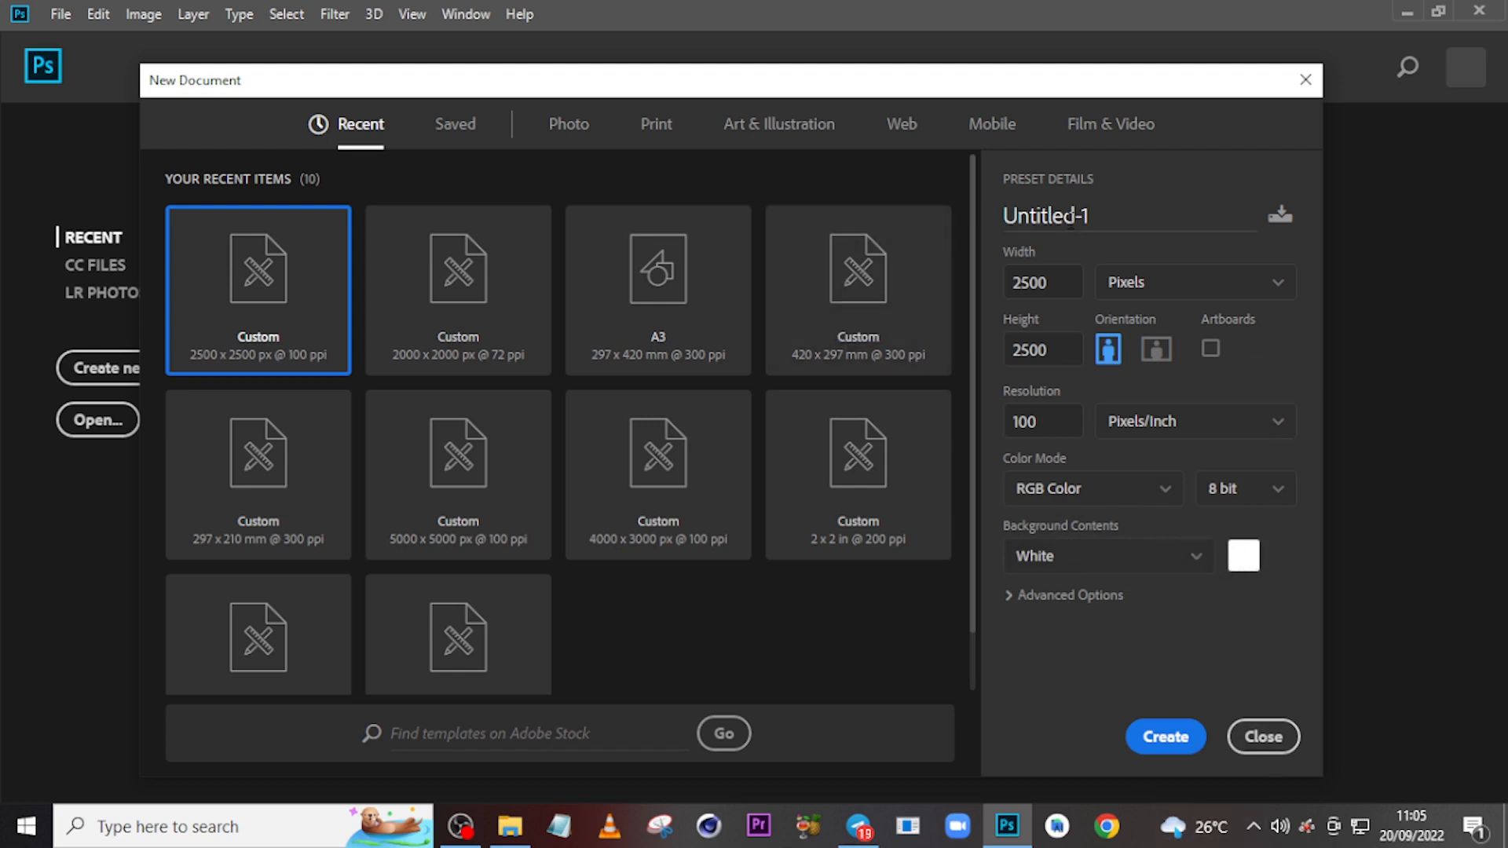
Create a new 2500 x 2500 px document at 100 pixels/inch with a white background, named FASHION PARTY FLYER.
drag(1100, 216, 899, 213)
key(BackSpace)
text(FASHION PARTY FLYER)
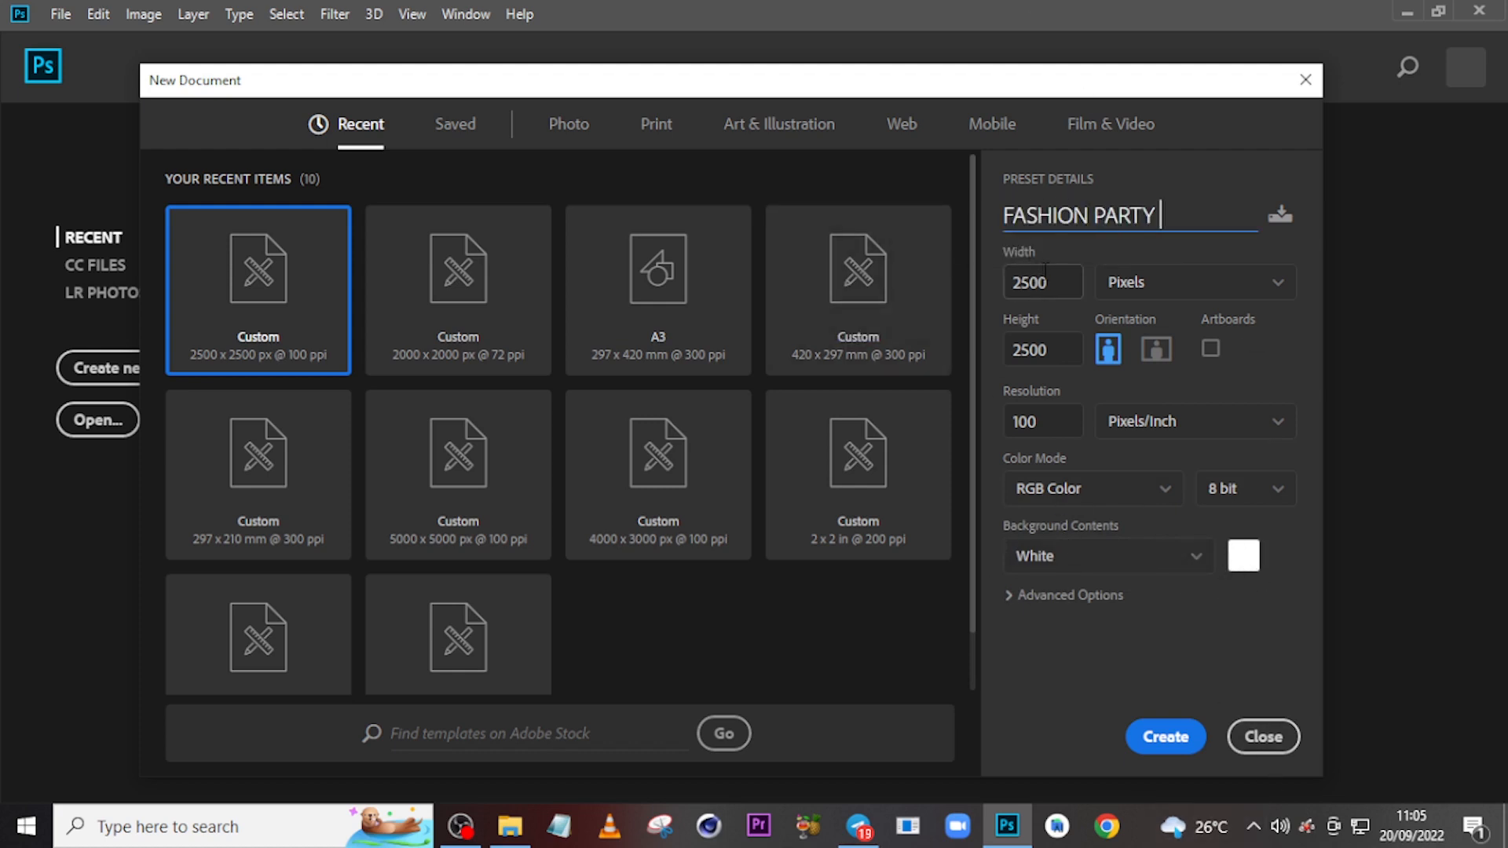
click(1167, 739)
click(1154, 734)
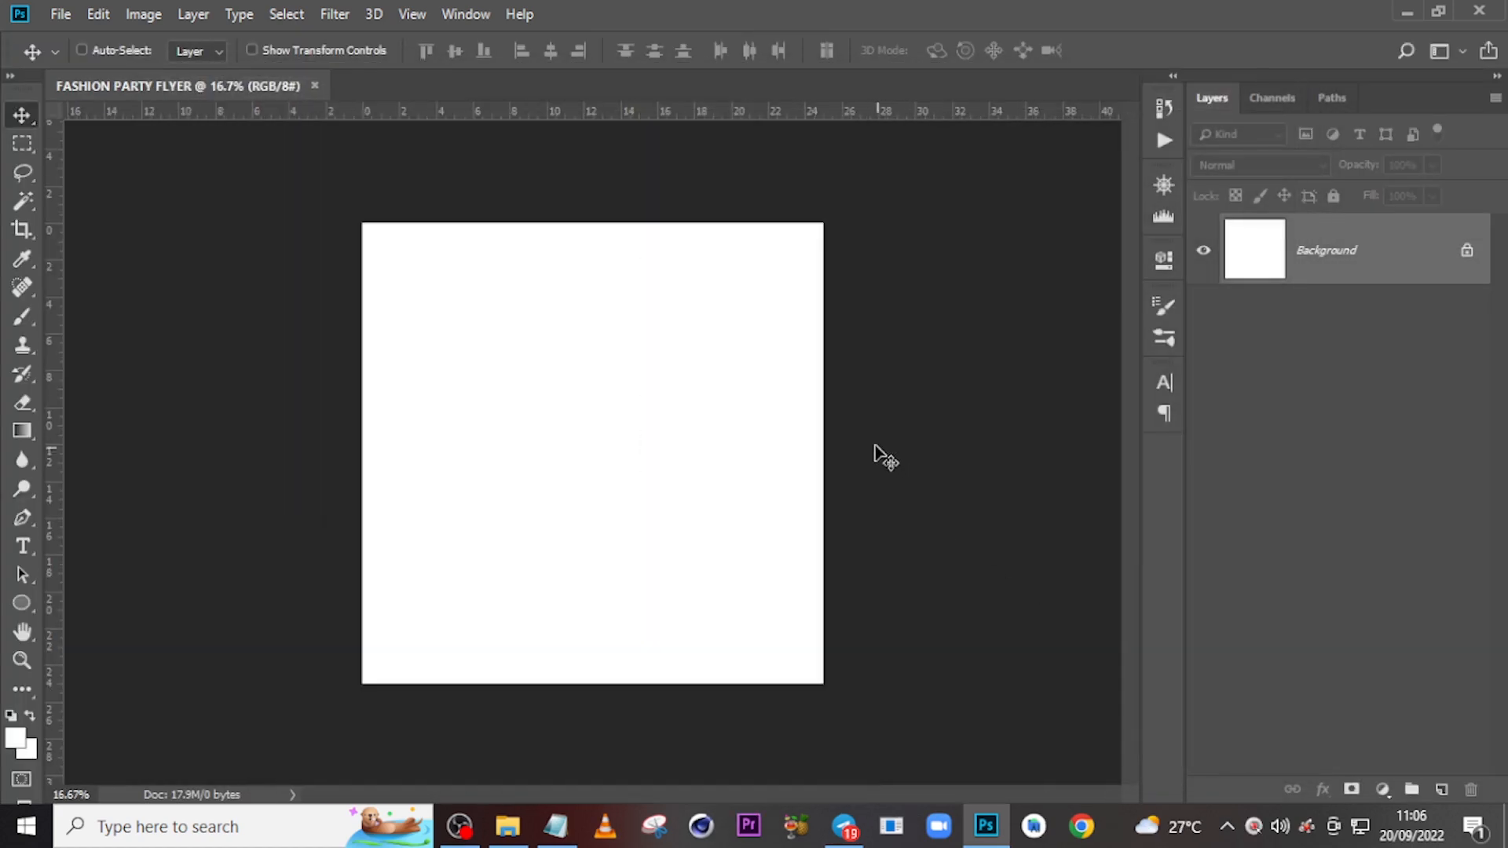
Add a guide layout with 10 columns, 10 rows and 0.5 in margins on all sides.
click(413, 16)
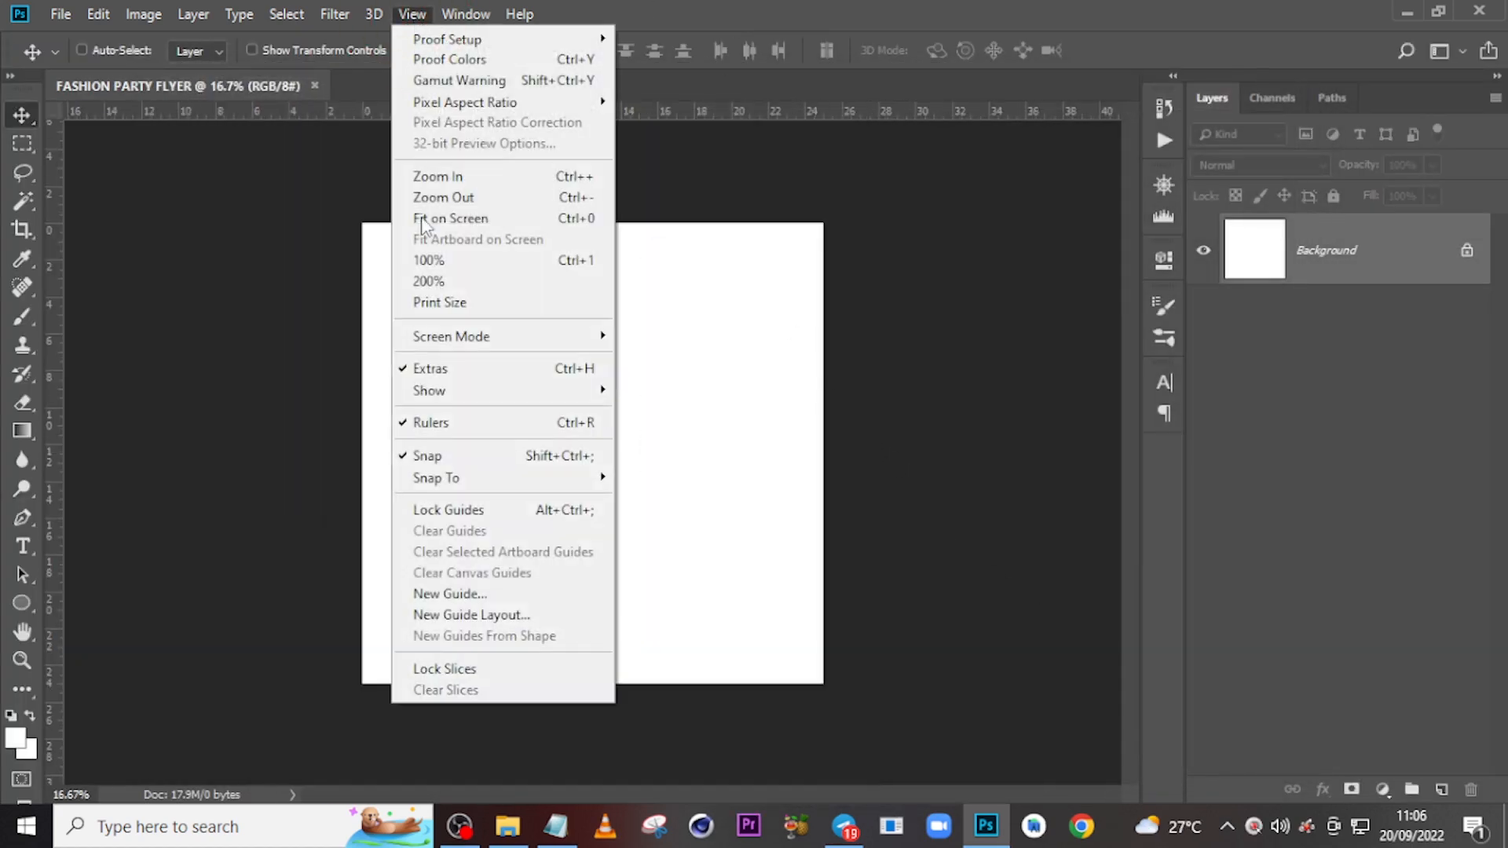
click(465, 615)
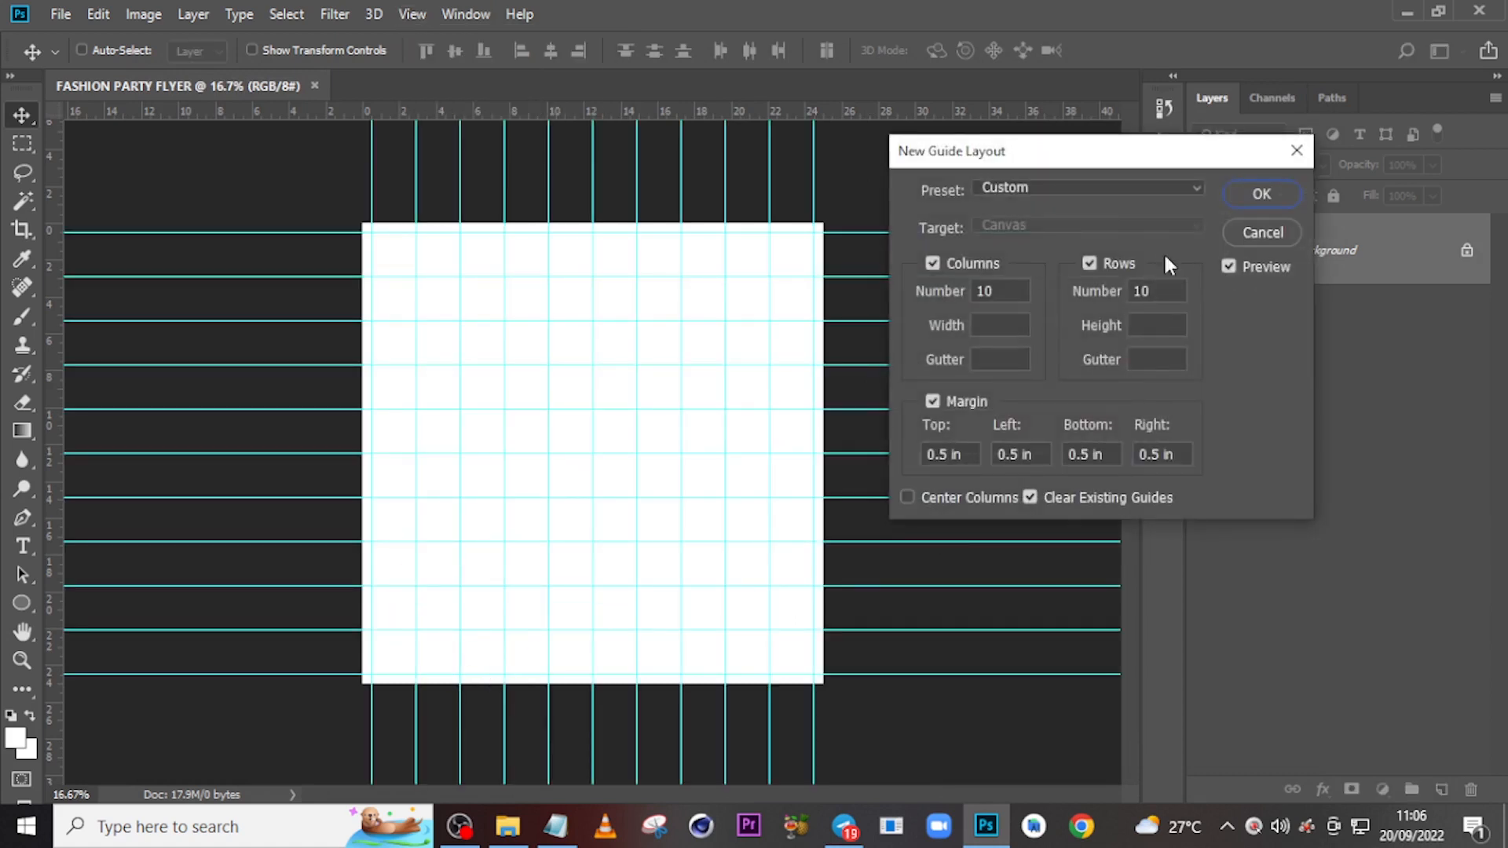
click(1012, 294)
click(1172, 290)
click(1262, 195)
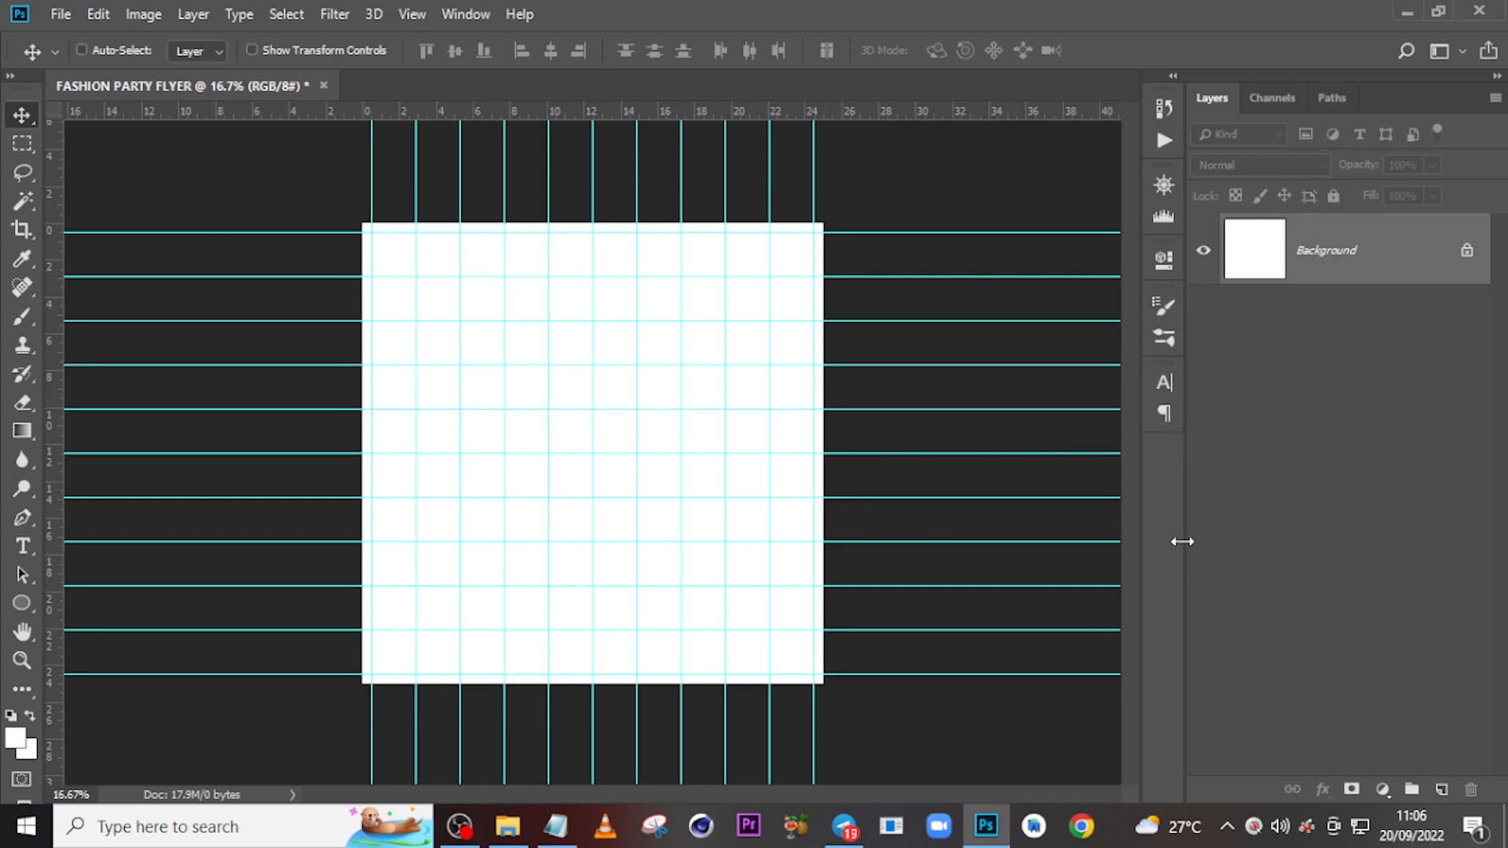
Place 1.jpg from the DONE folder into the flyer and scale it from its centre to about 764% to cover the canvas.
click(507, 824)
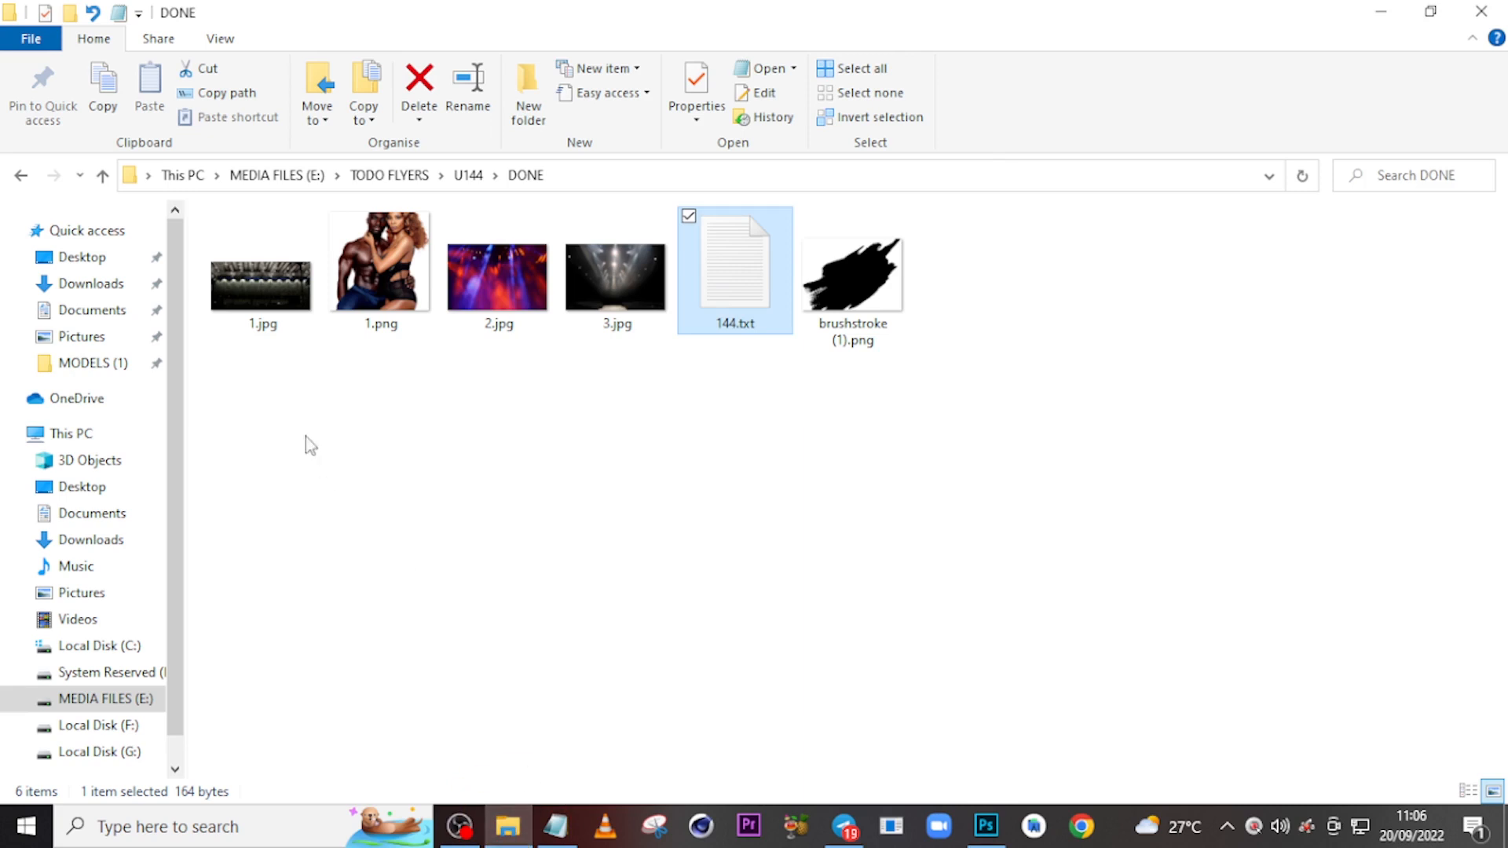
click(269, 310)
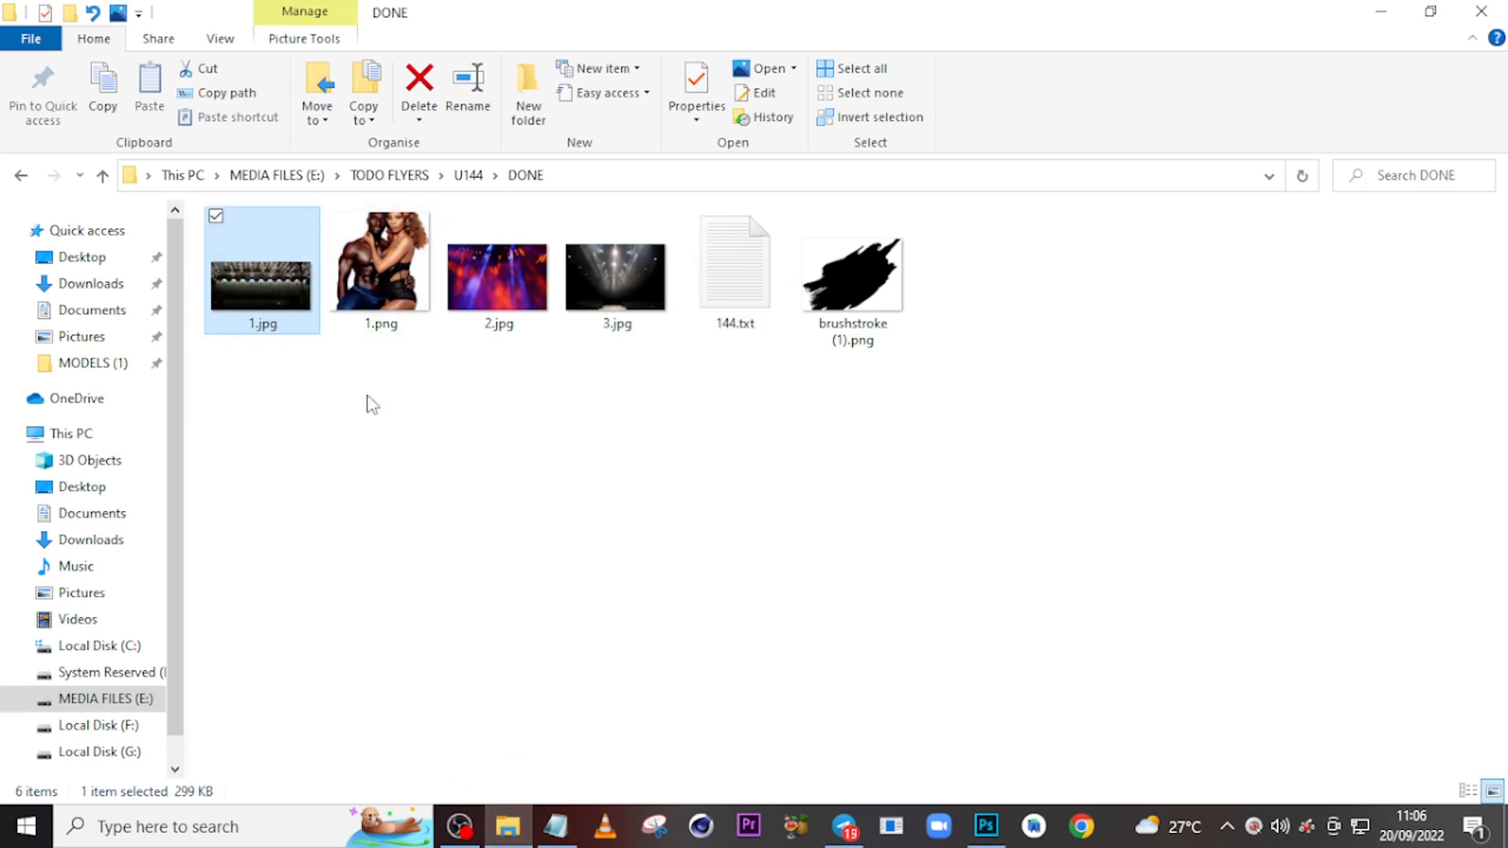
mouse_move(372, 404)
mouse_down()
mouse_move(911, 746)
mouse_move(987, 821)
mouse_move(599, 498)
mouse_up()
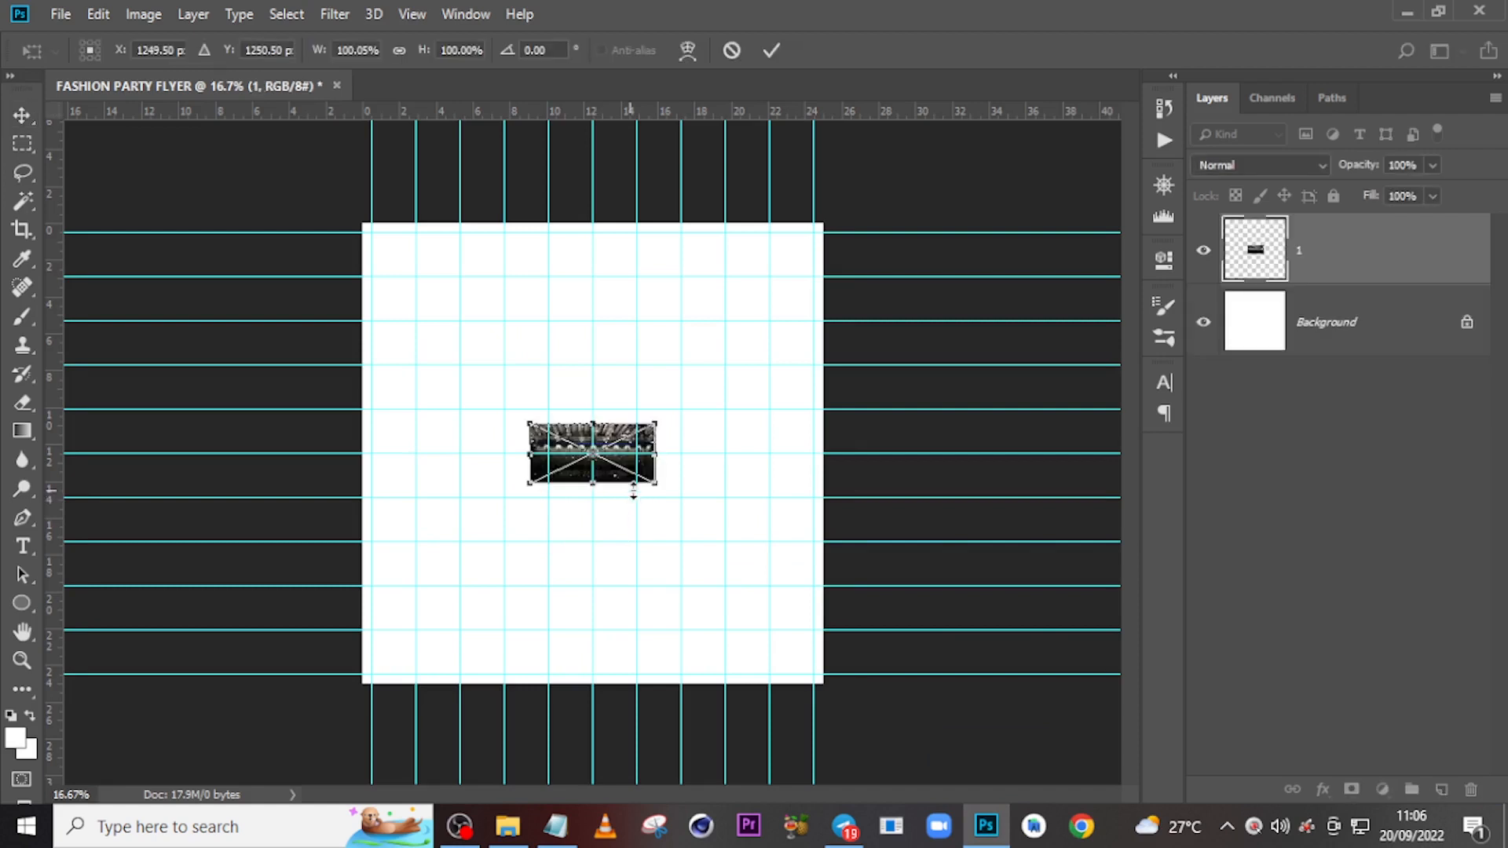
key(shift+alt)
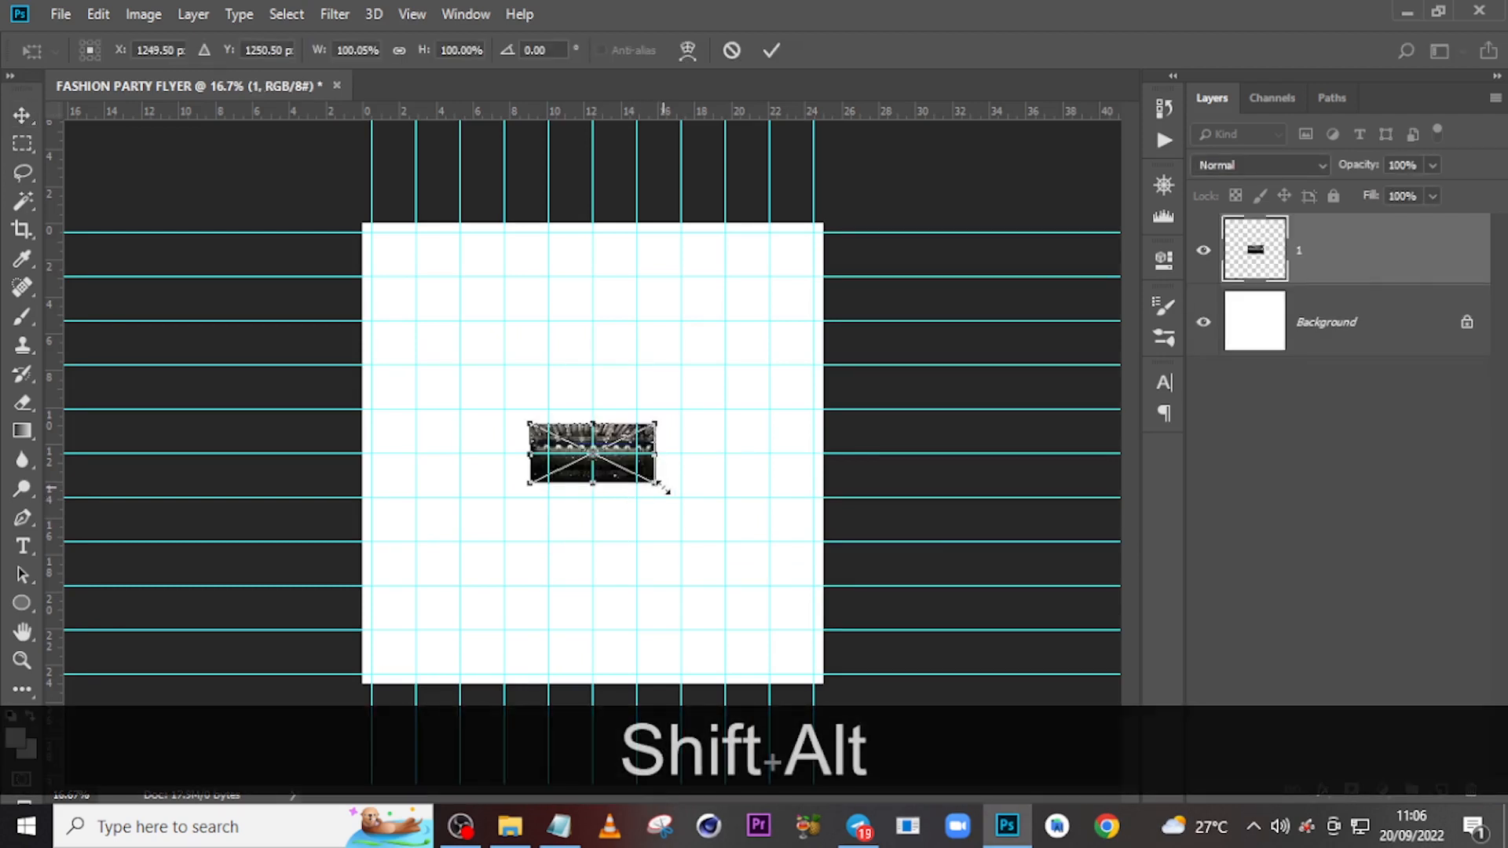
drag(658, 487, 1043, 755)
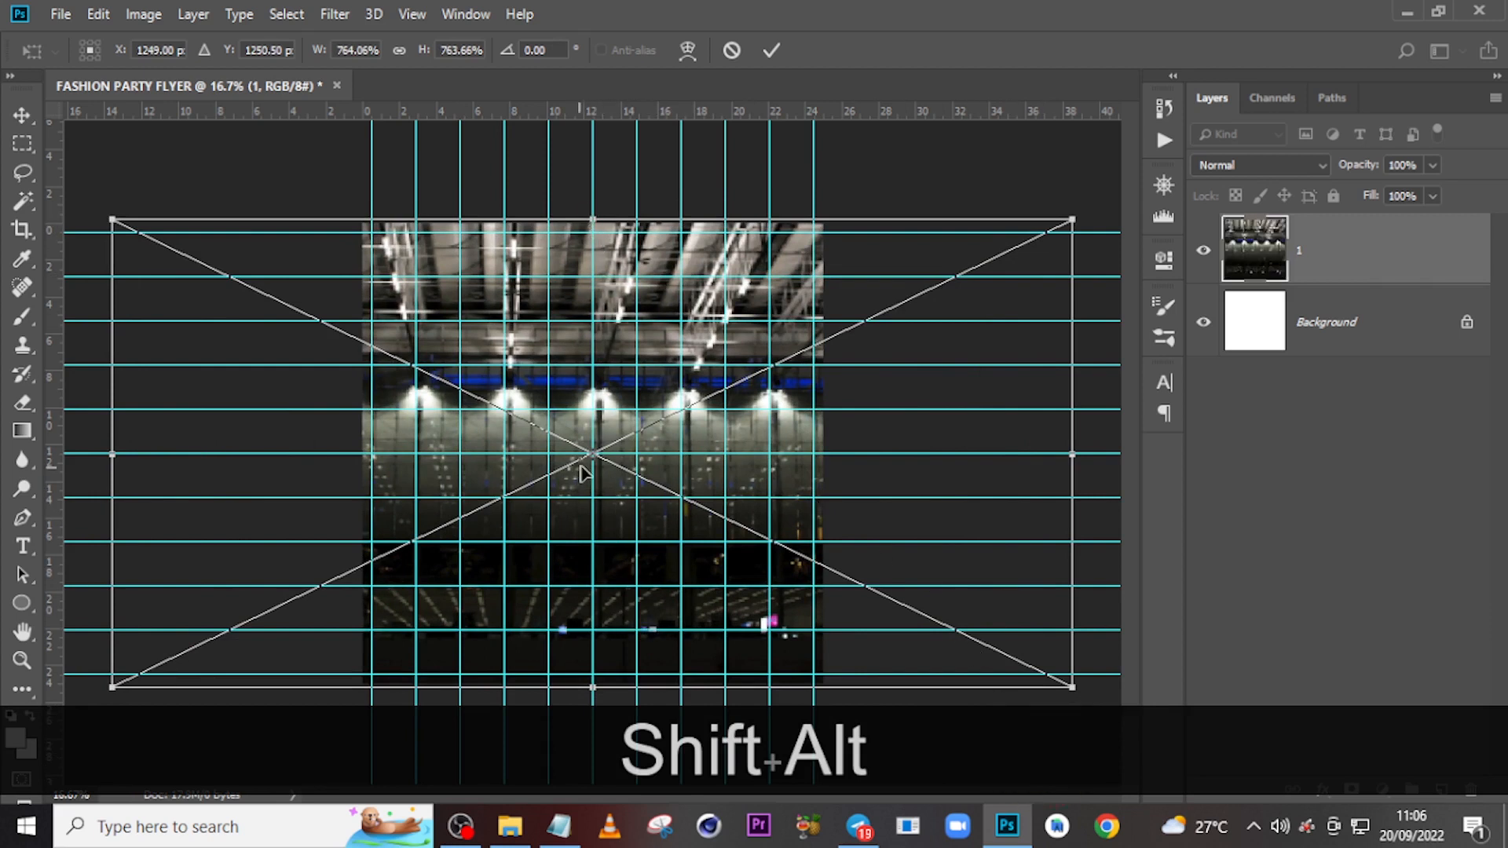
key(Return)
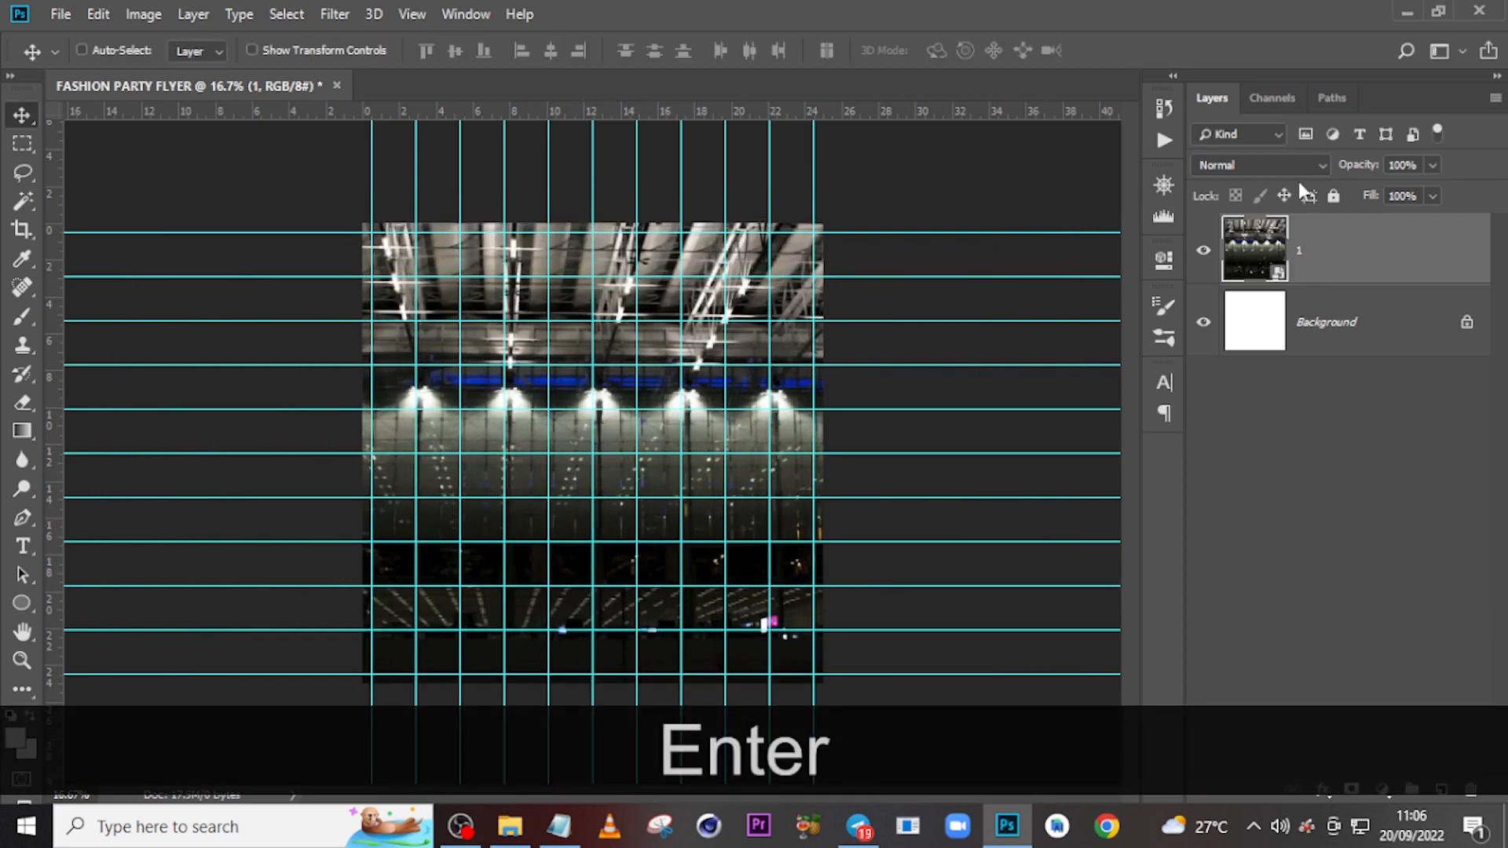
Apply a Gaussian Blur with a 52.4 pixel radius to layer 1 and collapse its smart filter list.
click(334, 14)
mouse_move(350, 265)
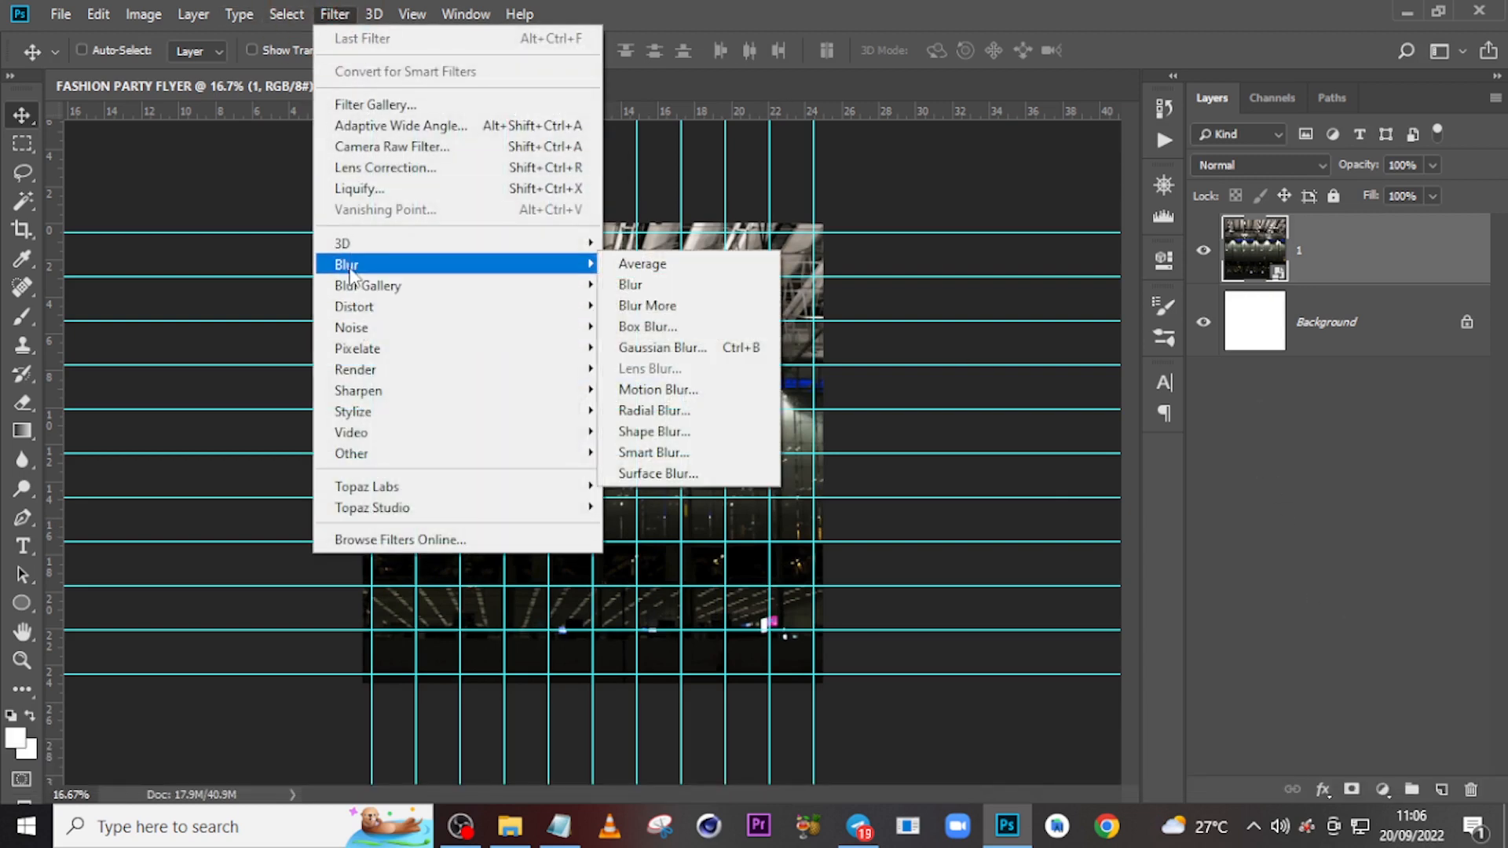
click(663, 347)
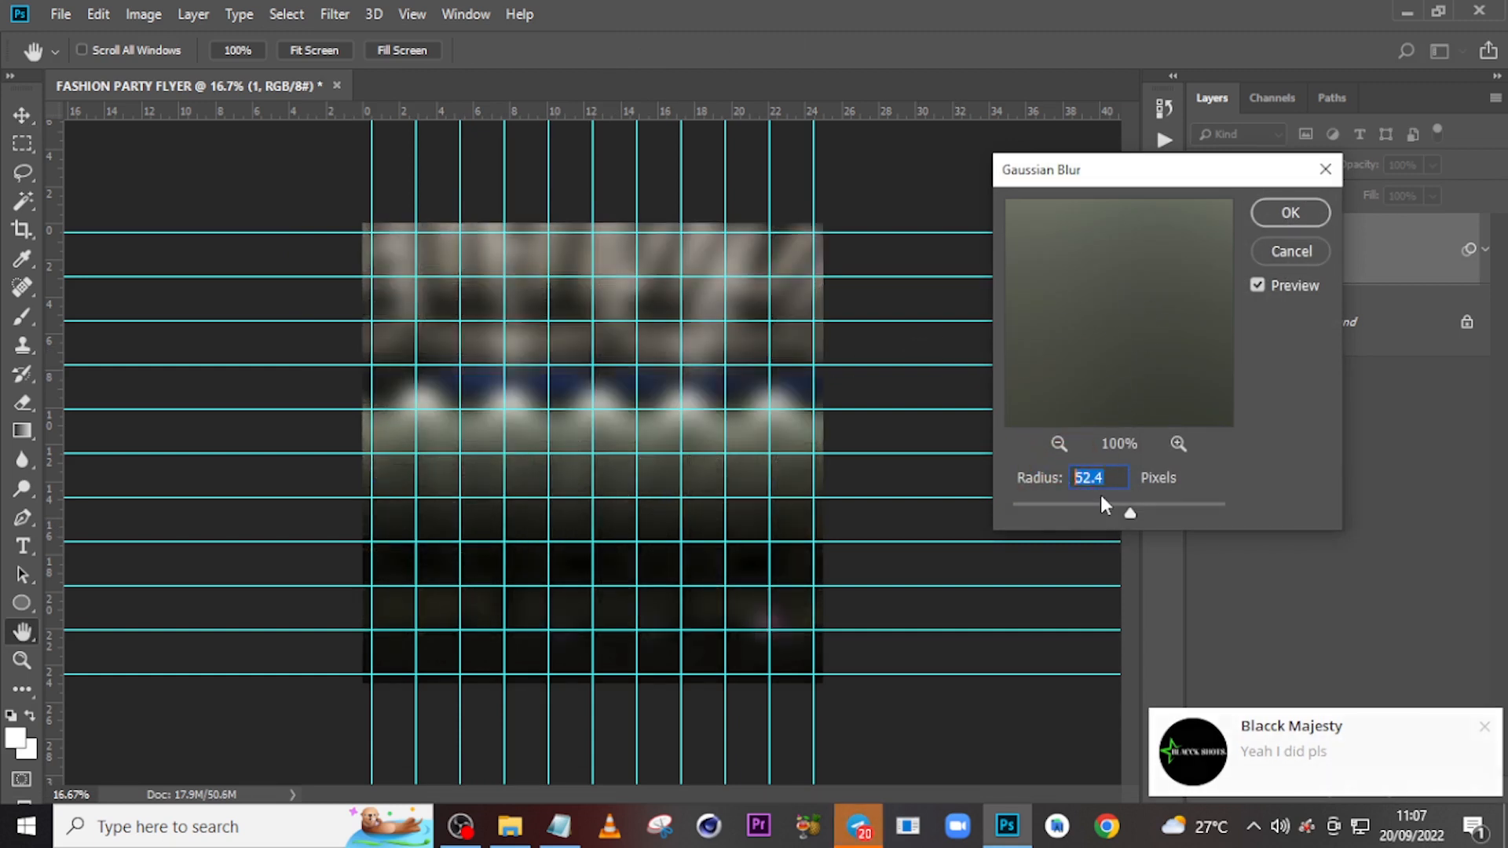
text(52.)
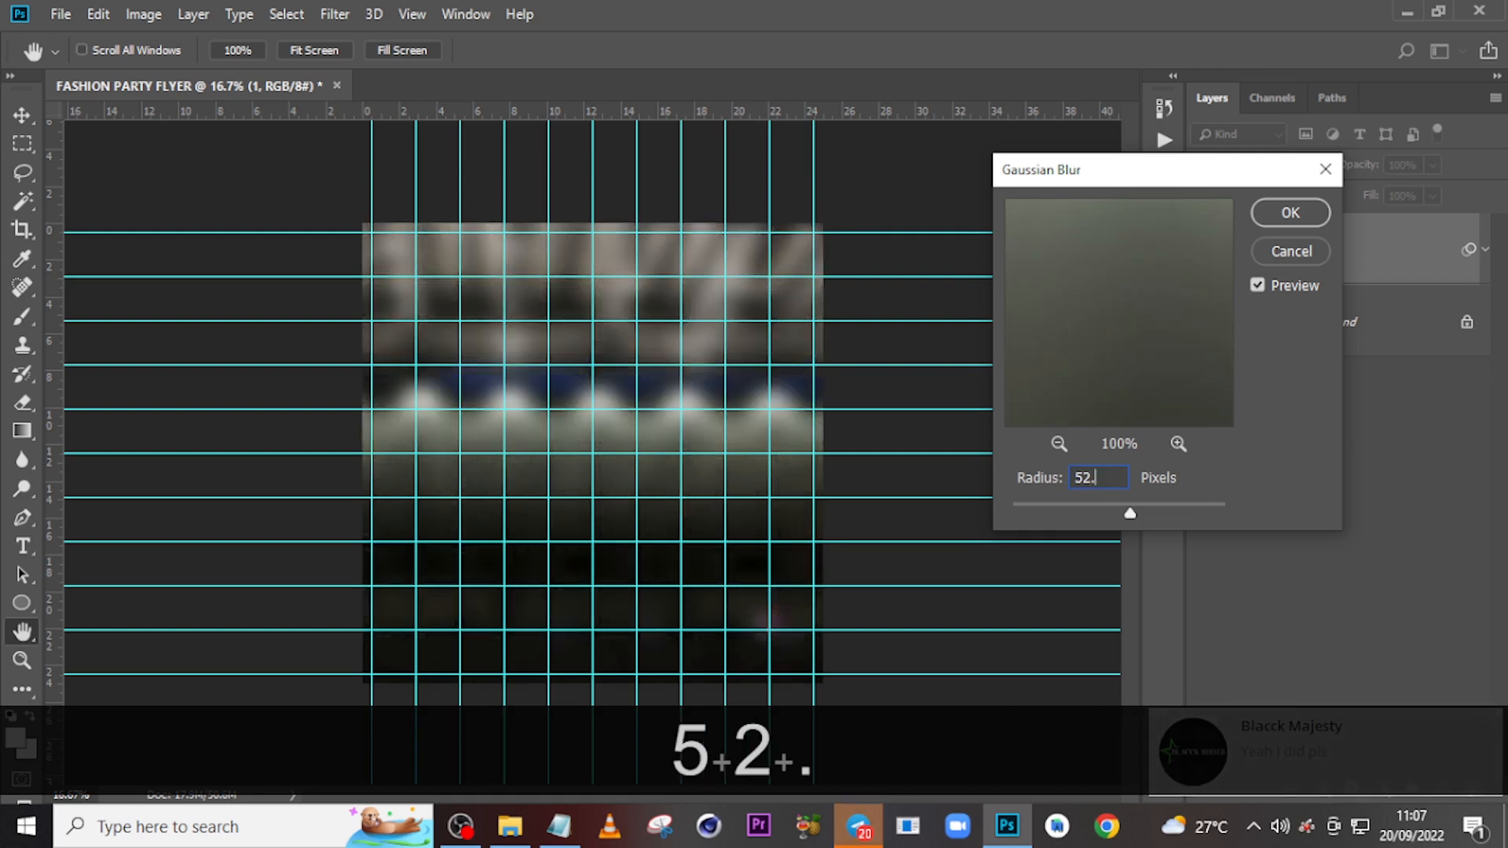
text(4)
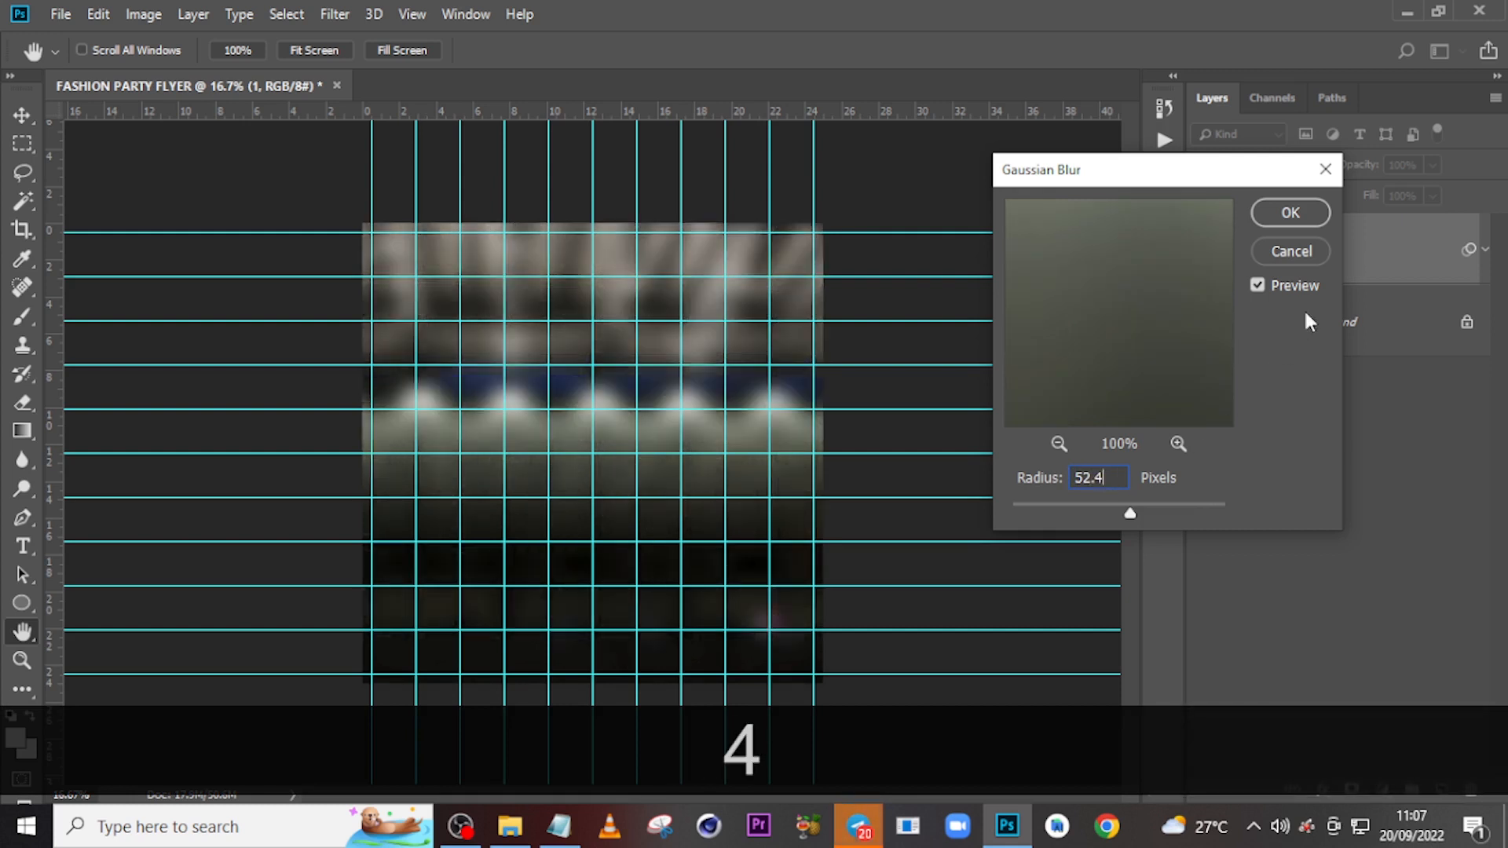
click(1268, 209)
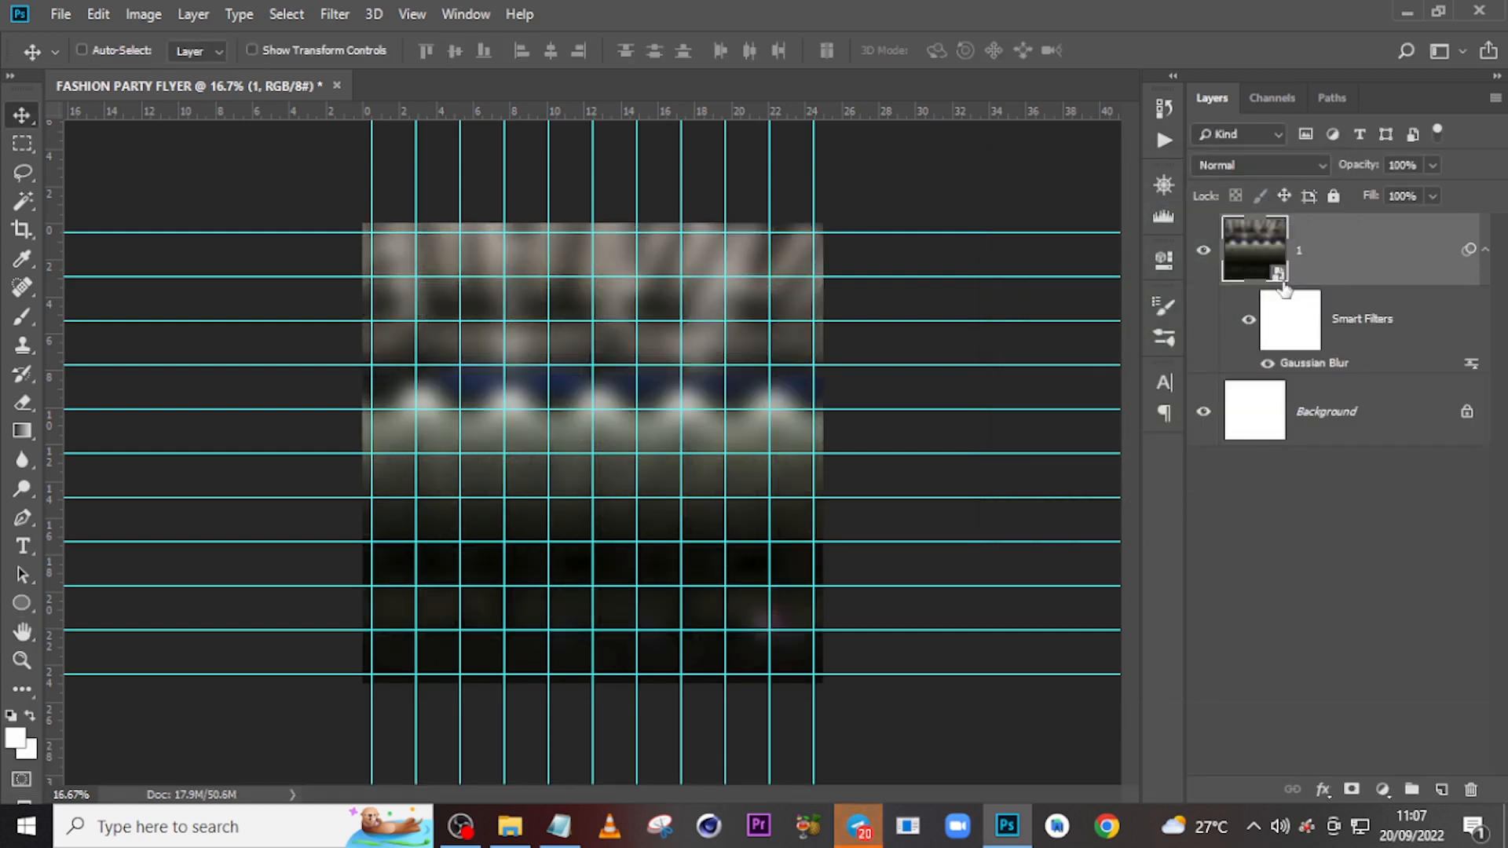
click(1485, 252)
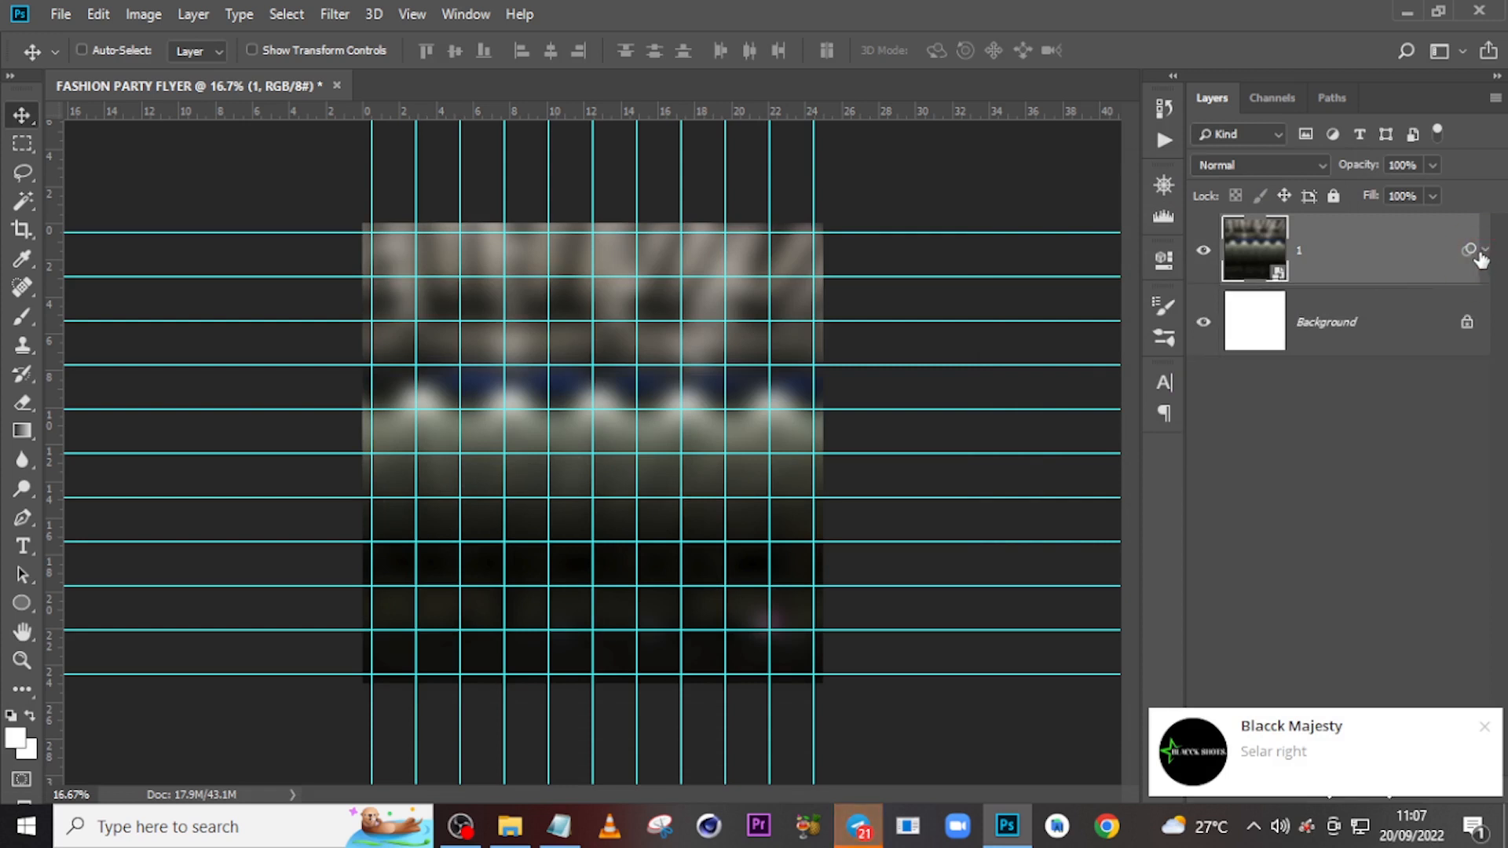
Add a Solid Color fill layer of #2C0103 above layer 1 and set its blend mode to Soft Light.
mouse_move(1426, 732)
mouse_move(1357, 716)
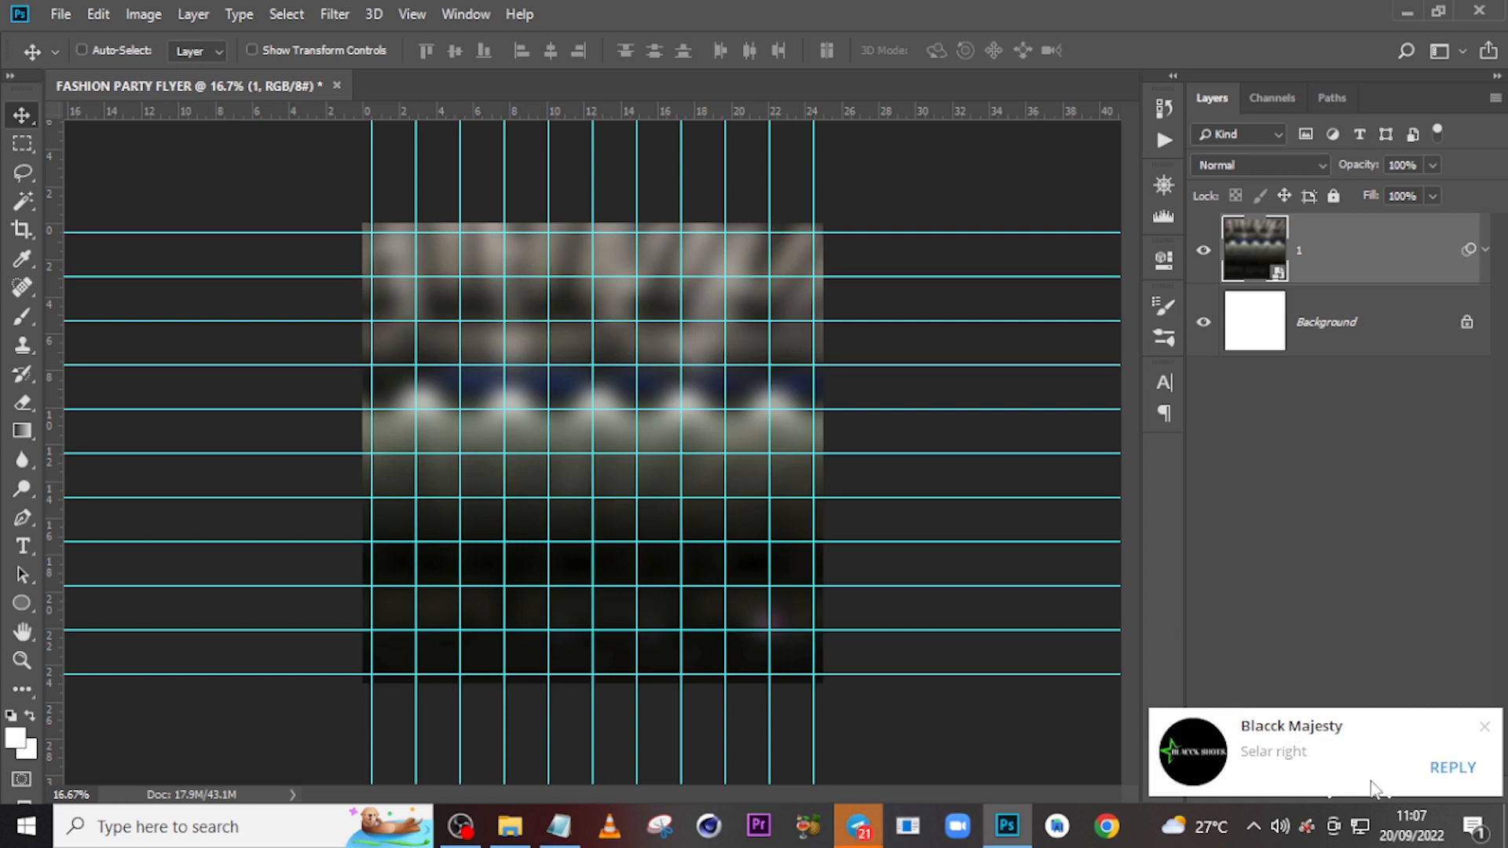
click(1485, 729)
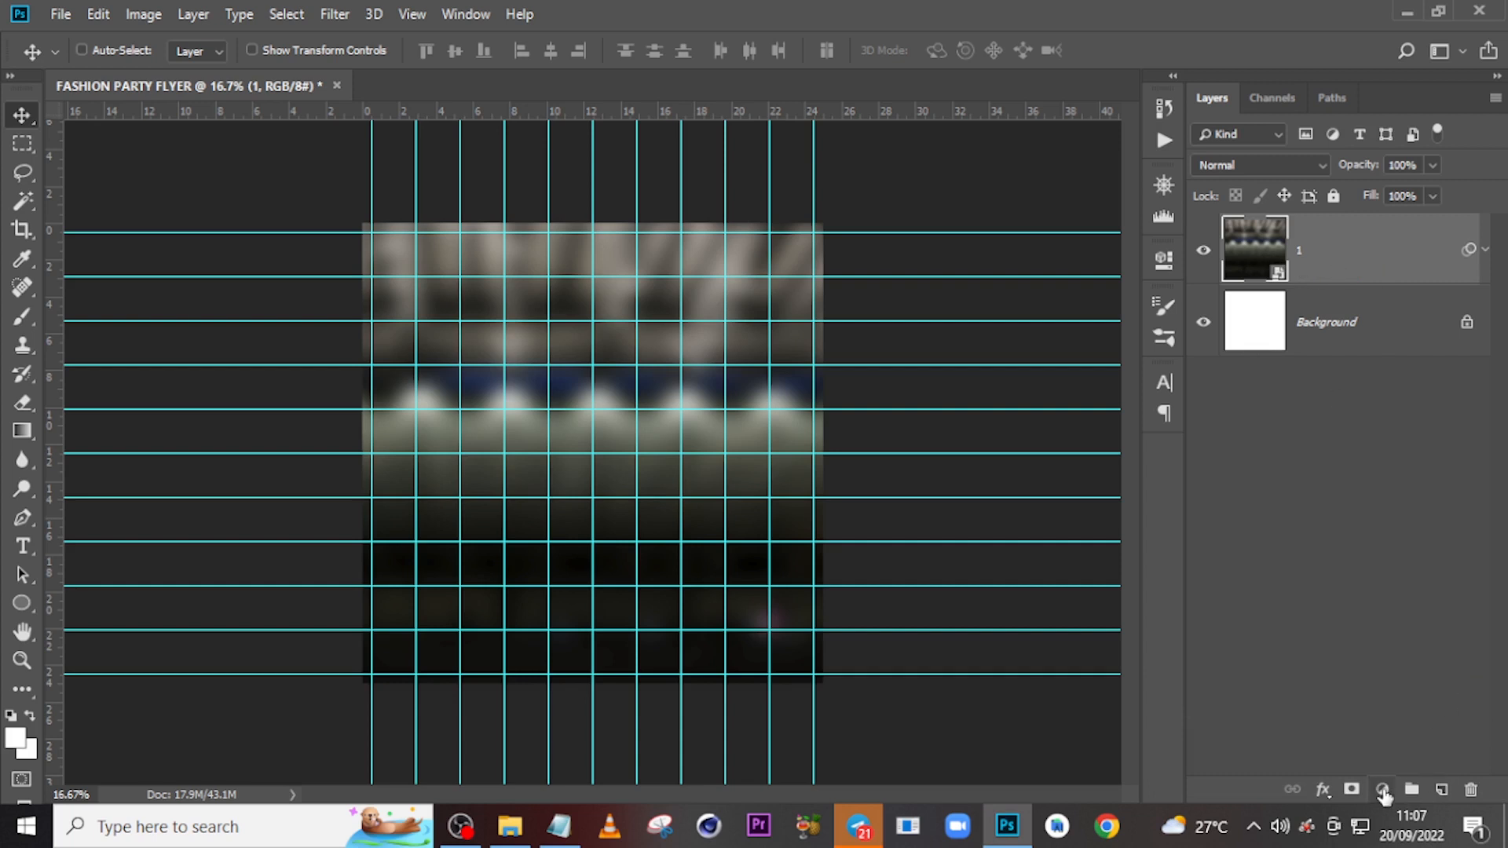
click(1383, 790)
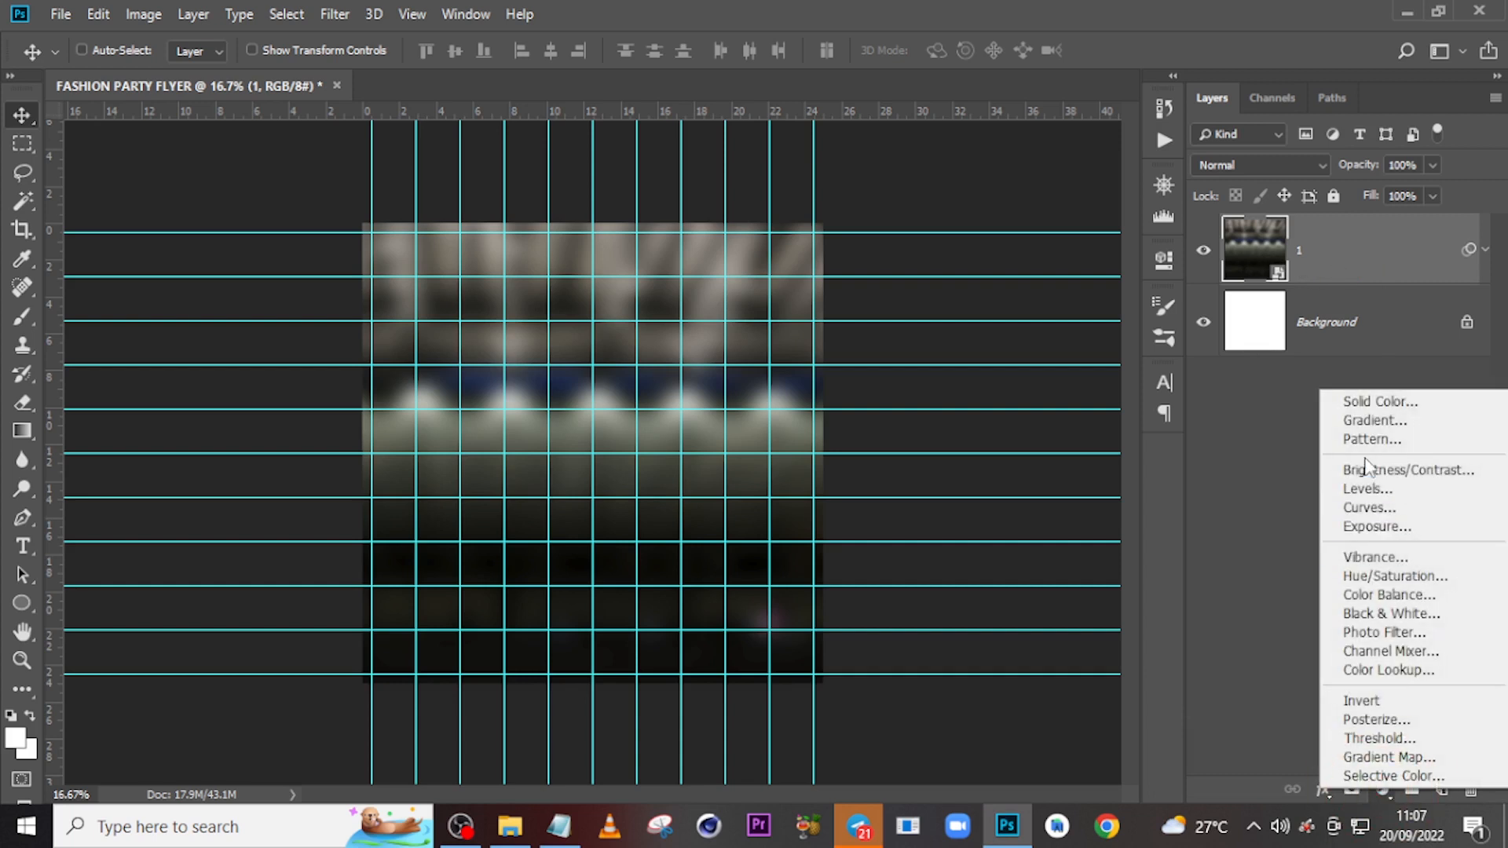
click(1374, 405)
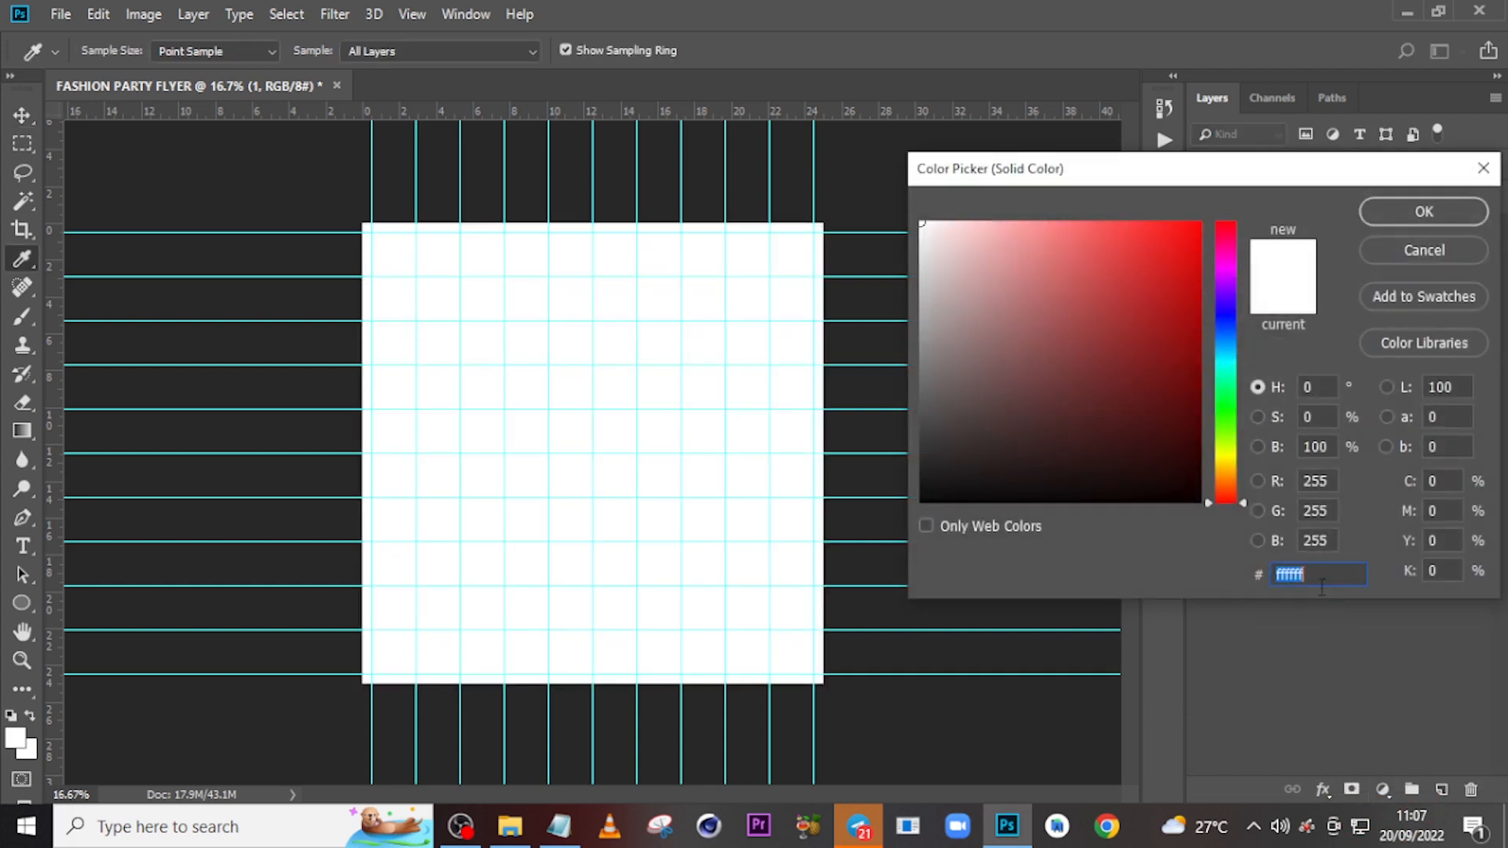
text(2)
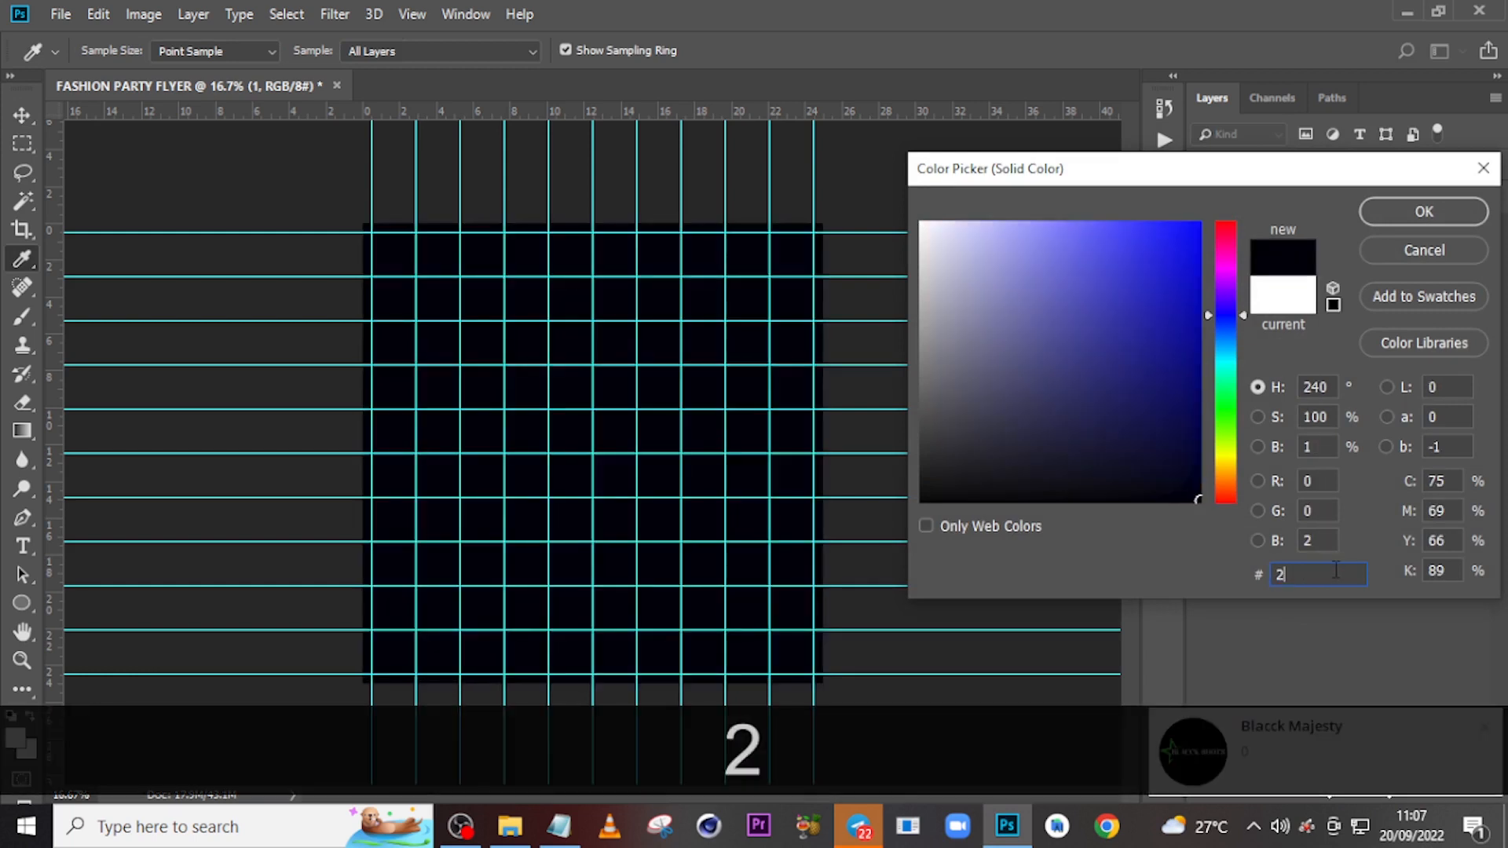
text(C0)
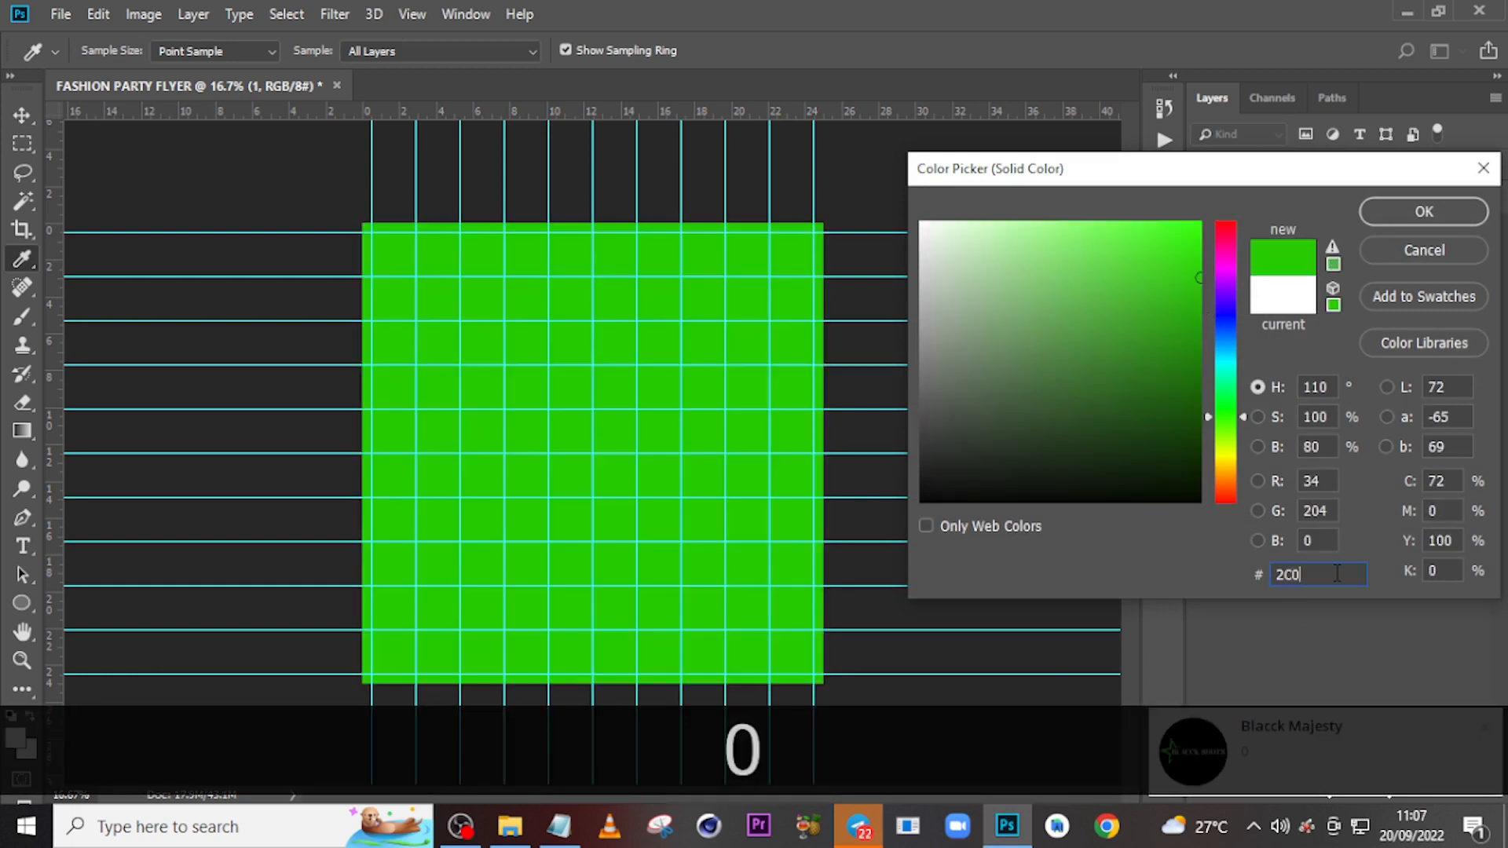
text(10)
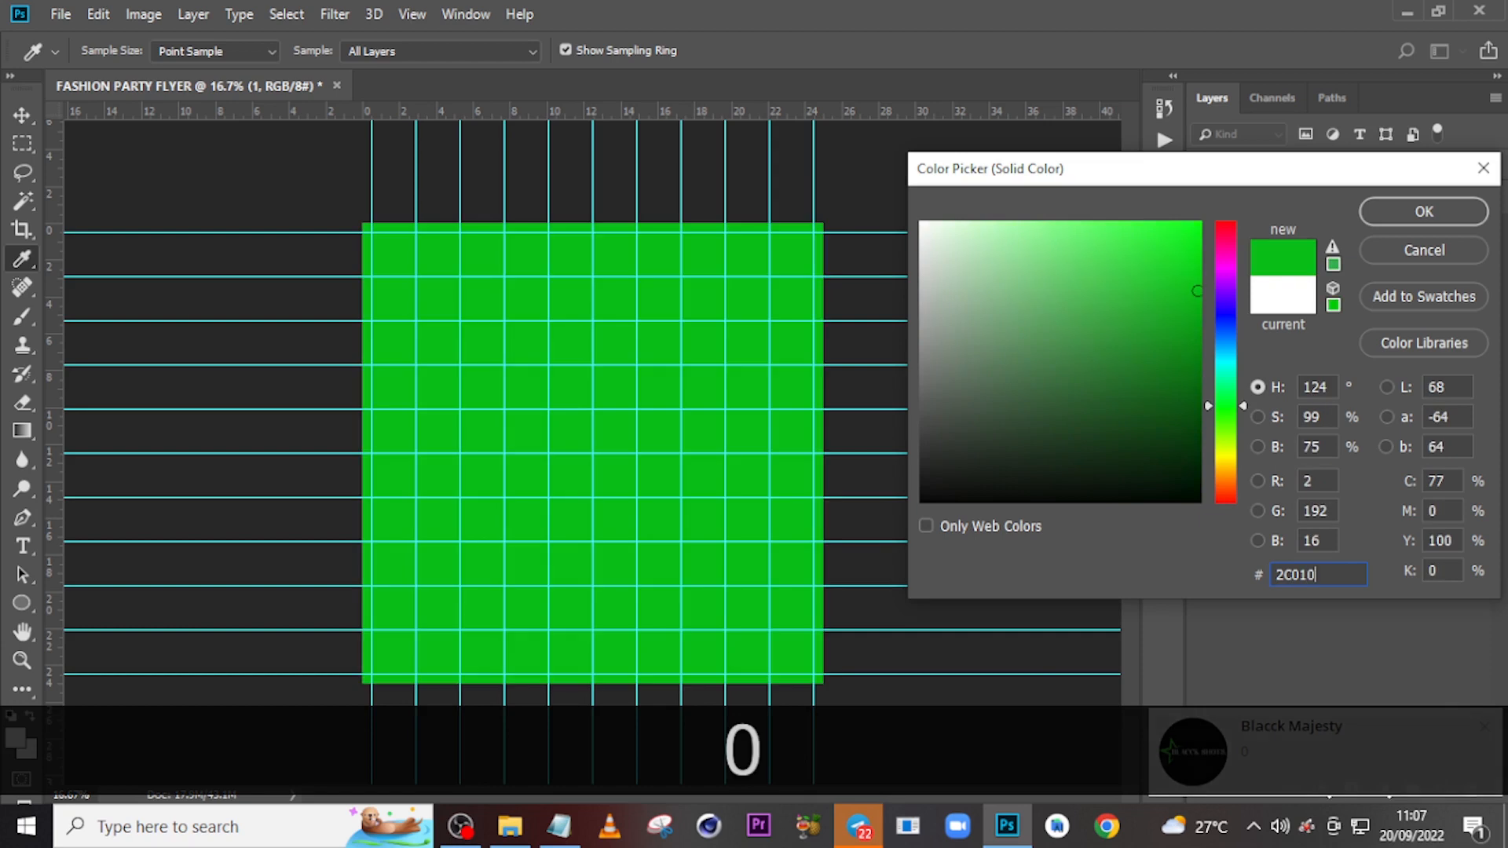
text(3)
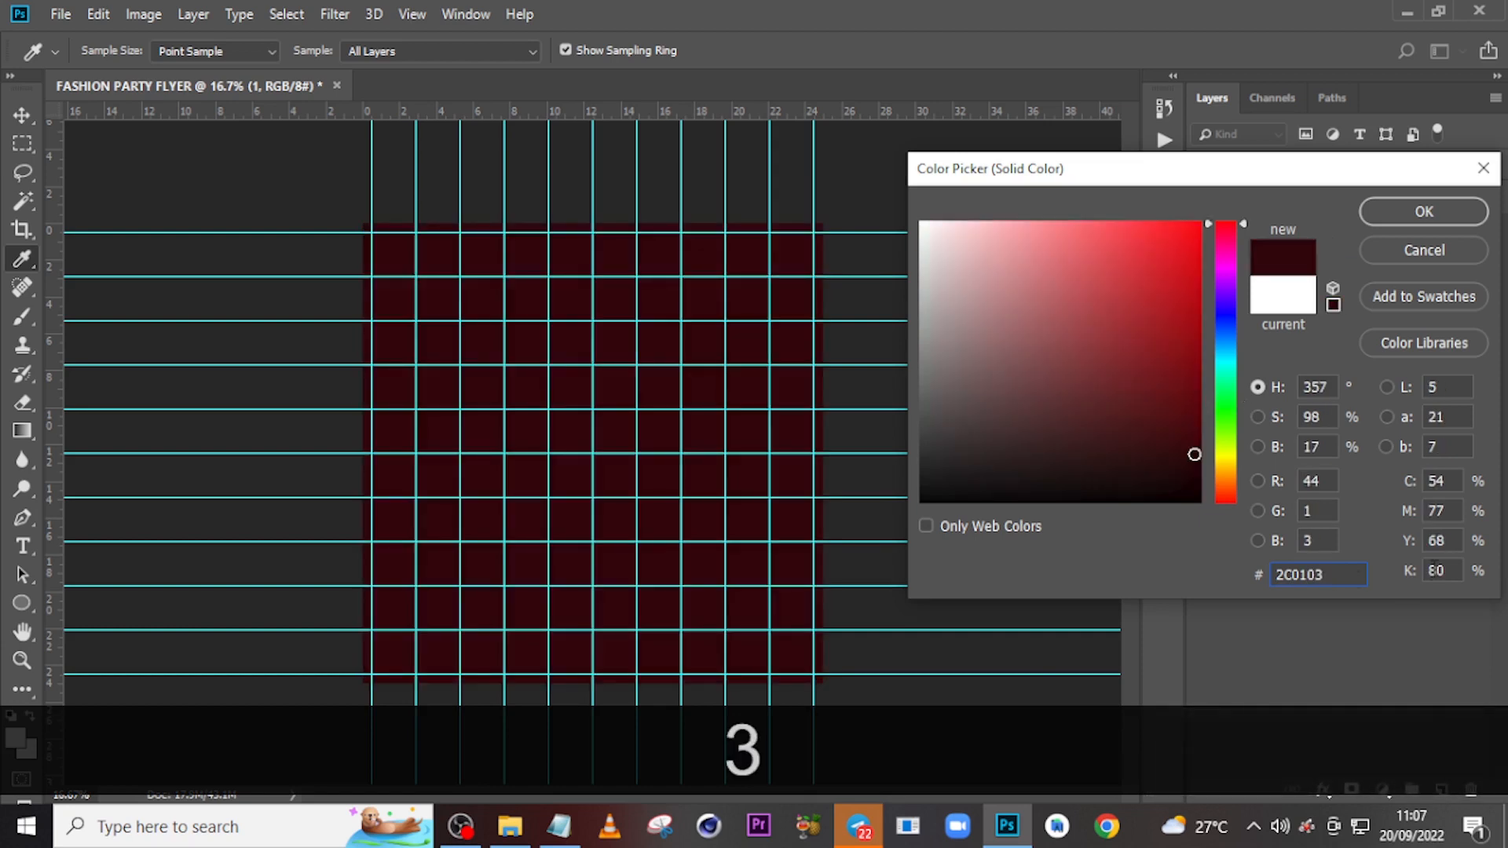
click(1404, 210)
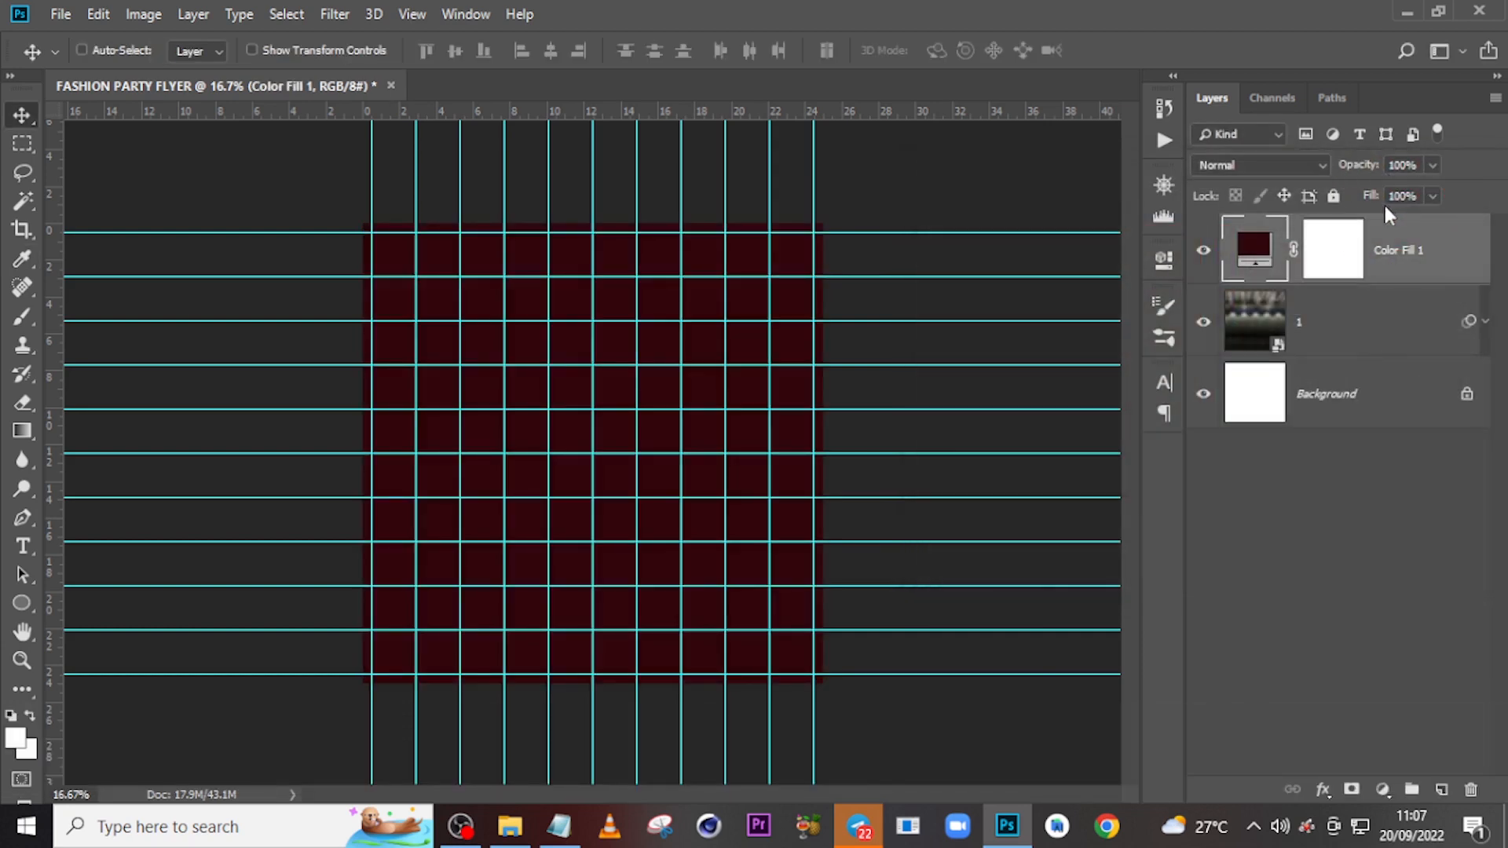
click(1245, 163)
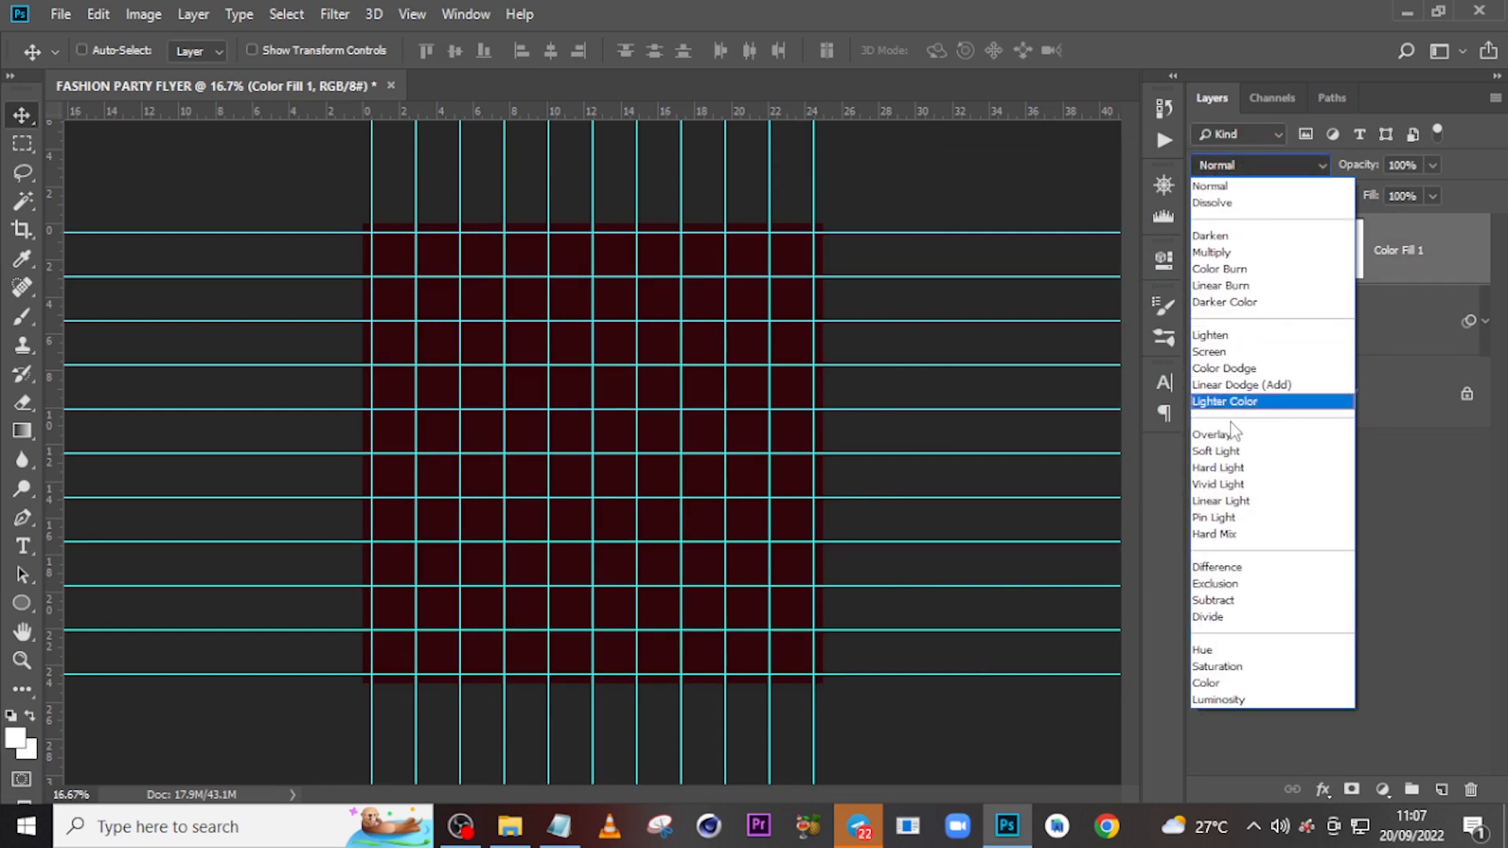
click(1218, 452)
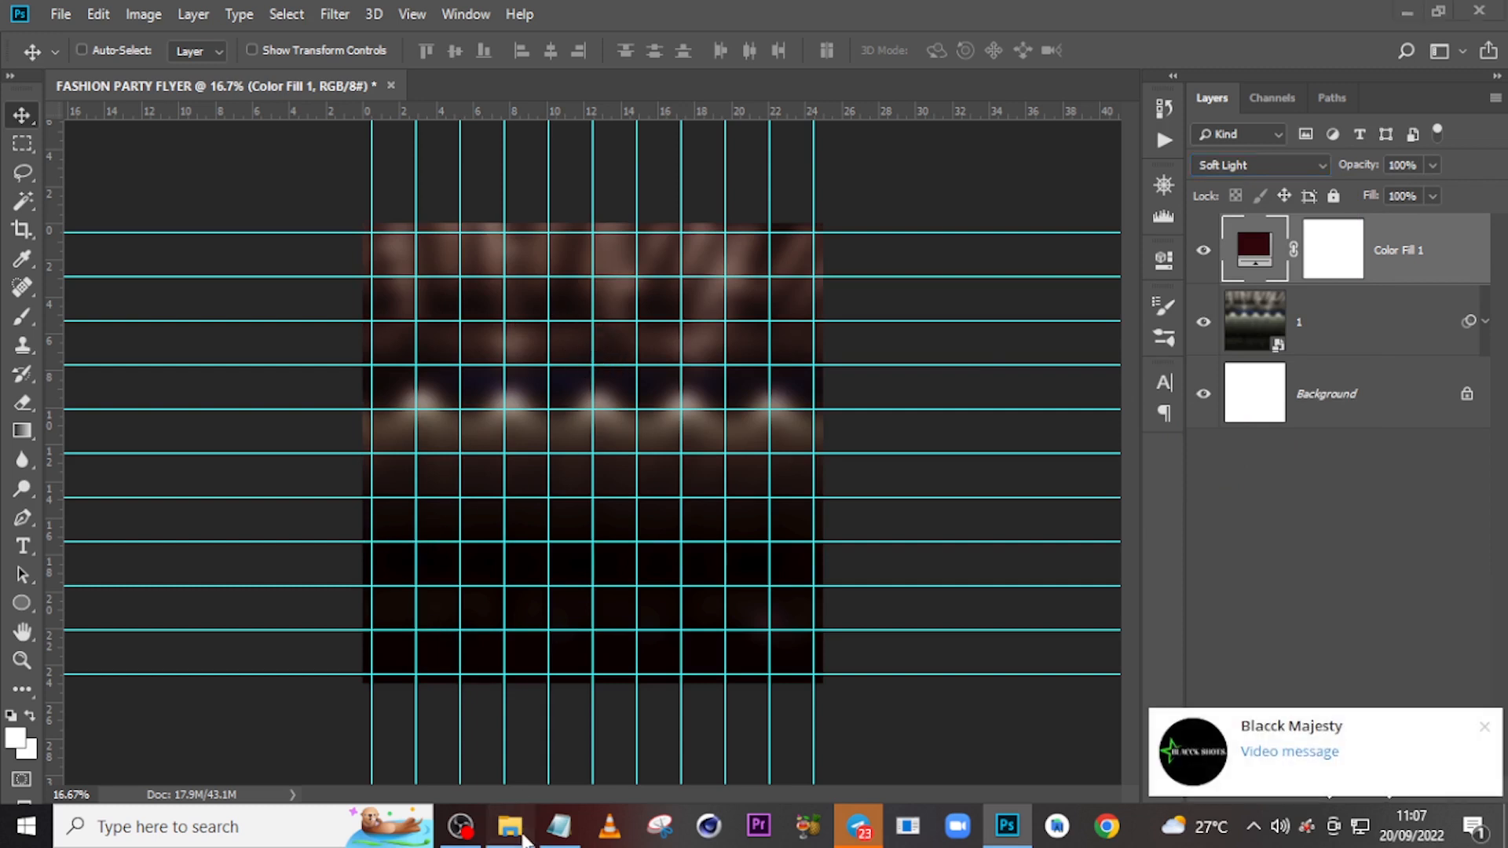
Place 2.jpg above the color fill, covering the canvas, and set its blend mode to Linear Dodge (Add).
click(510, 826)
click(483, 292)
drag(481, 281, 933, 716)
key(Return)
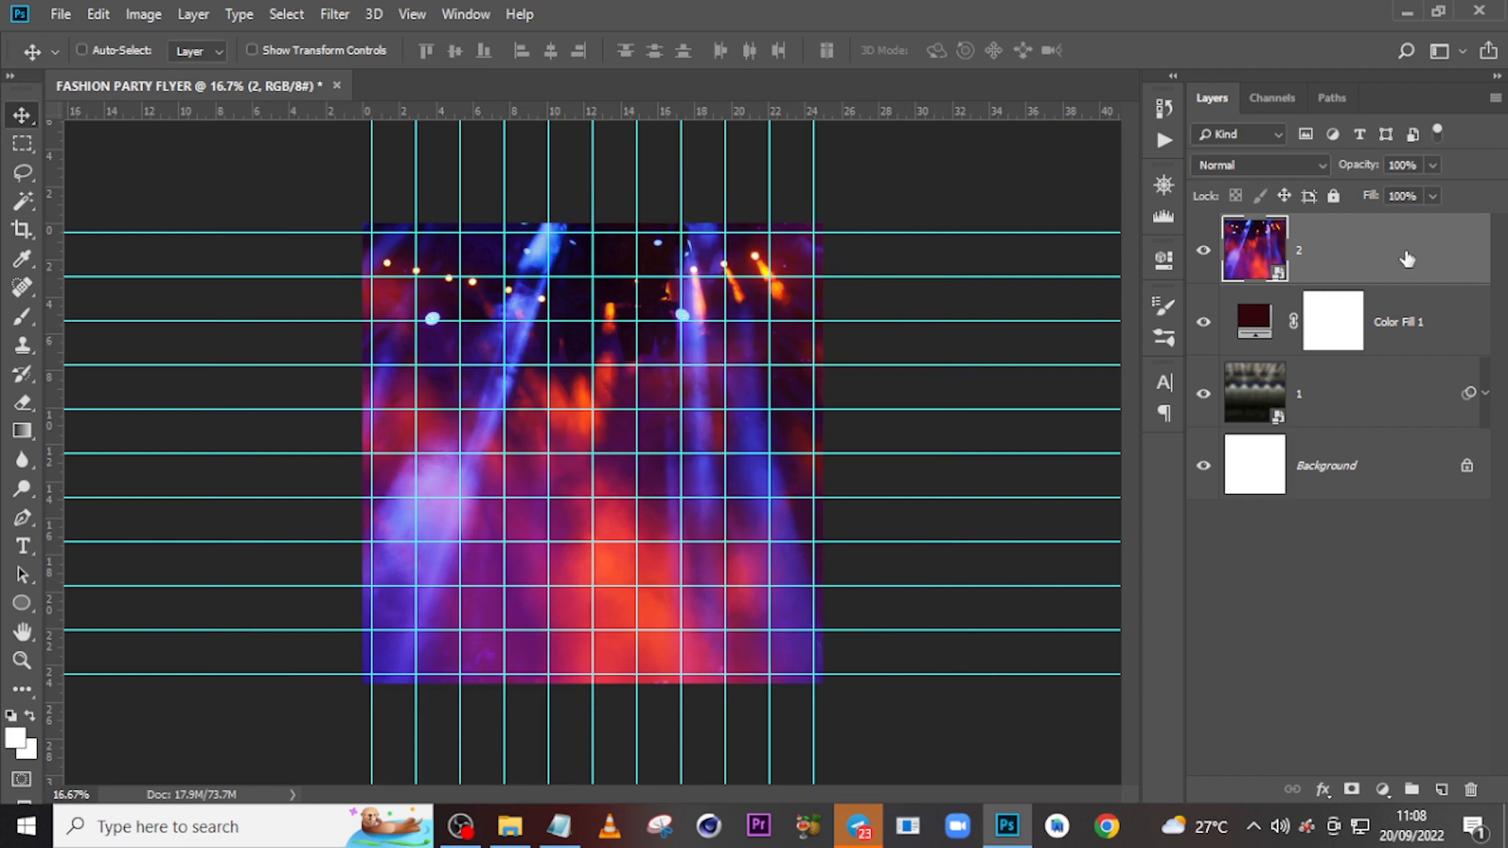
click(1254, 166)
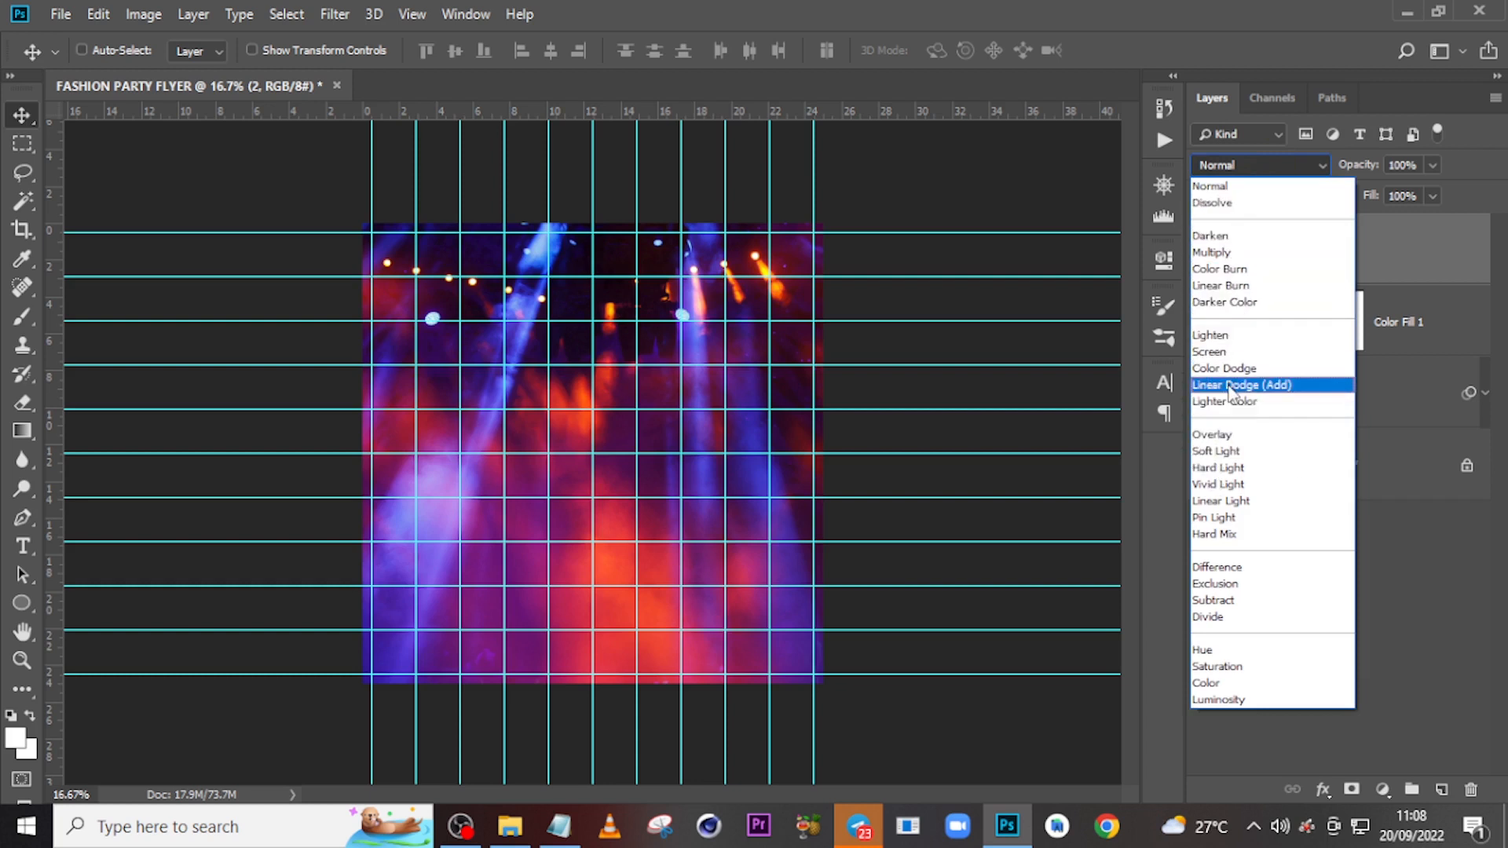
click(1231, 386)
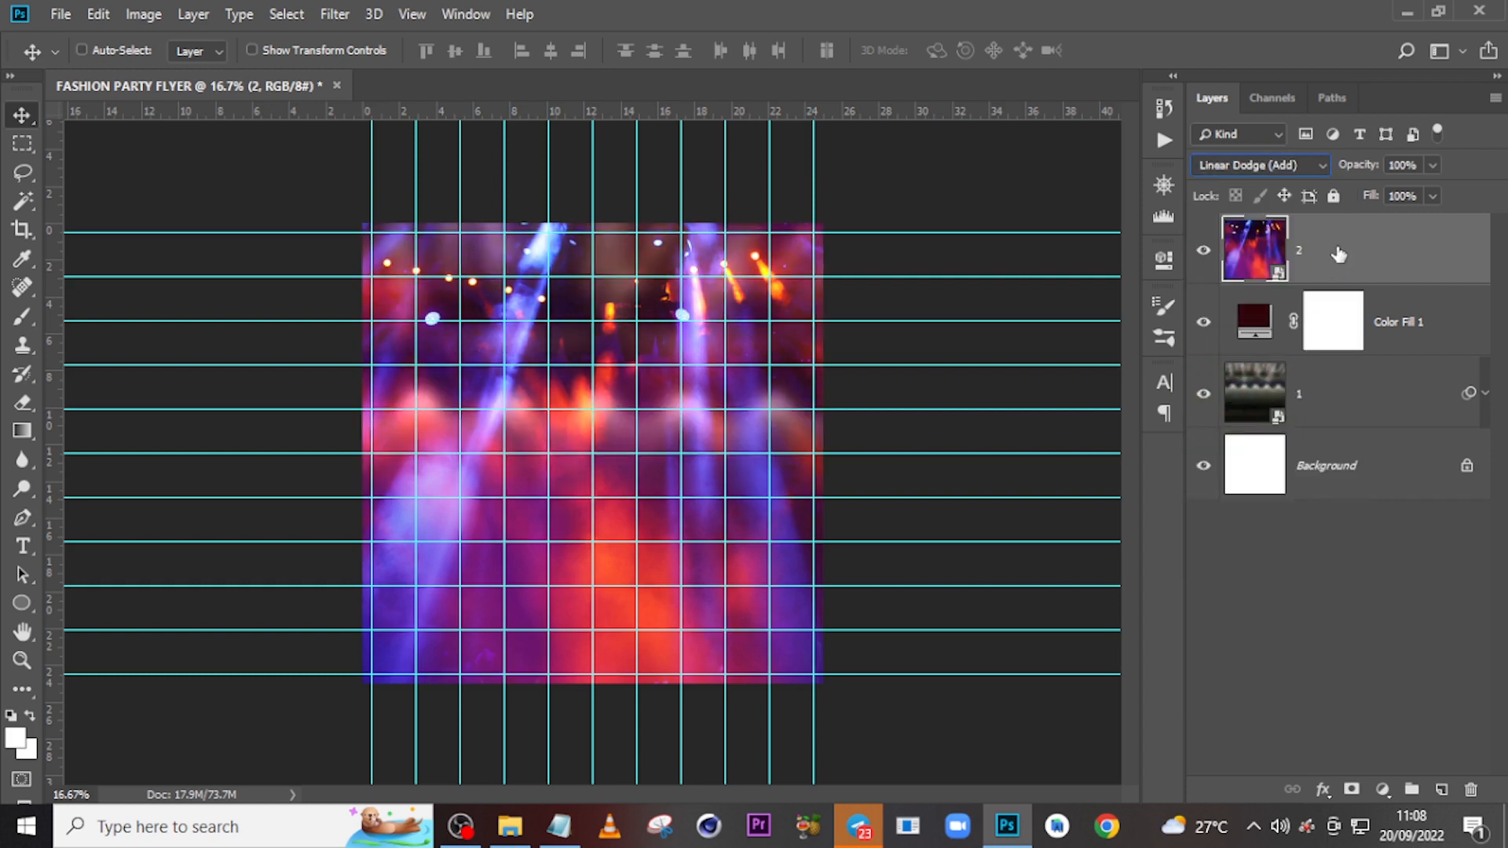
Add a layer mask to layer 2 and set up a black Soft Round brush with 0% hardness and 41% opacity.
click(1351, 789)
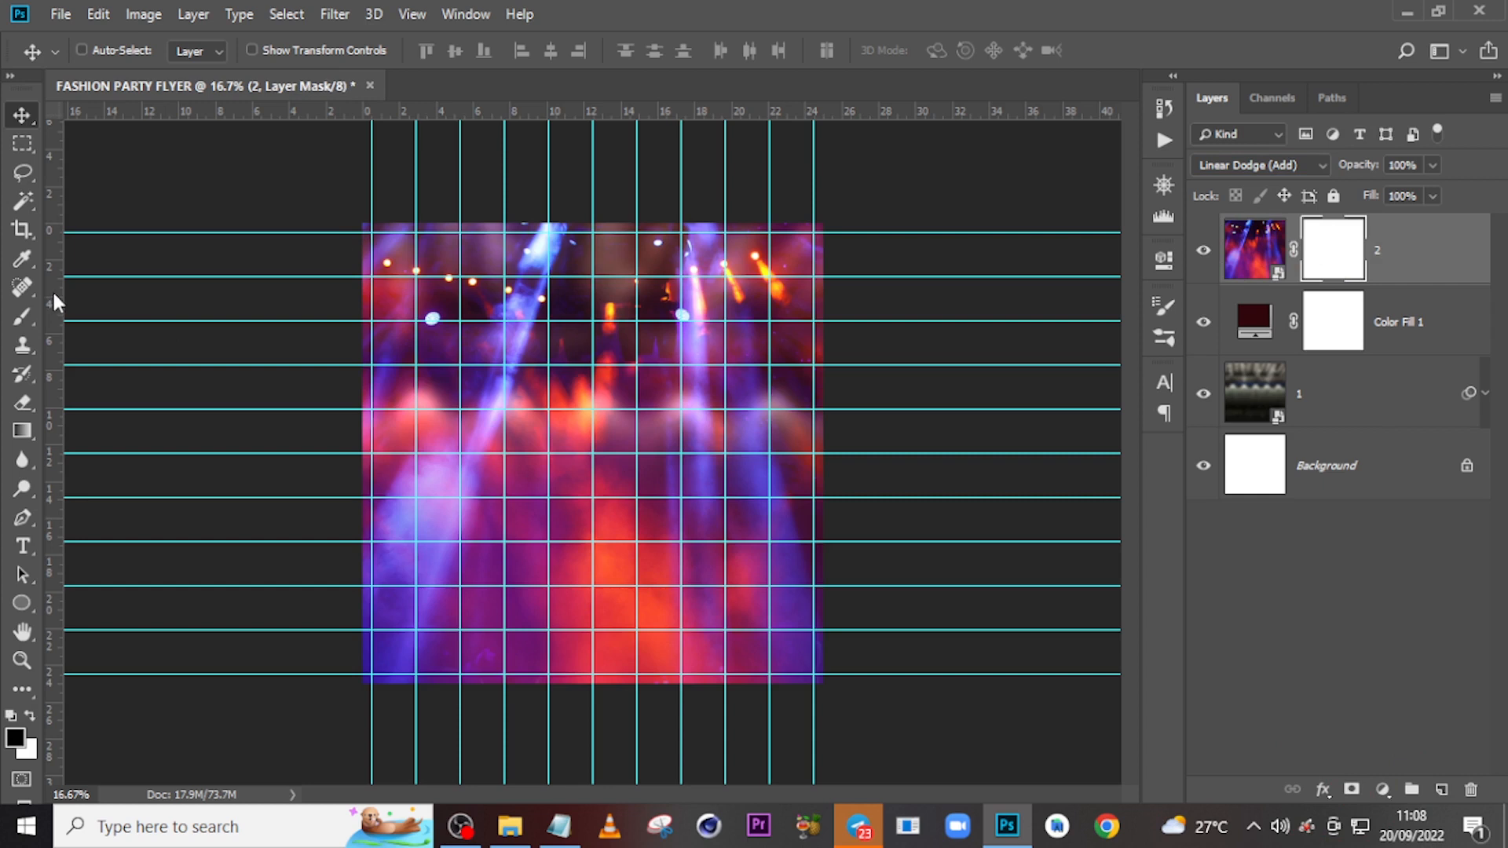
key(b)
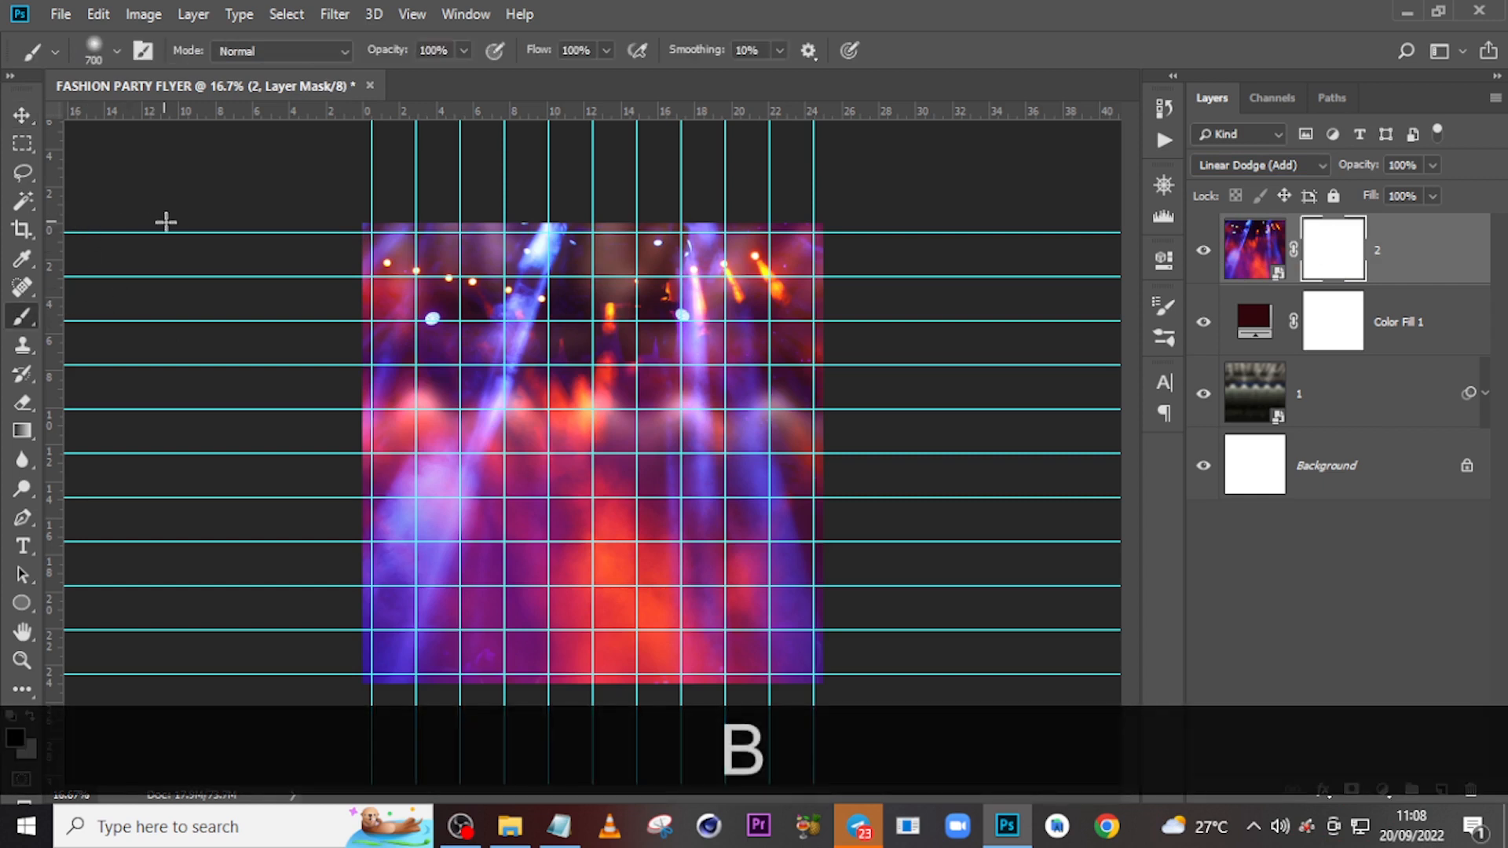
key(Caps_Lock)
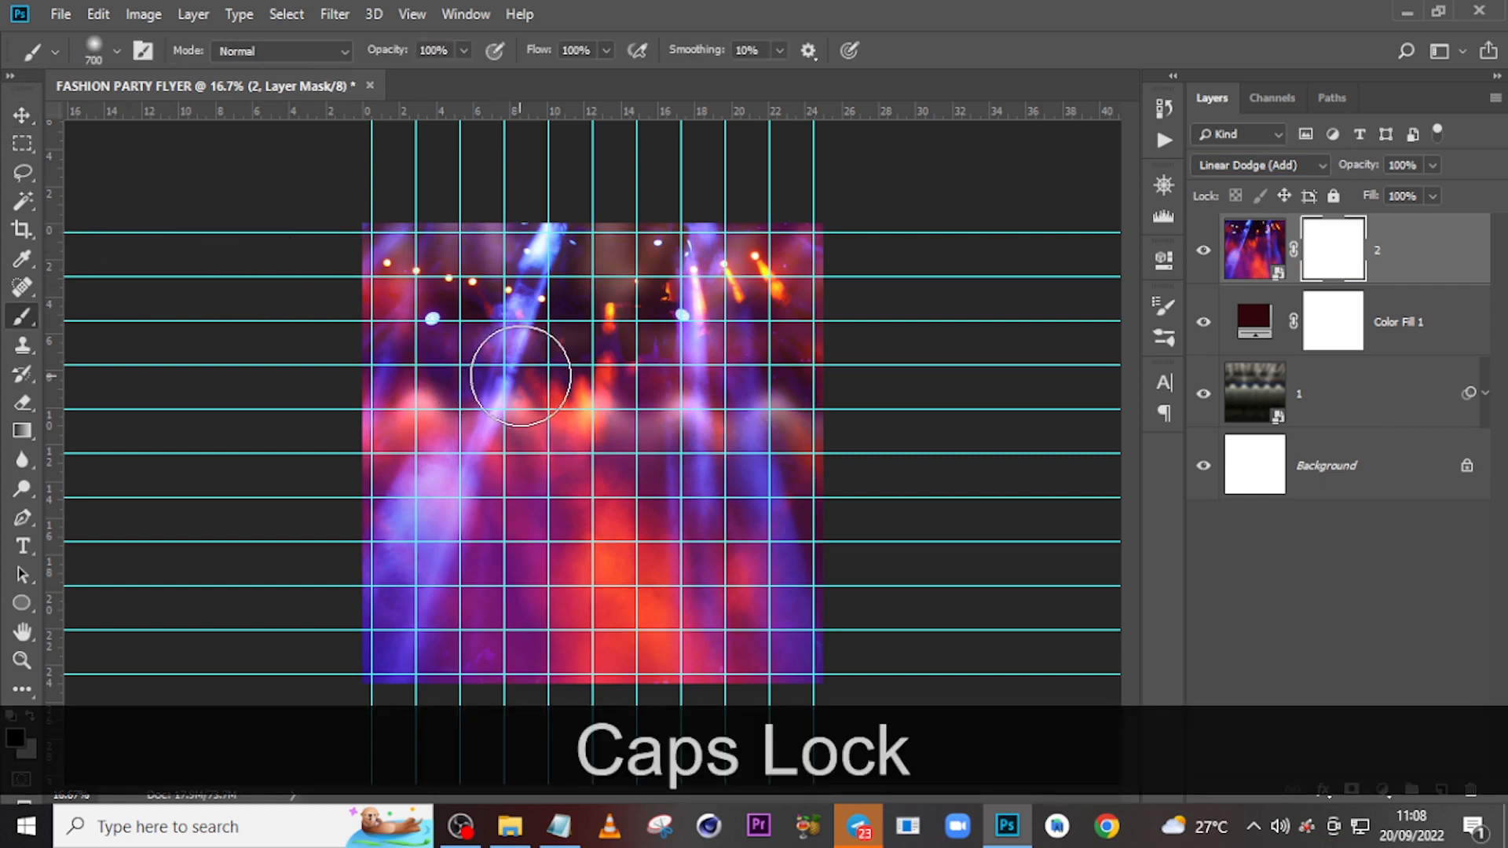
key(bracketright)
key(bracketright)
key(bracketright)
click(117, 52)
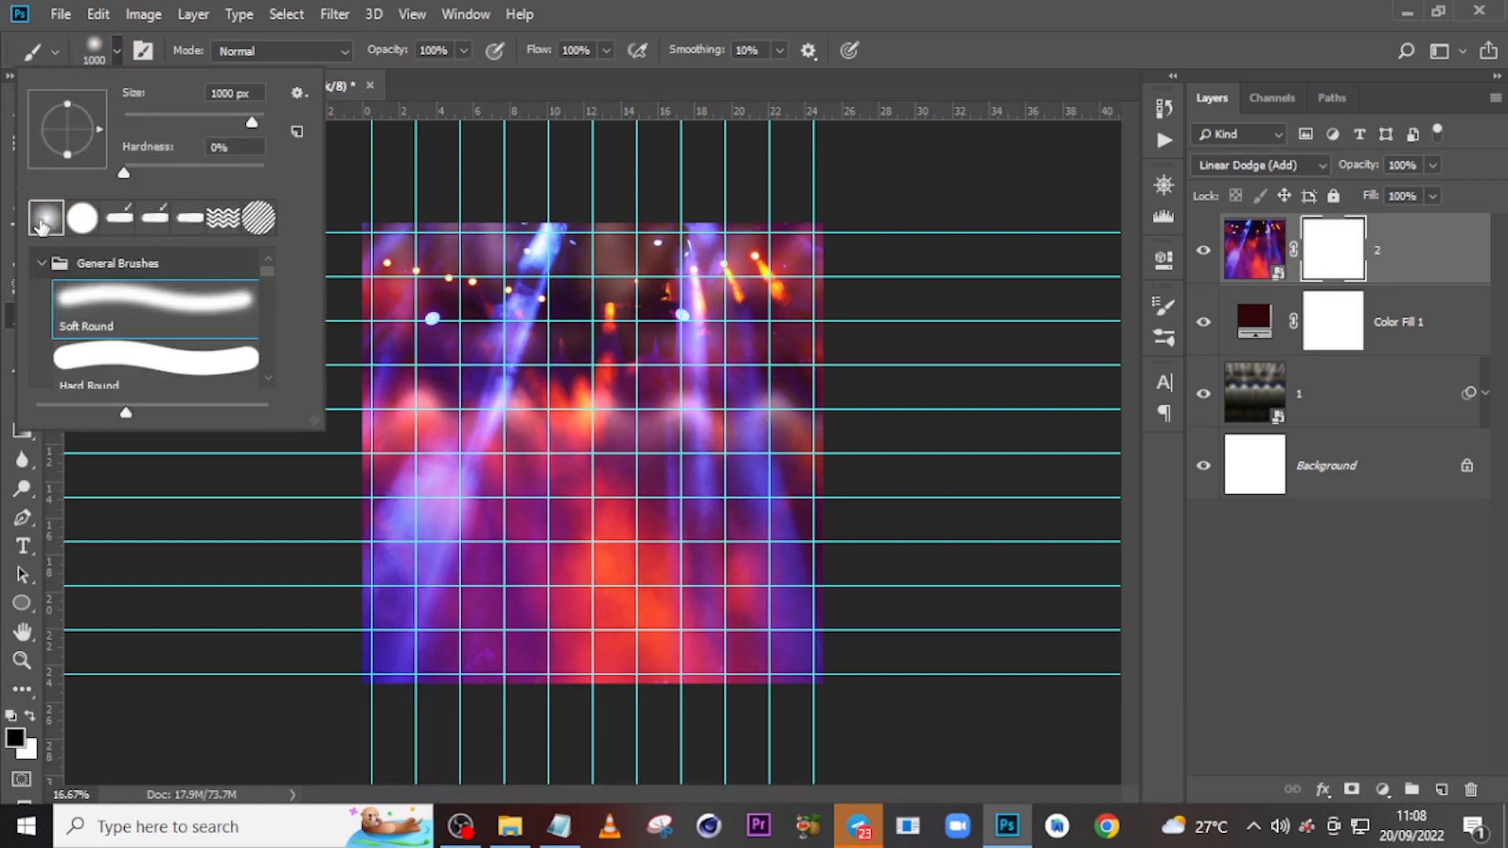
click(463, 52)
click(404, 72)
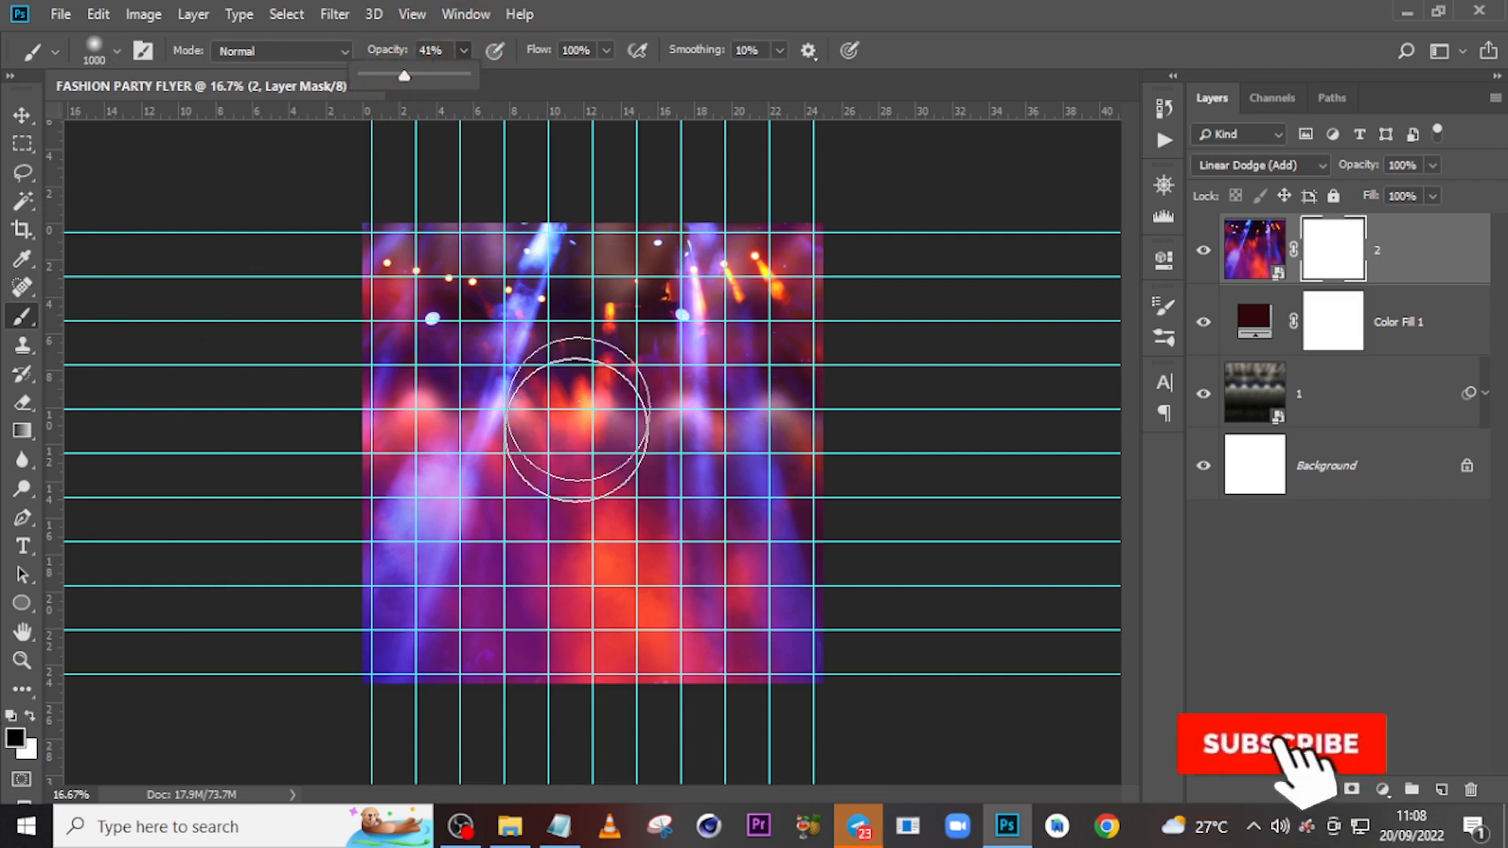
Paint black across the upper part of layer 2's mask with a 1600 px brush to fade the lights.
key(bracketright)
key(bracketright)
key(bracketright)
key(bracketright)
key(bracketright)
key(bracketright)
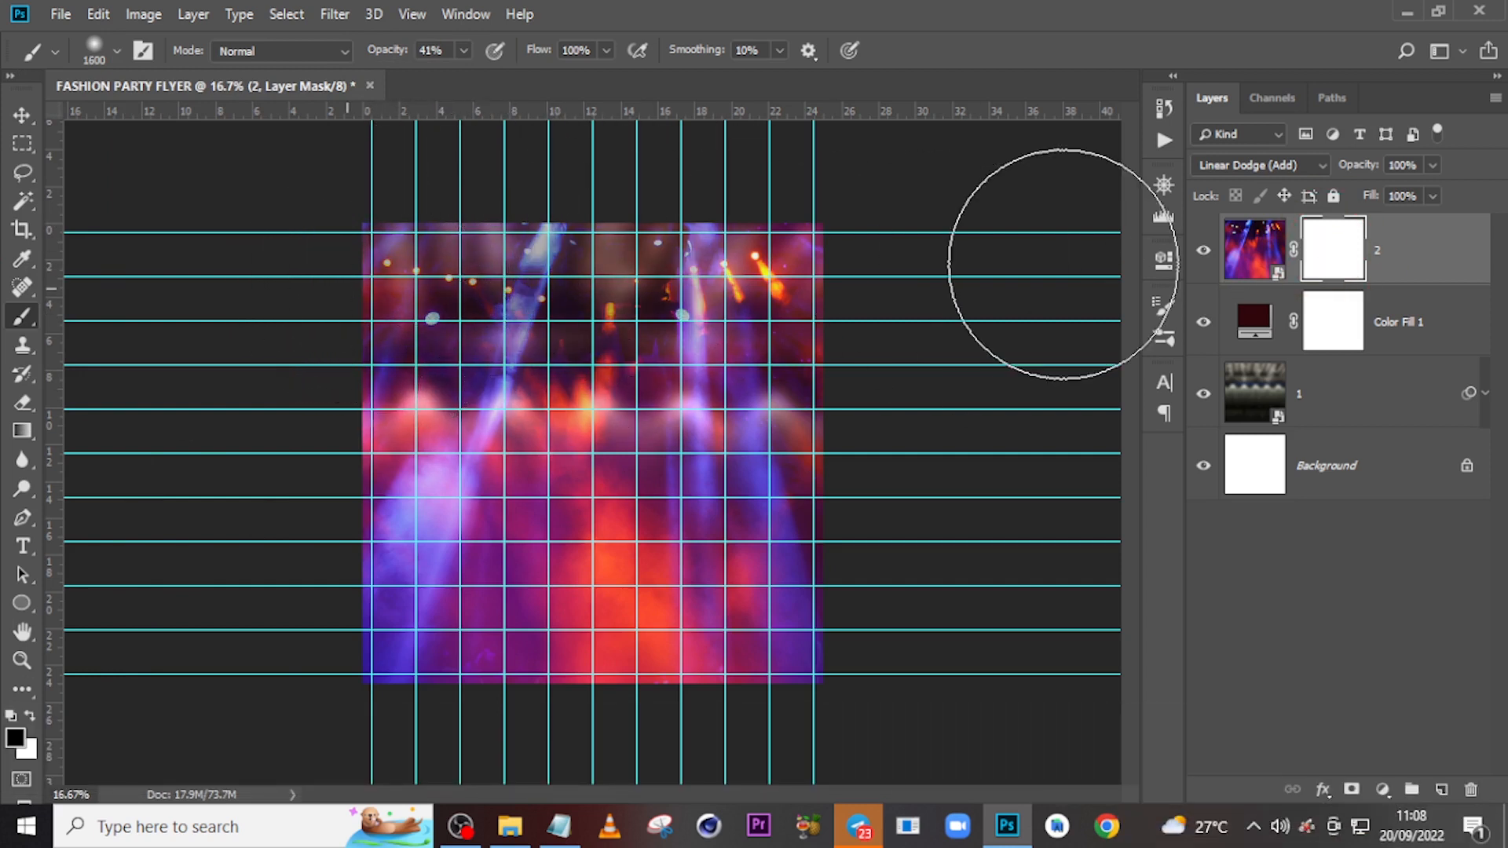
mouse_move(1063, 264)
mouse_down()
mouse_move(830, 289)
mouse_move(869, 301)
mouse_move(726, 325)
mouse_move(373, 323)
mouse_move(759, 306)
mouse_move(585, 297)
mouse_move(638, 261)
mouse_move(774, 238)
mouse_move(343, 180)
mouse_up()
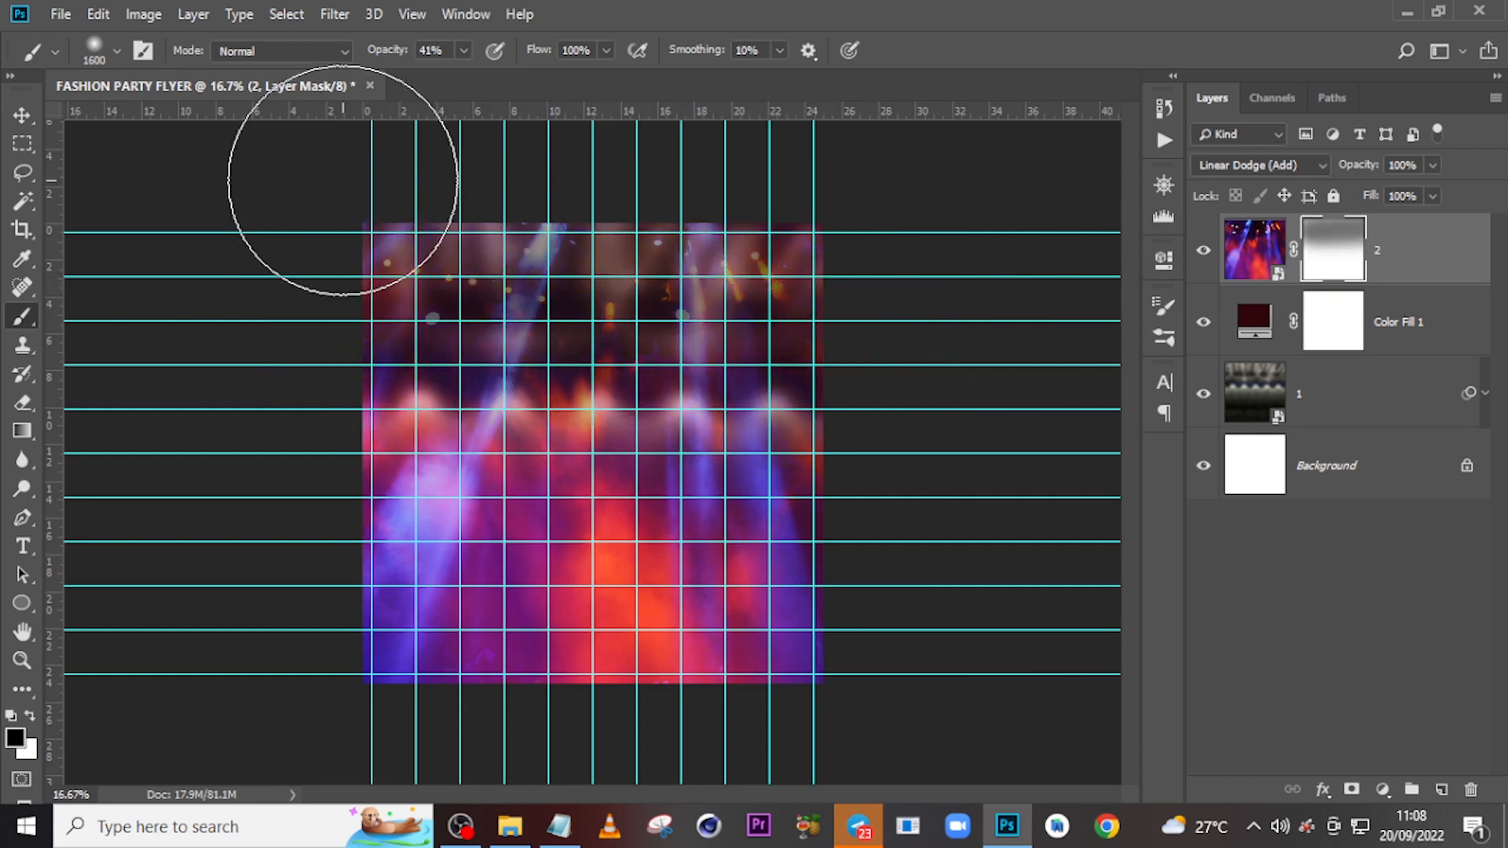
click(21, 114)
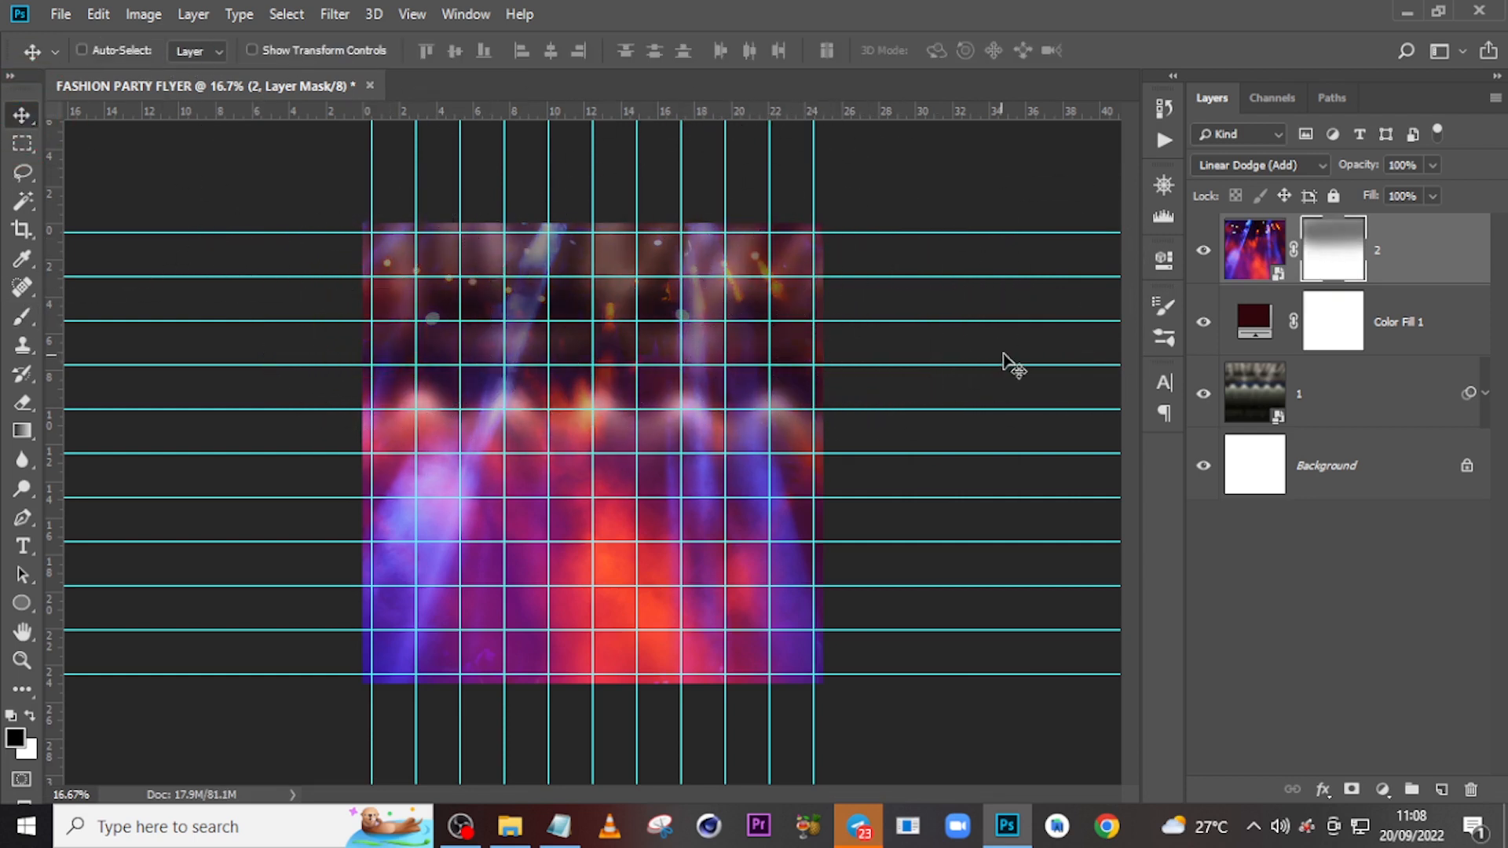
Group layer 2, the color fill and layer 1 into a group named BG and expand it.
shift+click(1346, 399)
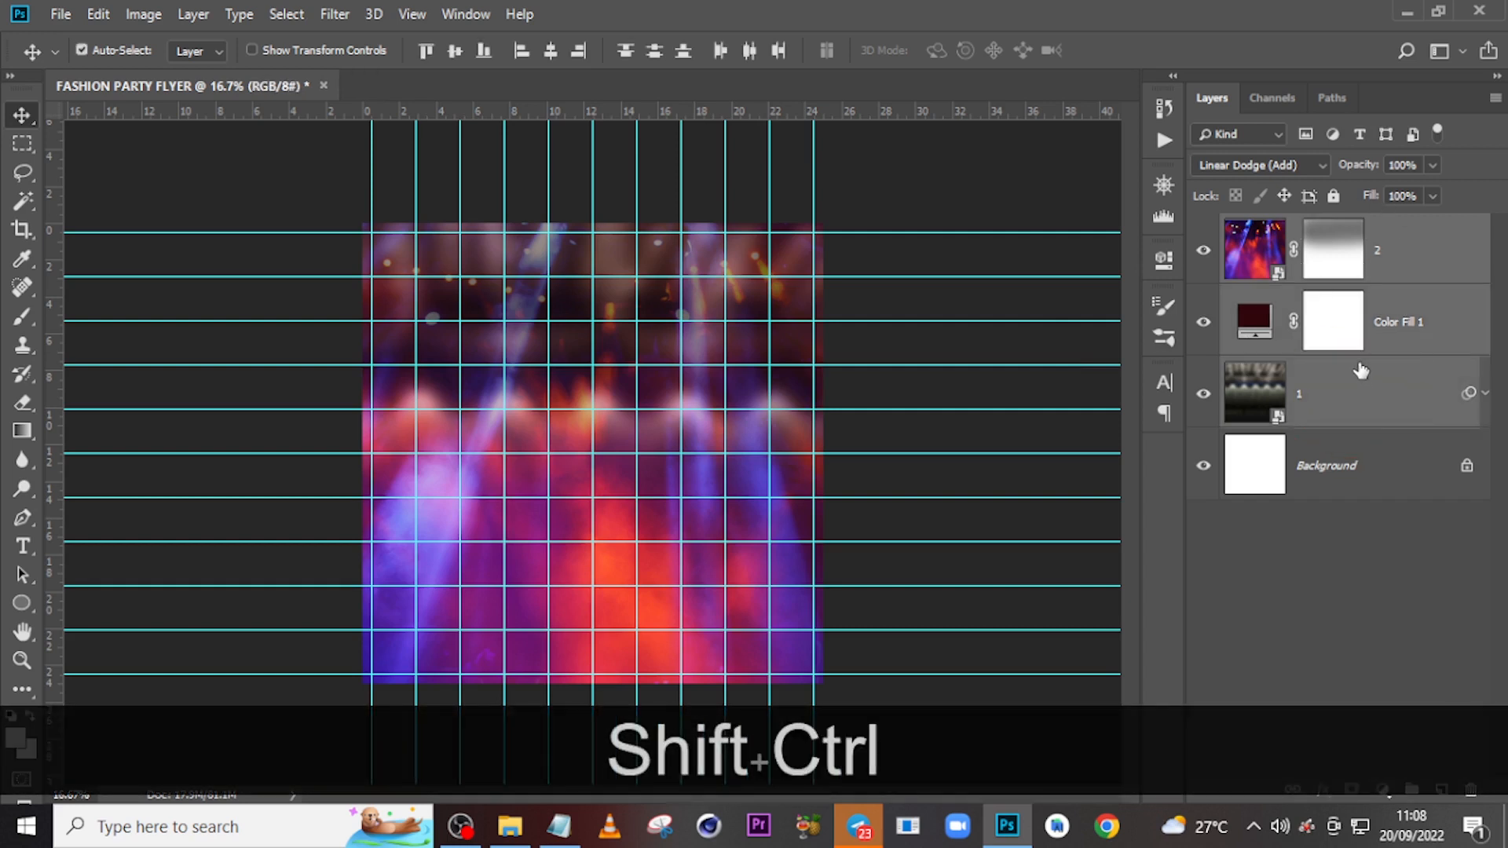
key(shift+ctrl+g)
double_click(1284, 226)
key(Caps_Lock)
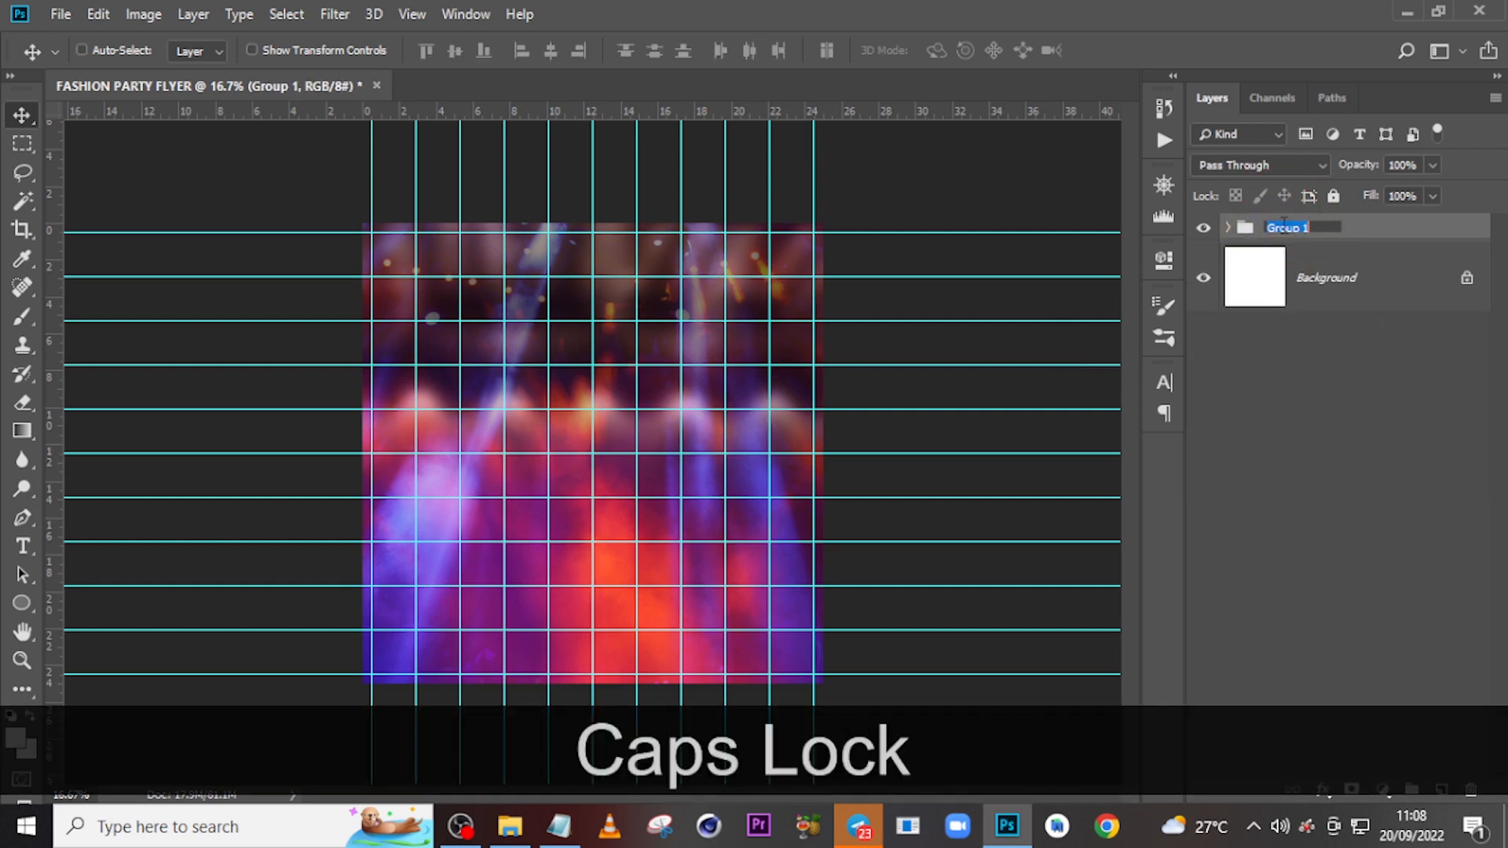
text(BG)
key(Return)
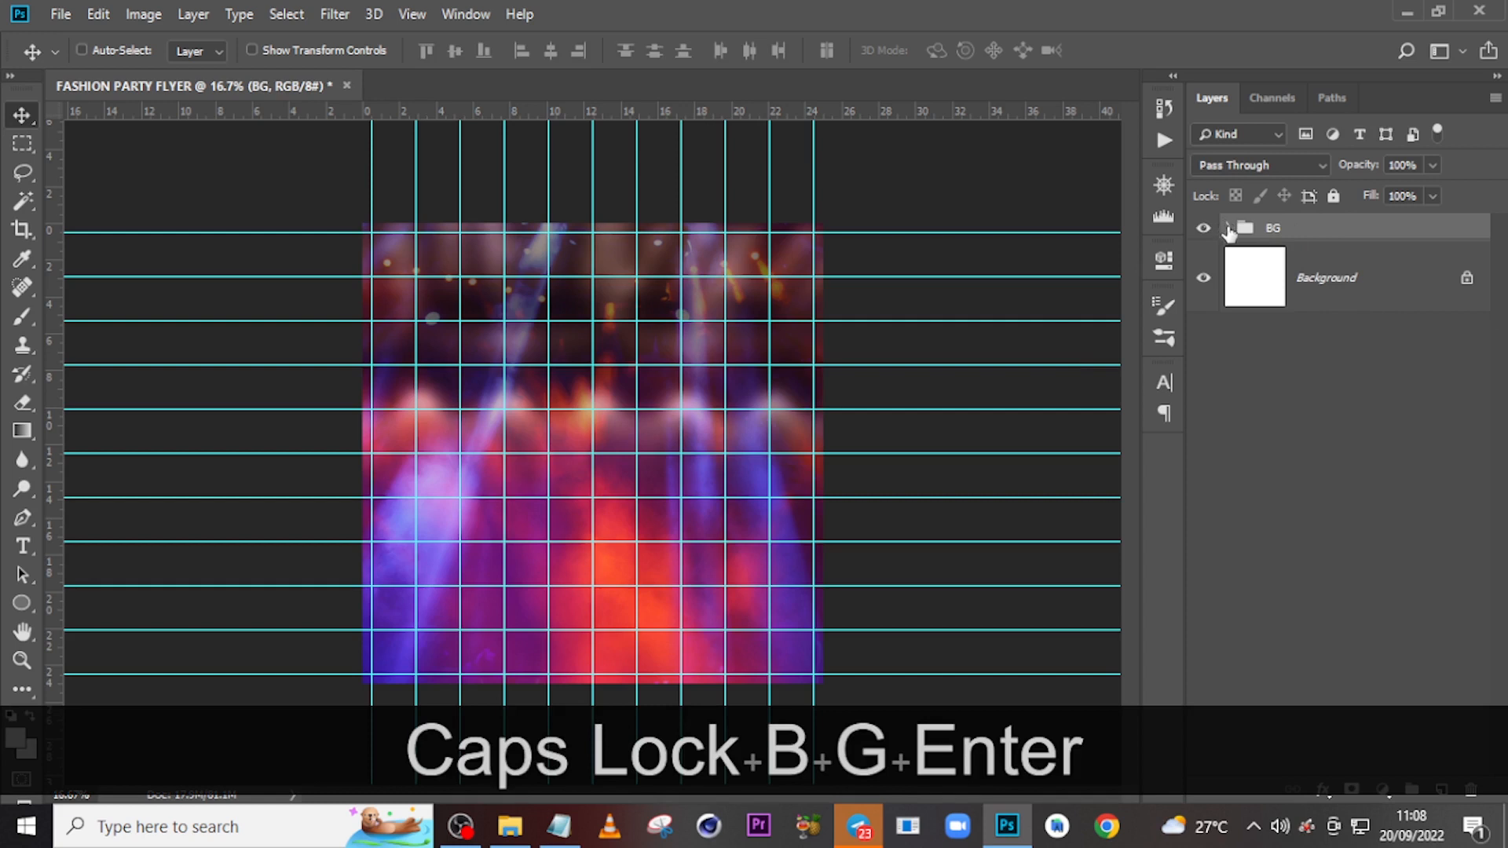
click(1228, 228)
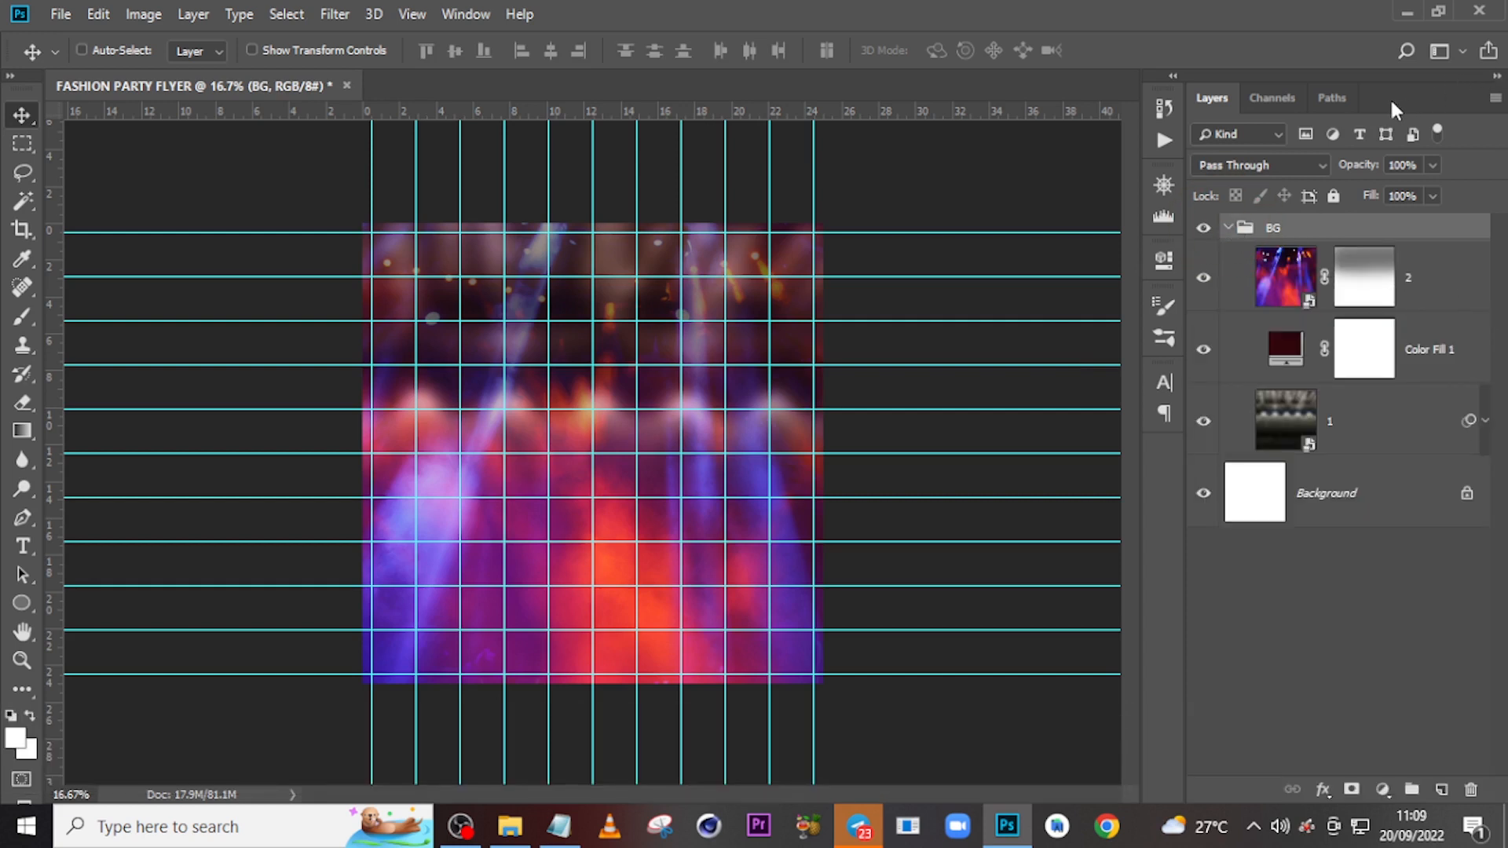
Add an Exposure adjustment above layer 2 in the BG group with Exposure -1.78 and Gamma Correction 1.14.
click(1383, 787)
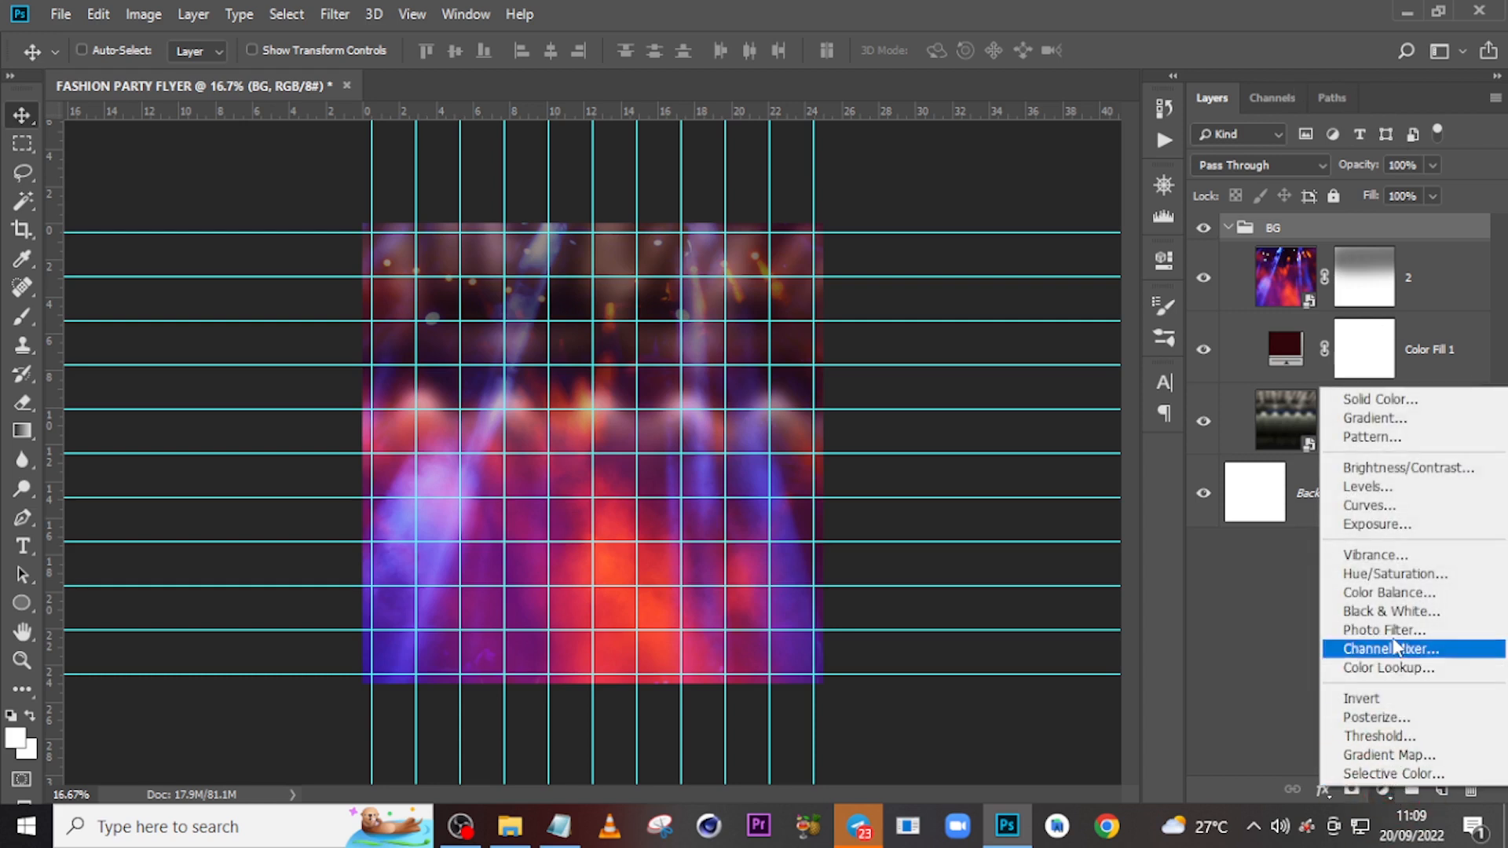
click(1382, 523)
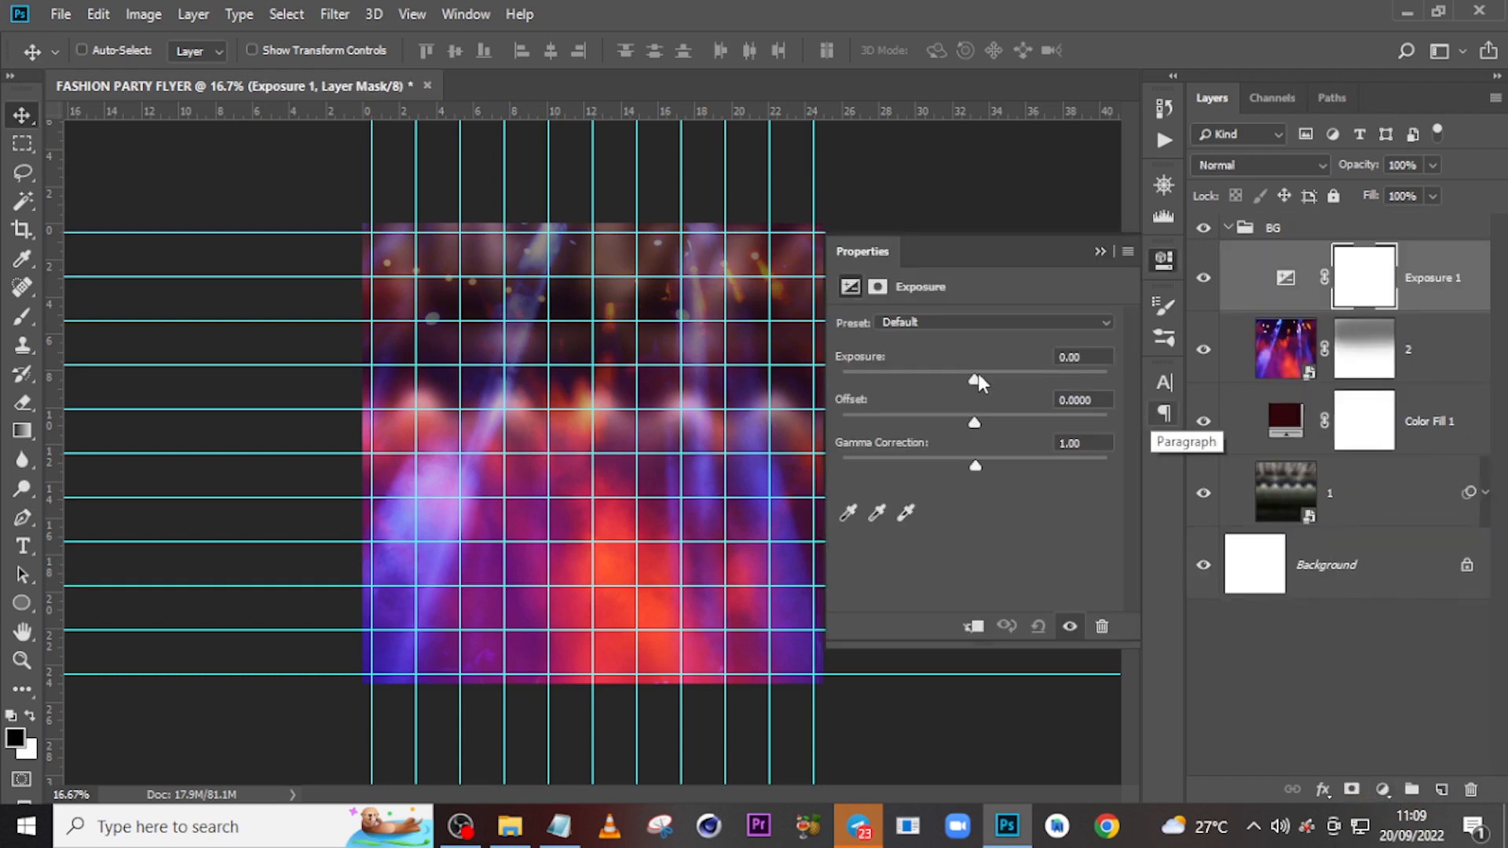
drag(1087, 356, 1053, 356)
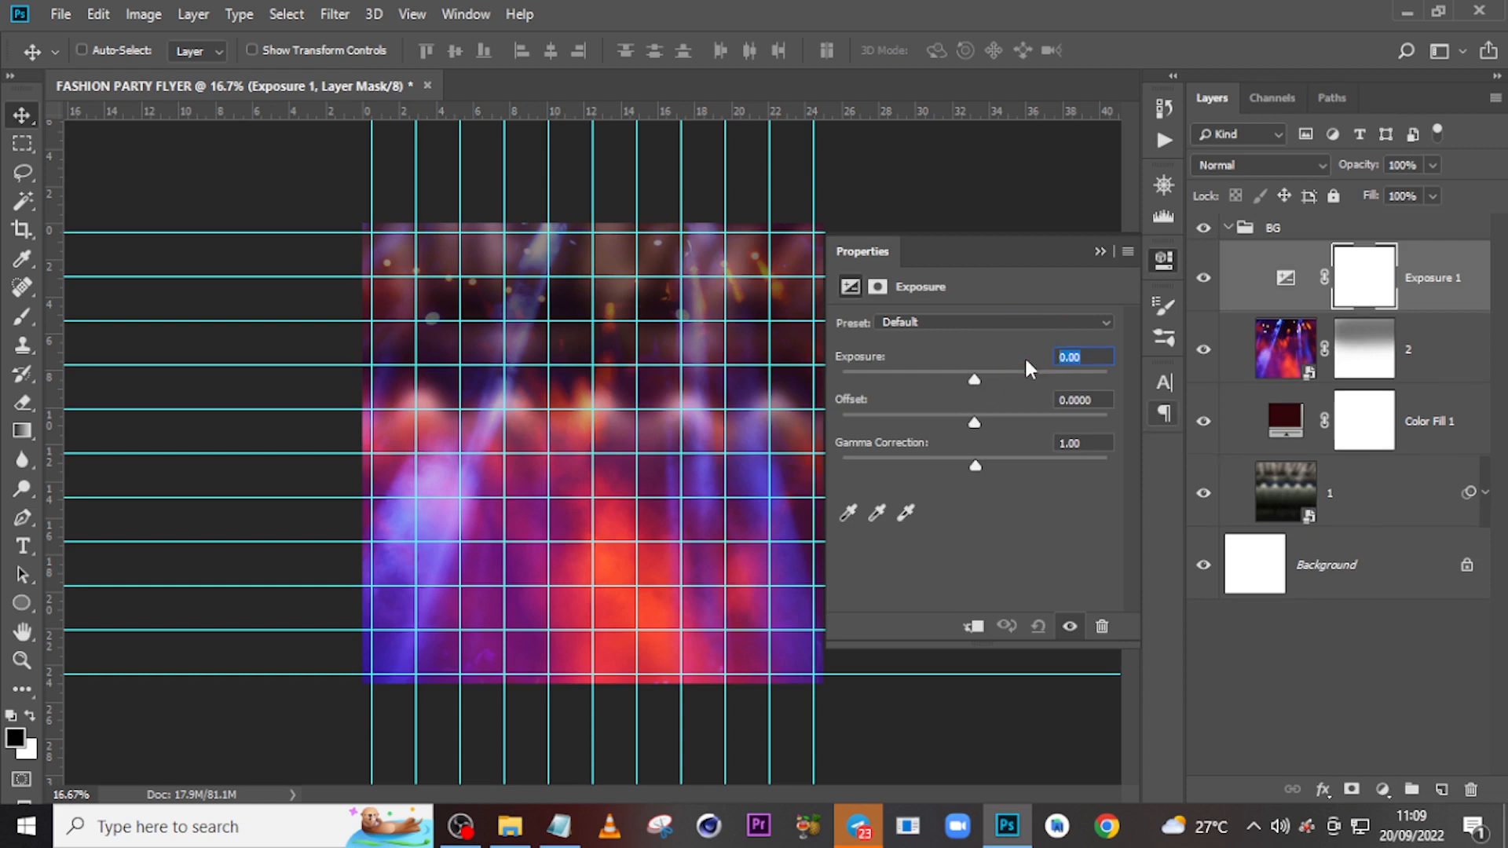
text(-1.)
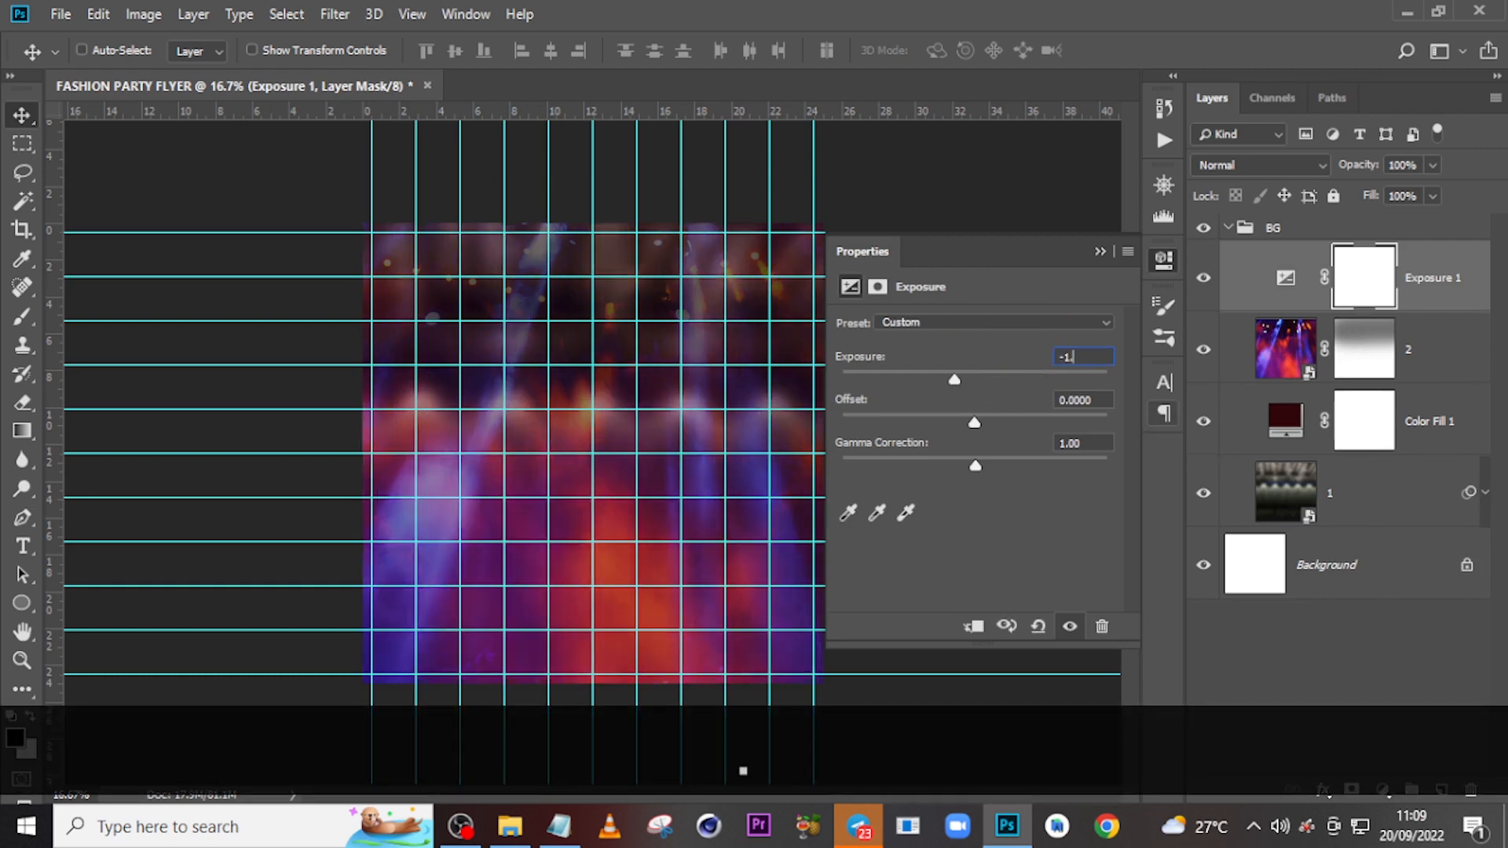
text(78)
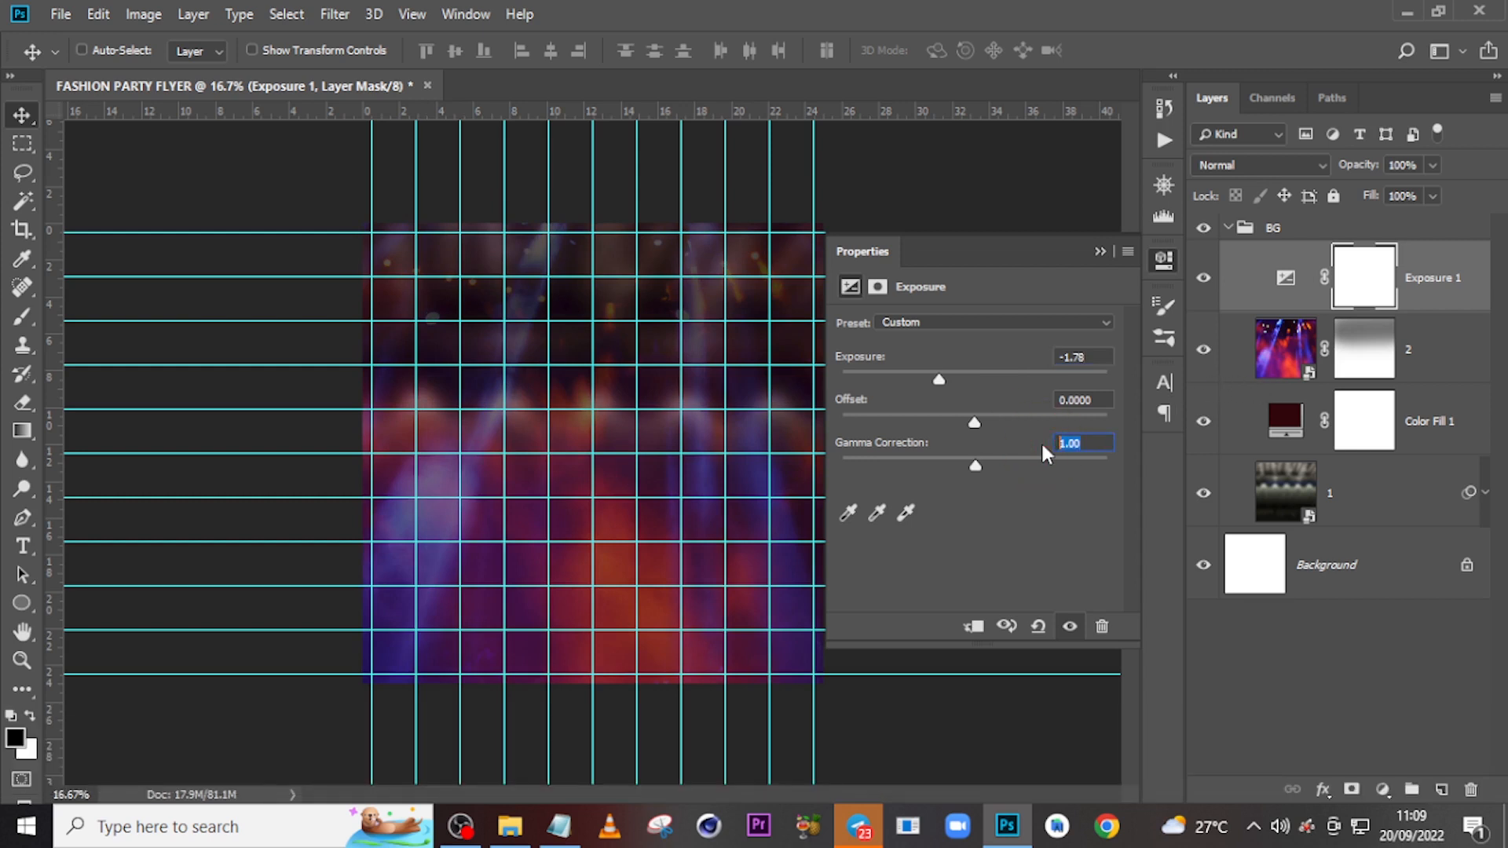
text(1.14)
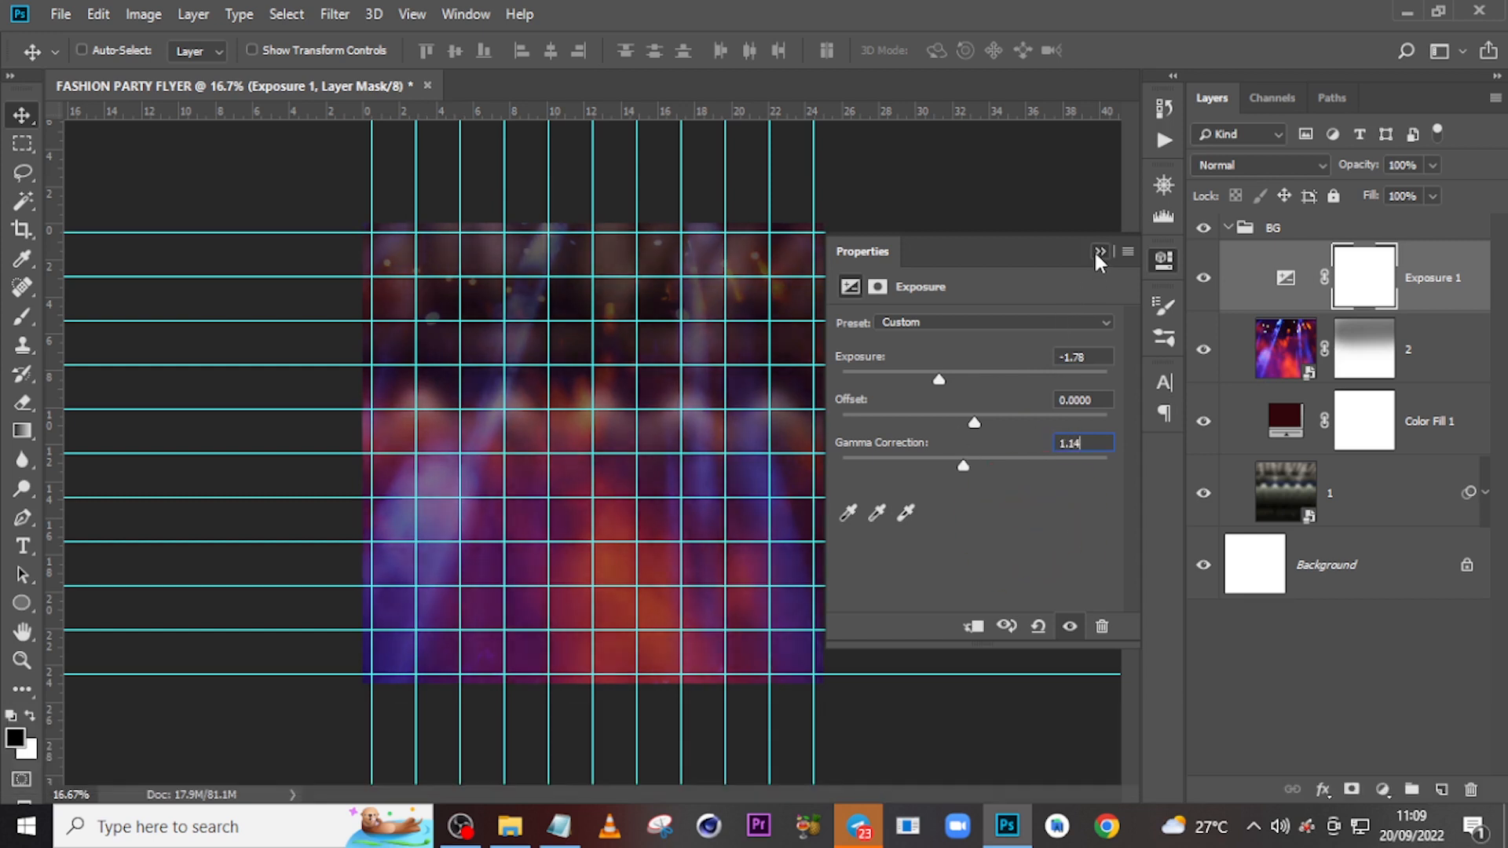
click(1098, 251)
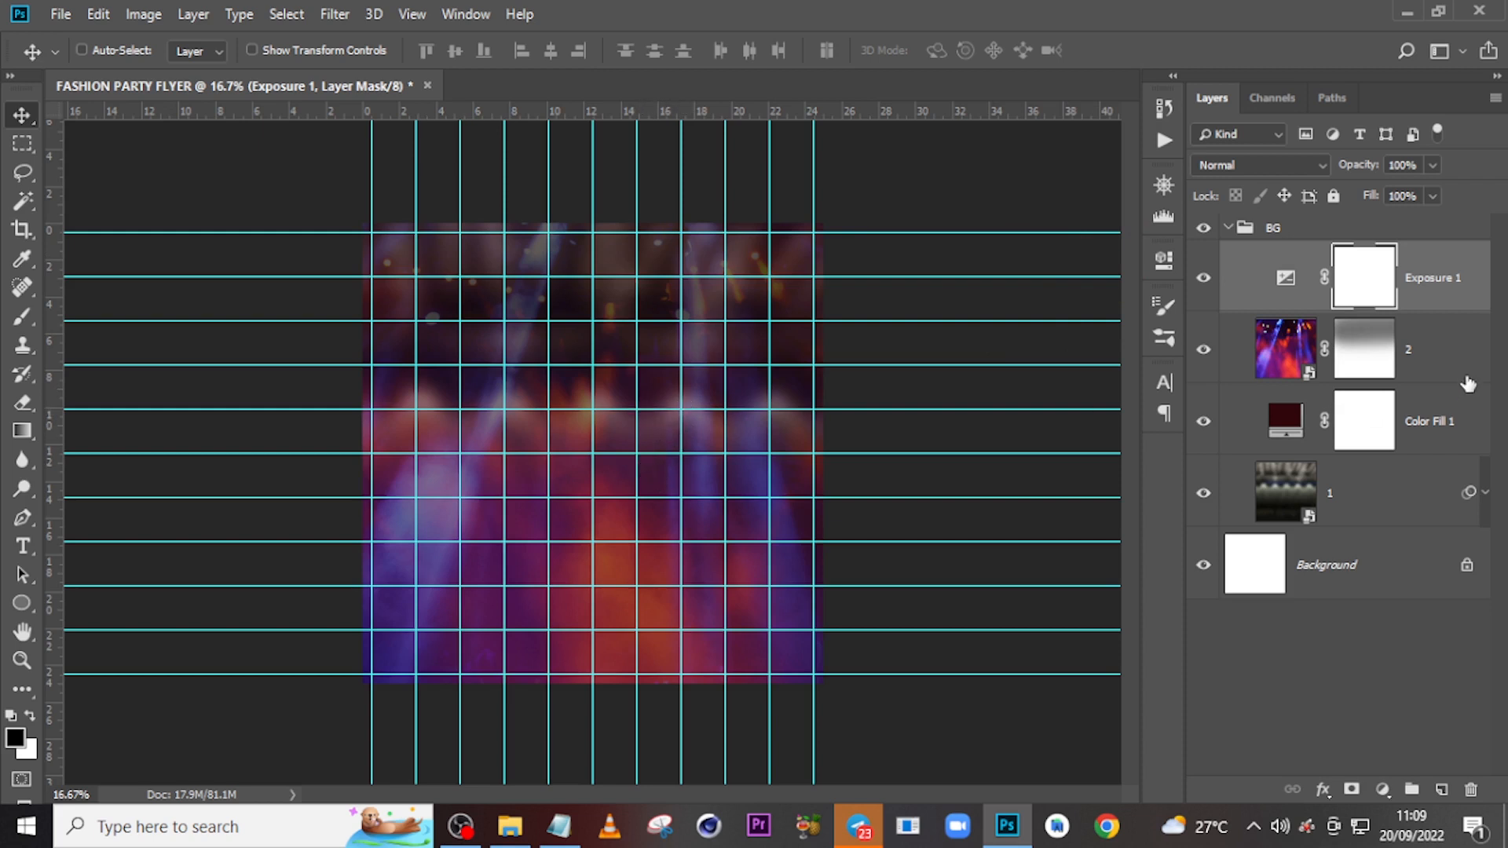
Mask the Exposure adjustment off the flyer's centre by dabbing black with a 2200 px soft brush at 100% opacity.
click(1359, 279)
key(b)
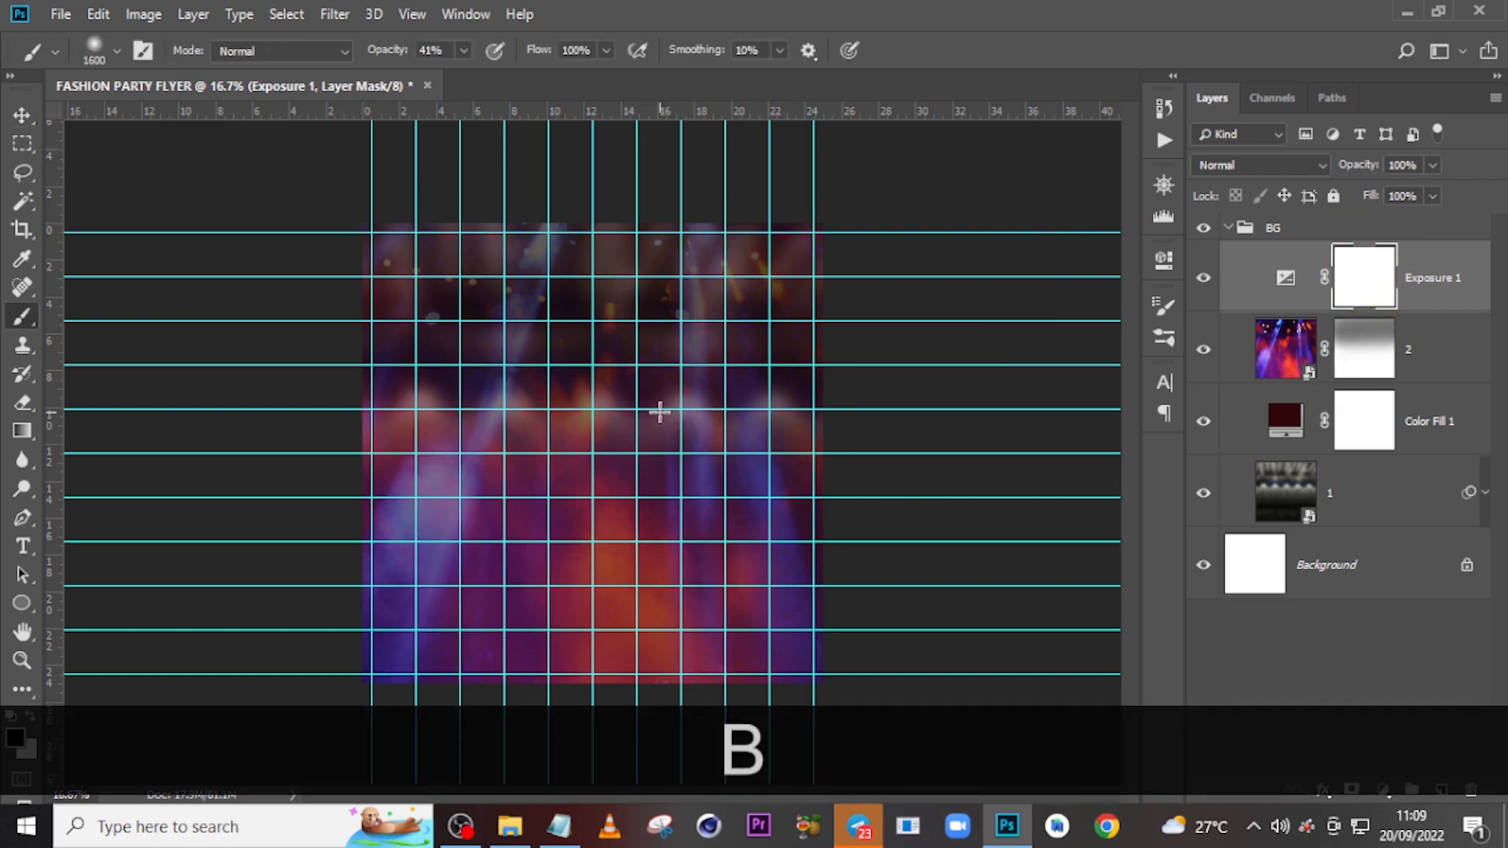
key(Caps_Lock)
key(bracketright)
key(bracketright)
key(bracketright)
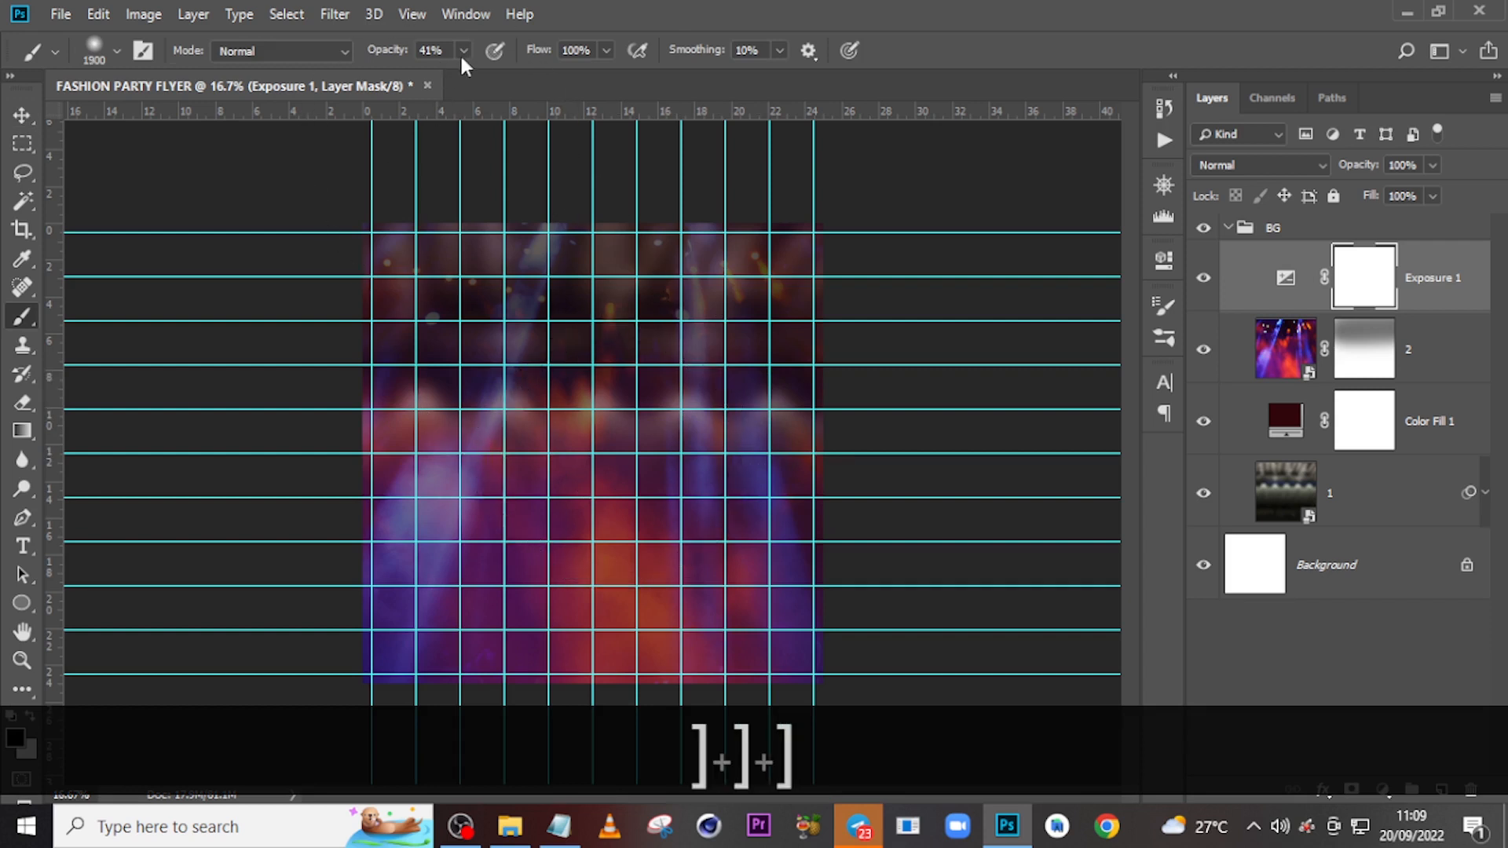
click(464, 52)
click(525, 76)
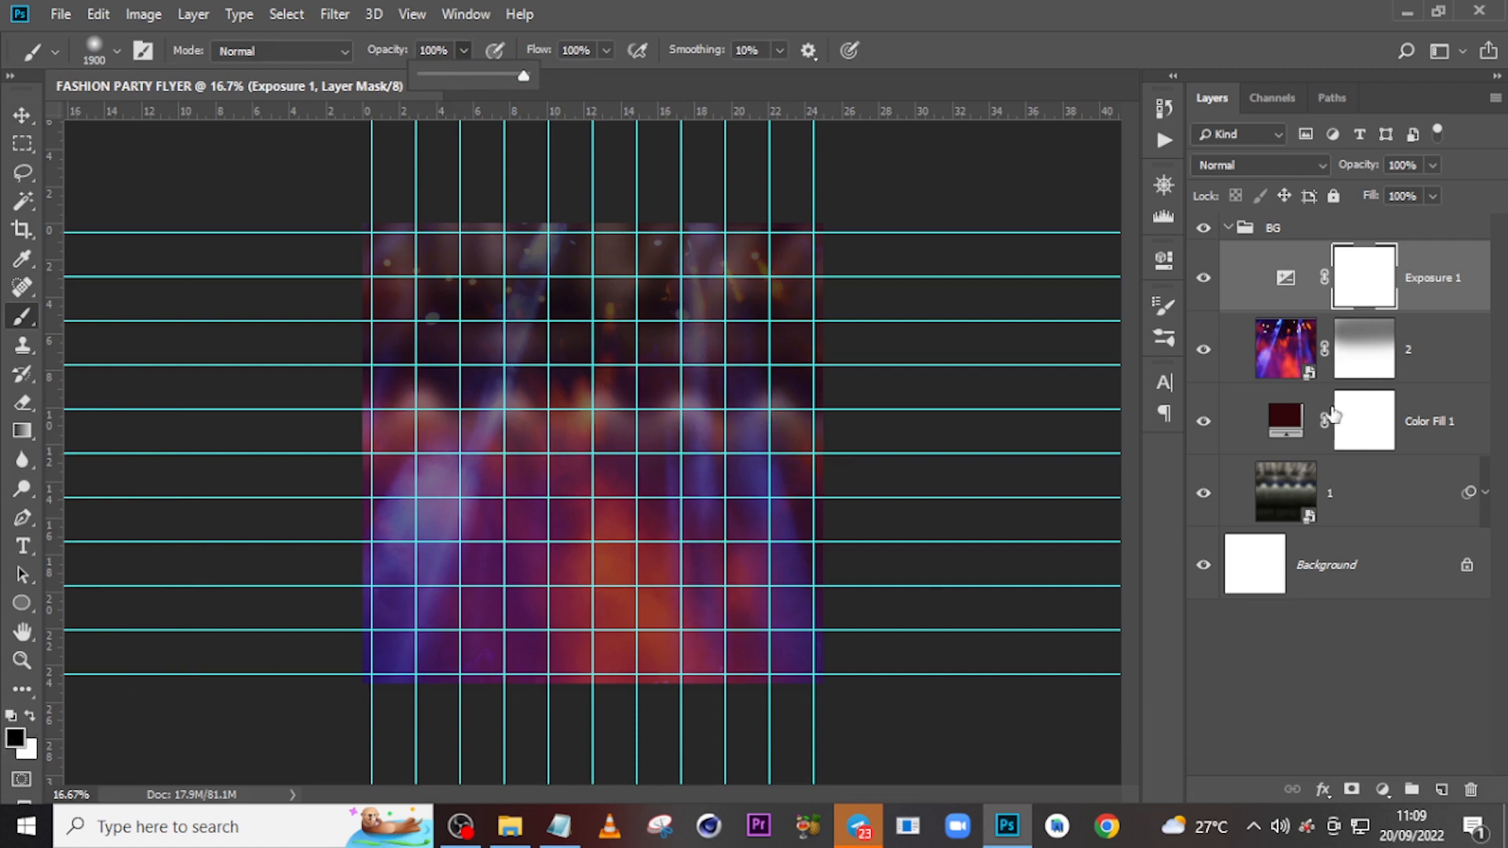
click(1369, 268)
key(bracketright)
key(bracketright)
key(bracketright)
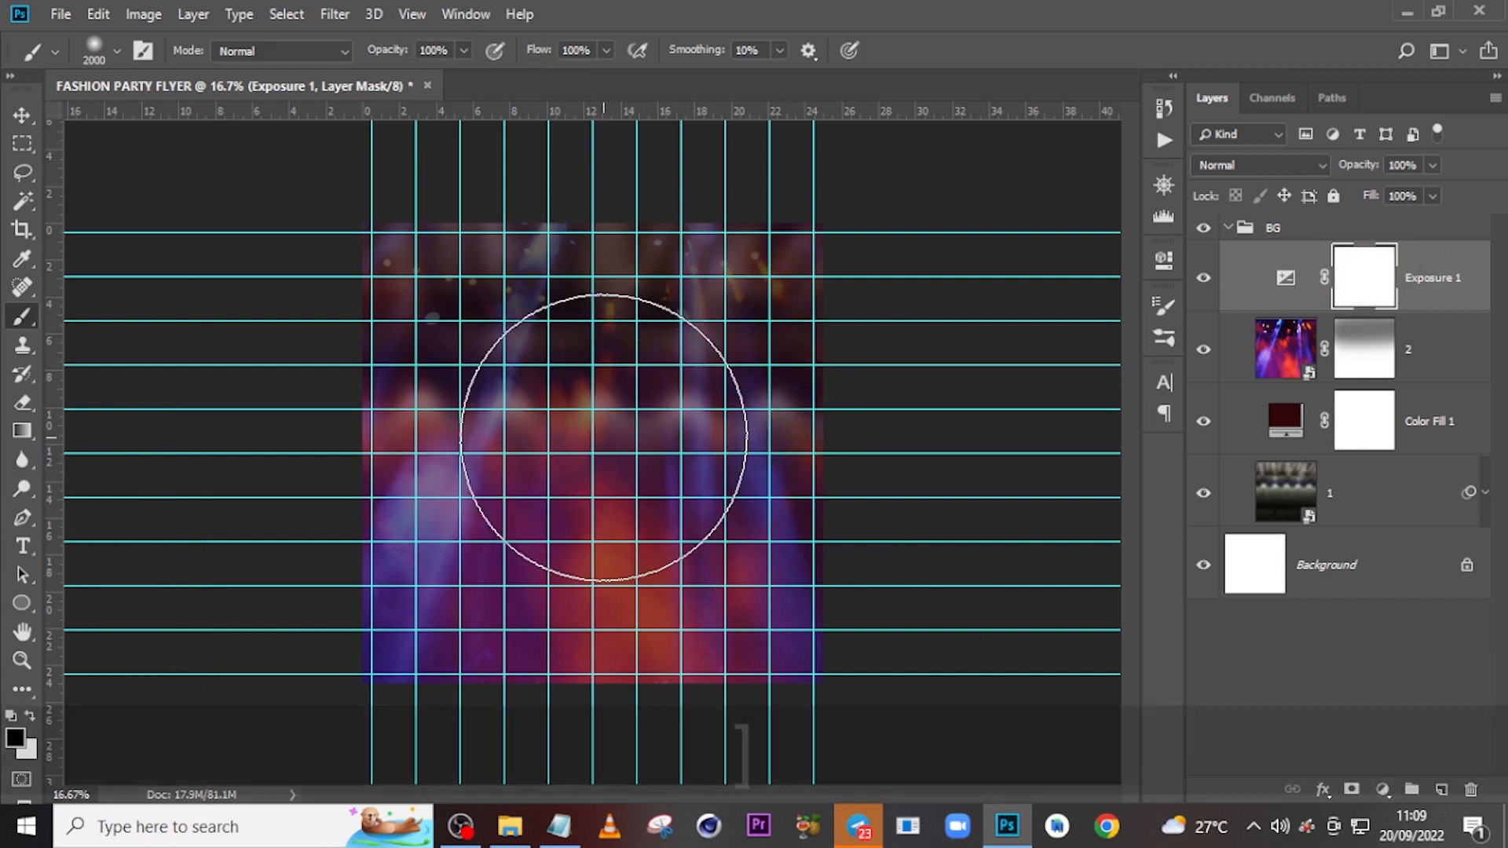
click(594, 461)
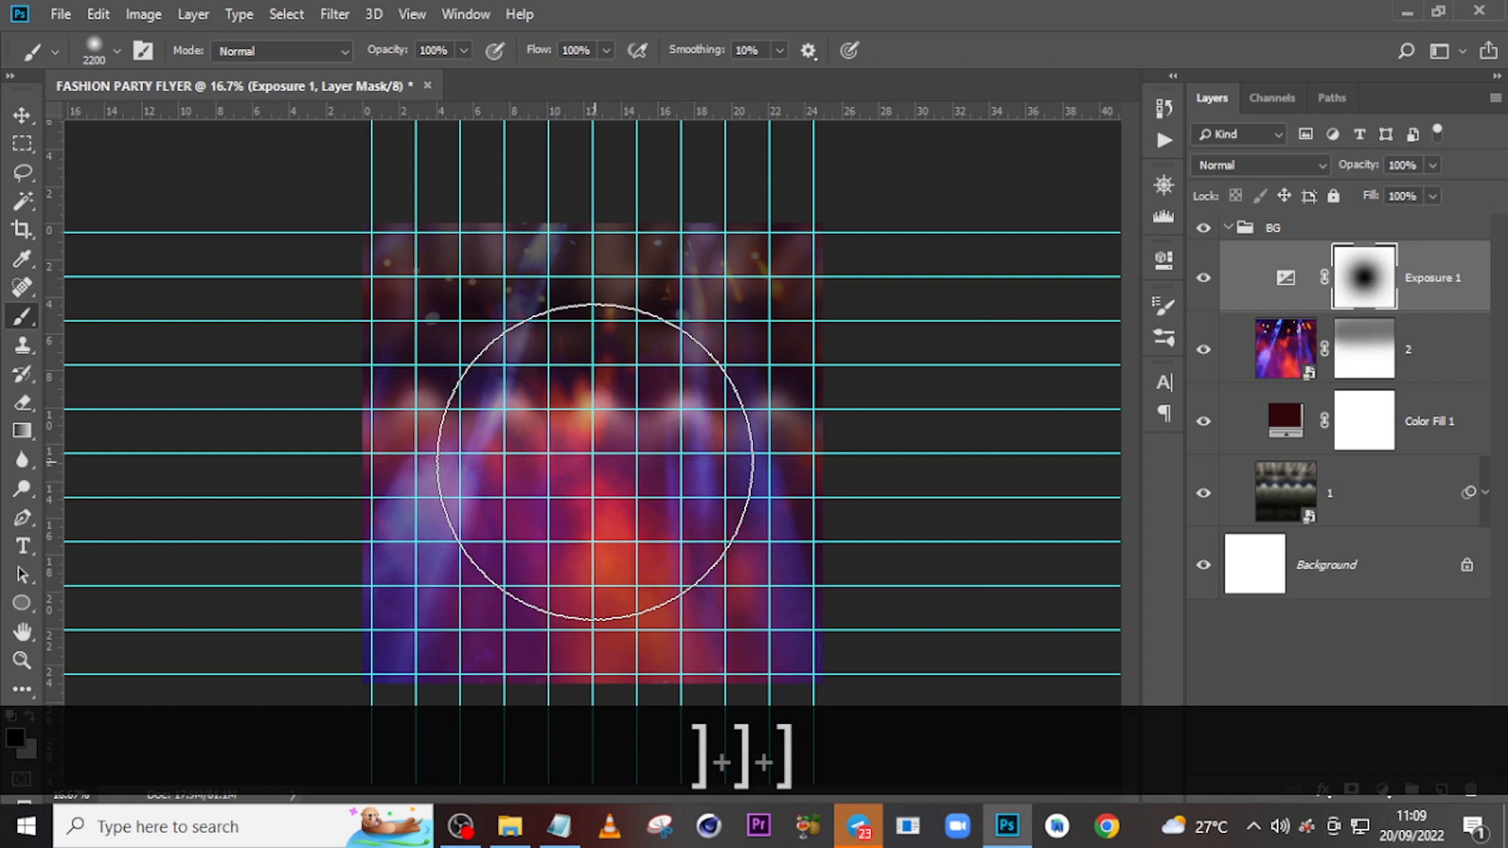
click(594, 461)
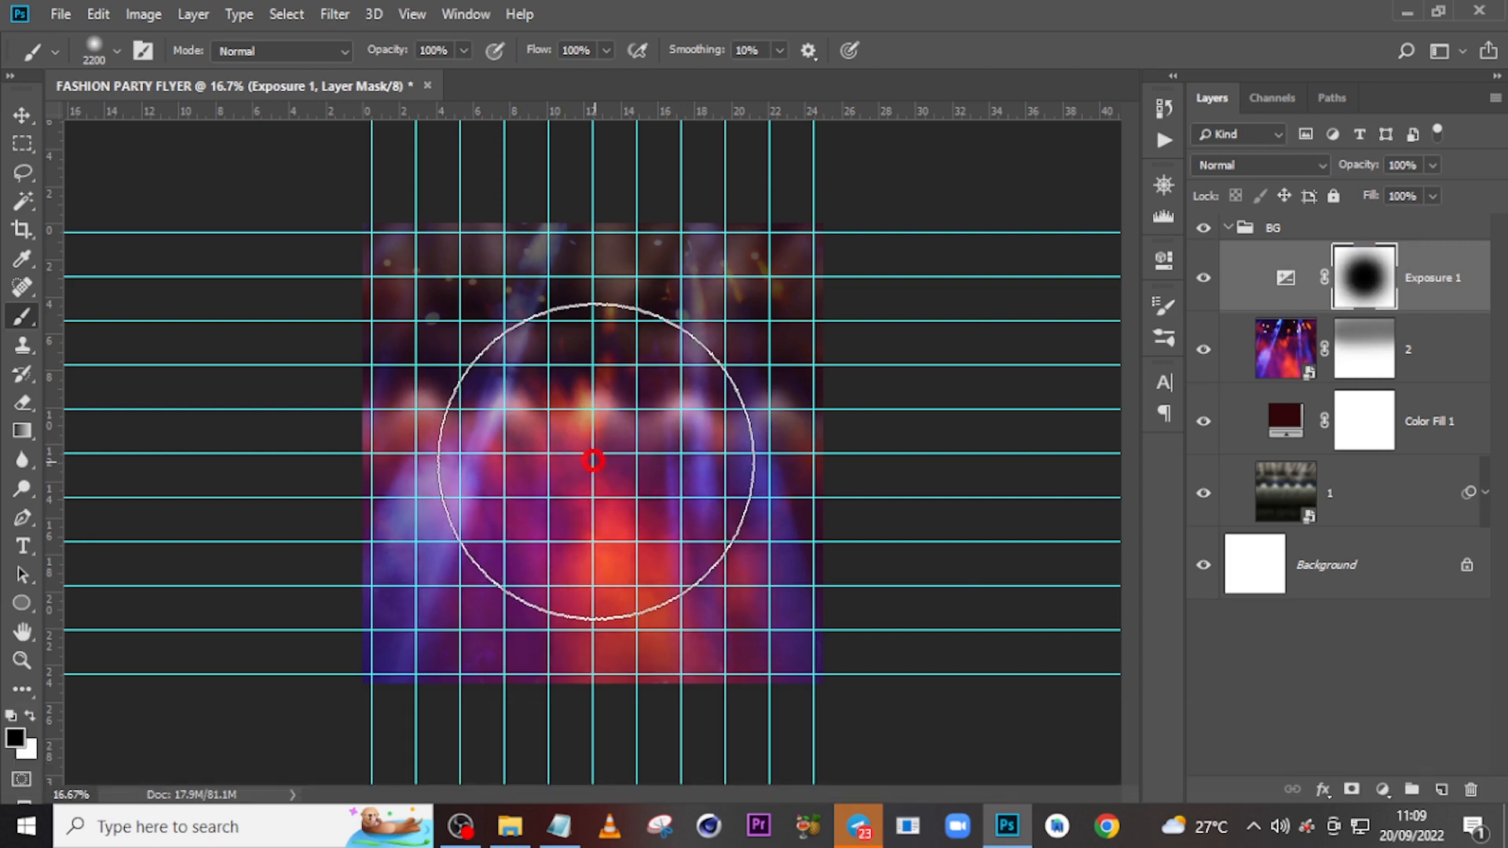
Compare the background with and without the Exposure adjustment by toggling its visibility.
click(1203, 279)
click(1202, 279)
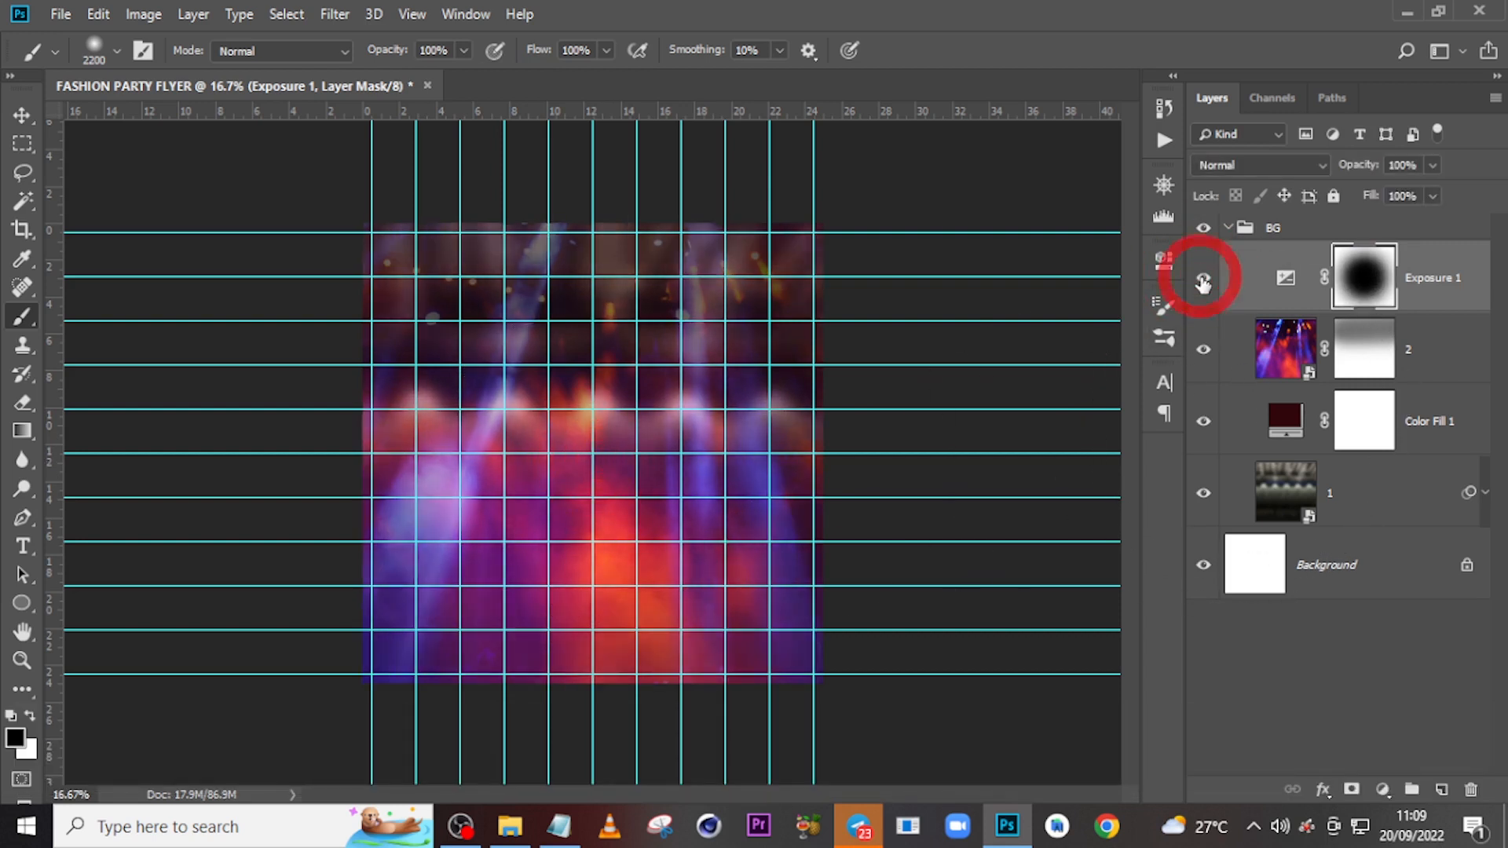
click(1203, 280)
click(1202, 280)
click(1202, 280)
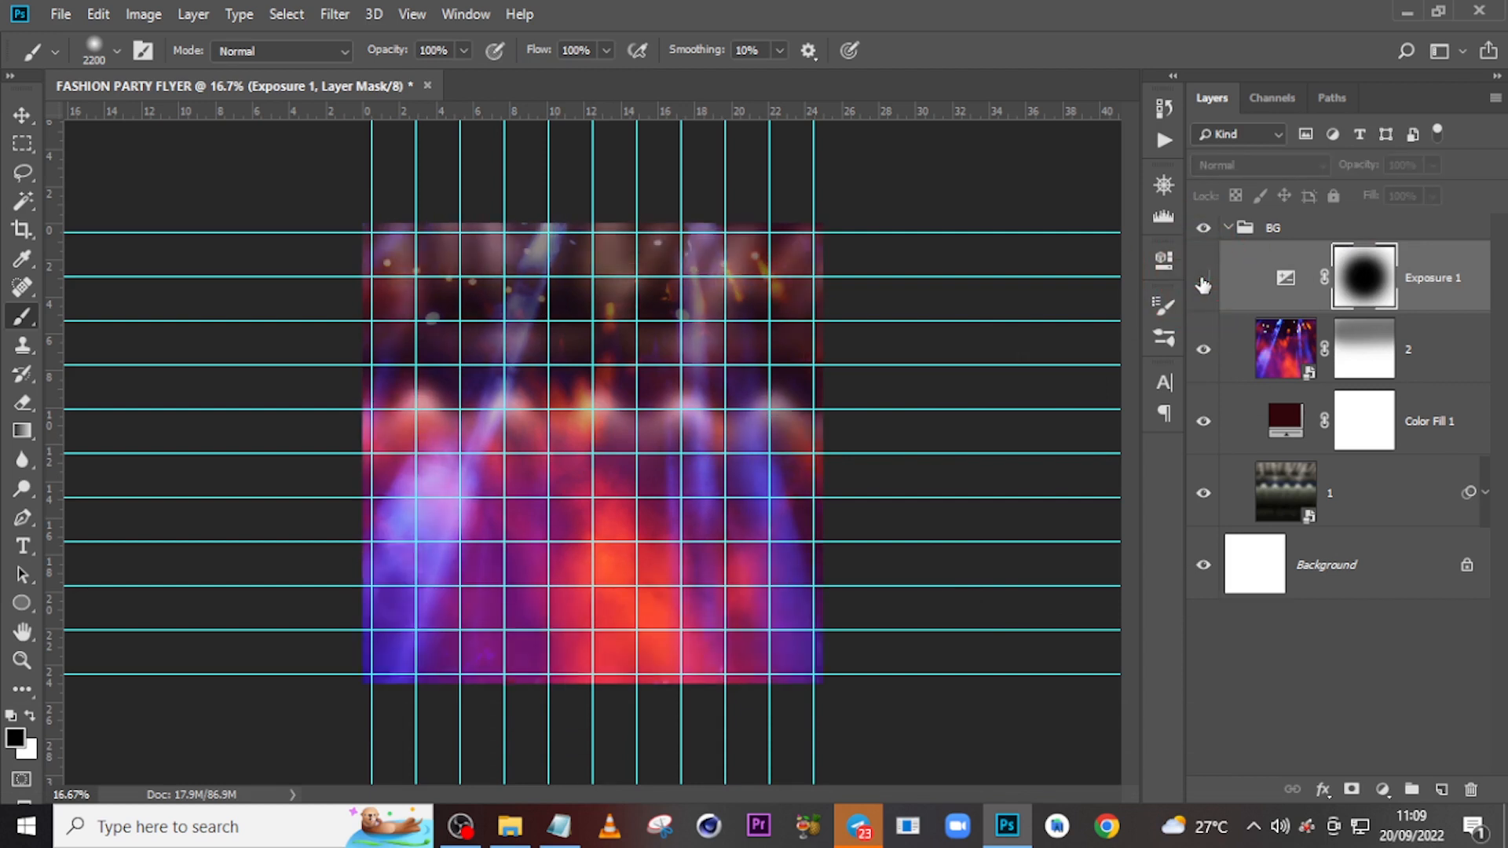
click(1203, 280)
key(v)
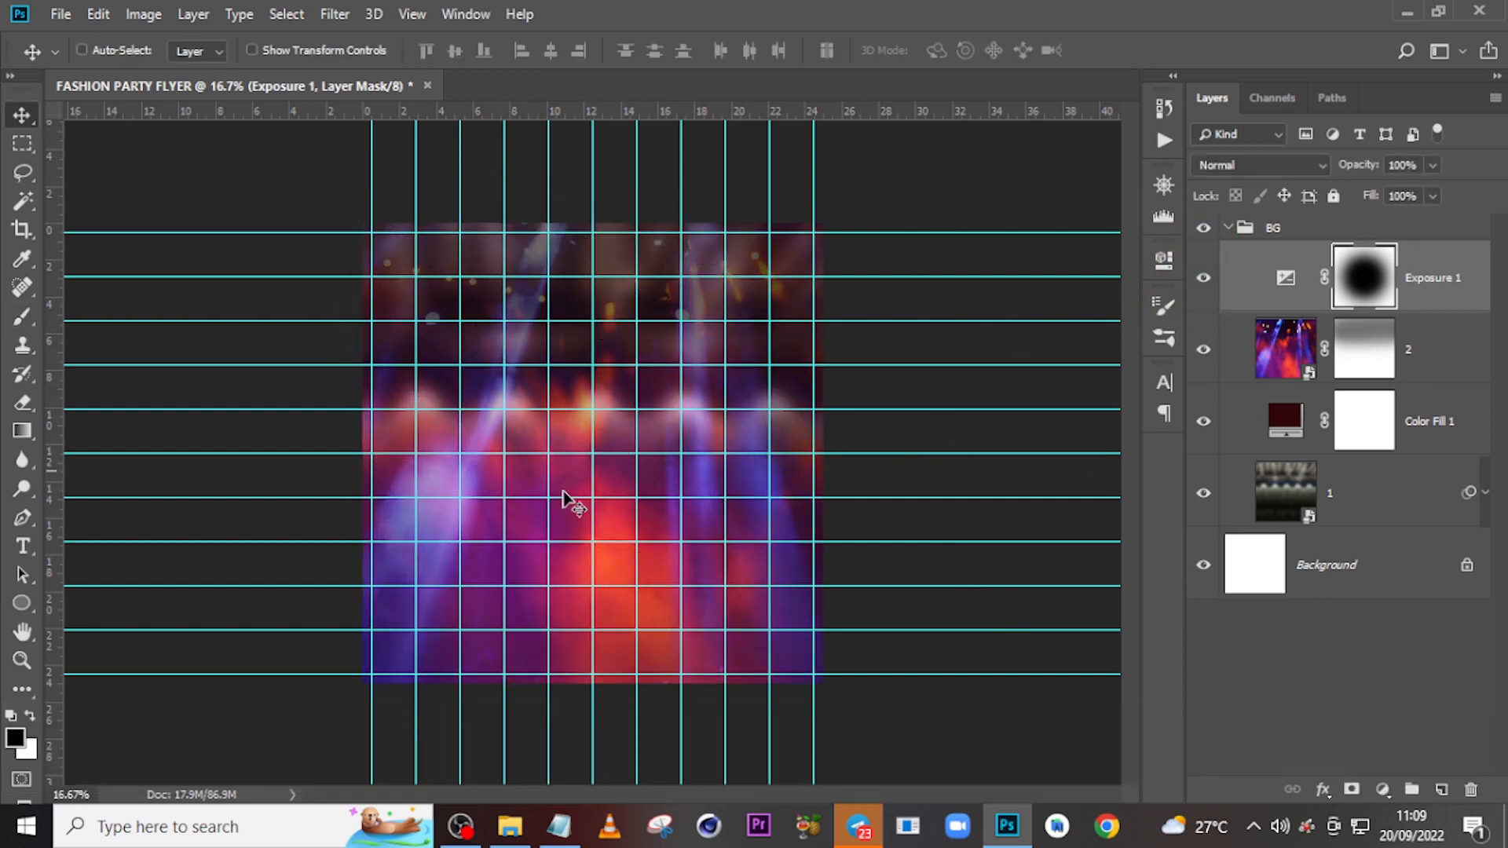
click(1203, 278)
click(1203, 278)
Place 3.jpg from the DONE folder above the Exposure adjustment in the BG group, scaled to cover the canvas.
click(1436, 283)
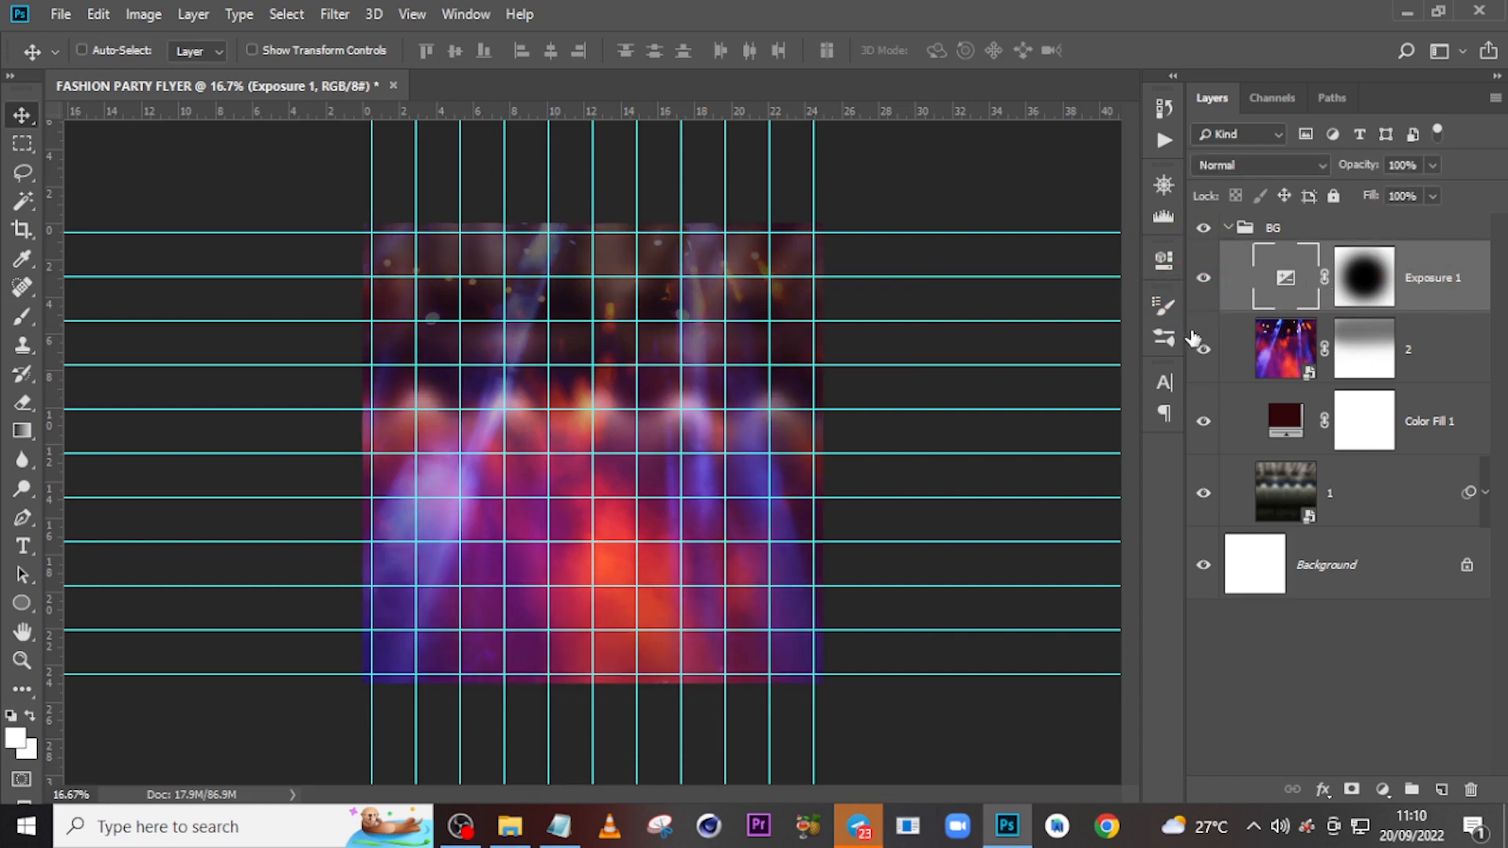
click(509, 826)
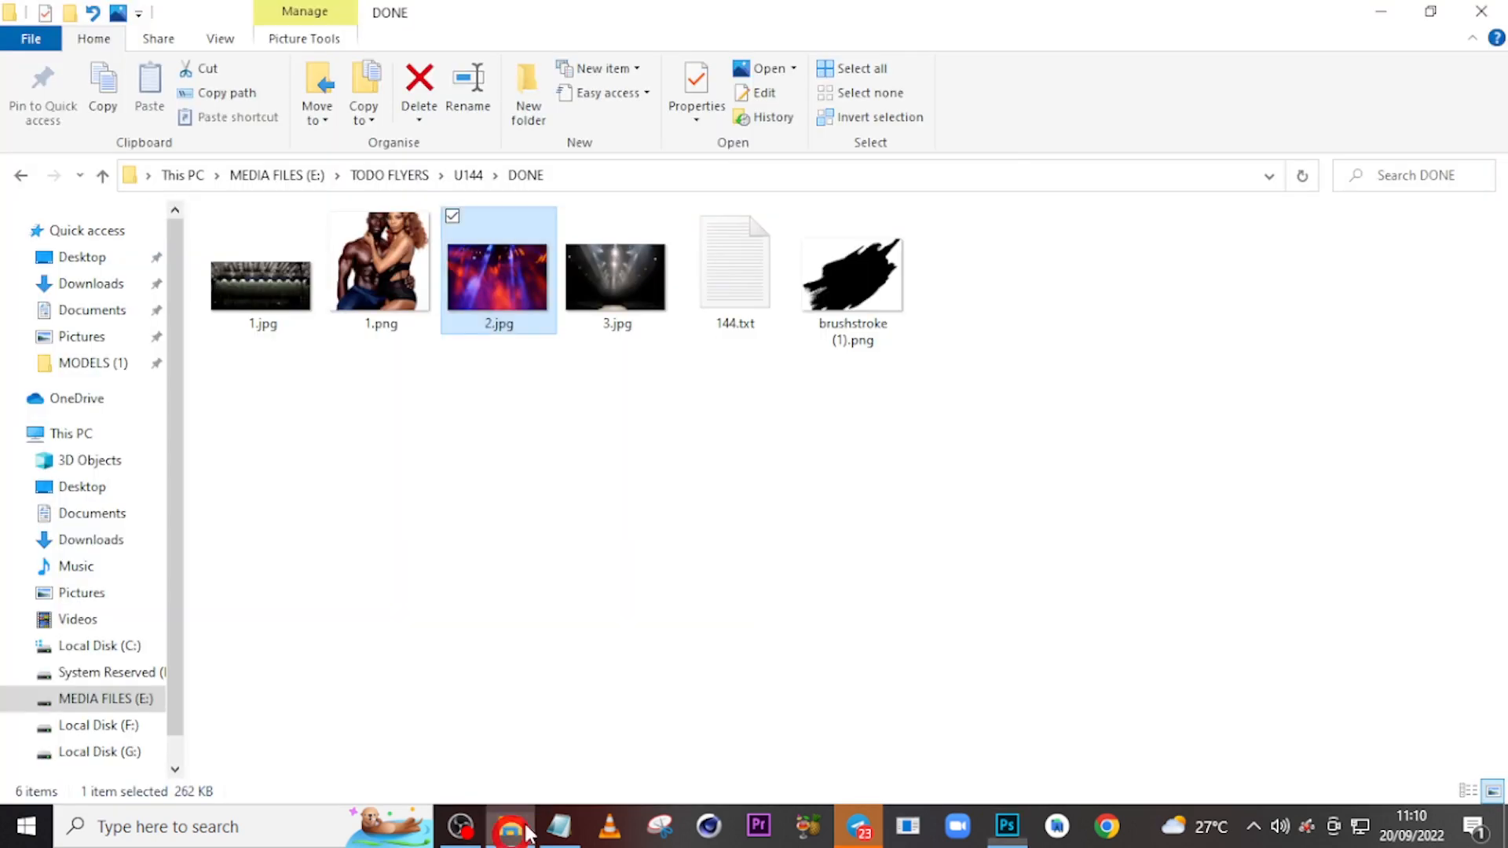
drag(592, 336, 908, 737)
key(alt+shift+Return)
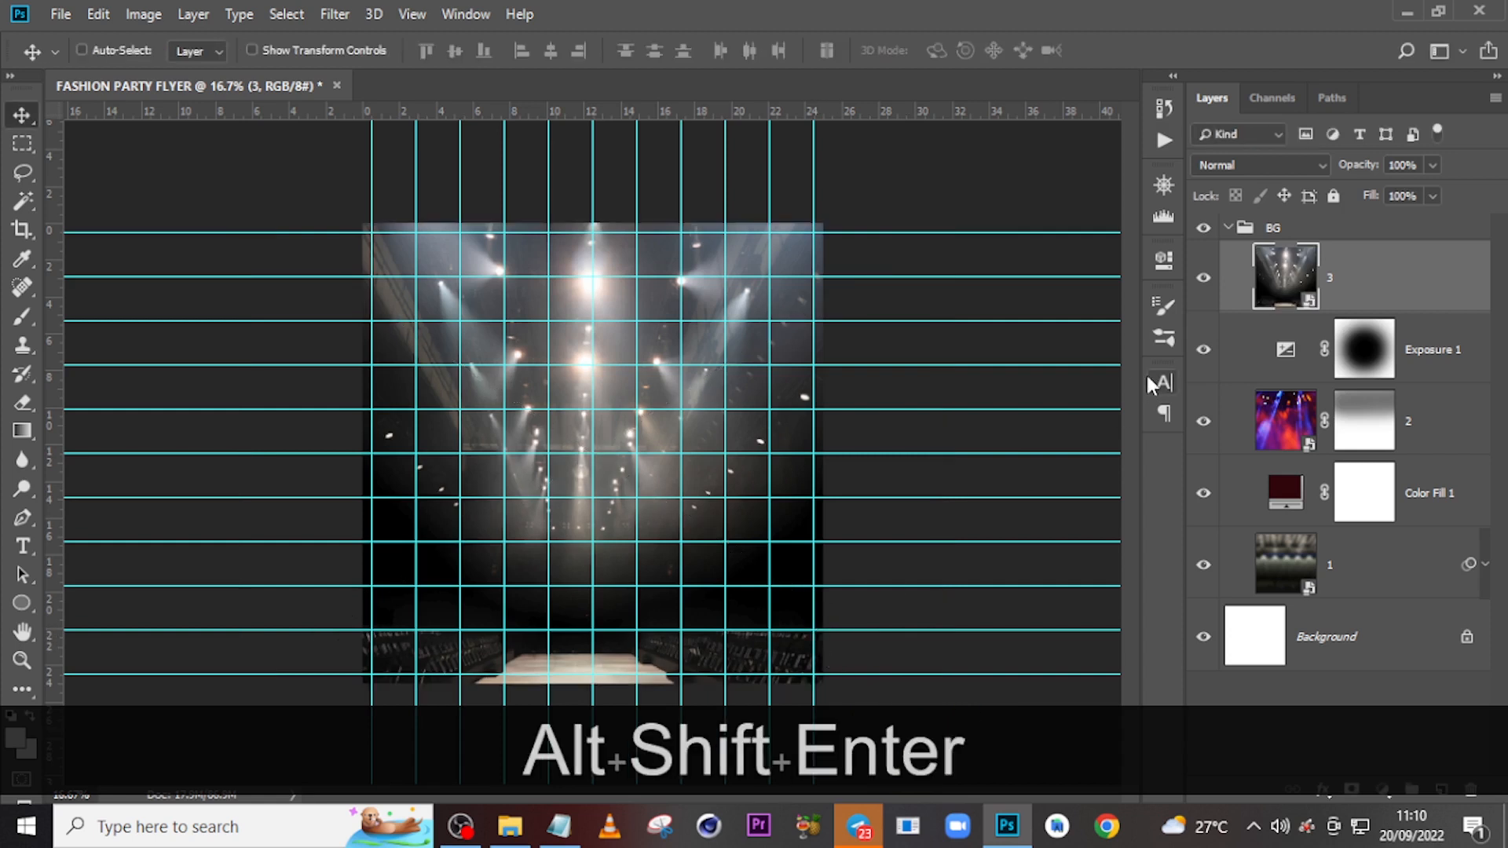
Set layer 3's blend mode to Overlay after trying Multiply, and hide the guides to view the blended background.
click(1371, 296)
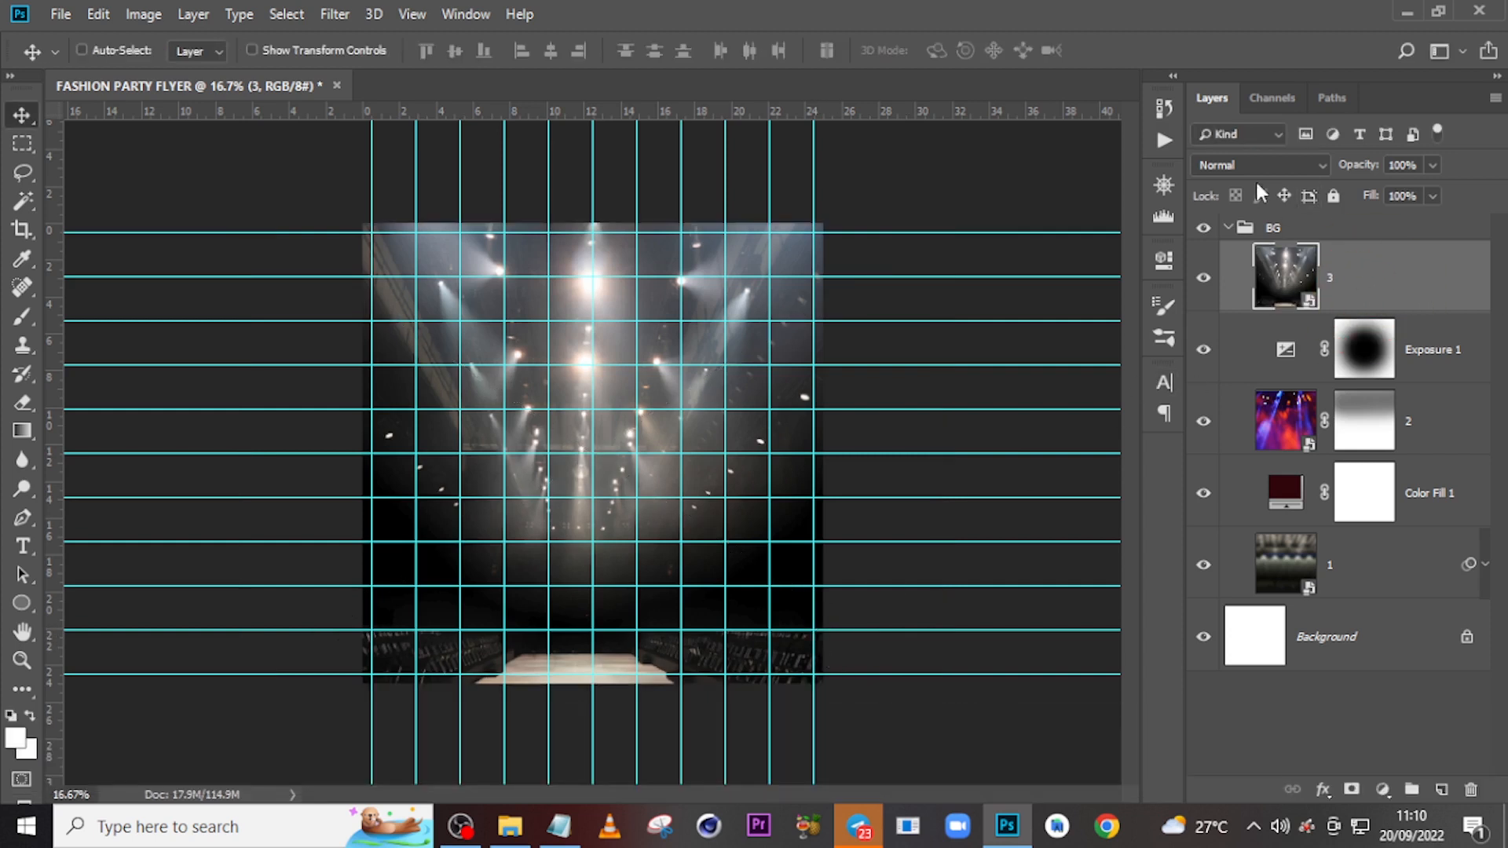
click(1237, 165)
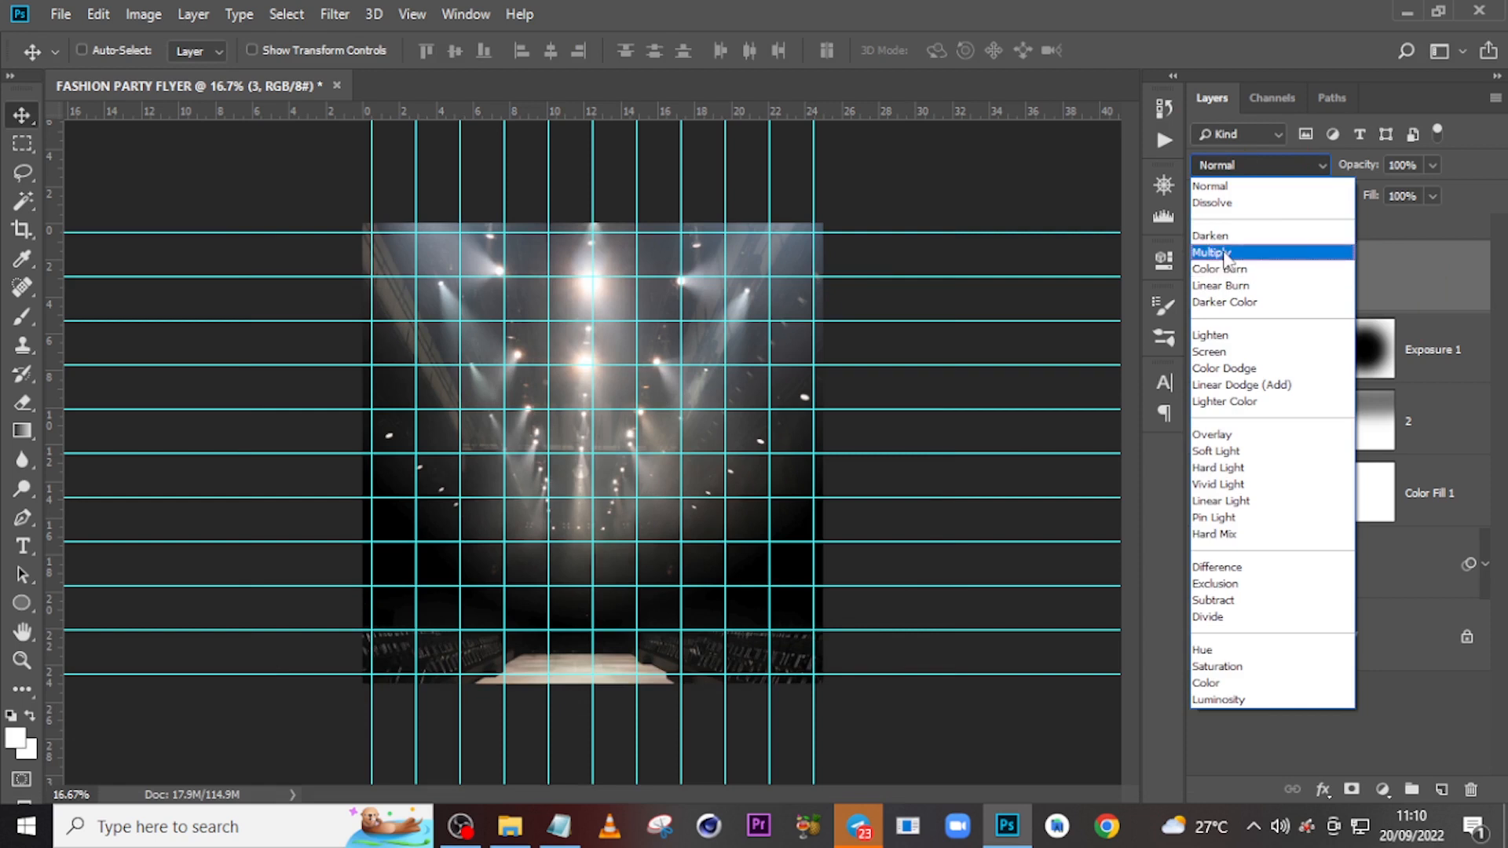
click(1215, 252)
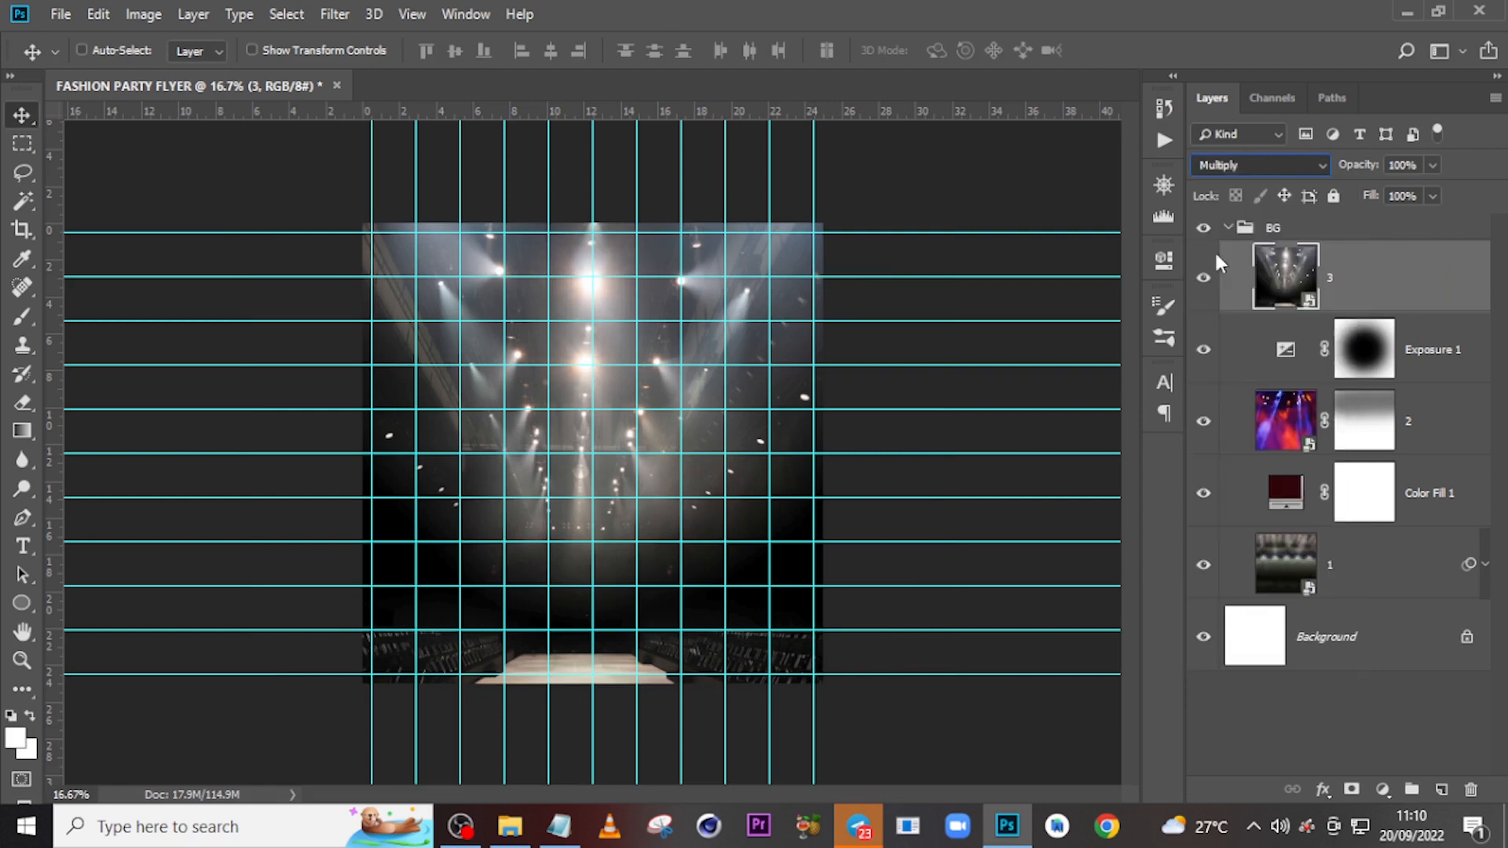
click(1227, 172)
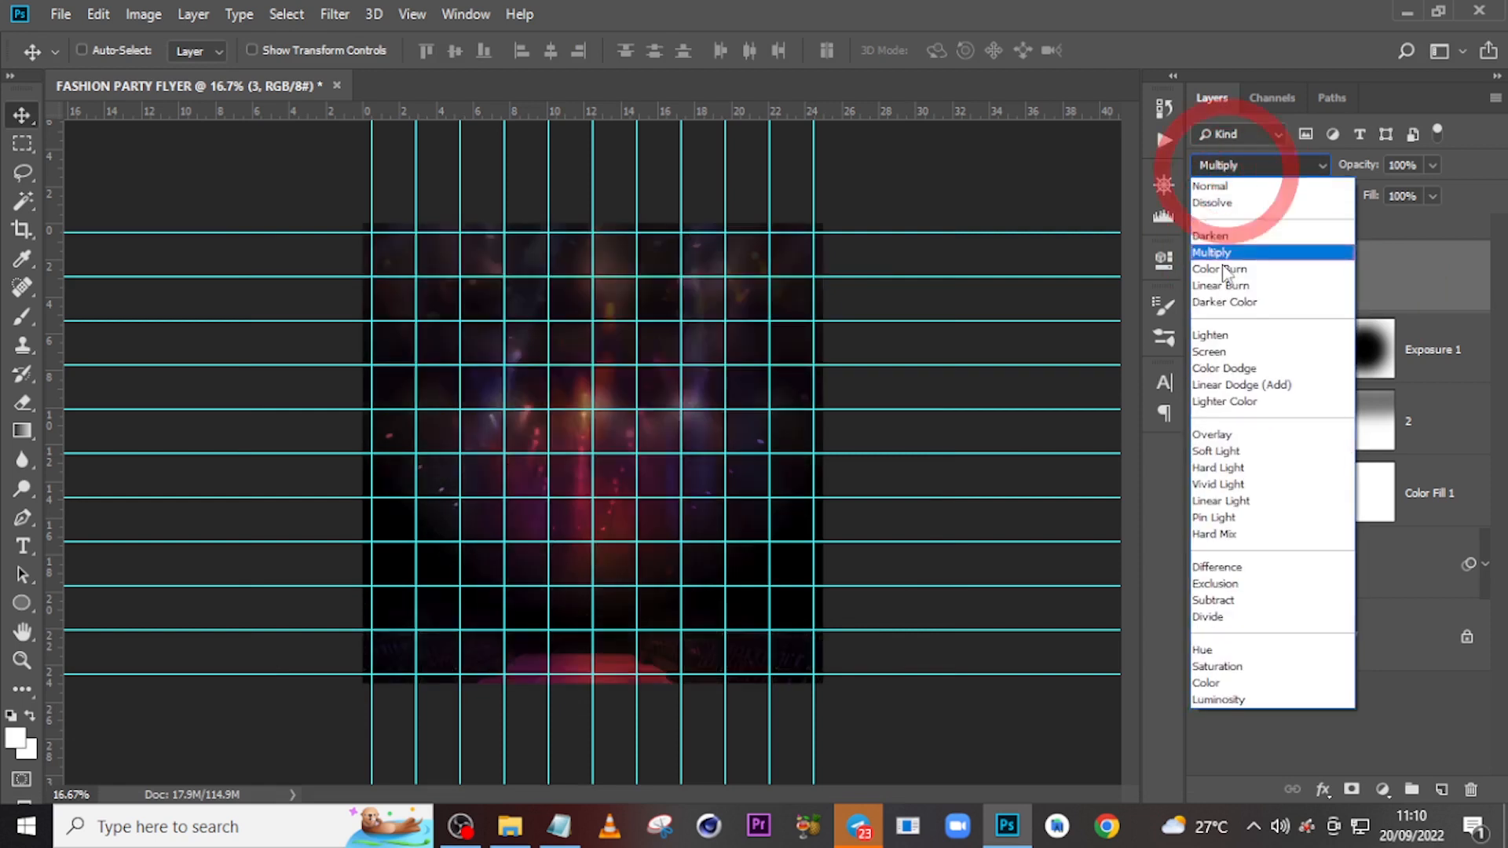
click(1226, 430)
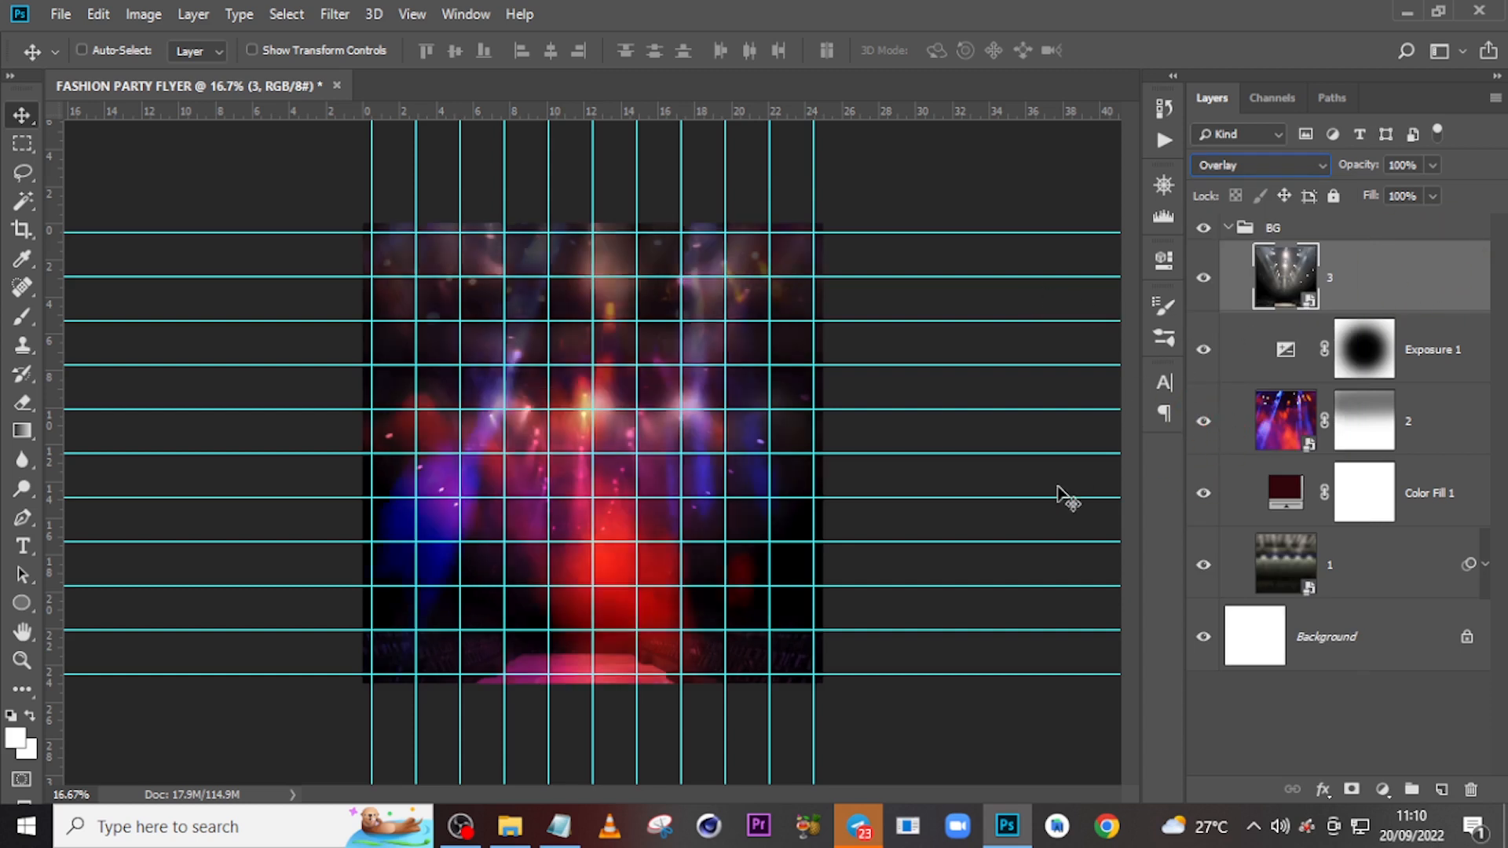
key(ctrl+h)
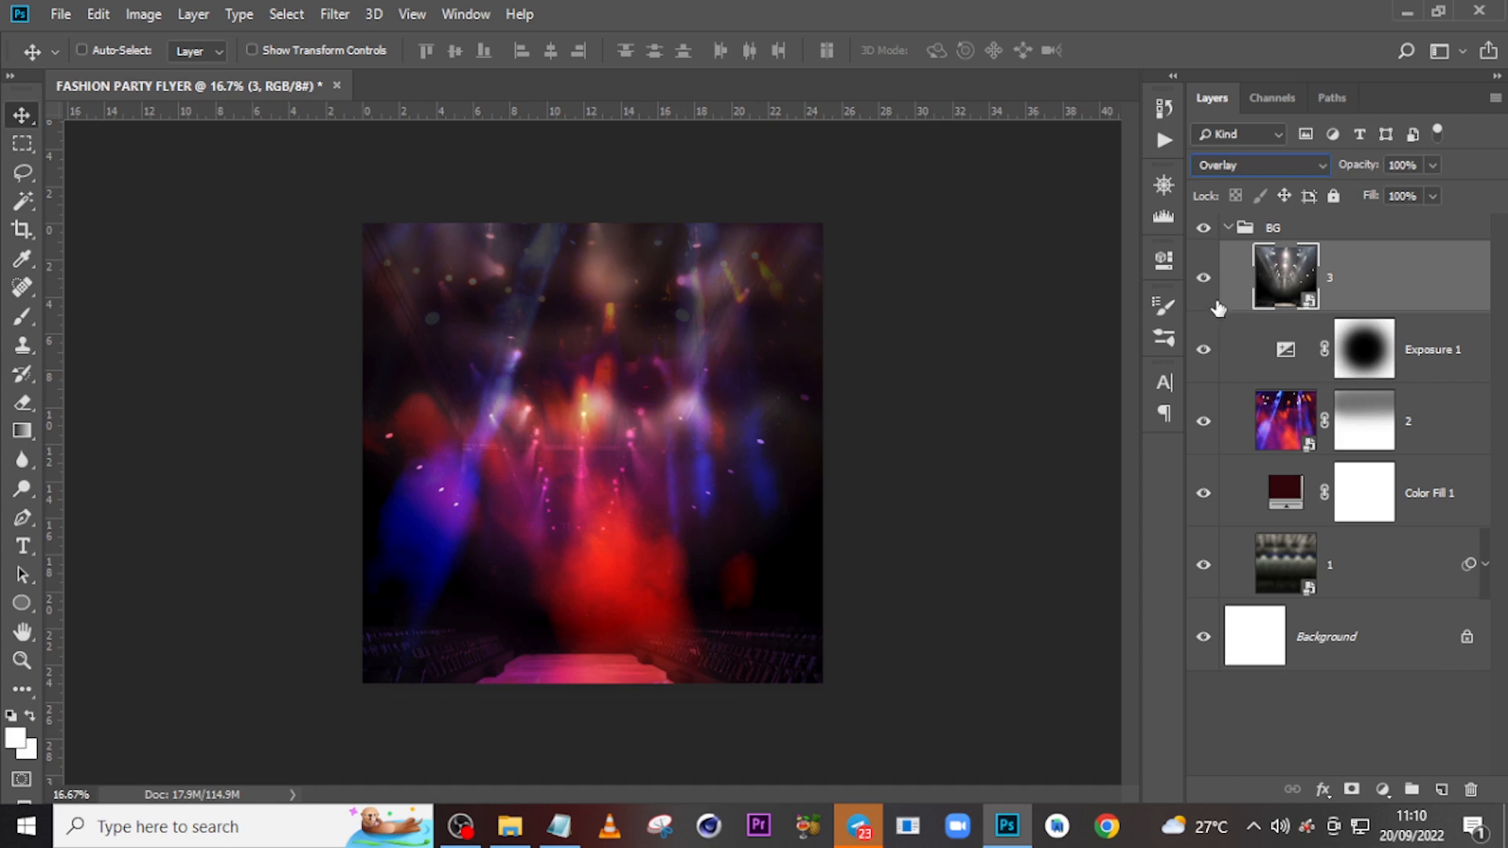
Collapse the BG group and place the couple cutout 1 above it, scaled to about 143% and moved up to the canvas's upper edge.
click(1228, 228)
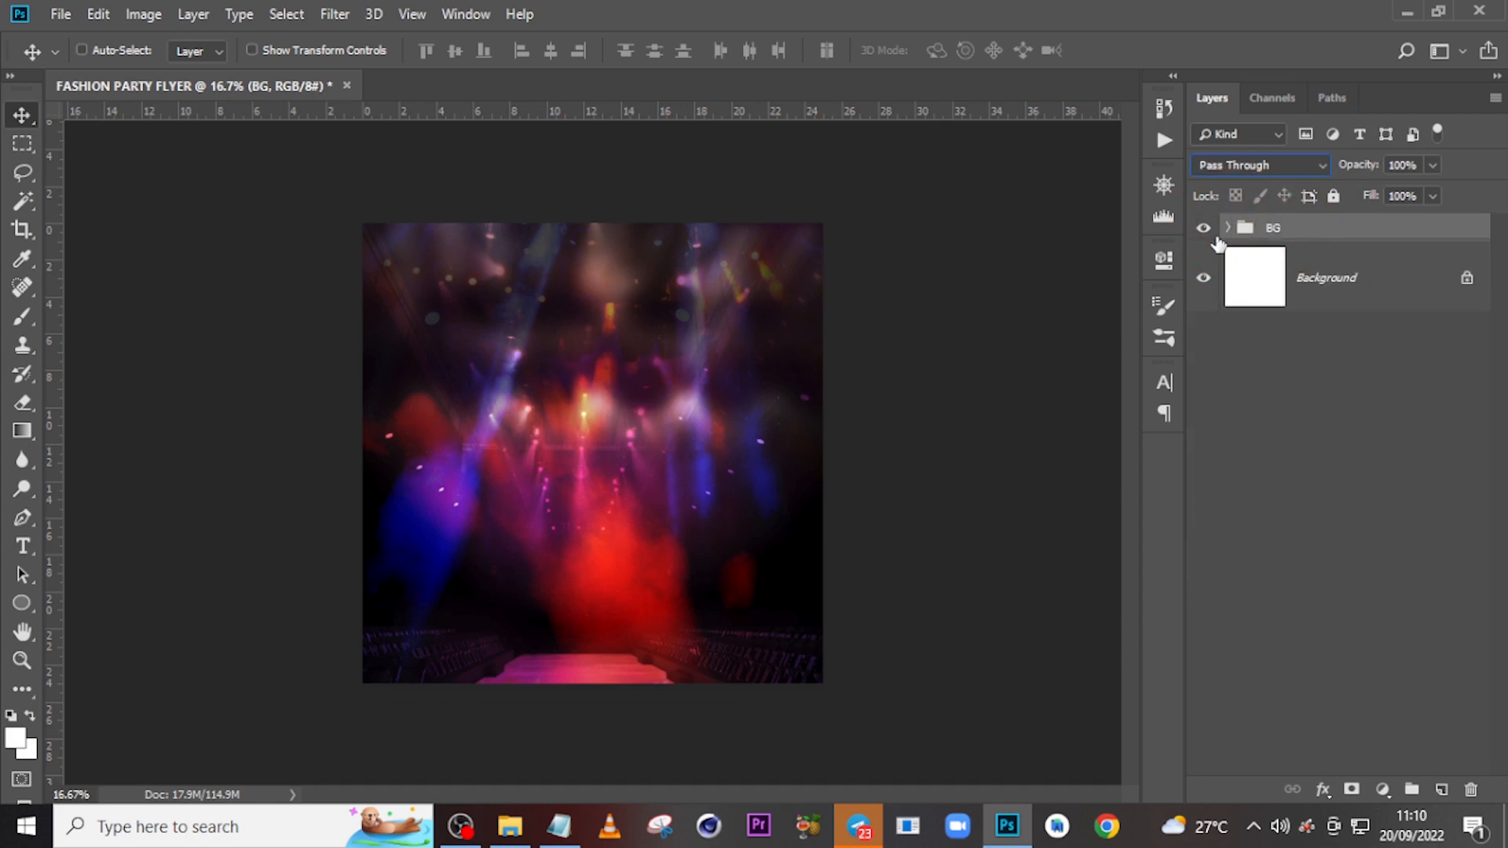
key(t)
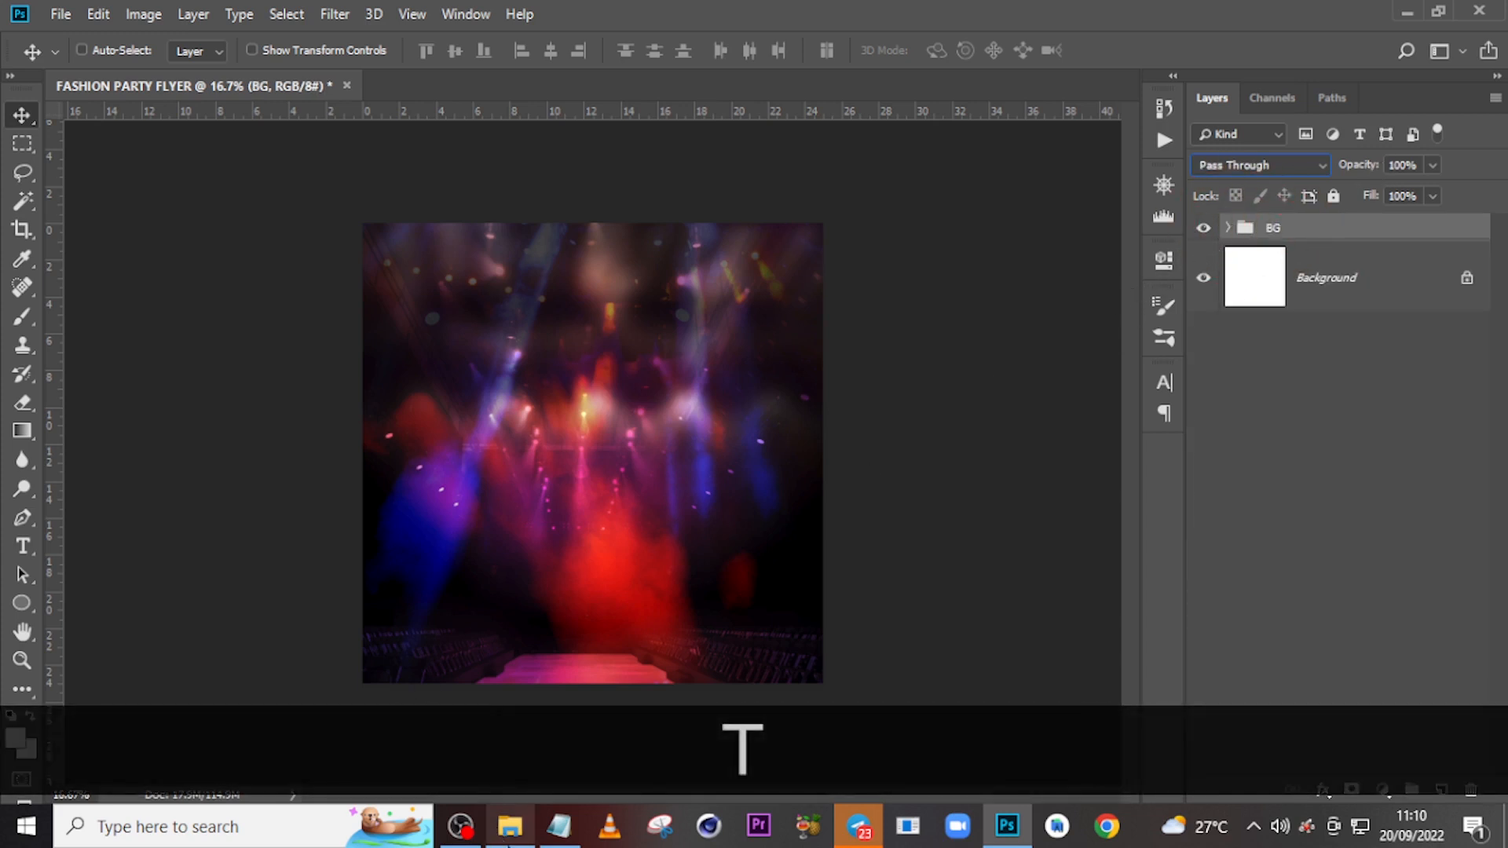
click(510, 826)
drag(381, 282, 519, 392)
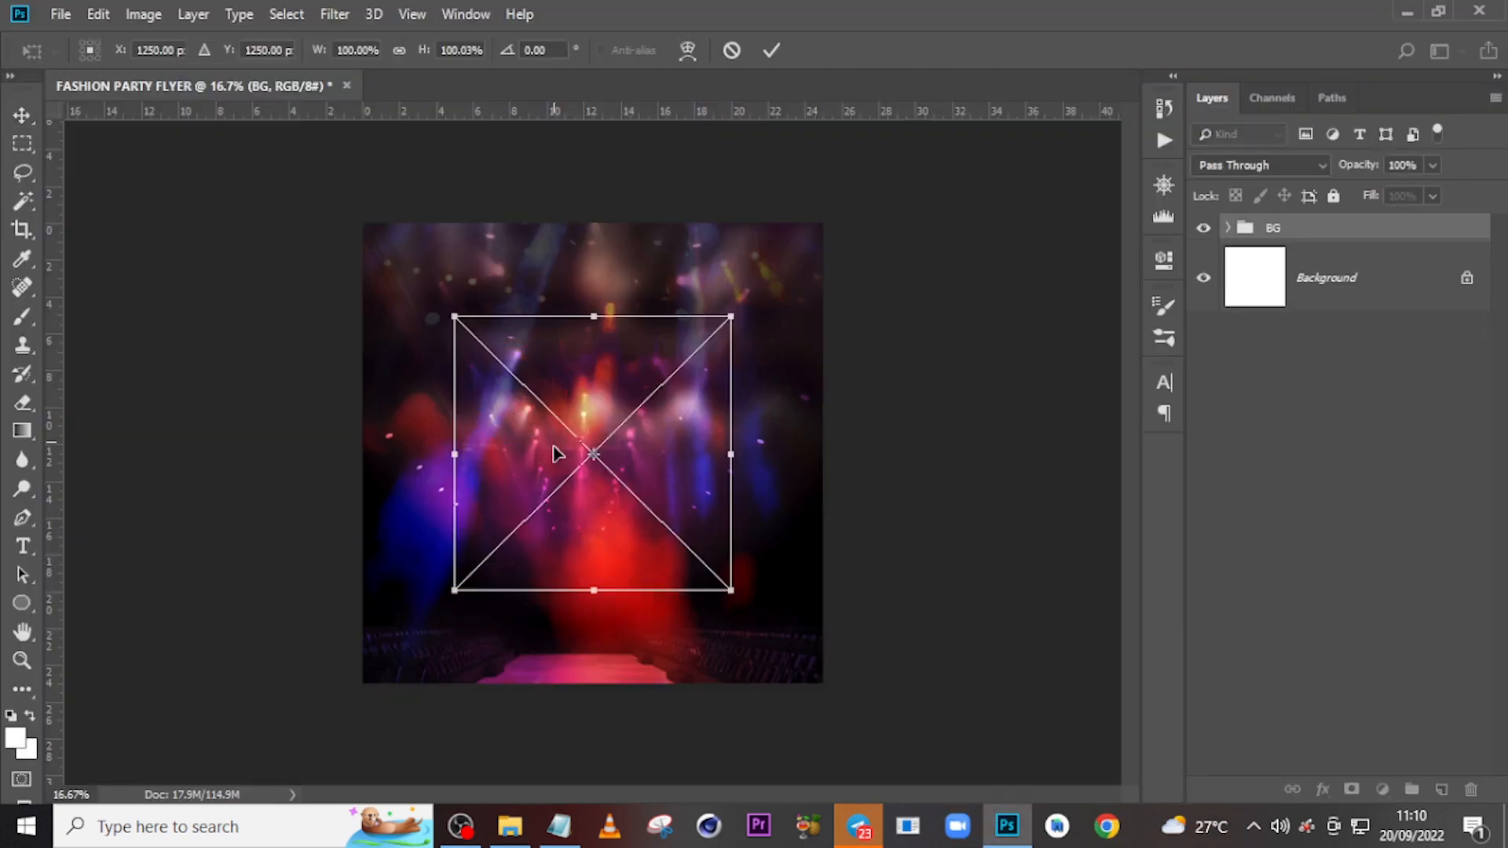
drag(732, 589, 790, 640)
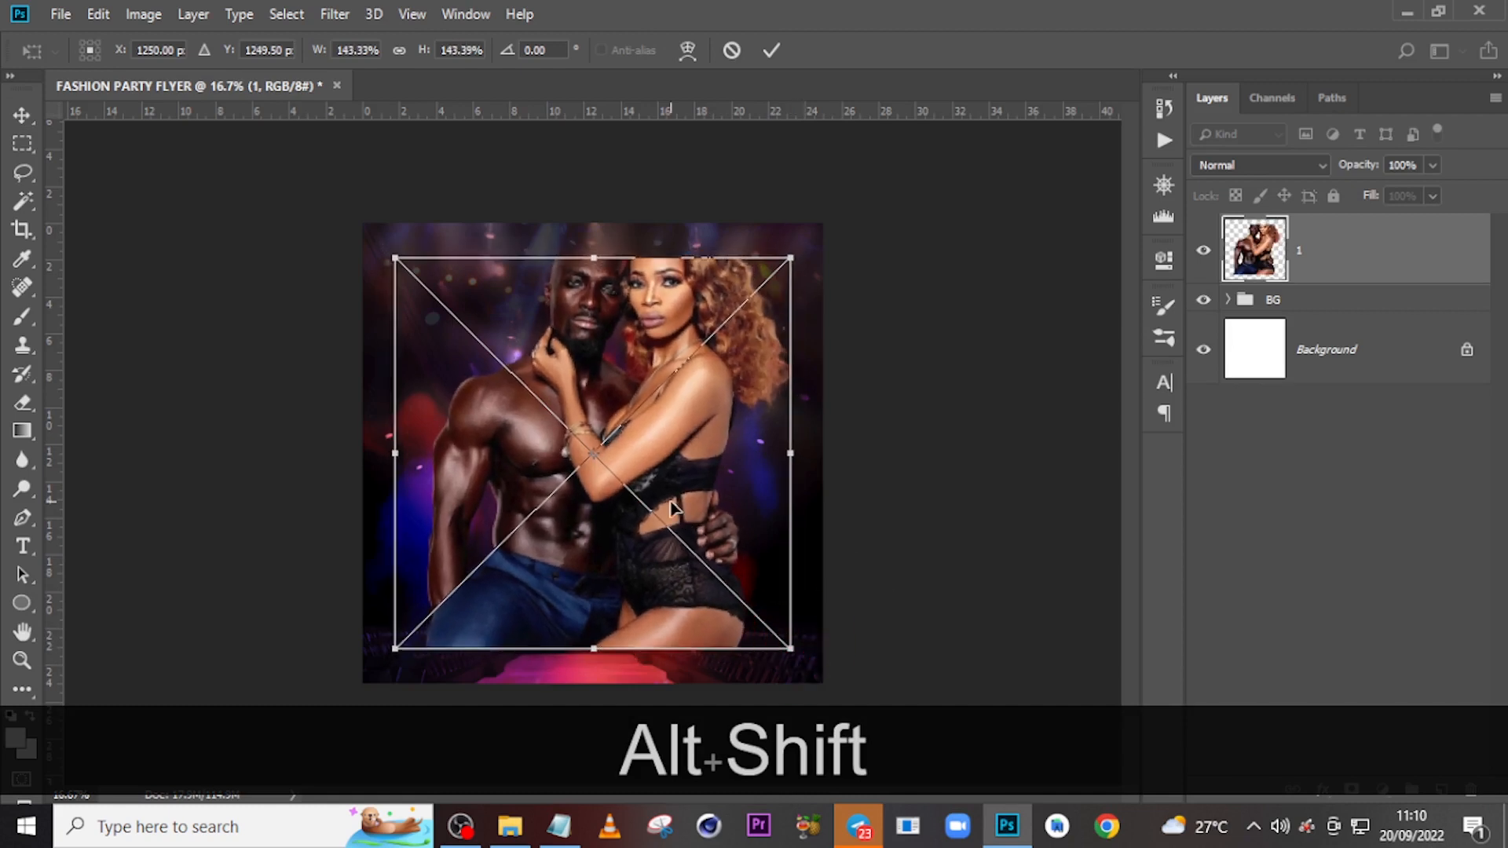
drag(671, 492, 676, 475)
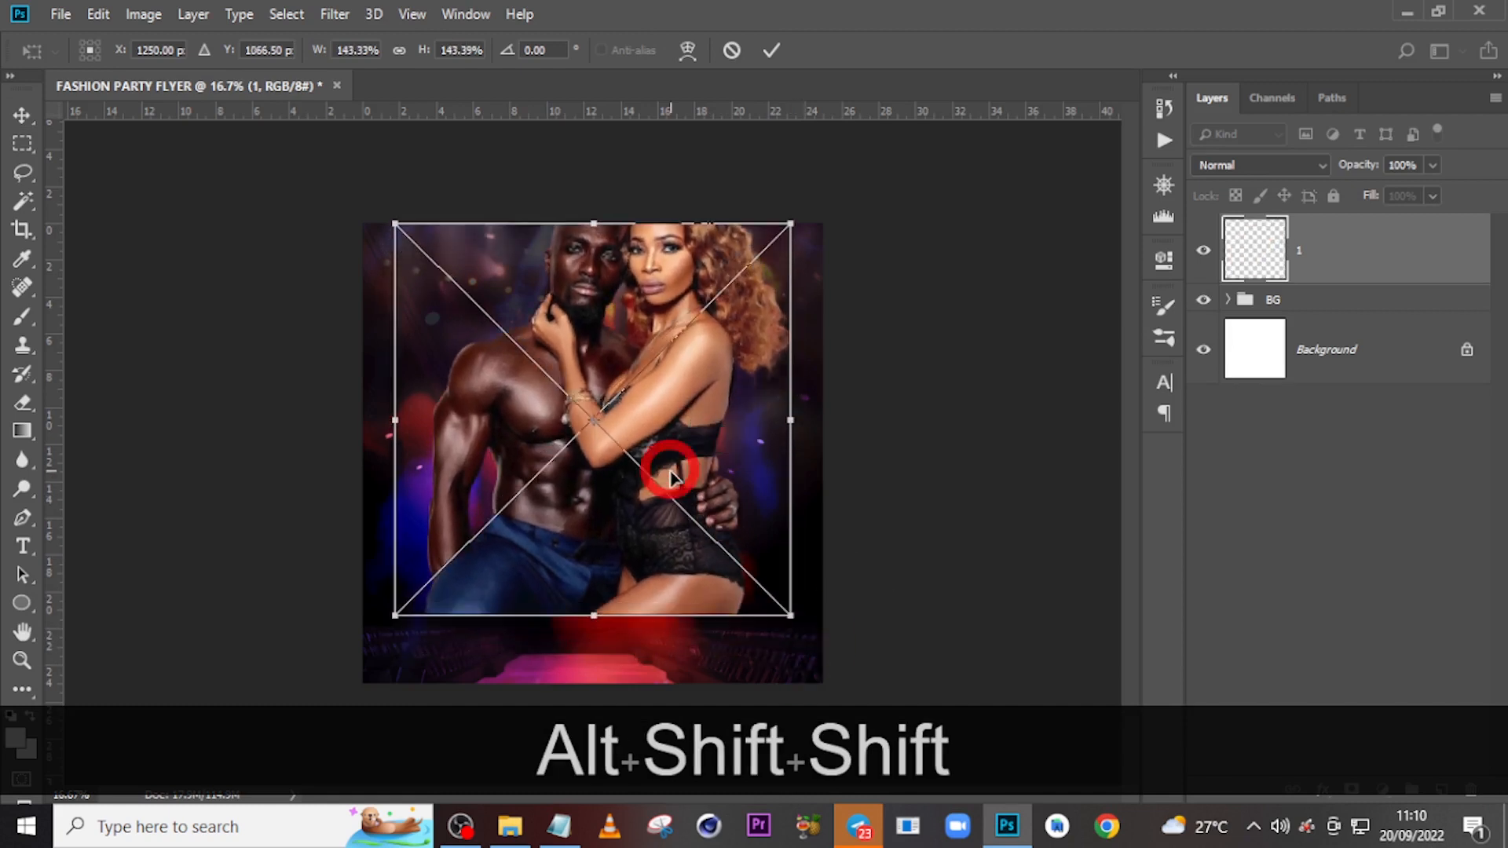
key(Return)
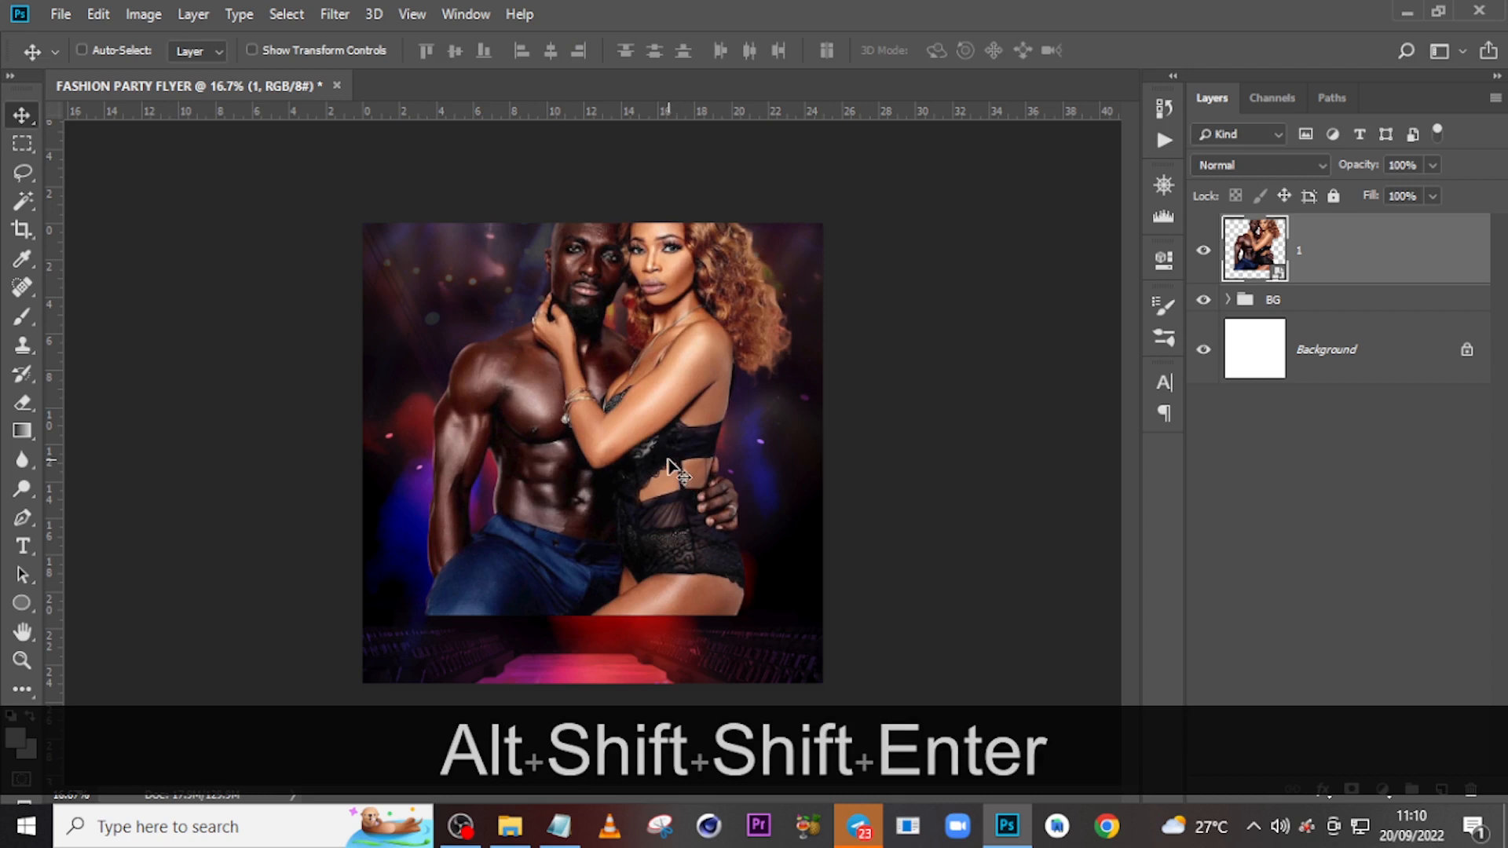
Nudge the couple cutout left to about X 1070 px, showing the guides for alignment.
key(v)
key(shift+Left)
key(shift+Left)
key(shift+Left)
key(shift+Left)
key(shift+Left)
key(shift+Left)
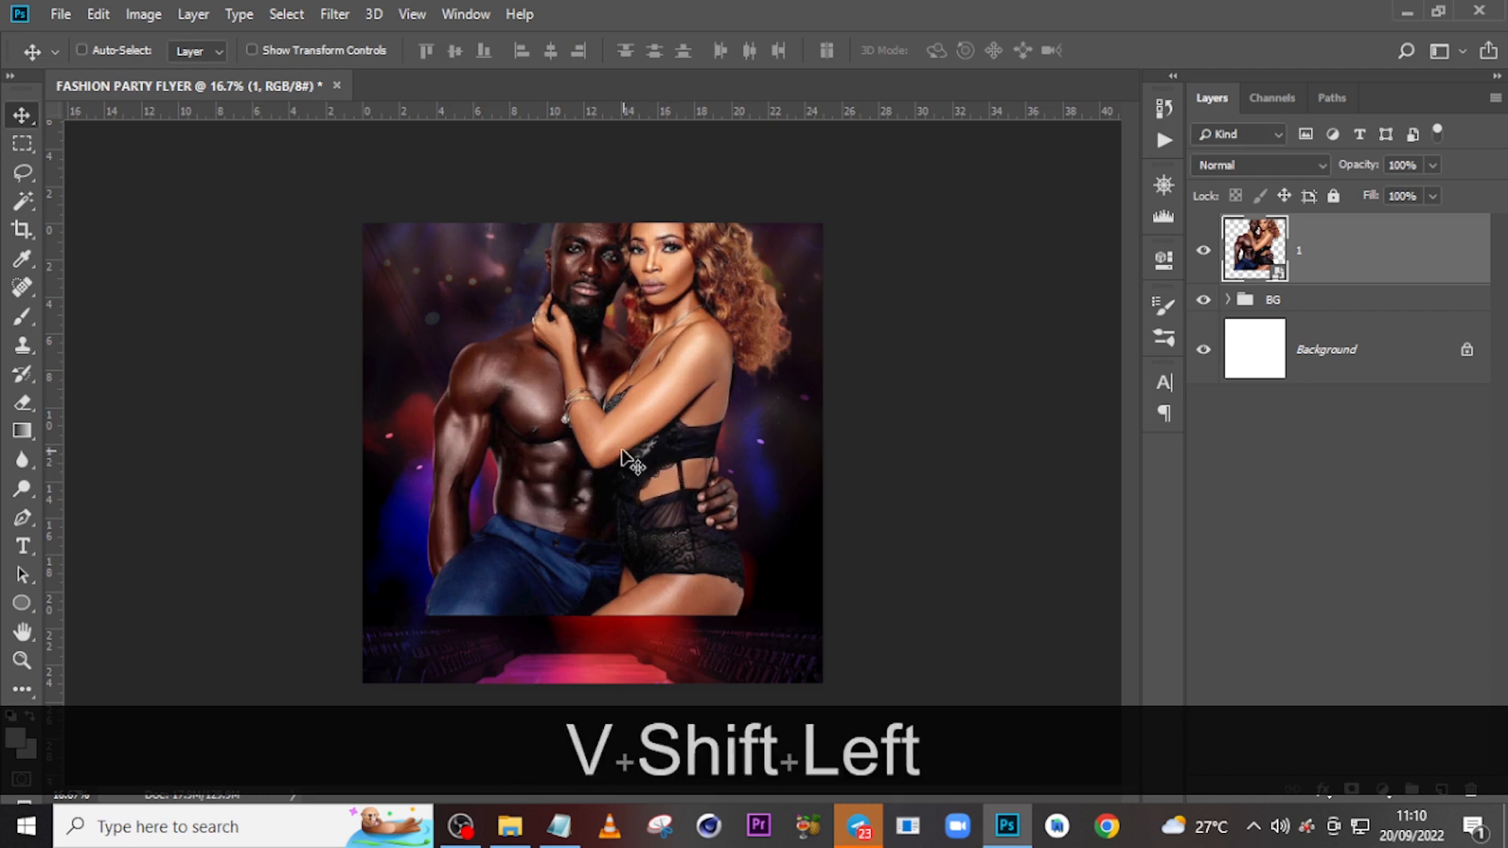
key(shift+Left)
key(shift+Left)
key(shift+Left)
key(shift+Left)
key(shift+Left)
key(shift+Left)
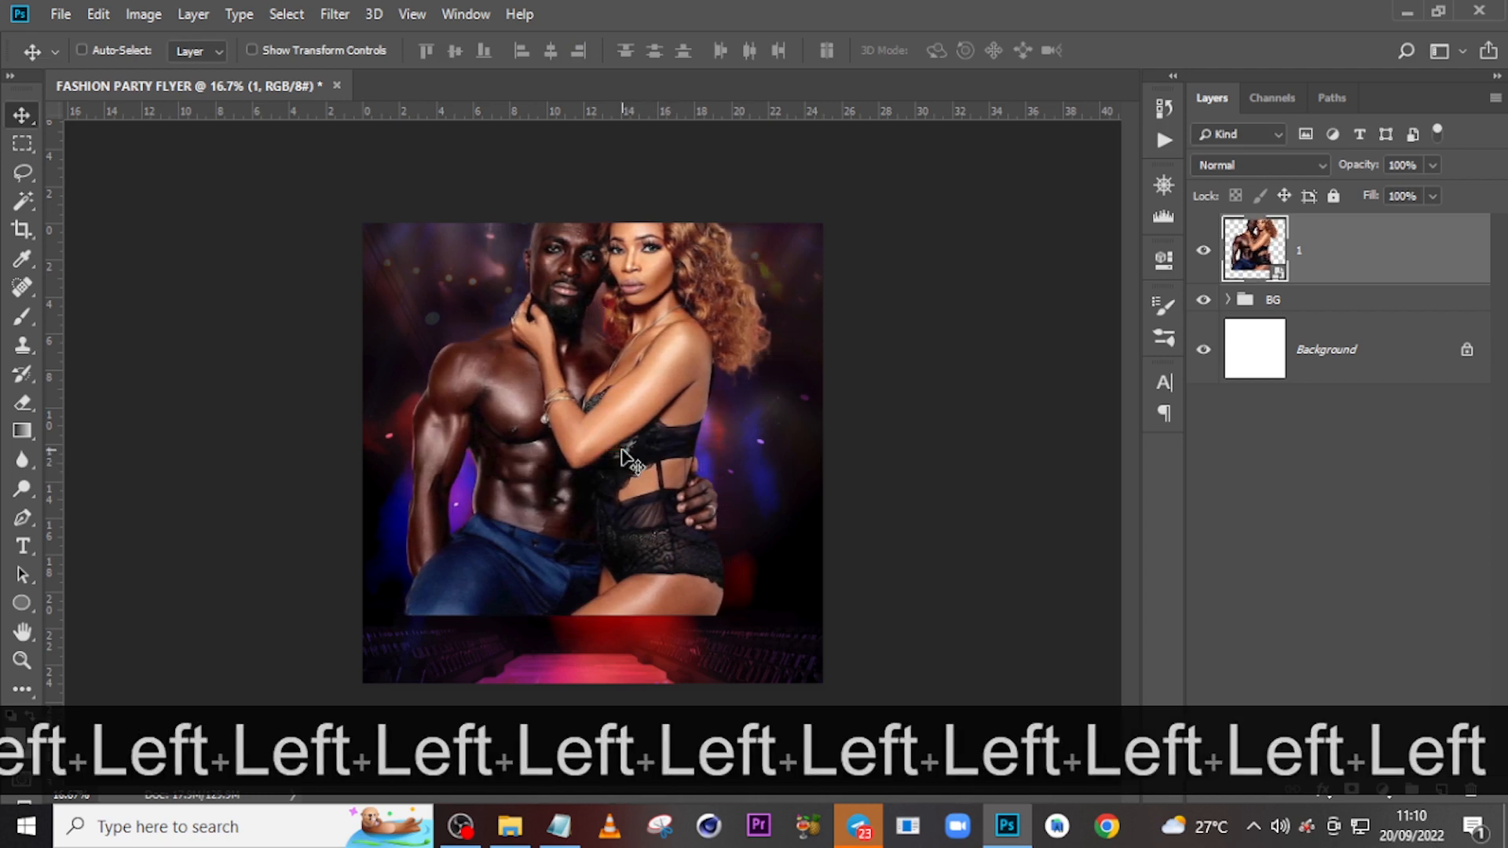
key(ctrl+h)
key(shift+Left)
key(shift+Left)
key(shift+Left)
key(shift+Left)
key(shift+Left)
key(shift+Left)
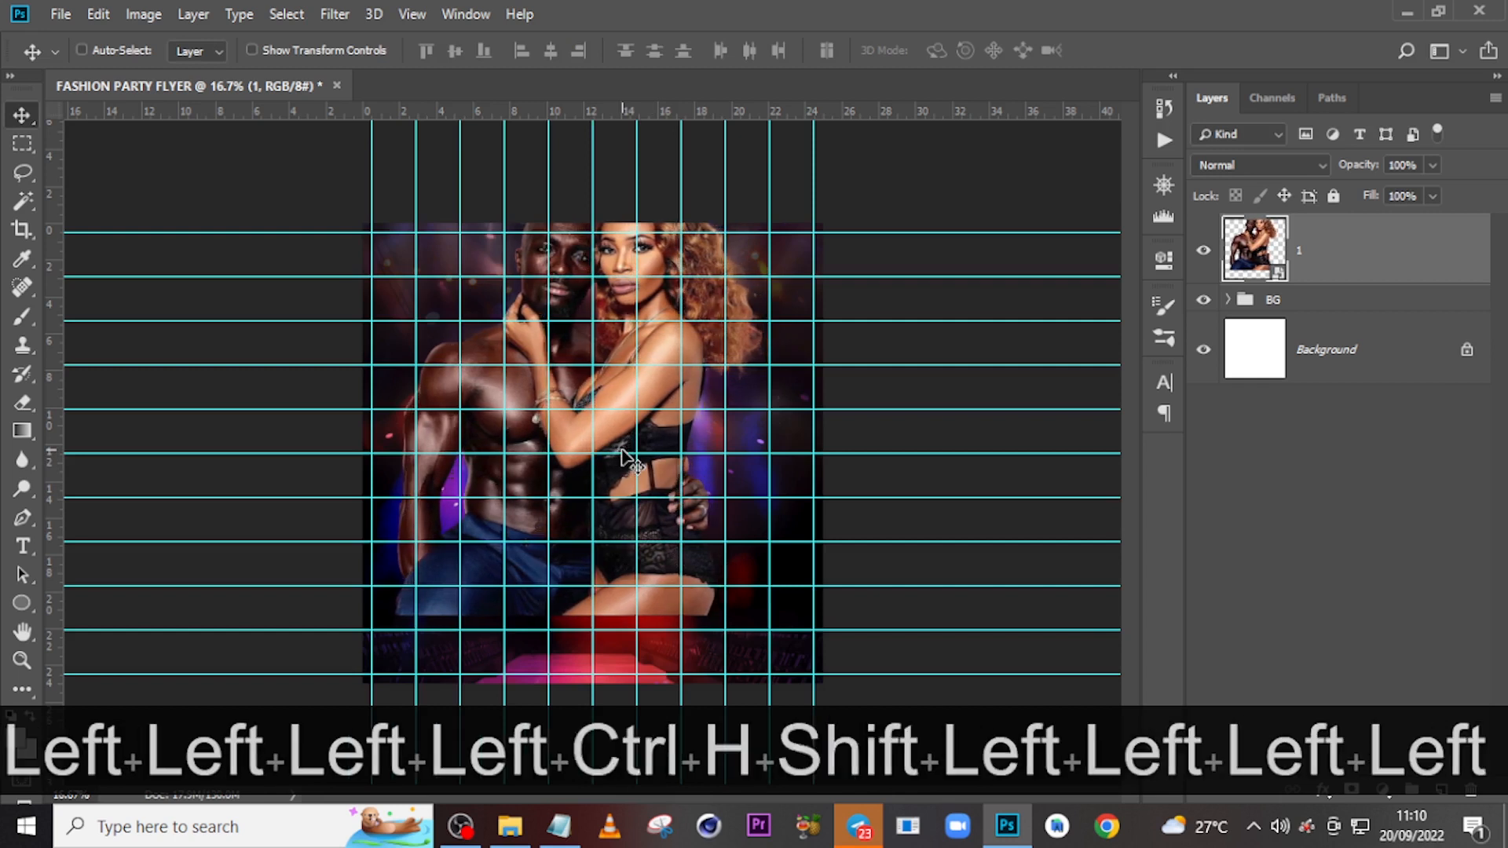
Scale the couple cutout to about 136% from its upper right corner and nudge it slightly left.
key(ctrl+t)
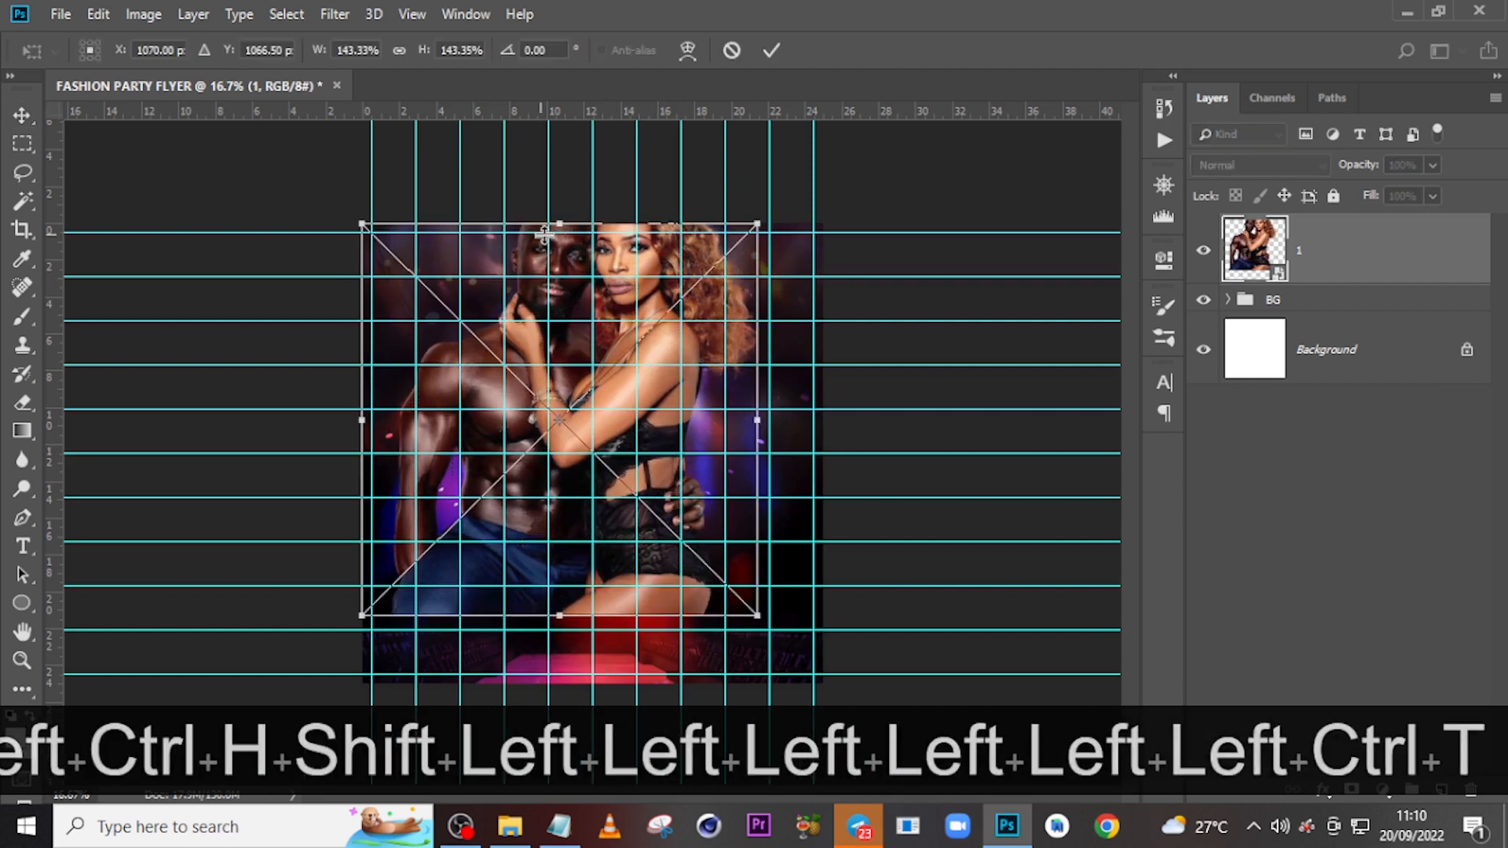
drag(361, 615, 383, 599)
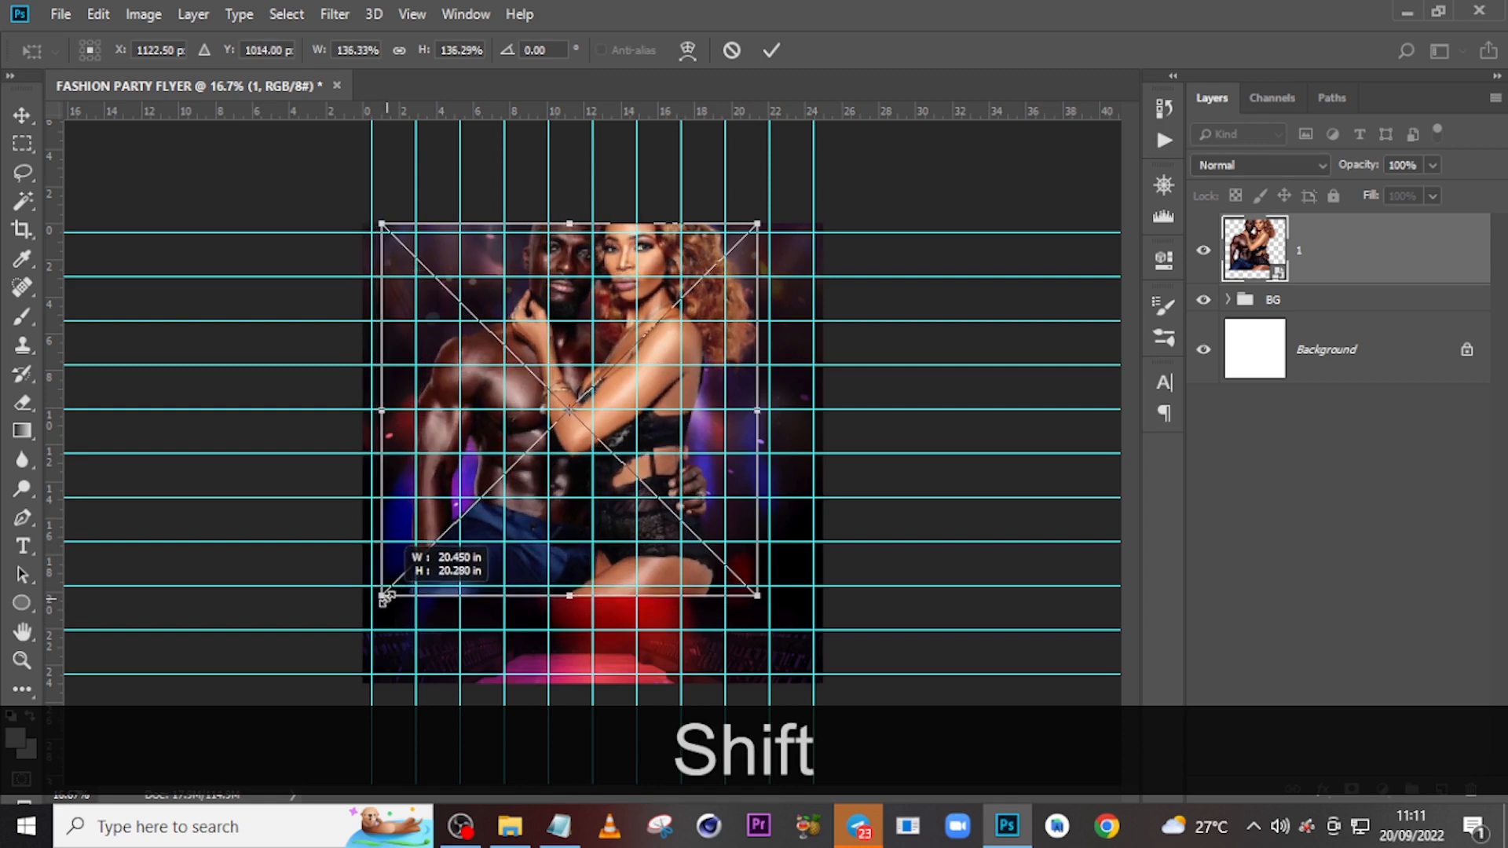
key(shift+Return)
key(v)
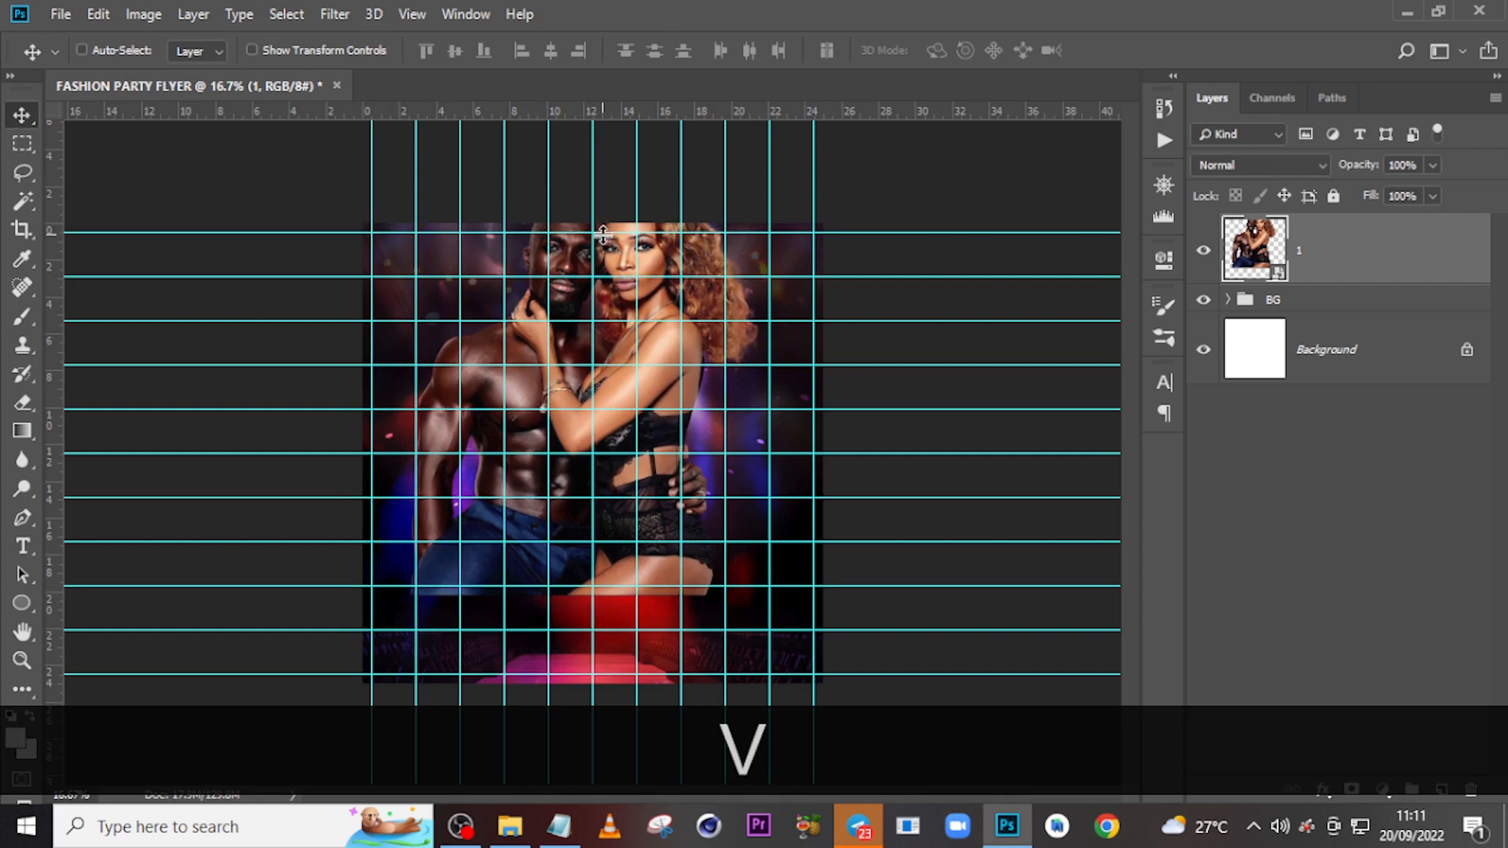
key(Left)
key(Left)
key(Left)
key(Left)
key(Left)
key(Left)
key(Left)
key(Left)
key(Left)
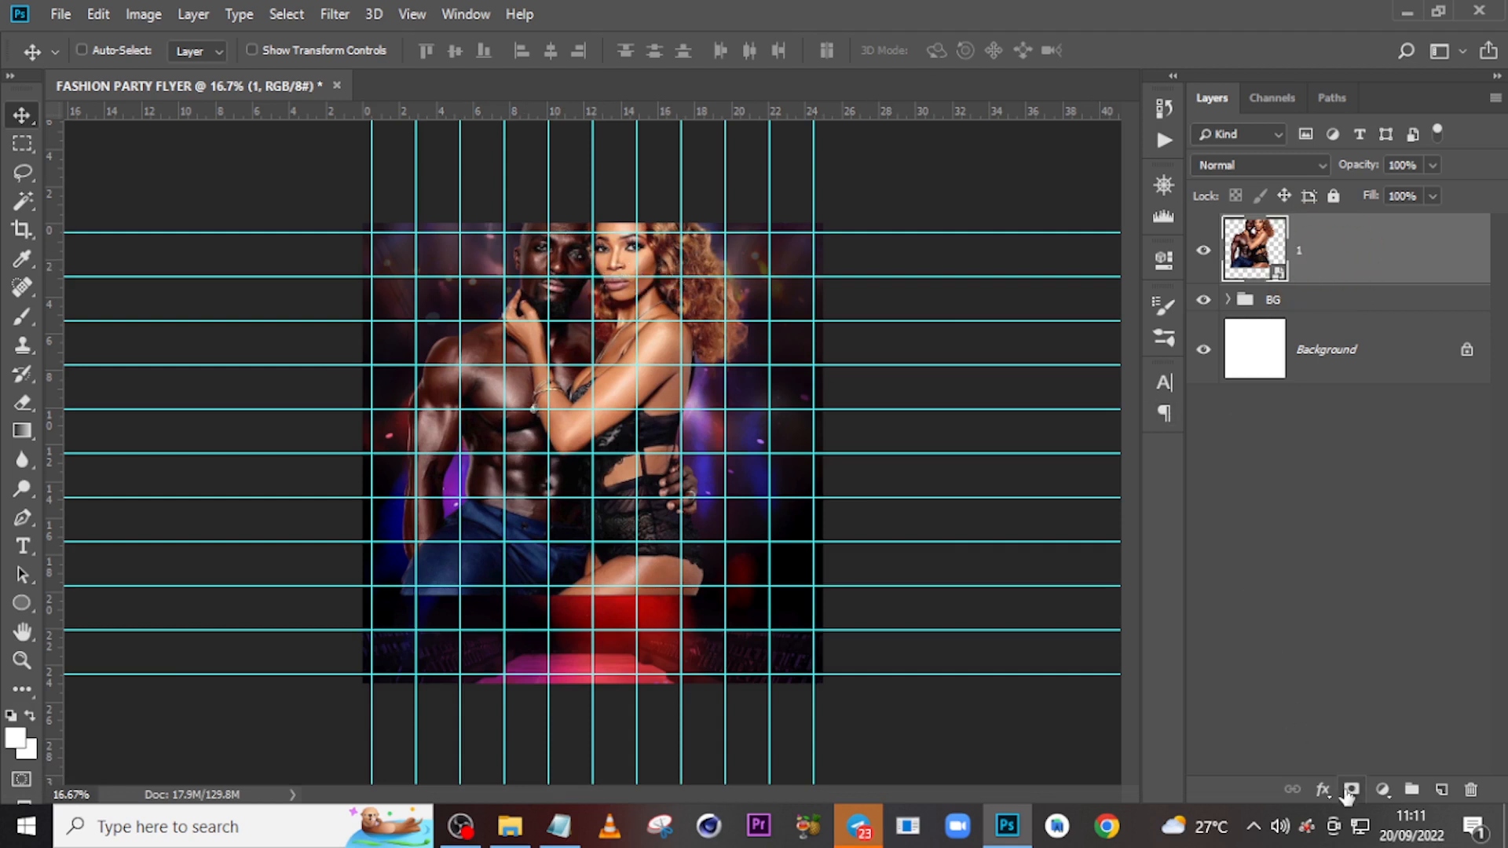
Group the couple cutout layer and name the group MODEL.
key(ctrl+g)
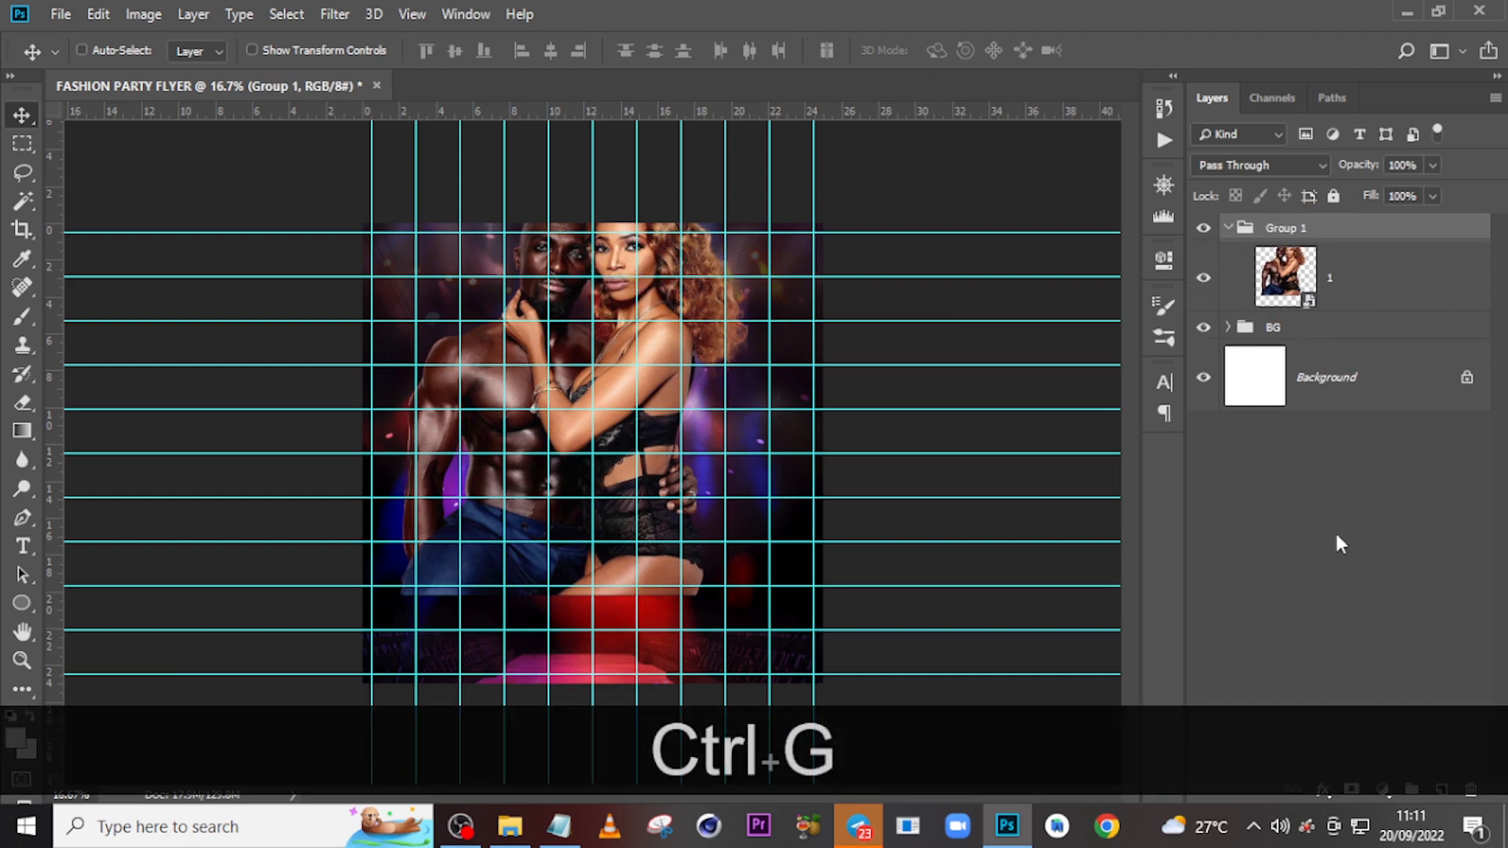
double_click(1282, 227)
key(Caps_Lock)
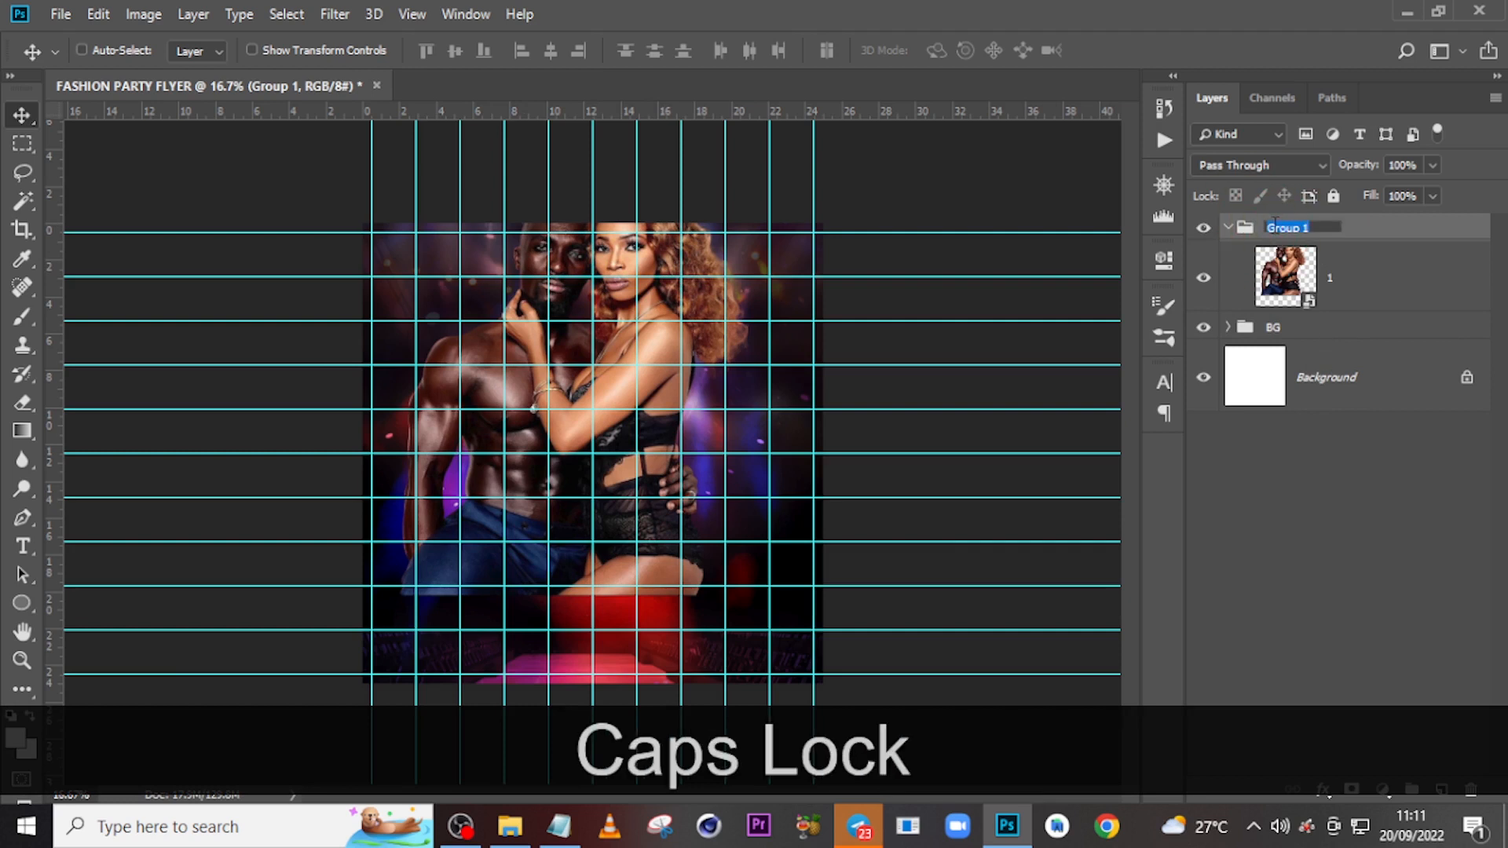
text(MODEL)
key(Return)
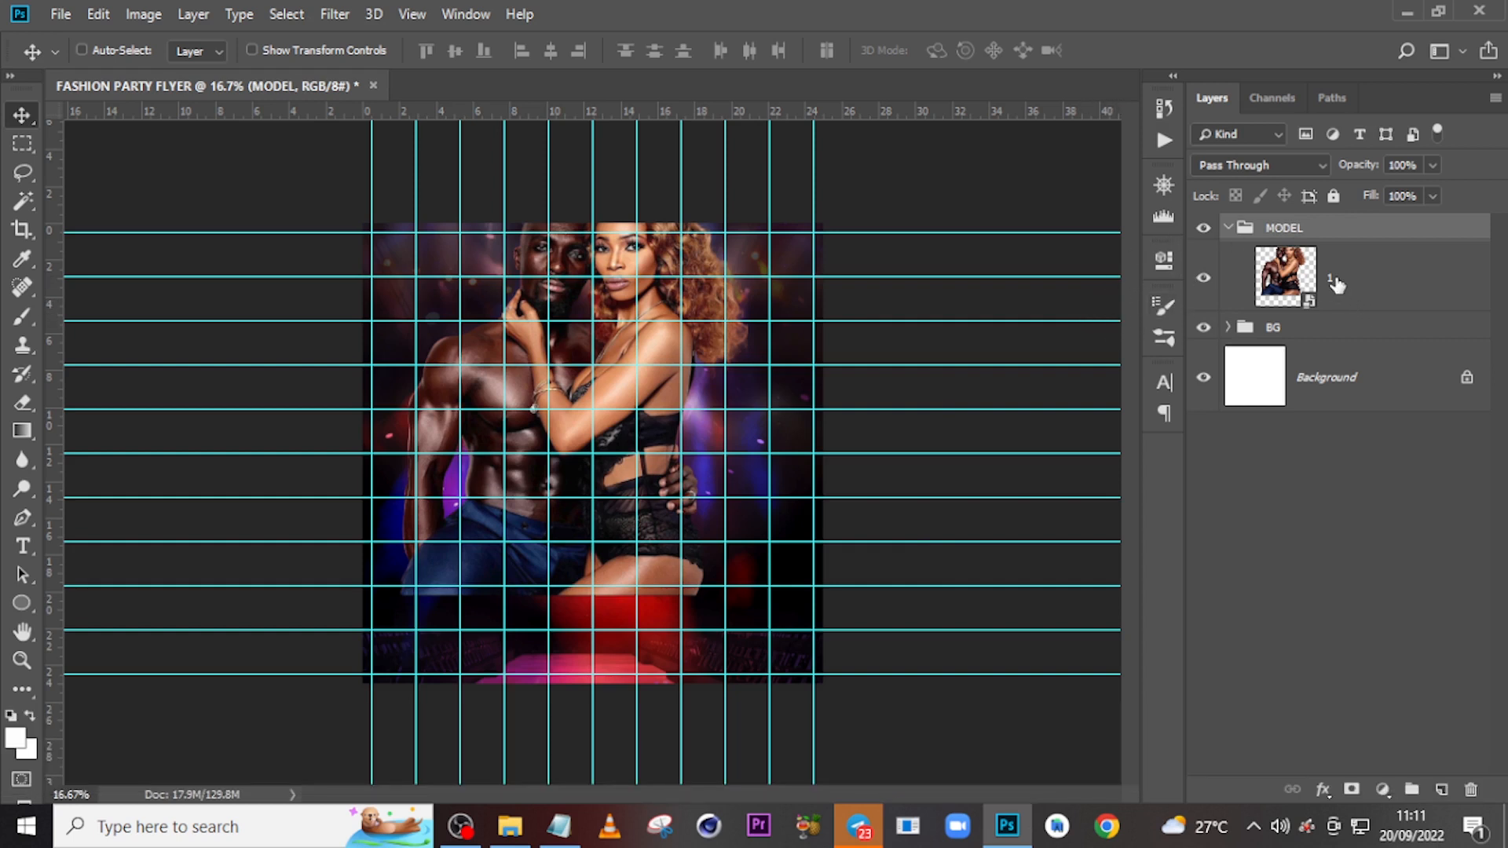
Add a new blank layer above the couple cutout in the MODEL group and clip it to the cutout.
click(1391, 285)
click(1441, 791)
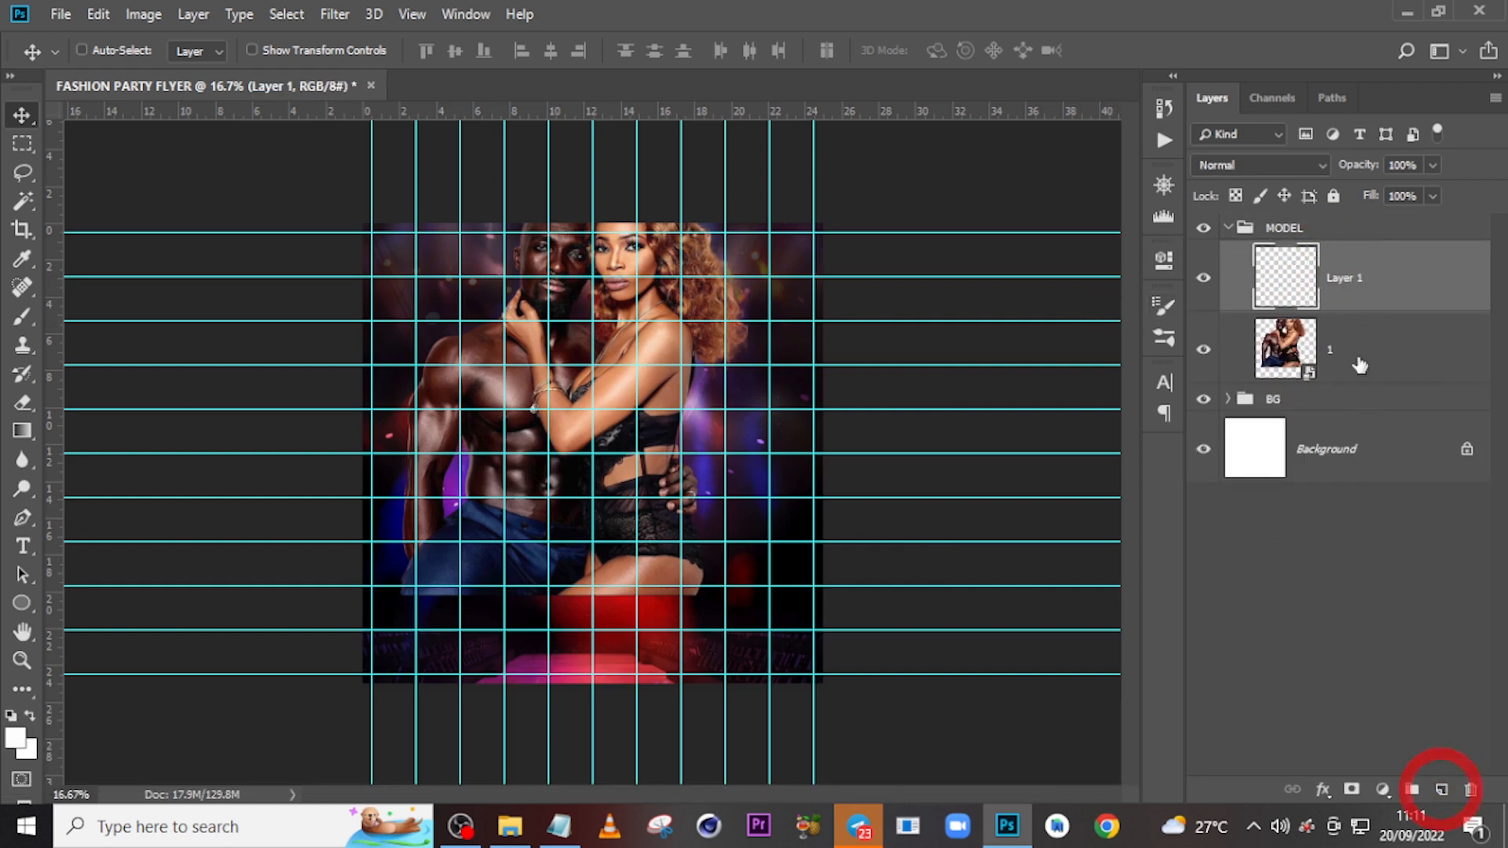
right_click(1378, 292)
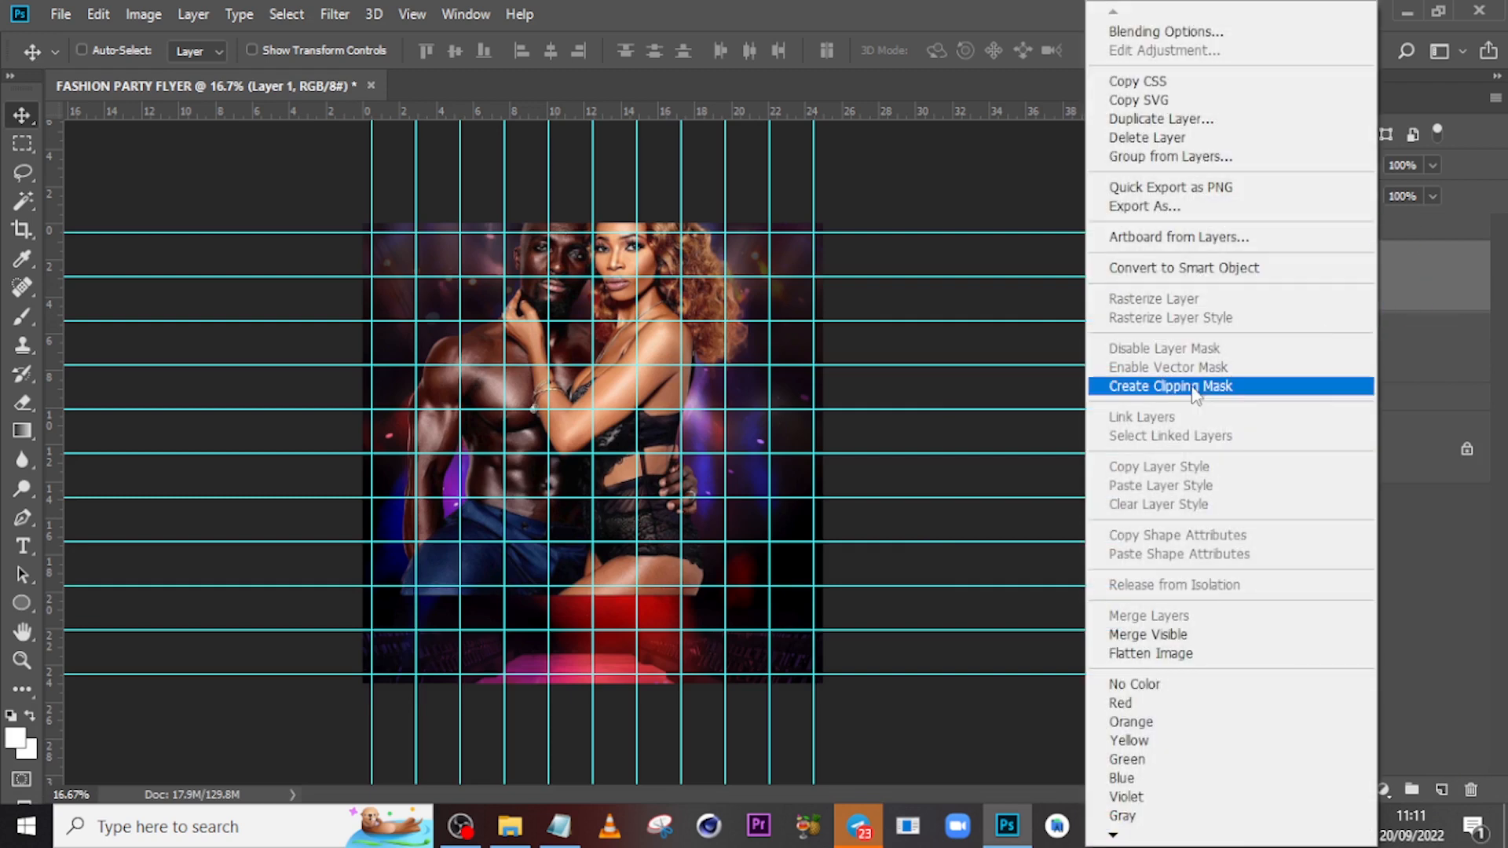
click(1152, 386)
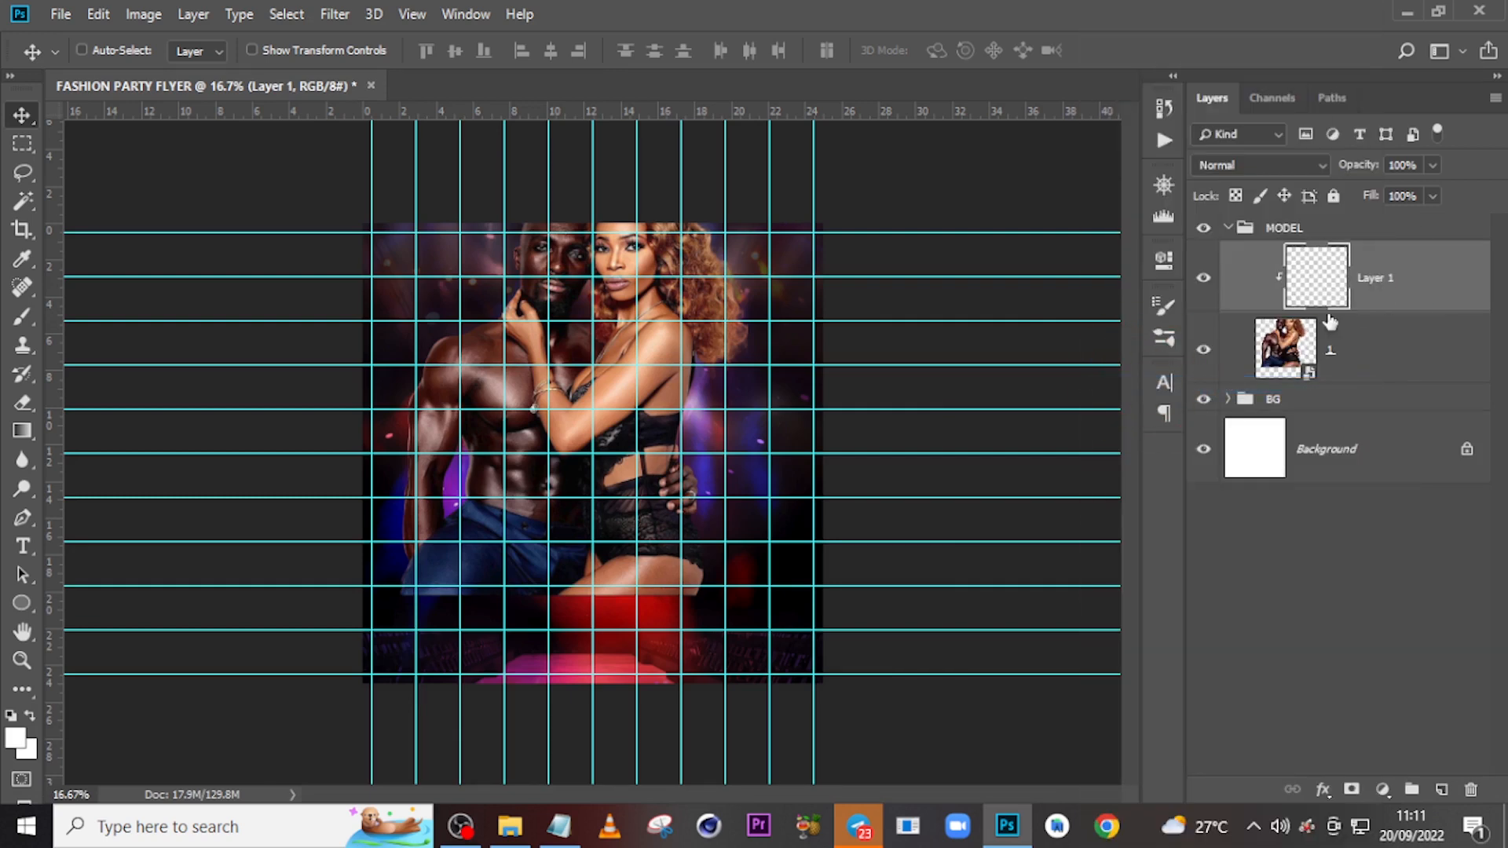
Paint along the man's head and shoulder on the clipped layer in #df422e with a 500 px soft brush at 100% opacity.
key(b)
key(Caps_Lock)
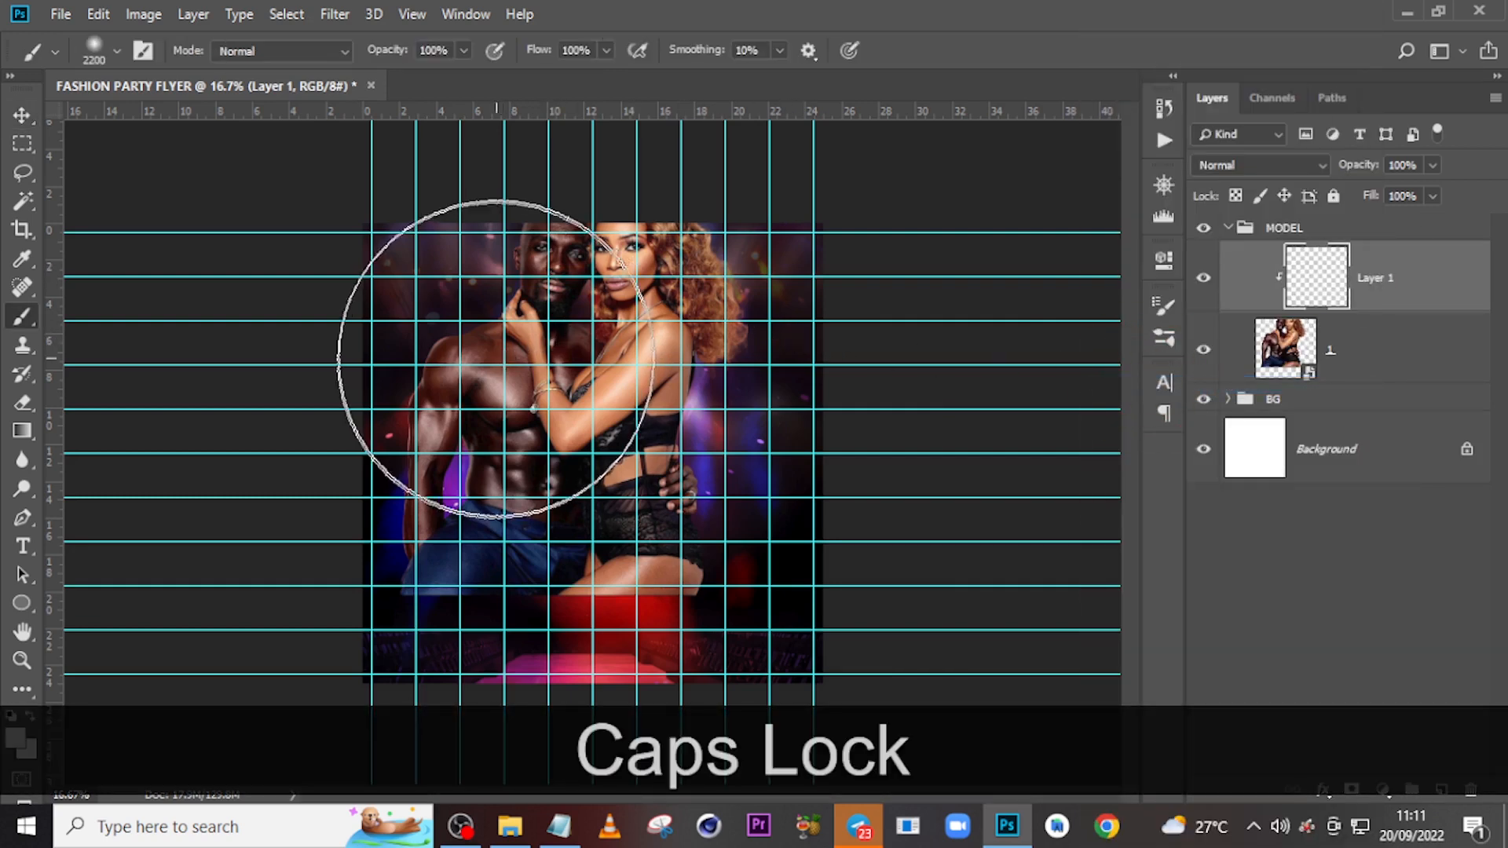
key(bracketleft)
key(bracketleft)
key(bracketleft)
key(bracketleft)
key(bracketleft)
key(bracketleft)
key(bracketleft)
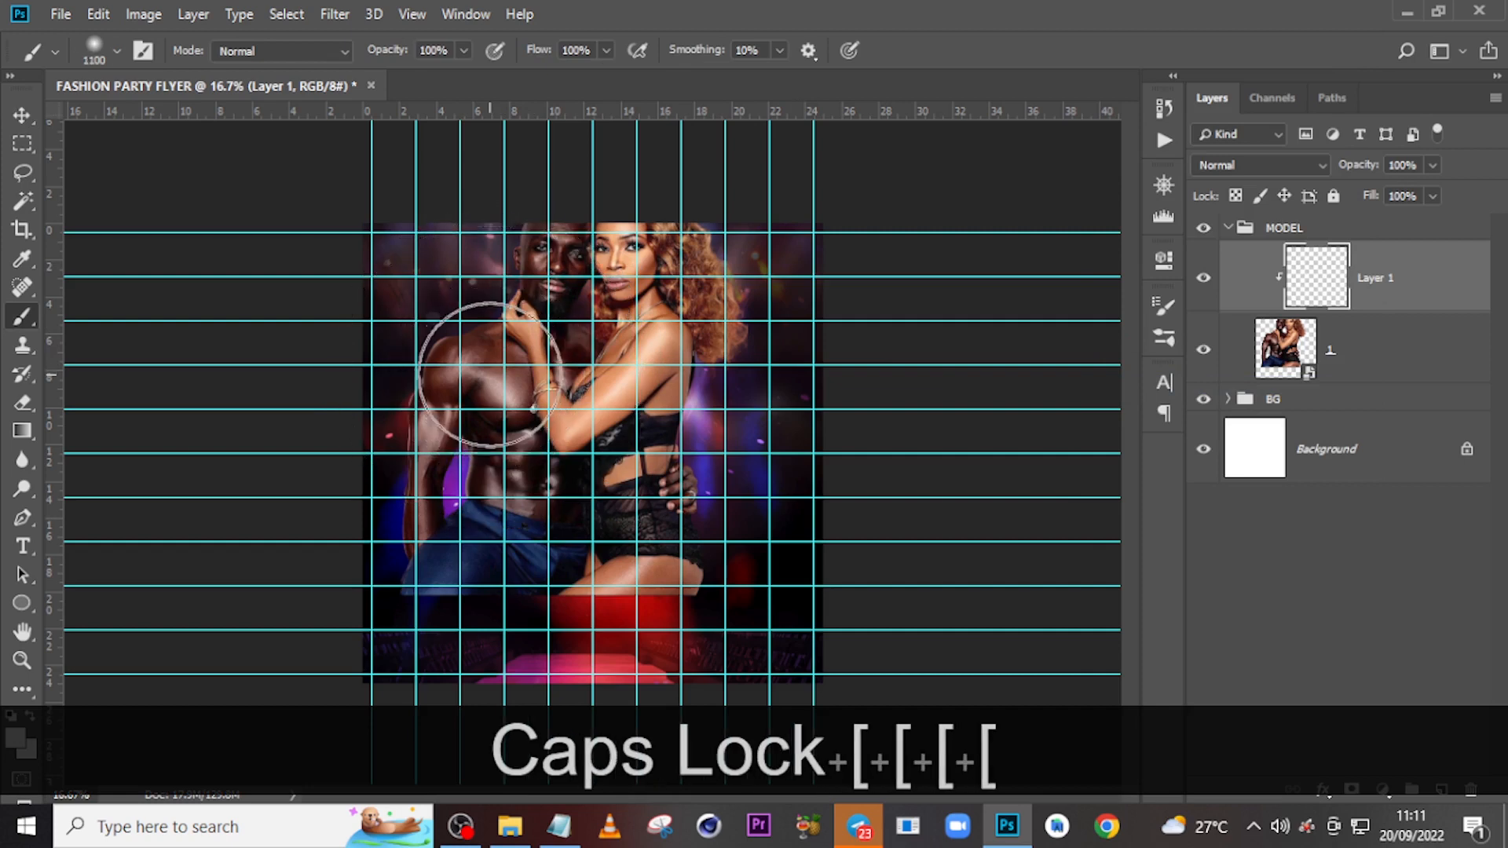
key(bracketleft)
key(bracketleft)
key(bracketleft)
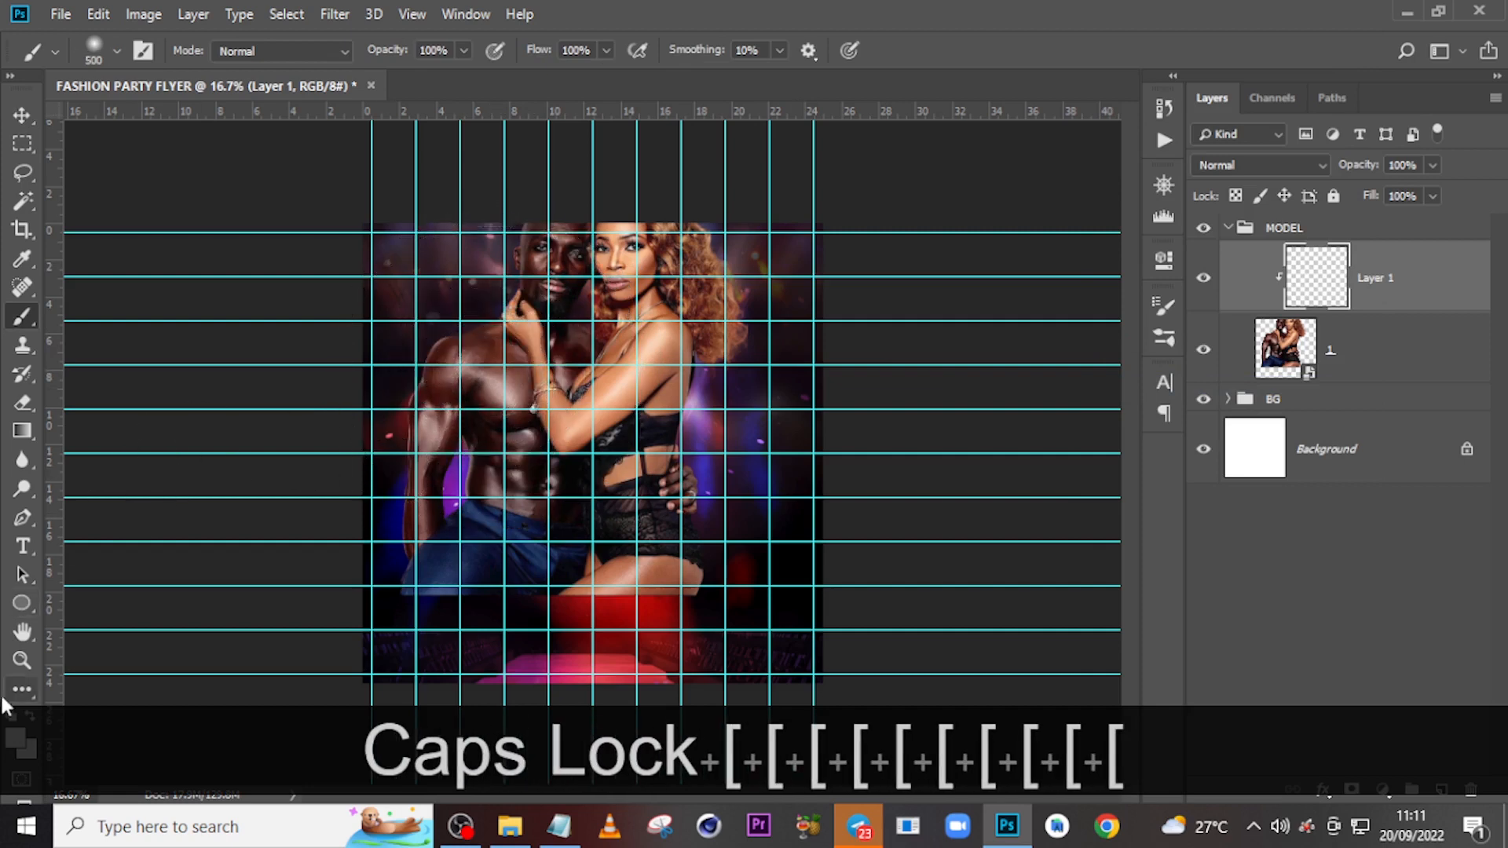
click(13, 738)
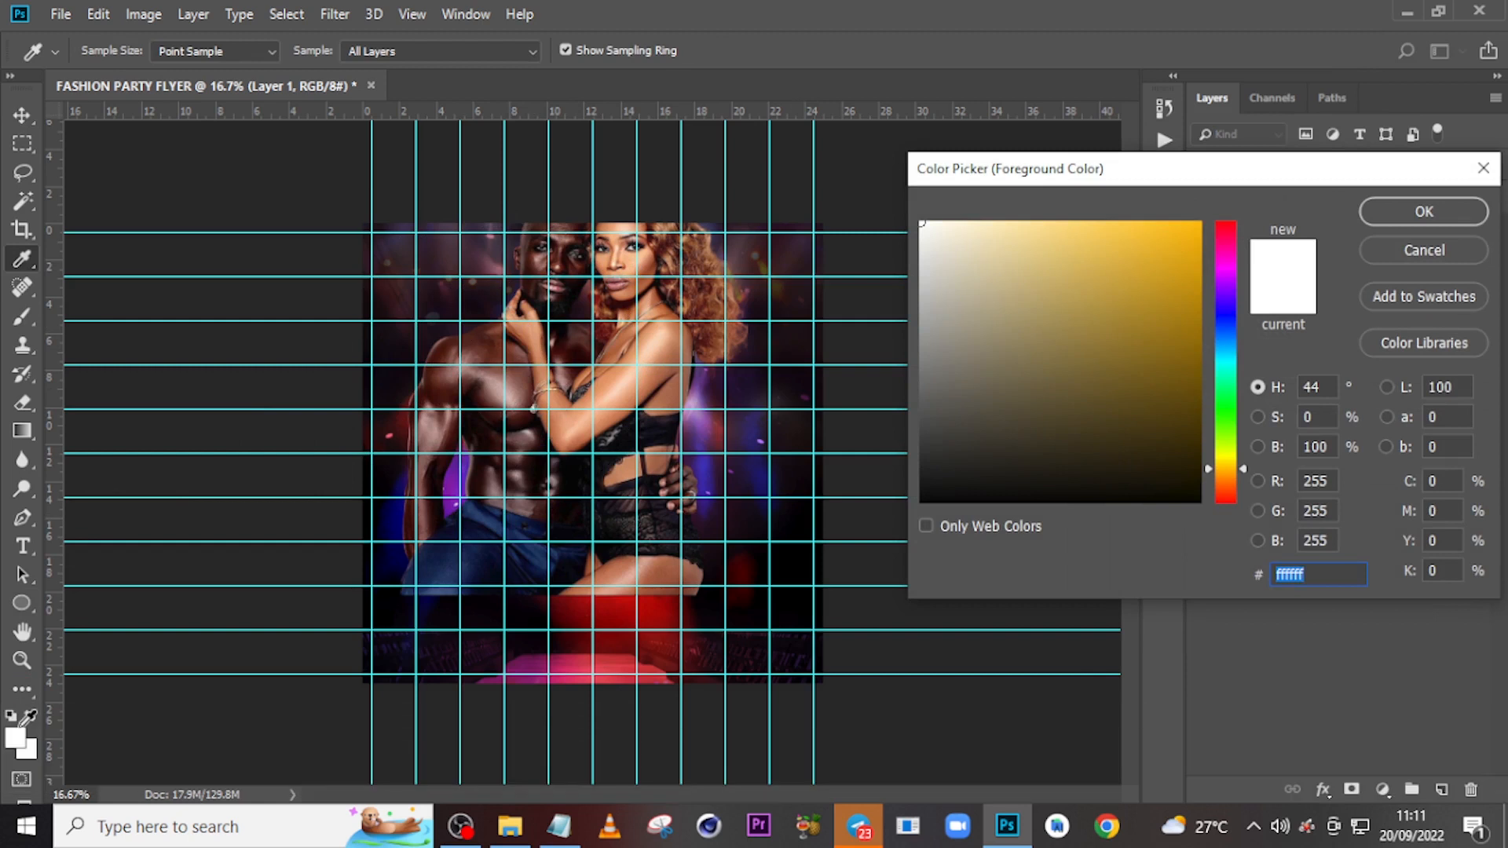
text(d)
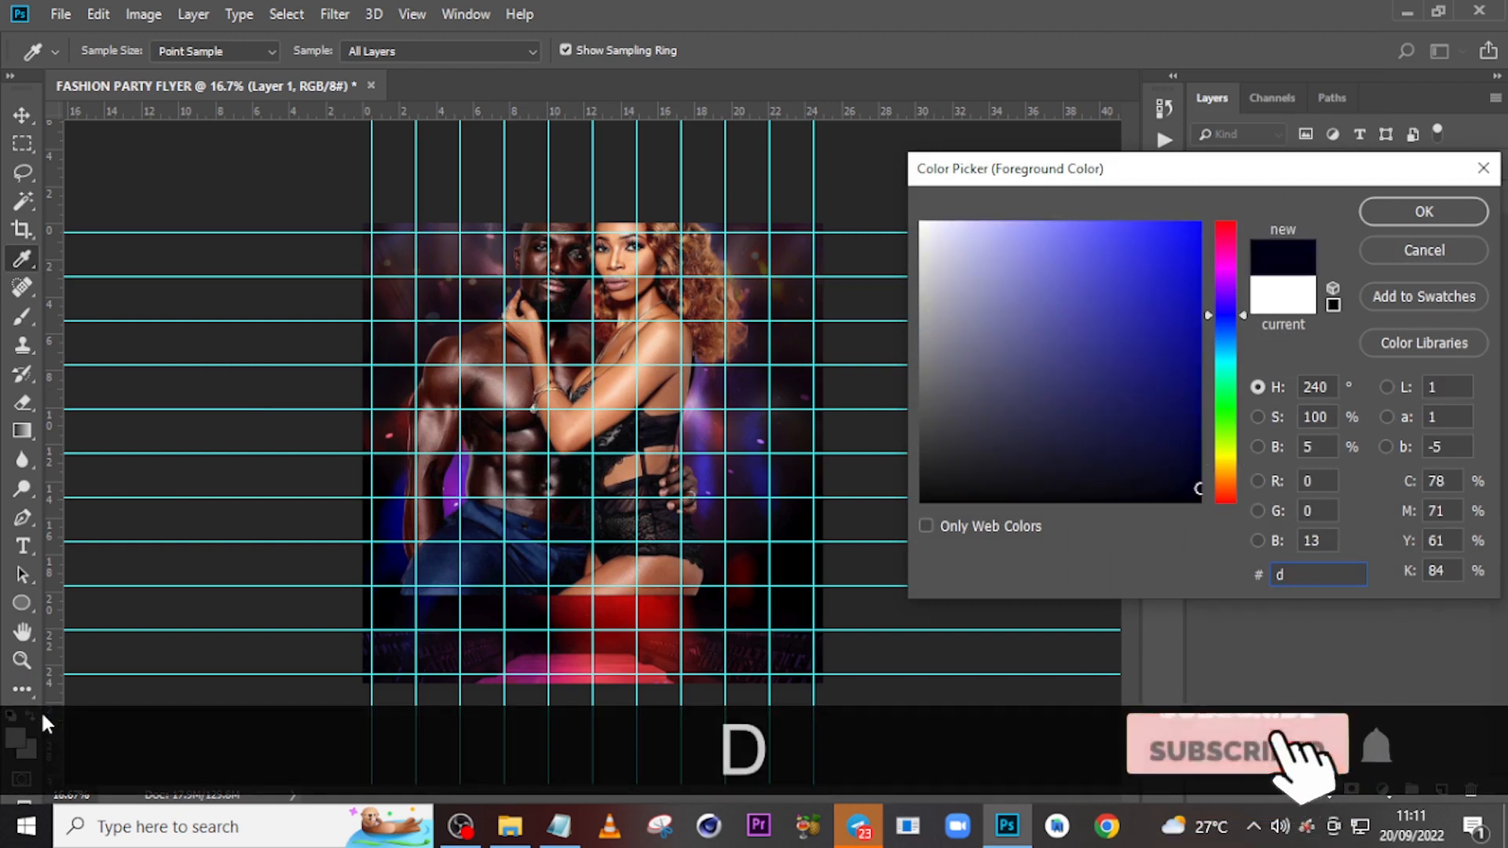
text(f42)
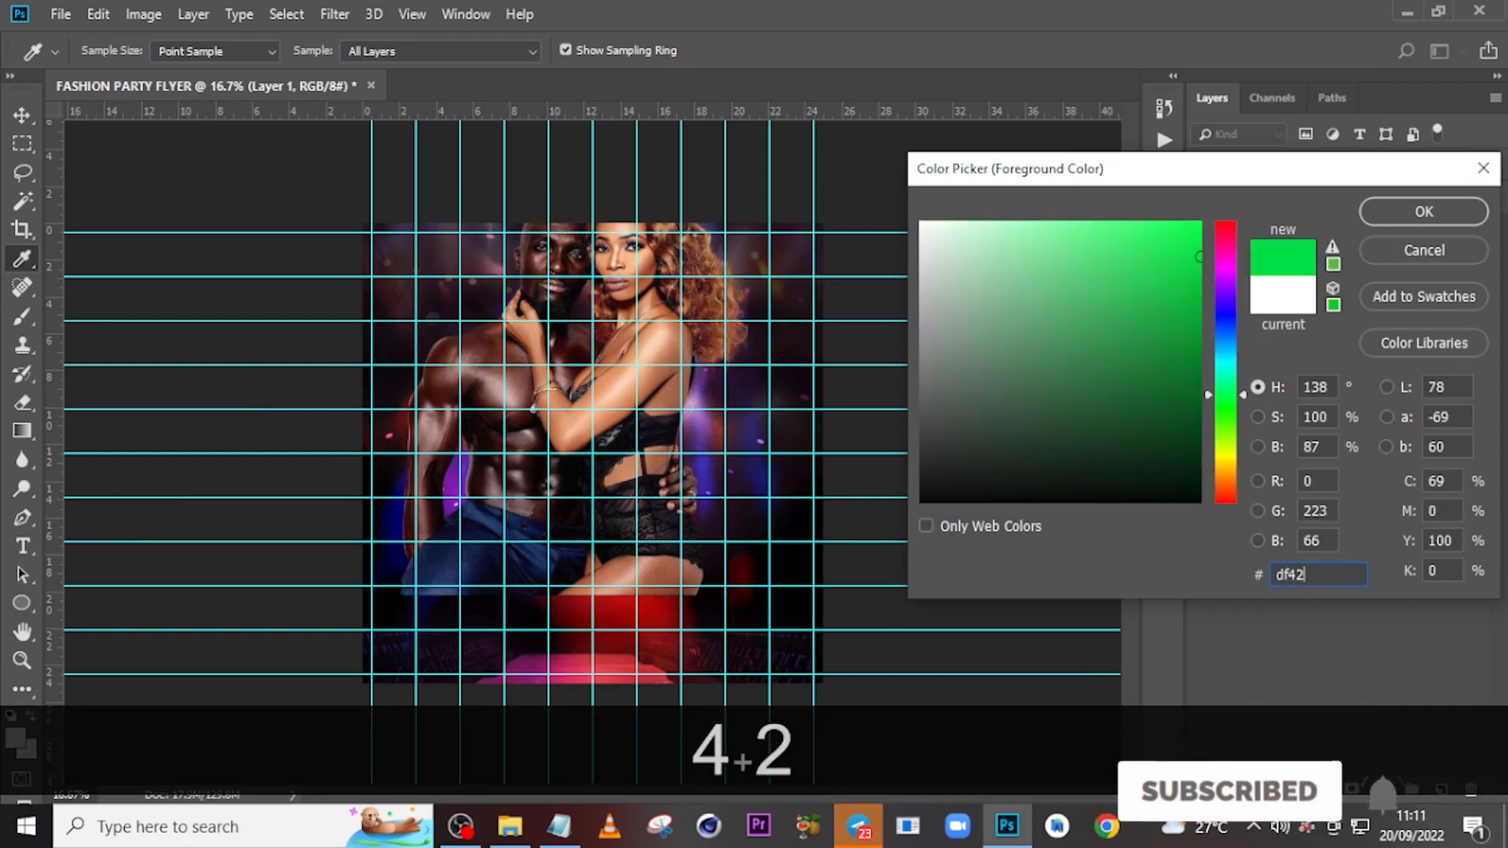
text(2e)
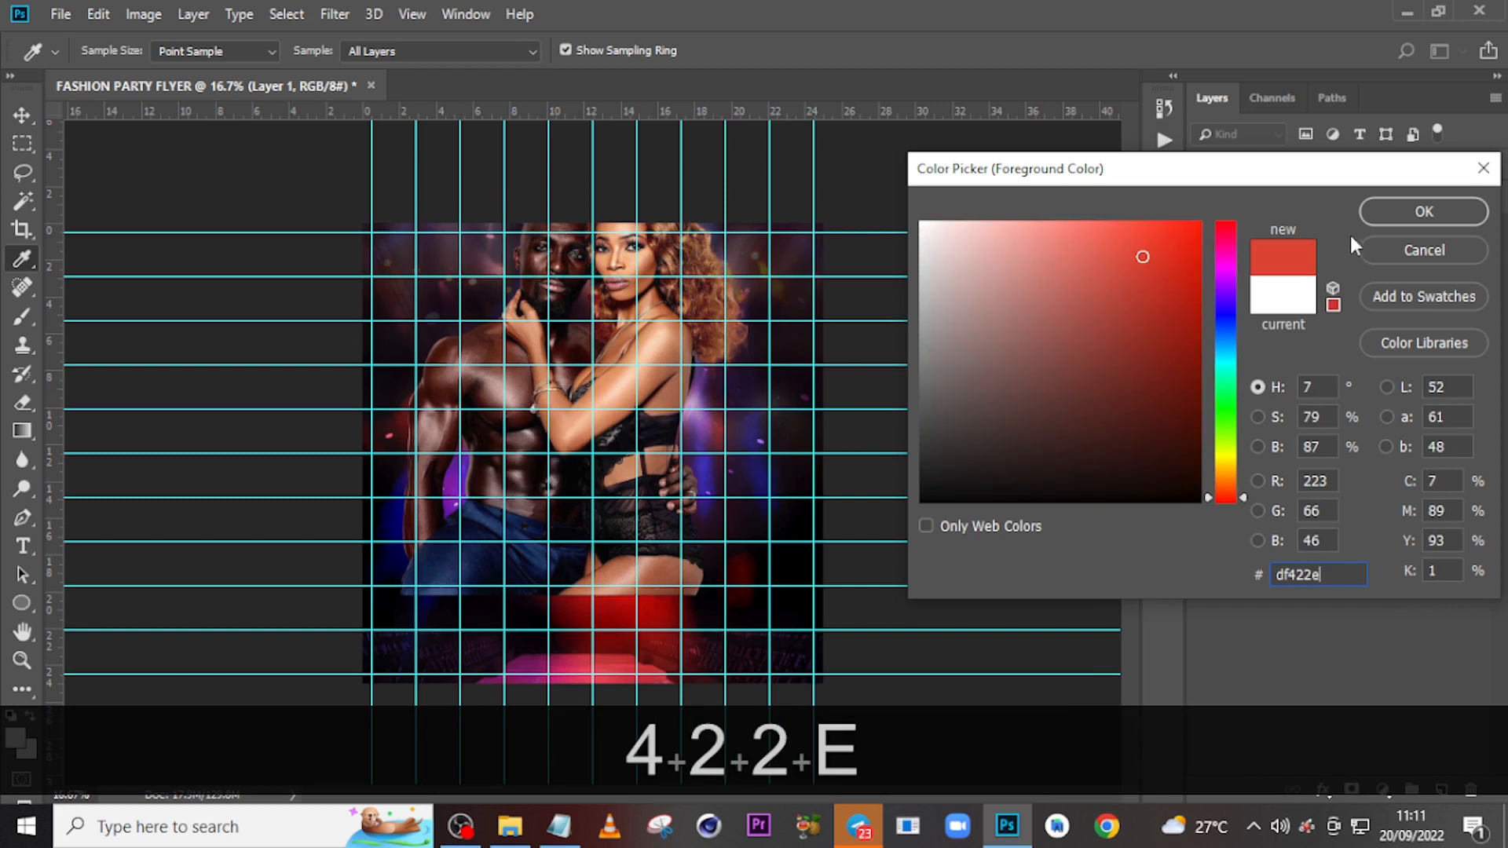
click(1396, 215)
key(b)
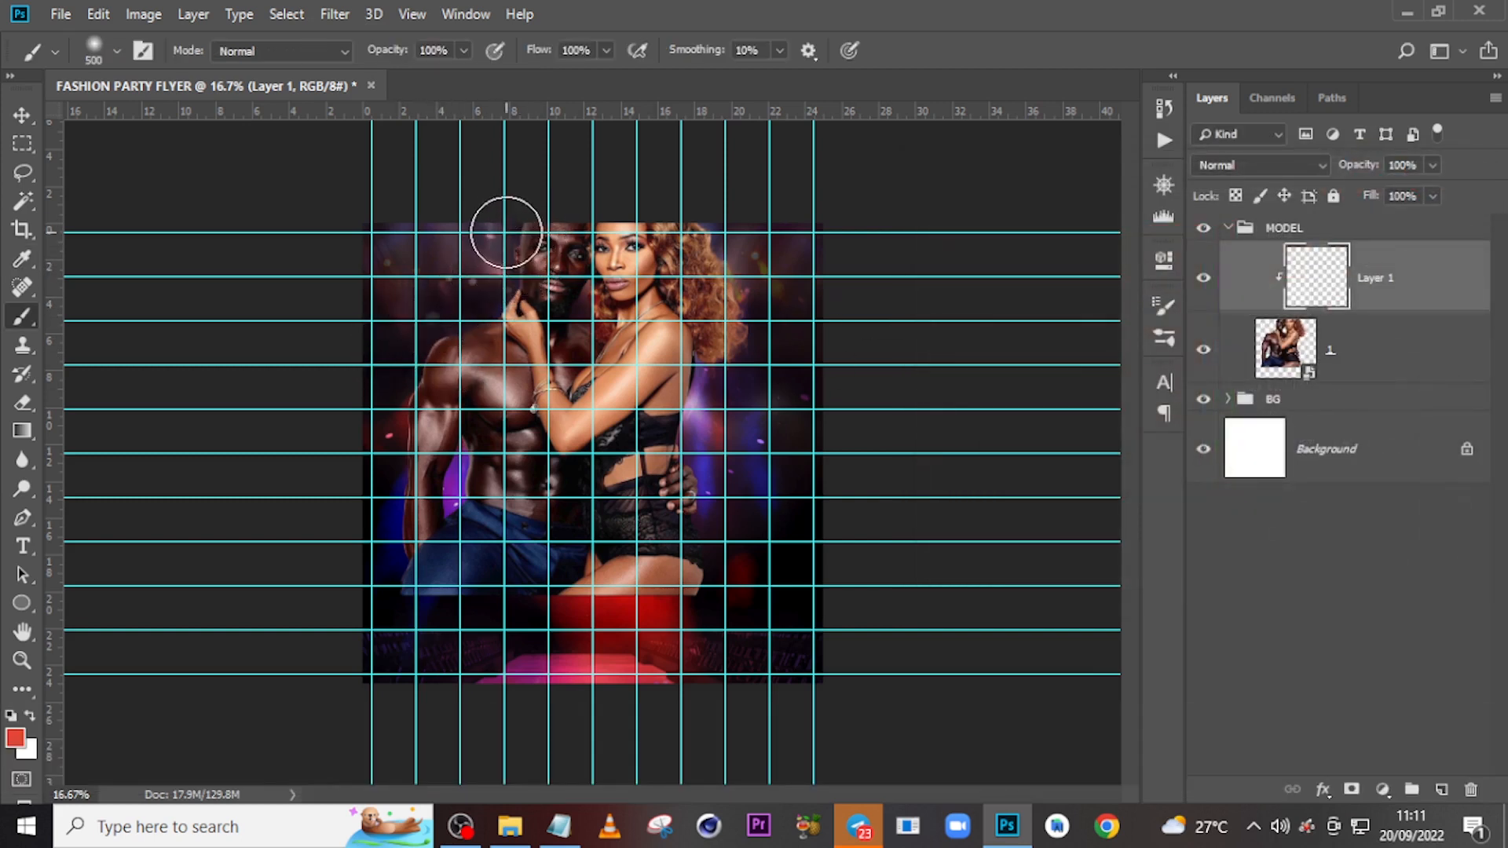
mouse_move(507, 232)
mouse_down()
mouse_move(474, 310)
mouse_move(399, 338)
mouse_move(421, 327)
mouse_up()
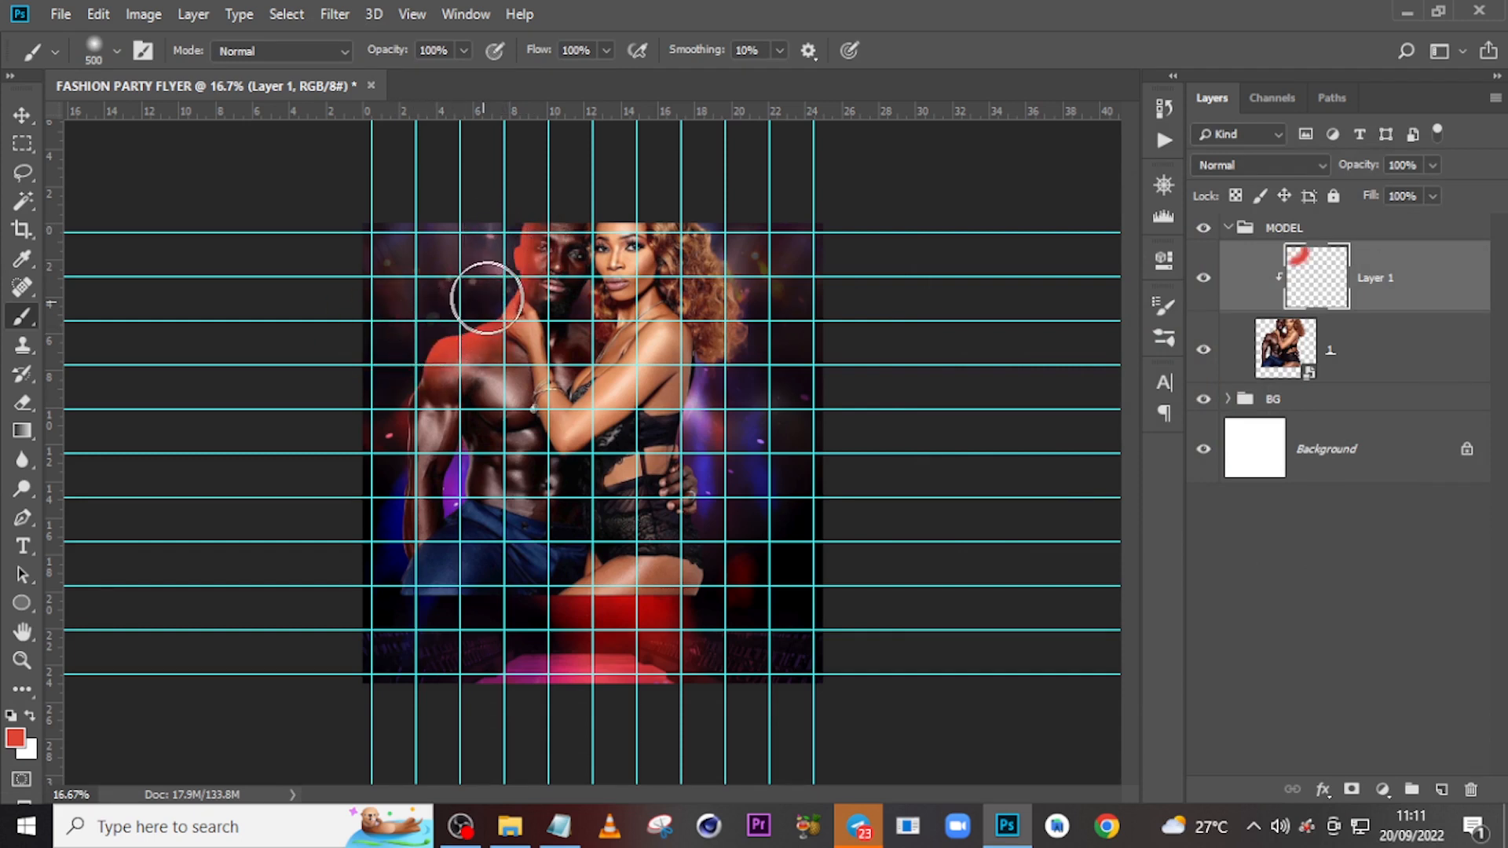
Set the clipped paint layer's blend mode to Overlay and paint along the man's arm in #c20381 with the 500 px soft brush.
click(1256, 164)
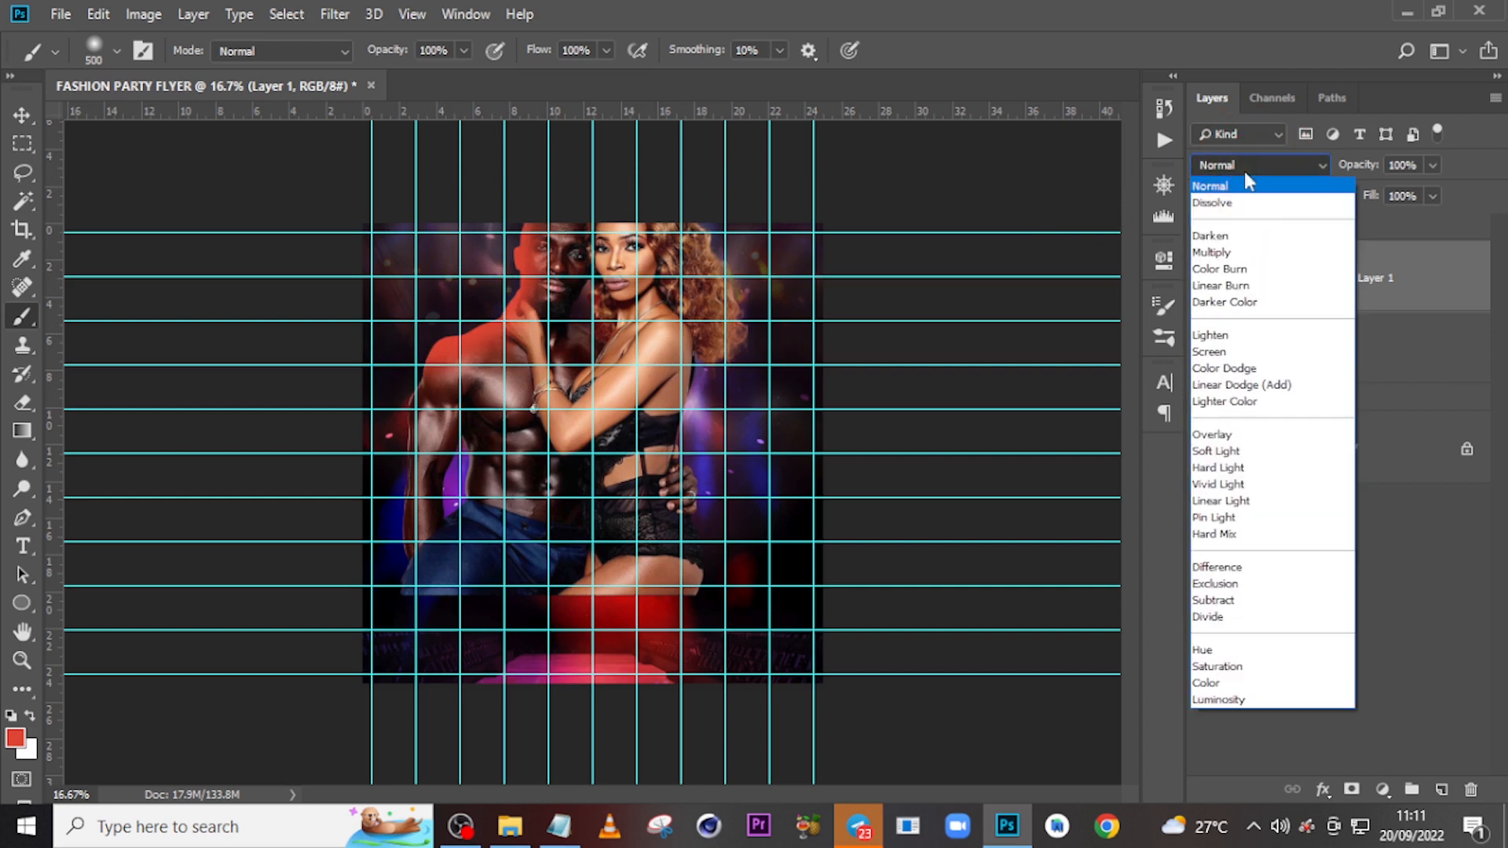
click(1210, 435)
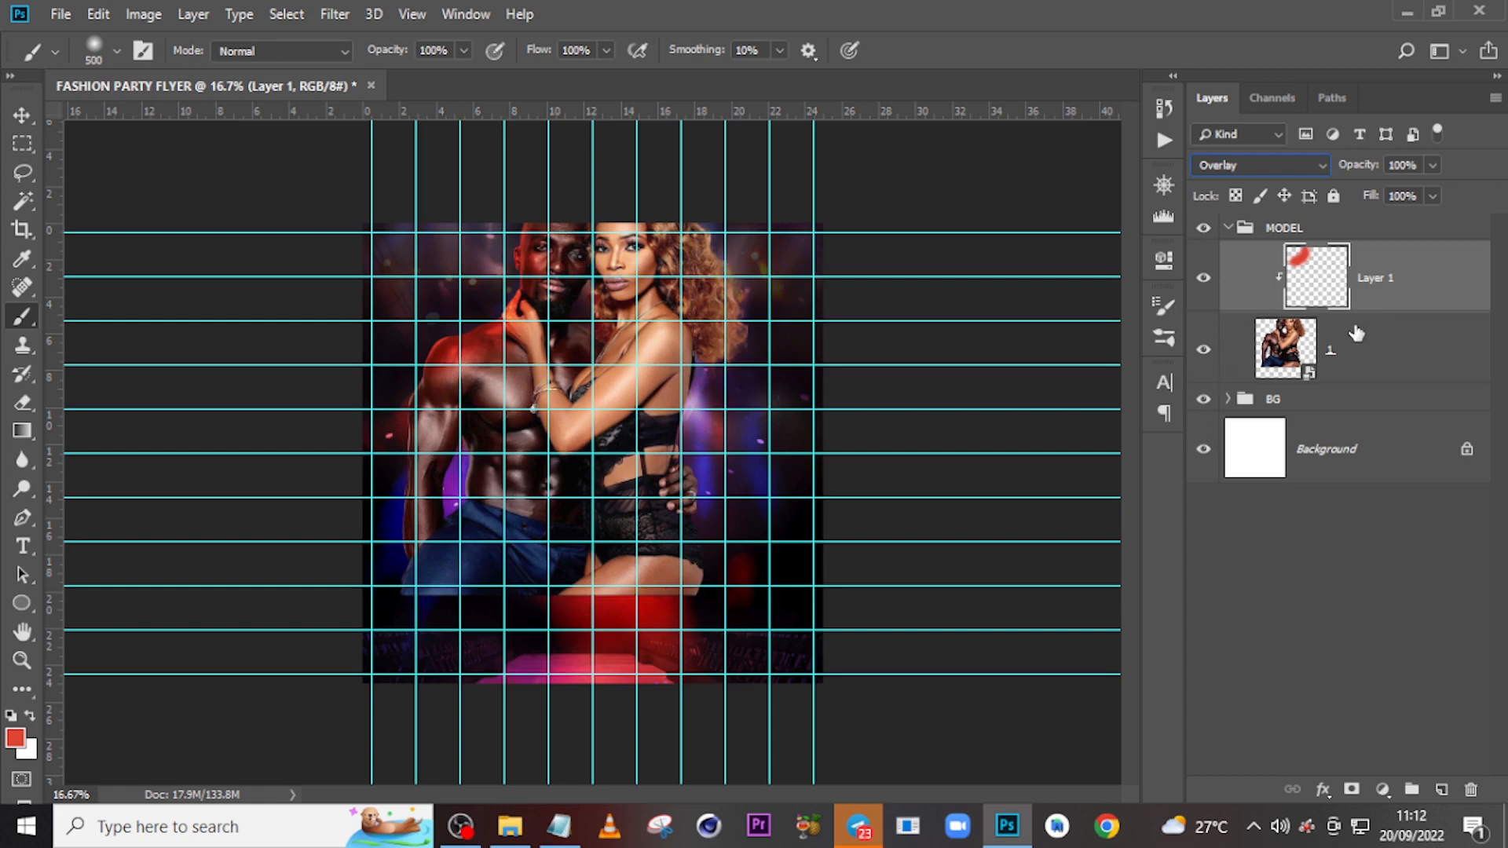
click(13, 738)
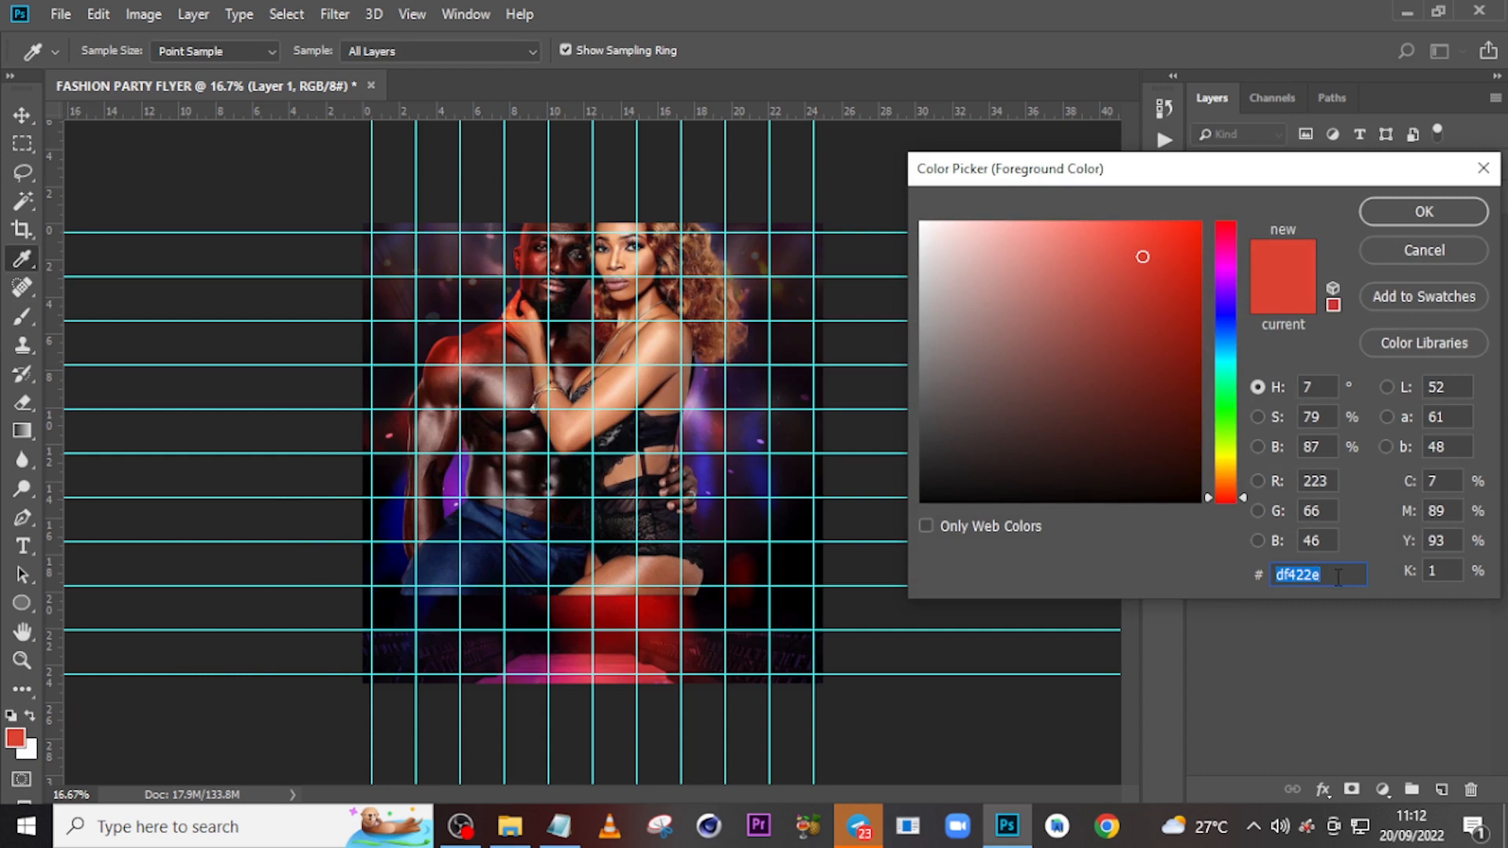
text(c2)
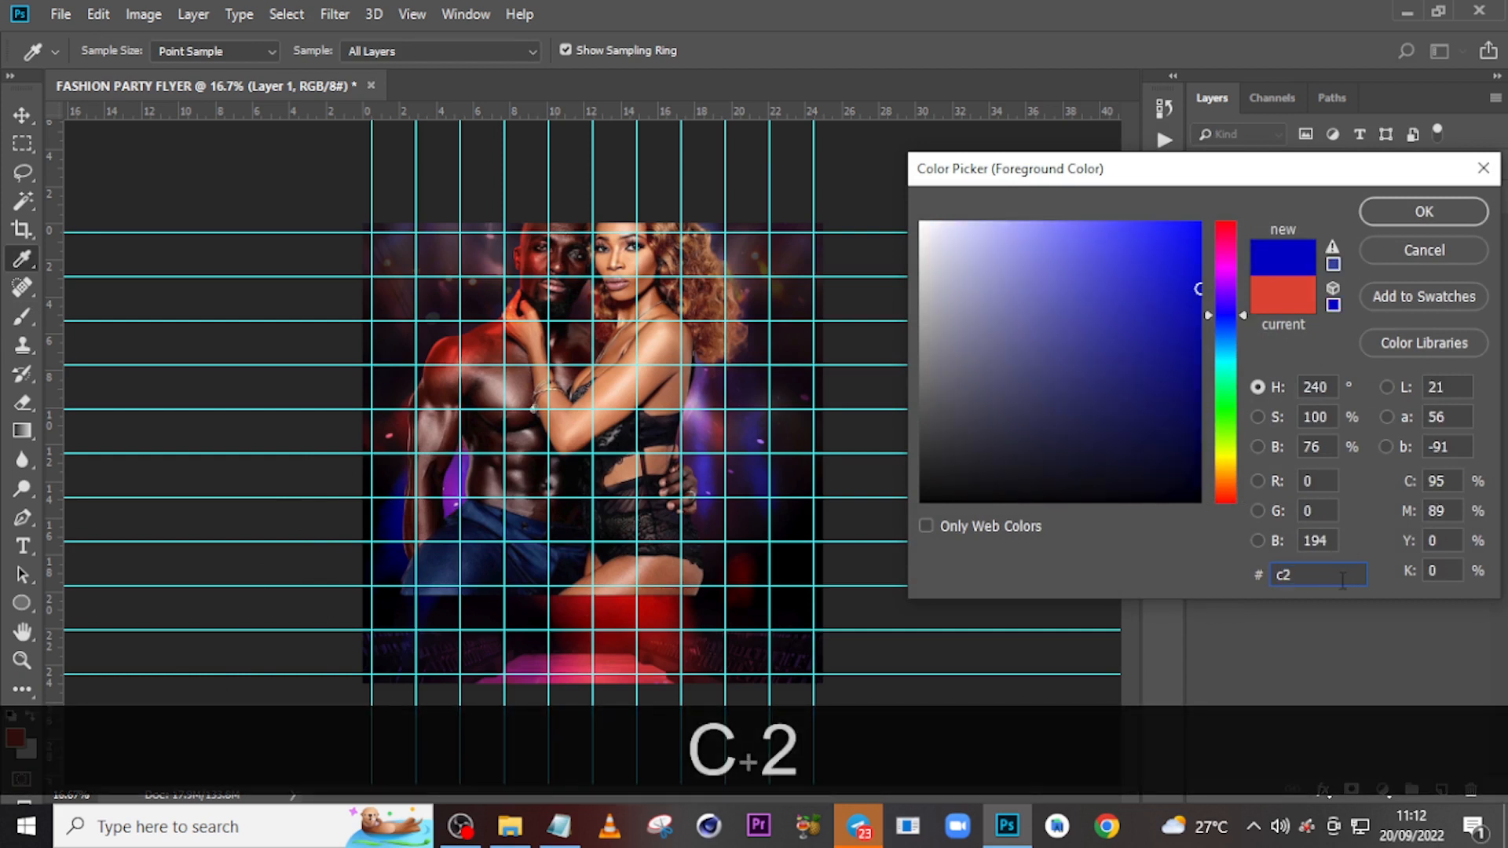
text(038)
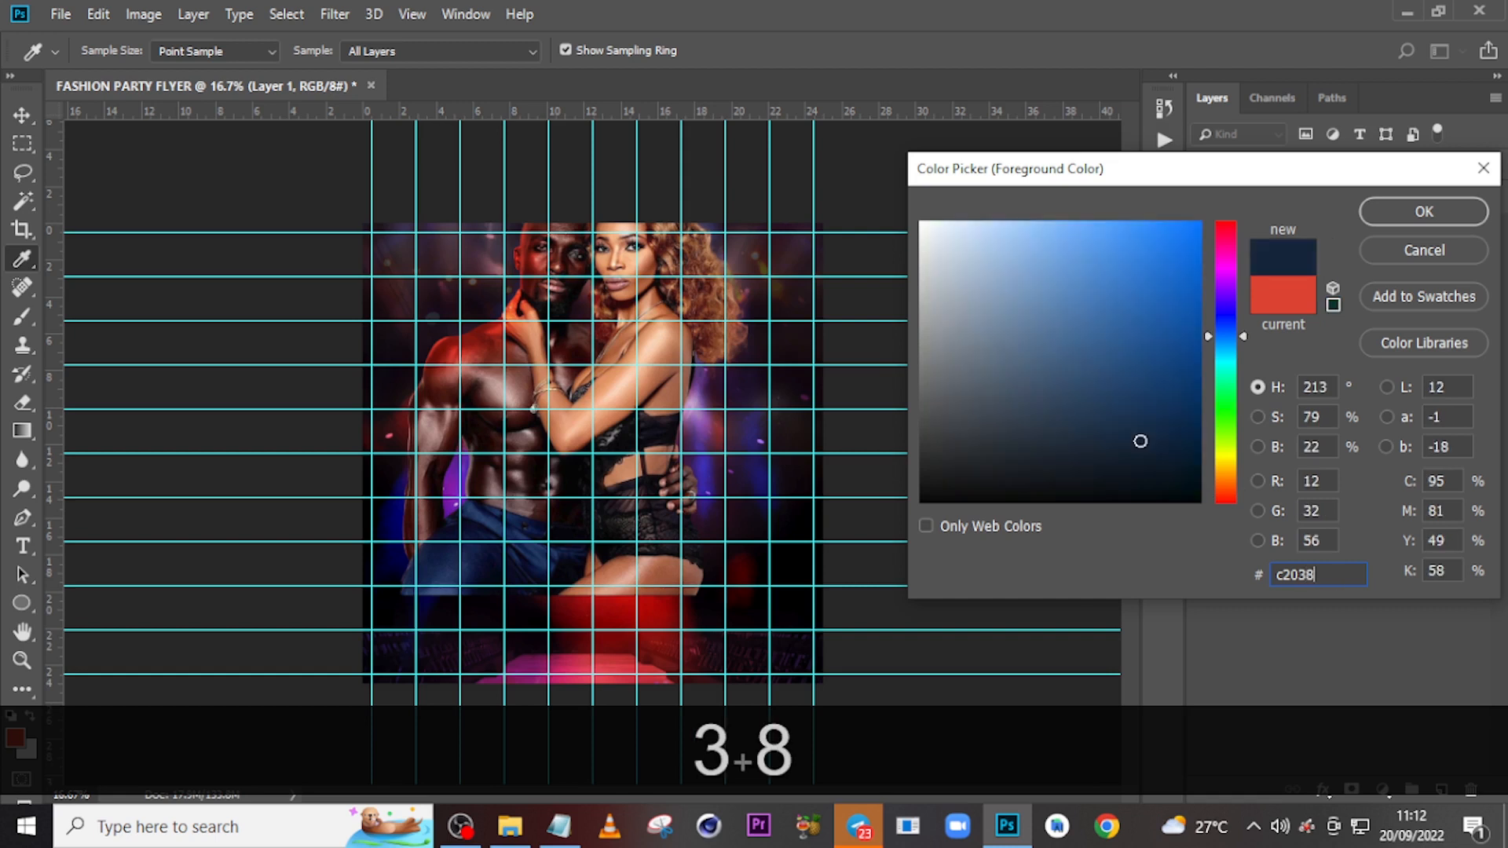
text(1)
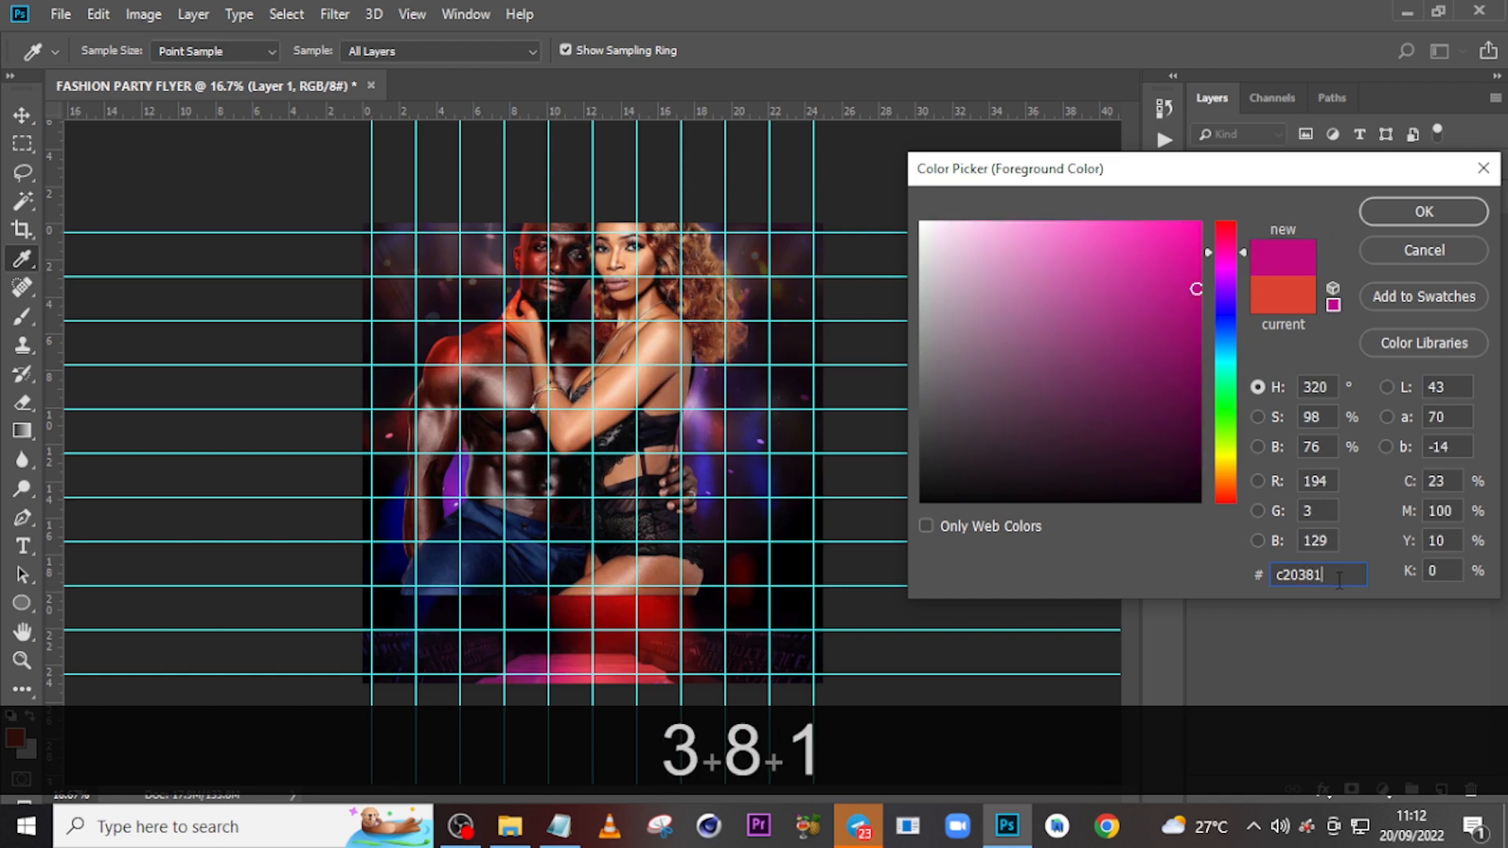
click(1402, 211)
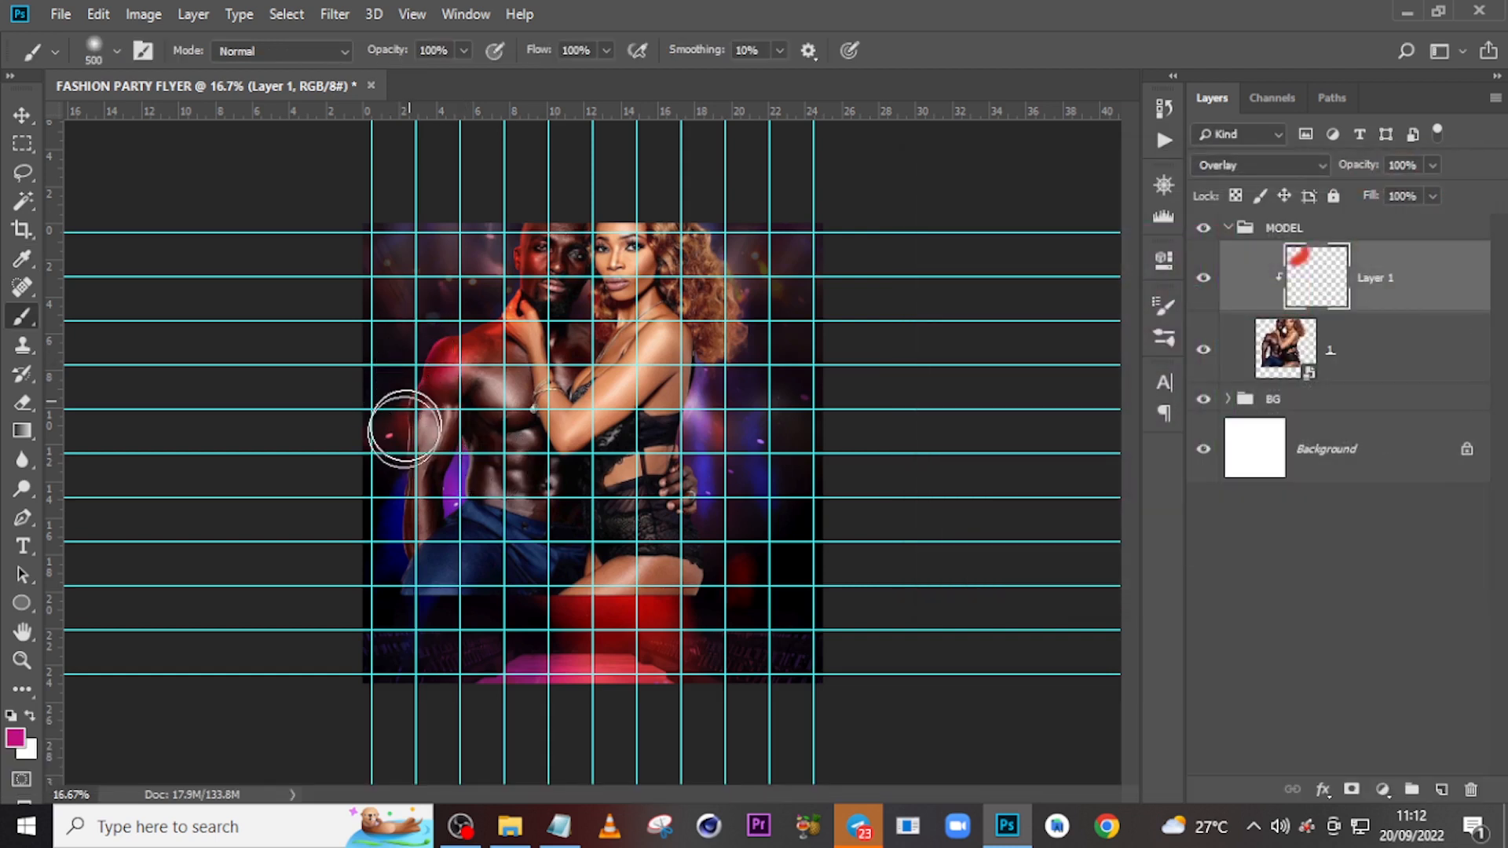
mouse_move(357, 582)
mouse_down()
mouse_move(447, 501)
mouse_move(448, 451)
mouse_up()
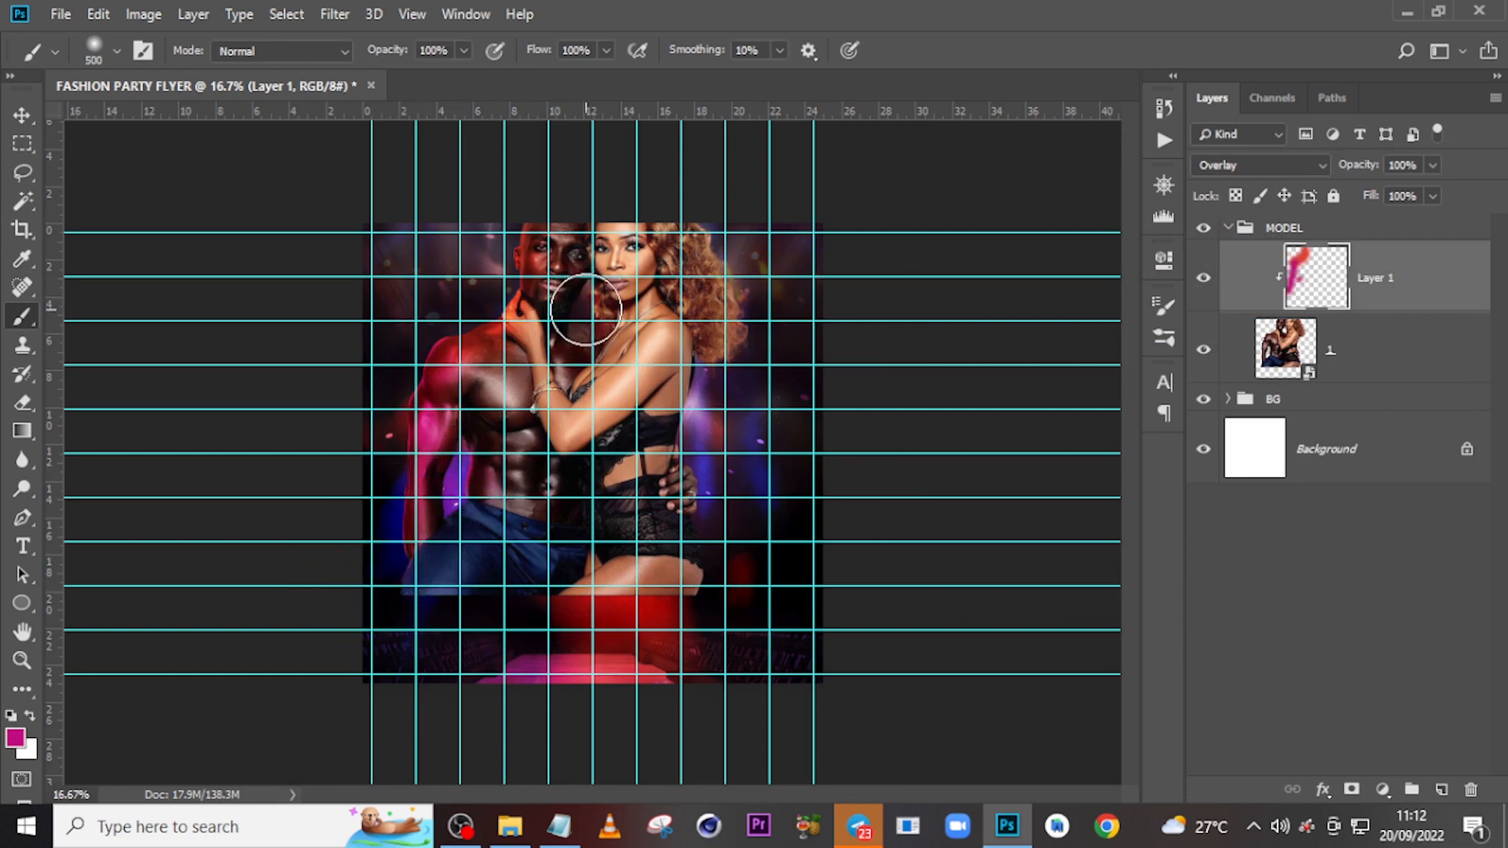
Dab the same magenta between the man's neck and the woman's face and neck with a 700 px brush.
key(bracketright)
key(bracketright)
key(bracketleft)
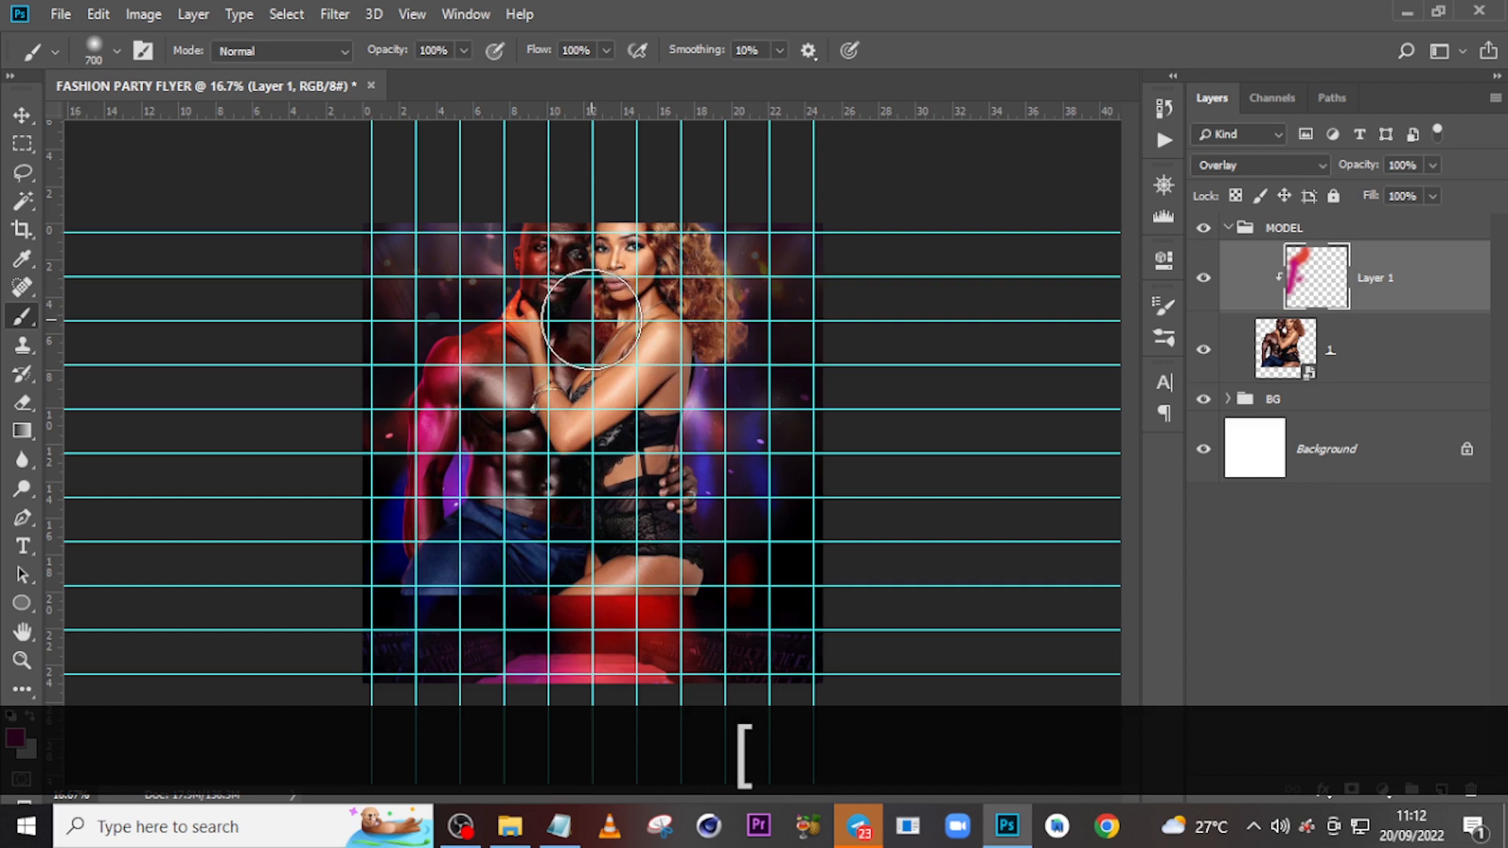
click(589, 321)
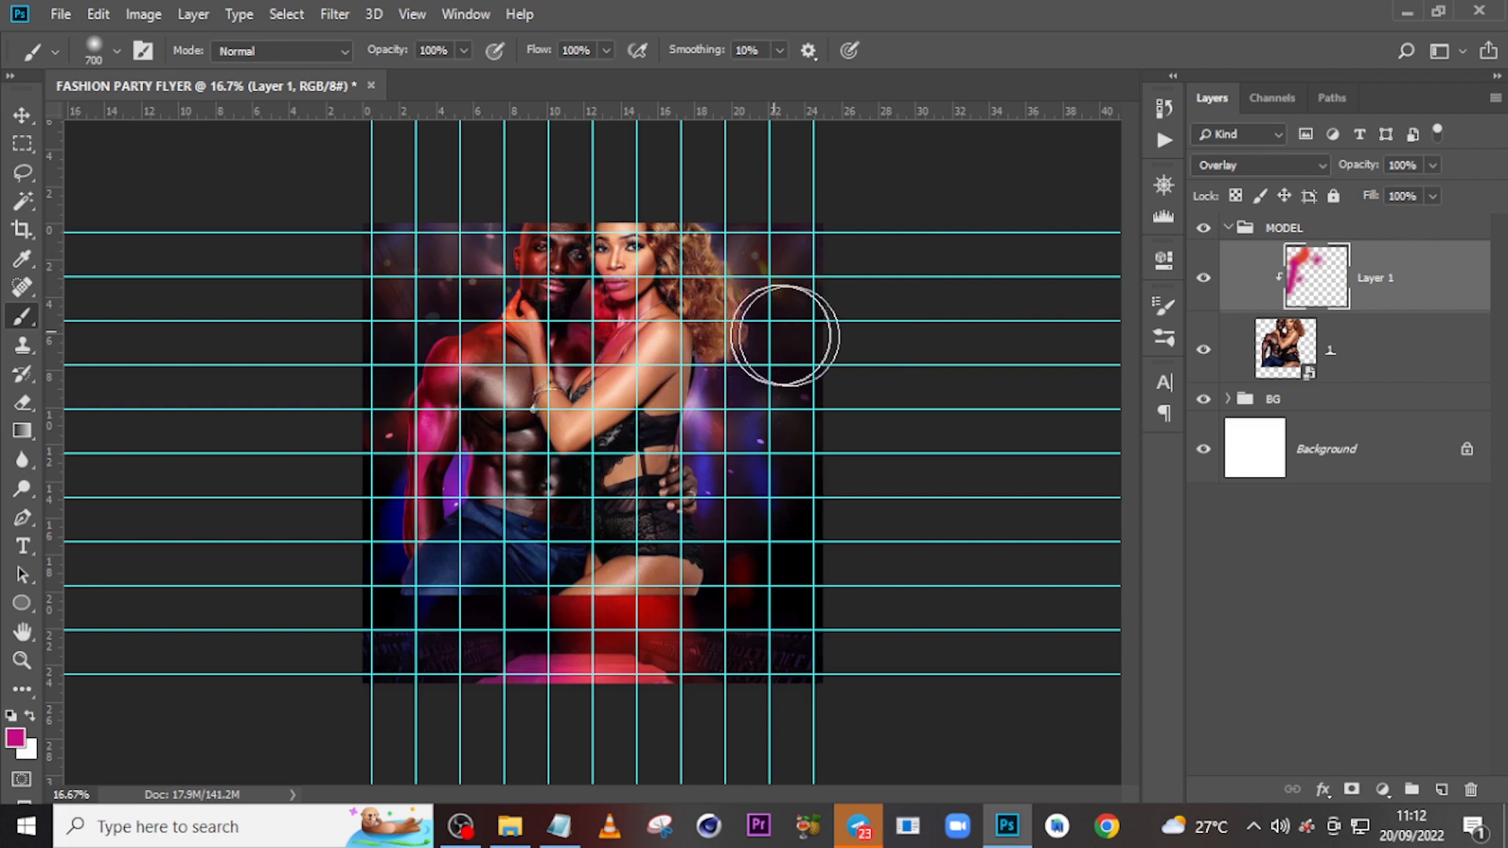
key(ctrl+h)
key(ctrl+h)
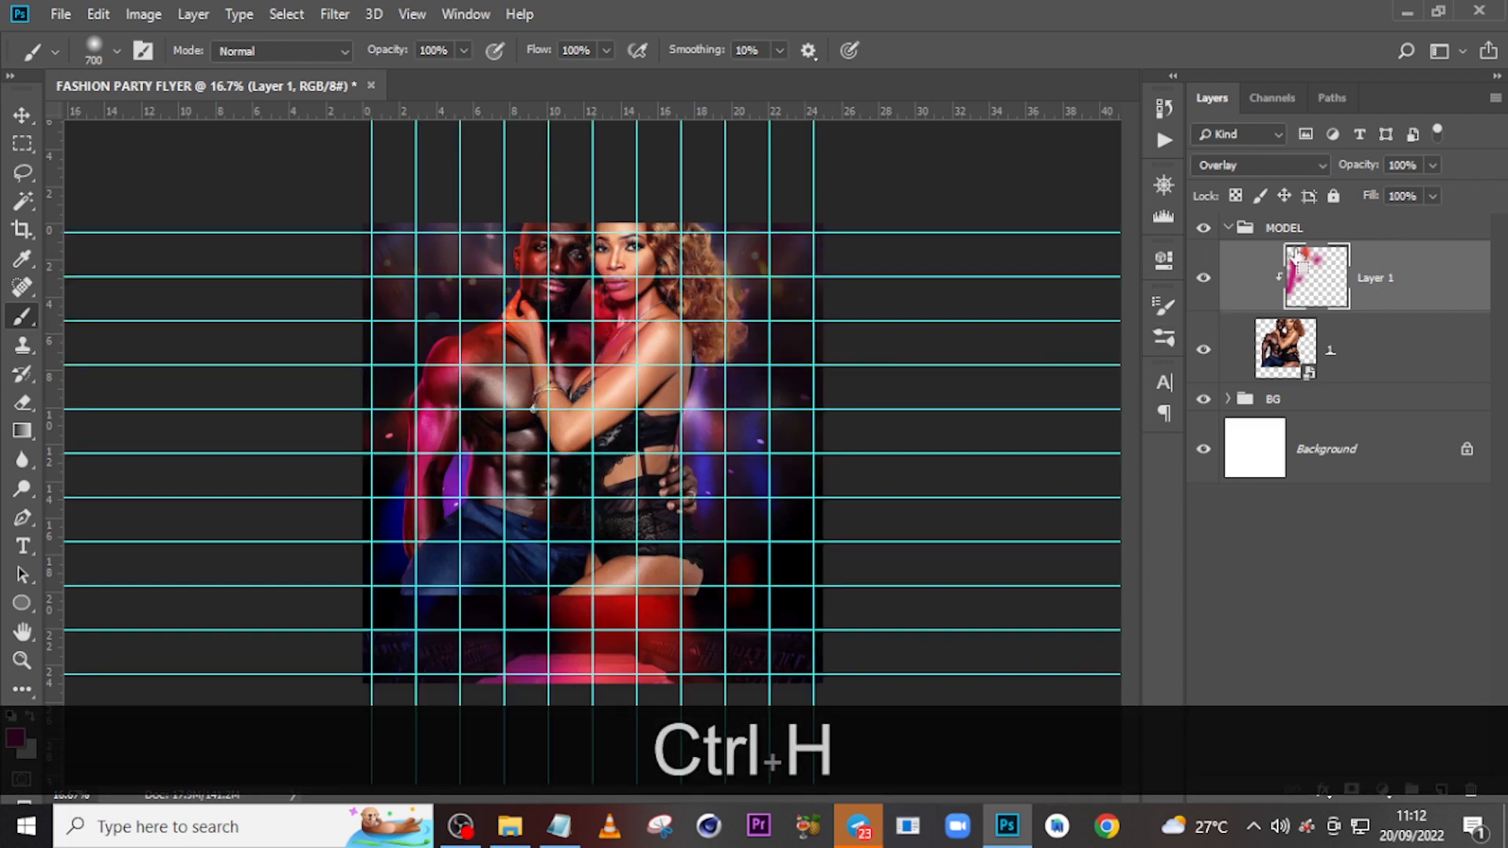
Set the clipped paint layer's opacity to 60%.
click(1382, 192)
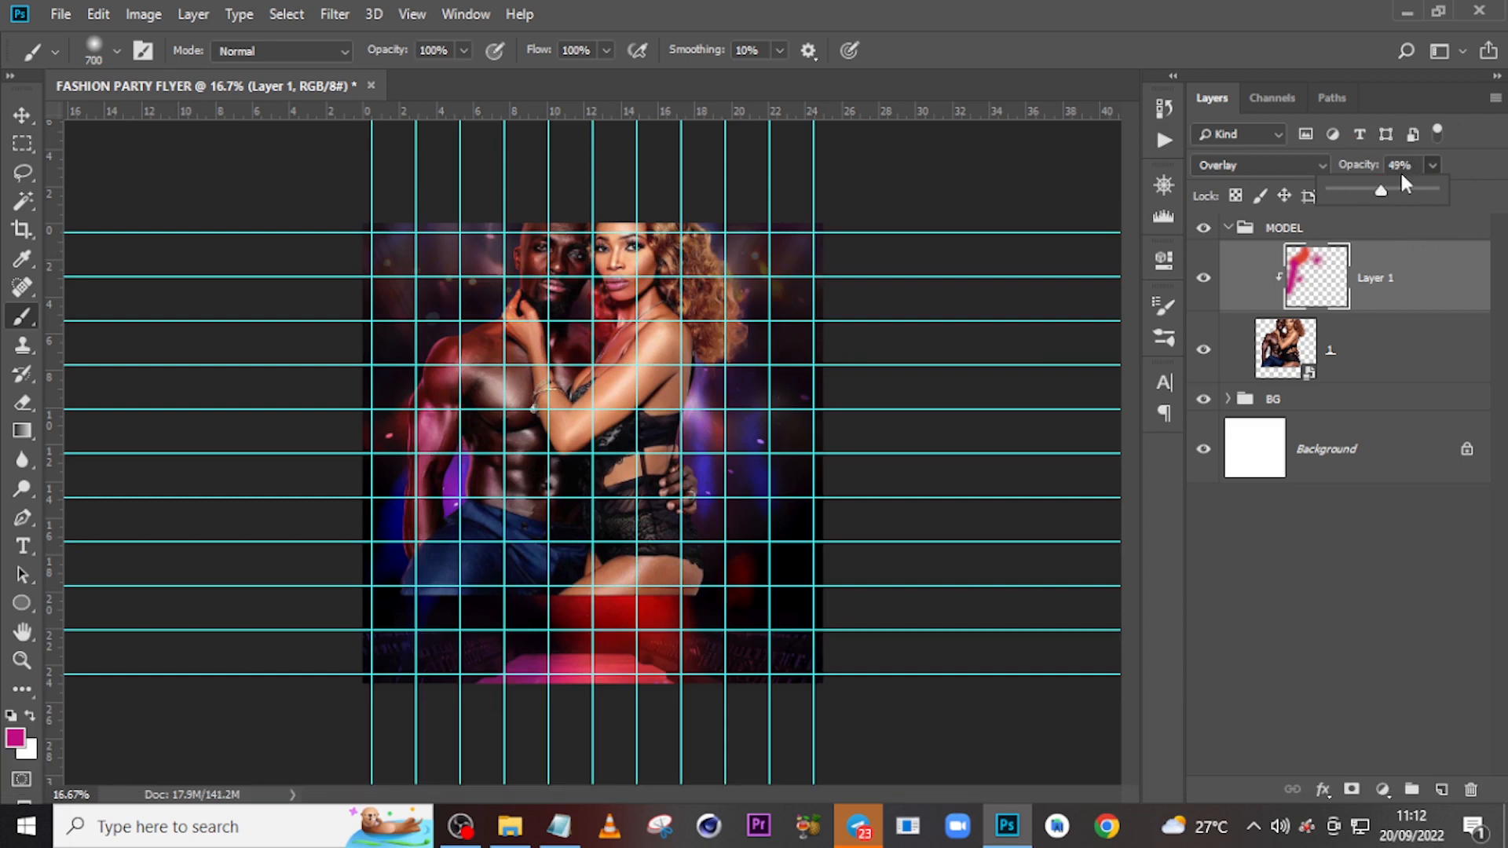
click(1410, 166)
text(6)
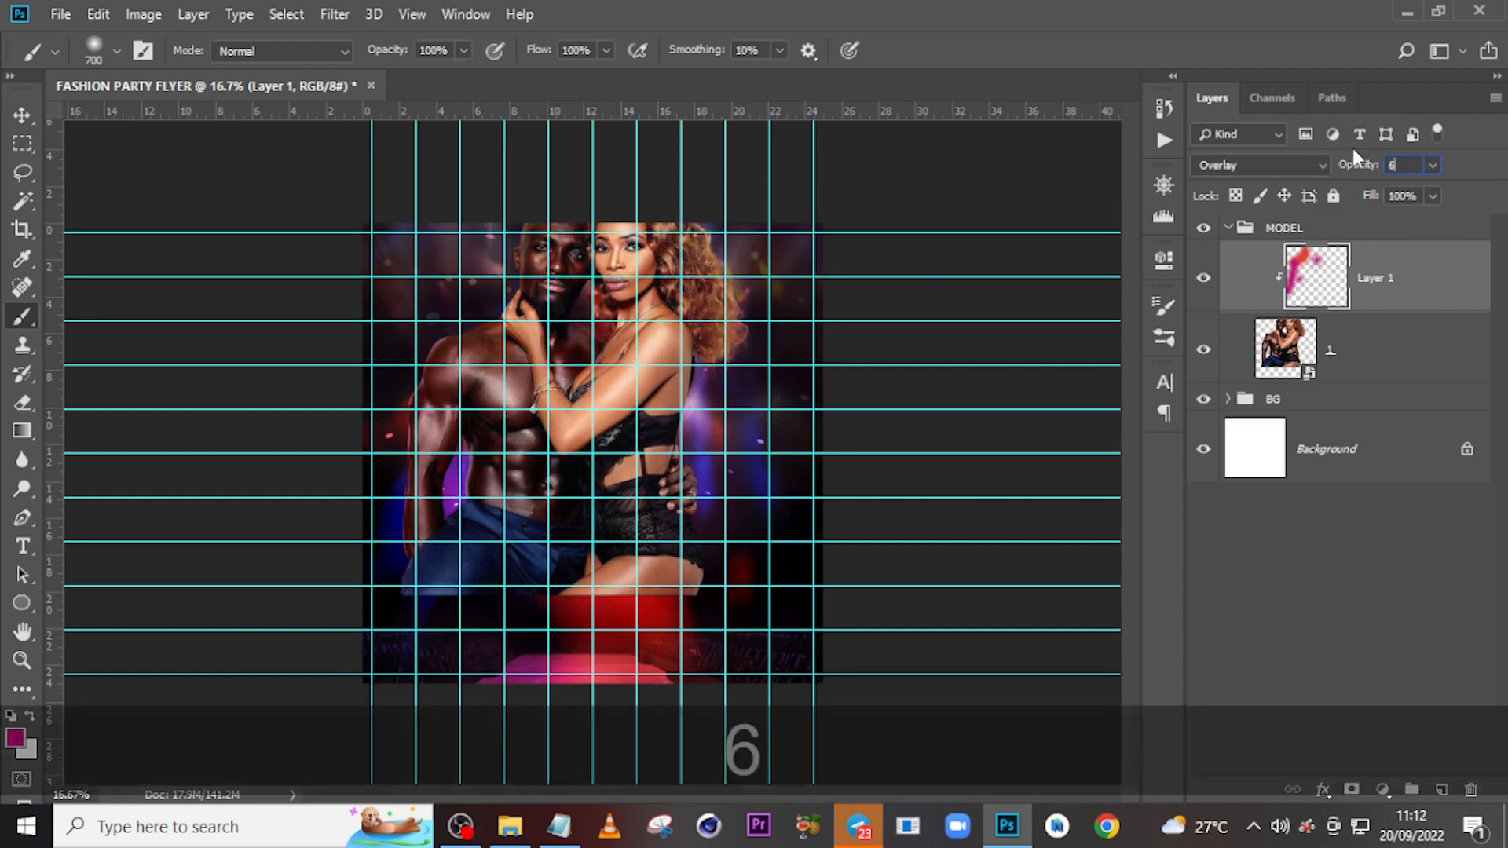
text(0)
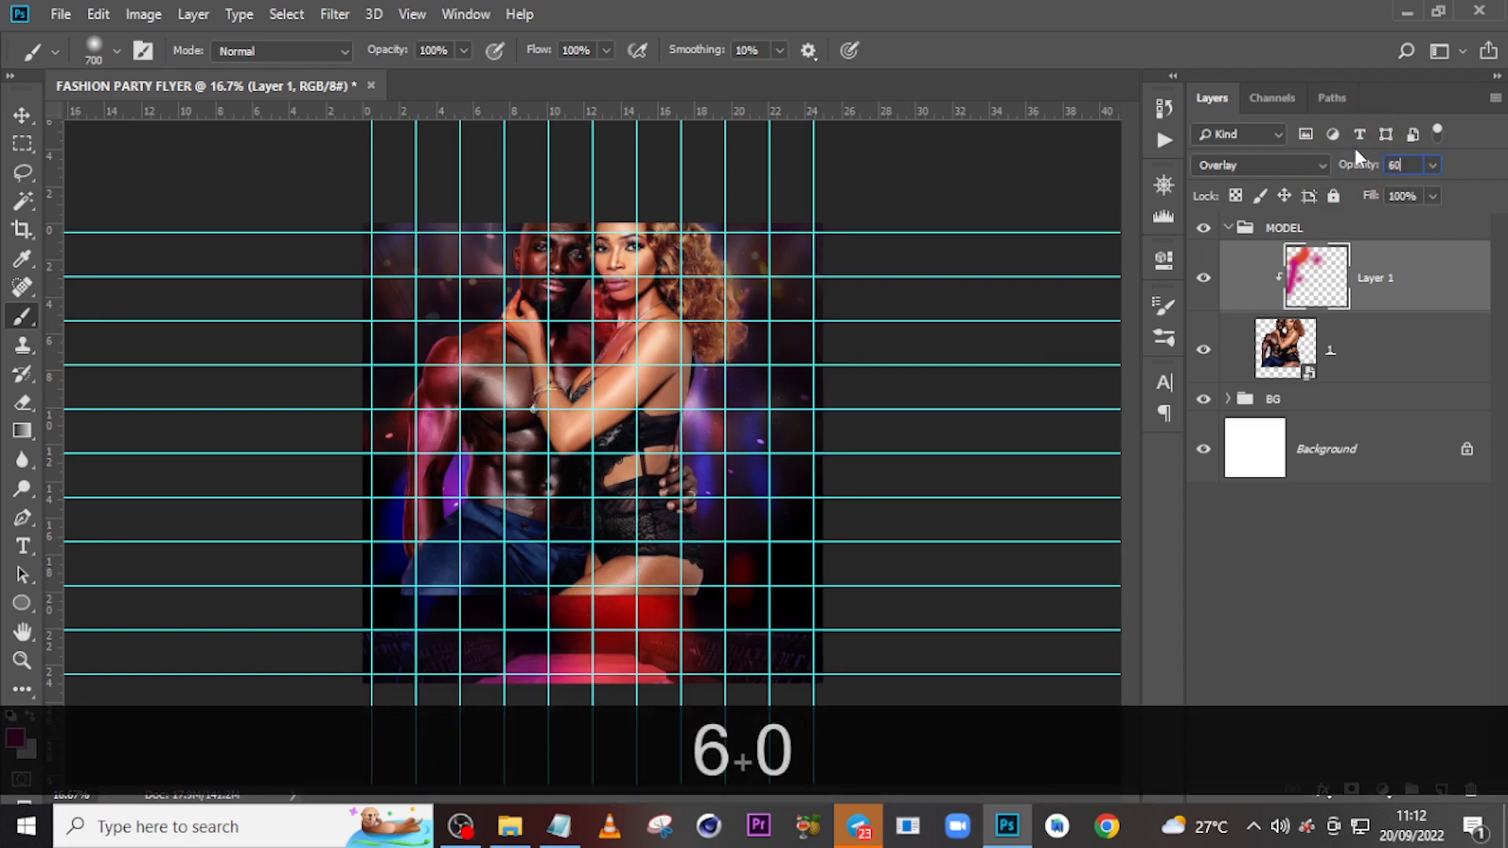
click(1383, 307)
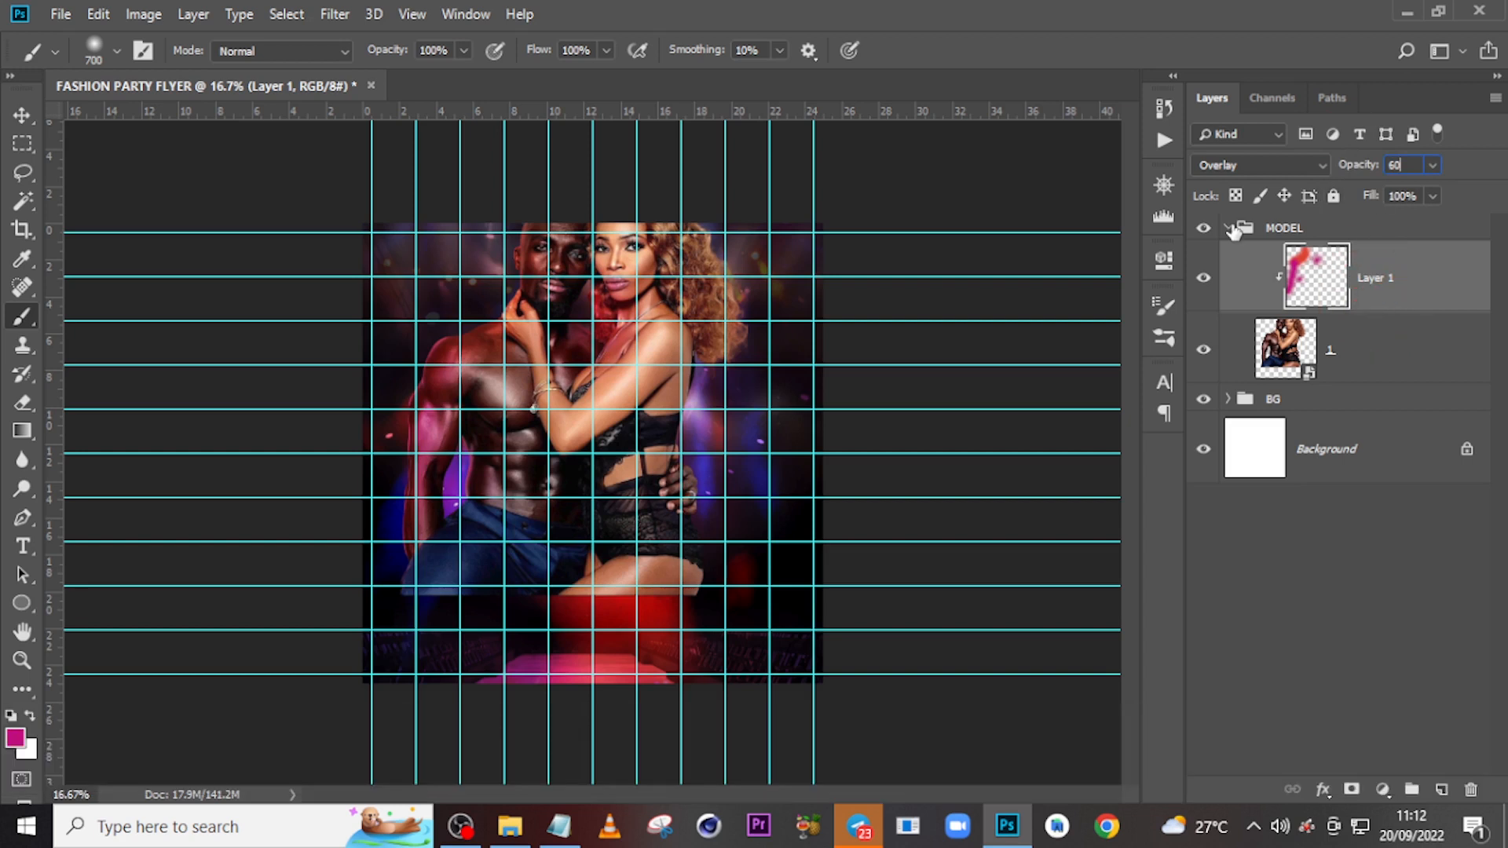
Add a layer mask to the MODEL group and fade out the couple's lower edge in black with 400 px and 600 px soft brushes.
click(1230, 228)
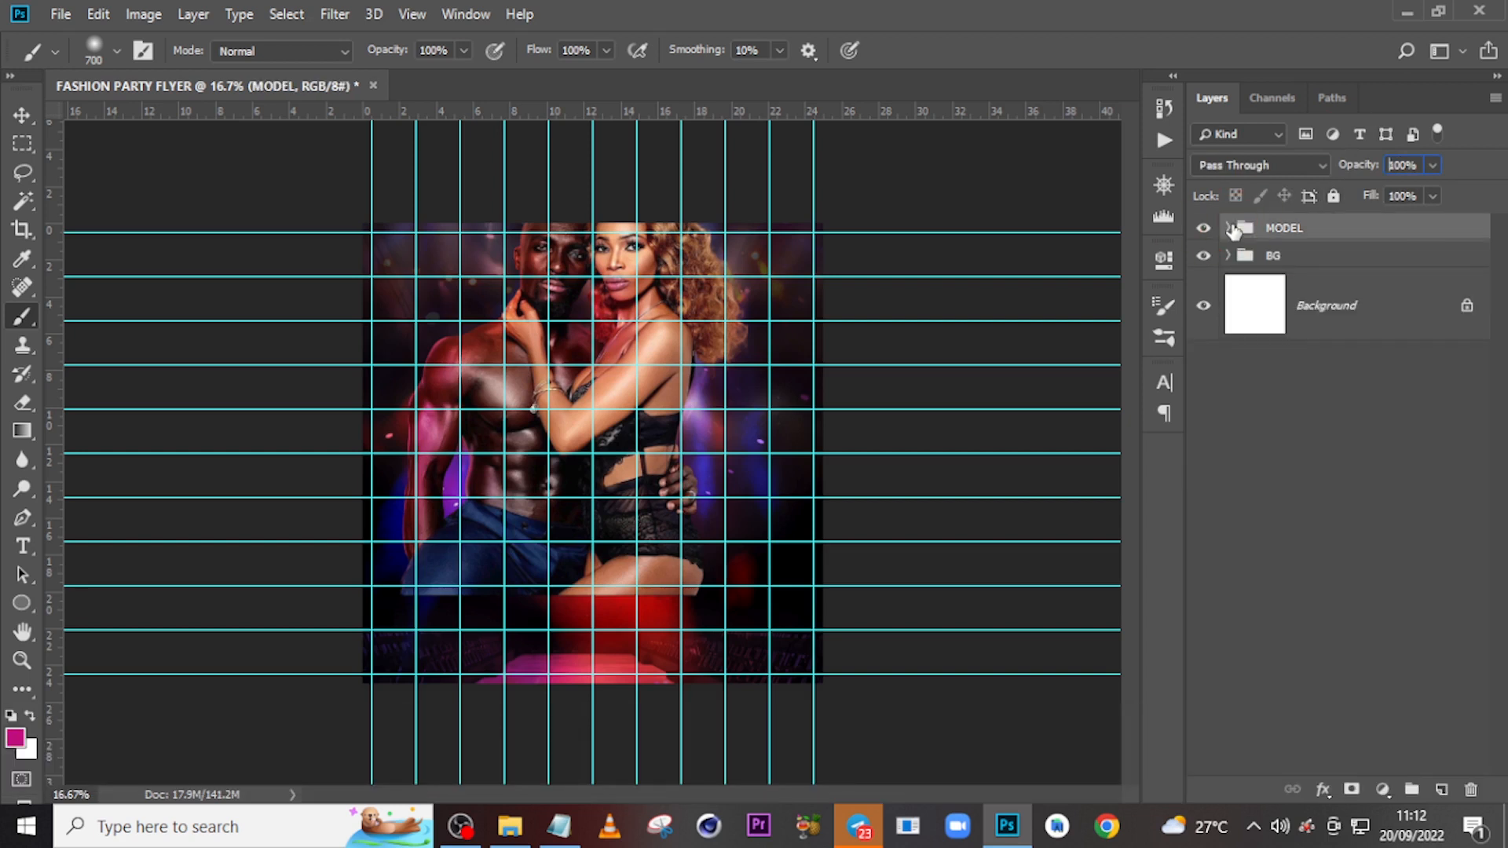
click(1307, 236)
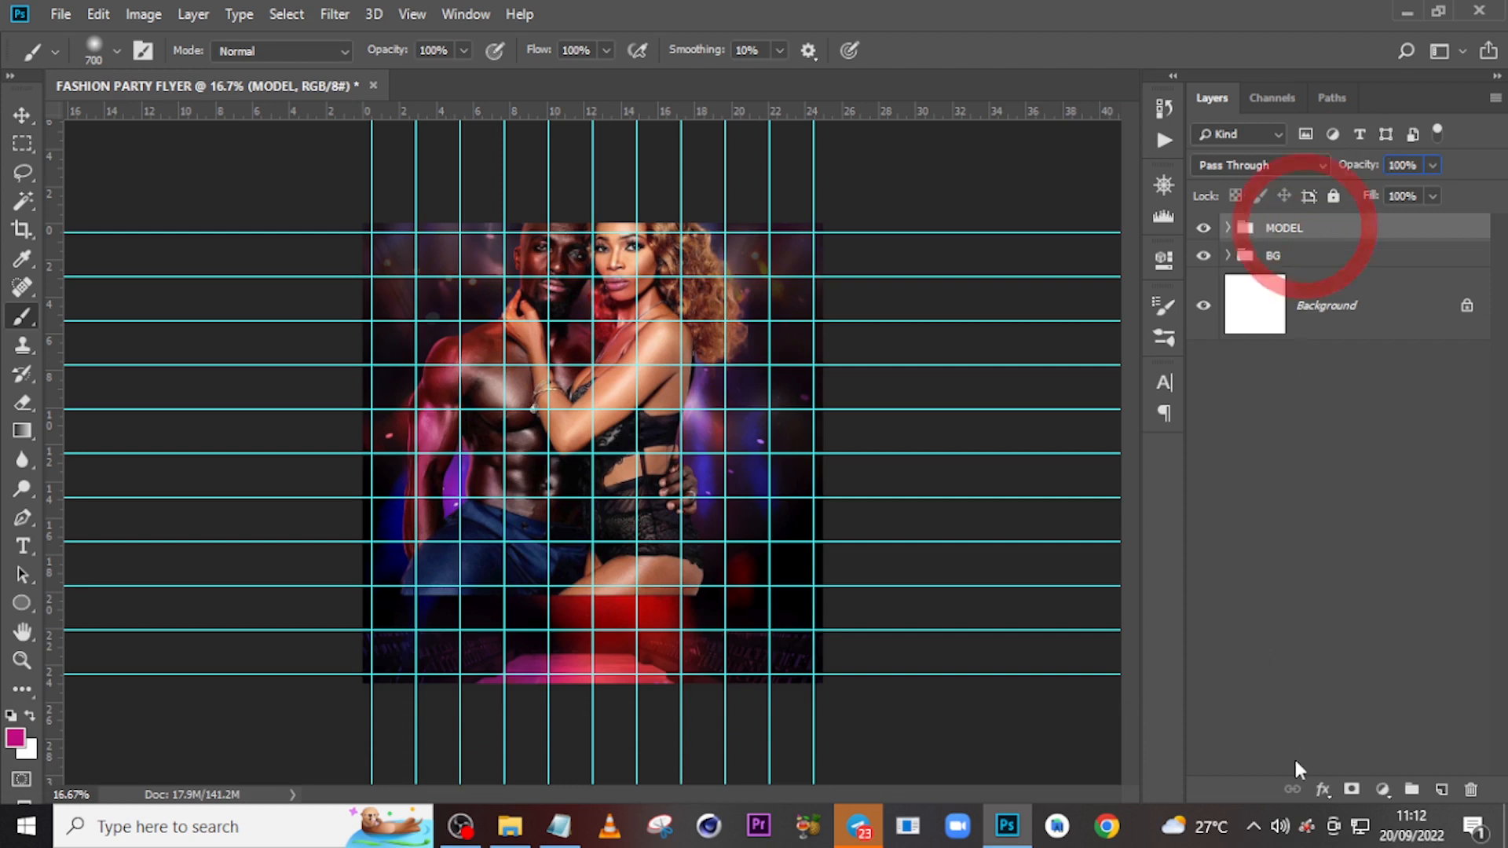
click(1351, 788)
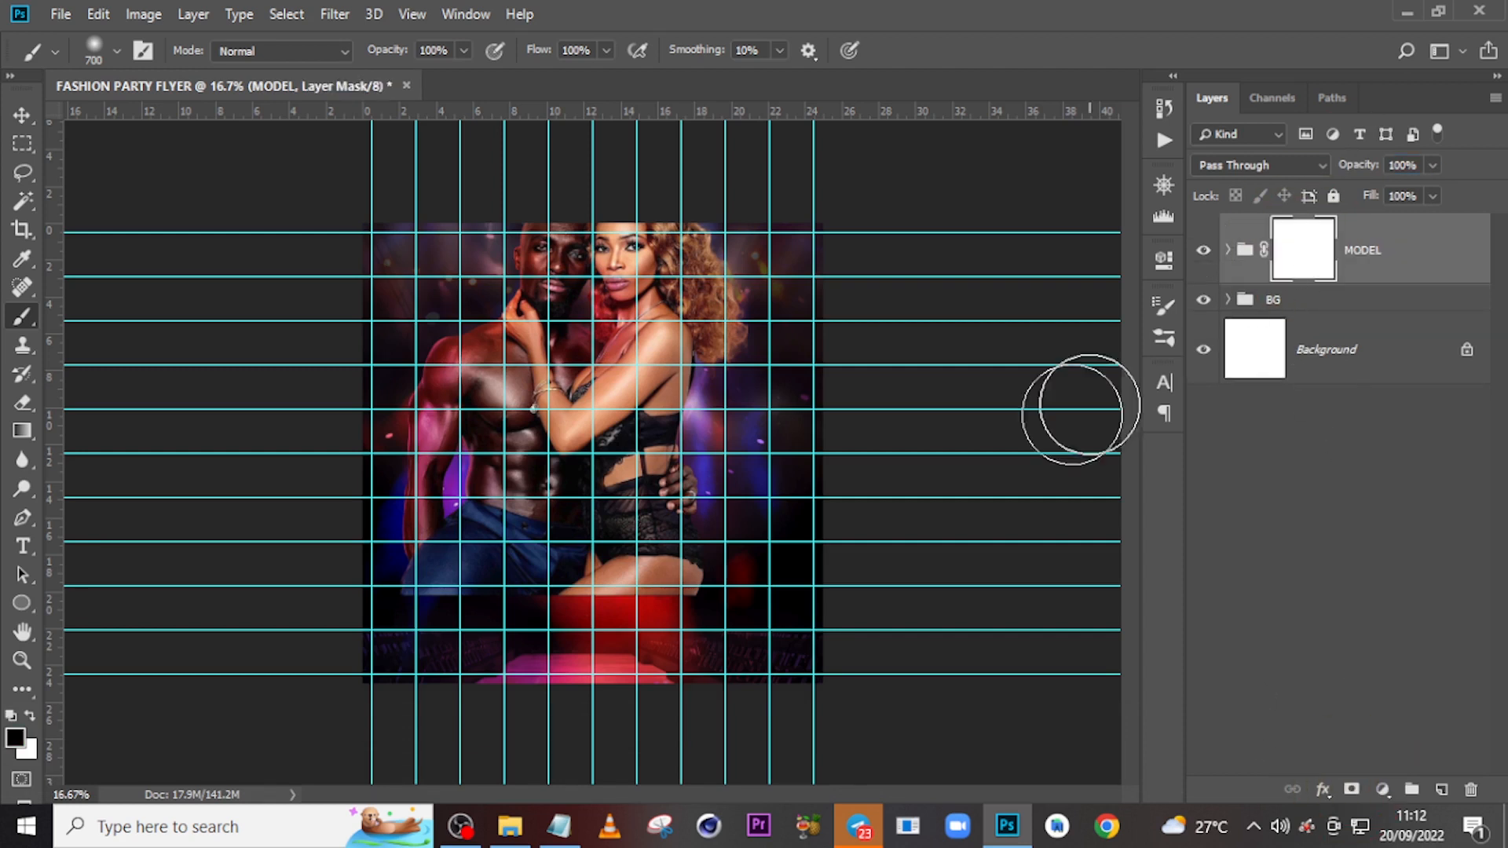
key(b)
key(bracketleft)
key(bracketleft)
key(bracketleft)
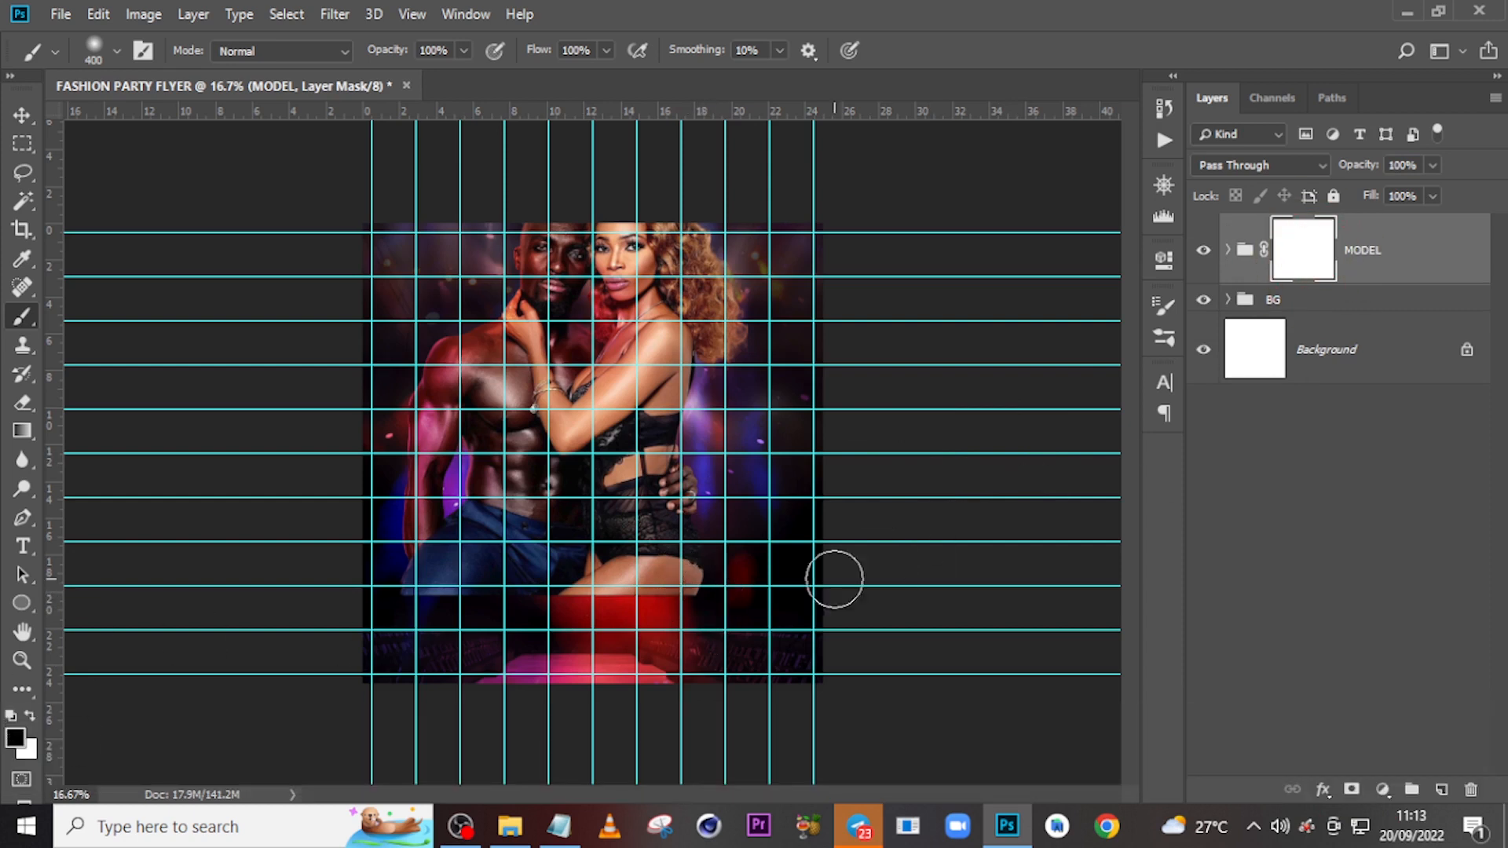
drag(640, 606, 381, 601)
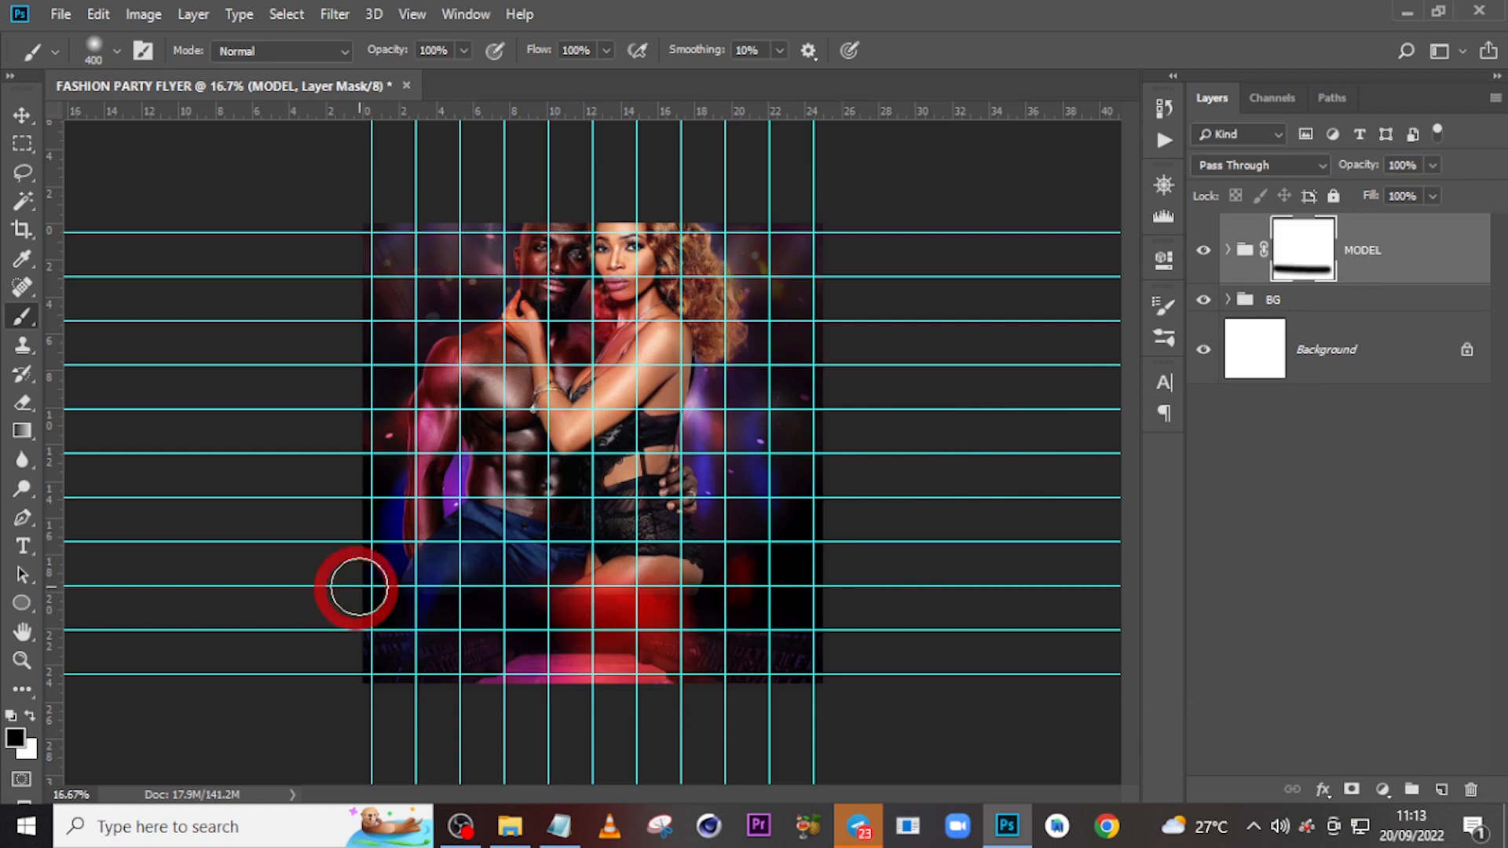
key(bracketright)
key(bracketright)
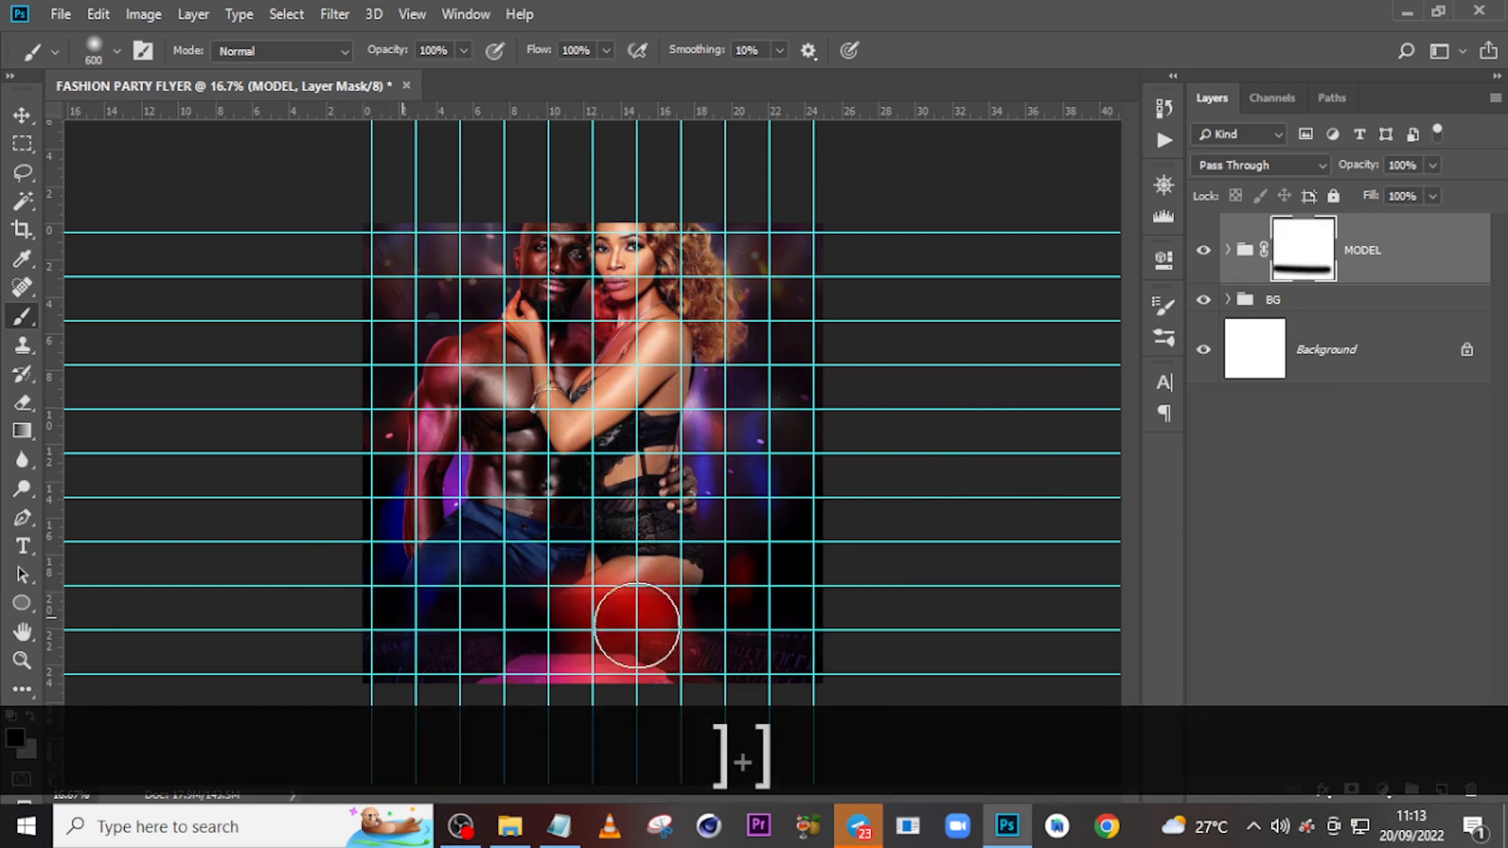
mouse_move(896, 650)
mouse_down()
mouse_move(732, 628)
mouse_move(333, 642)
mouse_up()
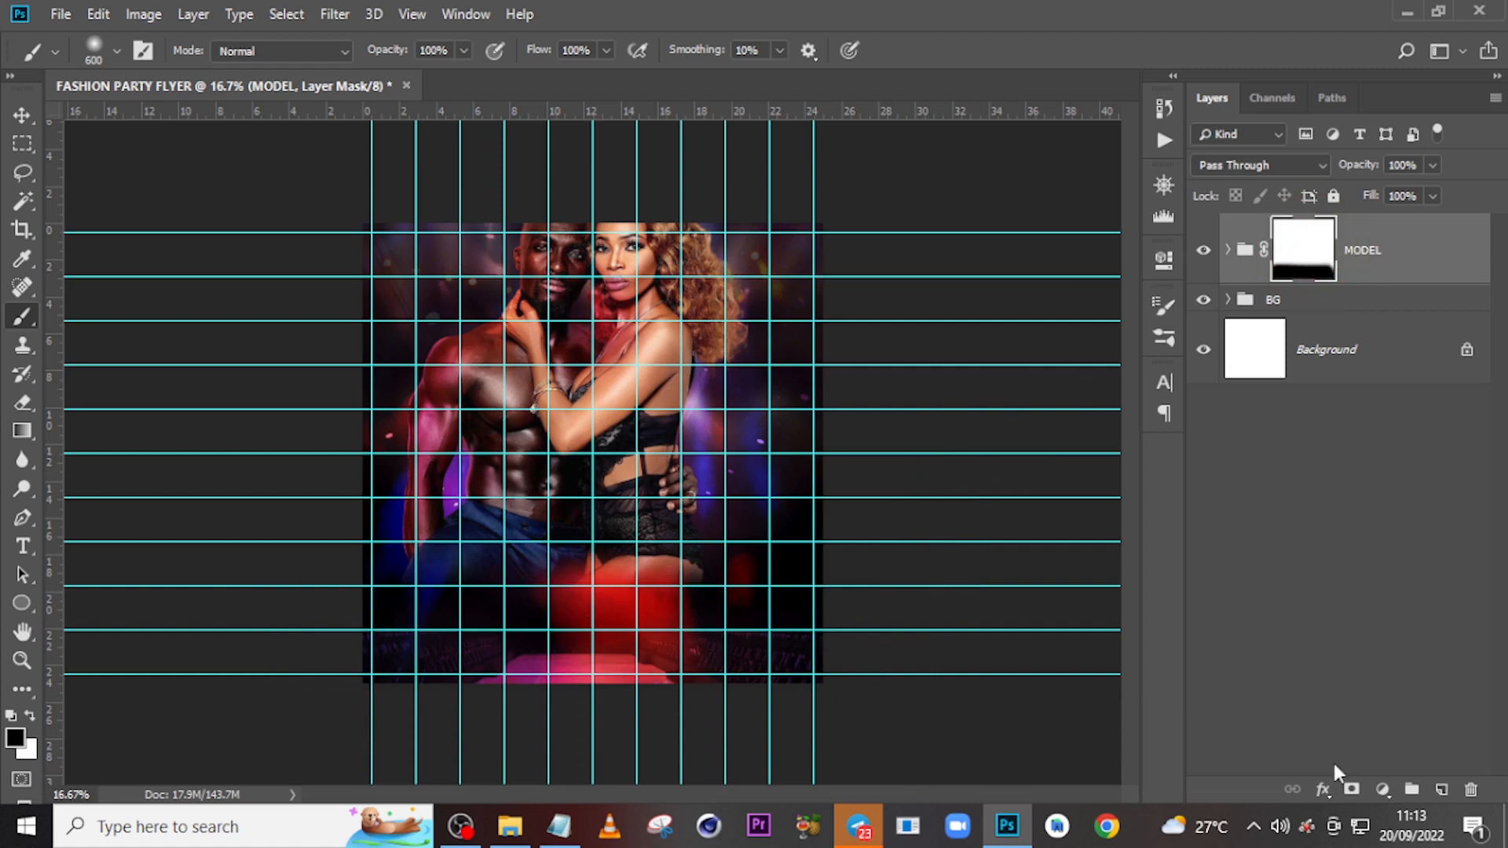
Add a Vibrance adjustment clipped to the MODEL group with vibrance 94 and saturation -2.
click(1383, 790)
click(1373, 559)
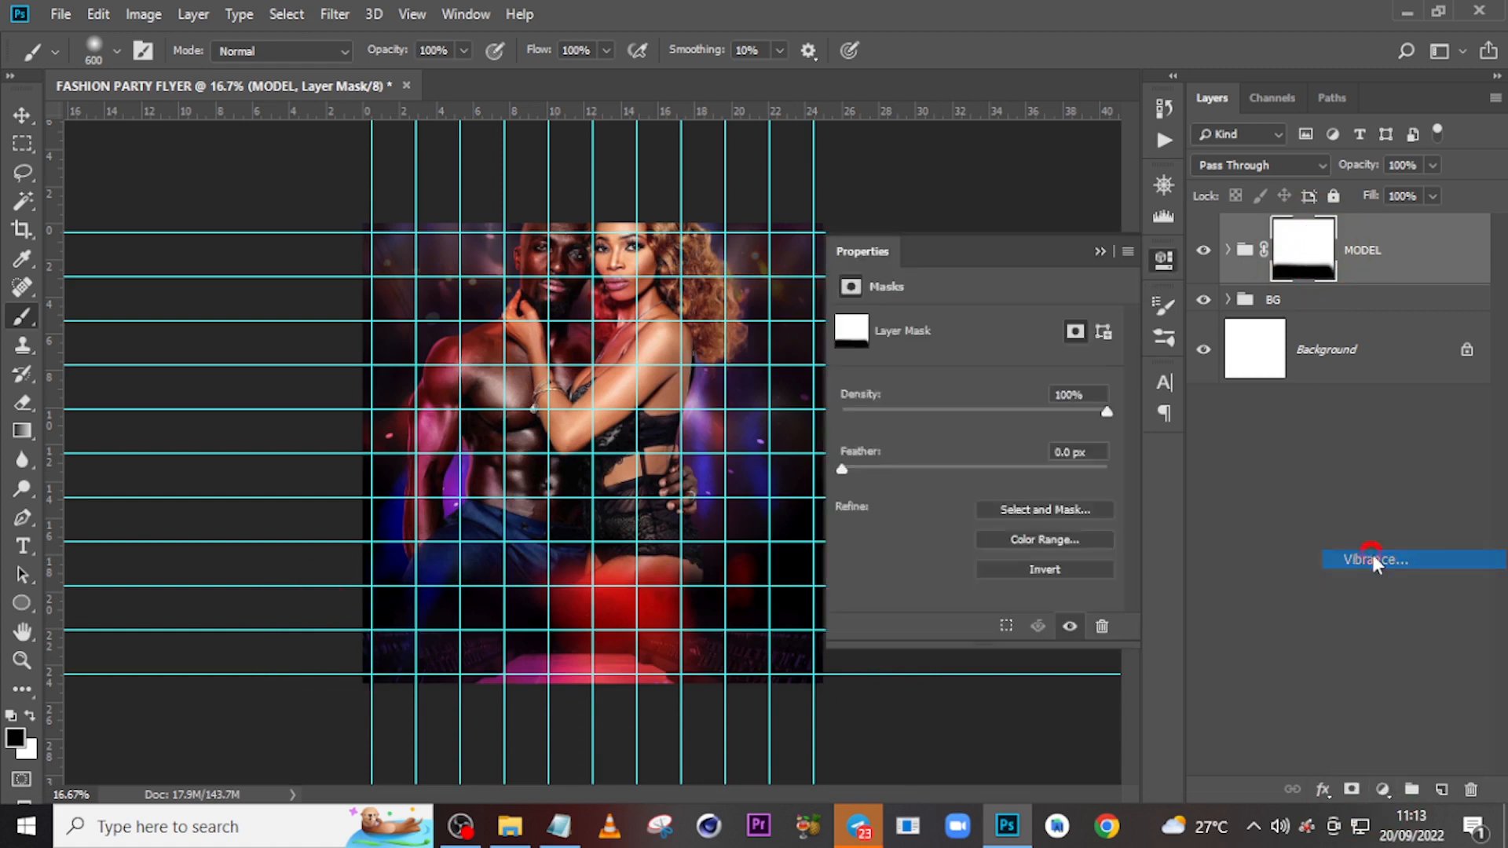
click(974, 627)
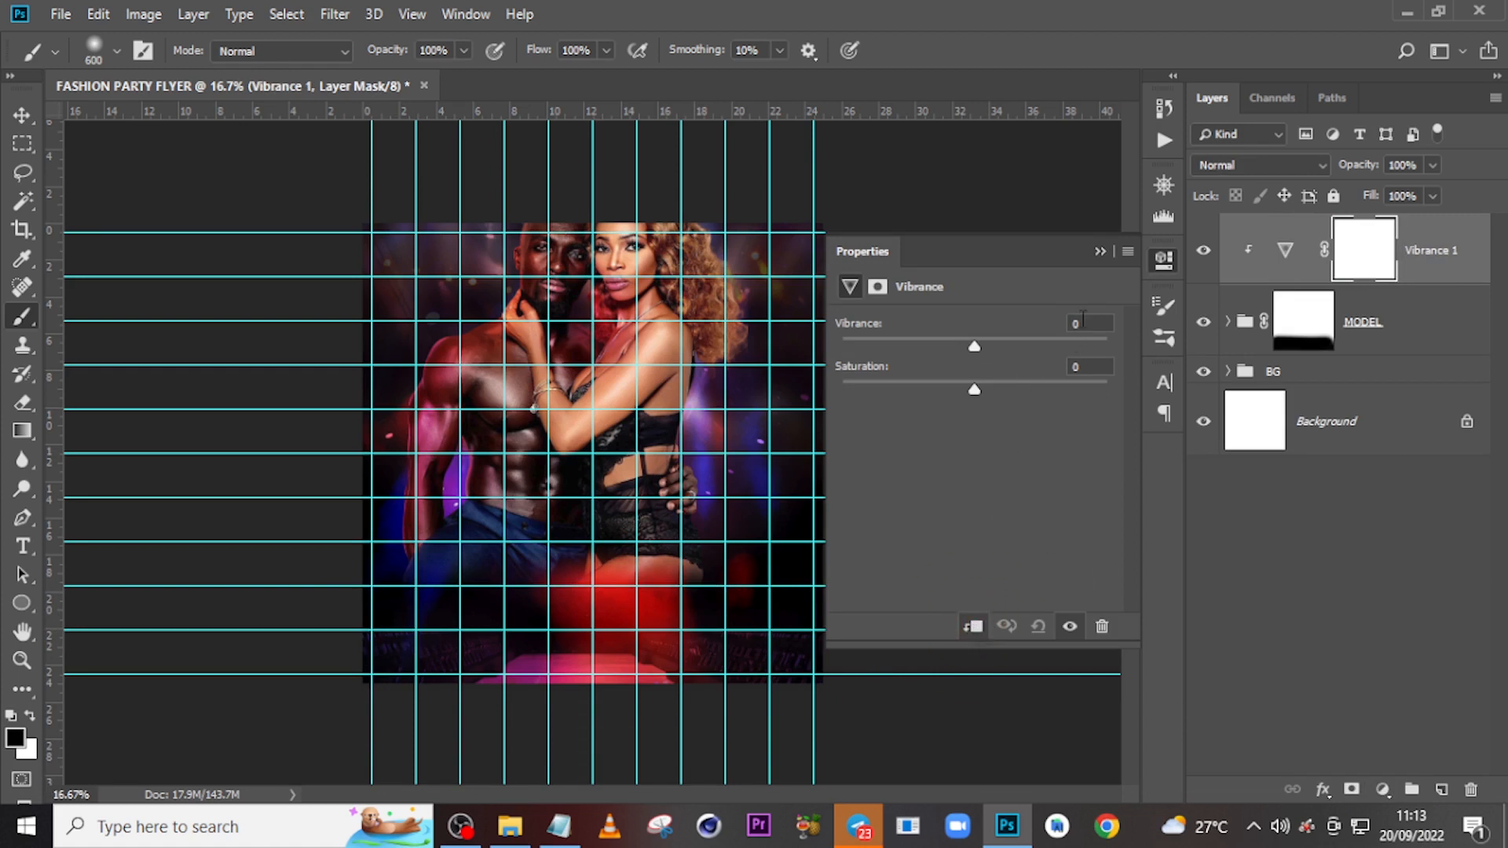
text(94)
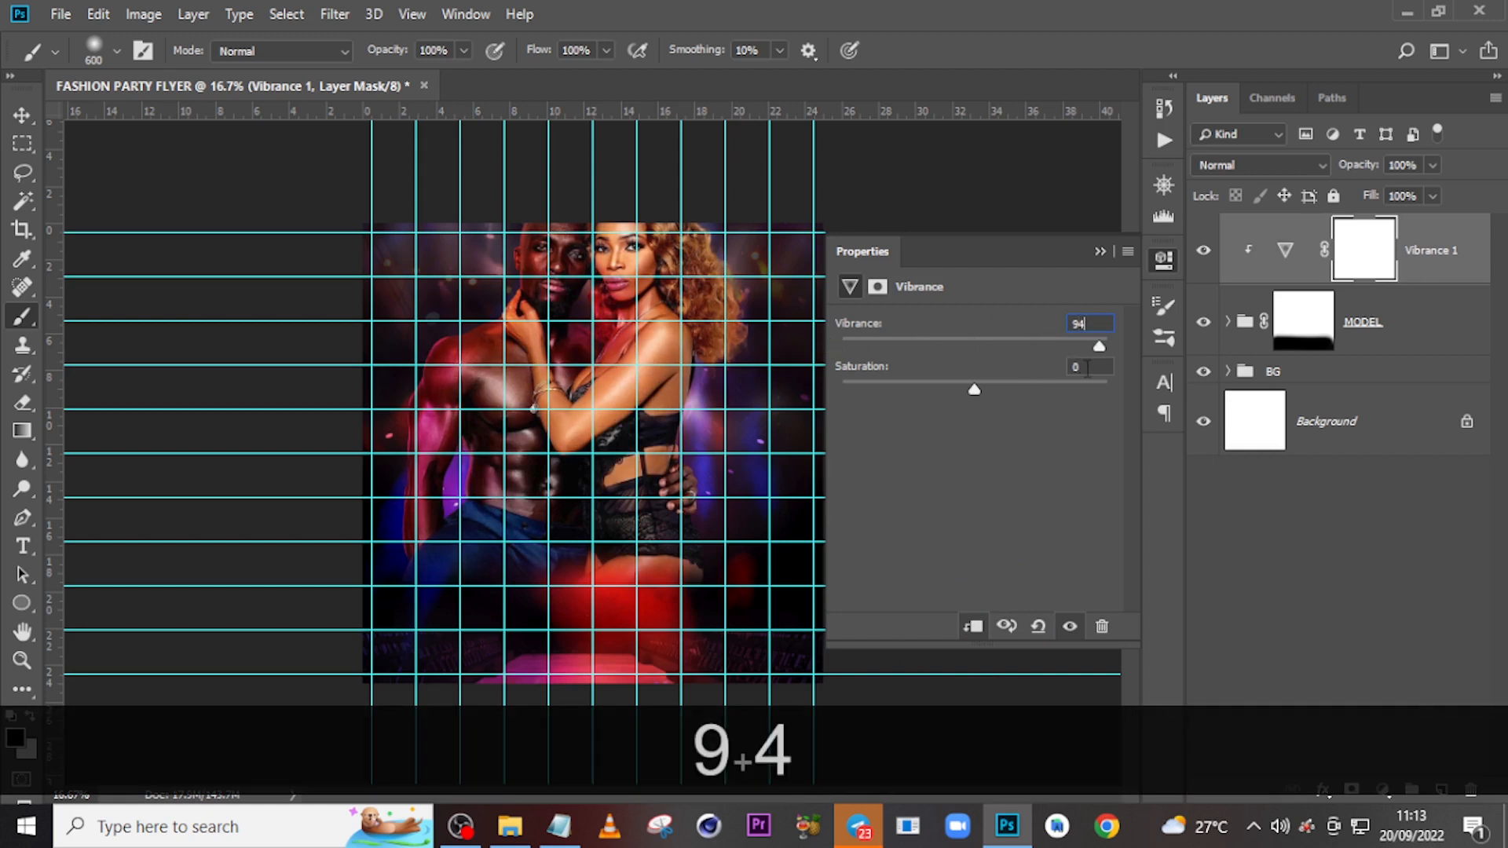
drag(1087, 369, 1066, 369)
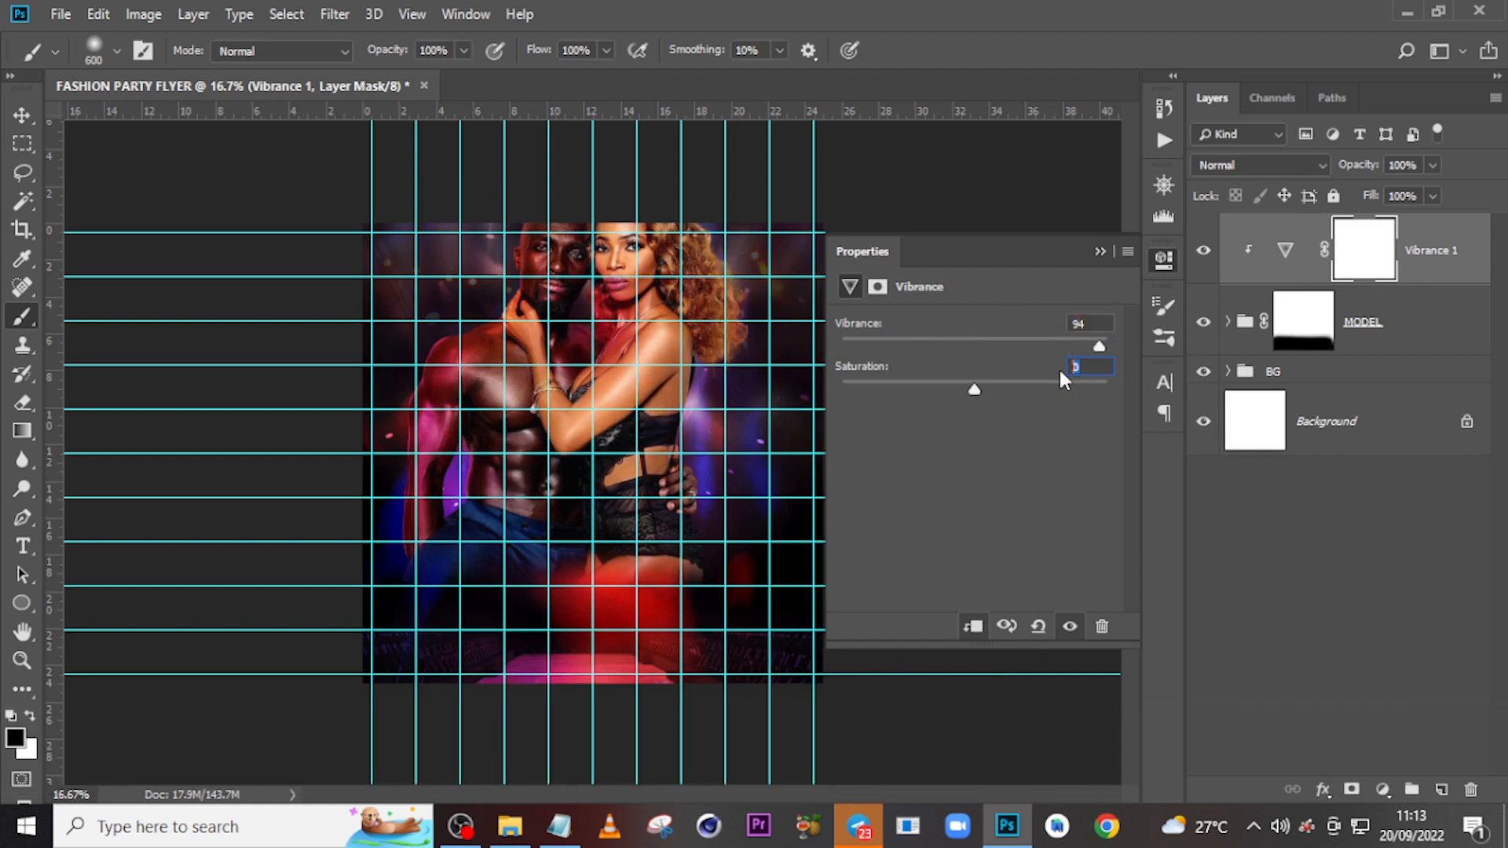
text(-2)
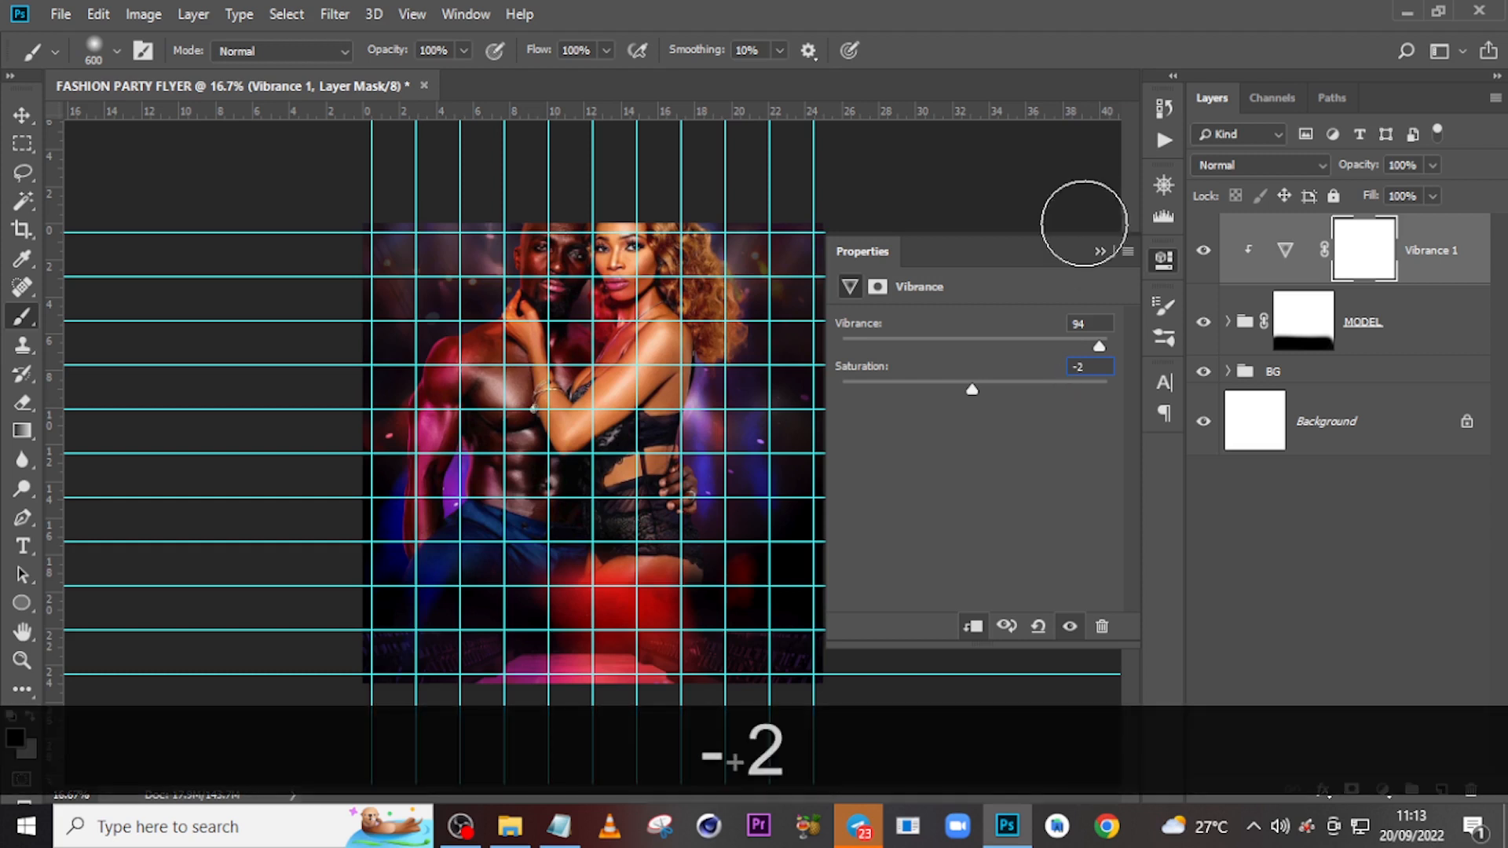
click(1099, 251)
click(1202, 250)
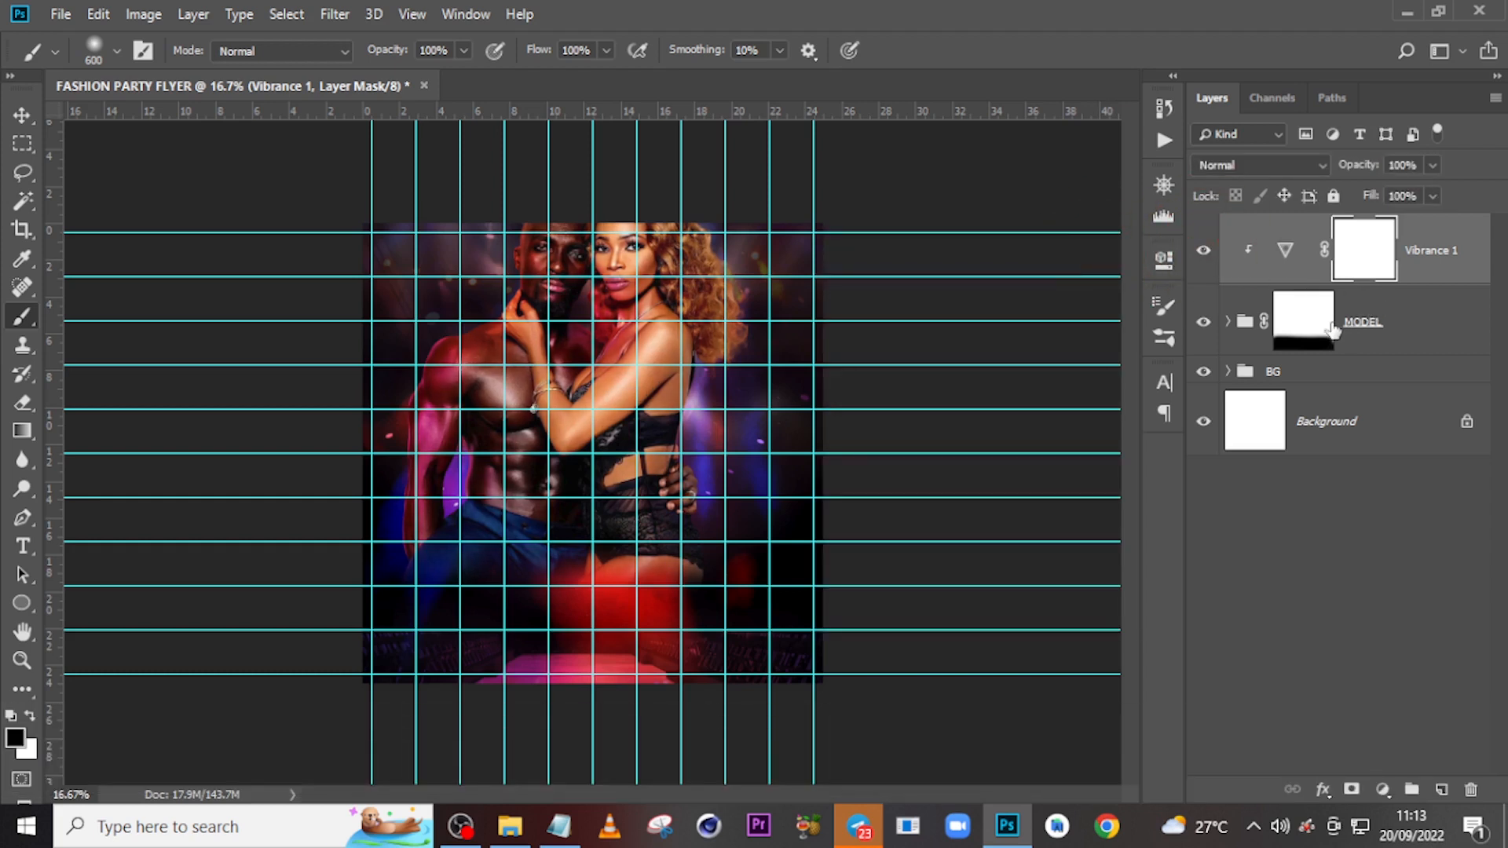
Add a Gradient Map adjustment above everything running from black to white #ffffff, and set its blend mode to Overlay.
click(1380, 788)
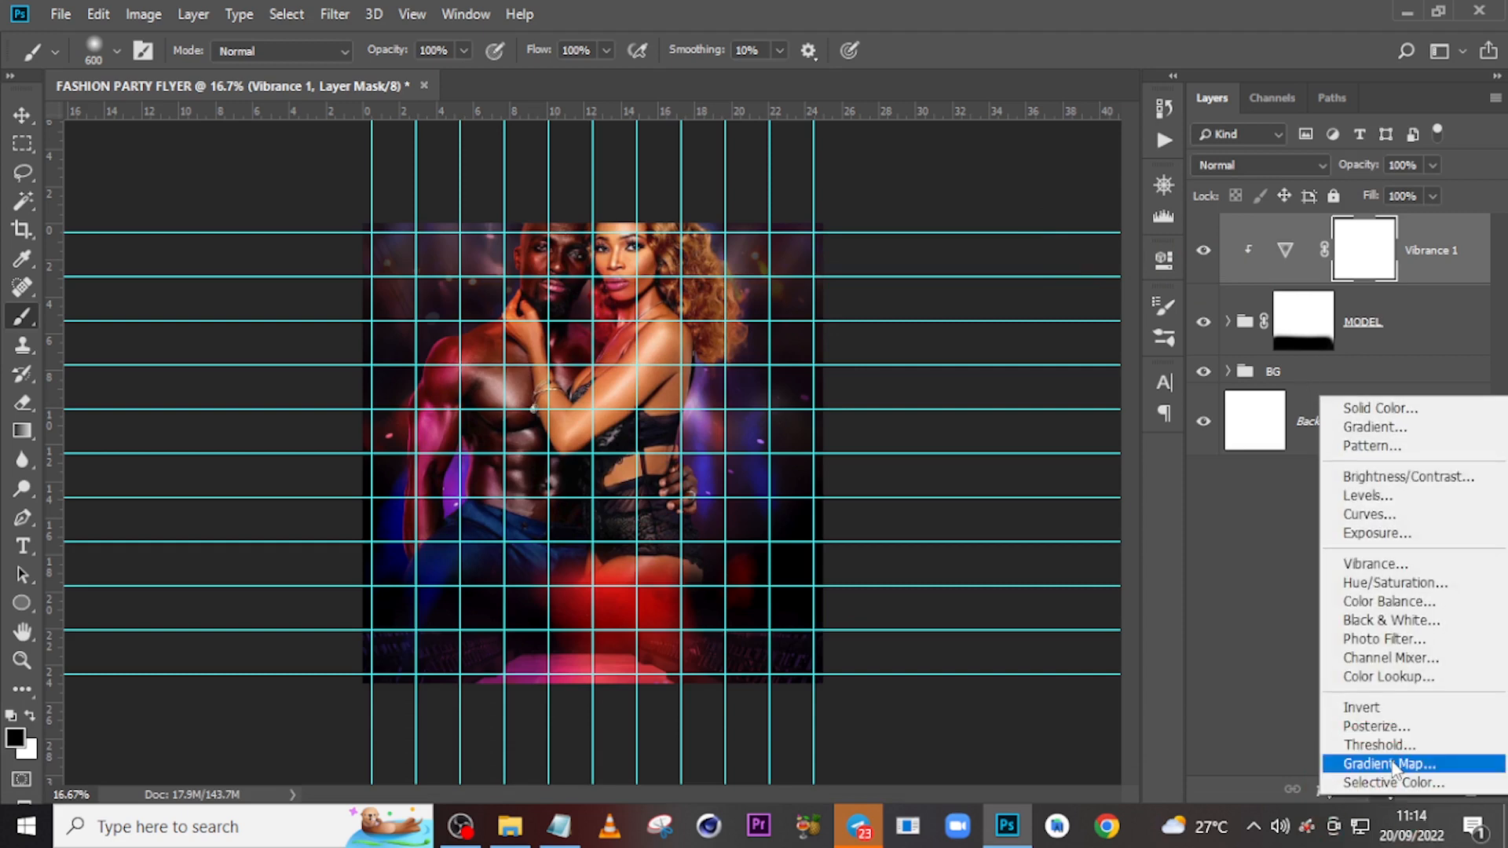
click(1374, 764)
click(982, 334)
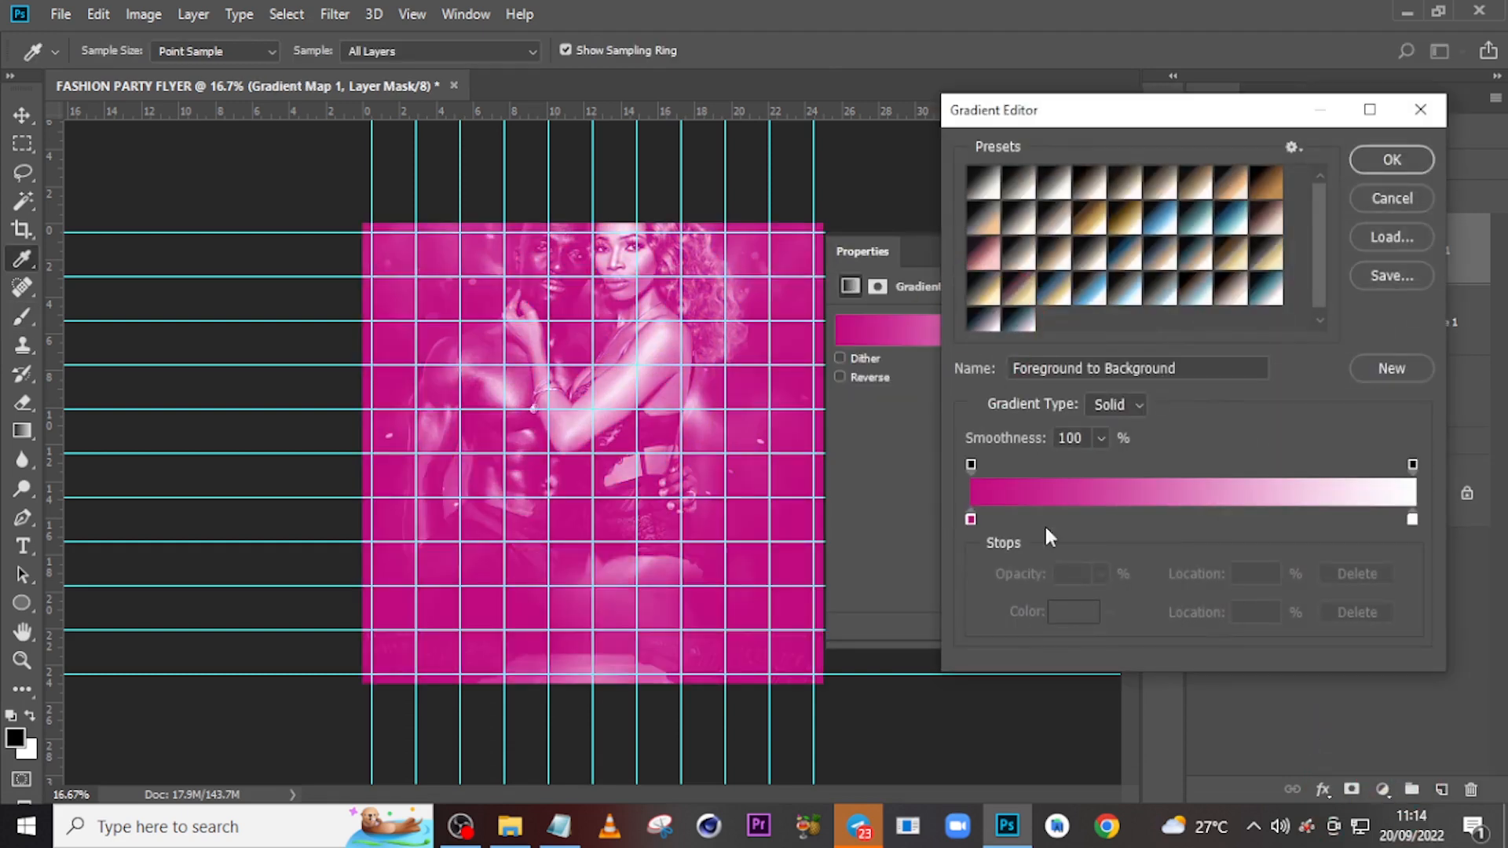
double_click(970, 520)
drag(980, 501, 882, 527)
click(1420, 214)
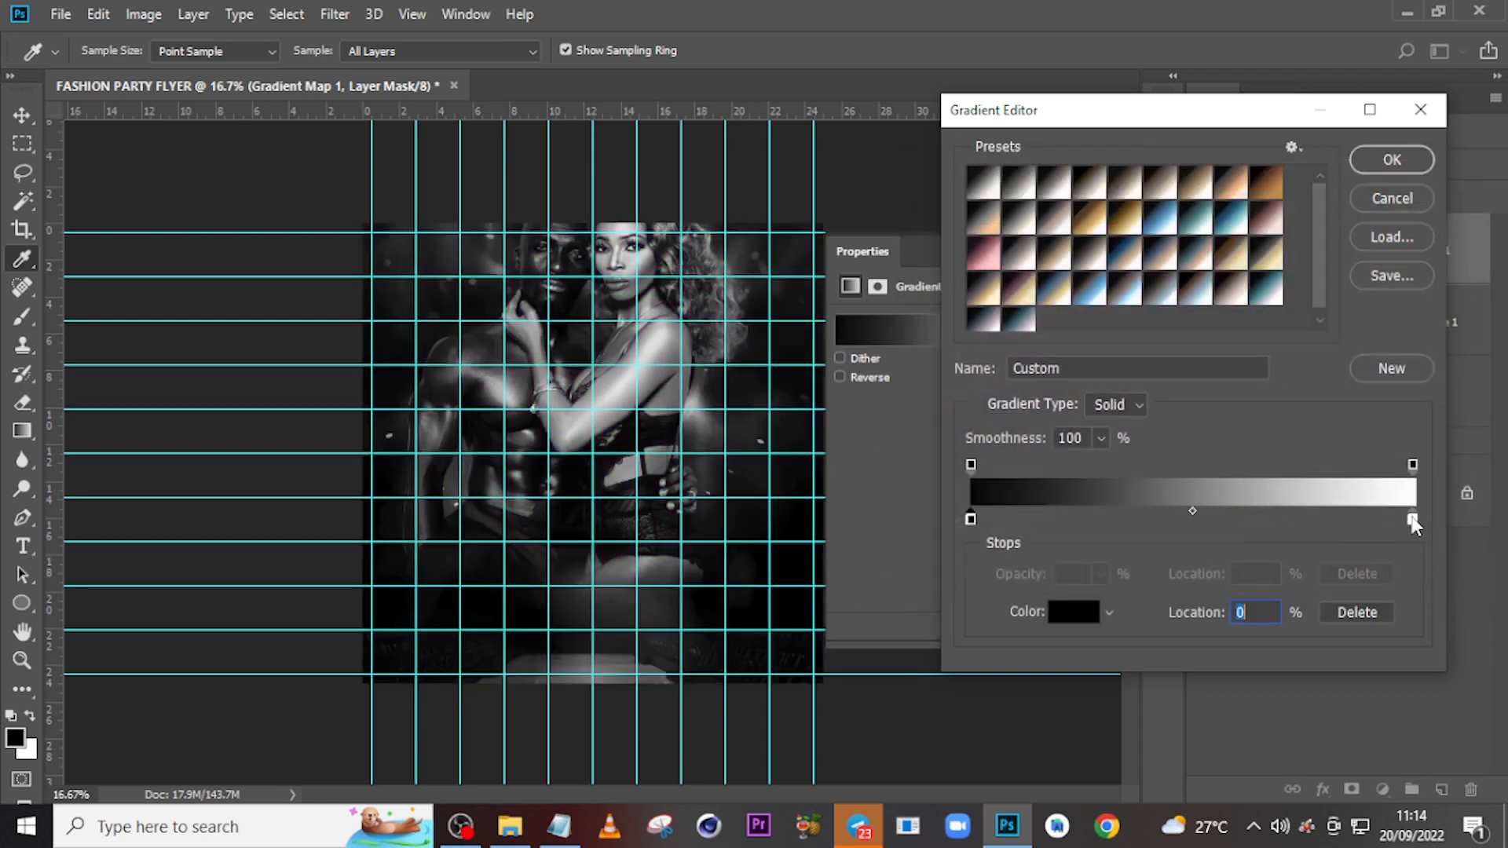
double_click(1412, 520)
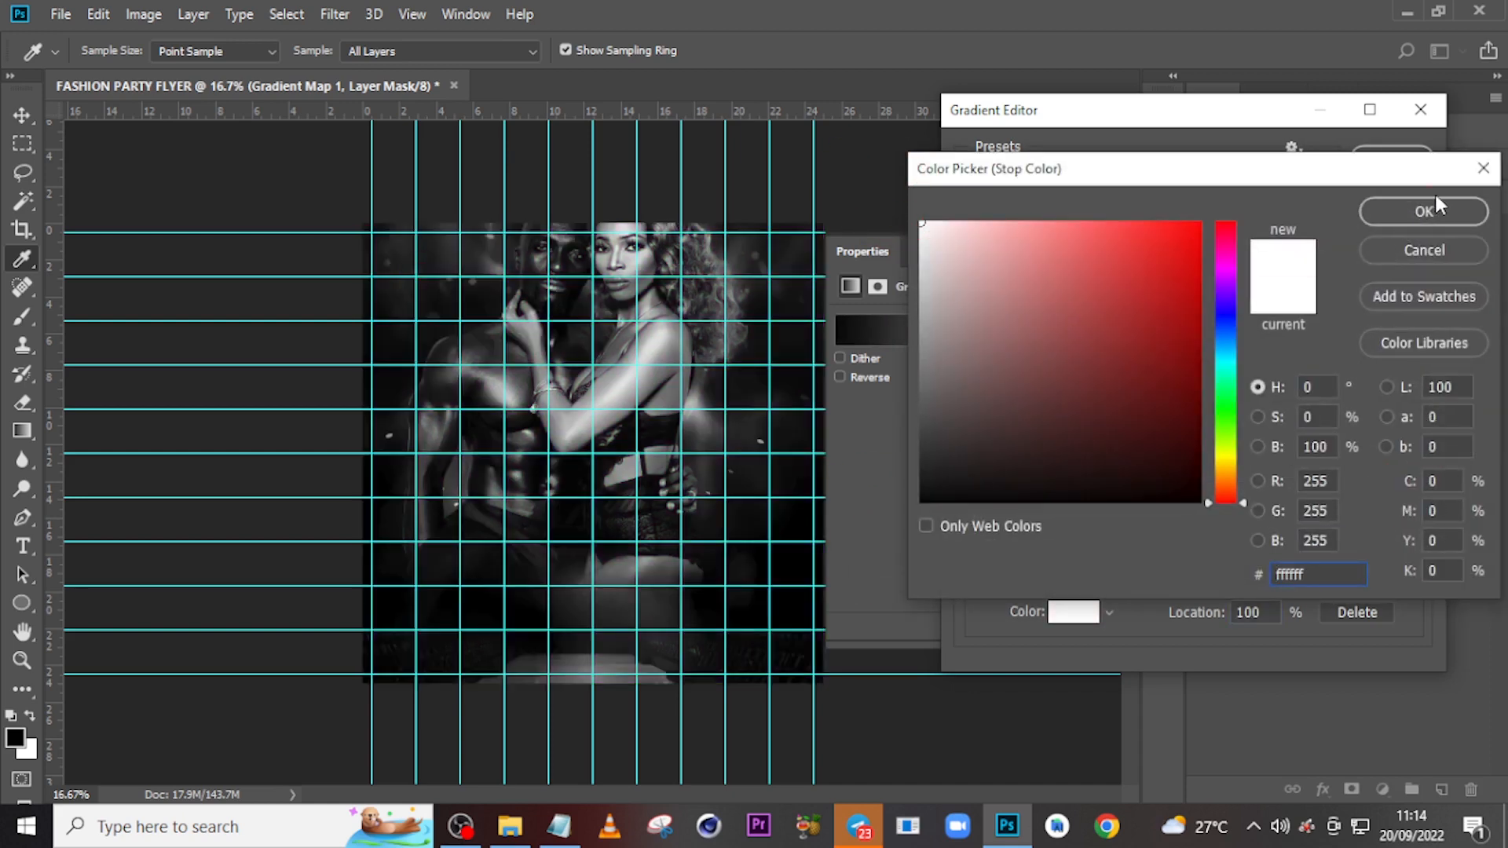
click(1423, 211)
click(1393, 154)
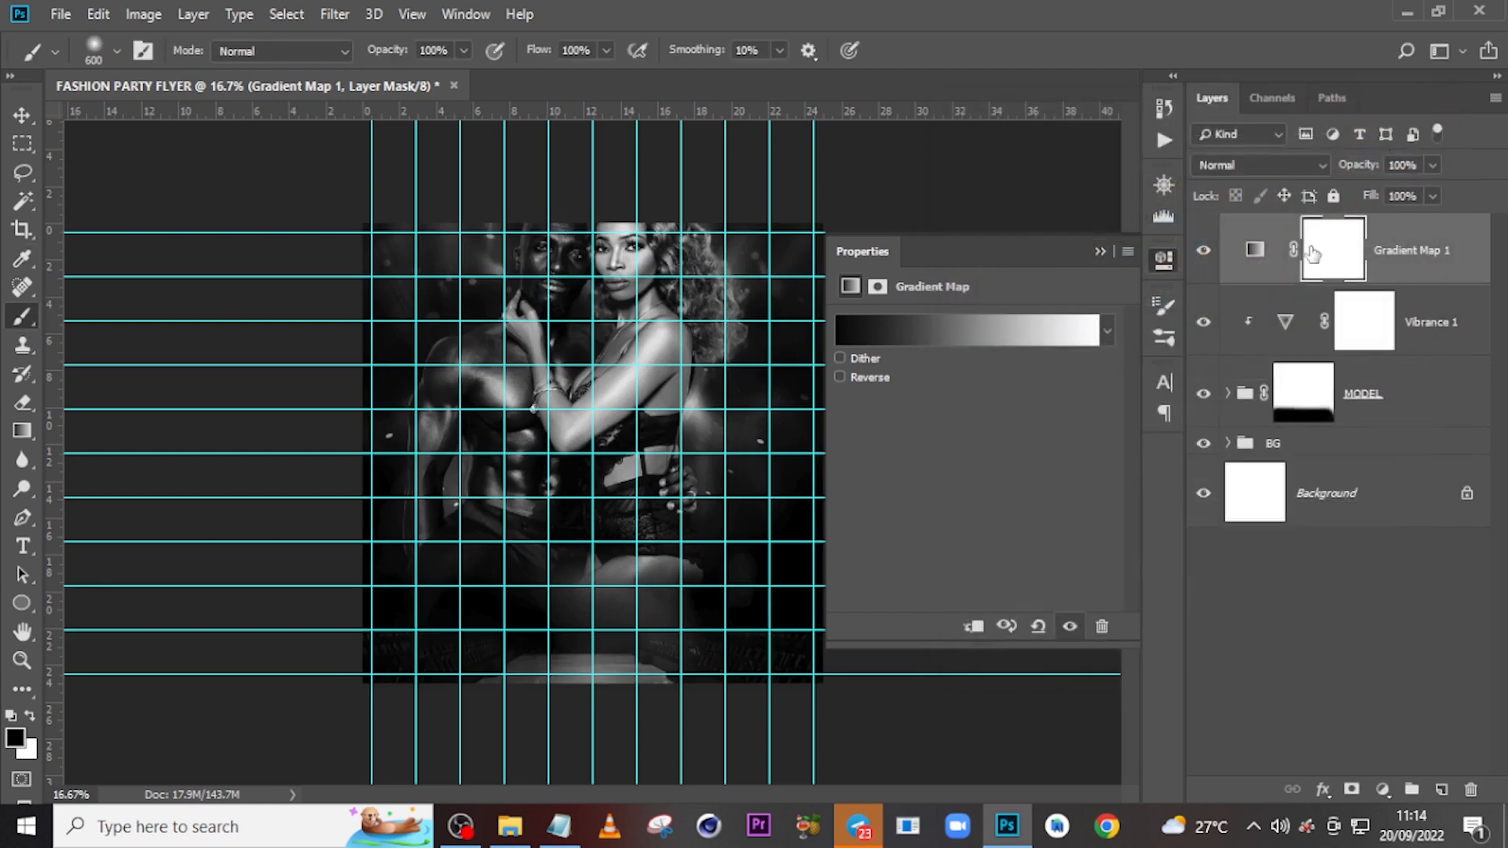
click(1254, 165)
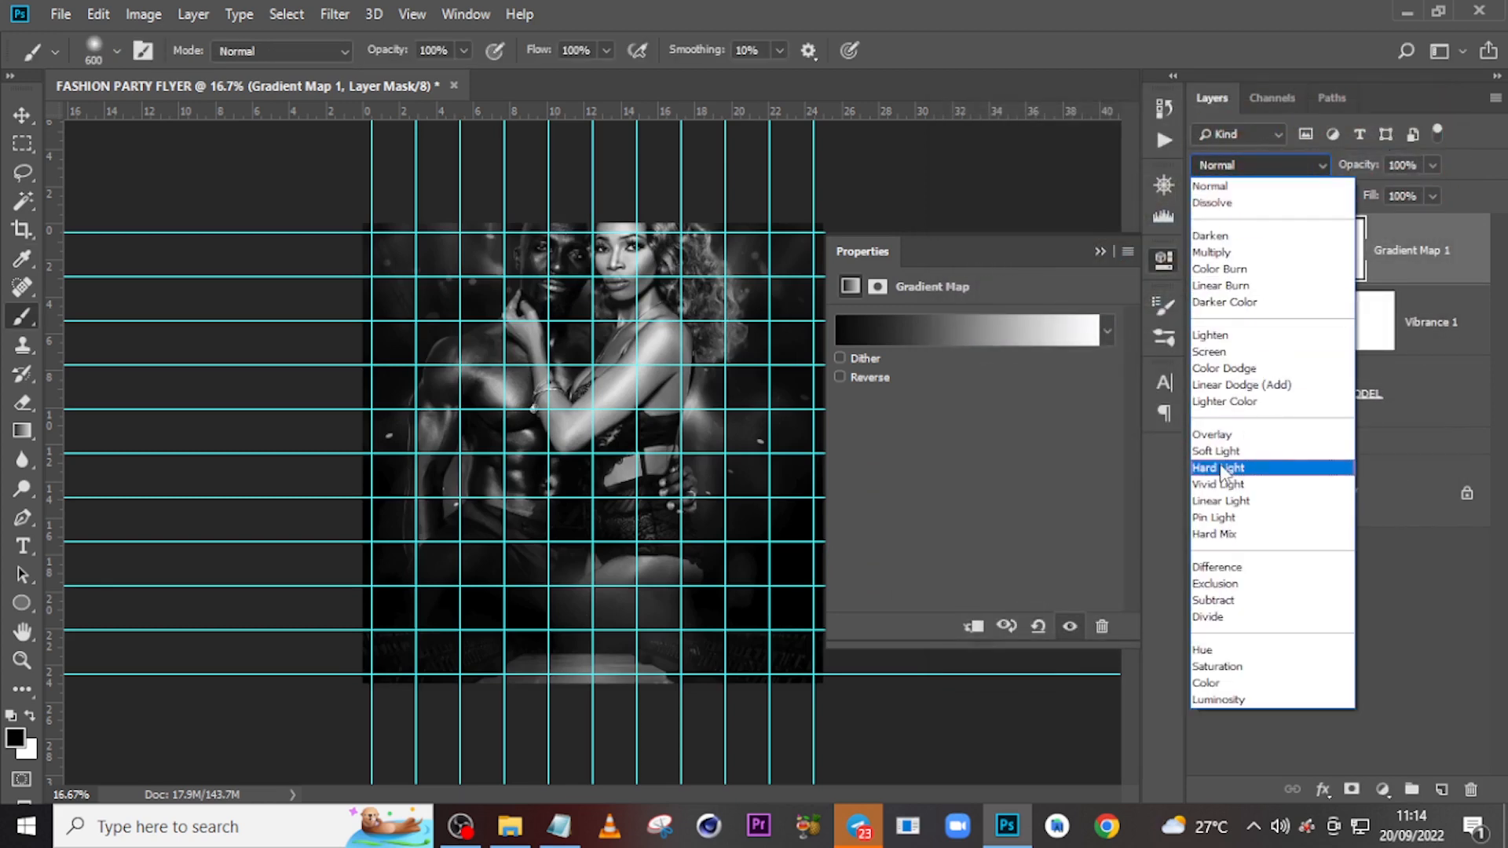
click(1224, 435)
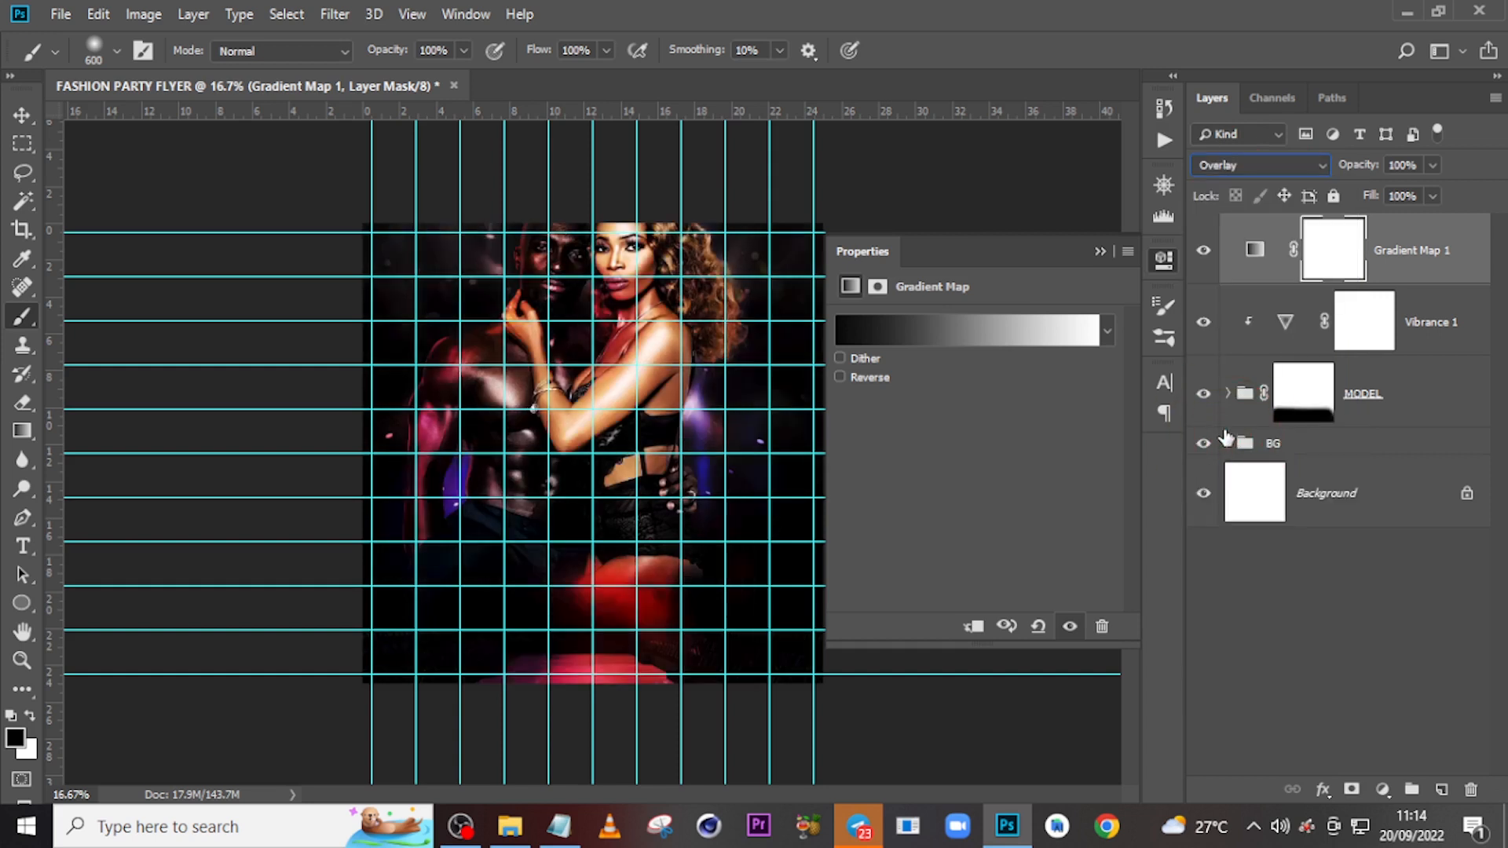
Set the Gradient Map adjustment's opacity to 52% and add a new empty layer above it.
click(1422, 165)
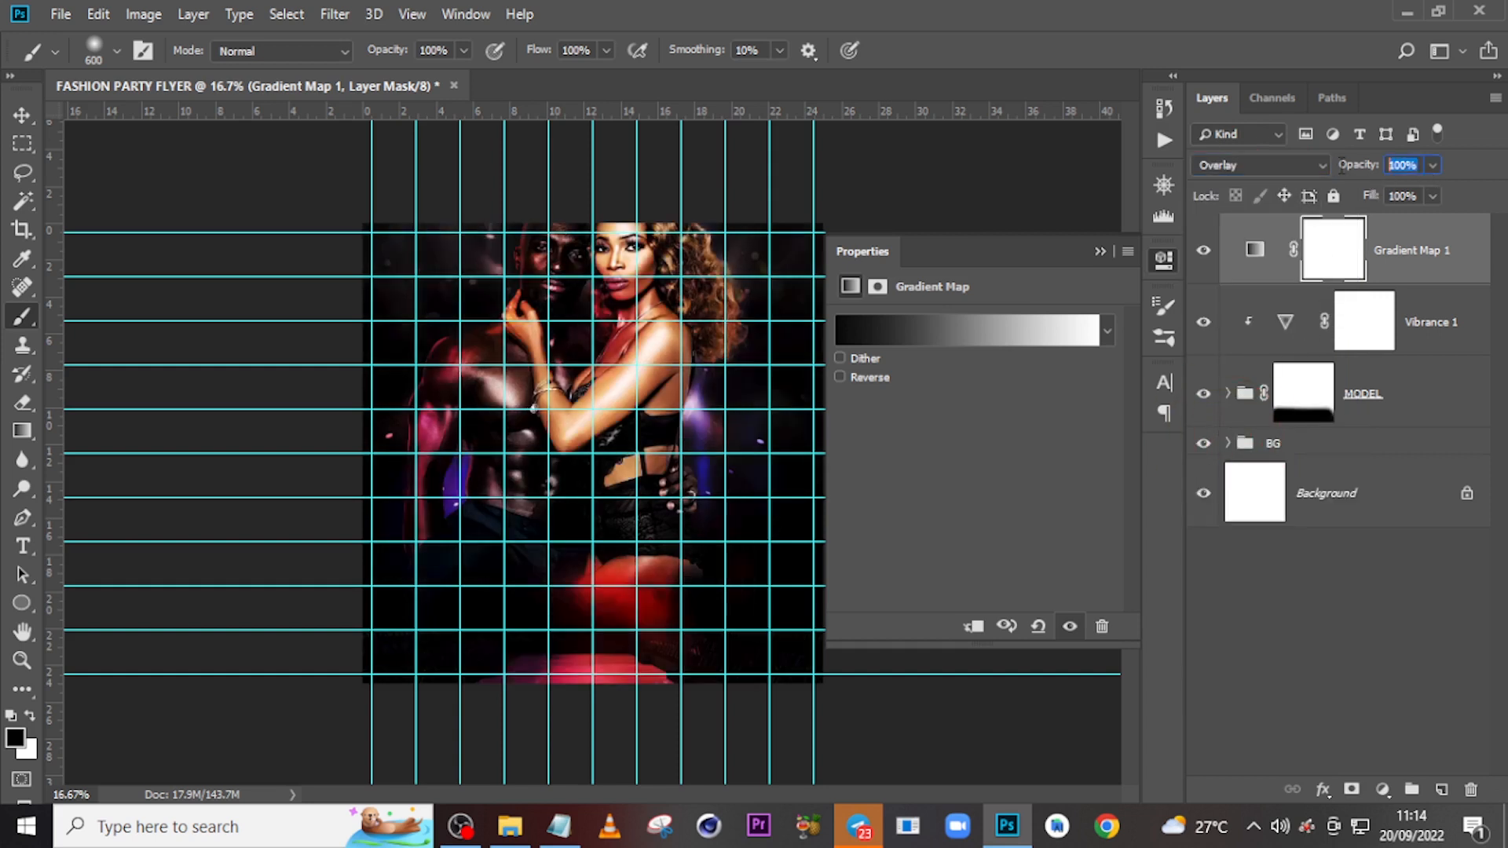
text(52)
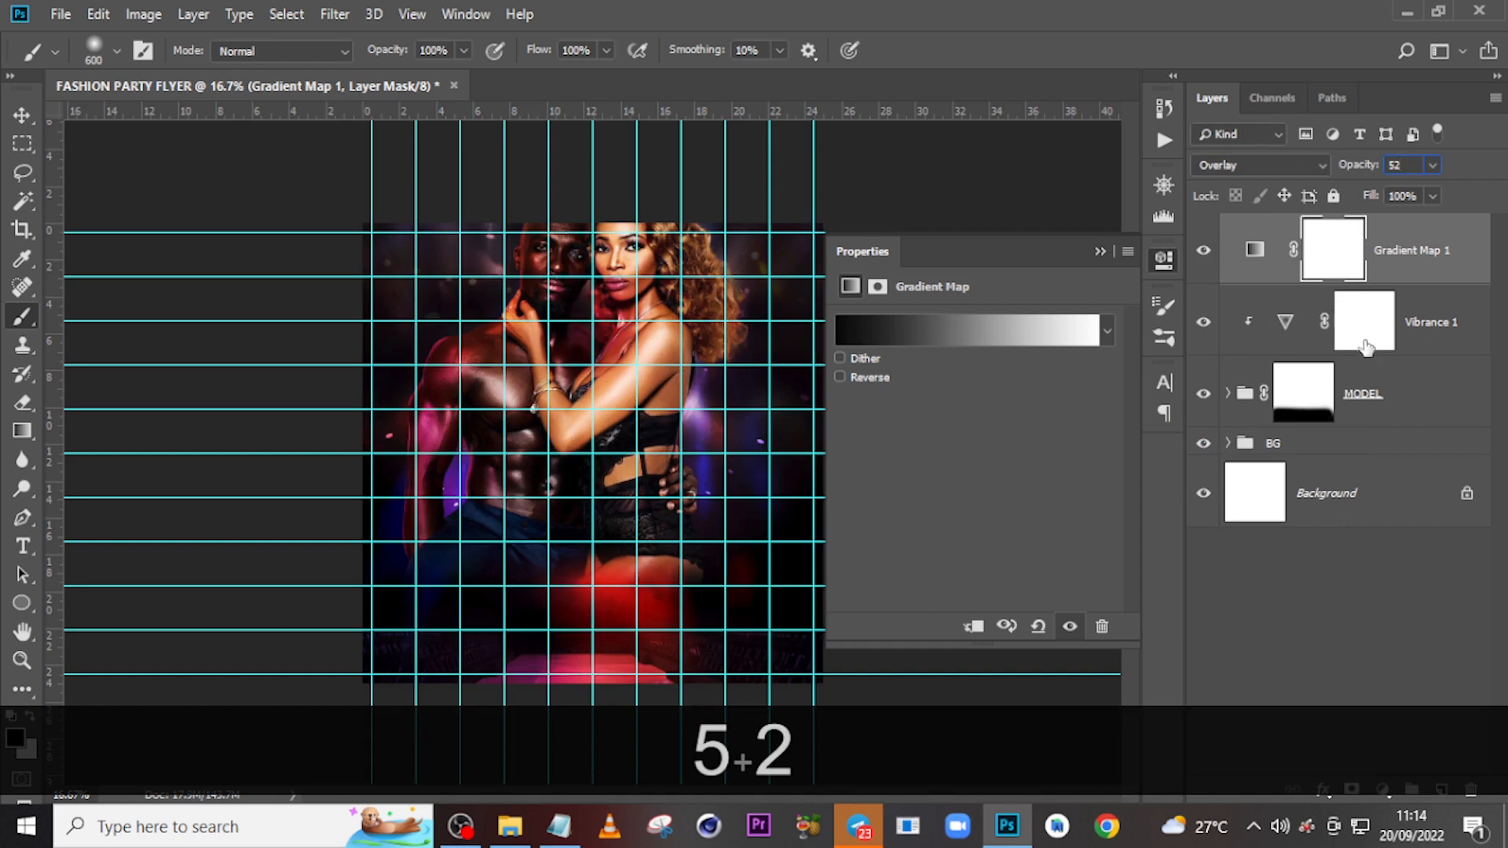
click(1419, 271)
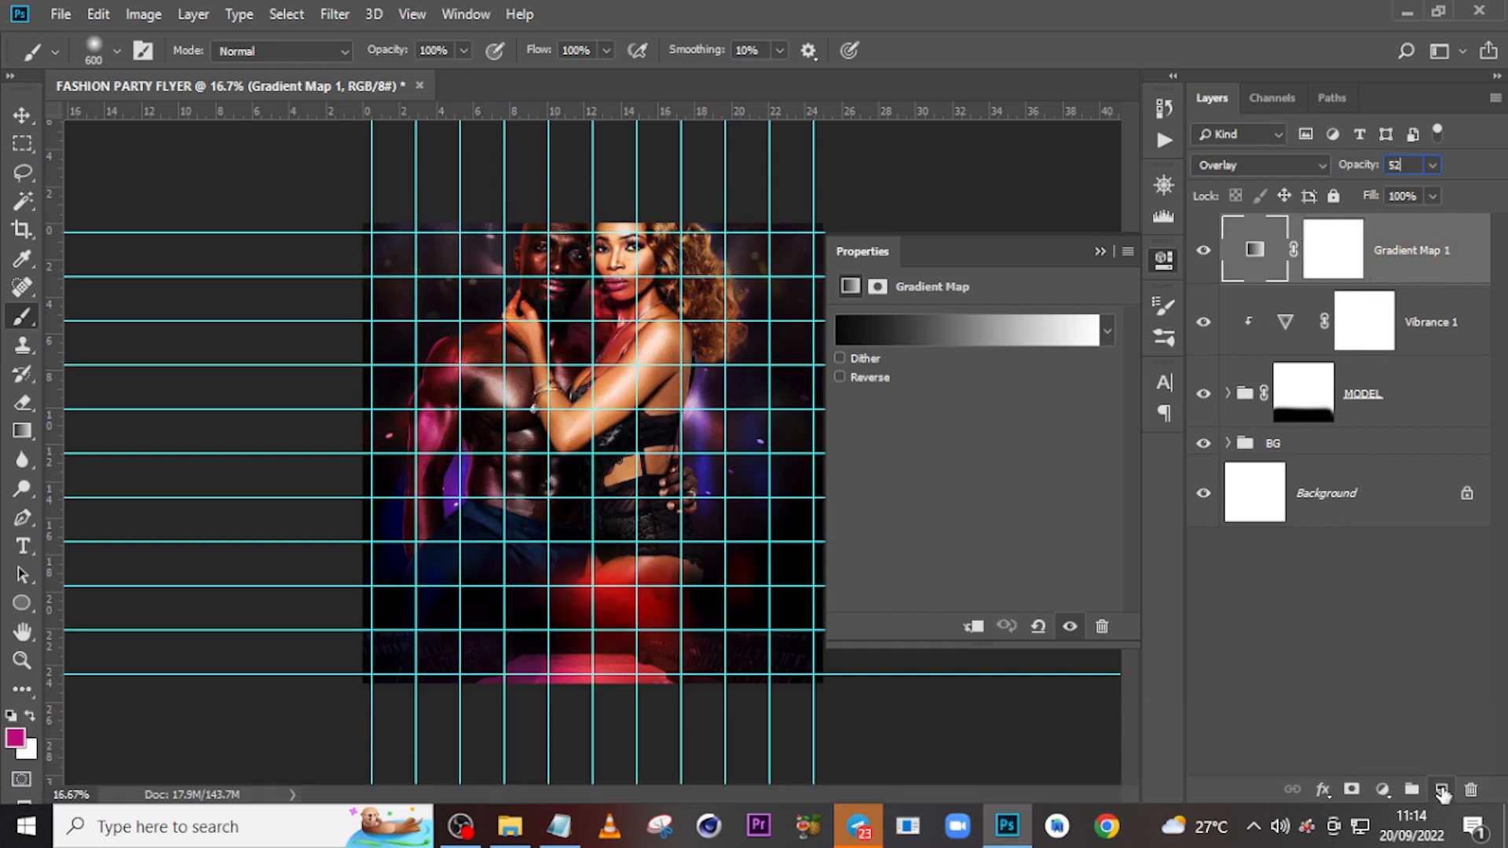
click(1442, 791)
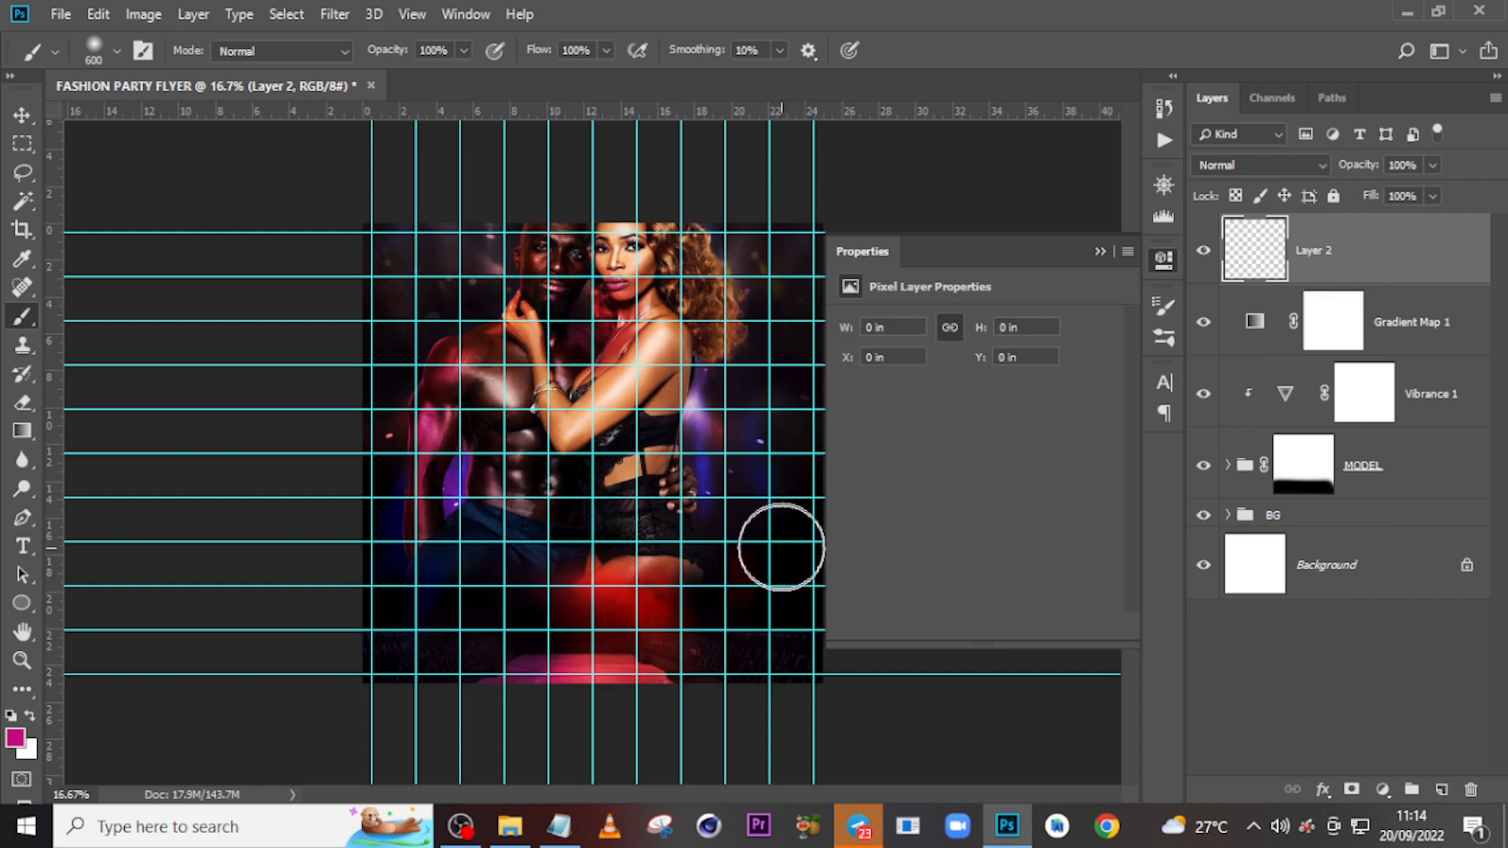
Group the Gradient Map, Vibrance and MODEL layers together and name the group PHOTO.
click(1394, 331)
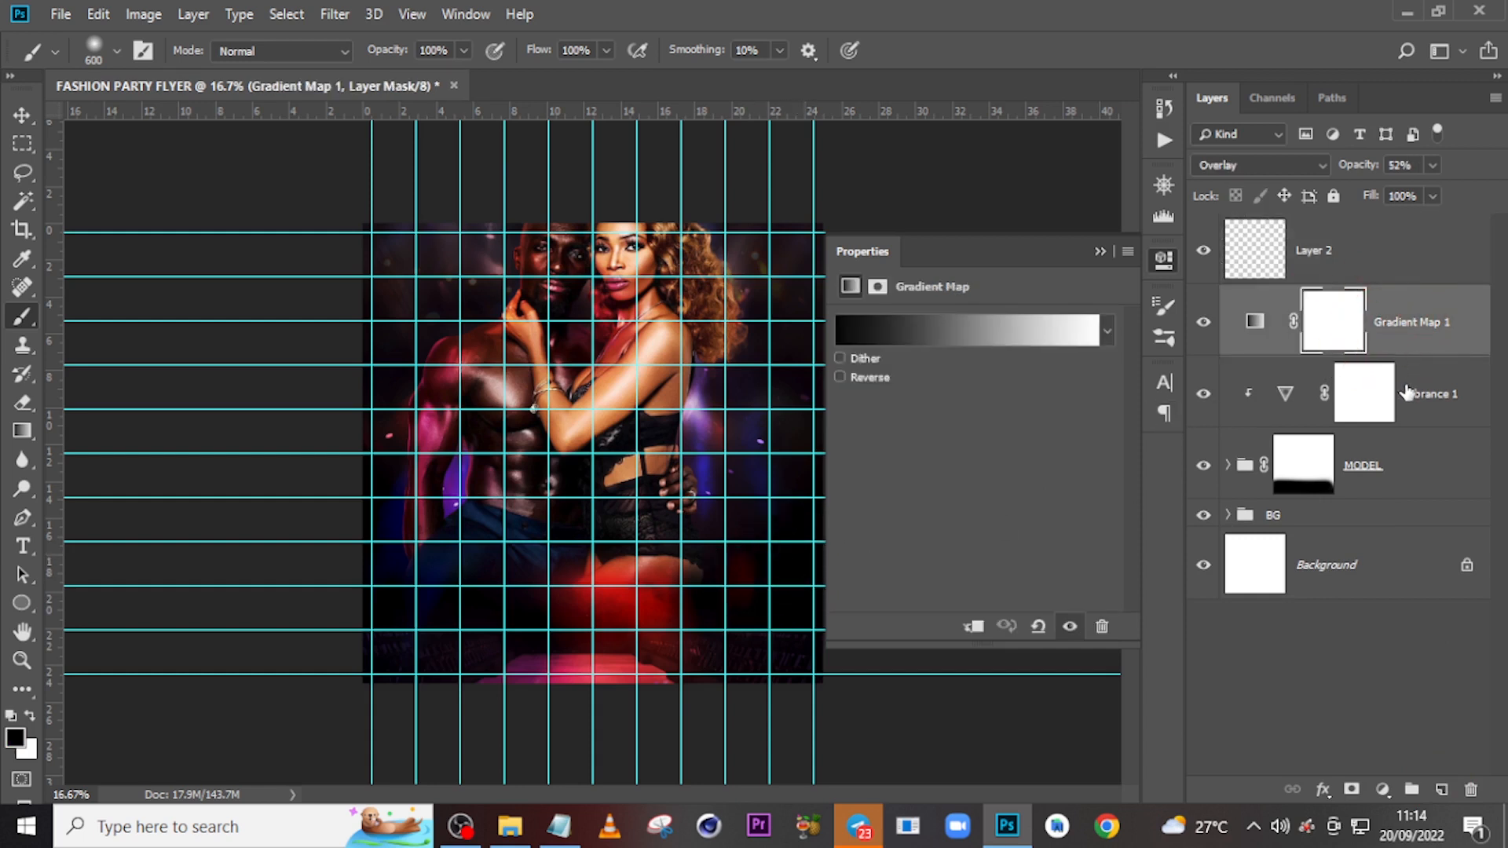
shift+click(1396, 459)
key(ctrl+shift+g)
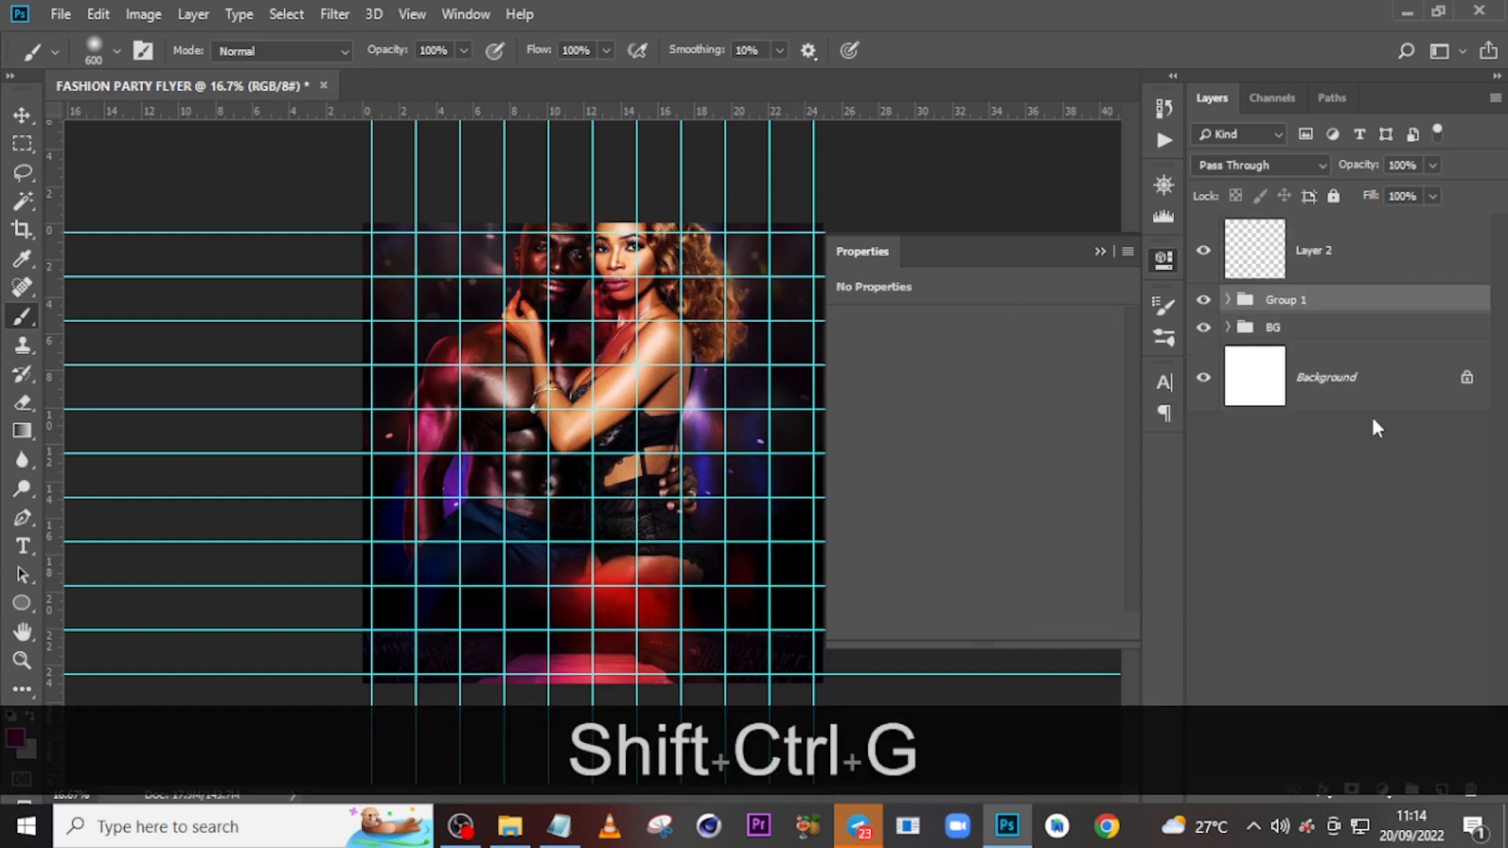
double_click(1292, 301)
key(Caps_Lock)
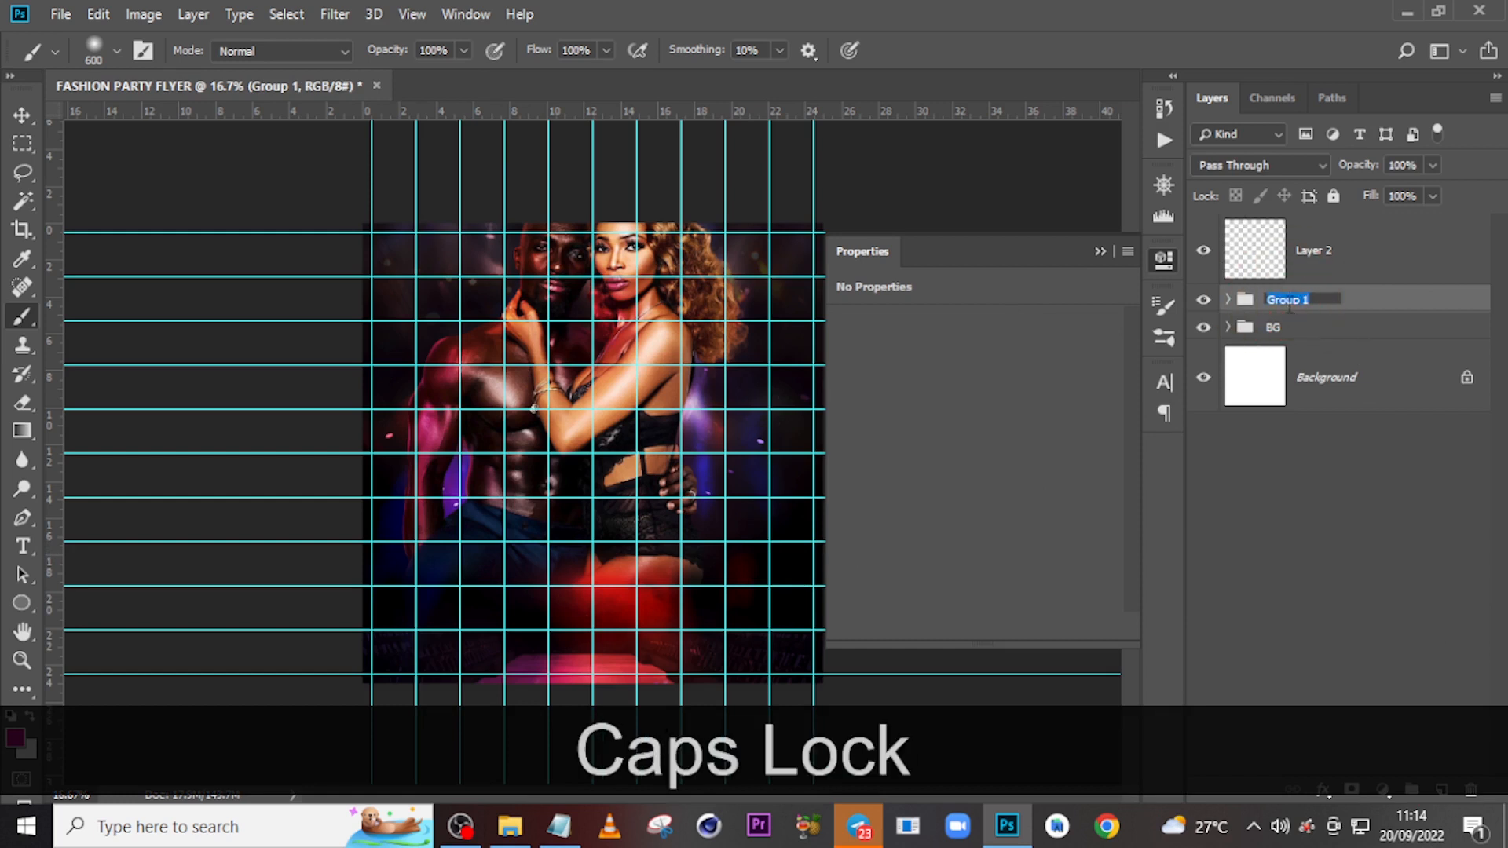
text(P)
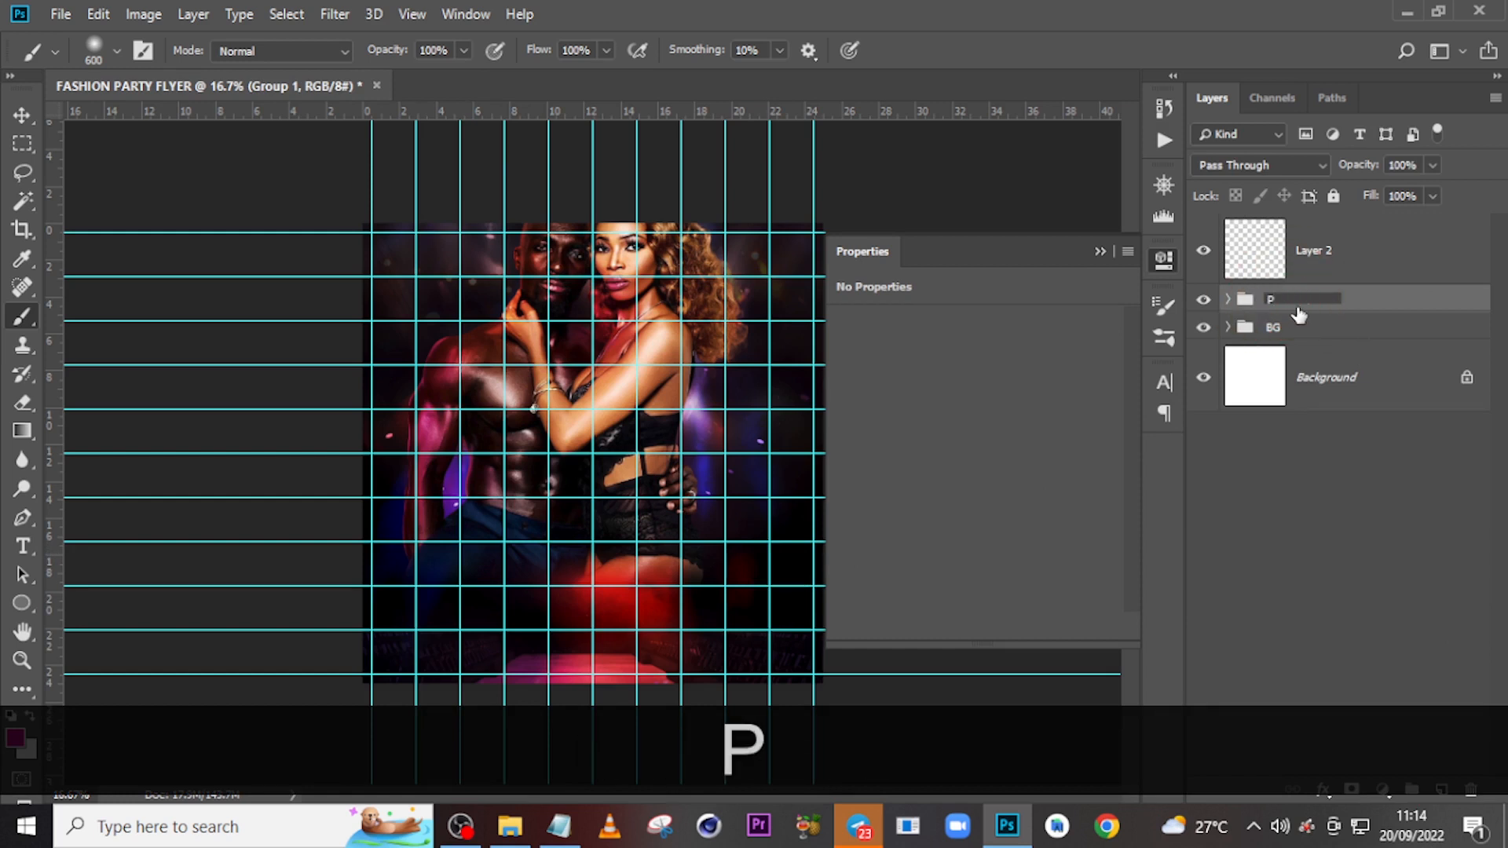
text(HOTO)
key(Return)
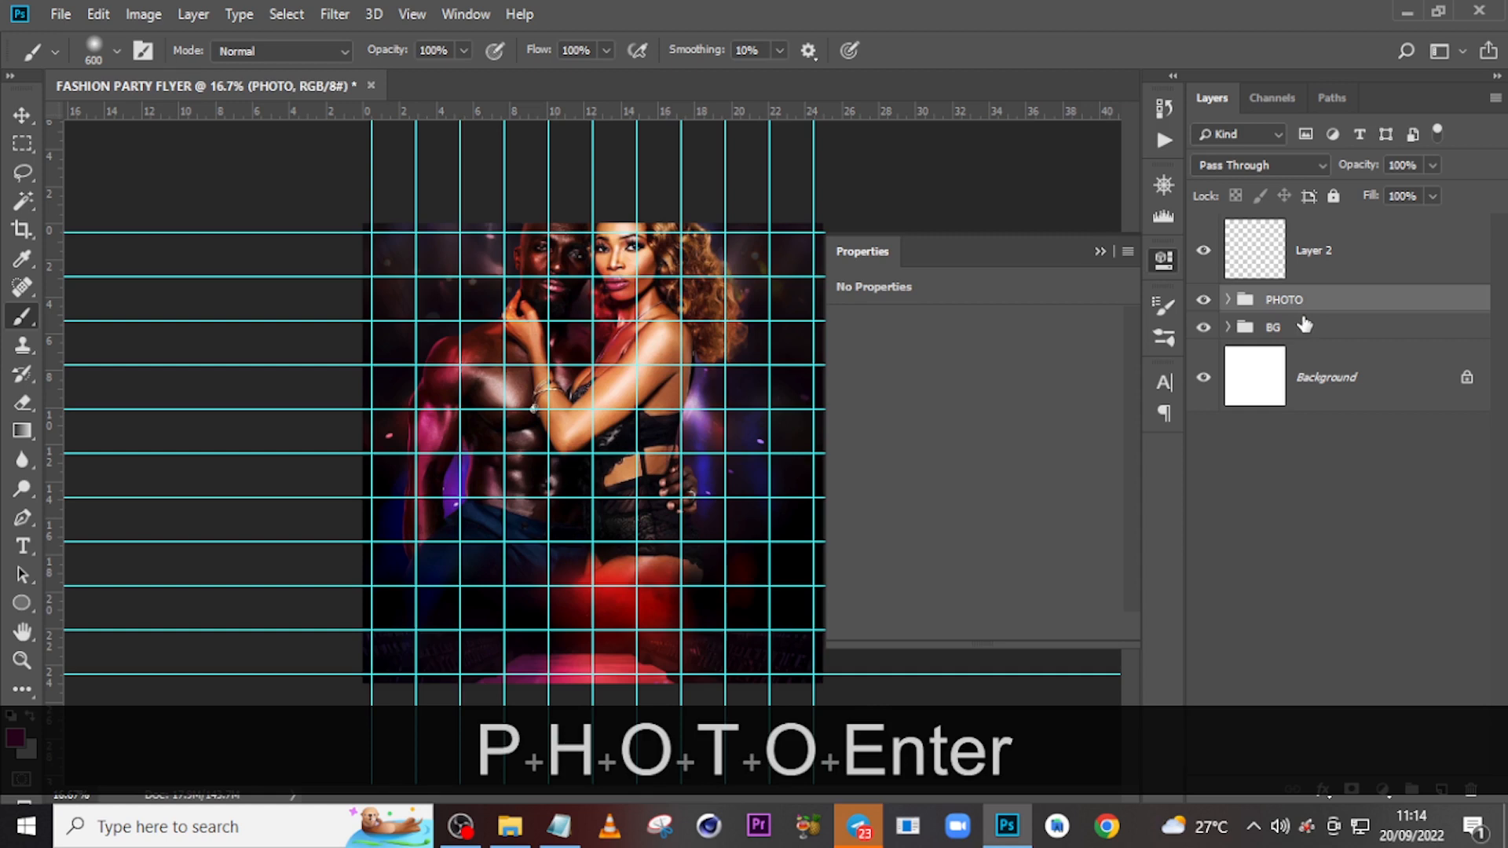
Place brushstroke (1).png above the Gradient Map inside the PHOTO group and scale it up from its centre to about 172%.
click(1227, 300)
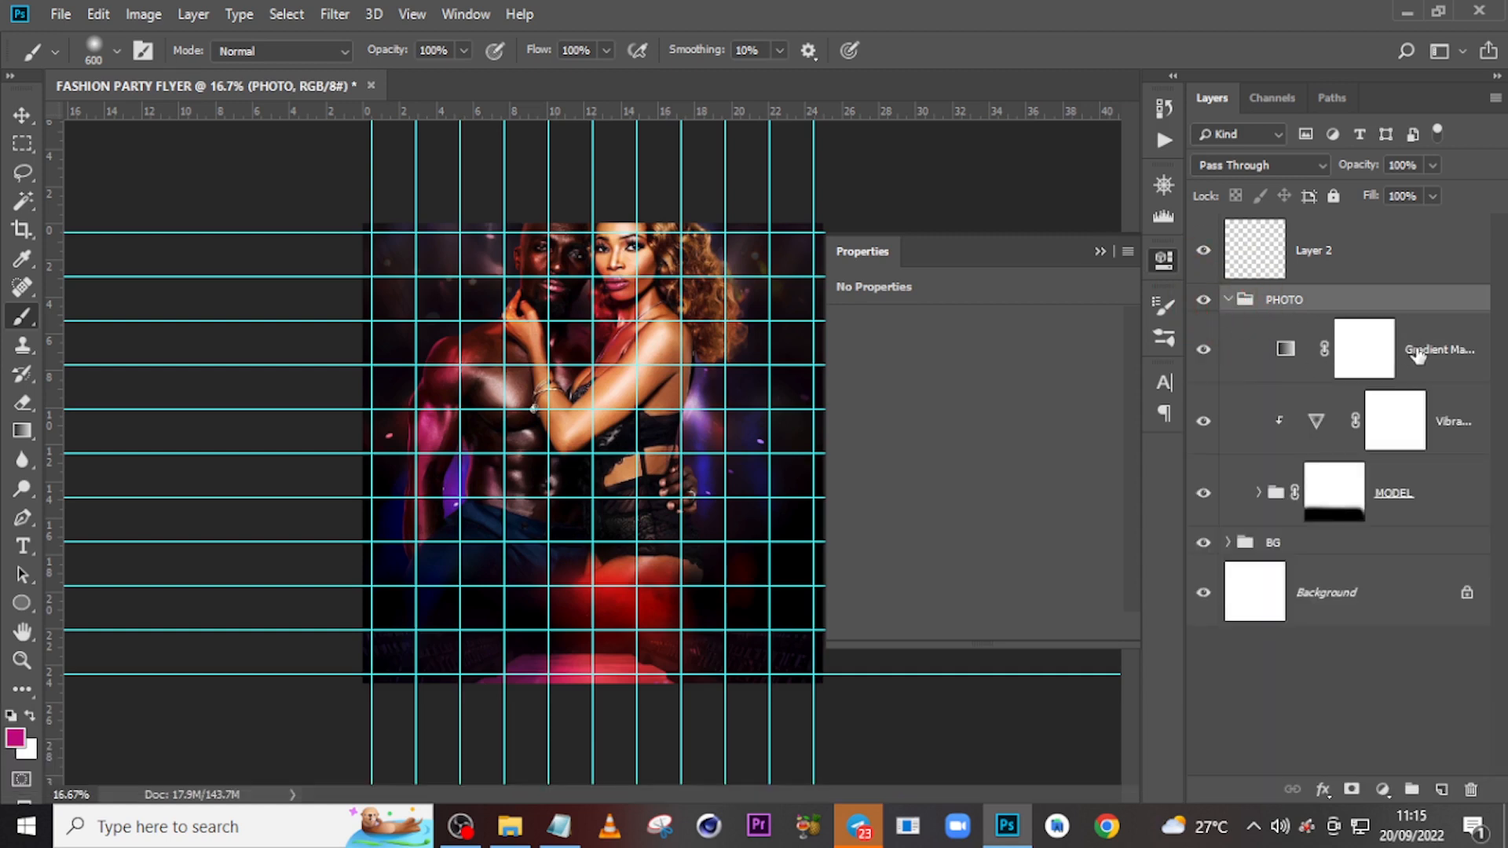
click(1365, 370)
click(509, 826)
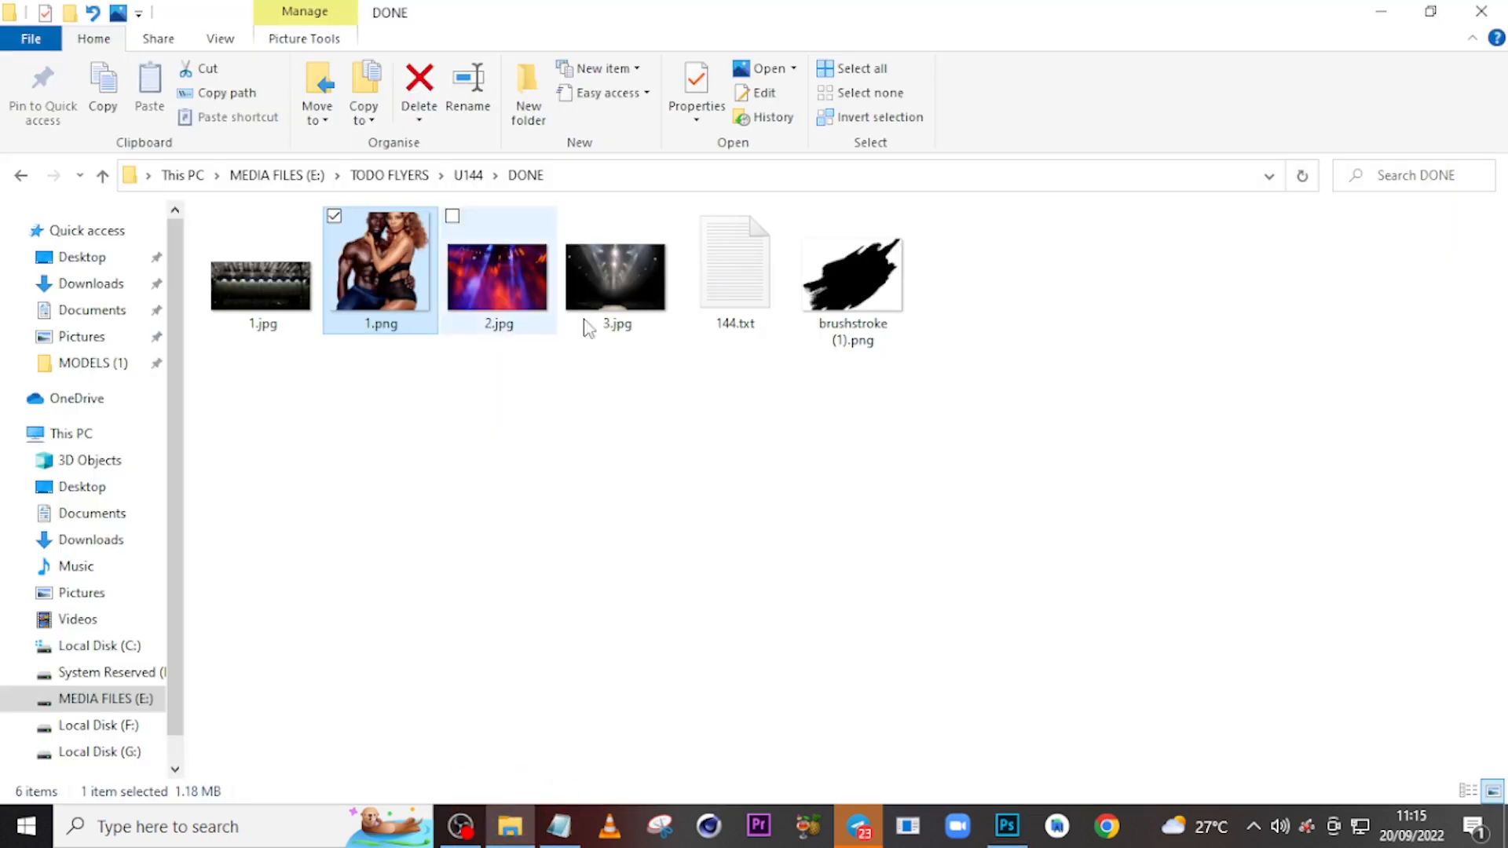
click(853, 279)
mouse_move(849, 538)
mouse_down()
mouse_move(1007, 826)
mouse_move(714, 565)
mouse_move(607, 497)
mouse_move(593, 454)
mouse_up()
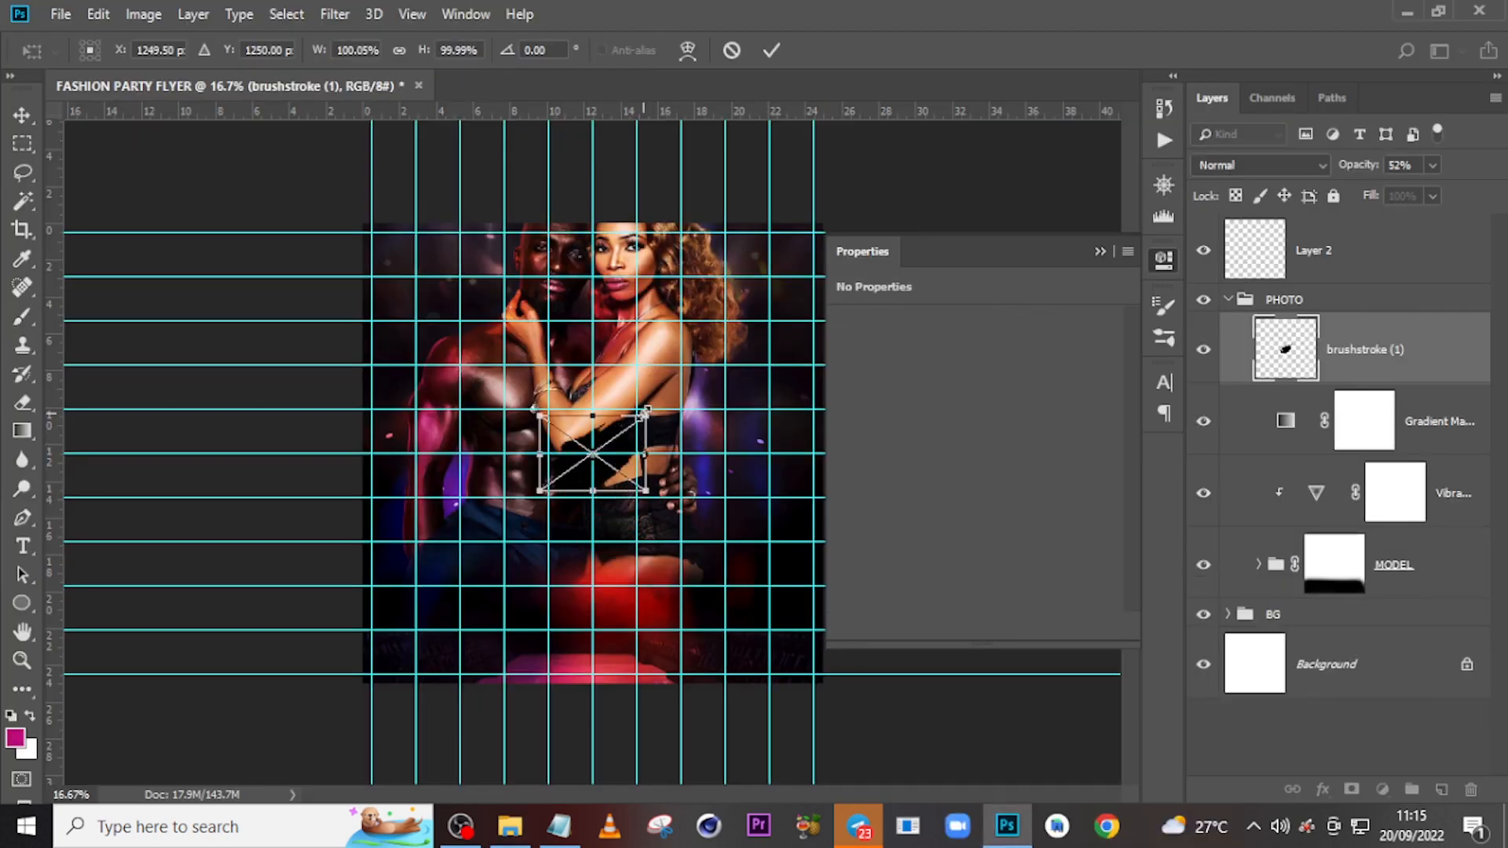
mouse_move(648, 409)
mouse_down()
mouse_move(703, 369)
mouse_move(686, 387)
mouse_up()
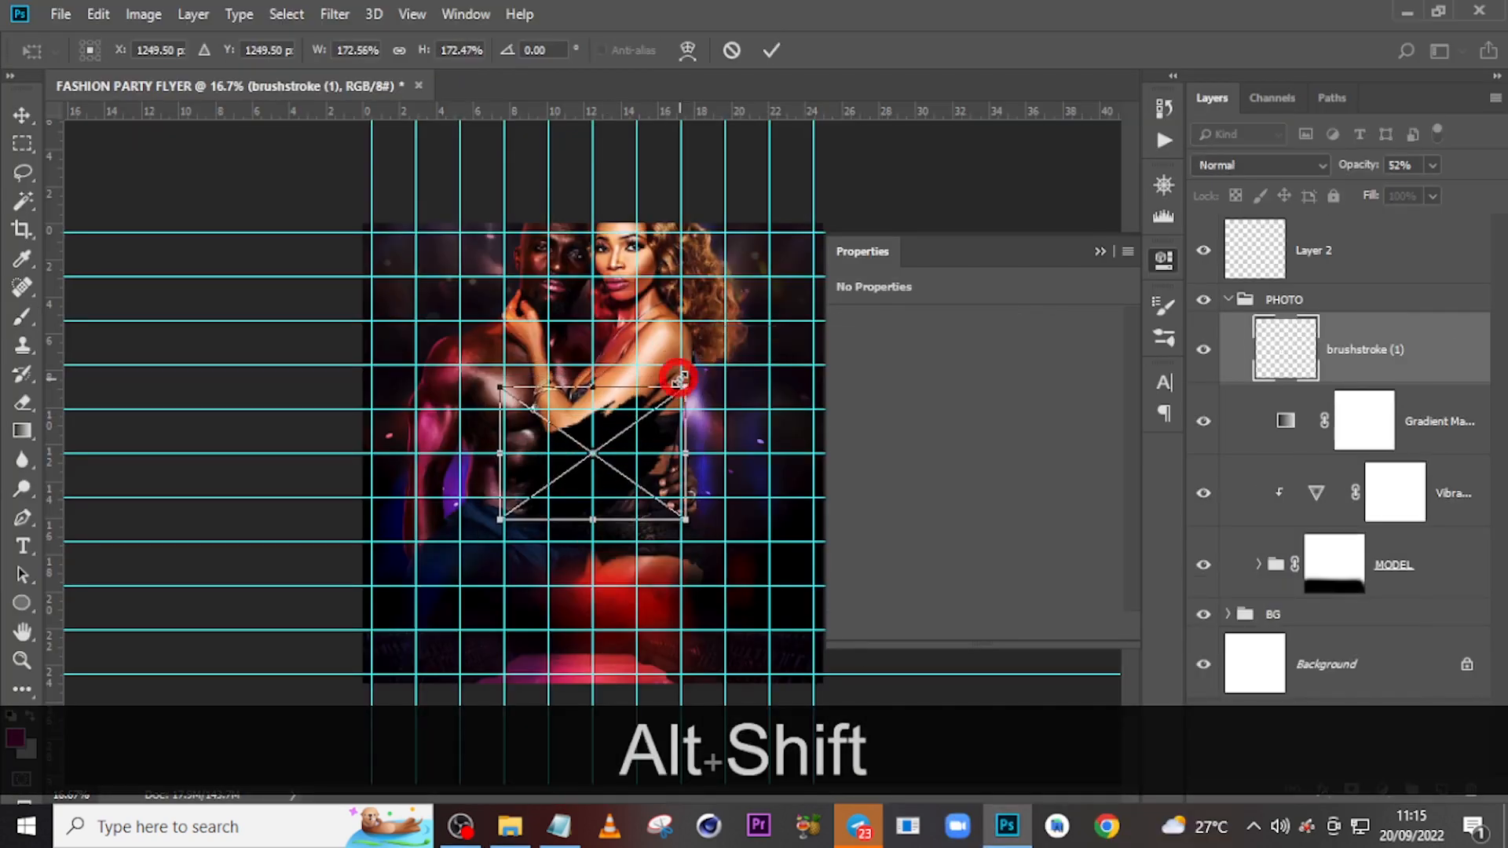
Flip the brushstroke vertically and horizontally, rotate it slightly, position it across the couple's torsos, and commit the placement.
right_click(651, 339)
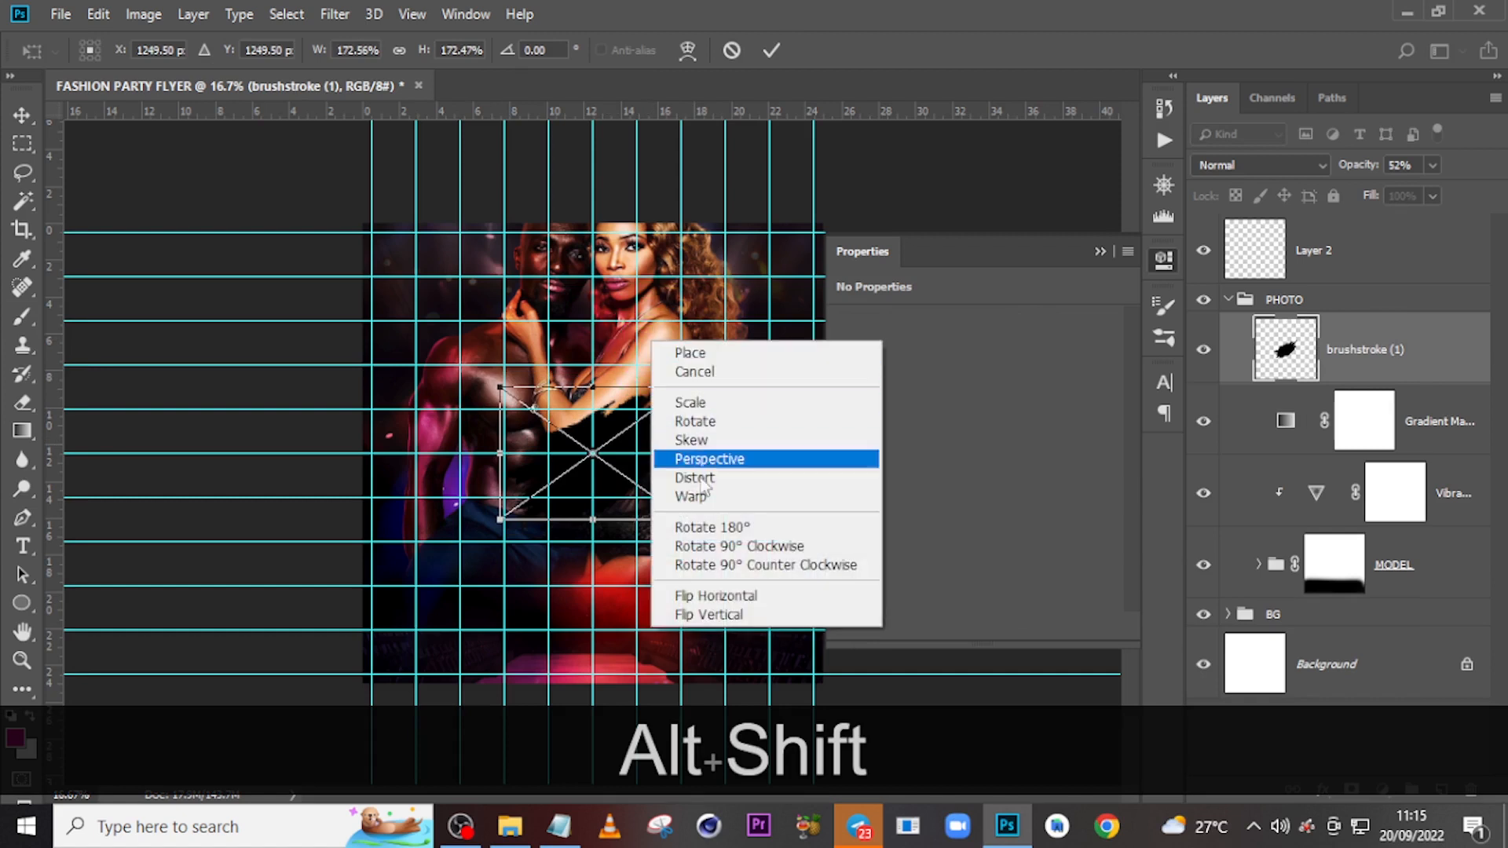
click(716, 614)
right_click(654, 339)
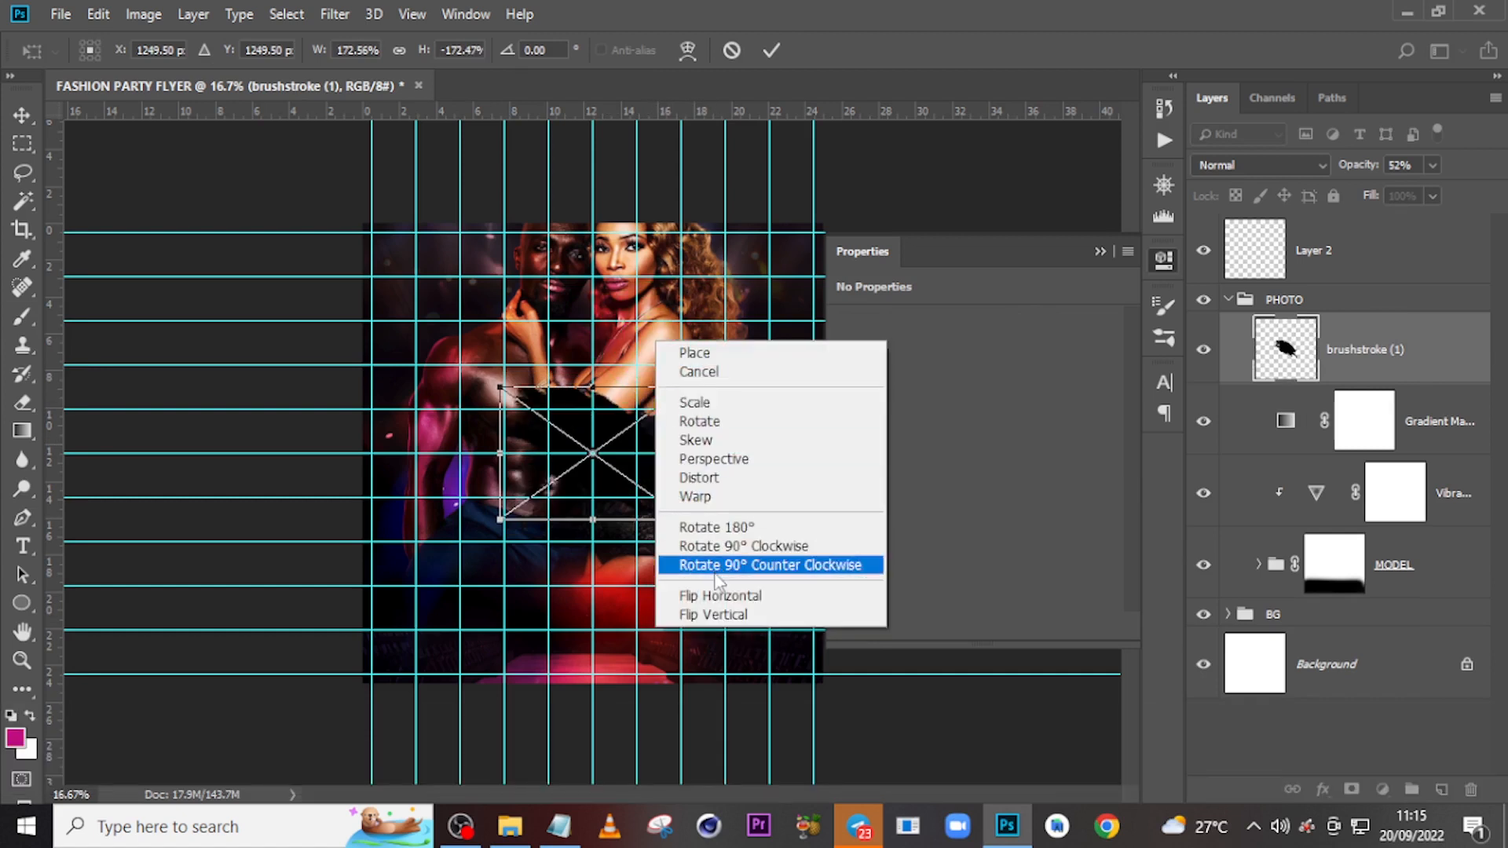
click(724, 596)
drag(720, 422, 740, 387)
drag(647, 450, 636, 446)
key(Return)
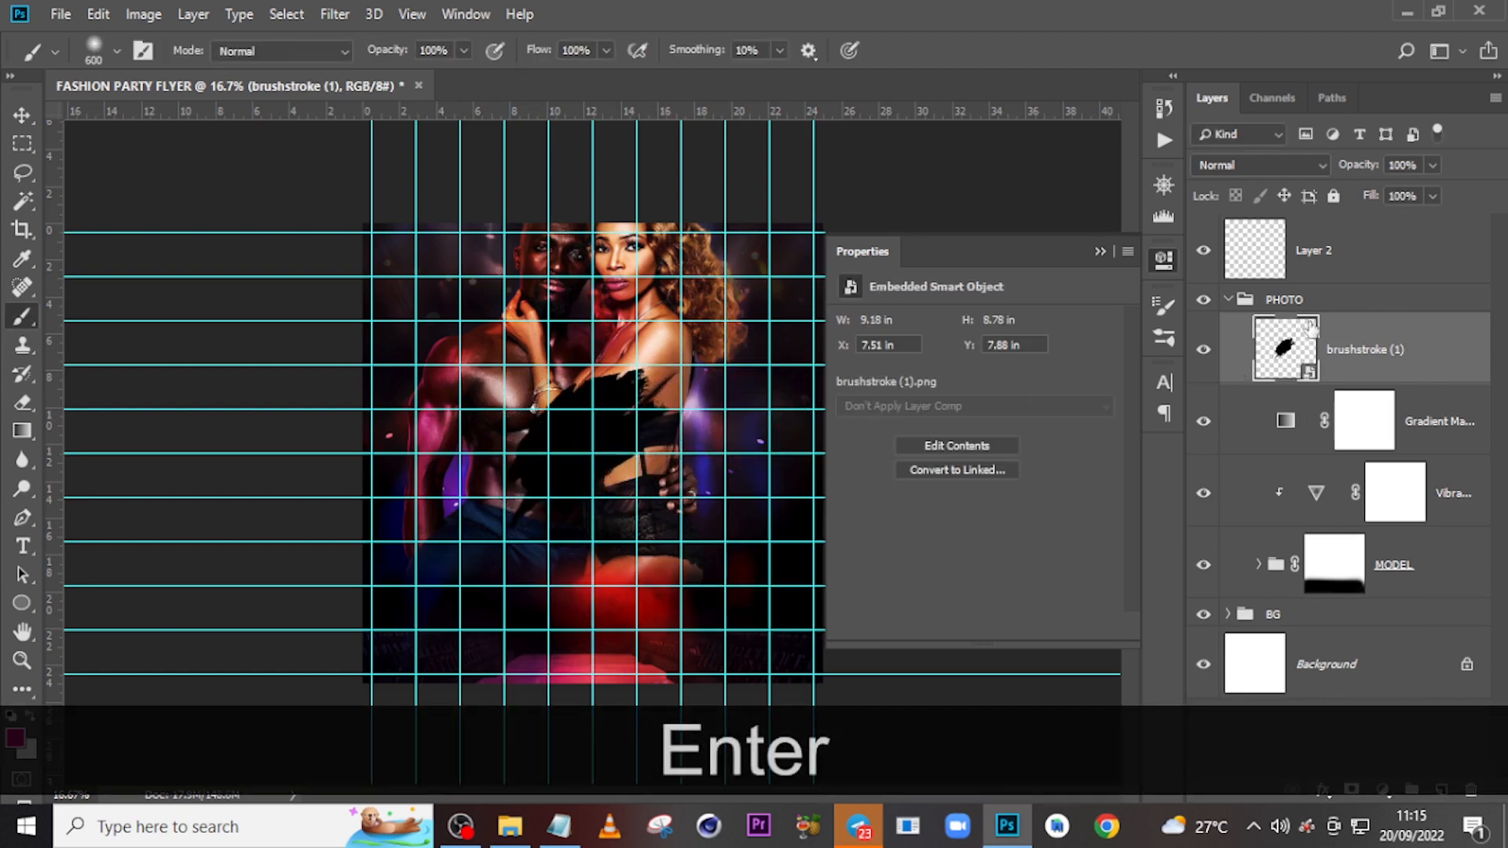
Apply a Color Overlay of #29000c to the brushstroke layer.
double_click(1460, 338)
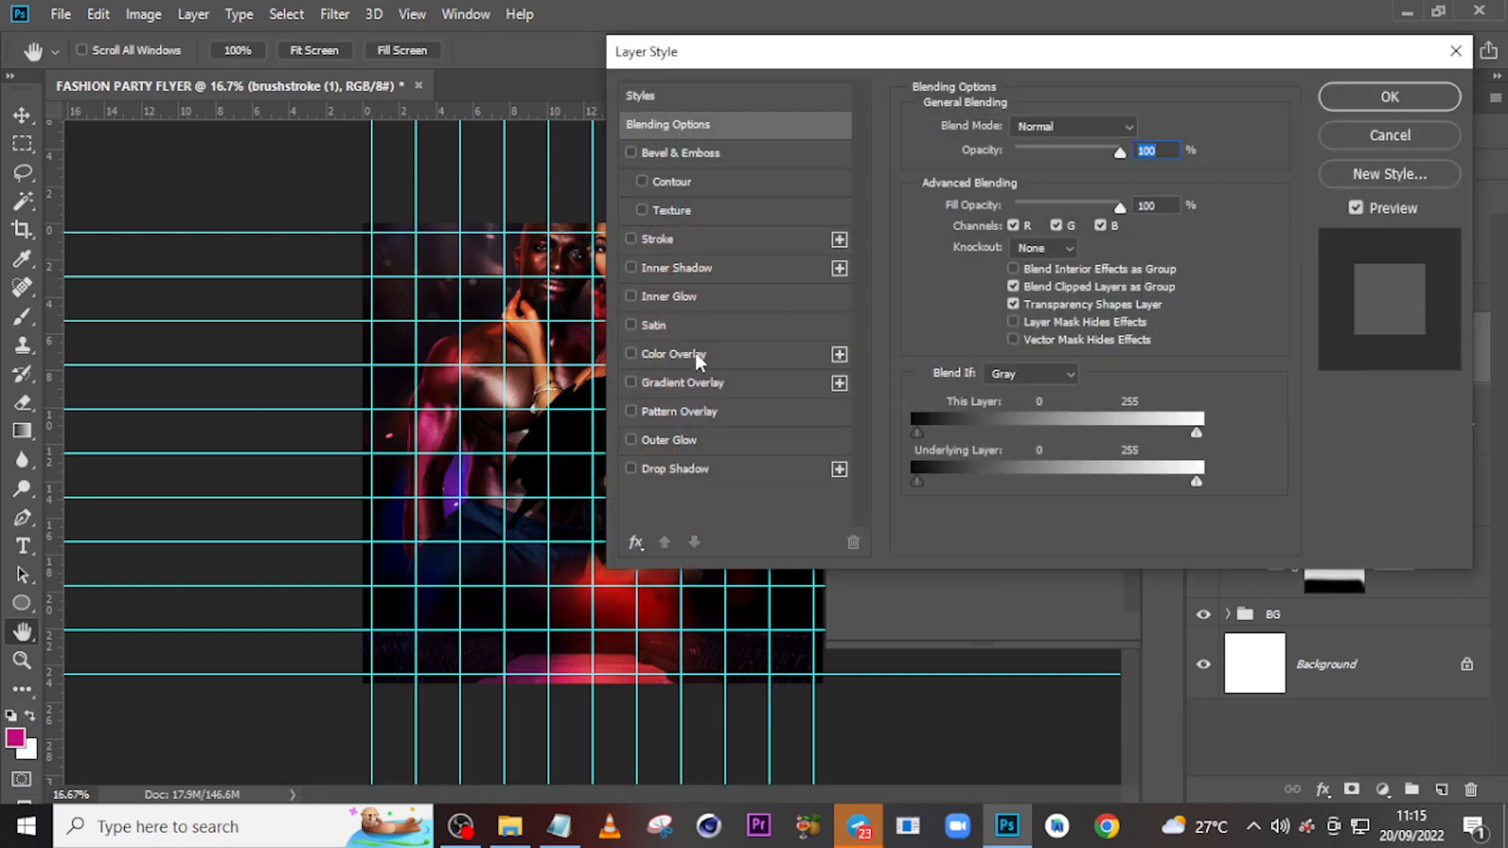
click(693, 356)
click(1143, 130)
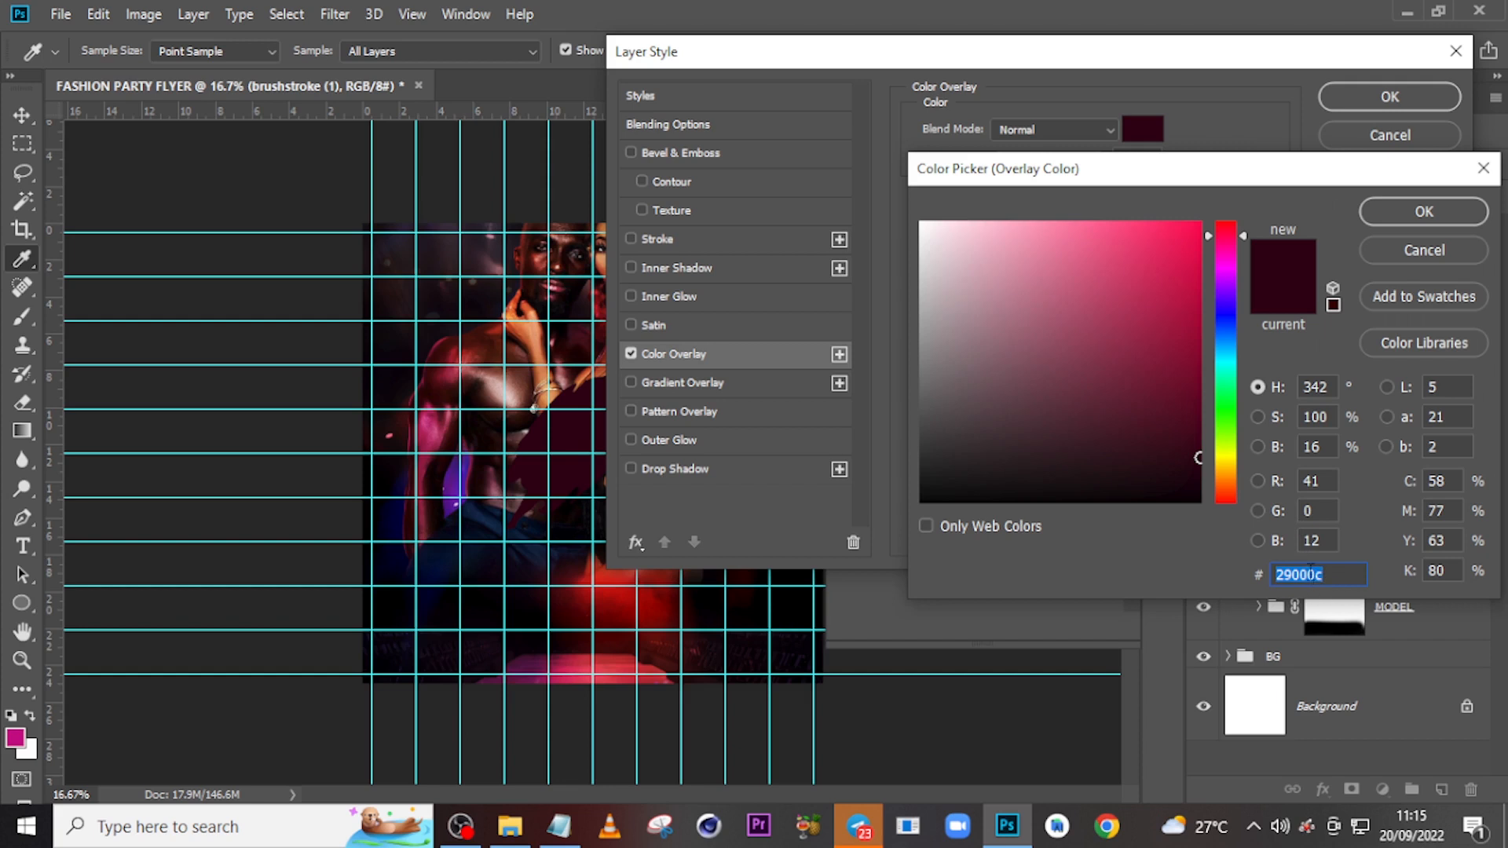
text(2900)
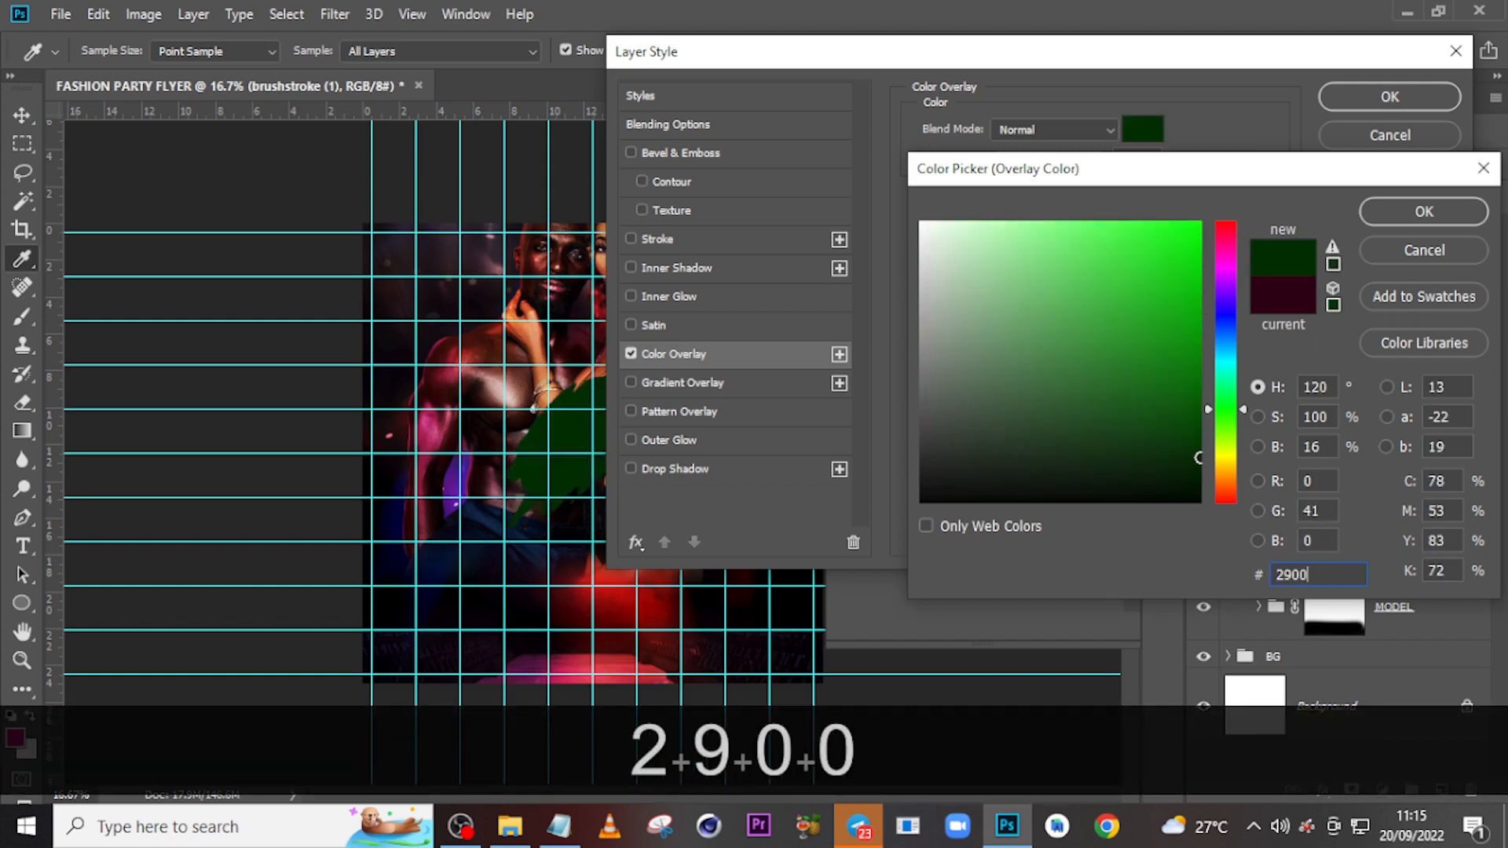
text(0c)
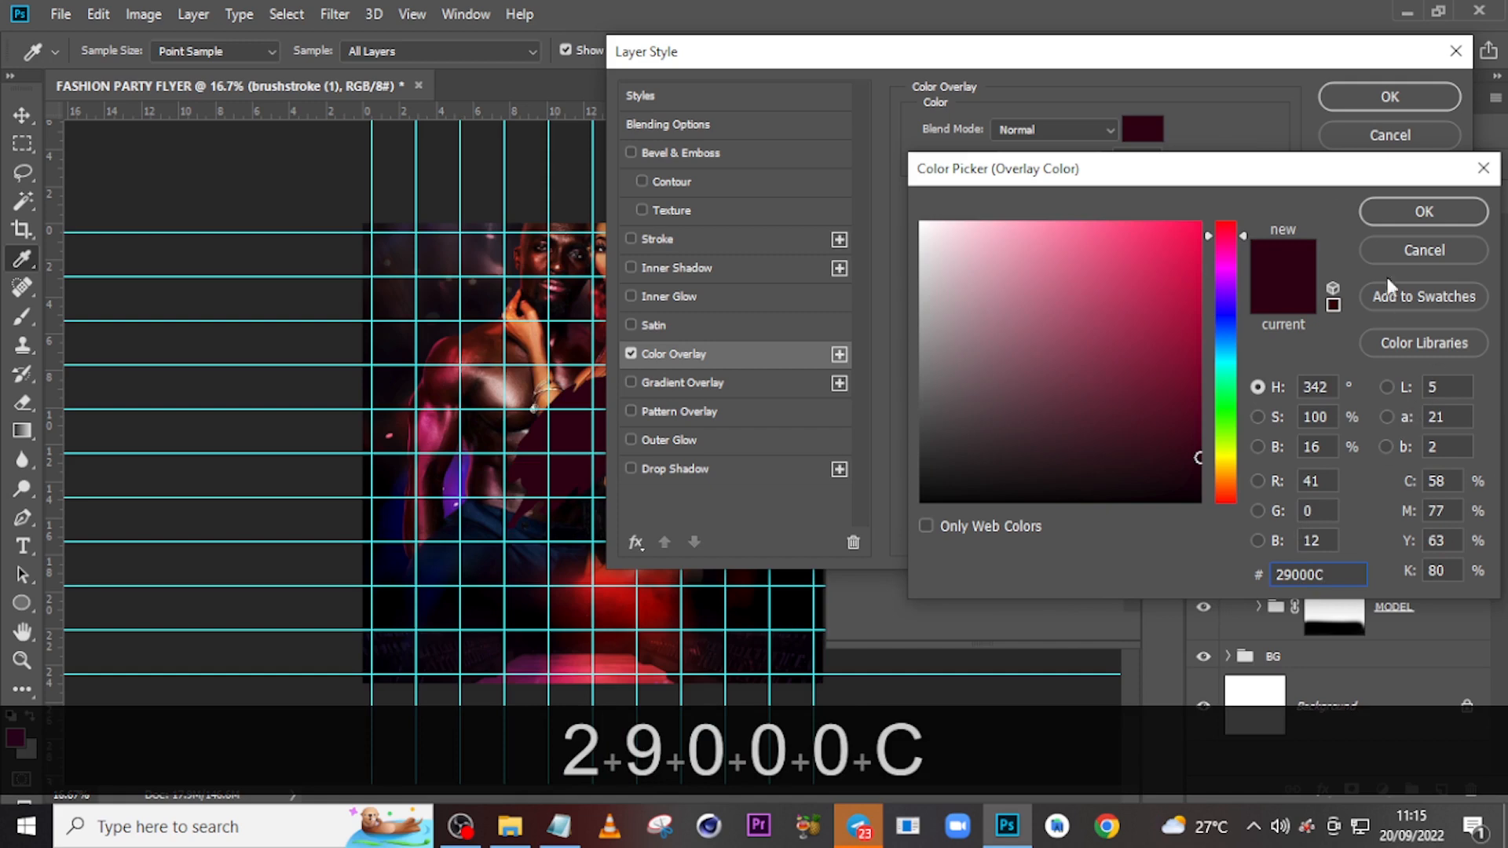
click(1422, 214)
click(1379, 97)
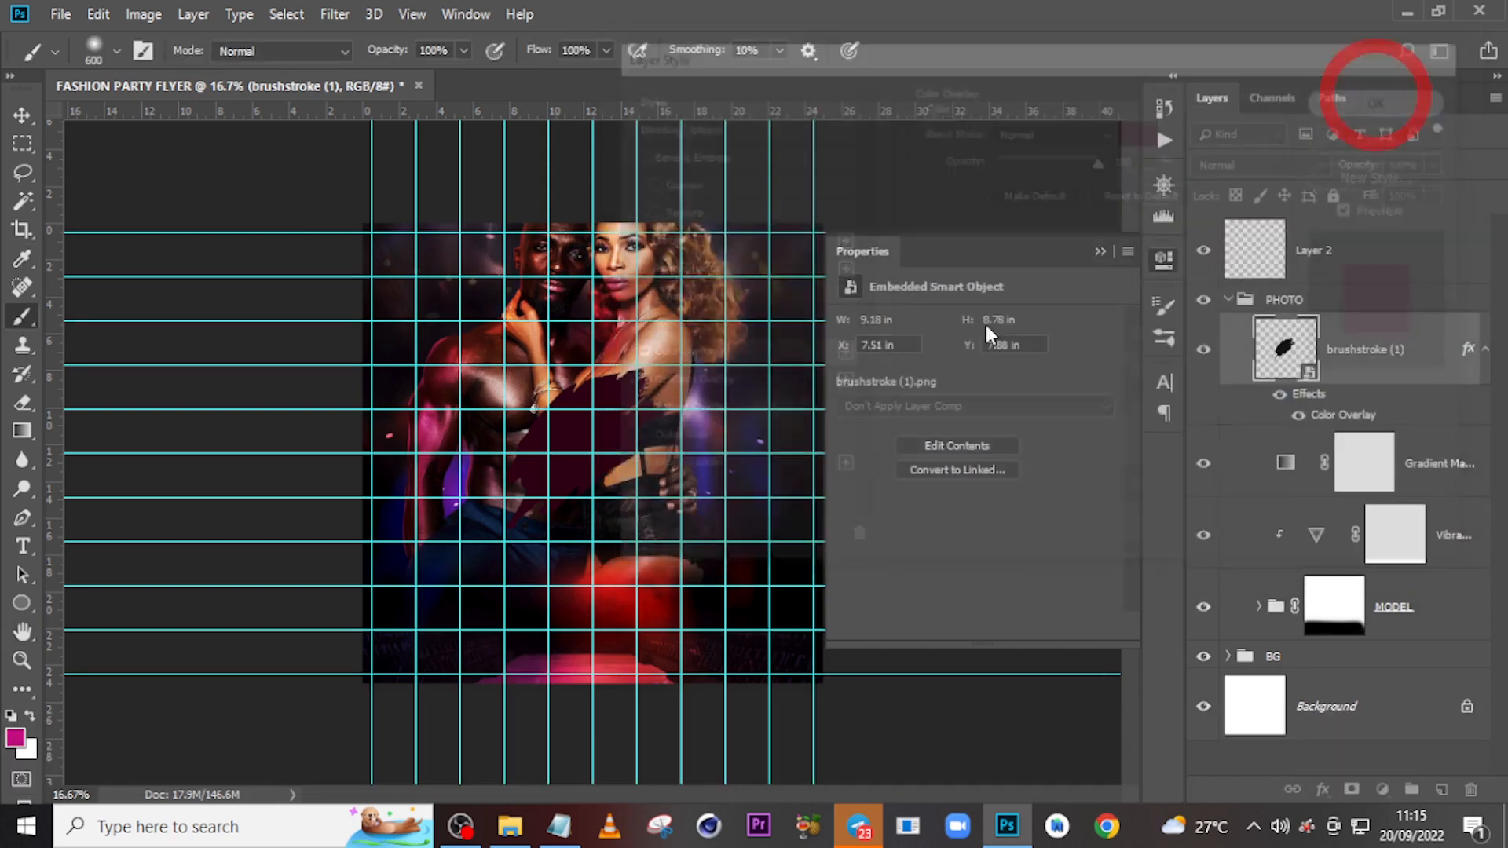
Hide the guides and collapse the properties display to clear the view of the artwork.
key(ctrl+equal)
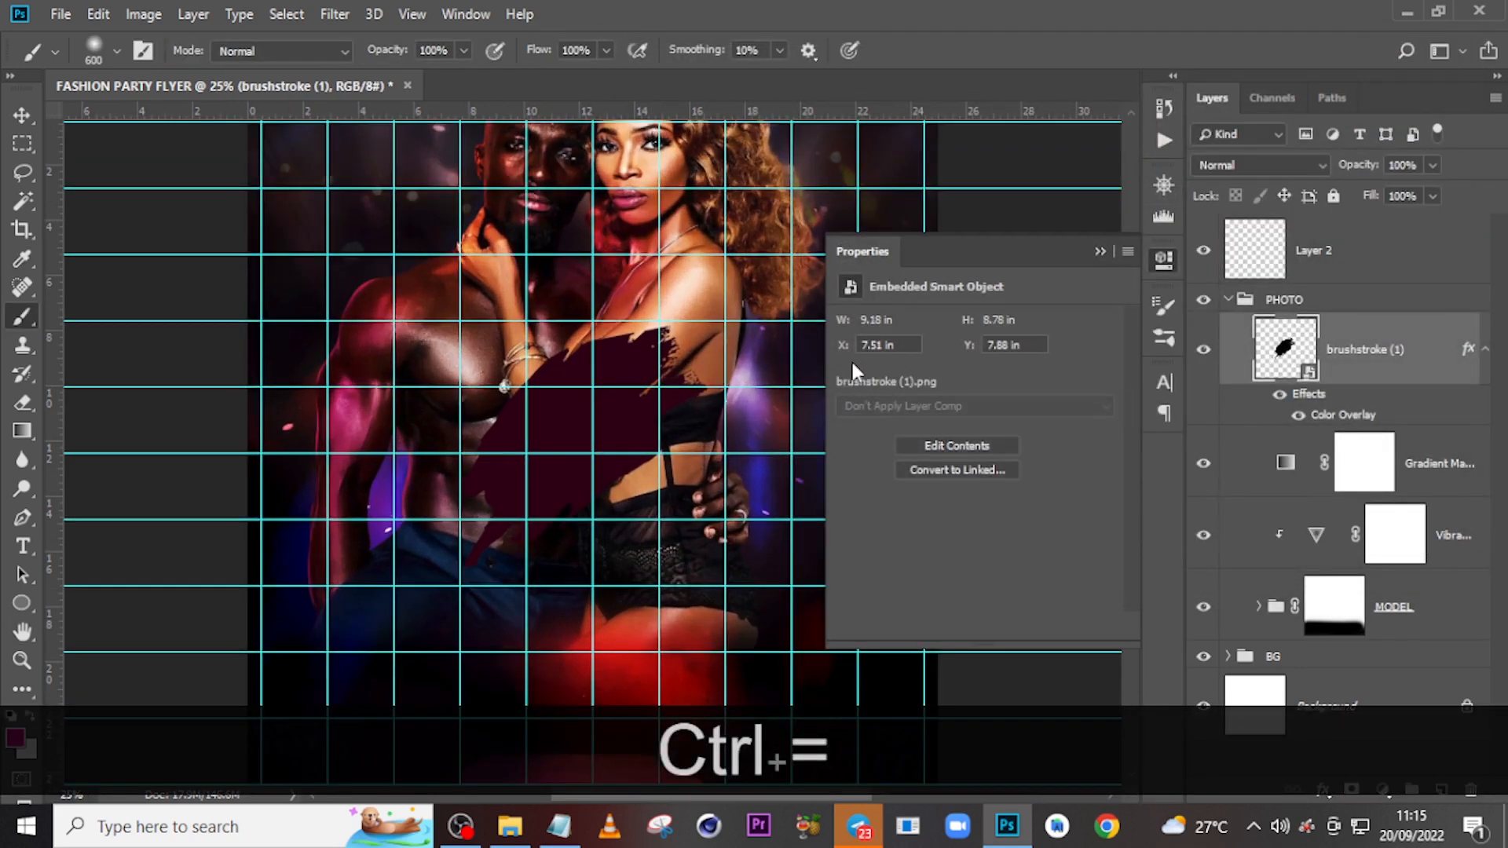
key(ctrl+h)
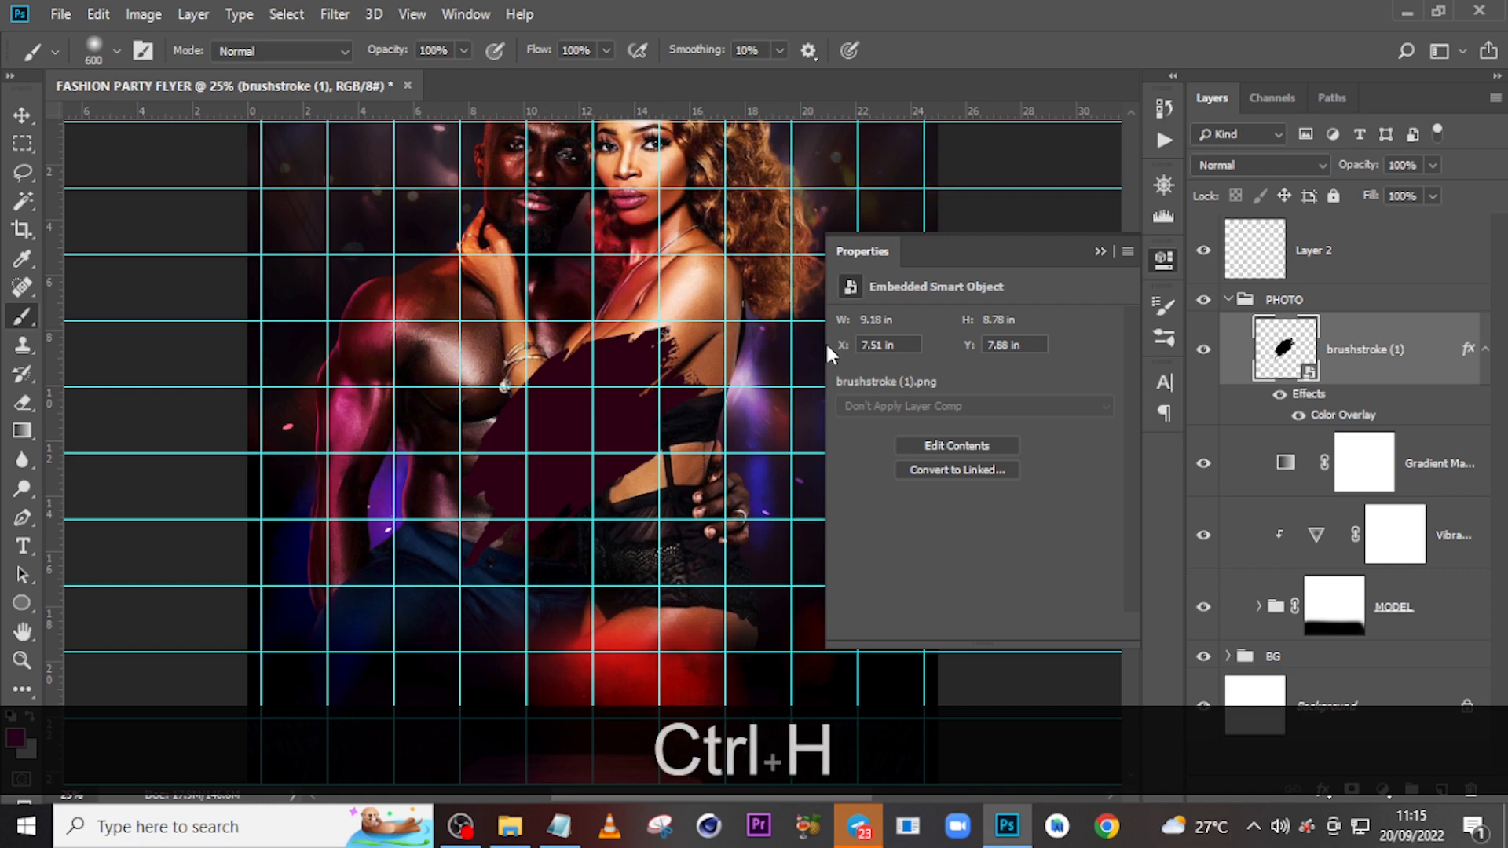
click(1108, 246)
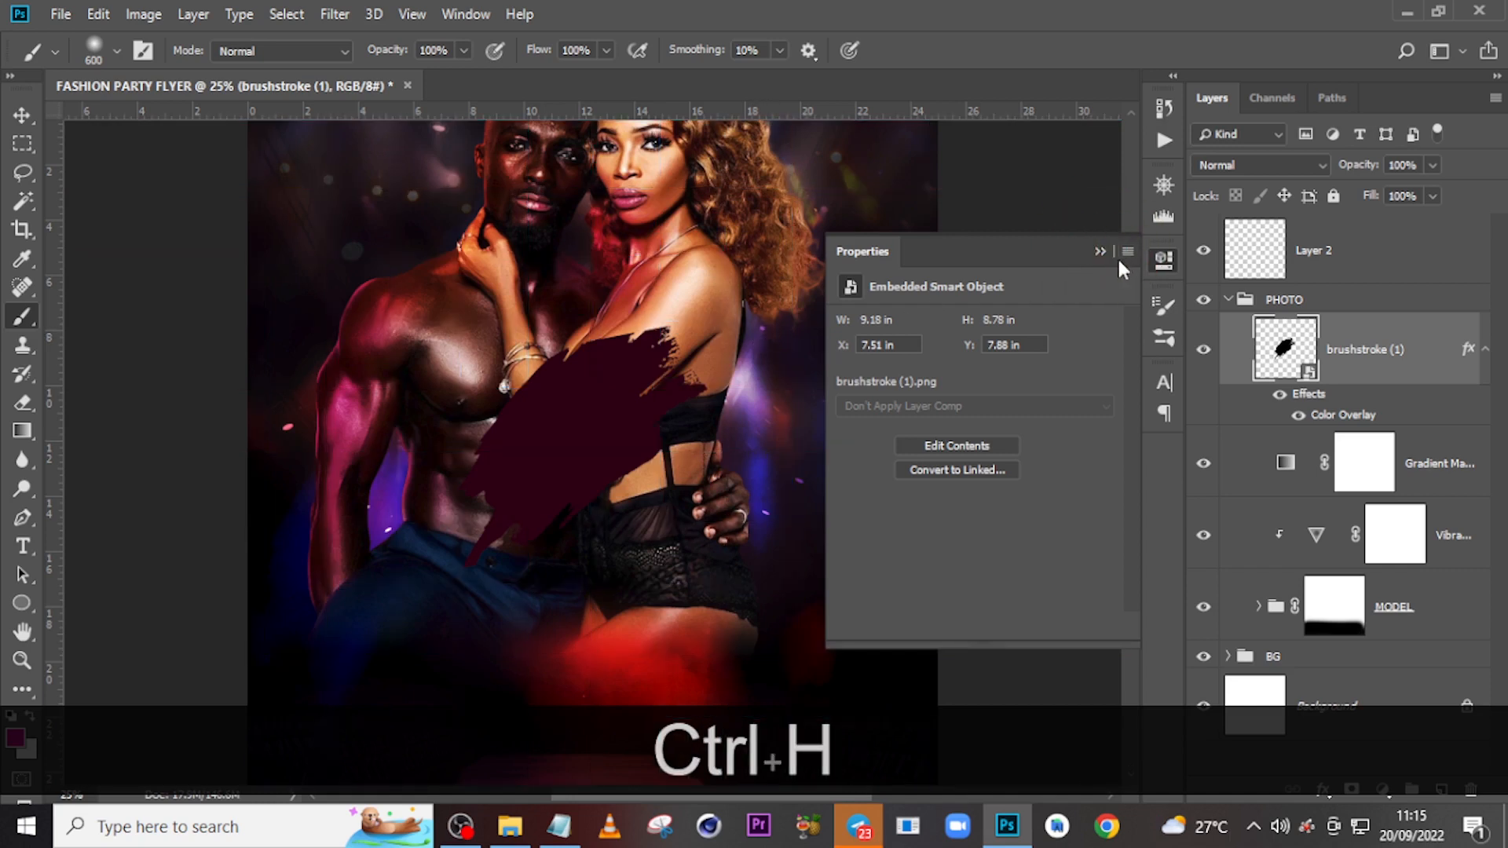
Add a layer mask to the brushstroke and fade its upper edge in black with a 200 px soft brush.
click(1351, 788)
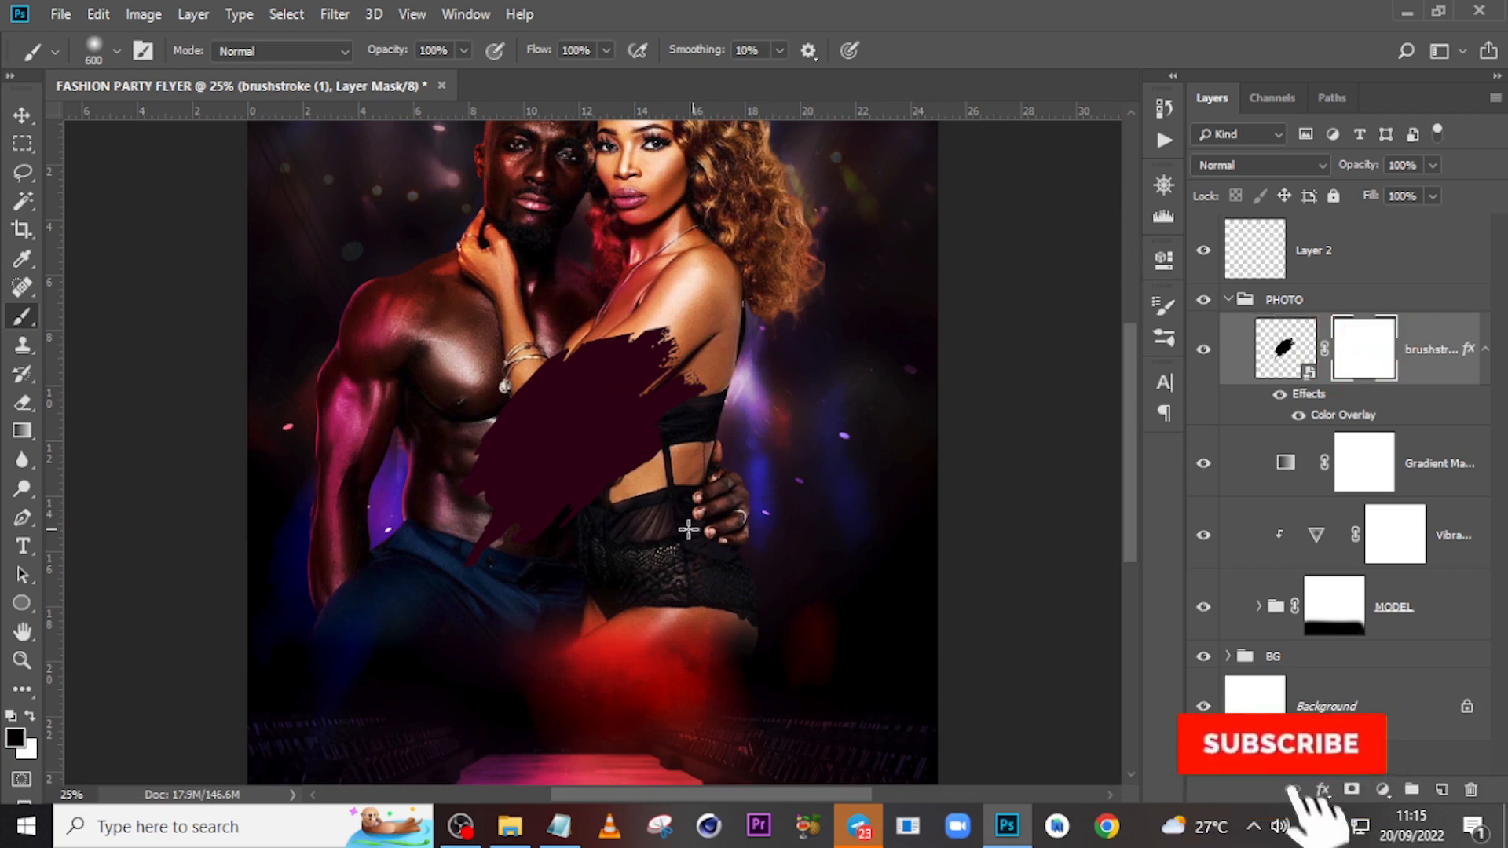
key(b)
key(Caps_Lock)
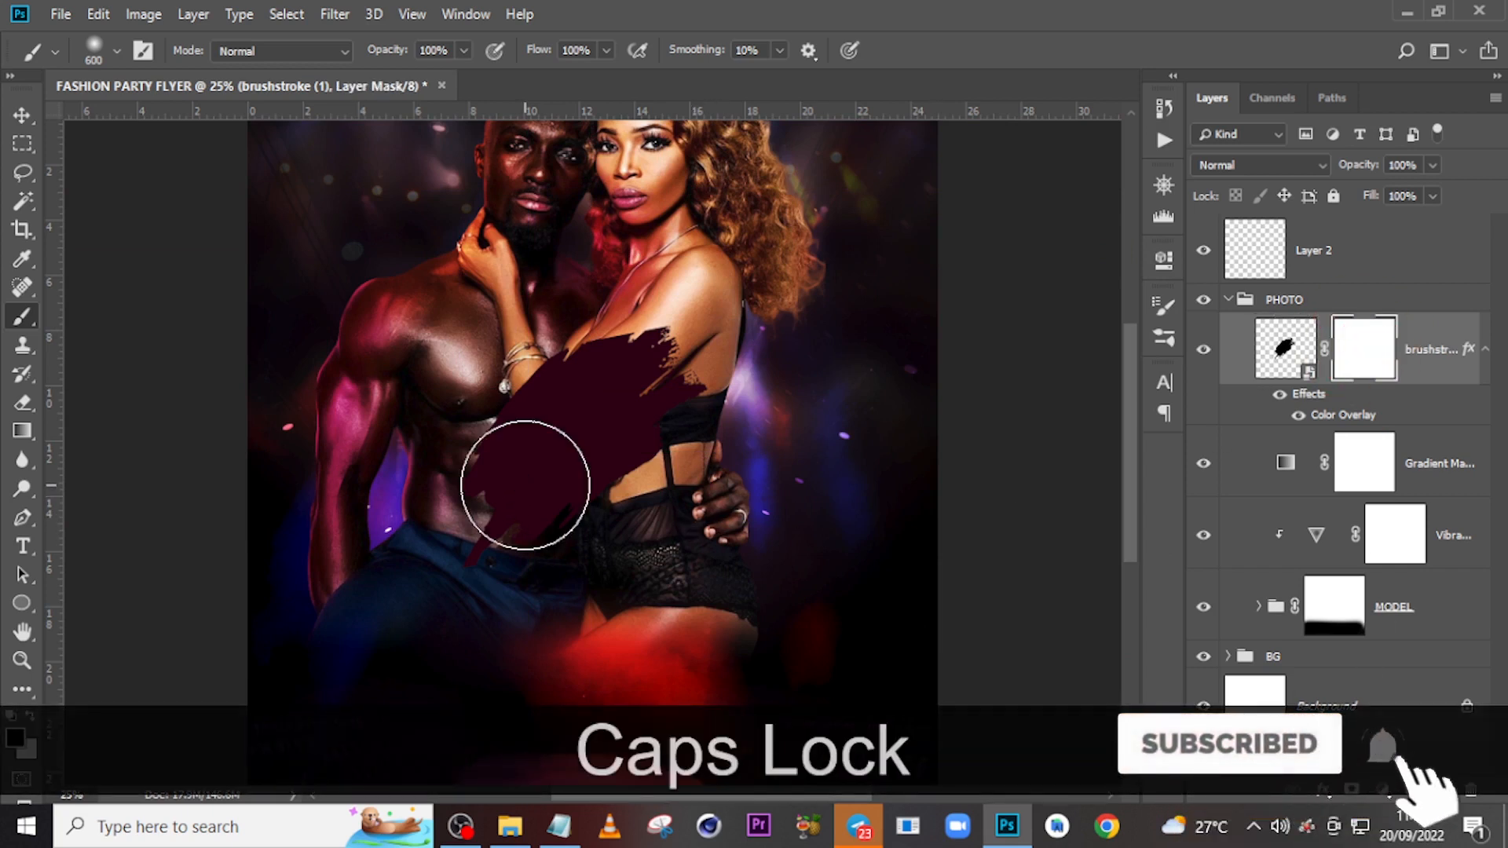
key(bracketleft)
key(bracketleft)
key(bracketleft)
key(bracketleft)
key(bracketleft)
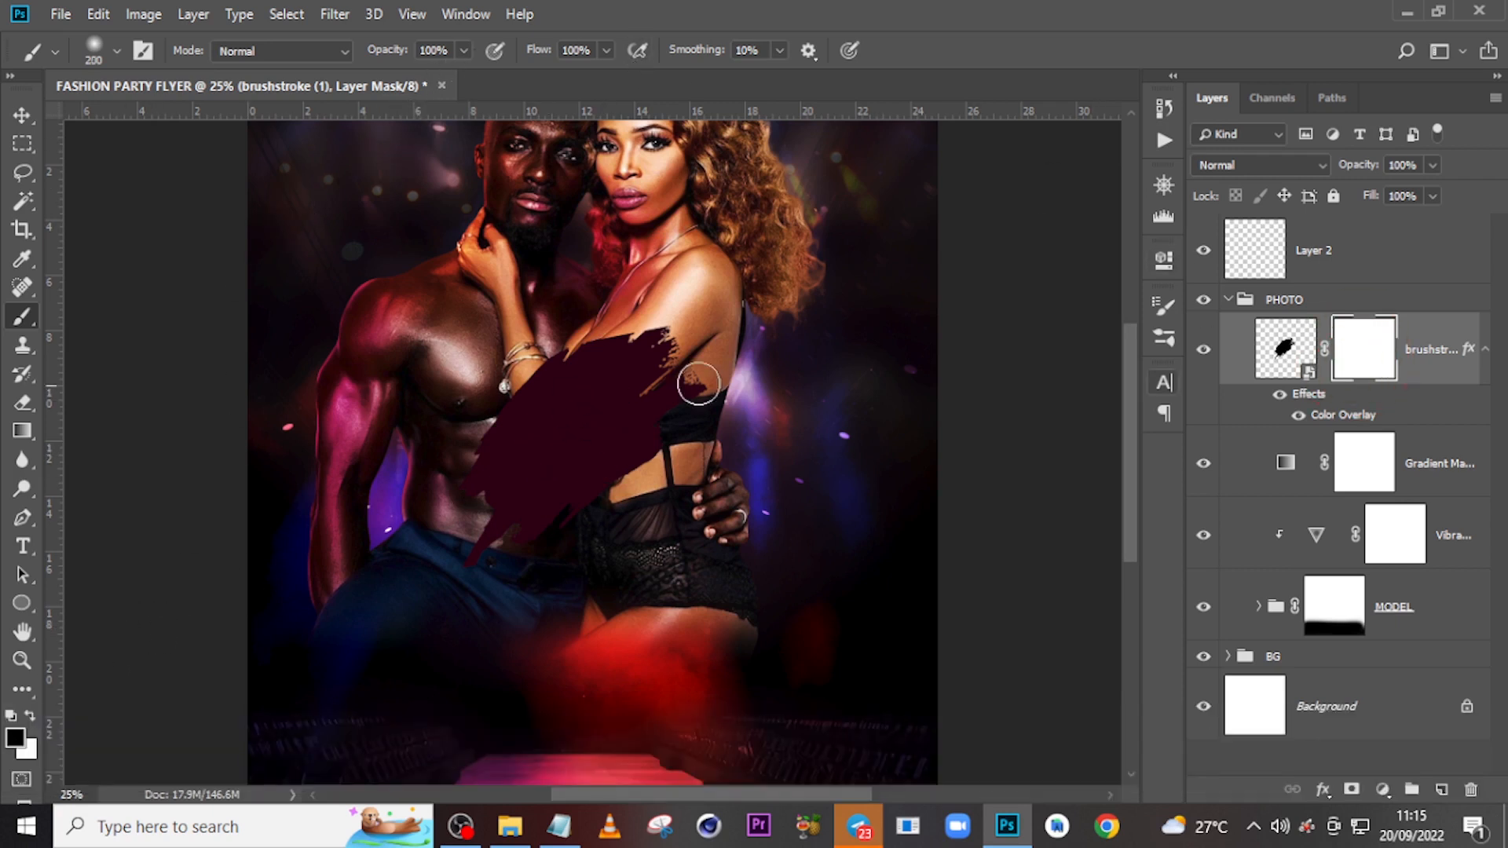
drag(599, 330, 677, 330)
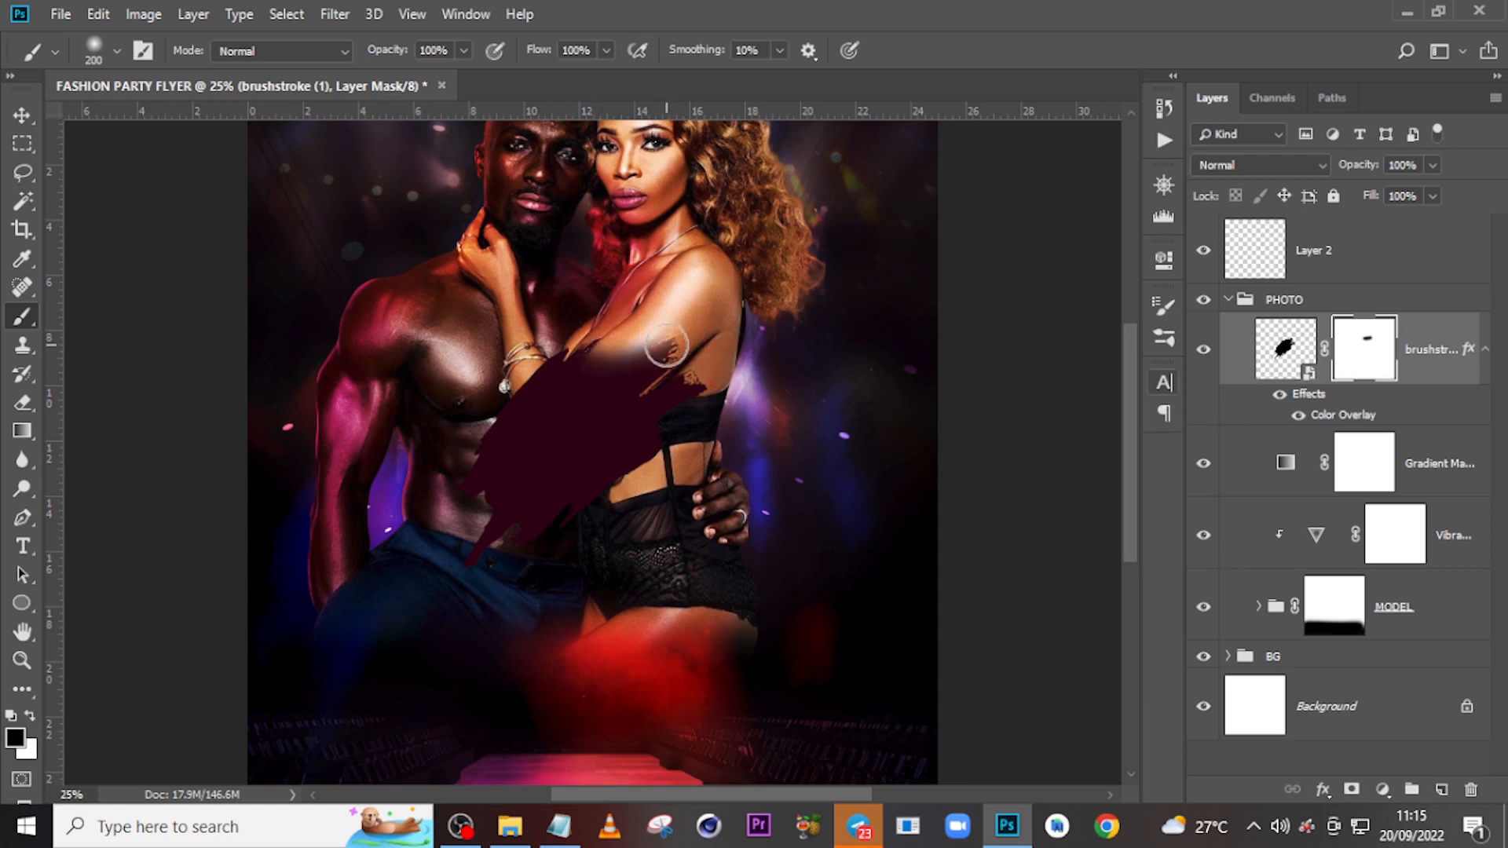
Fade more of the brushstroke over the woman's arm on its mask with a 250 px brush at 49% opacity.
key(bracketright)
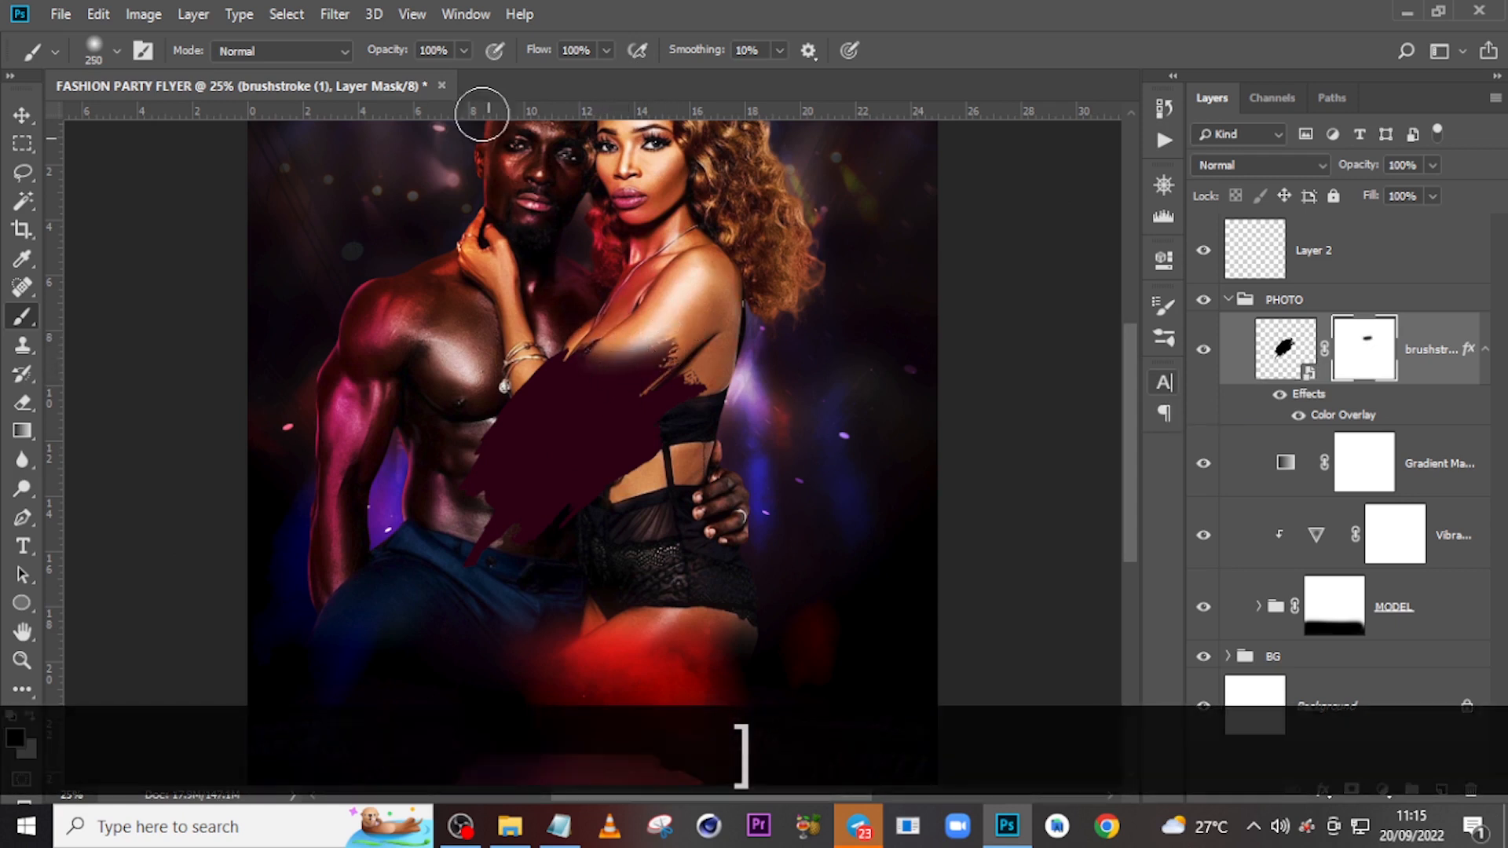
click(464, 50)
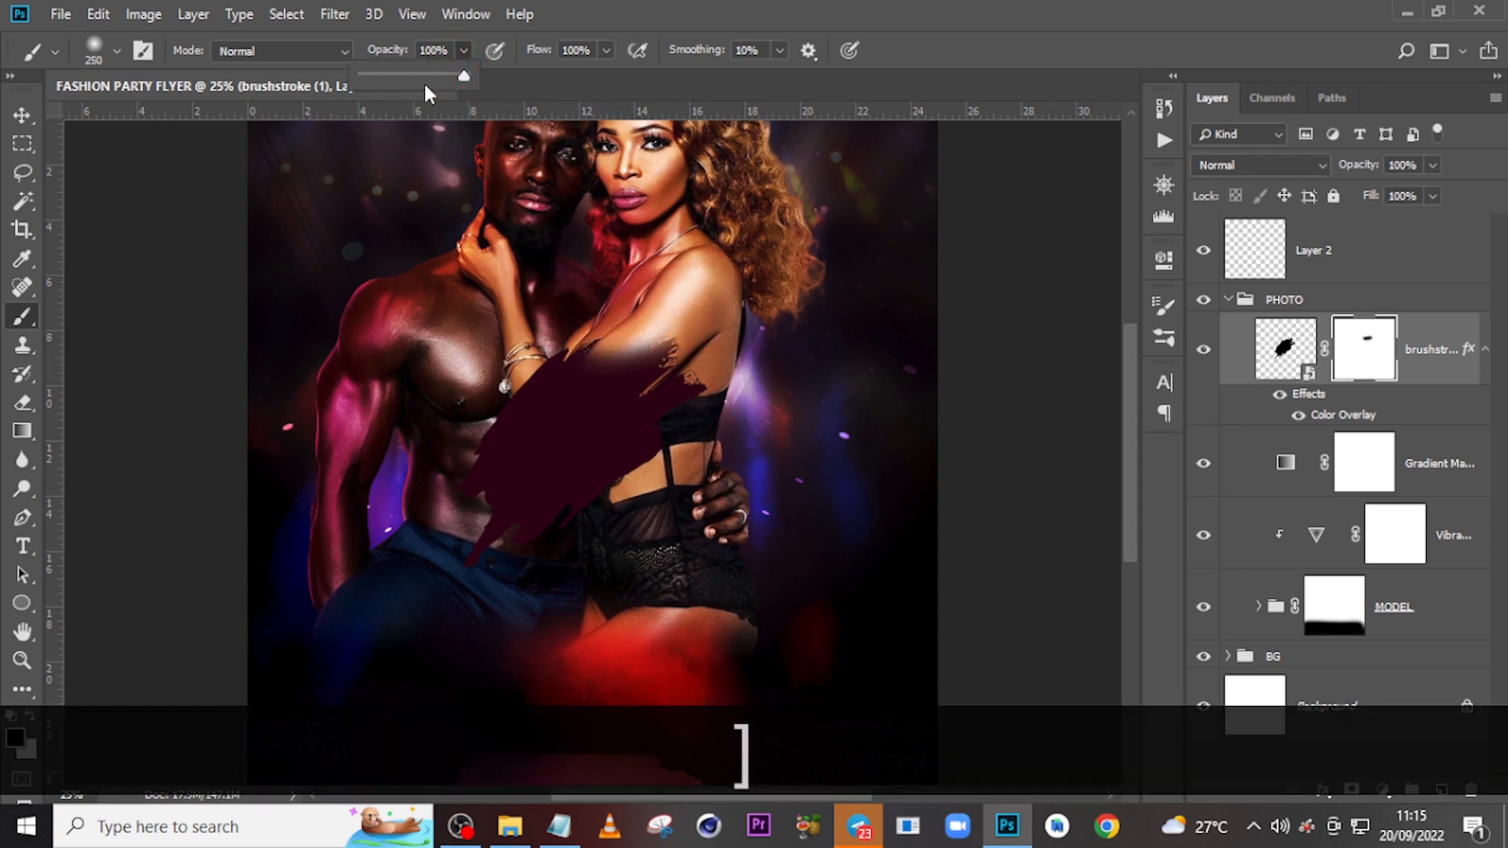
click(743, 10)
drag(617, 381, 666, 305)
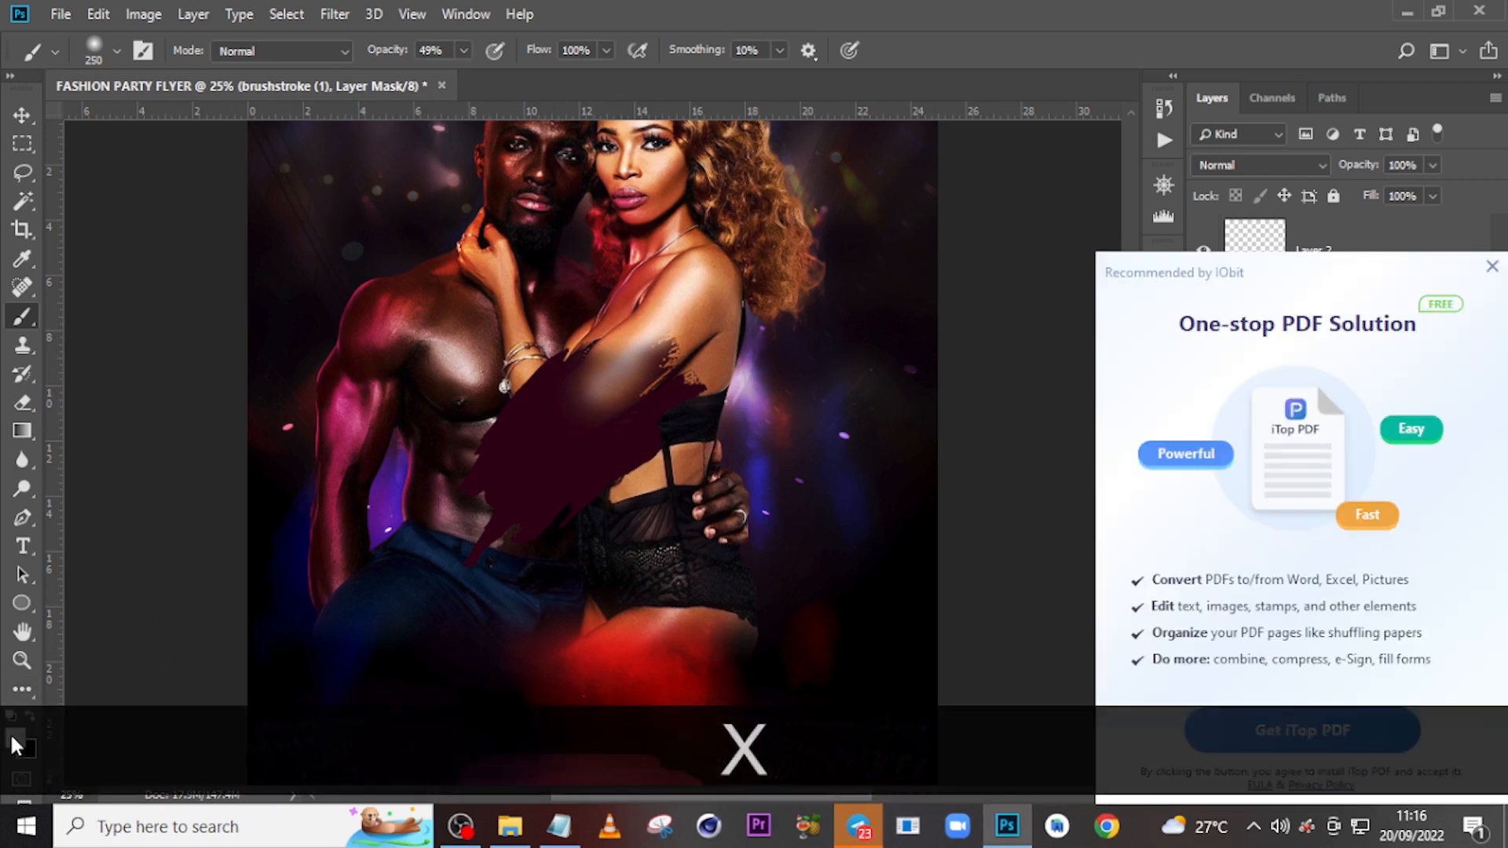
Restore part of the faded brushstroke by painting white on its mask, dismiss the advert pop-up, and collapse the PHOTO group.
drag(586, 414, 625, 412)
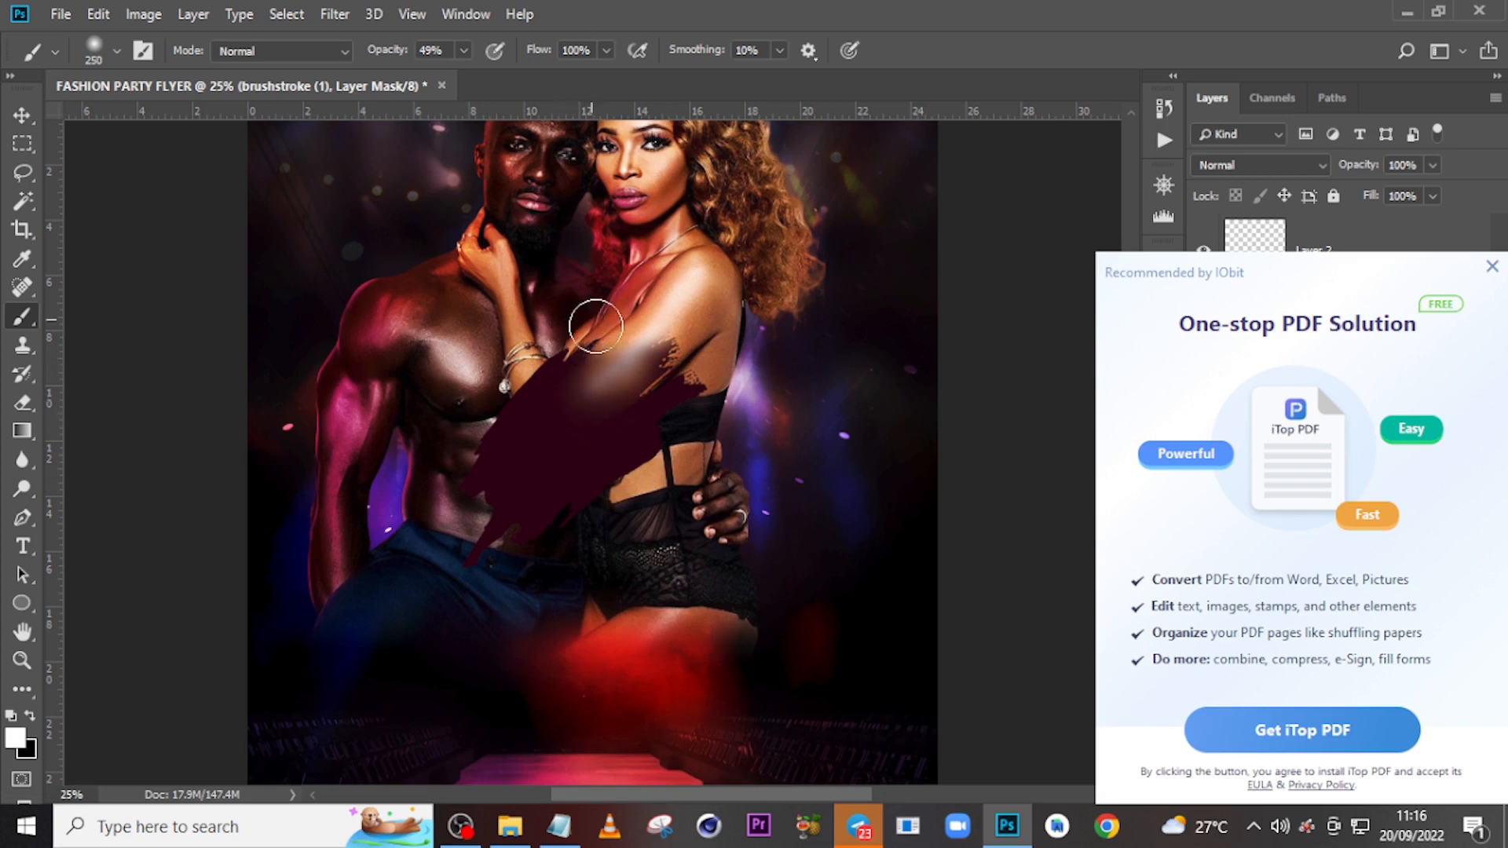
click(616, 440)
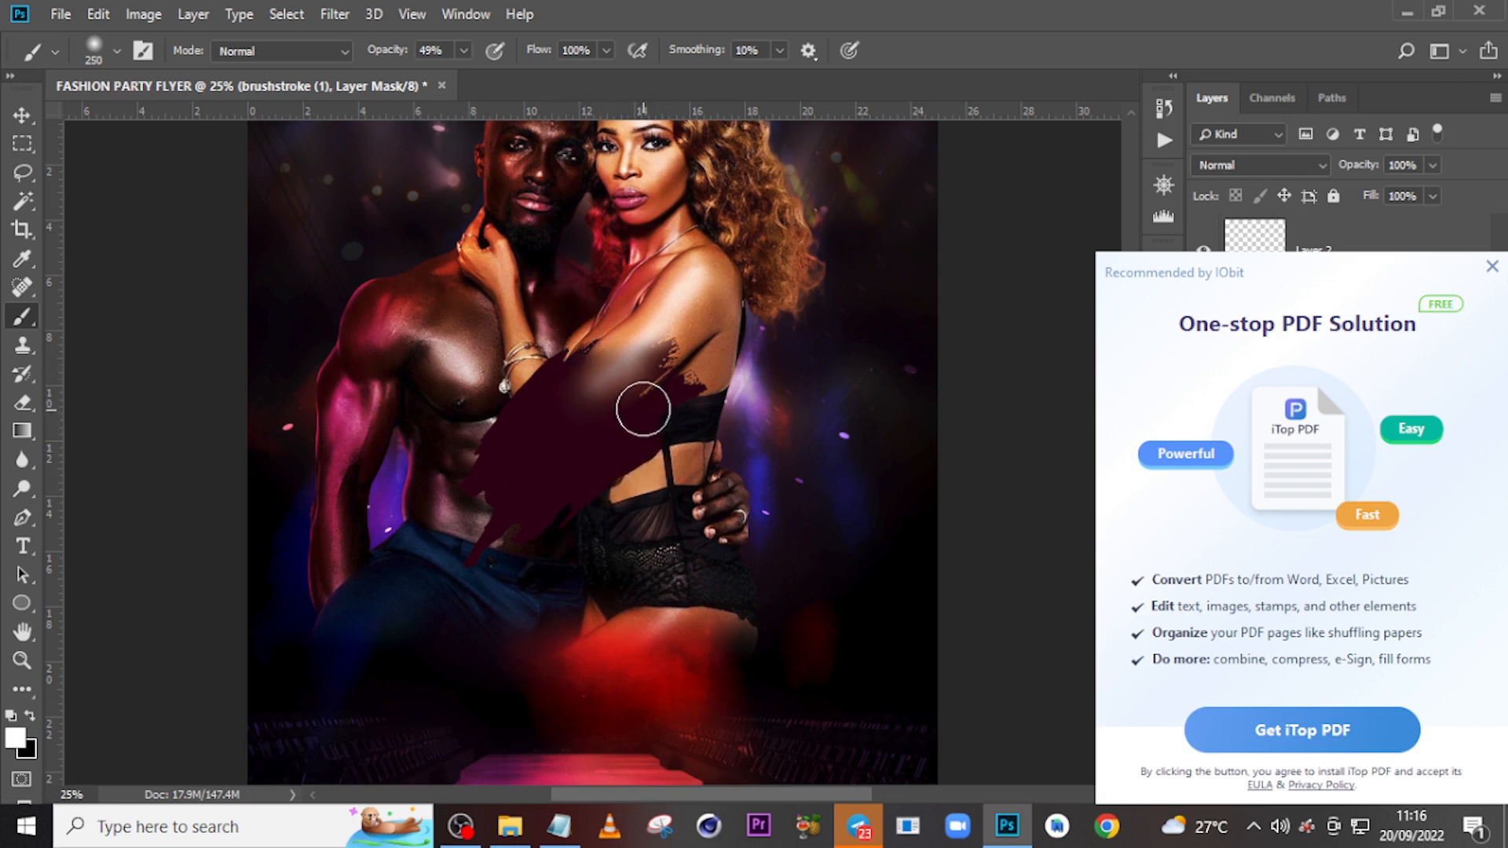
click(1491, 267)
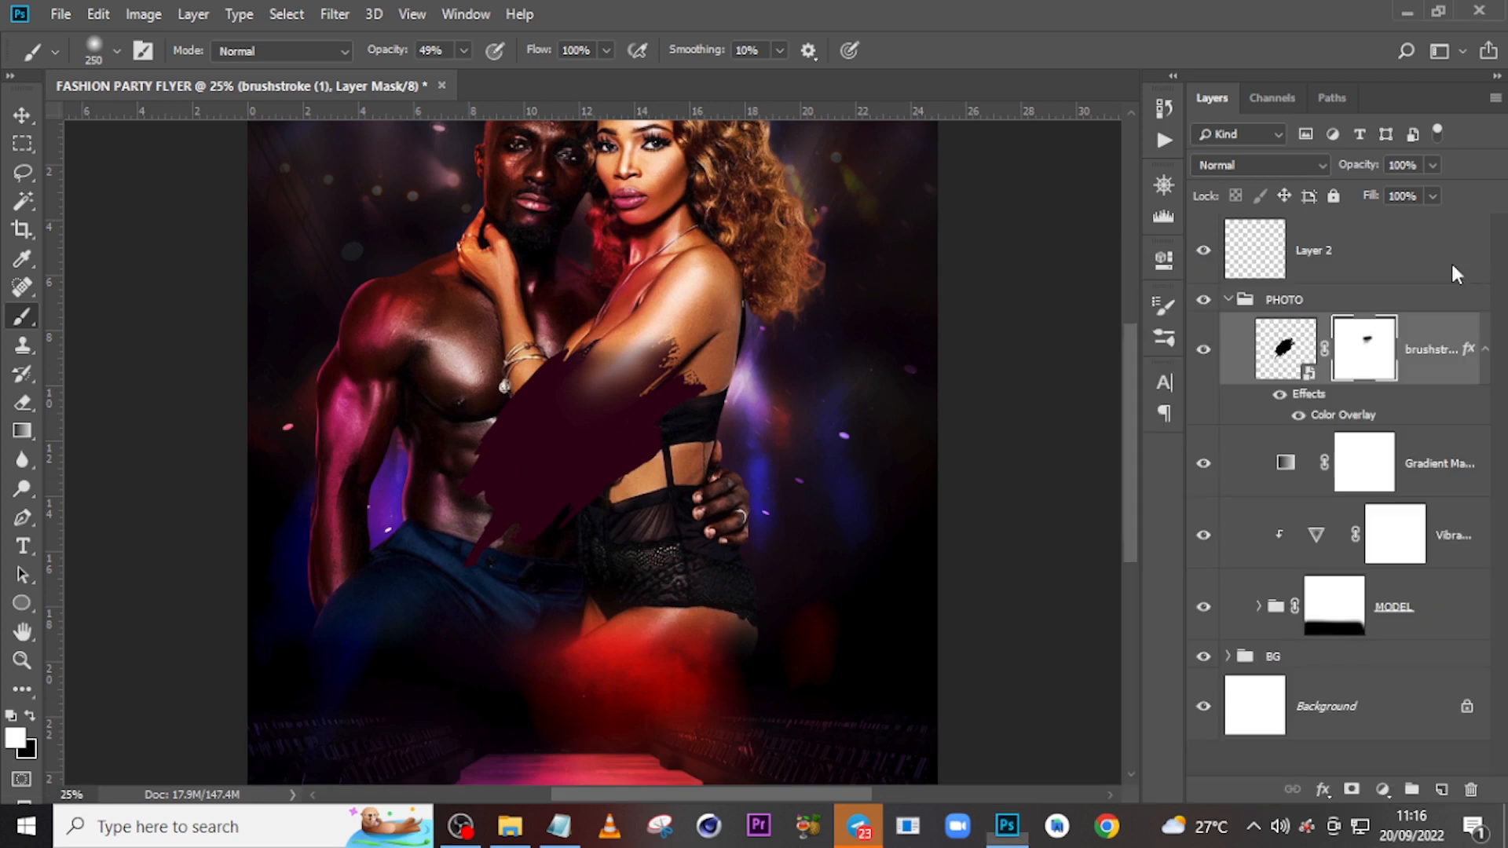
click(1228, 301)
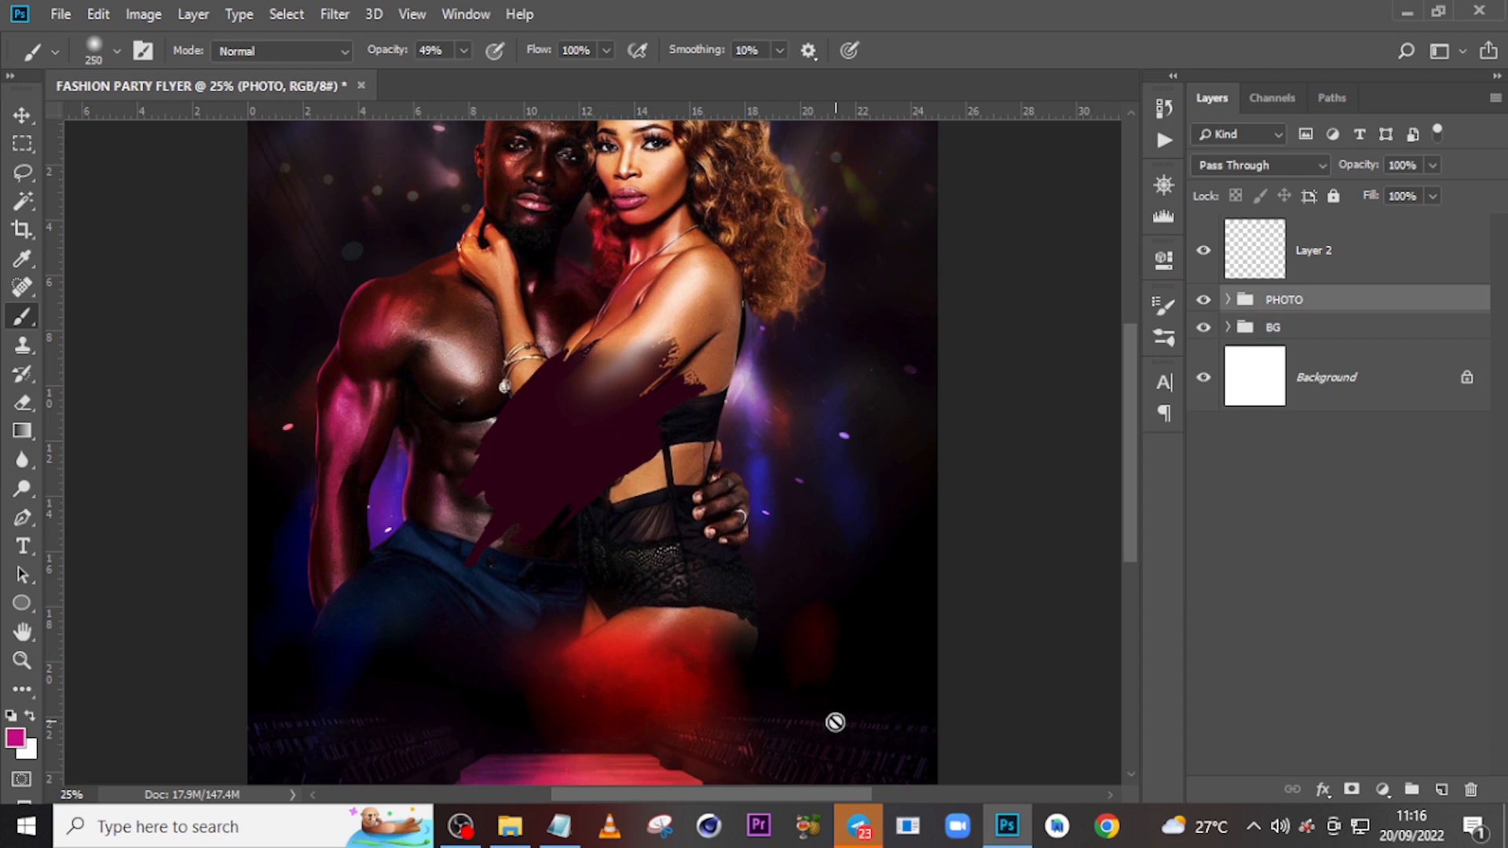
Delete the empty Layer 2 above the PHOTO group.
key(t)
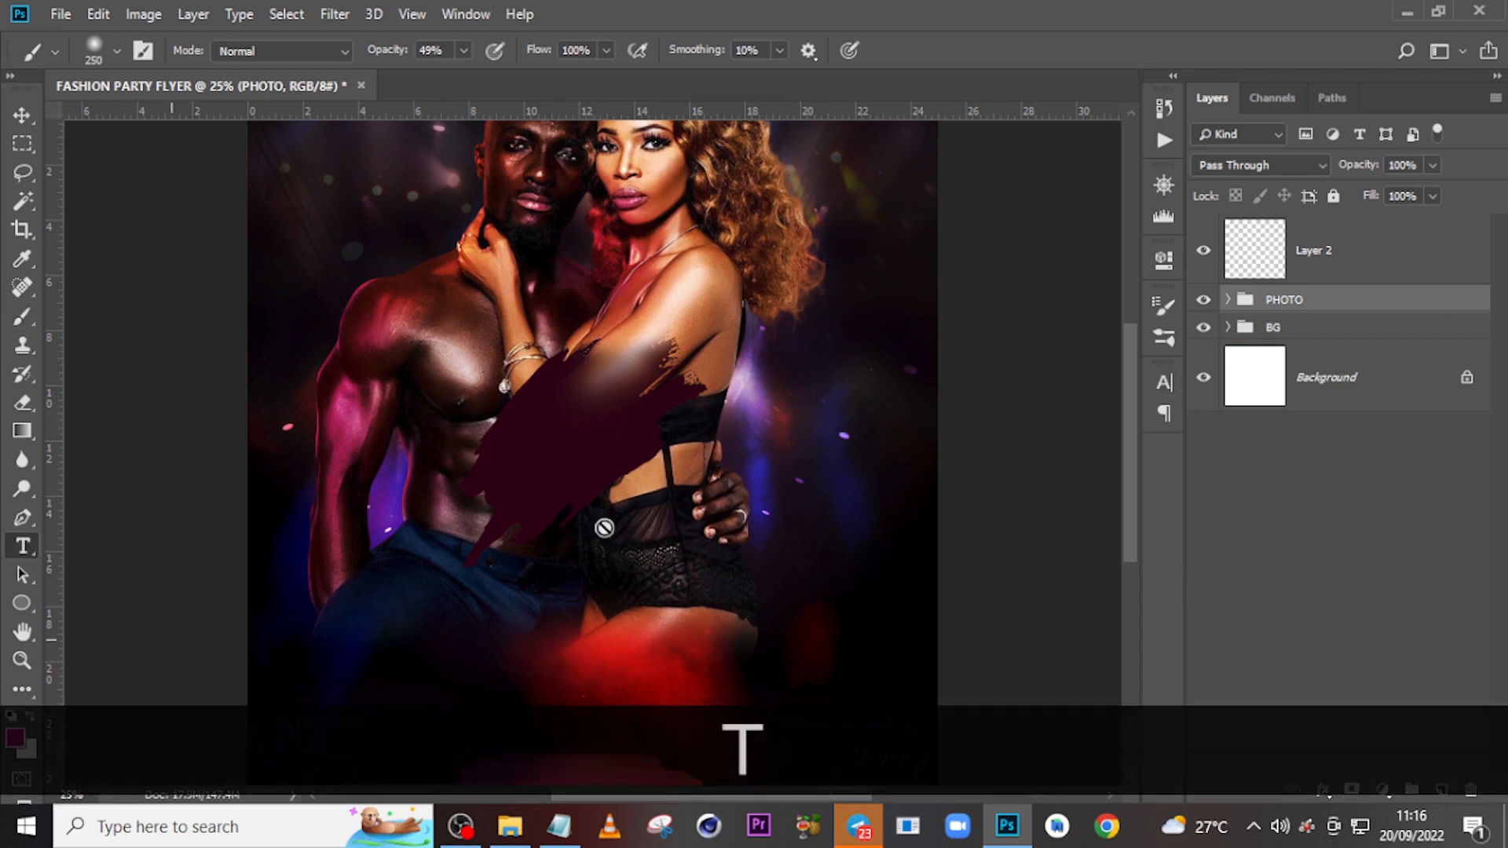
click(1355, 259)
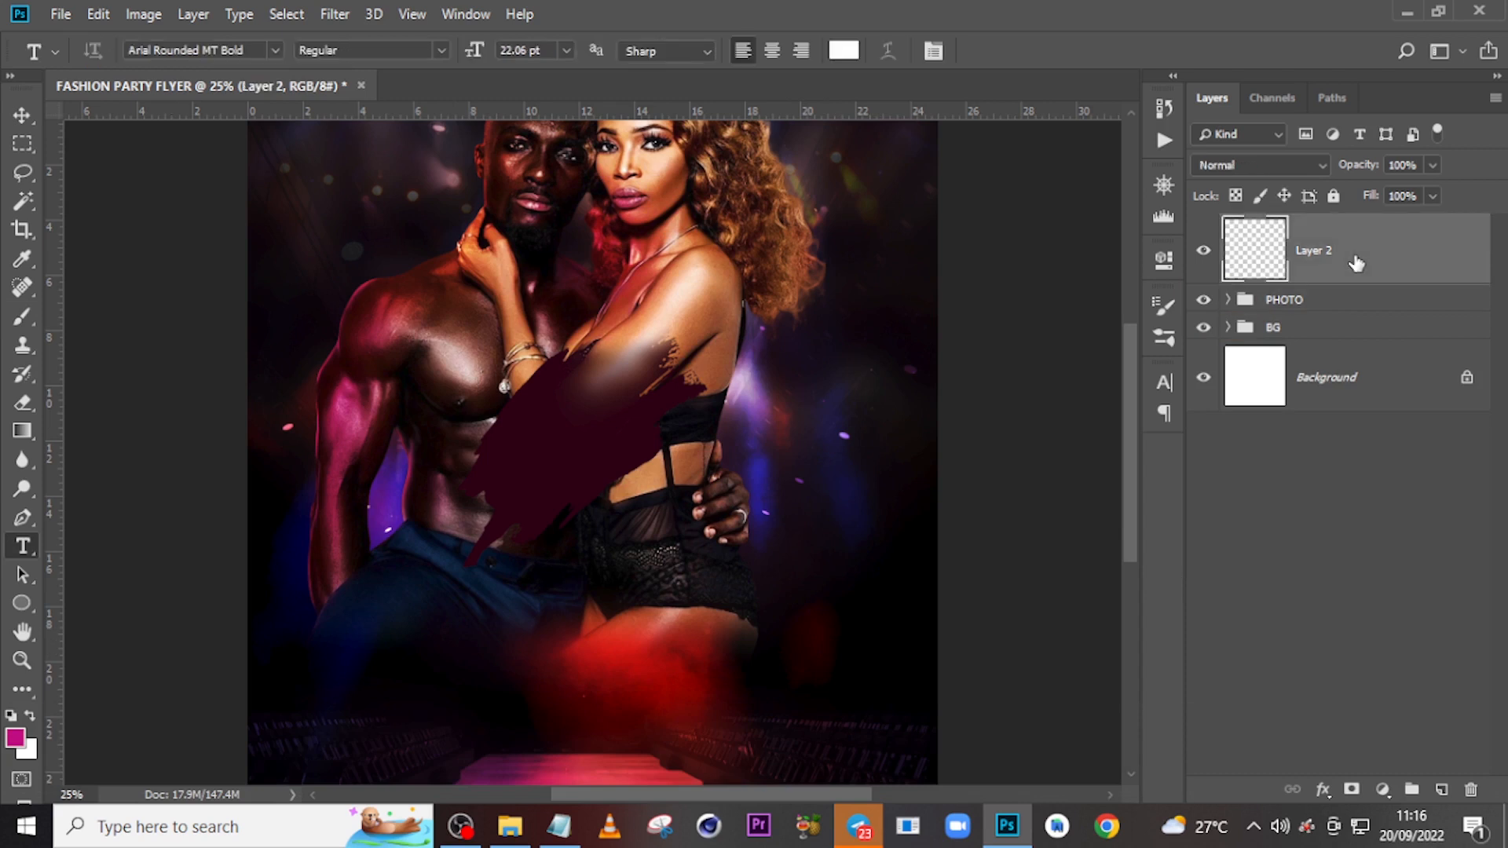
key(Delete)
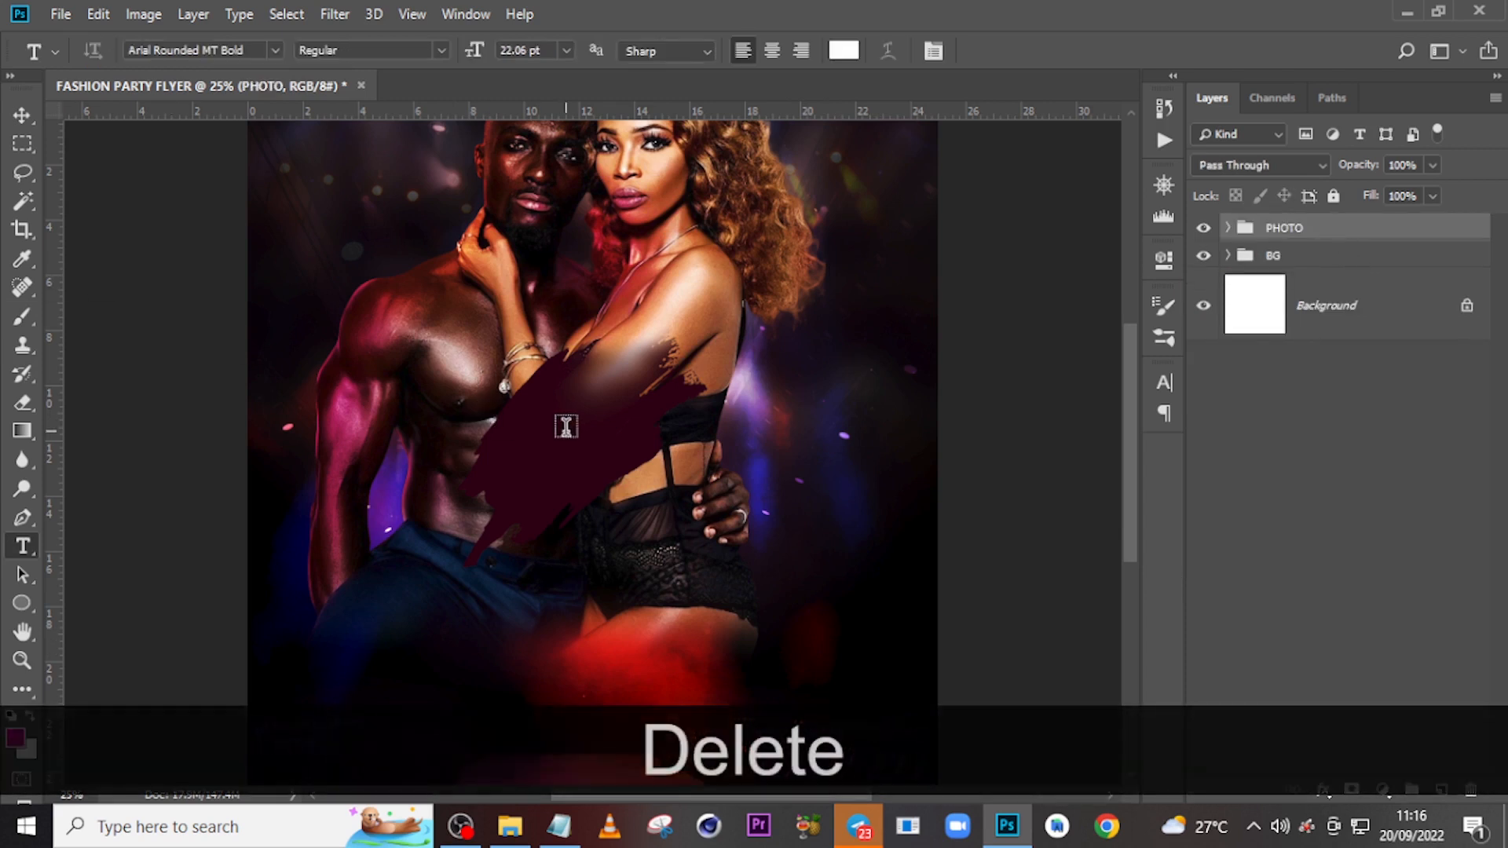
Start a text layer on the dark brushstroke and fill it with "Sexy Up" copied from 144.txt in Notepad.
click(544, 425)
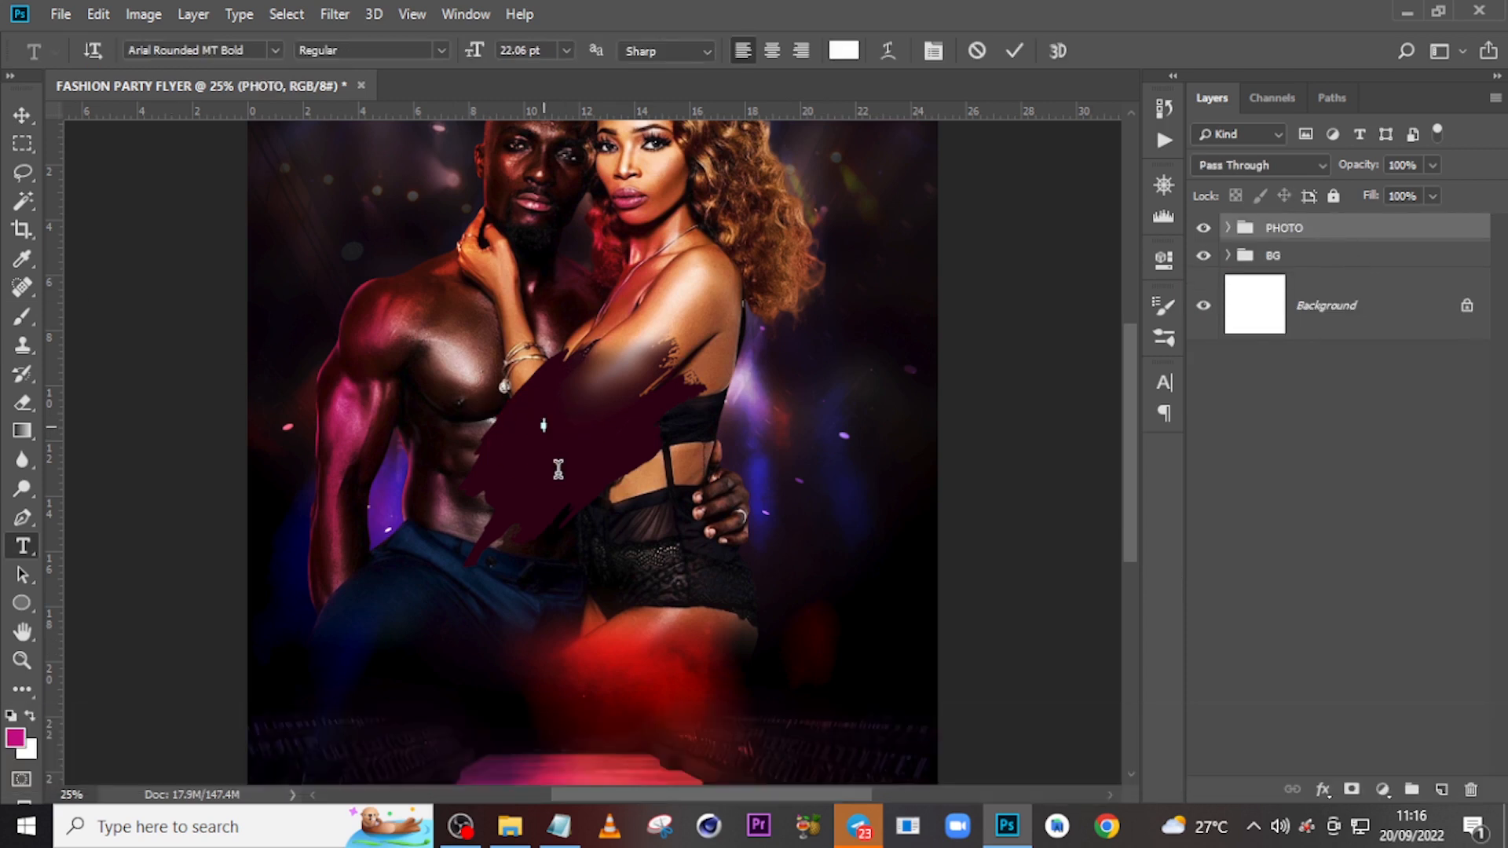
click(559, 825)
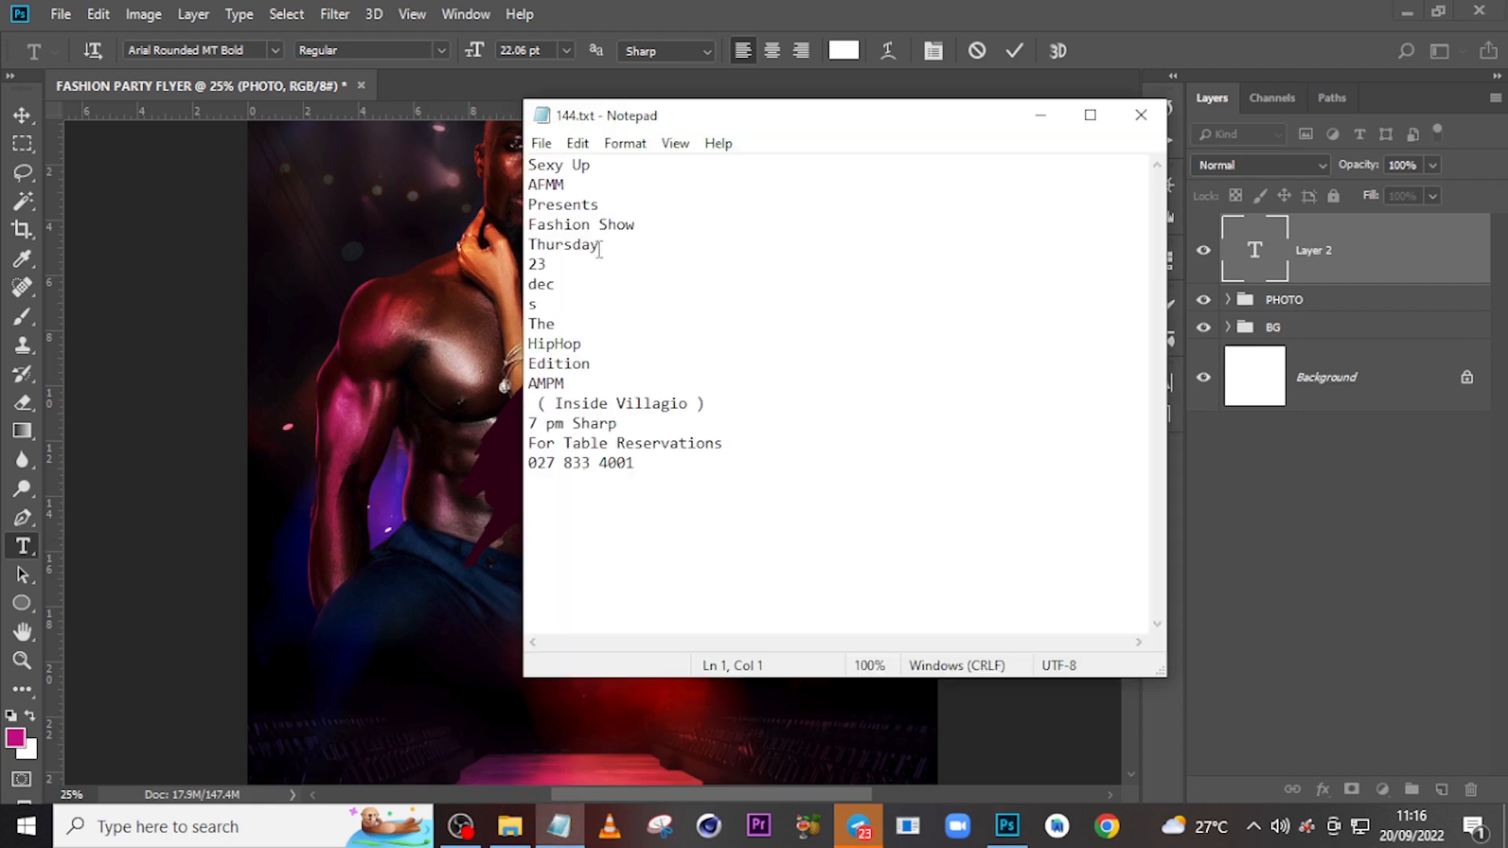
drag(587, 172, 512, 166)
key(ctrl+c)
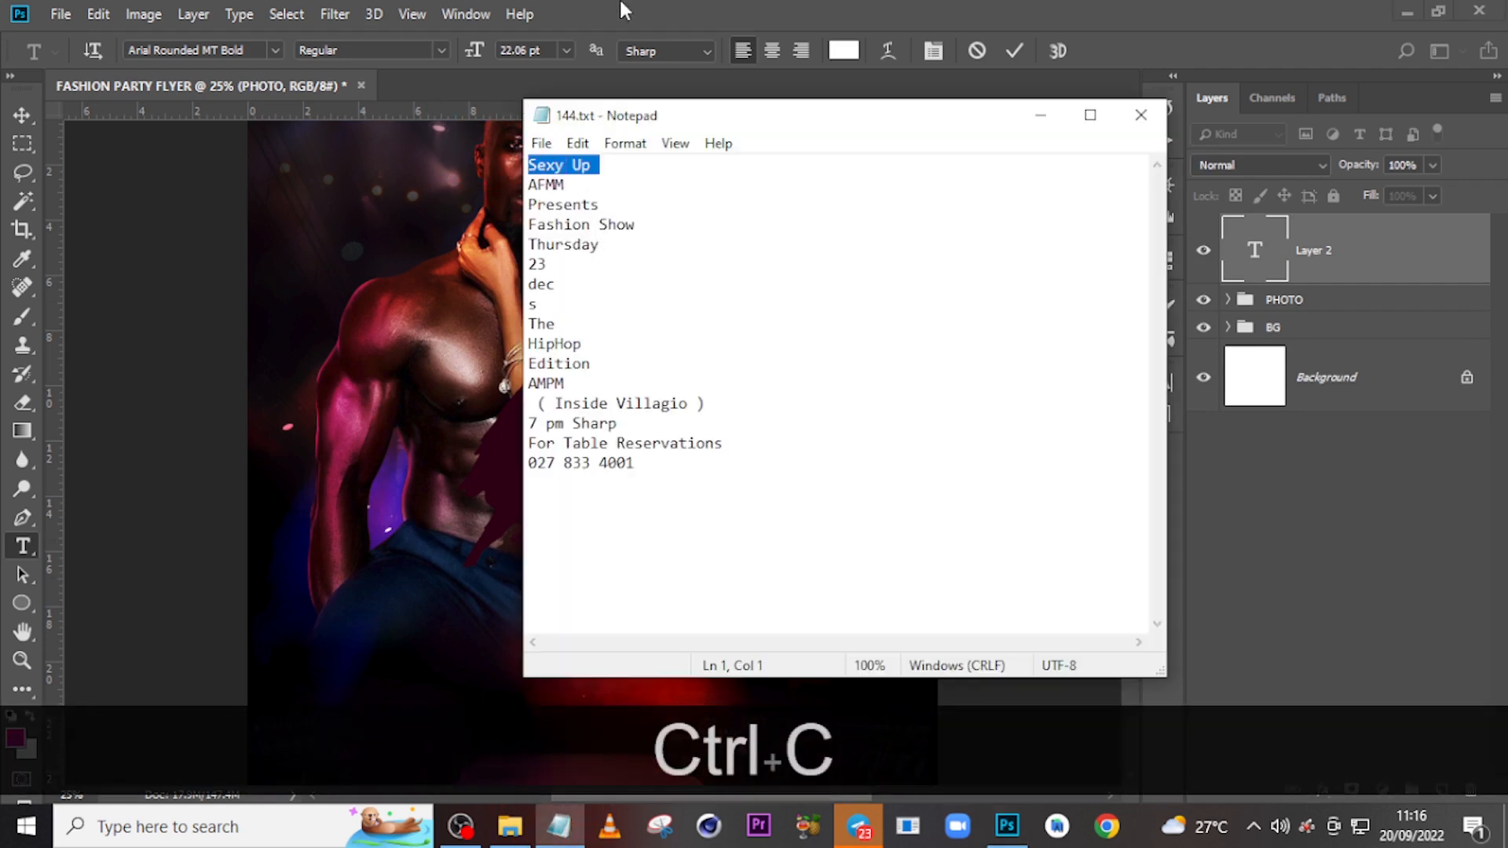
click(636, 19)
key(ctrl+v)
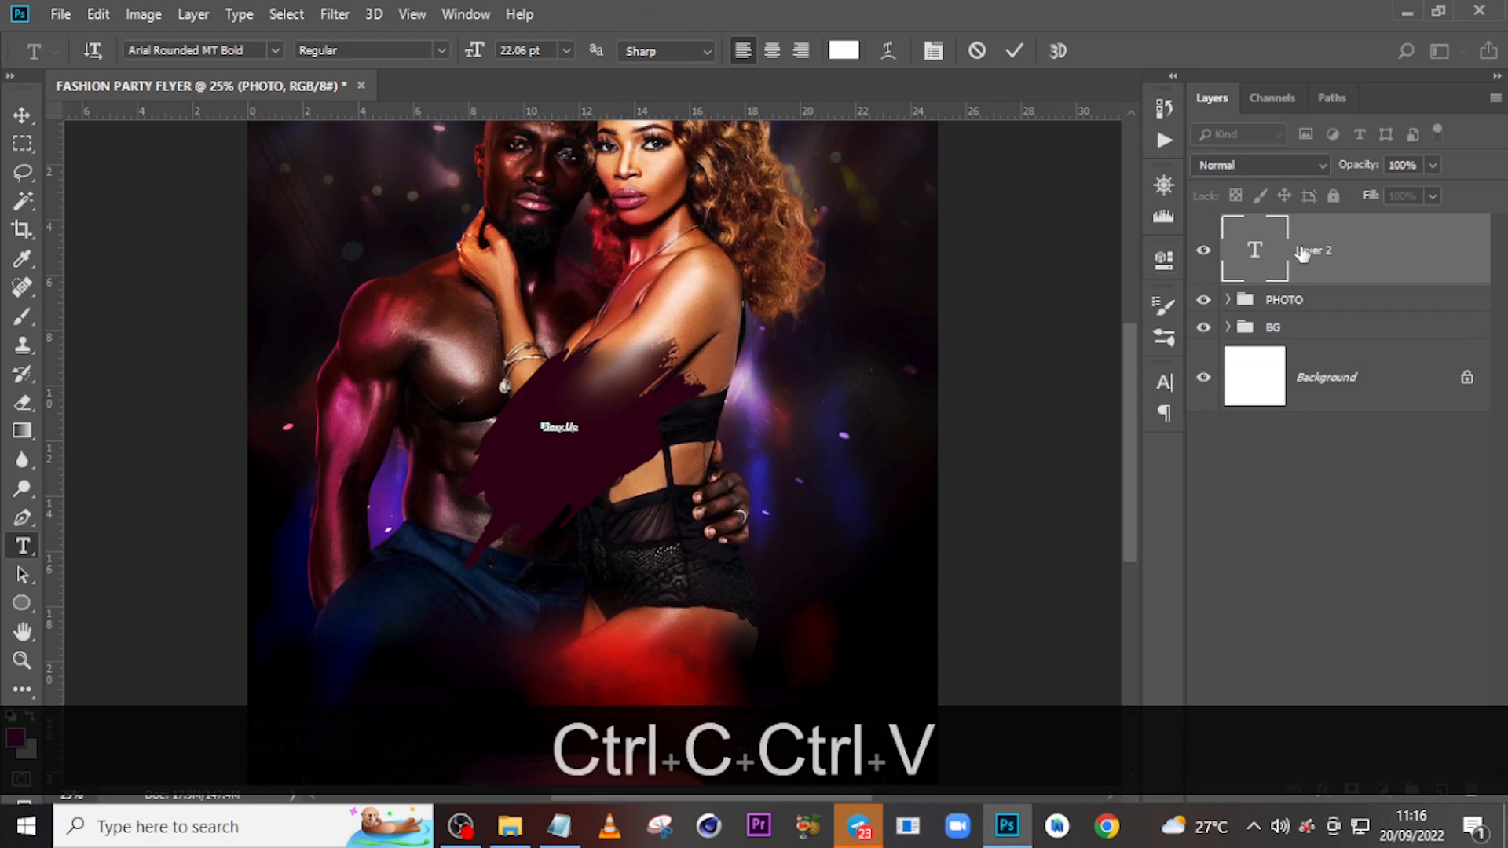
click(1302, 251)
Set the Sexy Up text in Morganite Thin at 906 pt.
click(1166, 382)
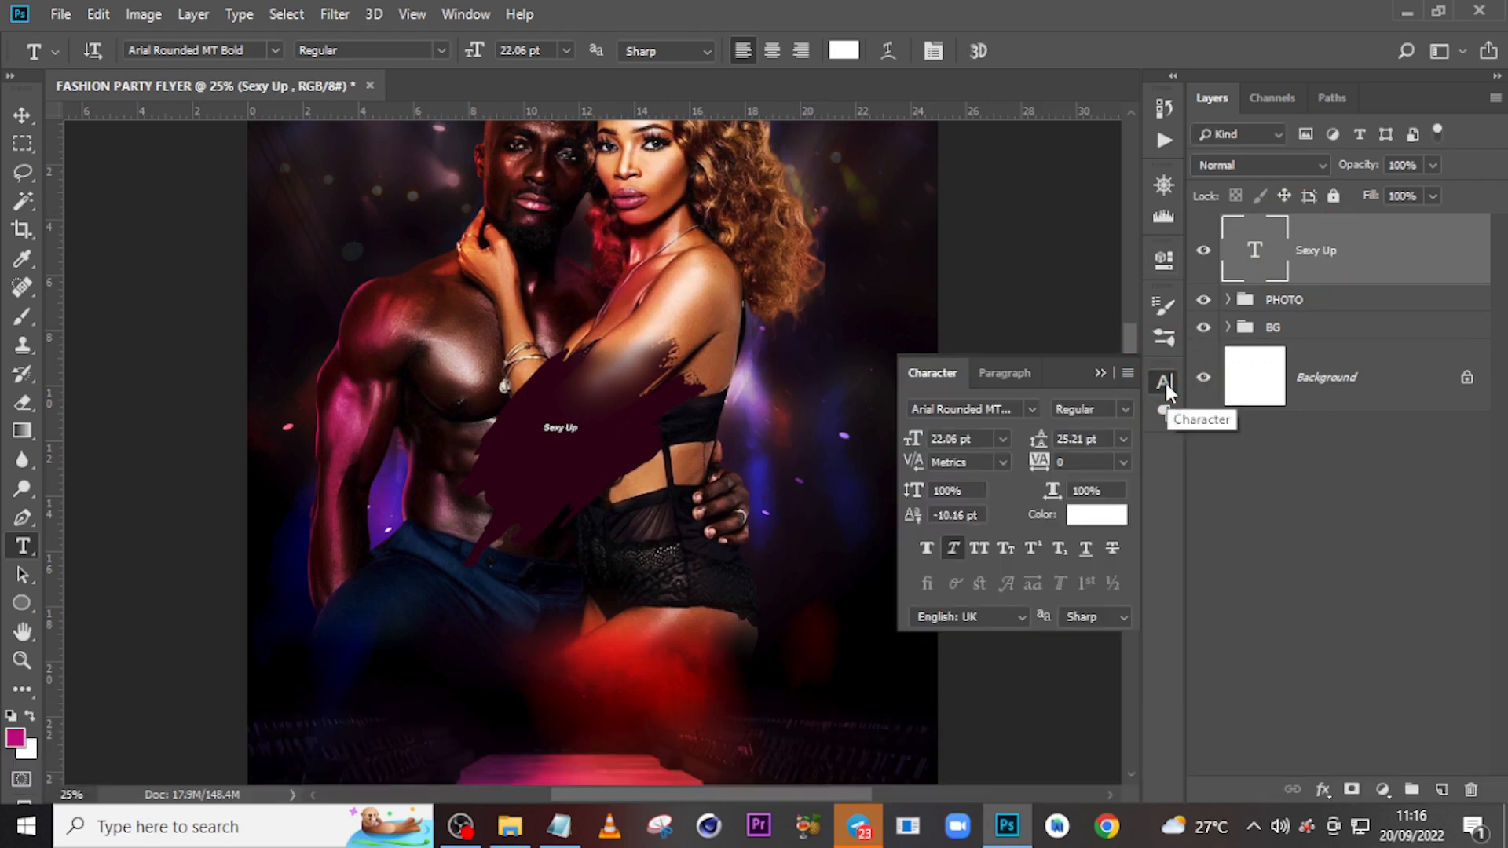
click(978, 409)
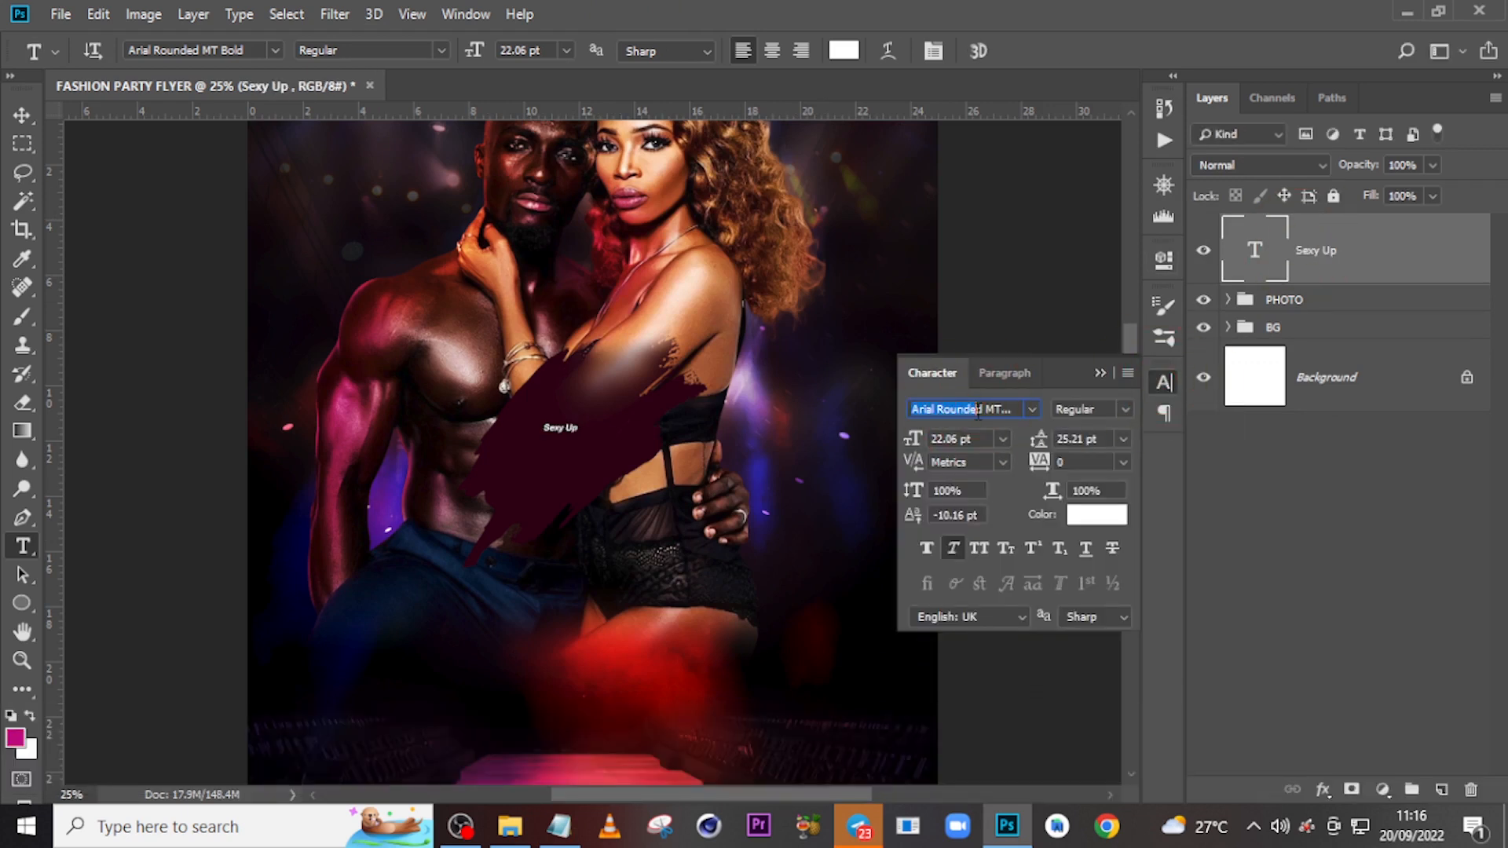
click(1032, 410)
click(1004, 543)
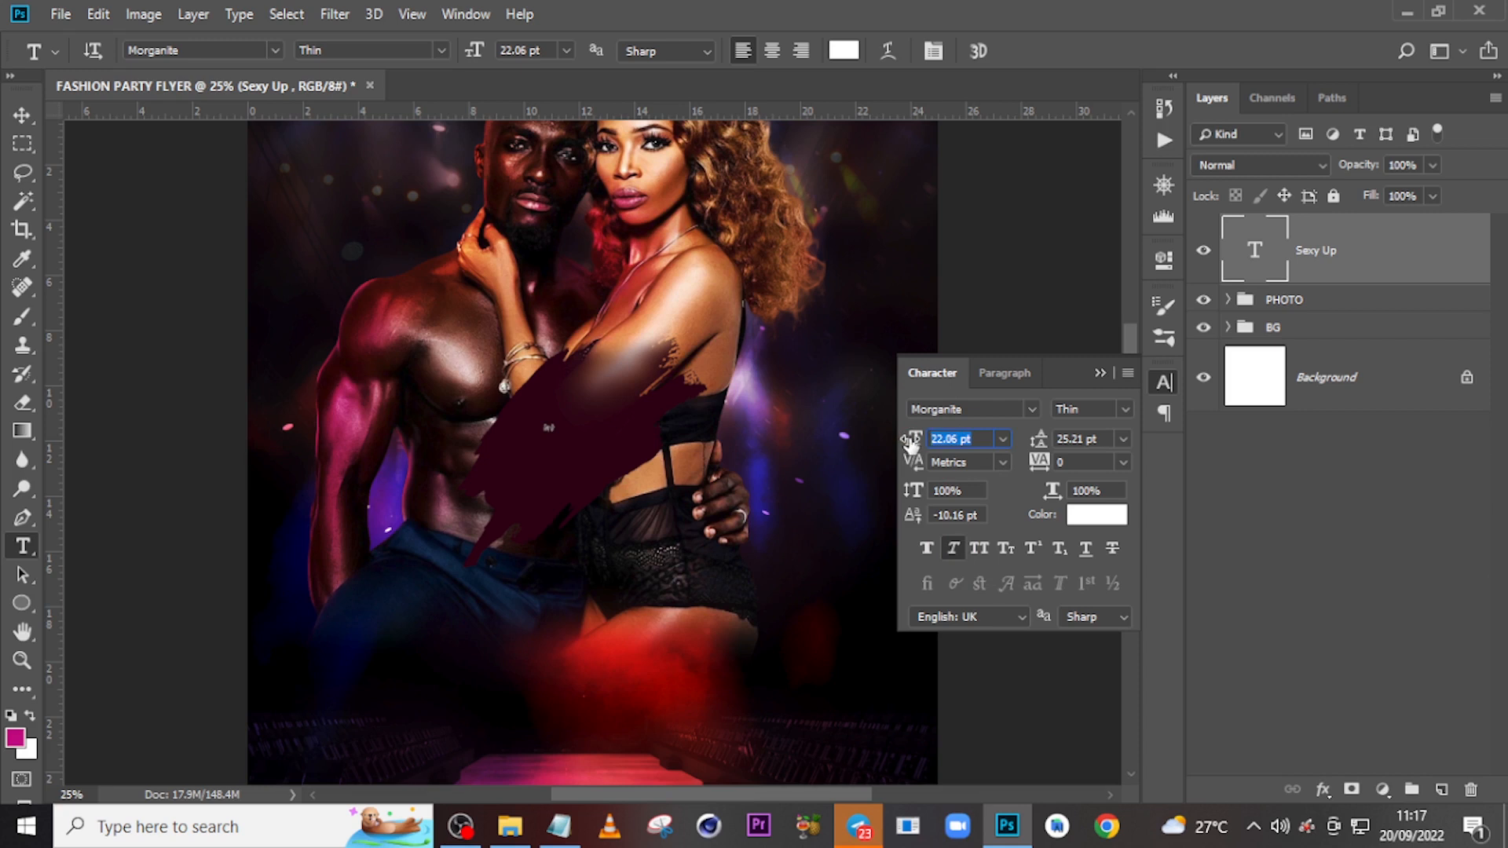
text(906)
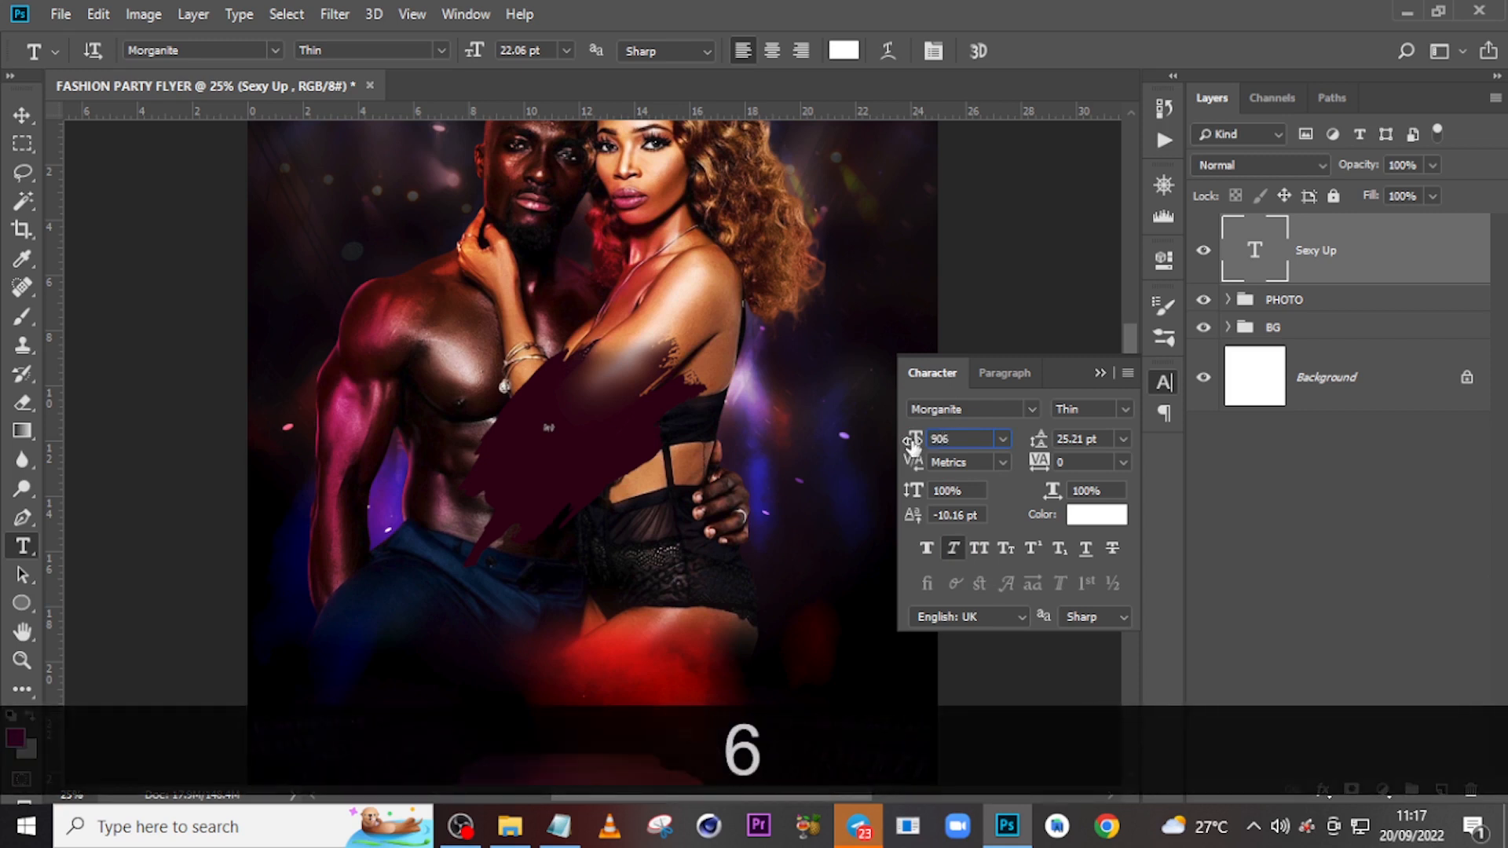
key(Return)
click(1101, 371)
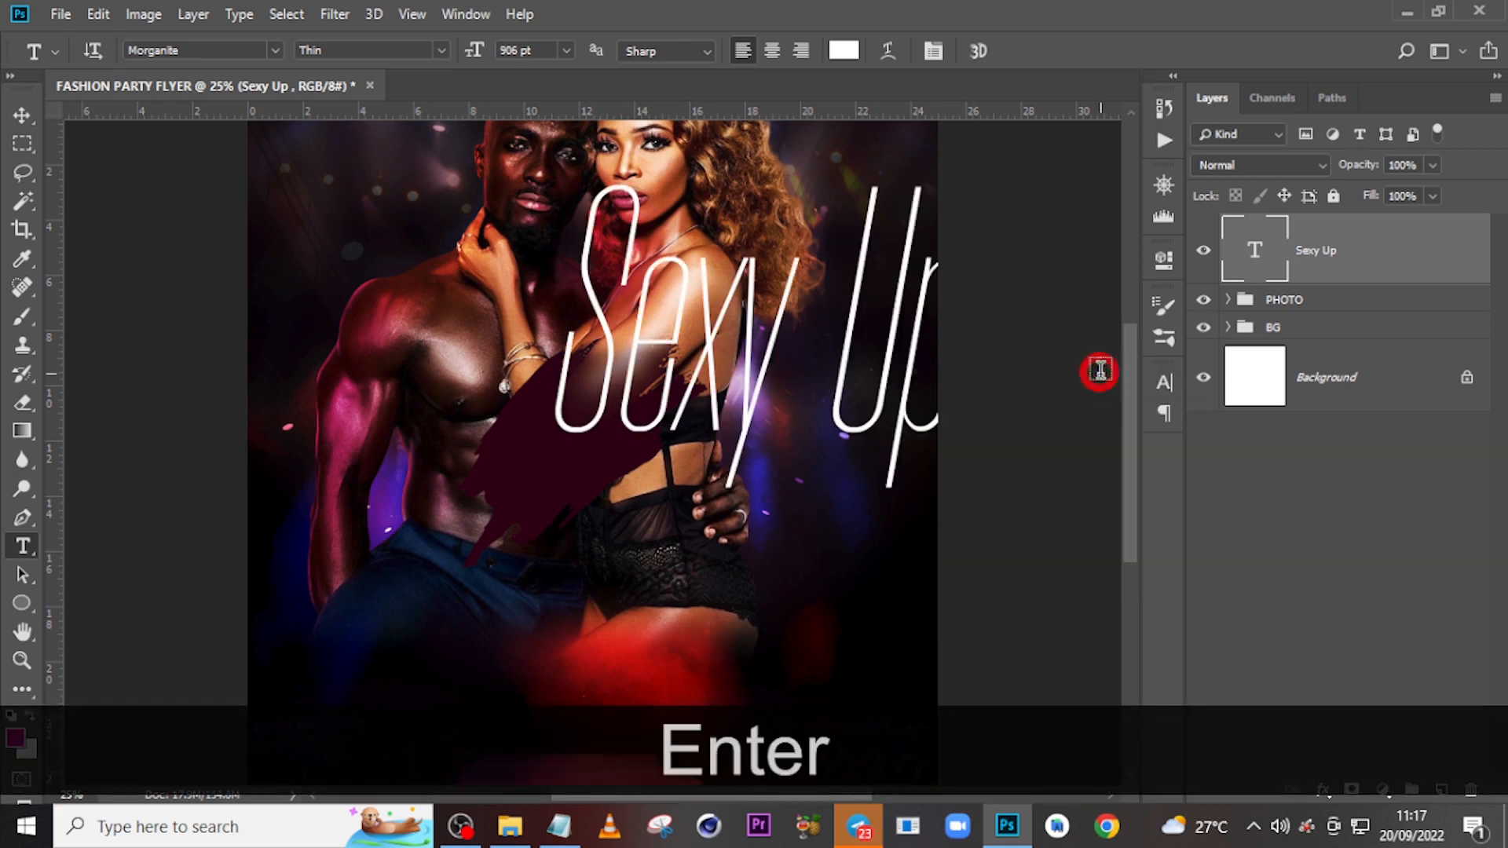
Show the guides and position the Sexy Up title horizontally centred on the flyer, over the couple's torsos.
key(v)
key(ctrl+h)
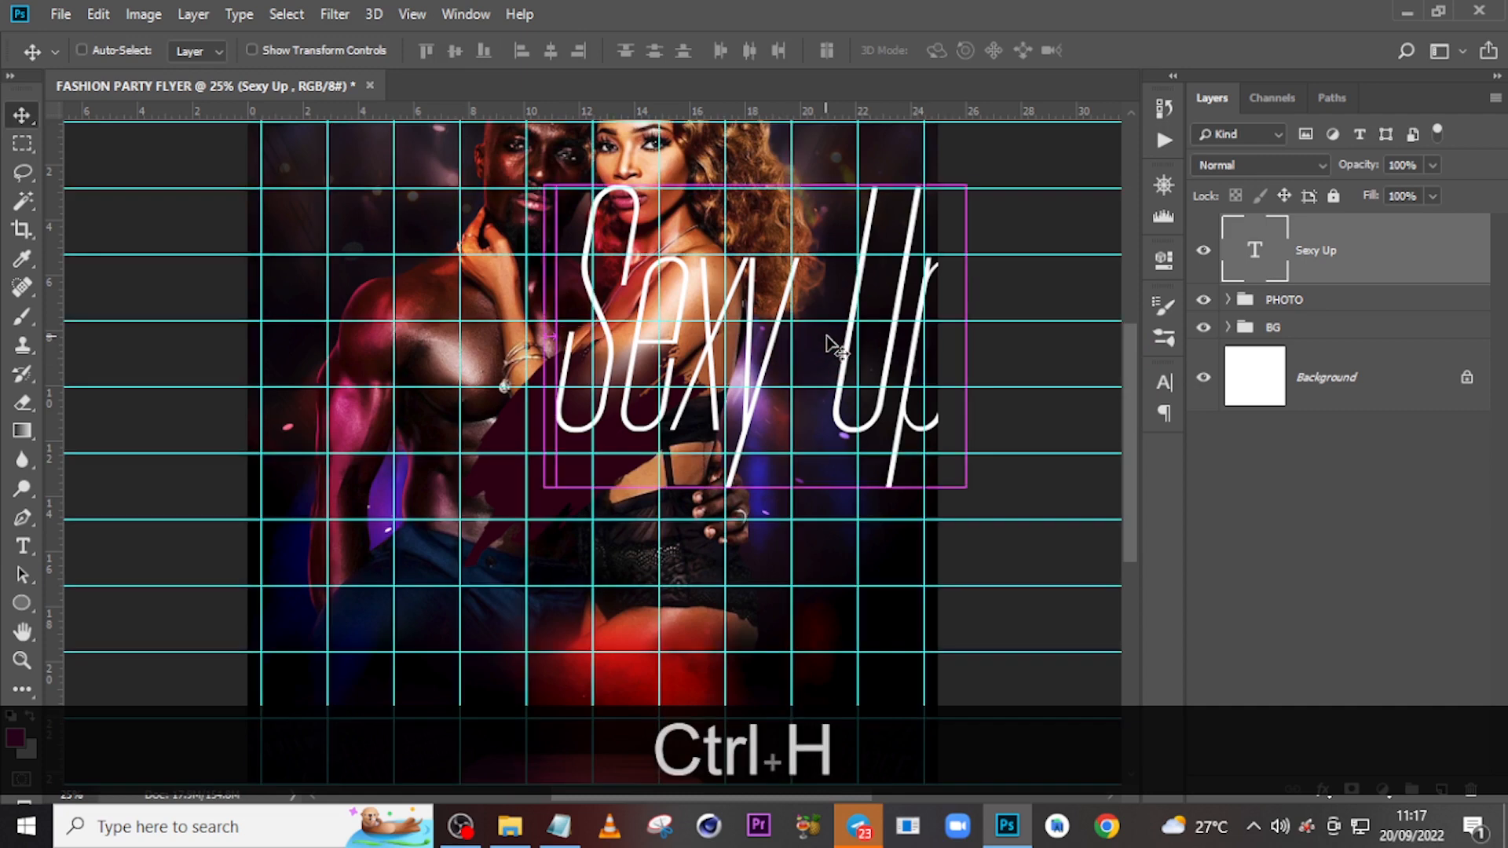
drag(825, 343, 640, 375)
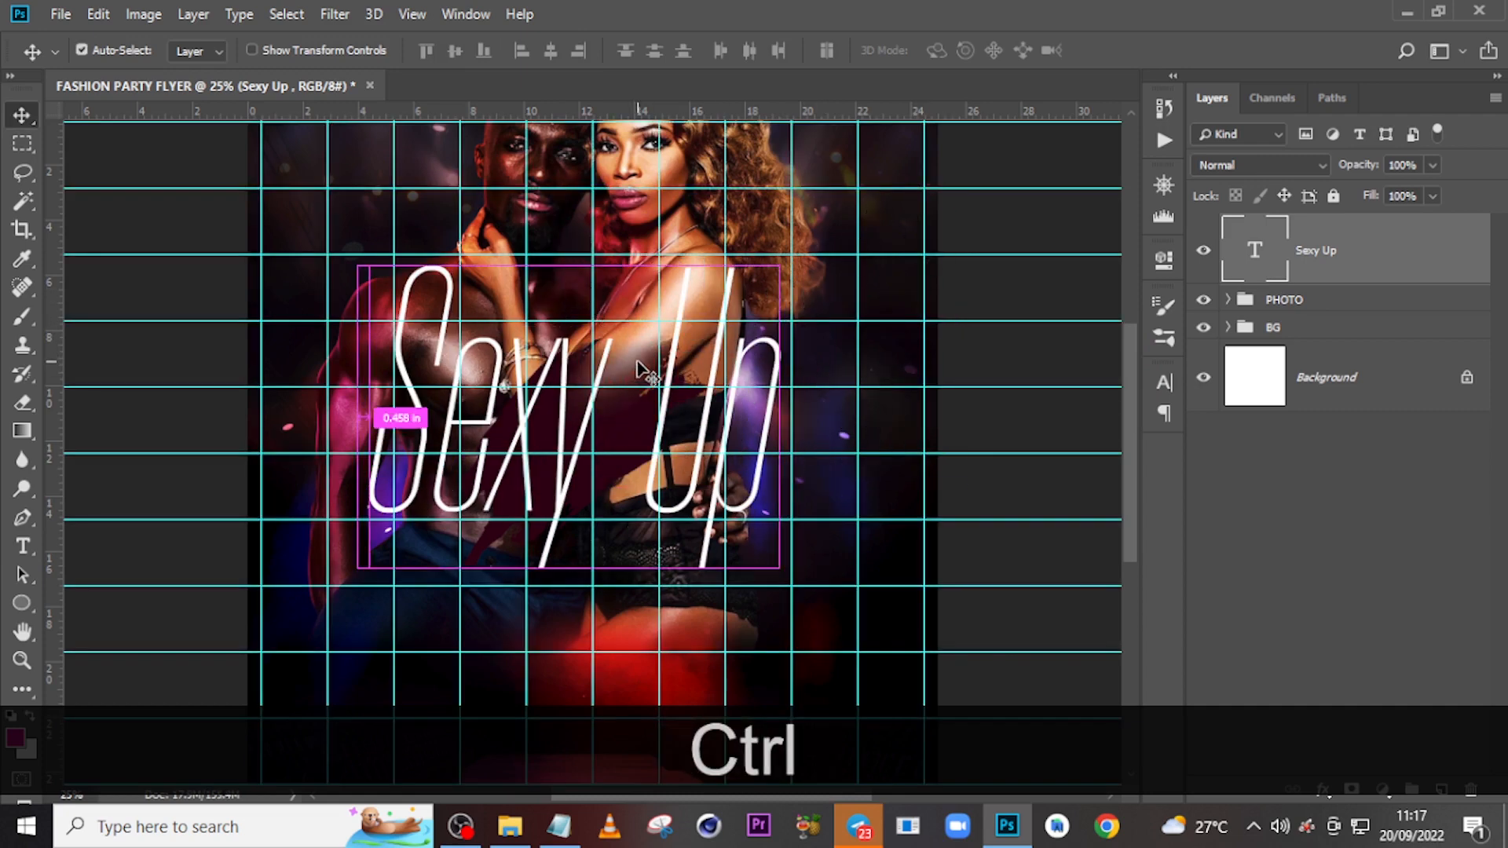
key(ctrl+t)
drag(649, 331, 718, 411)
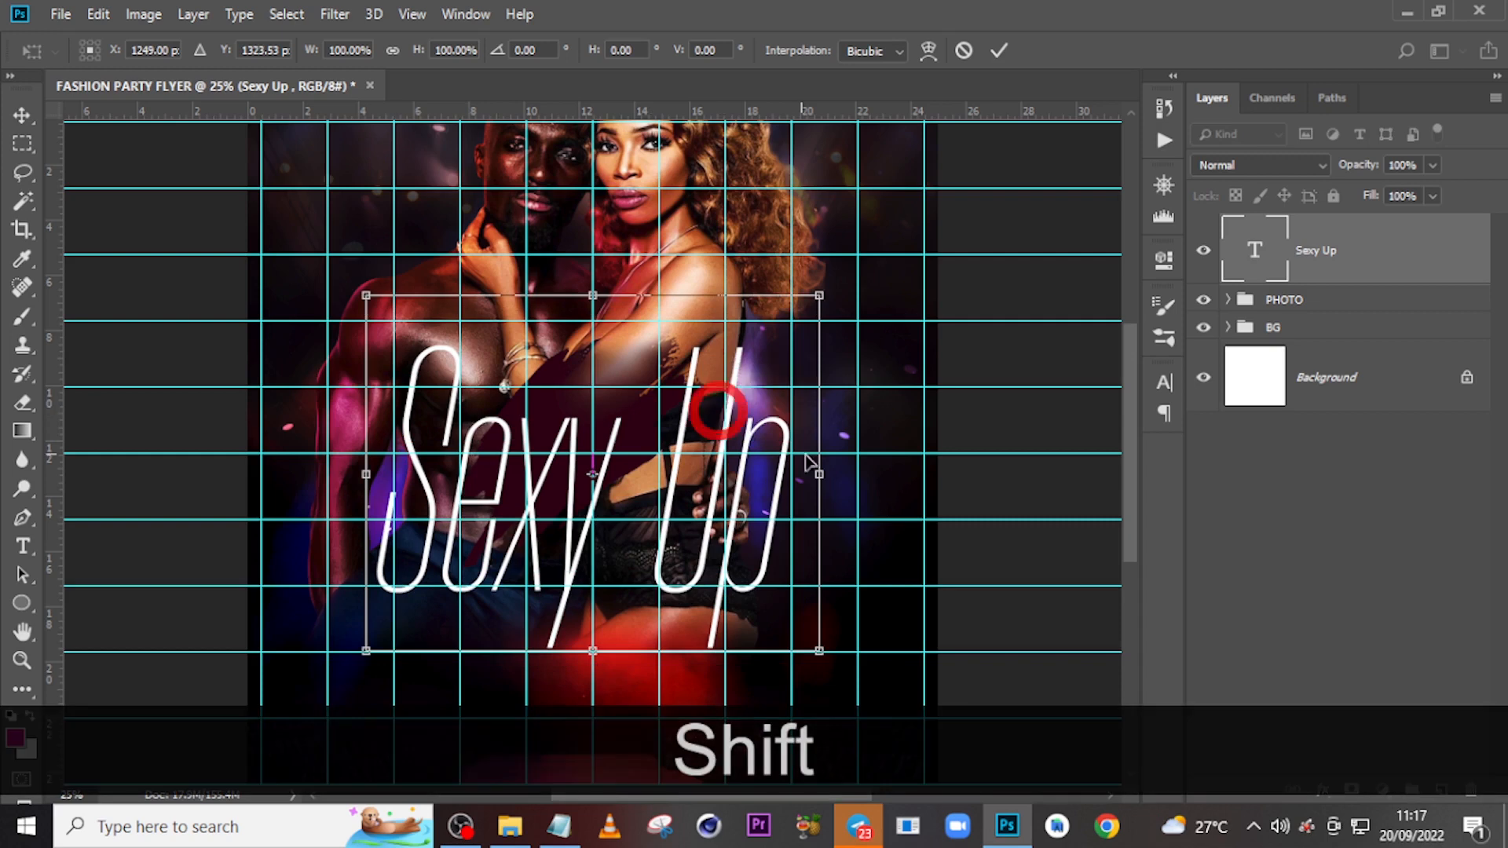
key(shift+Return)
key(shift+Down)
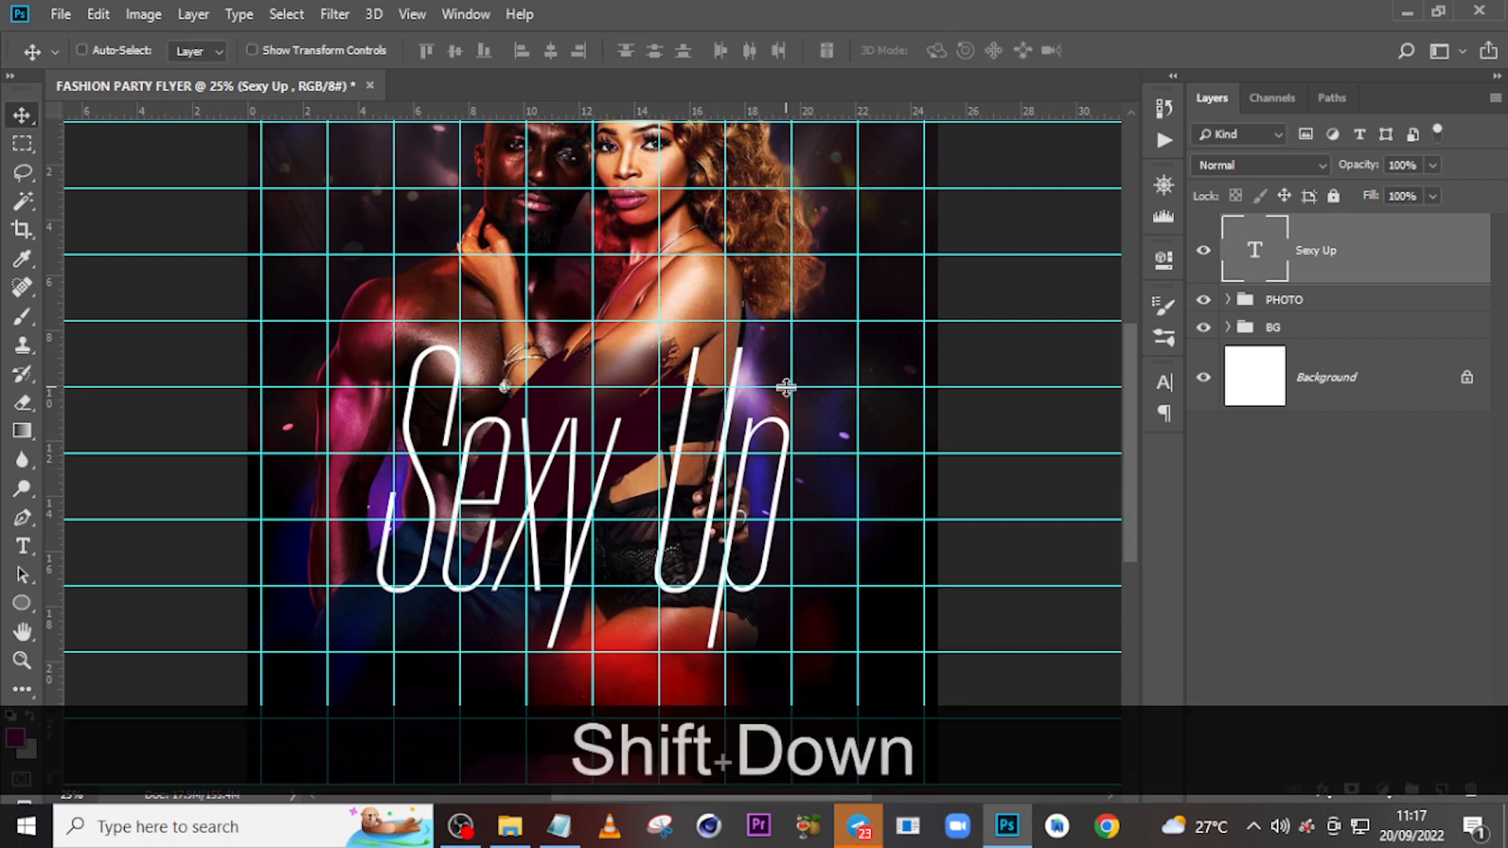
key(shift+Down)
key(shift+Down)
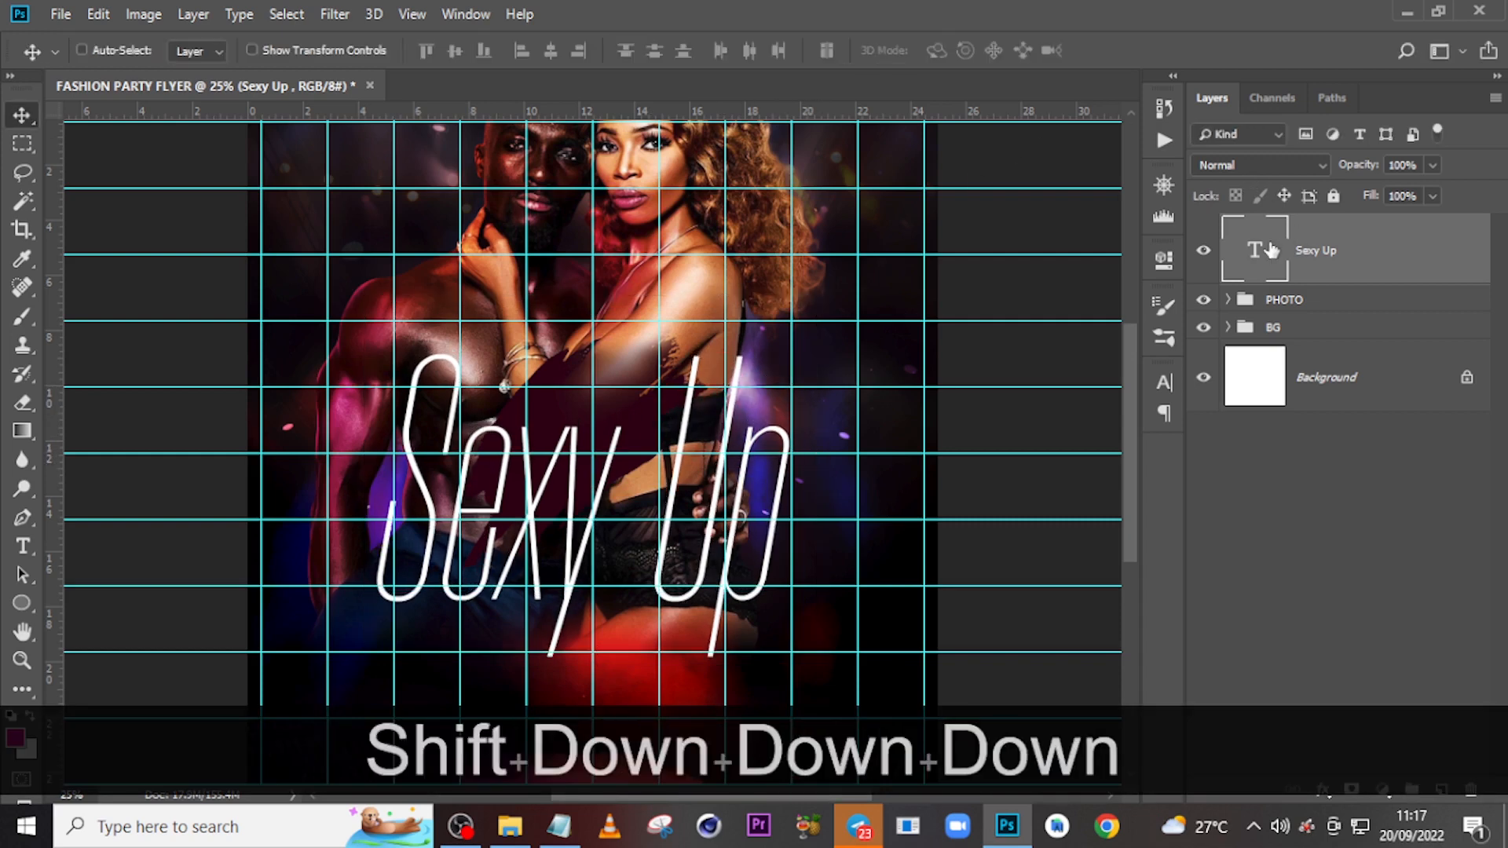
Duplicate the Sexy Up text layer and select the original beneath the copy.
click(1342, 248)
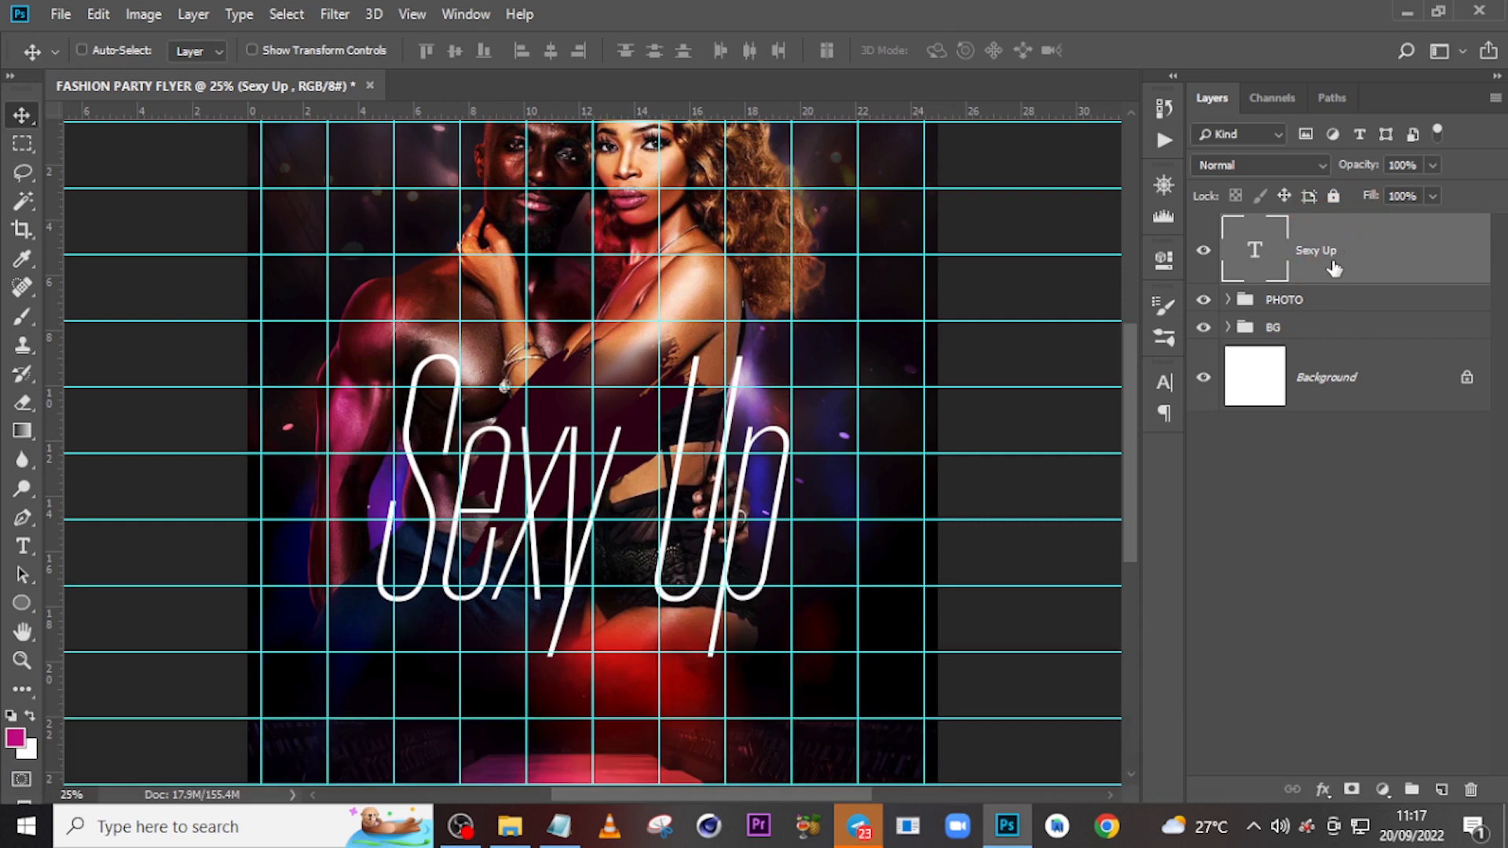
key(ctrl+j)
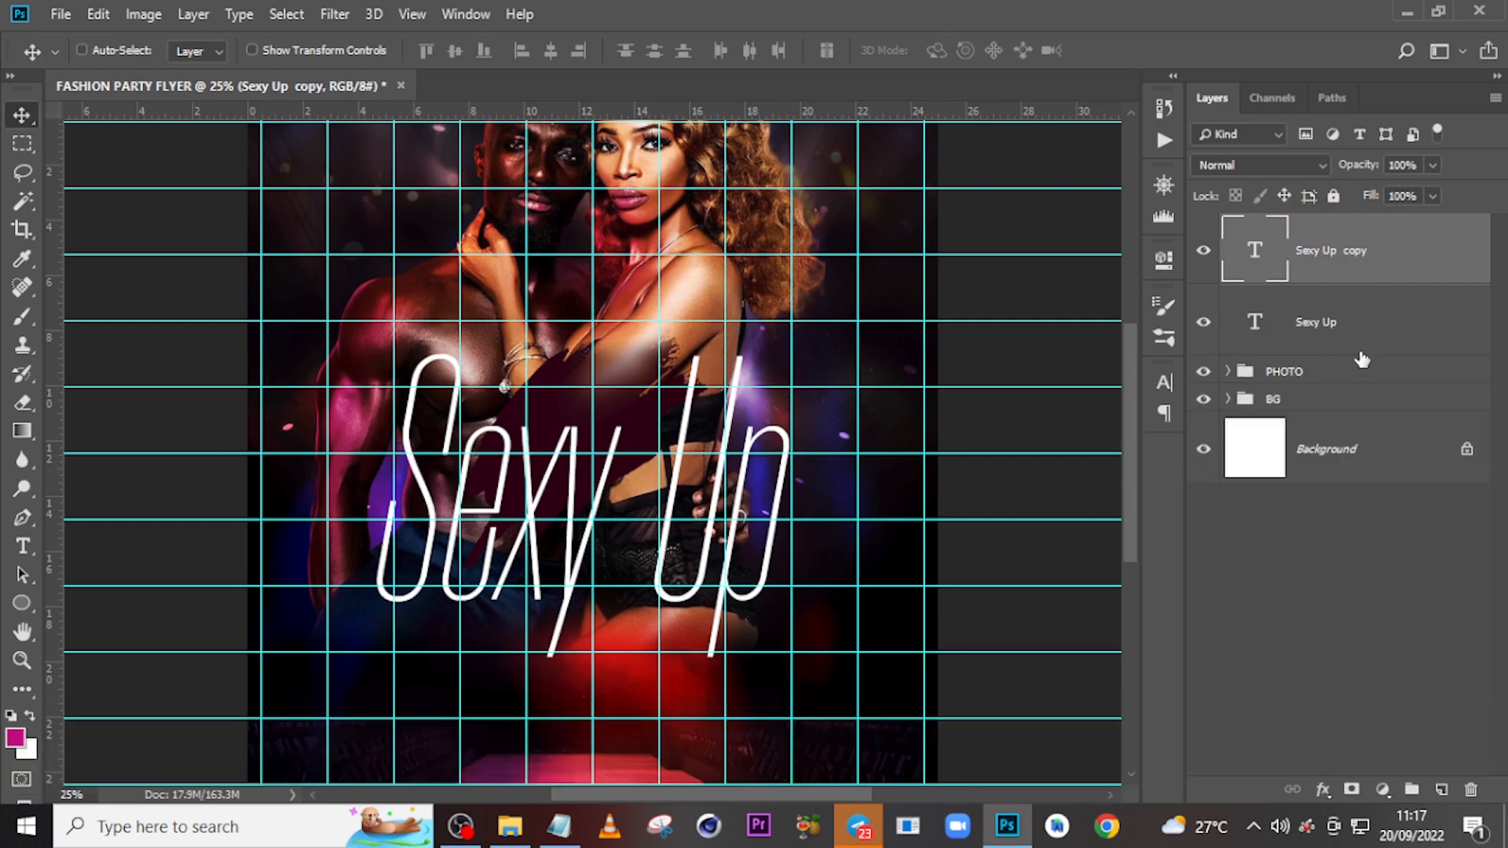
click(1365, 315)
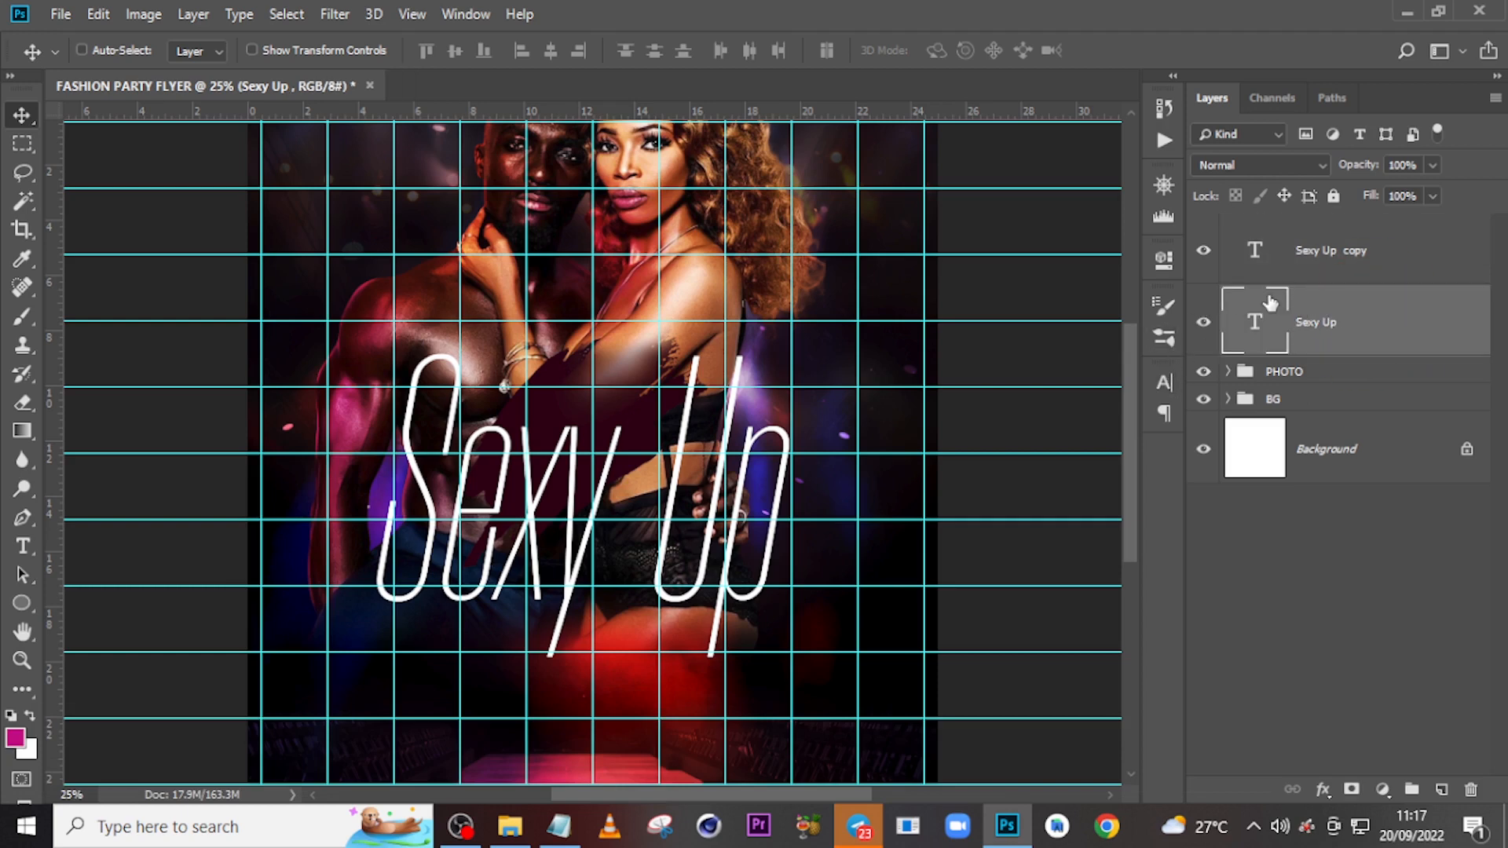
click(1163, 377)
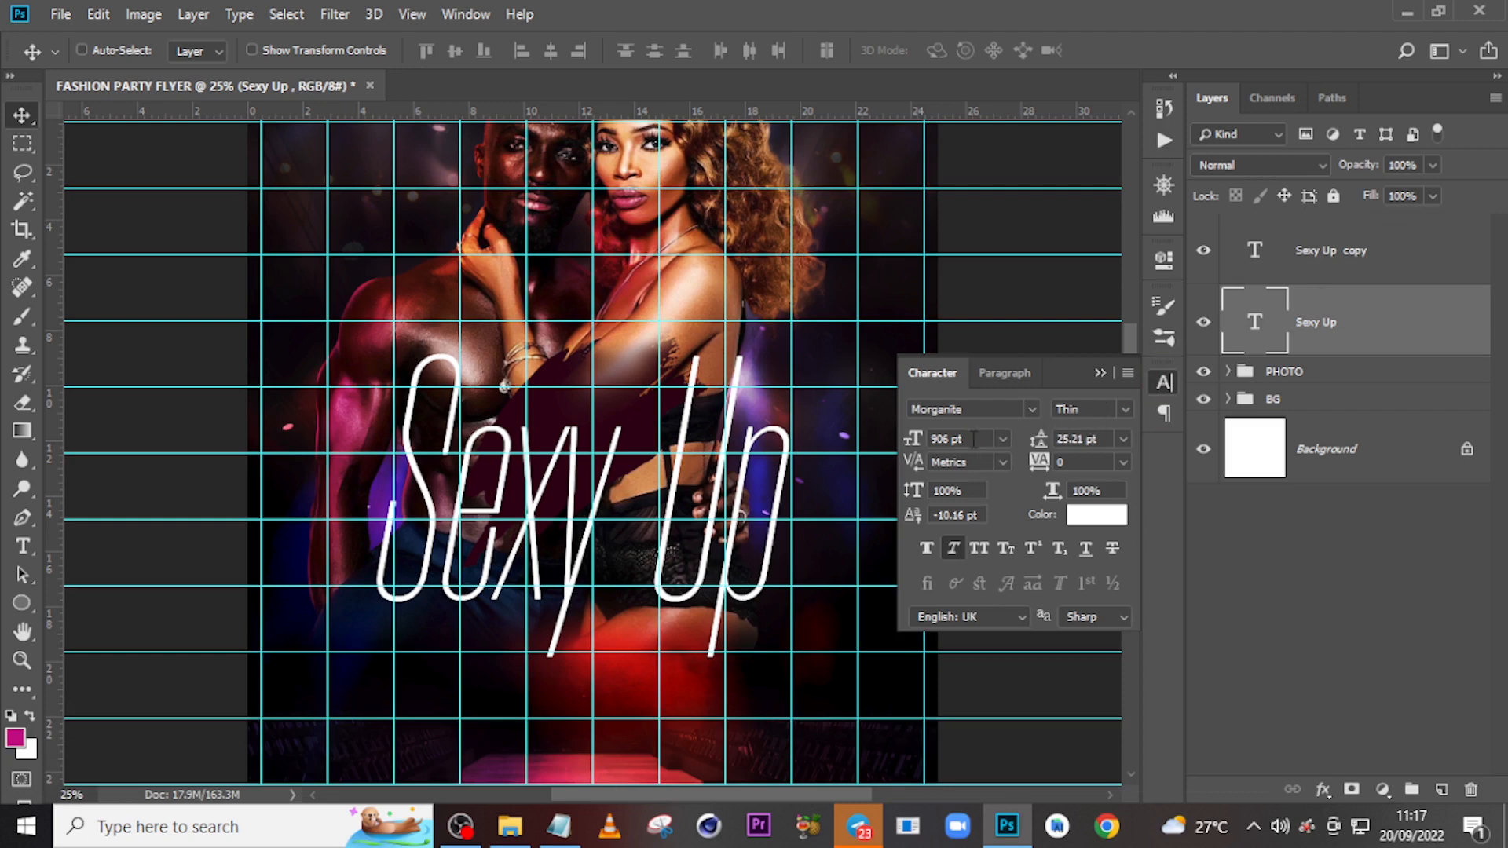
click(911, 439)
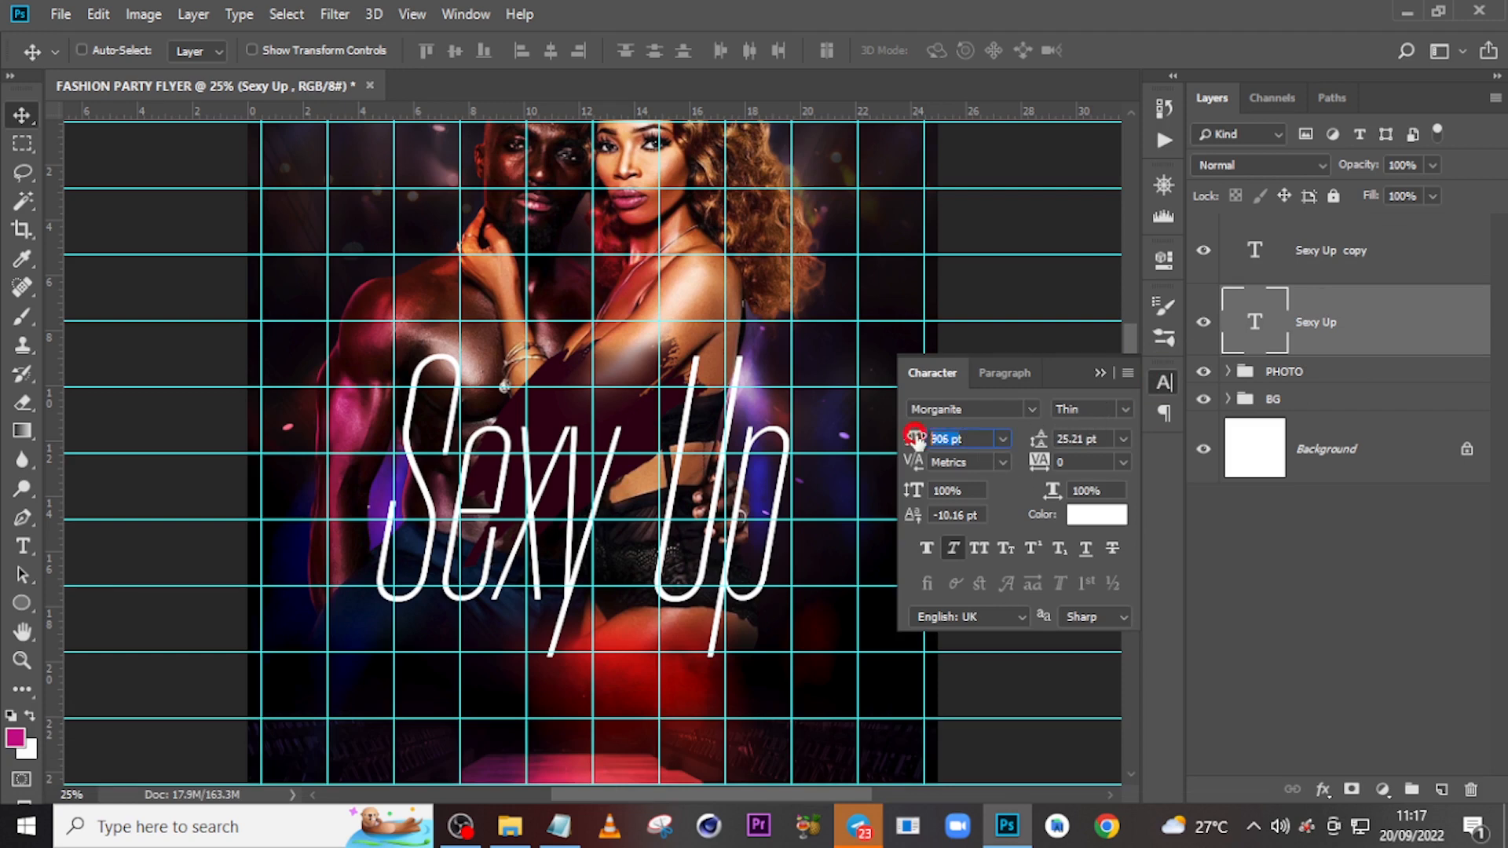
click(1084, 461)
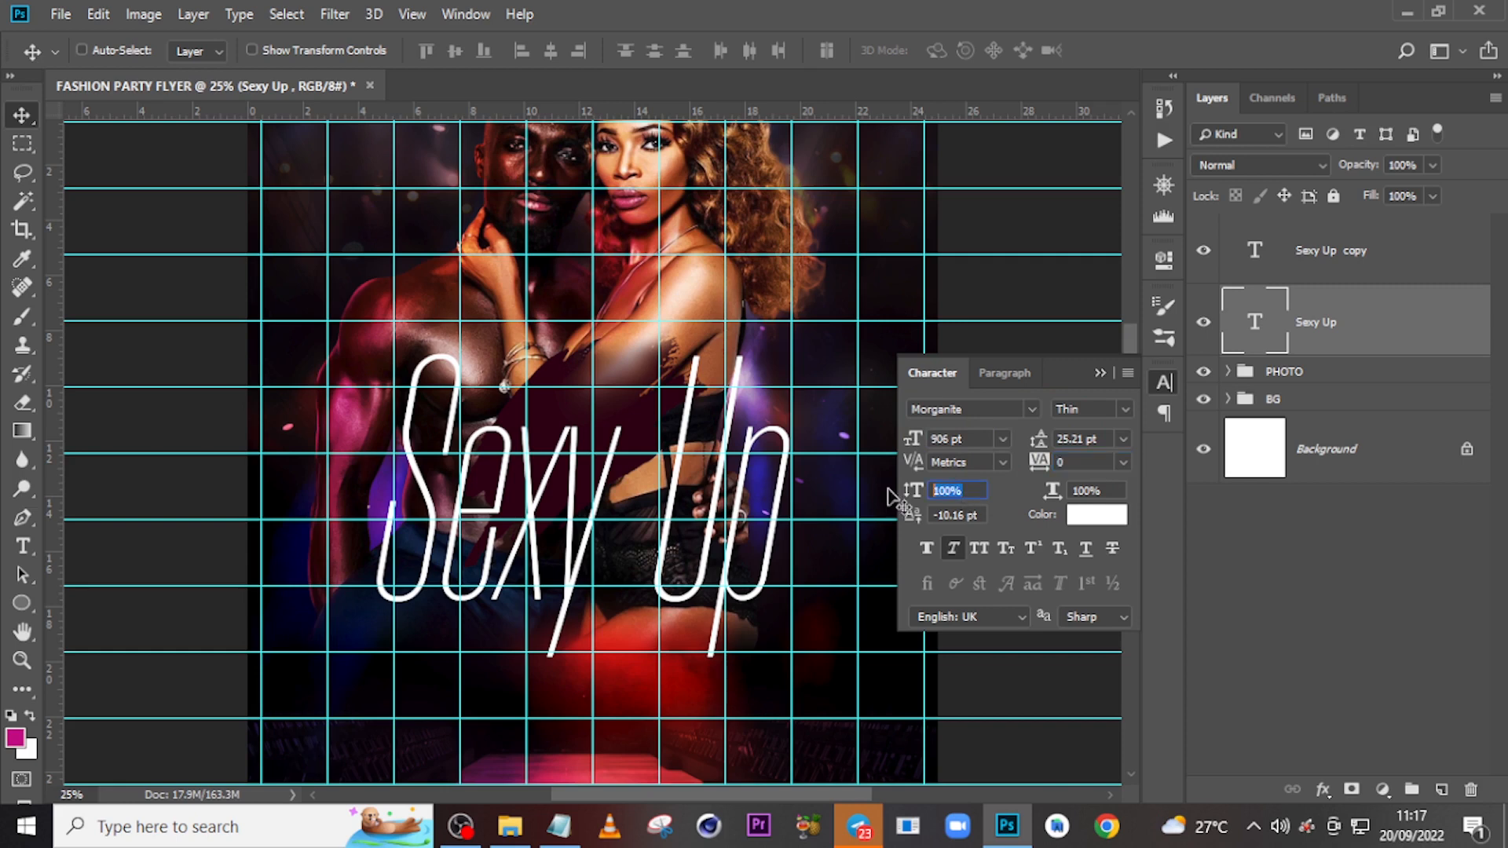
click(1045, 491)
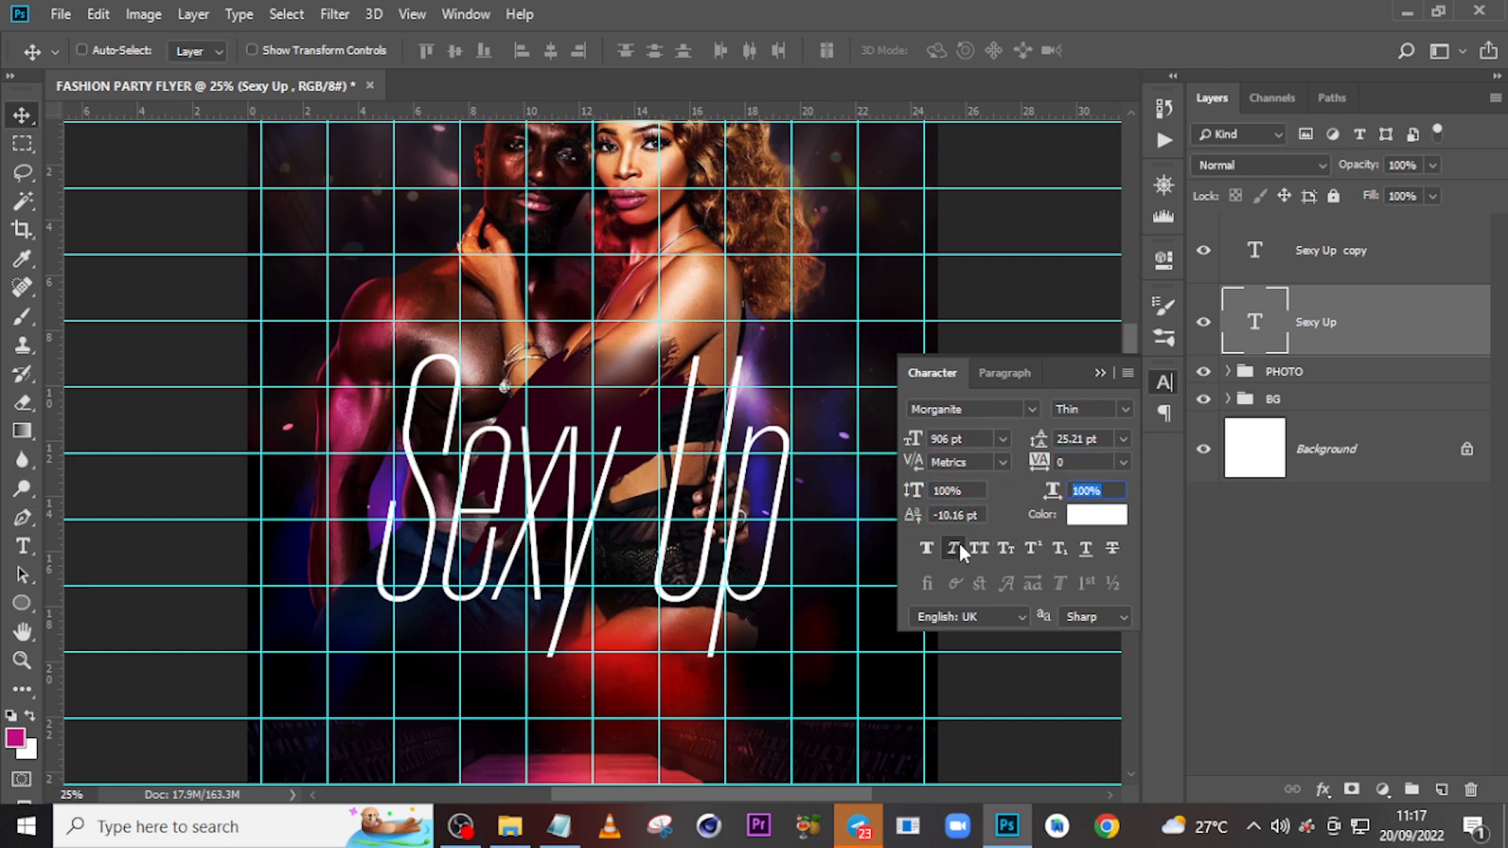
click(1100, 372)
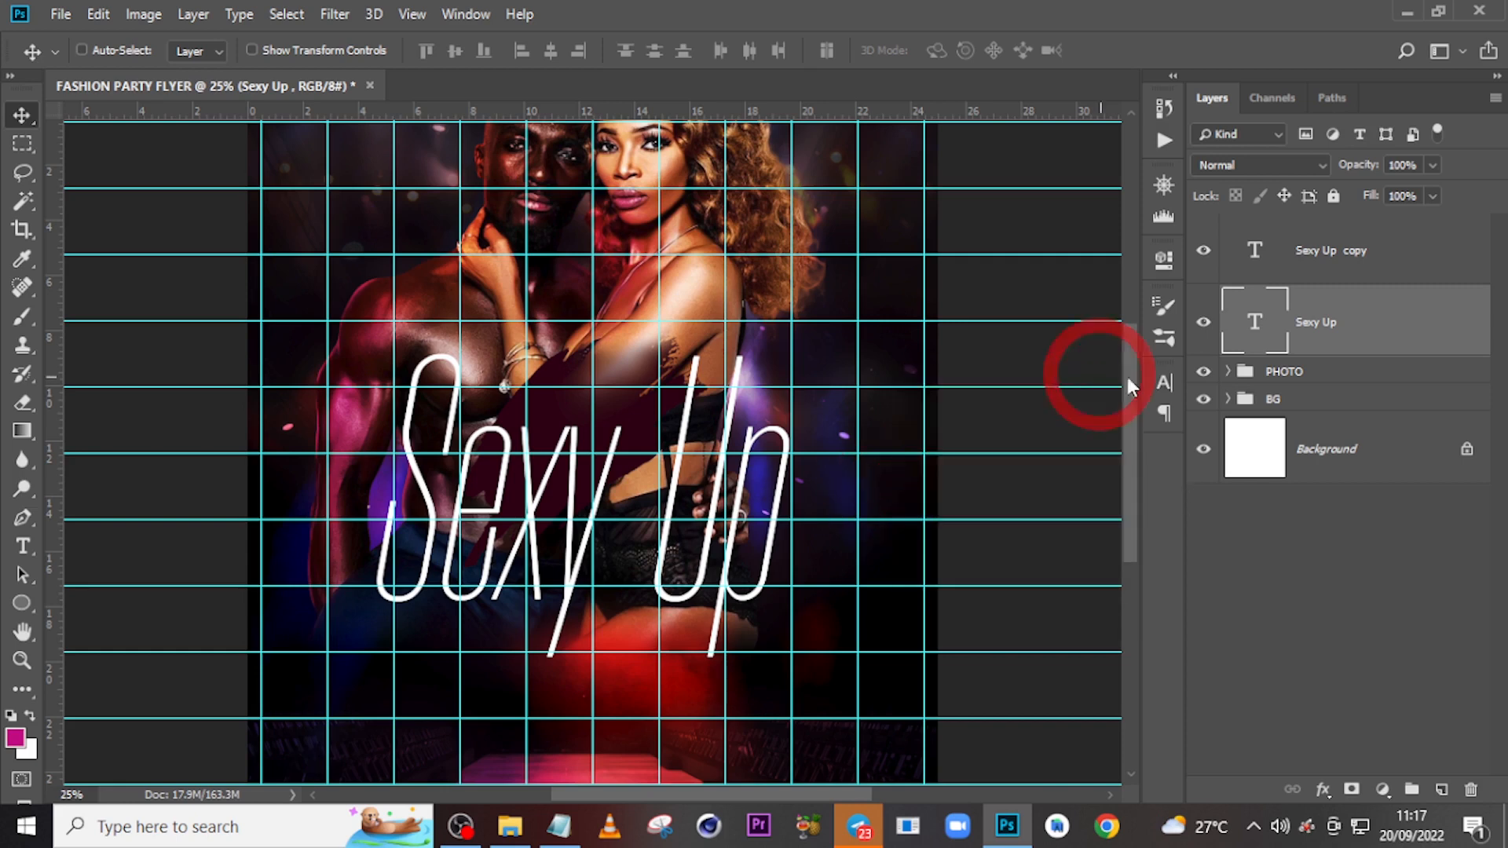
Add a drop shadow to the original Sexy Up layer with 77% opacity, 19 px distance, 38% spread and 90 px size.
double_click(1471, 304)
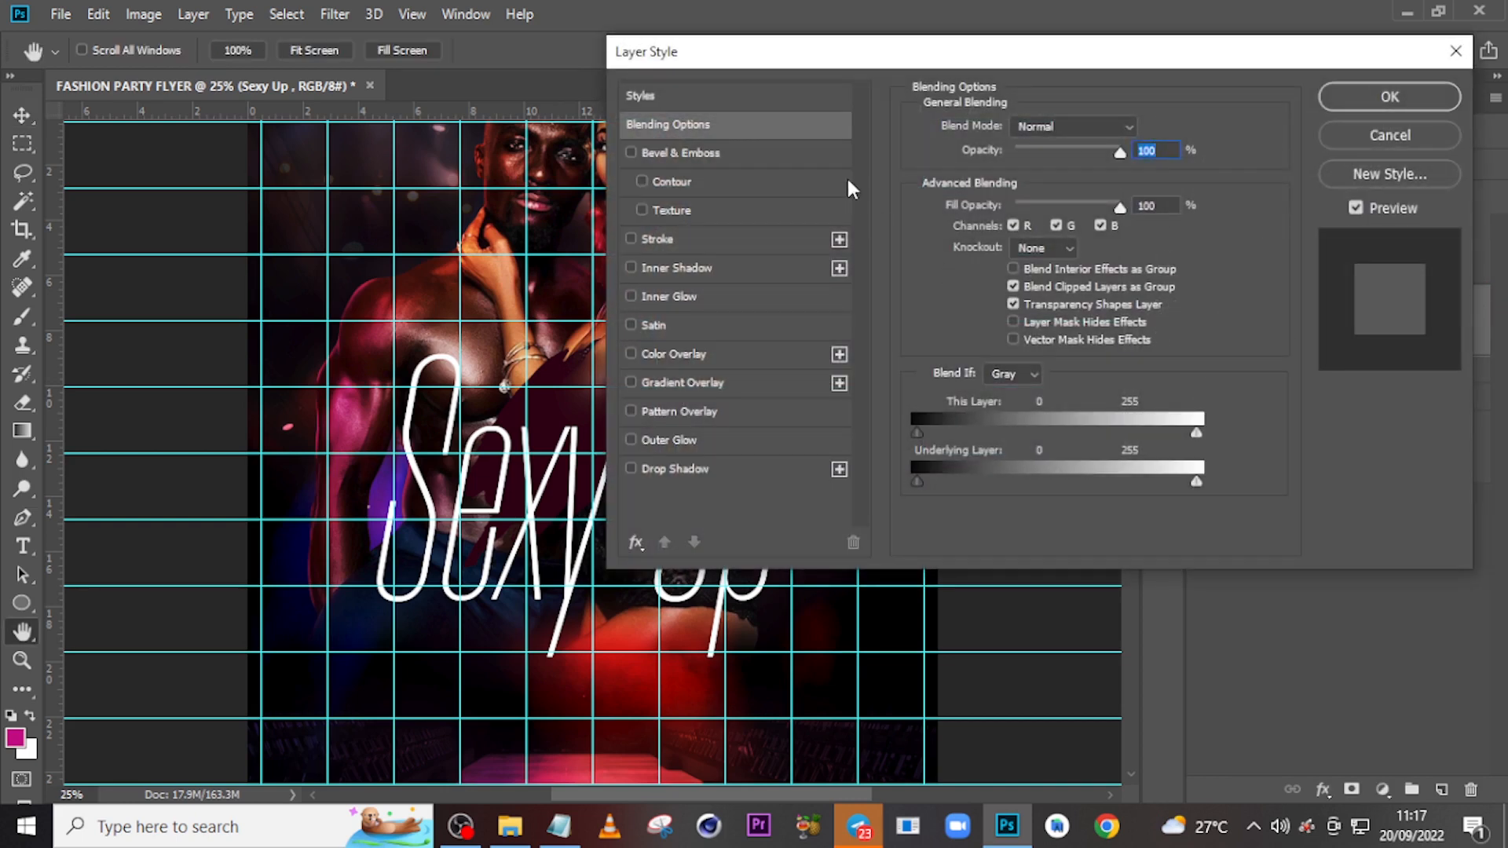
click(663, 468)
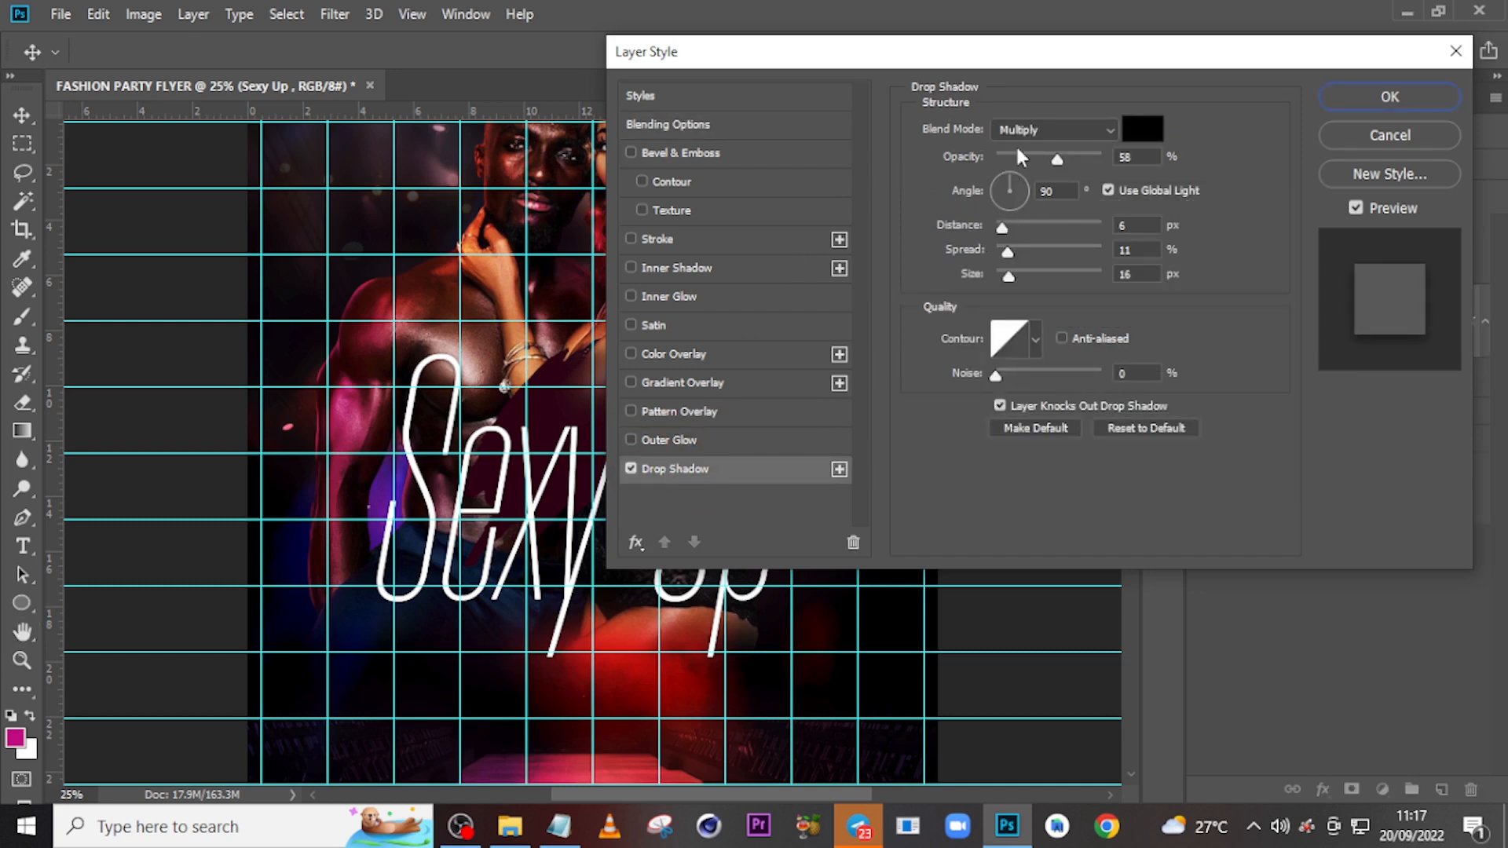
click(1123, 158)
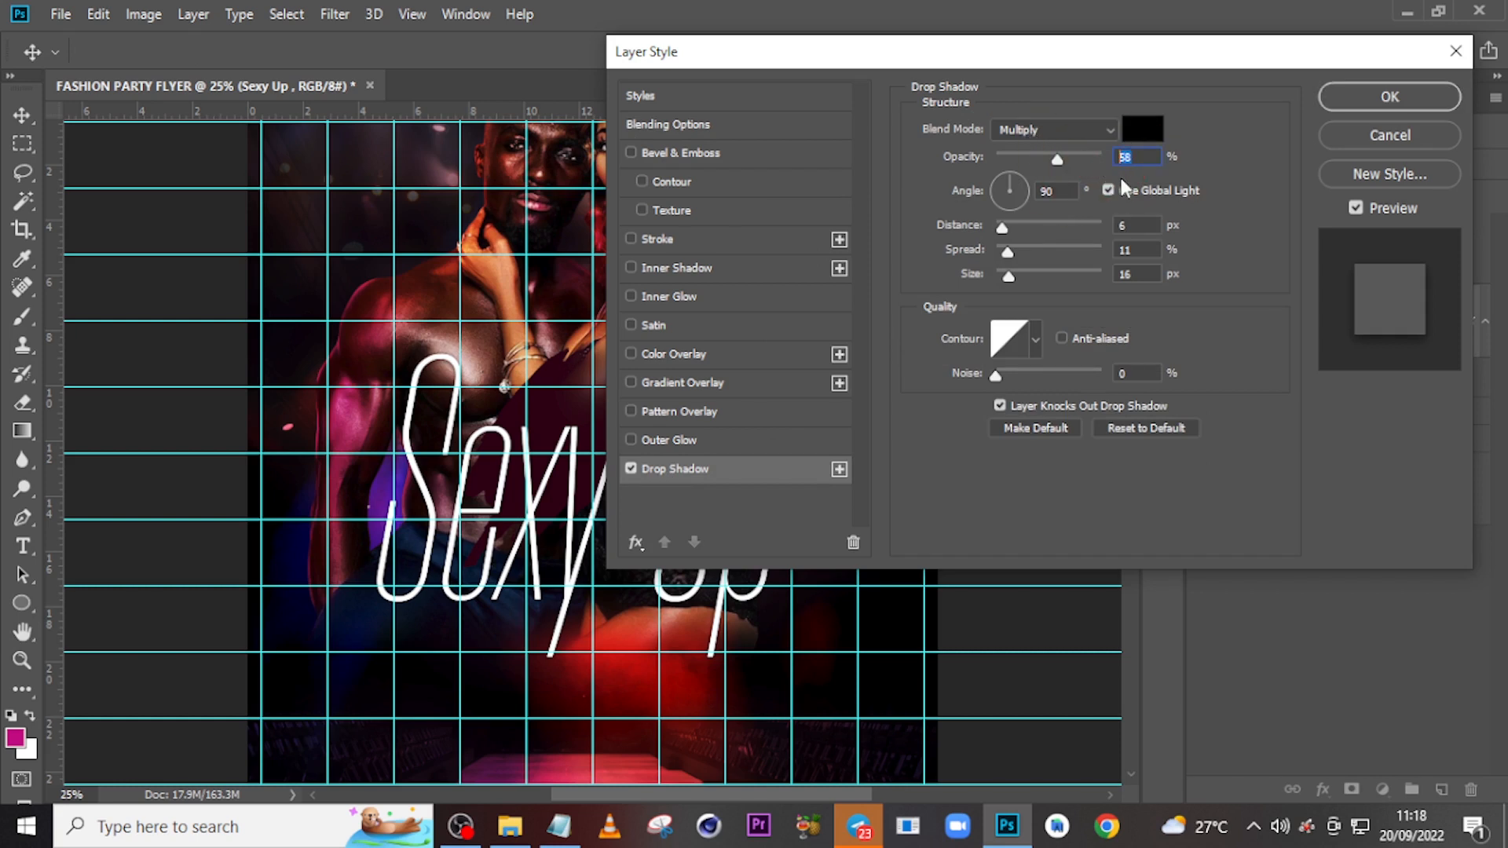
text(77)
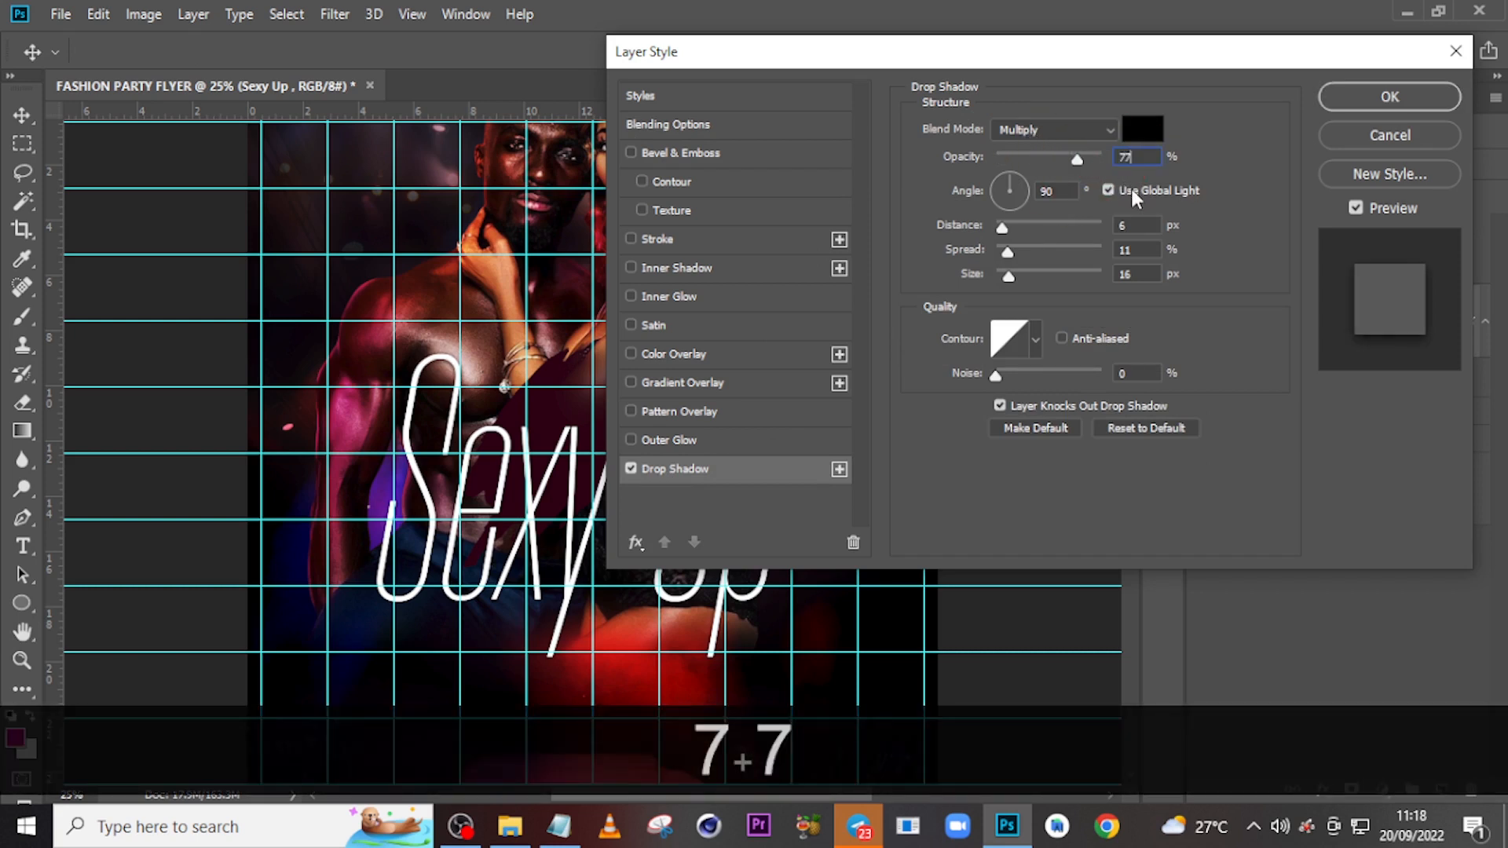
click(1123, 225)
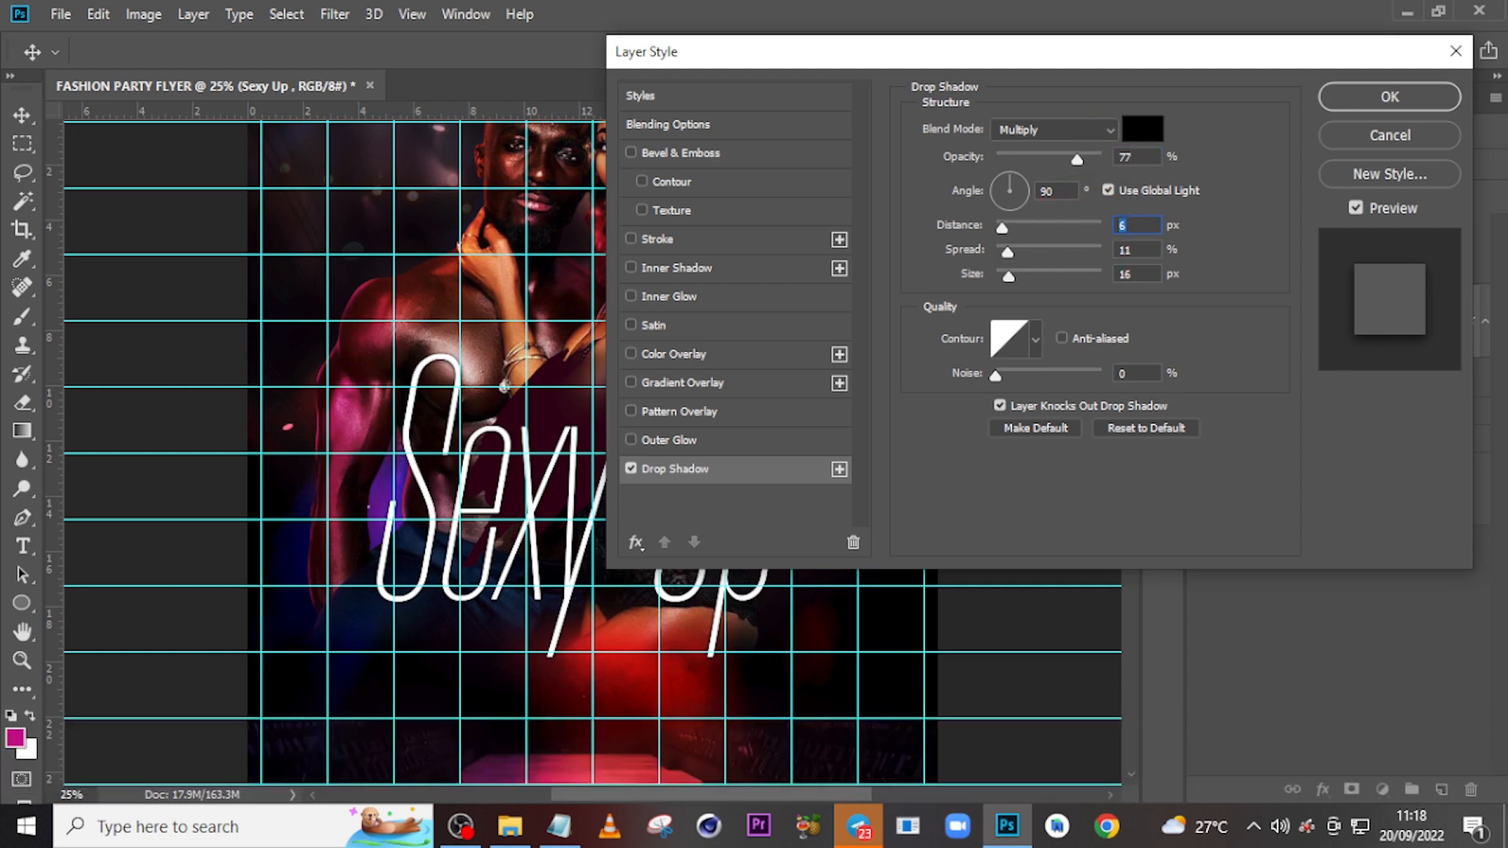
text(19)
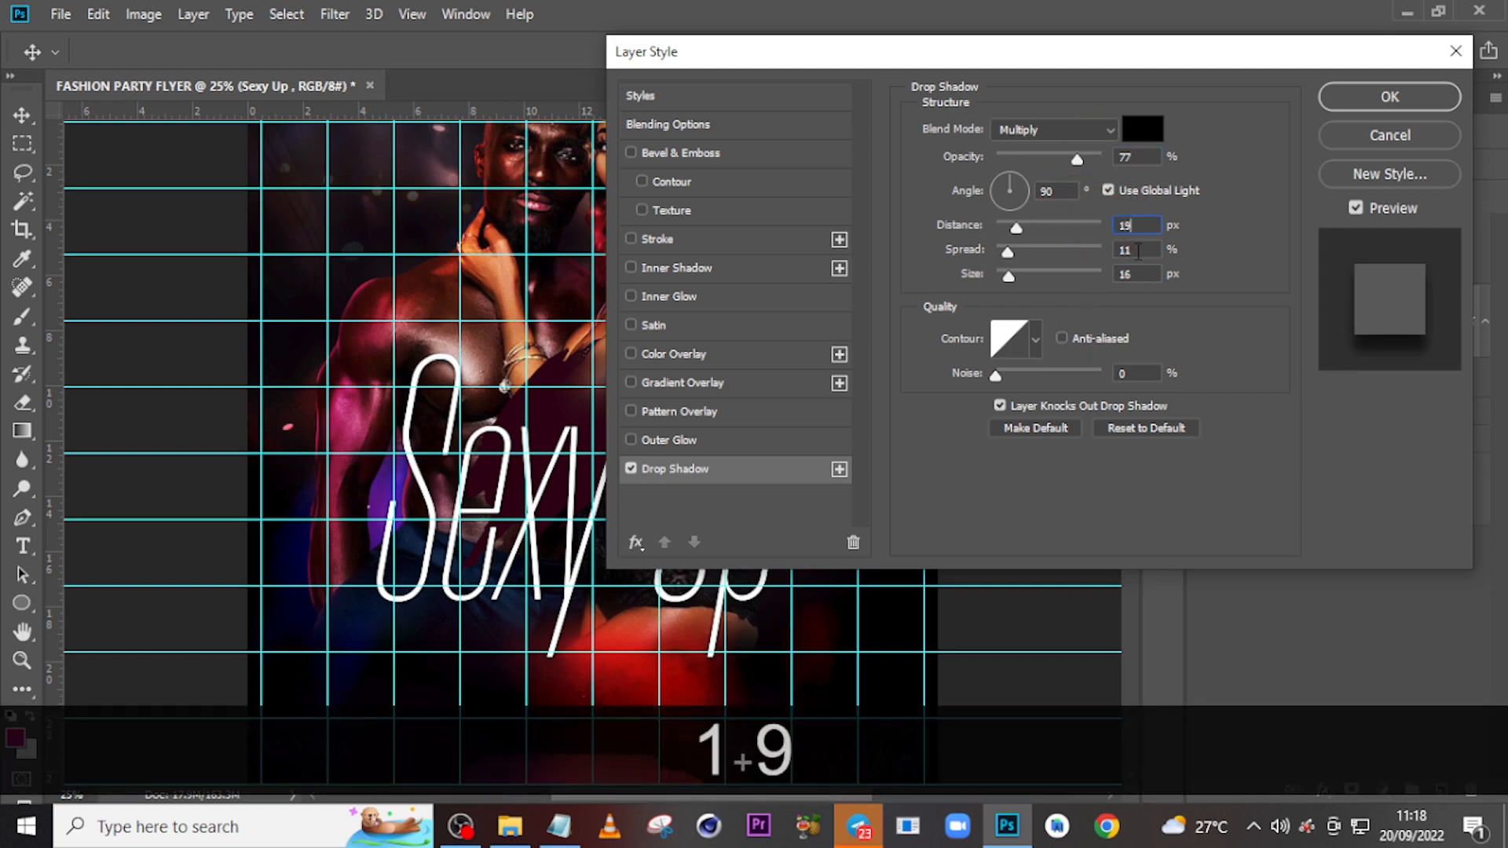
text(38)
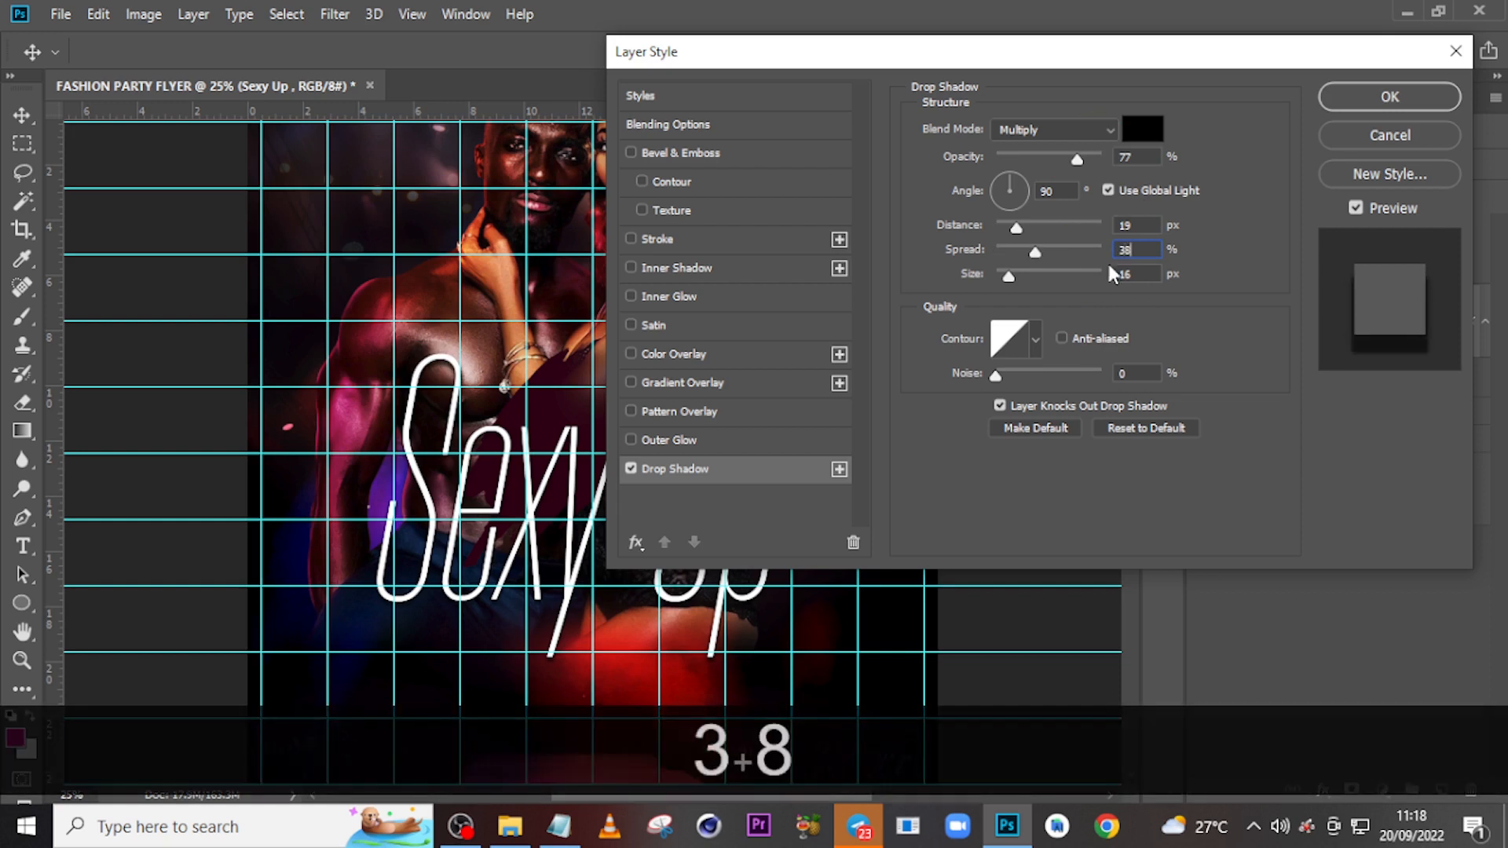
click(1132, 274)
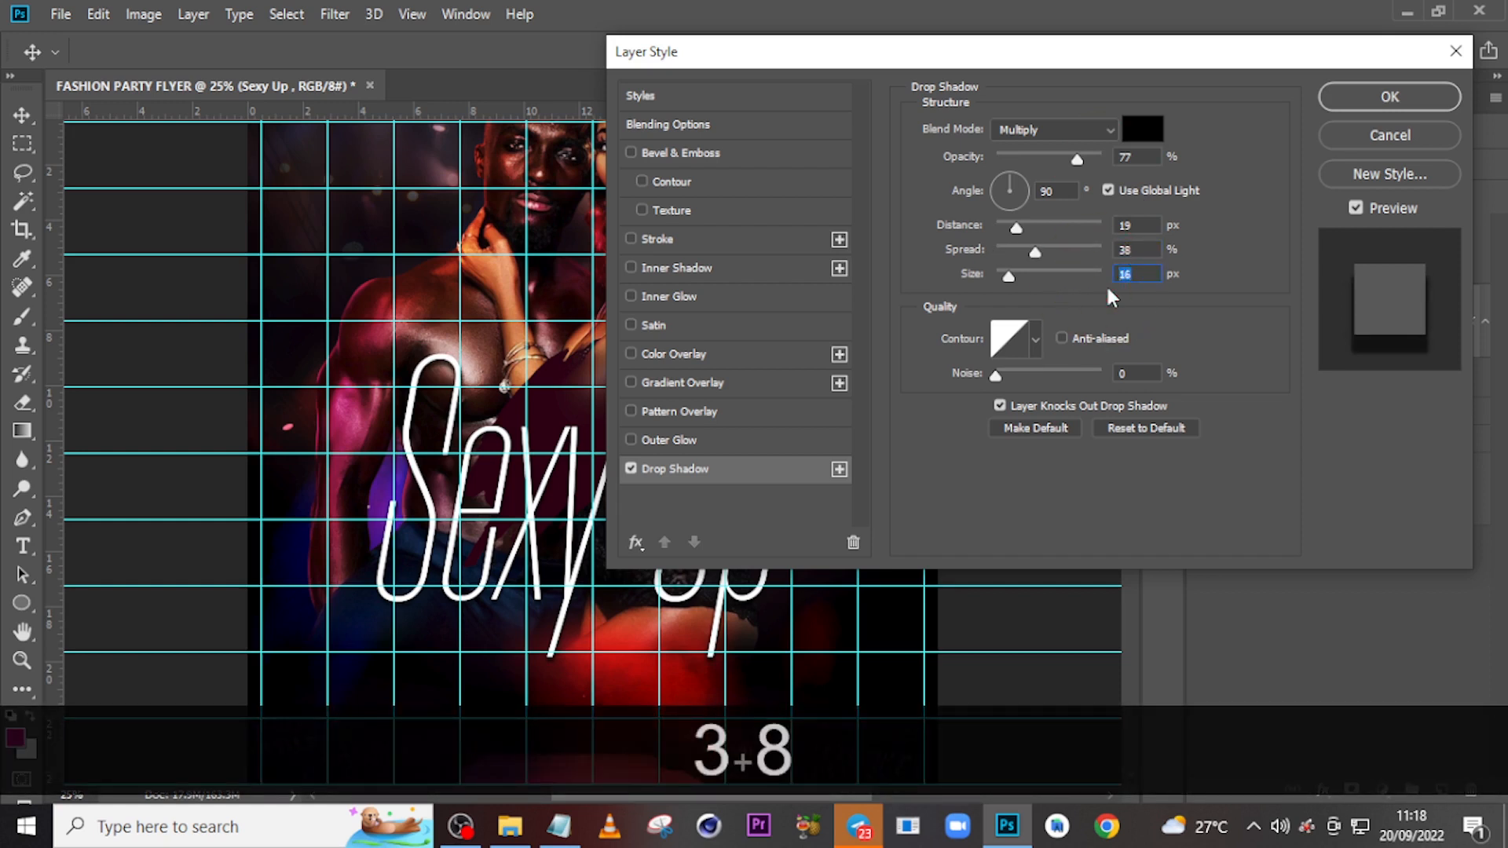
text(90)
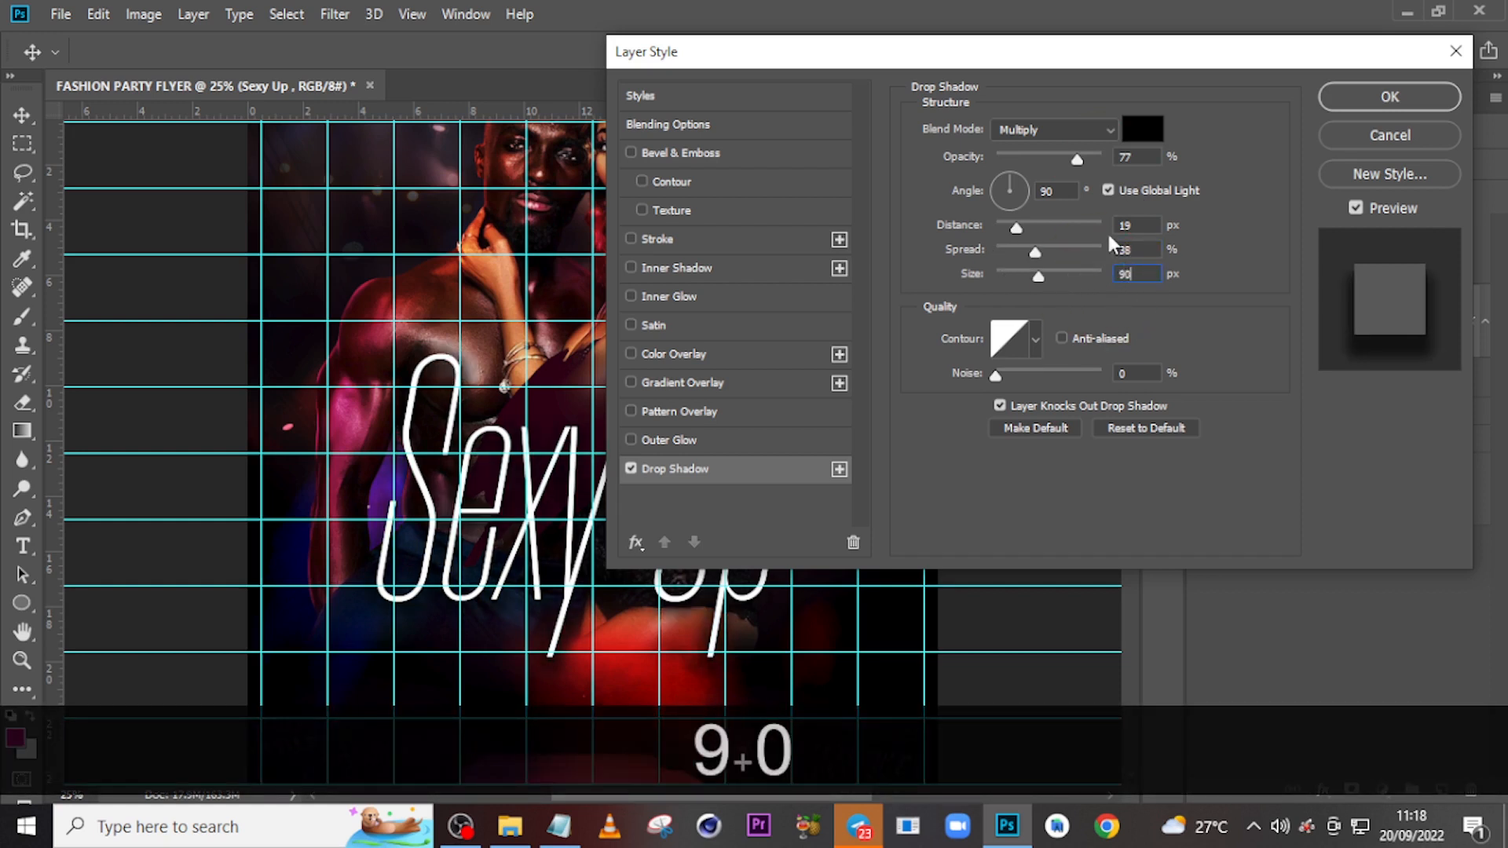
click(1386, 96)
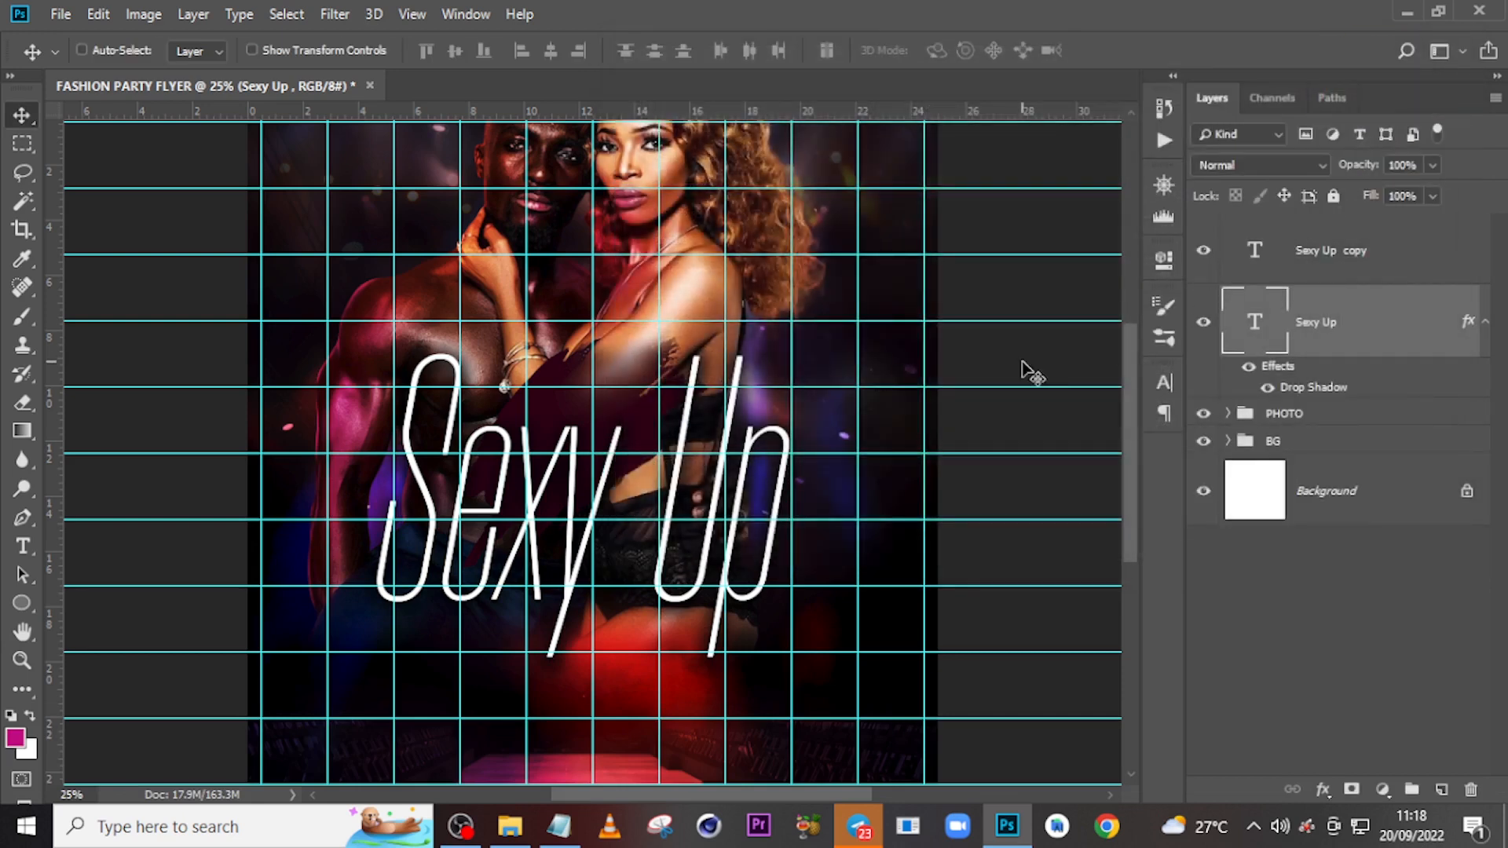
Hide the guides and compare the Sexy Up title with its drop shadow turned off and on.
click(1248, 367)
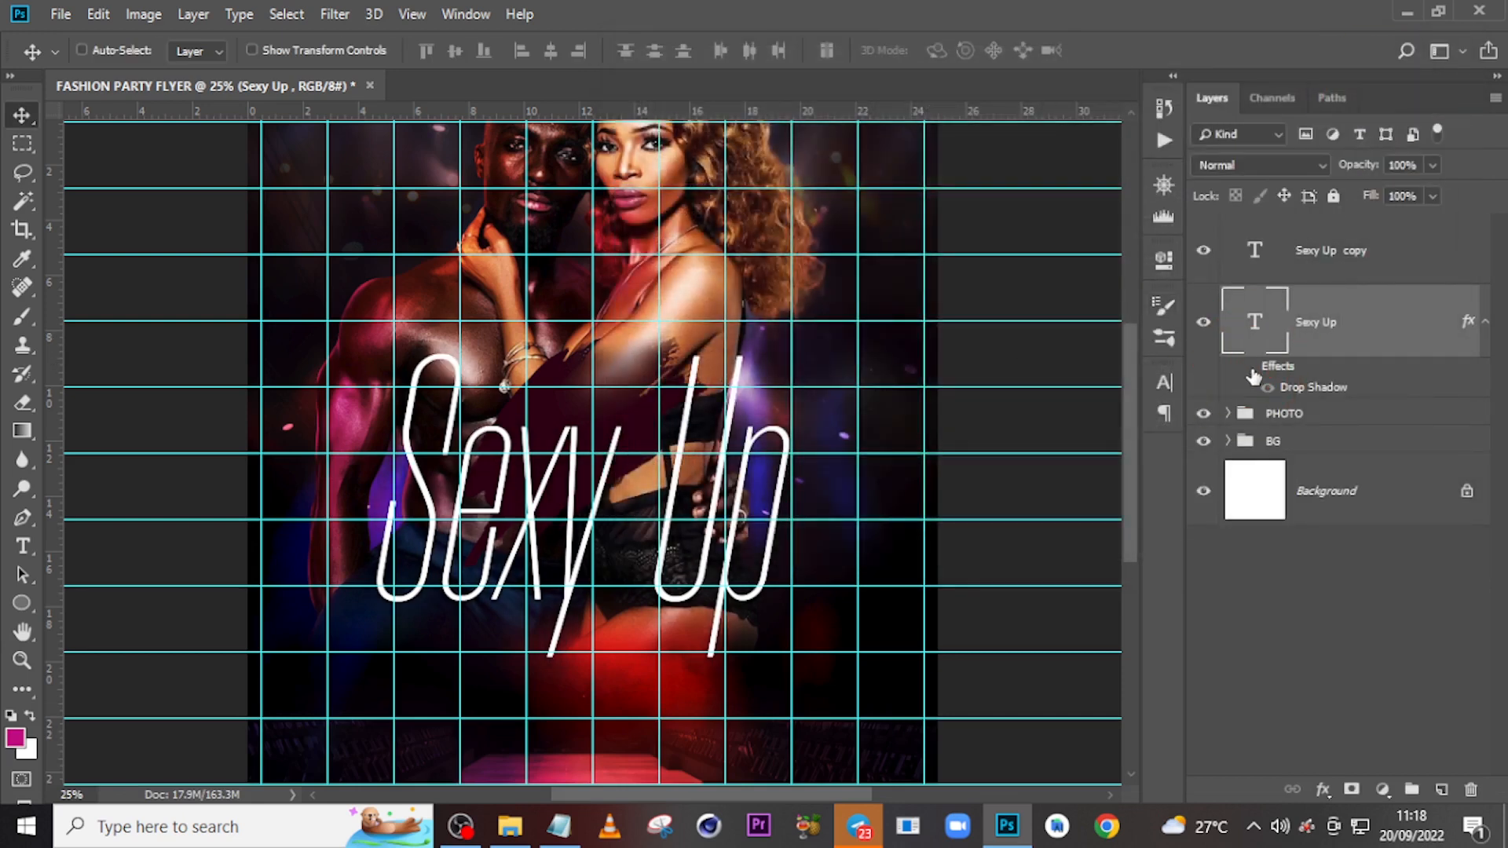
key(ctrl+h)
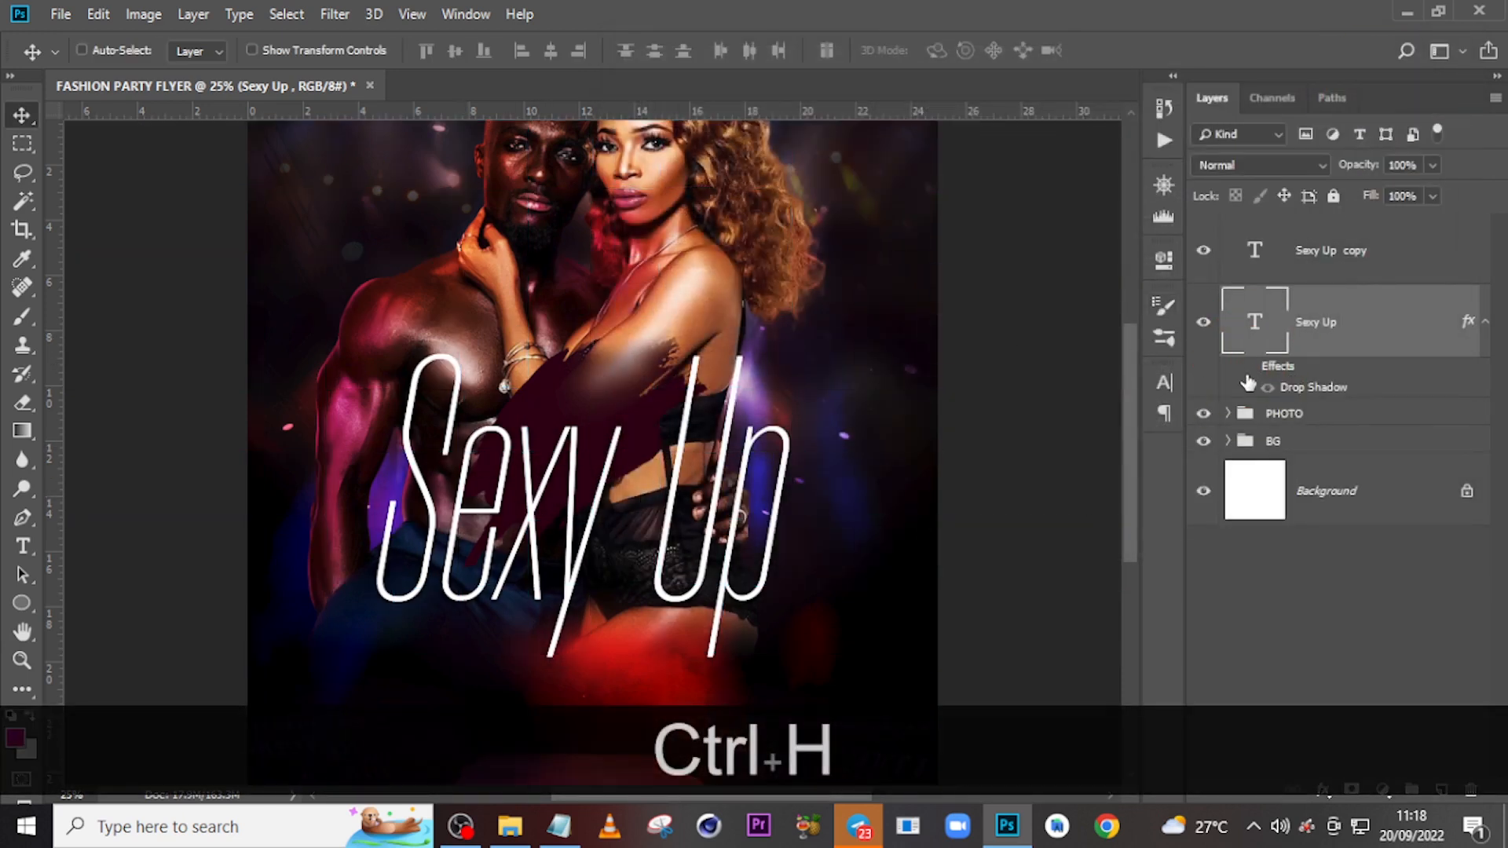
click(1247, 367)
click(1247, 368)
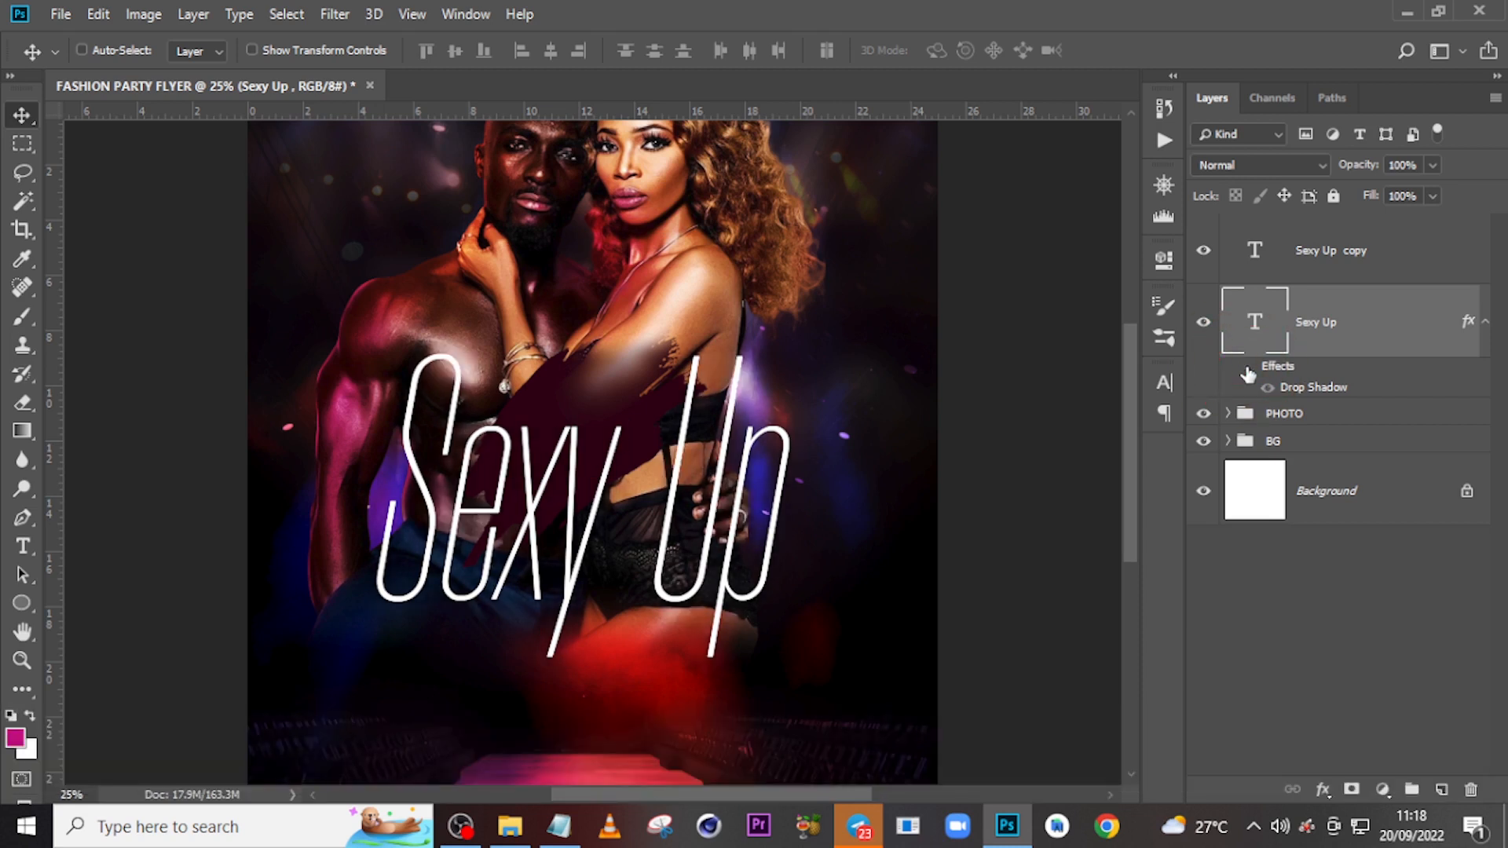
click(1247, 367)
Add a Color Dodge outer glow in colour ee6489 to the Sexy Up copy layer.
click(1382, 267)
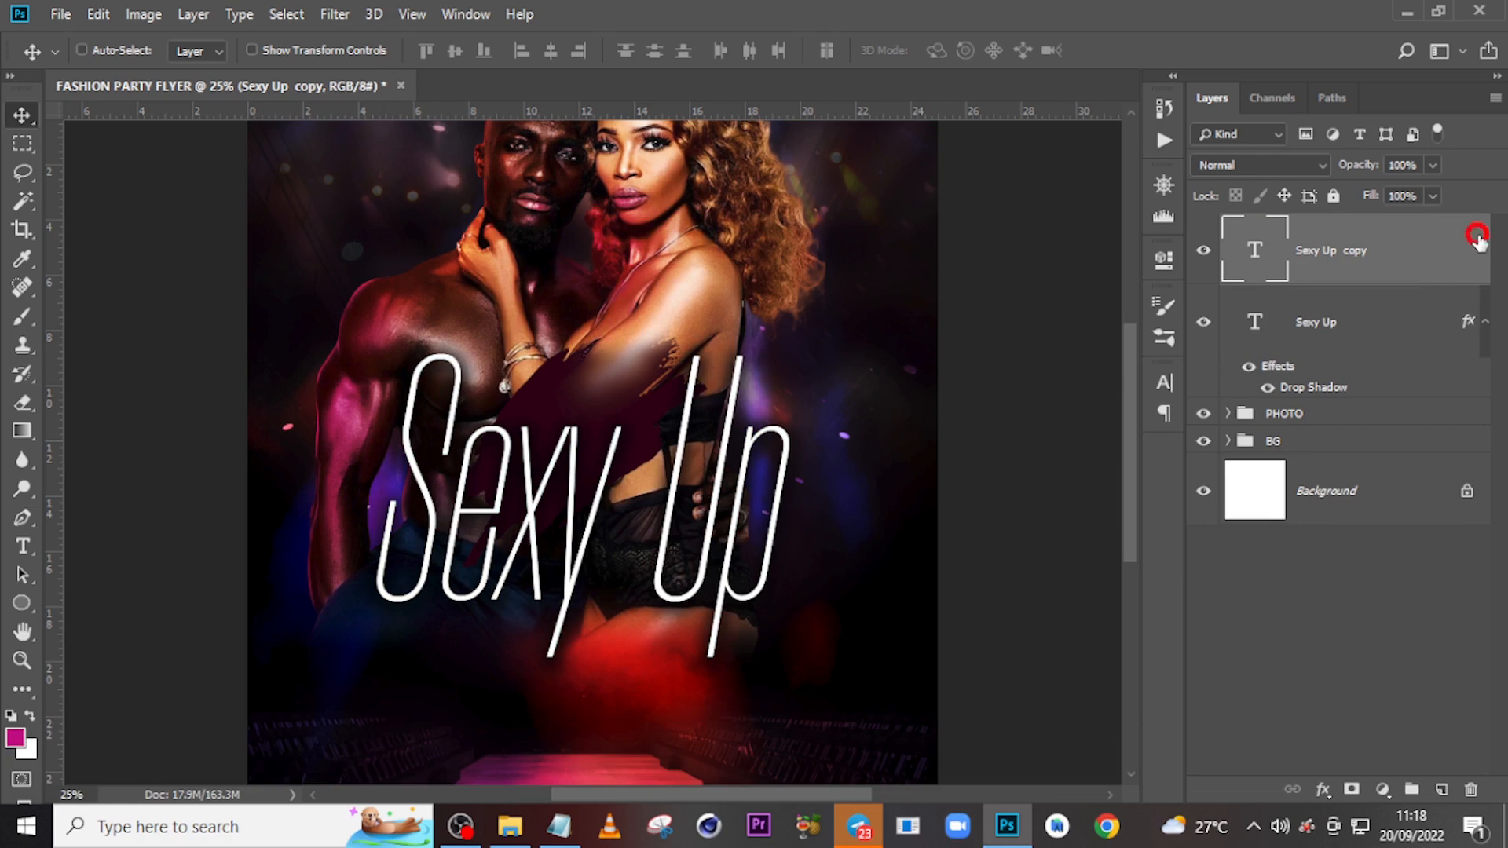
double_click(1469, 244)
drag(1056, 68, 1076, 63)
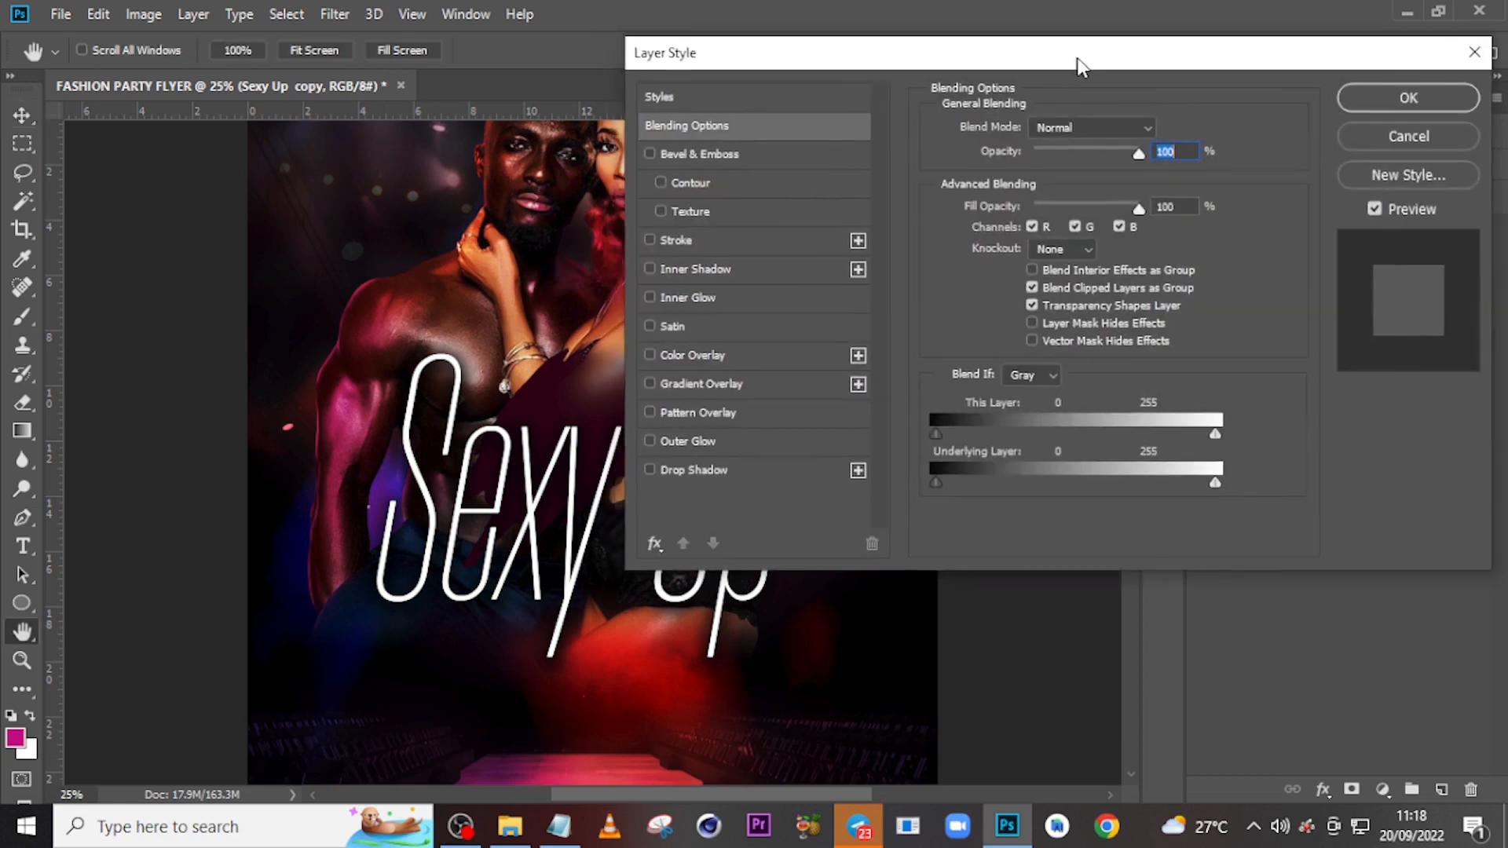
click(685, 434)
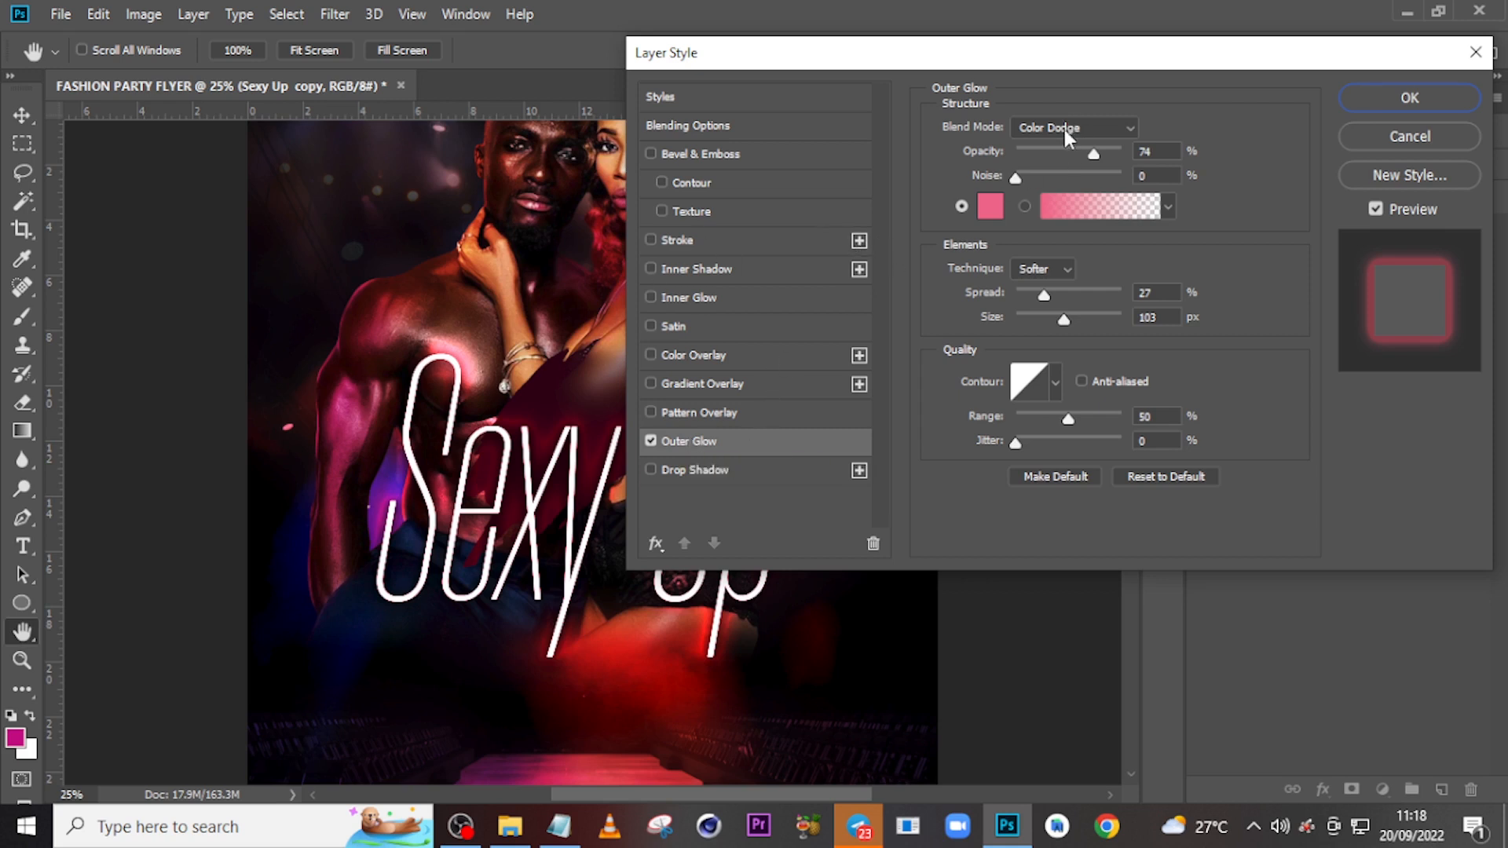
click(1120, 149)
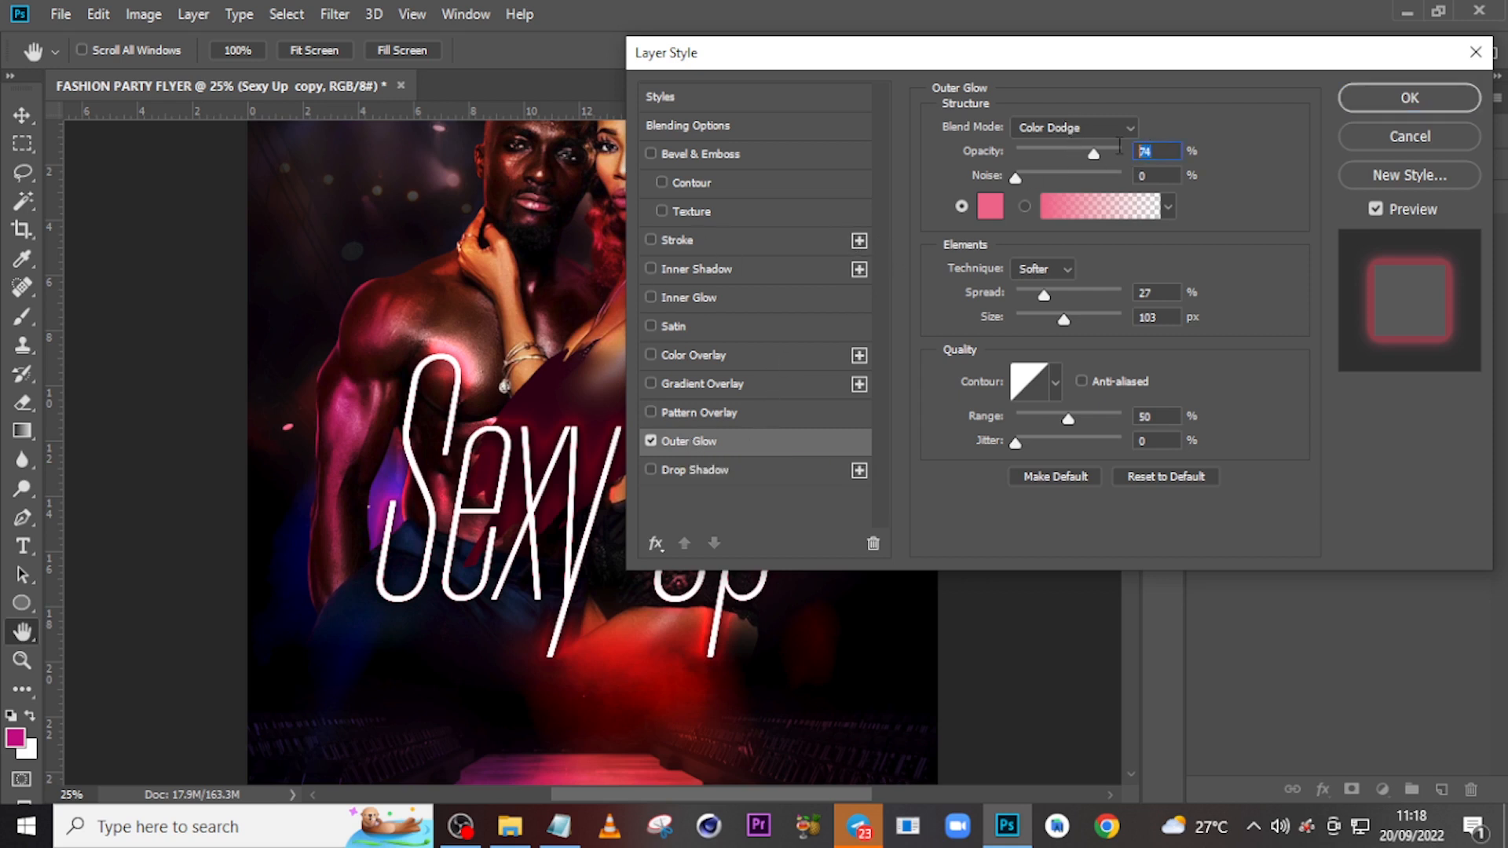
click(987, 208)
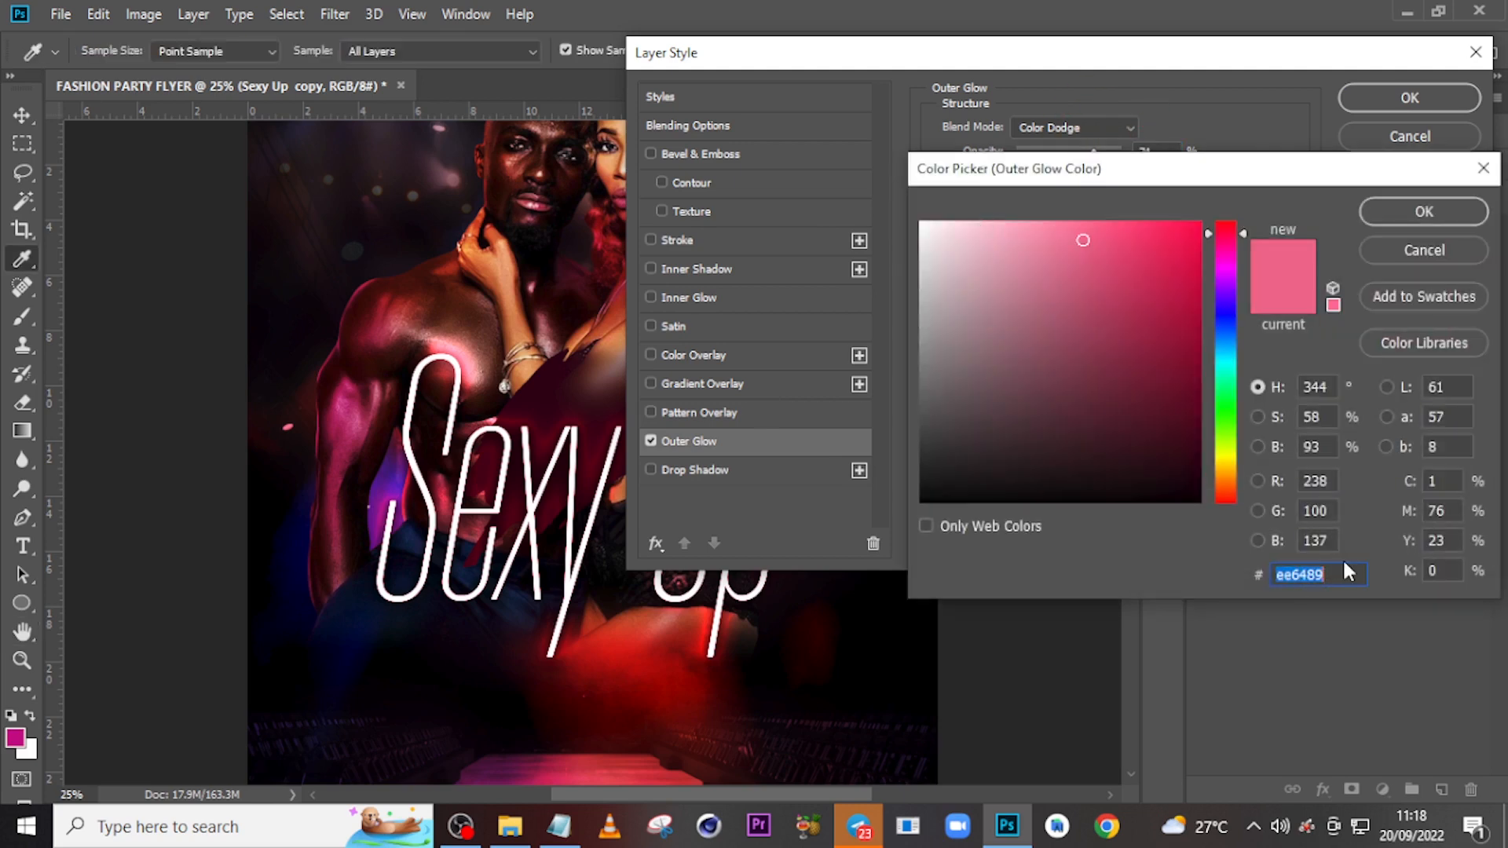
text(ee6)
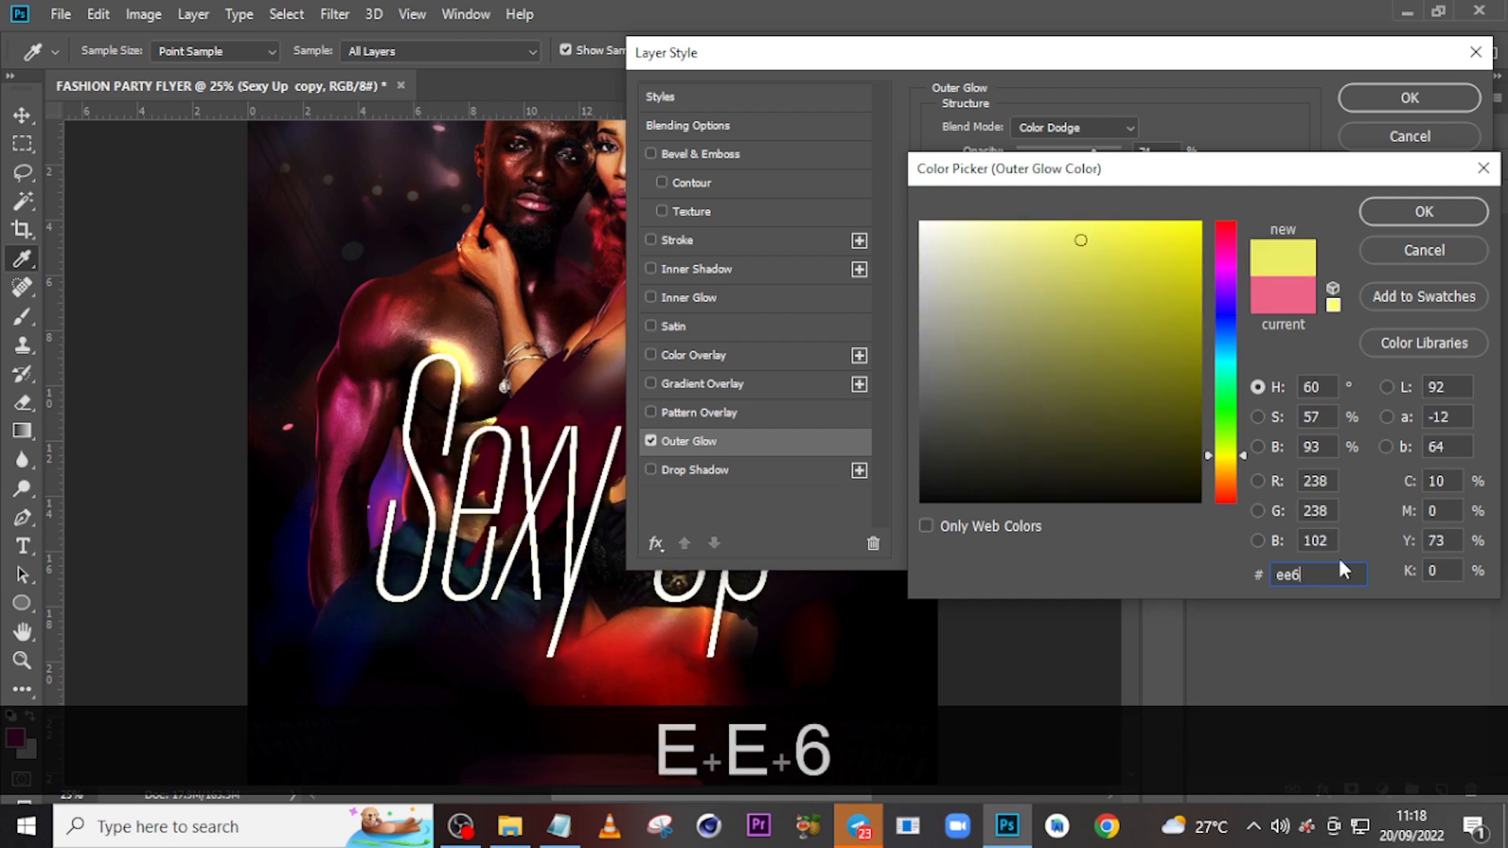
text(489)
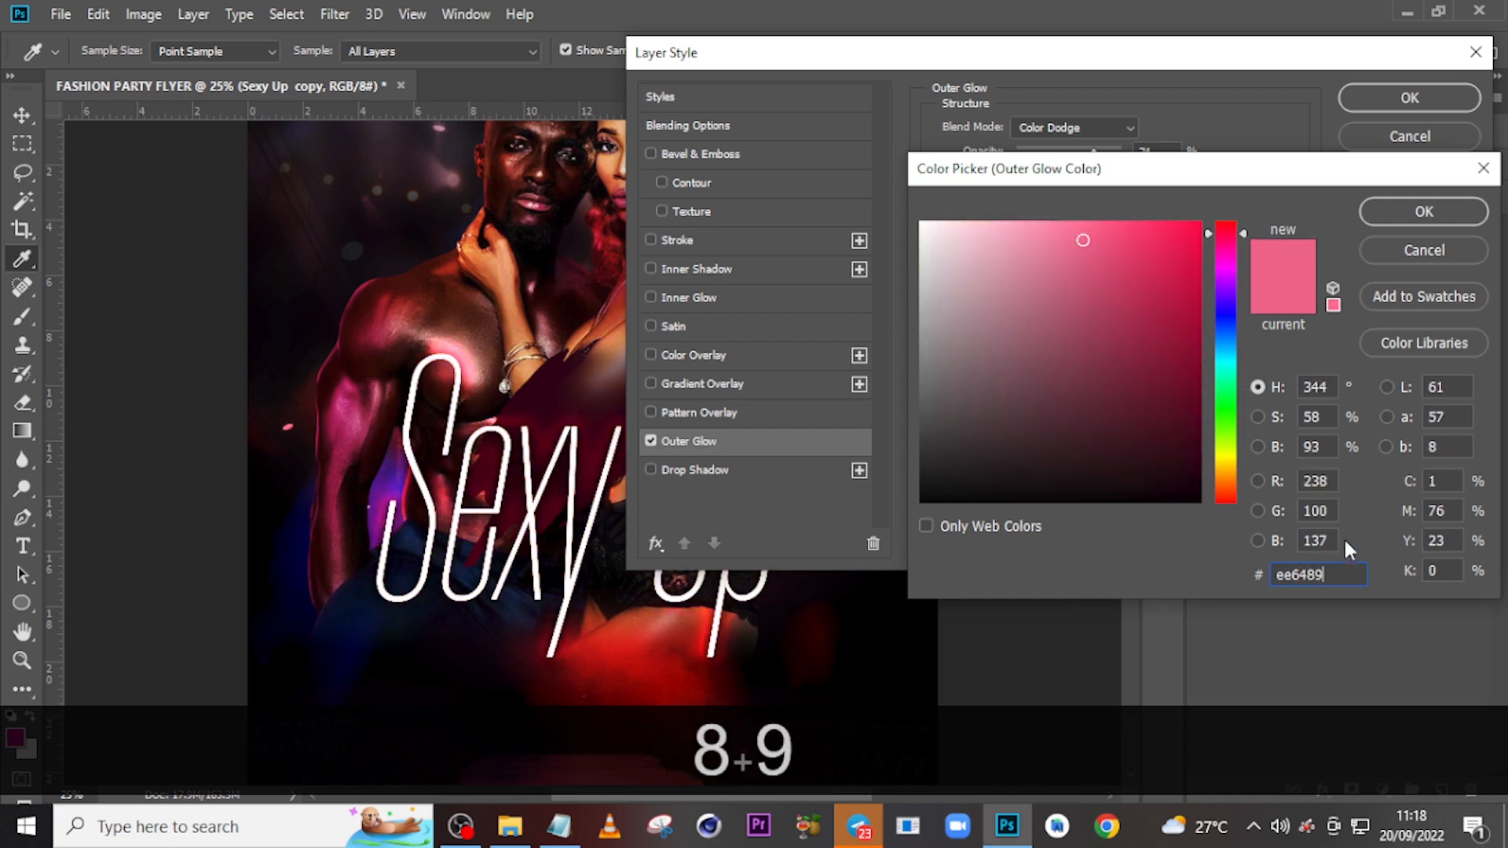
click(1446, 221)
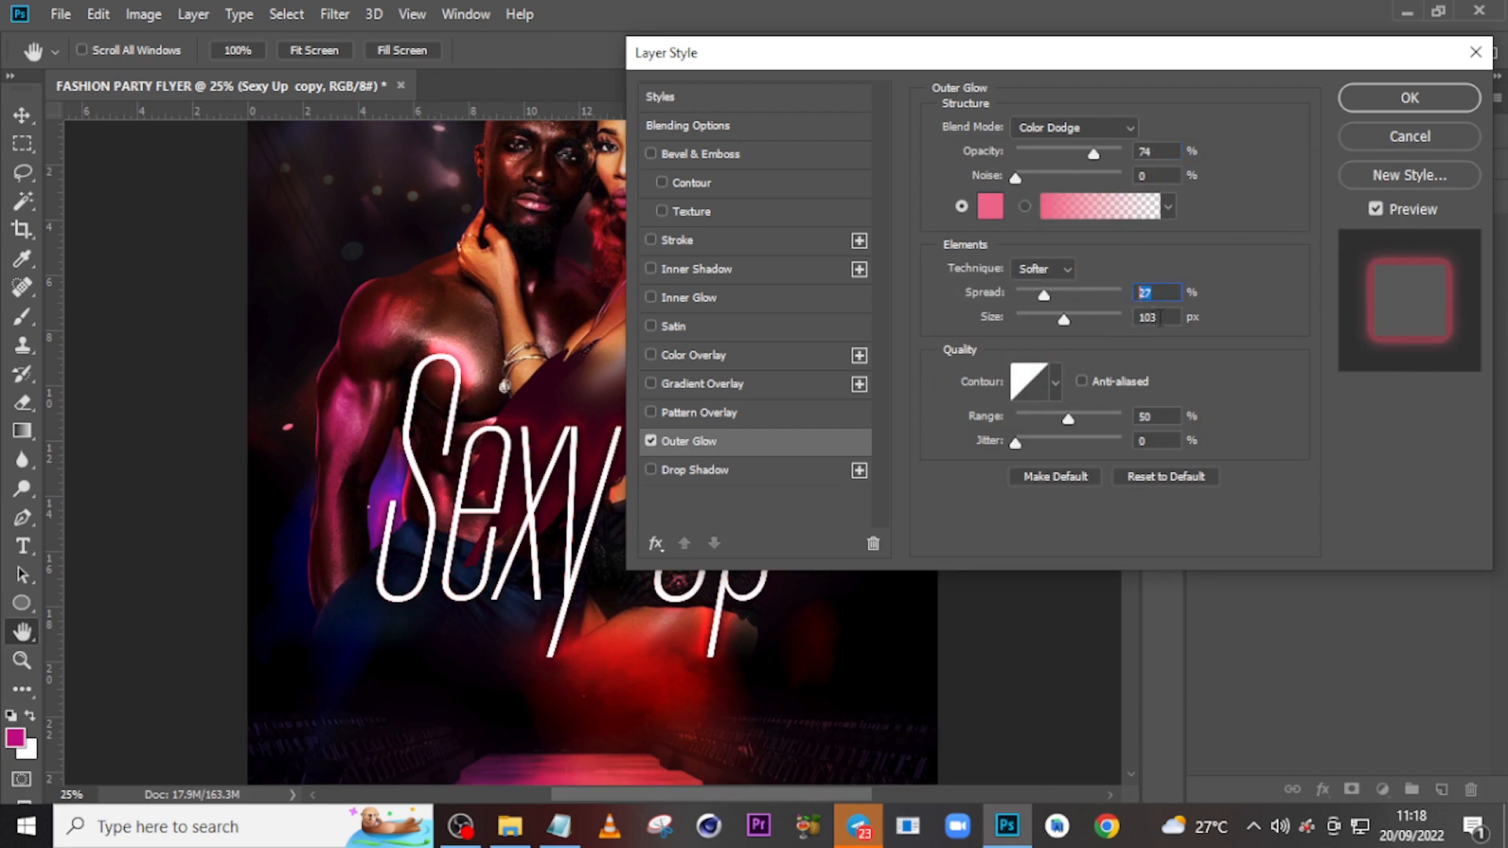
Set the outer glow to 27% spread, 103 px size and 86% opacity, and apply the style.
drag(1162, 293, 1114, 320)
text(27)
text(103)
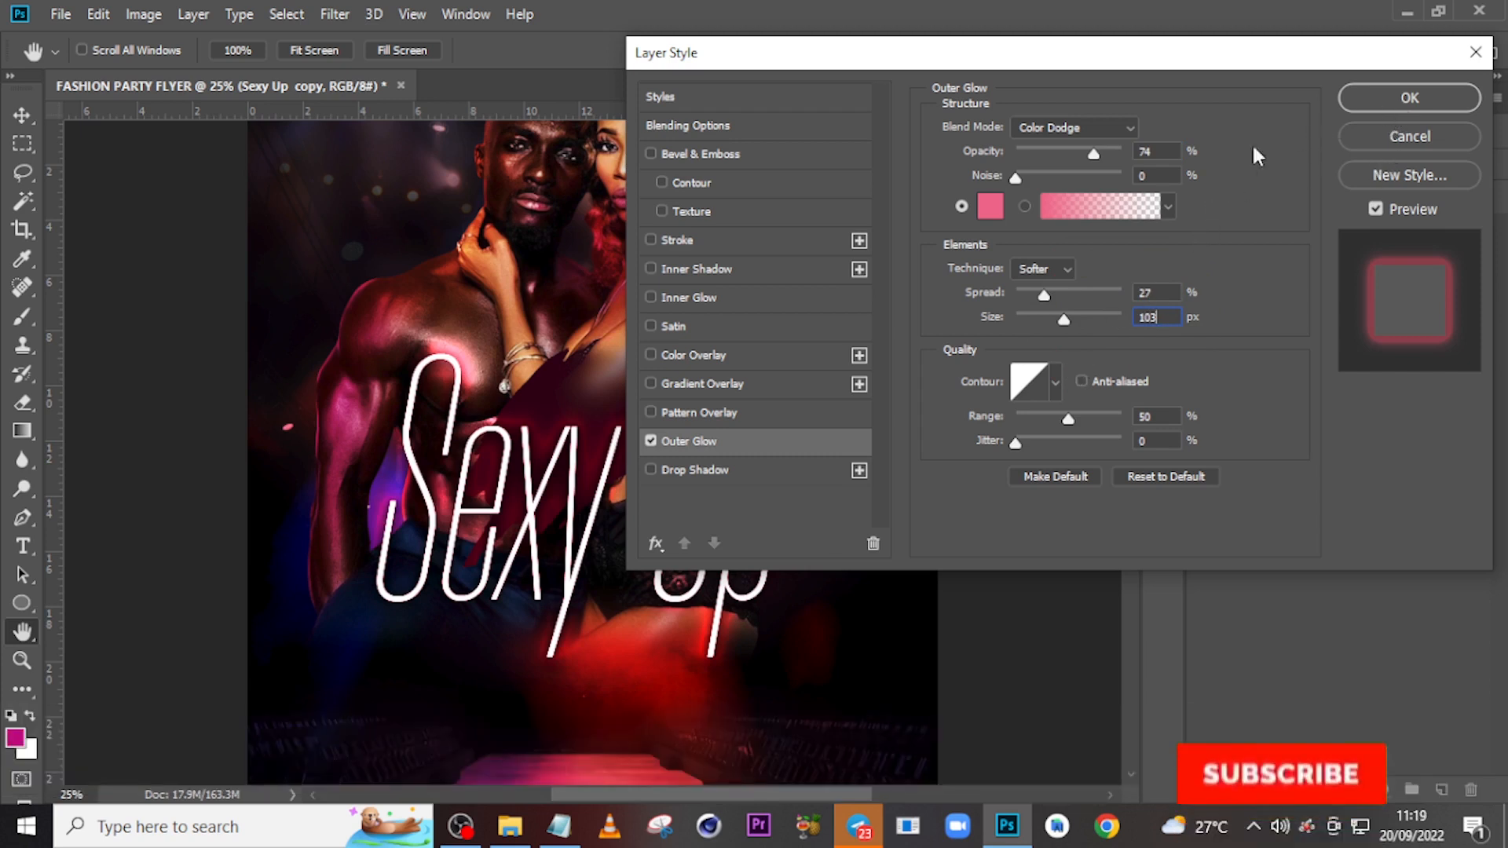
drag(1090, 154, 1107, 151)
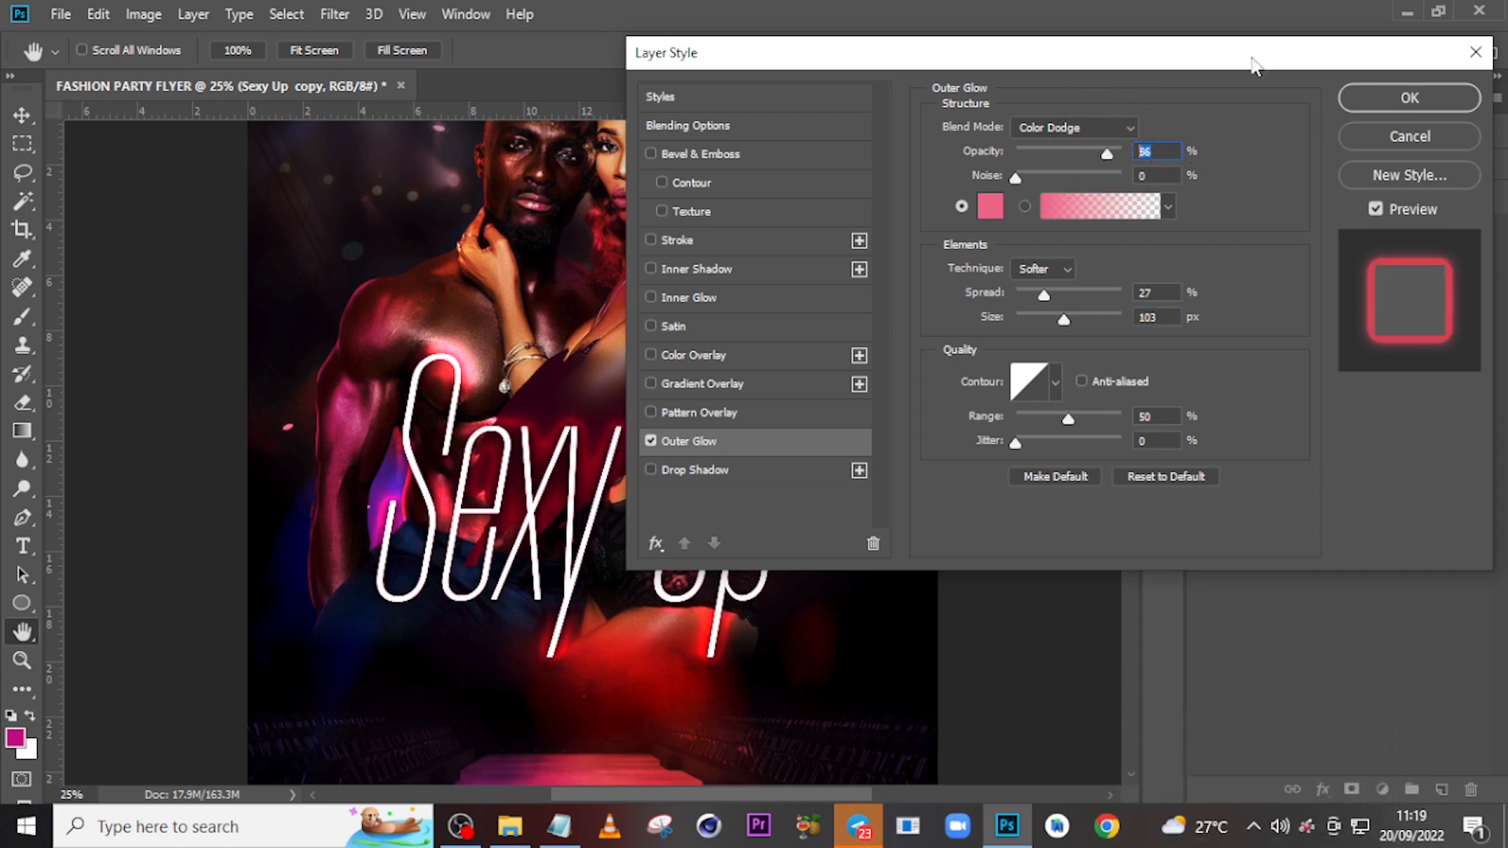
click(1410, 100)
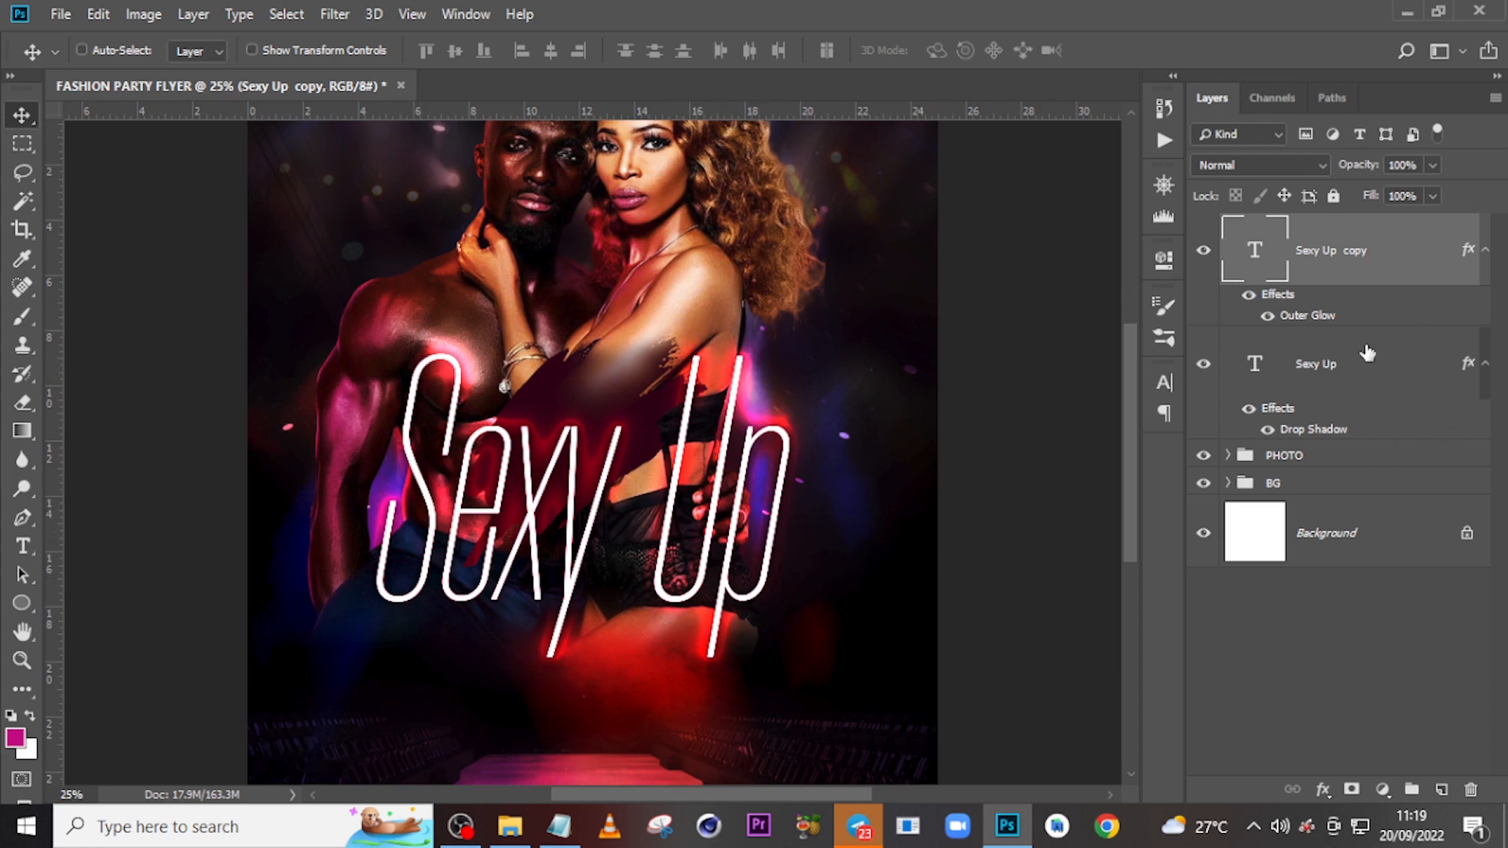
Group the two Sexy Up text layers and name the group "sexy up".
shift+click(1324, 397)
key(ctrl+g)
double_click(1280, 228)
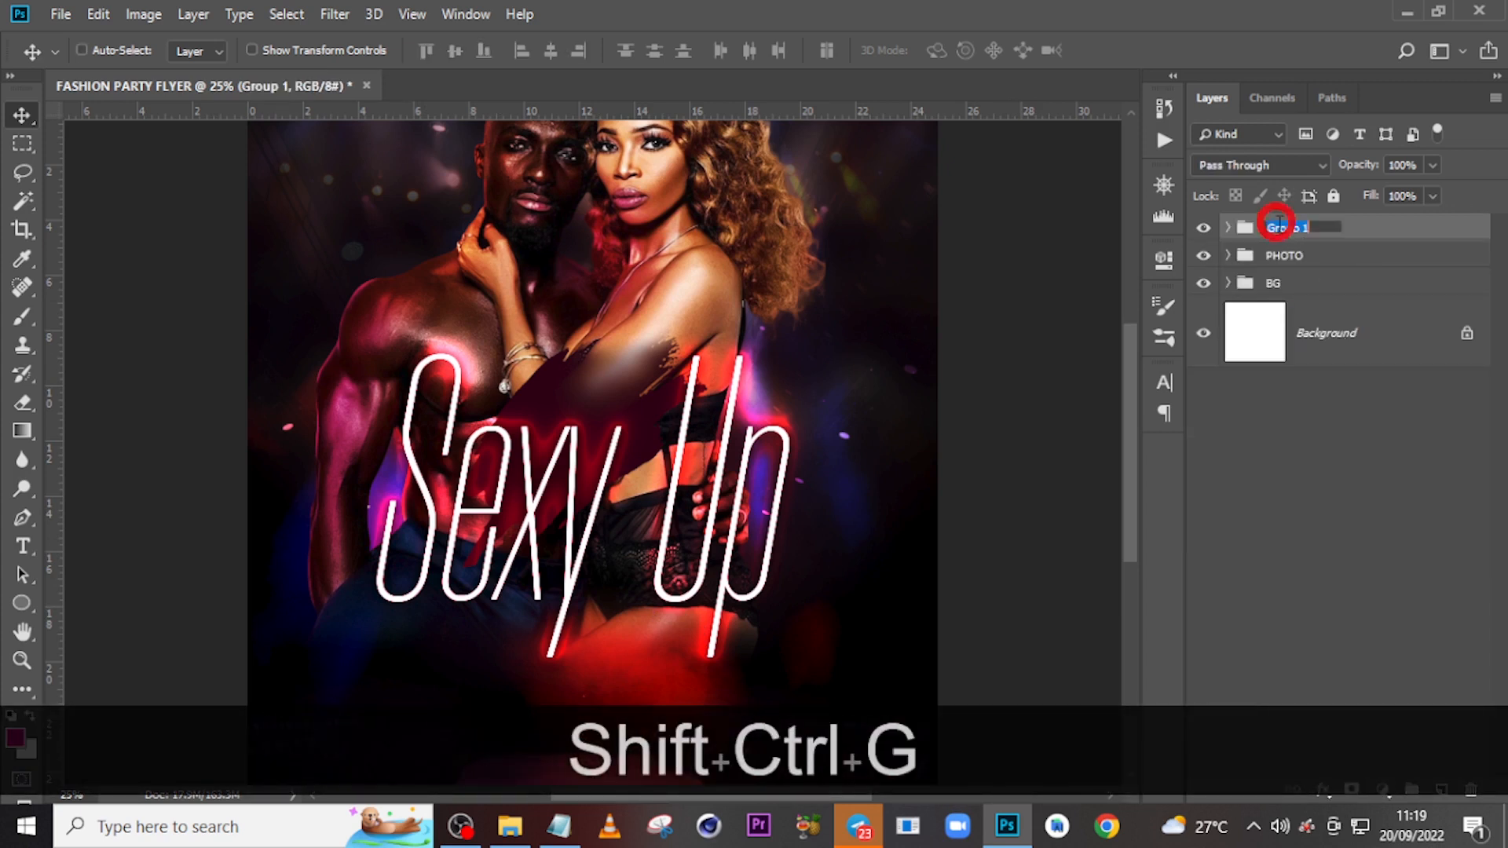
text(sexy up)
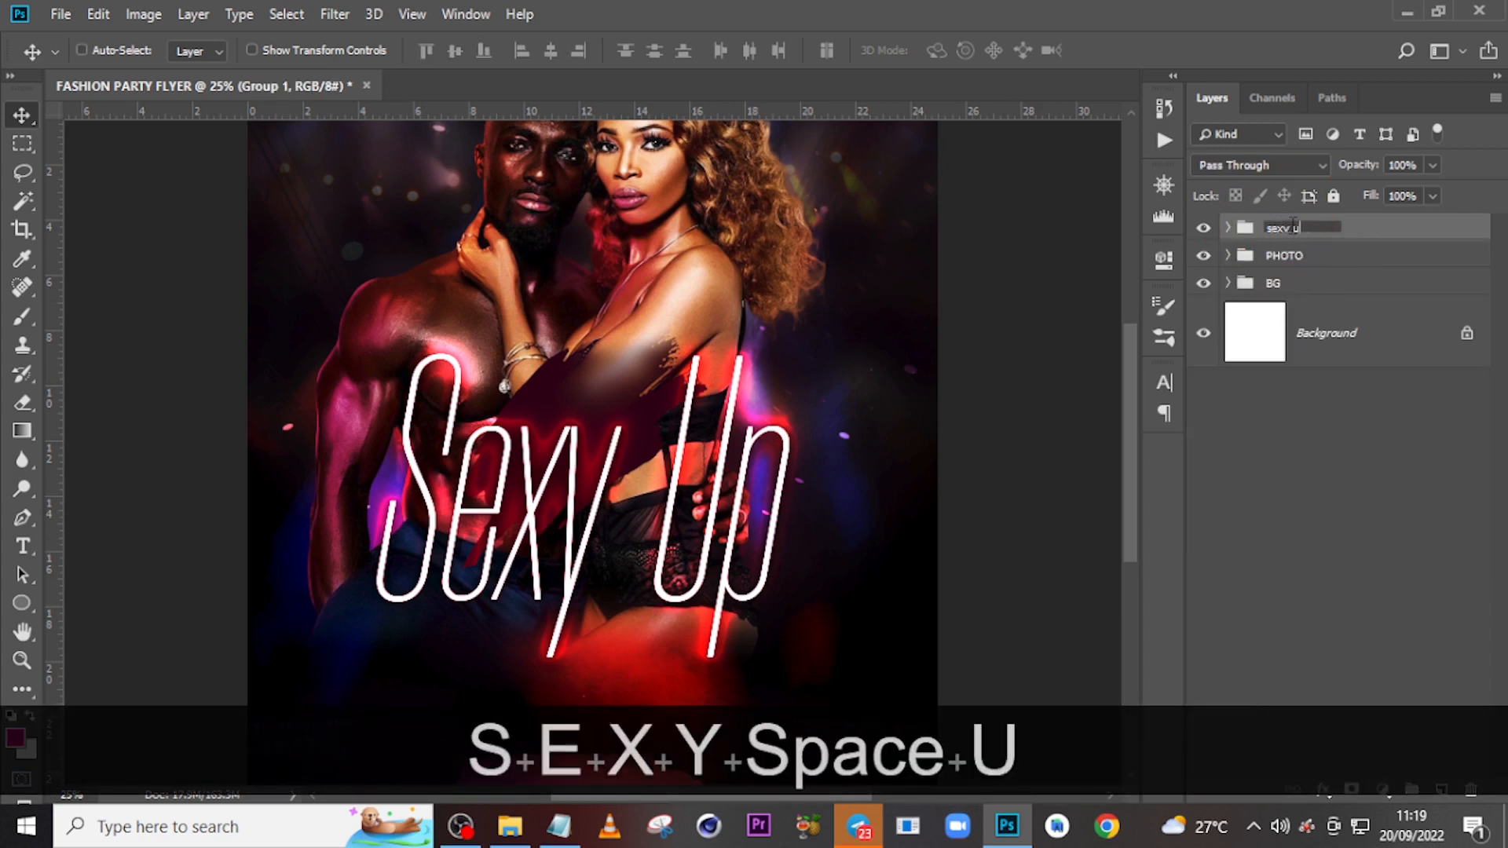
key(Return)
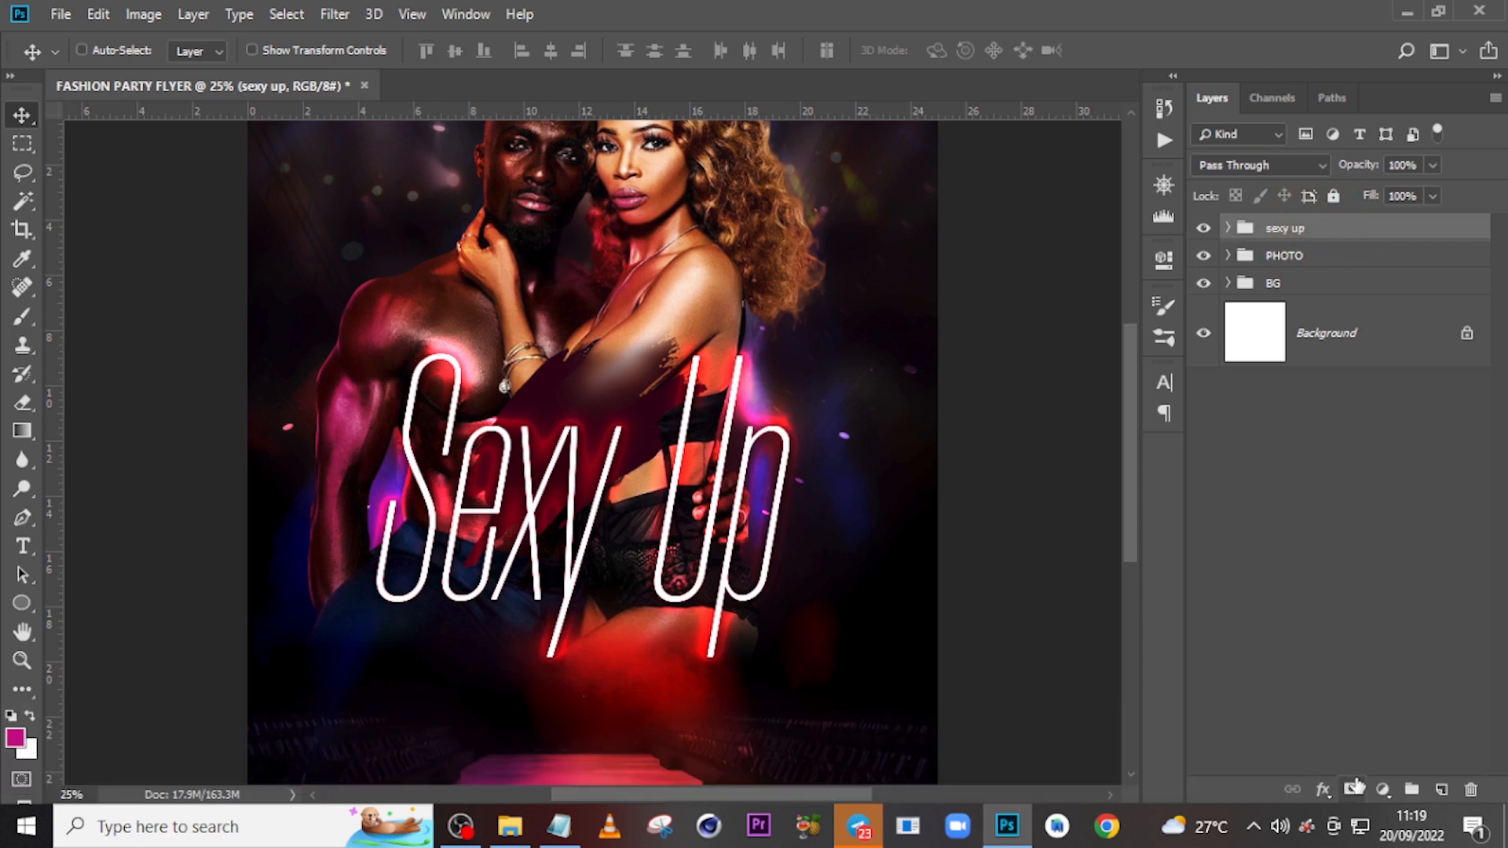
Add a layer mask to the sexy up group, undoing the extra vector mask.
click(1353, 788)
ctrl+click(1353, 788)
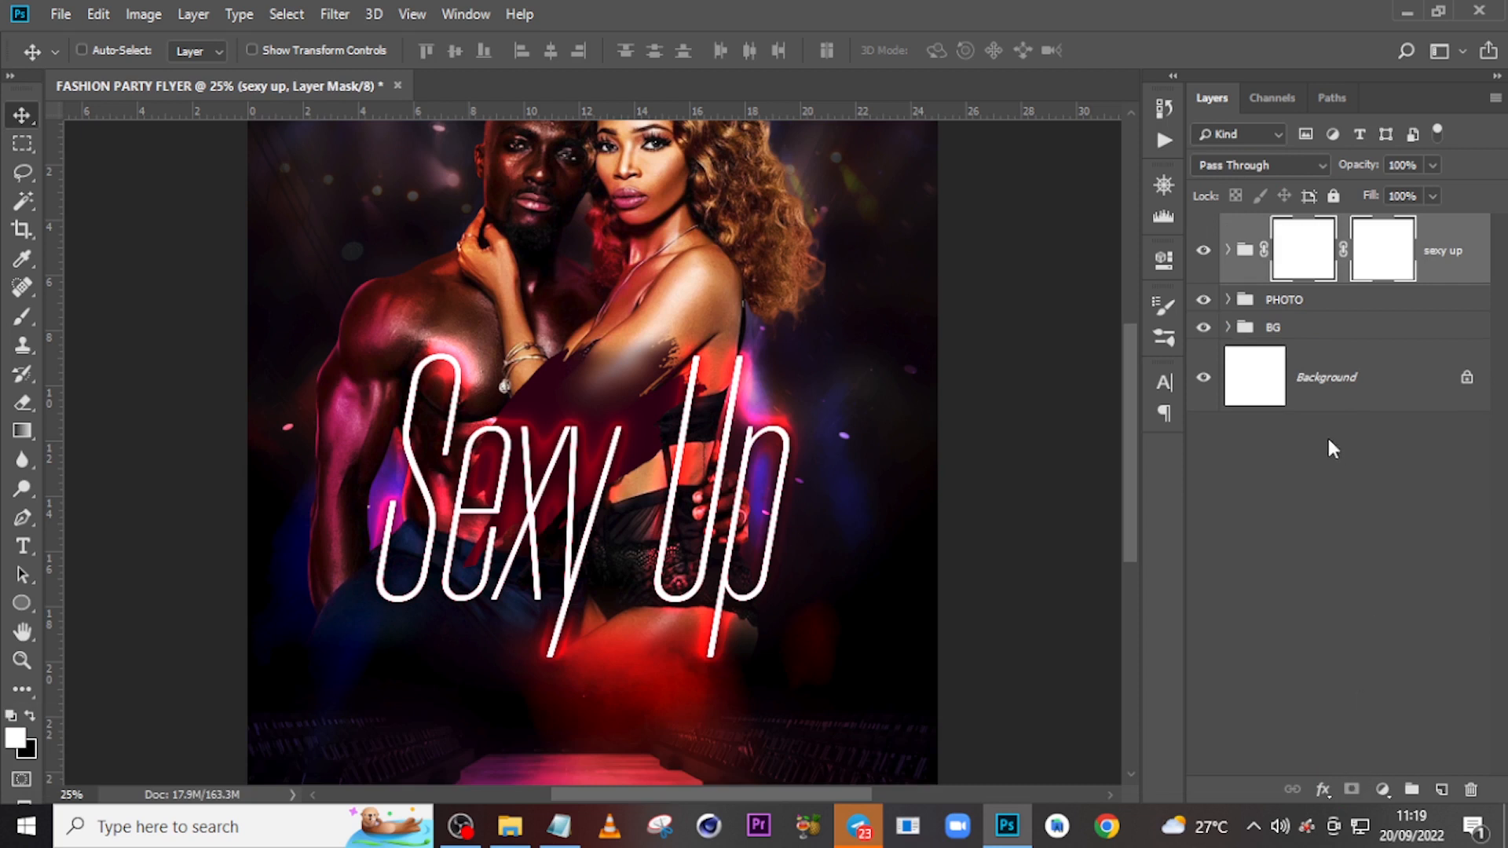
key(ctrl+z)
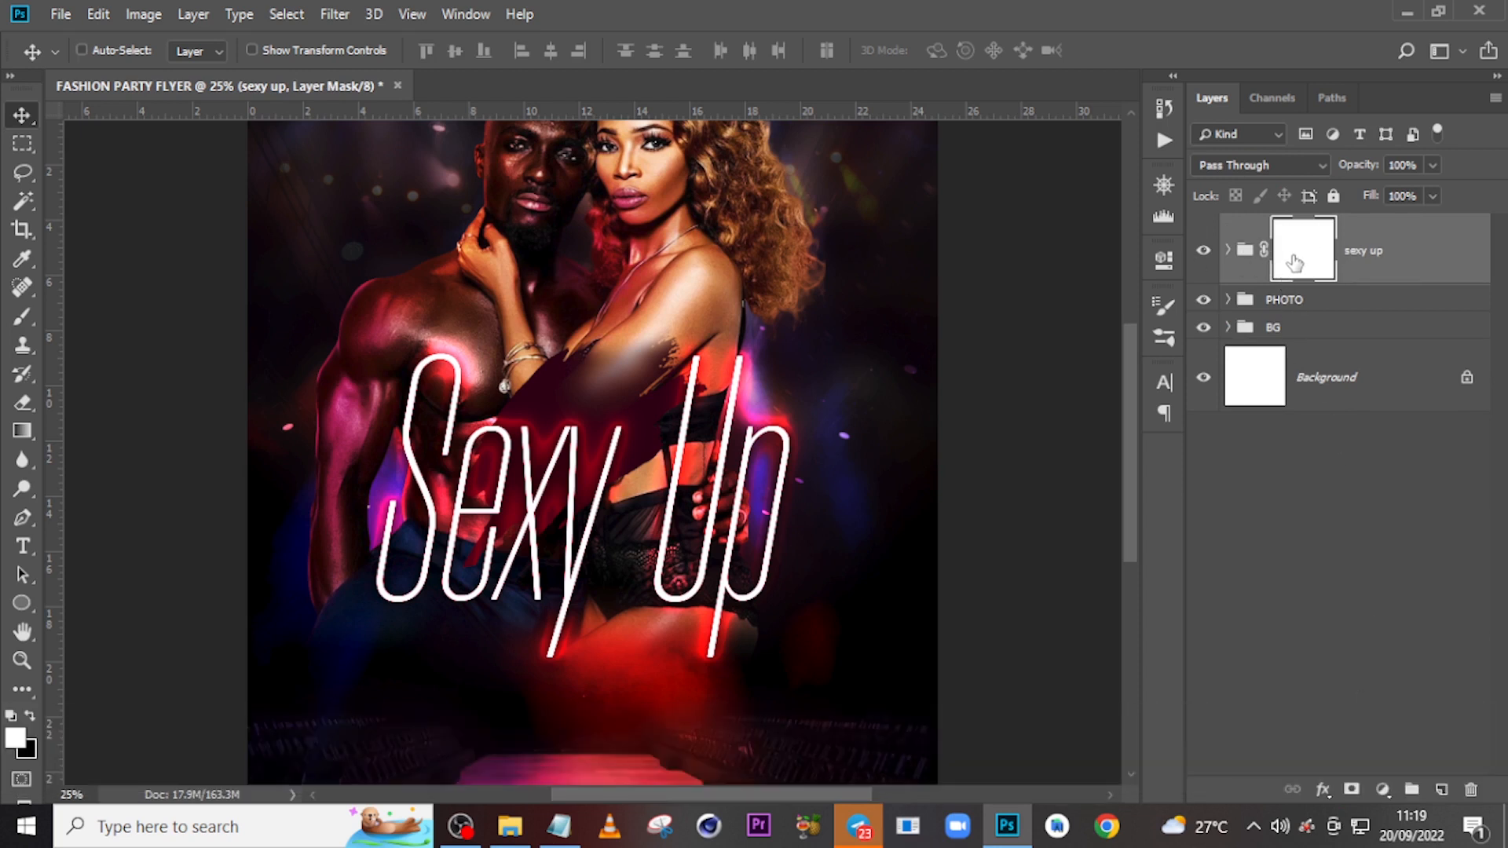
Paint black on the group mask over the U's upper right stem with a 250 px brush at 90% opacity, and raise the brush to 100%.
key(b)
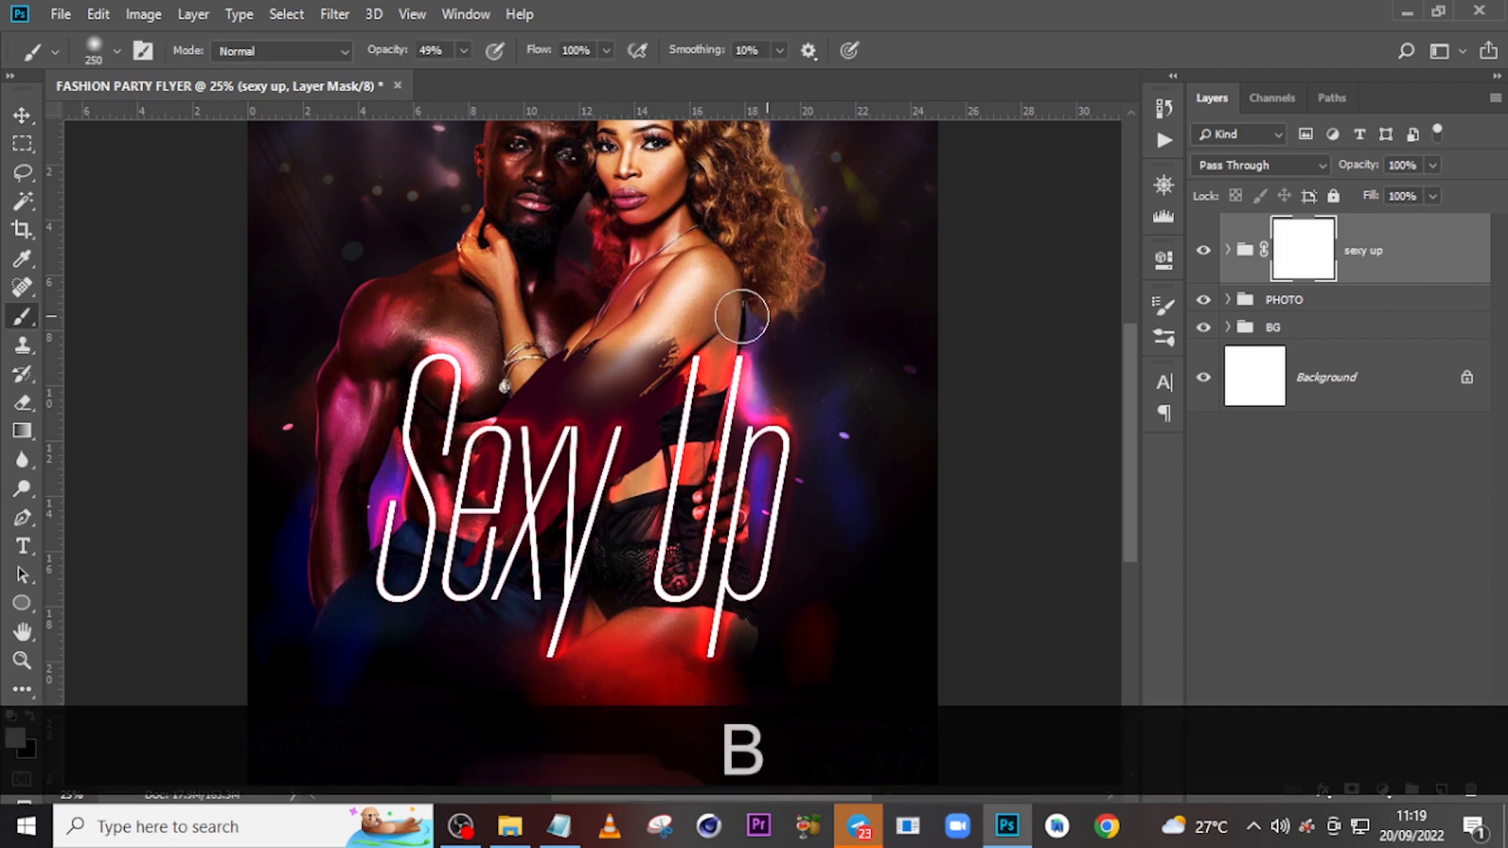
click(463, 50)
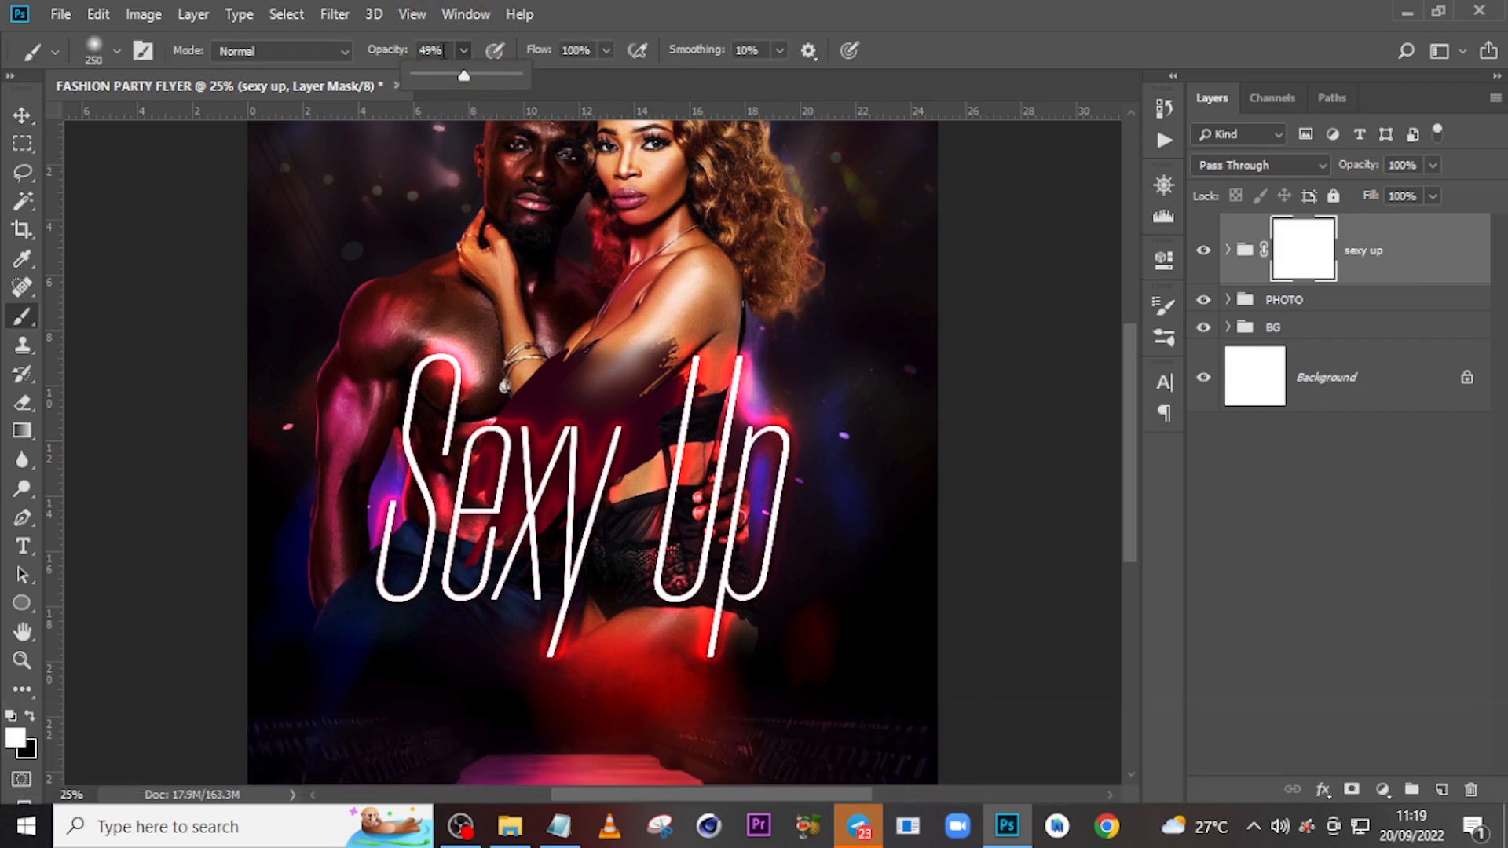
click(444, 50)
text(90)
key(Return)
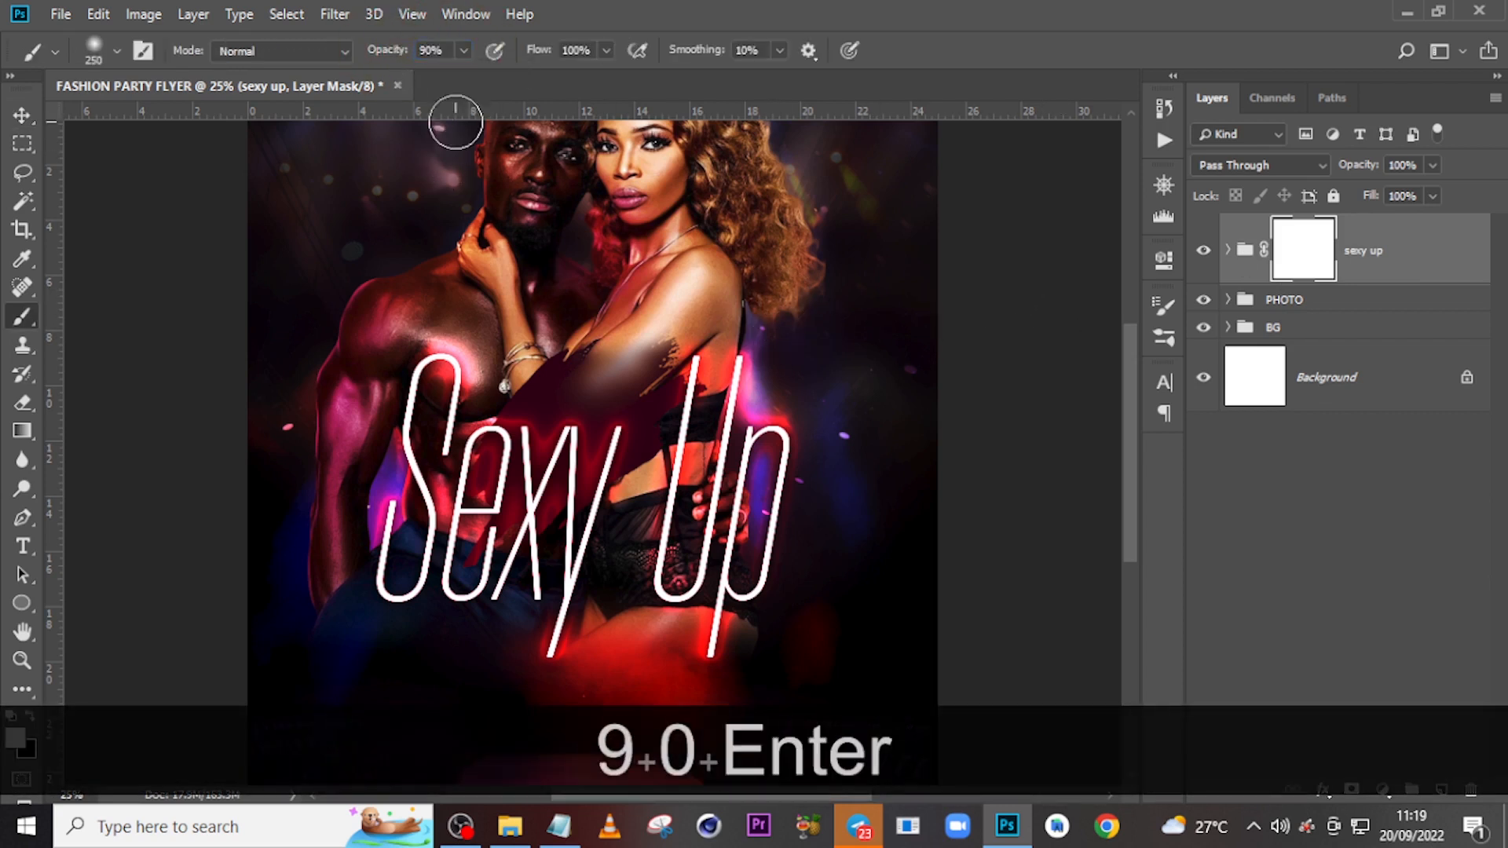
key(bracketright)
key(bracketright)
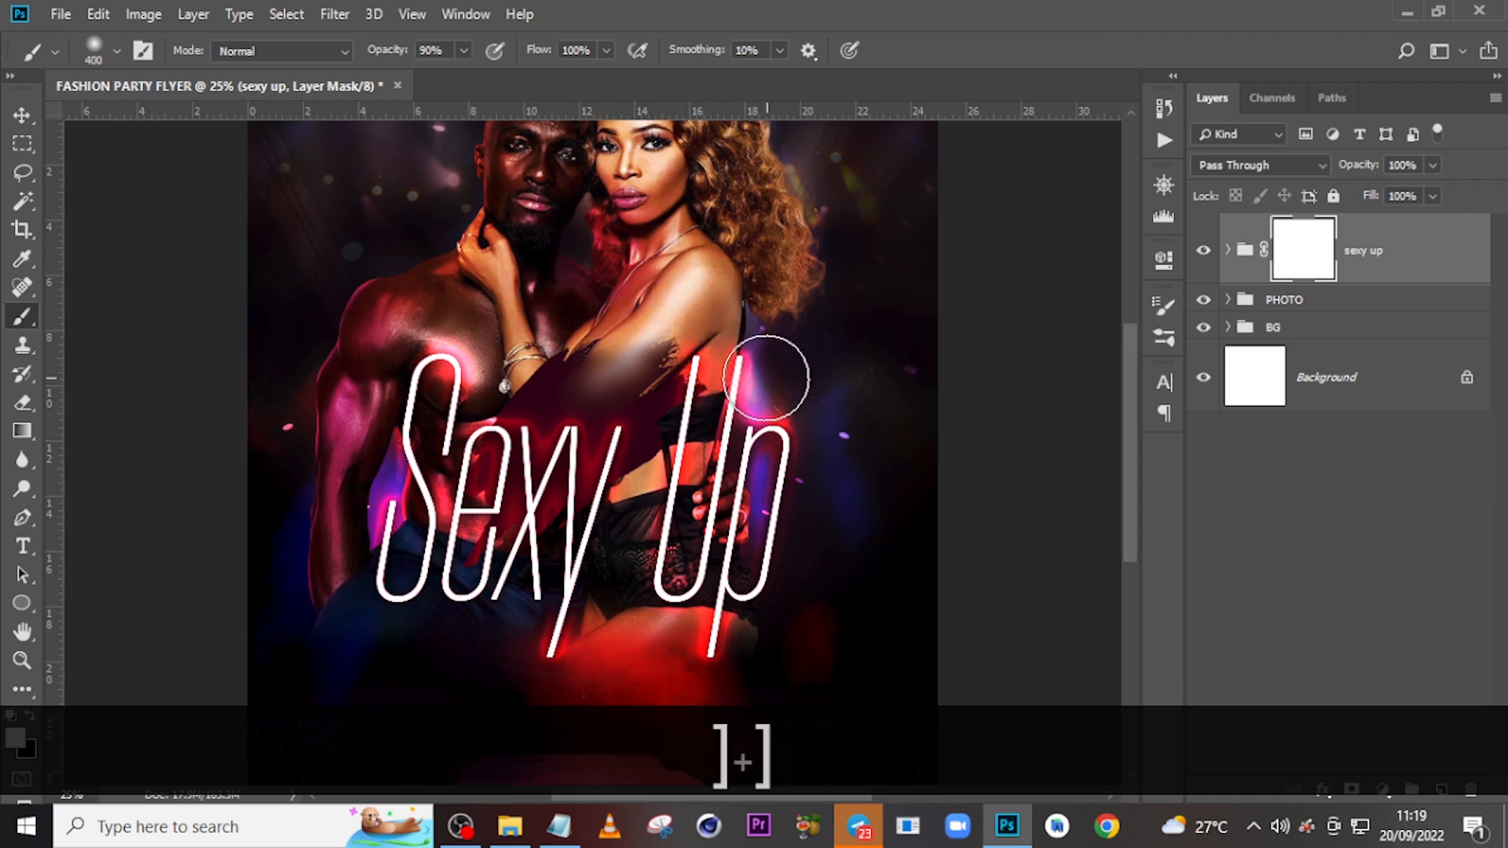
key(bracketleft)
key(bracketleft)
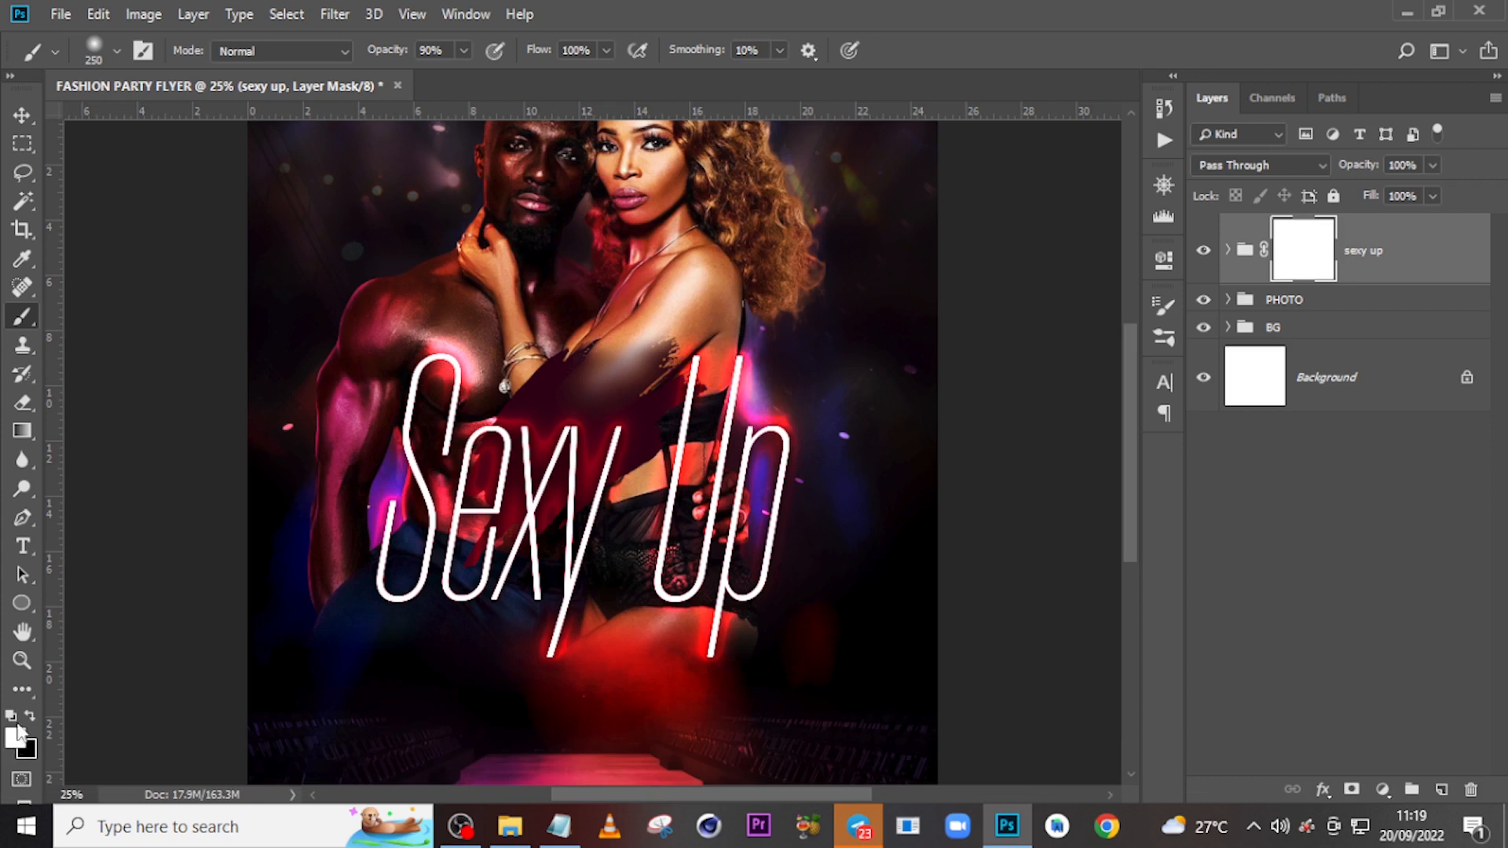
key(x)
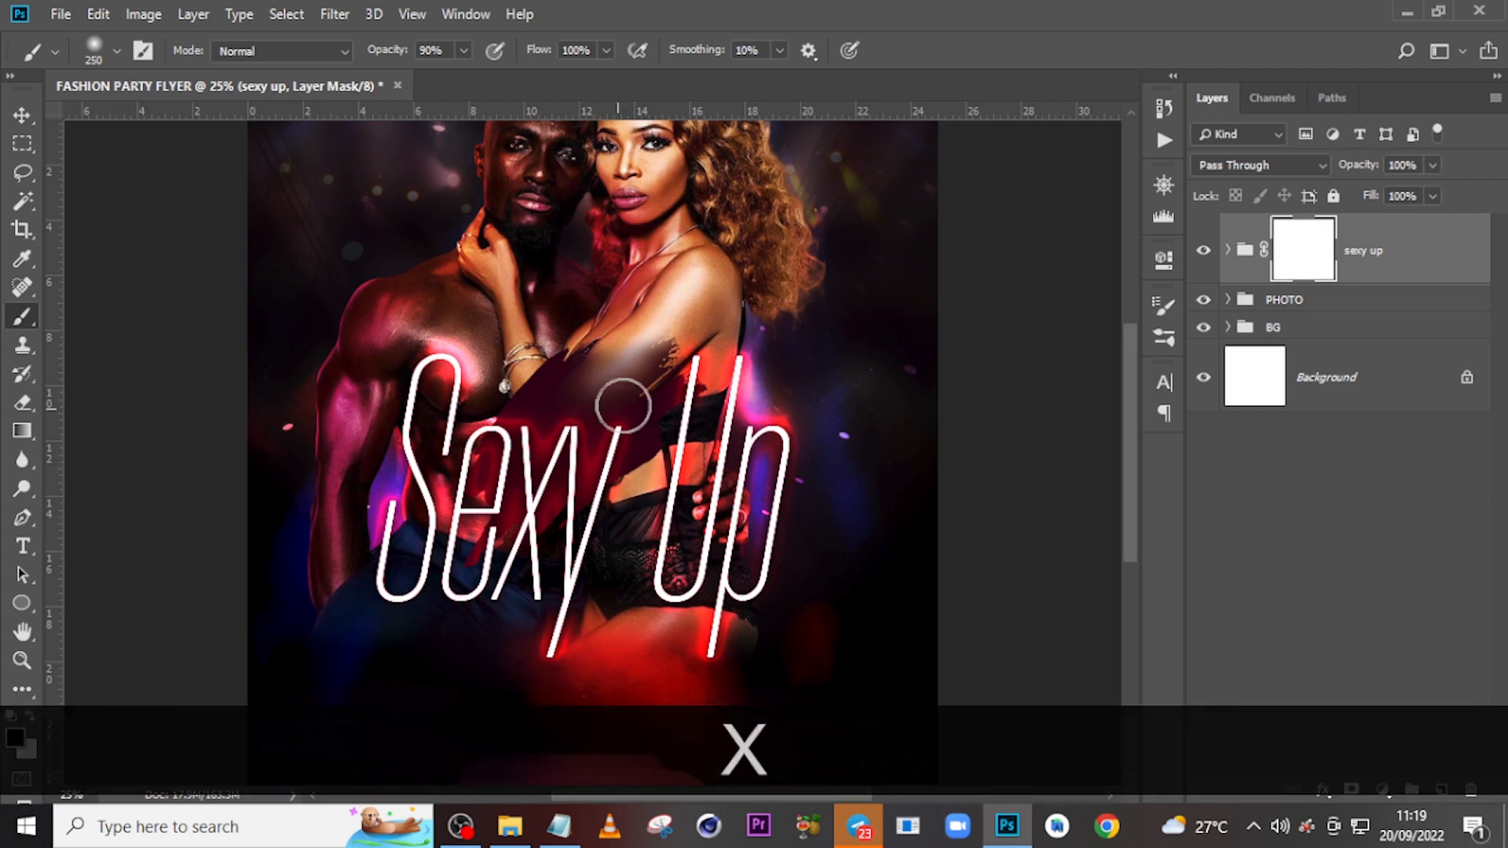
mouse_move(751, 429)
mouse_down()
mouse_move(754, 299)
mouse_move(781, 303)
mouse_move(799, 273)
mouse_up()
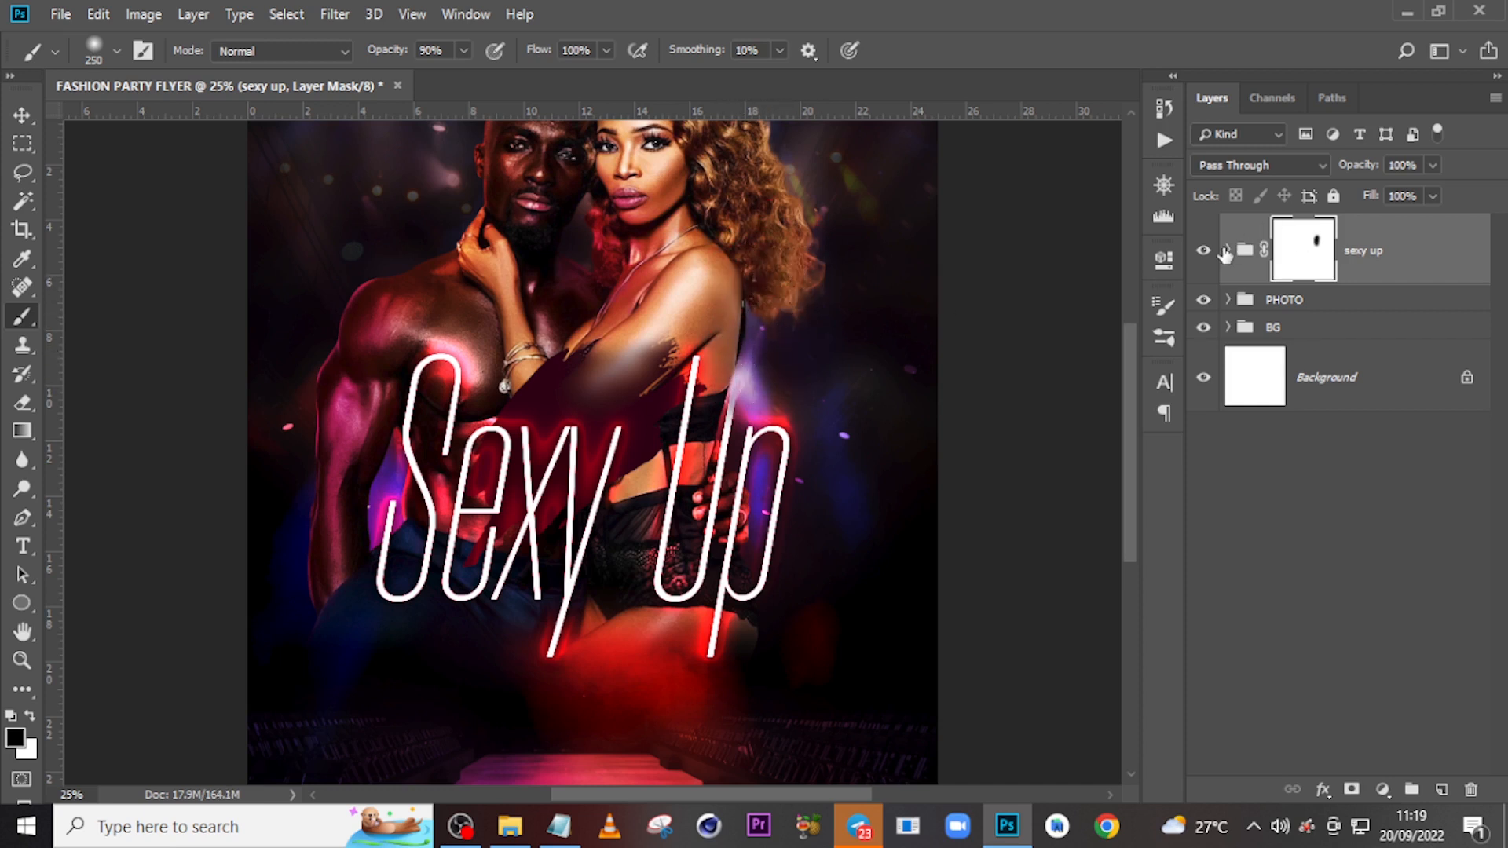
click(467, 51)
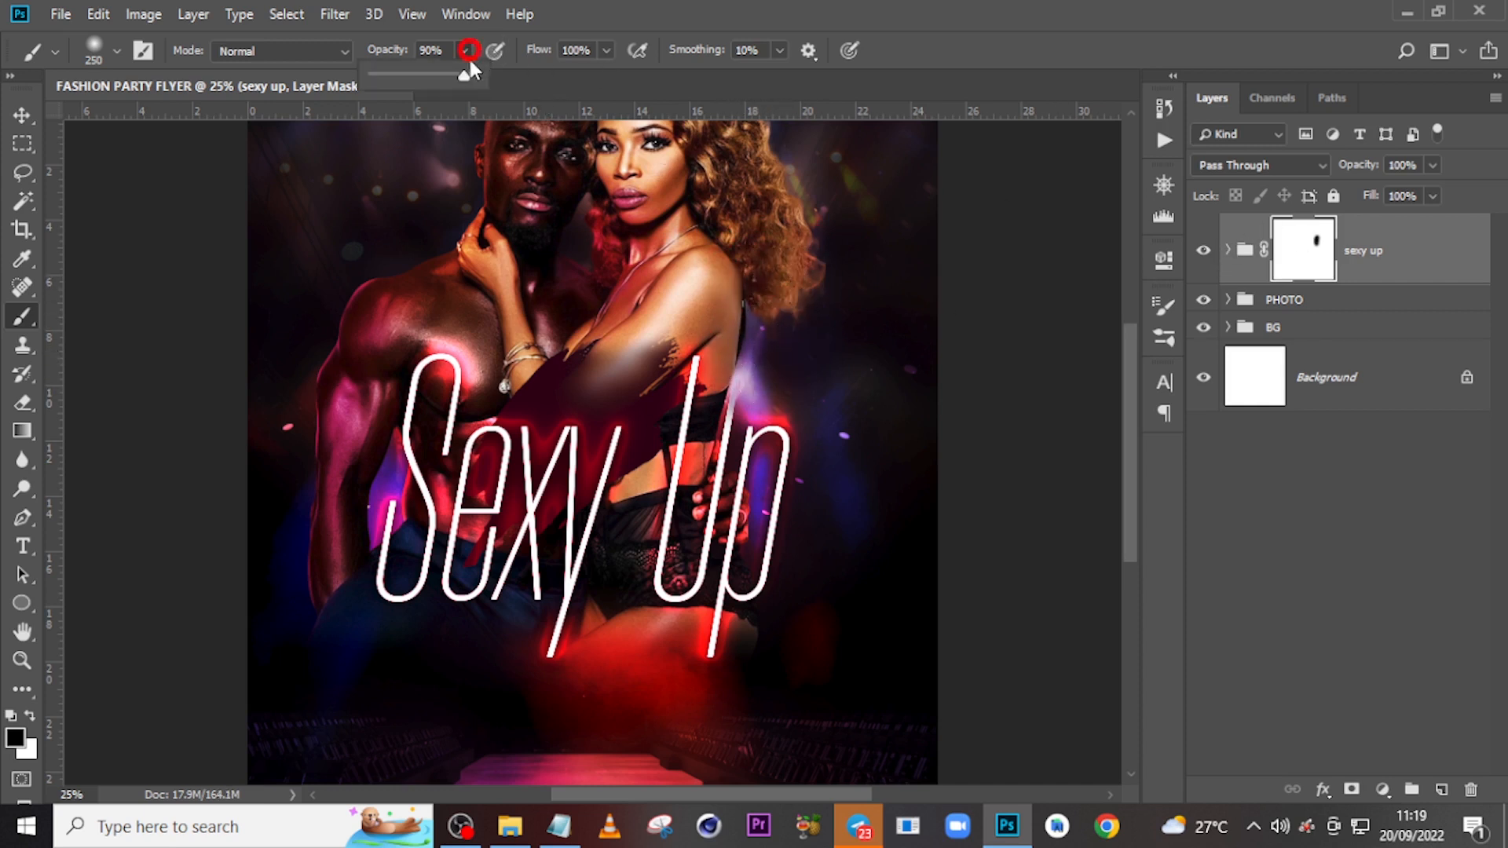
click(891, 11)
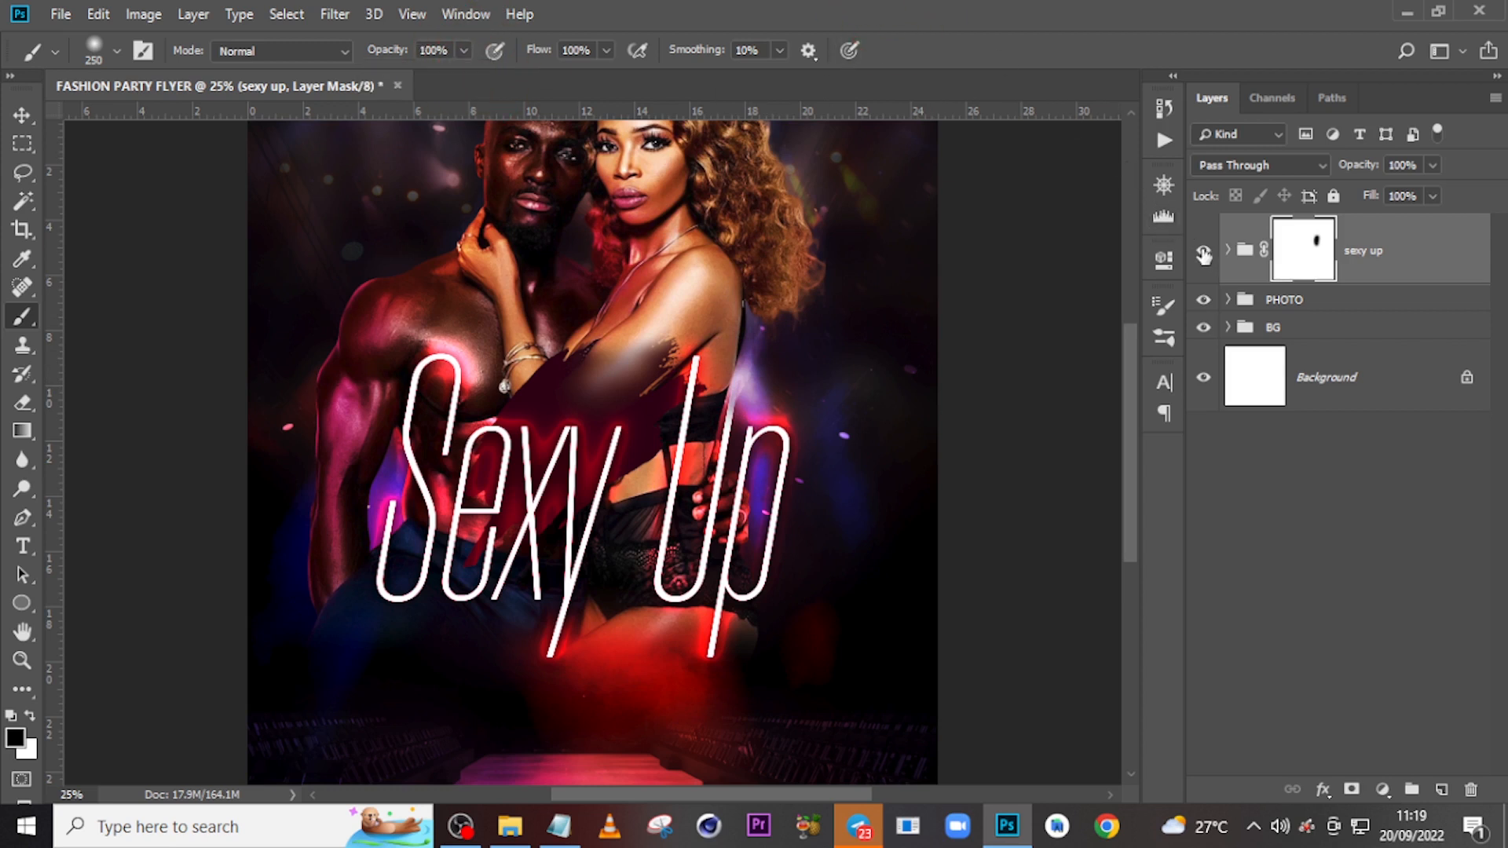
Expand the sexy up group and add a new empty layer above the Sexy Up copy layer.
click(1225, 258)
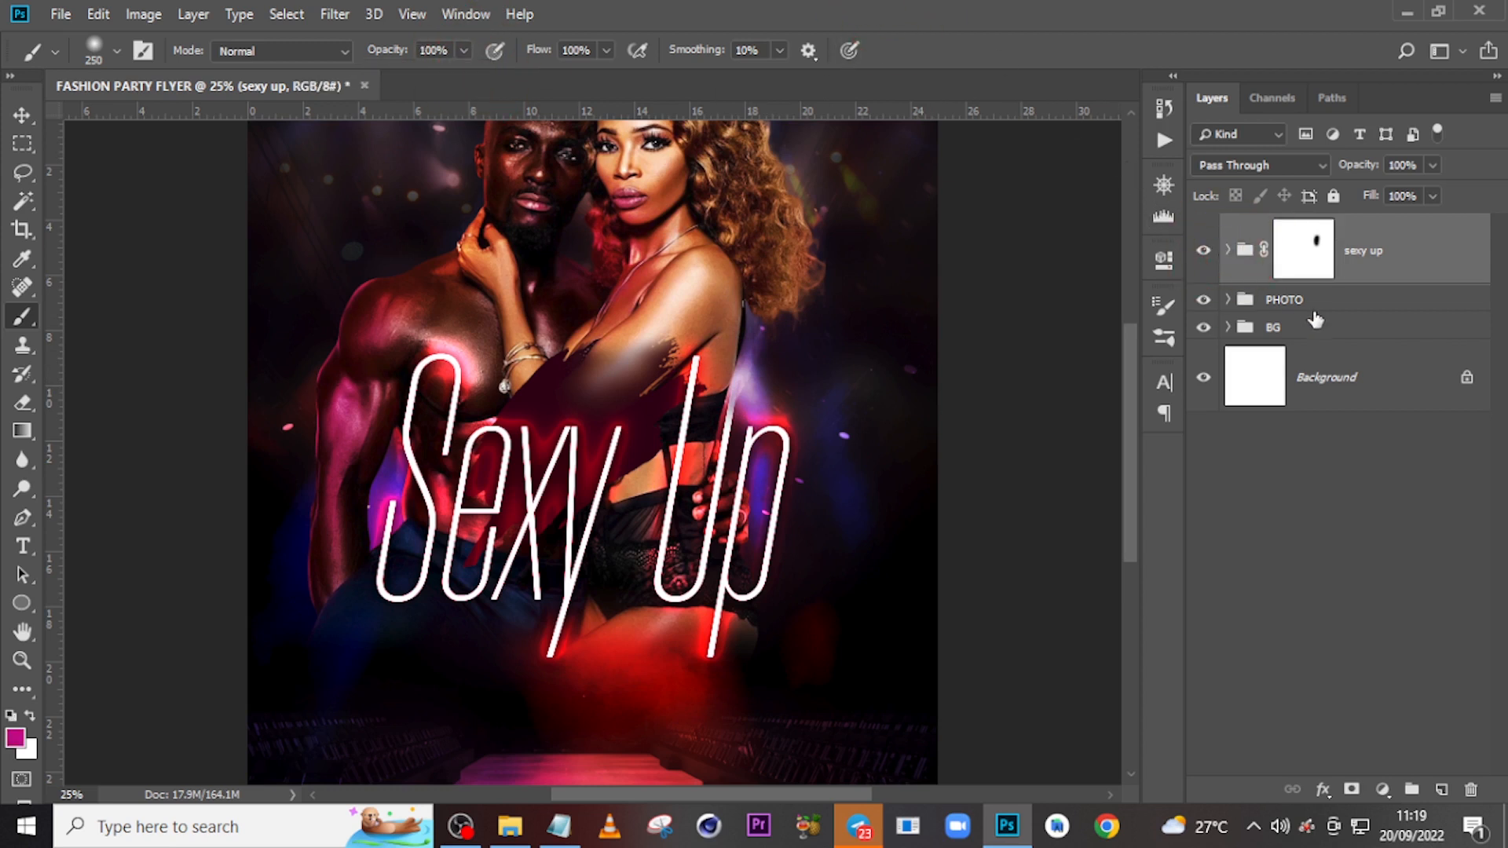
click(1226, 253)
click(1349, 350)
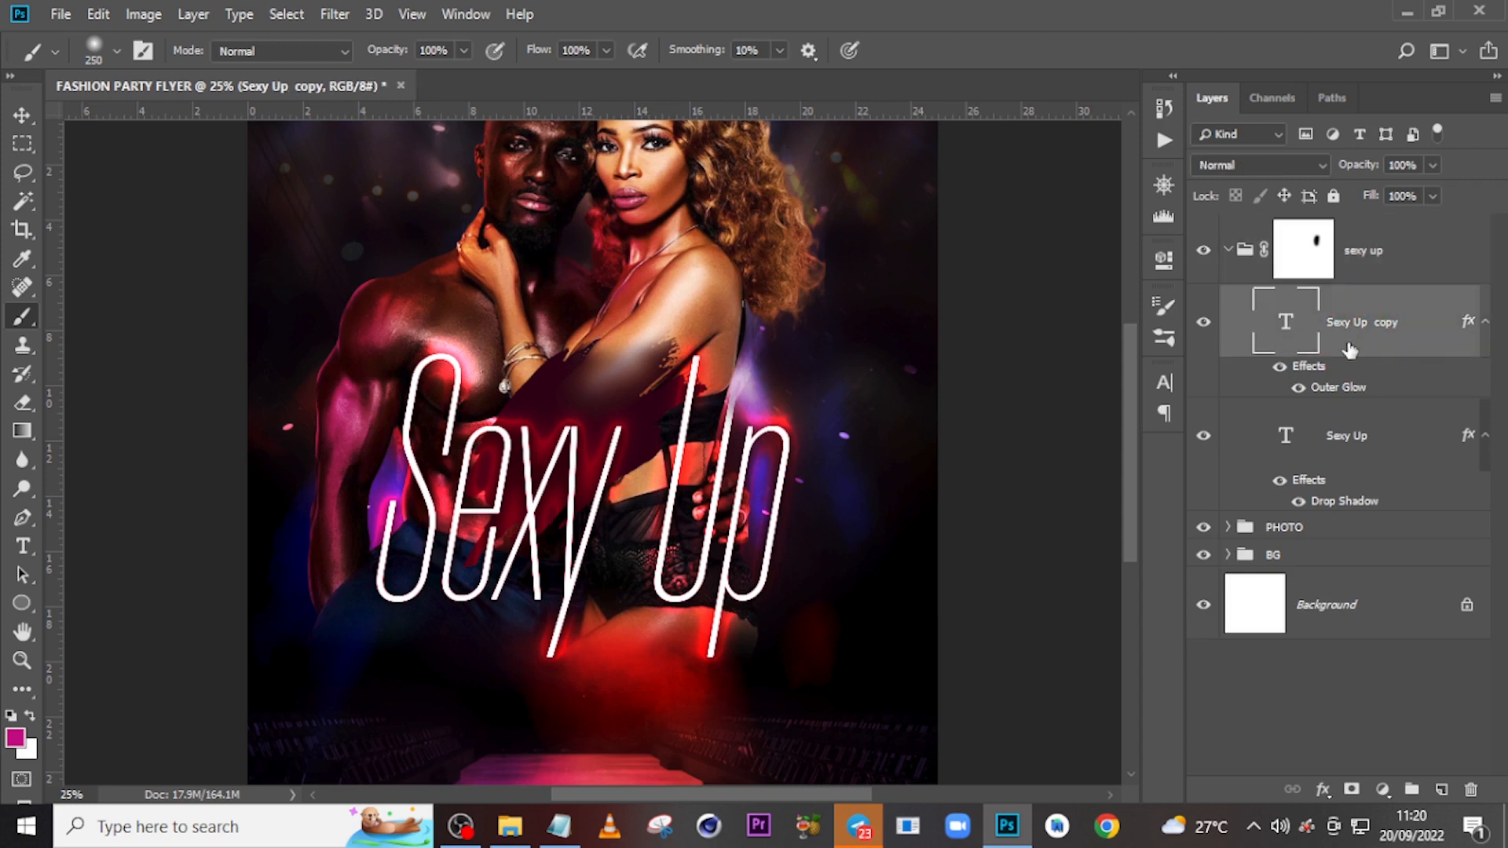
click(1441, 790)
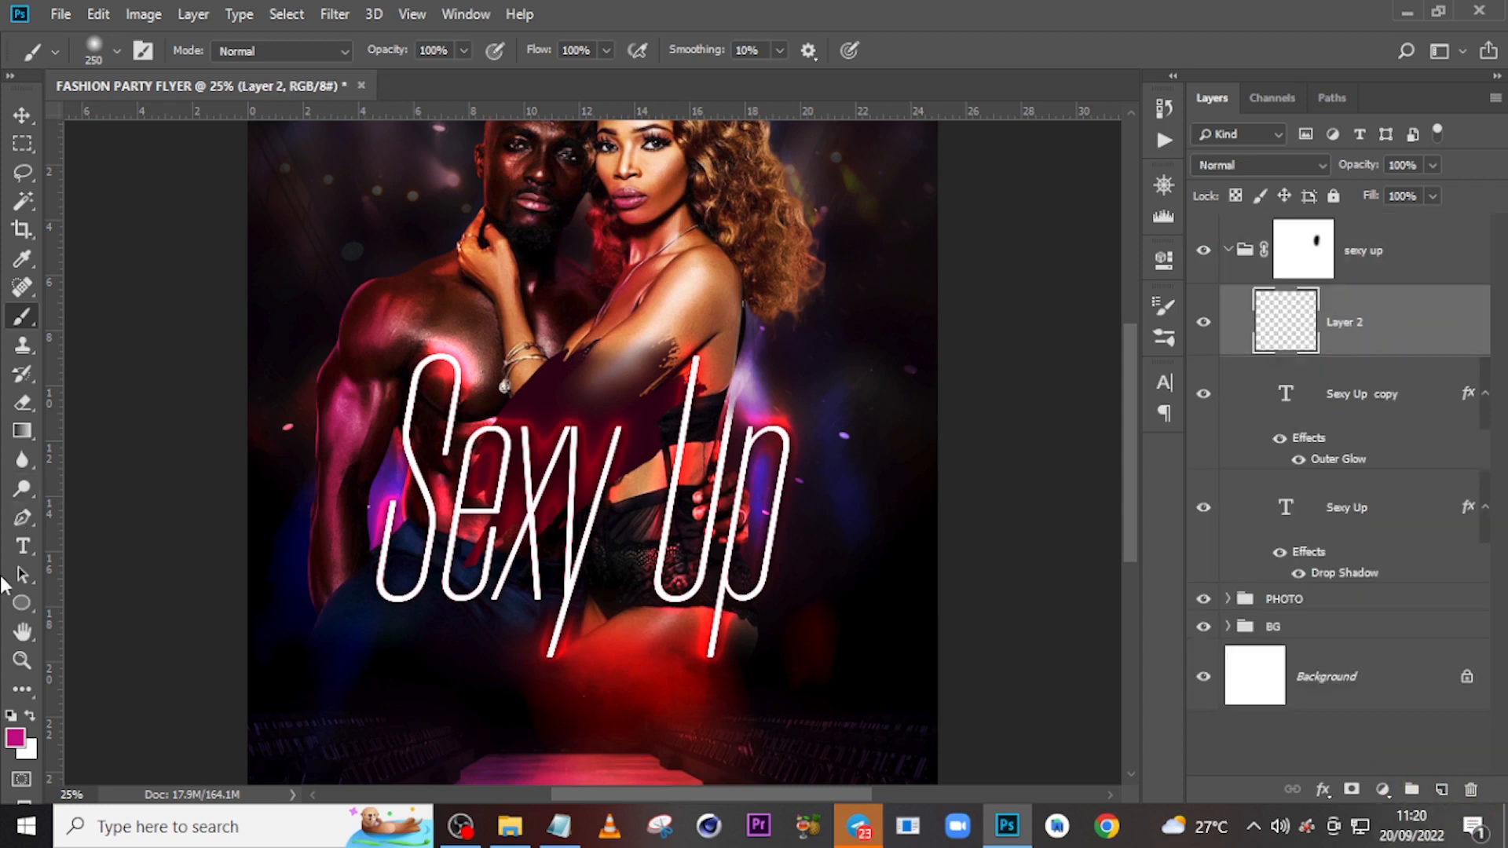
Draw a solid arrowhead custom shape about 96 by 81 px above the Sexy Up title, near the woman's arm.
key(u)
right_click(17, 604)
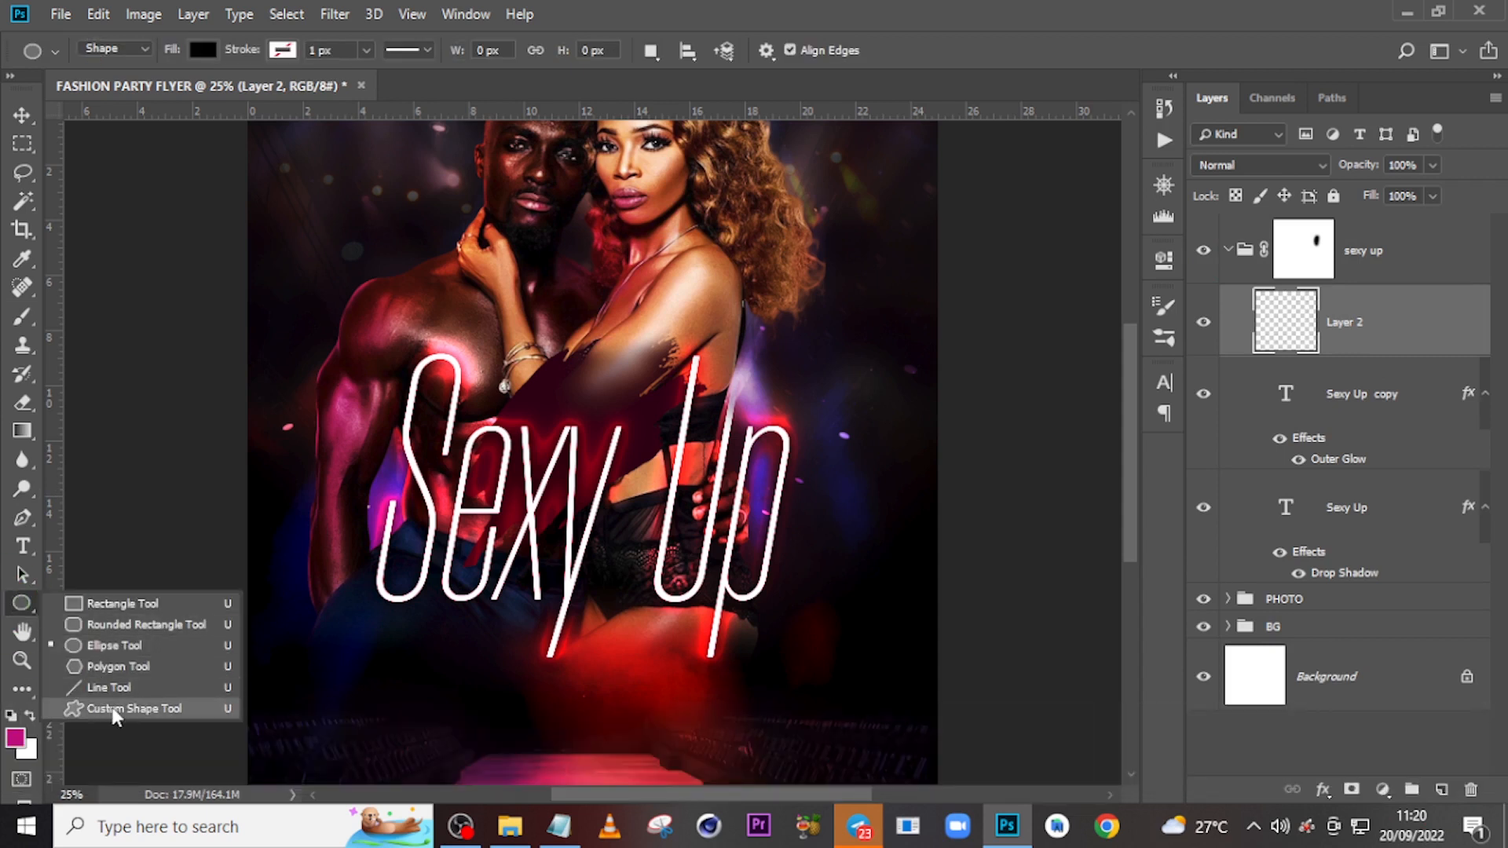
click(118, 709)
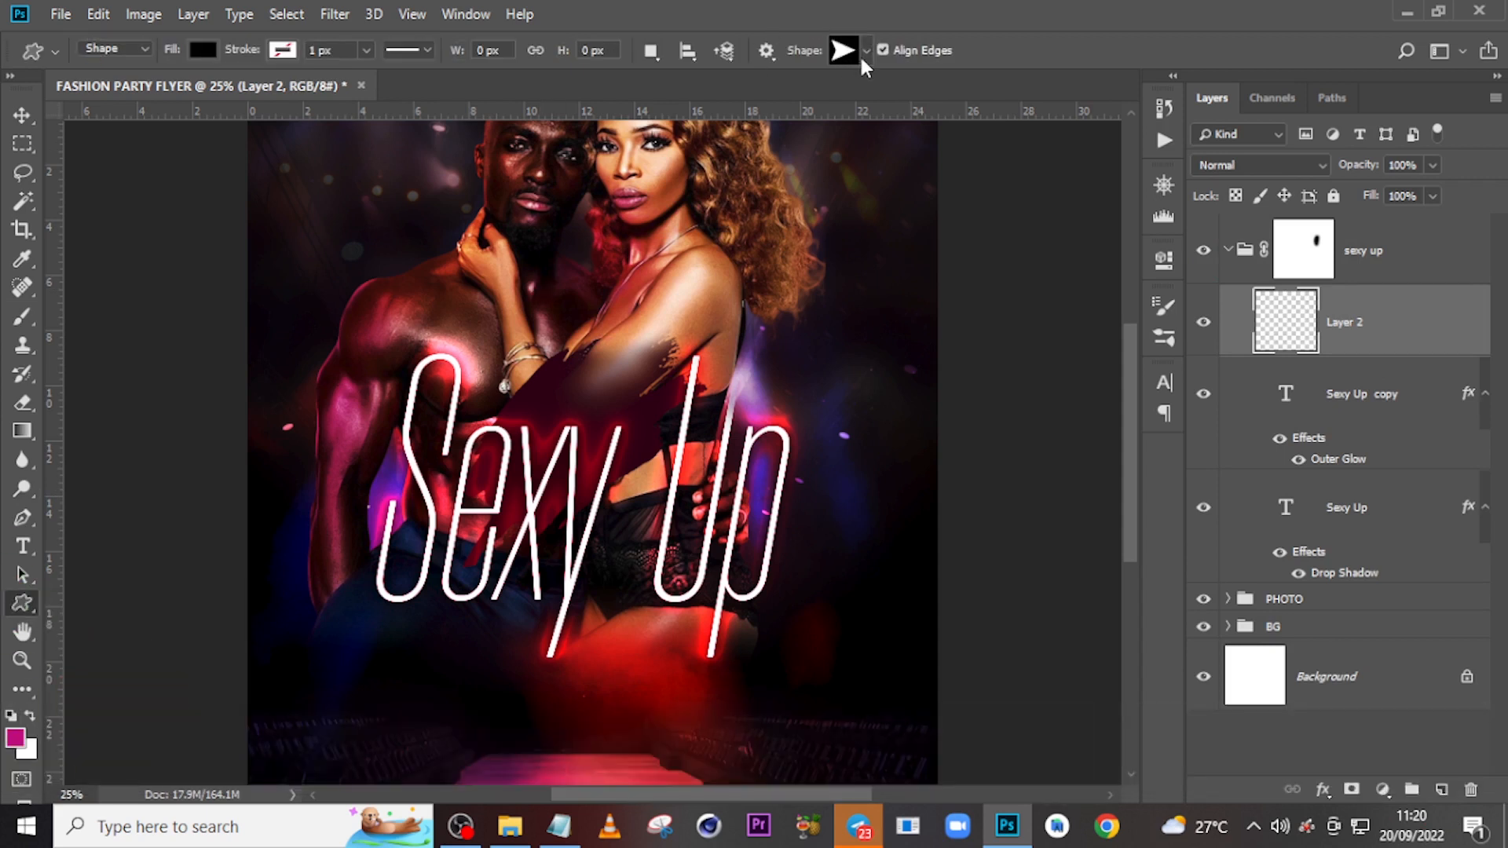
click(864, 52)
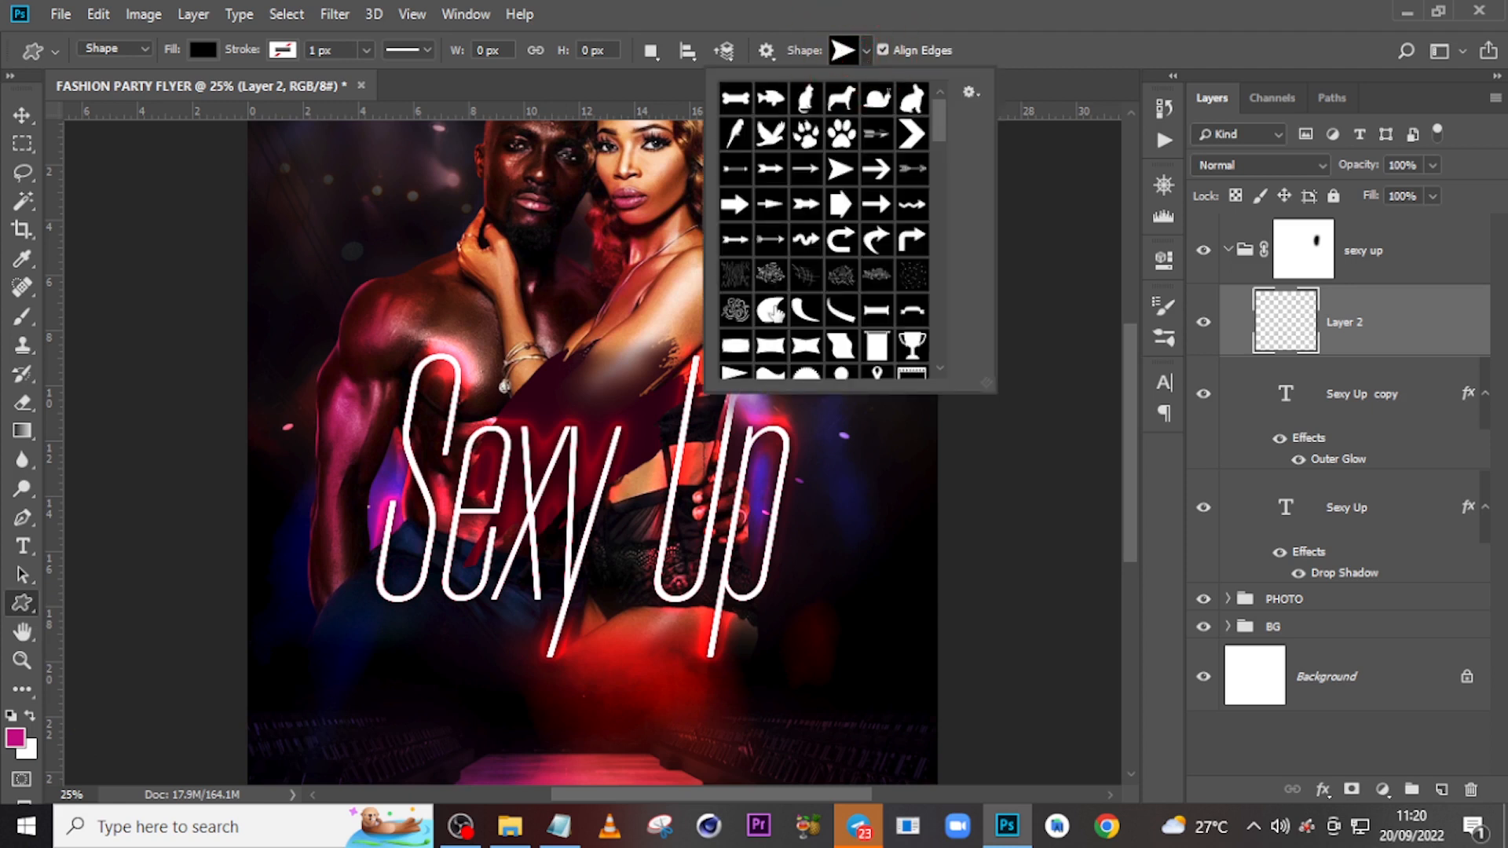
click(841, 168)
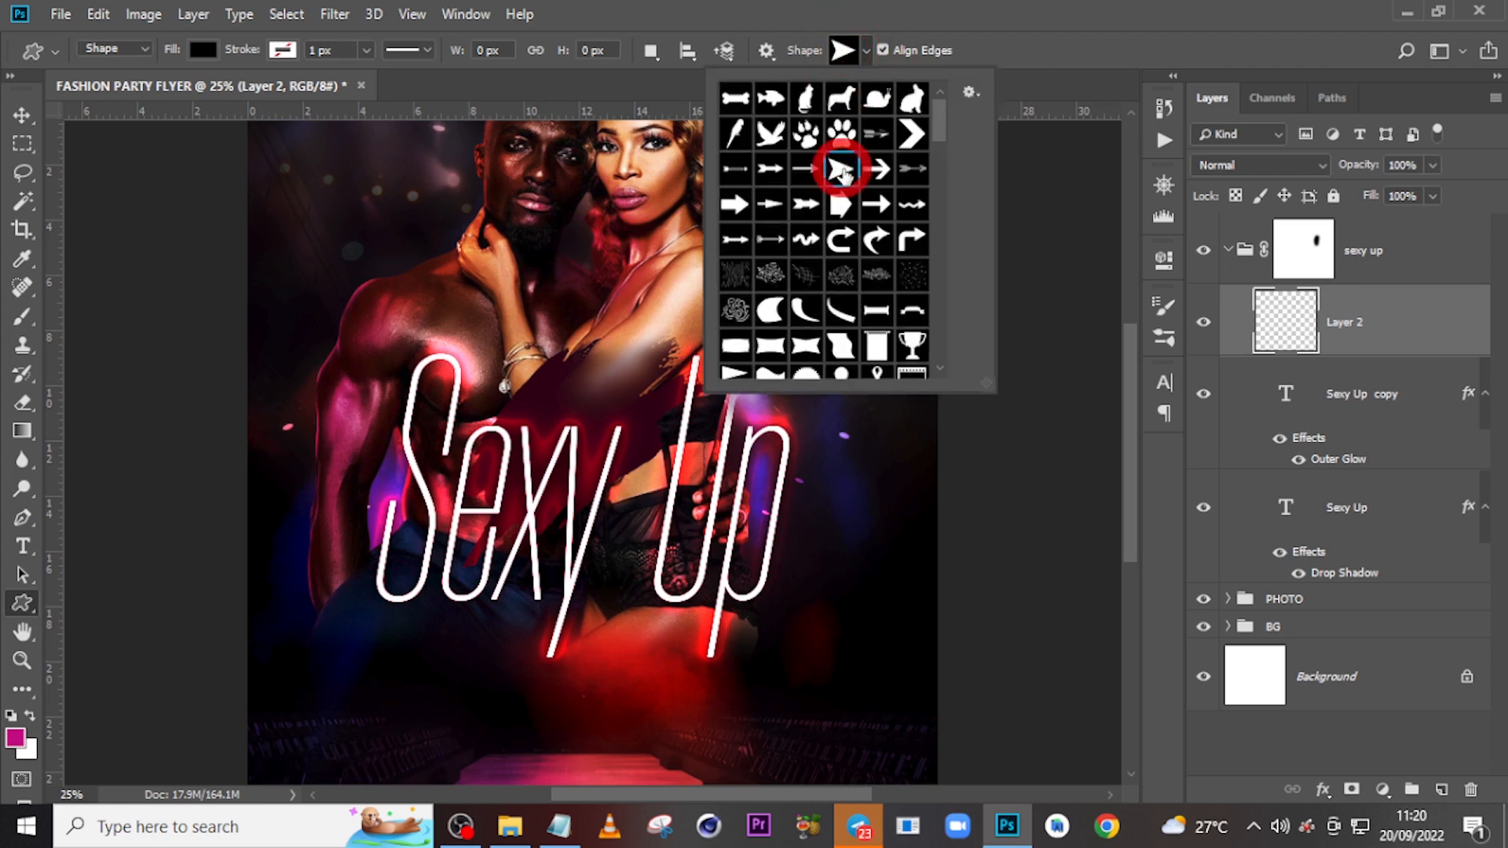
click(958, 4)
drag(600, 312, 625, 398)
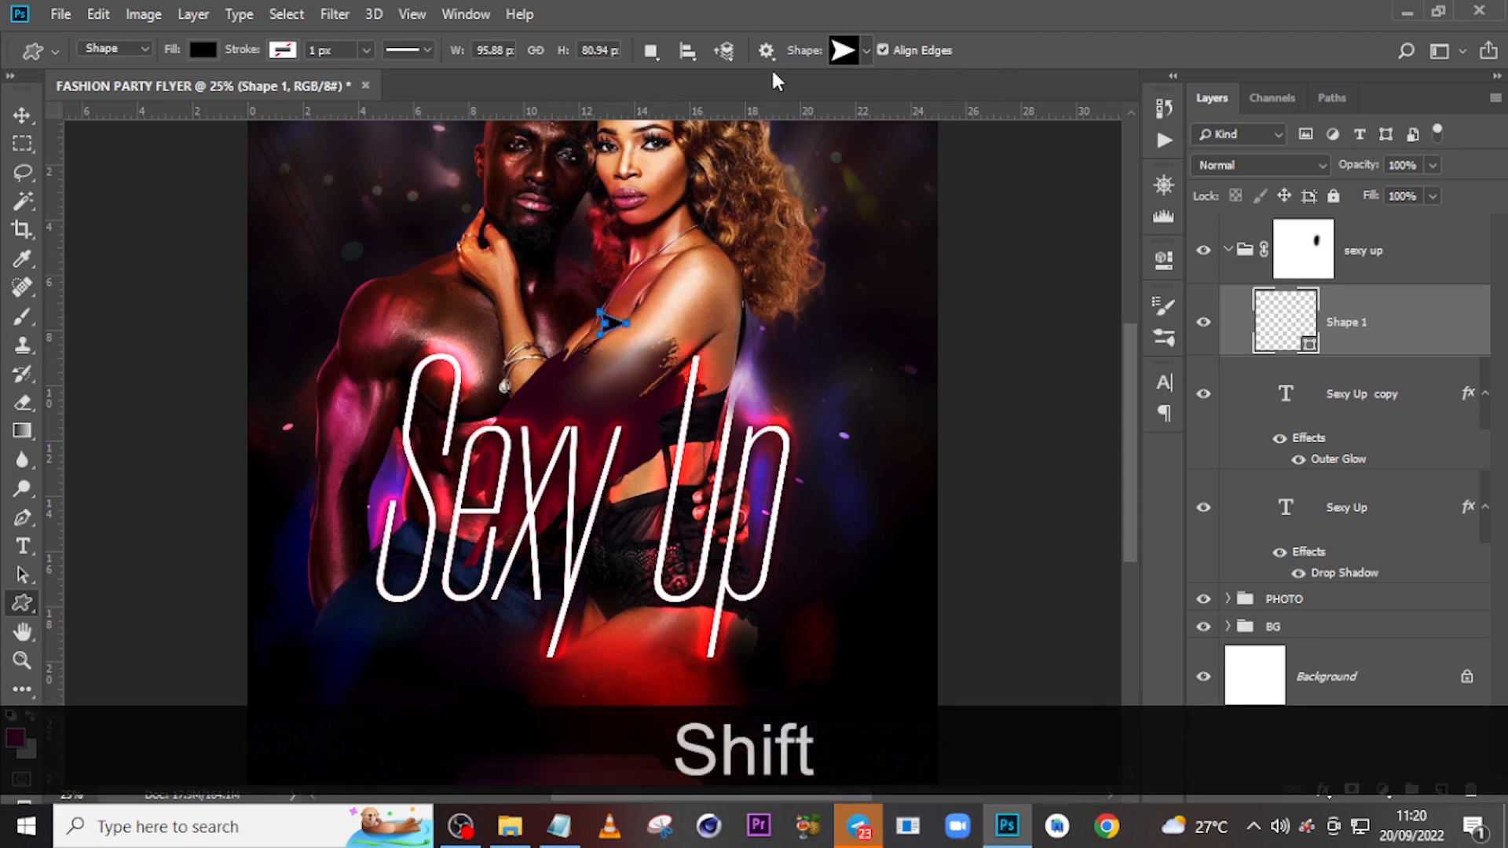
Fill the arrowhead shape with white and leave it without a stroke.
click(204, 49)
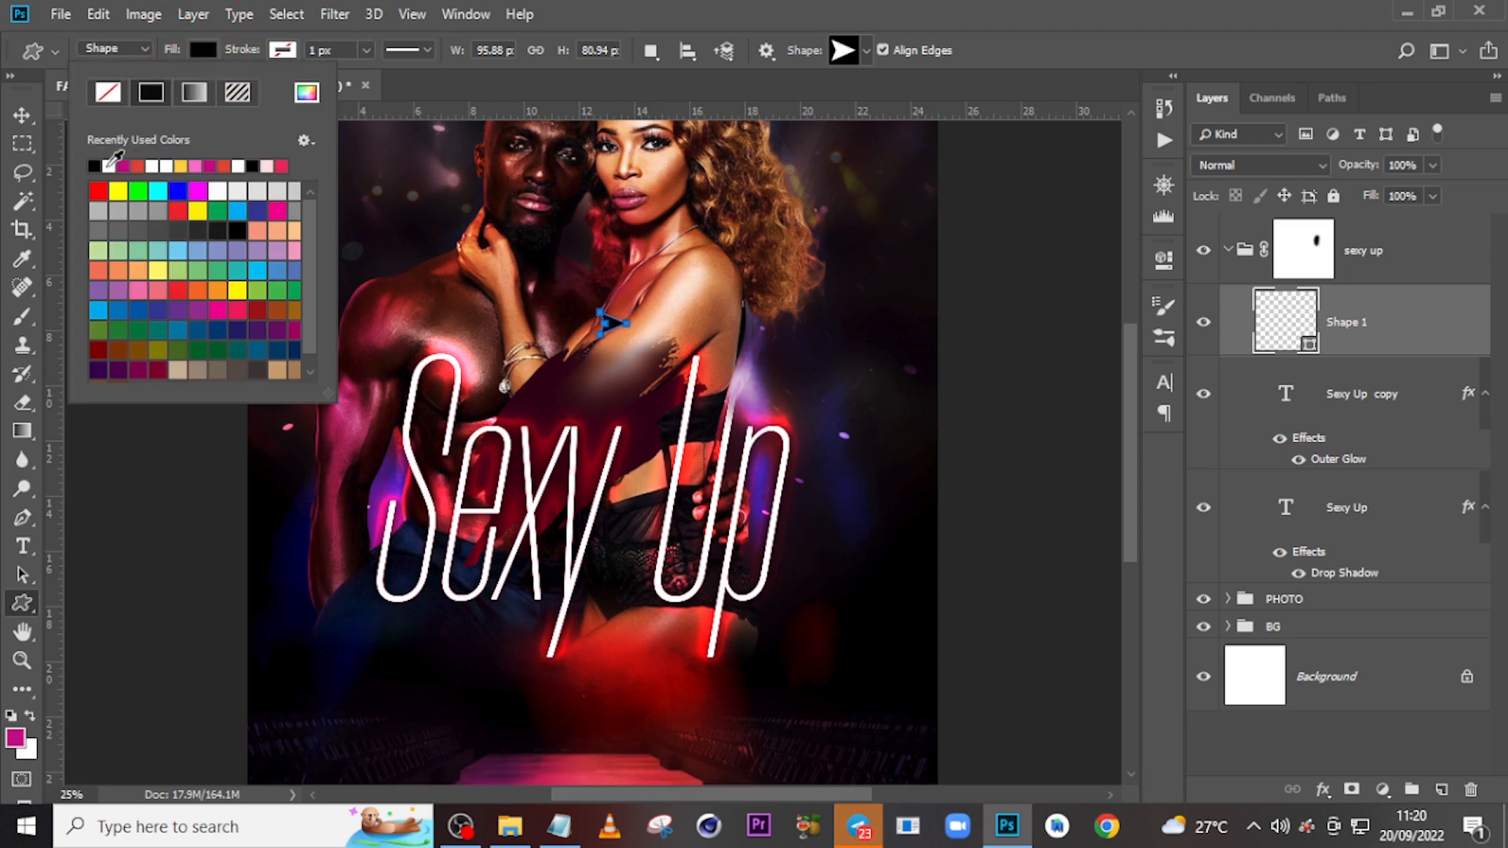
click(108, 166)
click(282, 50)
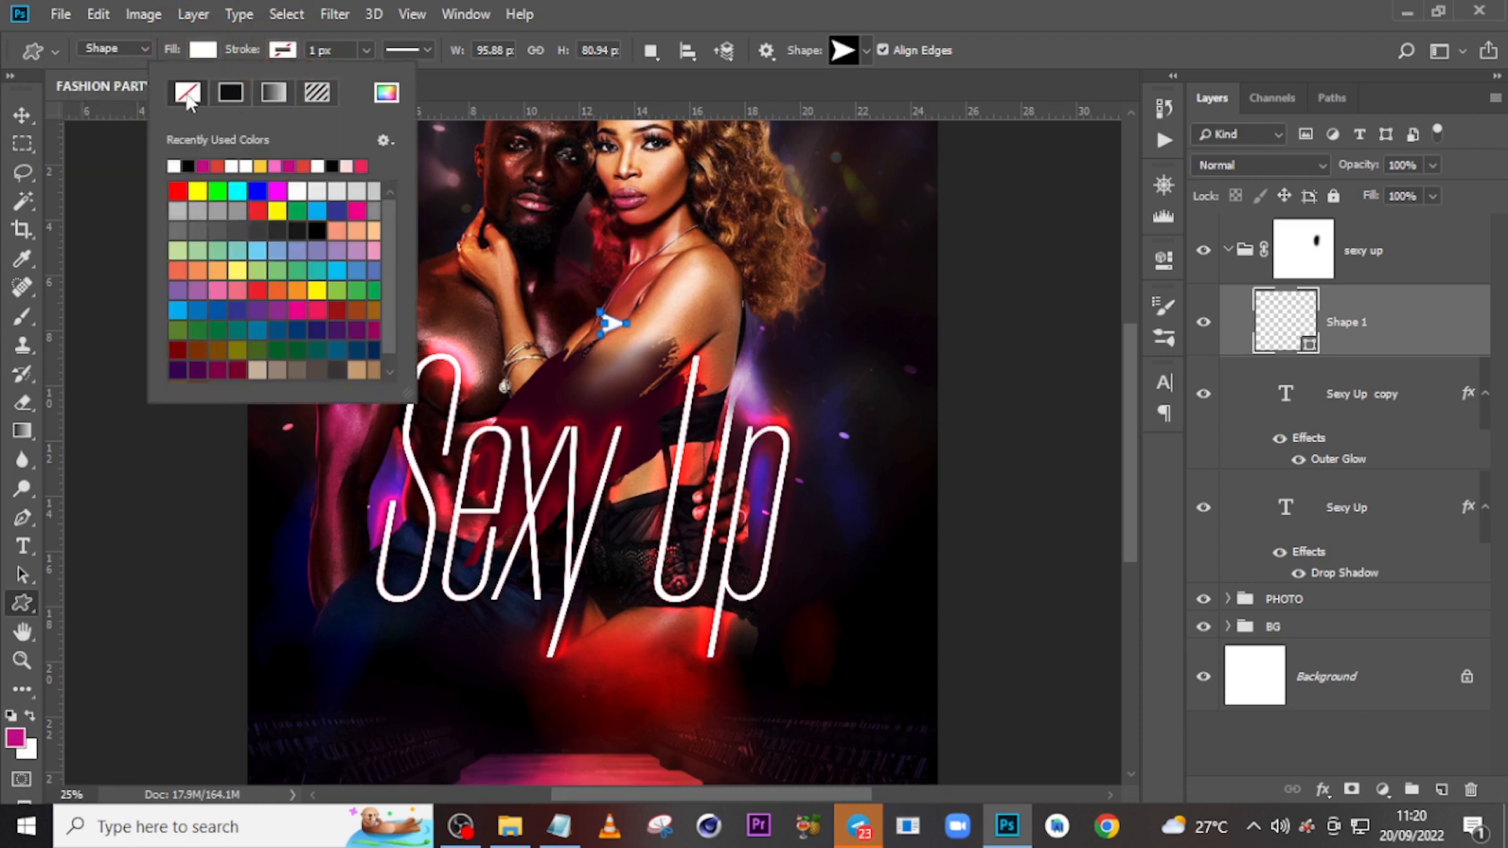
click(638, 10)
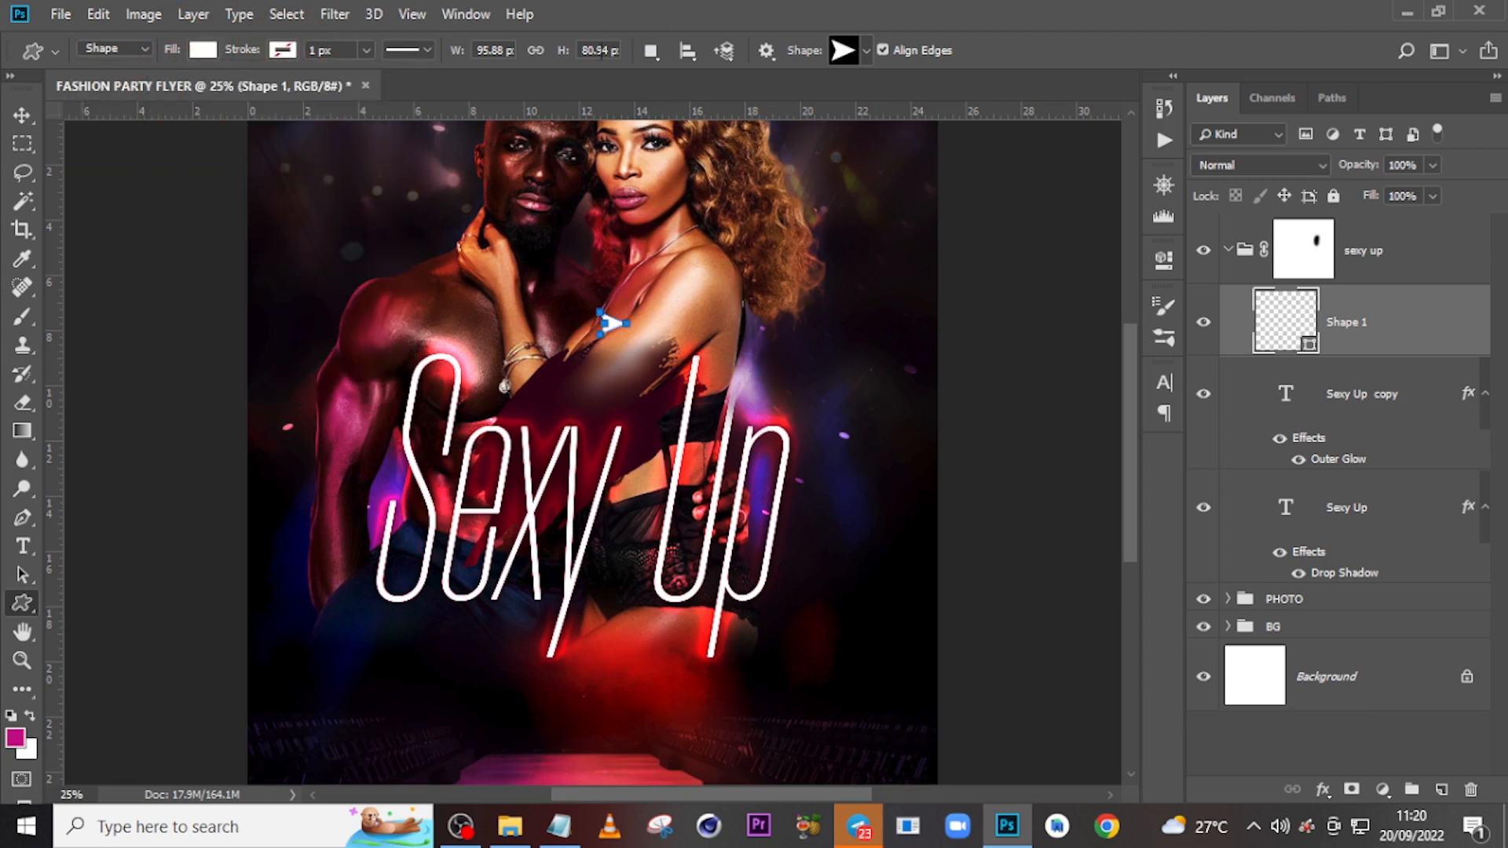
Rotate the arrowhead 90° counter clockwise and place it on top of the U's left stem.
key(ctrl+t)
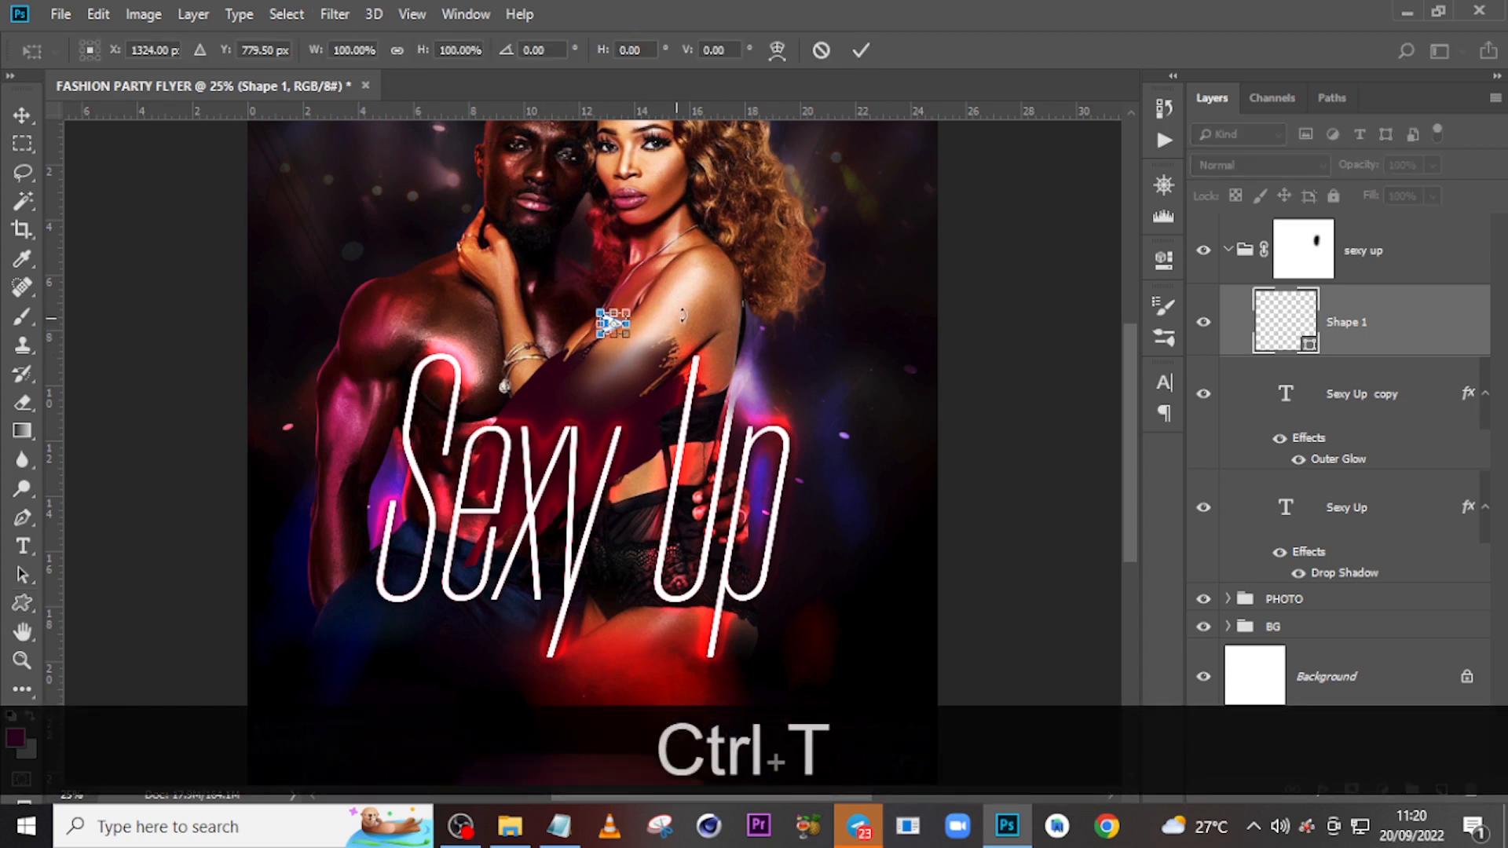
right_click(676, 314)
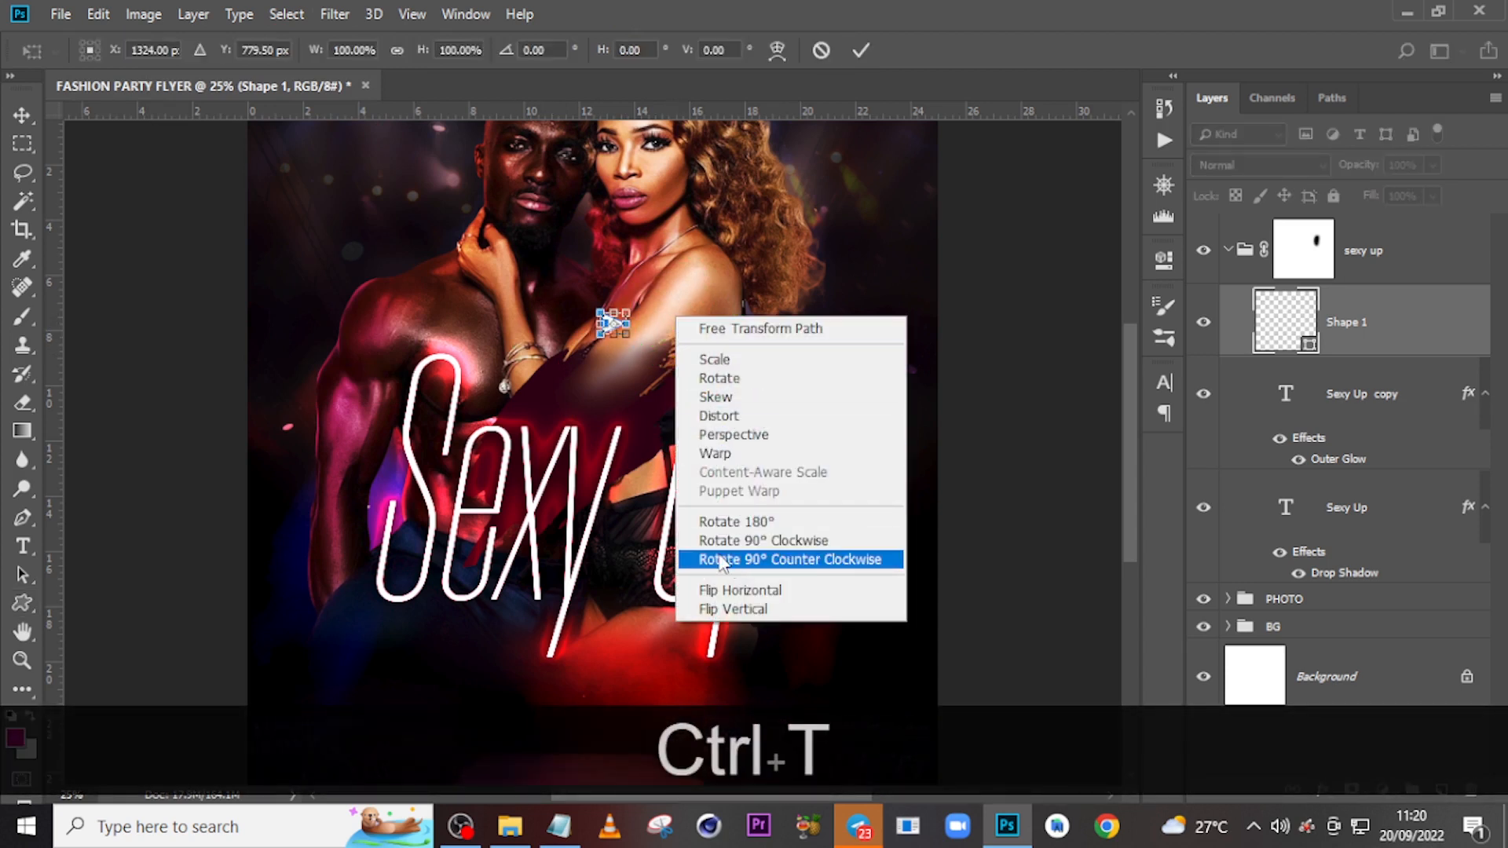
click(767, 561)
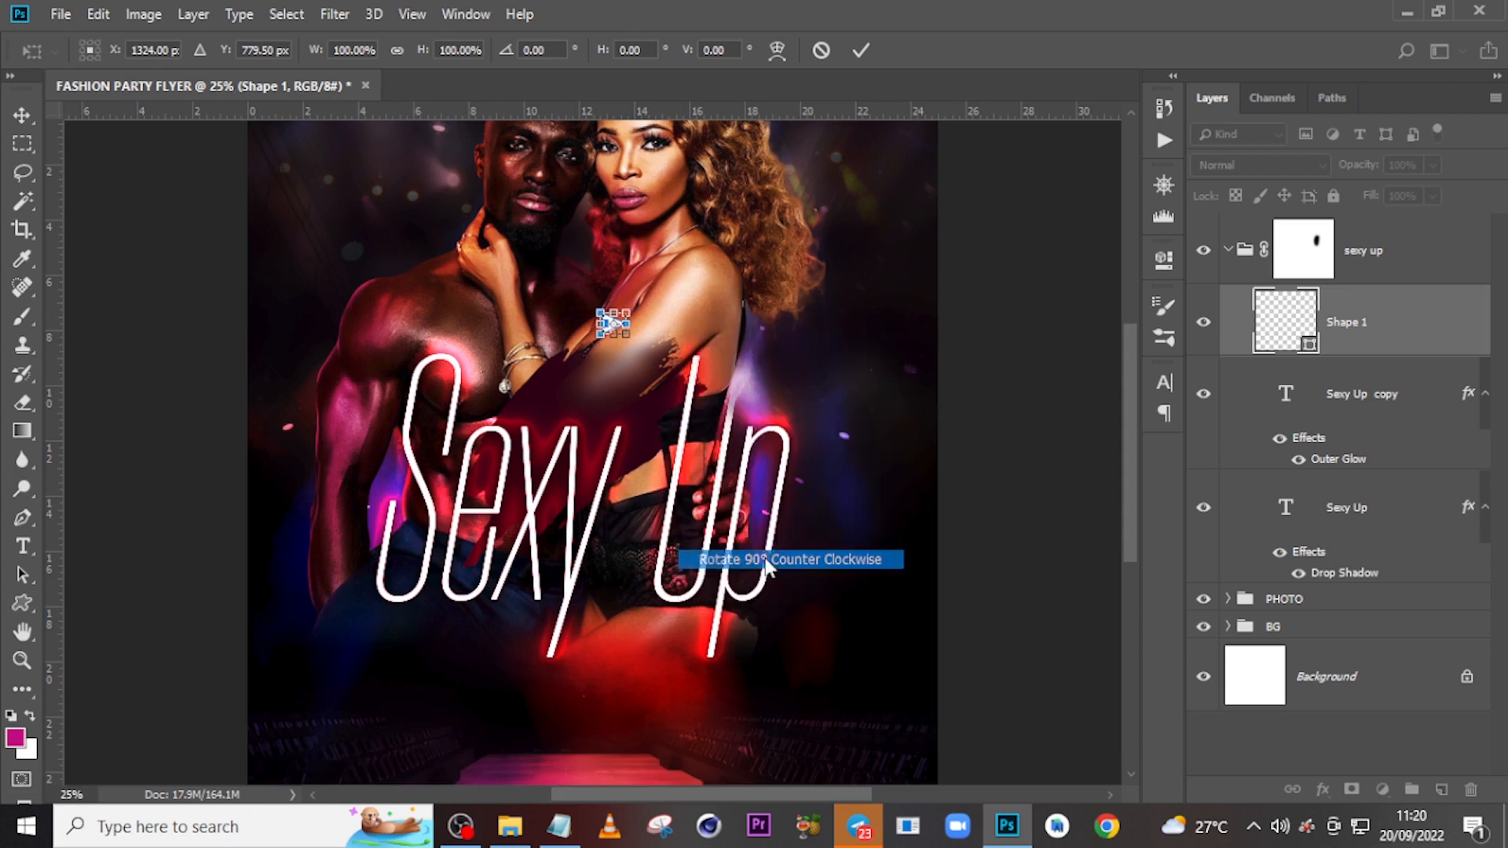
key(Return)
key(v)
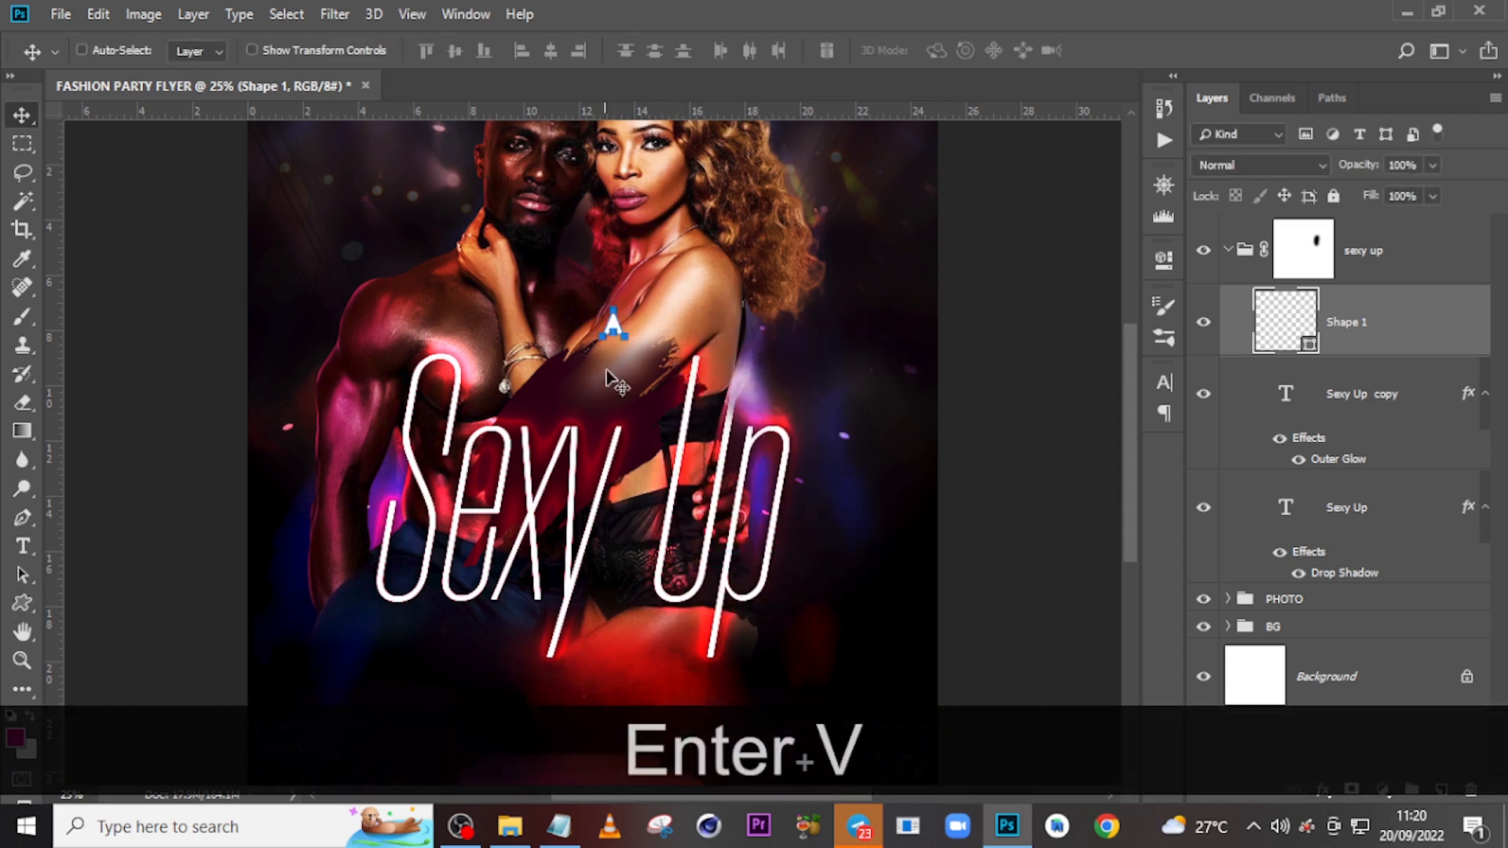
drag(661, 336, 732, 352)
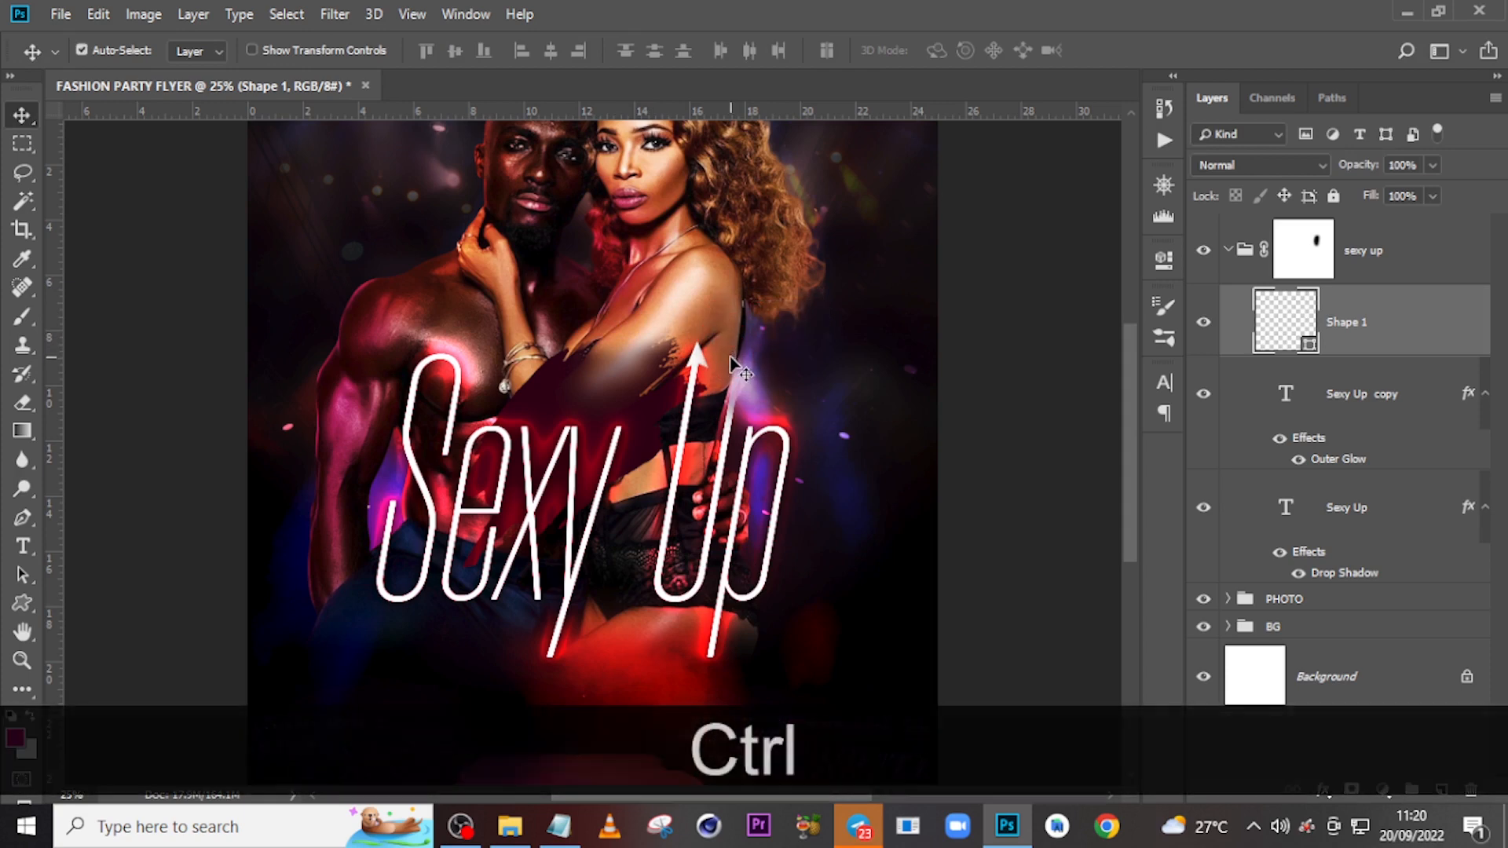
Tilt the arrowhead about 14° clockwise, turn it back about 3.4°, and nudge it into line with the U's slanted stem.
key(ctrl+equal)
key(ctrl+equal)
key(ctrl+t)
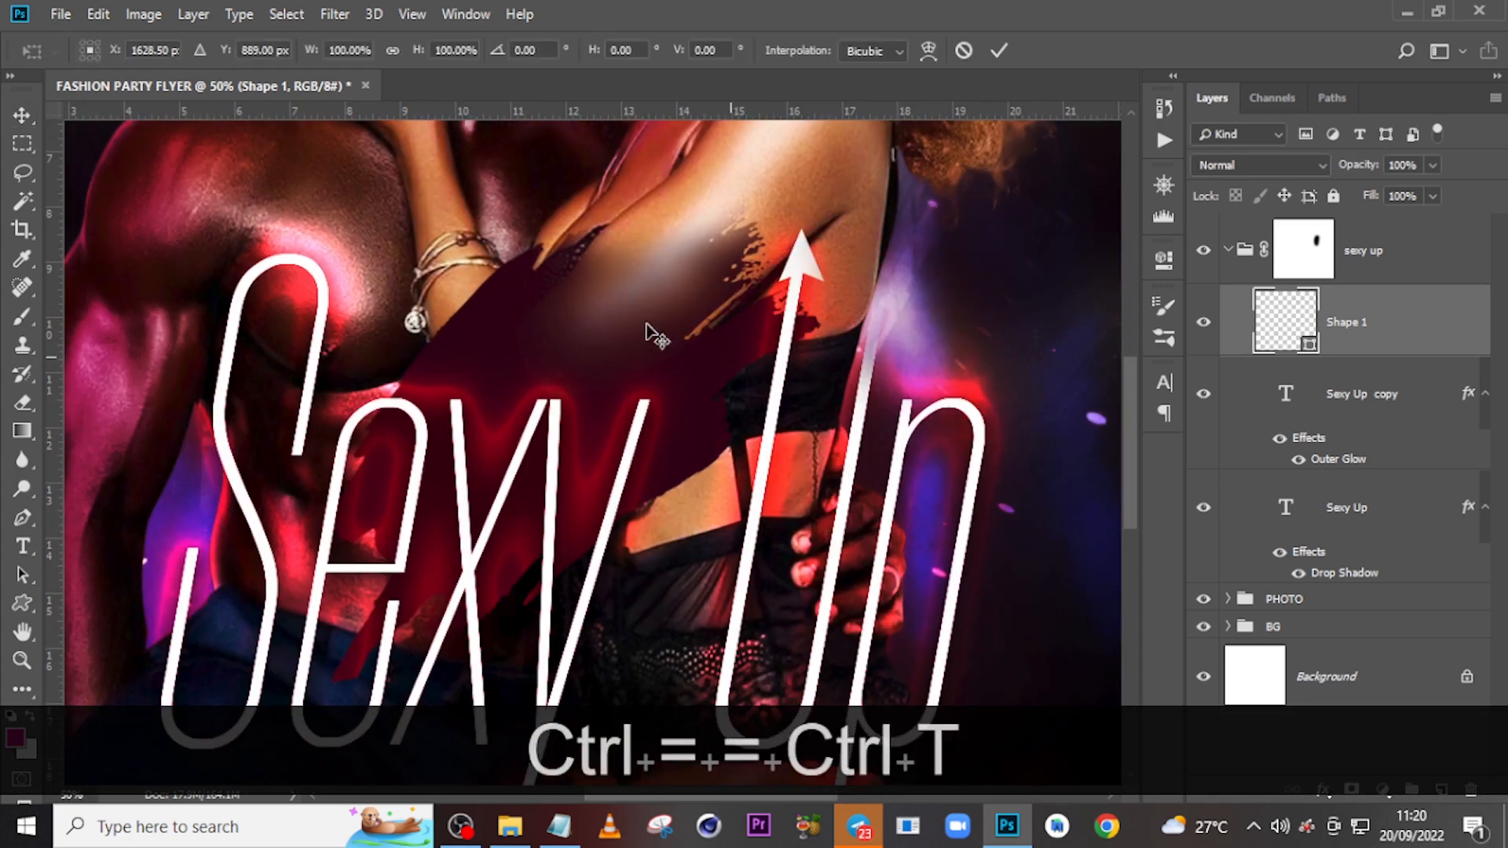
drag(844, 207, 861, 220)
key(Right)
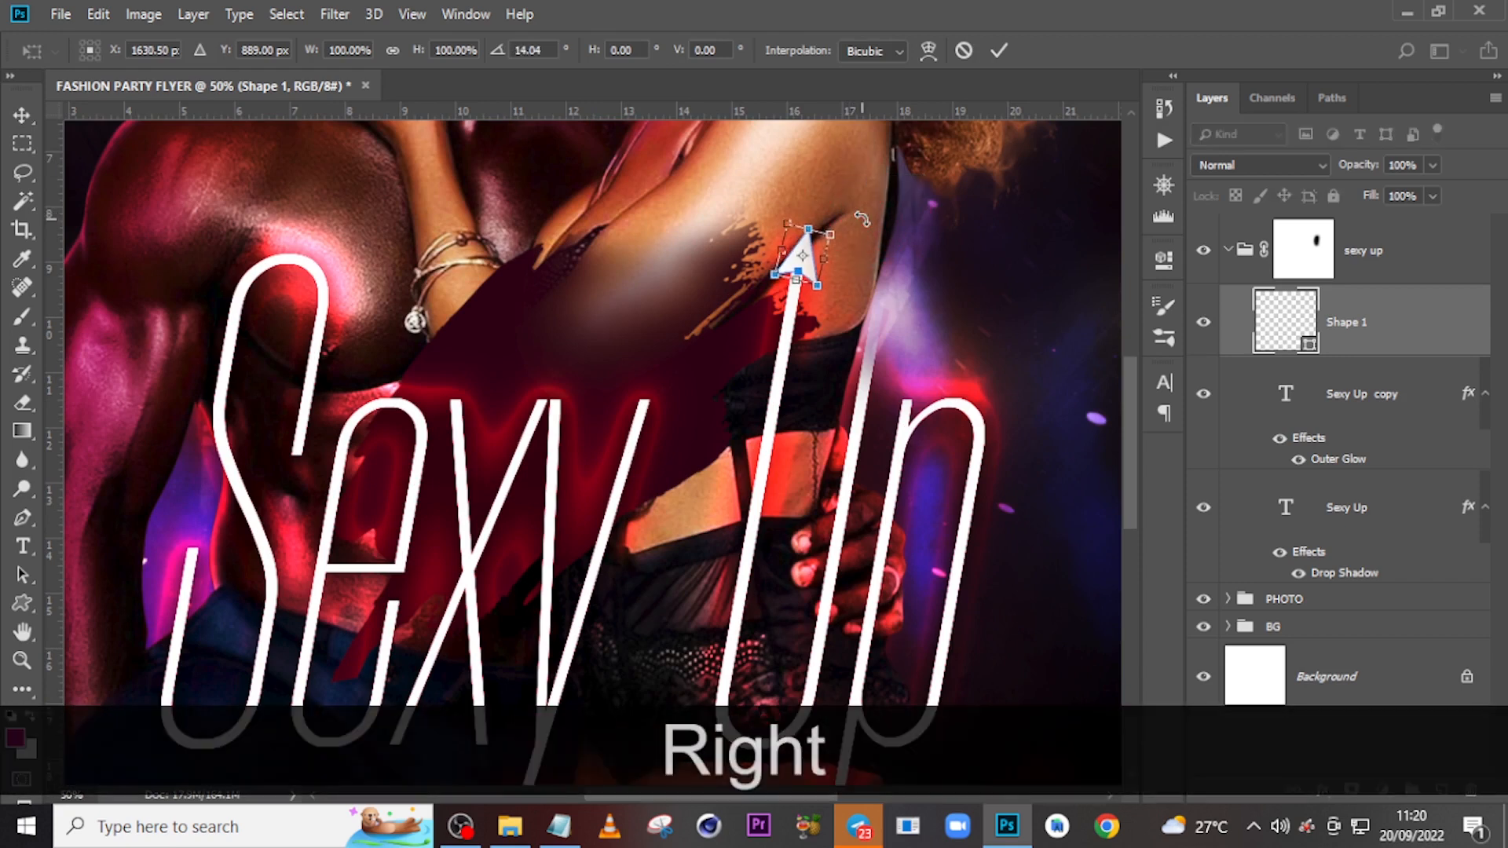
key(Return)
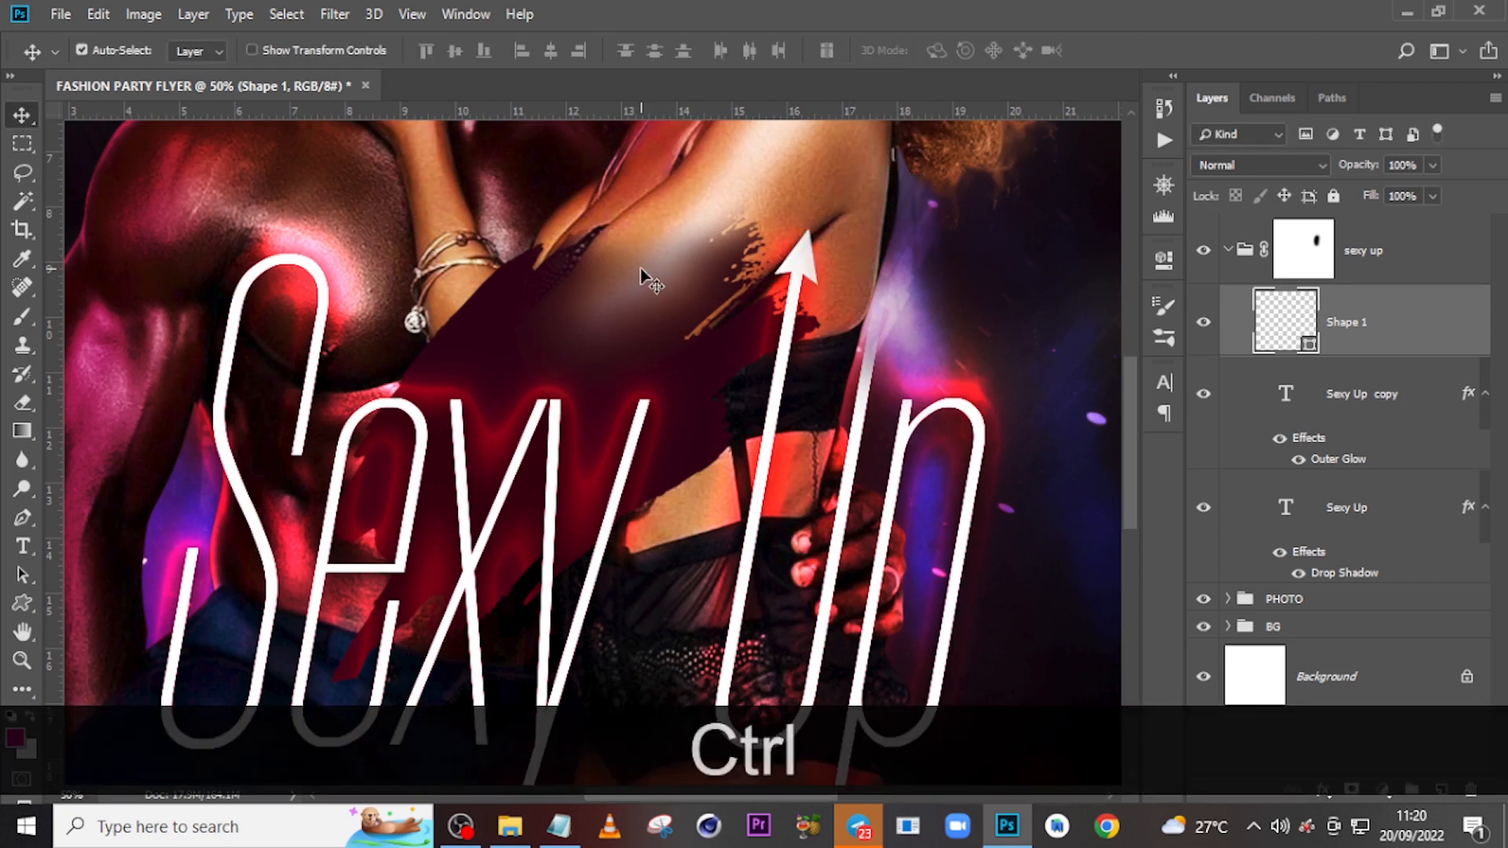
key(ctrl+t)
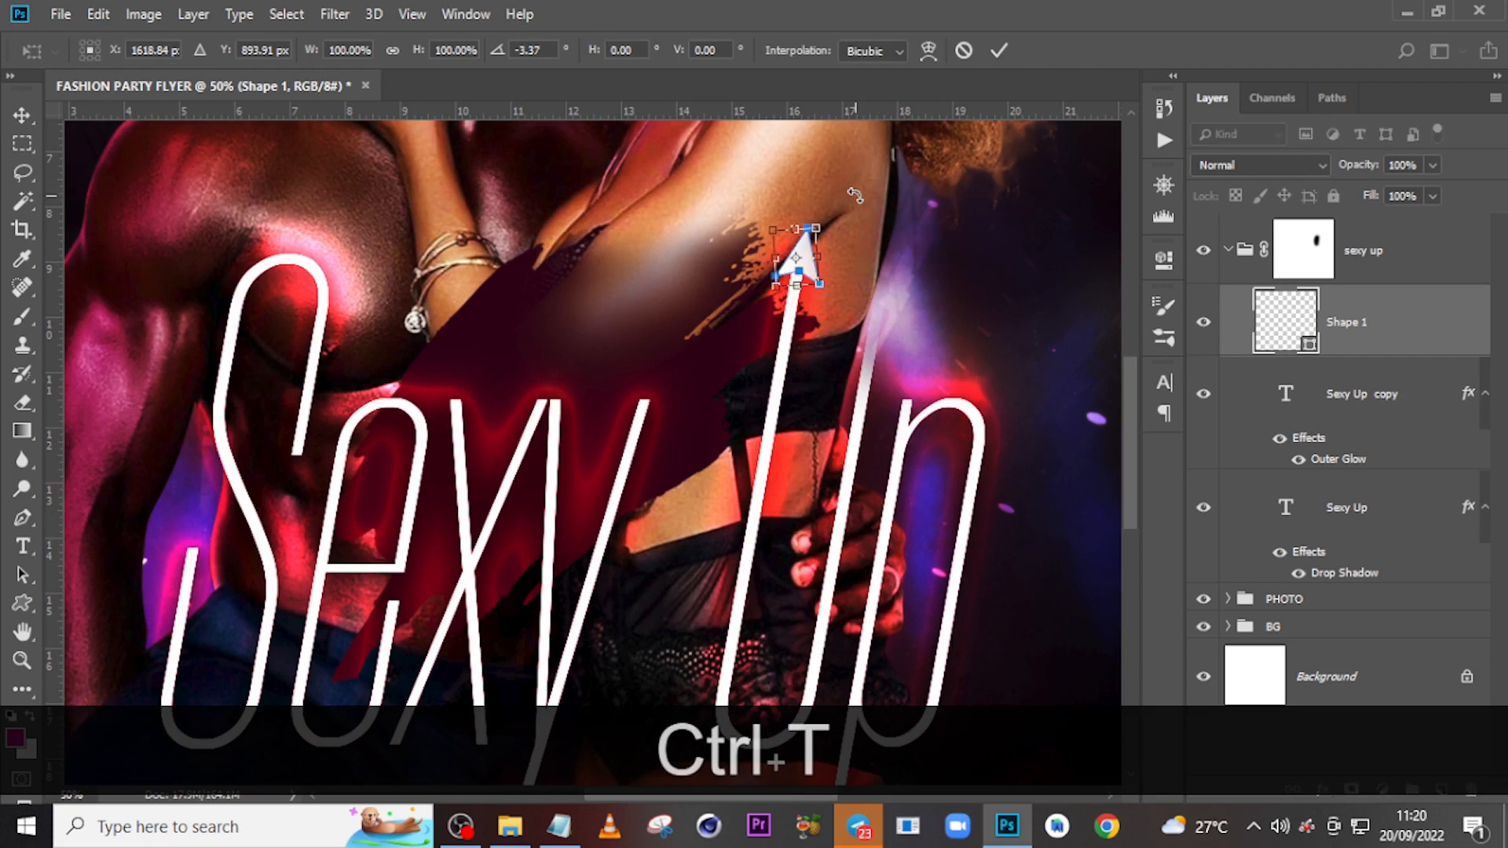
key(Return)
key(Left)
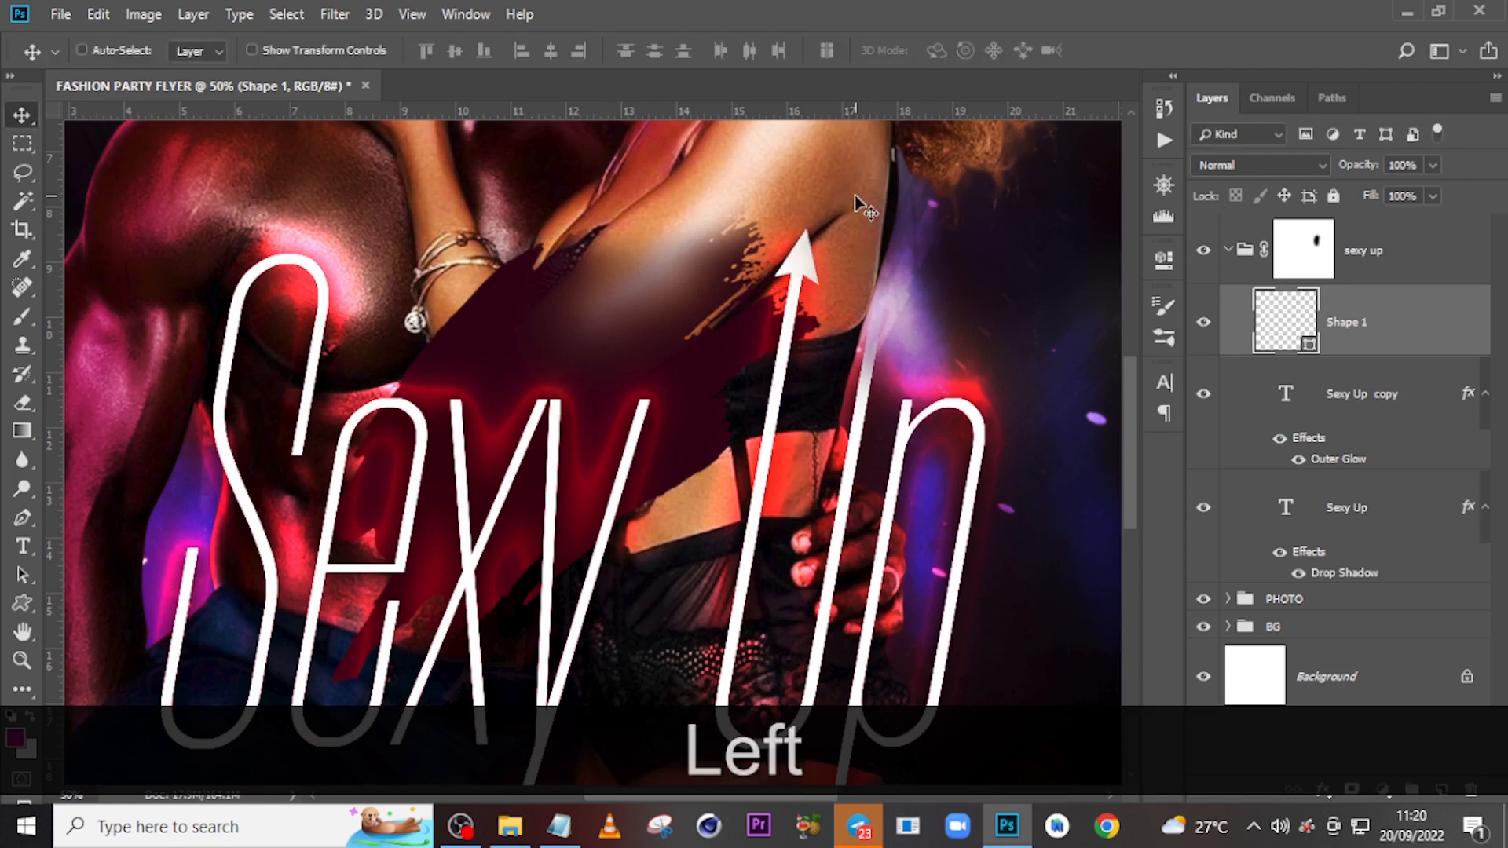
Collapse the sexy up group in the layer stack, leaving the title text unedited.
key(ctrl+0)
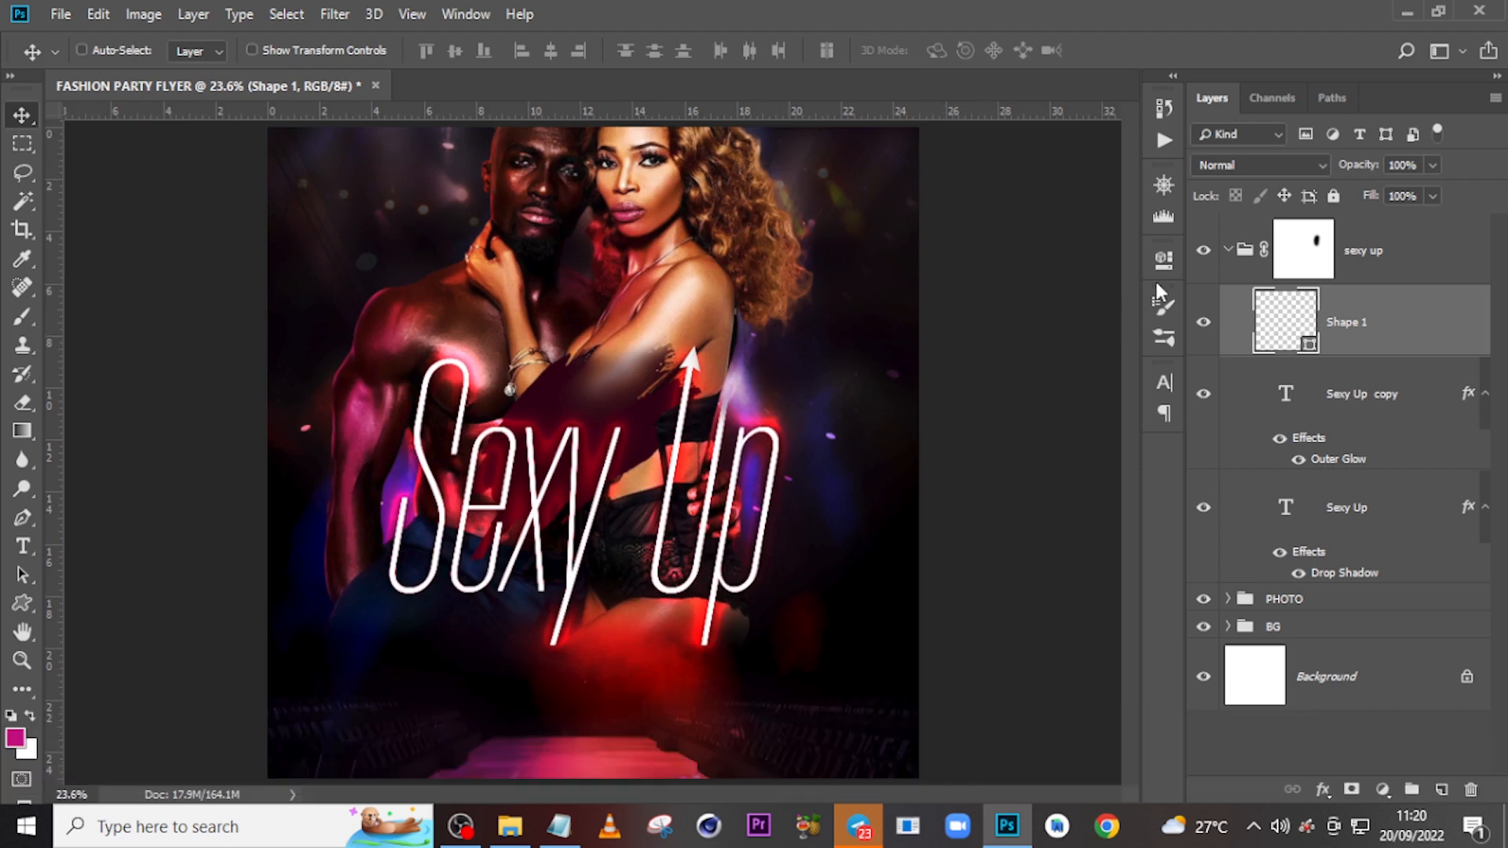
click(1229, 251)
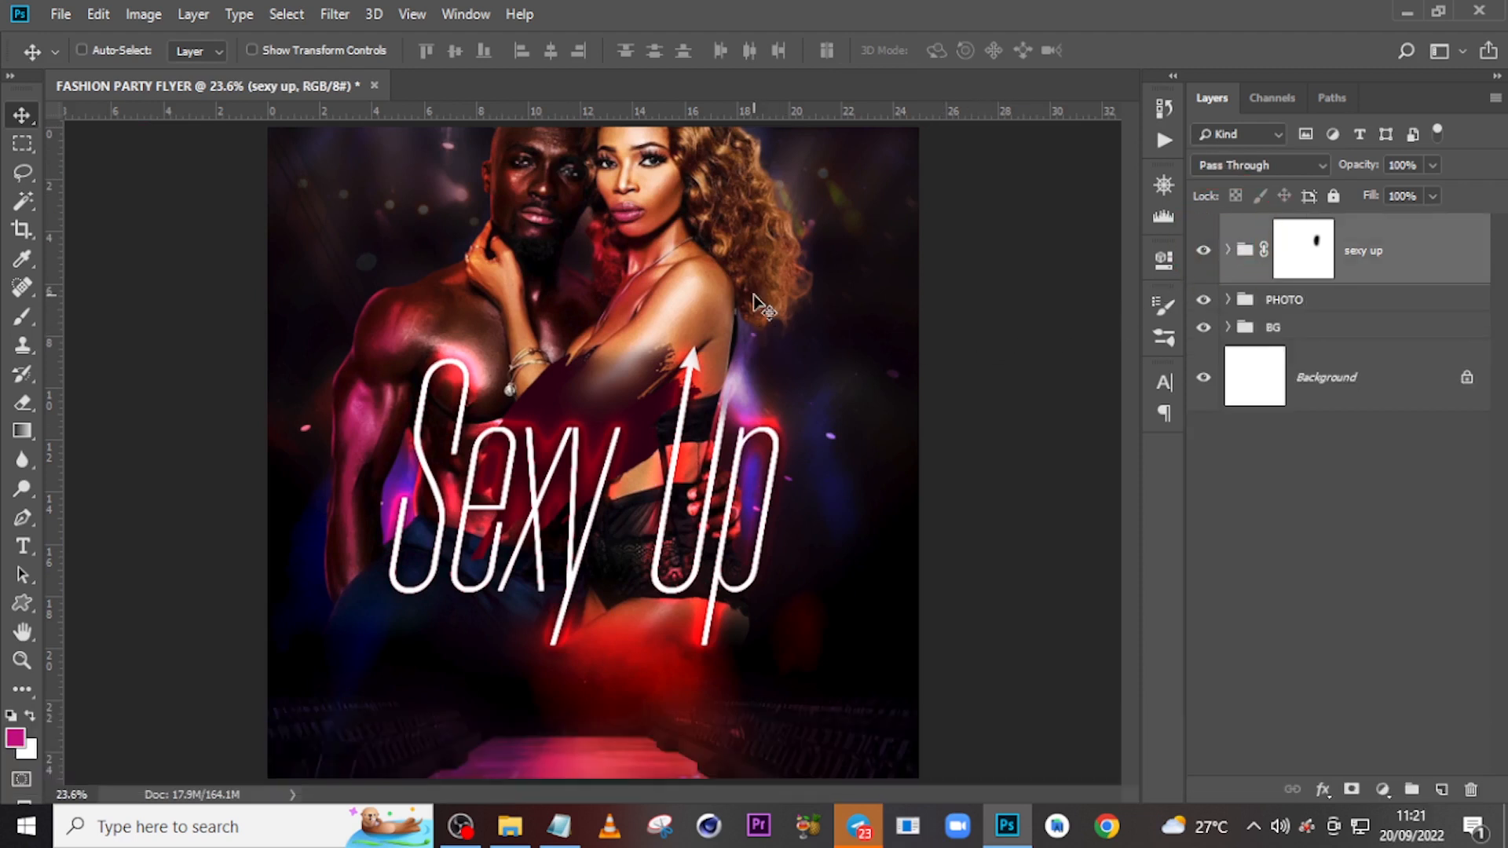
key(t)
click(592, 369)
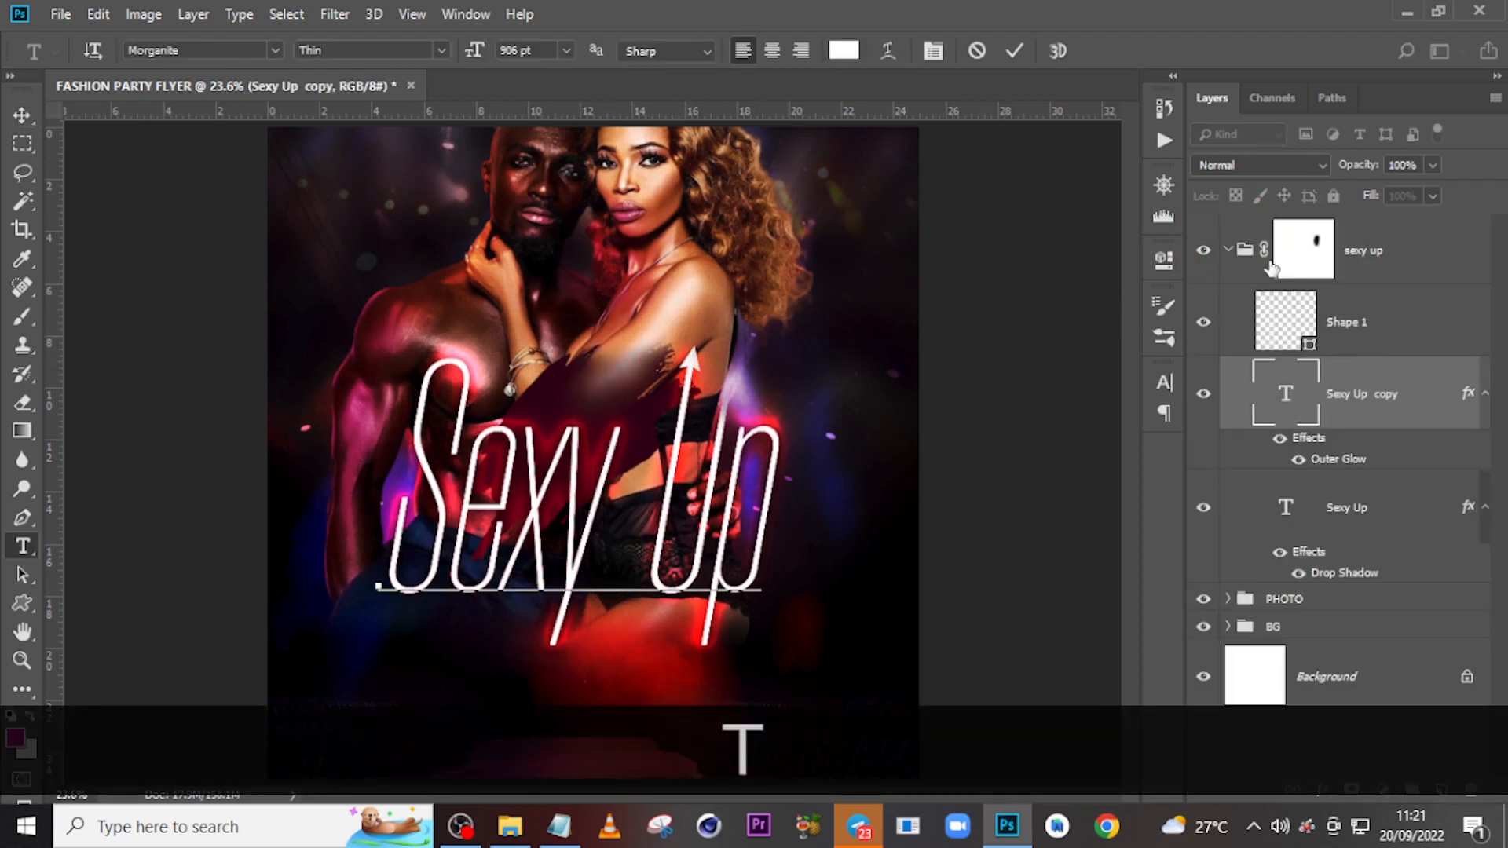
click(1229, 251)
Copy AFMM from 144.txt in Notepad into a new text layer above the sexy up group and move it over the couple.
click(707, 189)
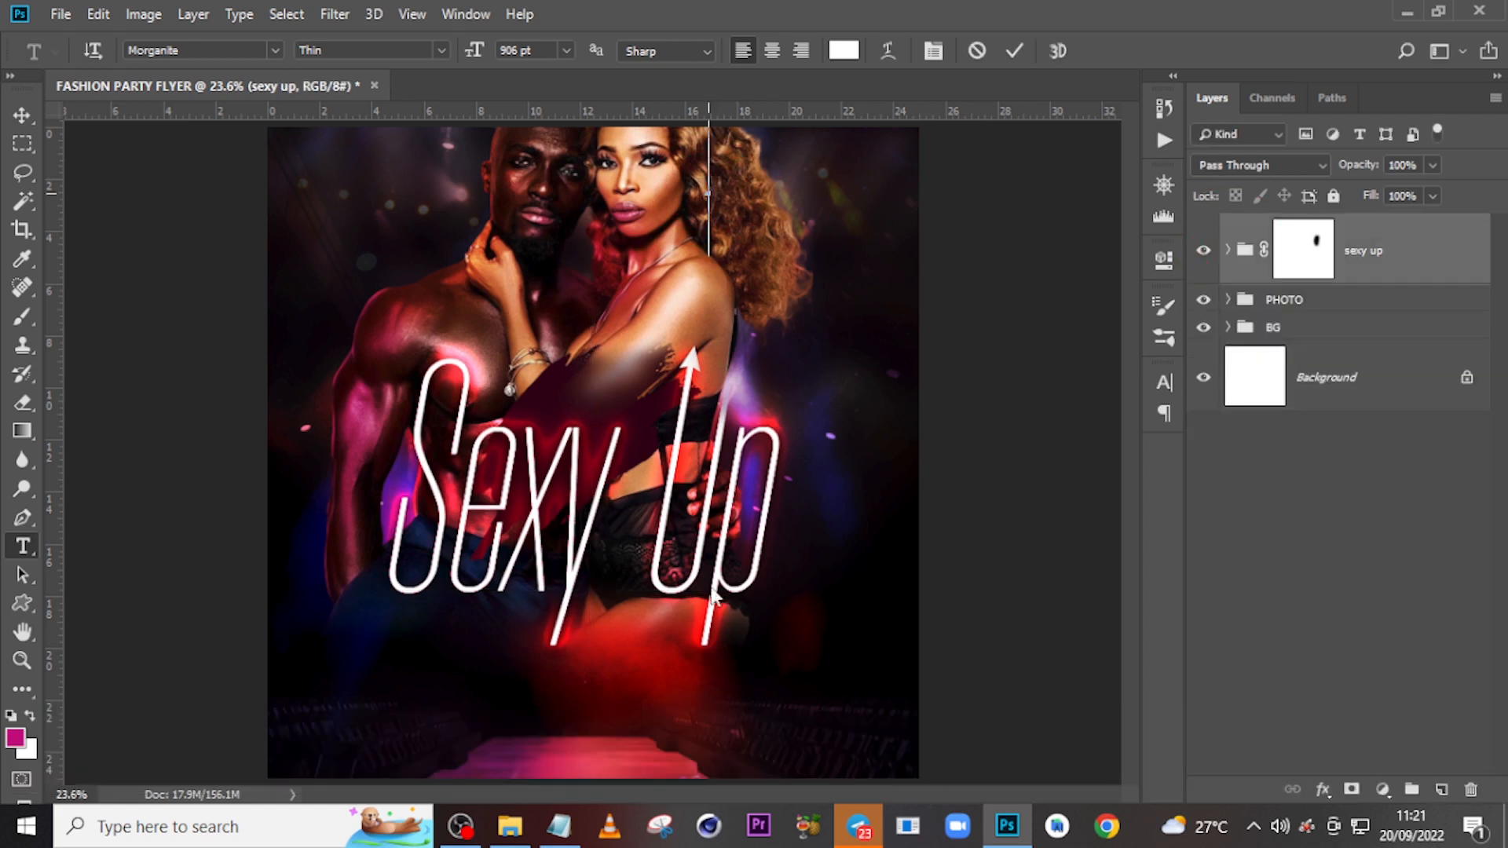
click(560, 826)
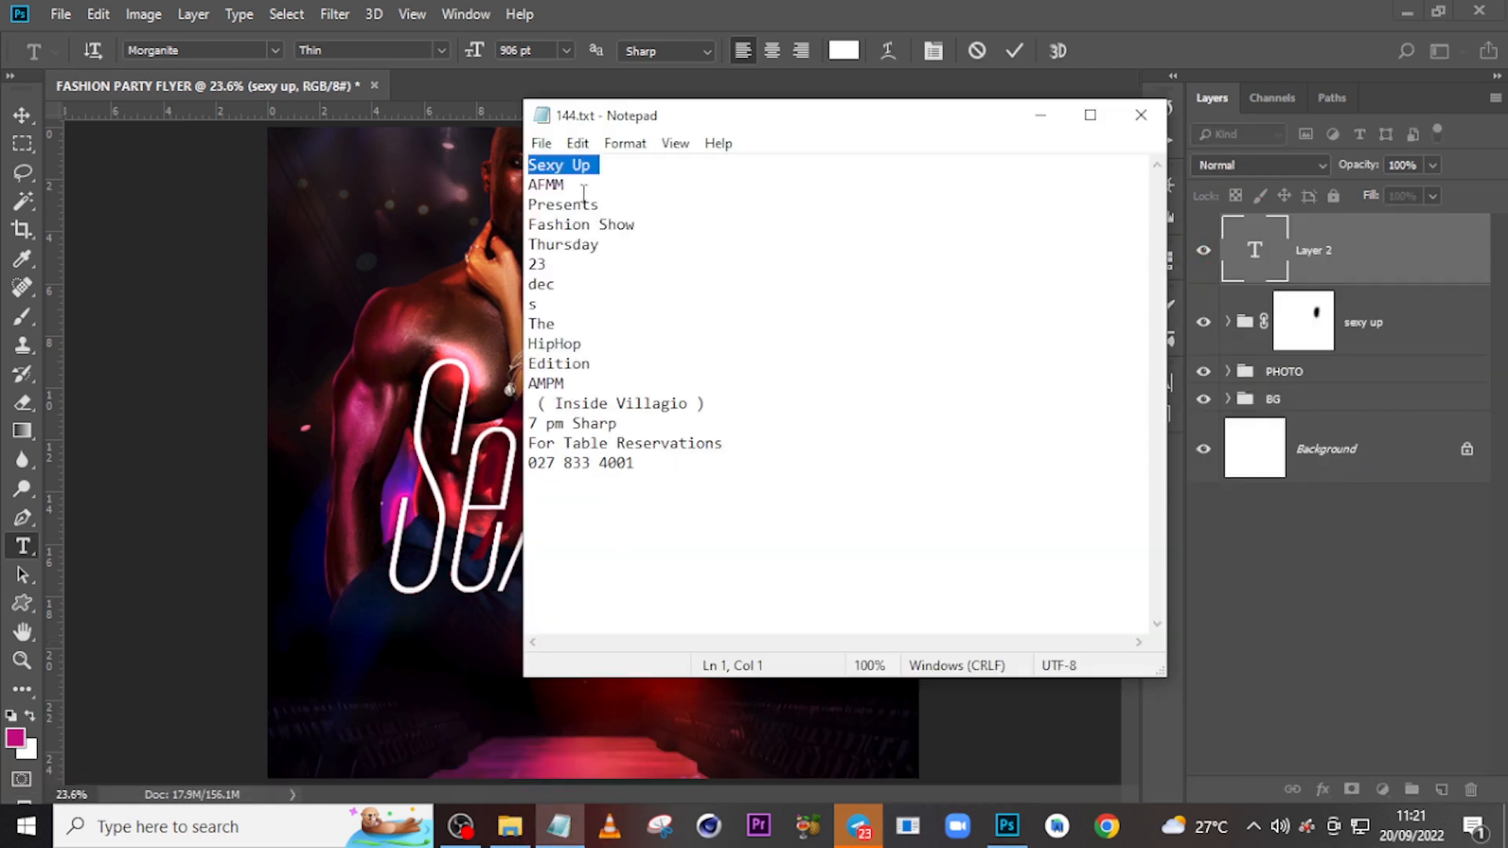
drag(583, 188, 502, 193)
key(ctrl+c)
click(988, 4)
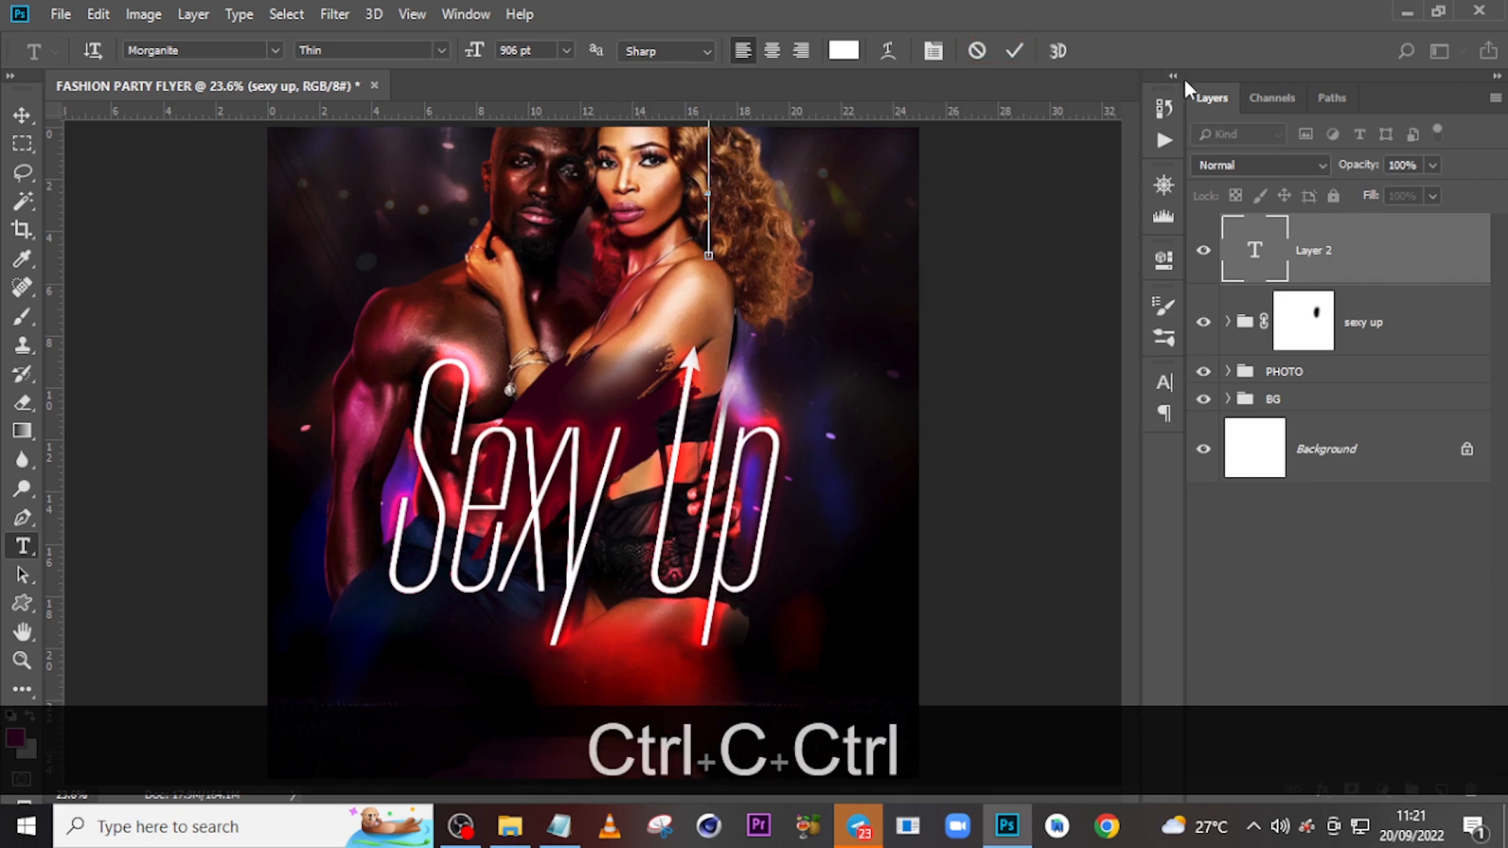
key(ctrl+v)
click(1306, 252)
key(v)
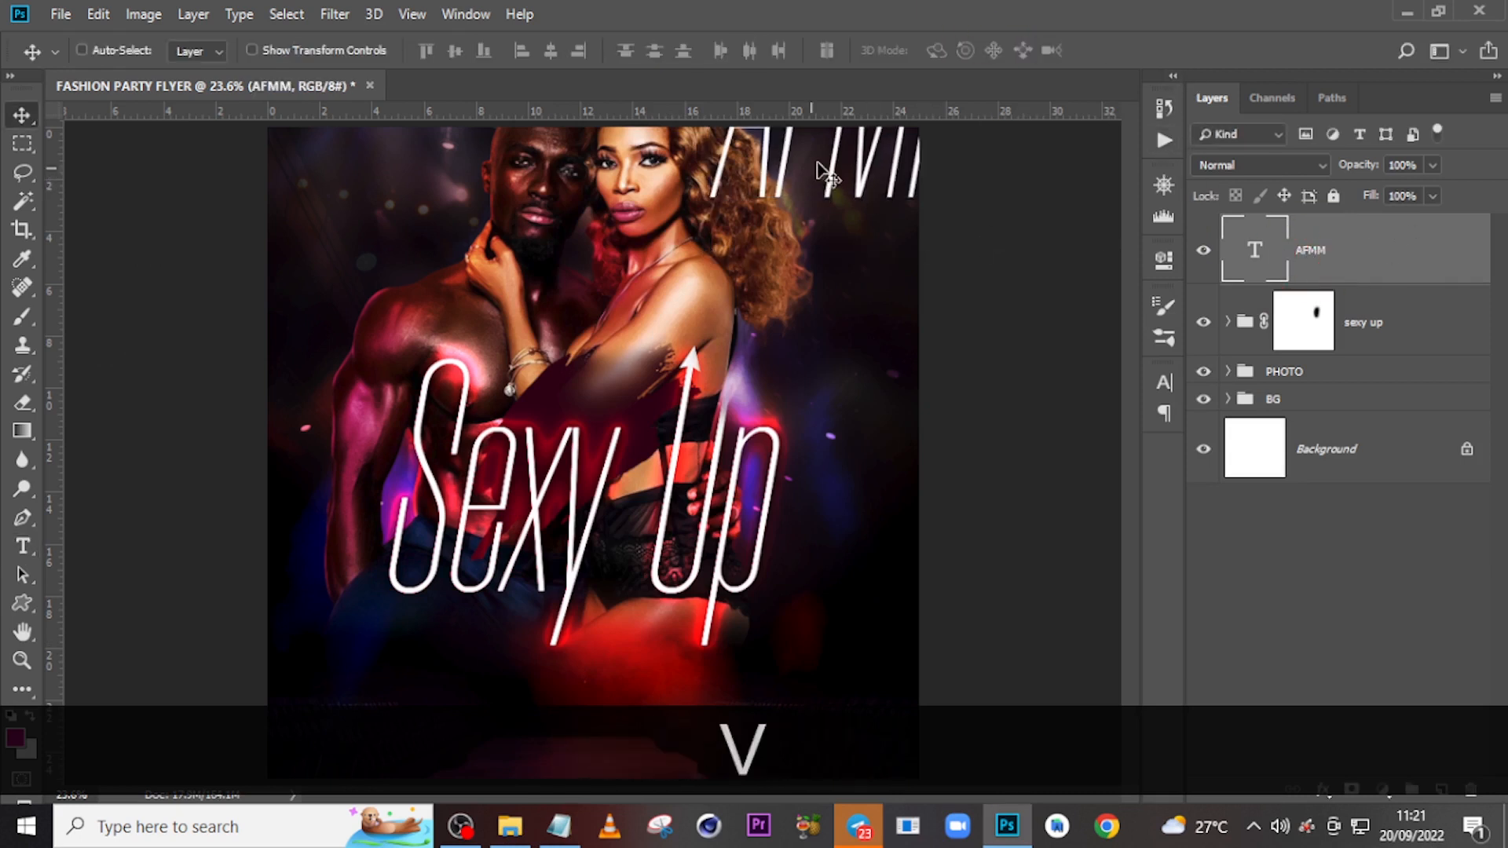
drag(825, 172, 565, 345)
Change the AFMM text's font to Montserrat Bold.
click(1164, 383)
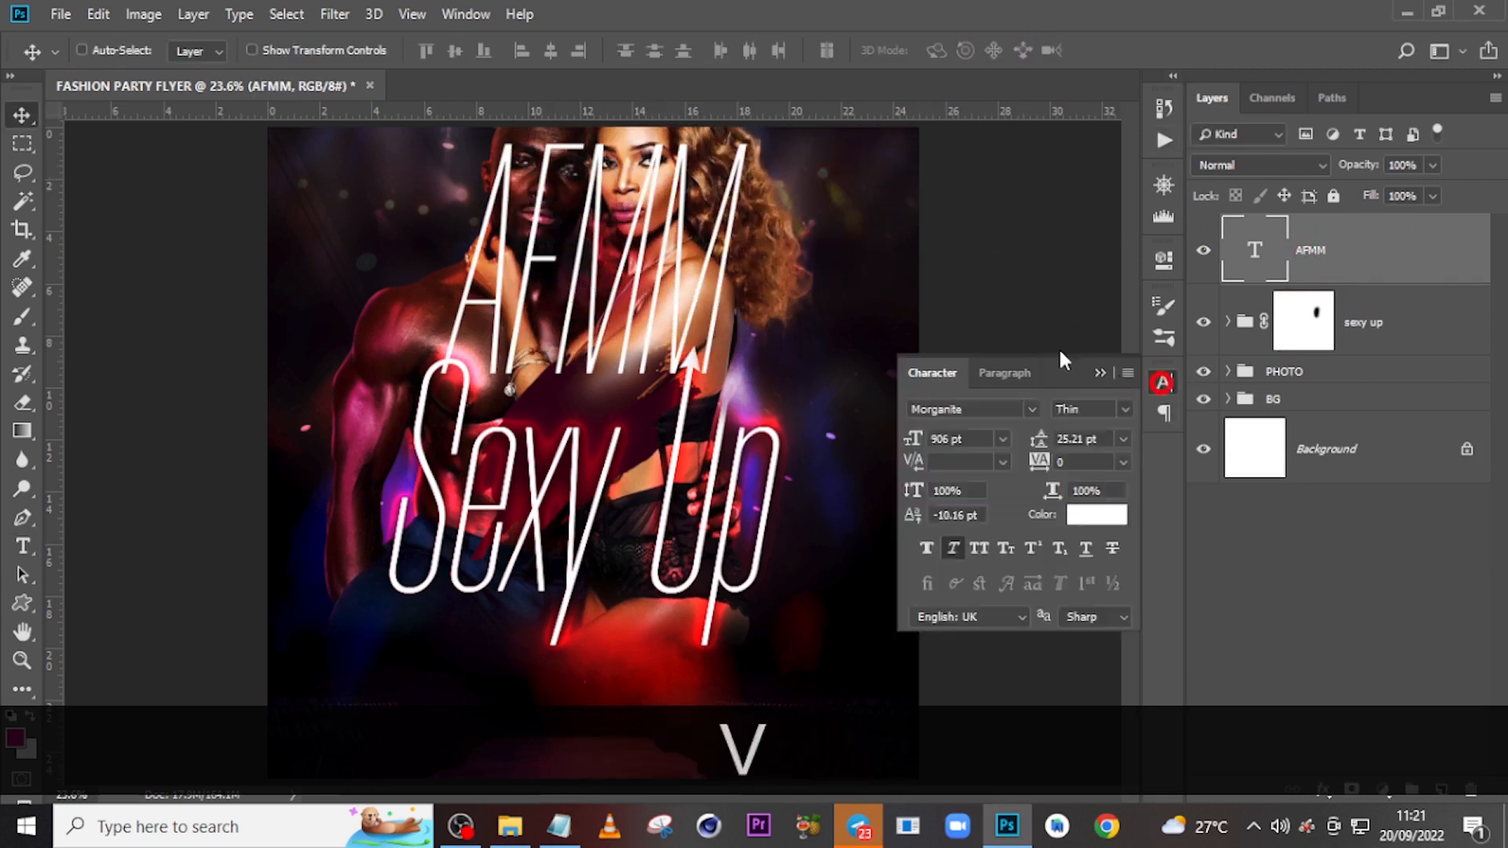
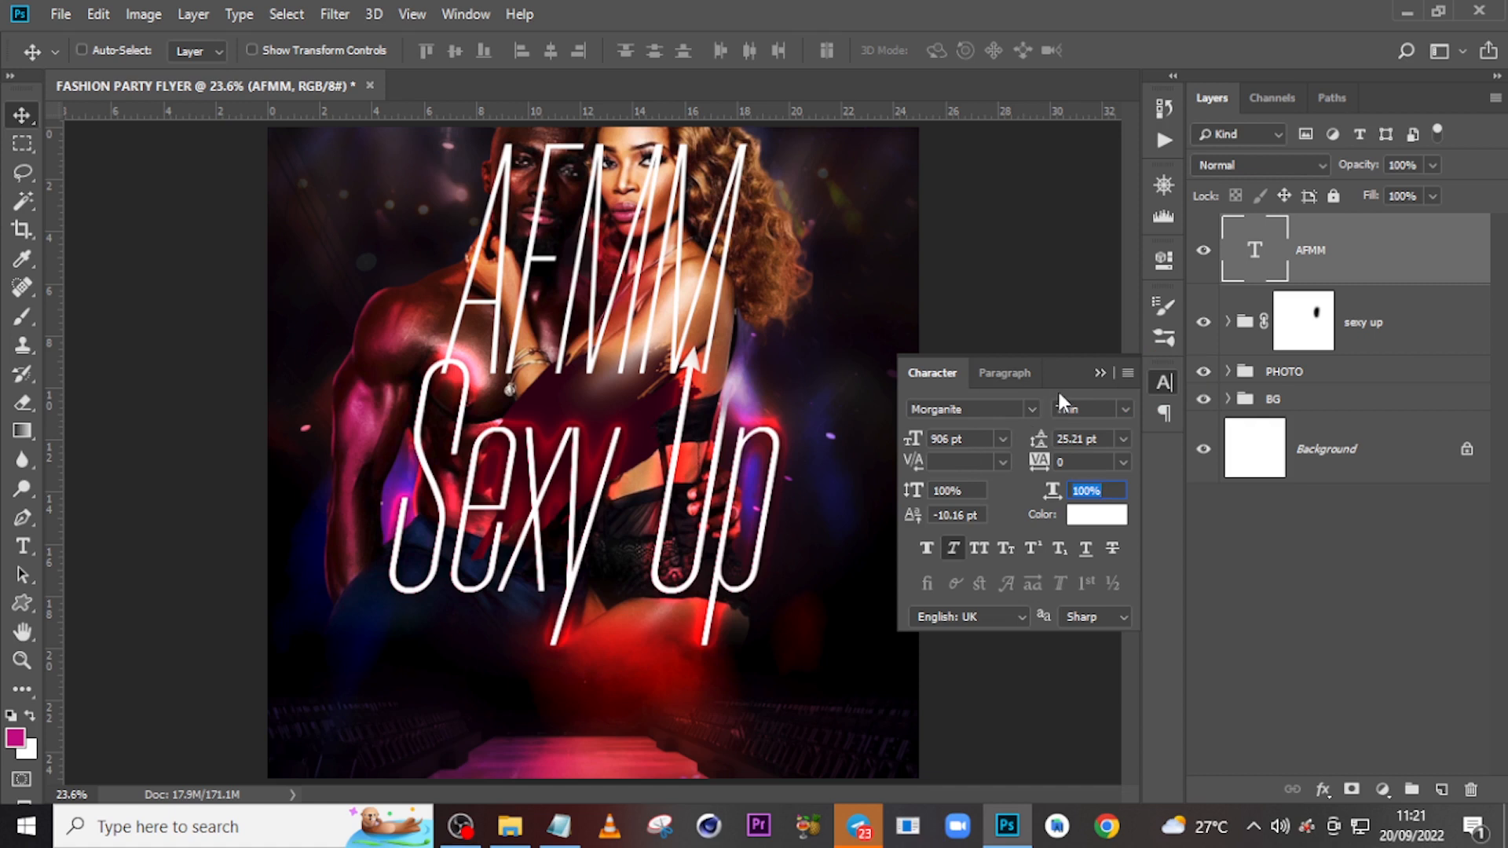
click(1031, 409)
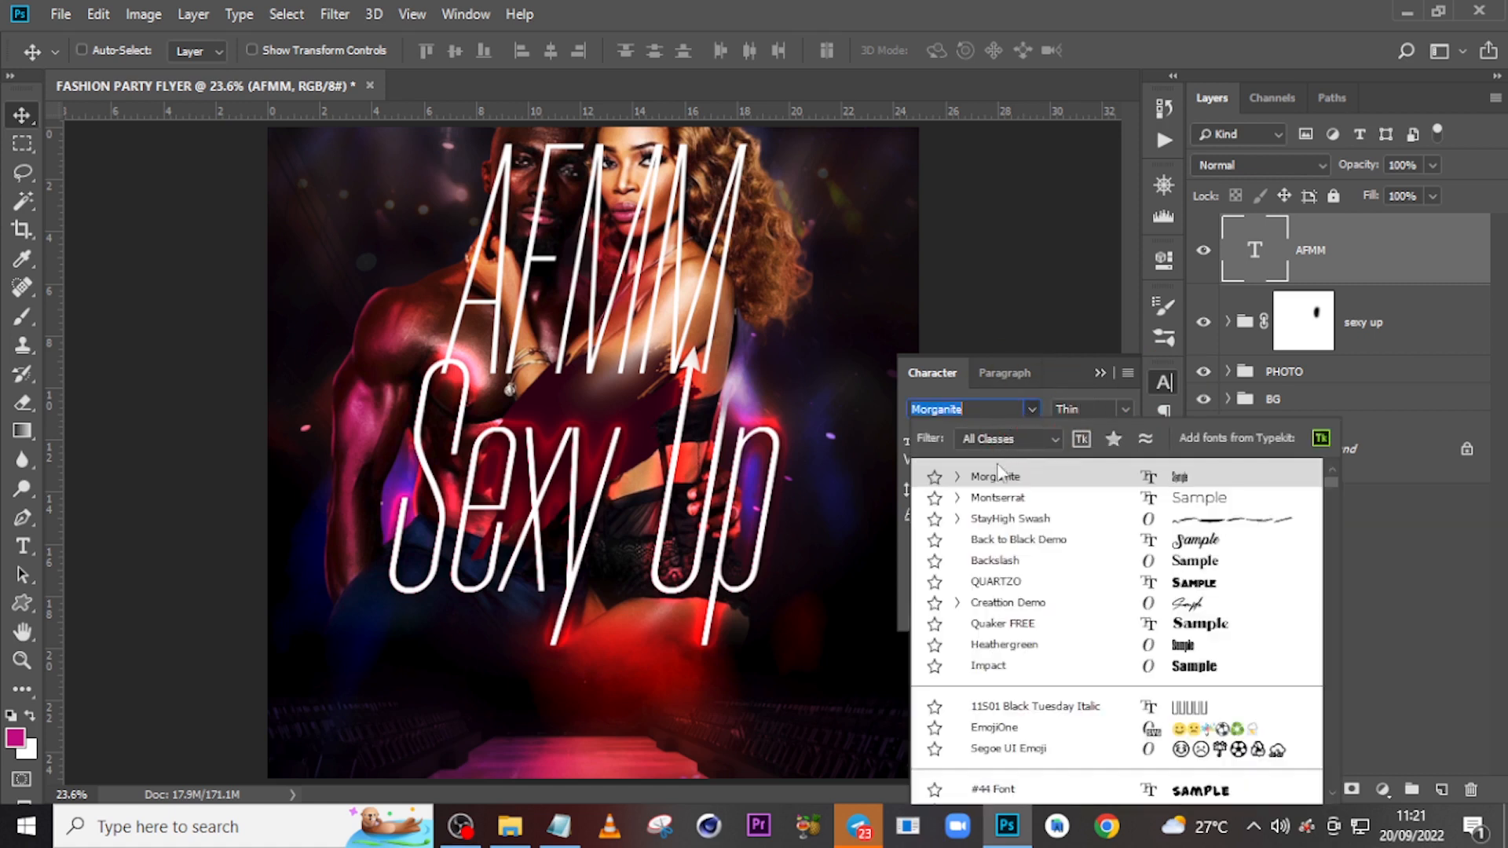
click(993, 498)
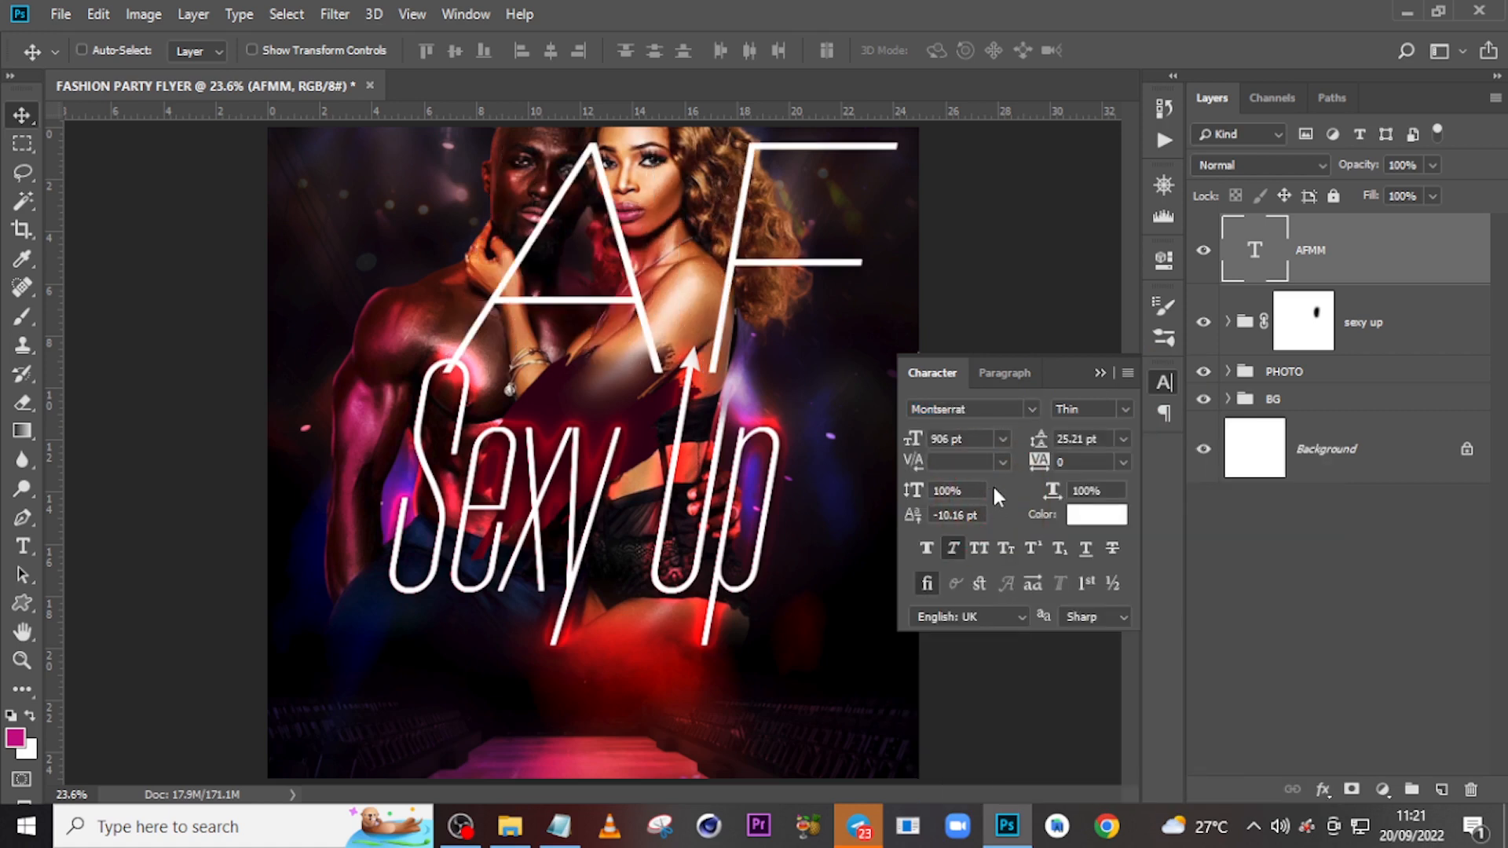
click(1126, 409)
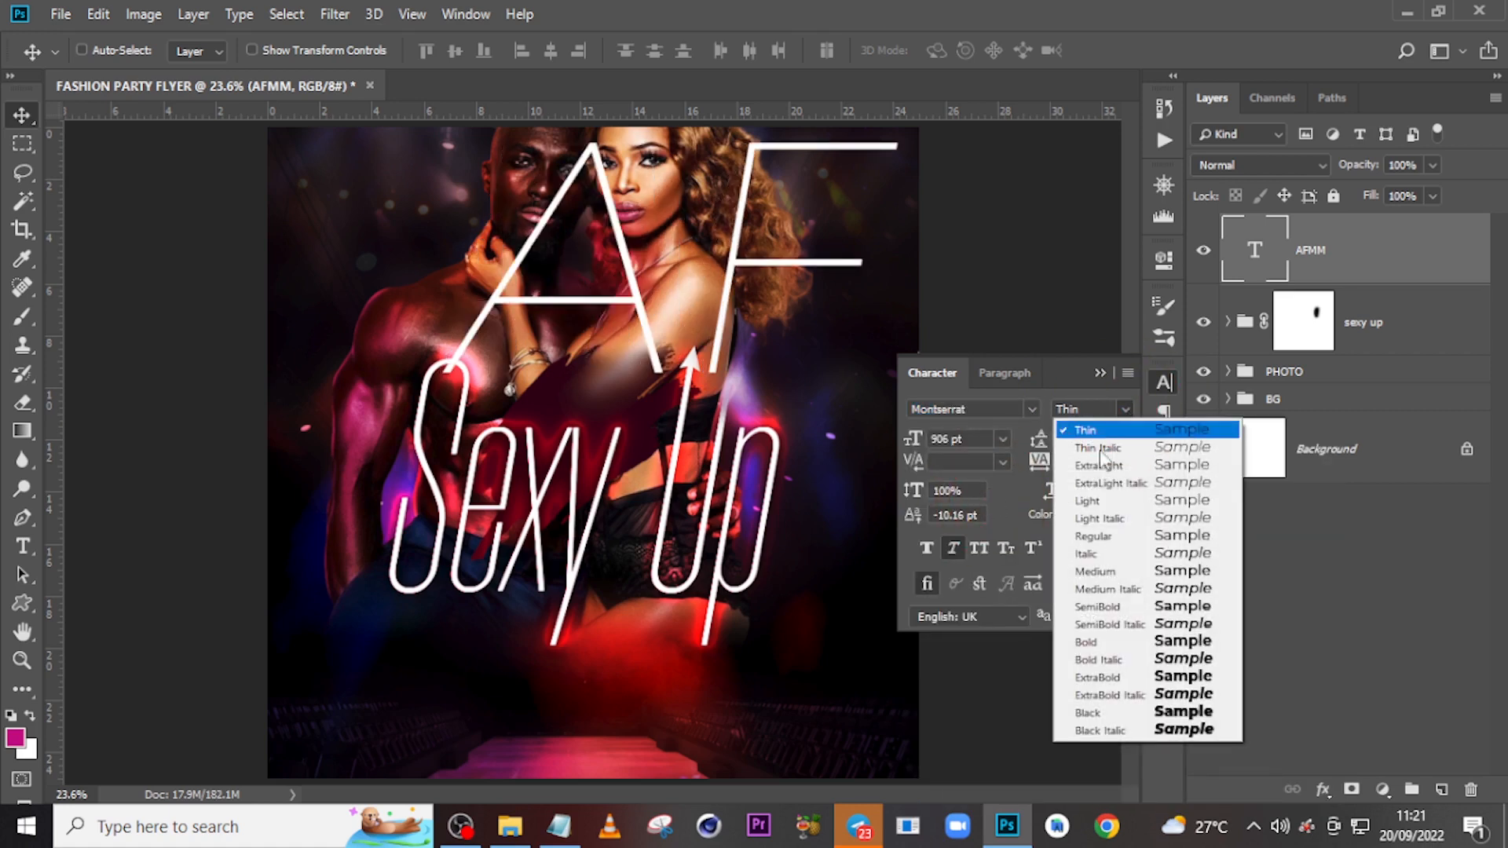
click(1086, 642)
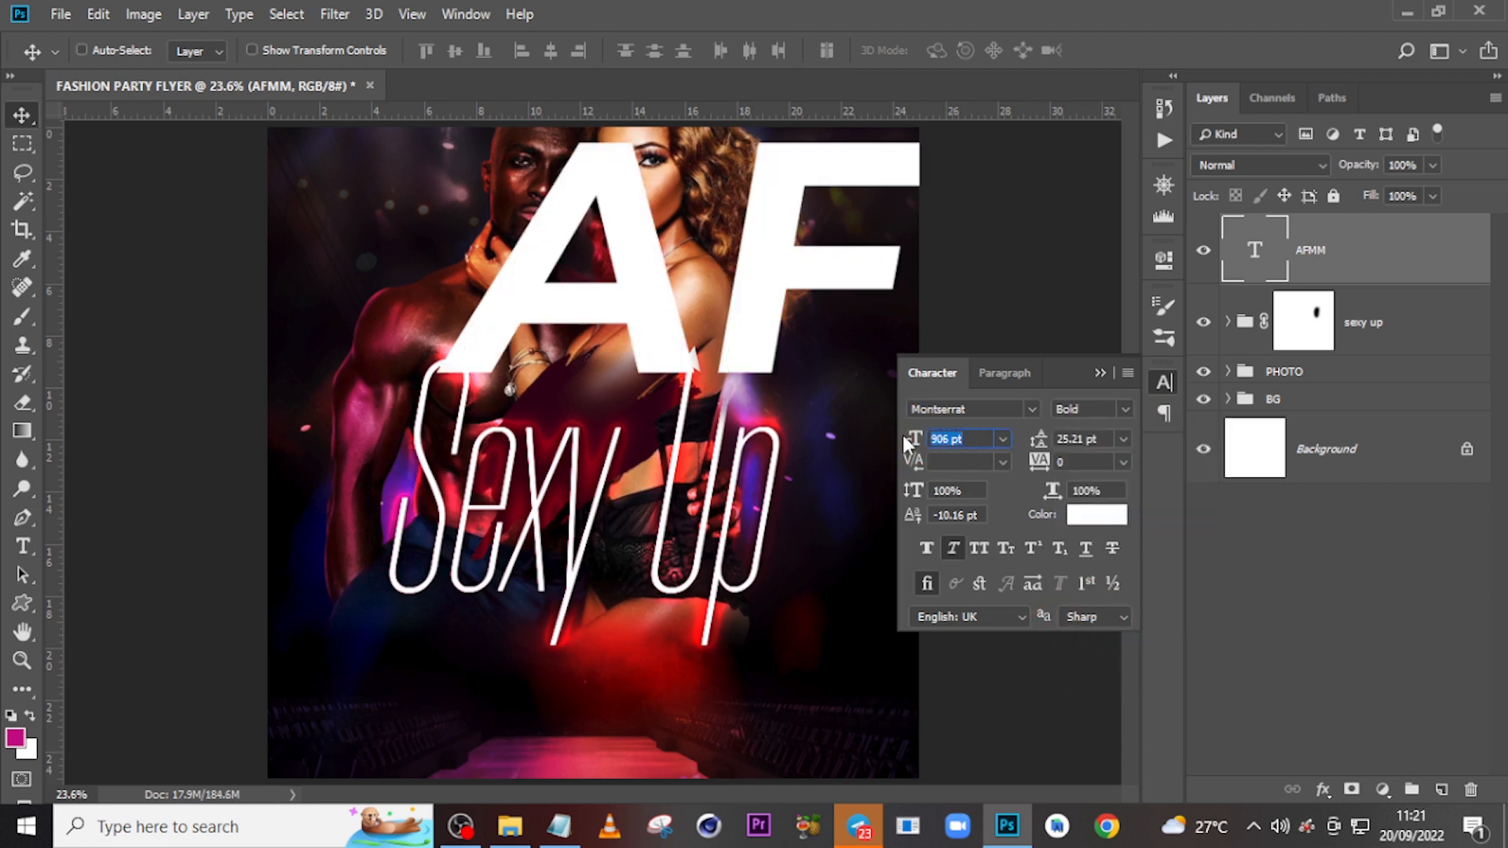
Set the AFMM text's size to 50 pt and place it just above the "xy" of the title.
text(50)
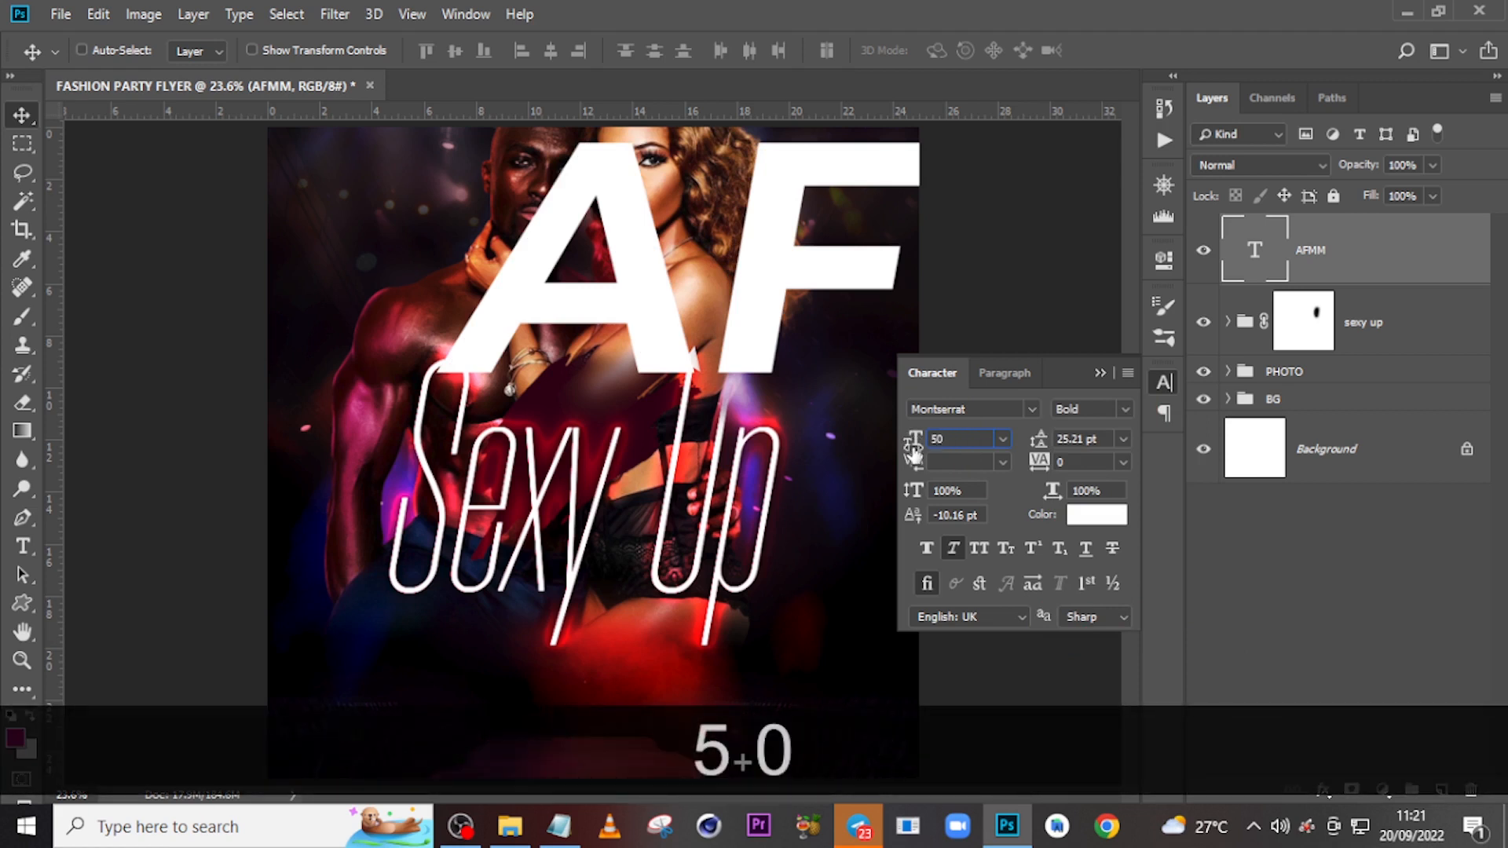
key(Return)
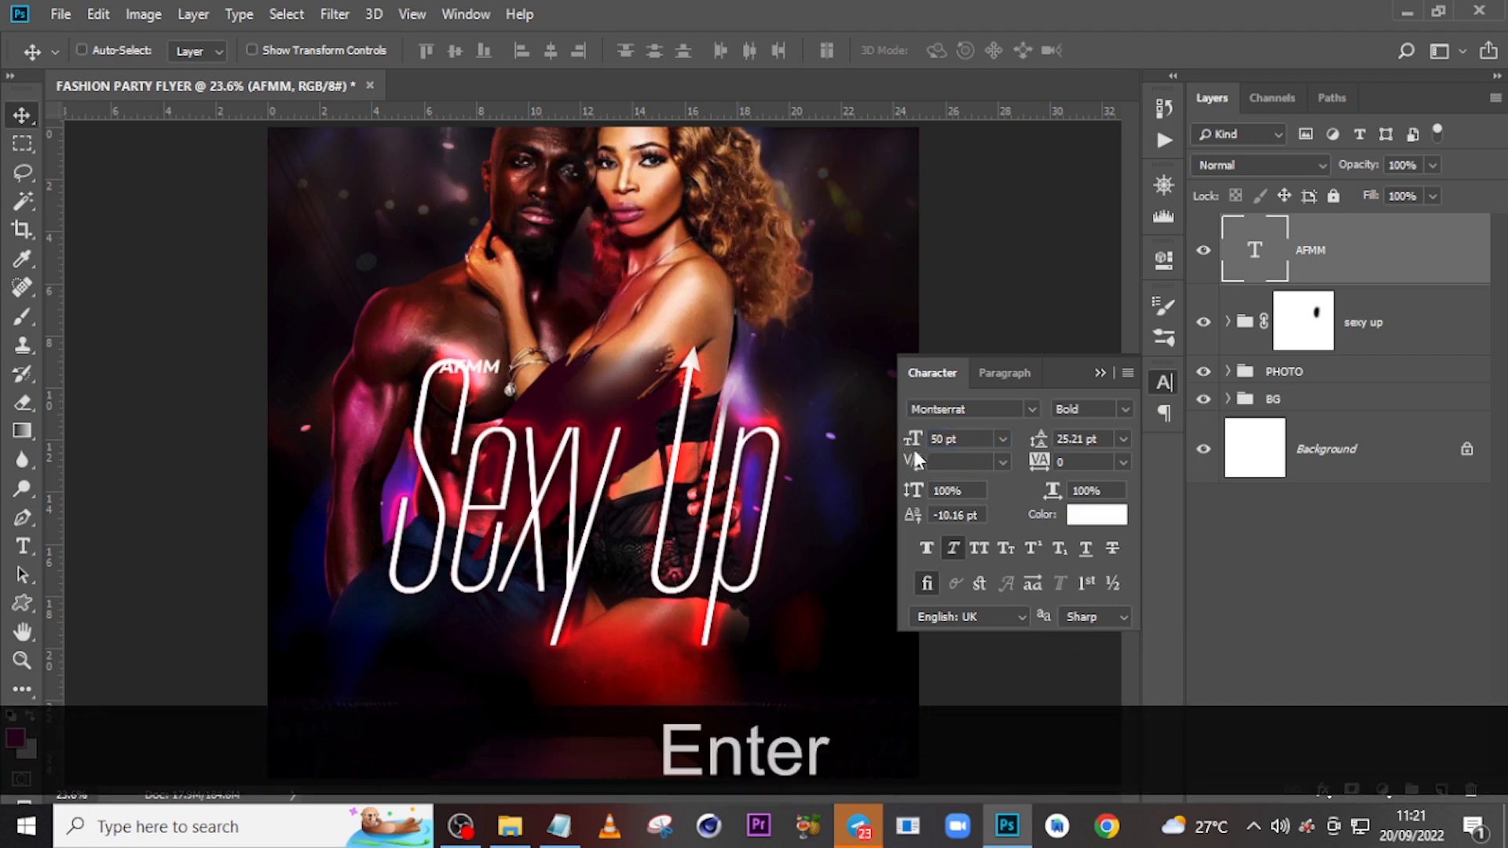
key(v)
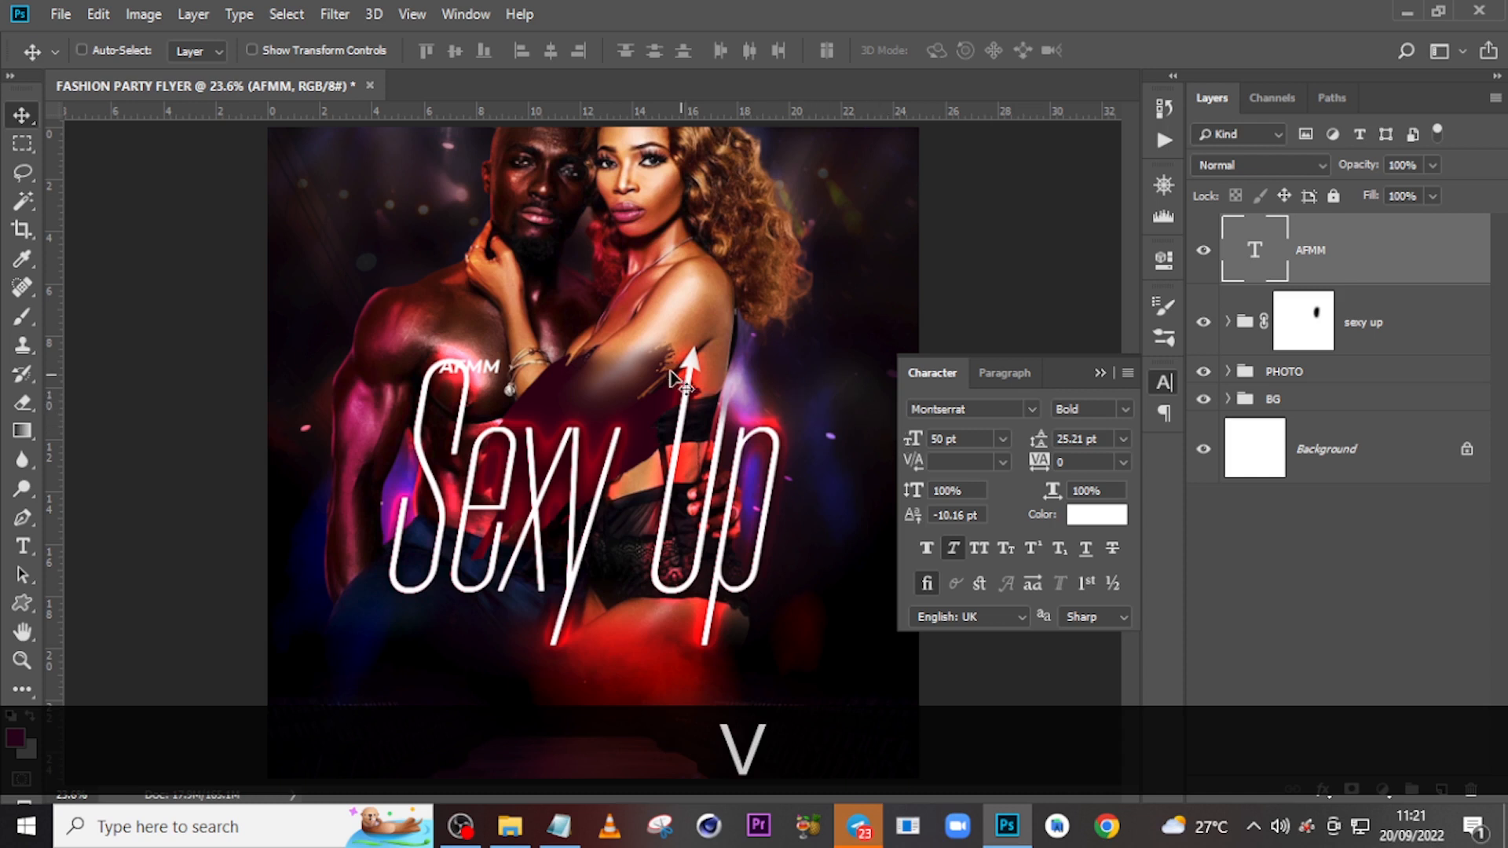
drag(529, 374, 643, 398)
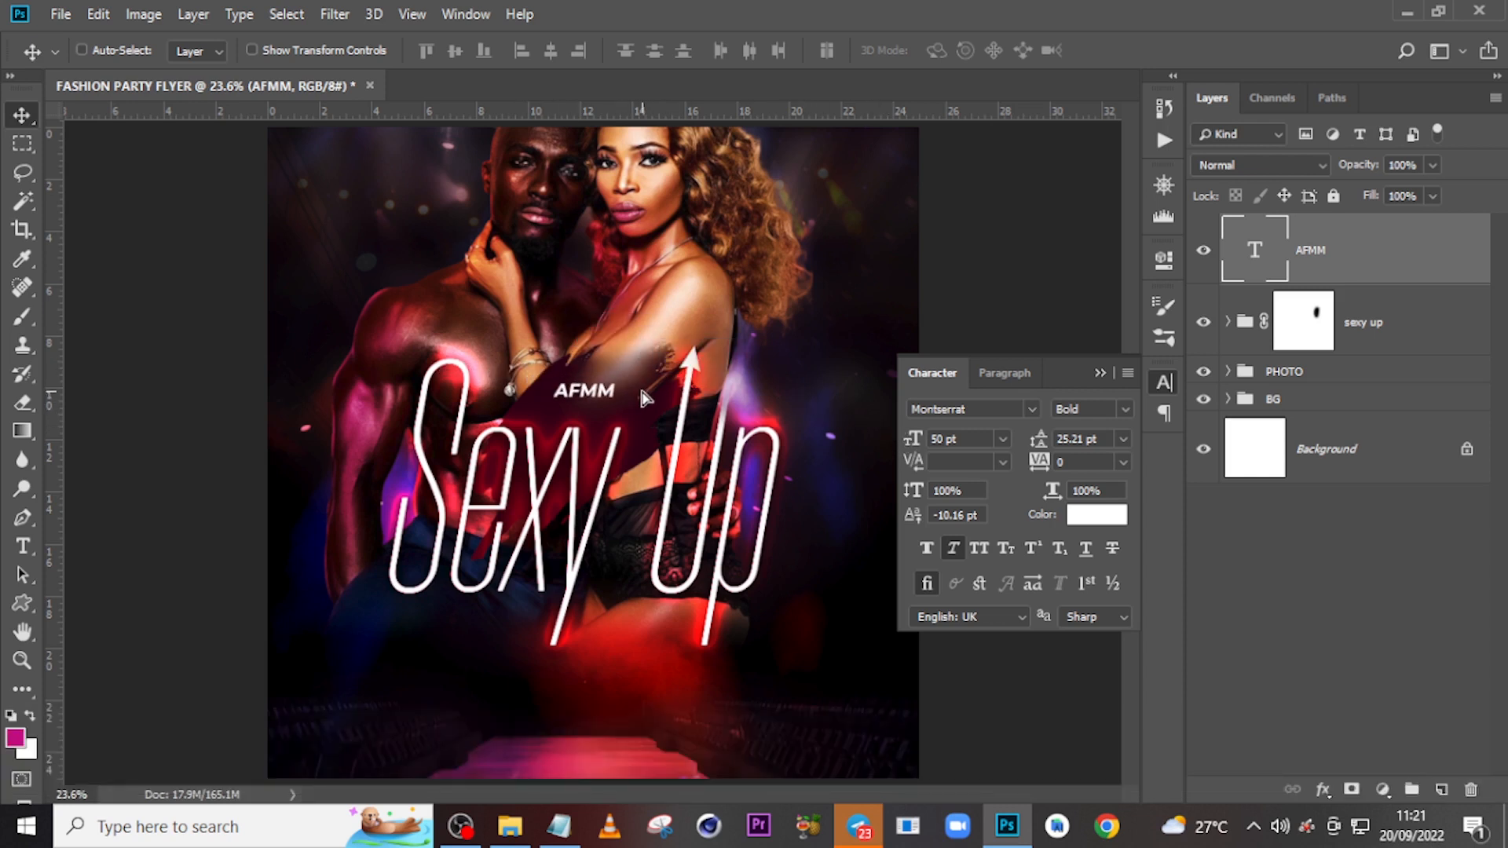
Duplicate the AFMM text layer and move the copy straight down to sit directly beneath the original text.
key(ctrl+j)
key(v)
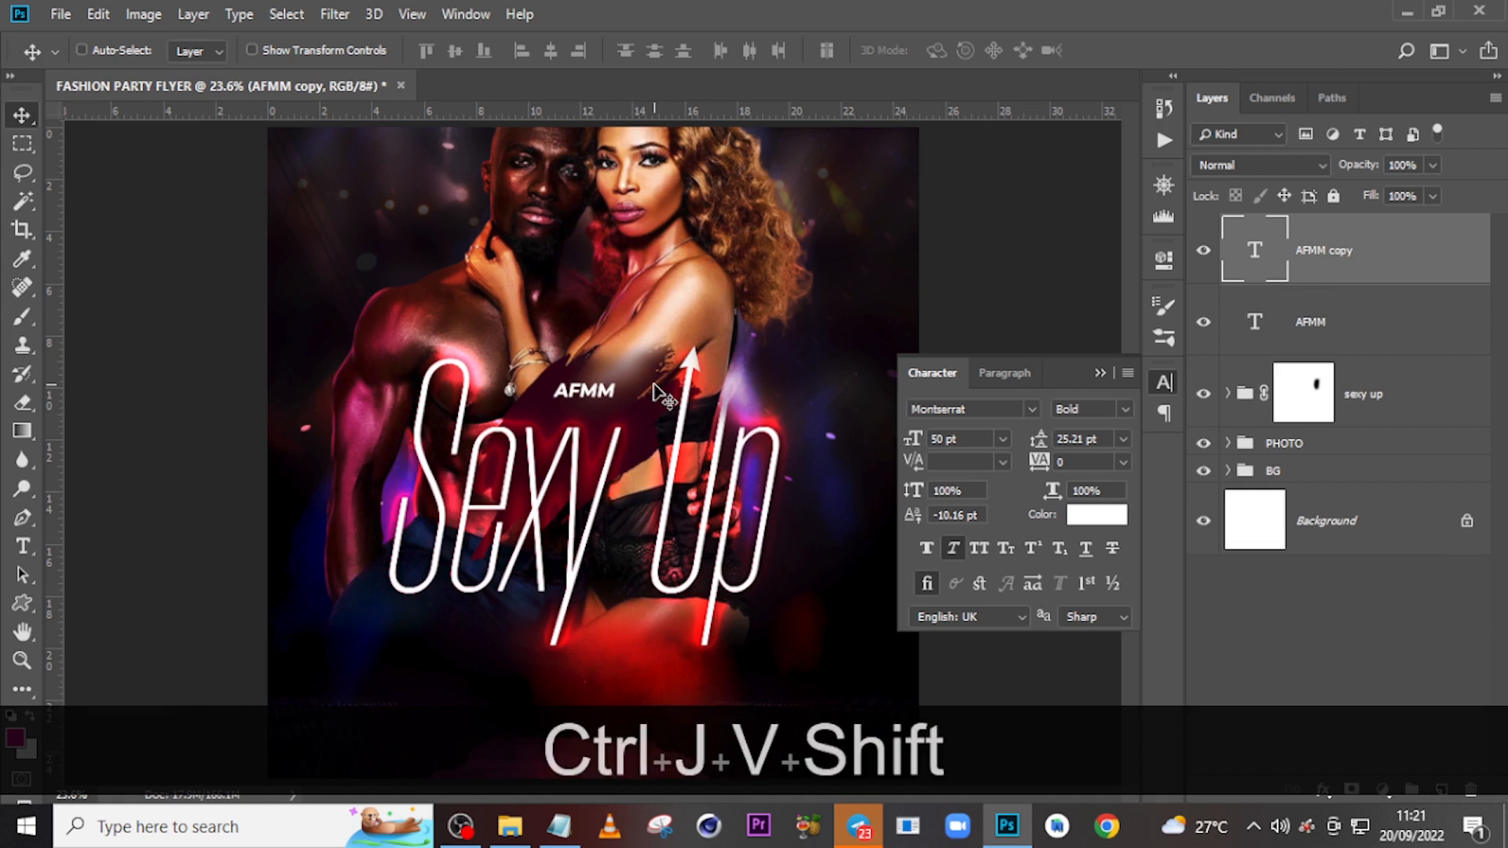
key(shift+Down)
key(shift+Down)
key(shift+Down)
key(shift+Down)
key(shift+Down)
key(shift+Down)
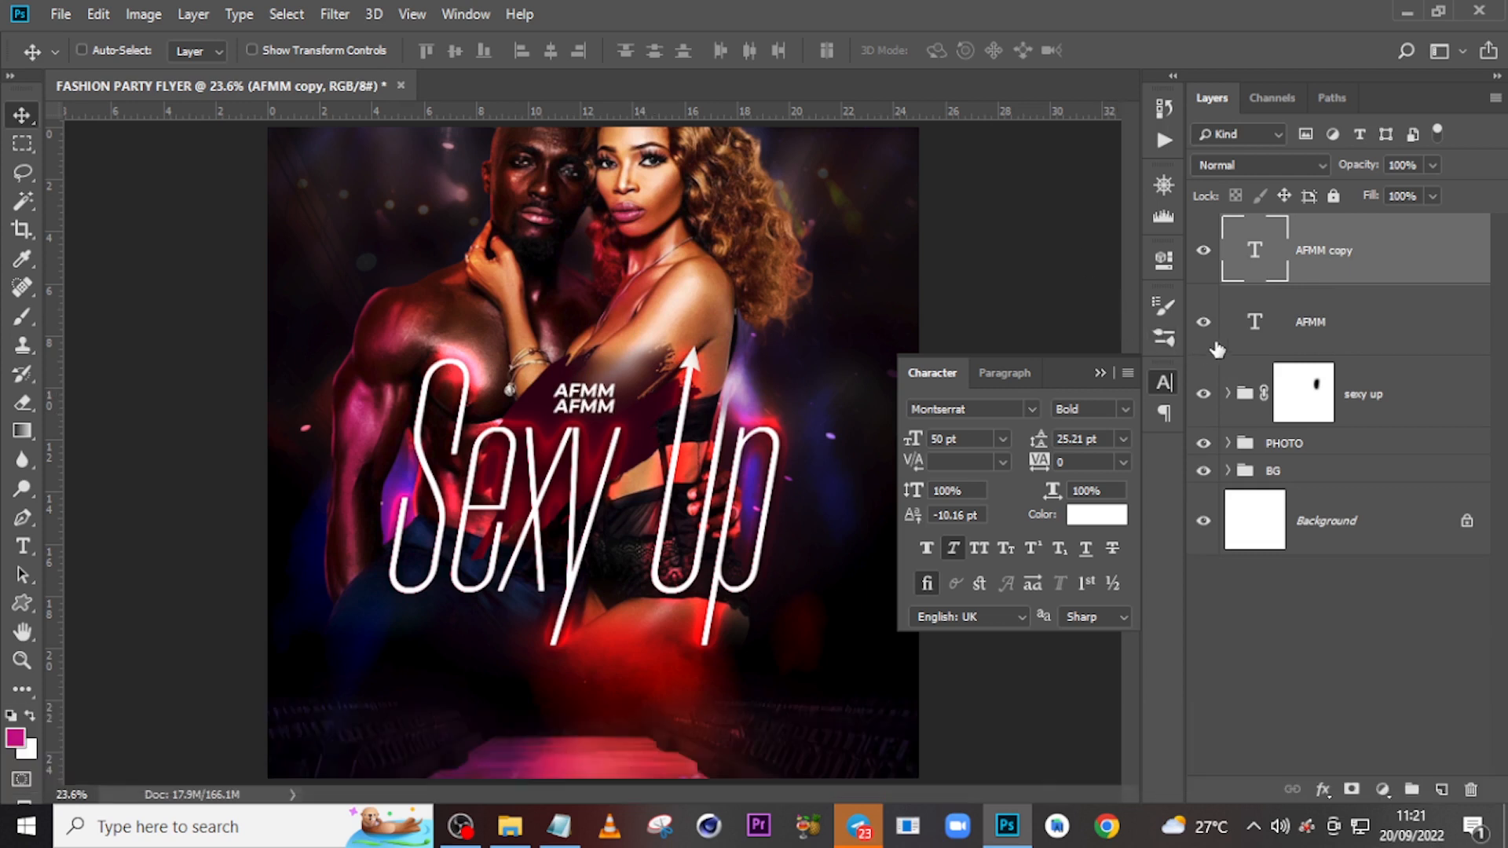
Replace the text of the AFMM copy with Presents, copied from 144.txt in Notepad.
click(1031, 409)
click(1029, 407)
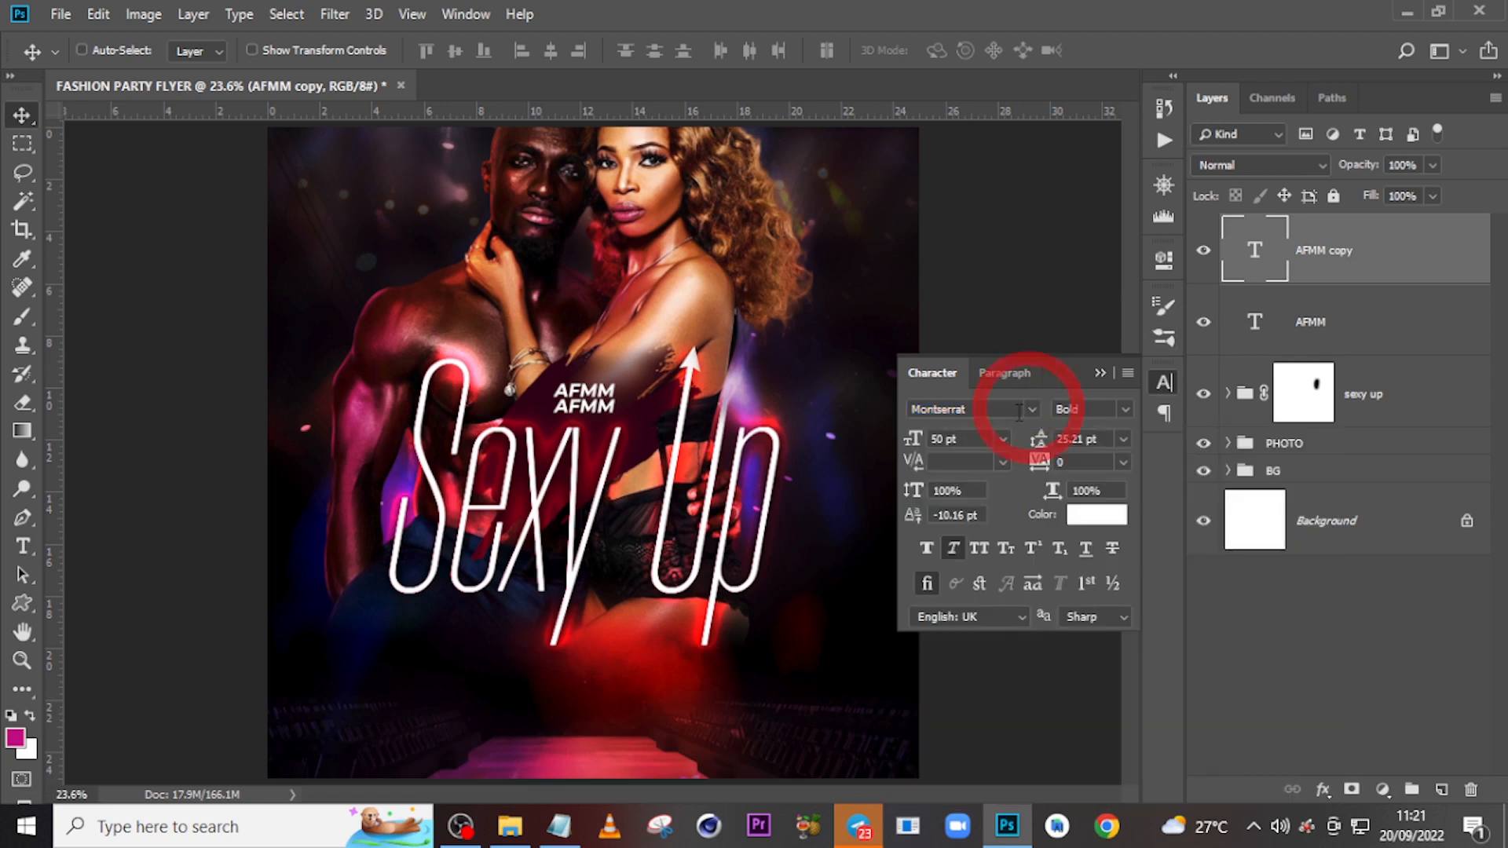
double_click(1248, 273)
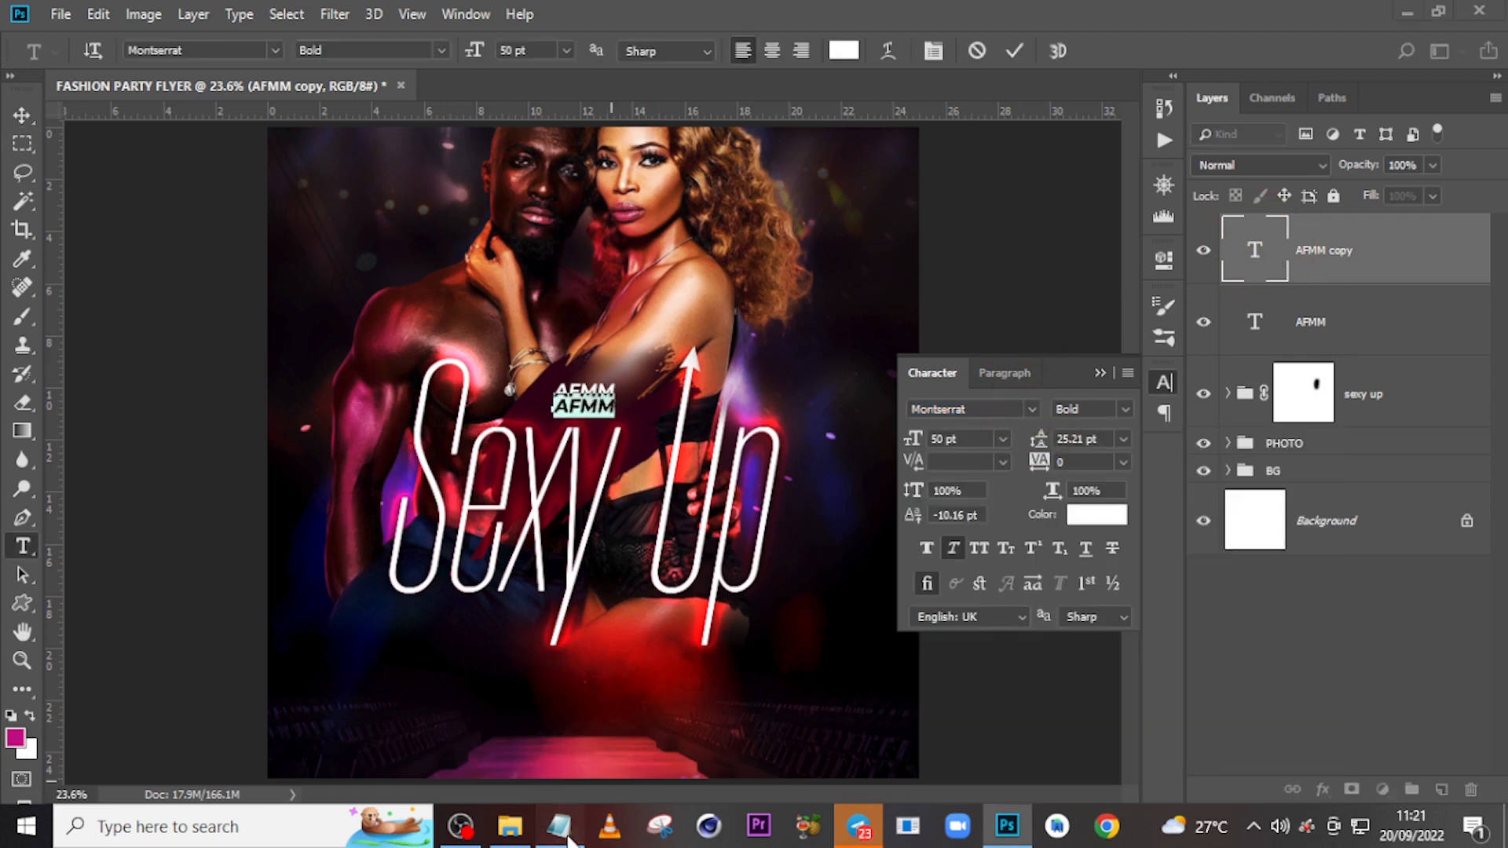
click(558, 824)
double_click(585, 205)
key(ctrl+c)
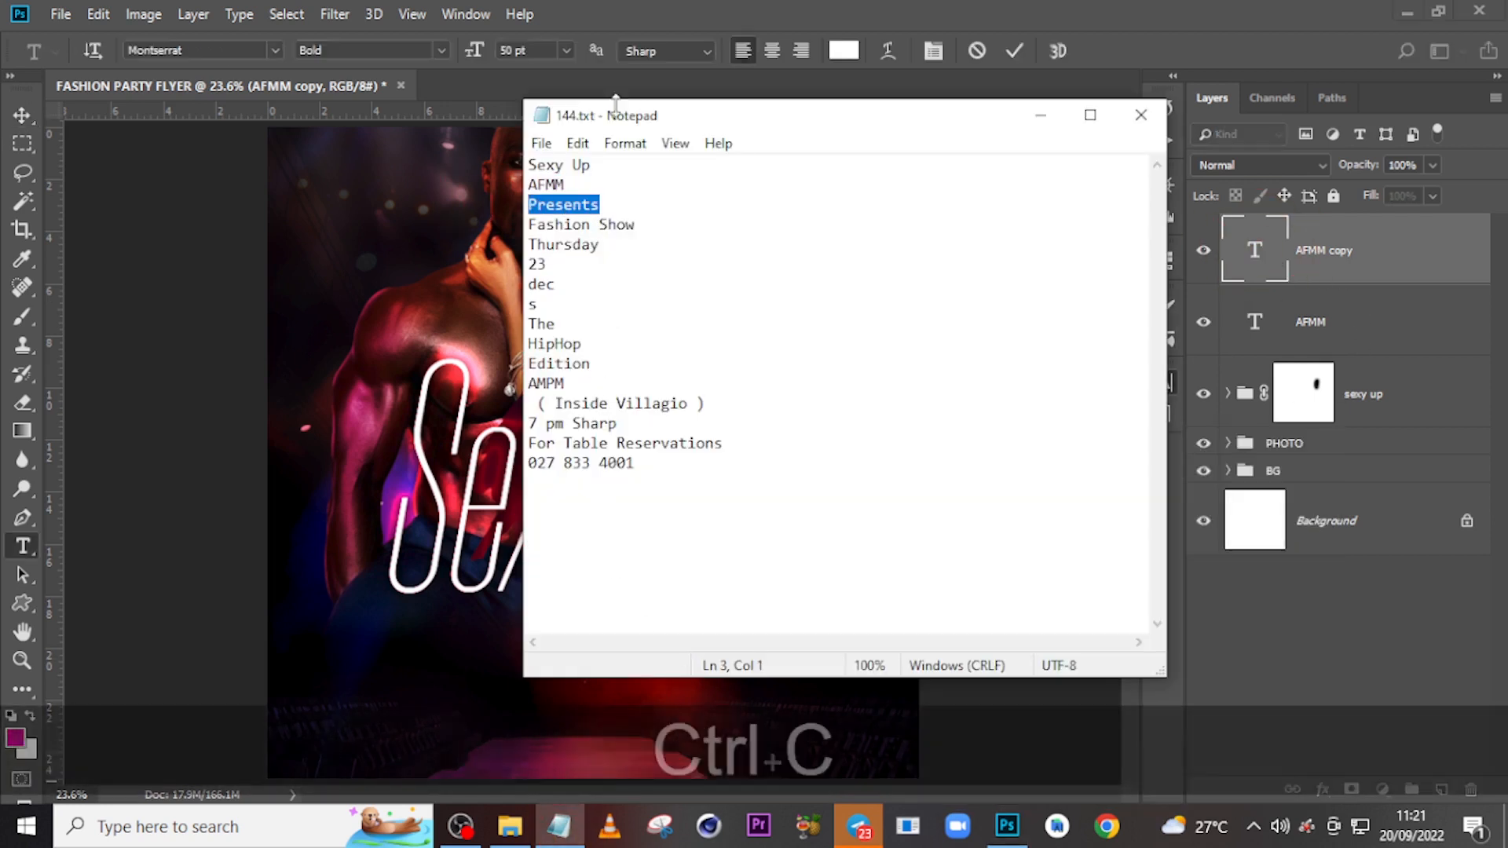
click(1235, 261)
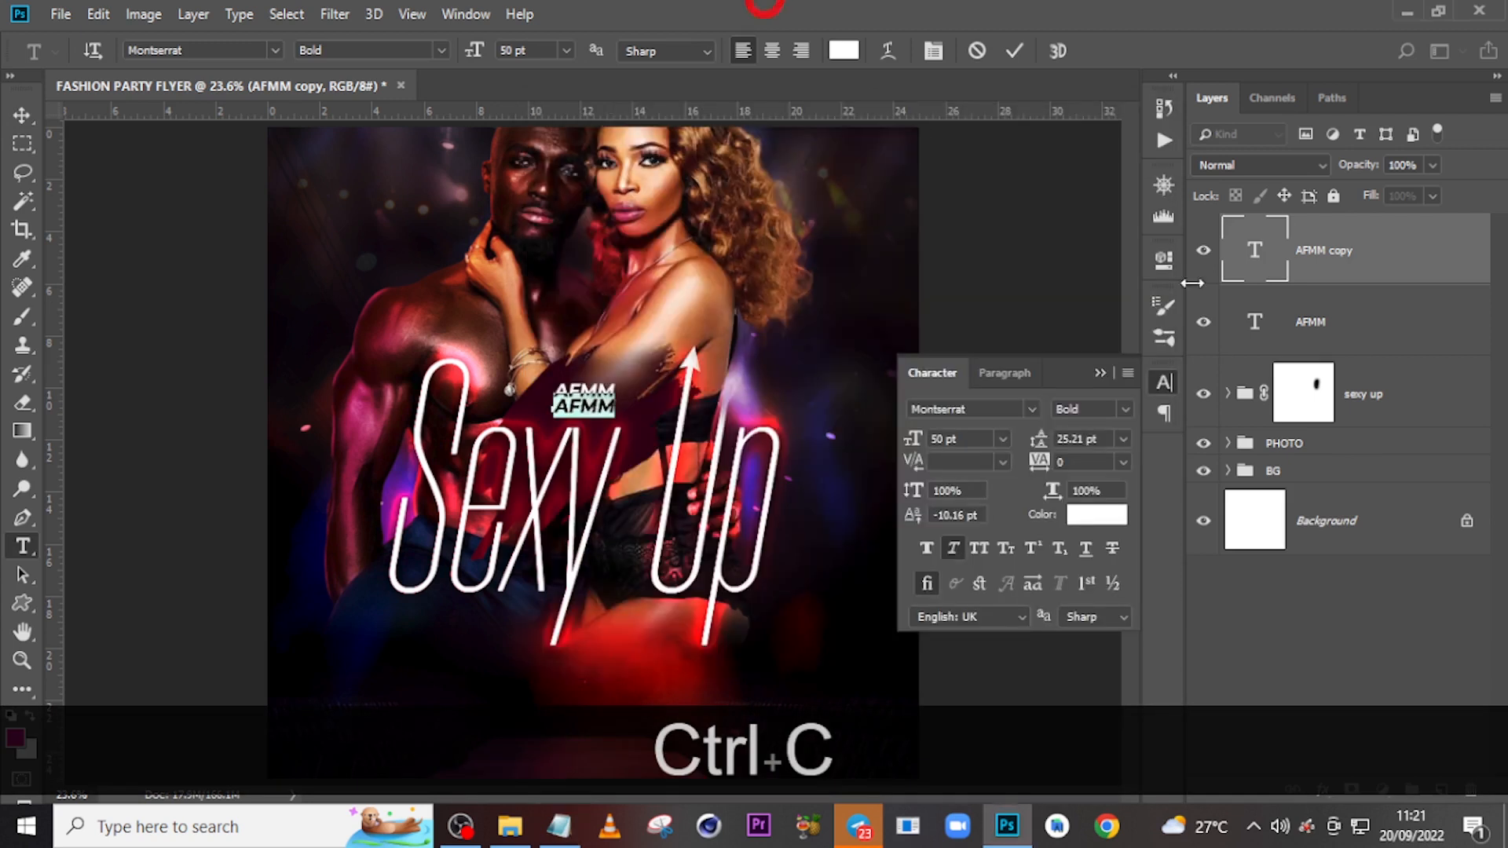
key(ctrl+v)
click(1266, 250)
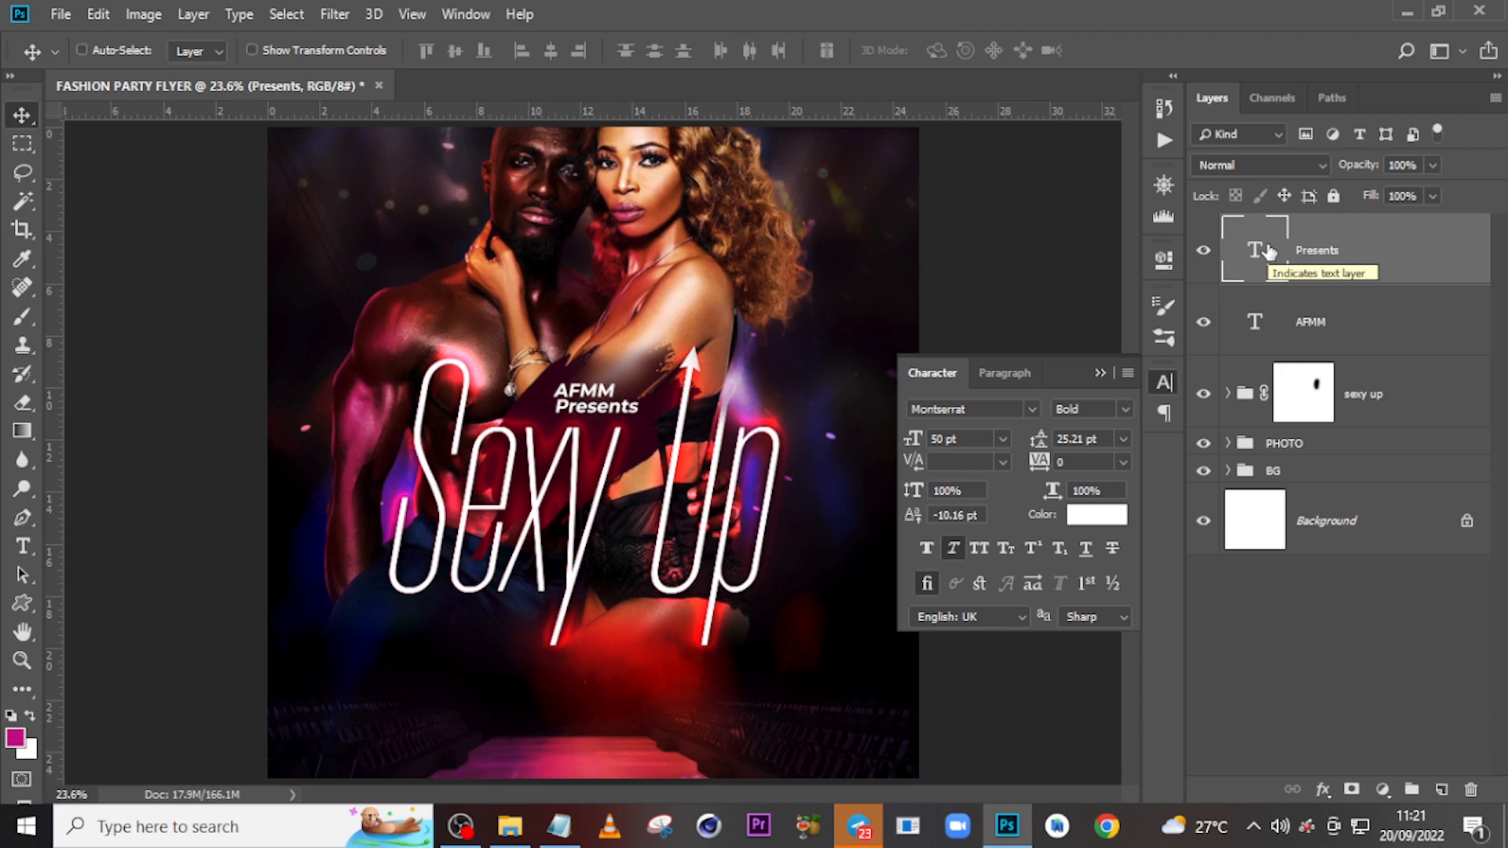
Set the Presents text's font style to Montserrat Regular.
click(913, 490)
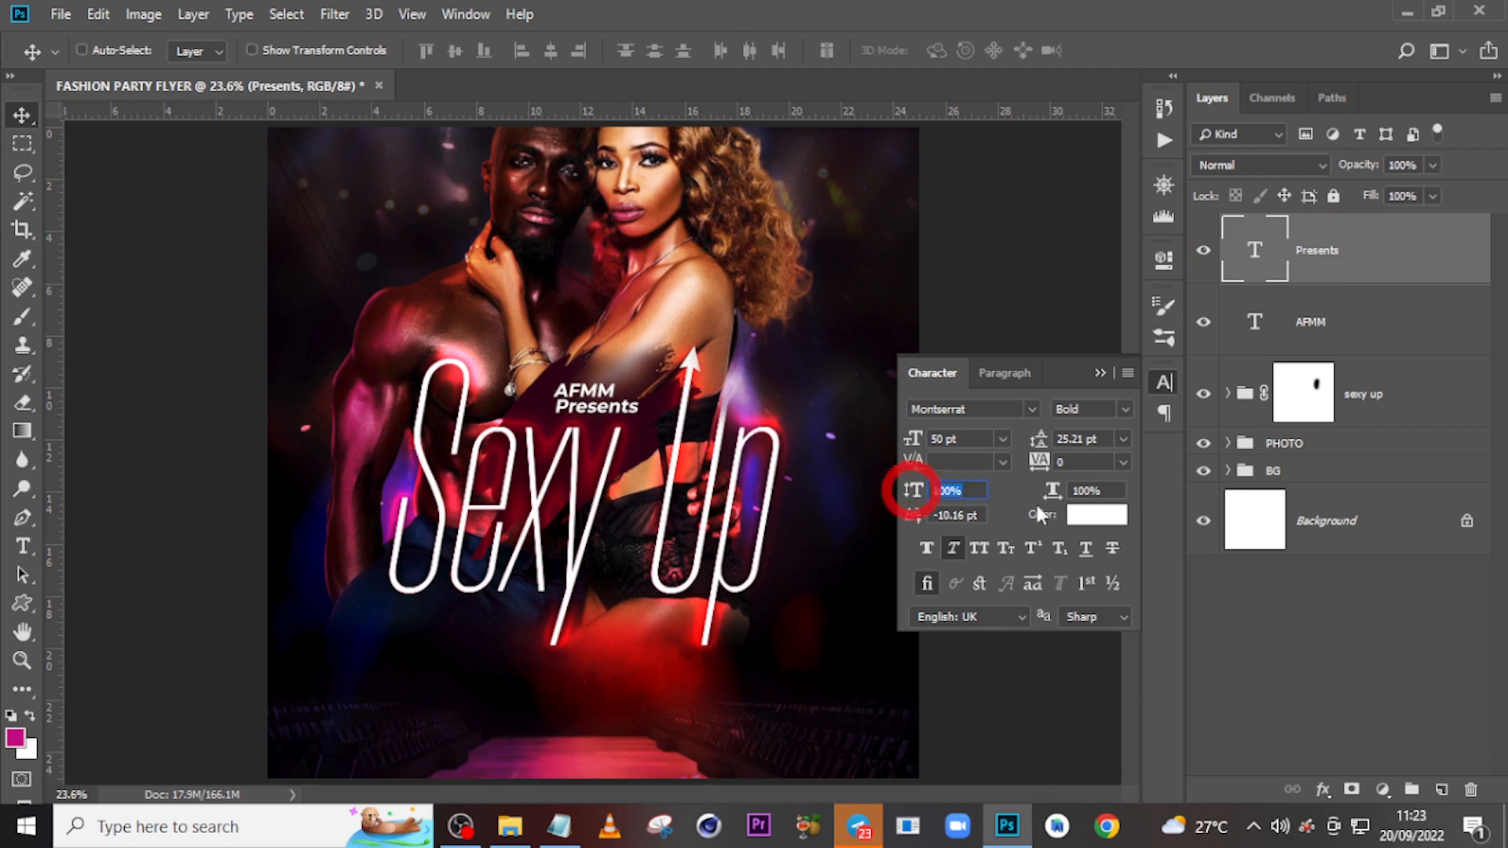
click(1095, 490)
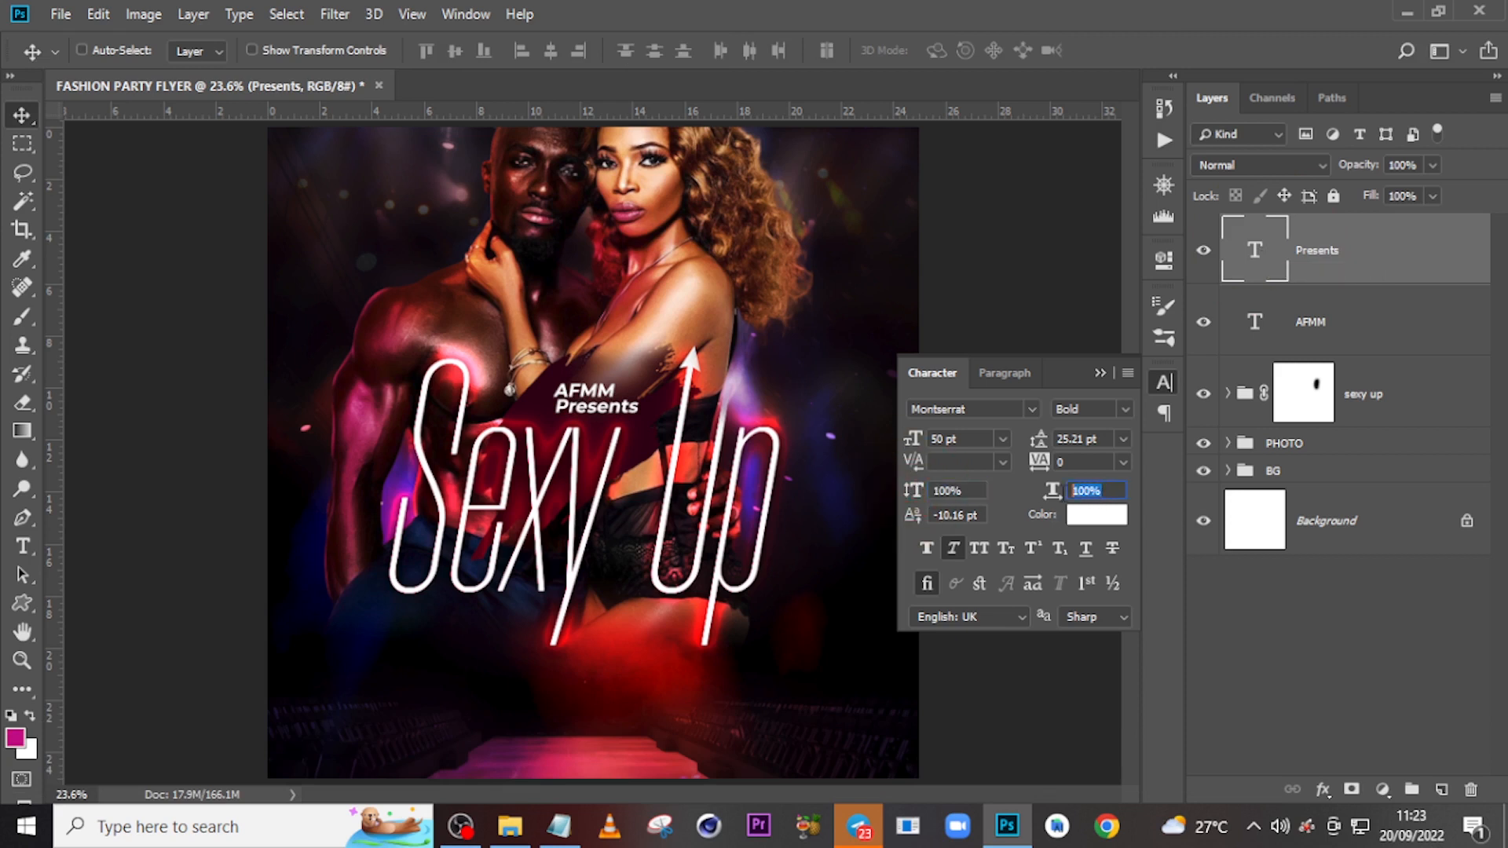
click(1255, 265)
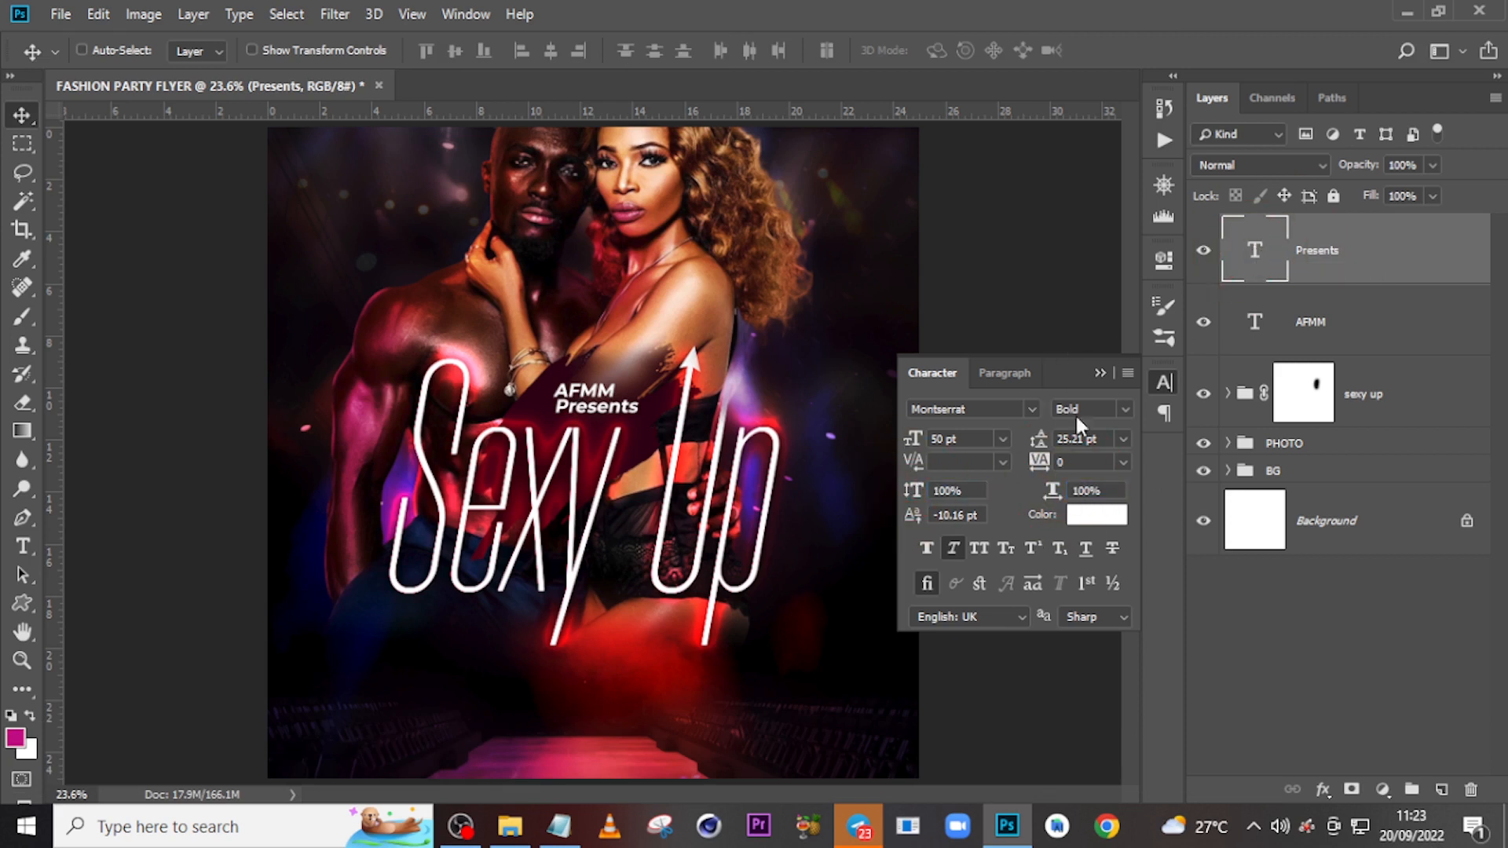
click(1123, 409)
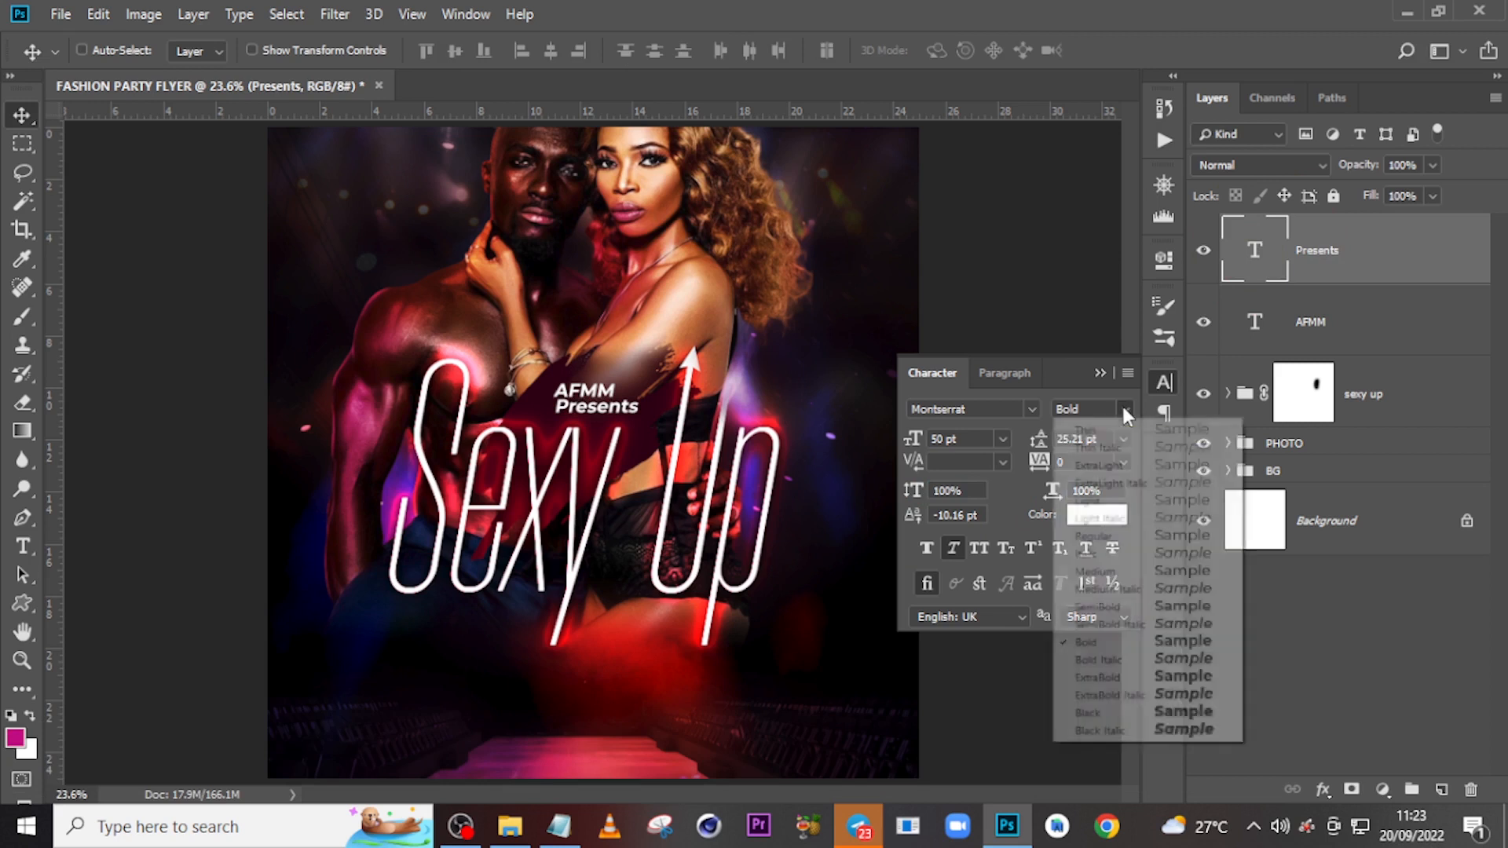
click(1112, 536)
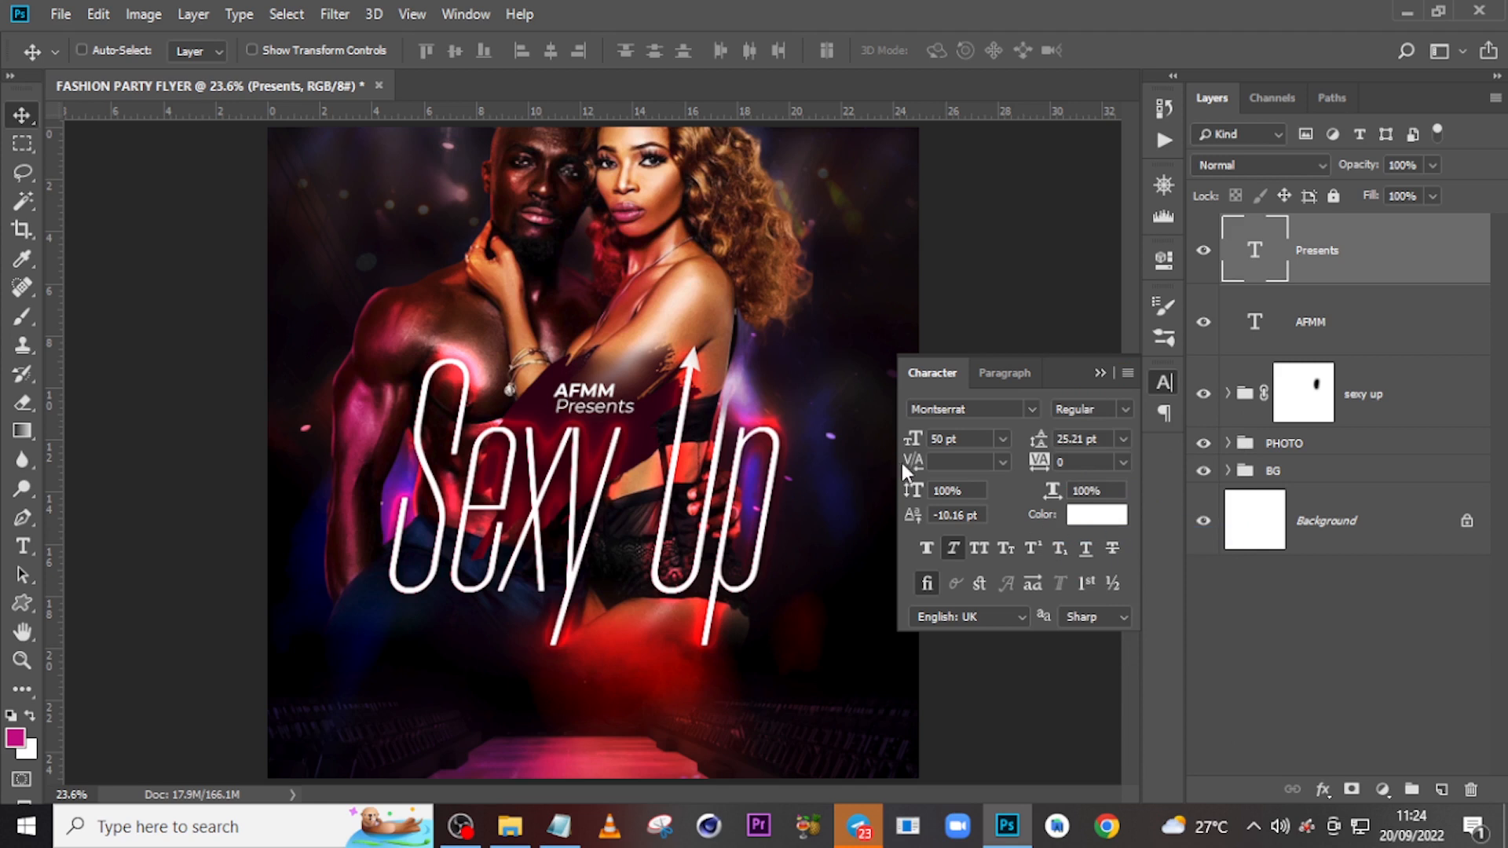
Show the guides and nudge the AFMM text right until it is centred on the canvas's middle vertical guide.
key(ctrl+h)
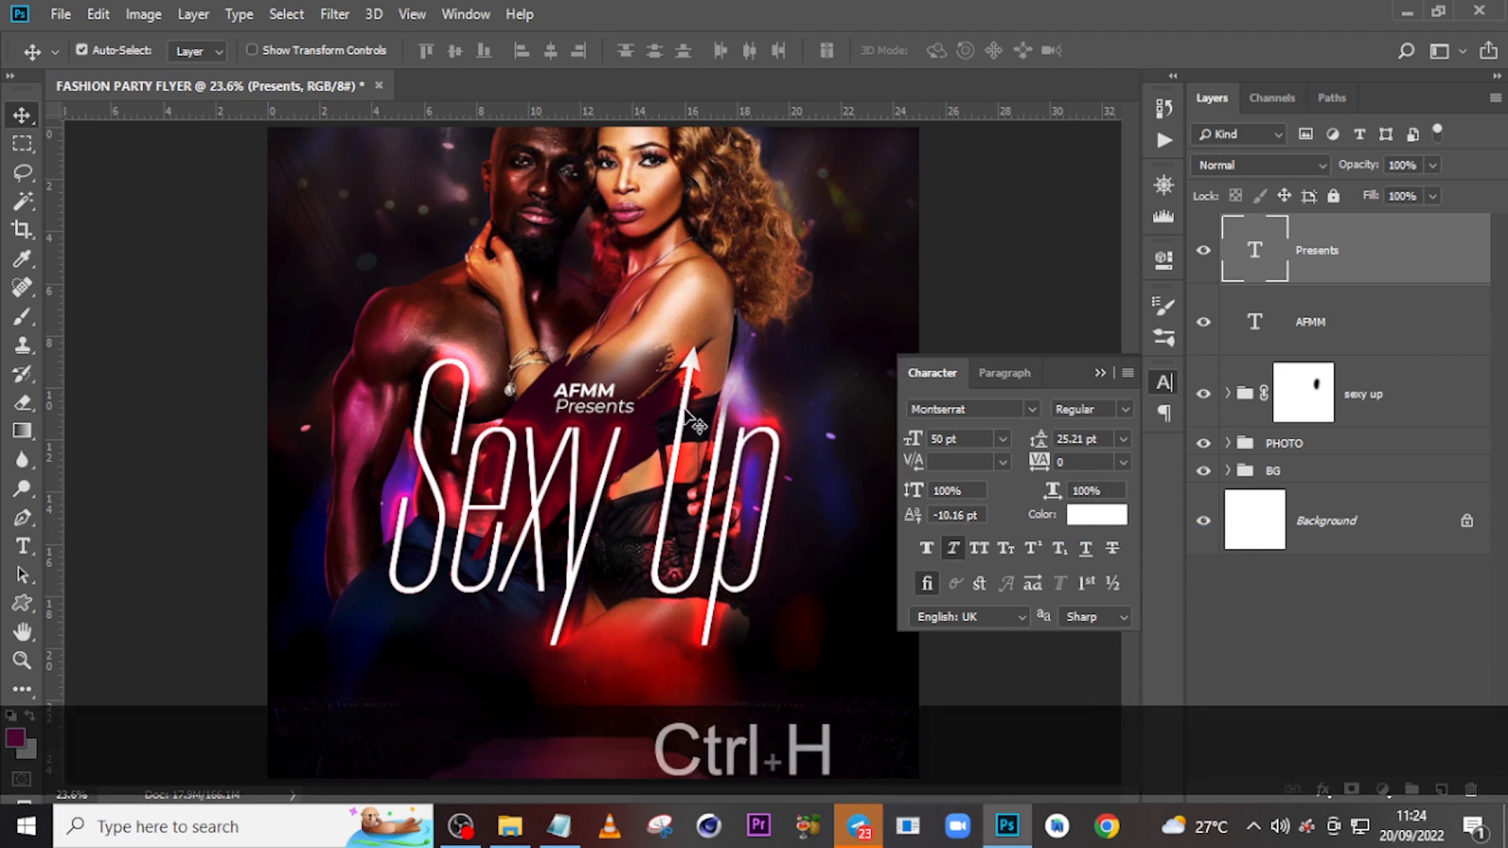
key(ctrl+h)
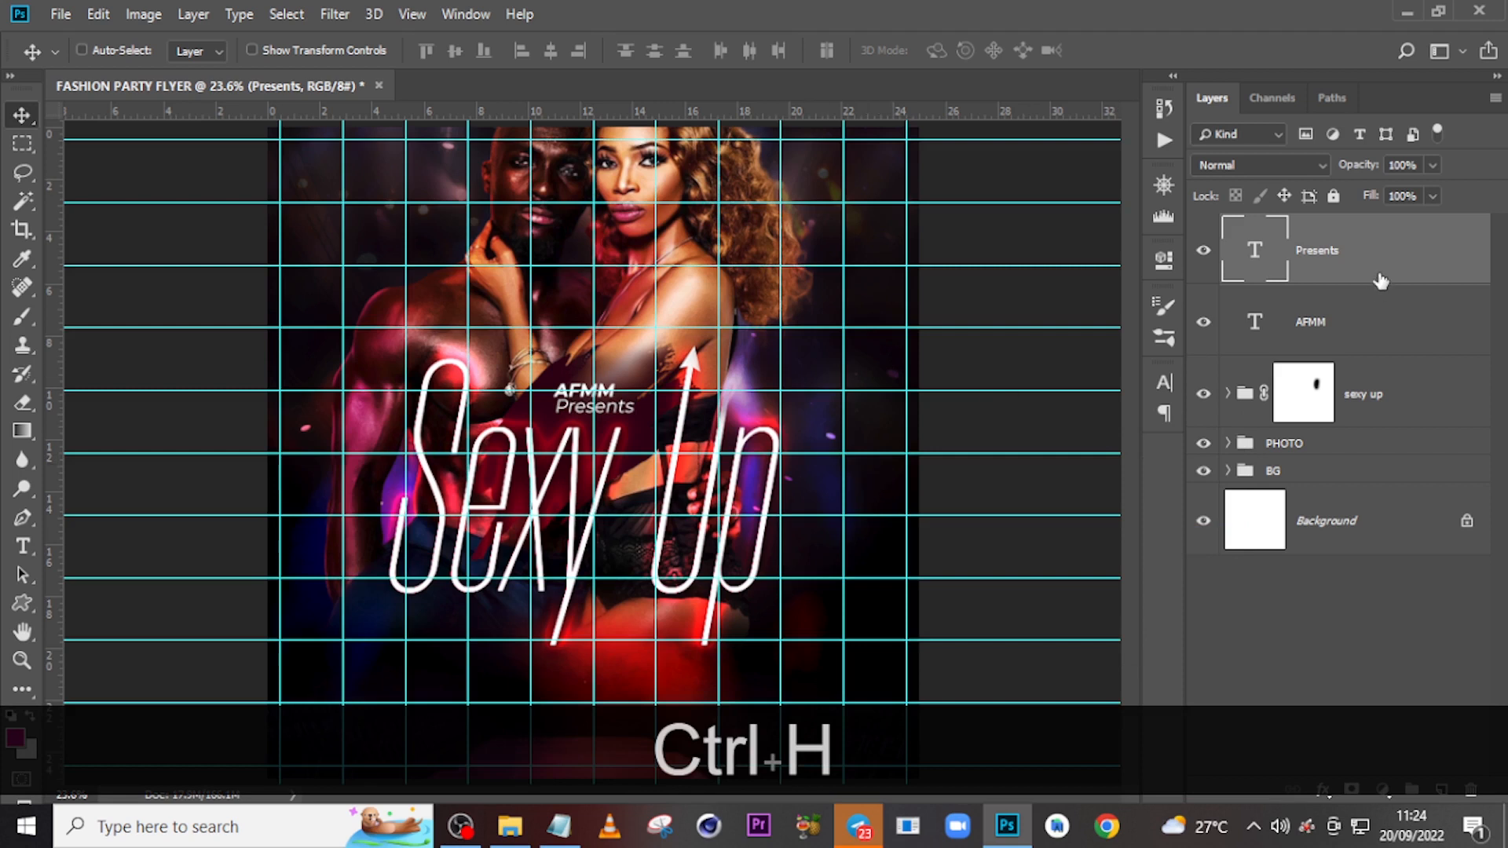
click(1329, 258)
click(1331, 326)
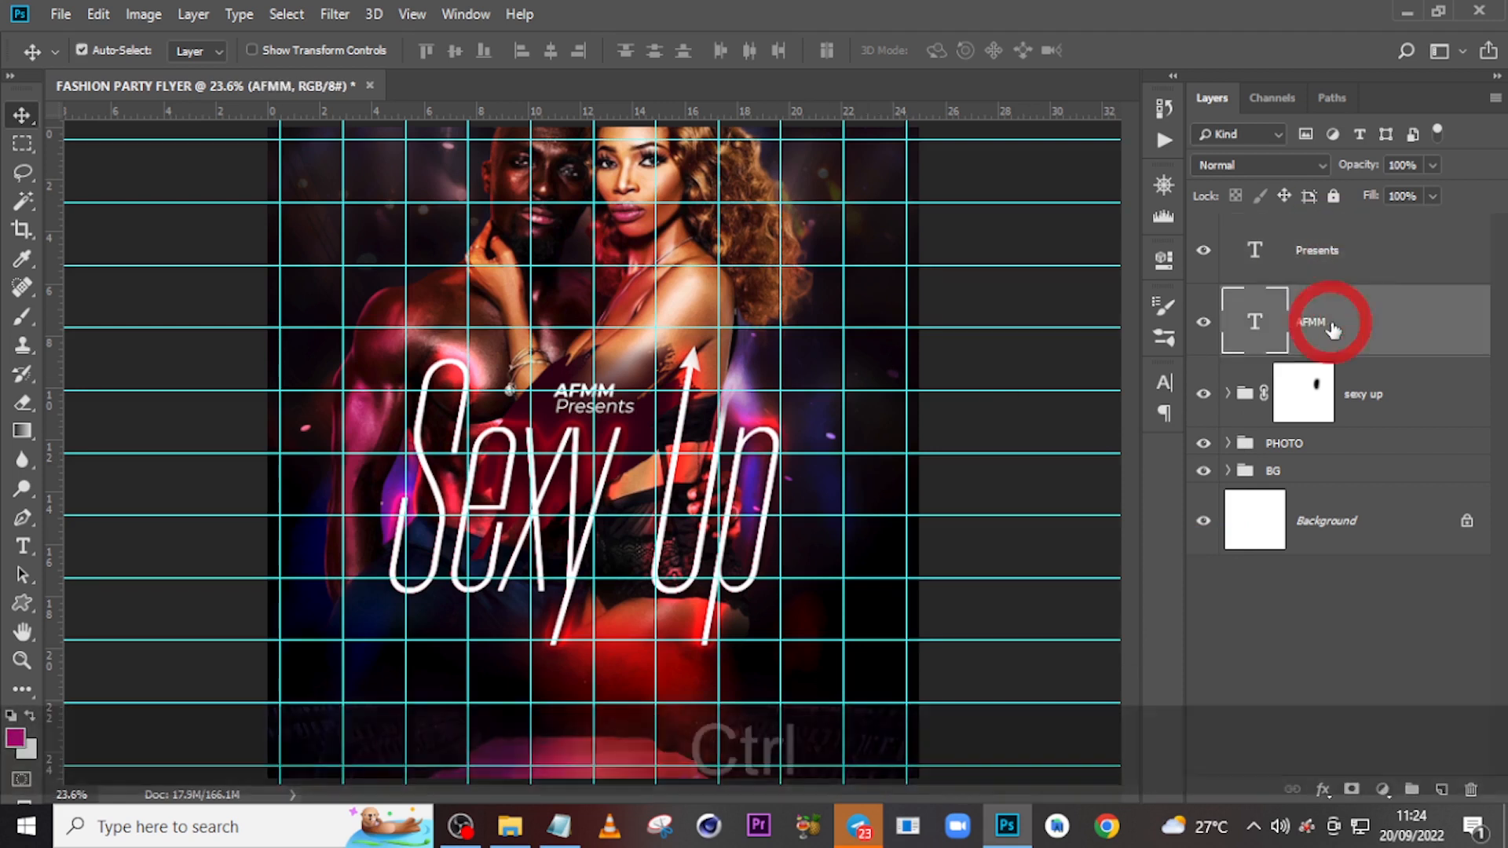
key(ctrl+t)
key(Right)
key(Right)
key(Right)
key(Right)
key(Right)
key(Right)
key(Right)
key(Right)
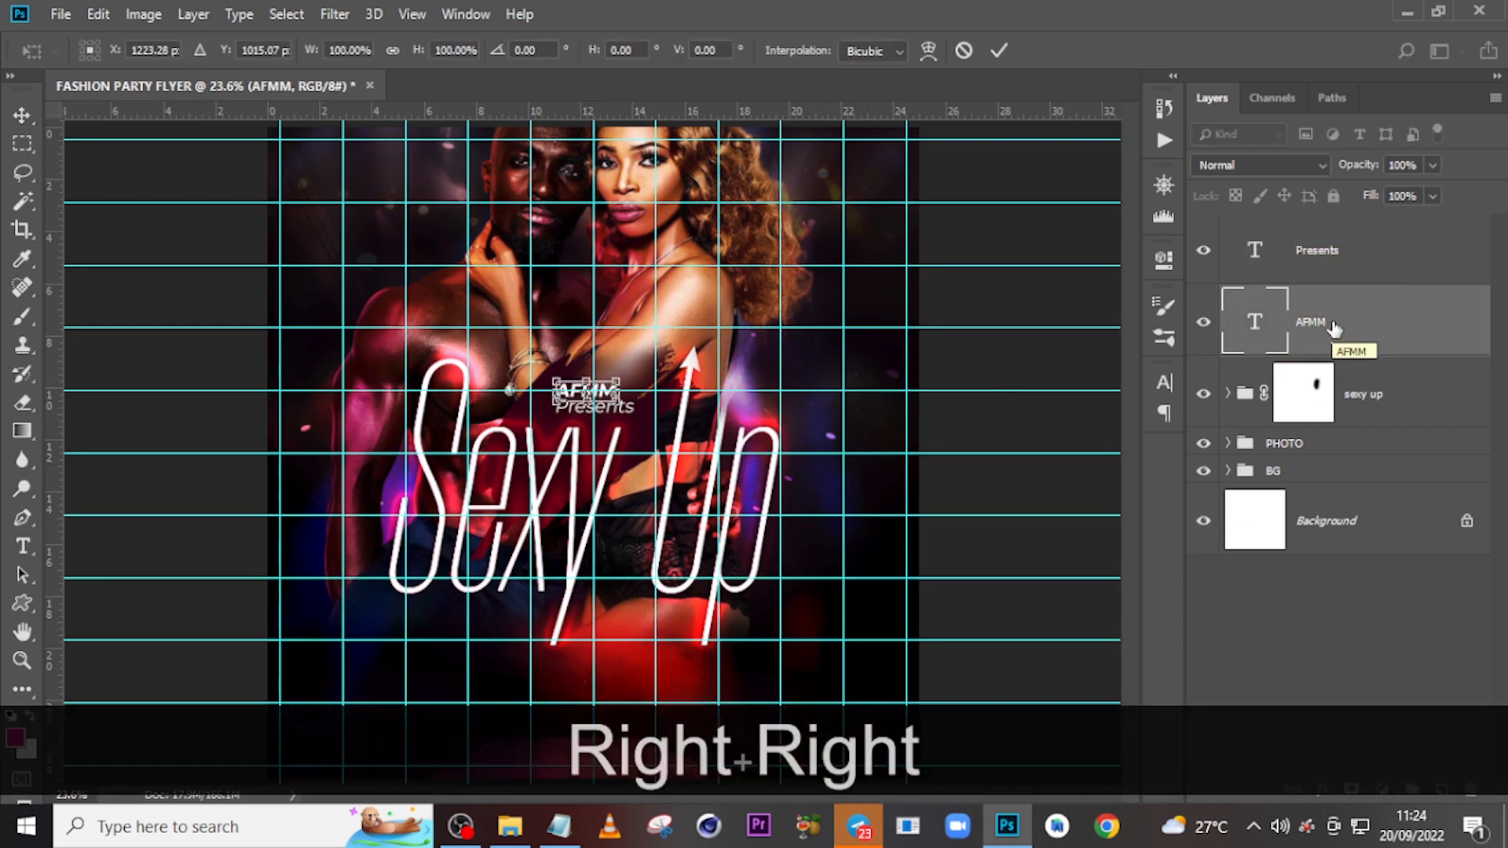
key(Return)
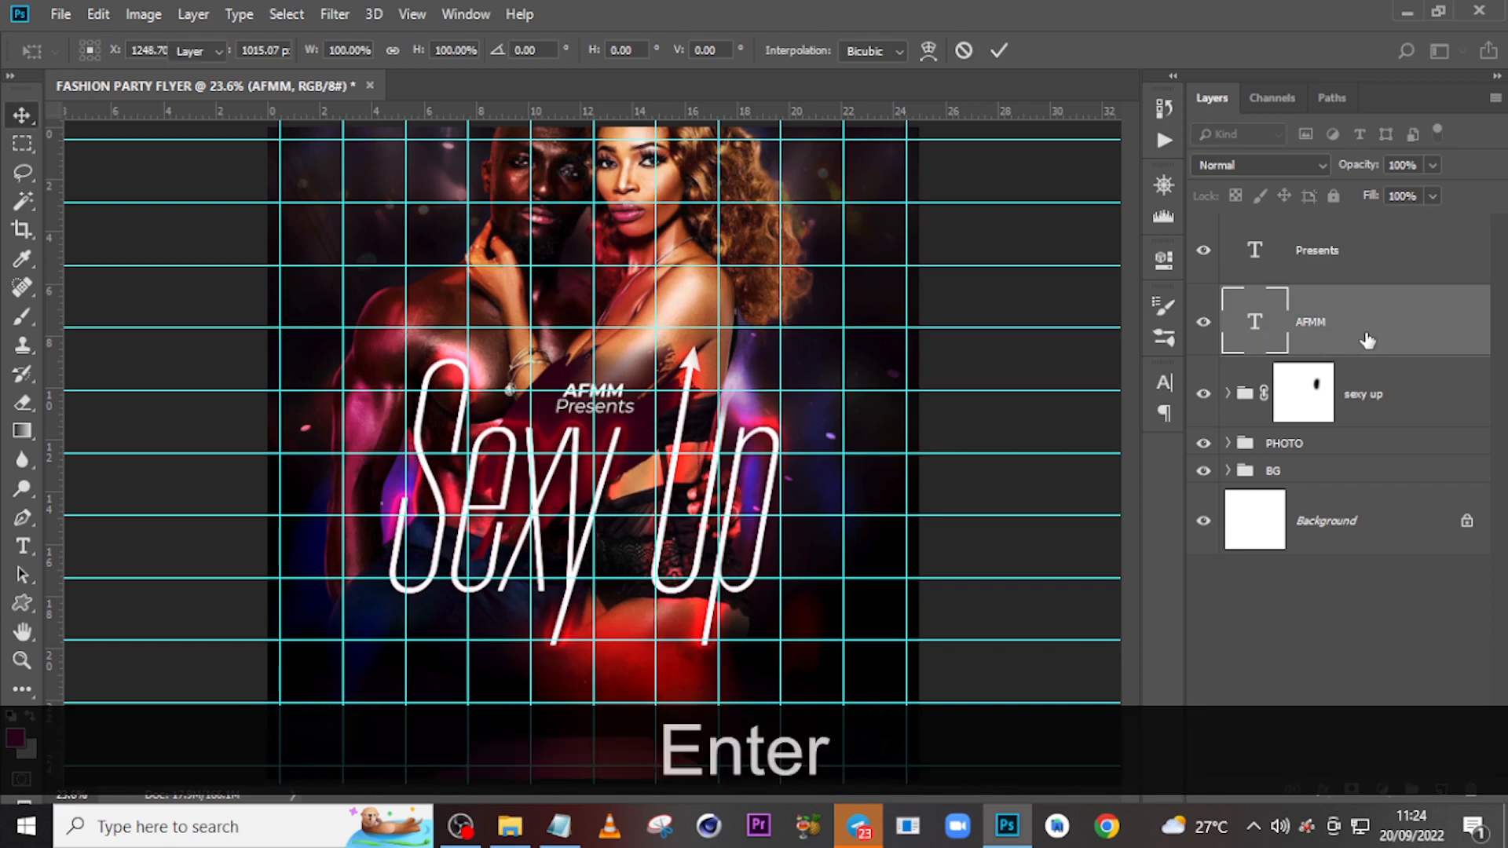
Nudge the Presents text right to centre it on the middle vertical guide and slightly down from AFMM.
click(1349, 251)
key(ctrl+t)
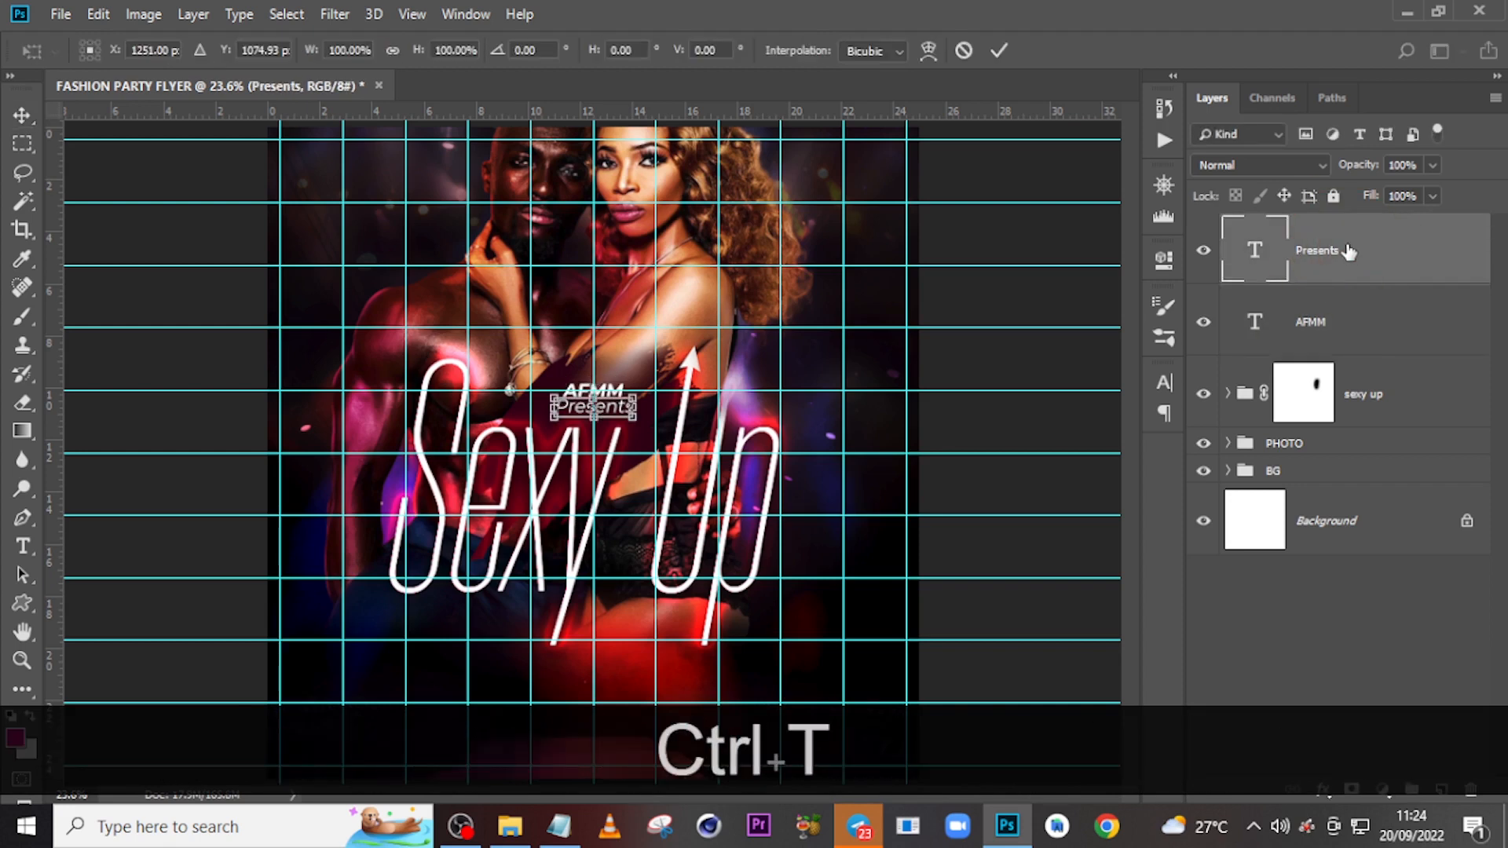
key(Right)
key(Right)
key(Return)
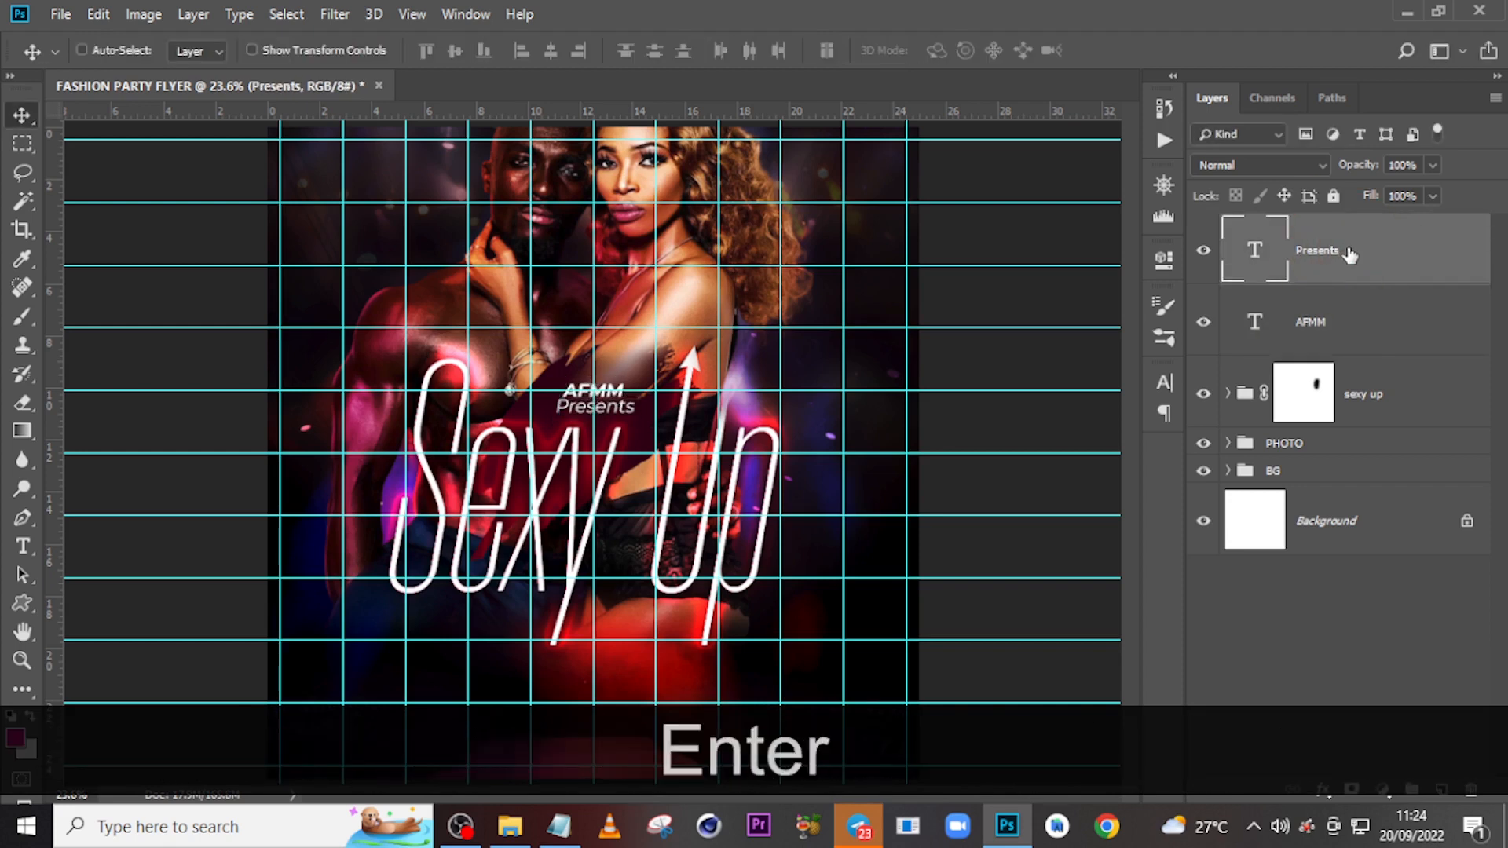
key(Down)
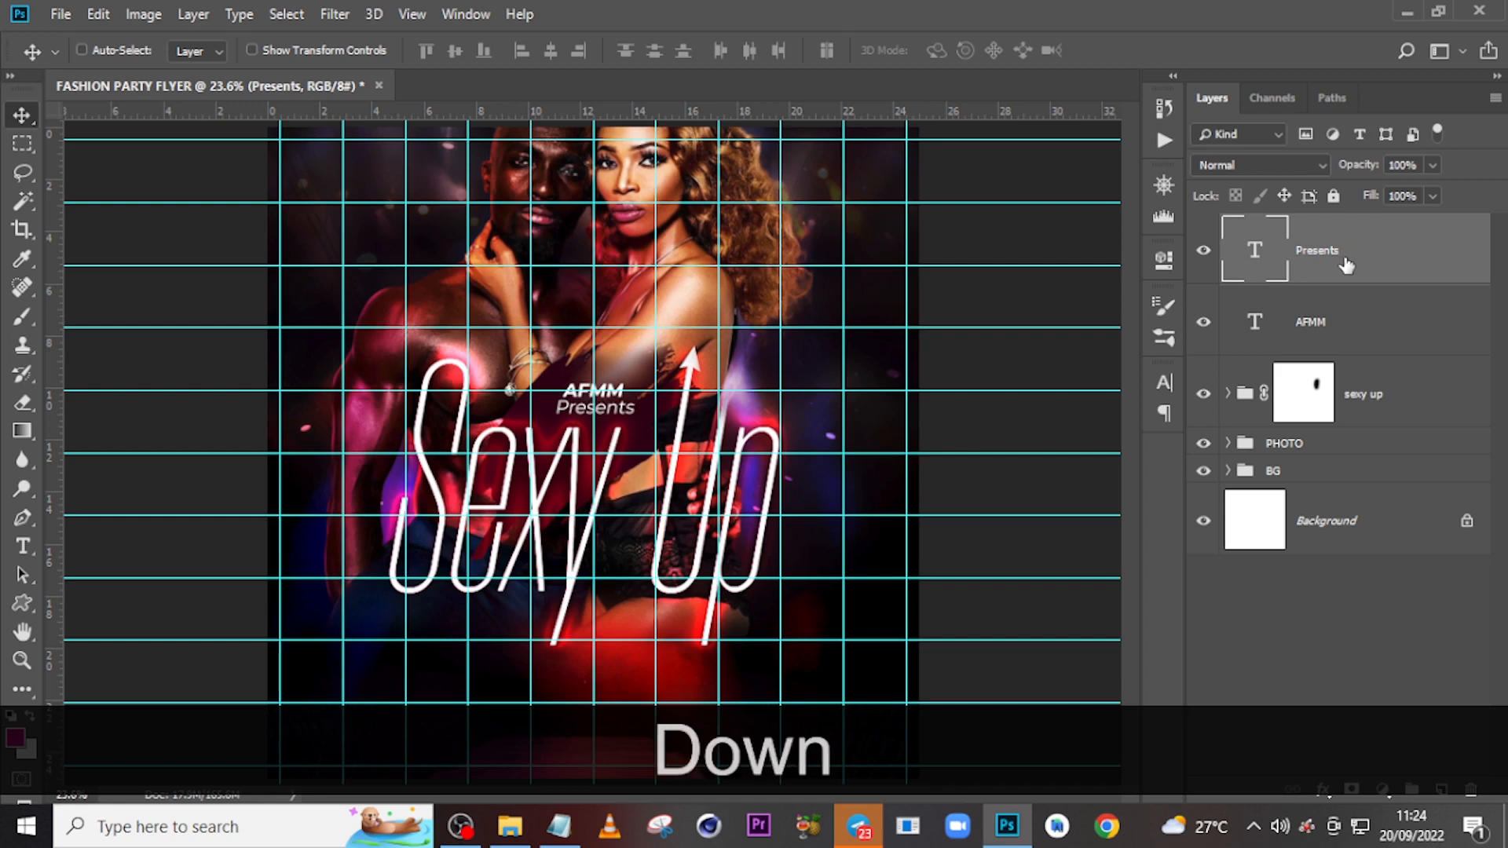
Group the Presents and AFMM text layers and name the group afmm.
click(1331, 267)
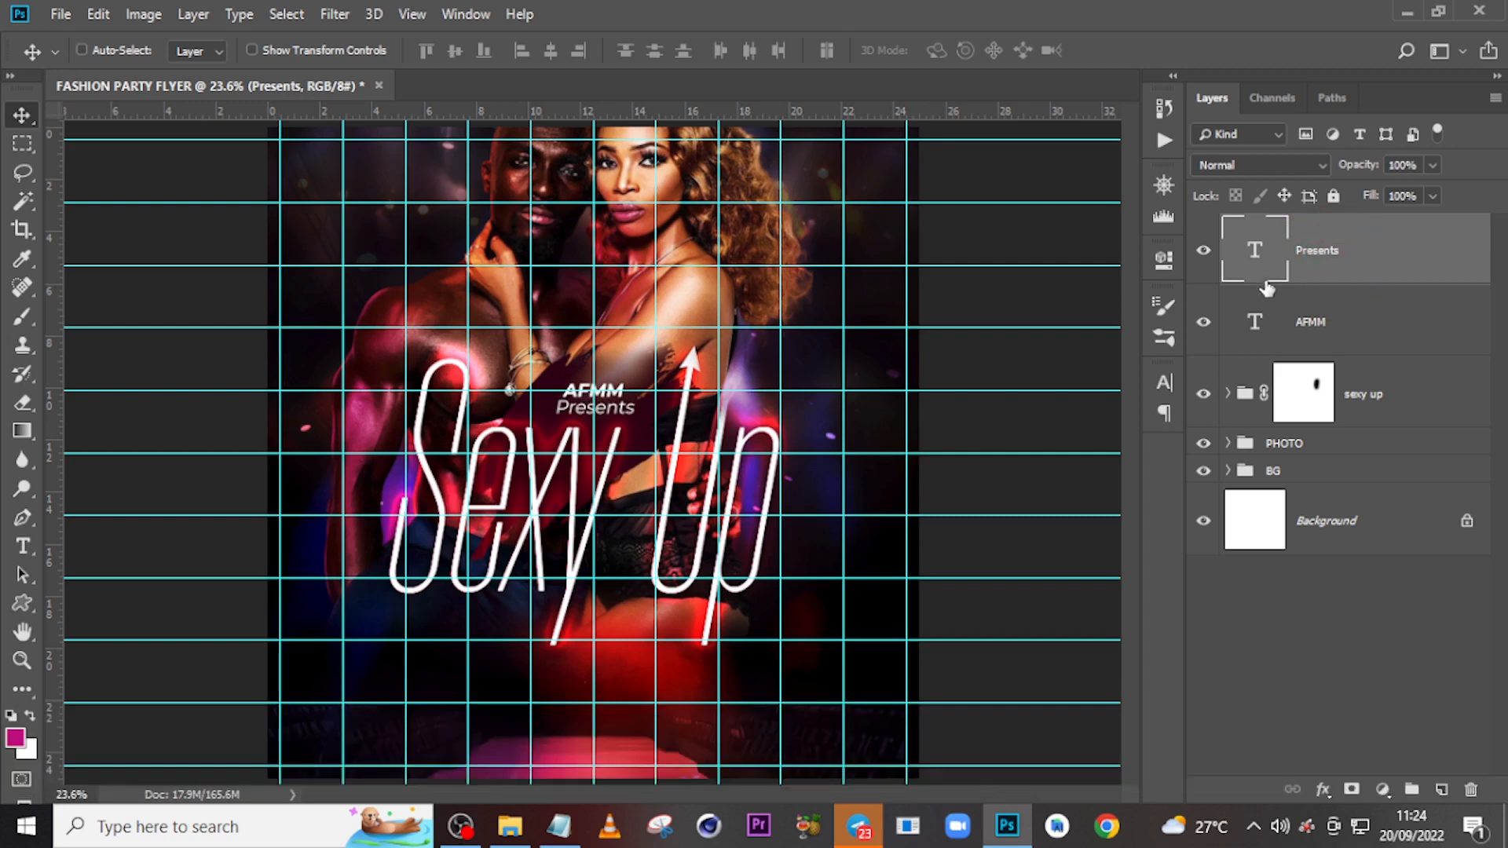
ctrl+click(1329, 314)
key(ctrl+g)
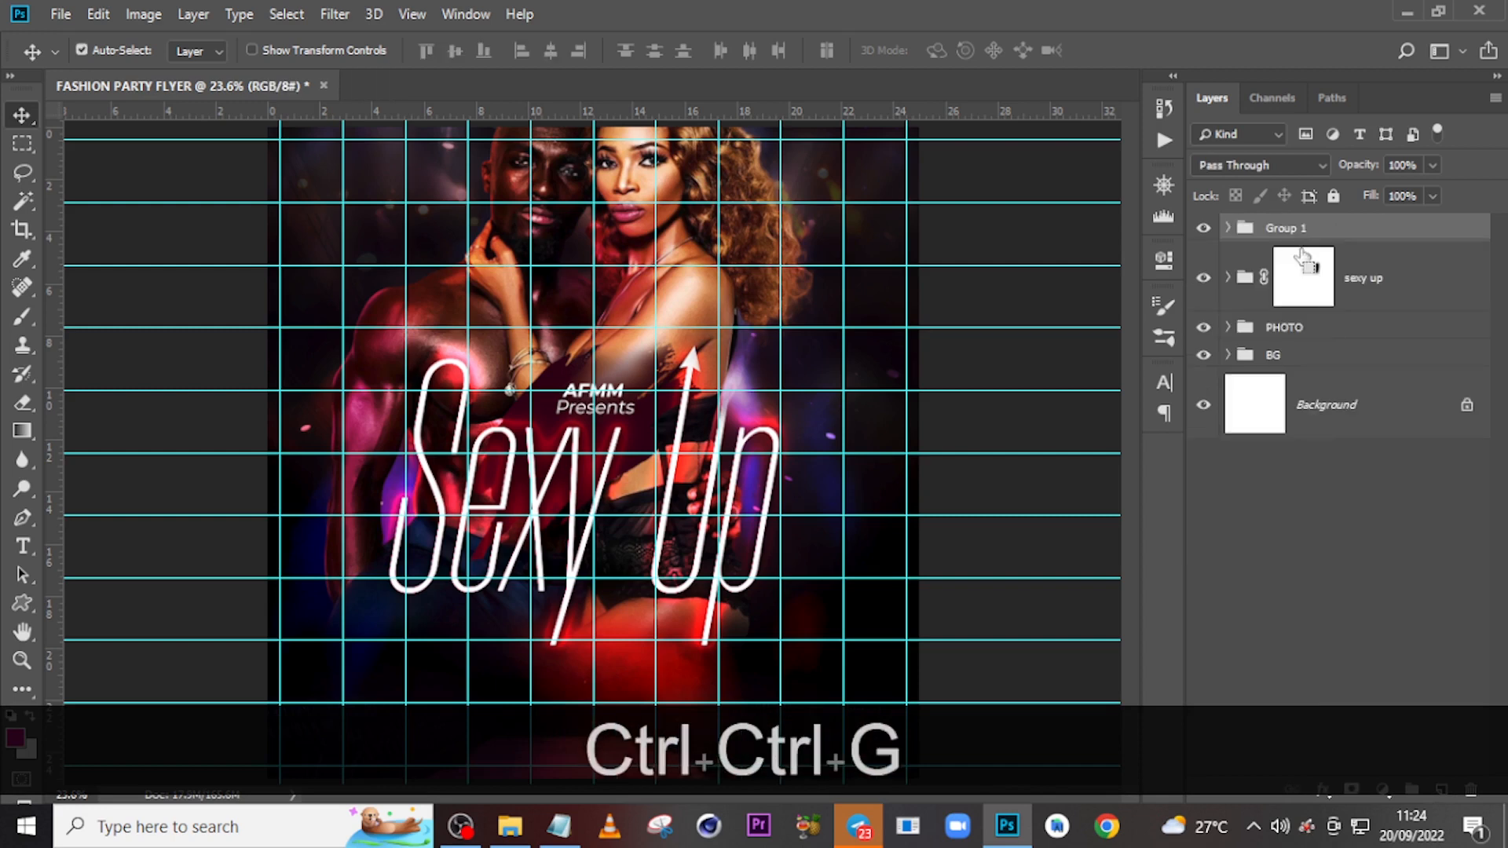
double_click(1296, 228)
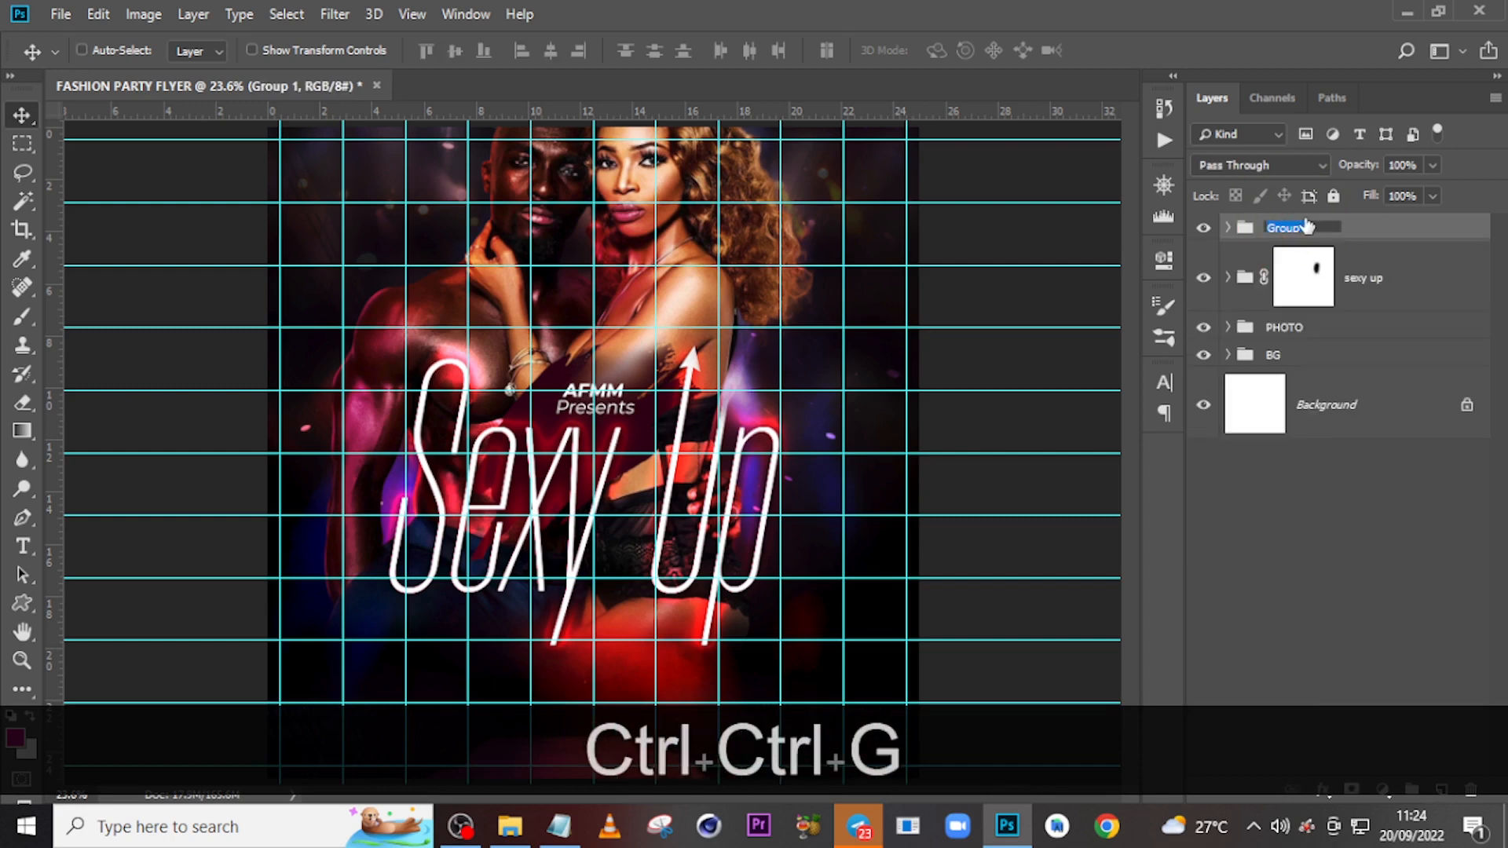
text(afmm)
key(Return)
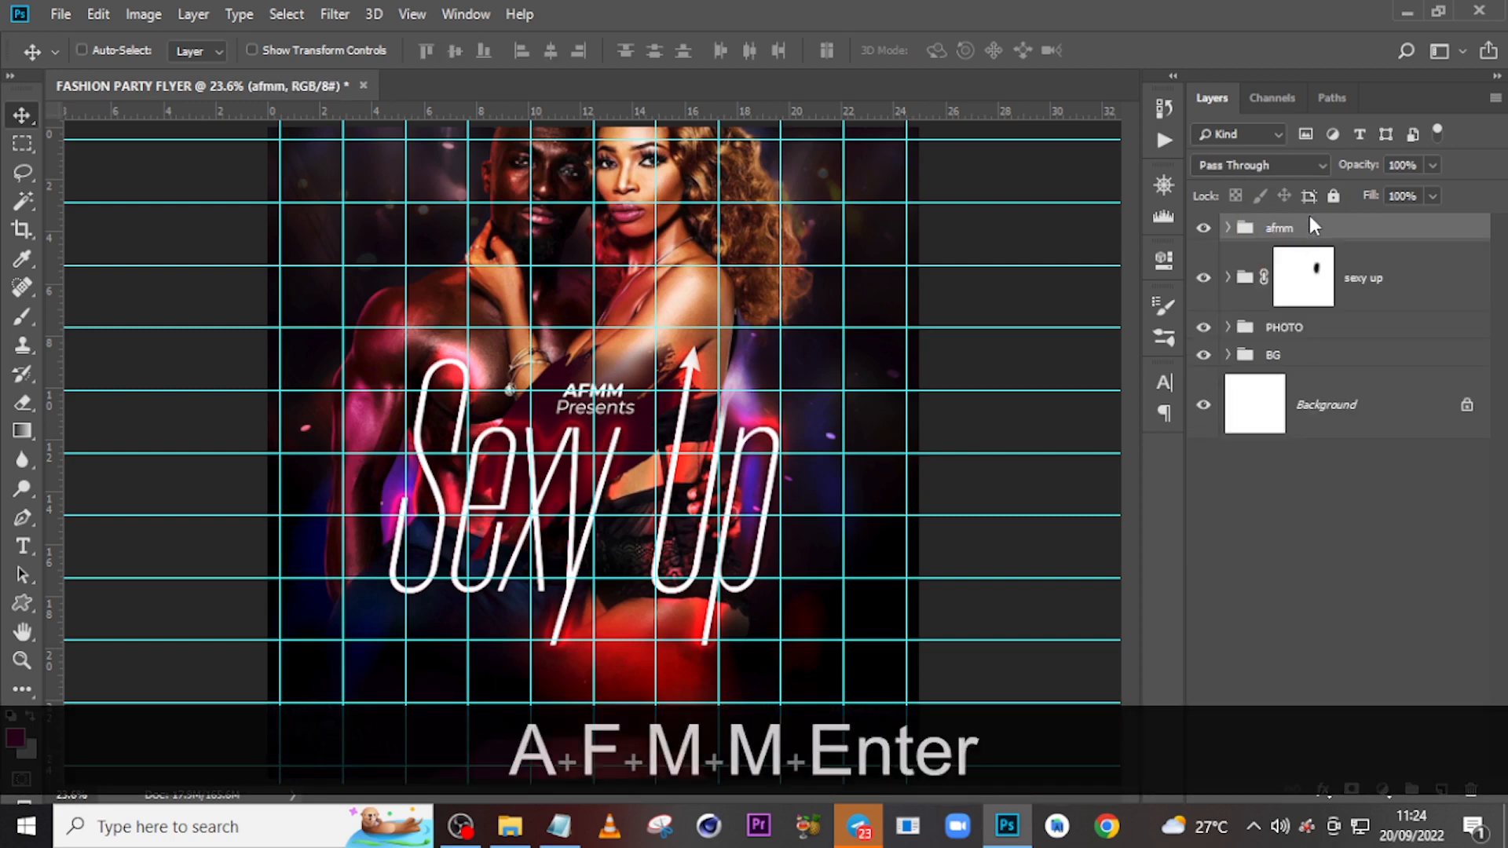
Add a text layer near the canvas's bottom edge reading Fashion Show, copied from 144.txt in Notepad.
key(t)
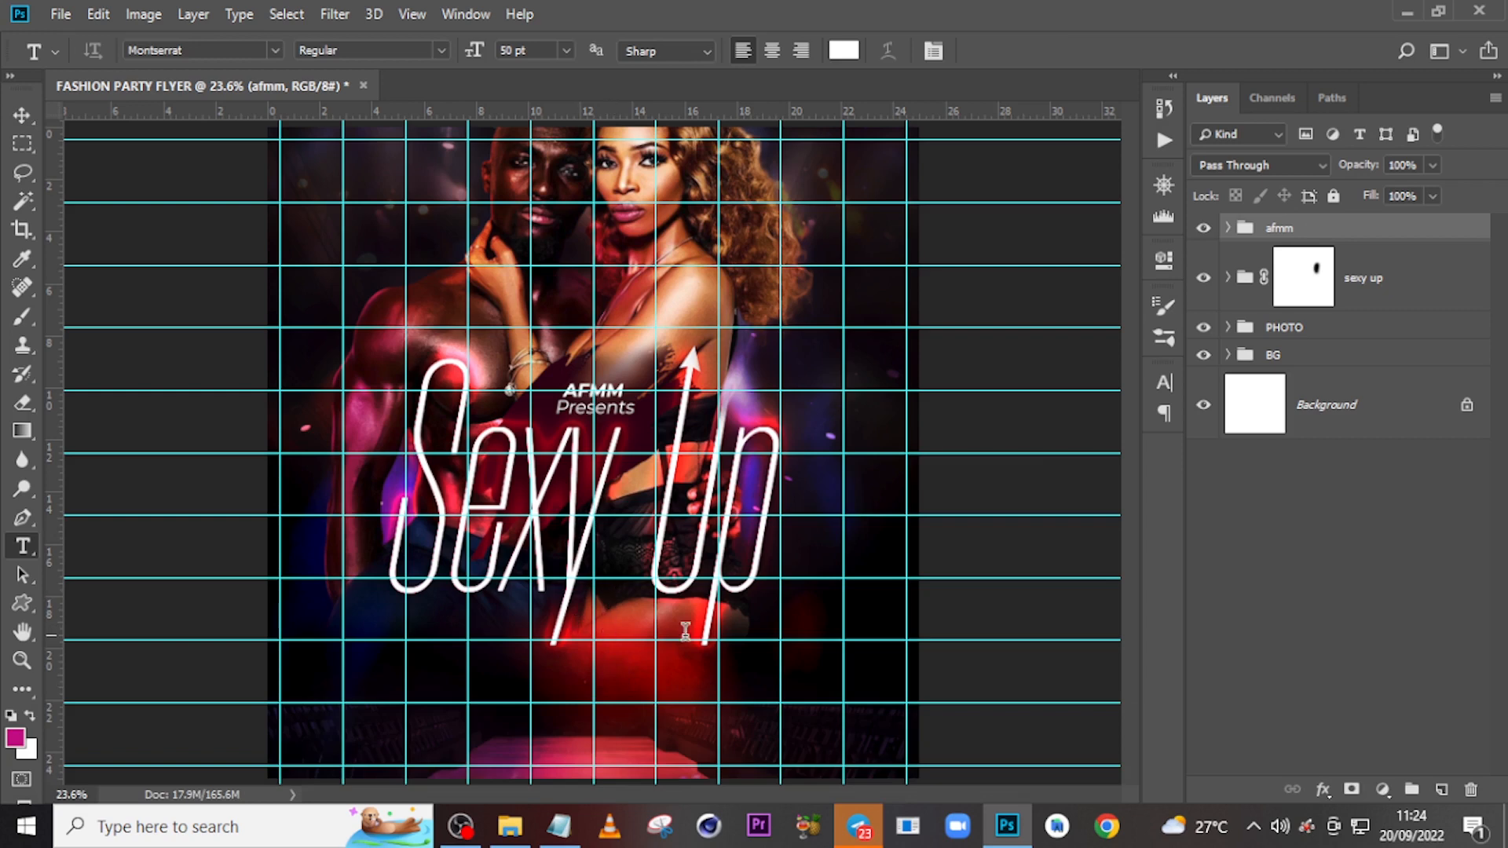
click(548, 743)
click(560, 825)
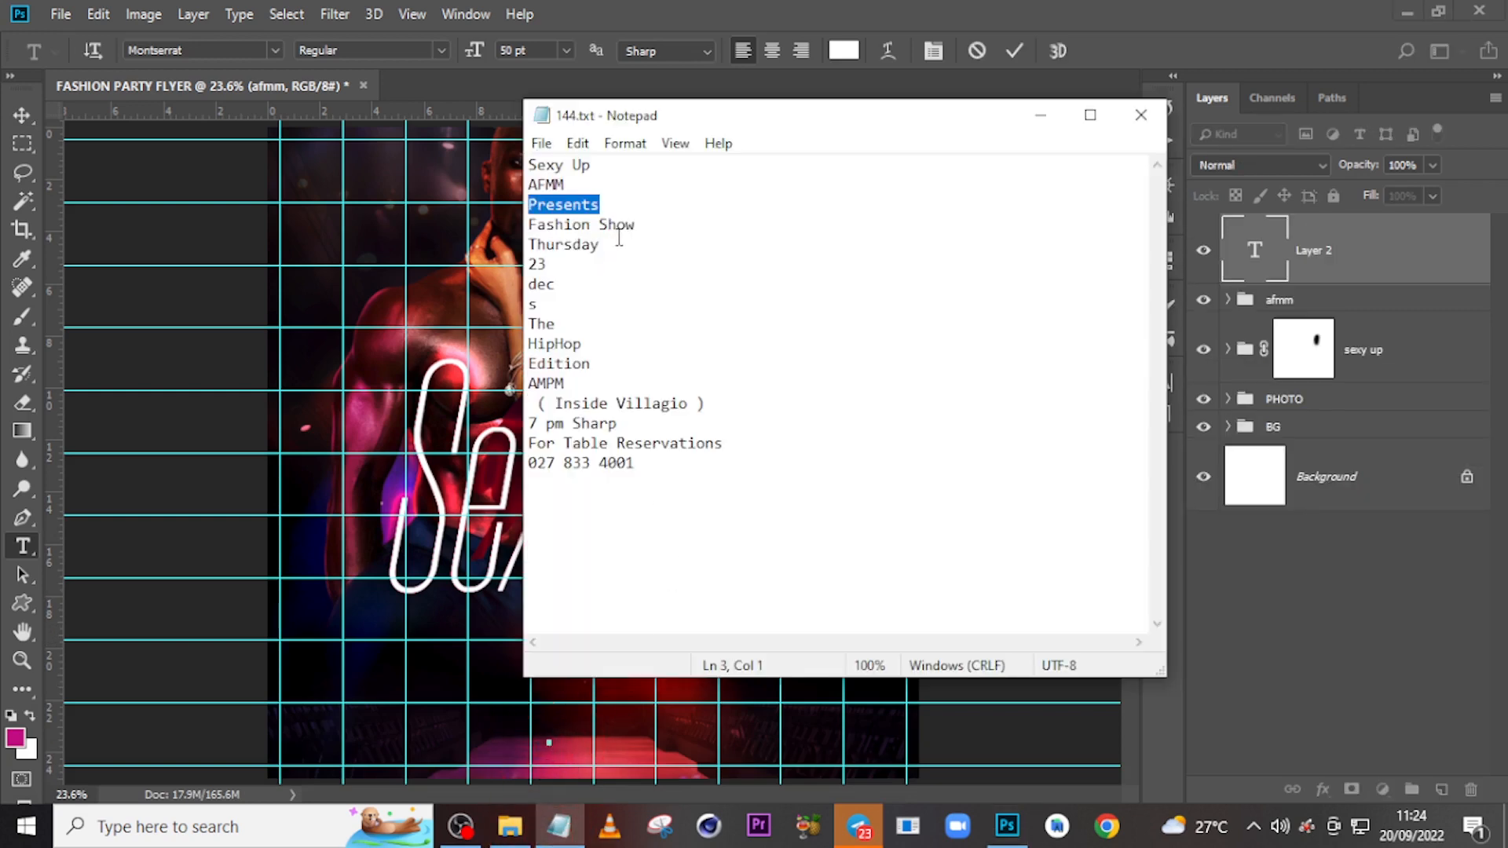
drag(641, 224, 503, 238)
drag(651, 222, 521, 229)
key(ctrl+c)
click(673, 8)
key(ctrl+v)
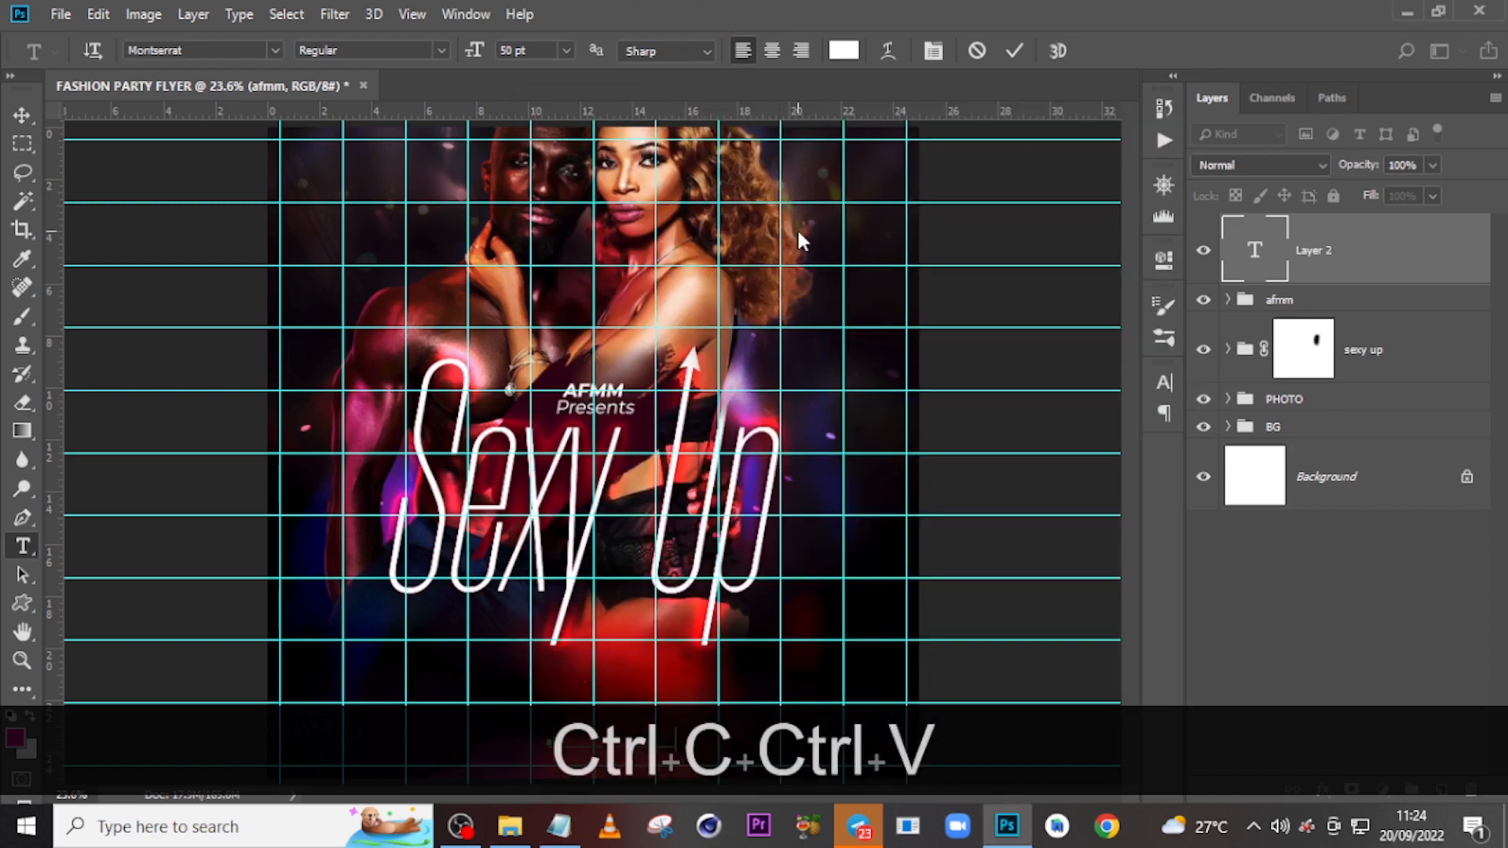
click(1360, 253)
key(v)
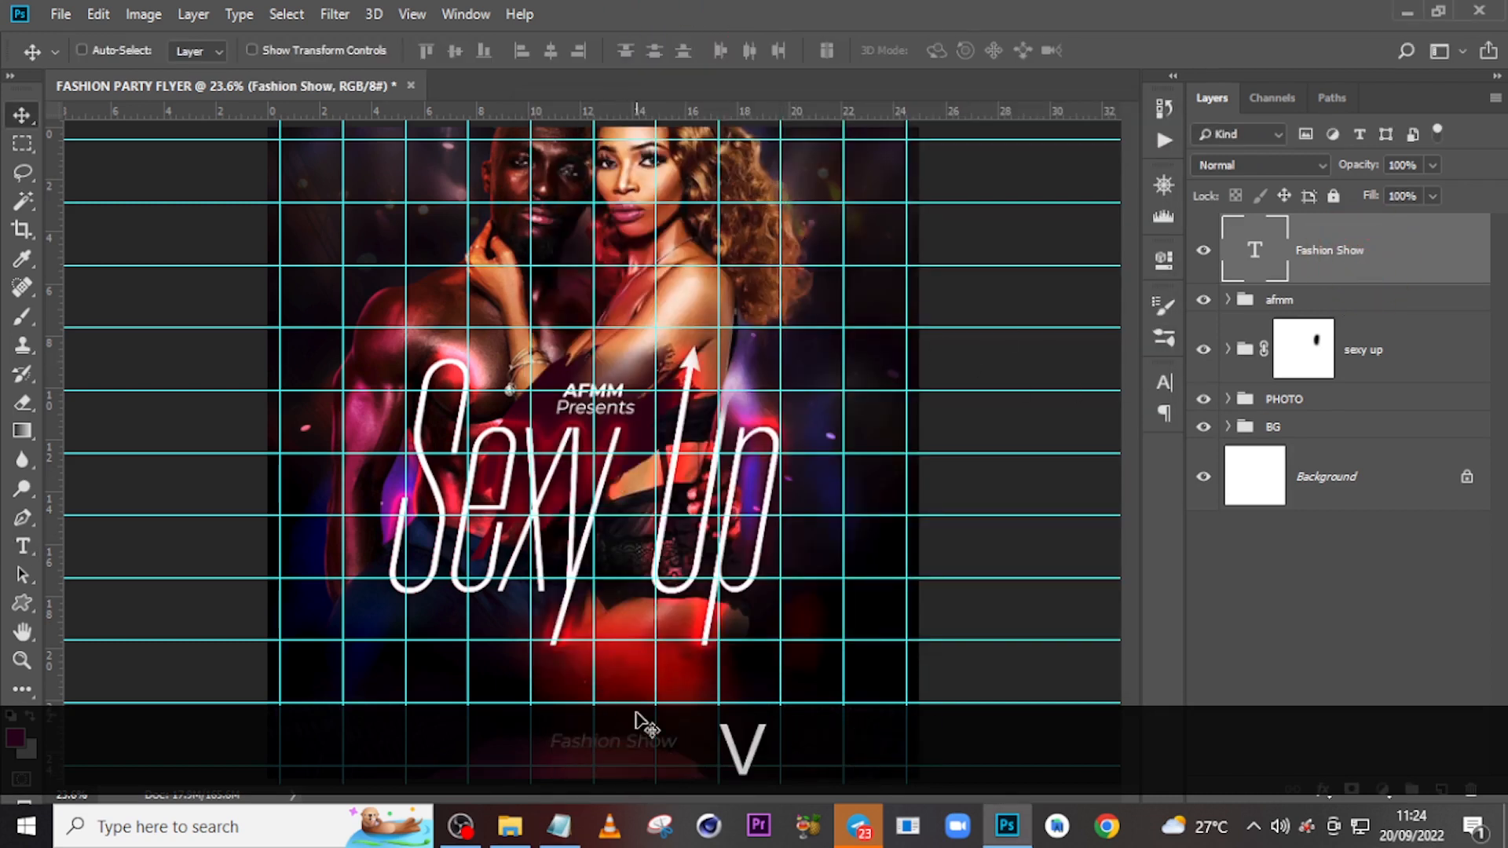
Move the Fashion Show text up to just below the descenders of the Sexy Up title.
drag(637, 719, 605, 609)
key(ctrl+z)
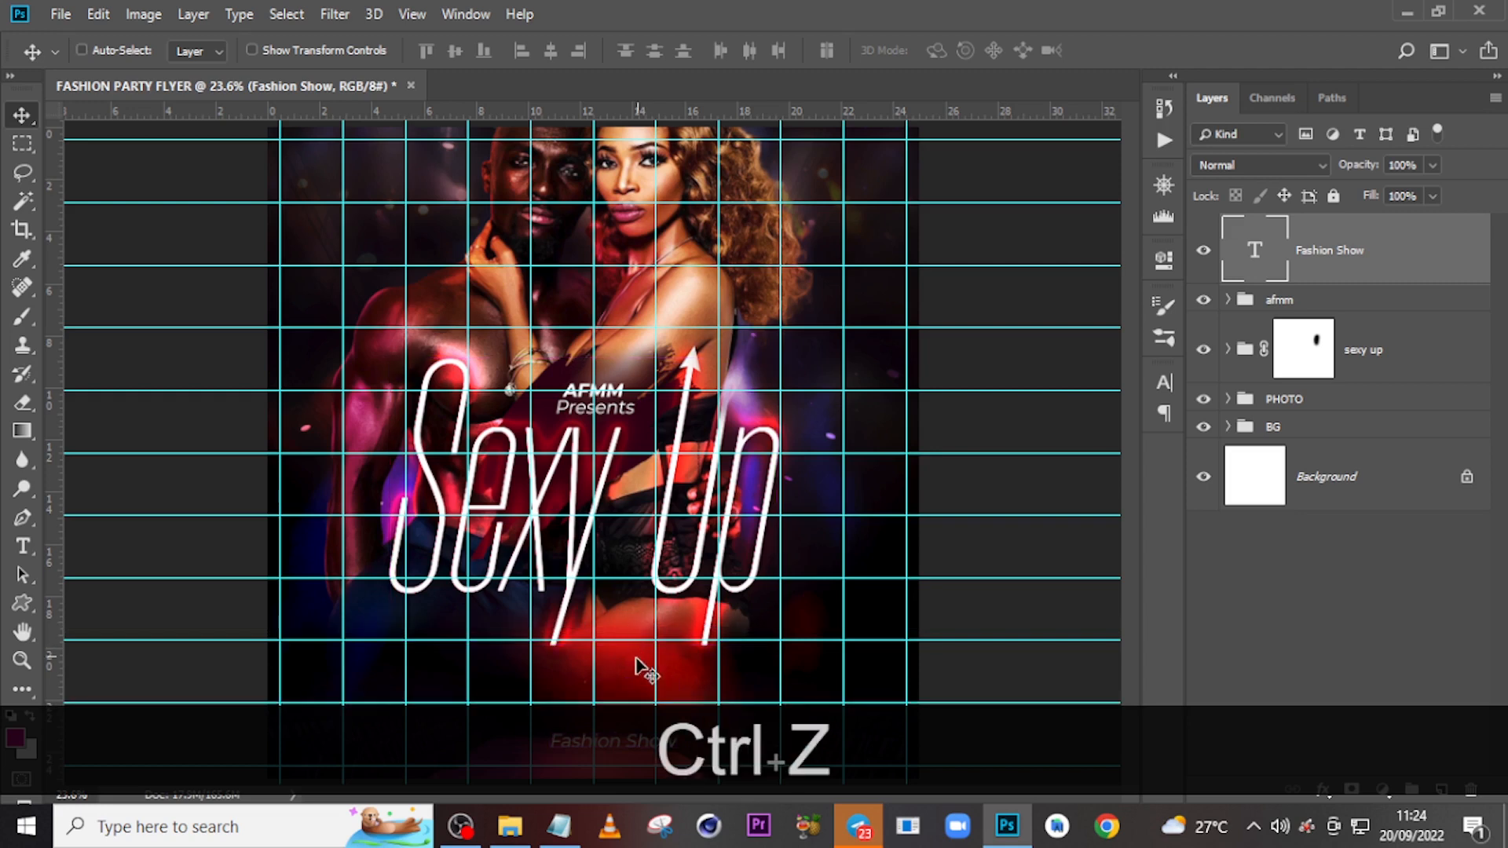
drag(636, 663, 644, 578)
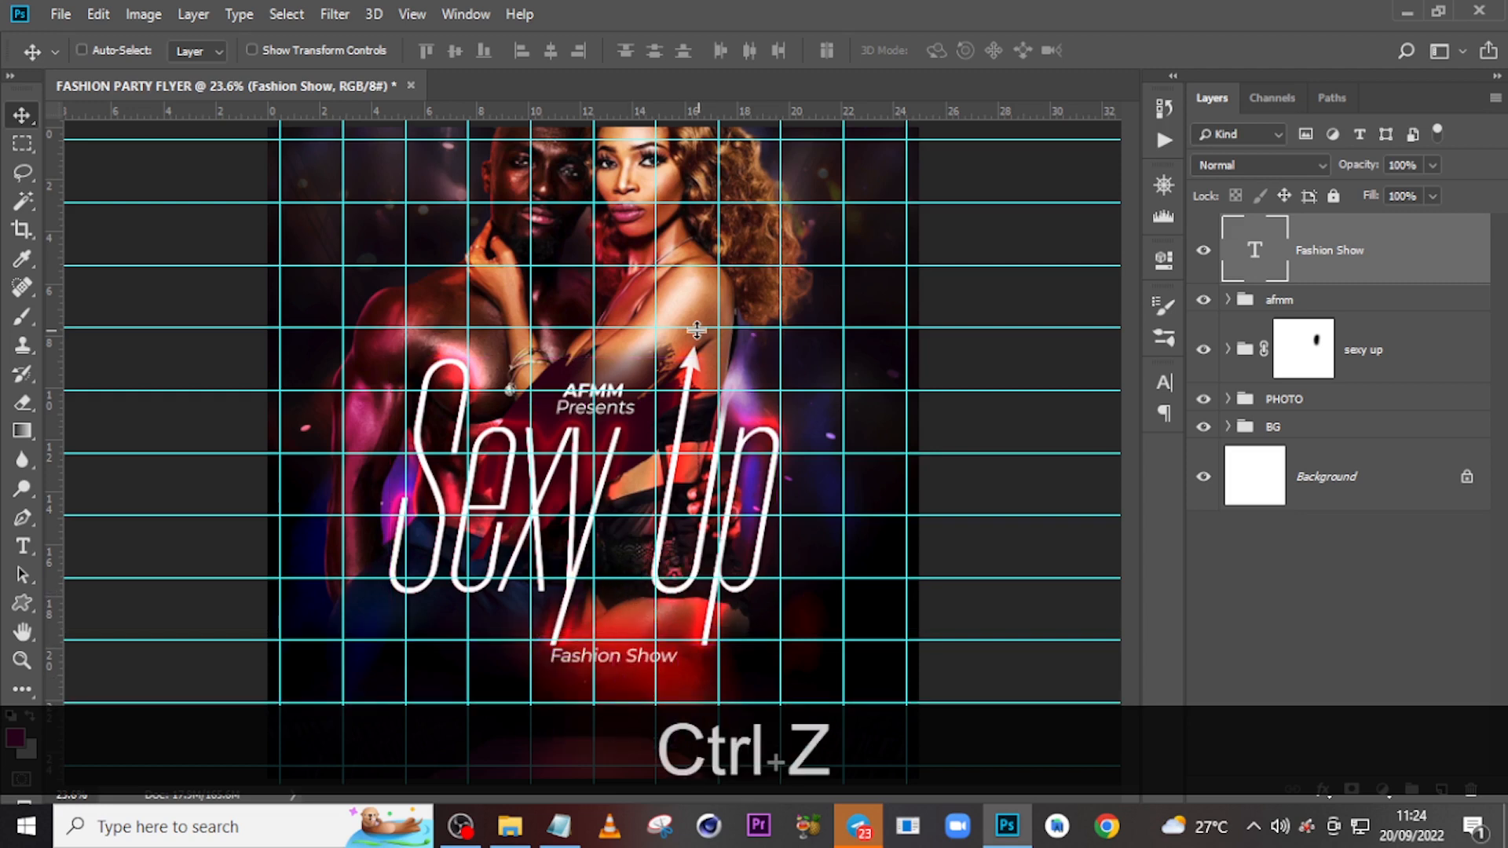
Change the Fashion Show text's font to Back to Black Demo.
key(ctrl+equal)
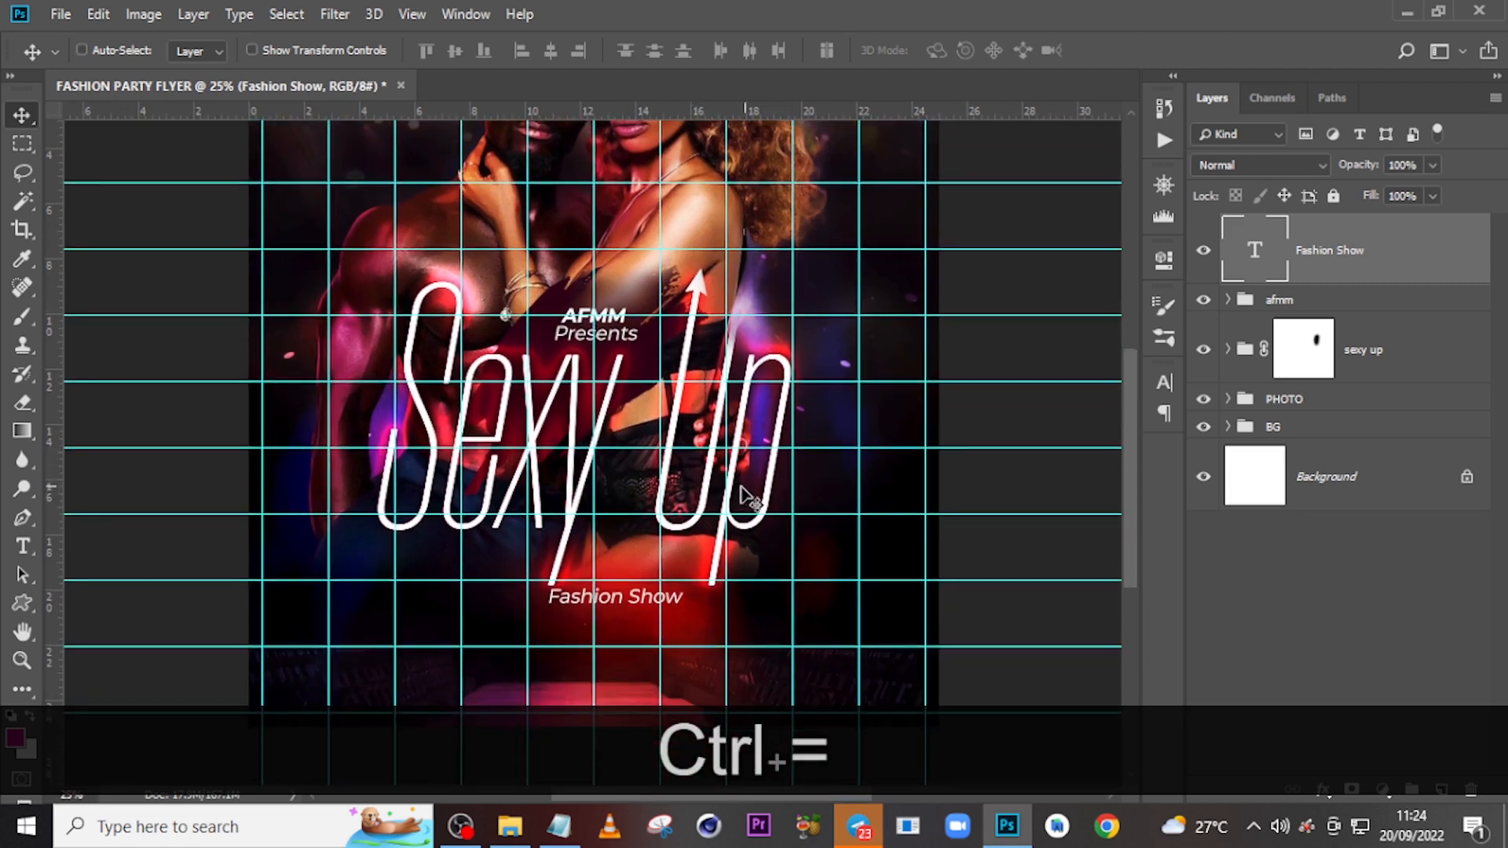
scroll(860, 509, down, 1)
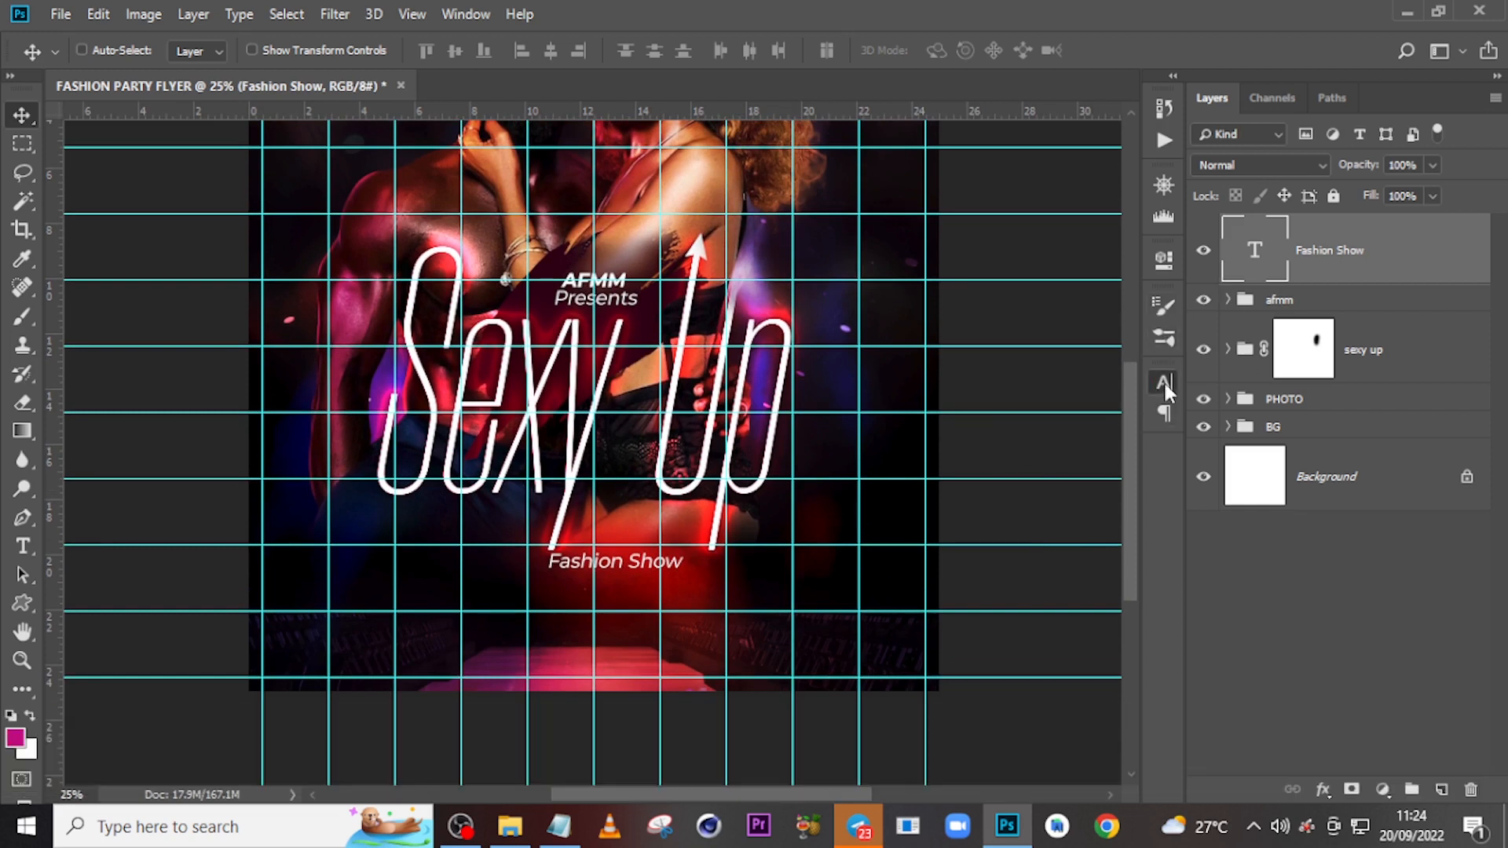
click(1162, 381)
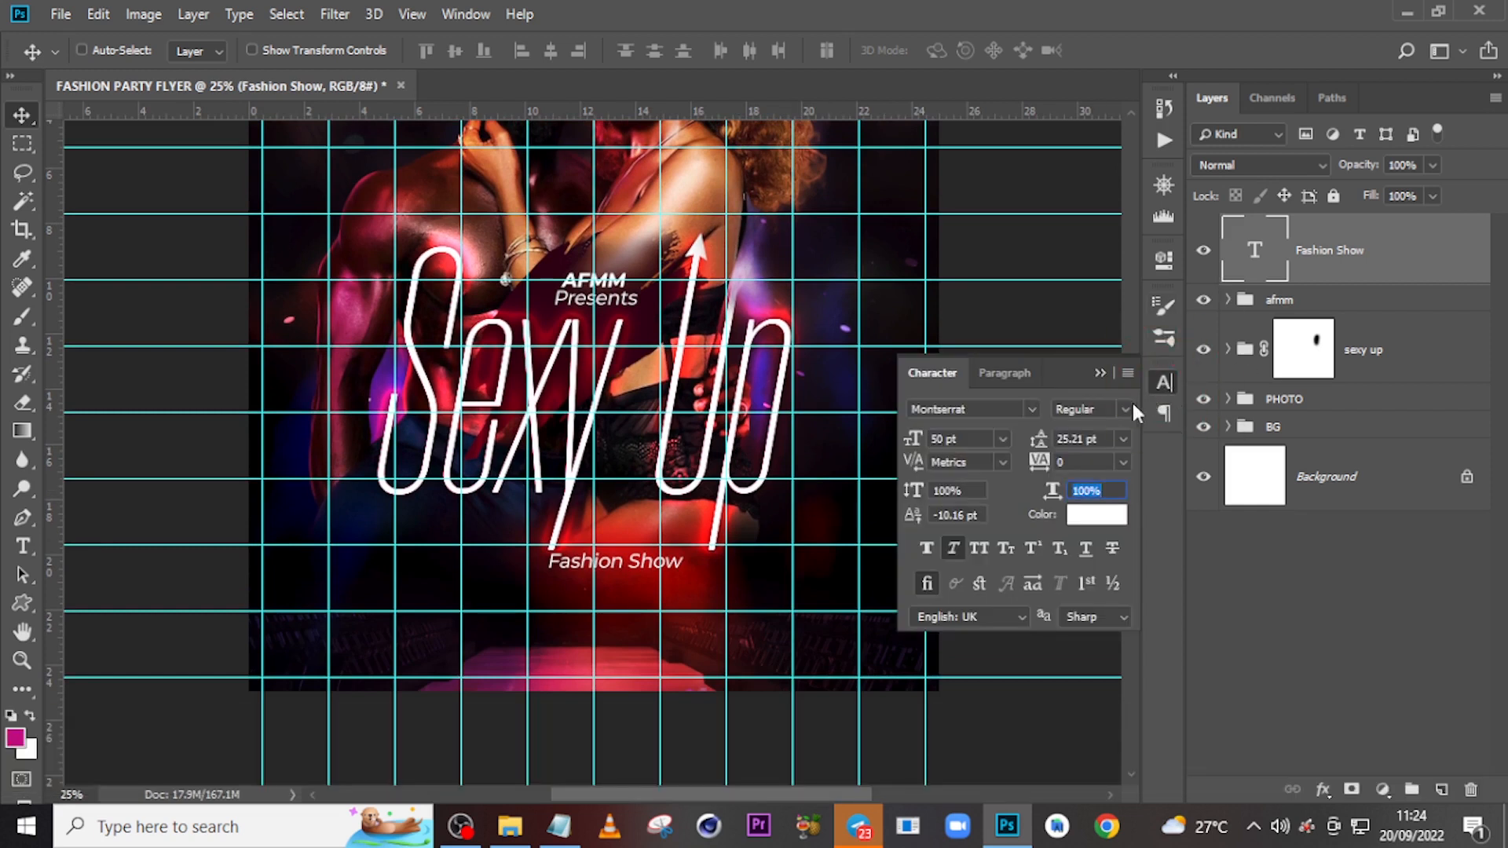
click(1030, 408)
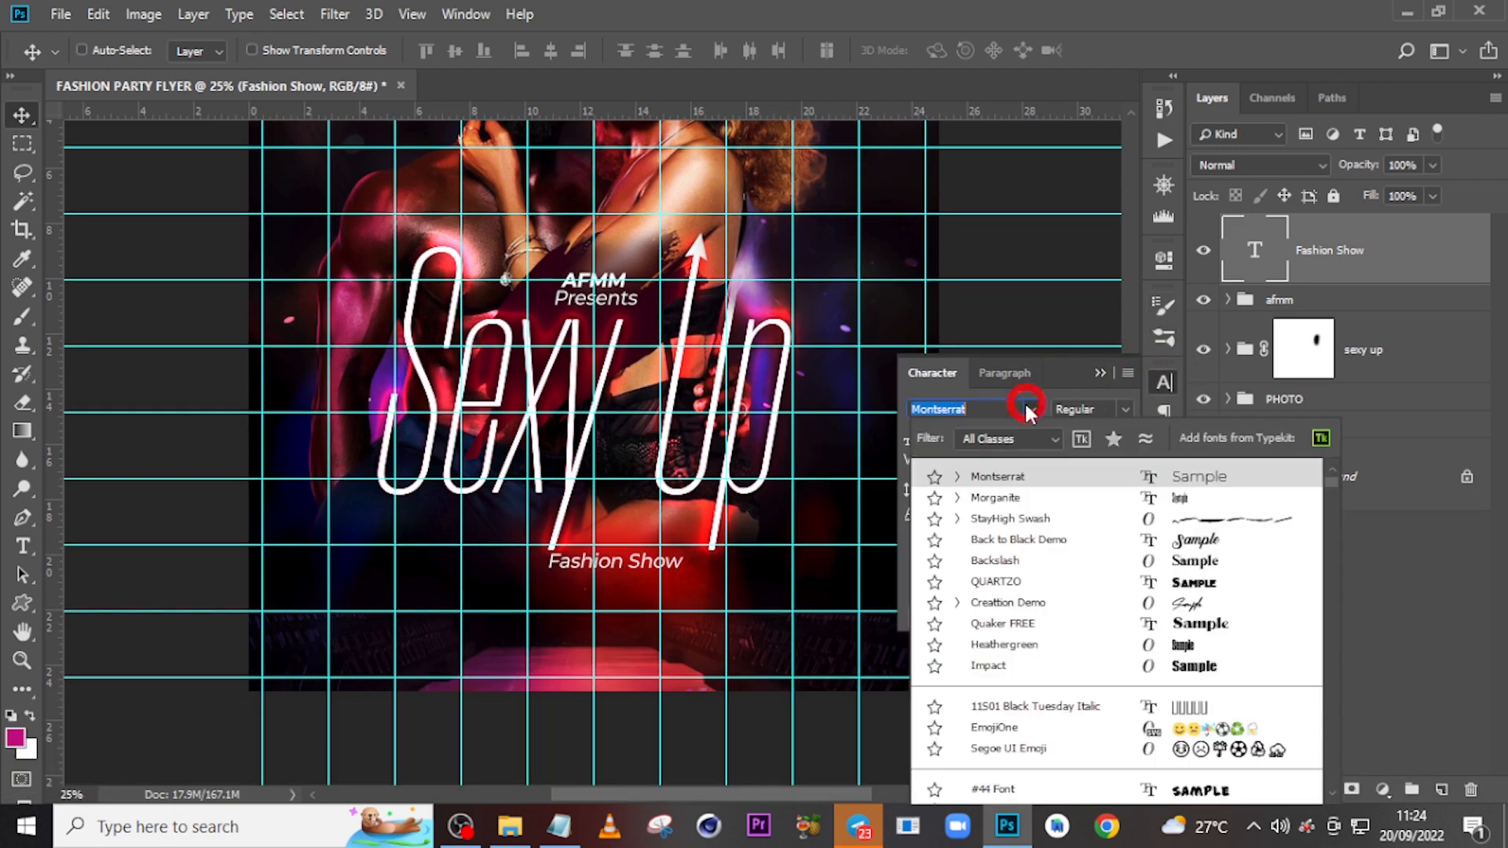
click(1006, 540)
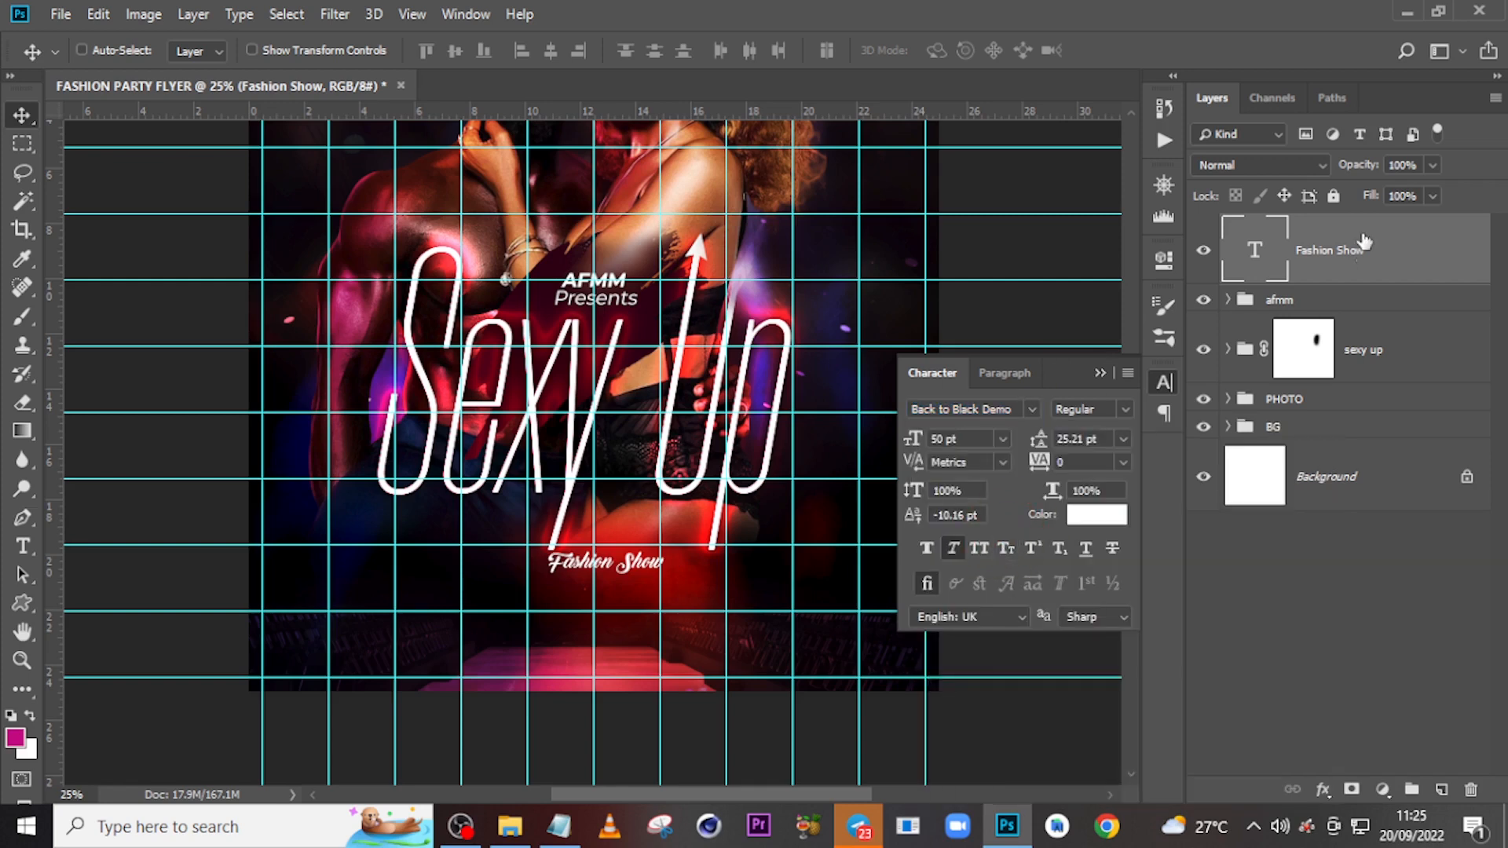
Move the Fashion Show text up between the descenders of the Sexy Up title and set its size to 72 pt.
click(1327, 265)
drag(628, 571, 652, 529)
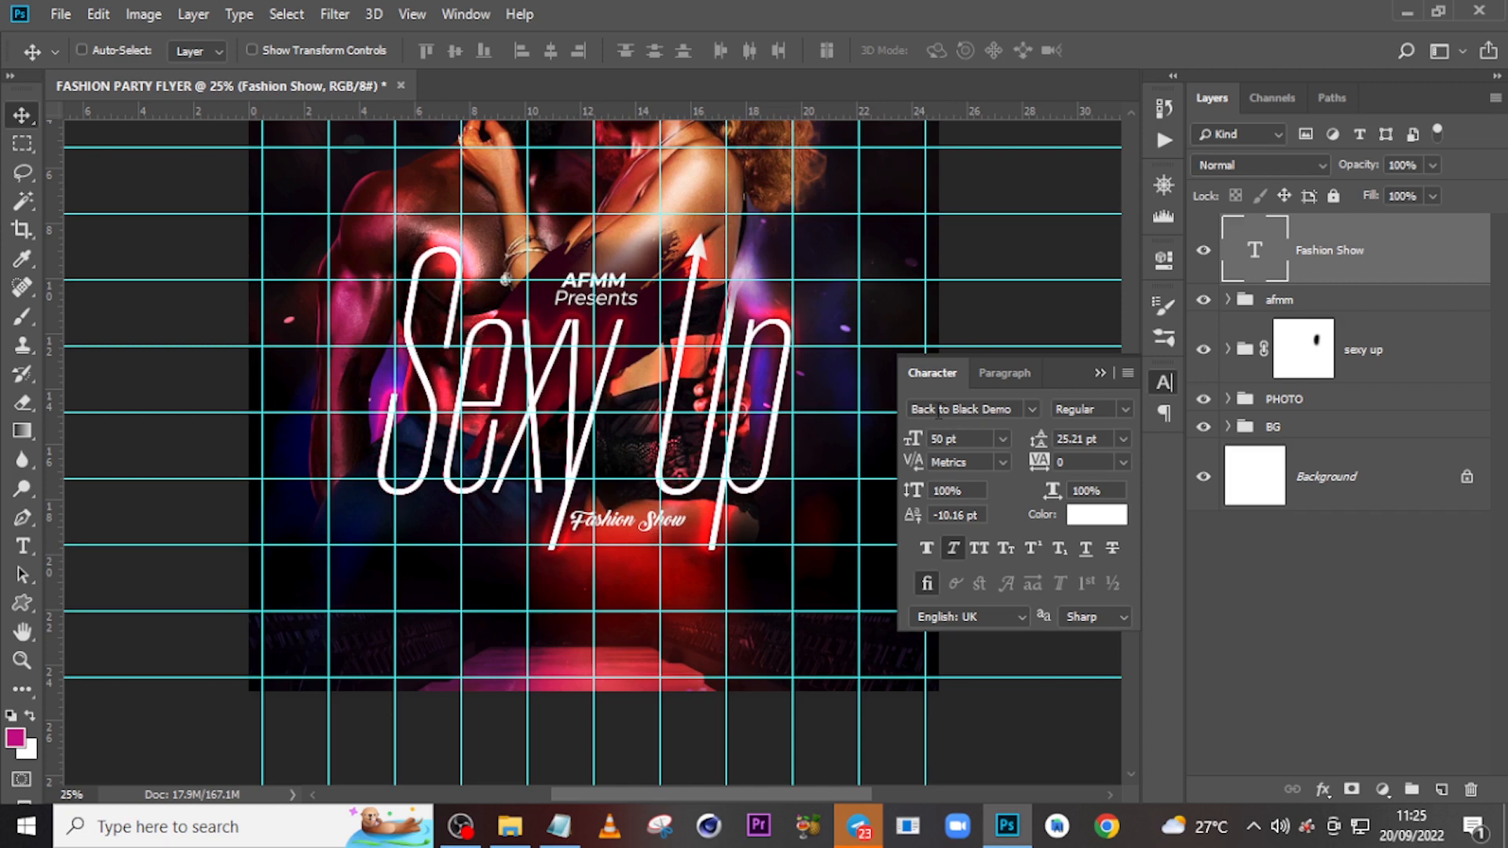
click(968, 439)
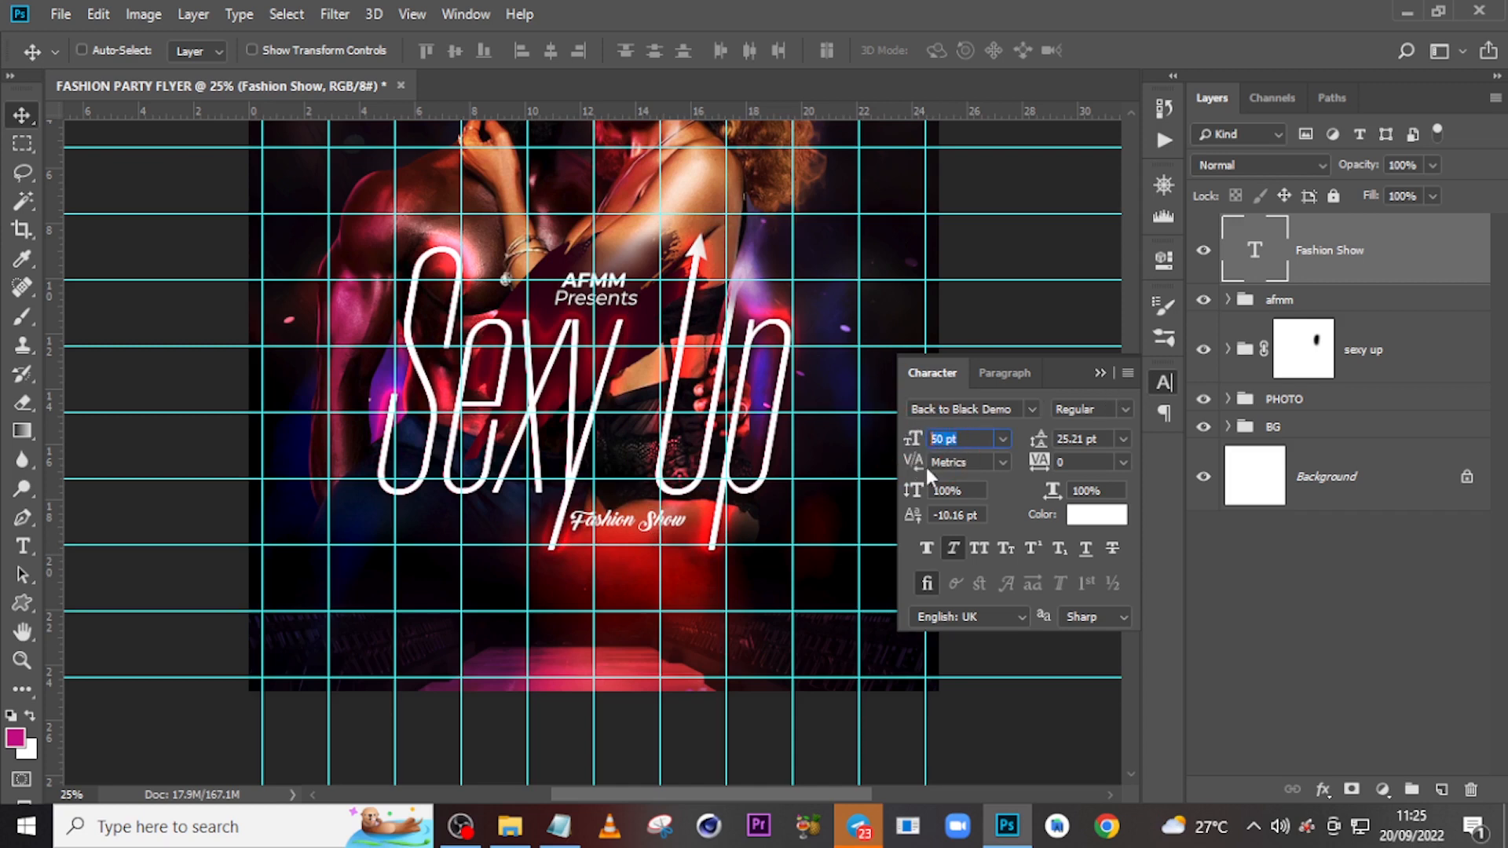
text(72)
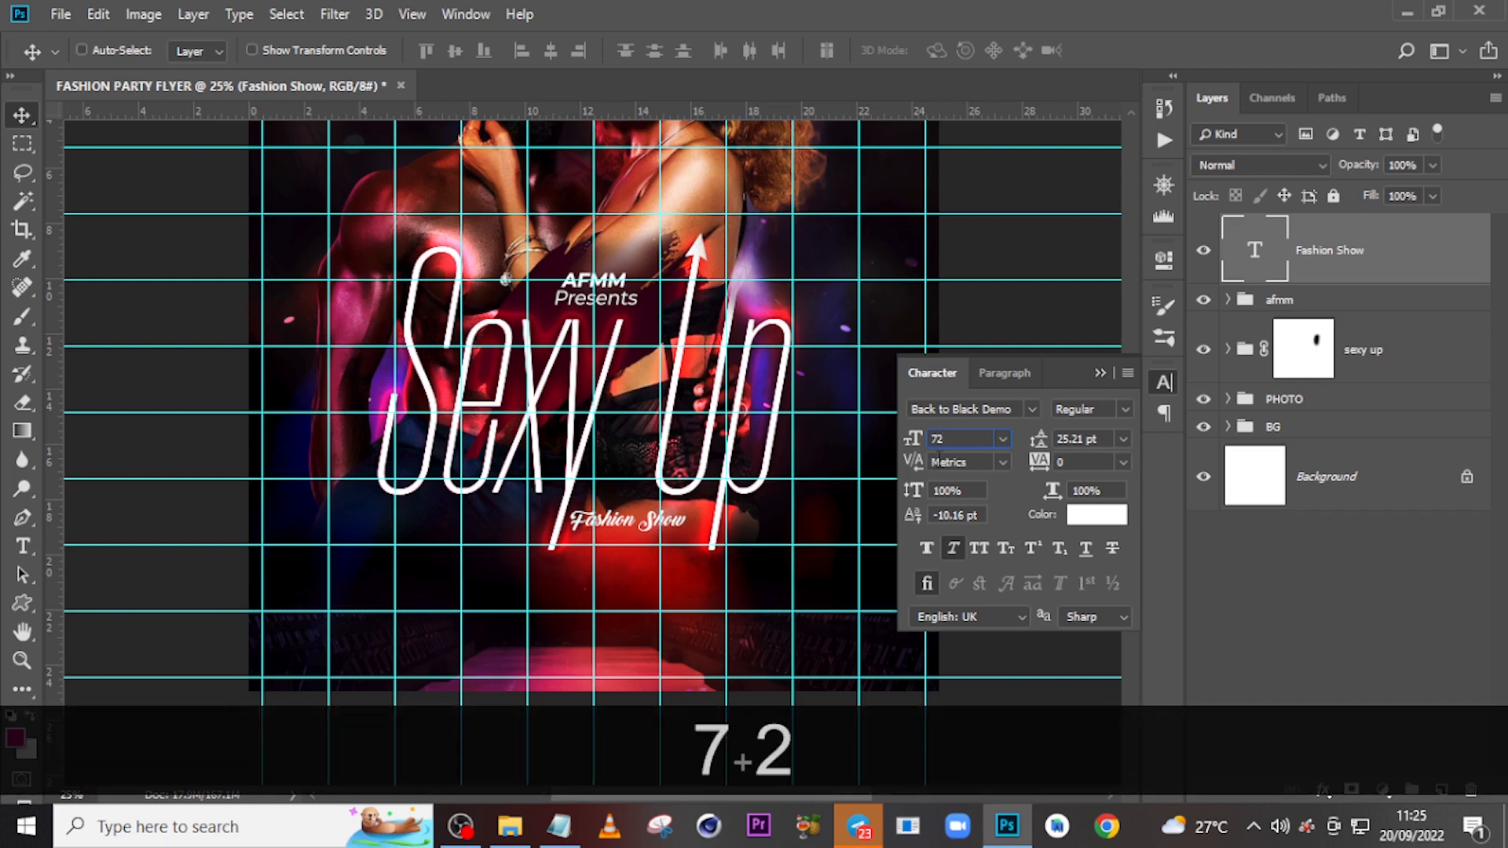
key(Return)
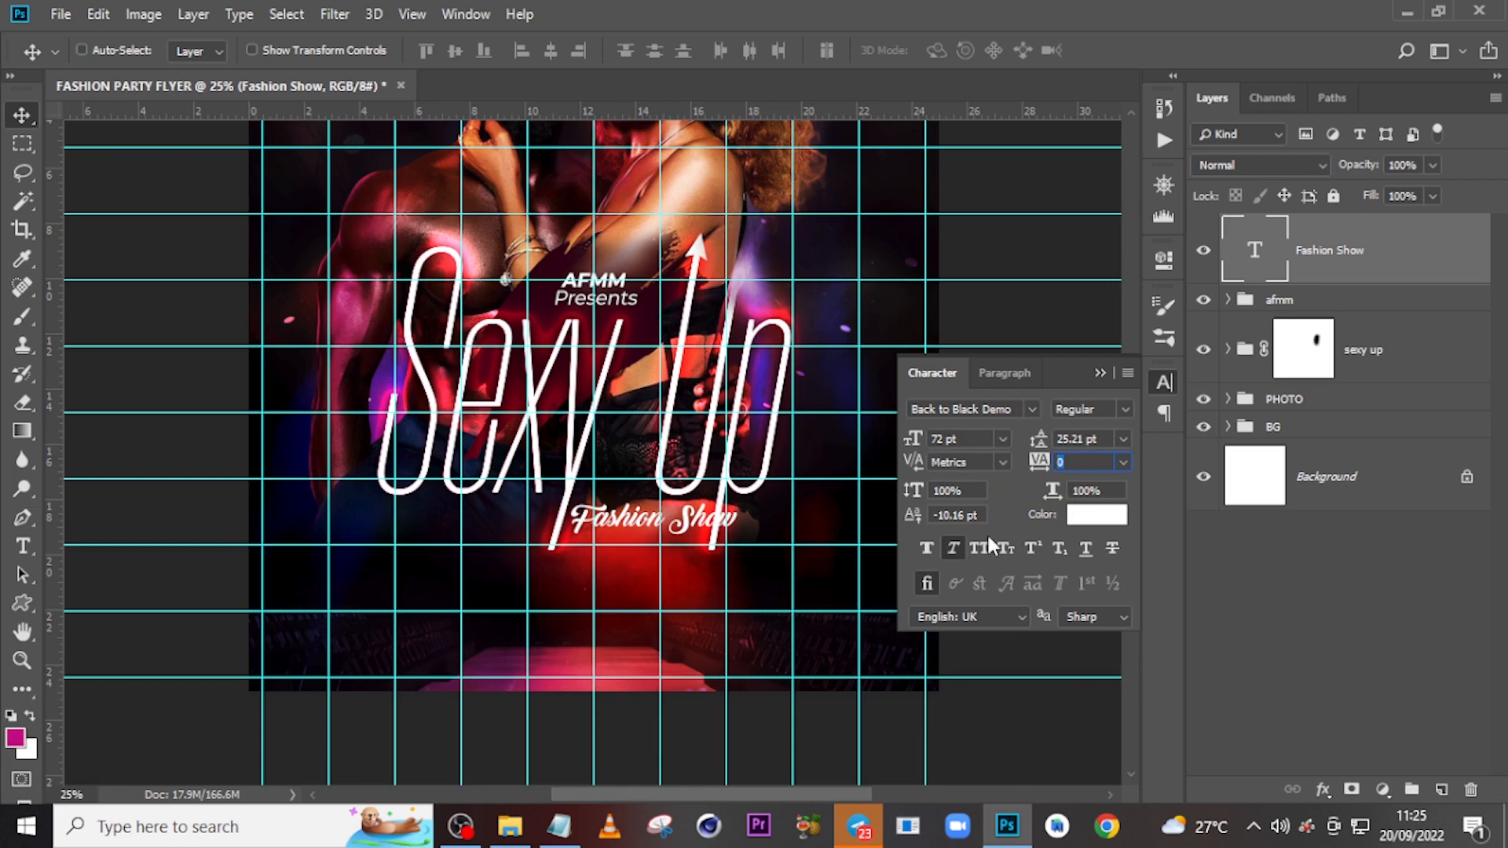
Colour the Fashion Show text light orange, ffba72, and shift it slightly left and down between the title's descenders.
click(1102, 516)
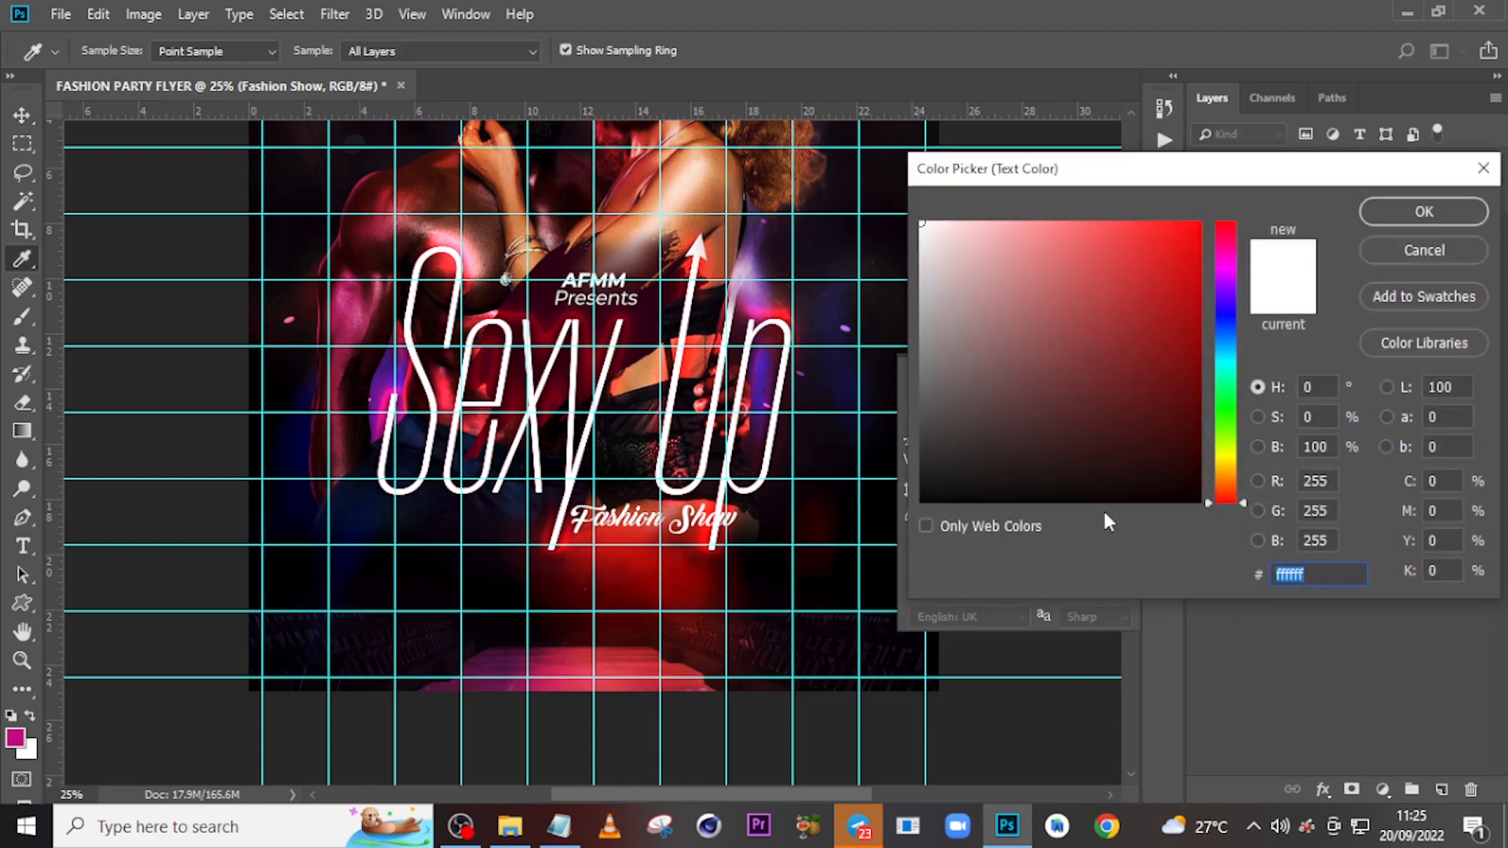
text(ffb)
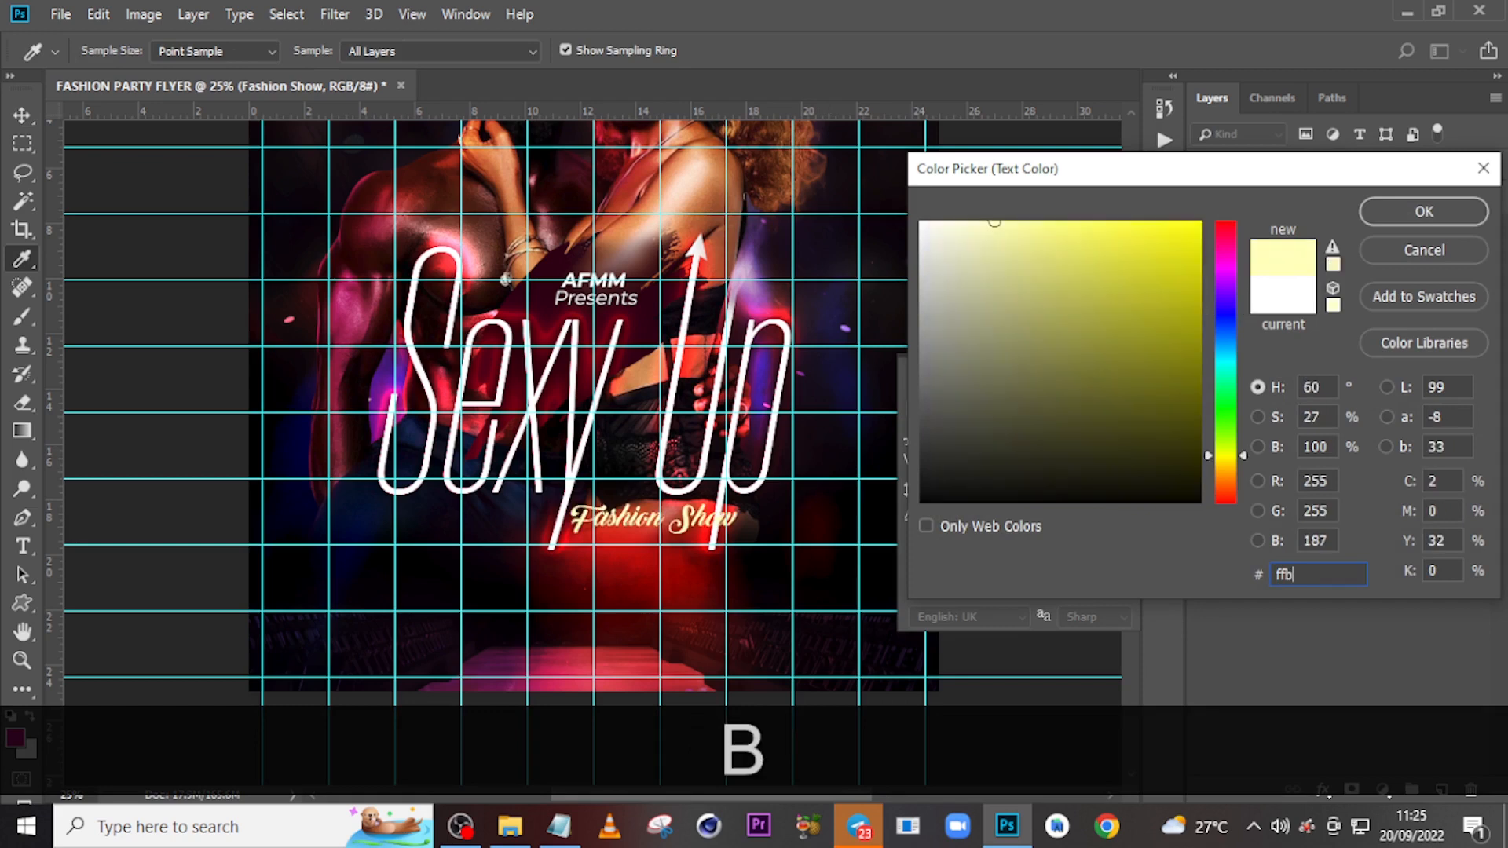
text(a72)
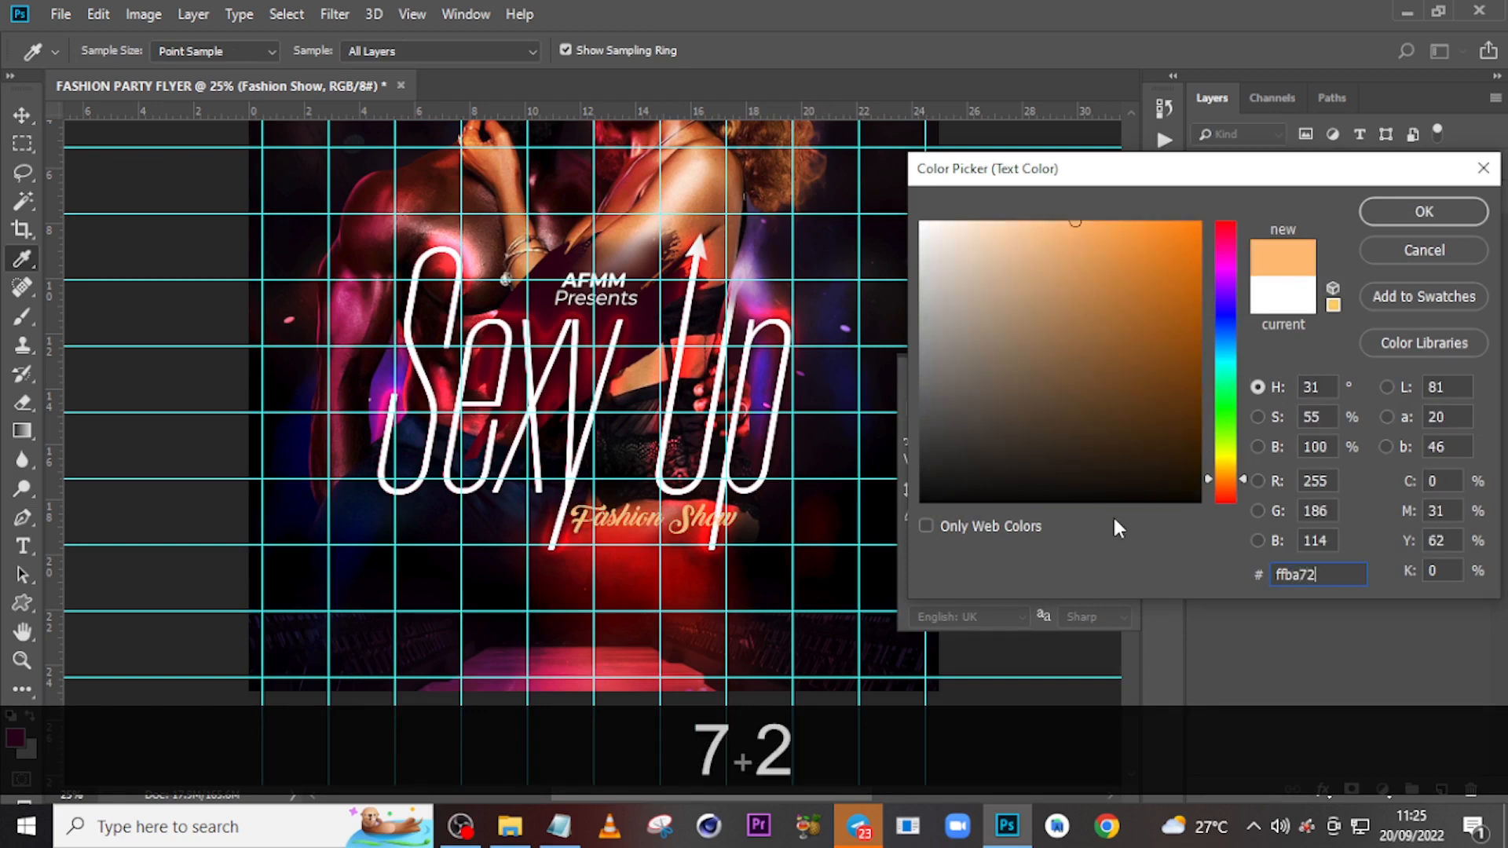
click(1402, 212)
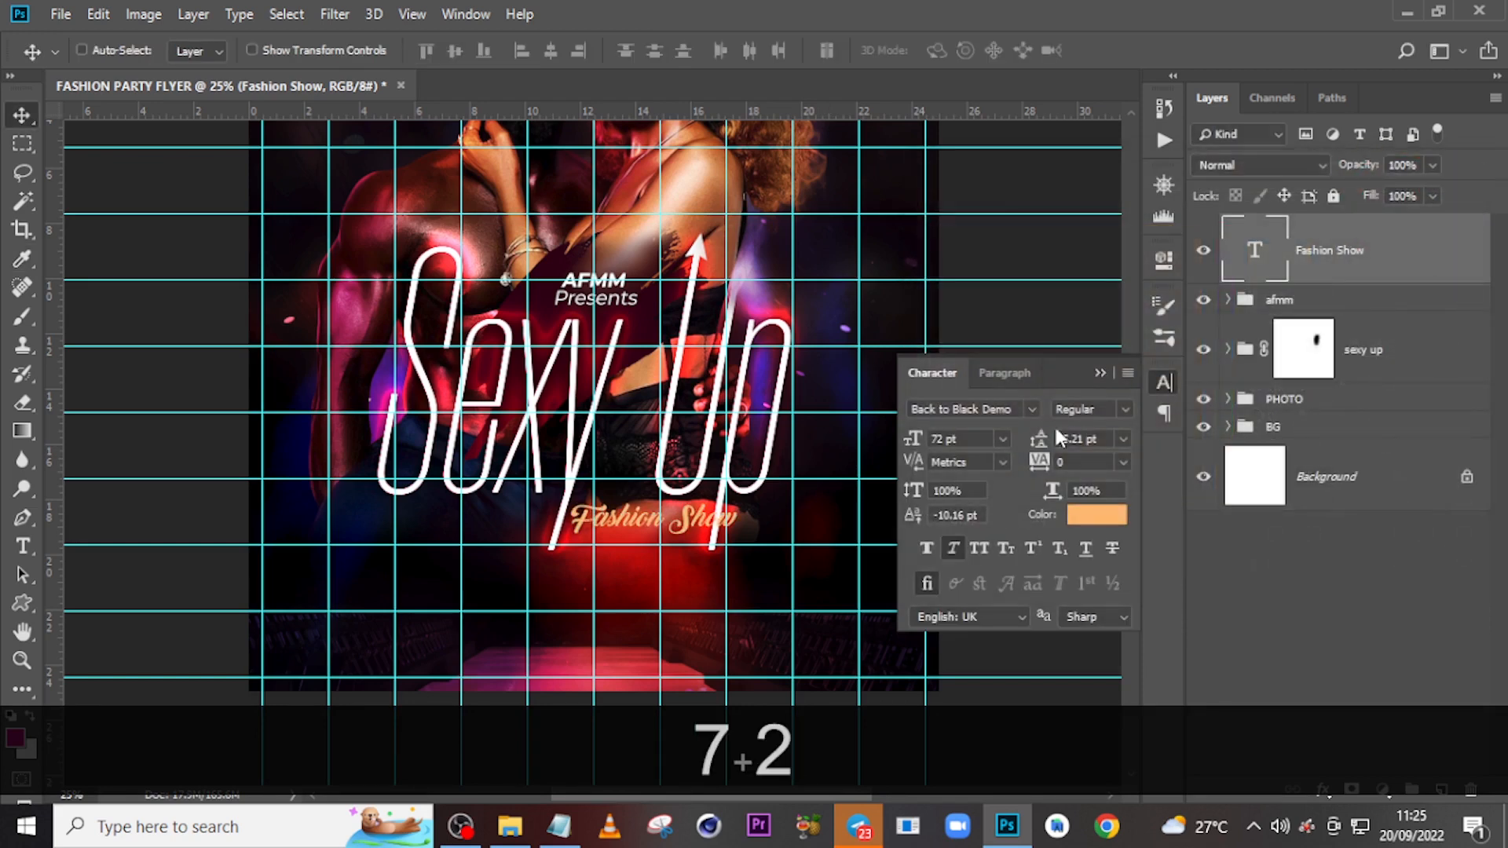
drag(640, 533, 622, 535)
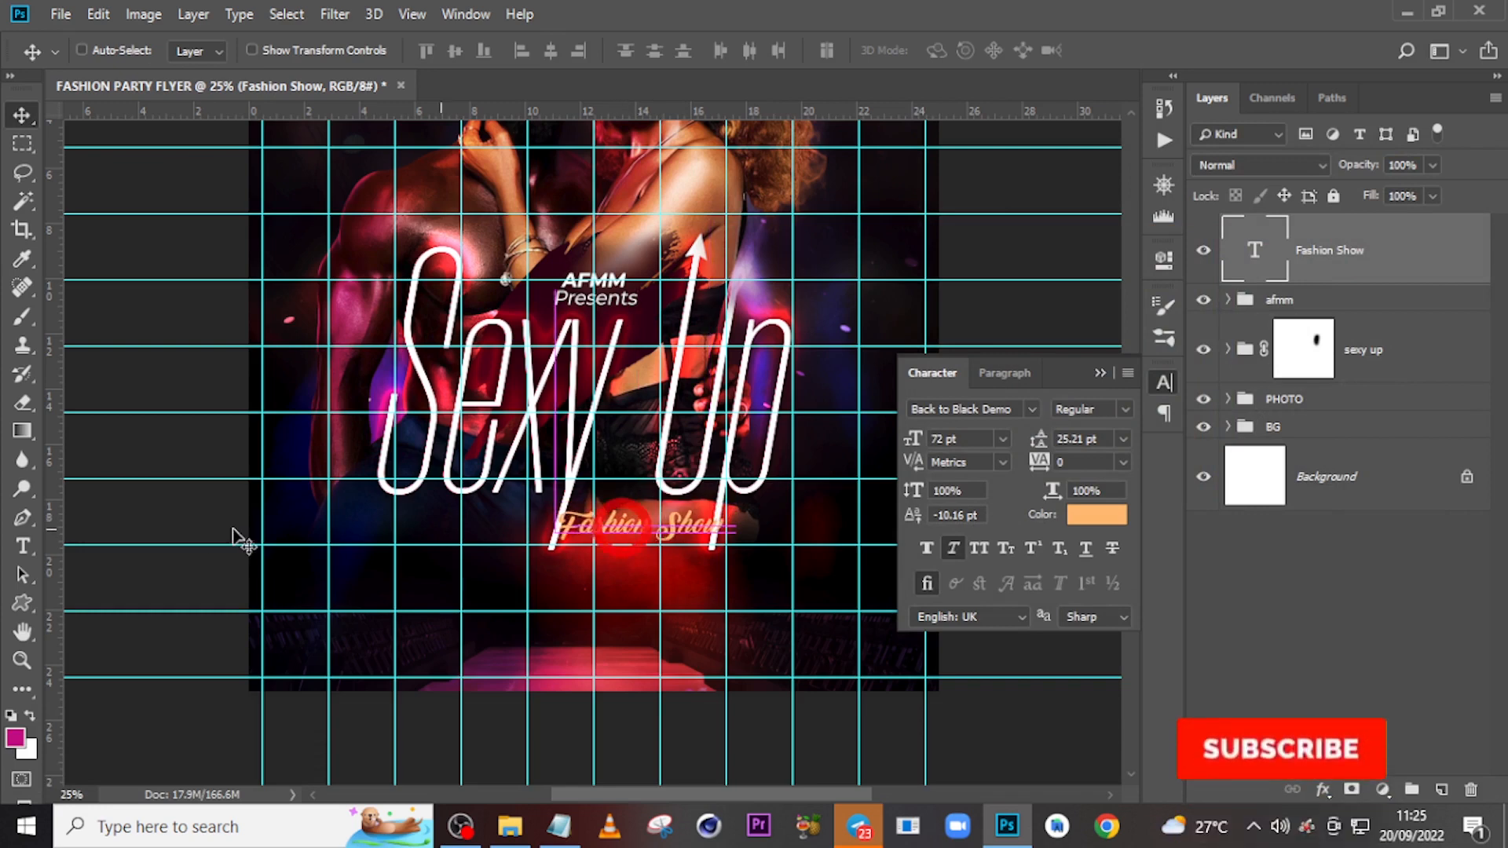
Draw a black rectangle about 703 by 144 px over the Fashion Show text and place its layer beneath the text layer.
right_click(30, 598)
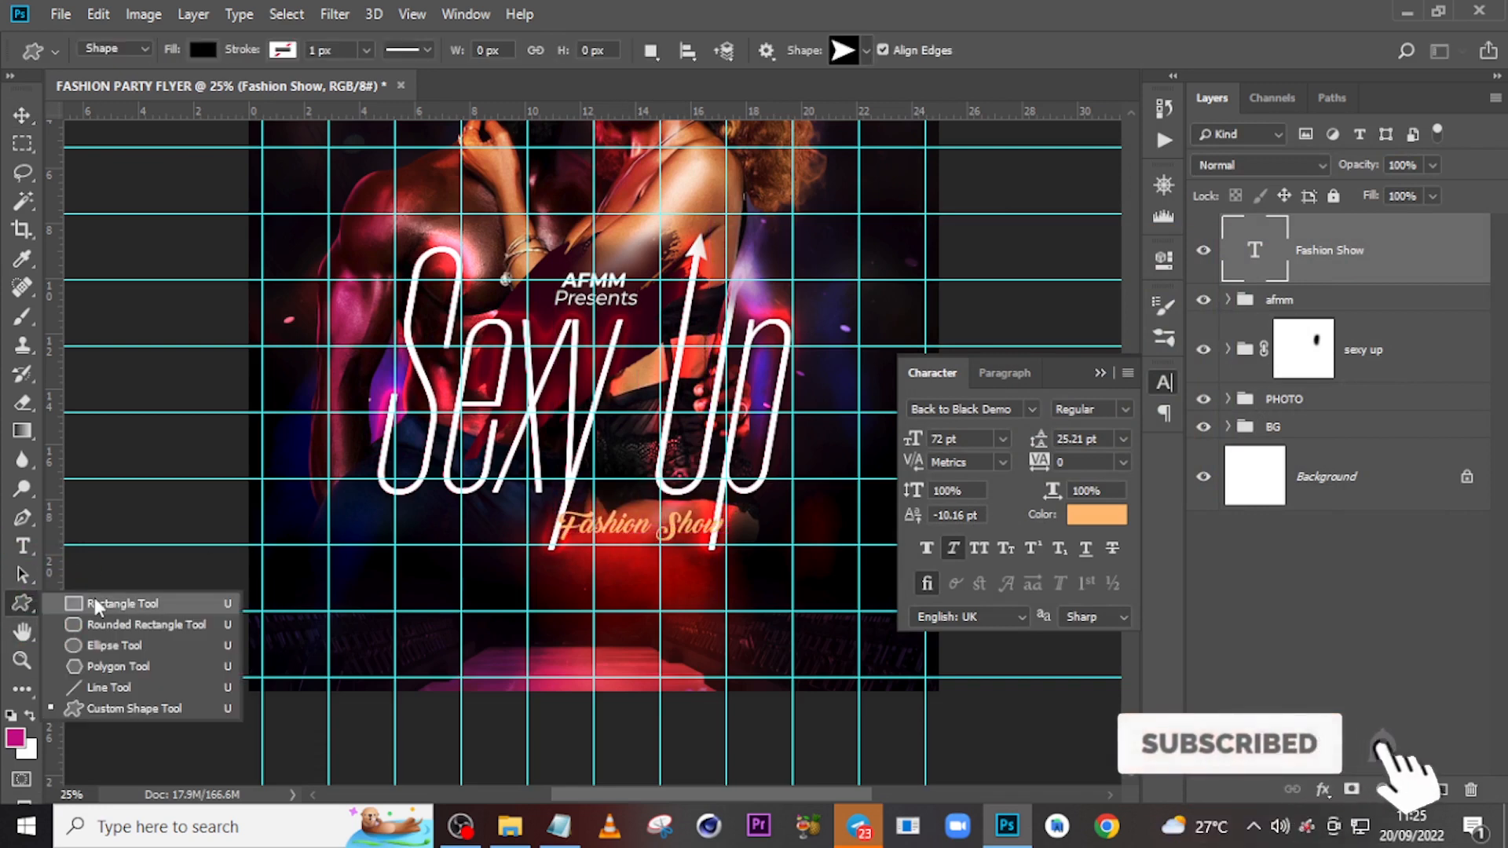
click(102, 611)
drag(555, 505, 746, 545)
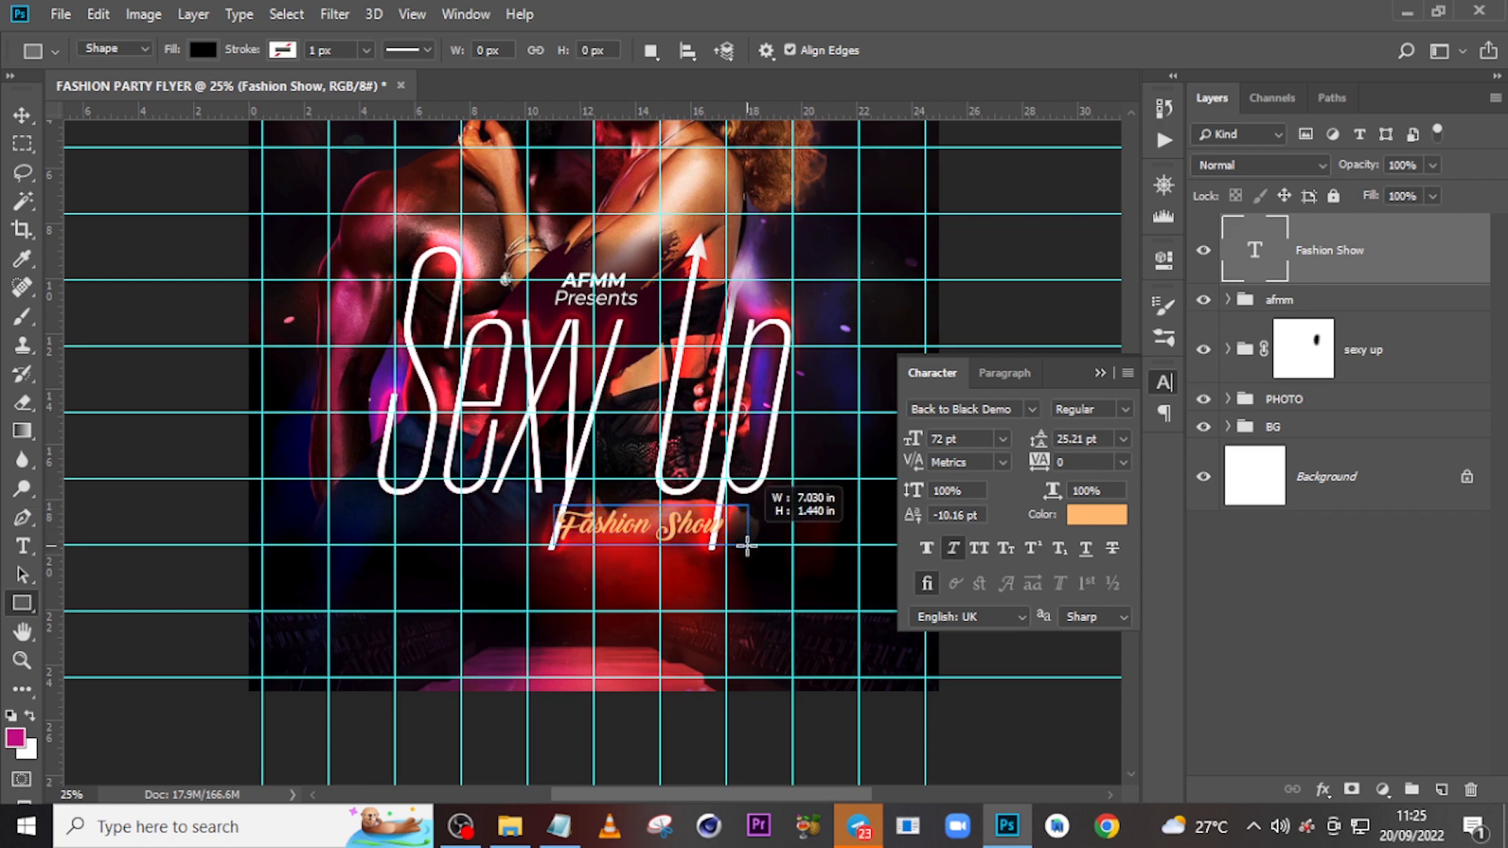
drag(747, 550, 748, 549)
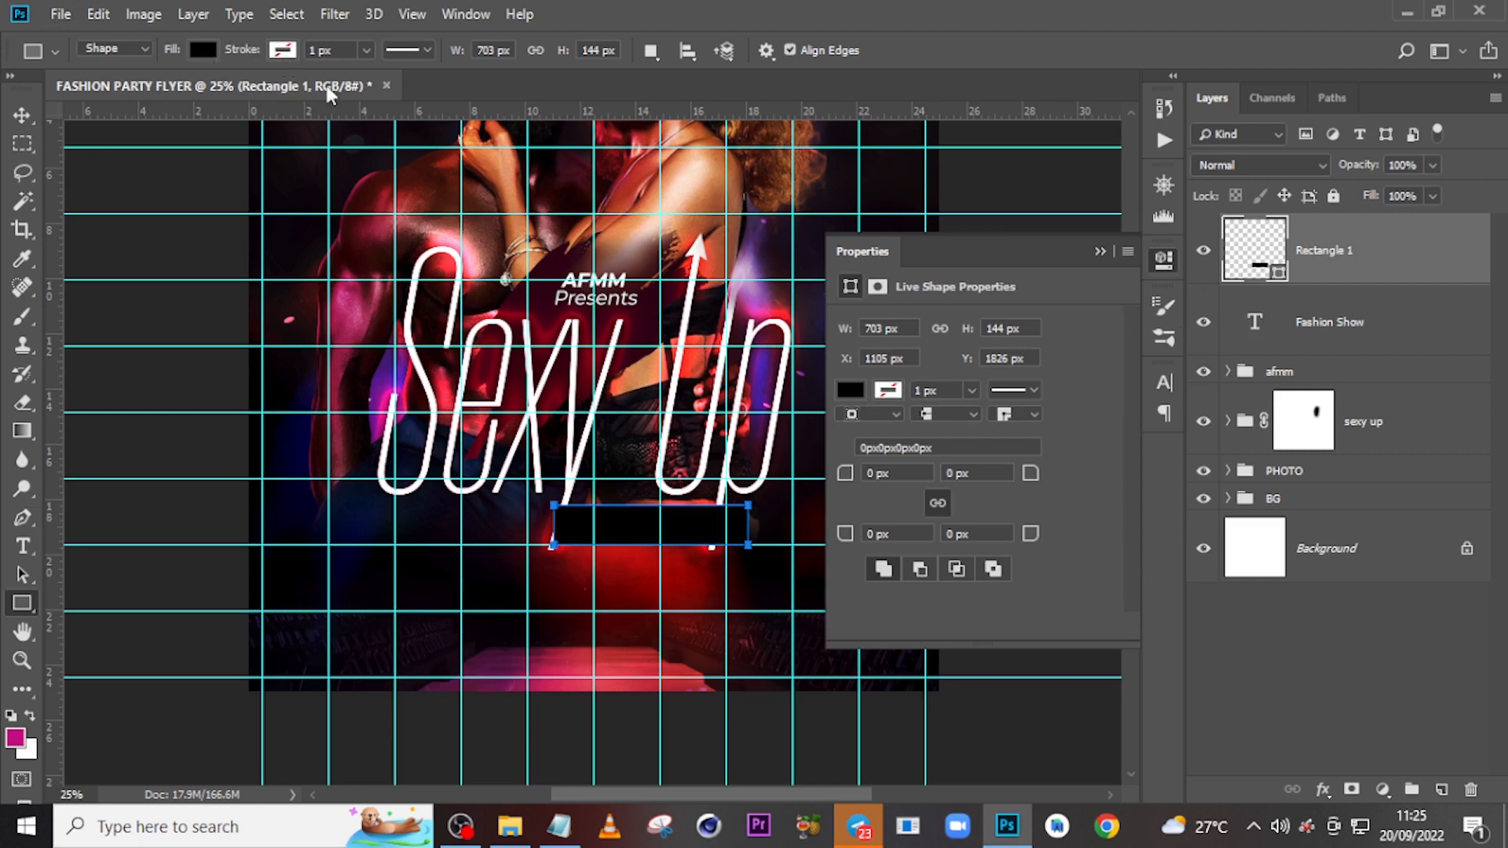
drag(1364, 267, 1350, 329)
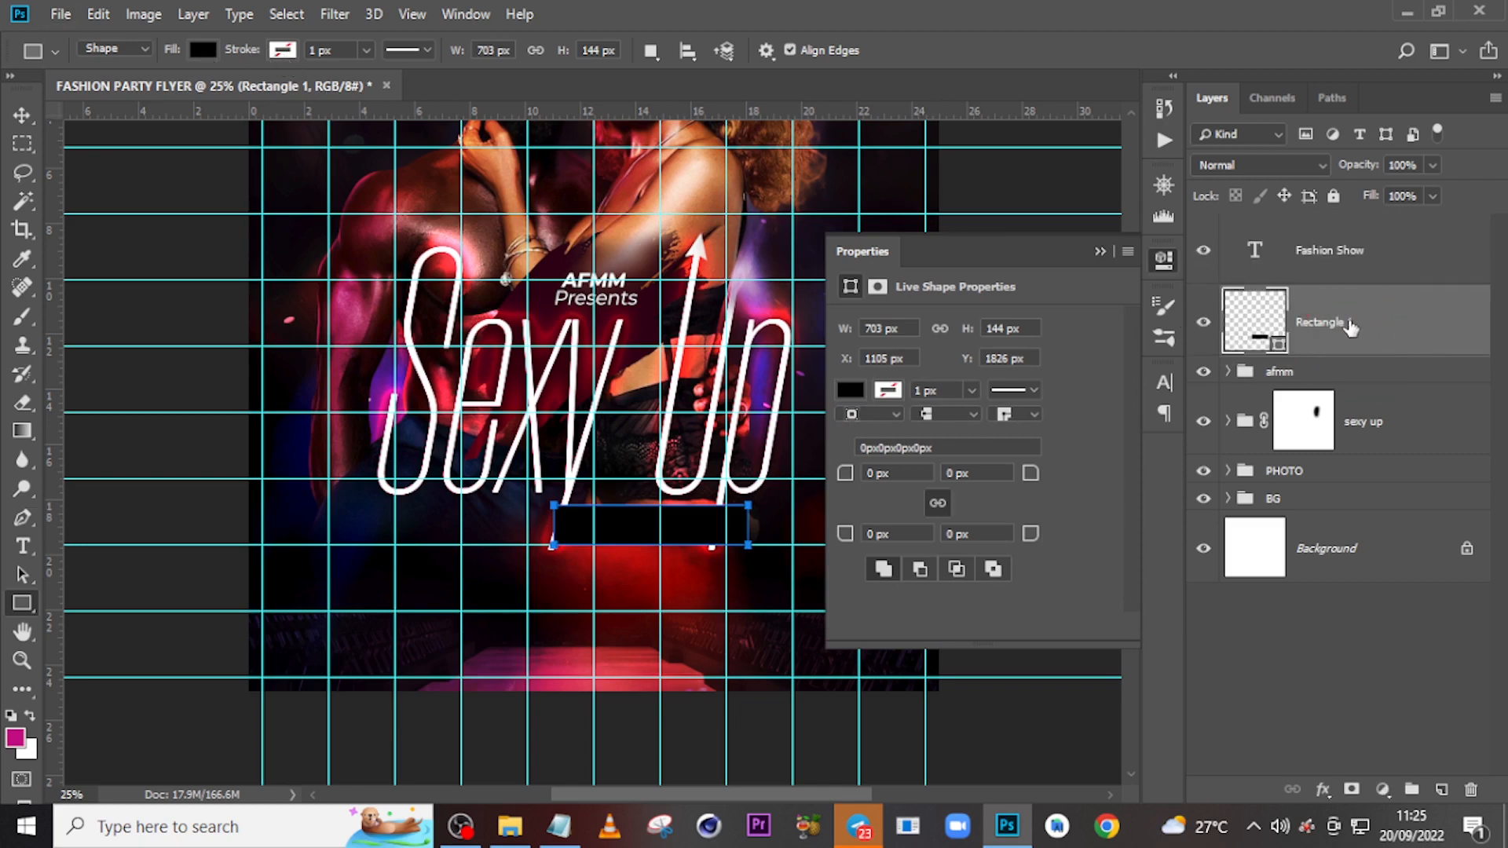
Nudge the black rectangle left to X 1065 px so it frames the Fashion Show text evenly.
key(v)
key(Left)
key(Left)
key(Left)
key(Left)
key(Left)
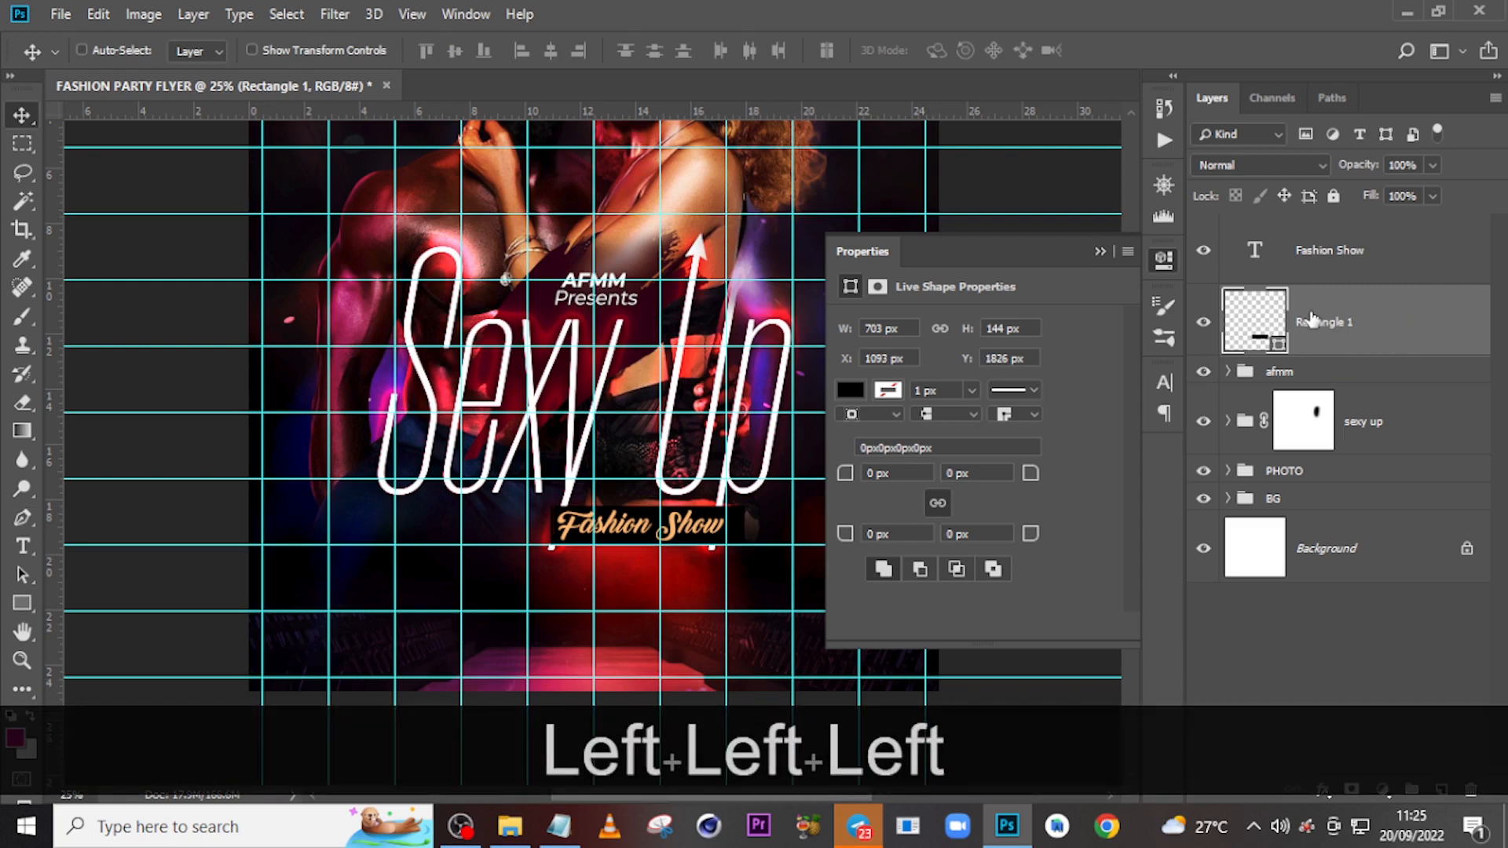
key(Left)
key(Left)
key(Left)
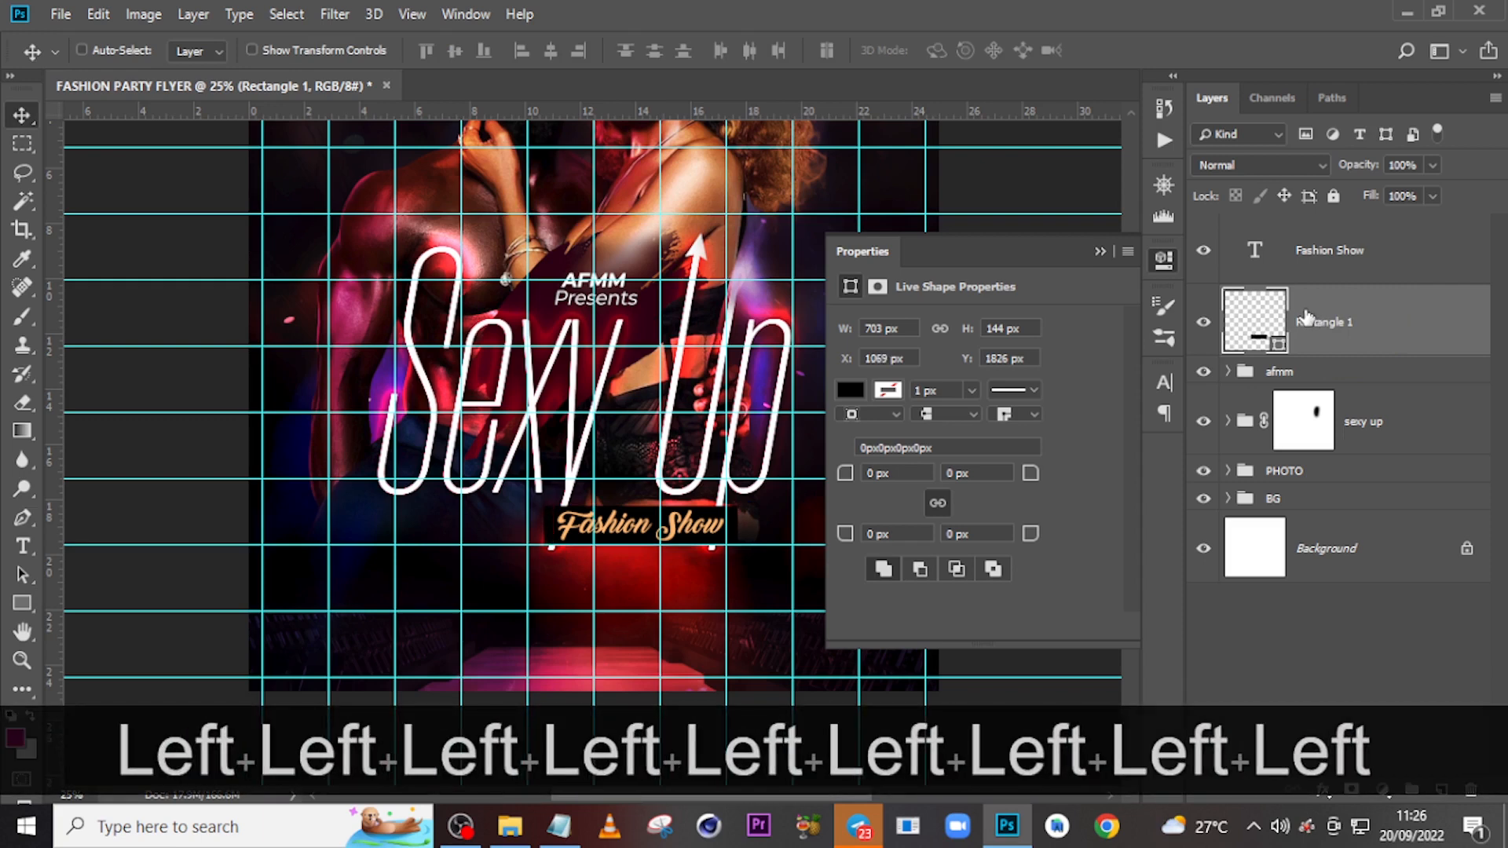
key(Left)
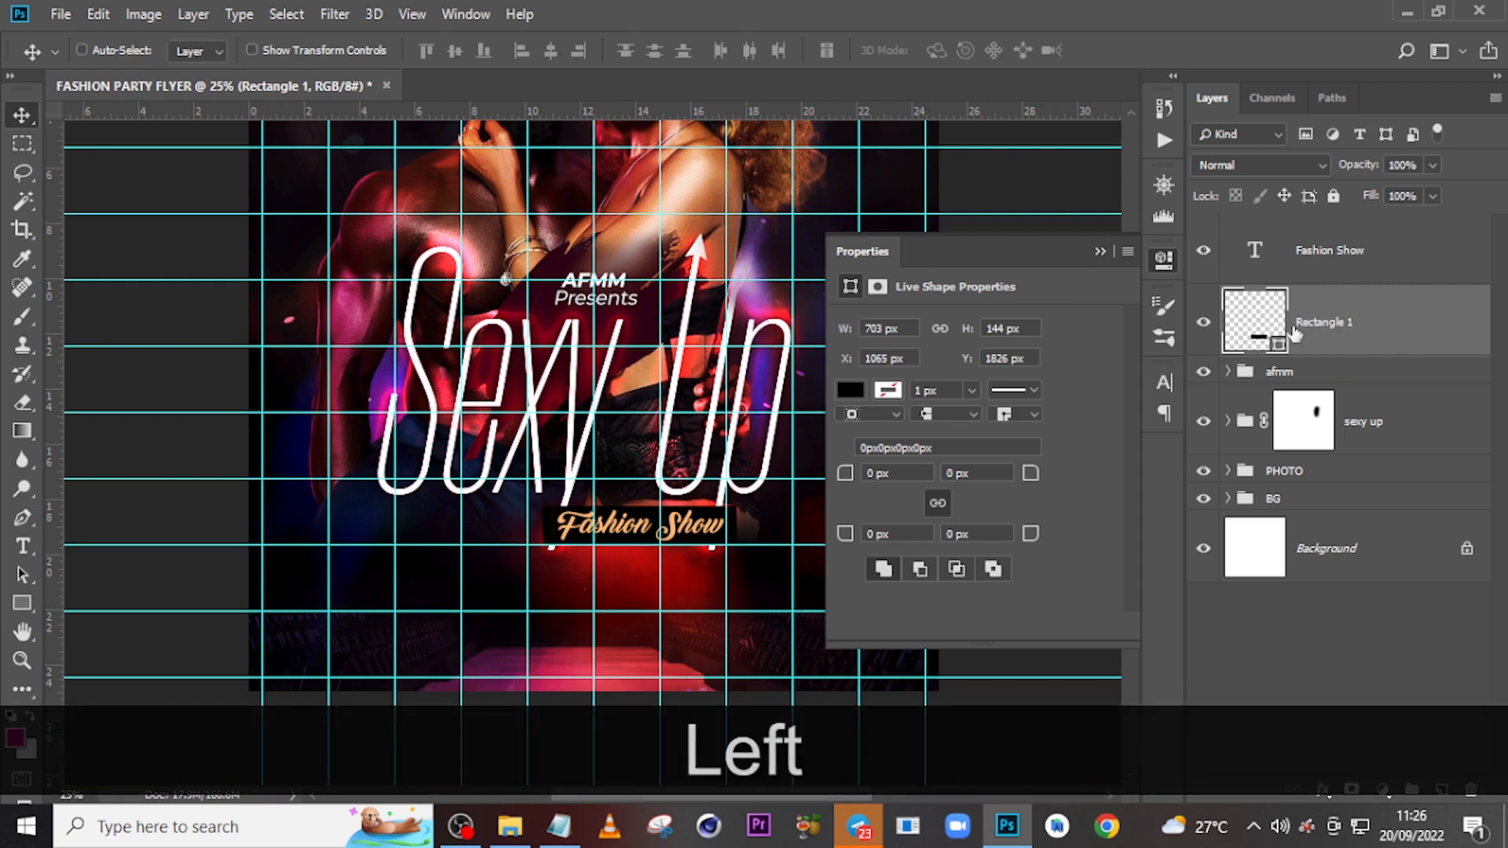
Rotate the Fashion Show text and its rectangle together a few degrees counter-clockwise and nudge them up 16 px.
ctrl+click(1331, 249)
key(ctrl+t)
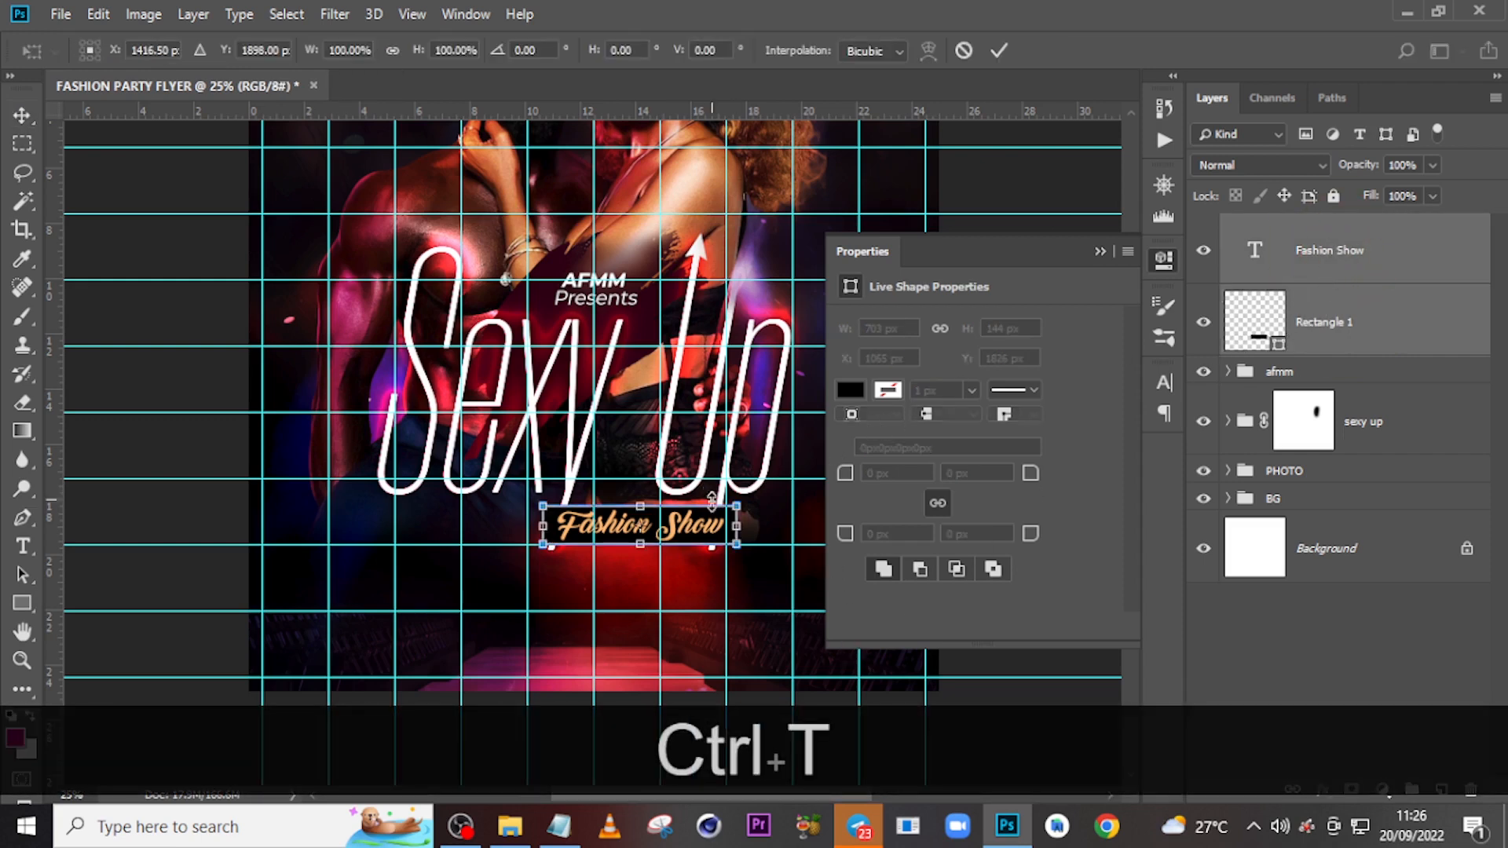
drag(766, 571, 770, 549)
key(Up)
key(Up)
key(Up)
key(Up)
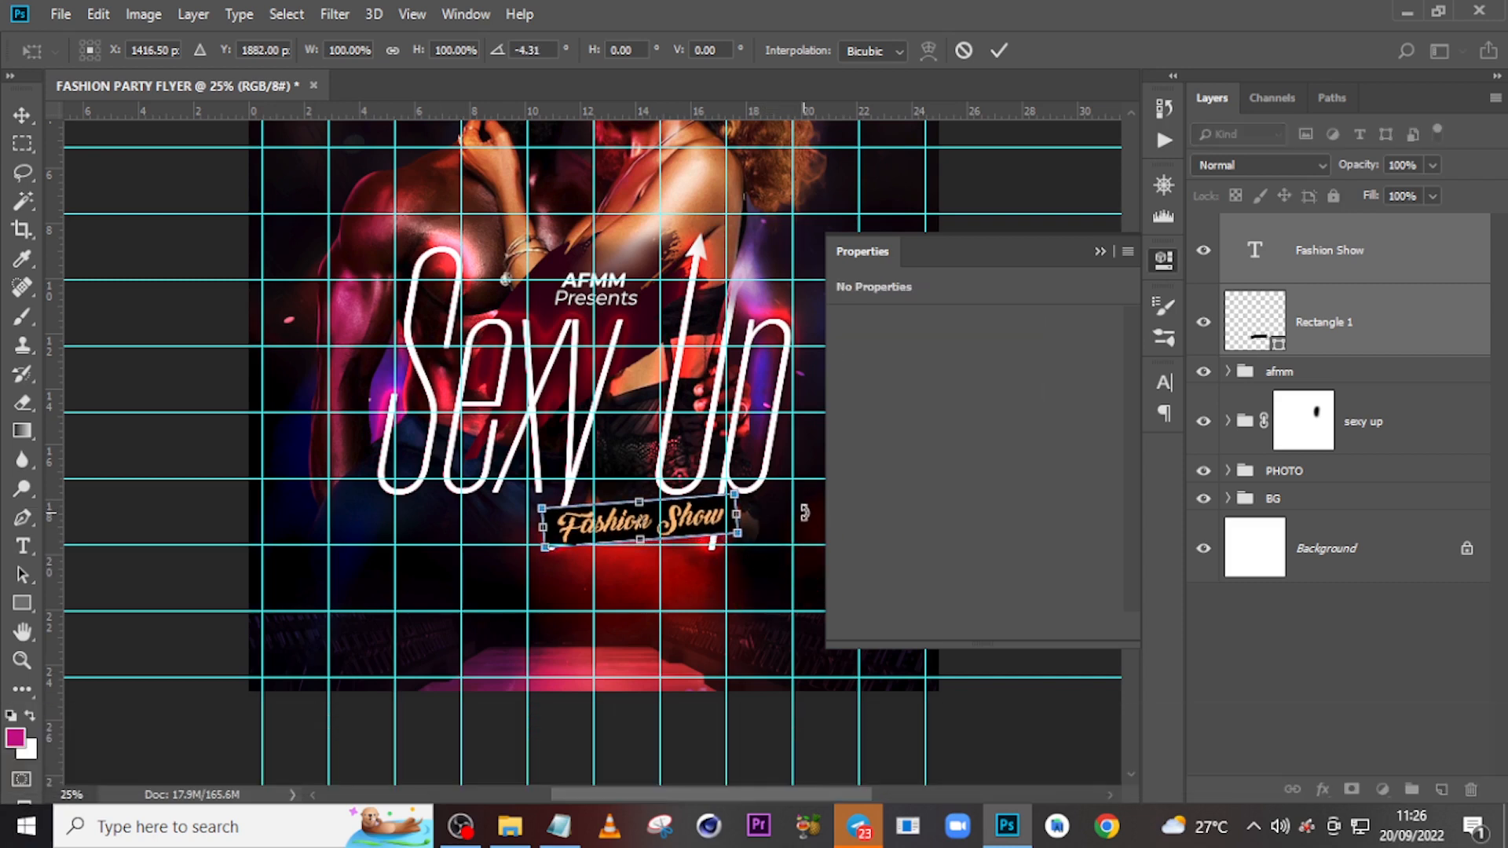
drag(802, 511, 806, 517)
key(Return)
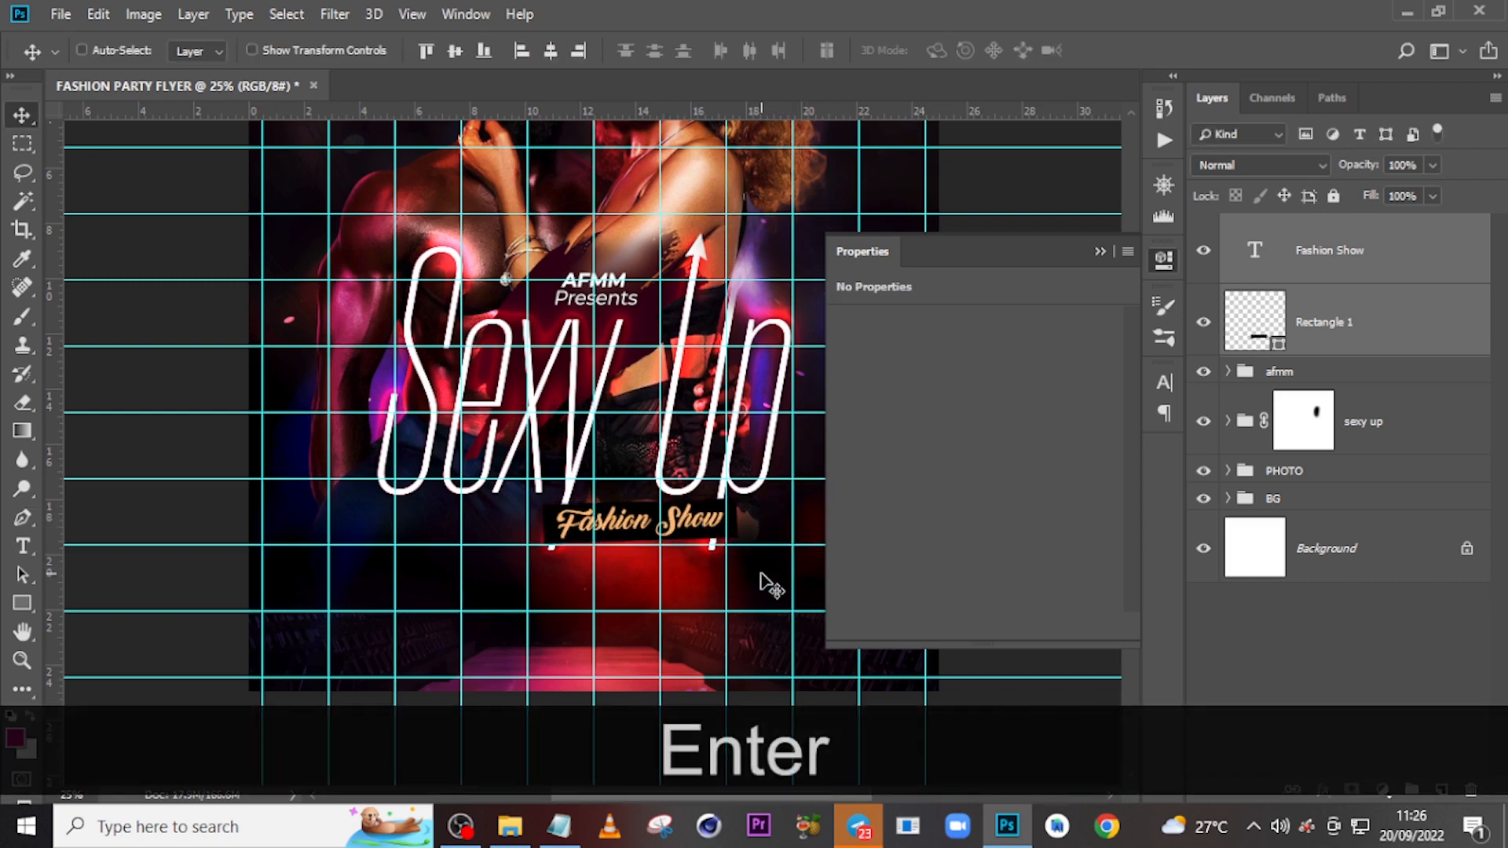
Add a layer mask to the Rectangle 1 layer and choose a soft round brush for painting on it.
click(1364, 327)
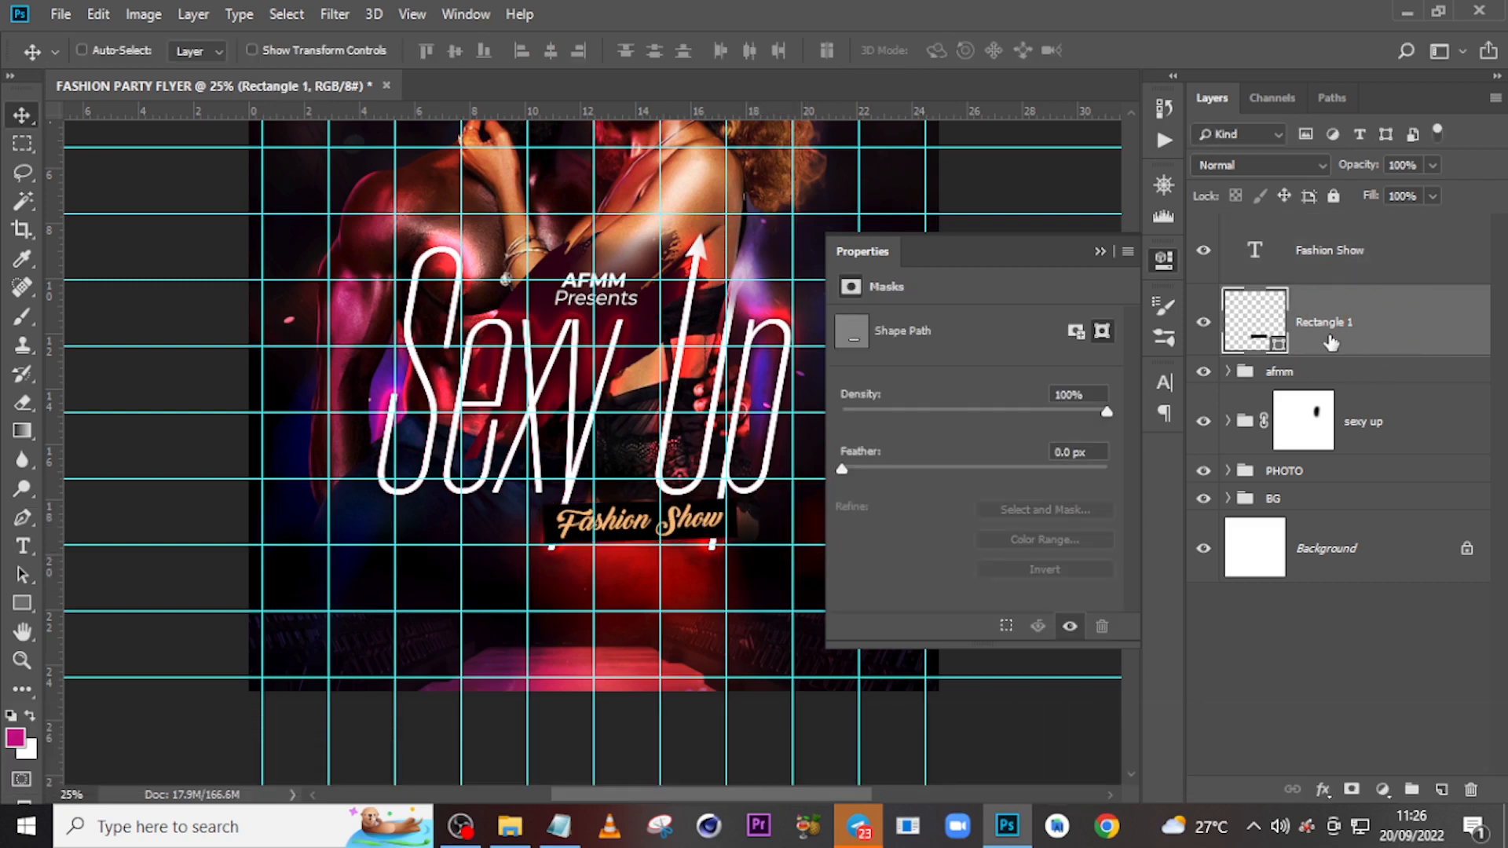
click(1351, 788)
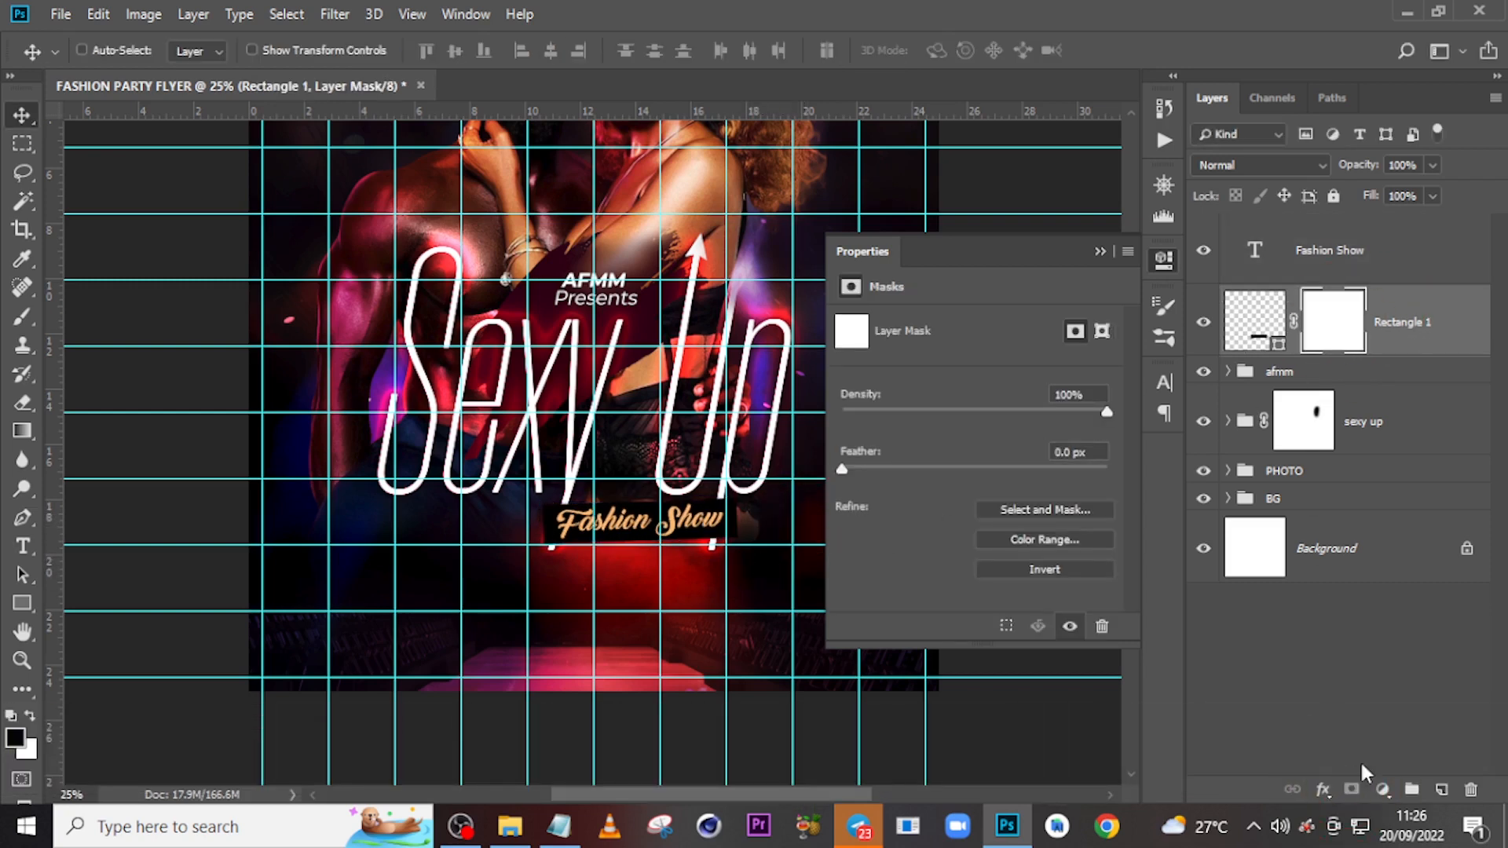
click(1100, 251)
key(b)
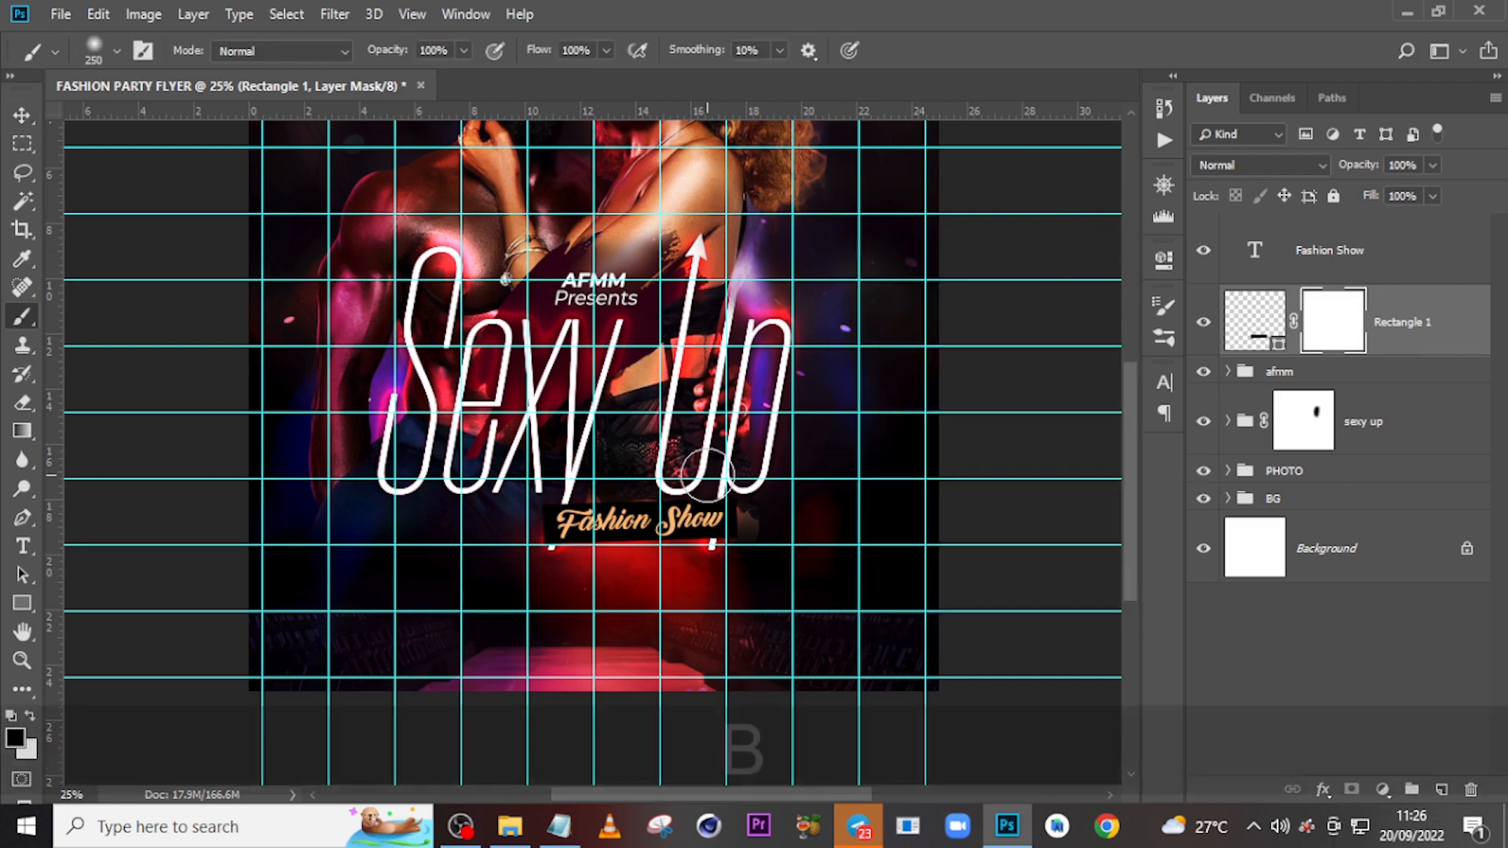
click(115, 51)
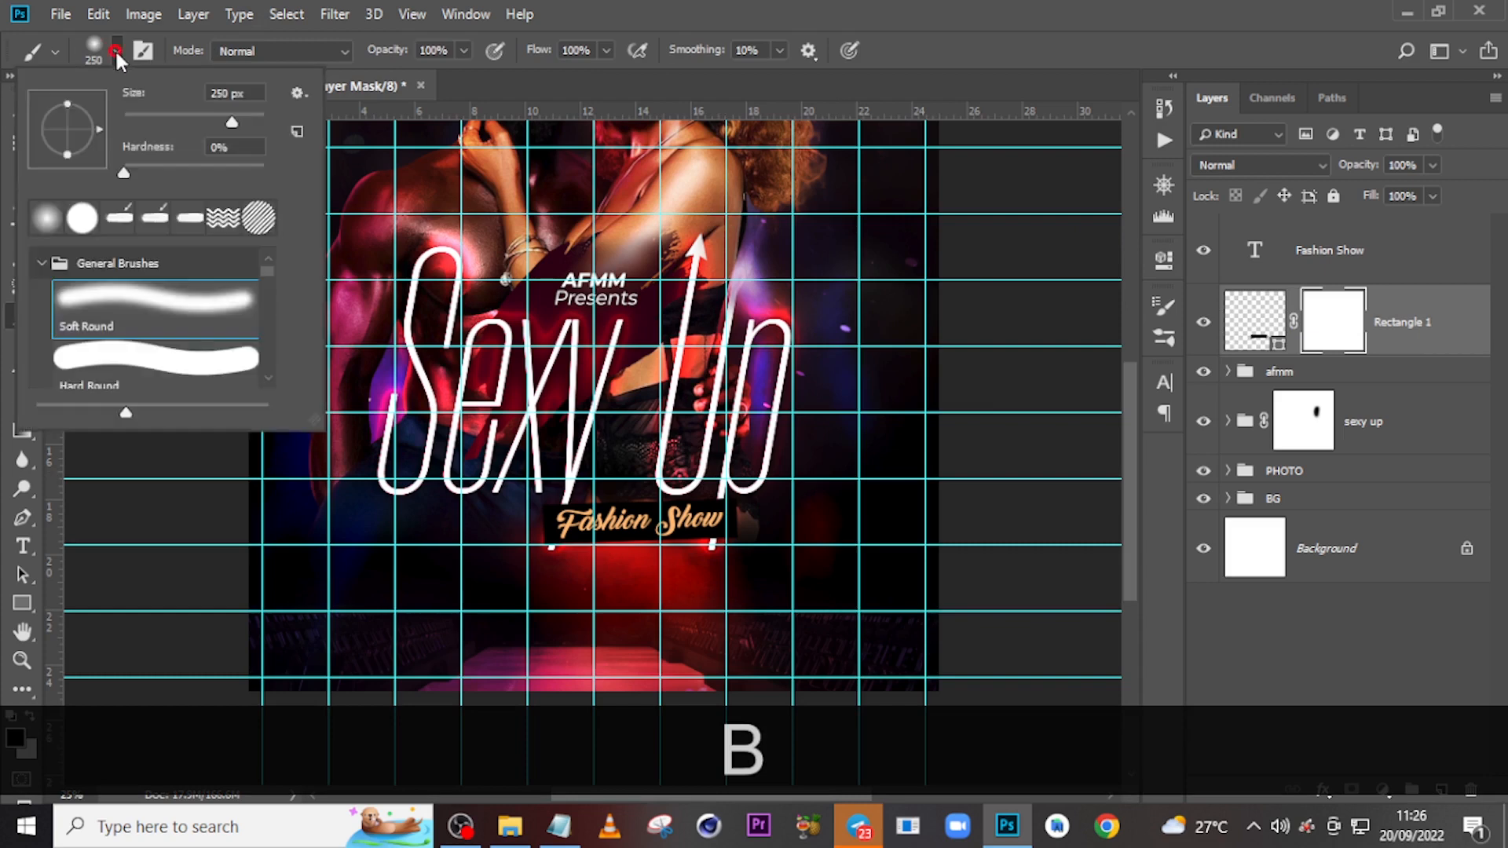
click(48, 219)
click(692, 11)
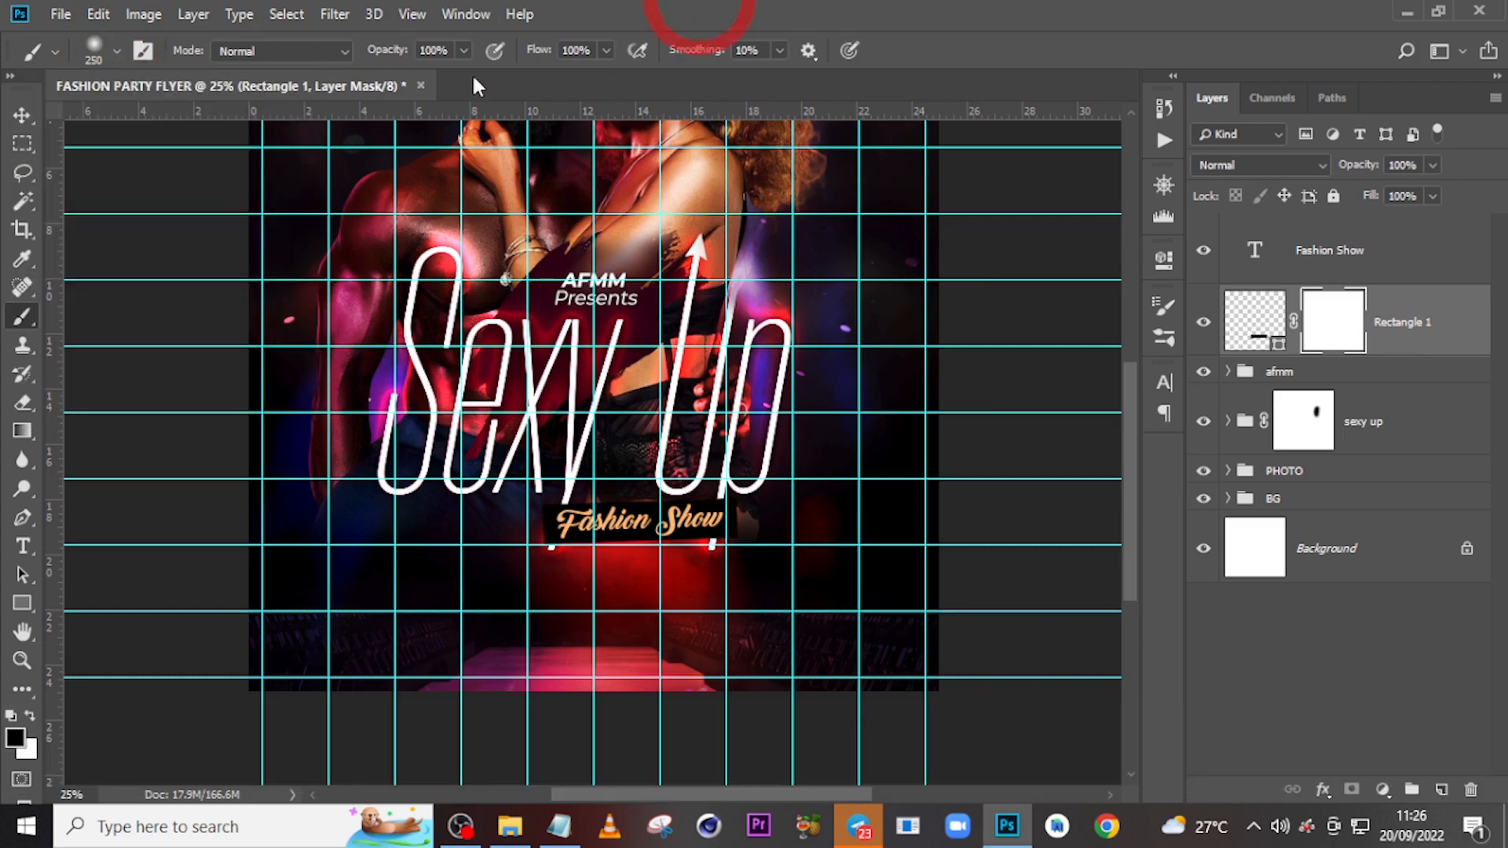
Fade both ends of the black rectangle by painting black on its mask with 175 px and 100 px brushes, and hide the guides.
click(1347, 317)
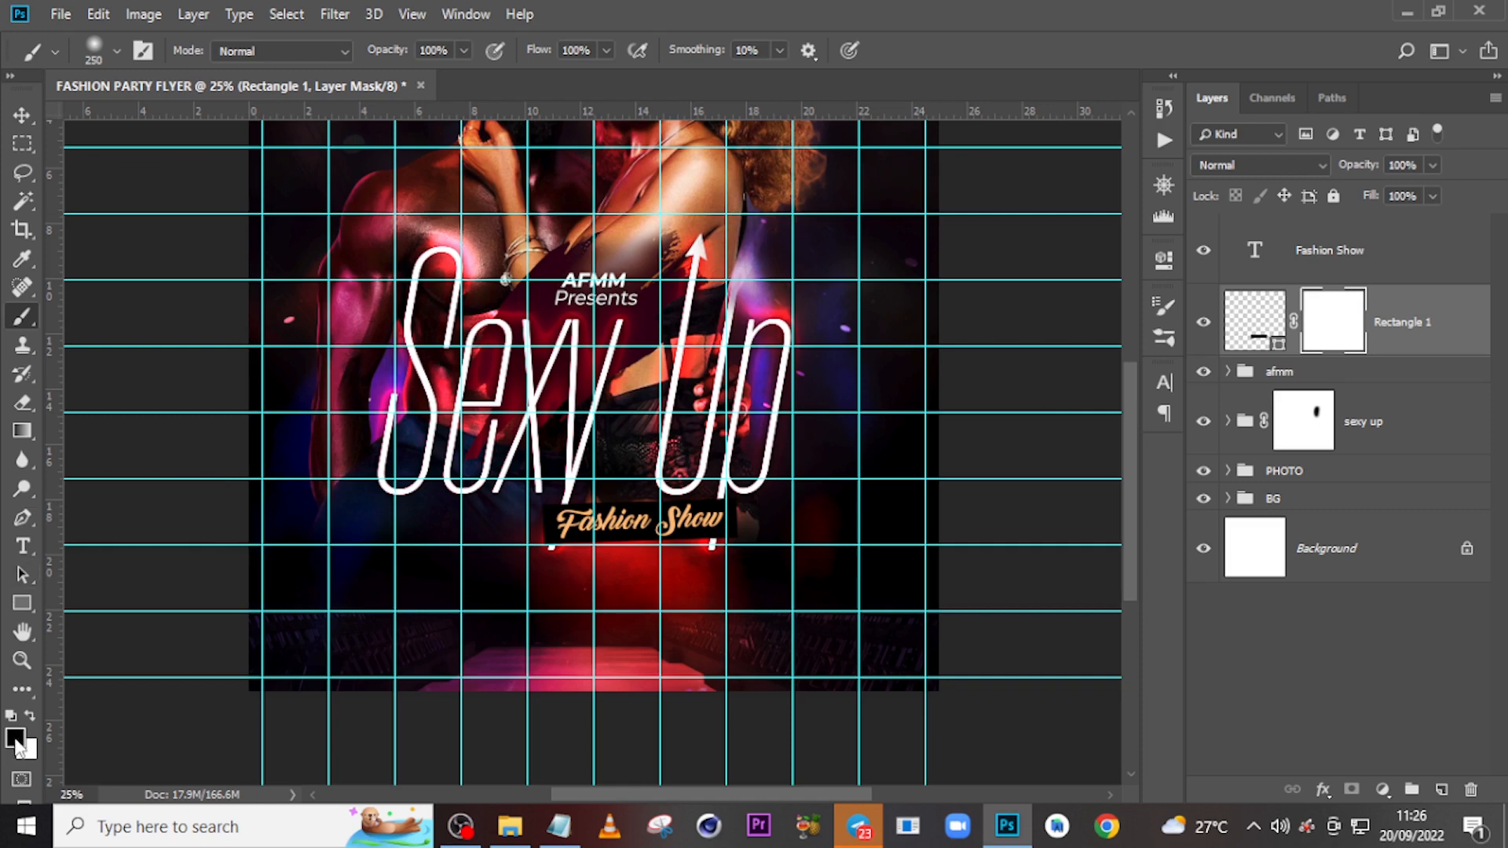
key(bracketleft)
key(bracketleft)
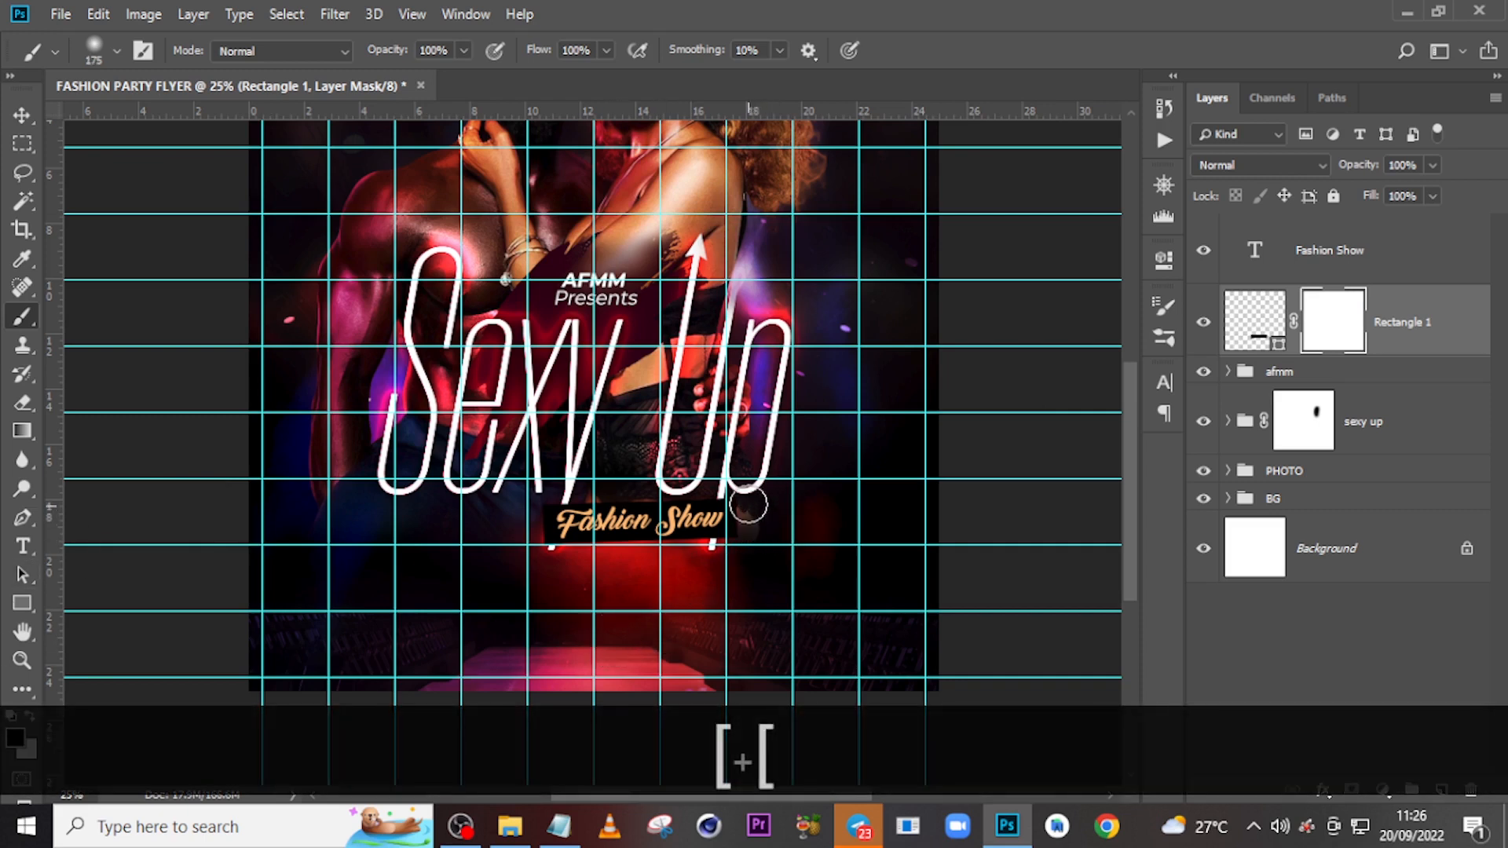
click(750, 544)
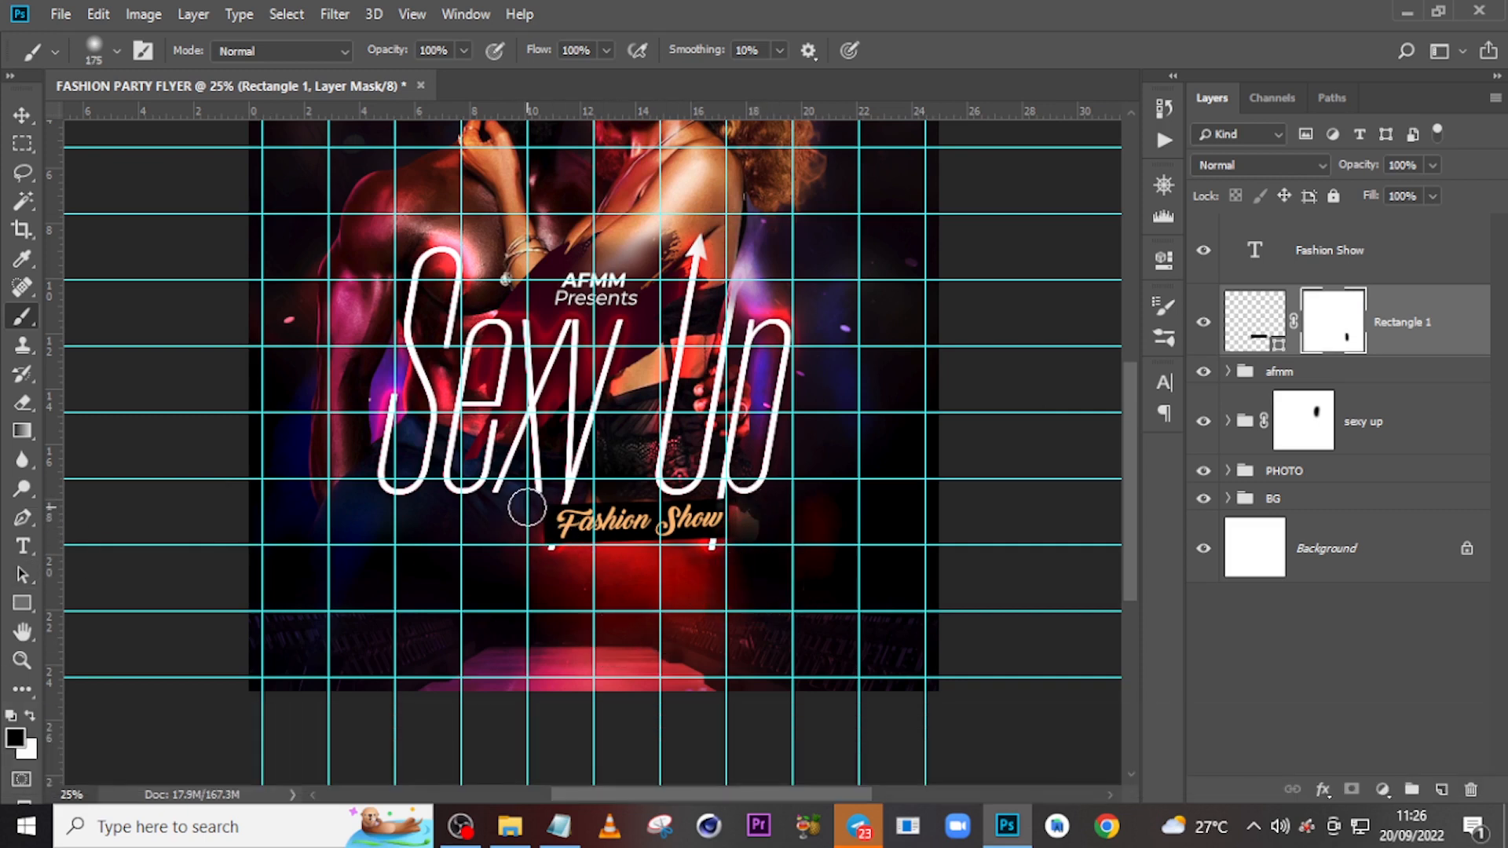
click(515, 577)
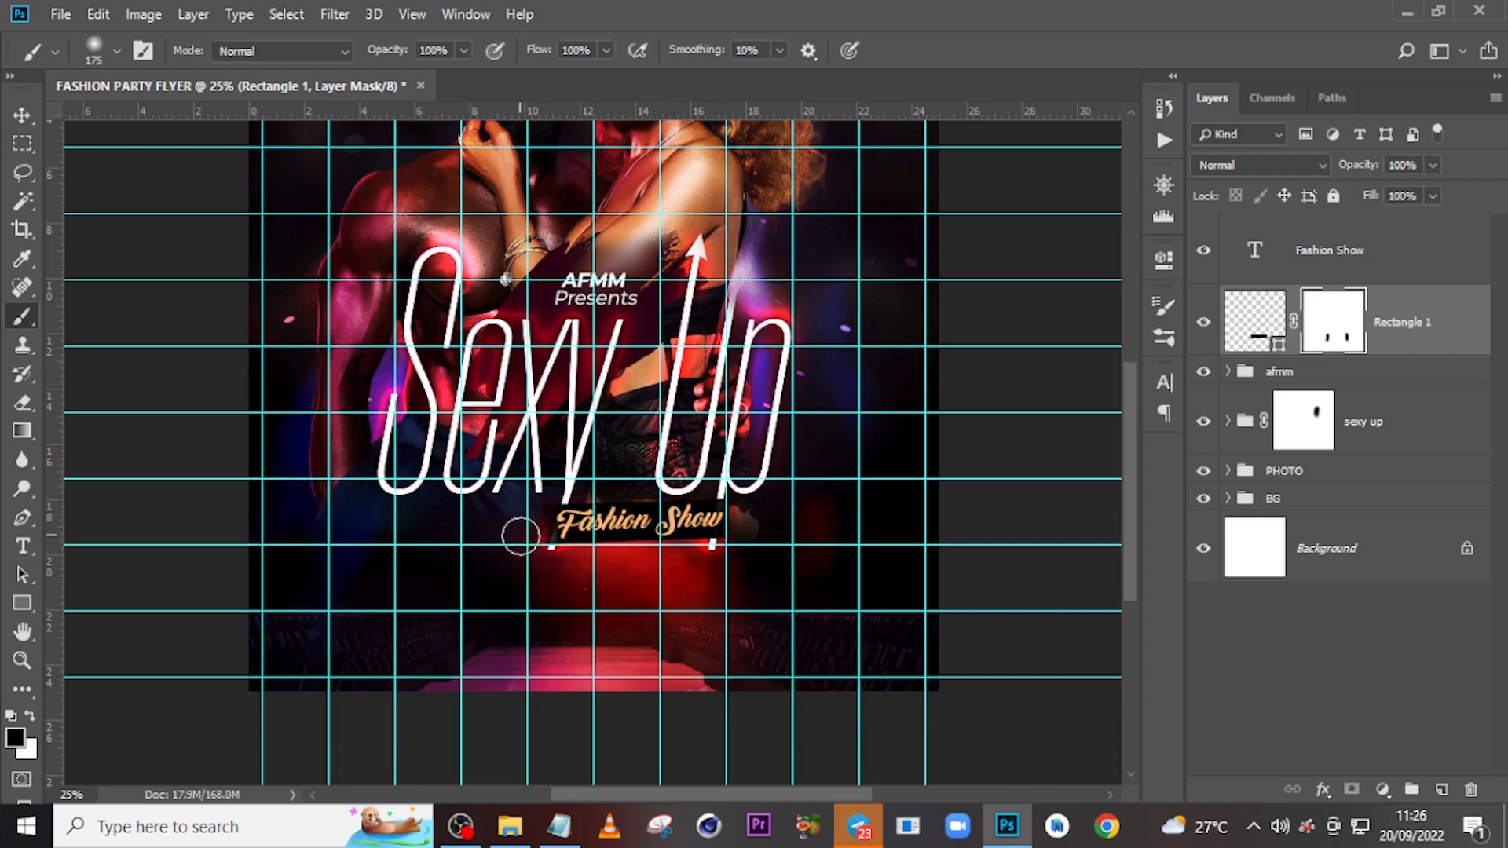
key(bracketleft)
key(bracketleft)
key(bracketleft)
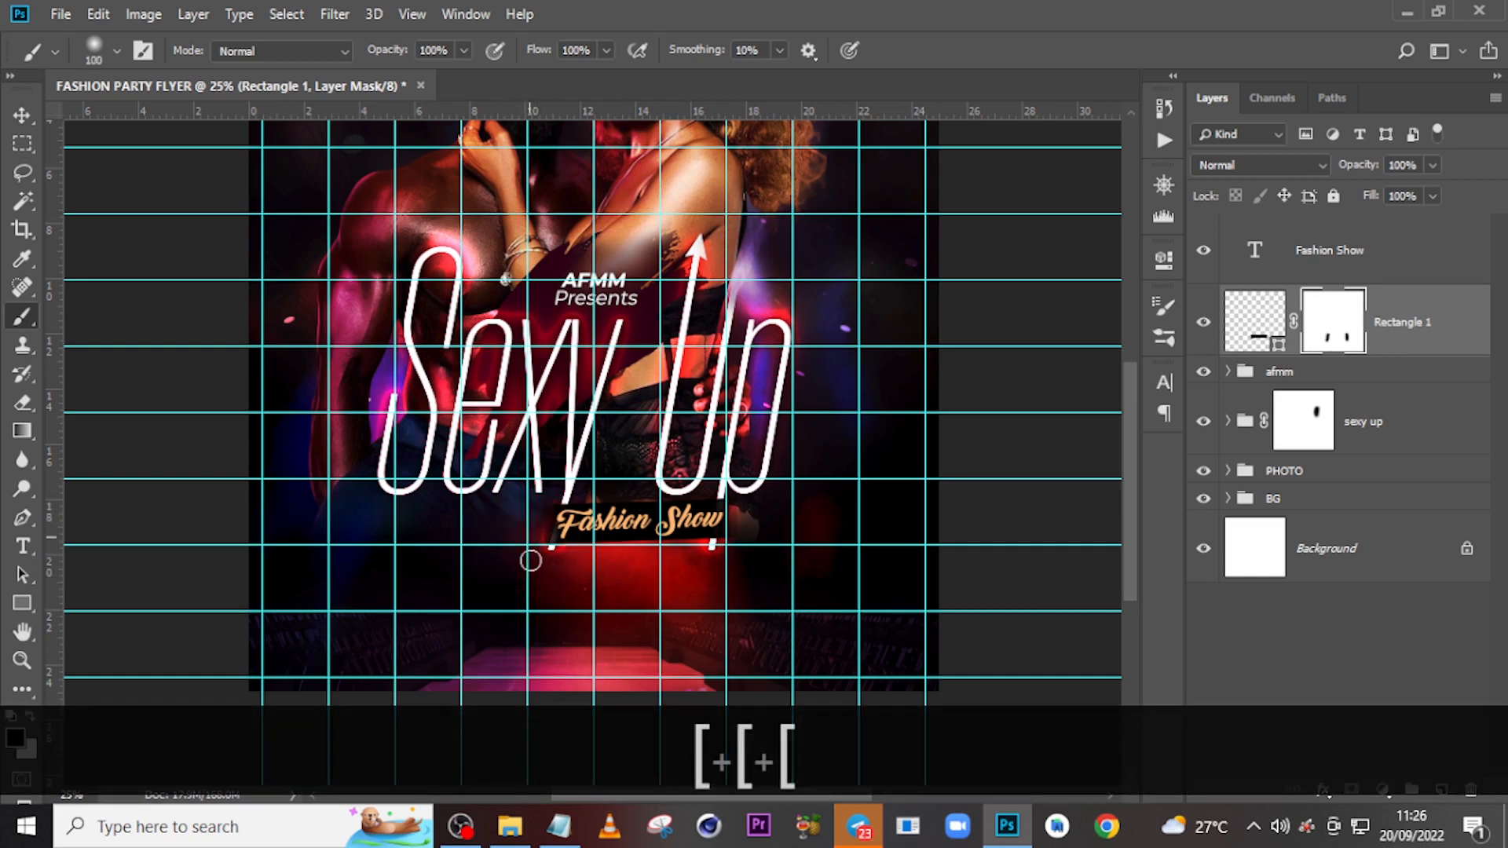
click(736, 504)
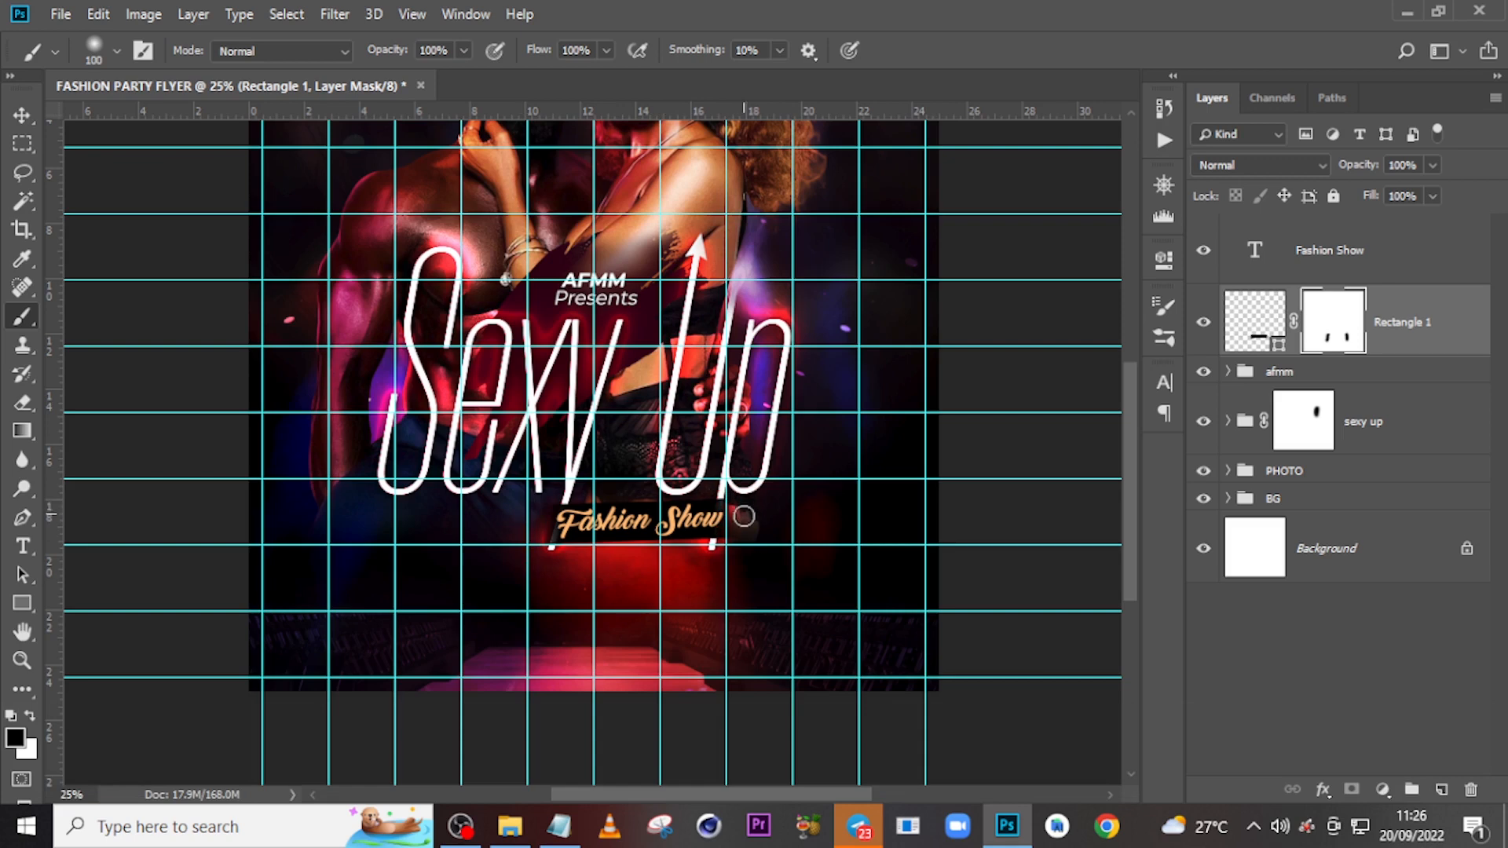
click(741, 583)
key(ctrl+h)
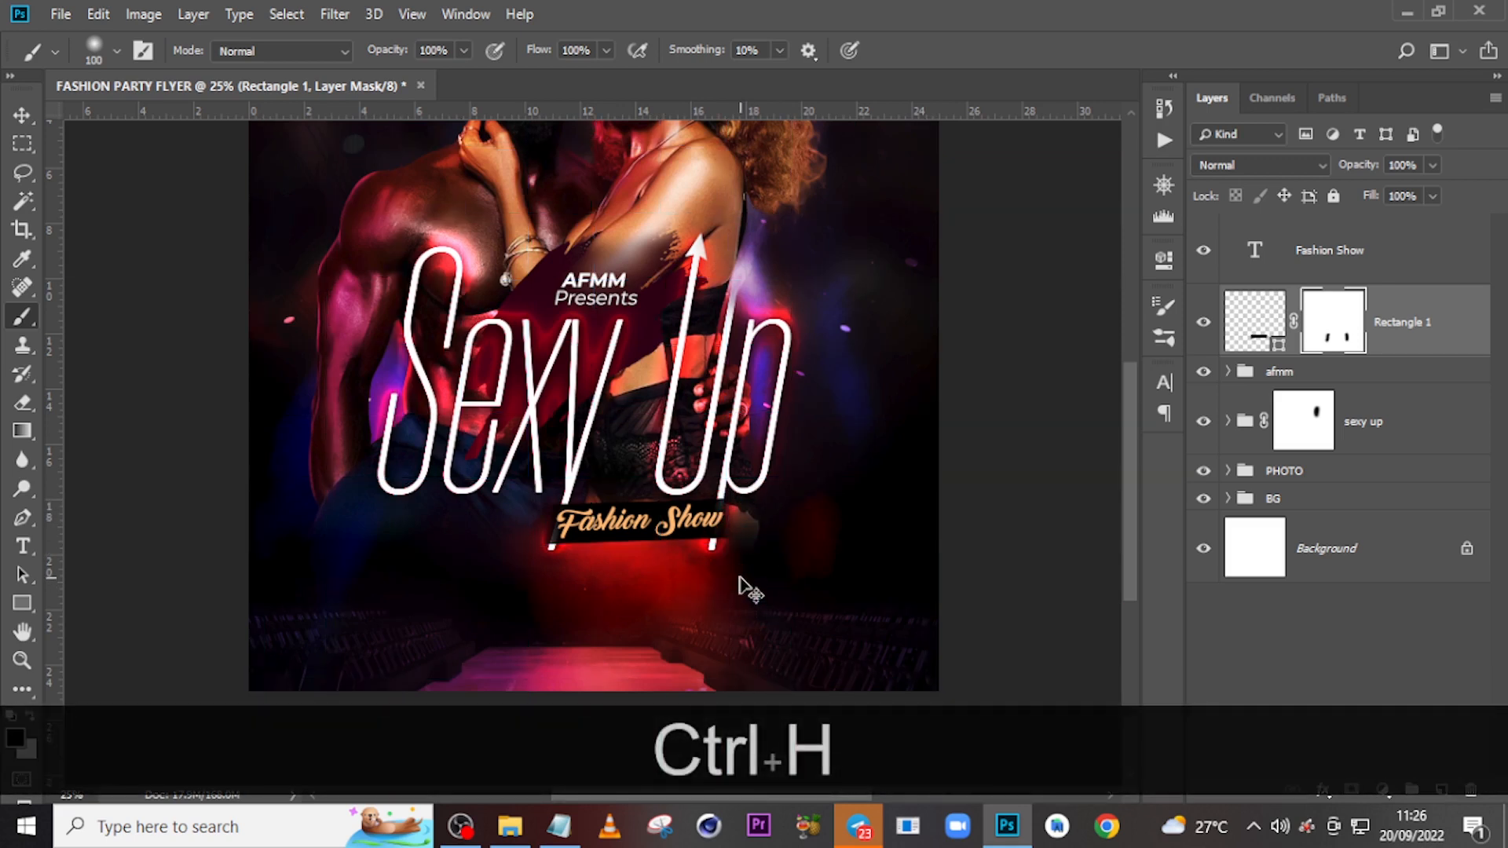
Group the Fashion Show text with its rectangle and name the group FASHION.
ctrl+click(1363, 252)
key(ctrl+g)
double_click(1280, 228)
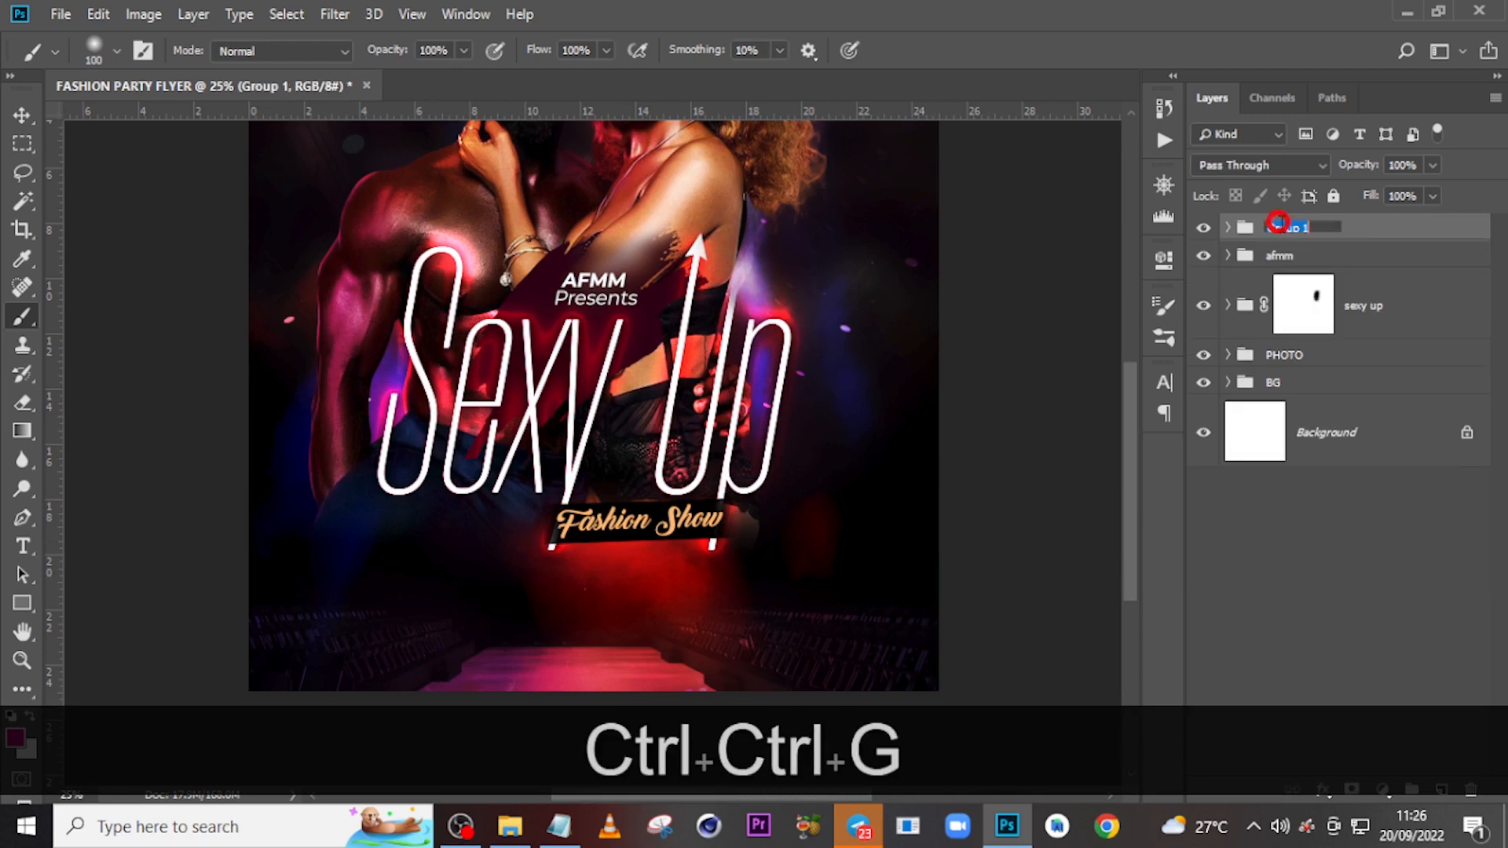
key(Caps_Lock)
text(FASHION)
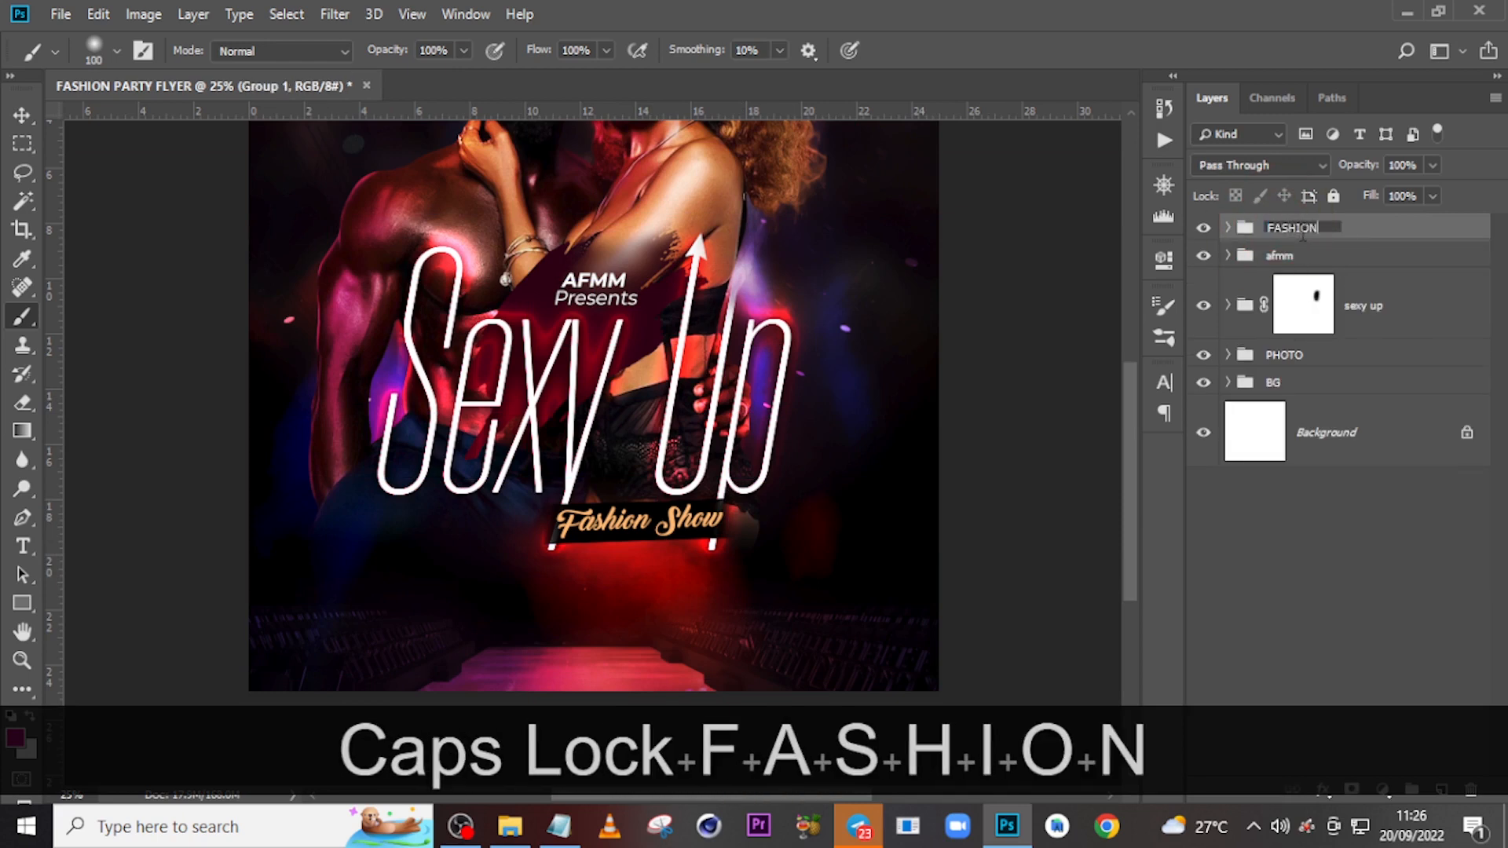
key(Return)
Add a text layer reading 23, copied from the 144.txt notes in Notepad, near the flyer's upper-left corner.
scroll(394, 269, up, 1)
key(t)
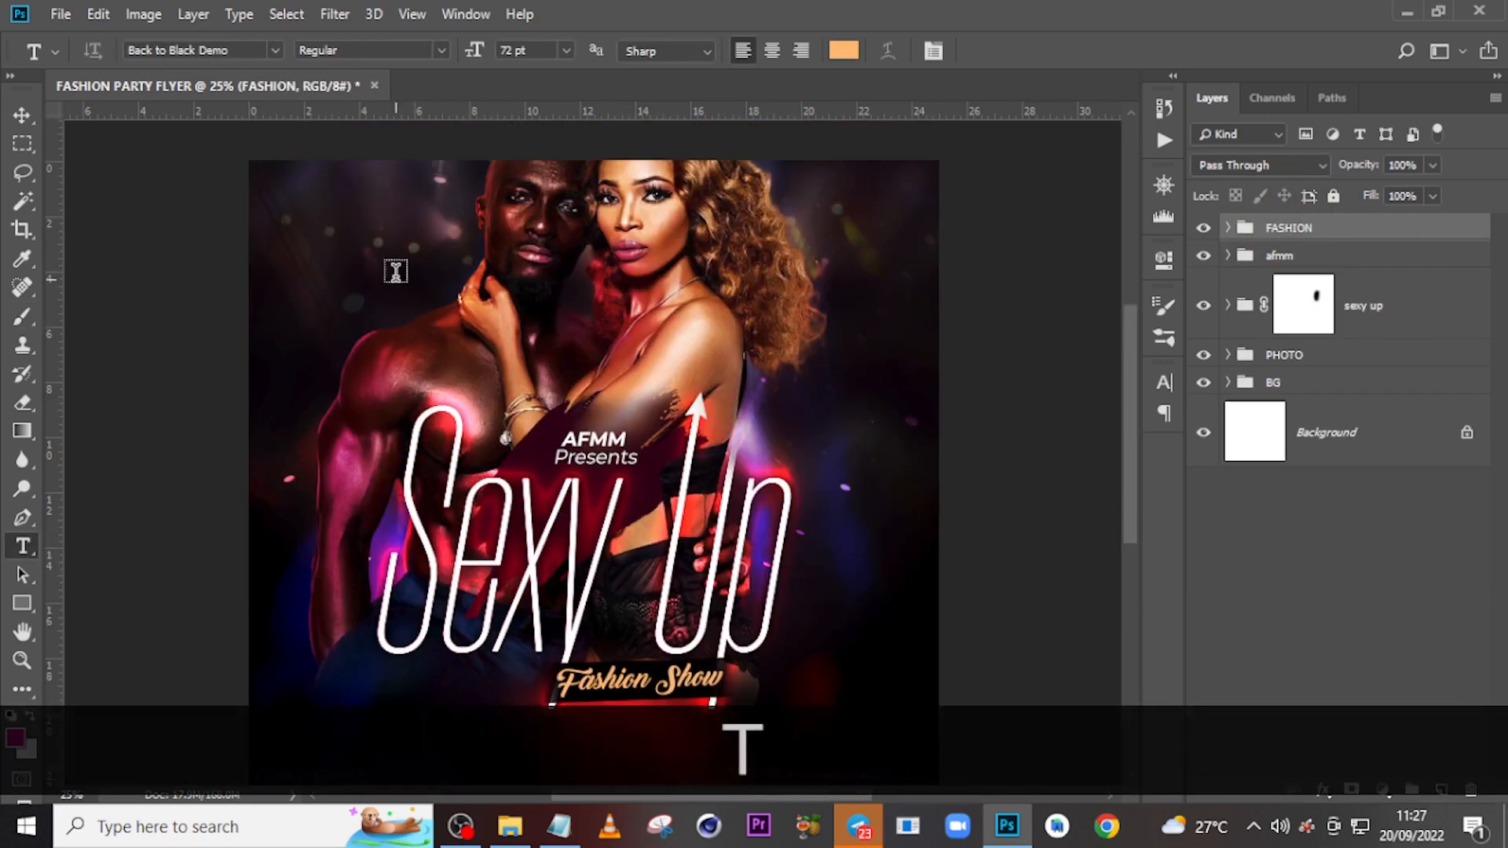
click(353, 245)
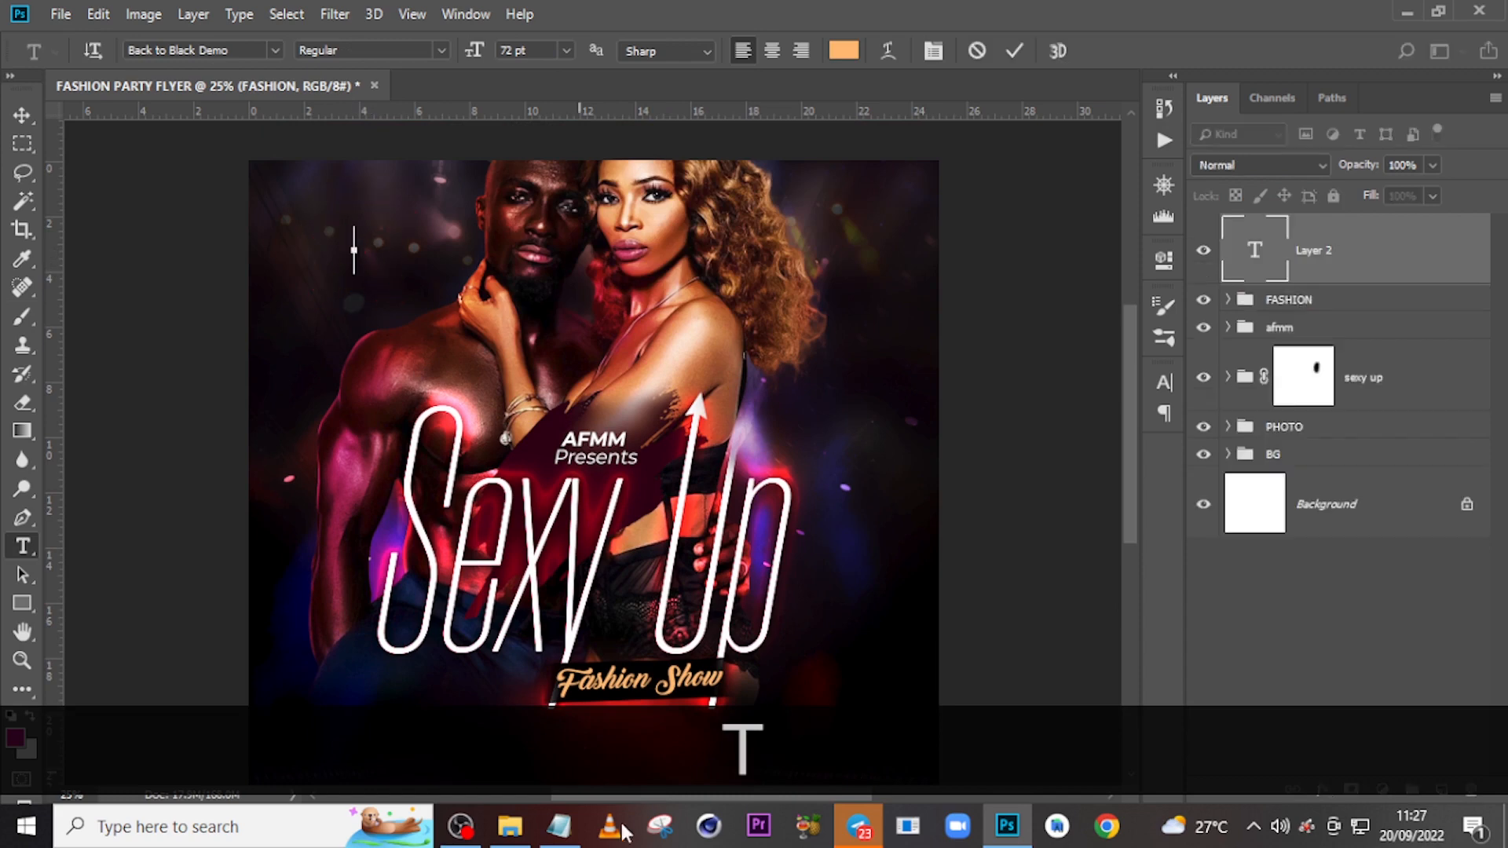
click(559, 826)
double_click(563, 265)
key(ctrl+c)
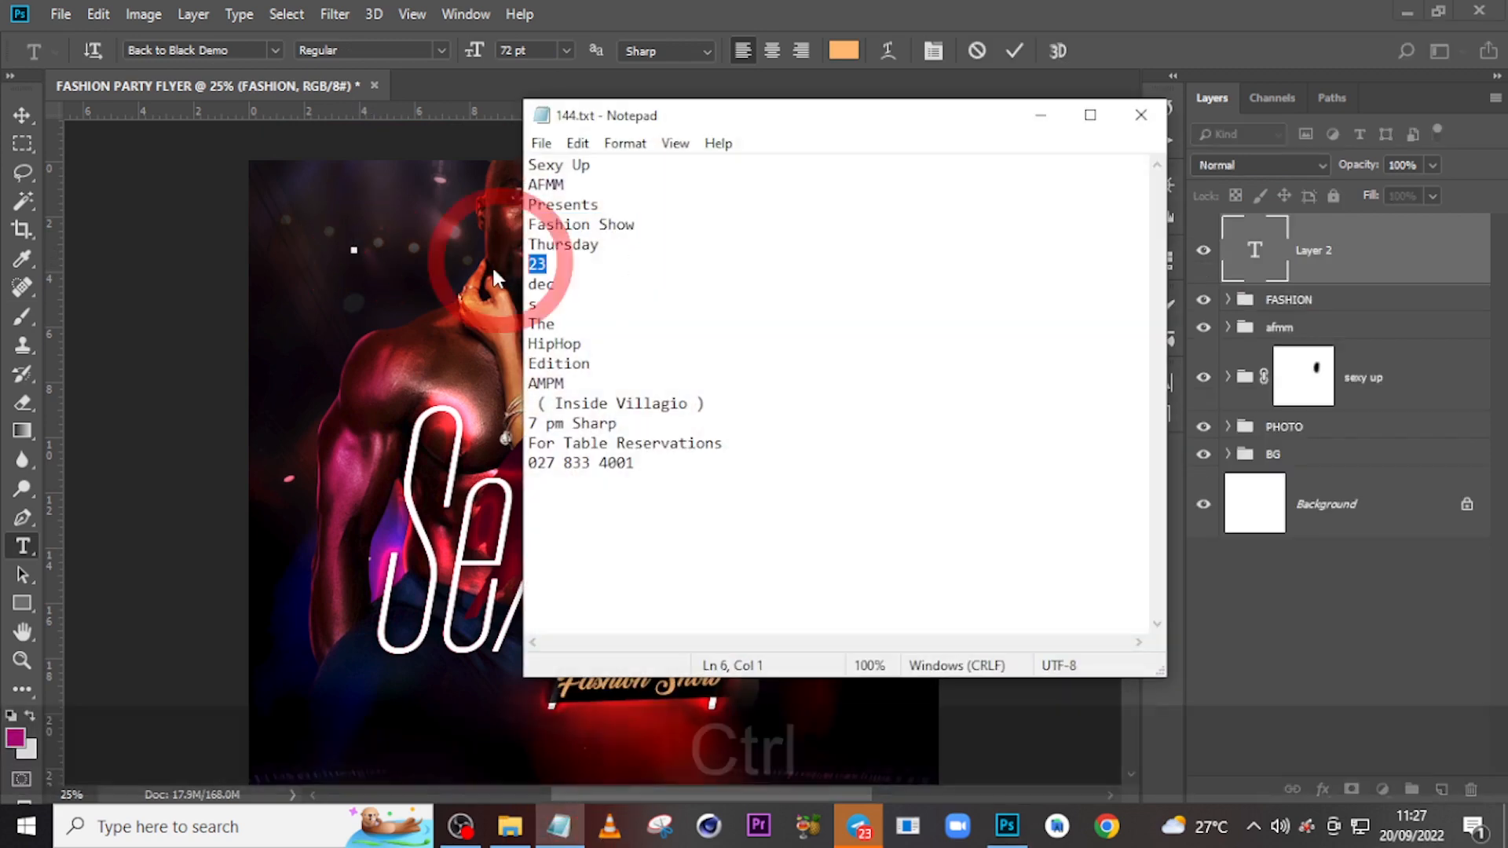
click(491, 266)
key(ctrl+v)
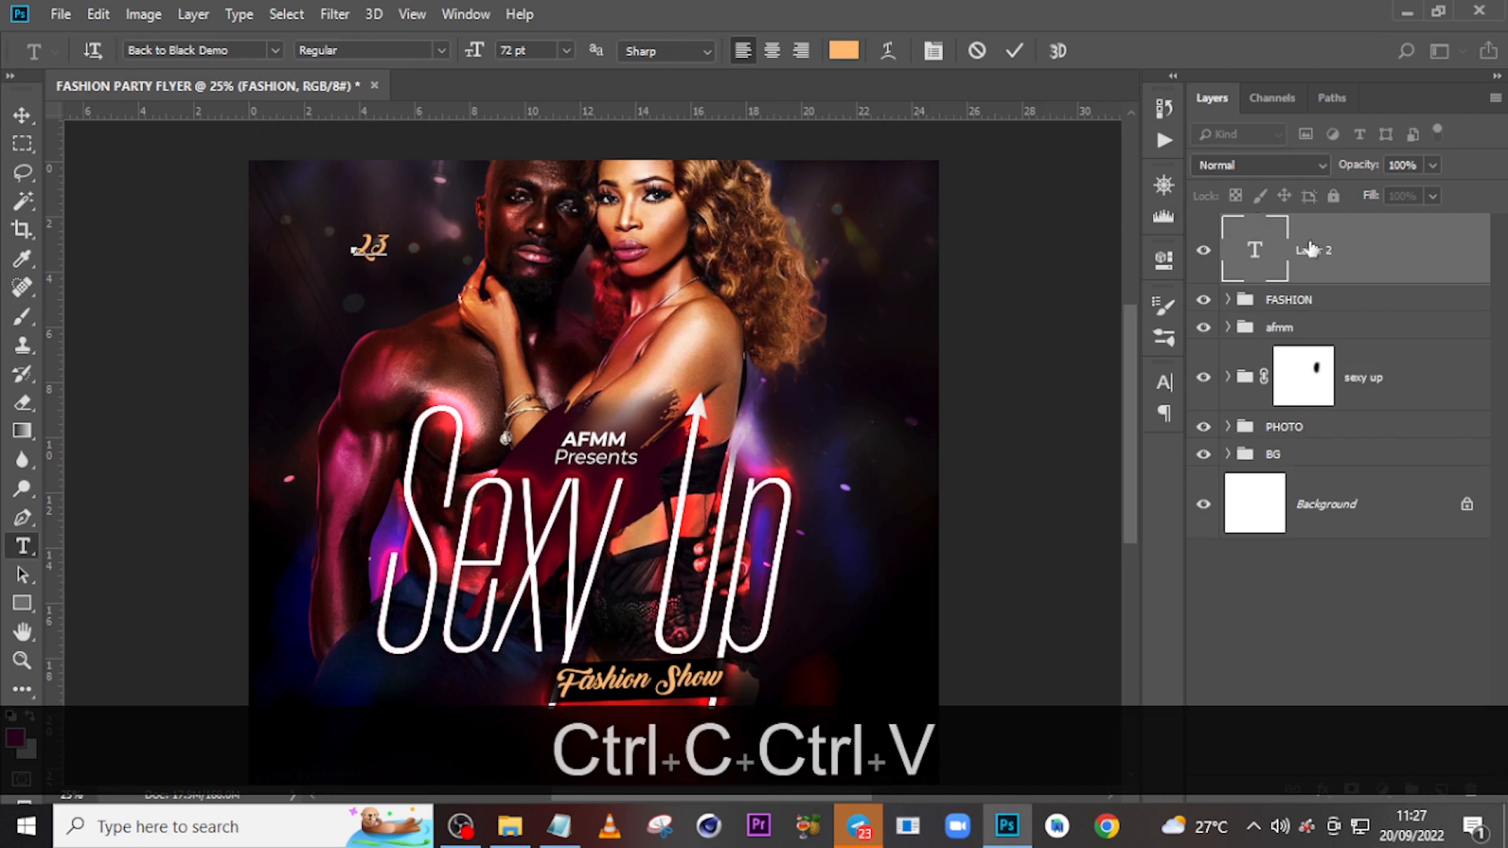
click(1339, 240)
Set the 23 text's font to Montserrat ExtraBold.
click(1164, 383)
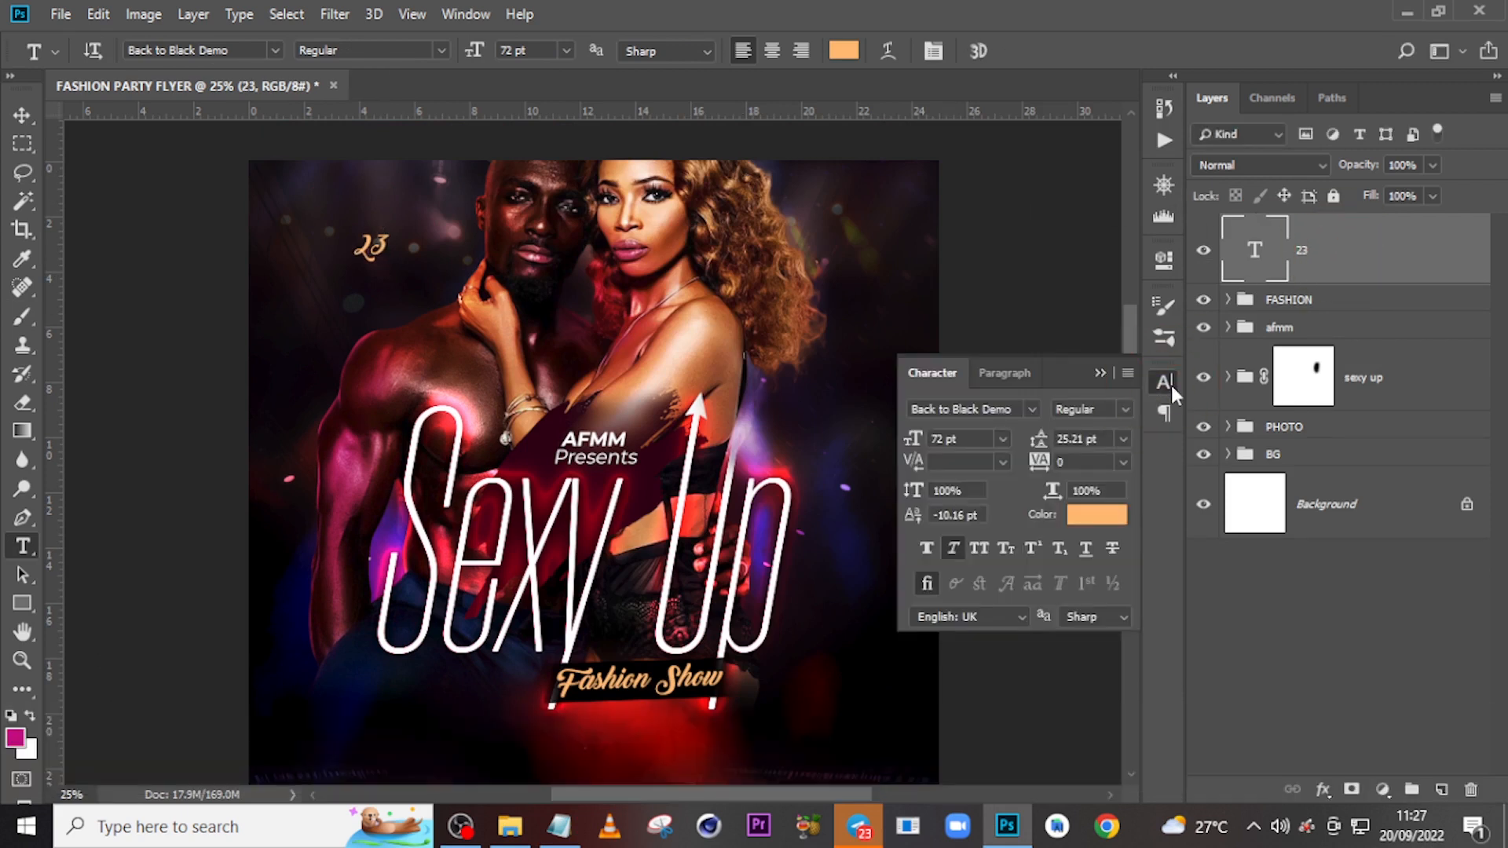
click(1032, 408)
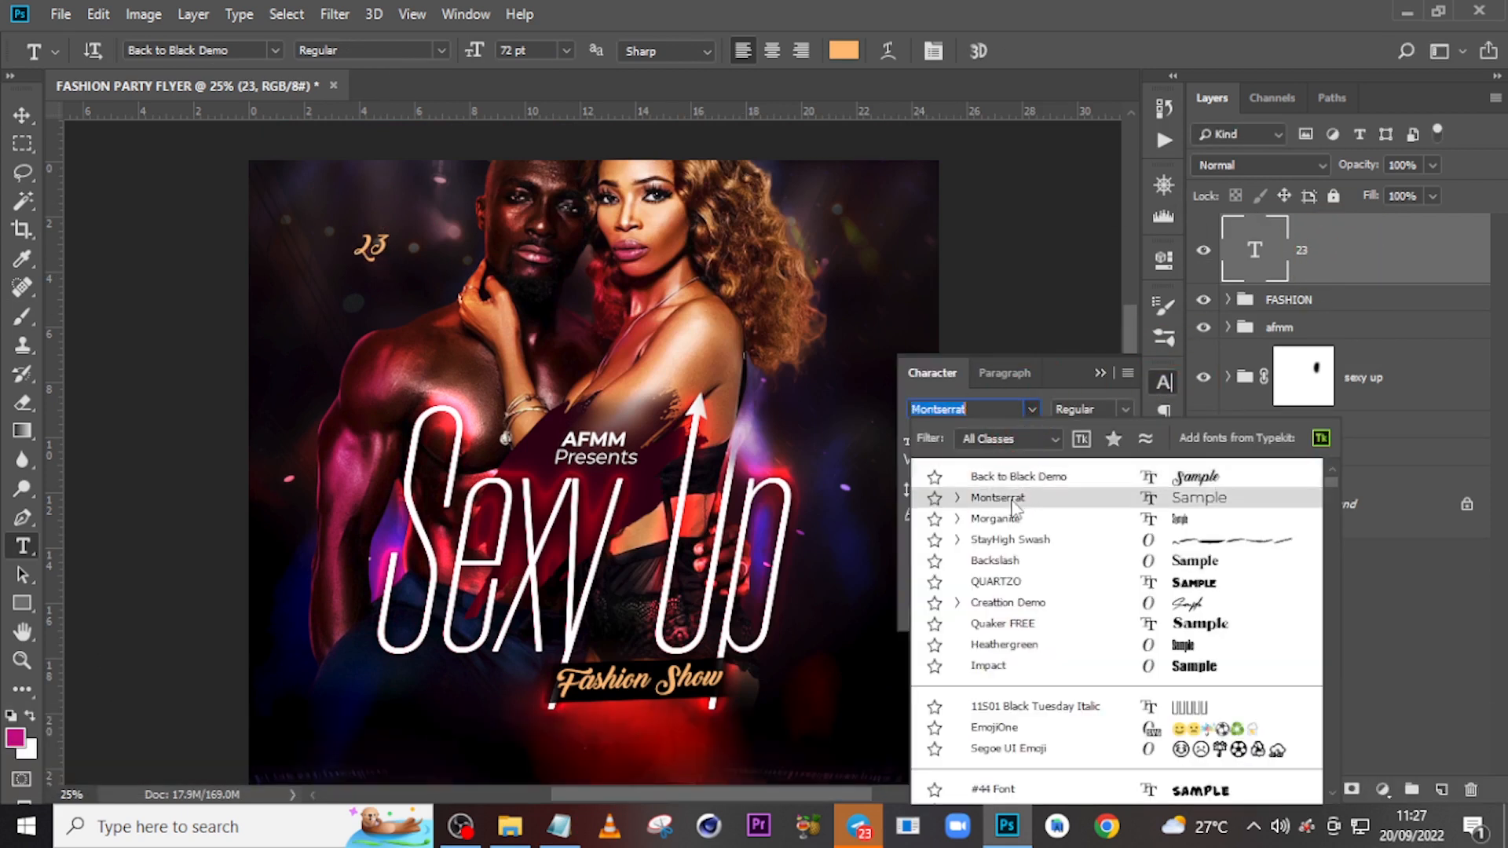
click(1012, 494)
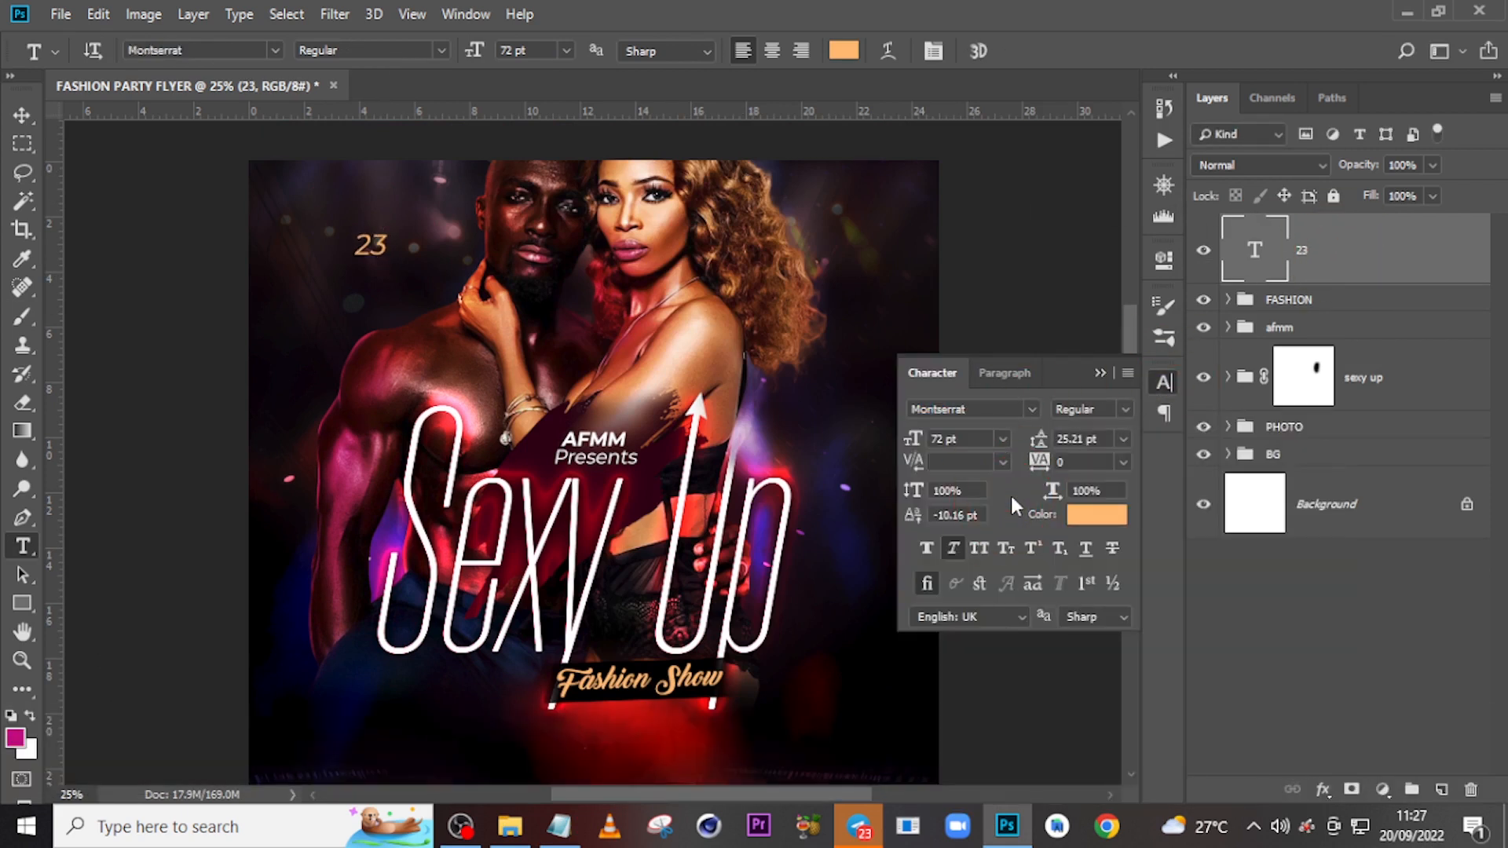
click(1124, 409)
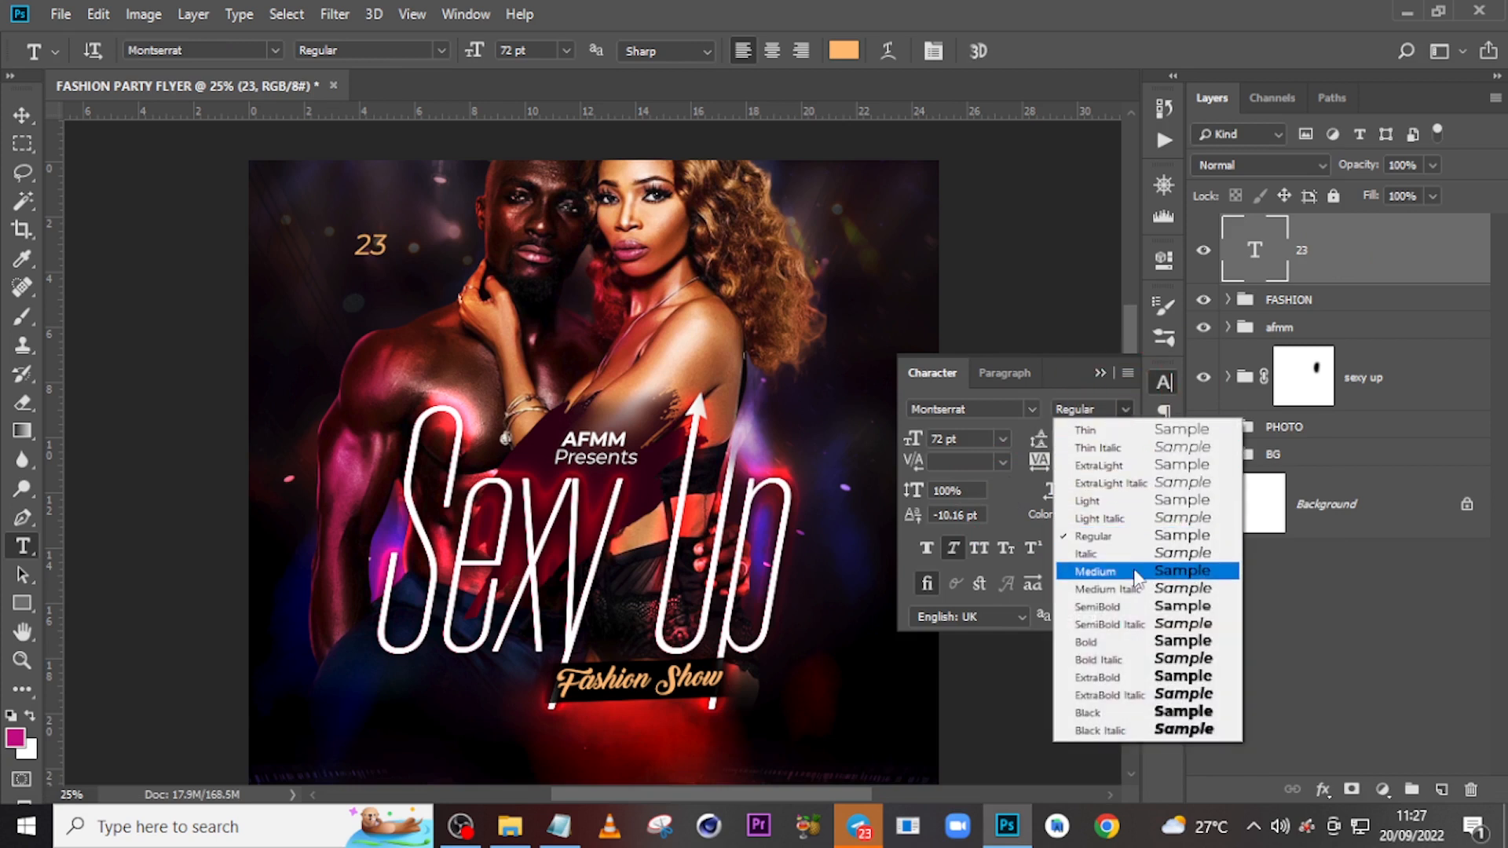
click(1114, 681)
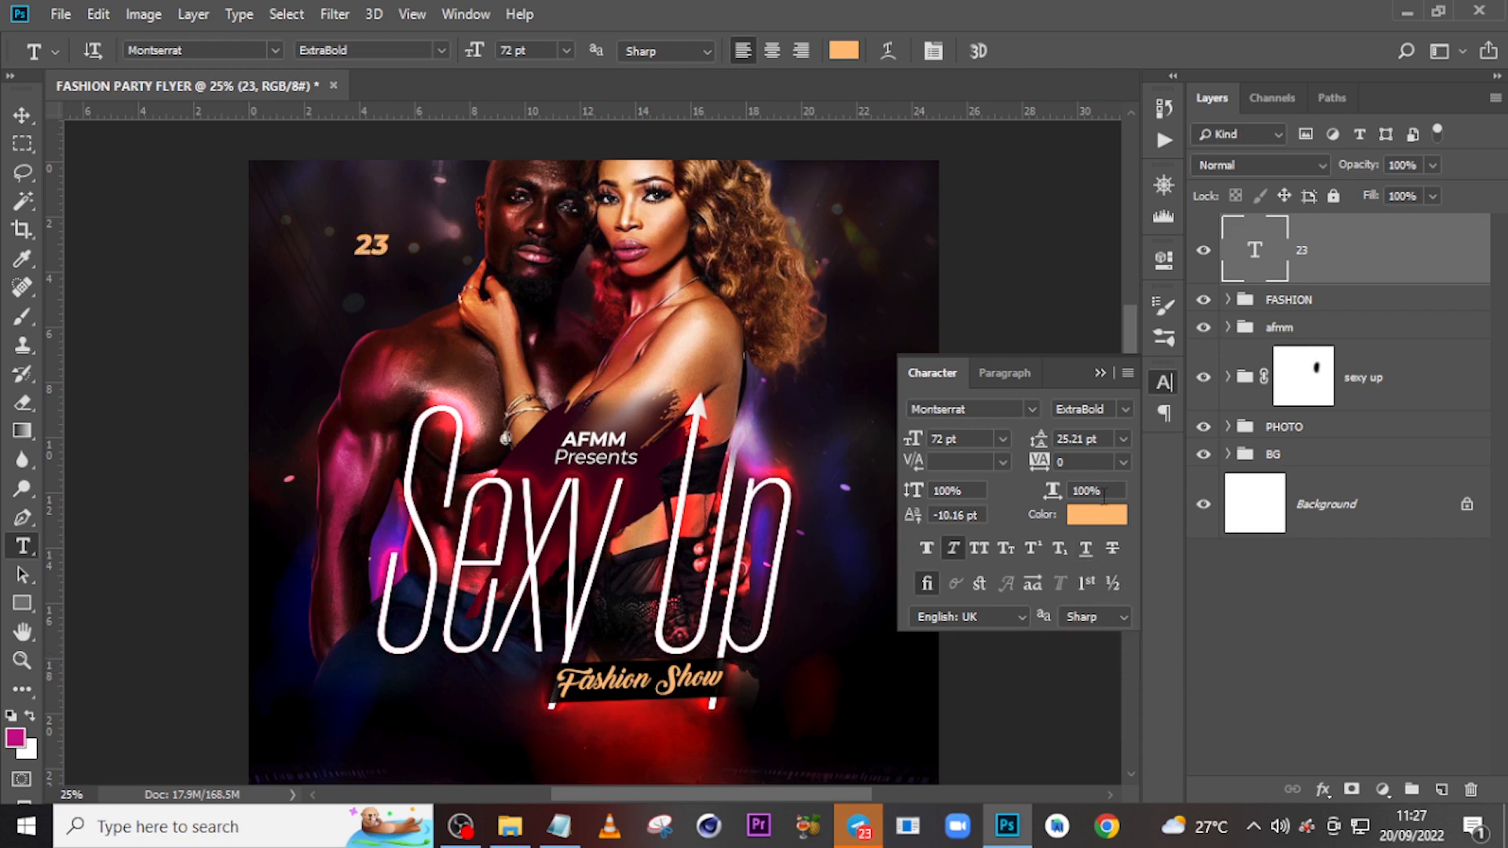
Colour the 23 text white (ffffff) and set its size to 152.8 pt.
click(1092, 516)
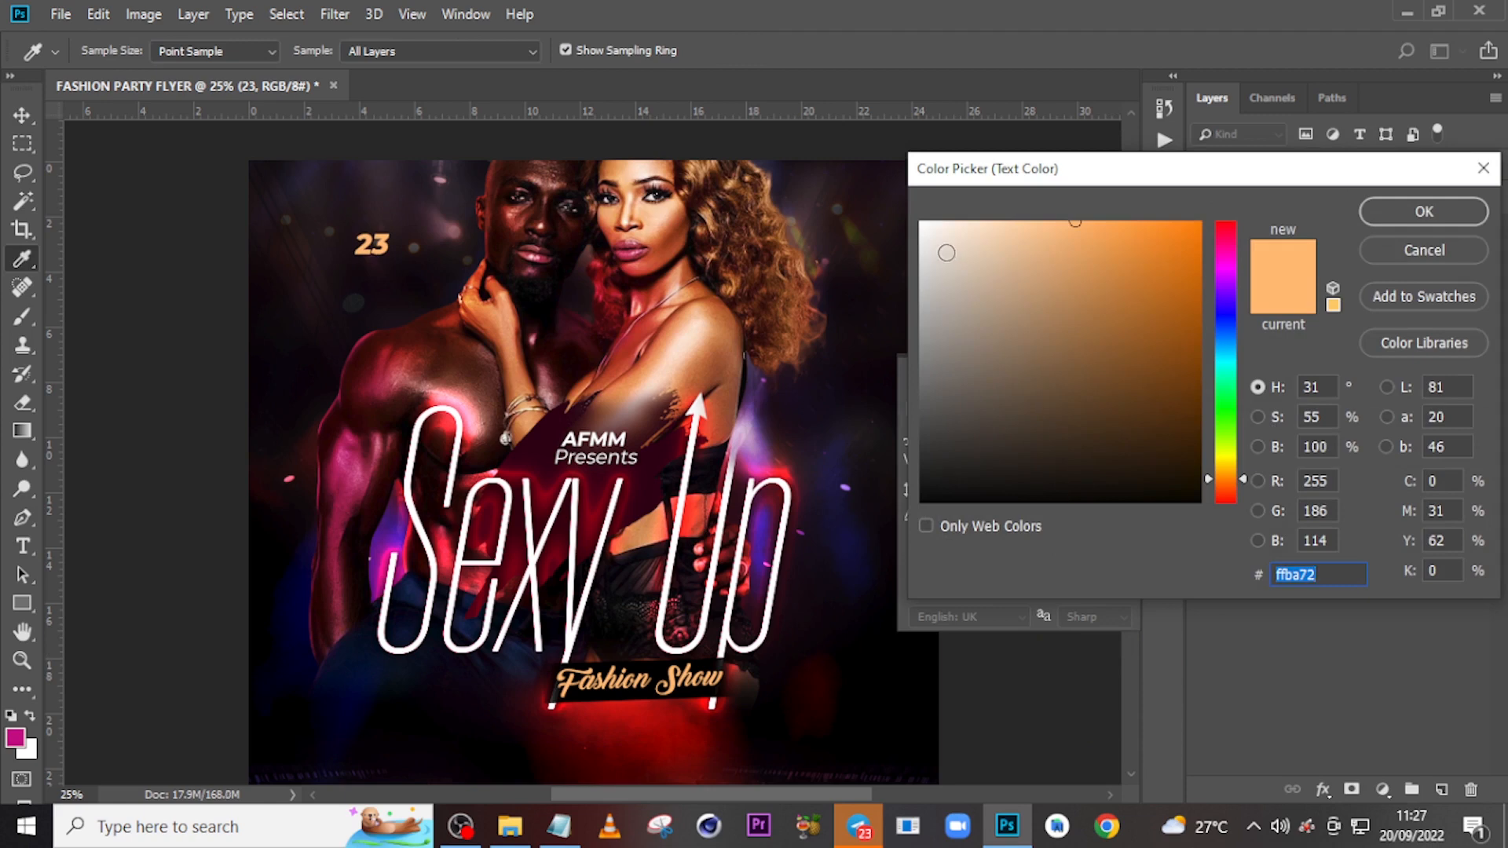
text(ffffff)
click(1424, 210)
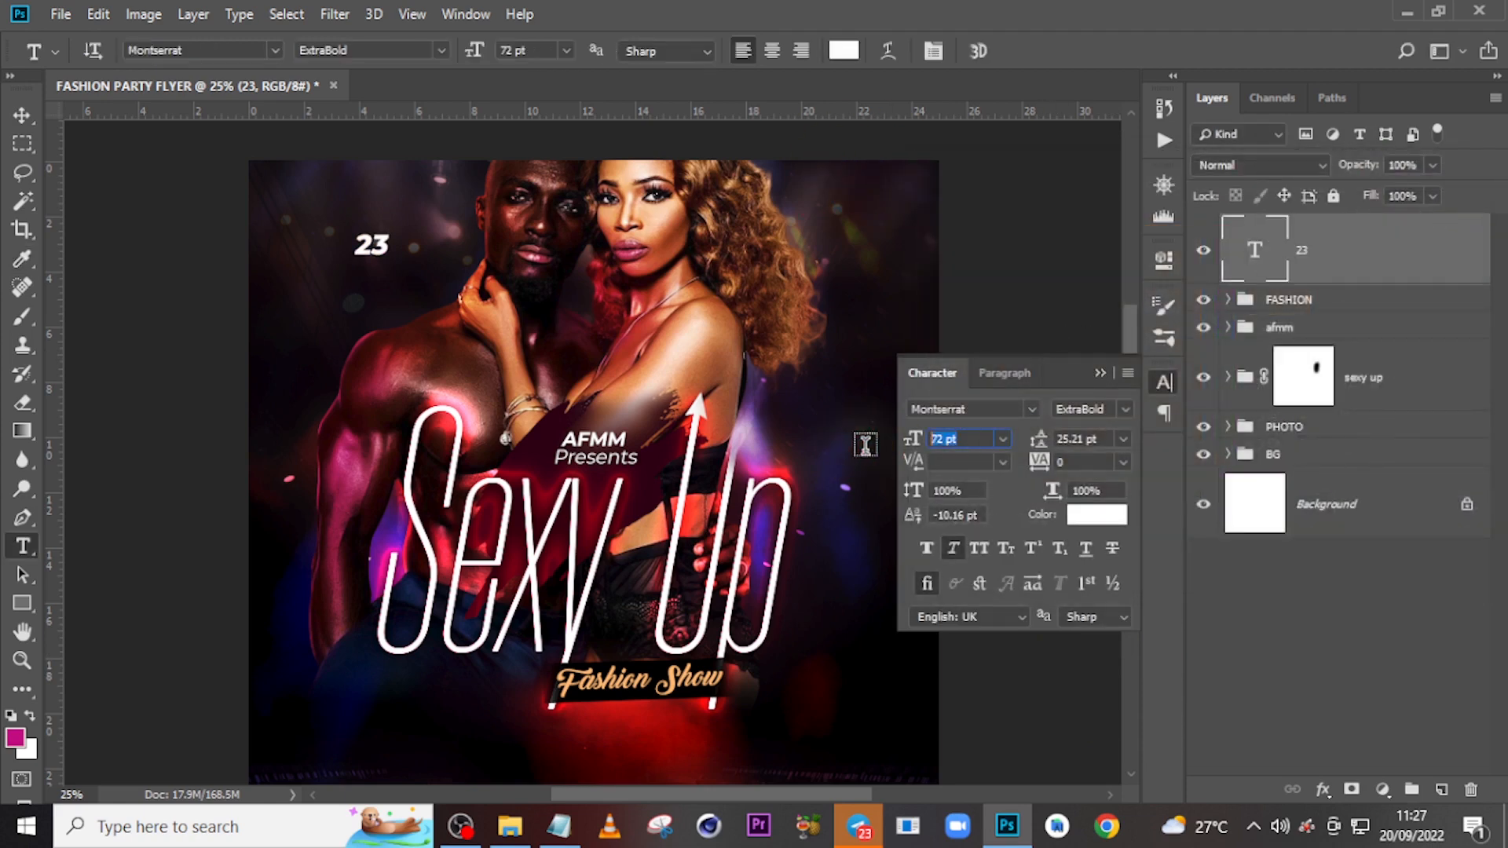
text(152)
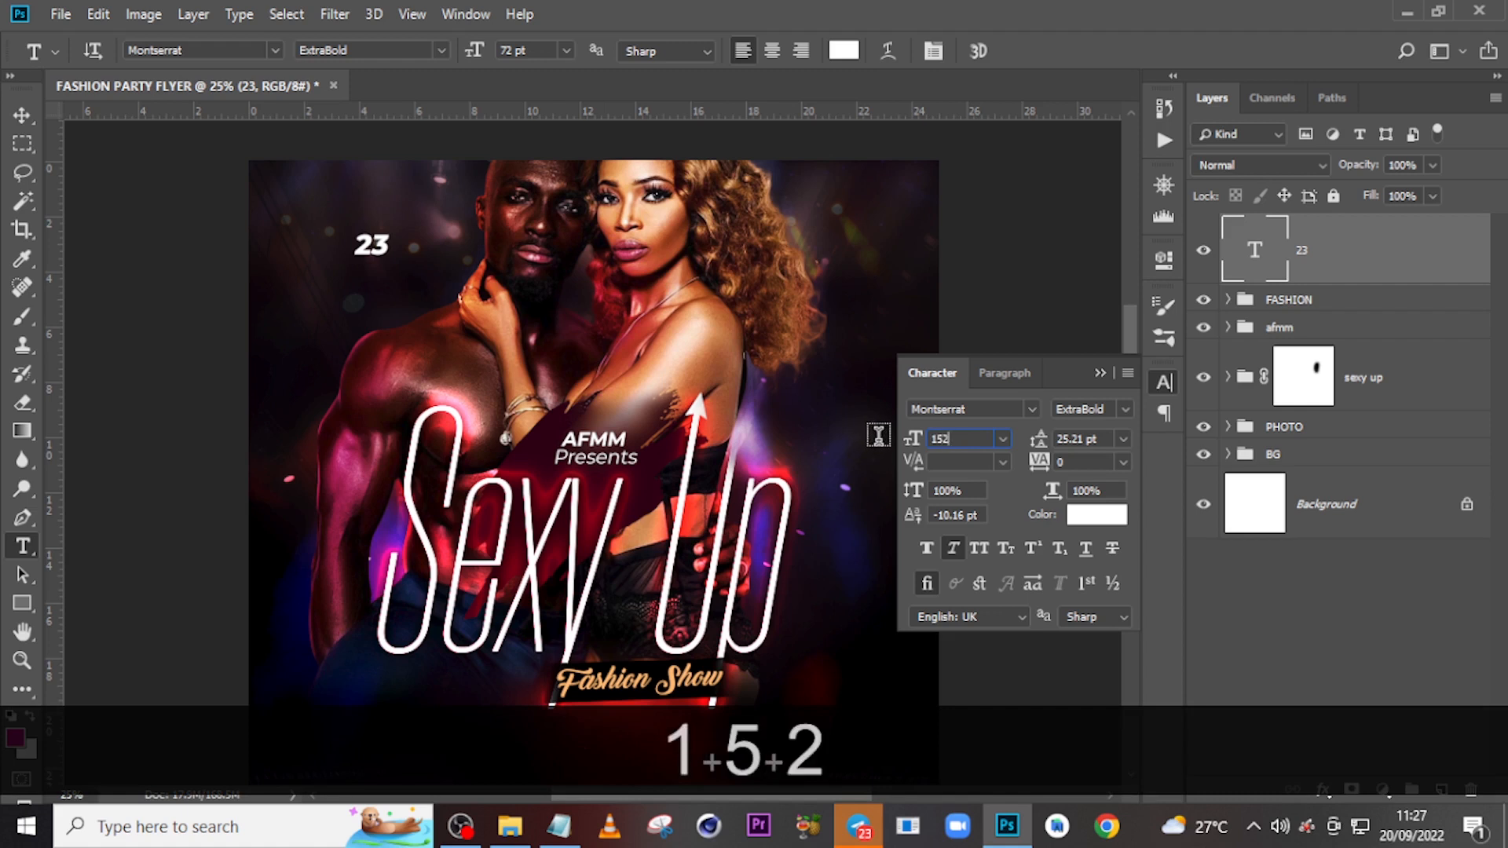
text(.8)
key(Return)
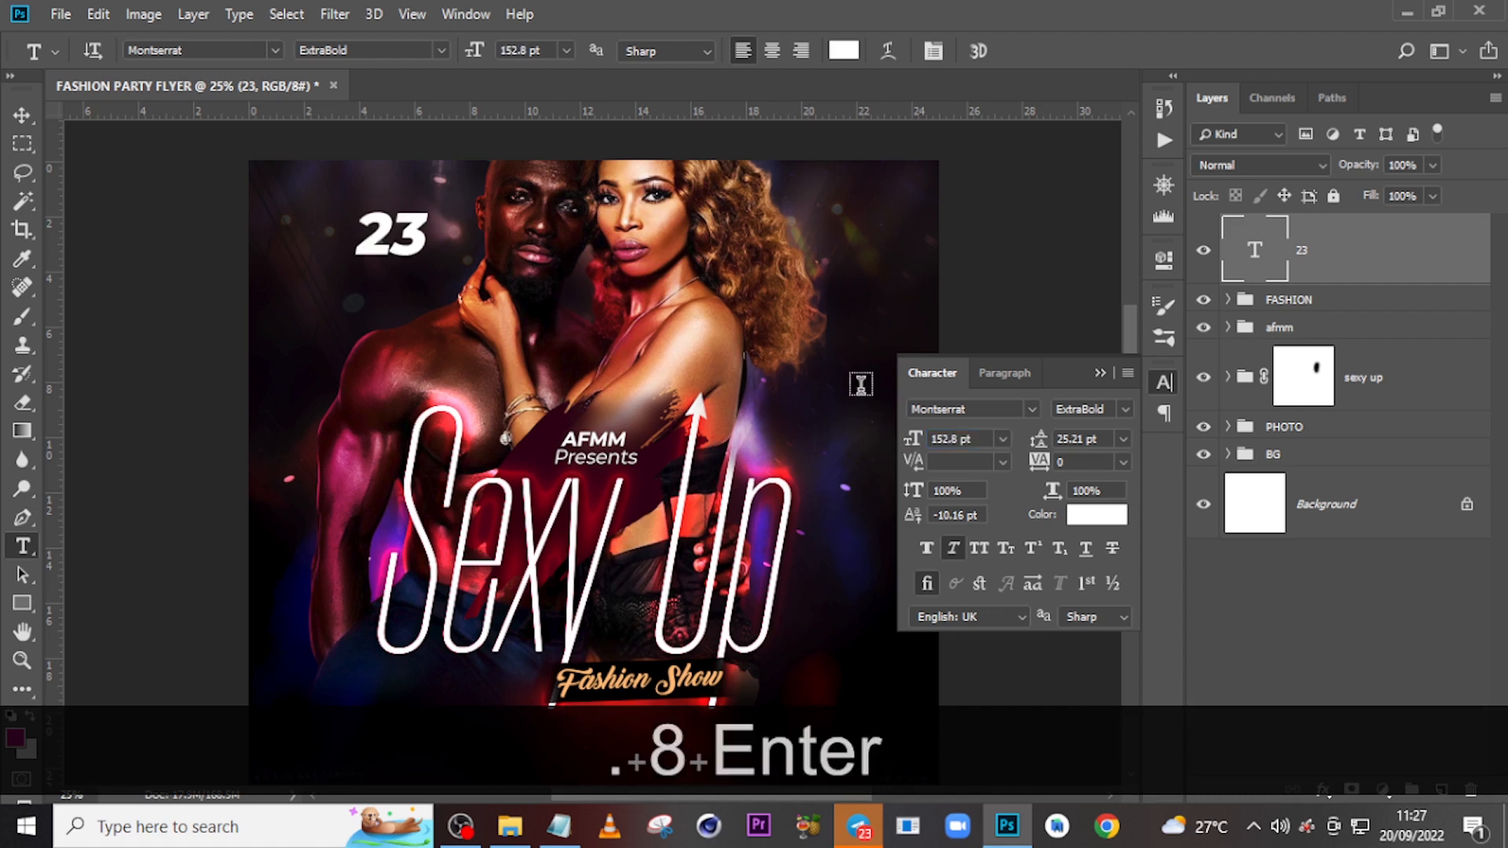
Move the 23 text toward the flyer's left side, show the guides, and nudge its left edge onto the second vertical guide.
key(v)
drag(405, 239, 373, 238)
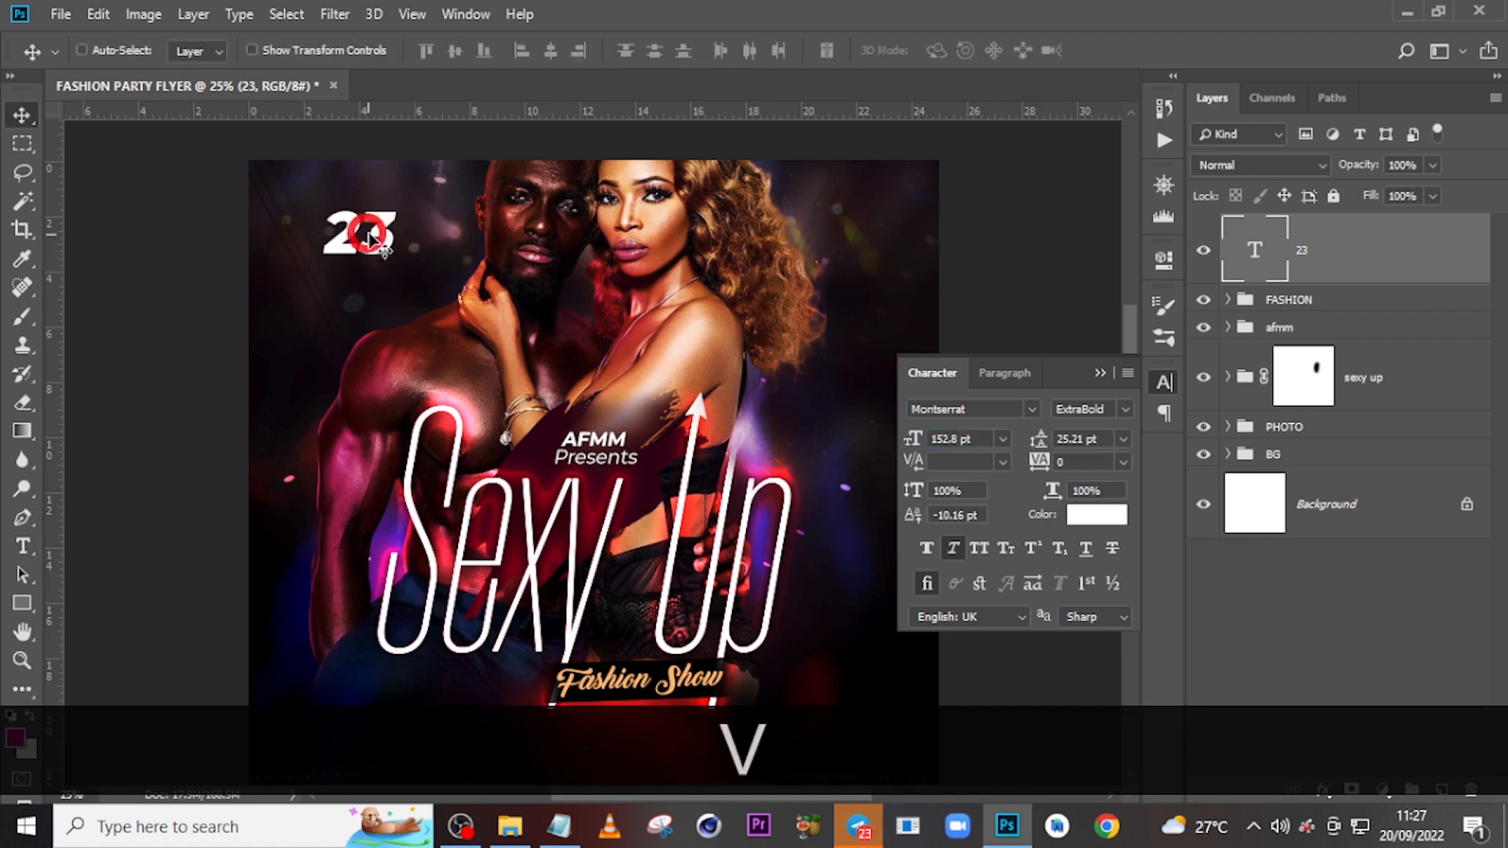
key(ctrl+h)
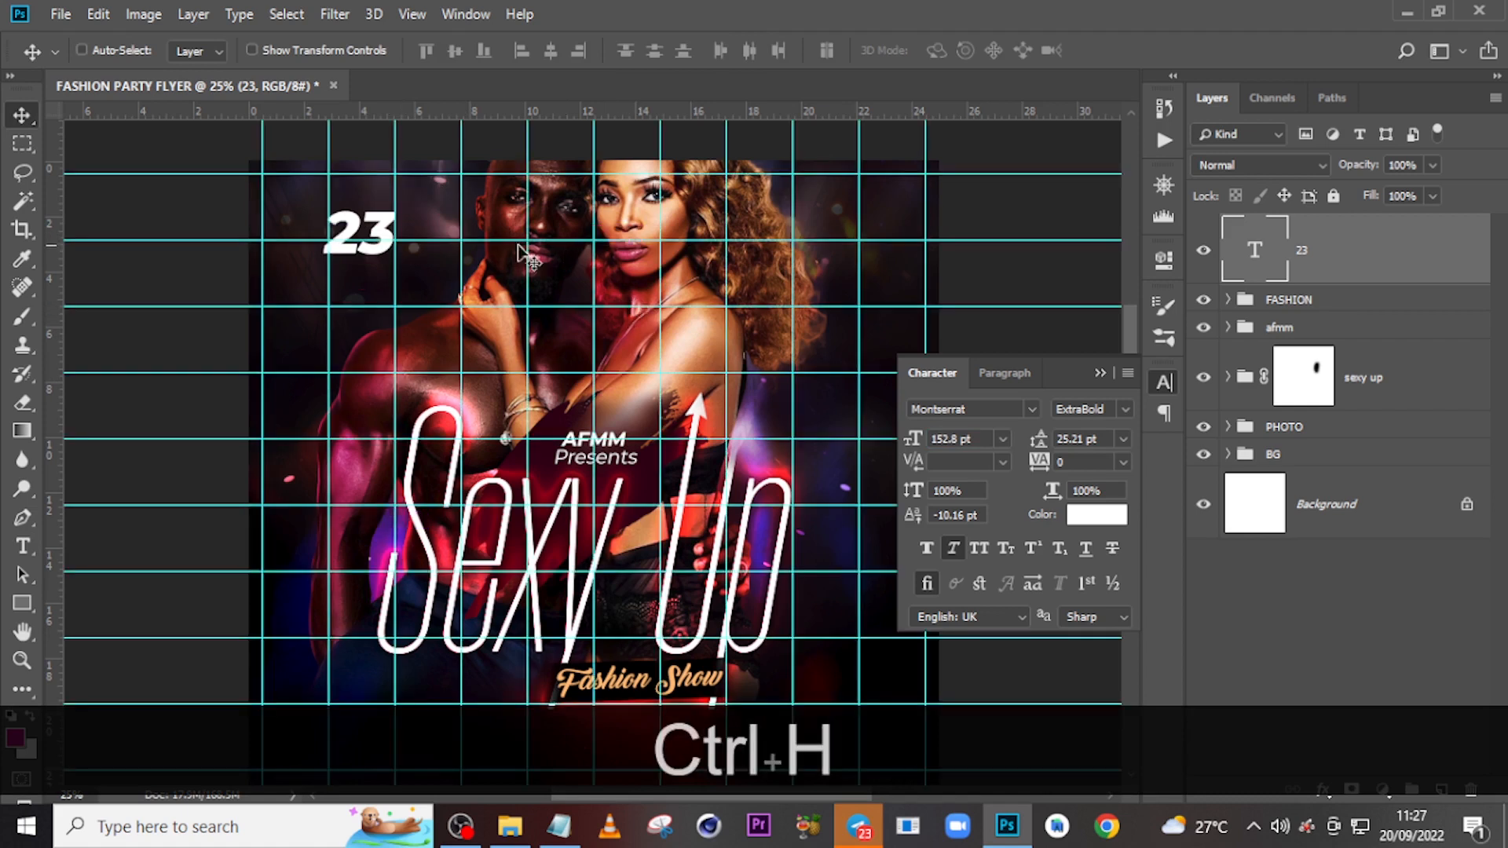
key(shift+Right)
key(shift+Right)
key(shift+Right)
key(shift+Right)
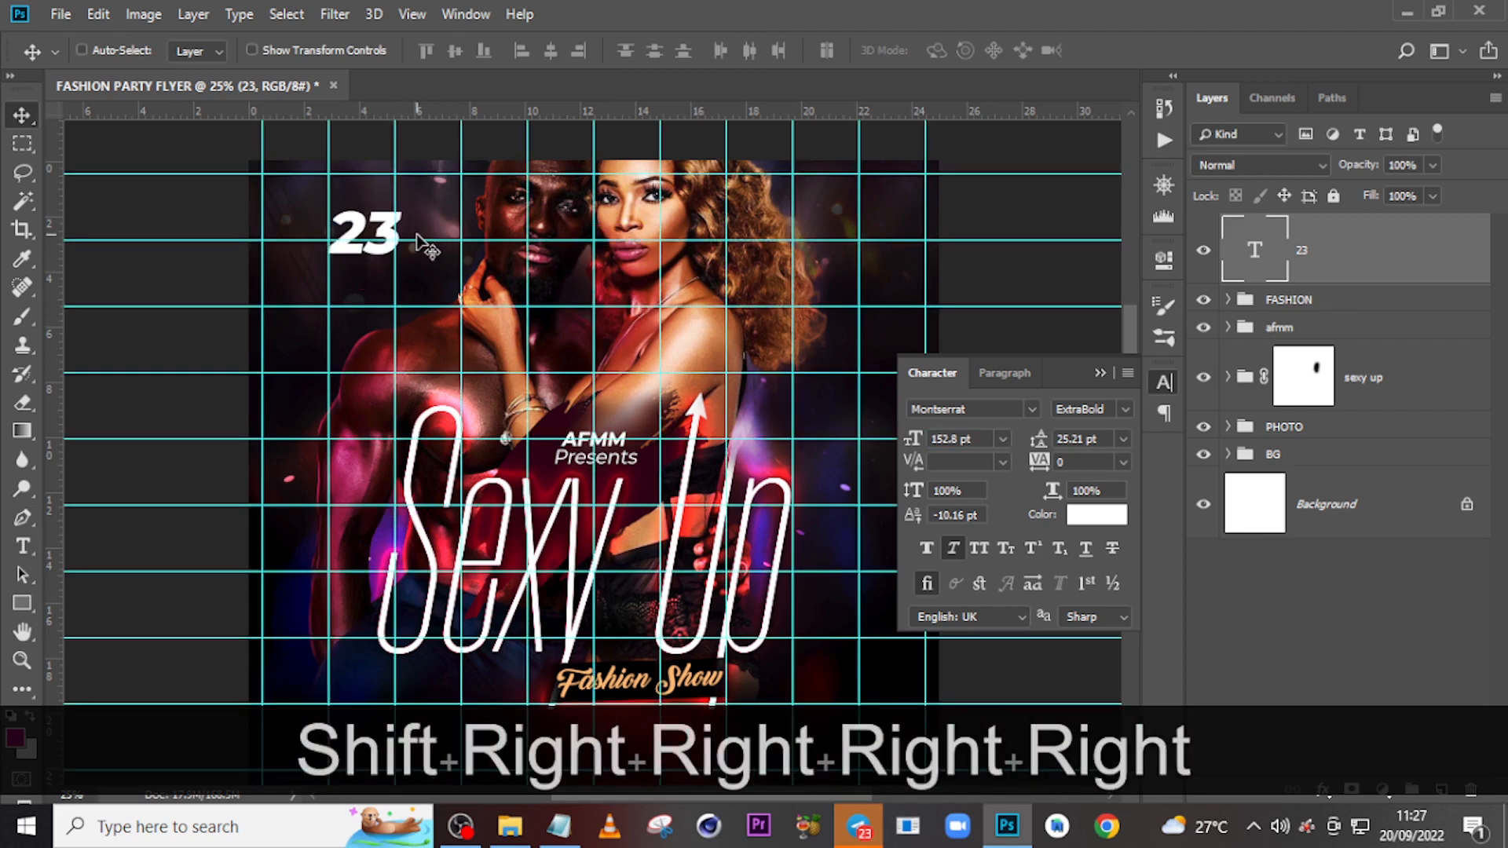
Nudge the "23" text slightly down and turn off its faux italic.
key(shift+Down)
key(shift+Down)
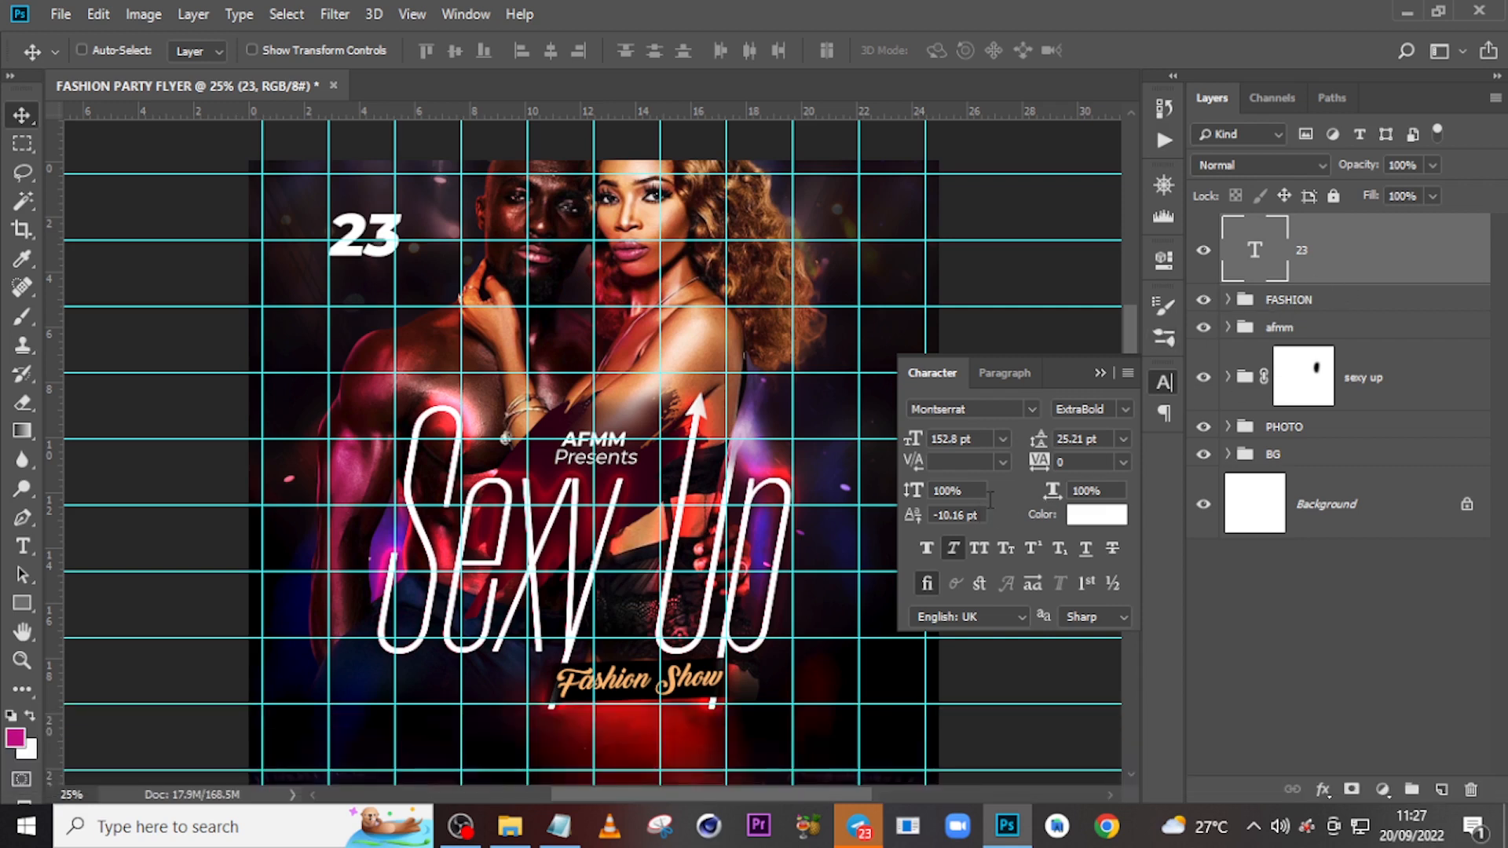
click(952, 547)
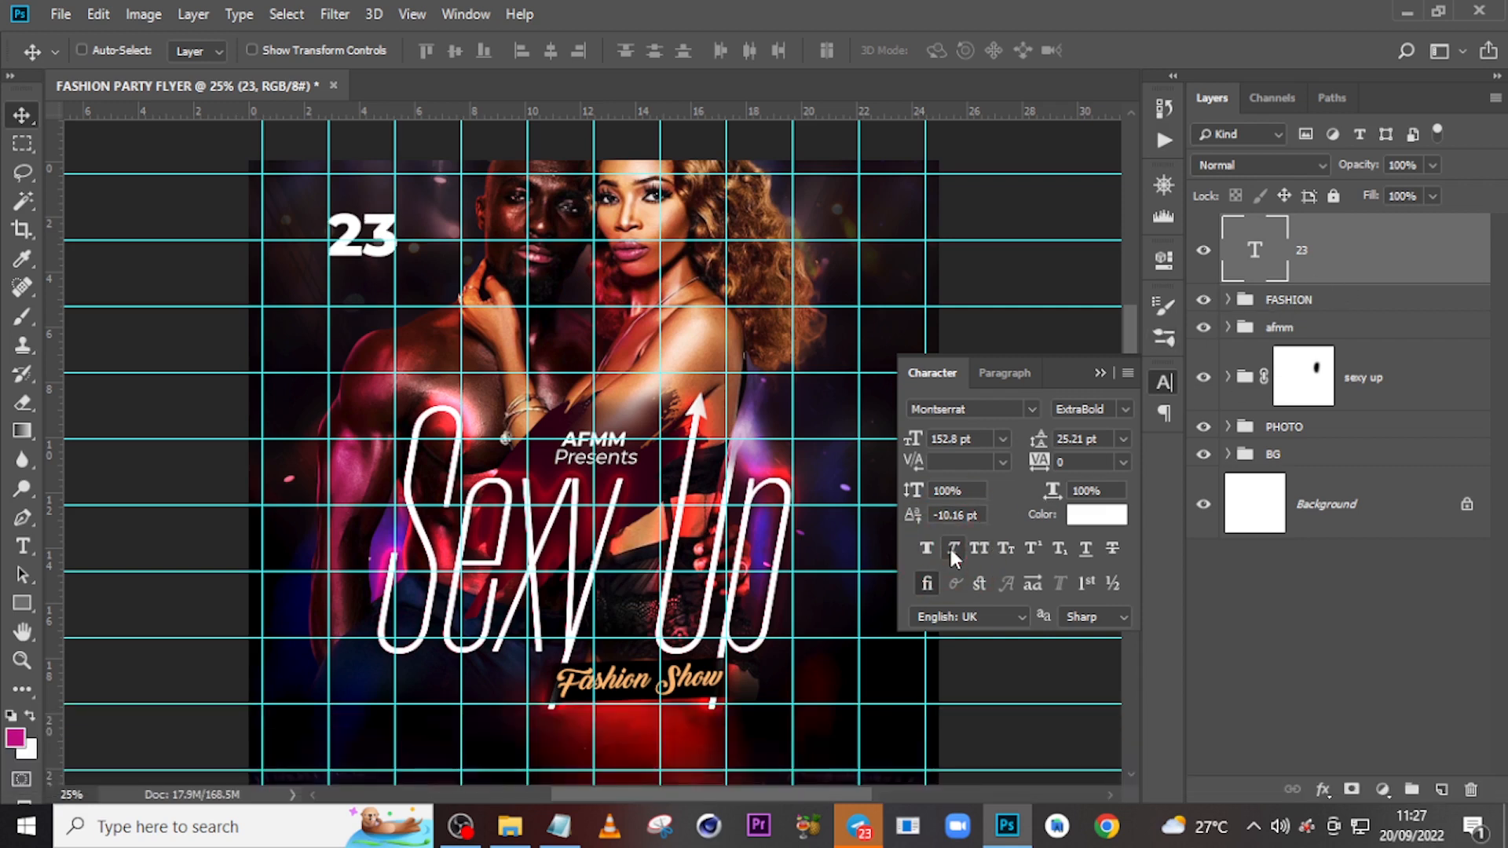
Add a new text layer with "dec" copied from the 144.txt Notepad file and place it just above the "23".
click(1315, 243)
key(t)
click(351, 340)
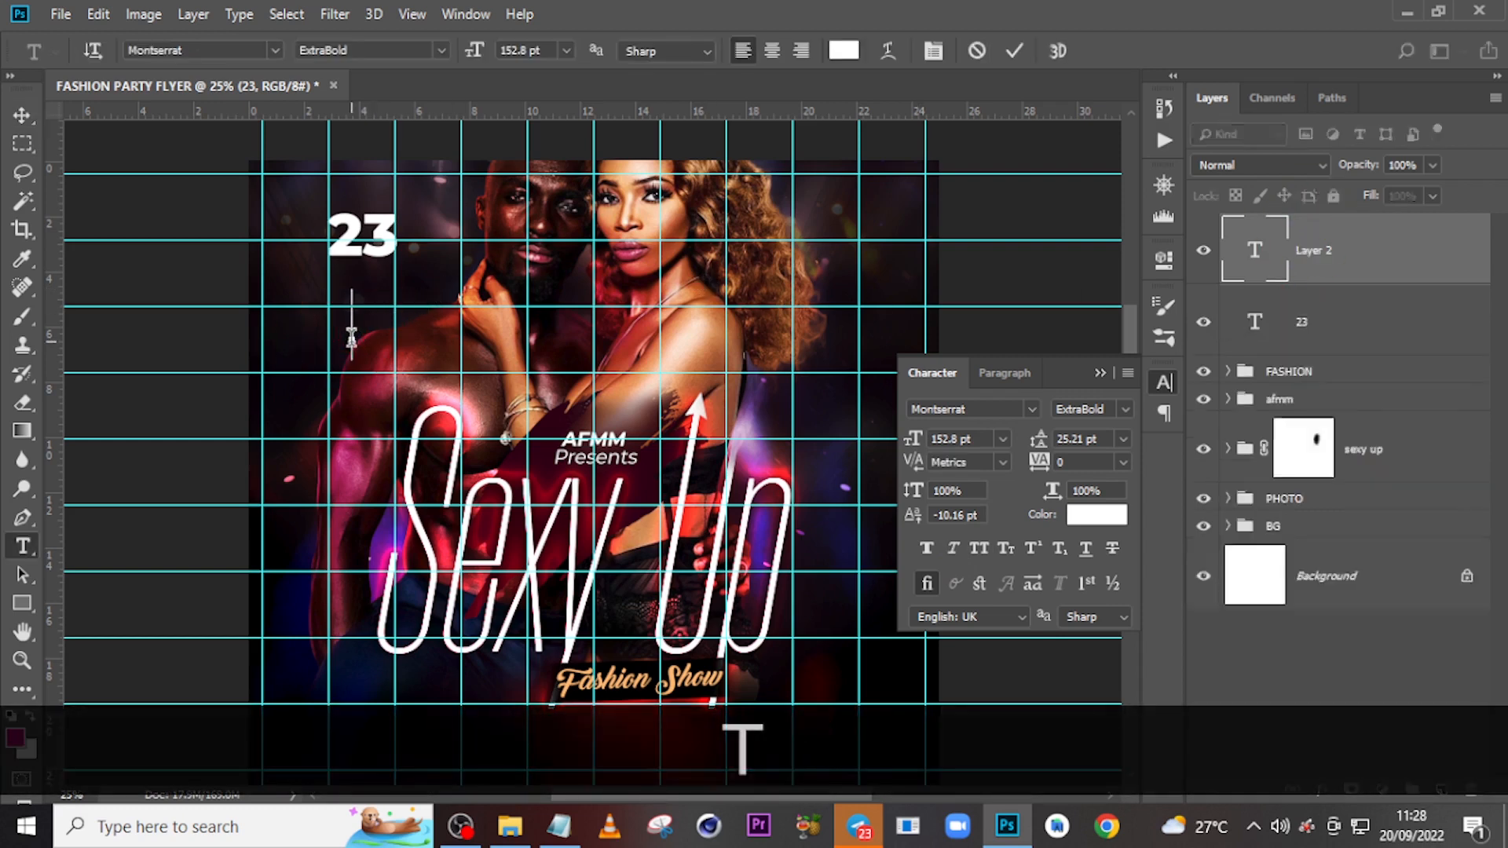
click(559, 826)
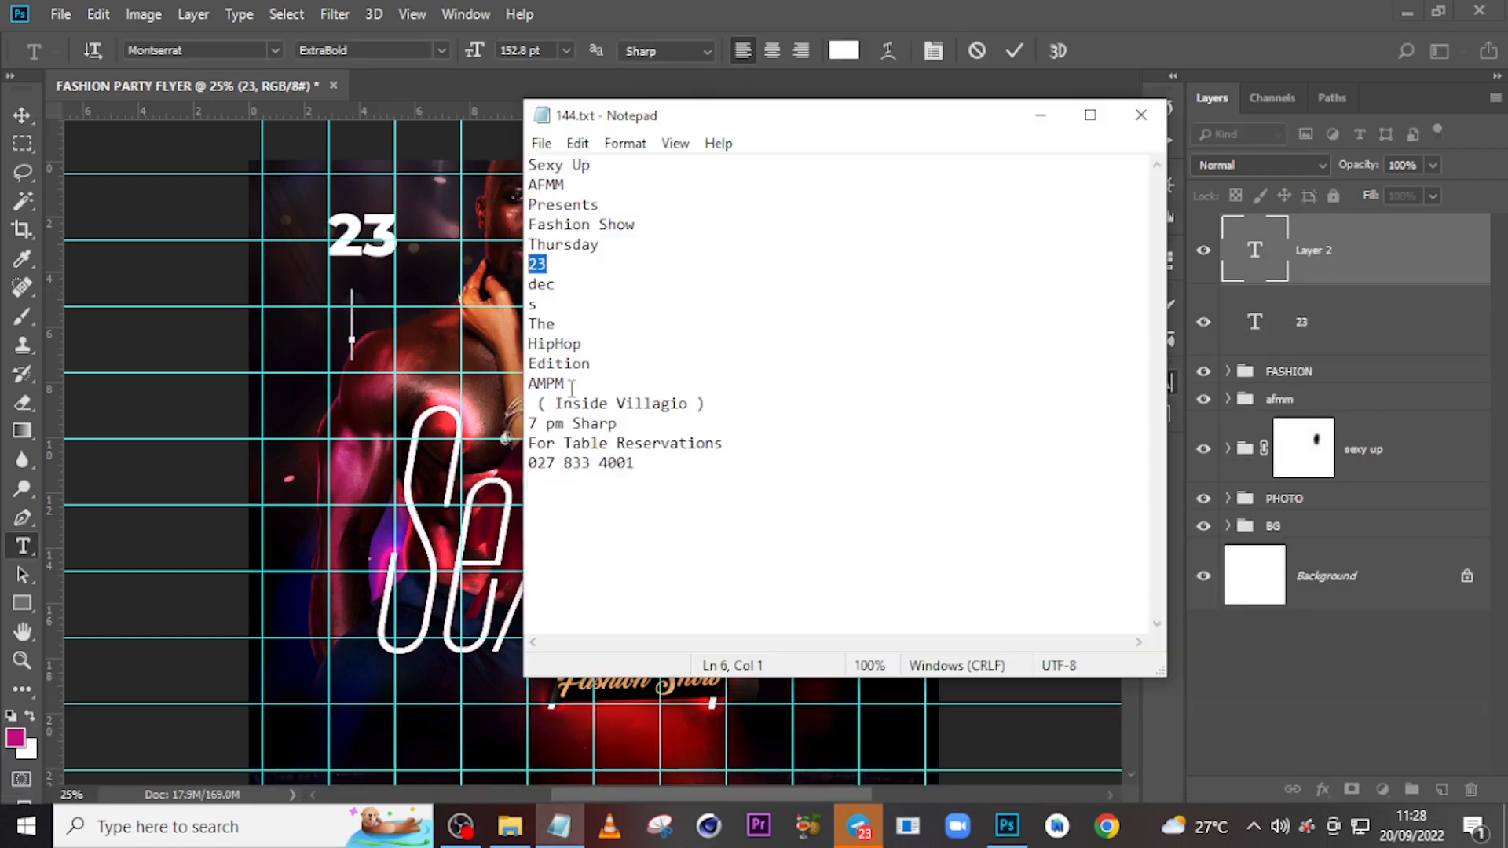
drag(573, 285, 476, 290)
key(ctrl+c)
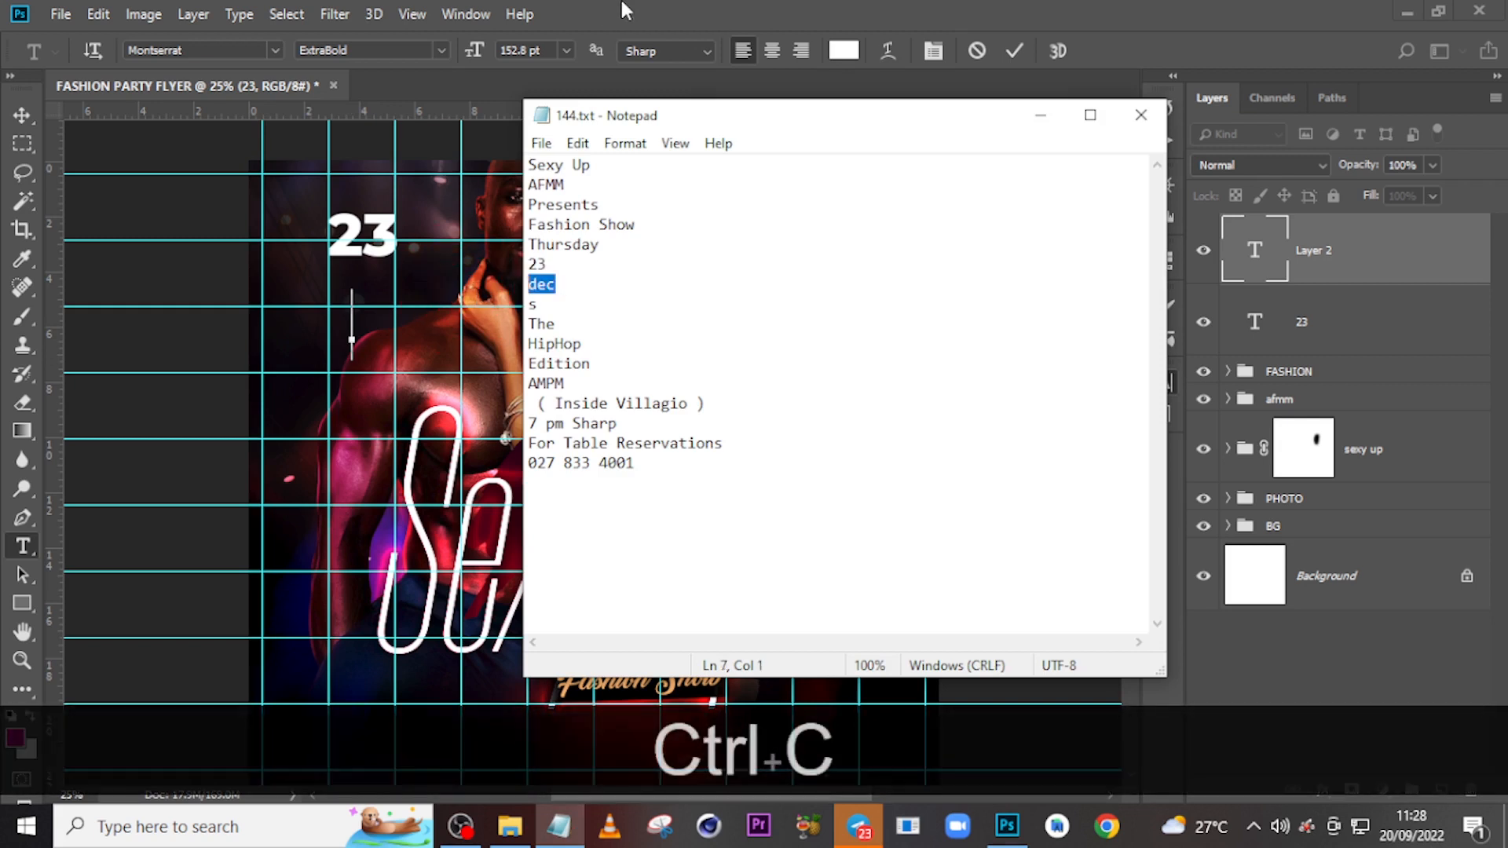
click(626, 10)
key(ctrl+v)
click(1260, 262)
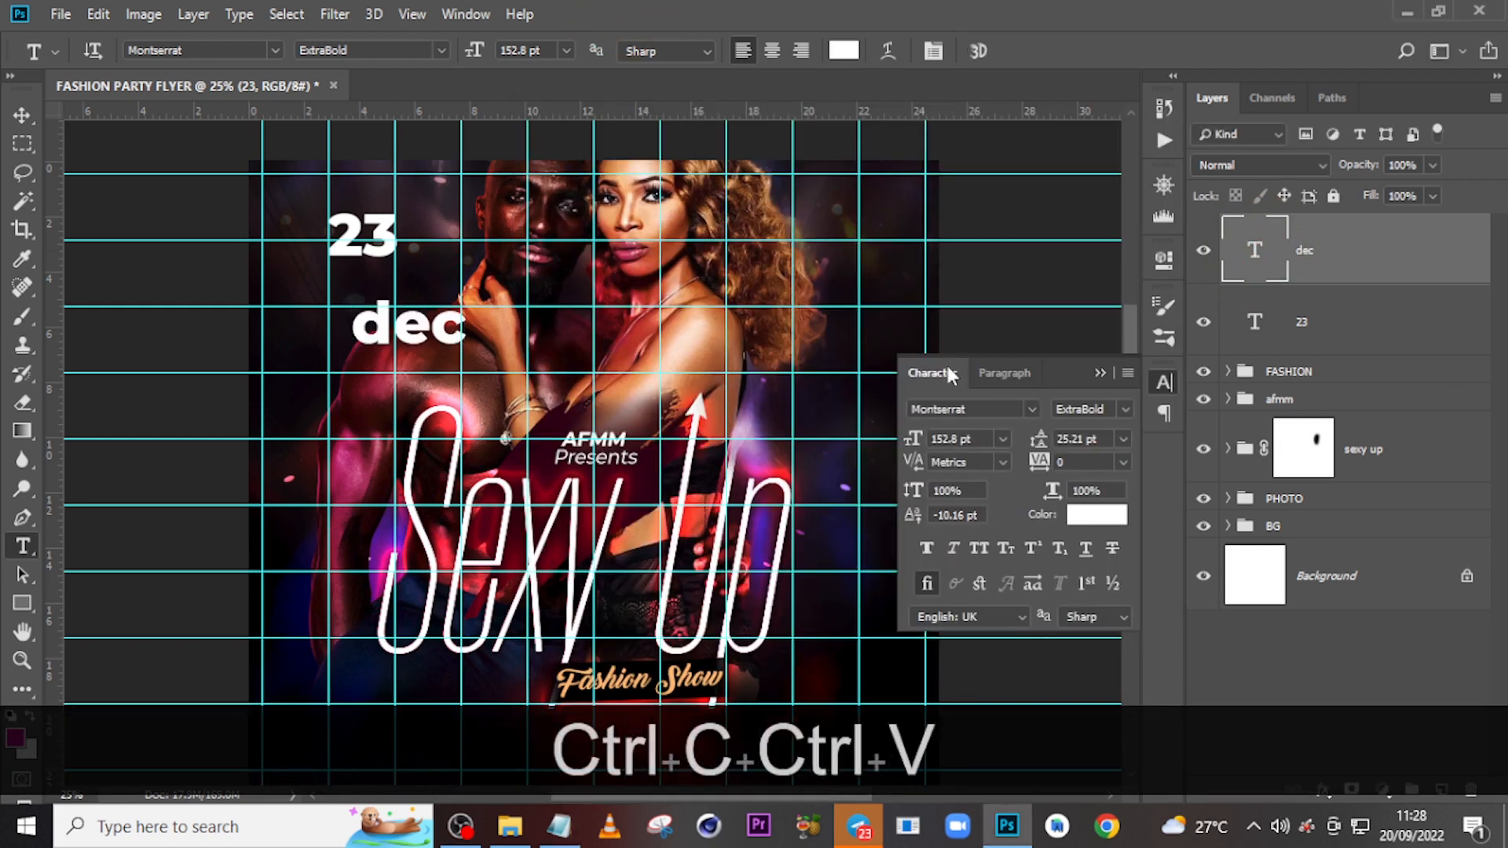
key(v)
drag(406, 312, 363, 182)
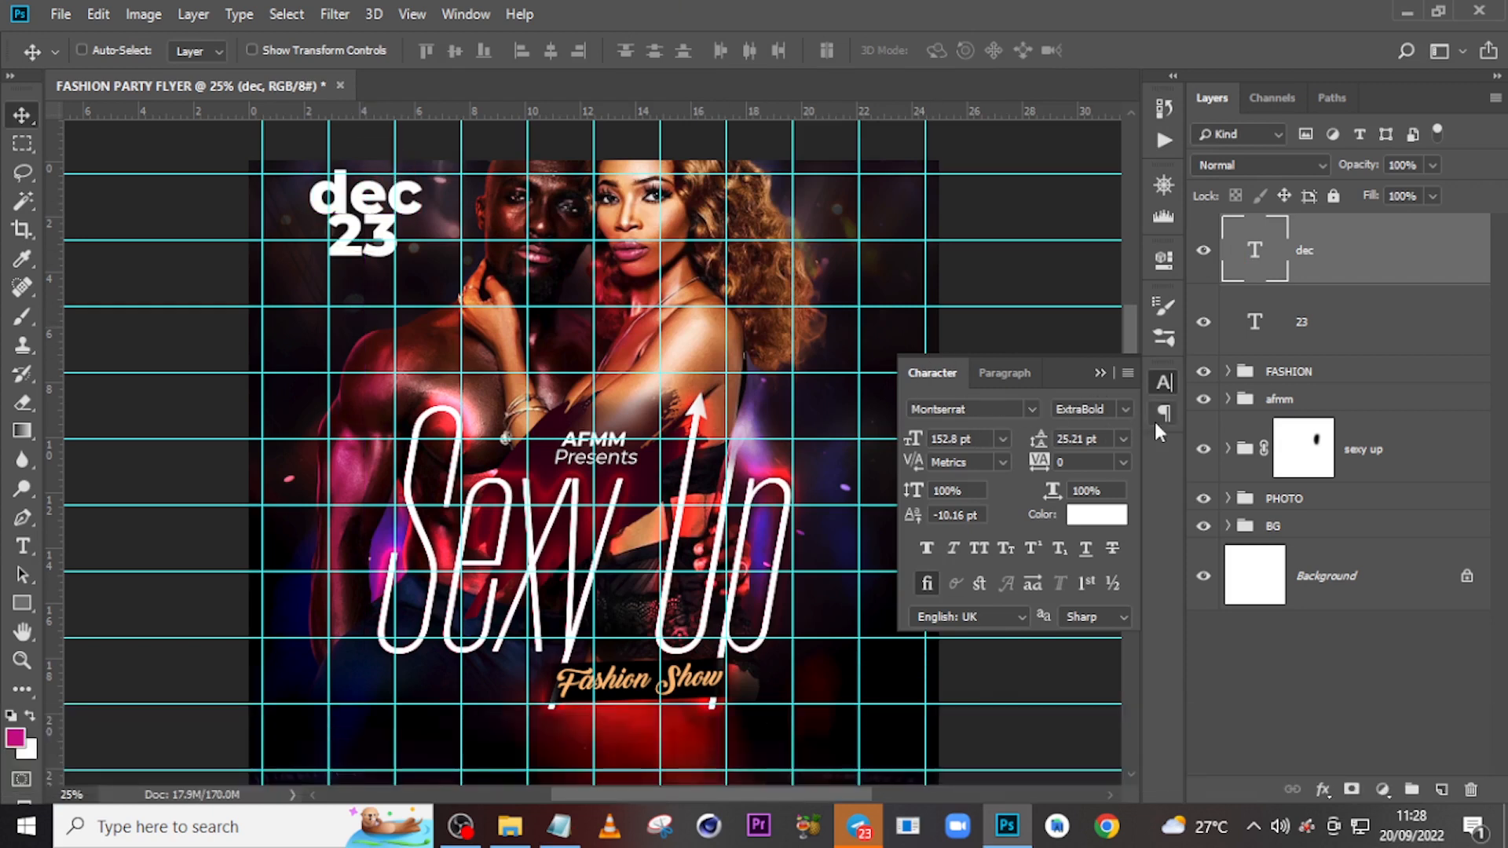
Set the "dec" text to Medium weight, 89 pt and all caps.
click(1124, 409)
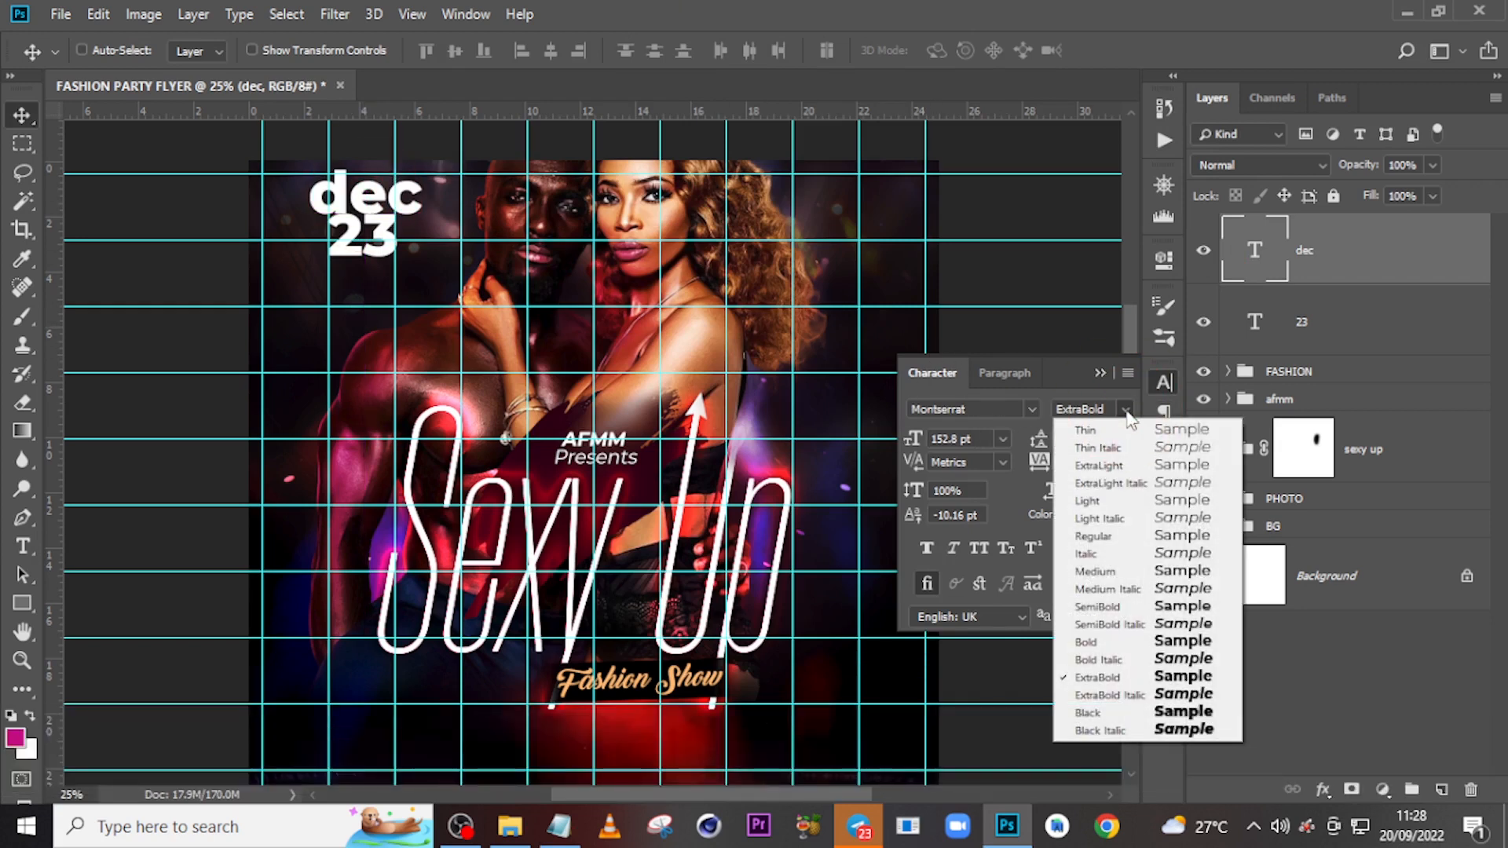
click(1099, 571)
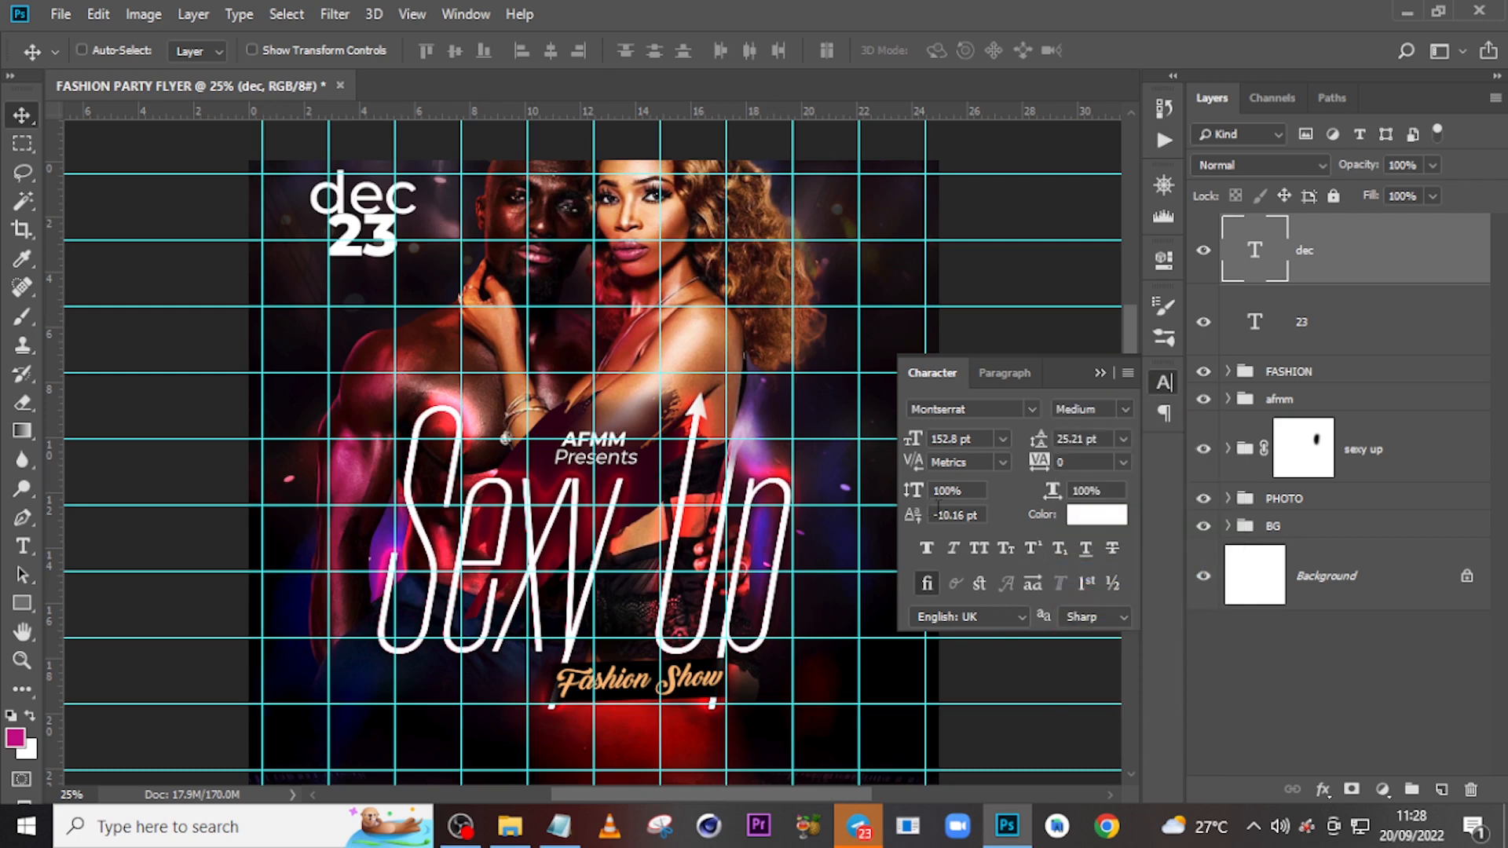
click(910, 432)
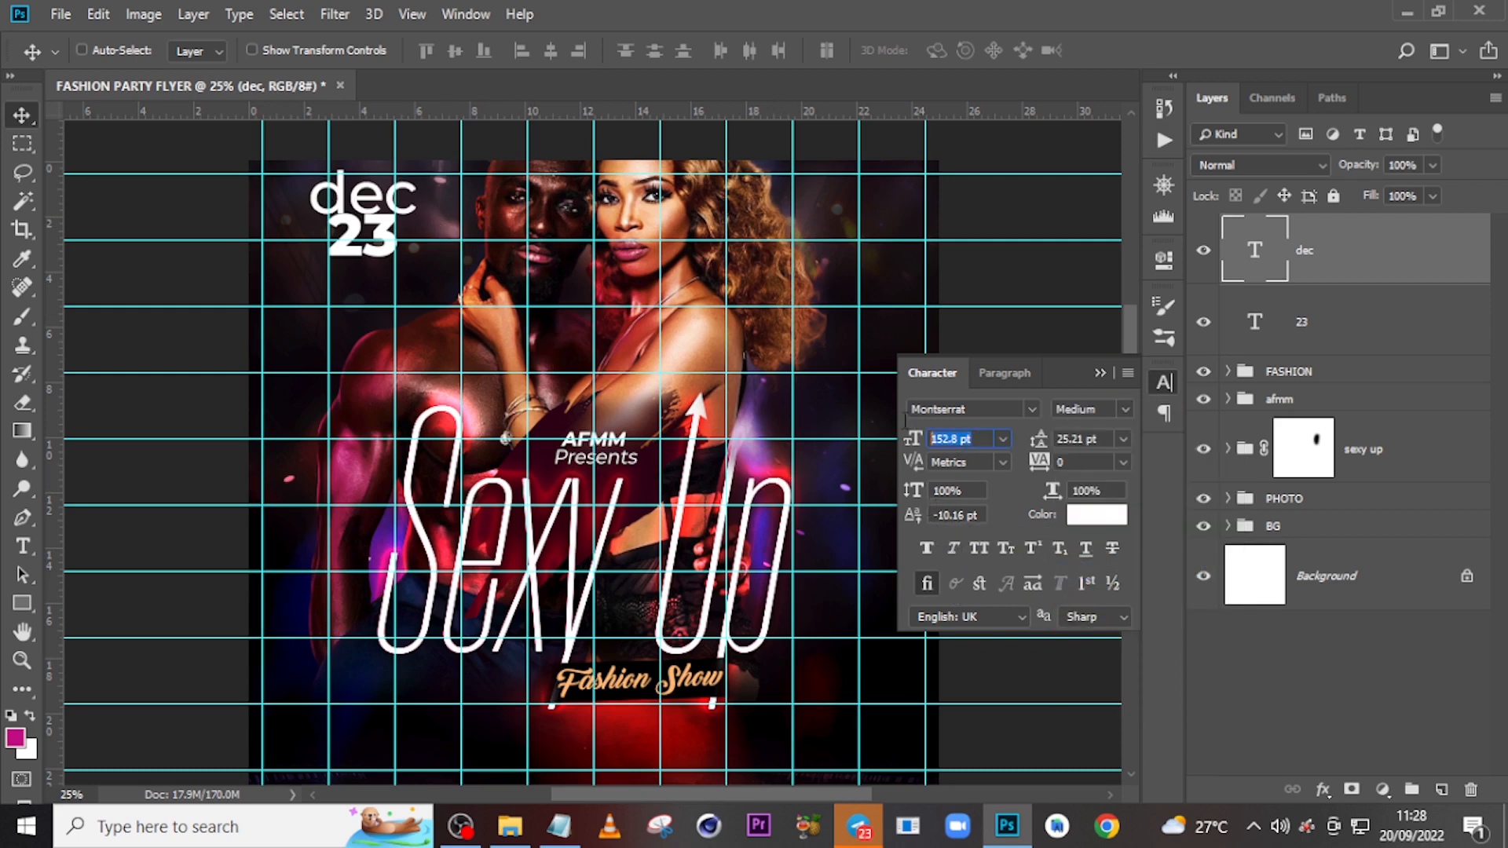
text(89)
key(Return)
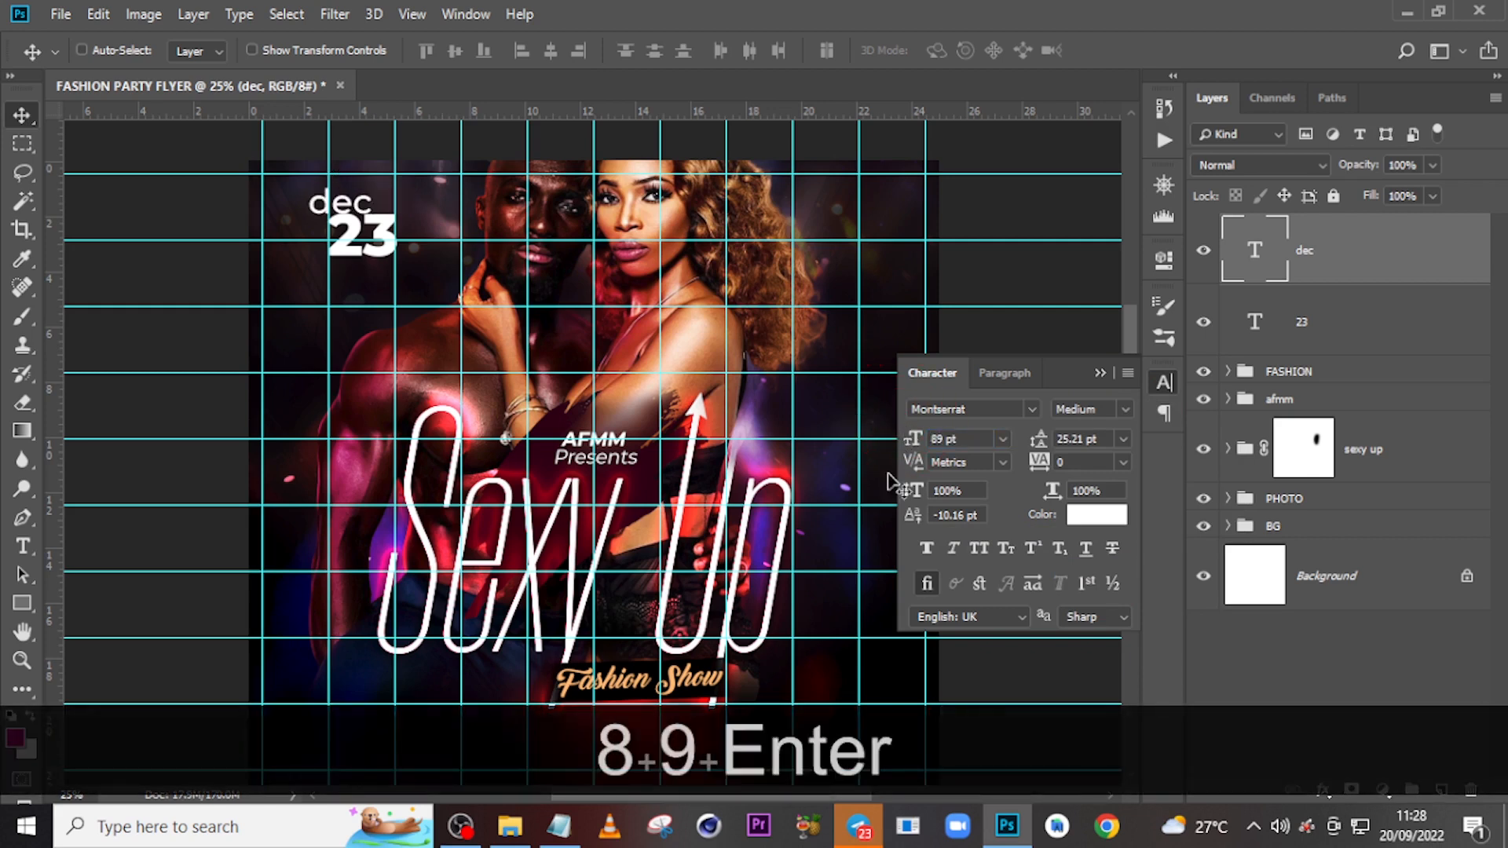
click(975, 546)
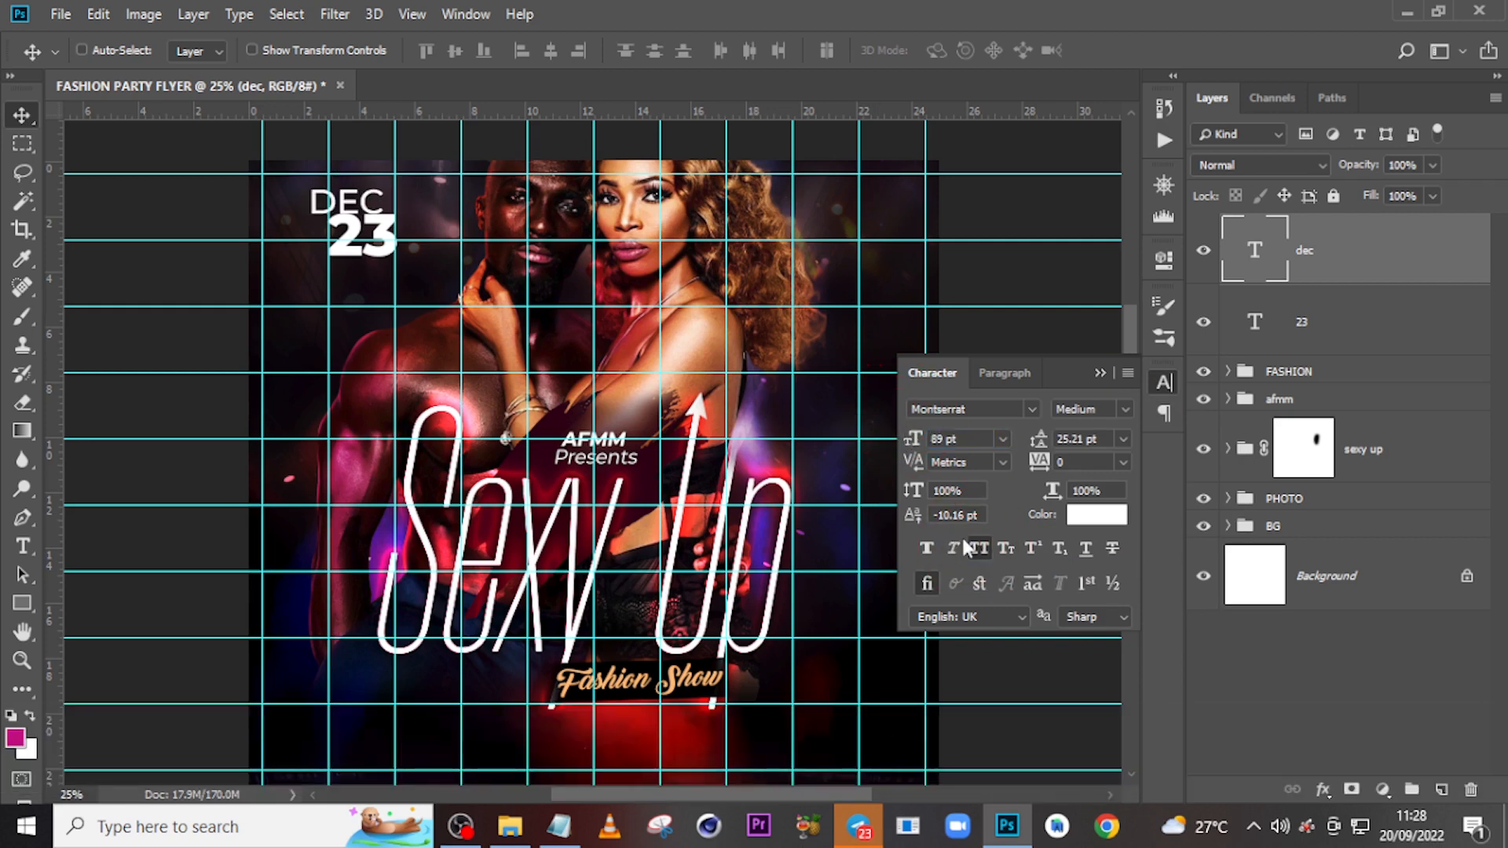
Position the "DEC" text directly above the "23" so their left edges line up on the guide.
drag(352, 210, 370, 199)
key(Up)
key(Up)
key(Up)
key(Up)
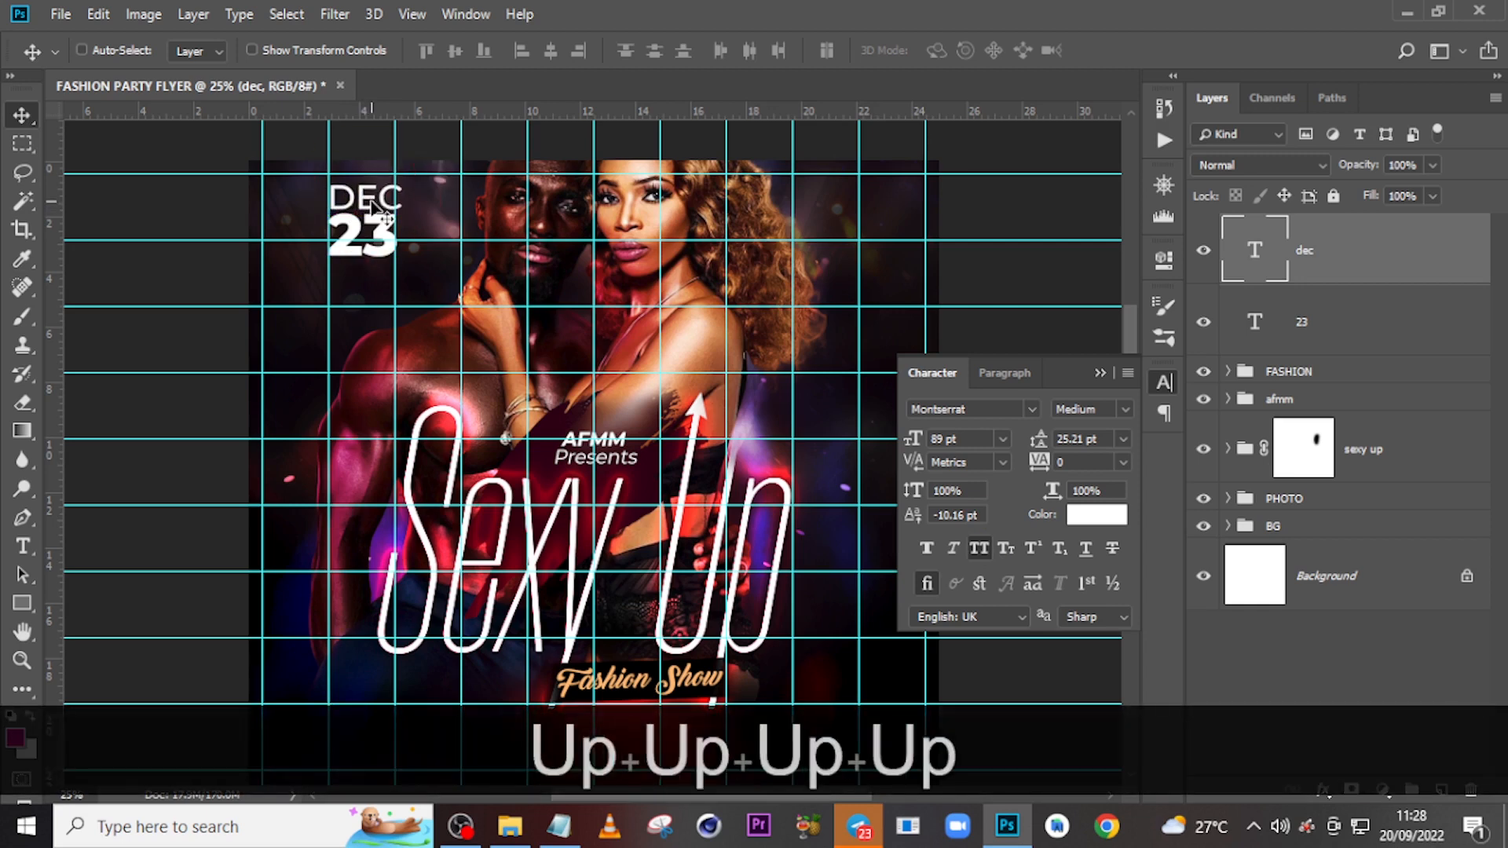
key(Left)
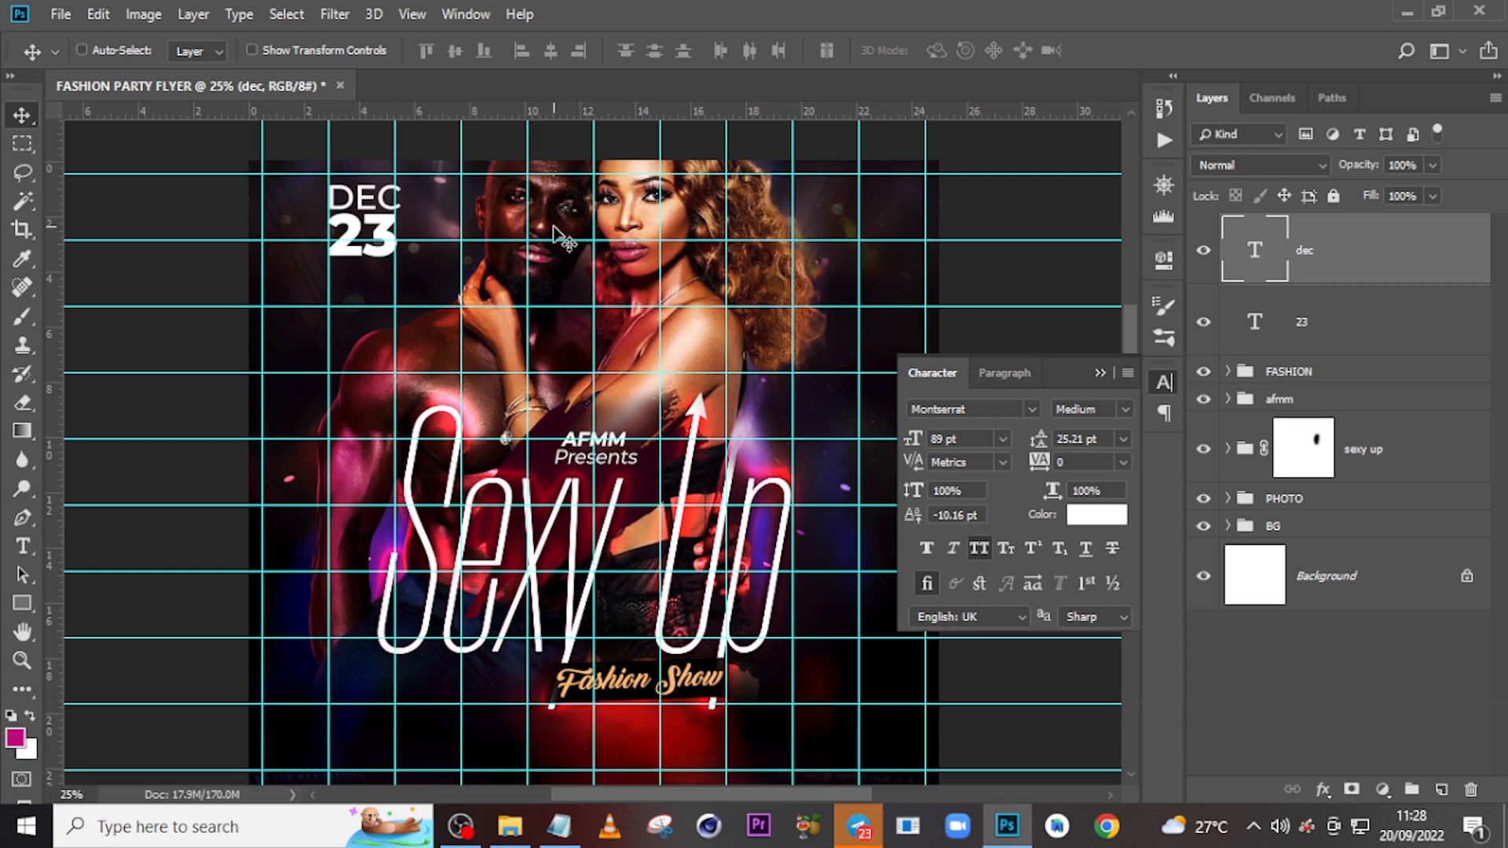
Duplicate the "DEC" text below the "23", change the copy to the letter "s" and align it with the date's left edge.
key(ctrl+j)
drag(363, 200, 358, 298)
double_click(1255, 258)
key(Caps_Lock)
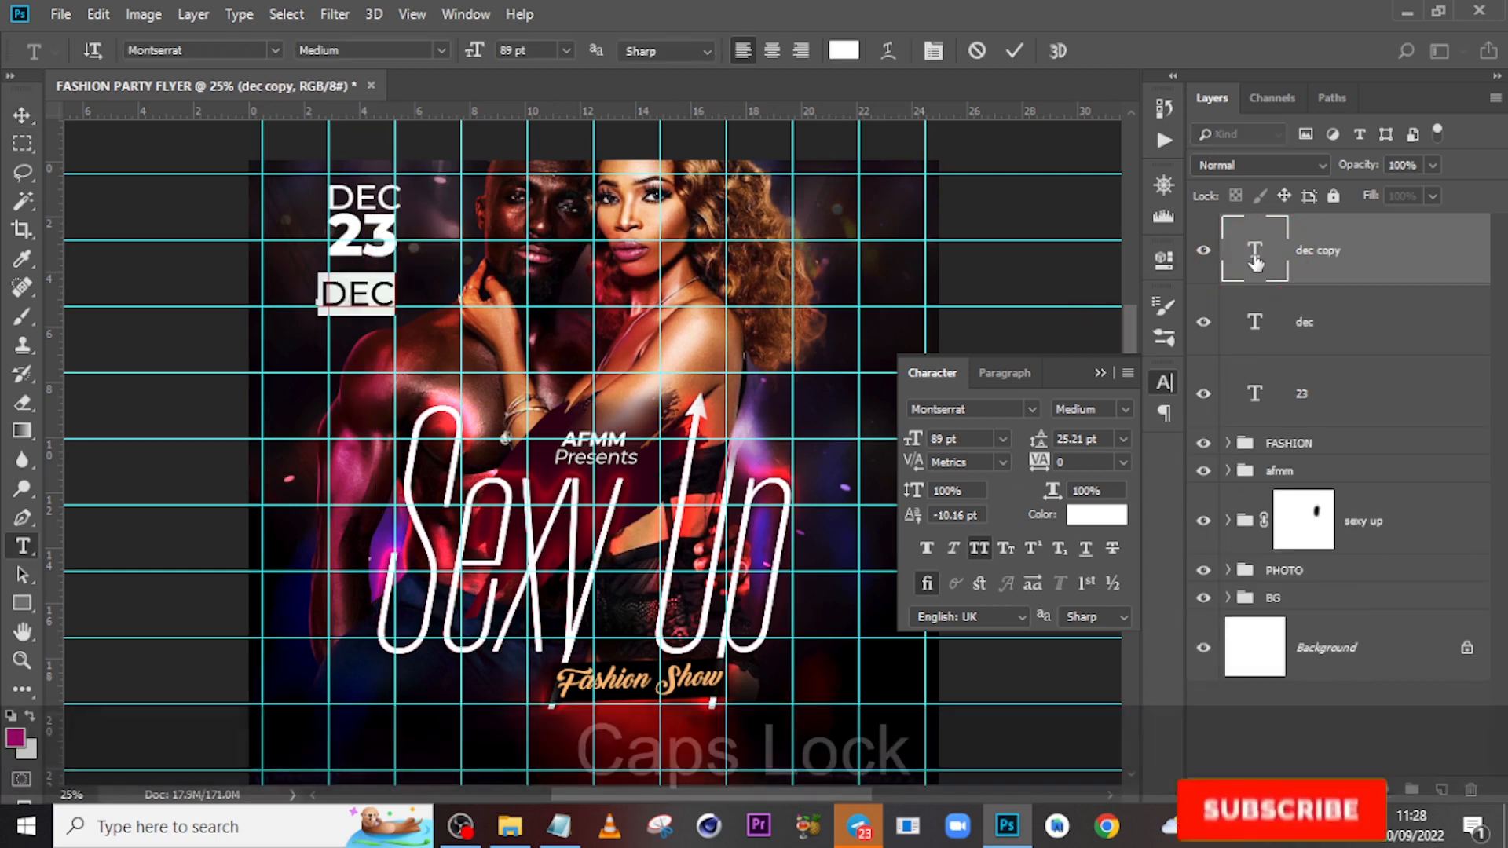
text(S)
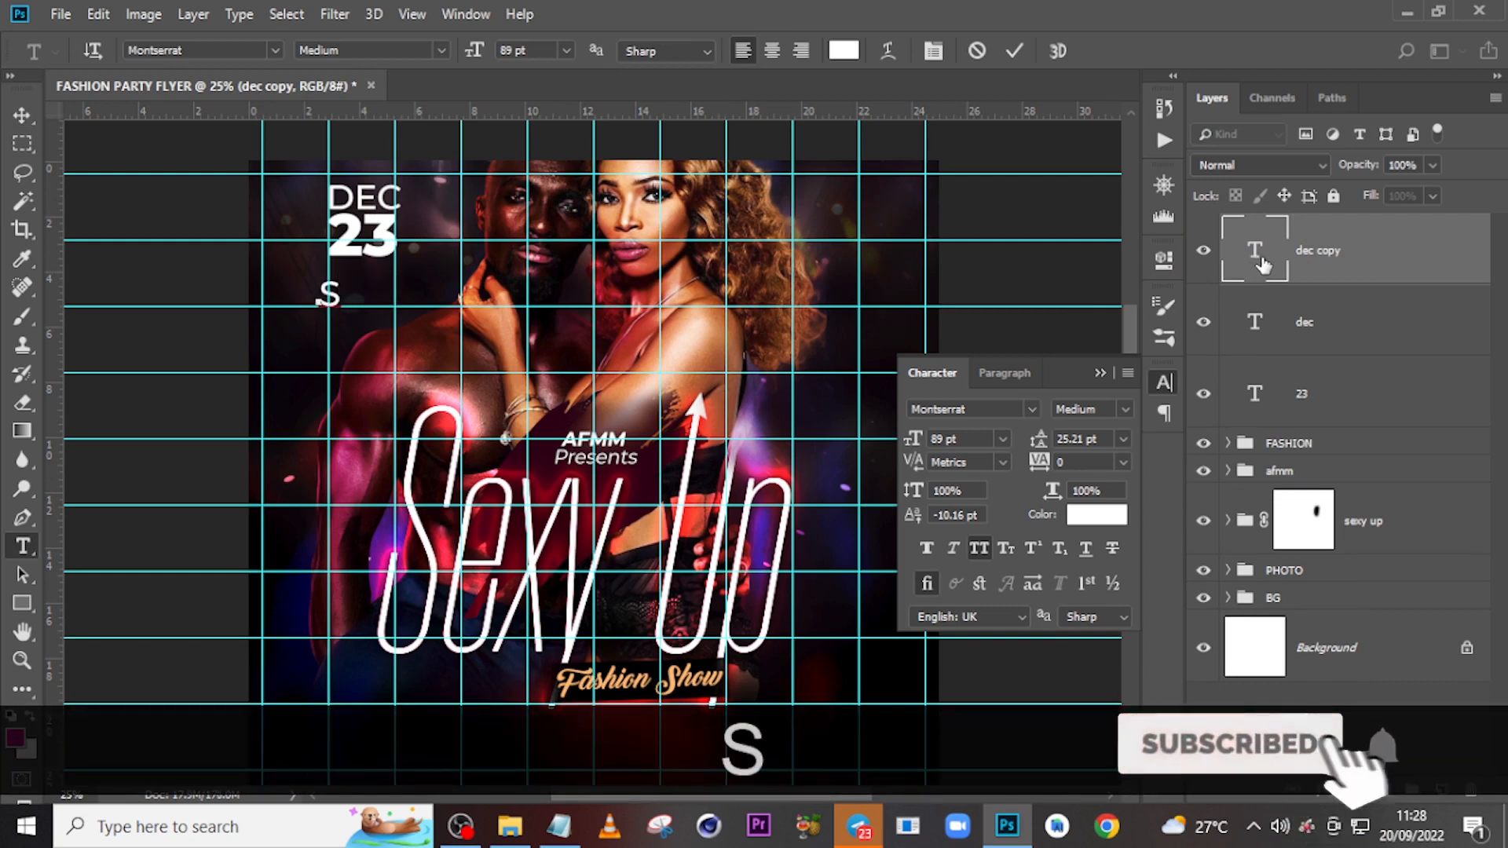
click(1250, 265)
drag(343, 289, 355, 277)
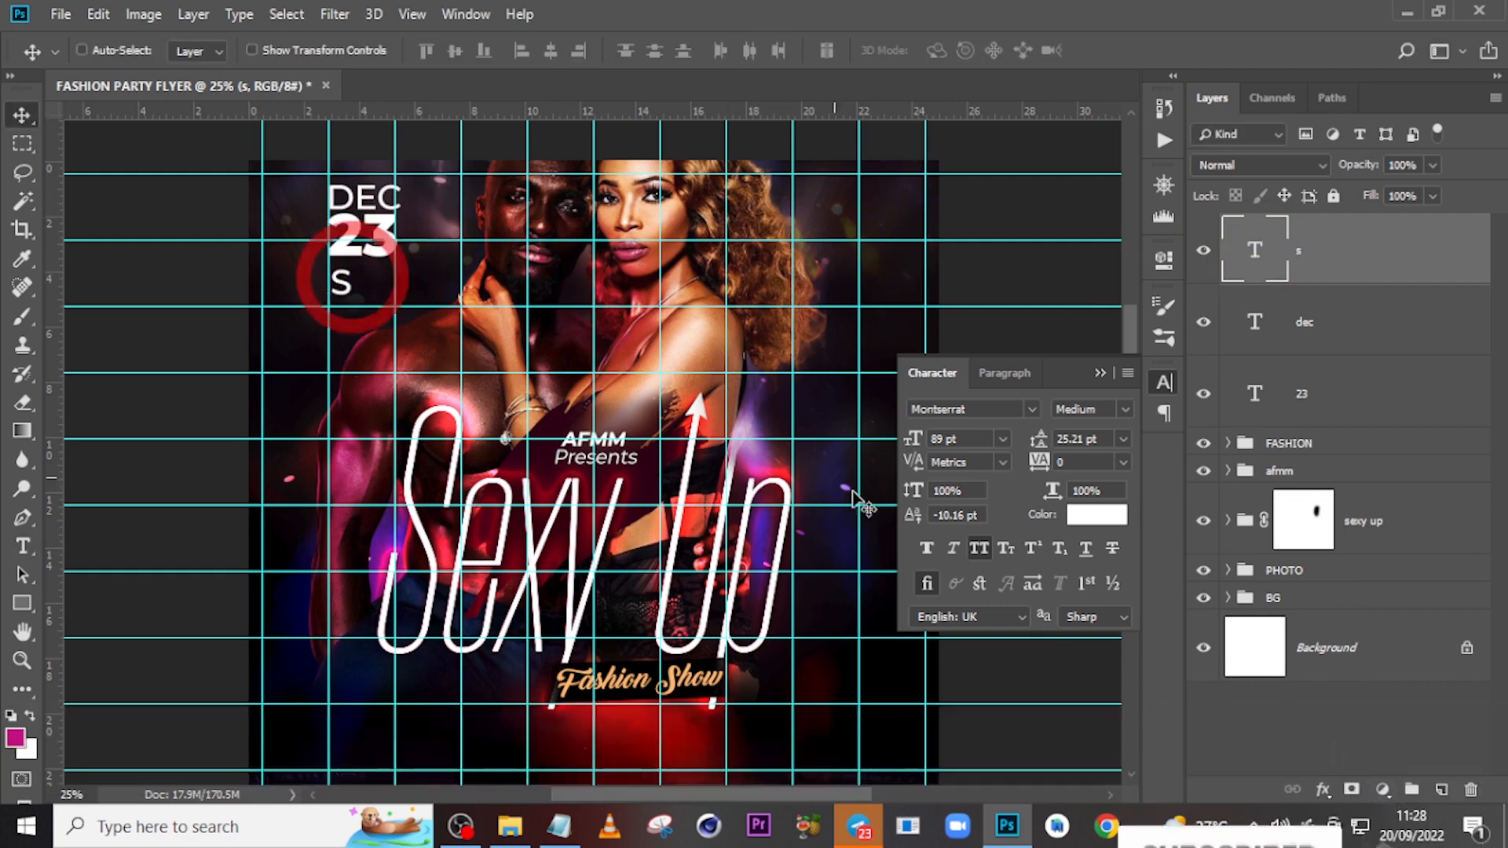
Turn off all caps for the "s", set its font to Oraqle Swash and enlarge it to about 183%.
click(973, 544)
click(1031, 409)
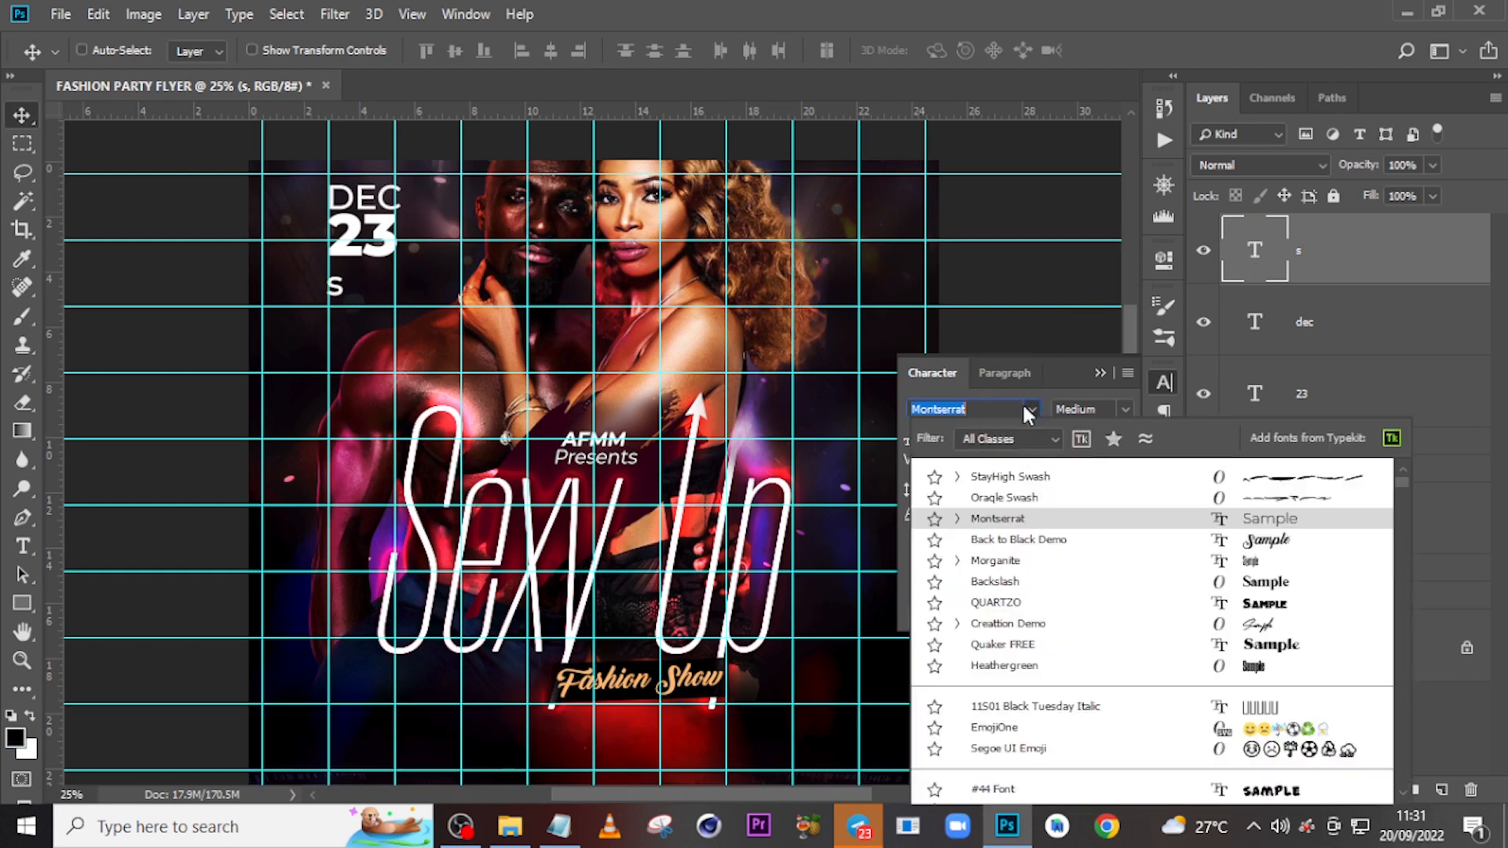
click(1008, 499)
key(ctrl+t)
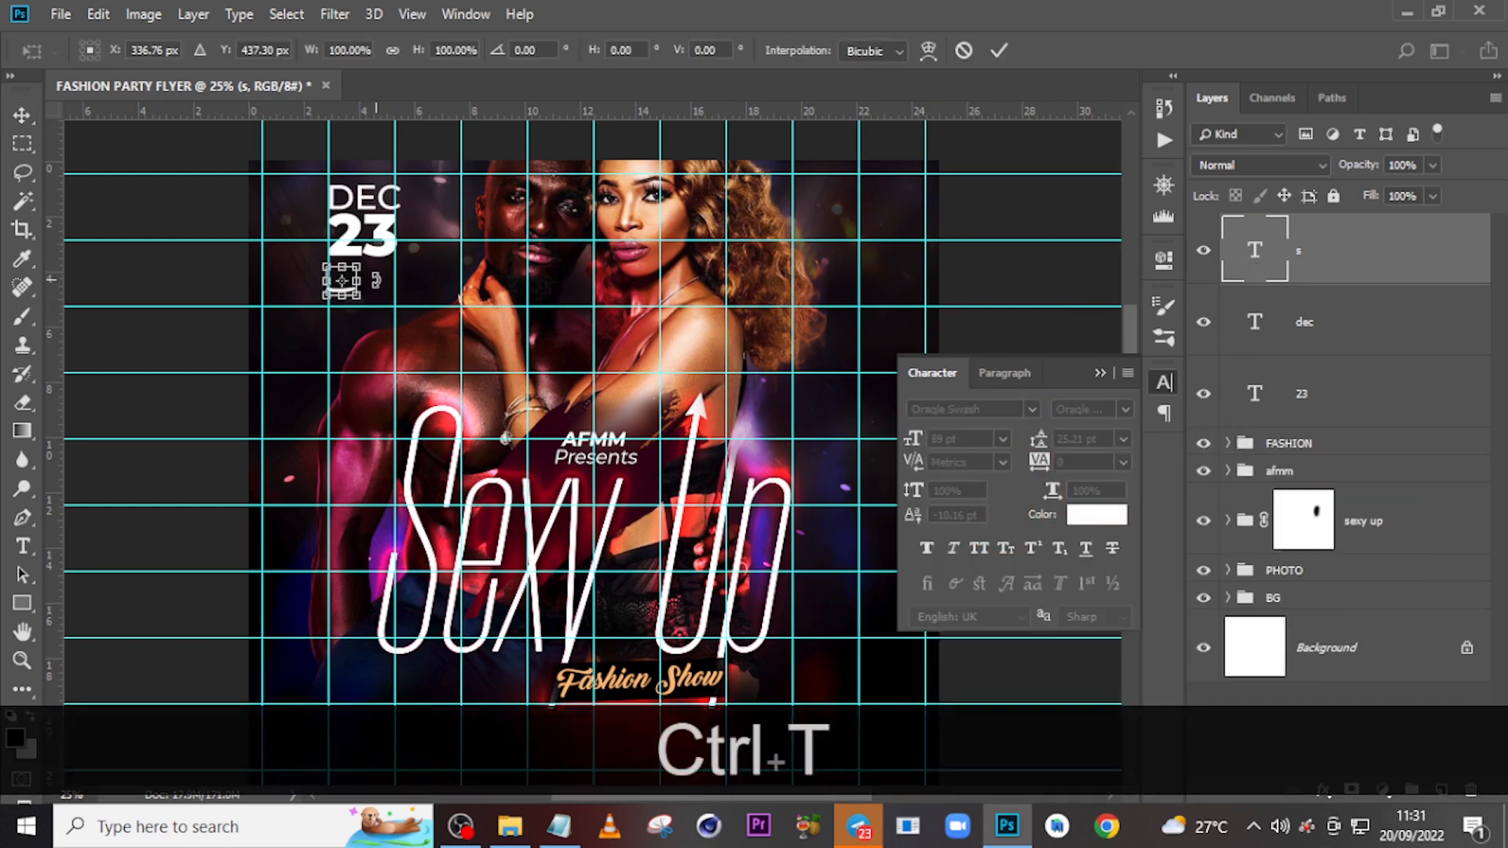
drag(358, 266, 382, 239)
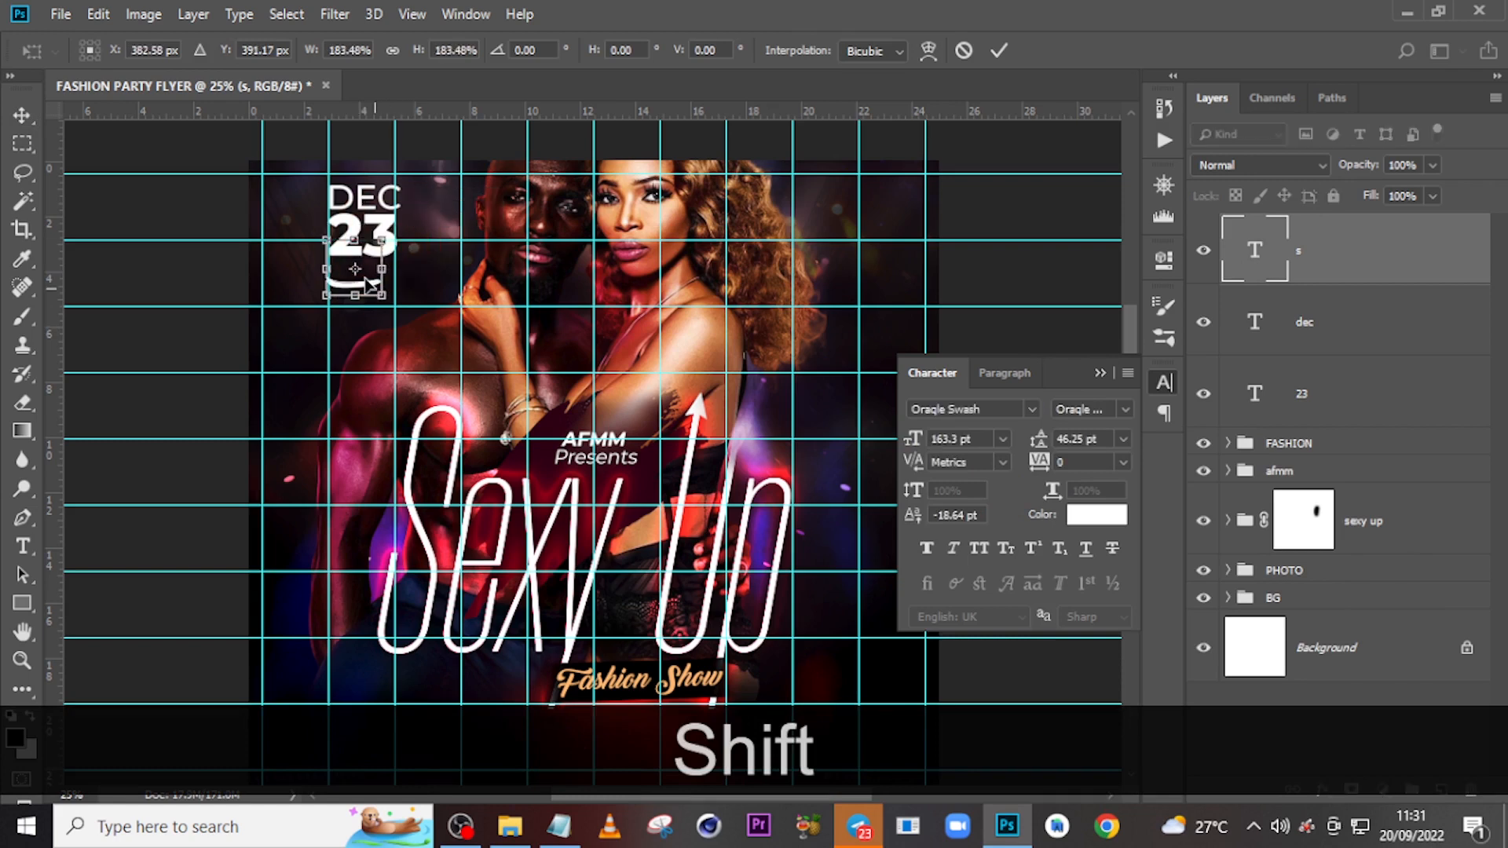
key(Return)
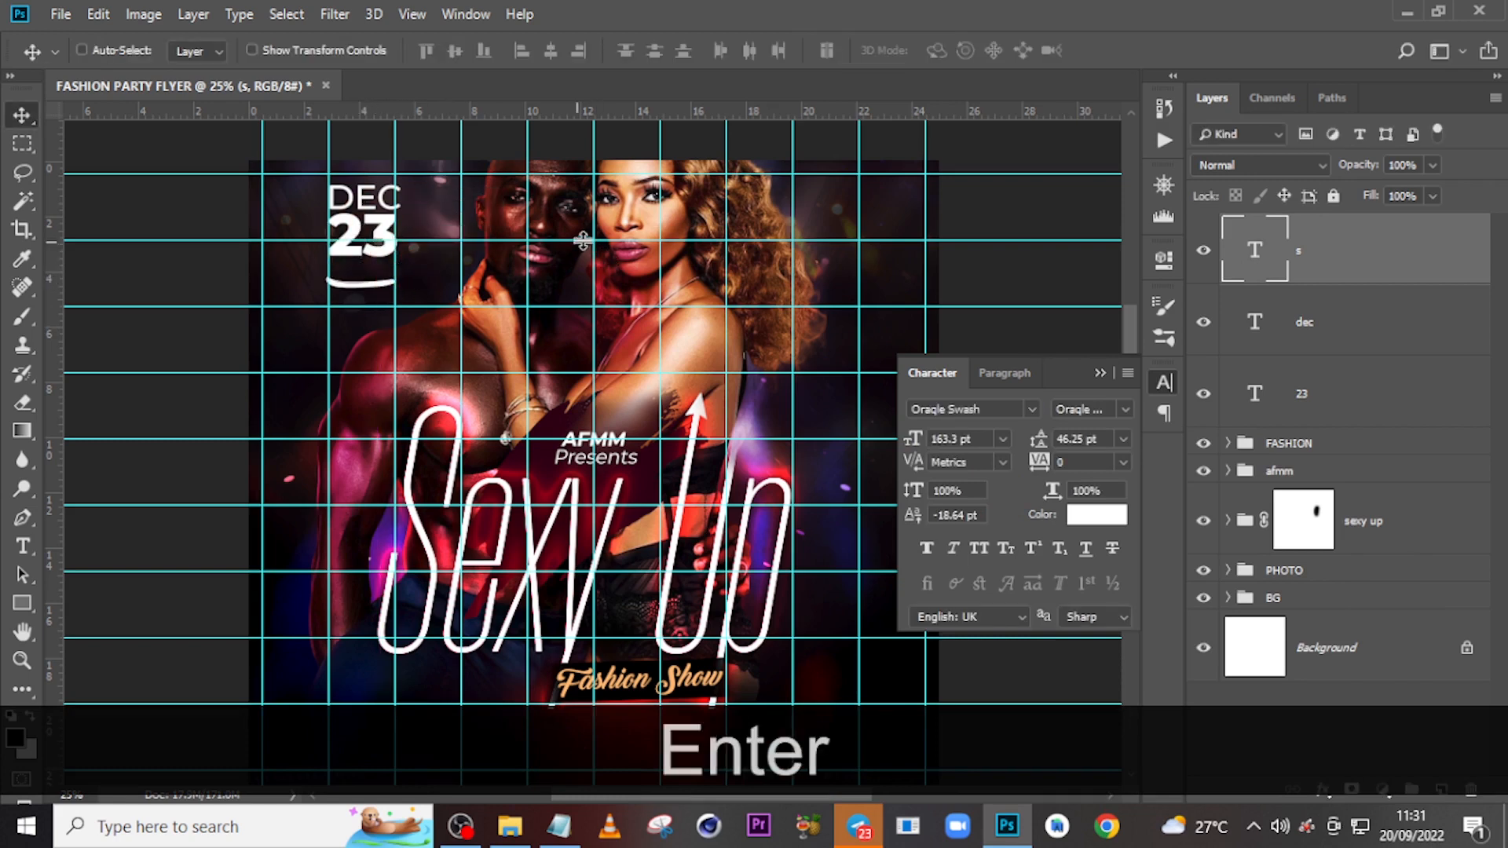
Change the swash character to "f" and scale it down to the width of the "23", directly beneath it.
double_click(1280, 257)
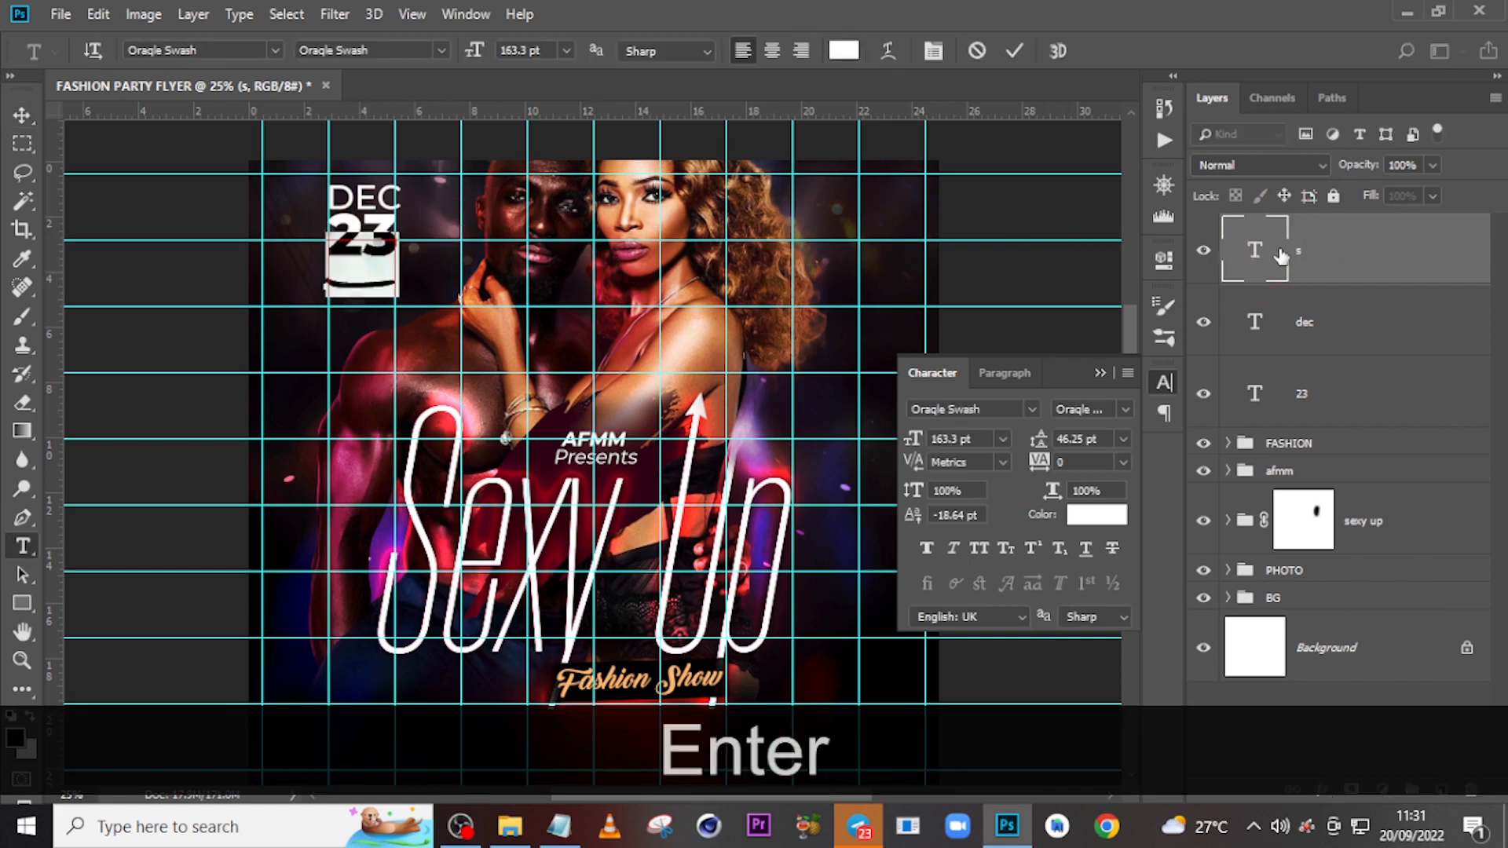
text(F)
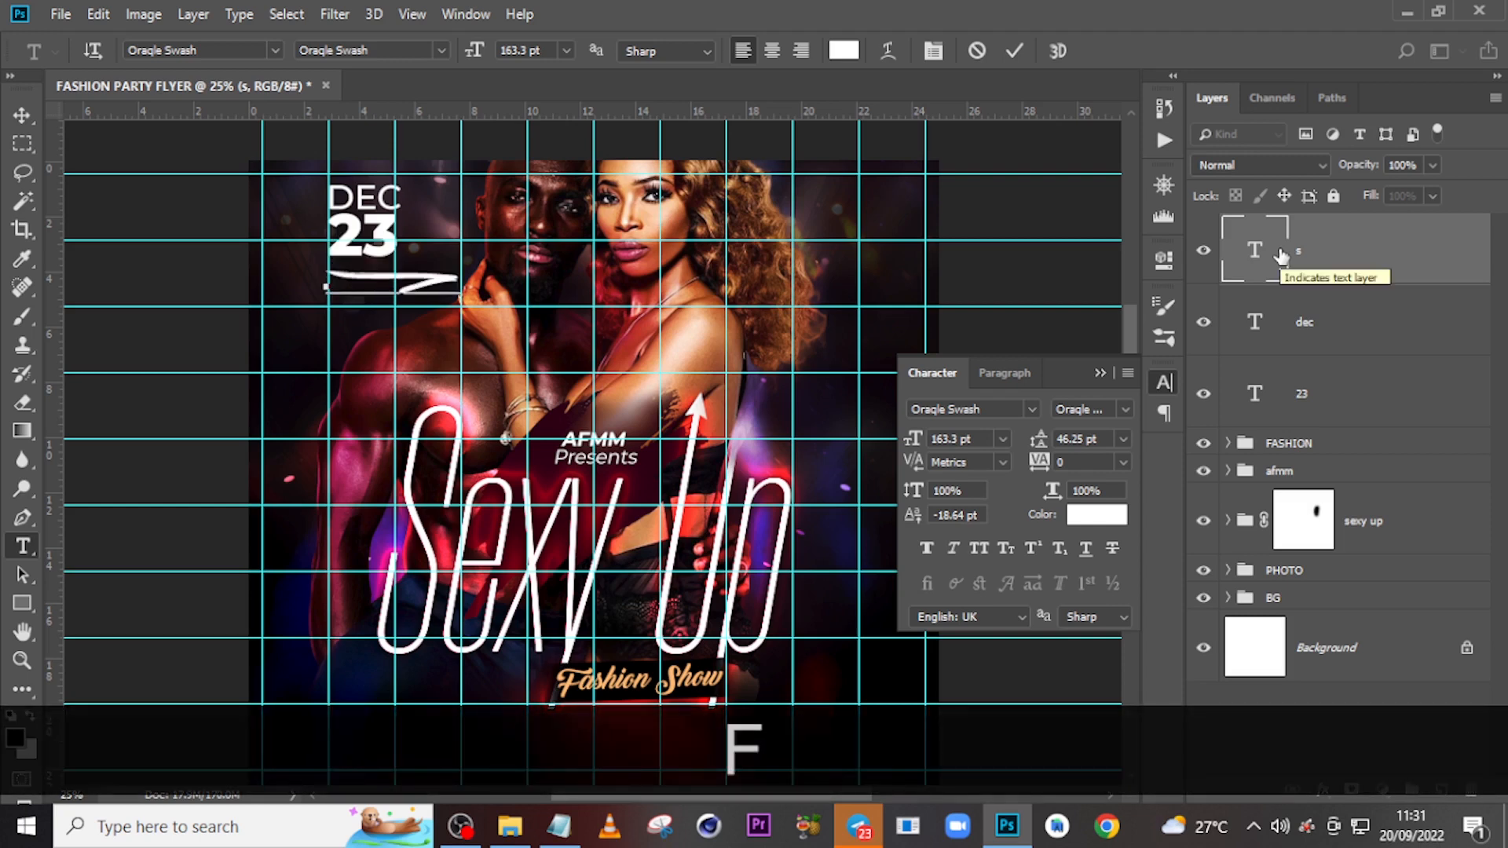
key(ctrl+Return)
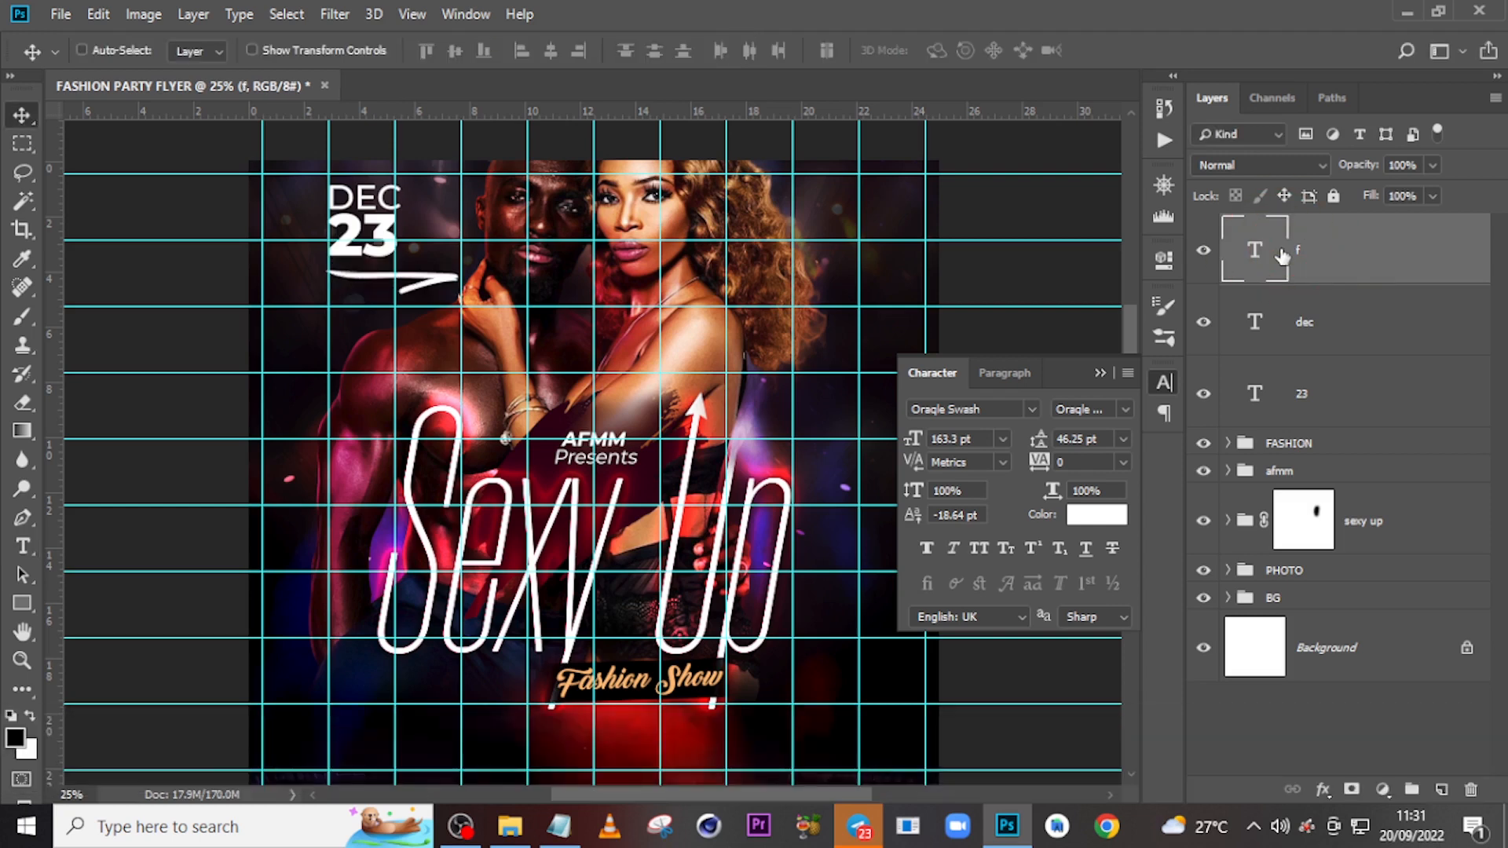
key(ctrl+t)
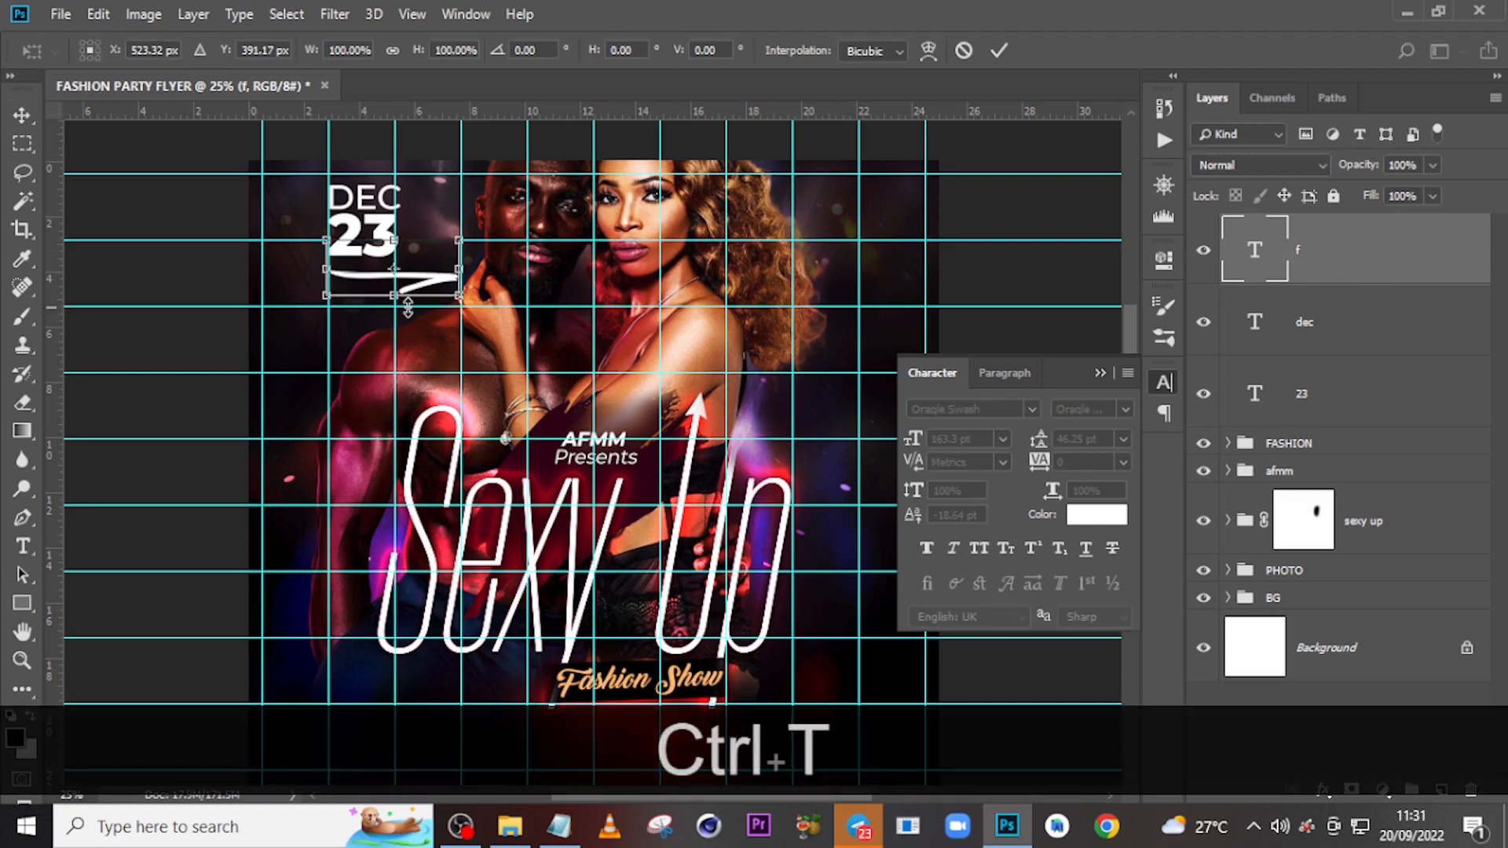
drag(458, 270, 363, 277)
key(Return)
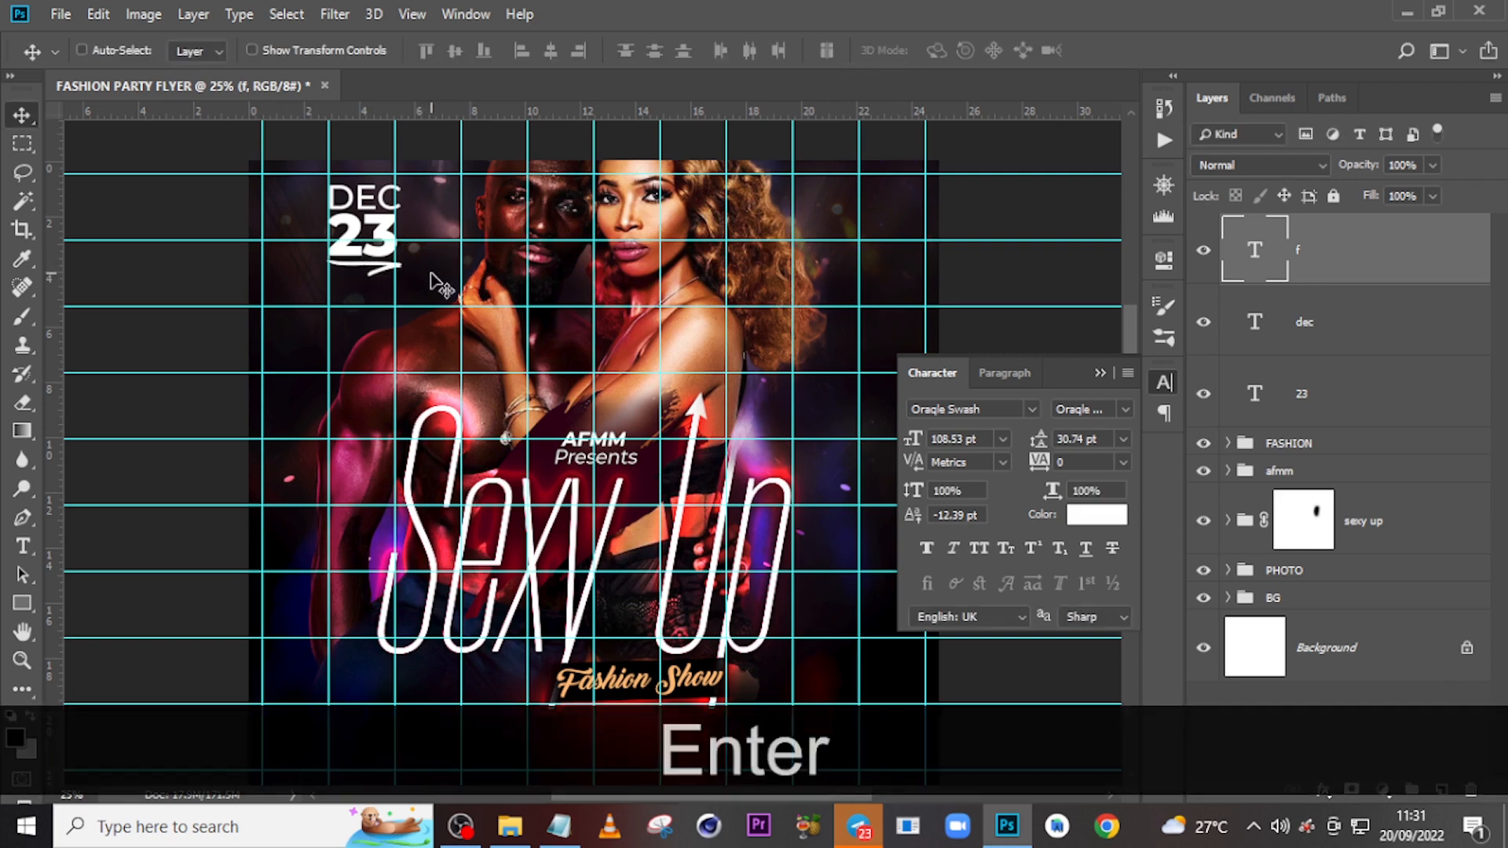
Nudge the swash slightly down from the "23" and hide the guides.
key(v)
key(Down)
key(Down)
key(Down)
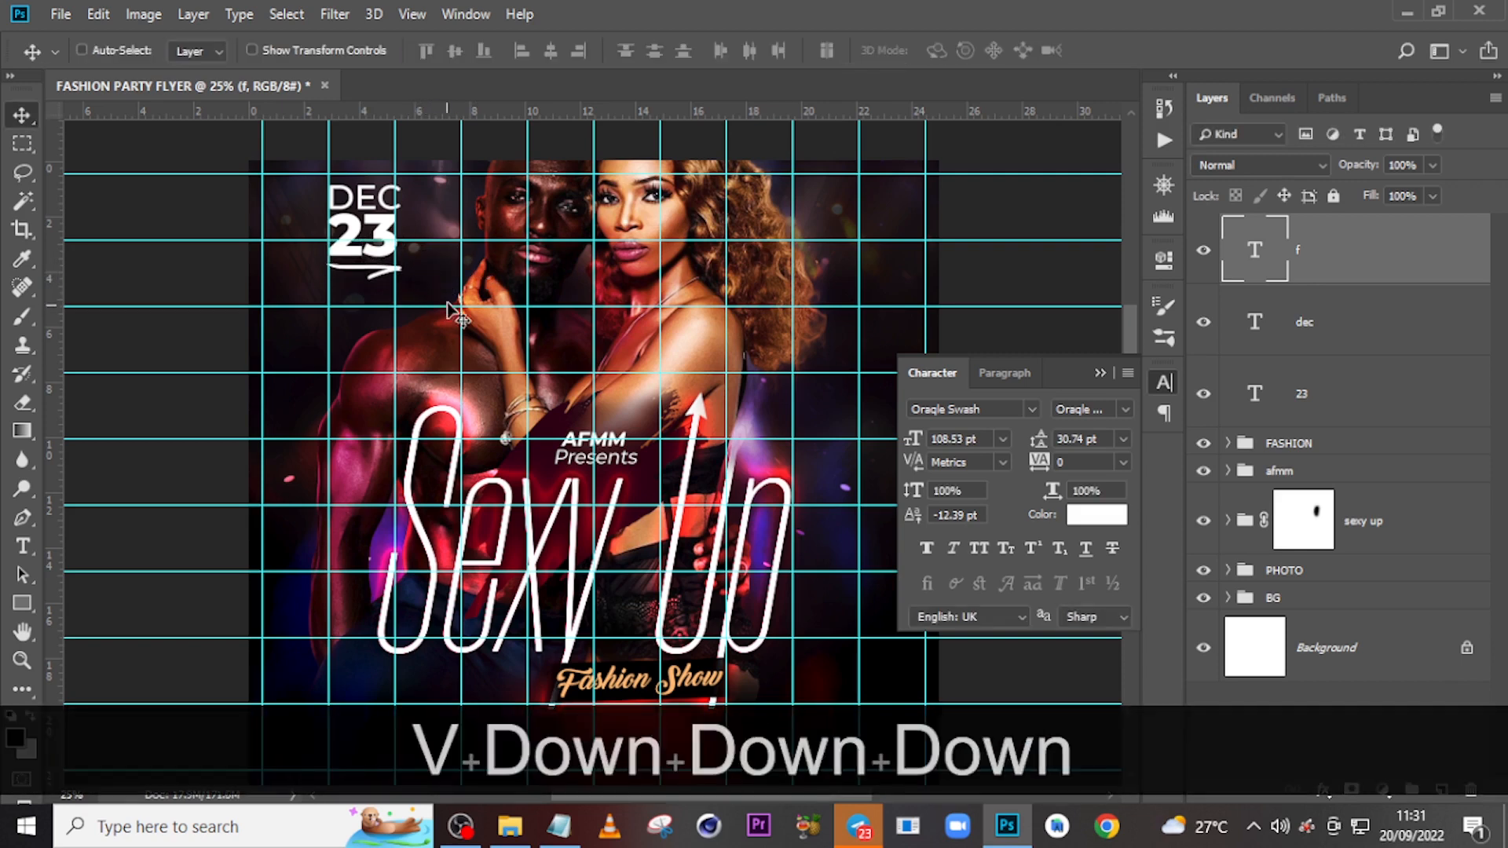
key(ctrl+h)
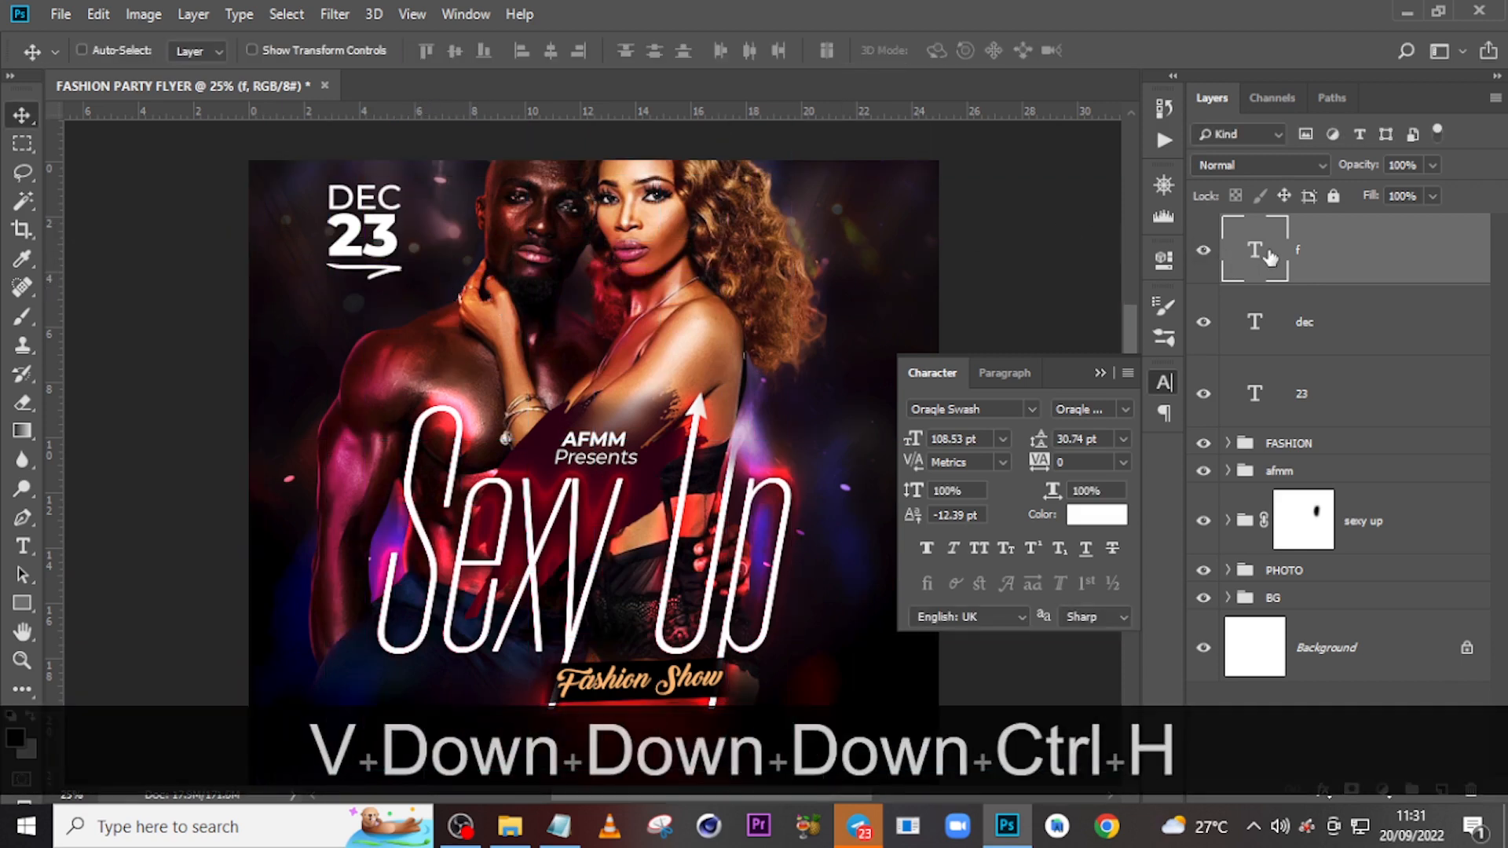
Change the swash character to "g" and centre it beneath the "23".
double_click(1270, 253)
text(G)
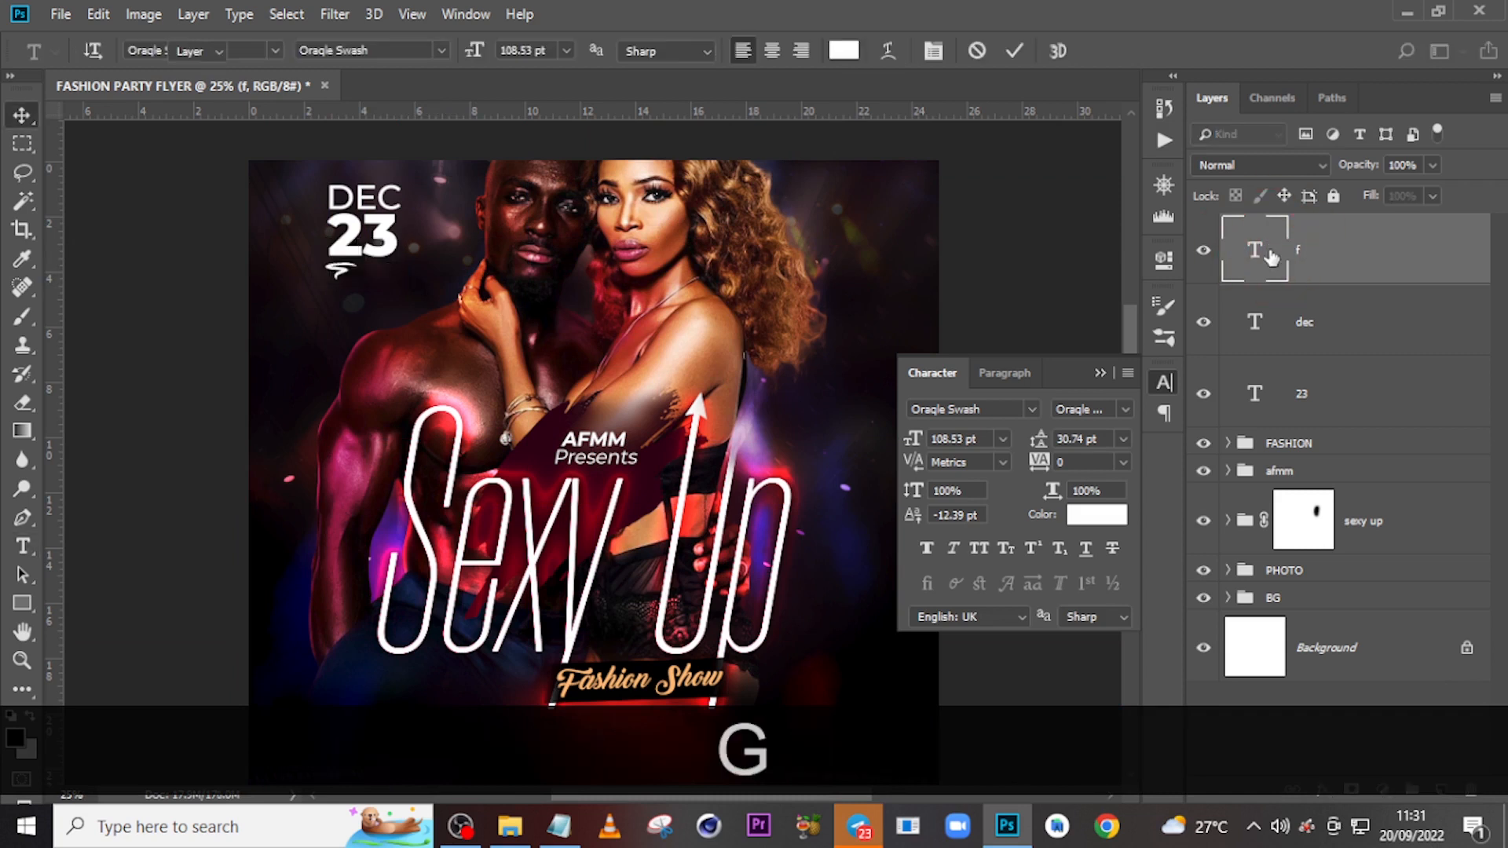
key(ctrl+v)
drag(334, 275, 351, 273)
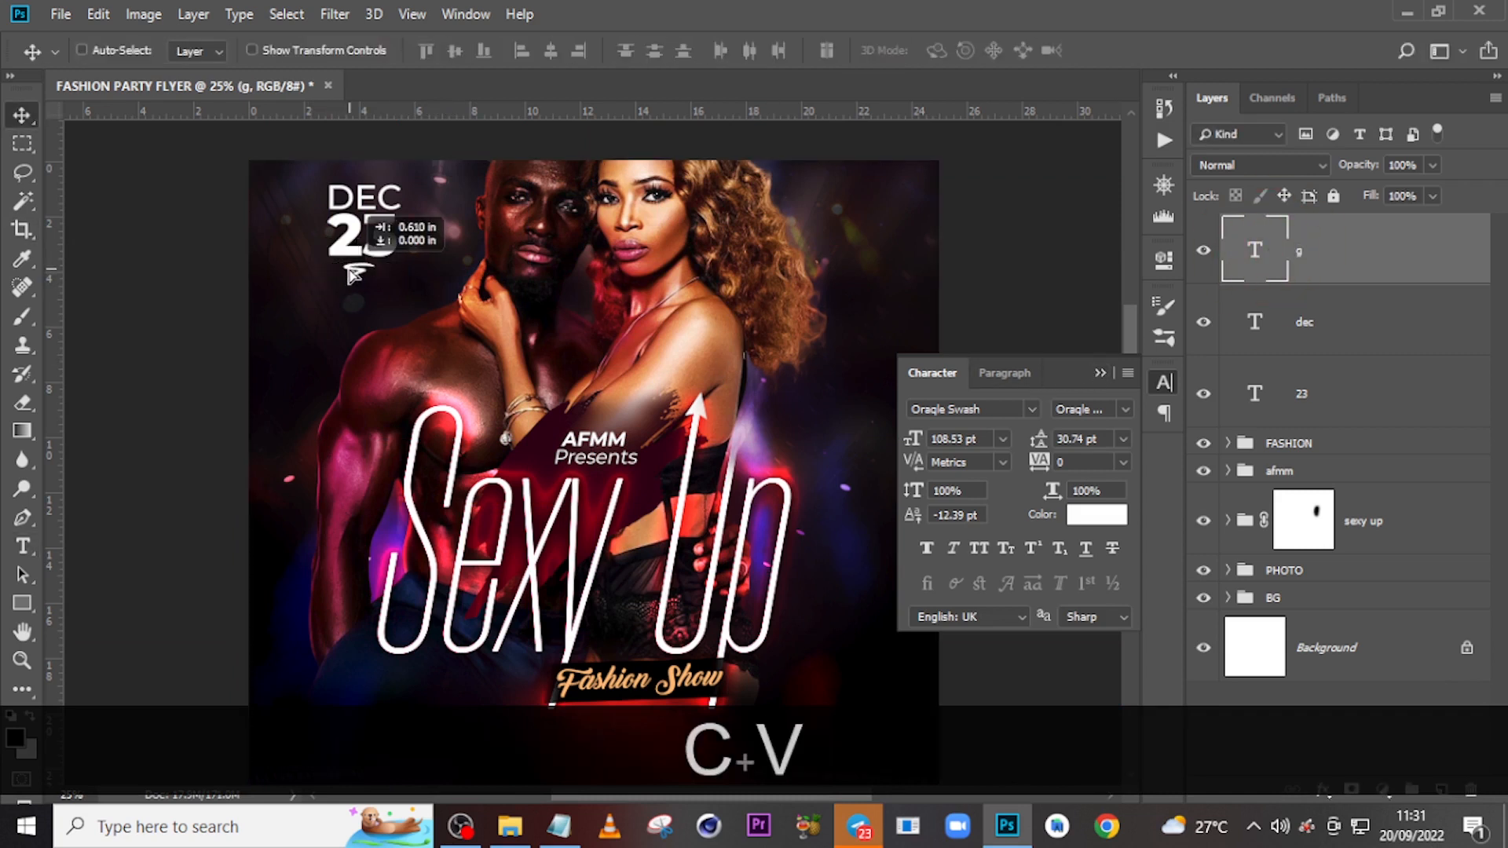
key(Right)
key(Right)
key(Right)
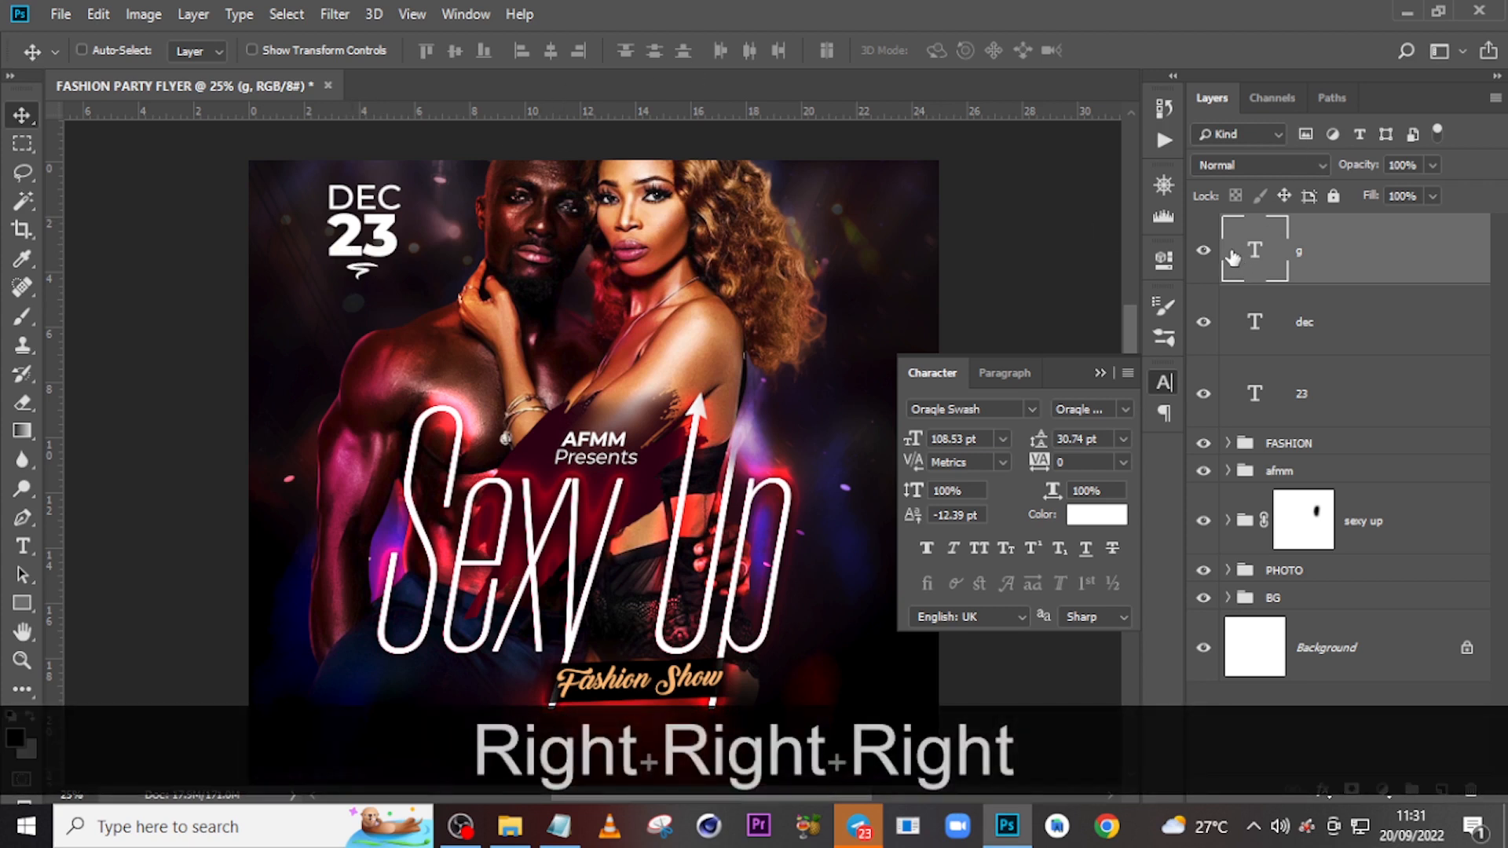
Group the "g", "dec" and "23" text layers and add a Drop Shadow effect to the group.
shift+click(1332, 406)
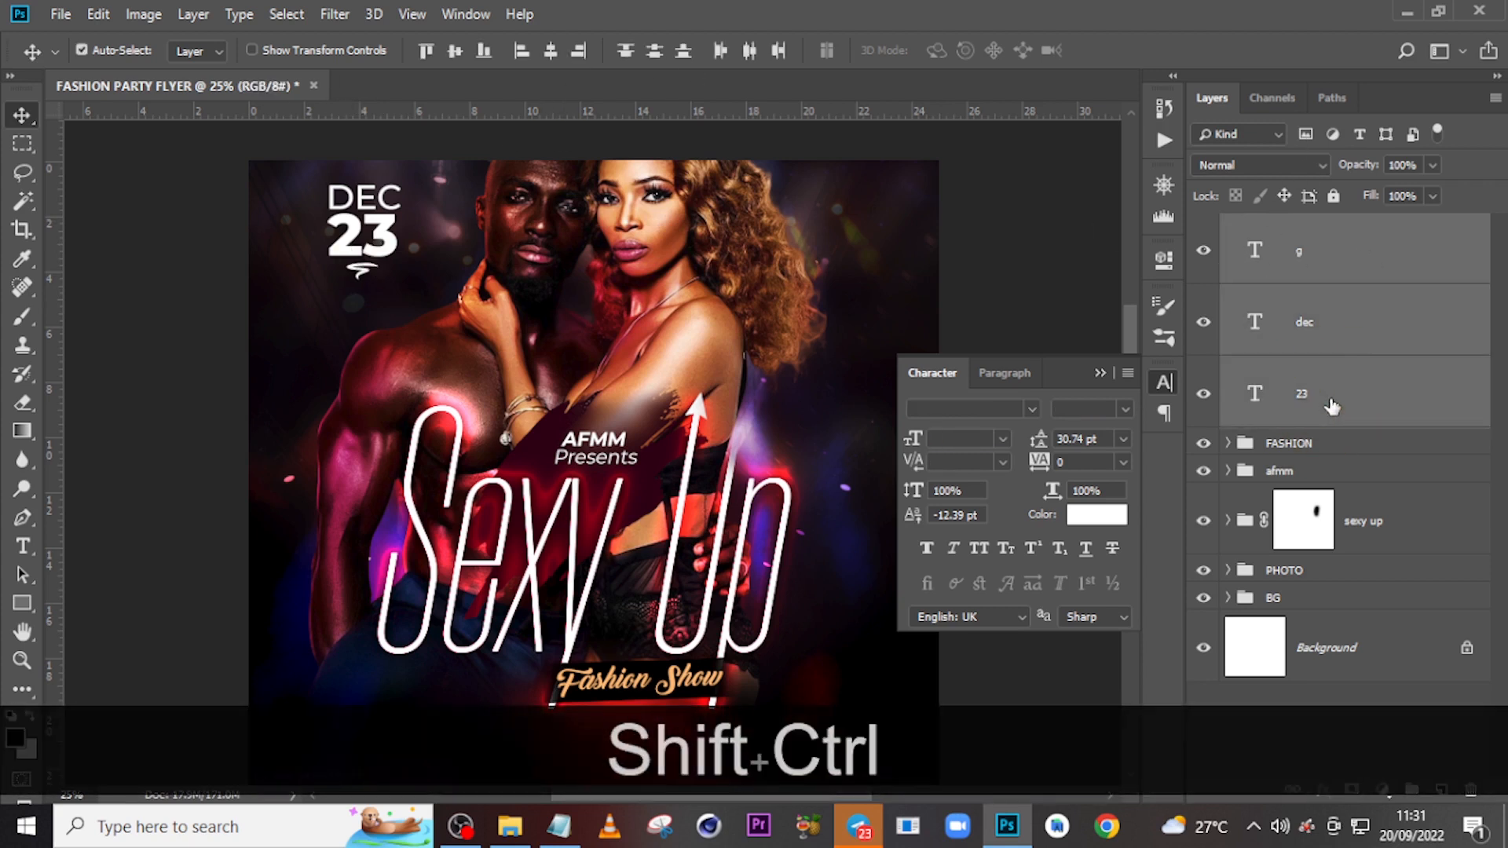
key(ctrl+shift+g)
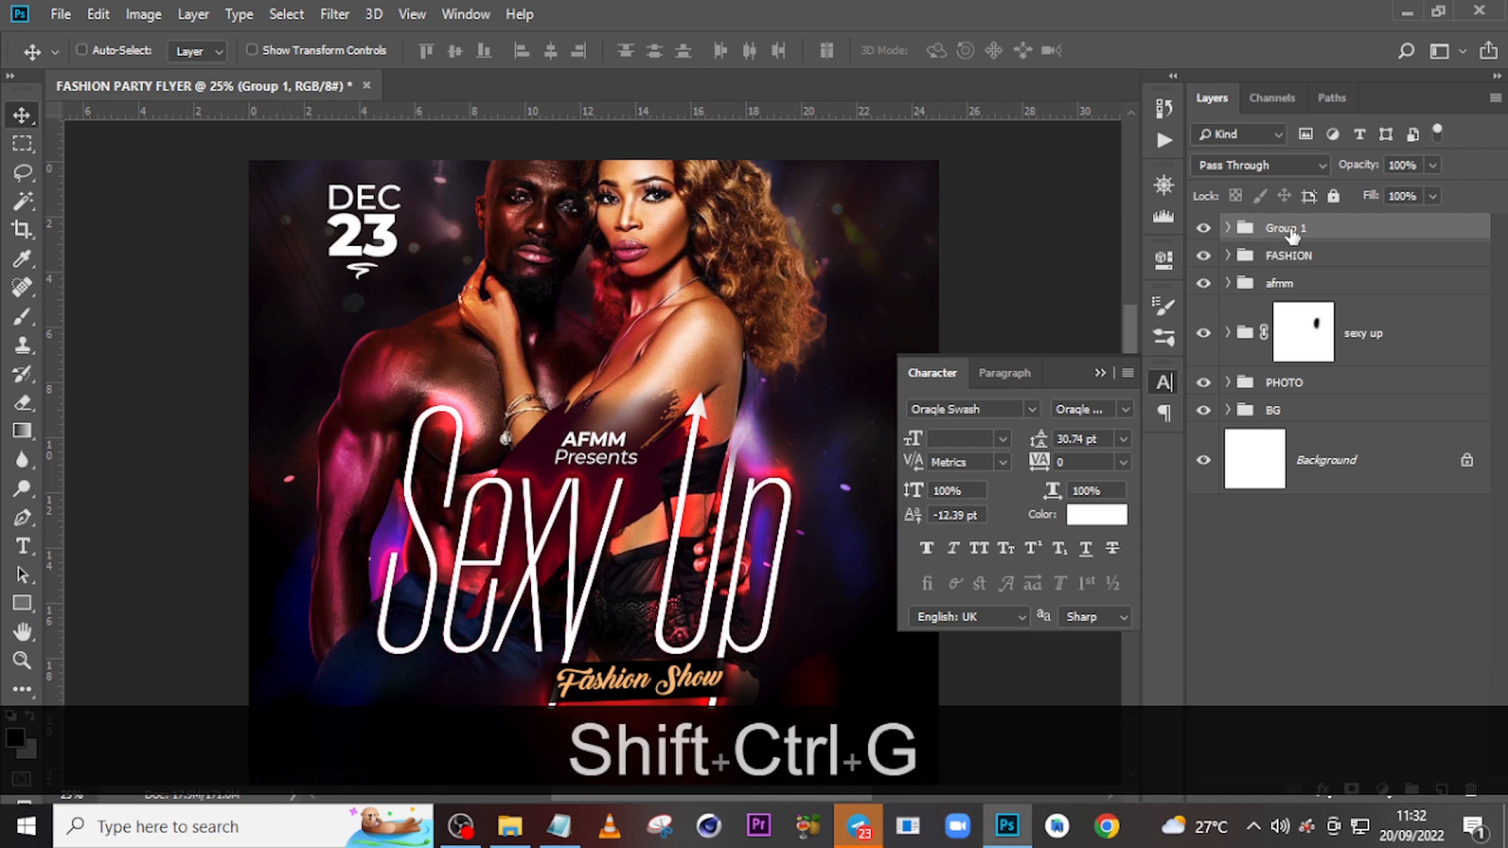
double_click(1447, 227)
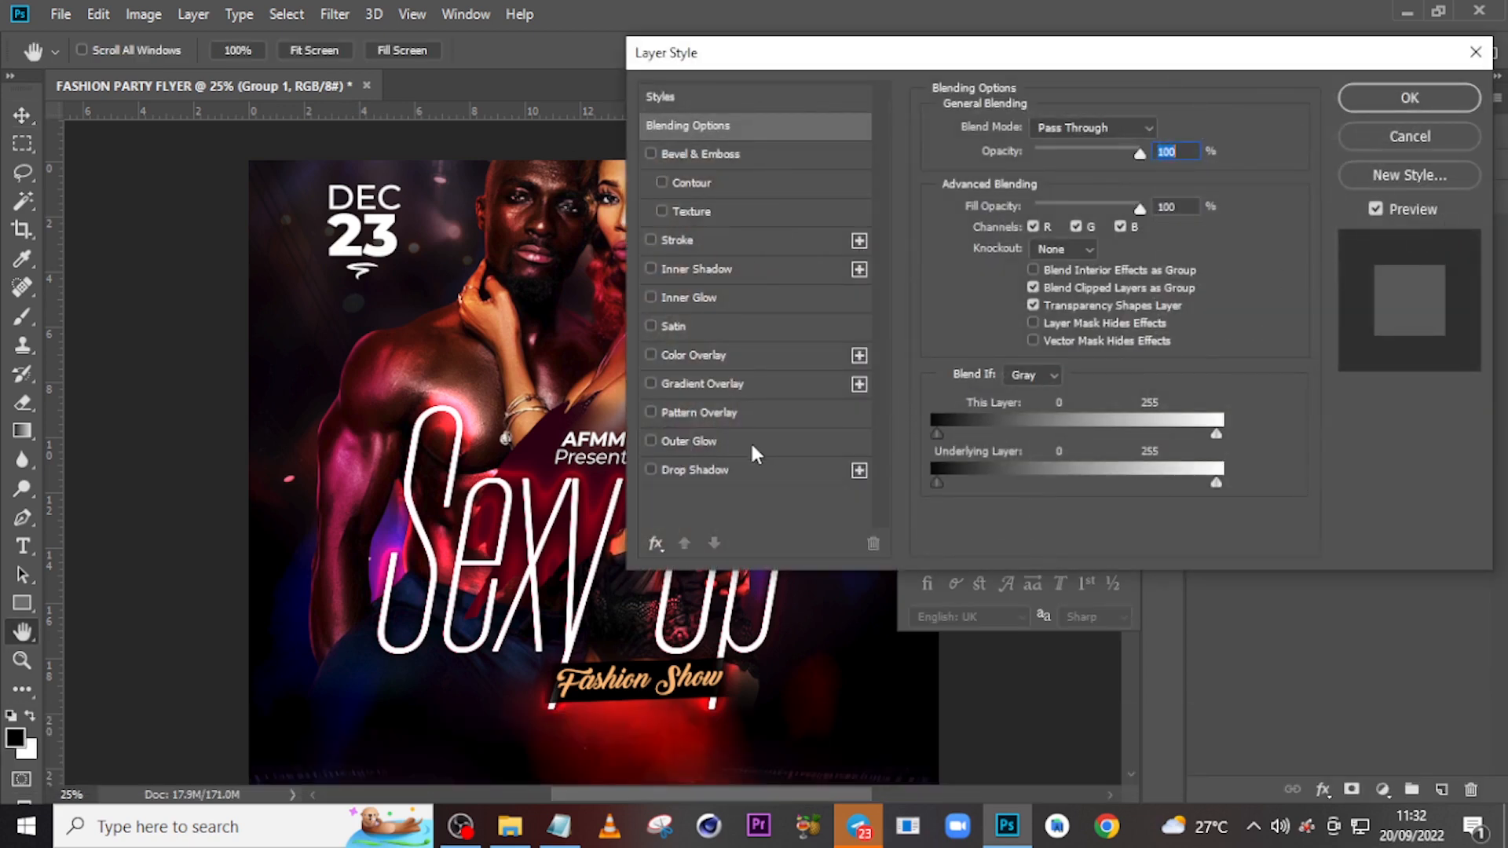
click(724, 468)
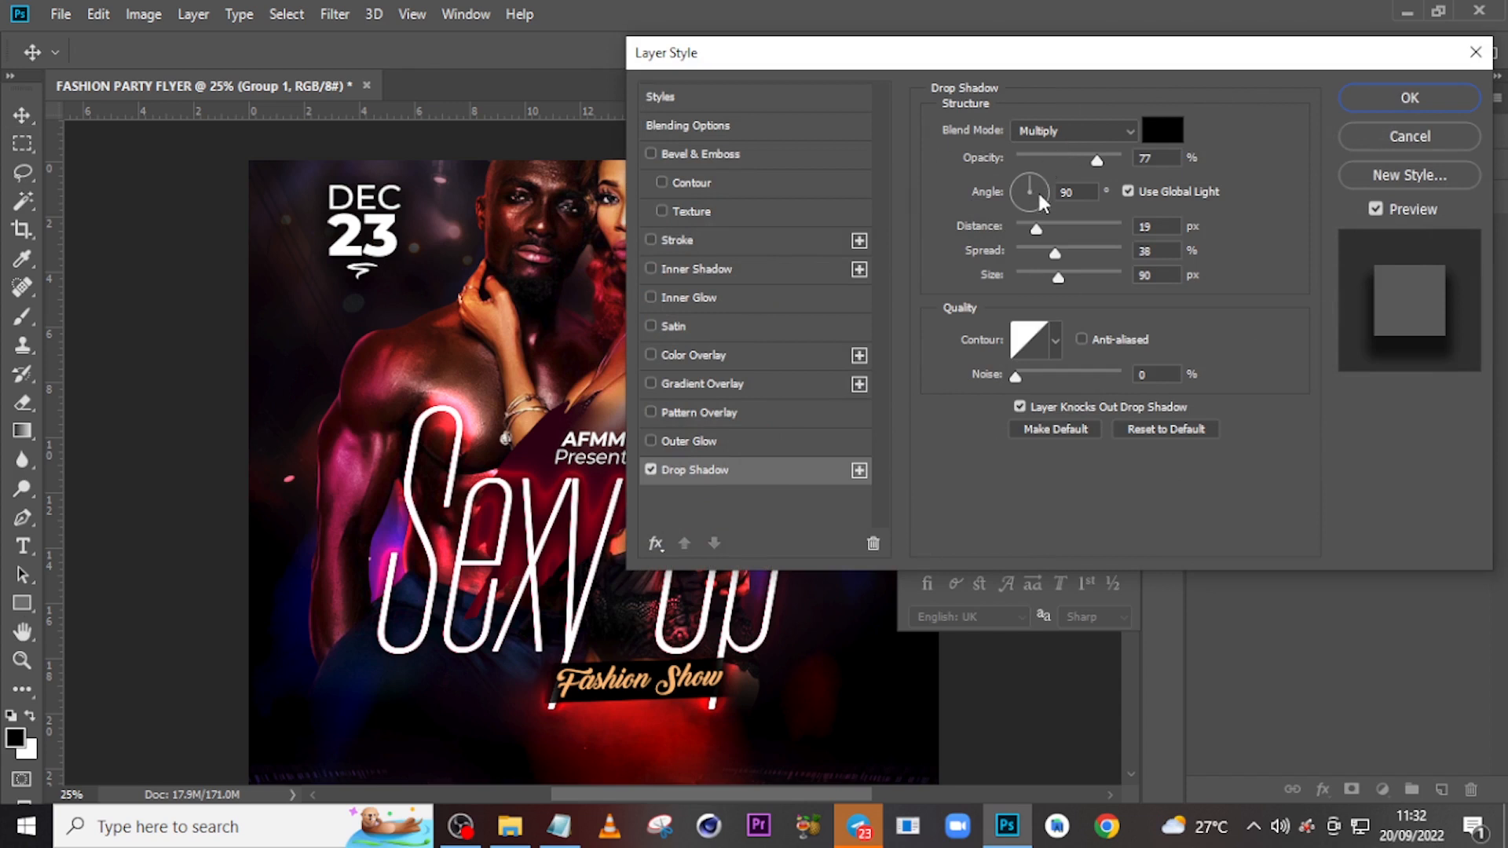
Set the date group's drop shadow to 58% opacity, 6 px distance, 11% spread and 16 px size.
click(1097, 160)
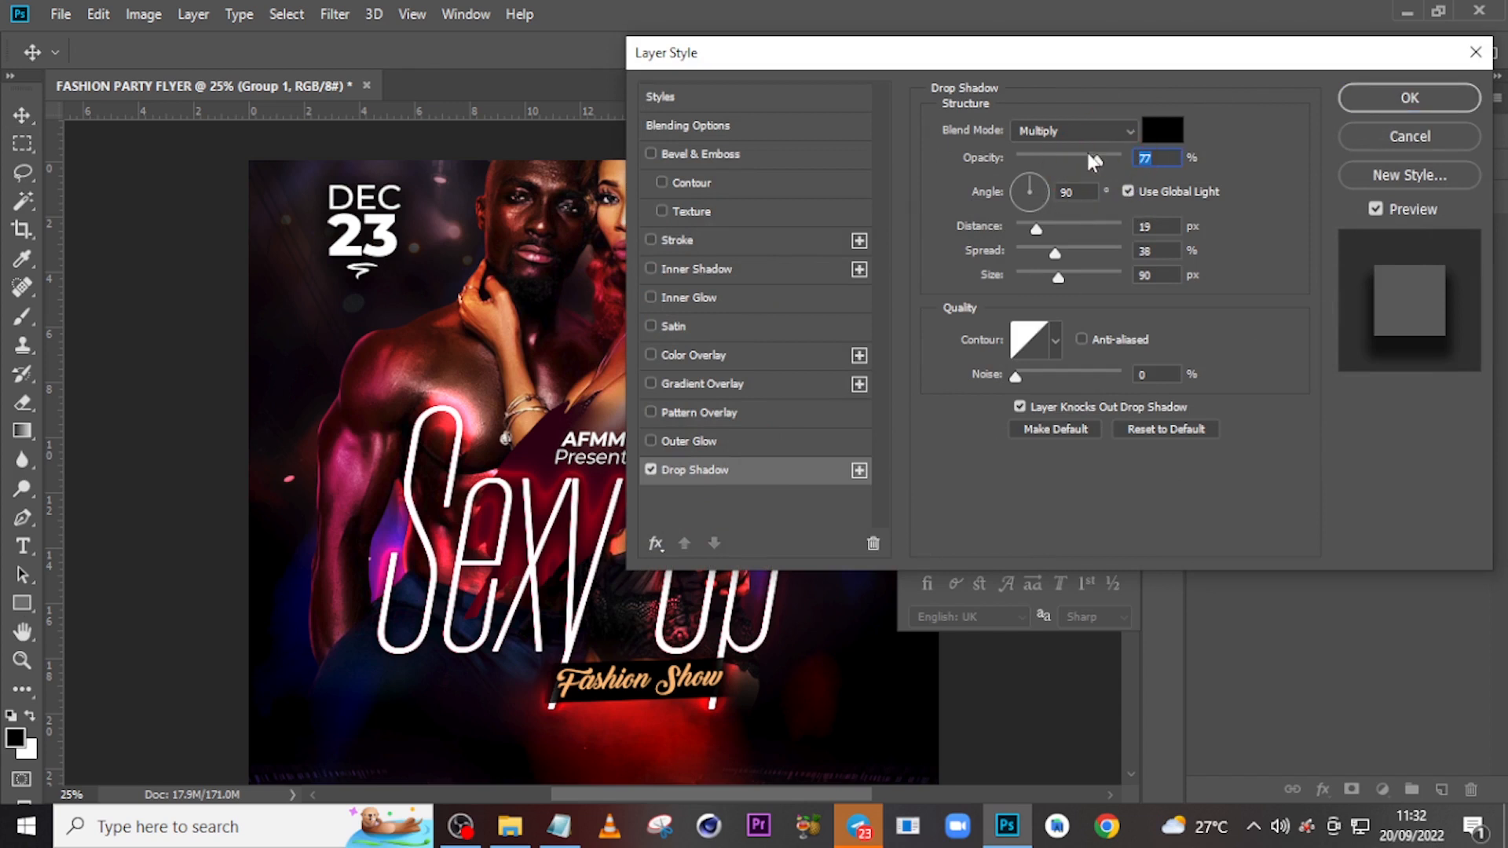
text(58)
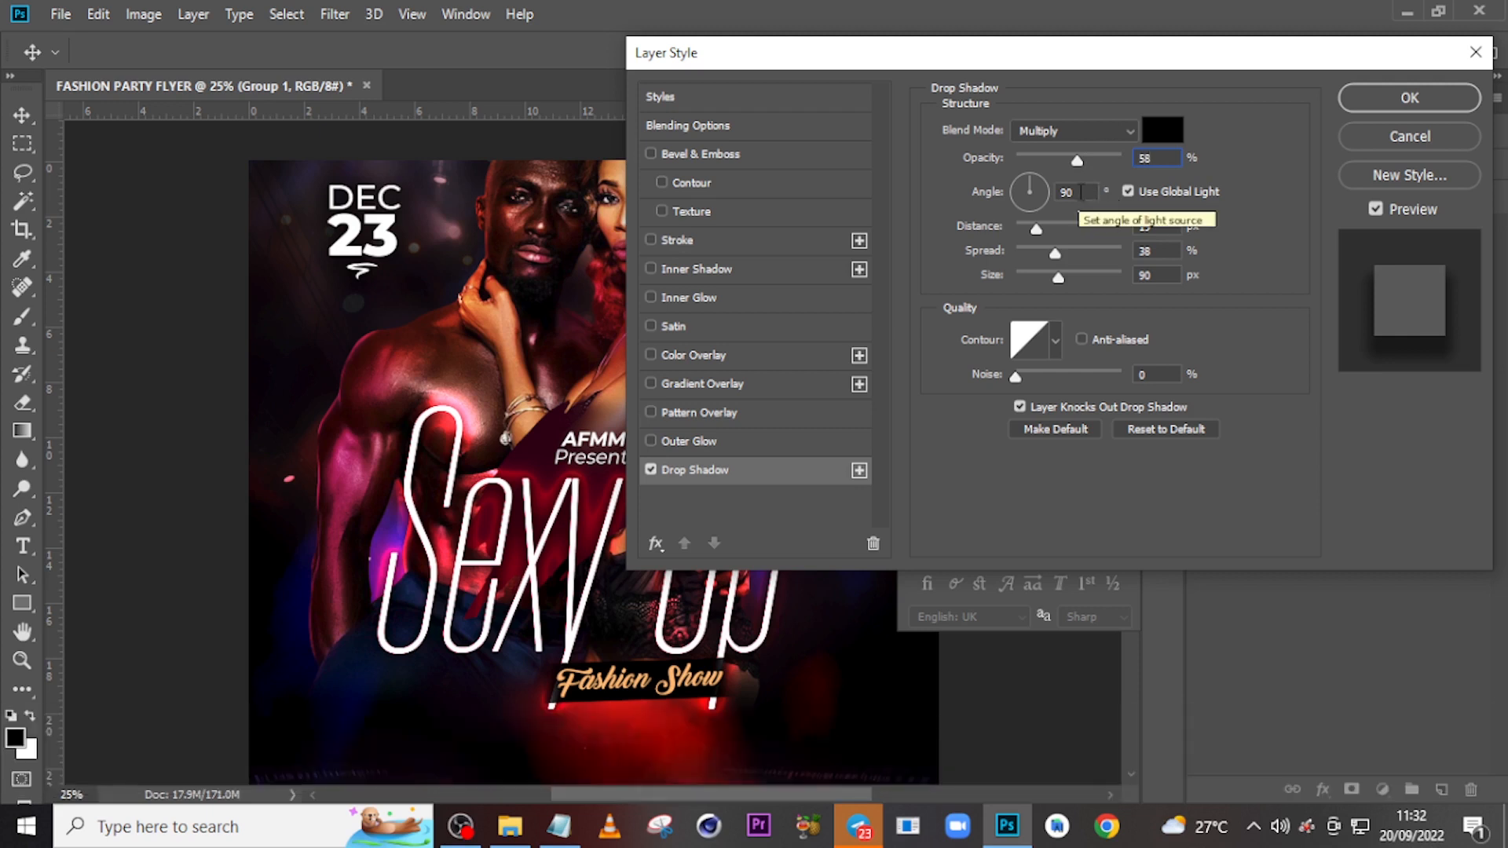
click(1089, 225)
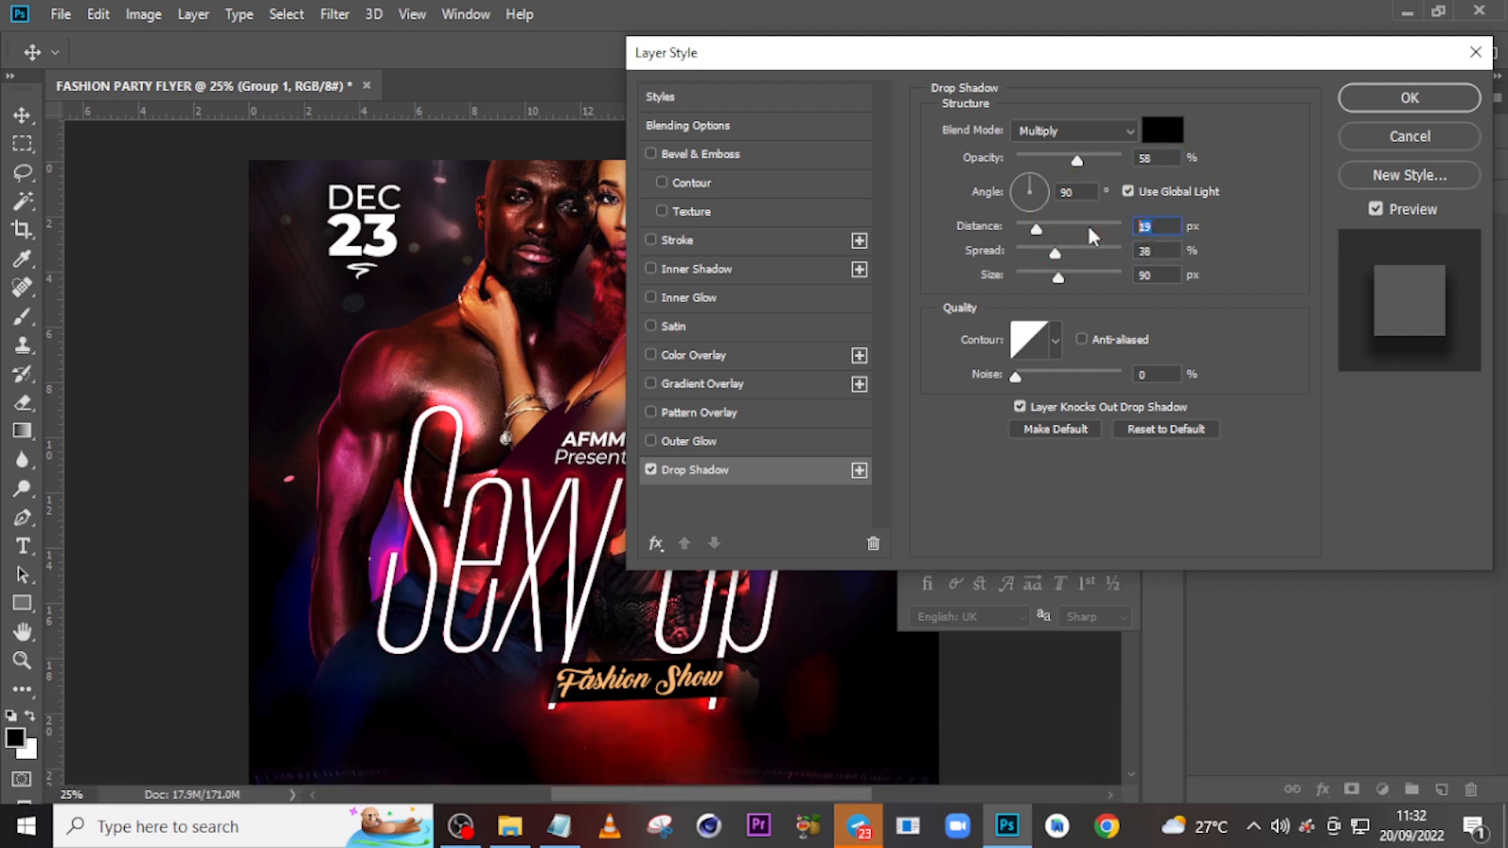
text(6)
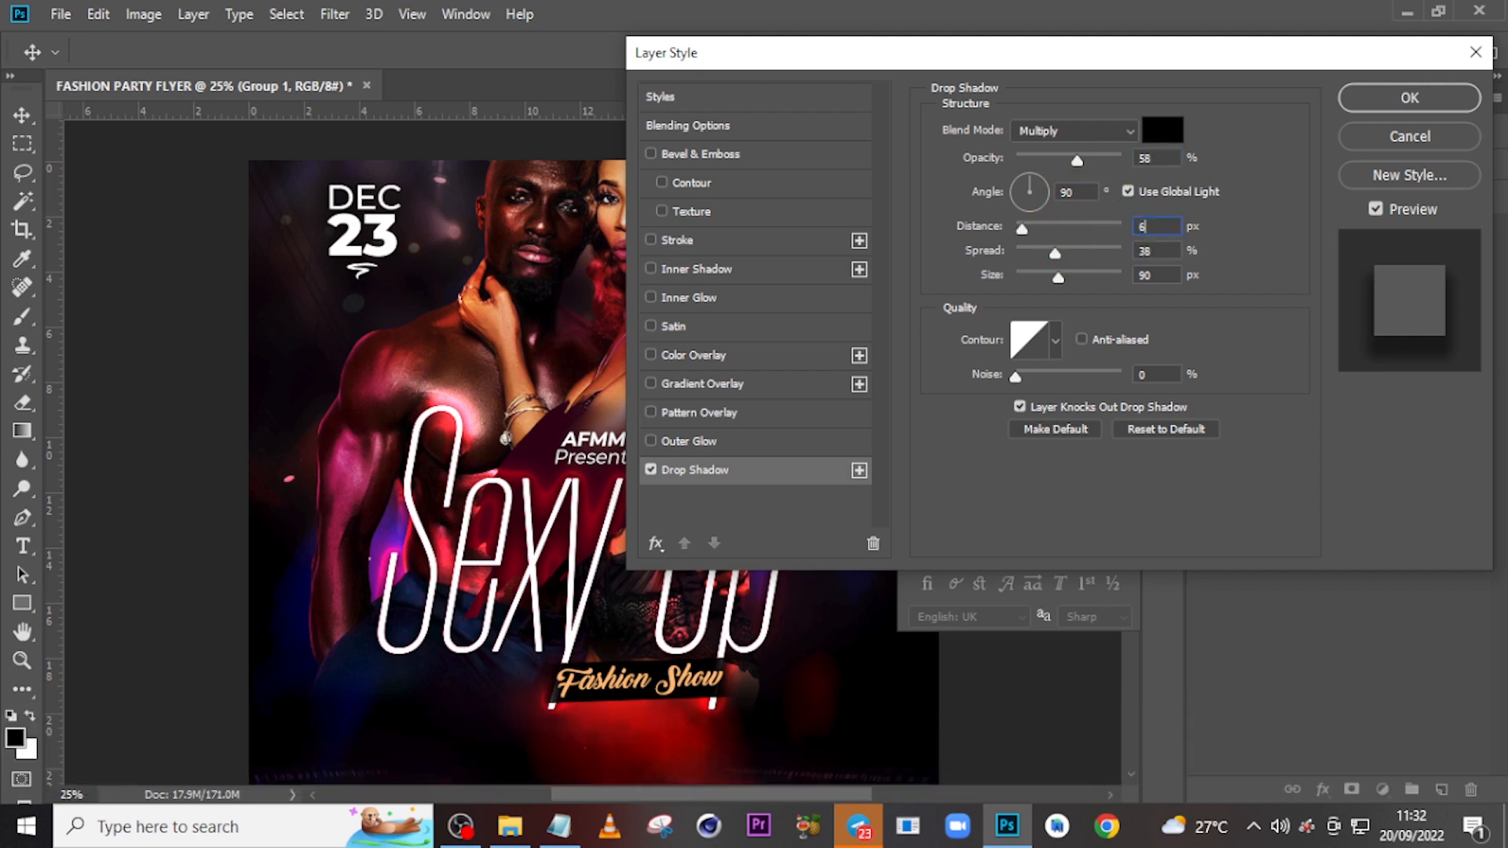
click(1140, 250)
text(11)
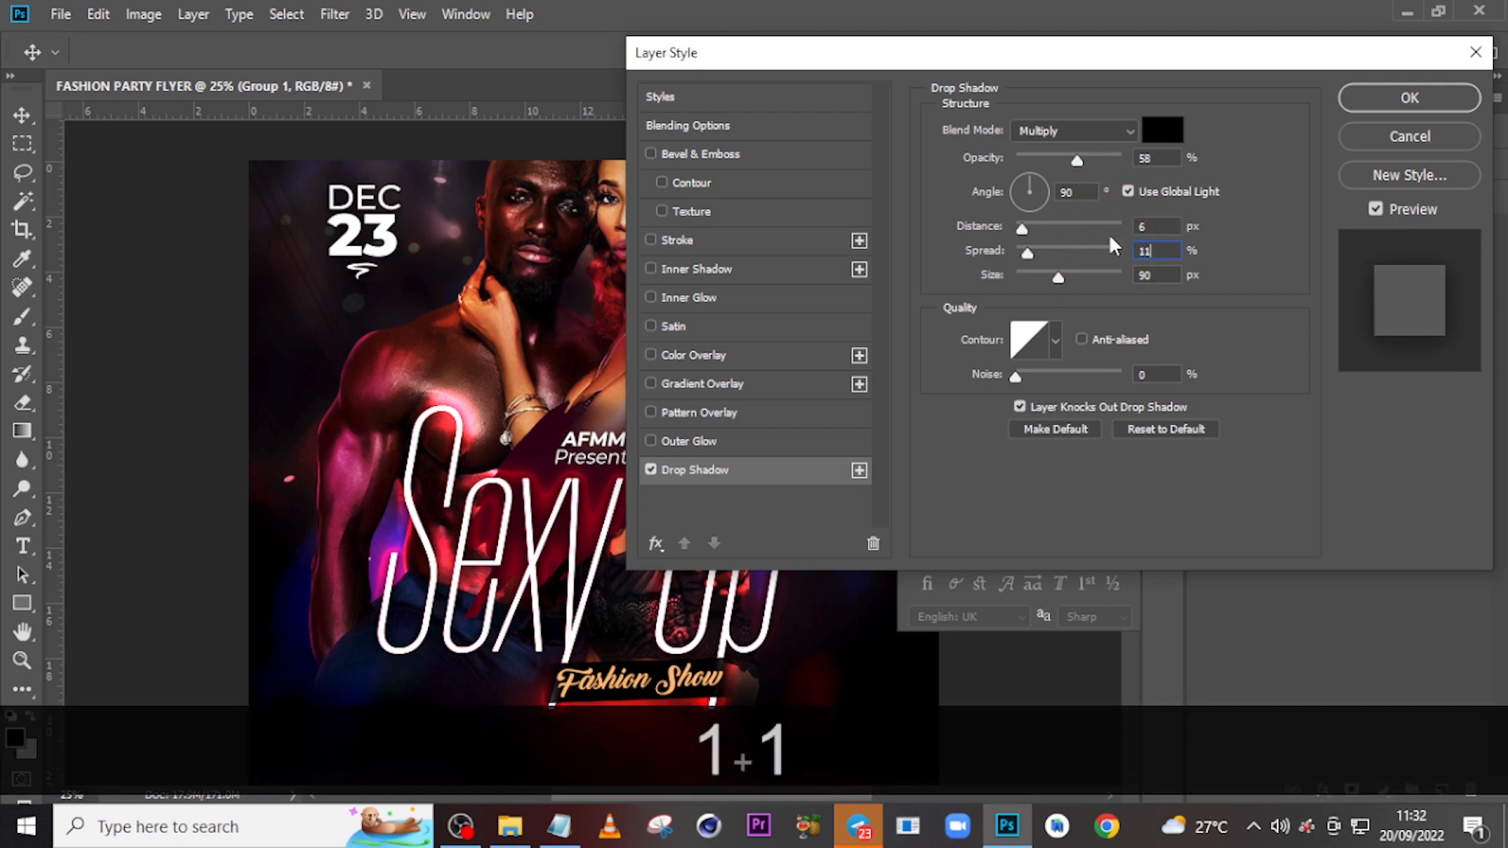
key(Tab)
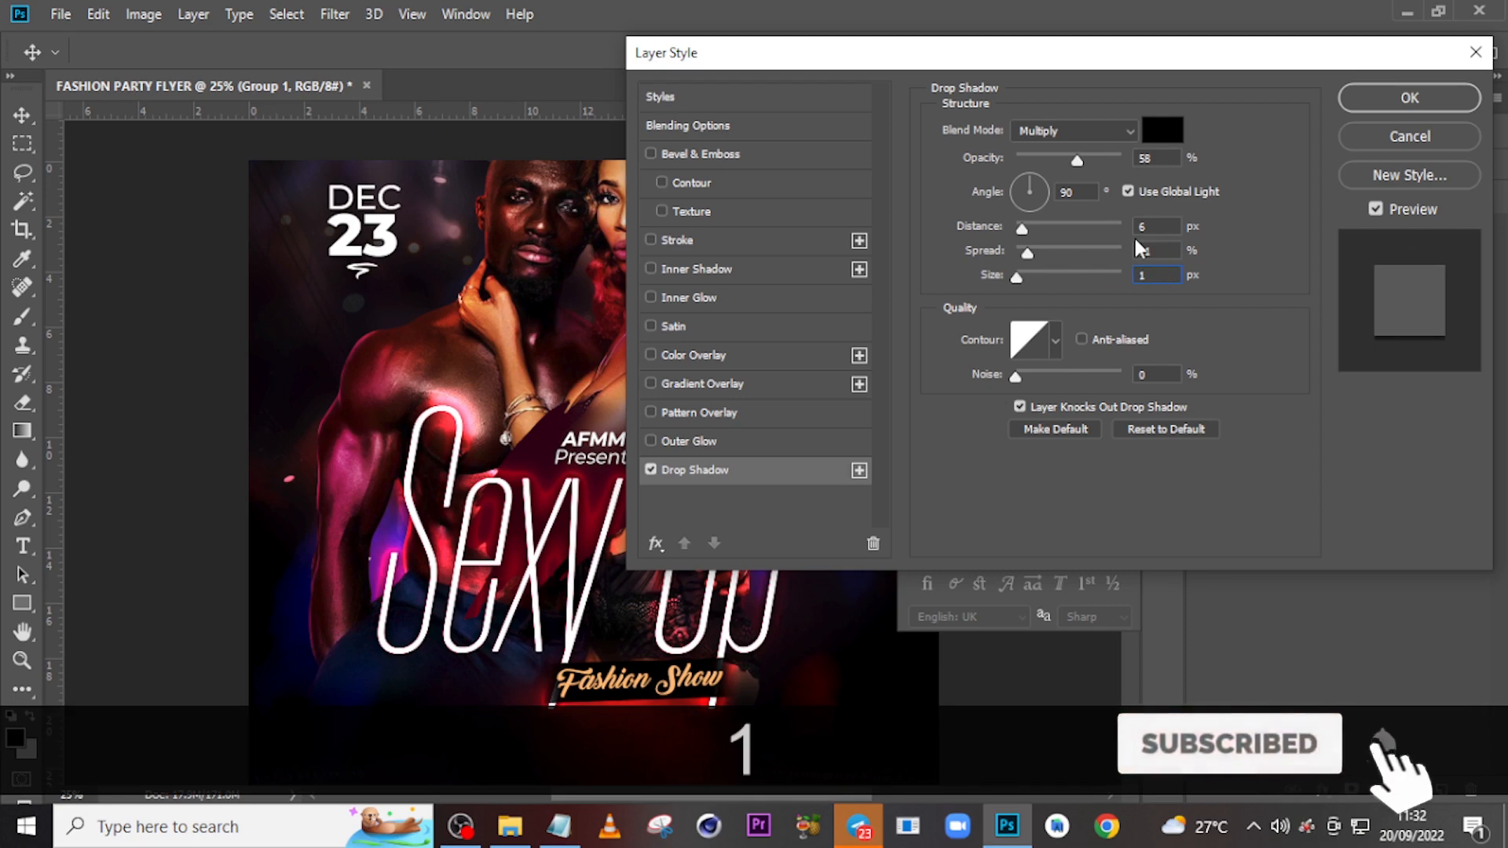
text(6)
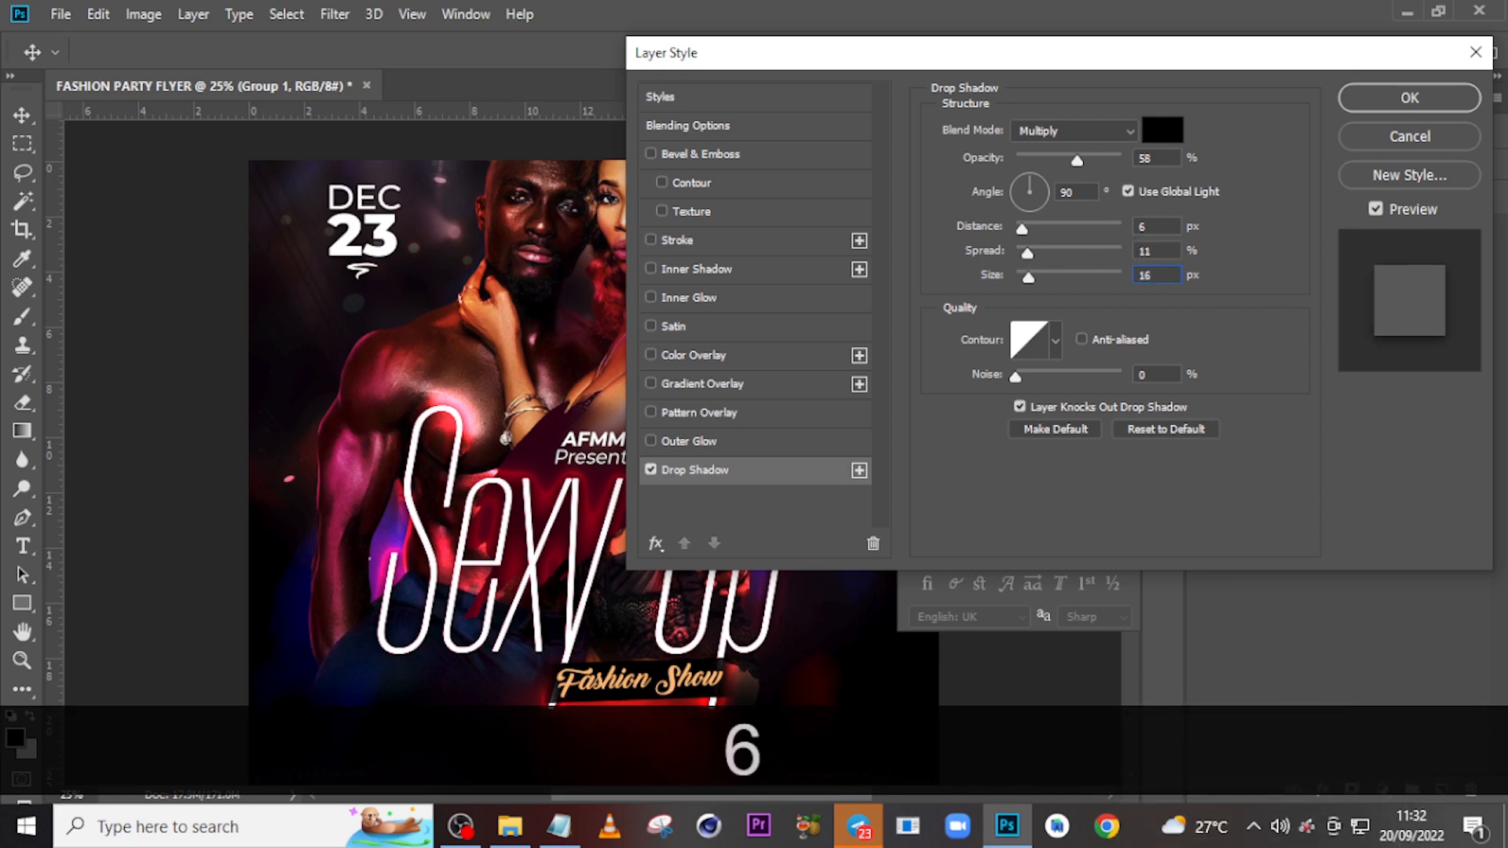
click(1411, 89)
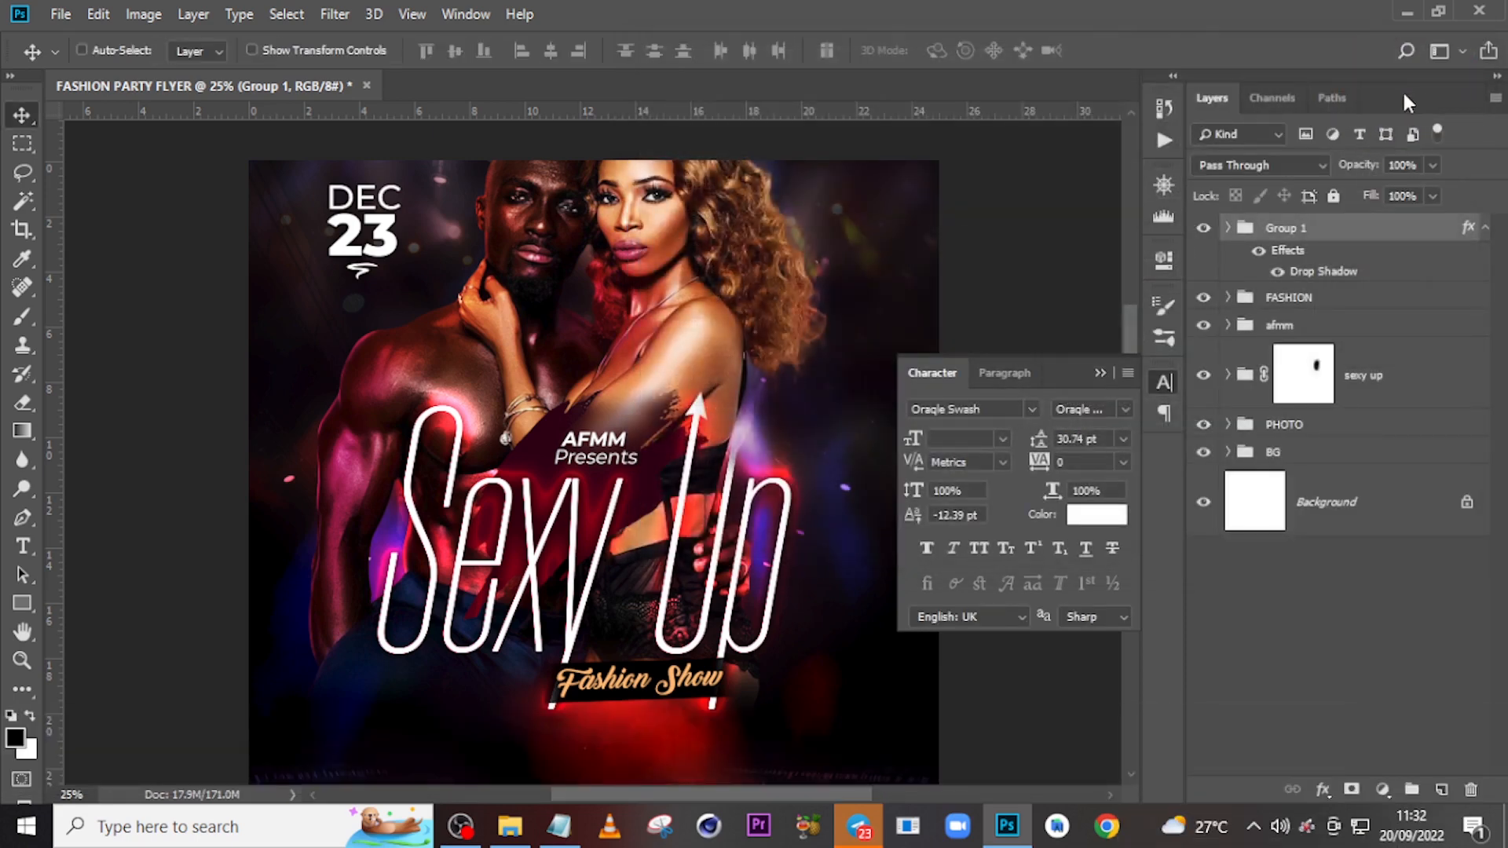
Draw a black circle of about 432 px with the Ellipse tool over the "DEC 23" date block.
right_click(21, 603)
click(102, 654)
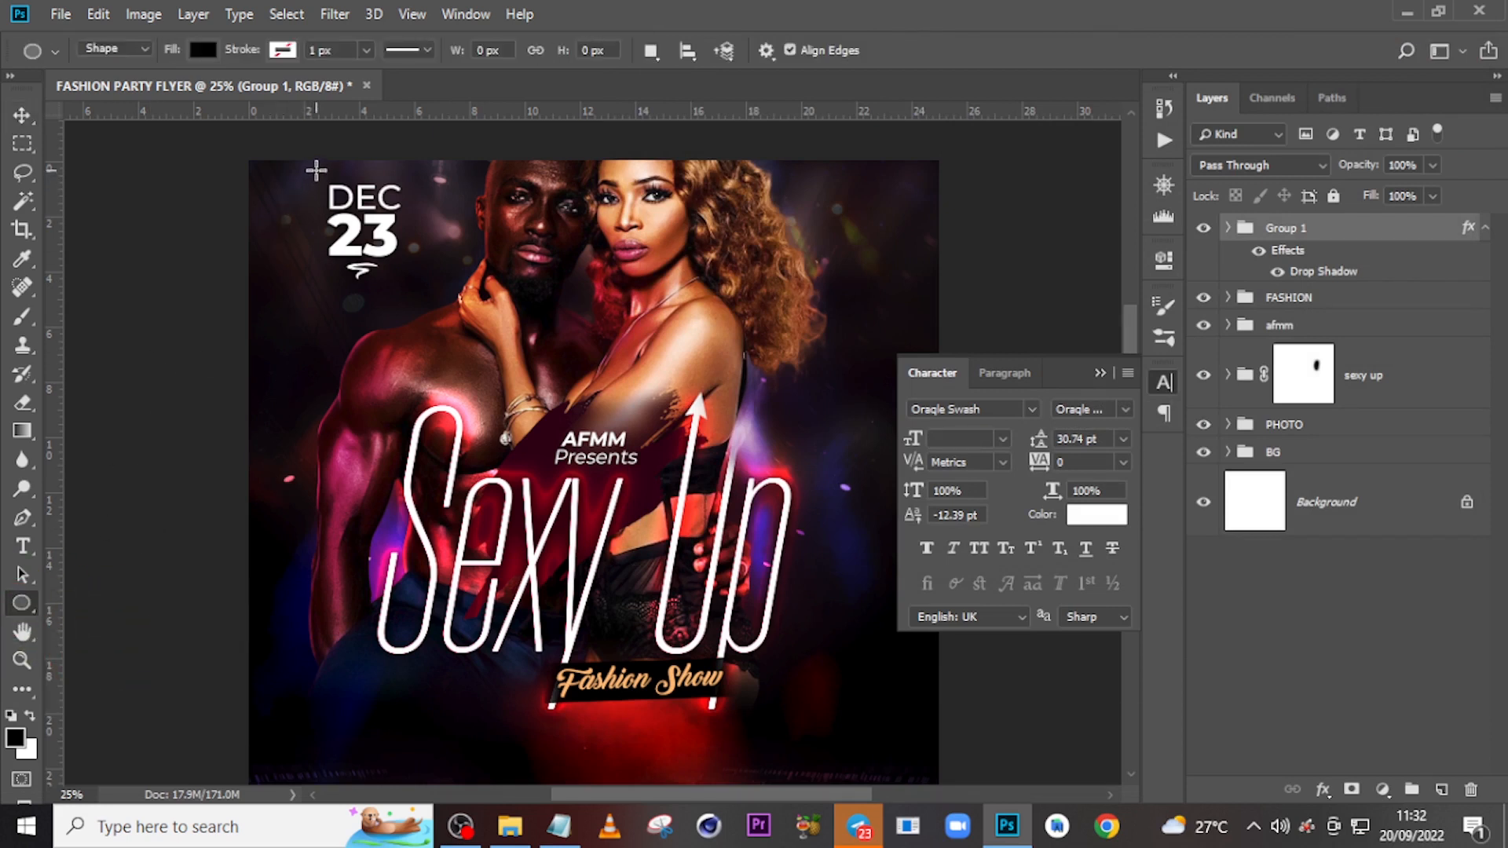
key(shift)
drag(316, 170, 437, 330)
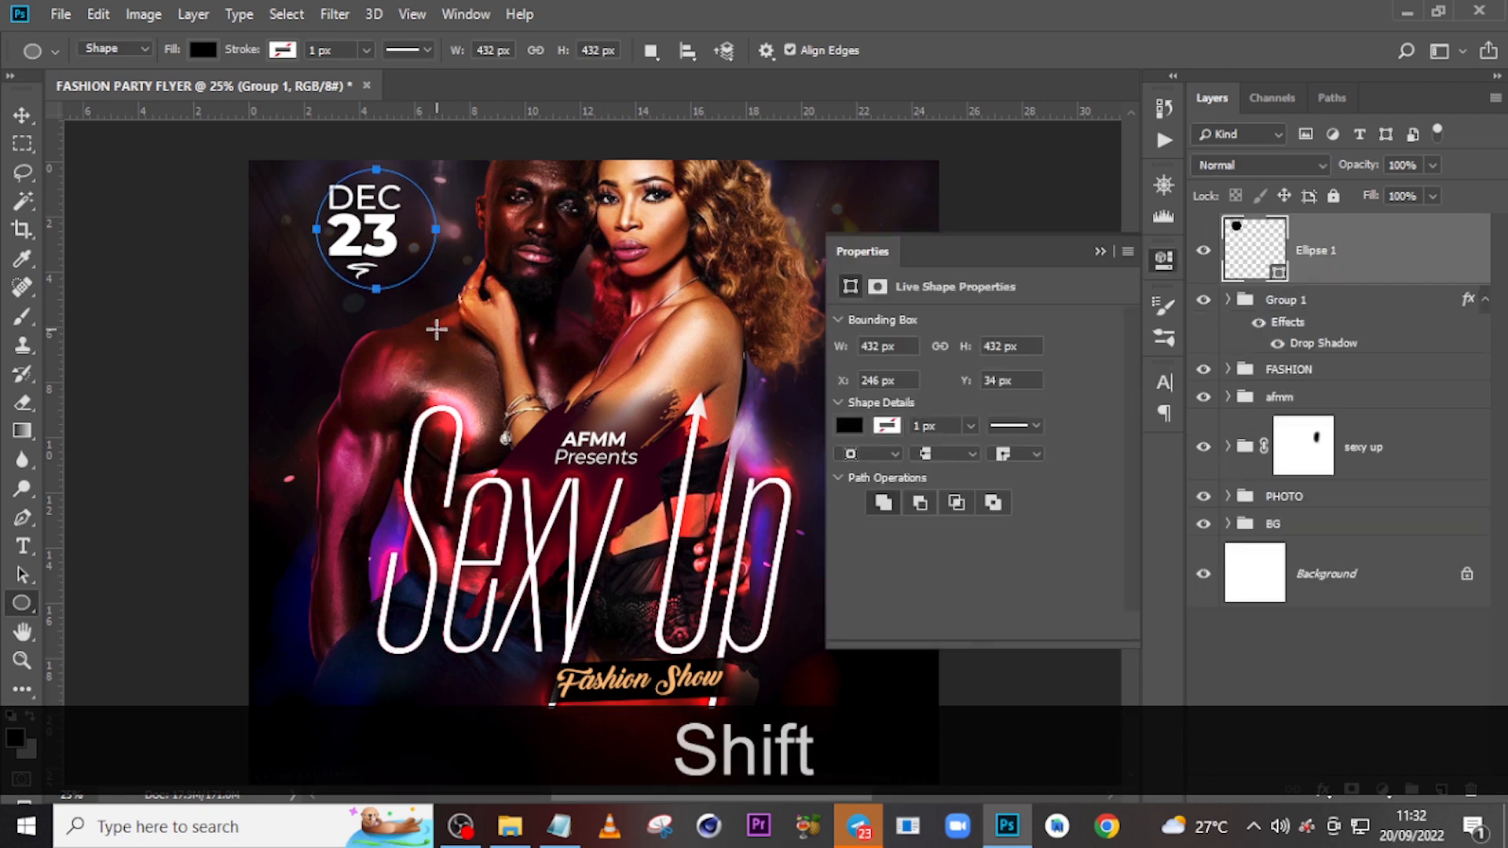
key(Left)
Move the circle's layer directly beneath the date group and collapse the group's effects list.
drag(1362, 283, 1335, 303)
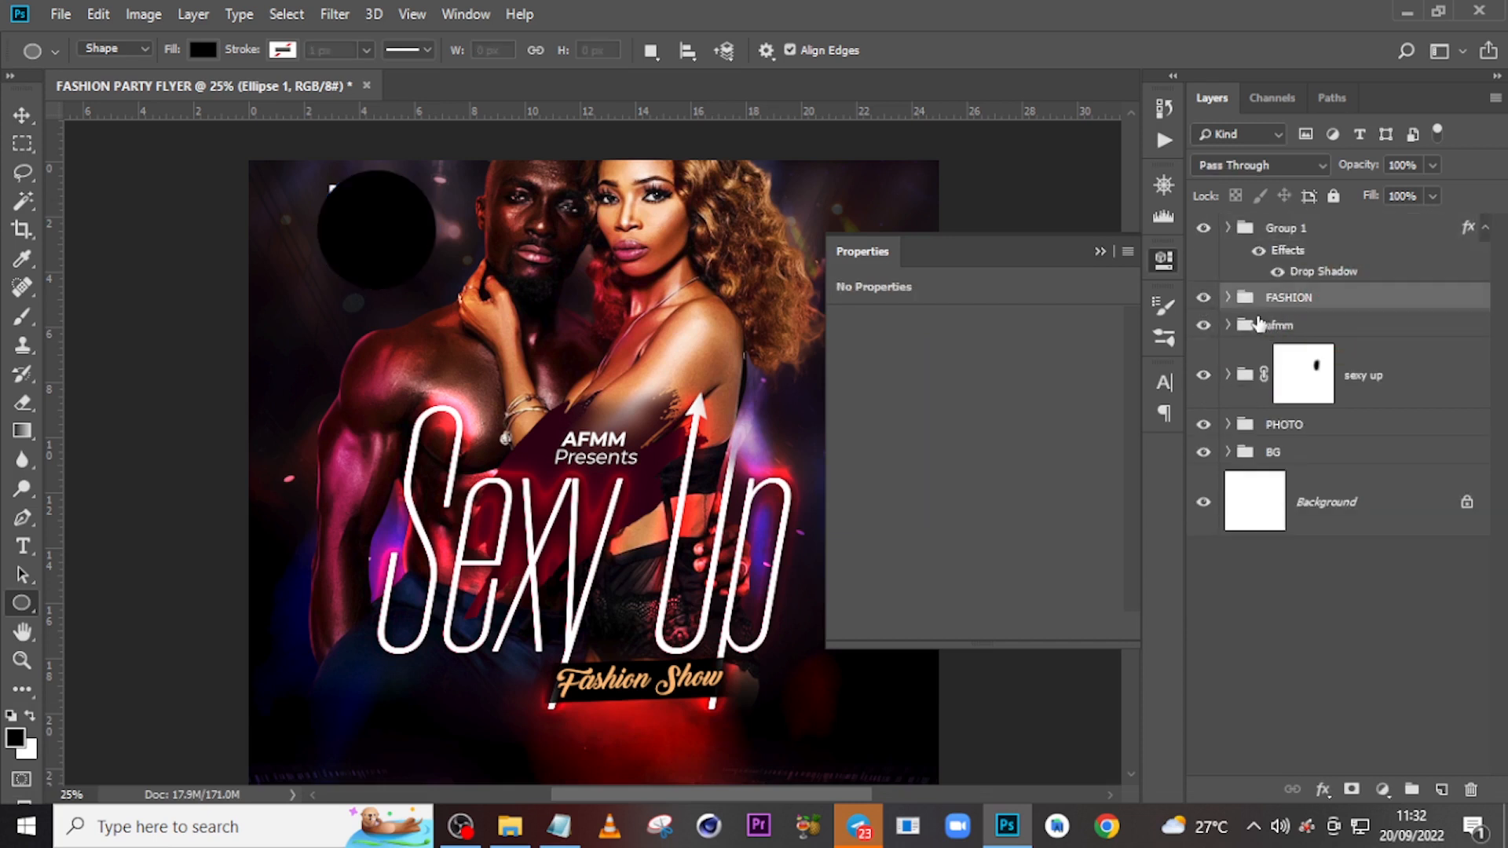
key(ctrl+z)
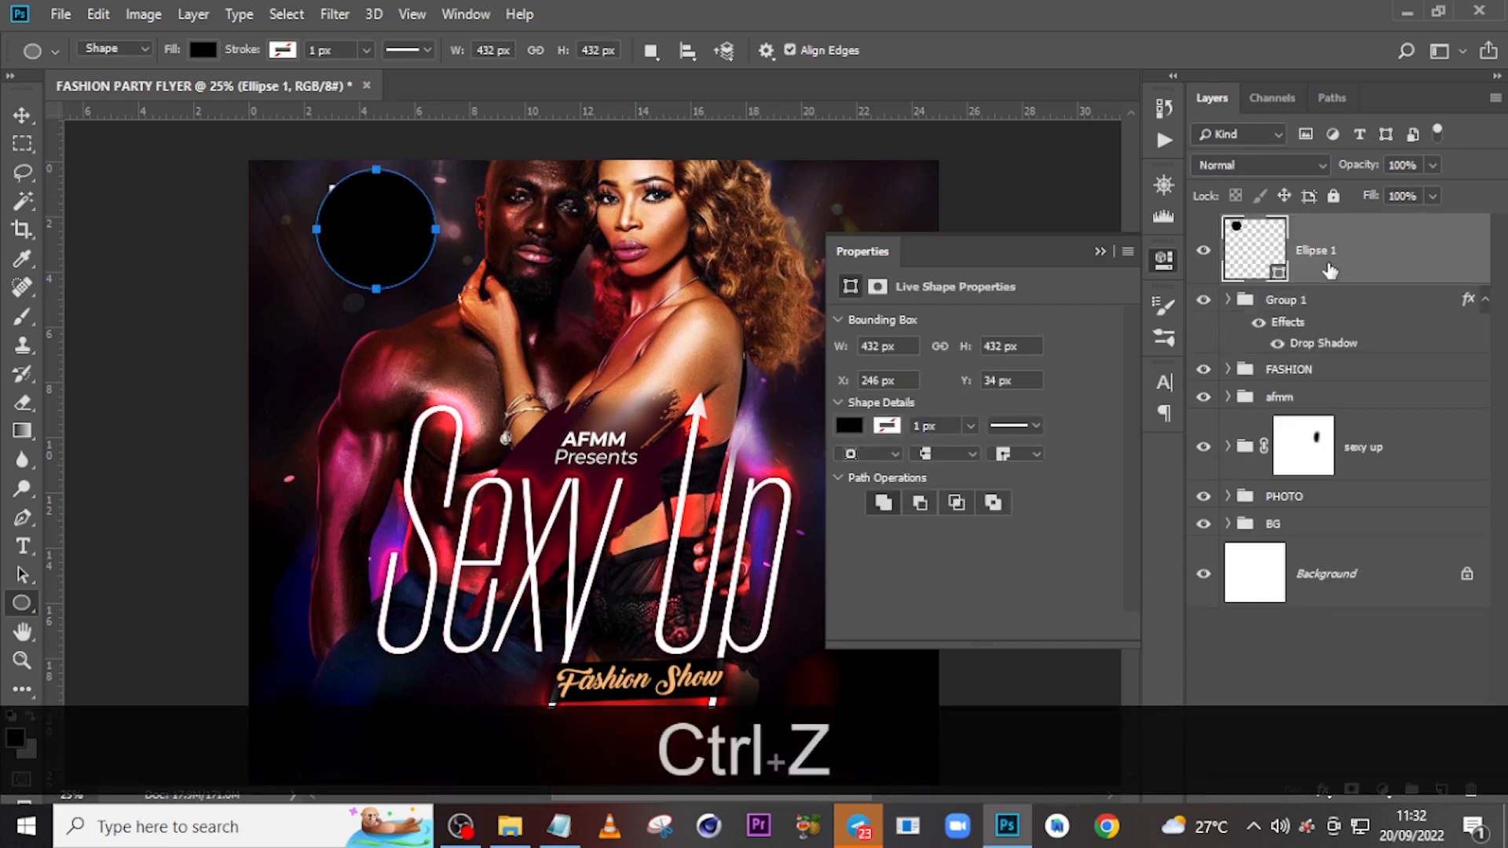
drag(1333, 280, 1335, 355)
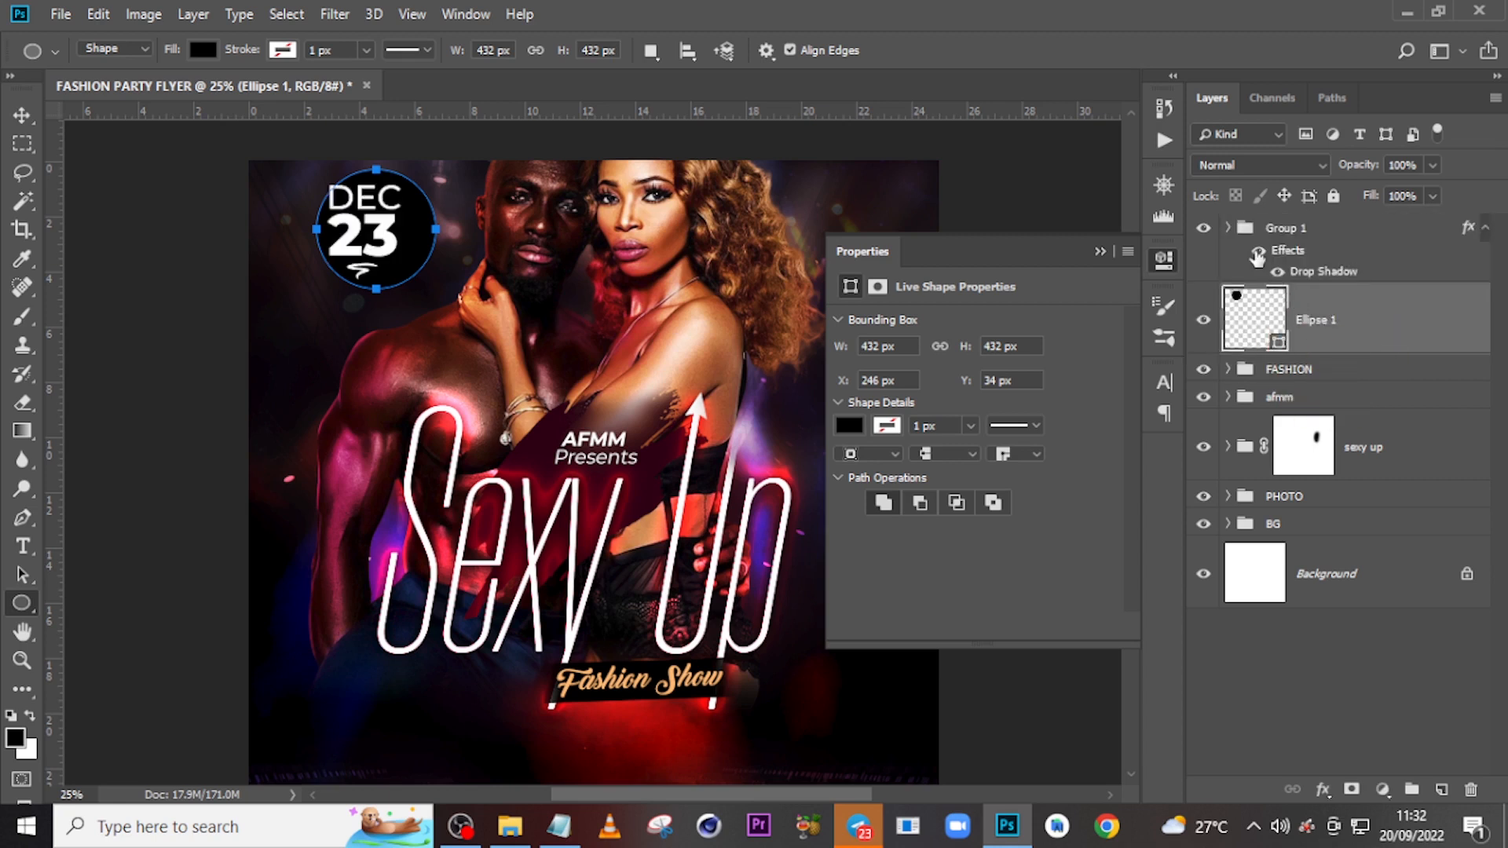
click(1484, 229)
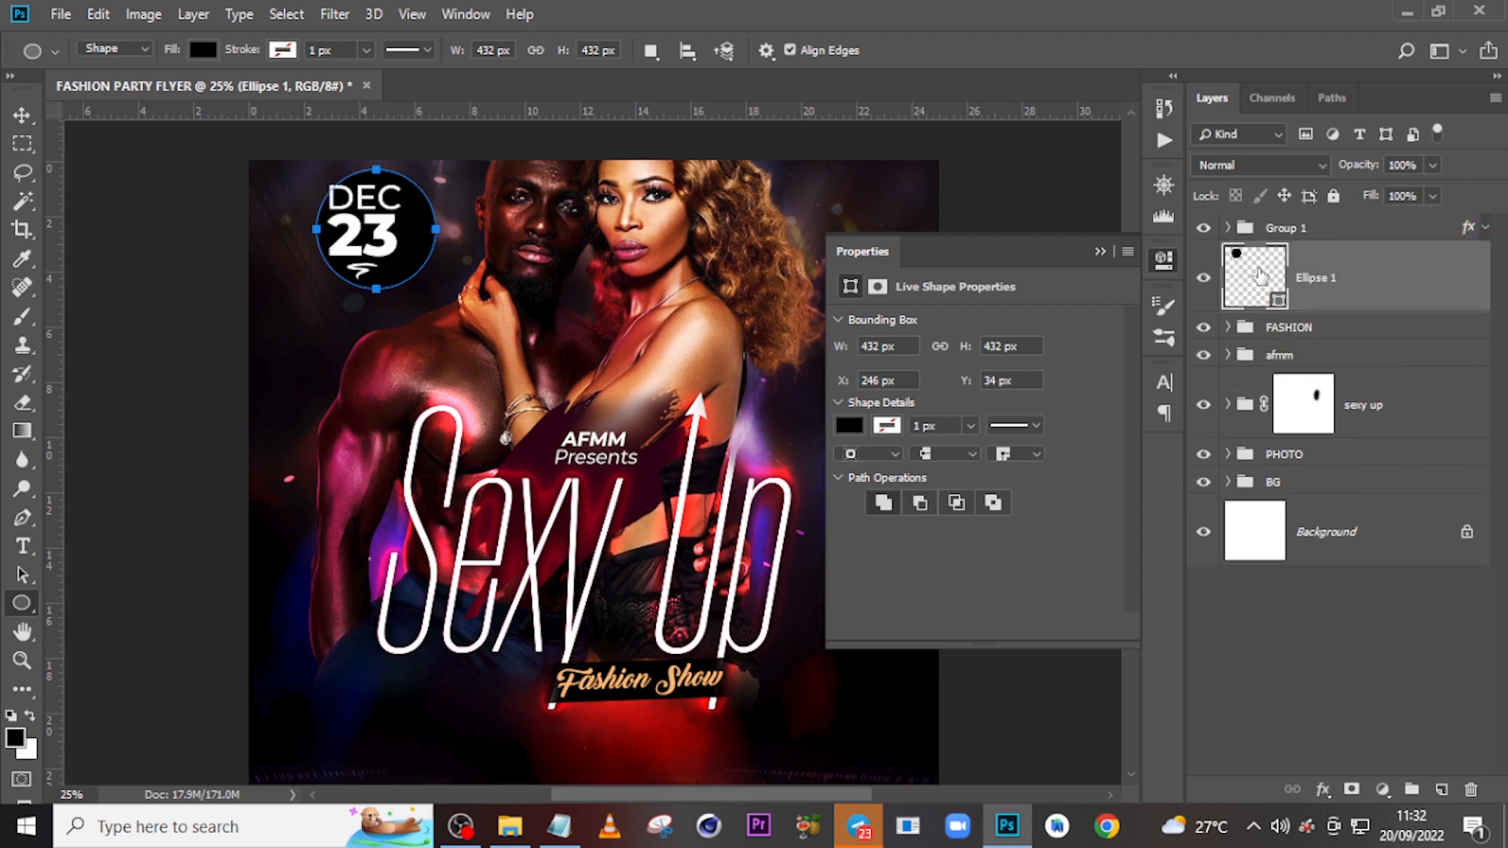
Recolour the circle to a muted dark red and centre it behind the "DEC 23" text.
double_click(1259, 274)
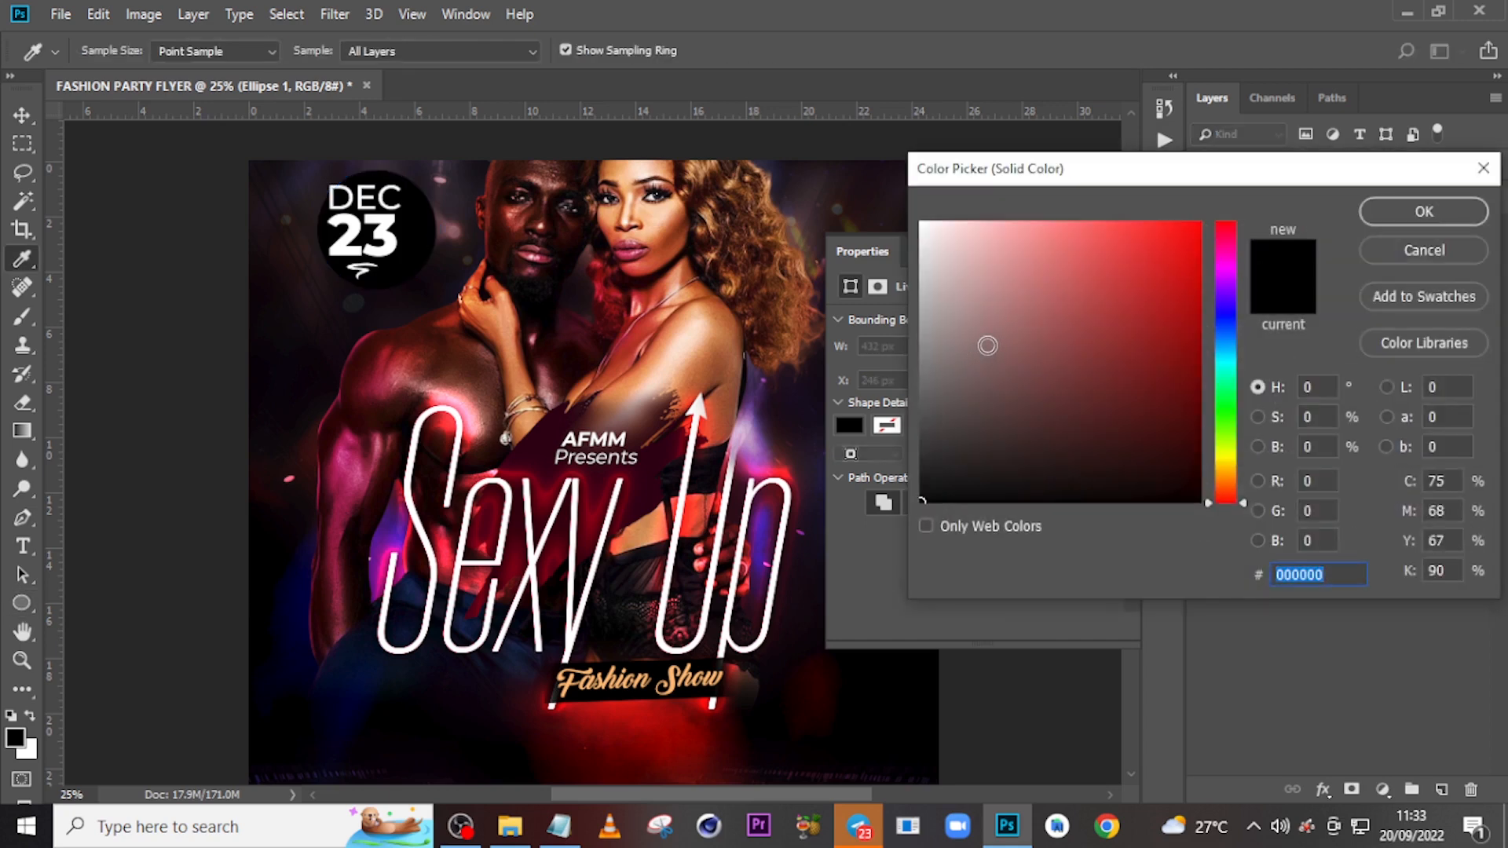
click(1074, 249)
click(1109, 319)
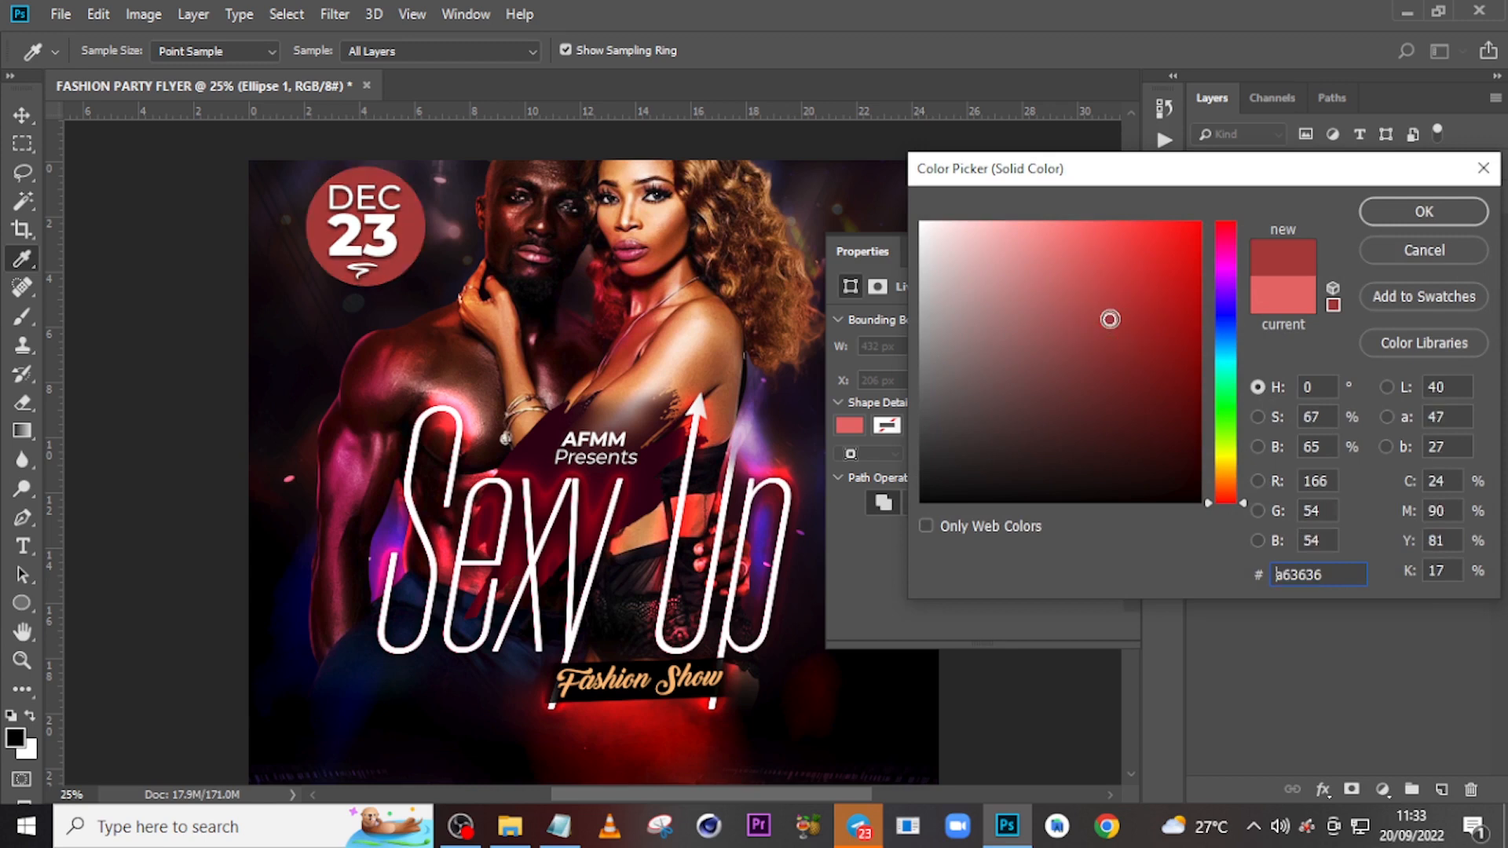
click(1116, 321)
click(1379, 217)
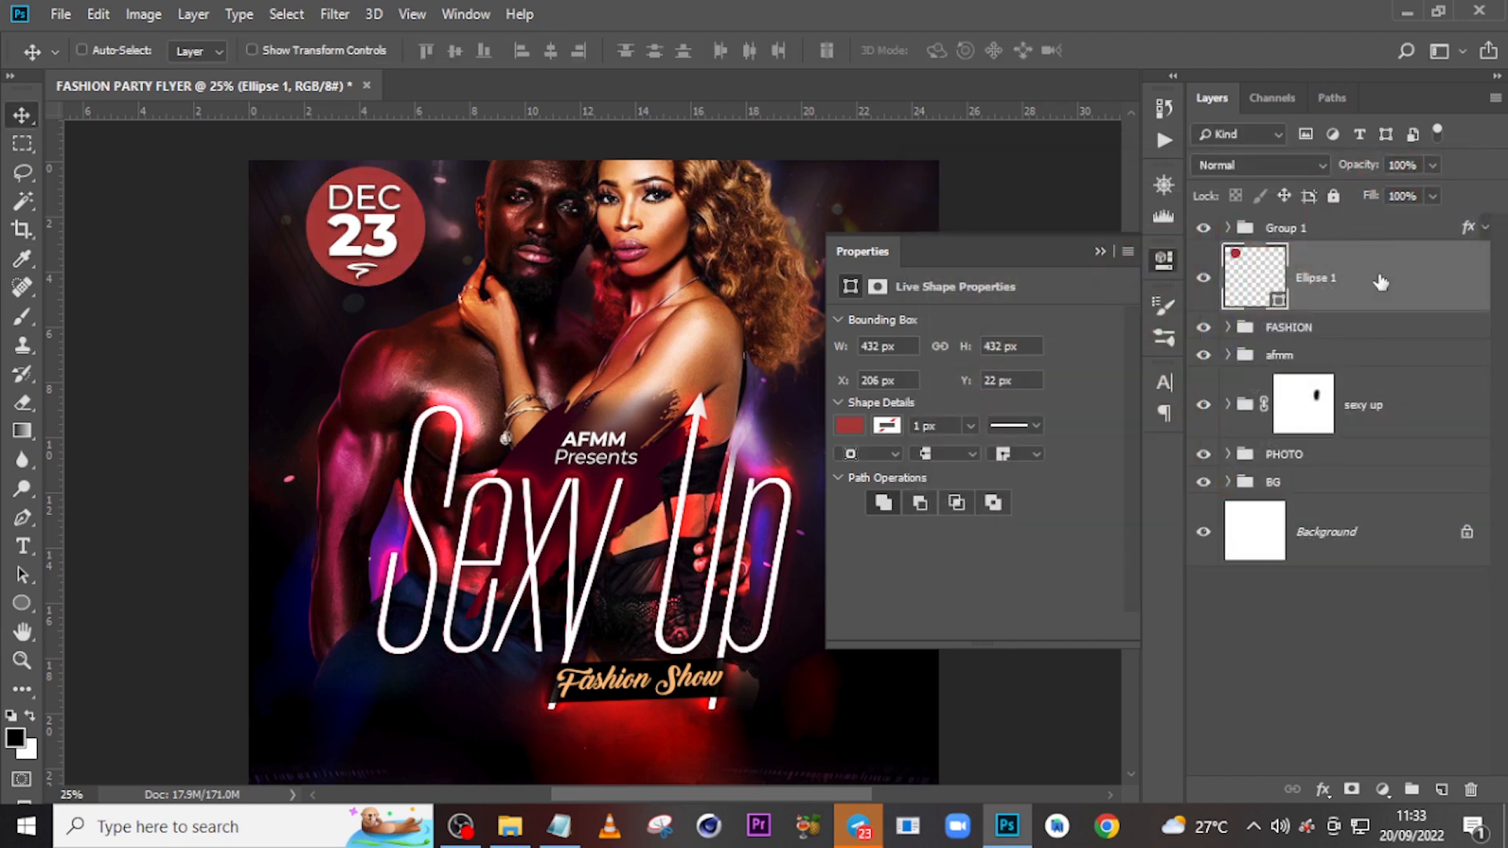
Add a Pattern Overlay to the circle using the diagonal line pattern in Multiply mode at 100% opacity and 207% scale.
double_click(1442, 259)
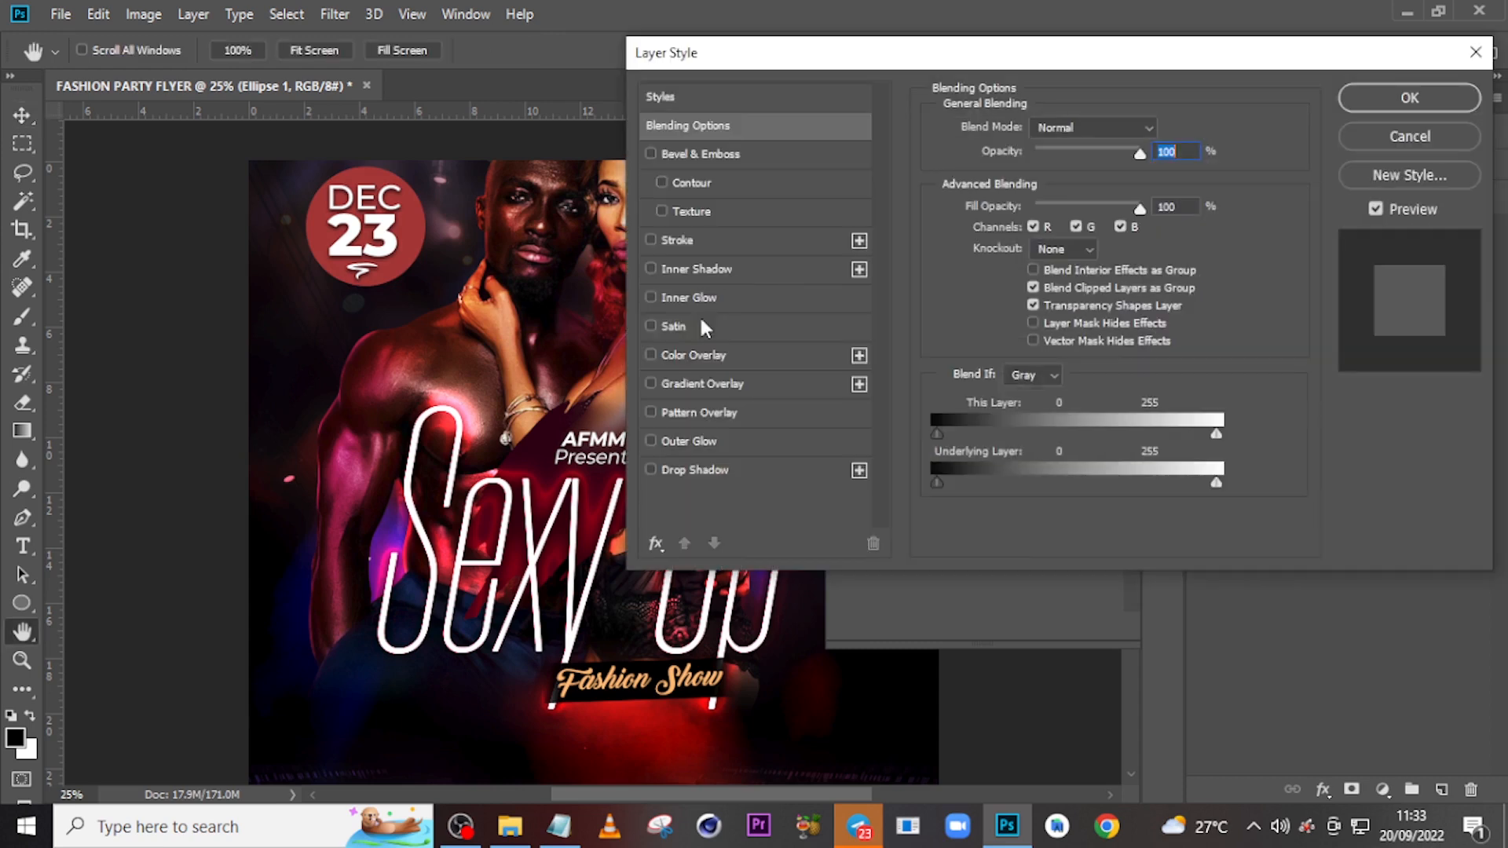
click(692, 414)
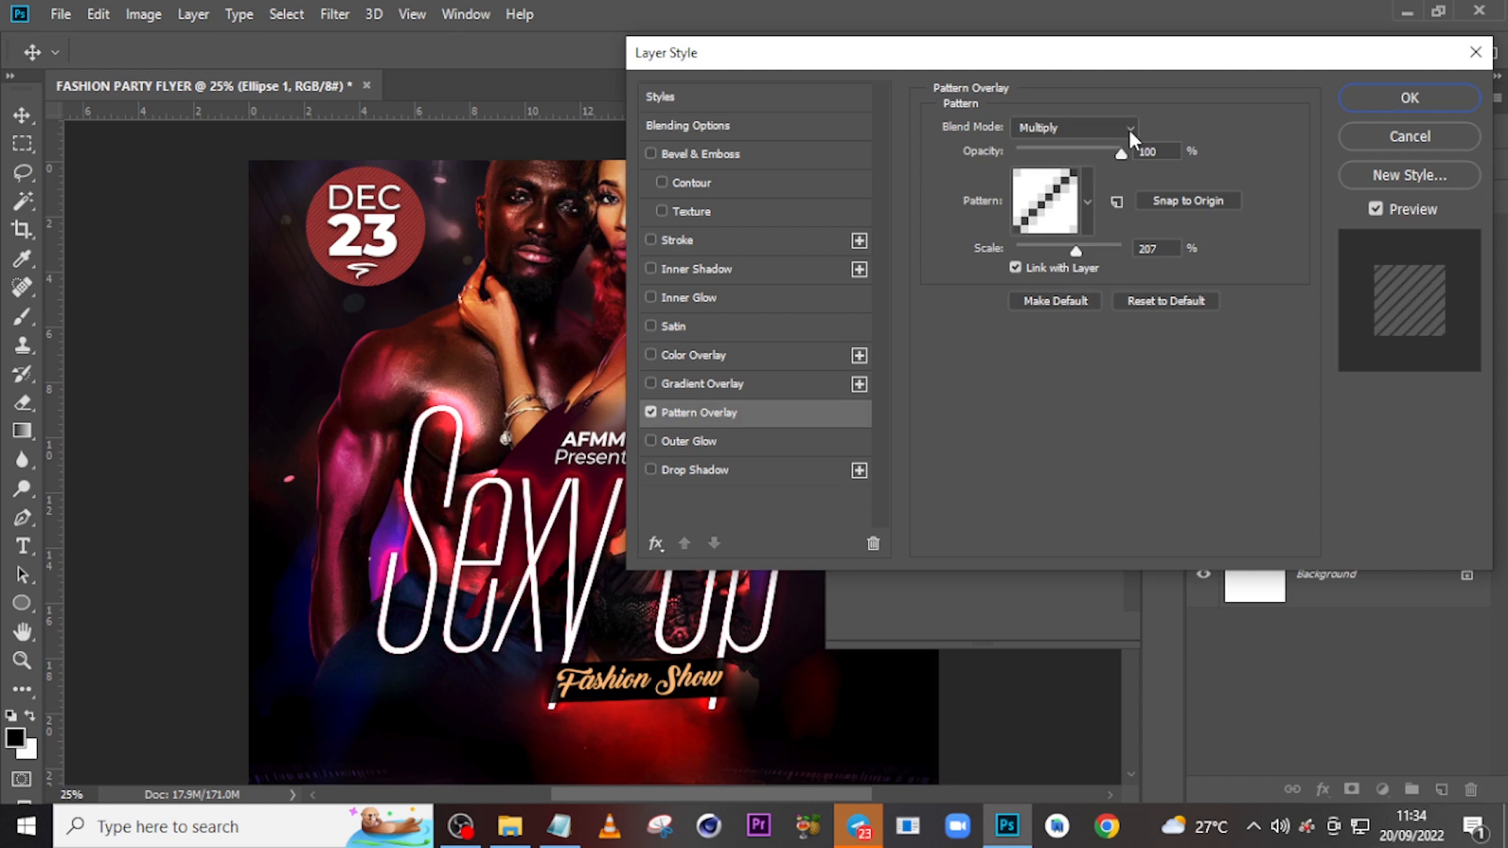
click(1087, 202)
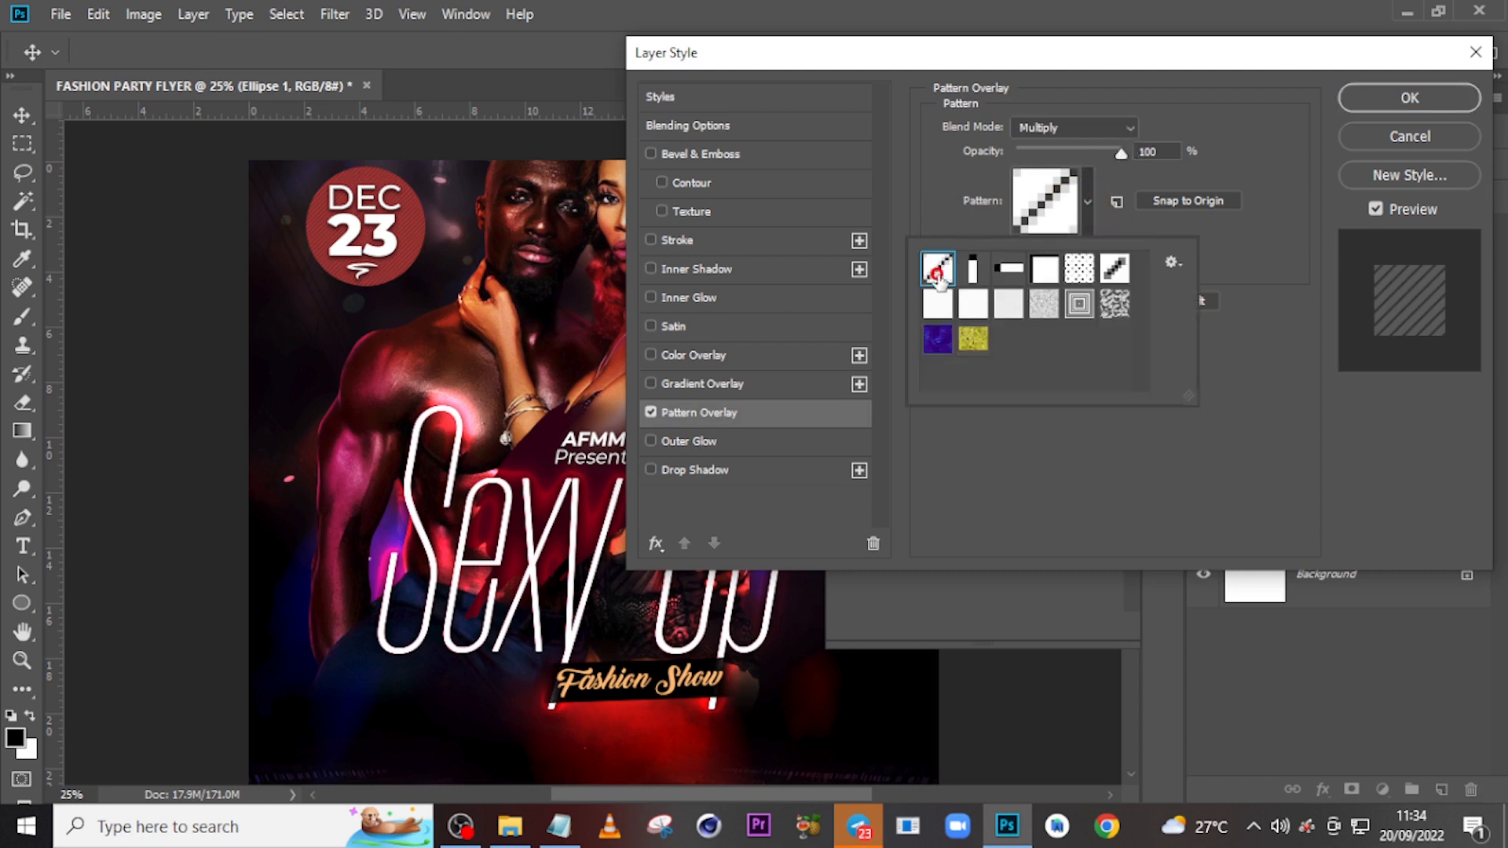
click(973, 303)
click(940, 276)
click(1282, 249)
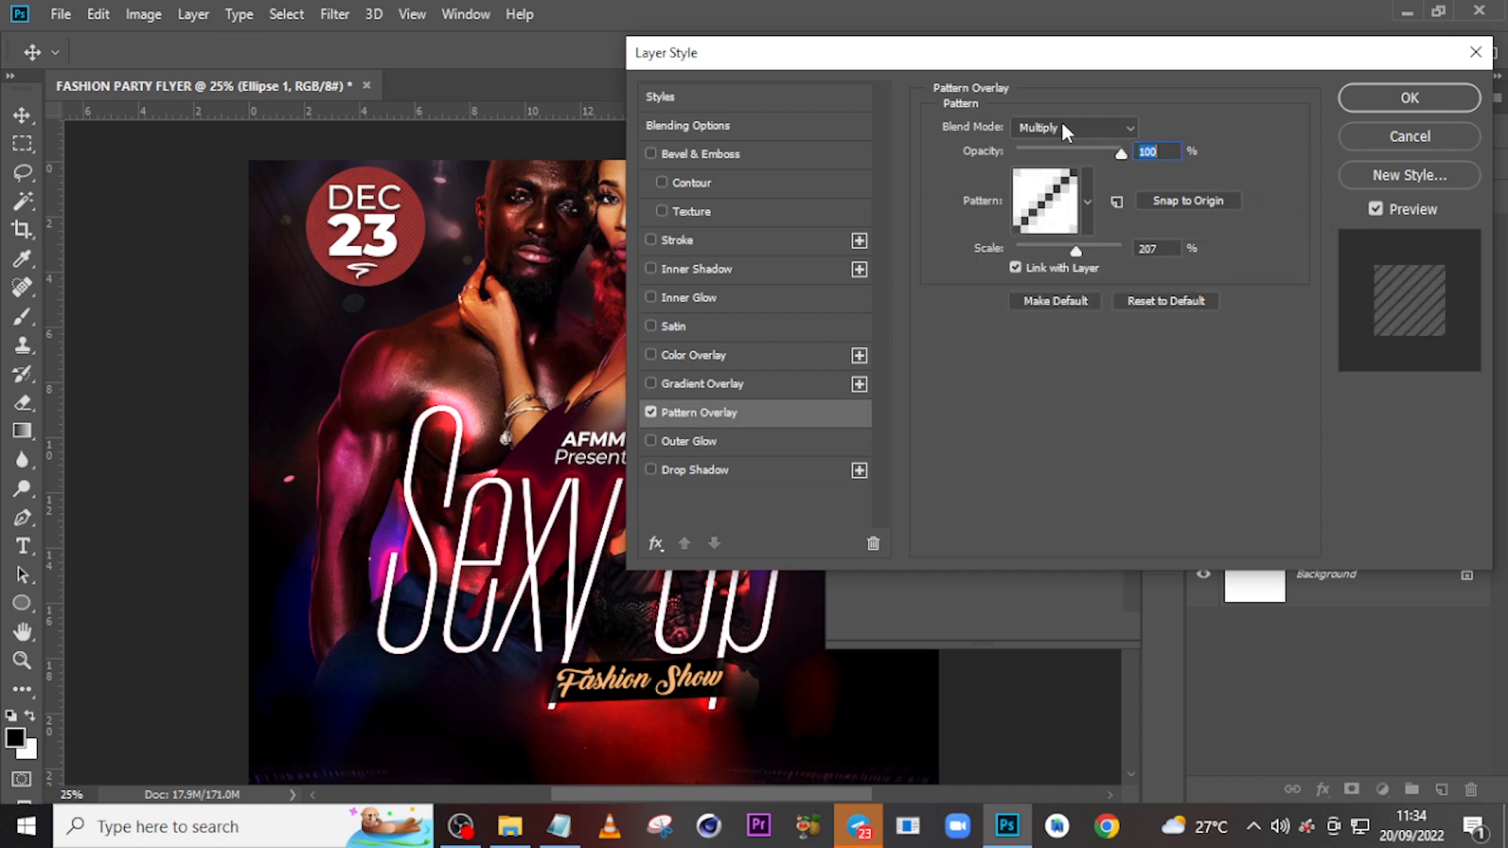
click(1393, 97)
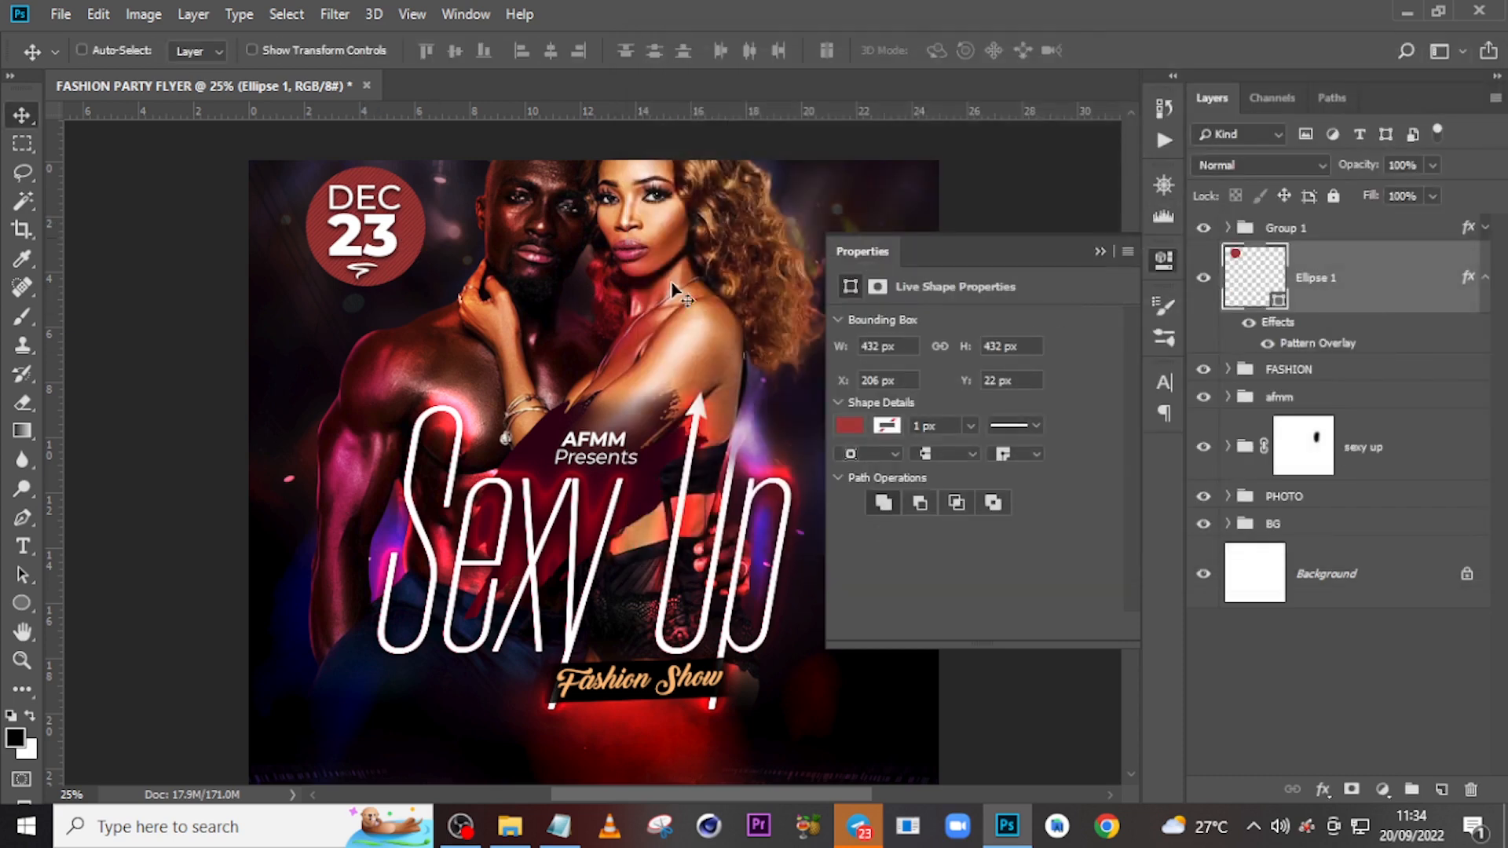
Duplicate the circle layer and hide the Pattern Overlay effect on the copy.
key(ctrl+j)
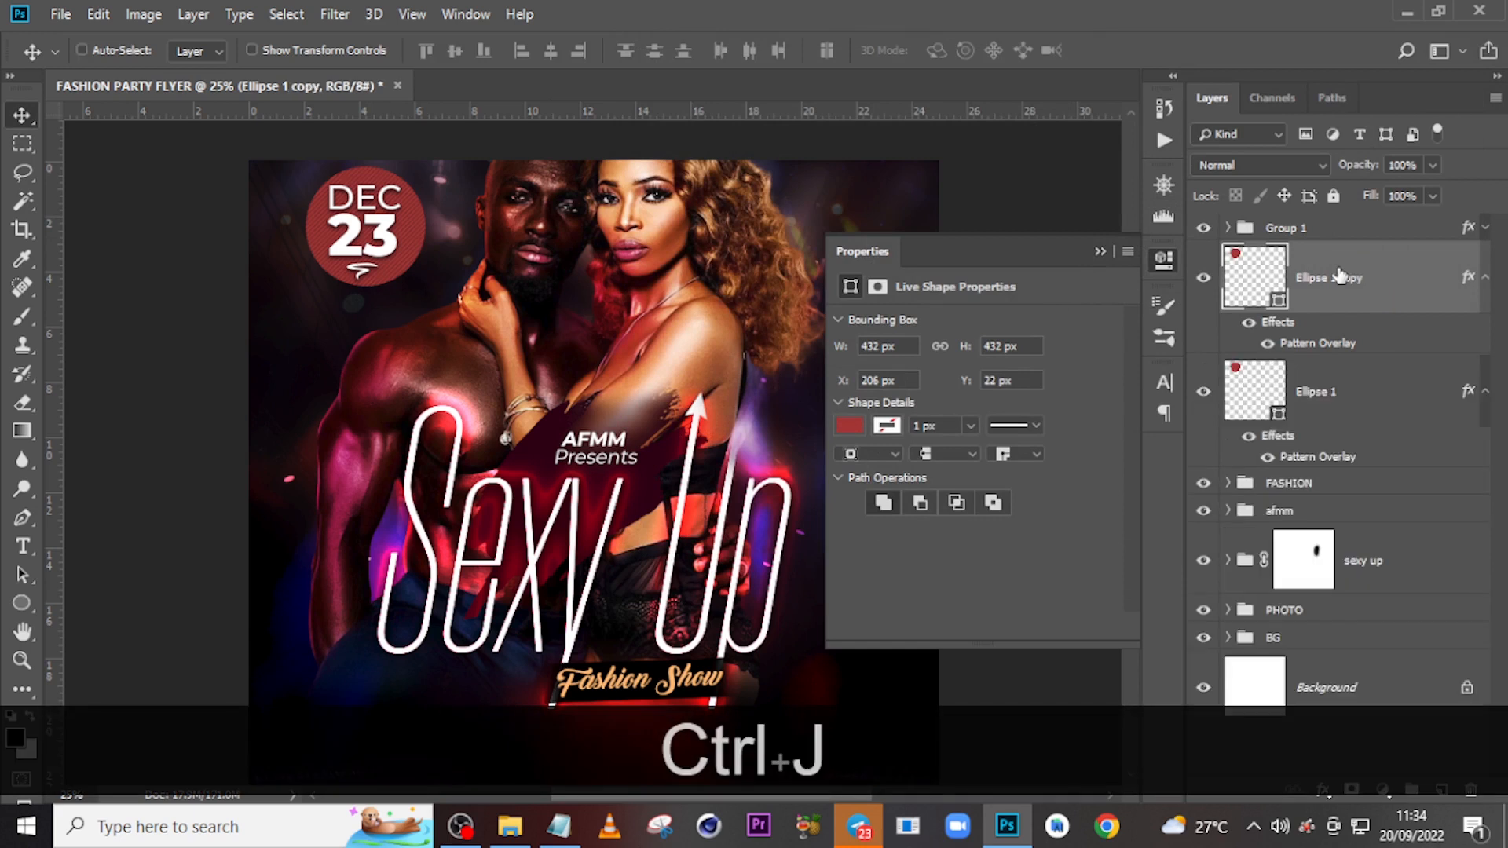
click(1485, 276)
click(1485, 278)
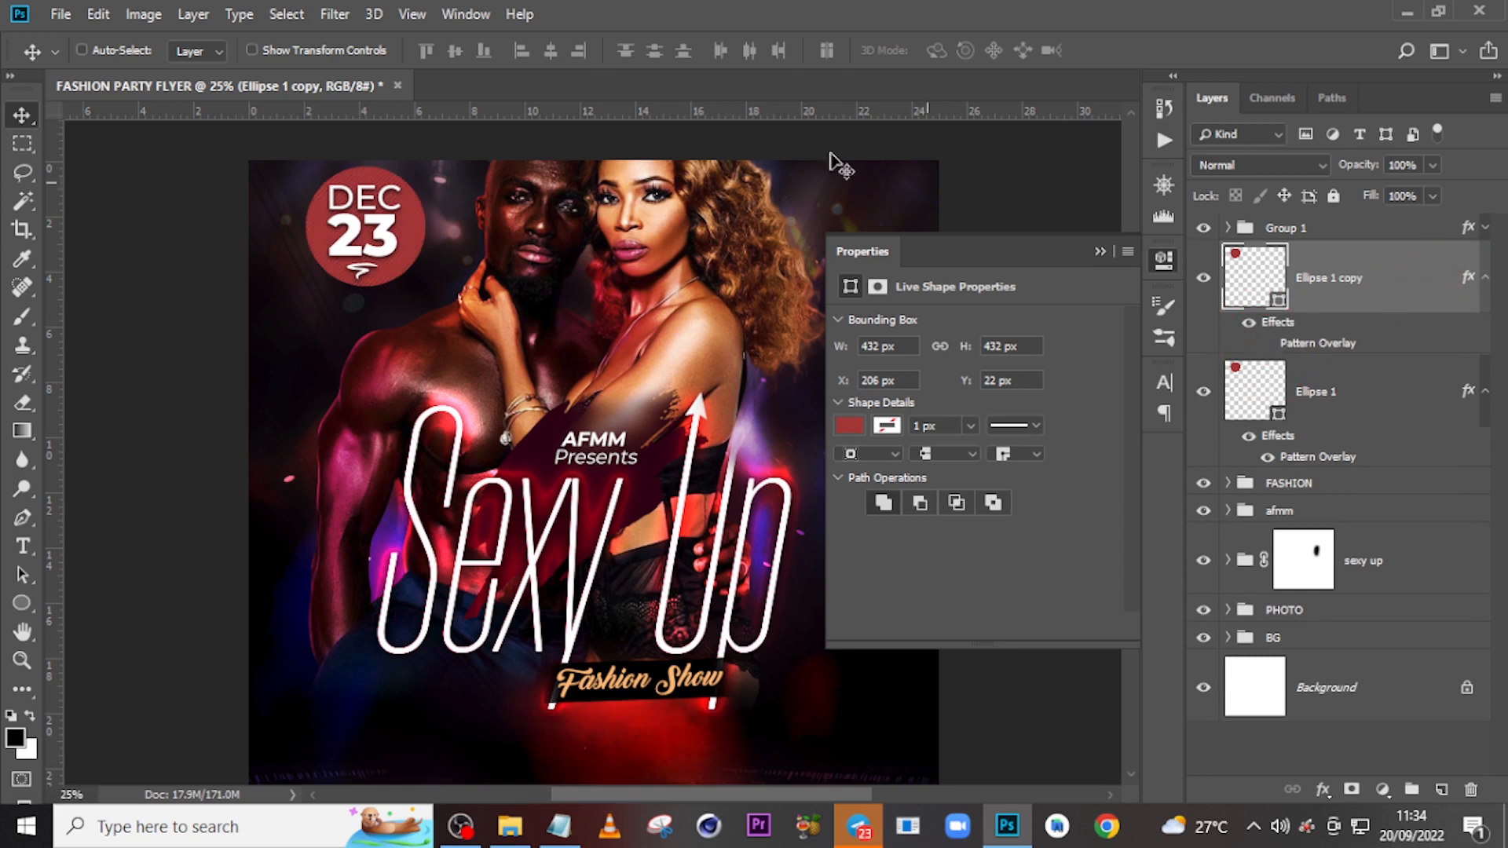
Remove the copied circle's fill and give it a white 5 px stroke.
key(u)
click(201, 50)
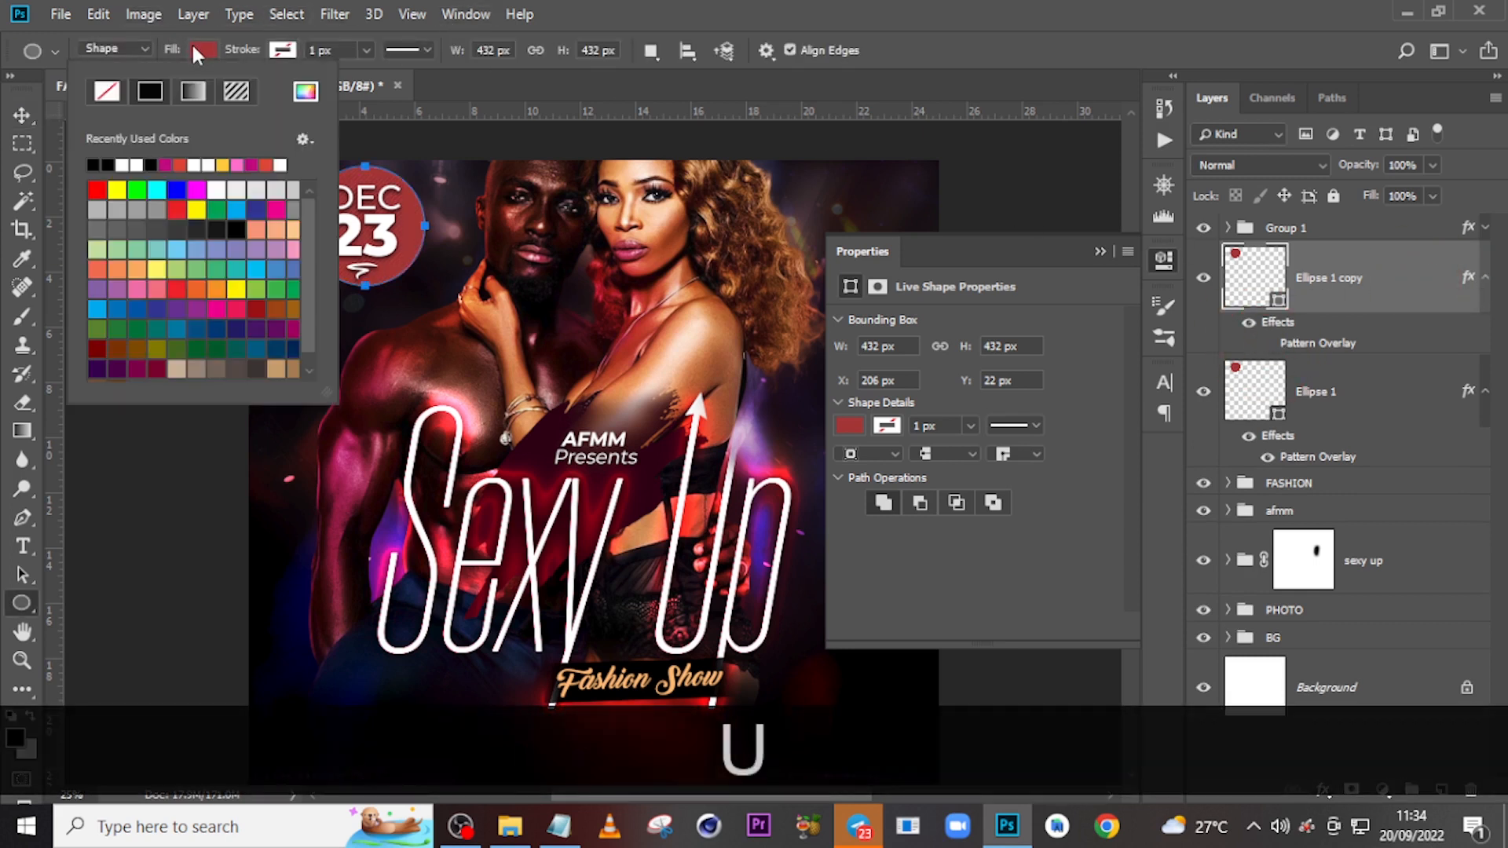
click(107, 90)
click(283, 51)
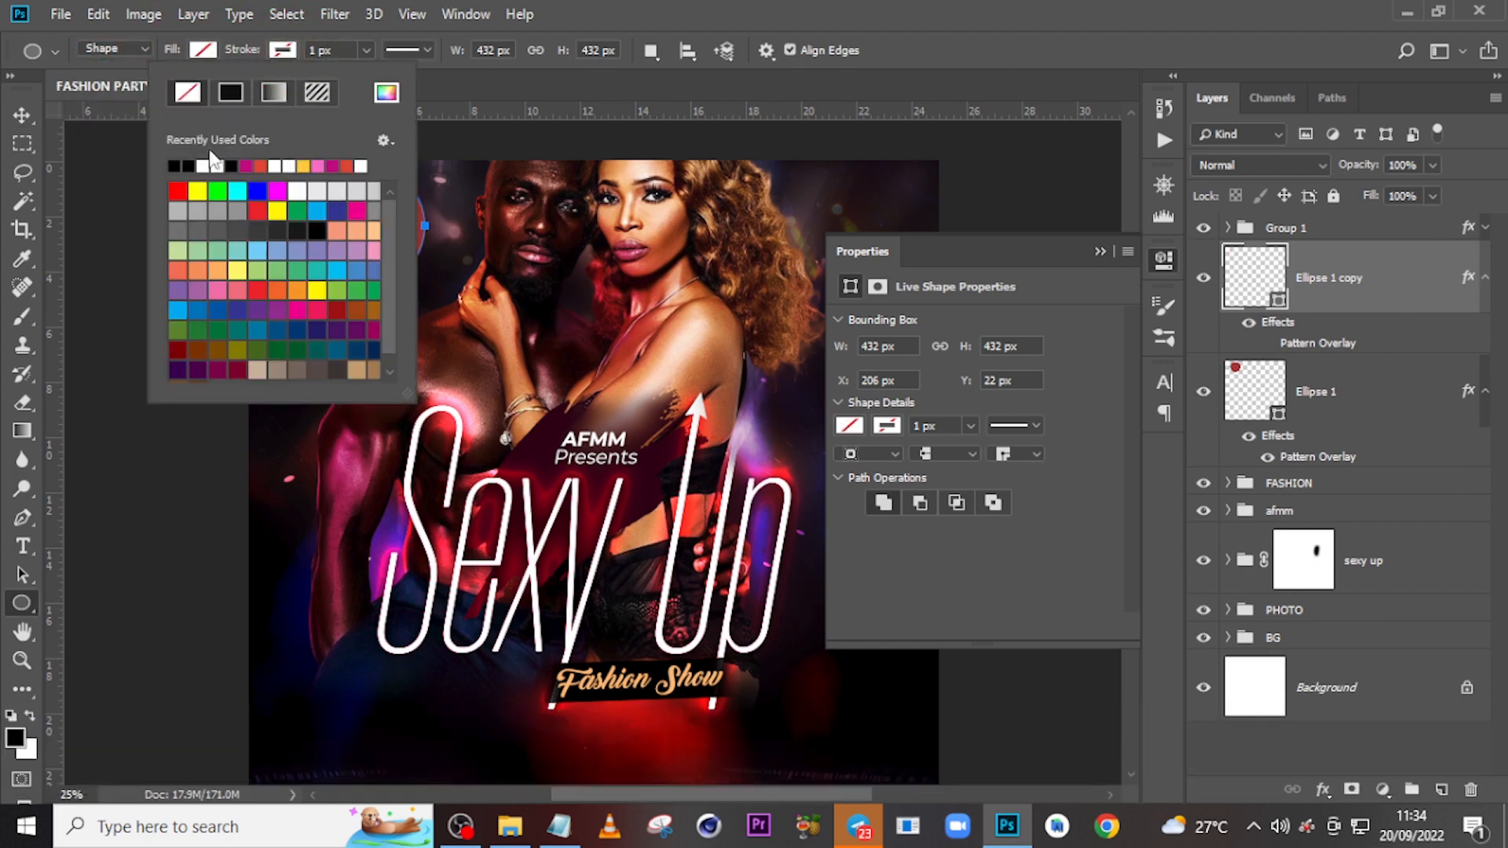
click(206, 165)
click(340, 53)
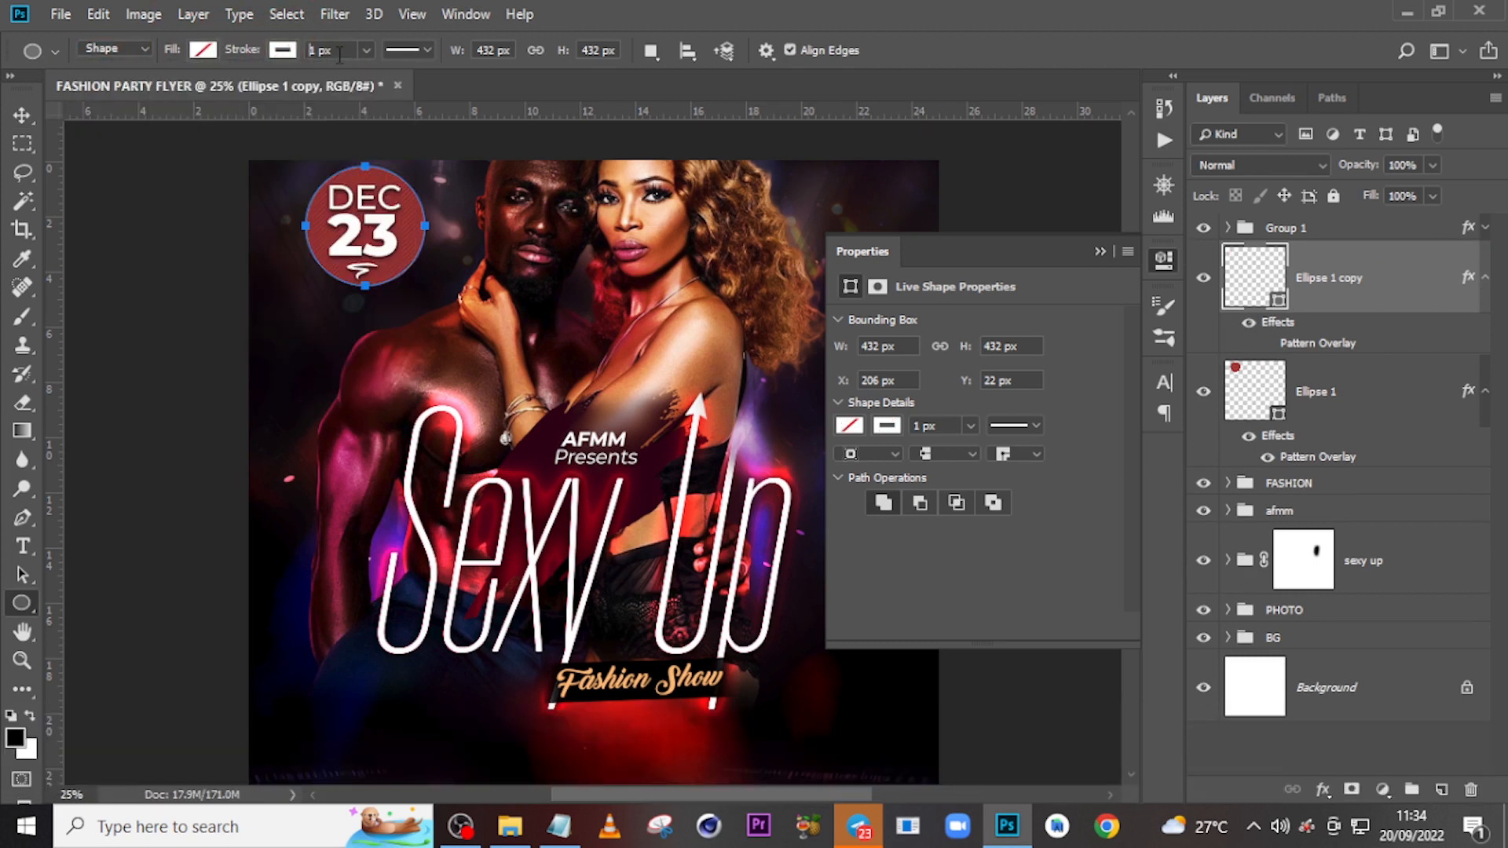
text(5)
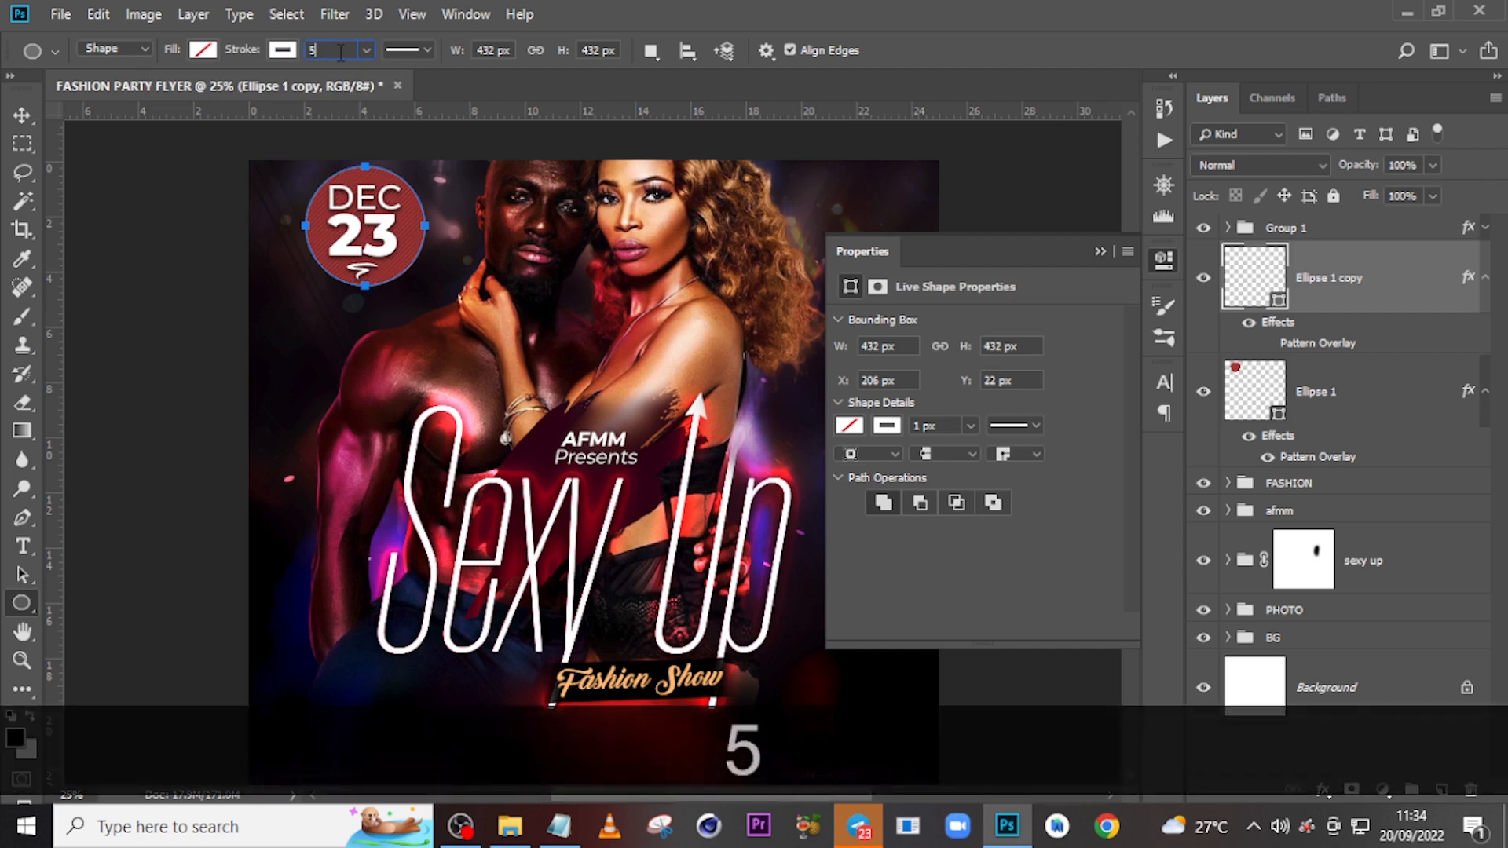
key(Return)
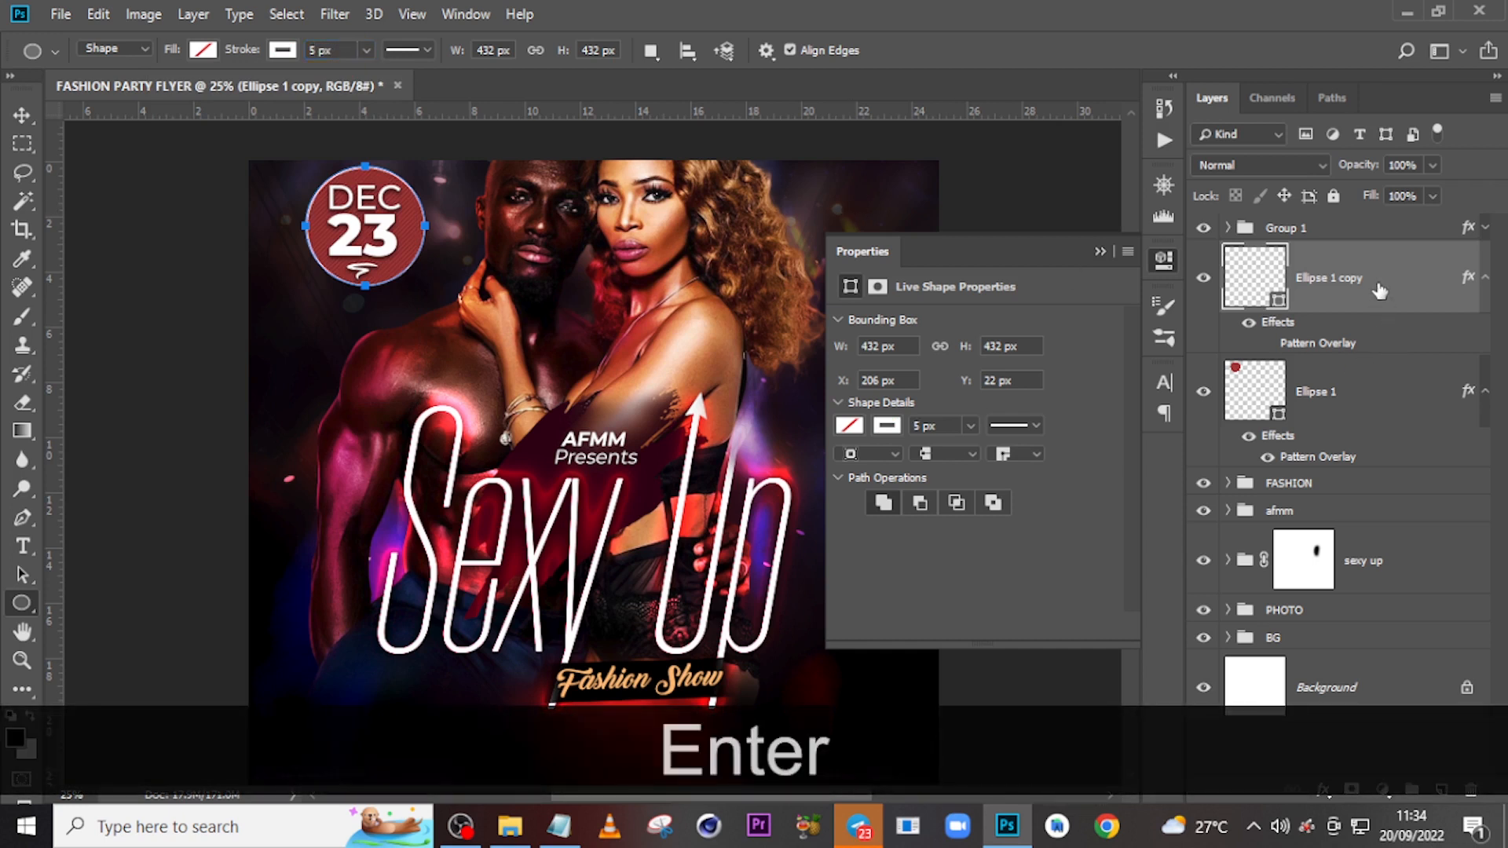
Scale the white ring down proportionally about its centre to about 404 px.
key(ctrl+t)
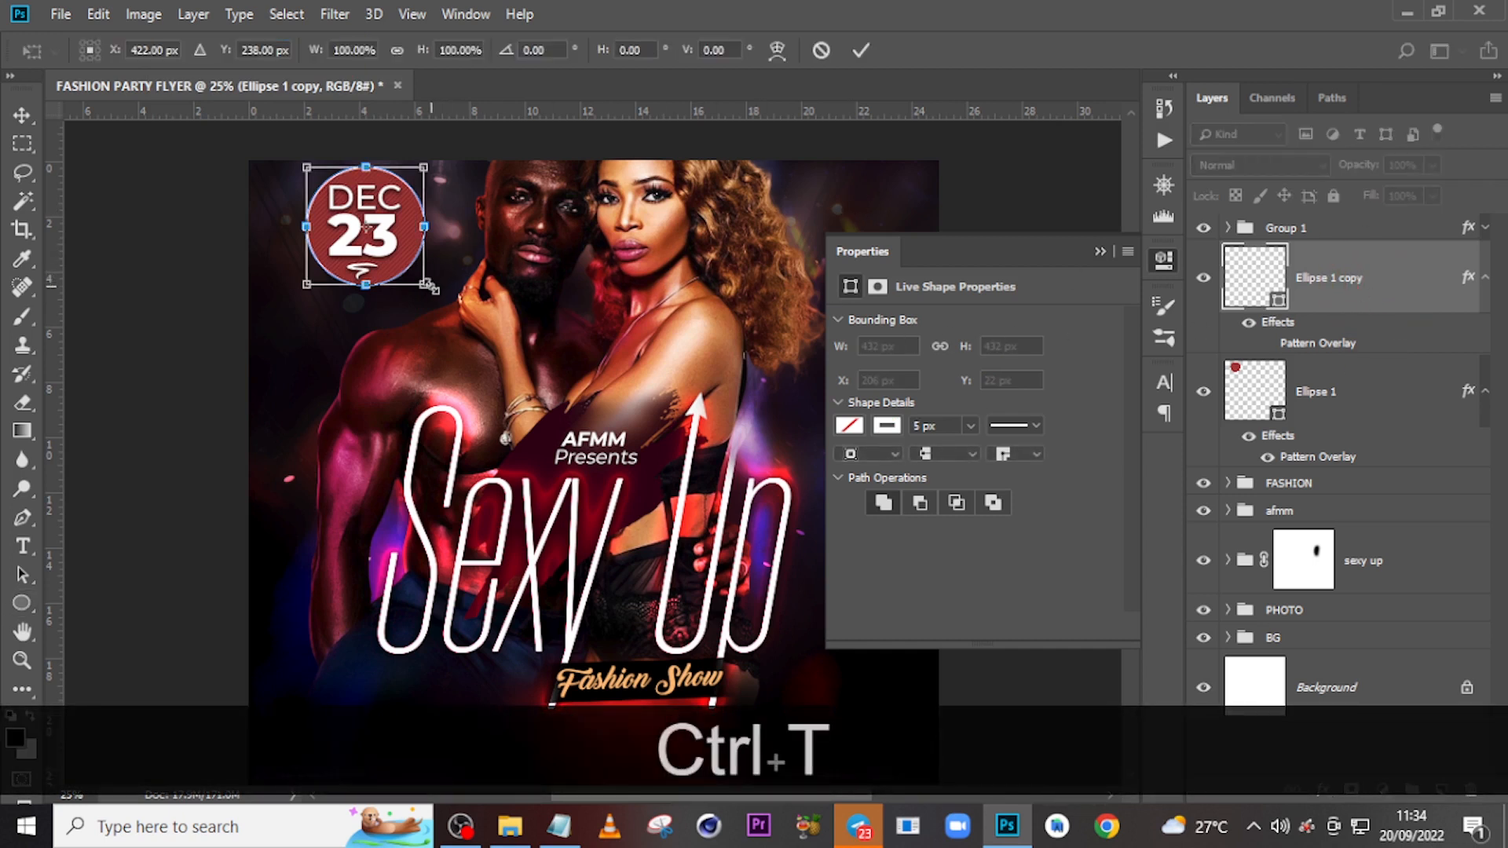
key(shift+alt)
drag(426, 288, 421, 281)
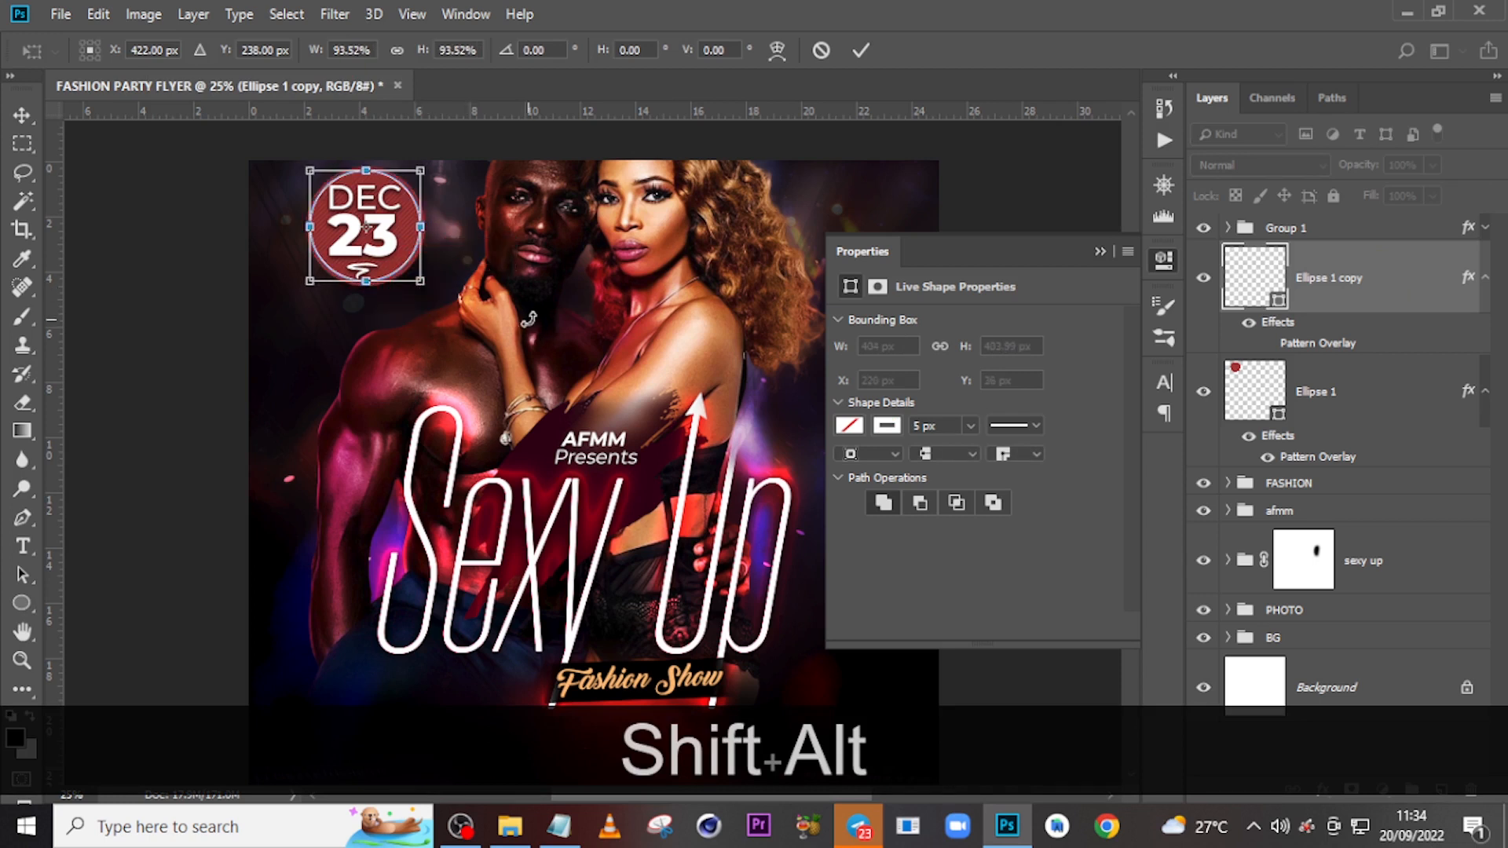
key(Return)
key(ctrl+h)
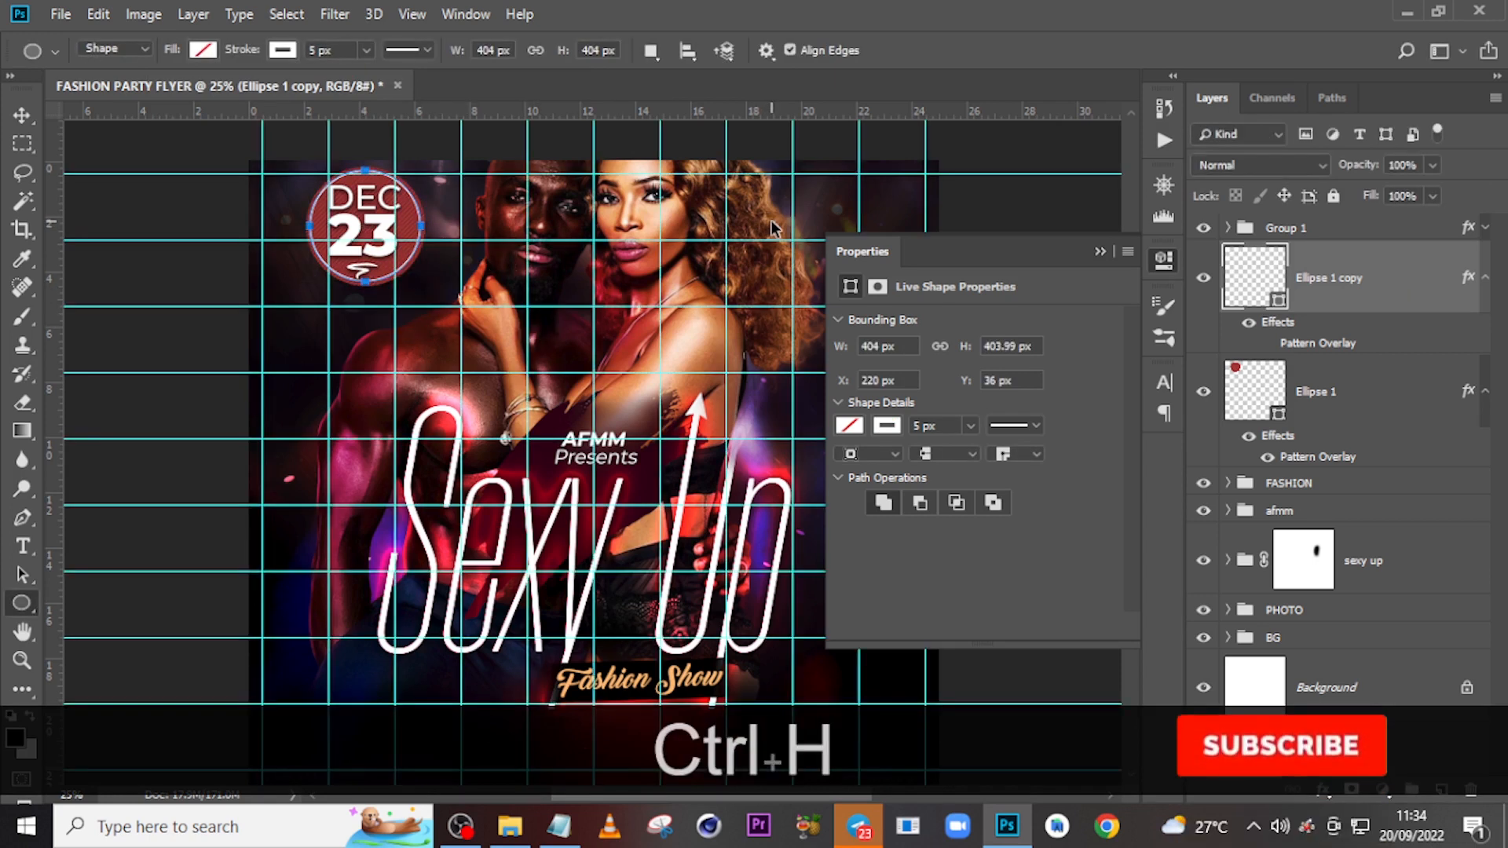
key(ctrl+h)
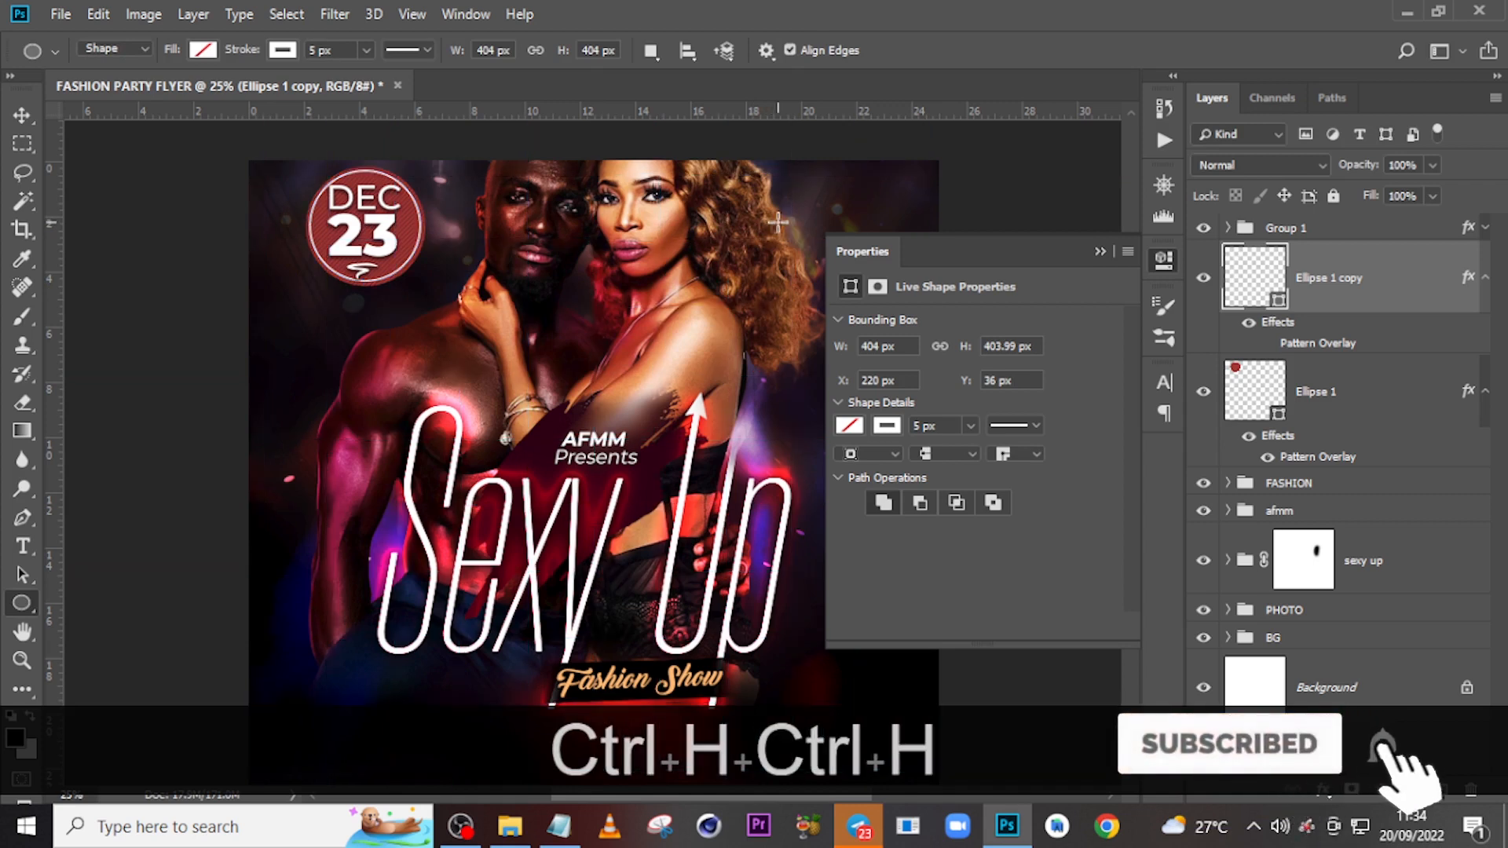
Enlarge the white ring proportionally about its centre to about 464 px so it surrounds the red circle.
key(ctrl+t)
drag(425, 286, 436, 288)
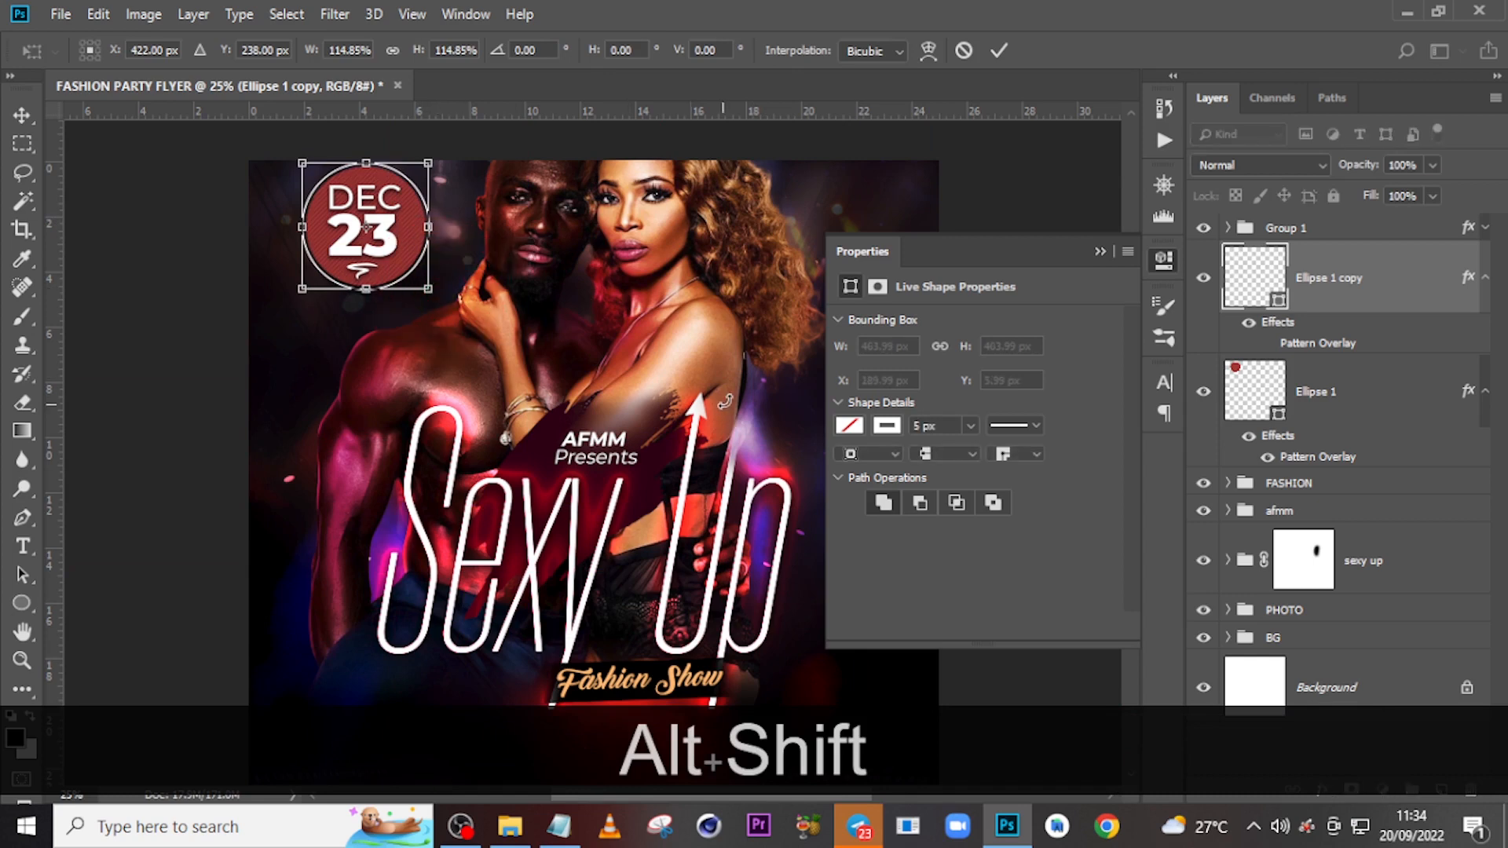
key(Return)
key(ctrl+h)
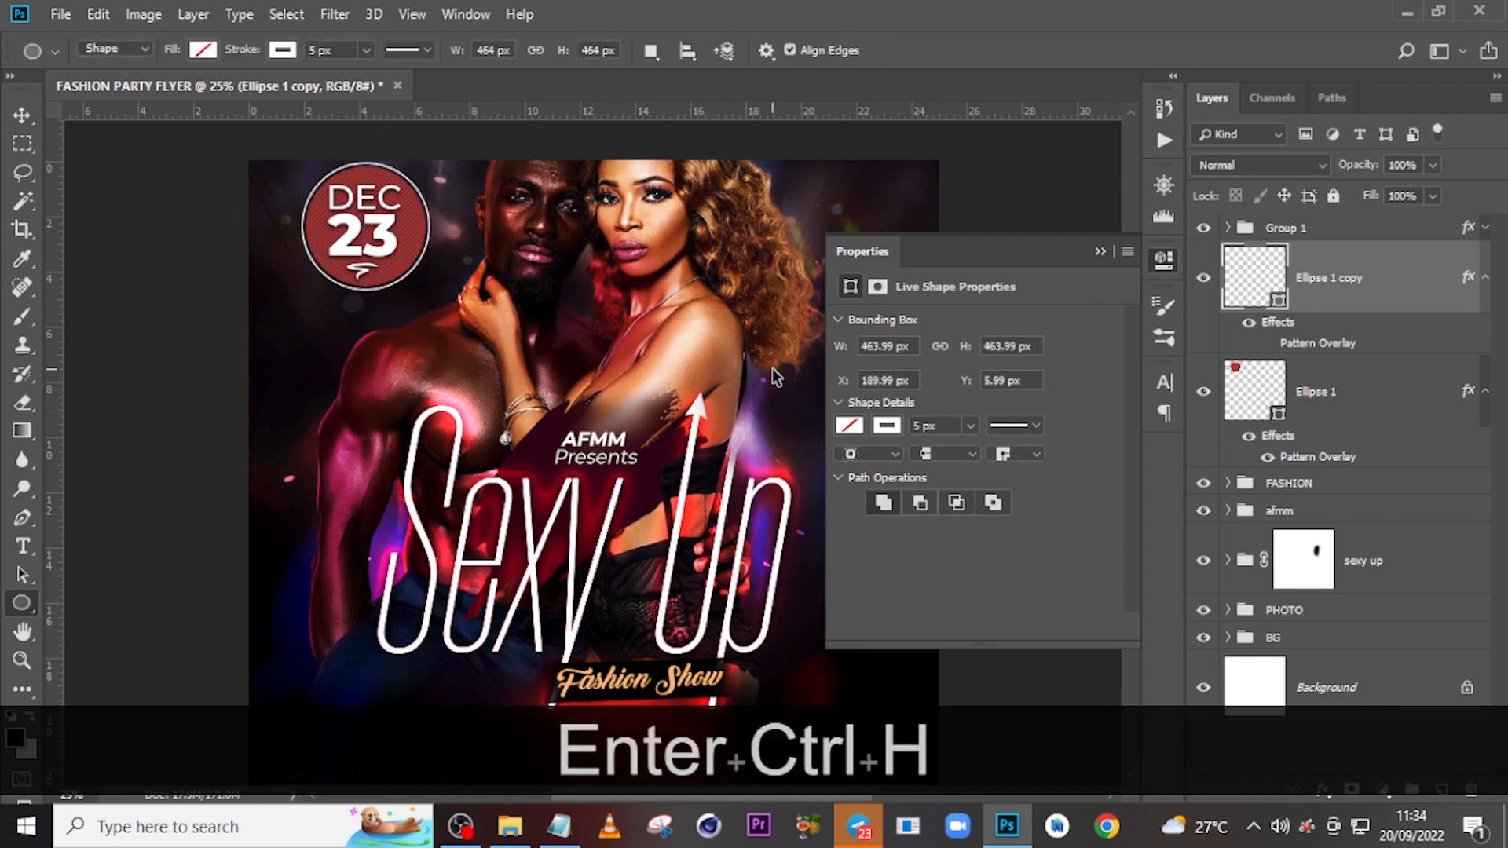
key(ctrl+h)
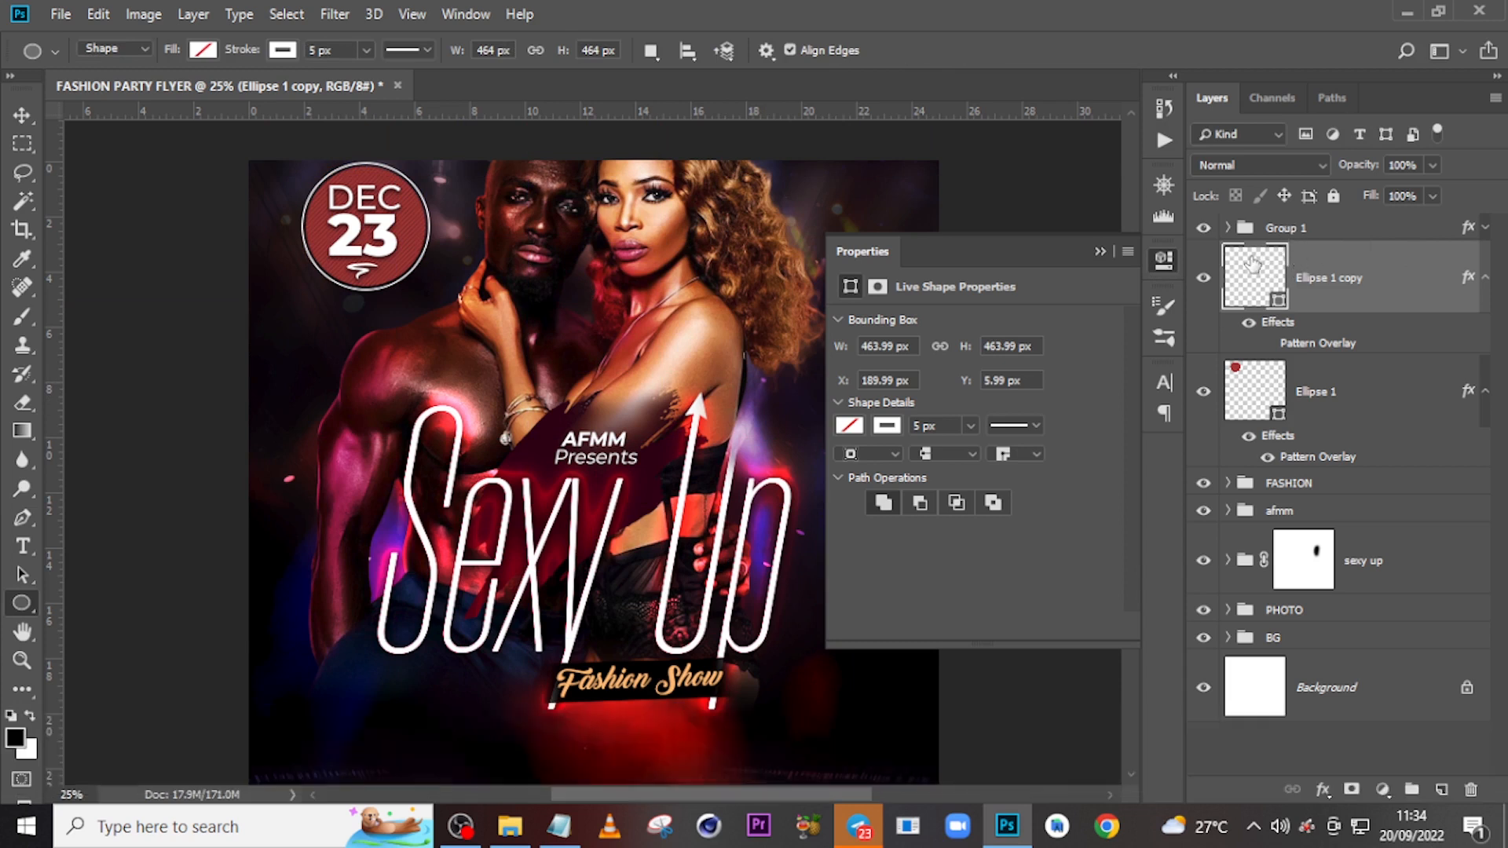
Group the date text group and both circle layers as "DATE" and shift the badge slightly down and to the right.
shift+click(1284, 229)
shift+click(1289, 387)
key(ctrl+shift+g)
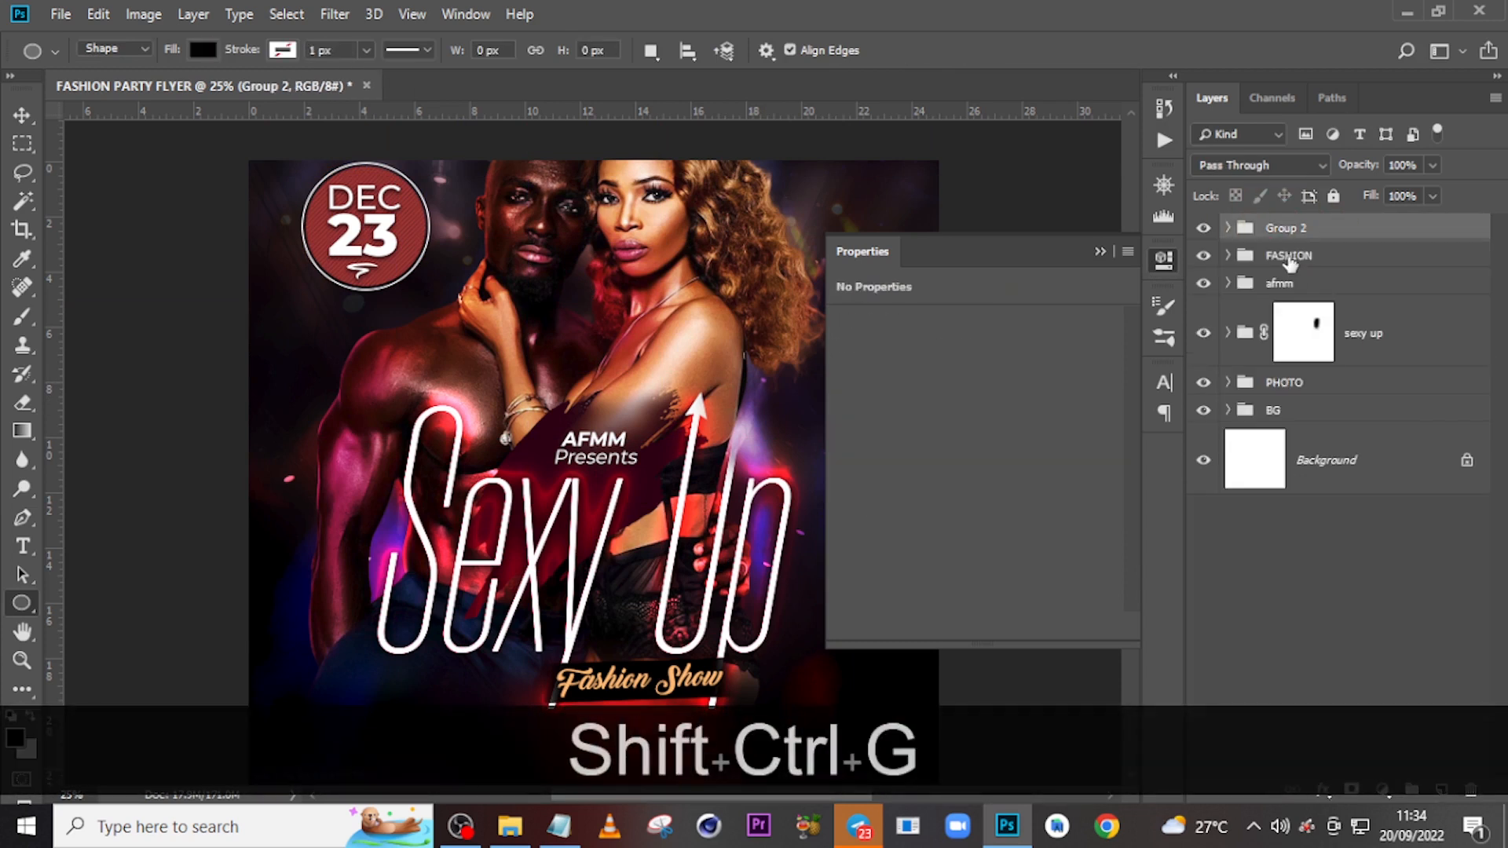
click(1284, 226)
double_click(1284, 227)
key(Caps_Lock)
text(DATE)
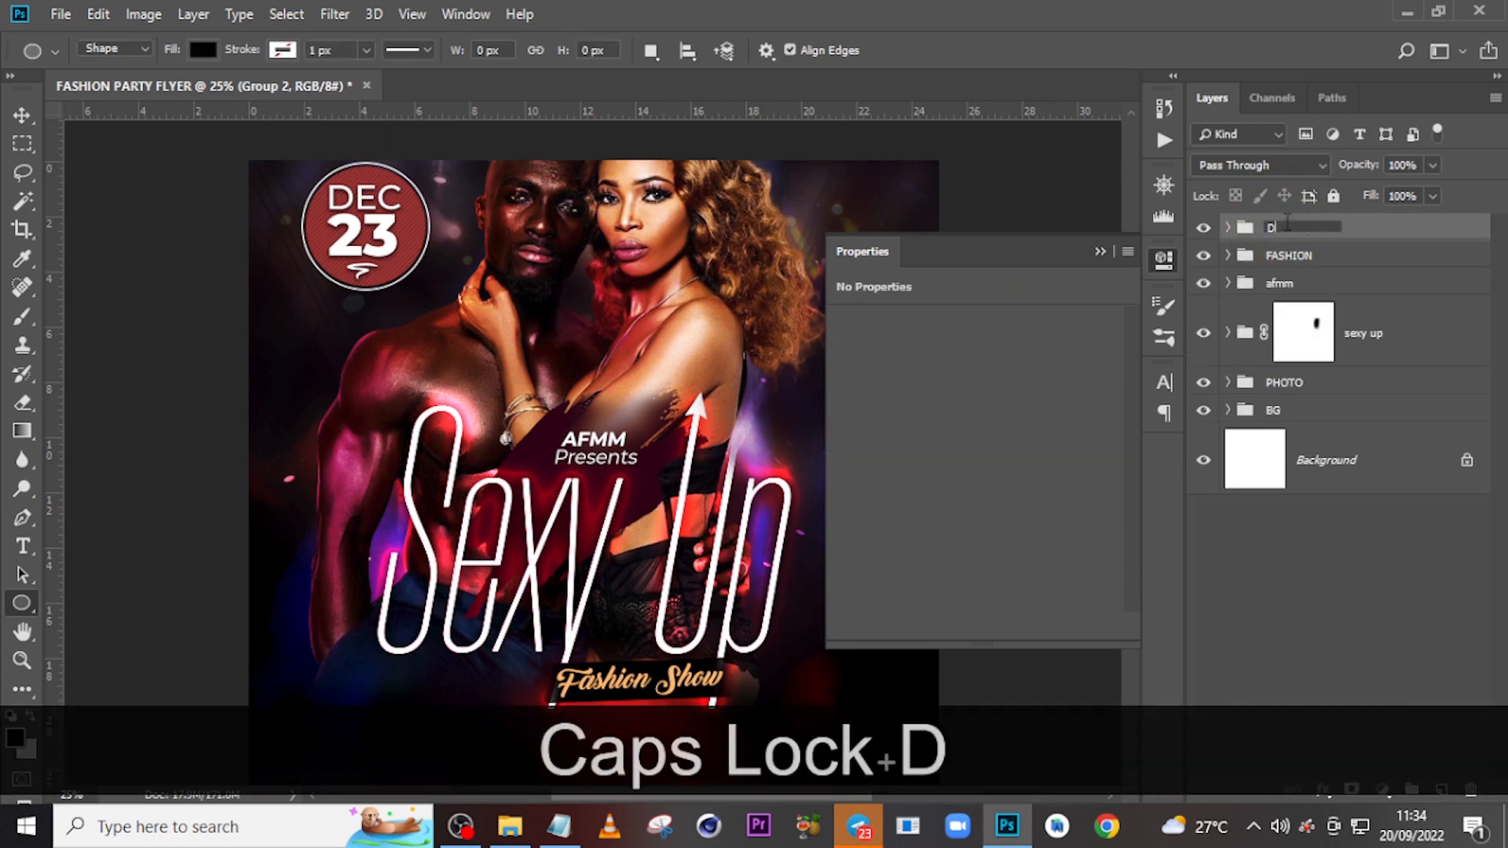
key(Return)
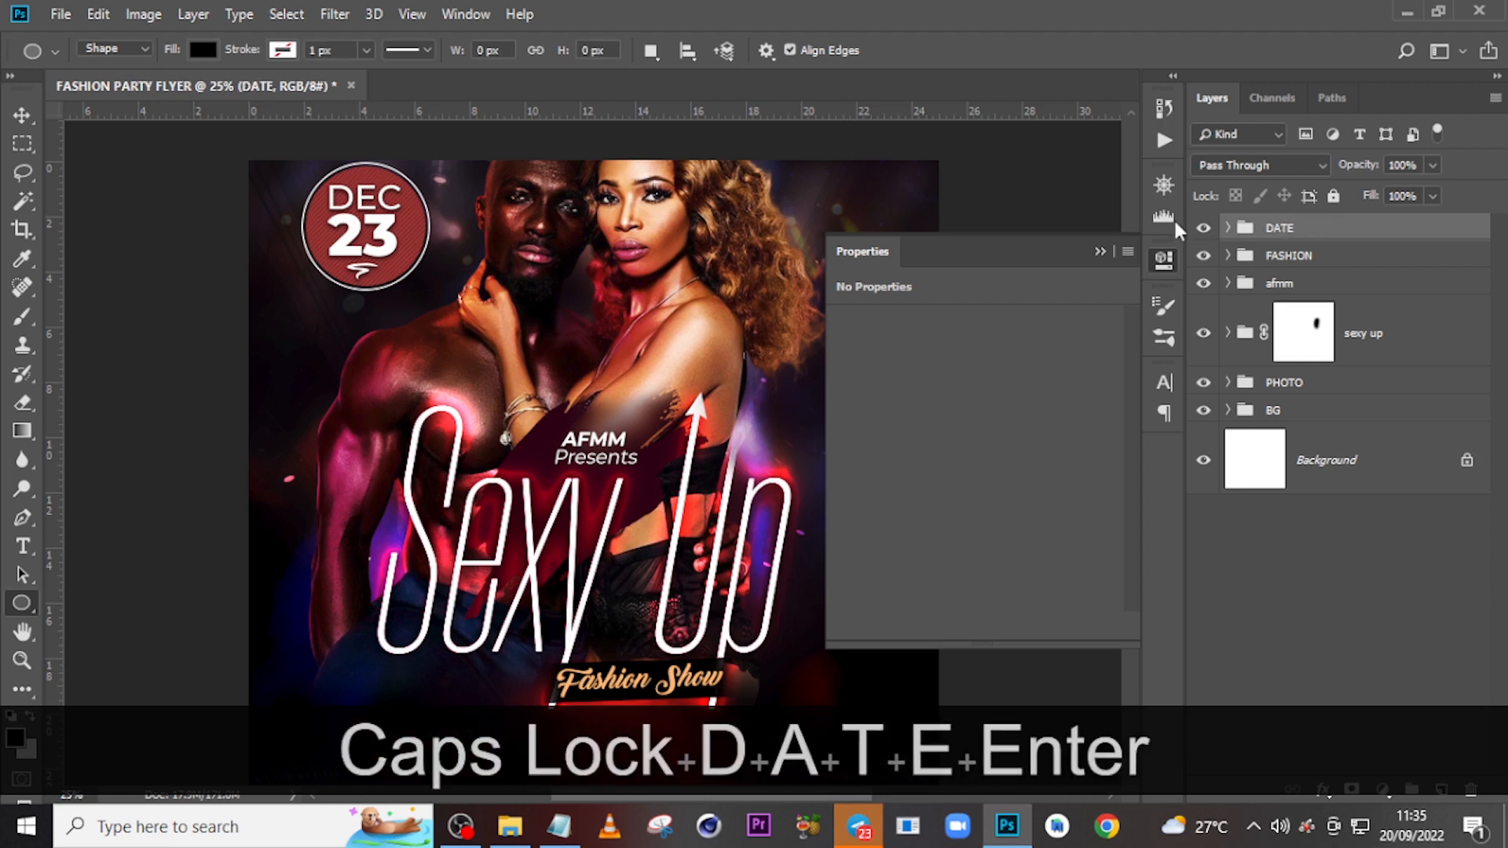
key(v)
drag(365, 226, 370, 234)
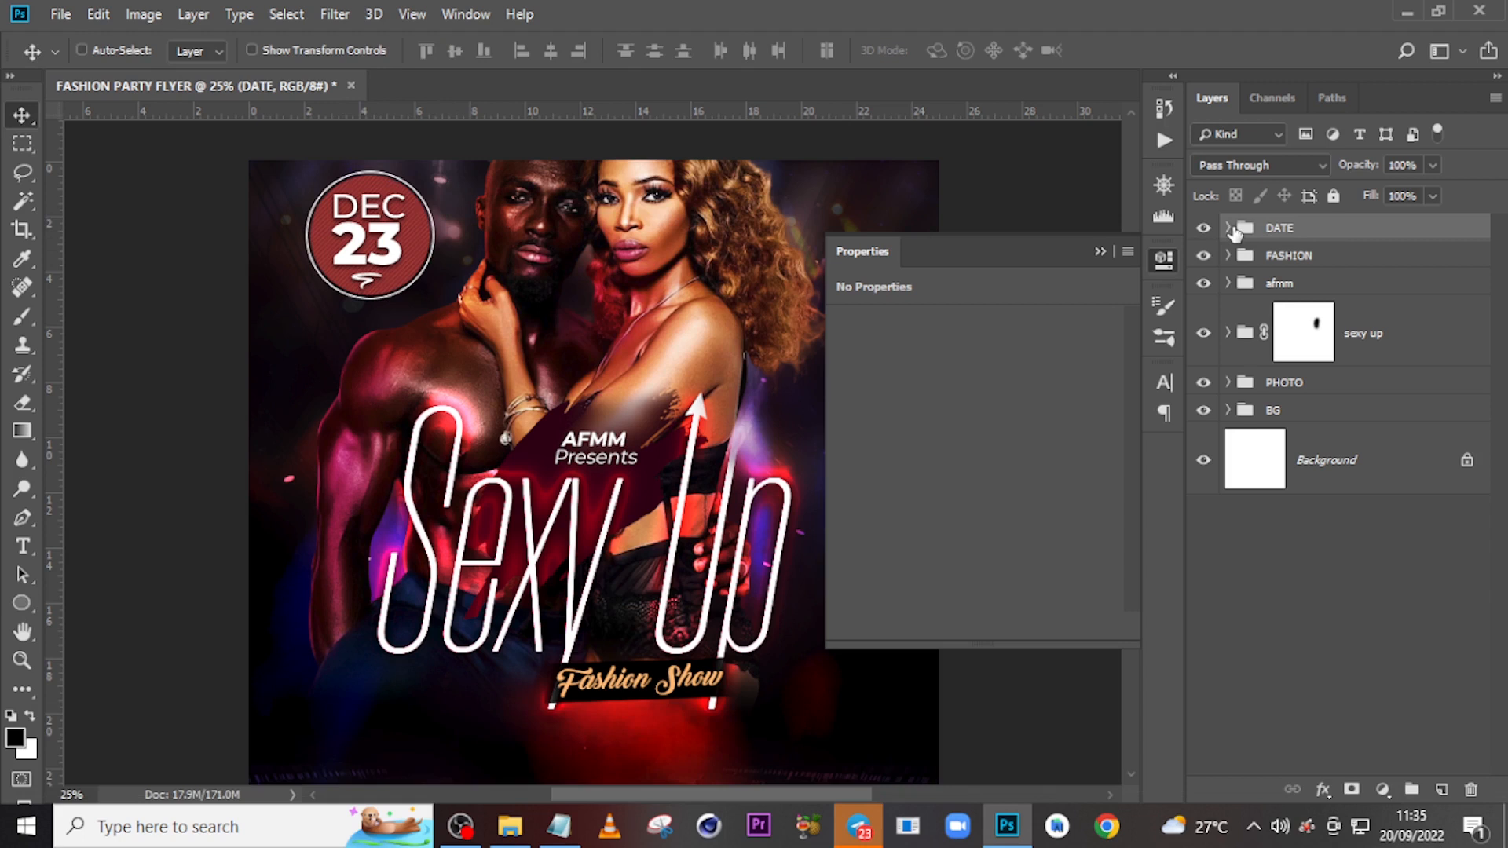
Start a text line on the path of the white ring, at the ring's upper right edge.
click(1229, 228)
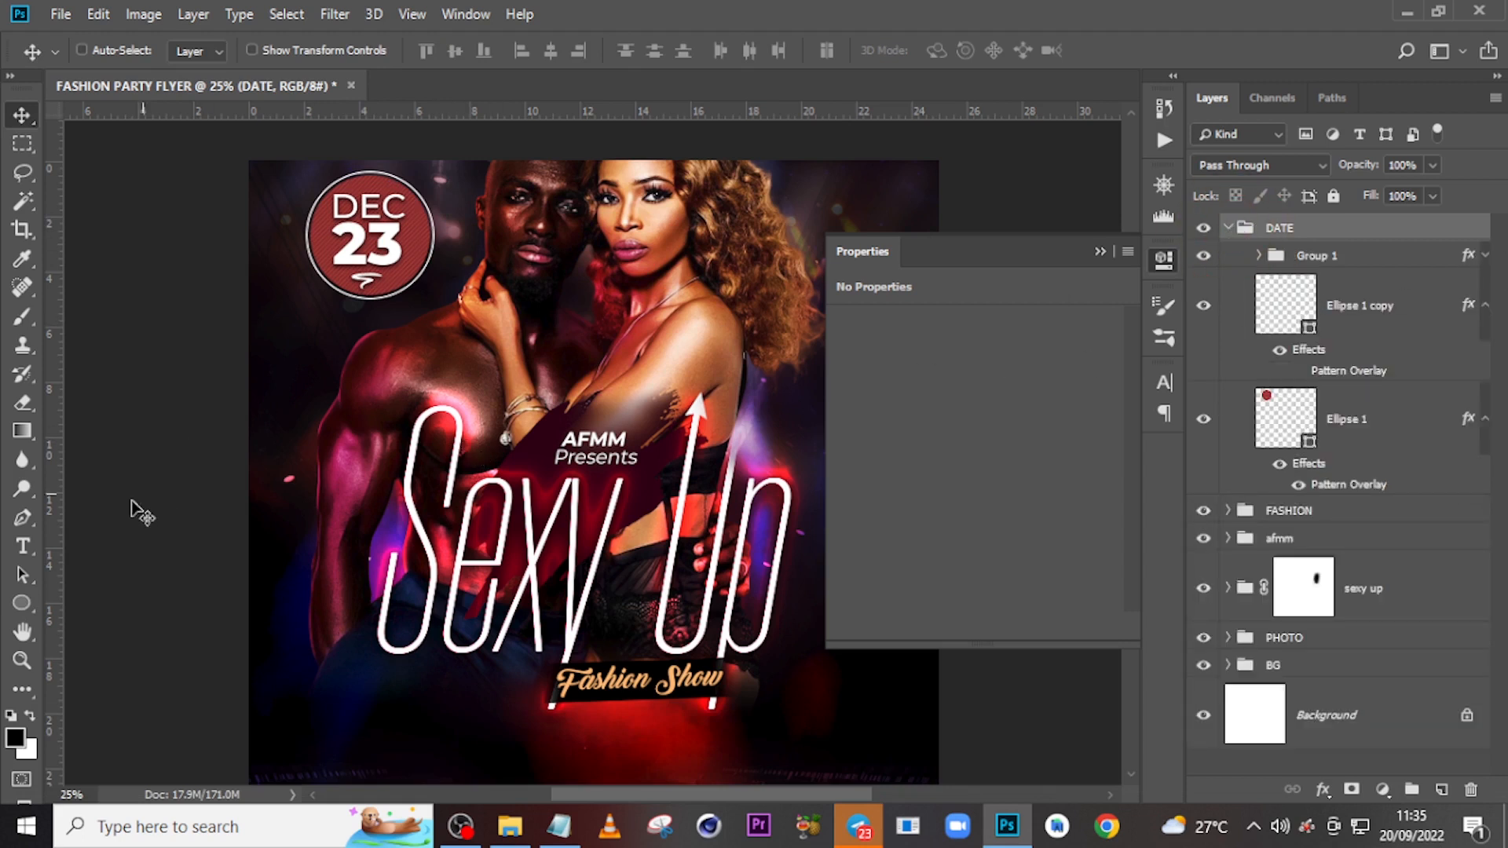
click(12, 600)
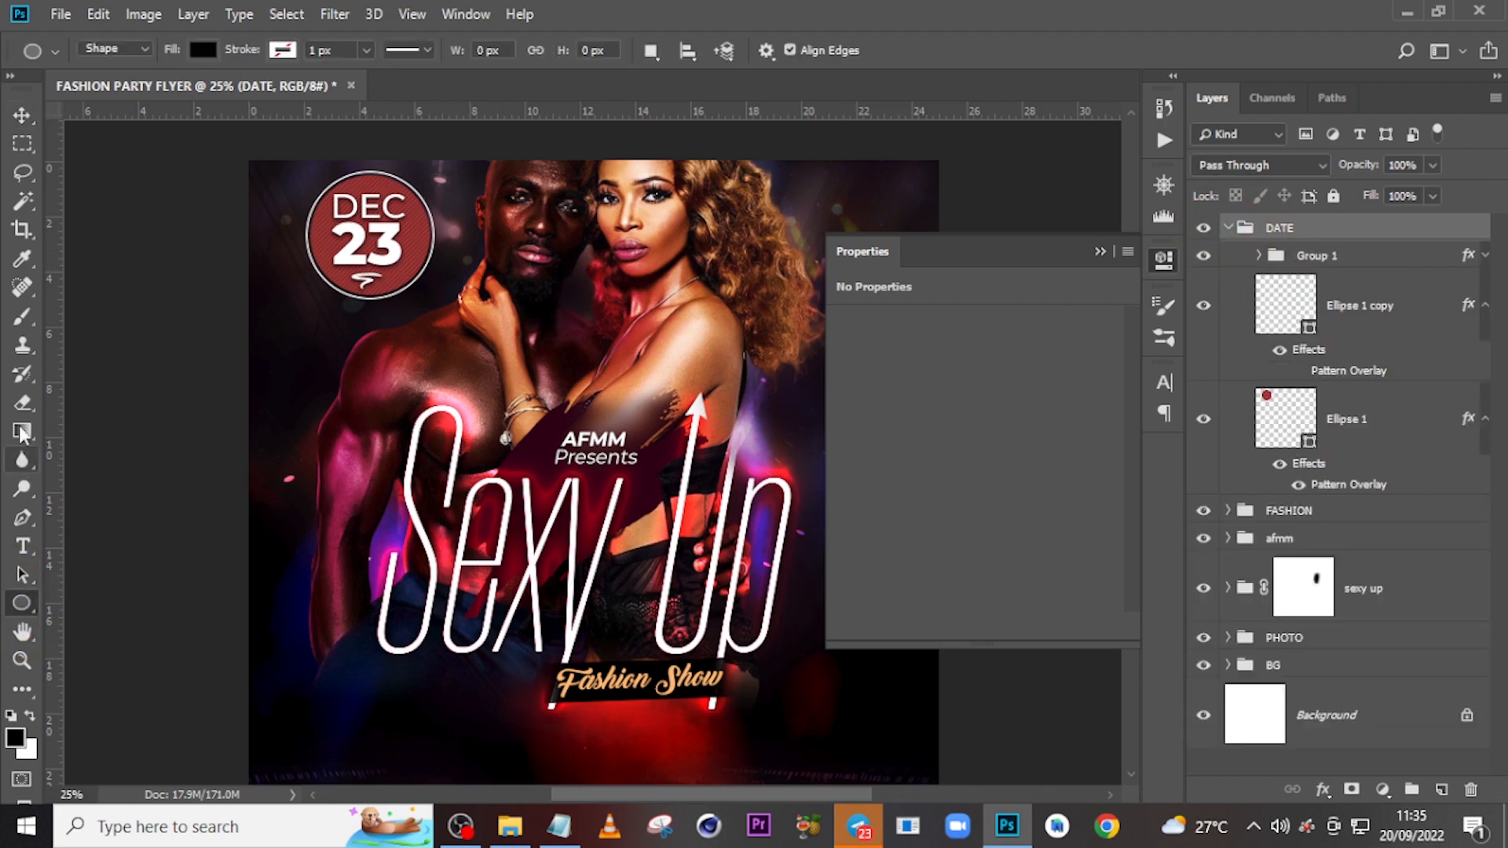
click(23, 546)
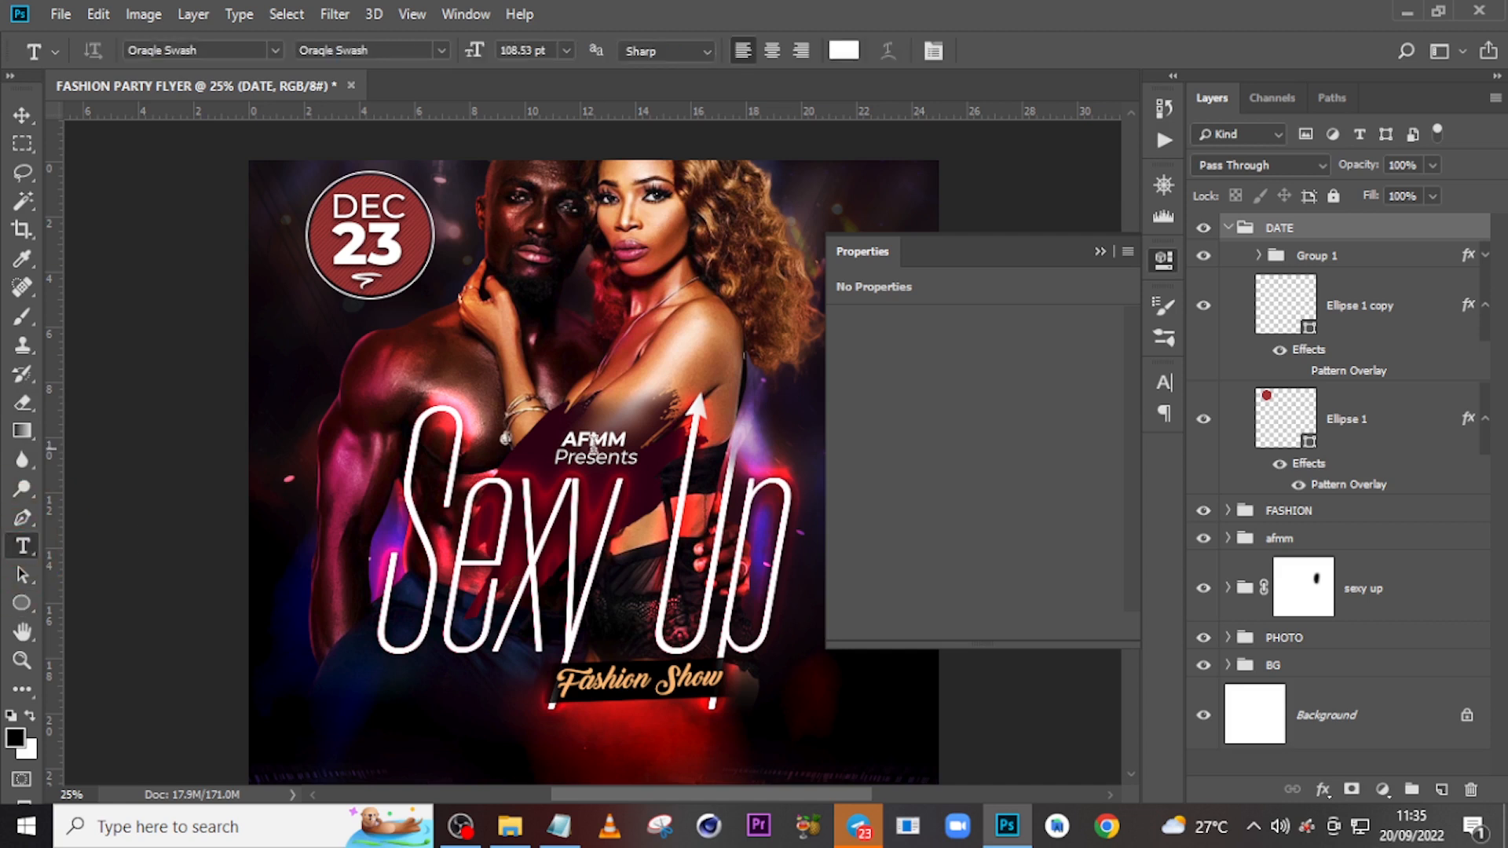
click(1294, 308)
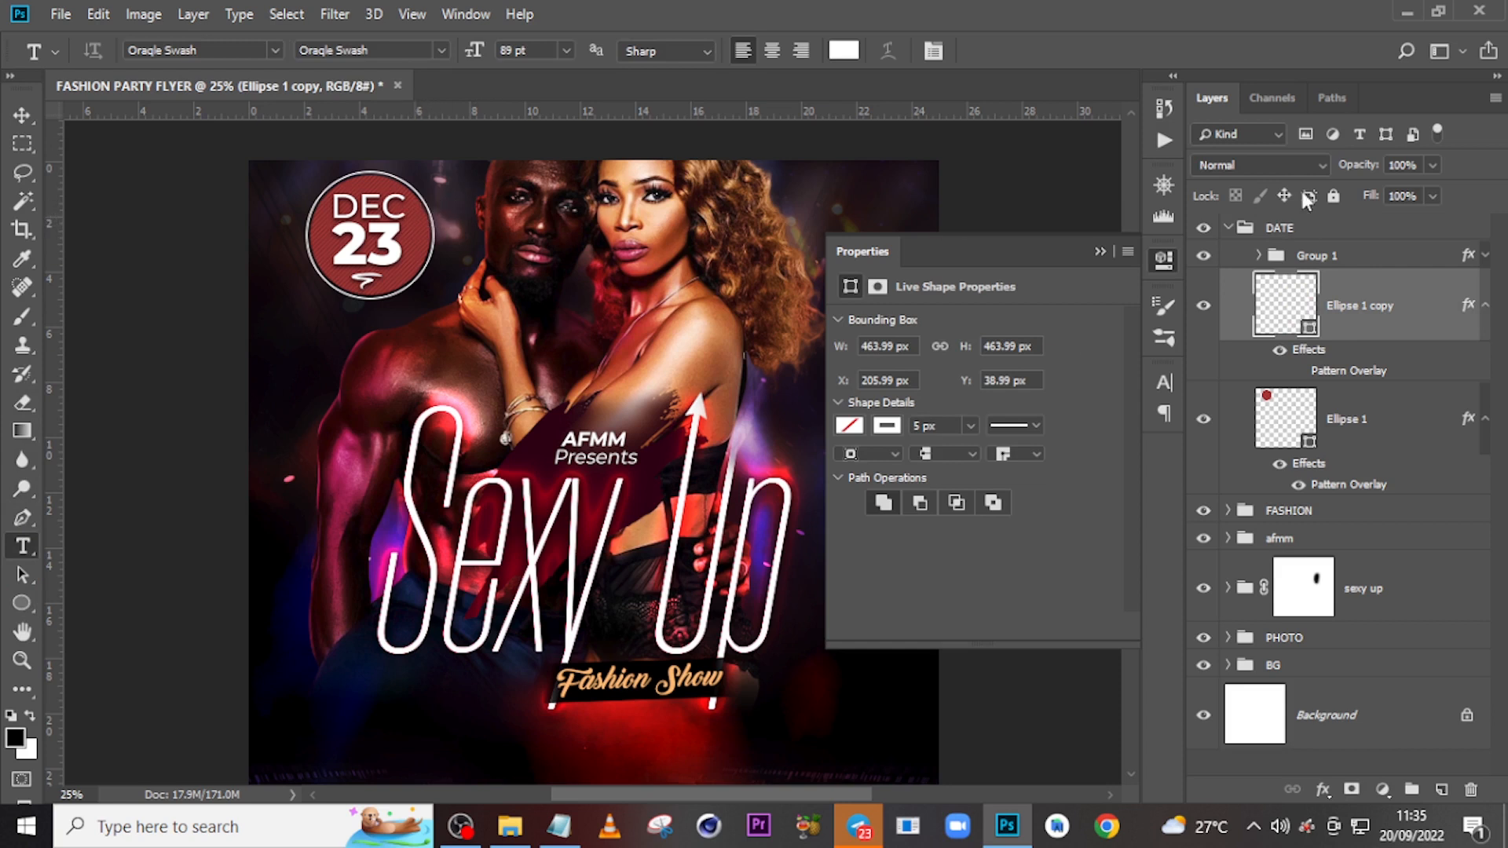
click(1333, 96)
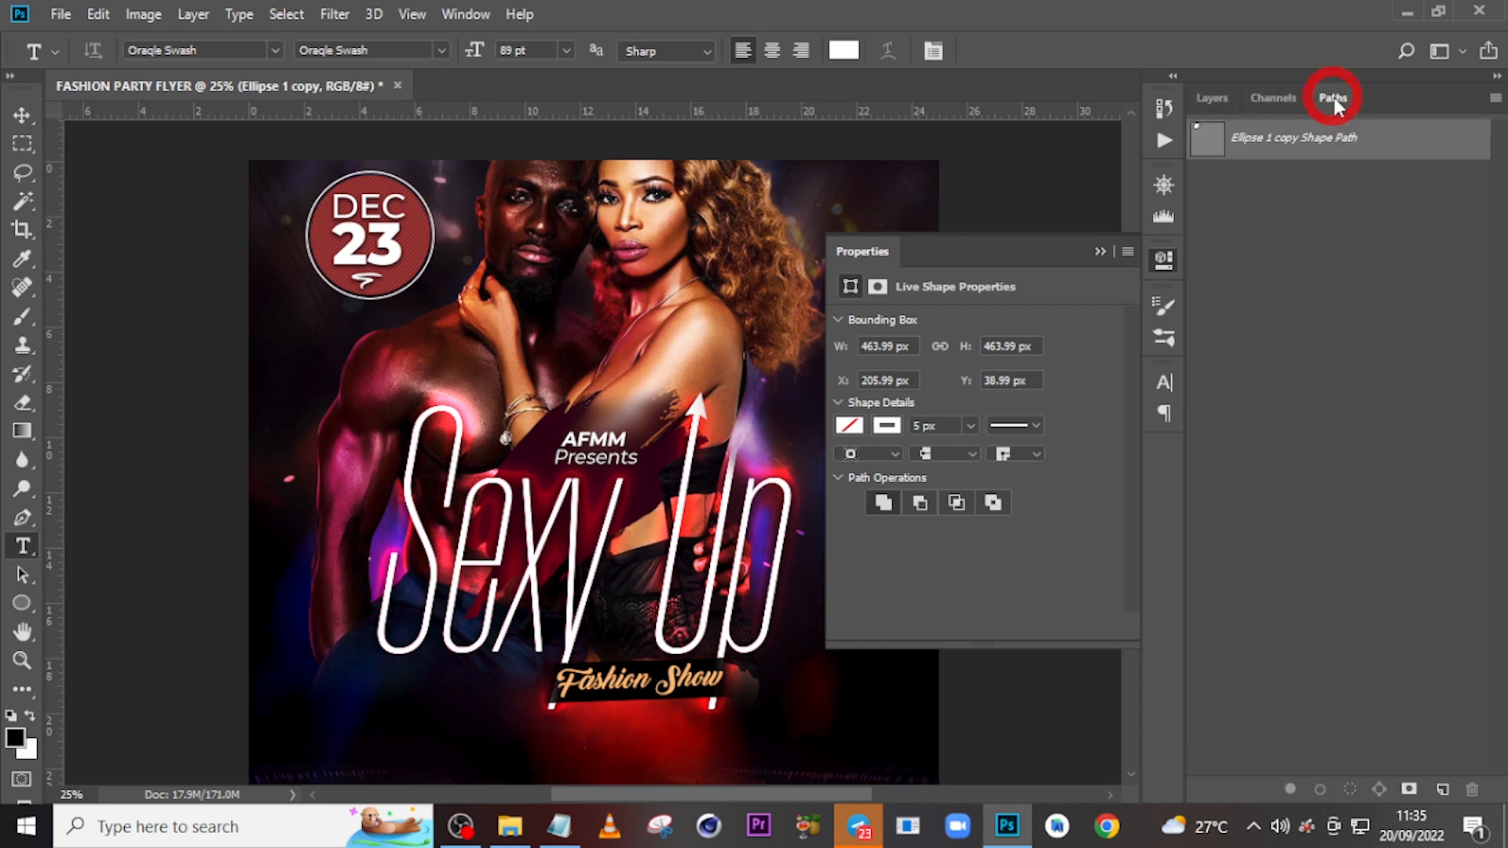
click(1201, 139)
click(428, 210)
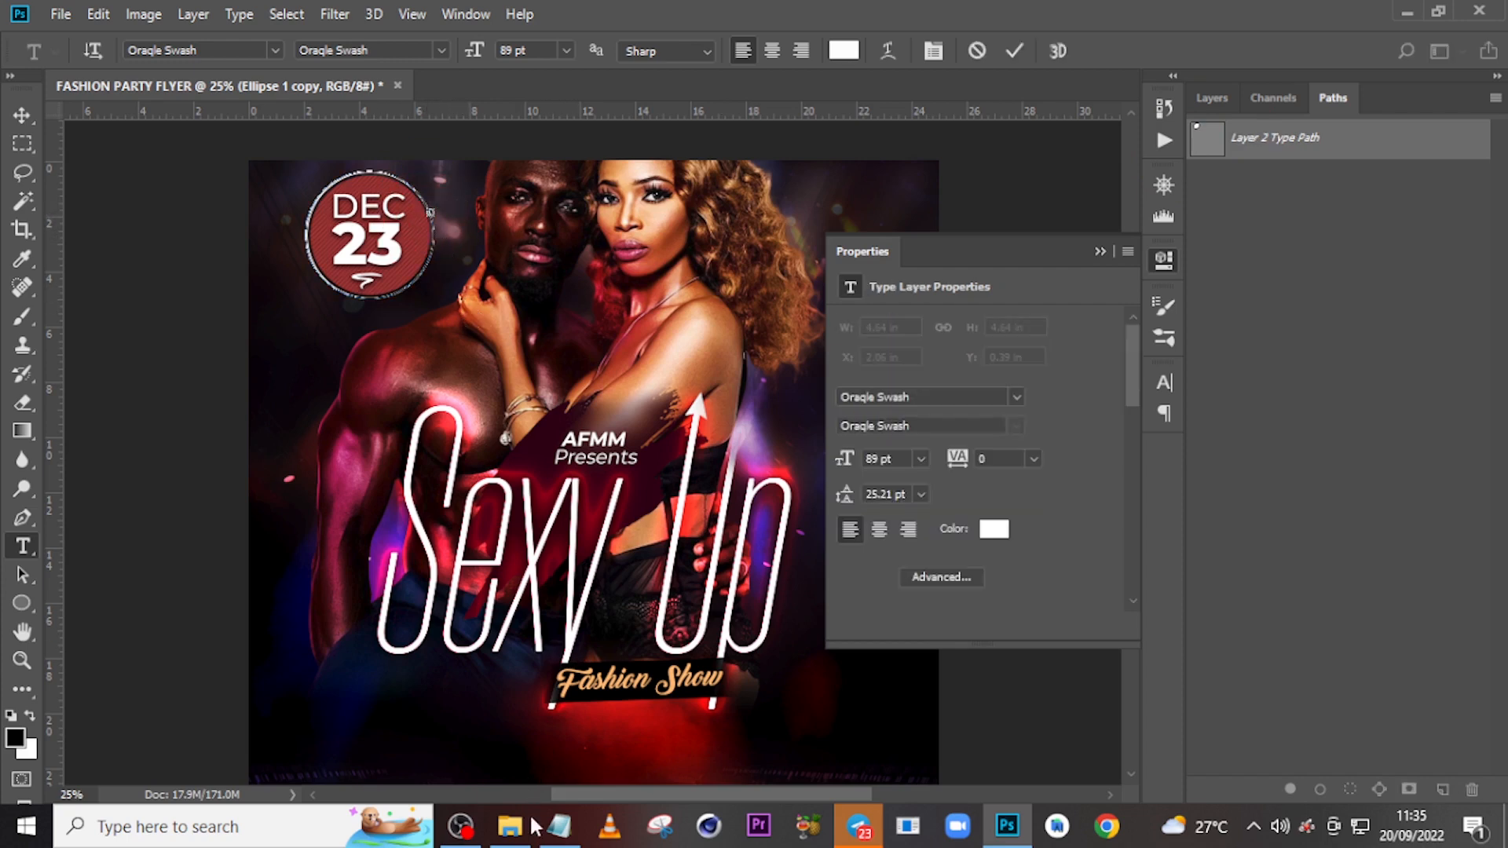
Copy "Thursday" from the 144.txt file in Notepad and paste it in Photoshop as text along the ring's path.
click(558, 826)
drag(611, 250, 525, 245)
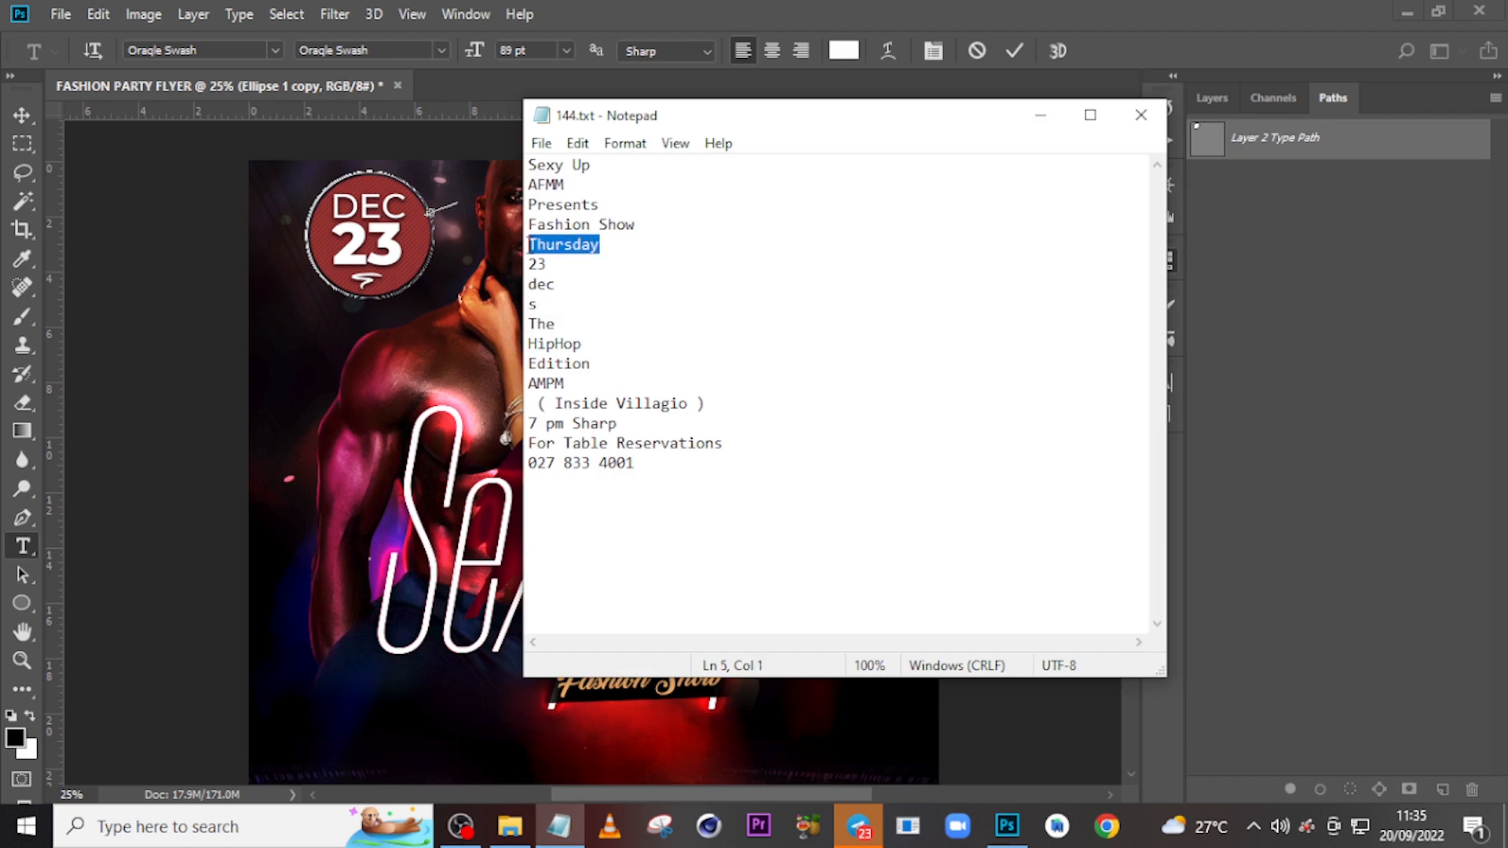
key(ctrl+c)
click(624, 9)
key(ctrl+v)
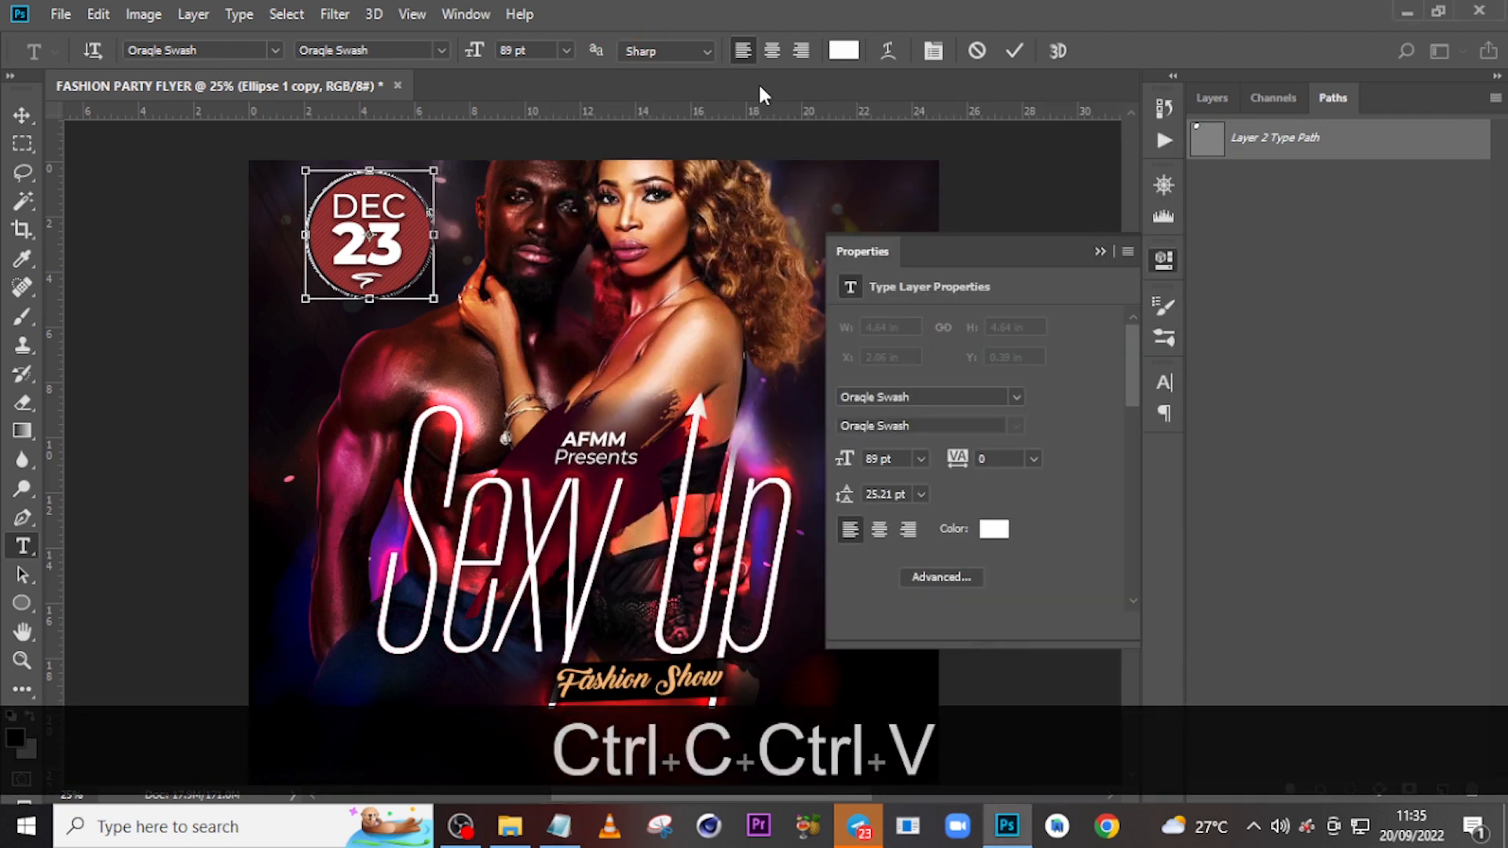
click(1263, 139)
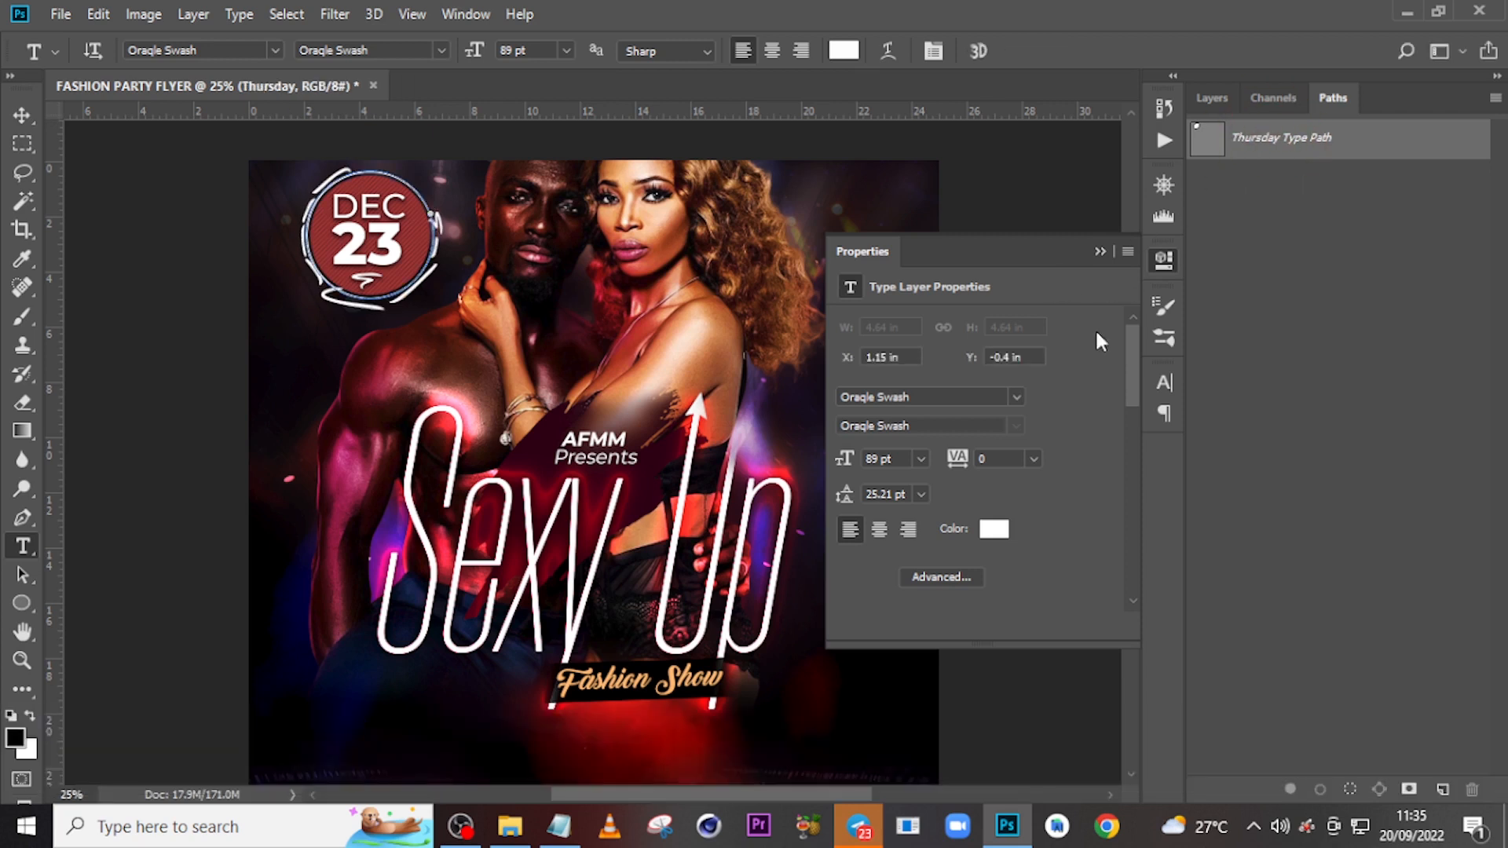
Set the "Thursday" text to Montserrat Regular at 50 pt.
click(1210, 98)
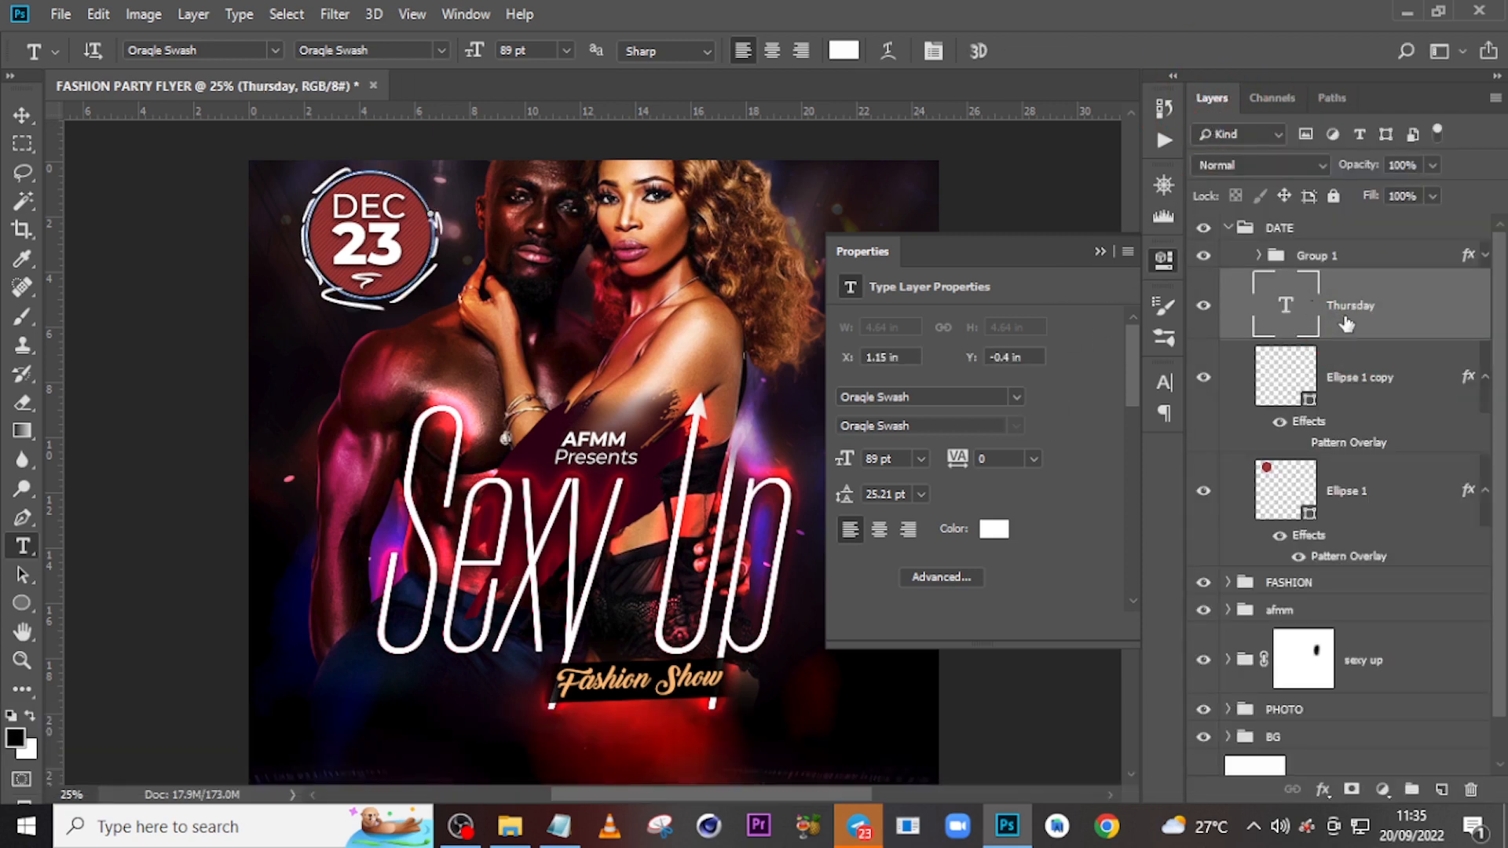
click(1163, 382)
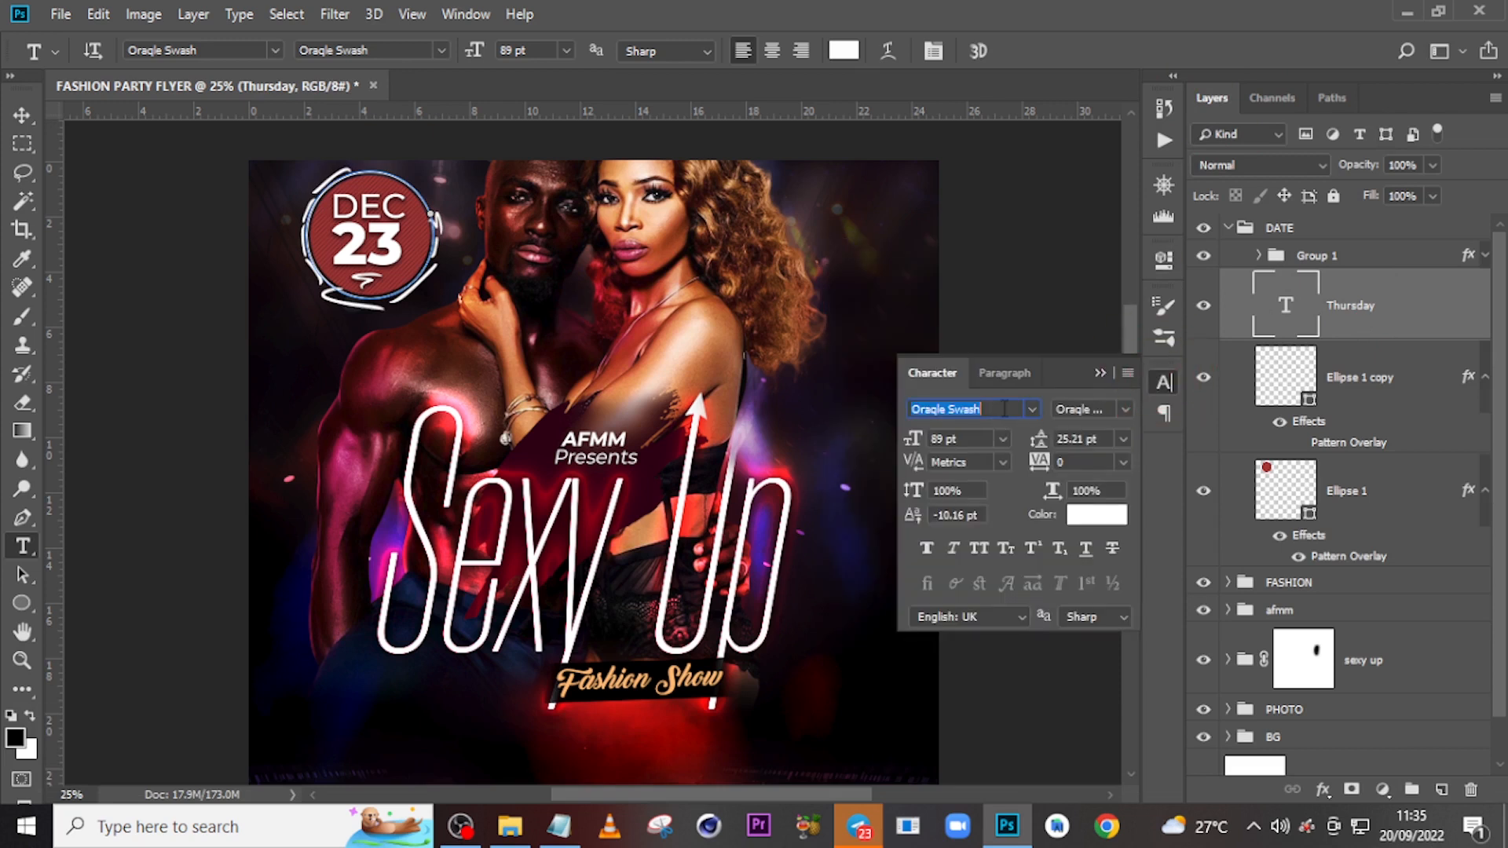
click(1032, 409)
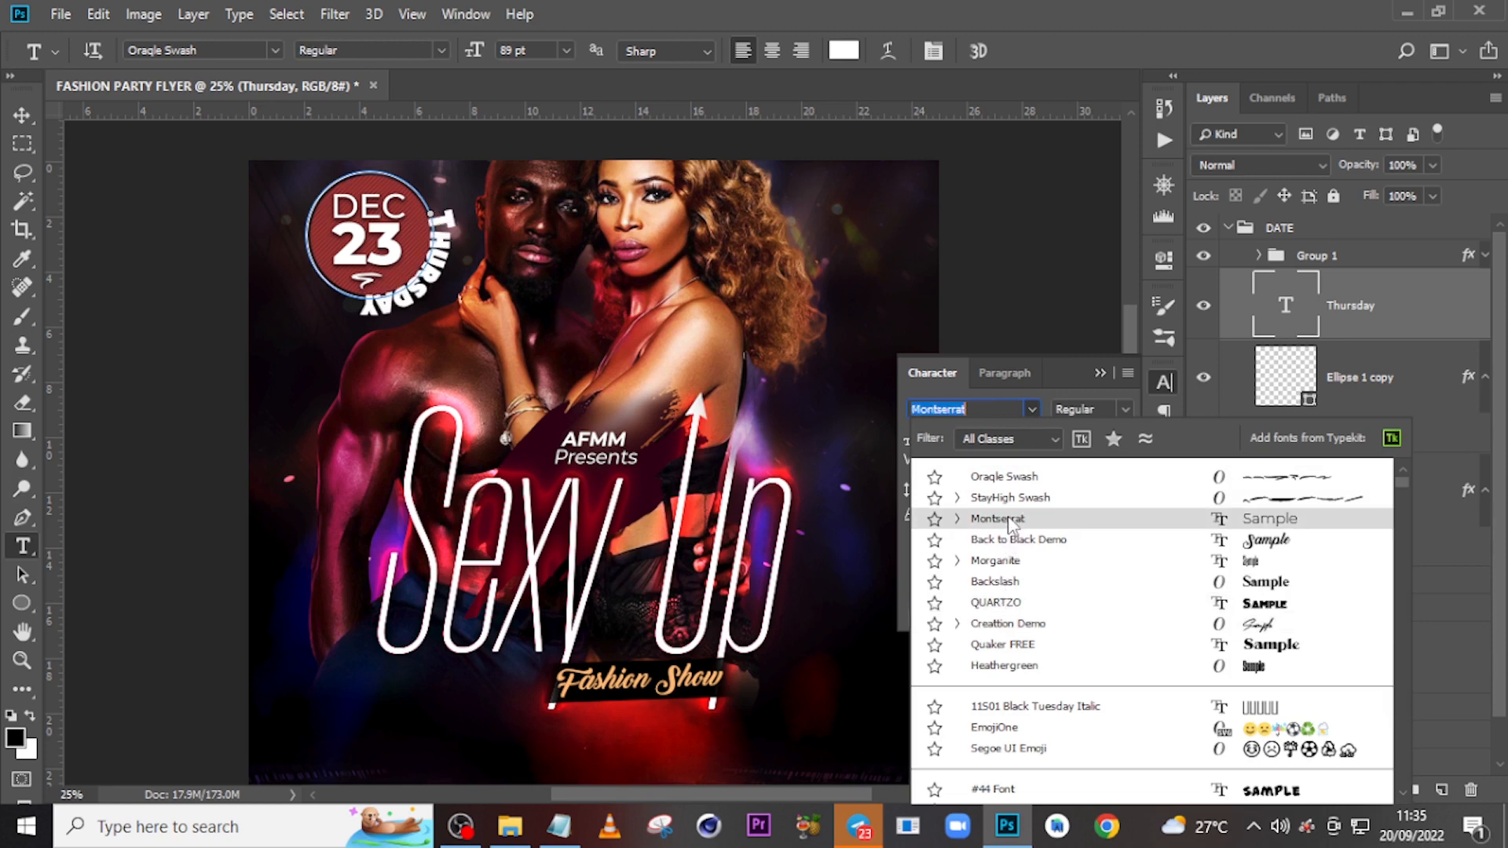
click(1008, 521)
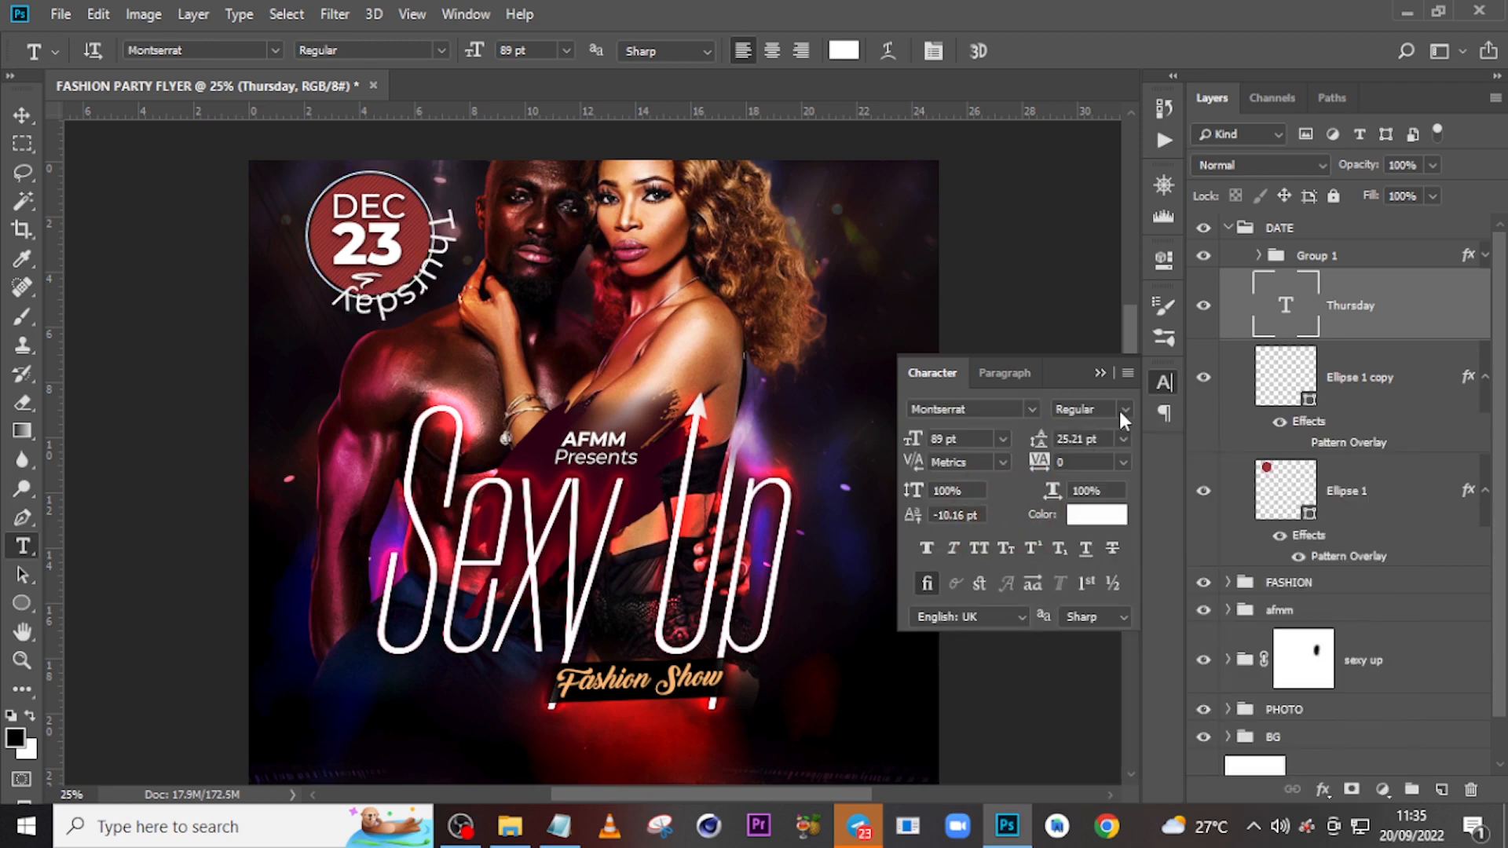
click(915, 434)
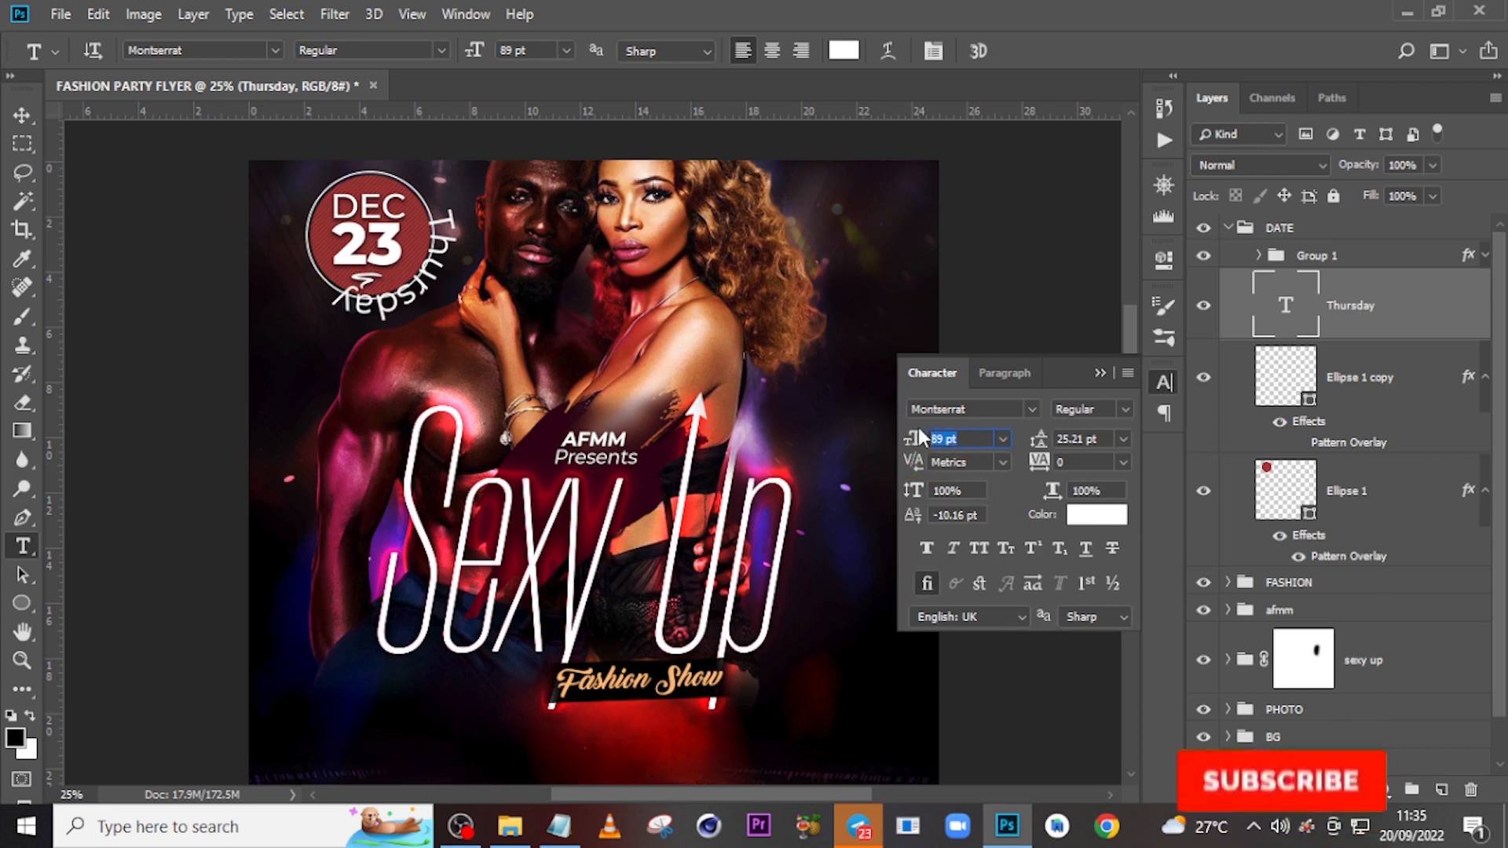
text(50)
key(Return)
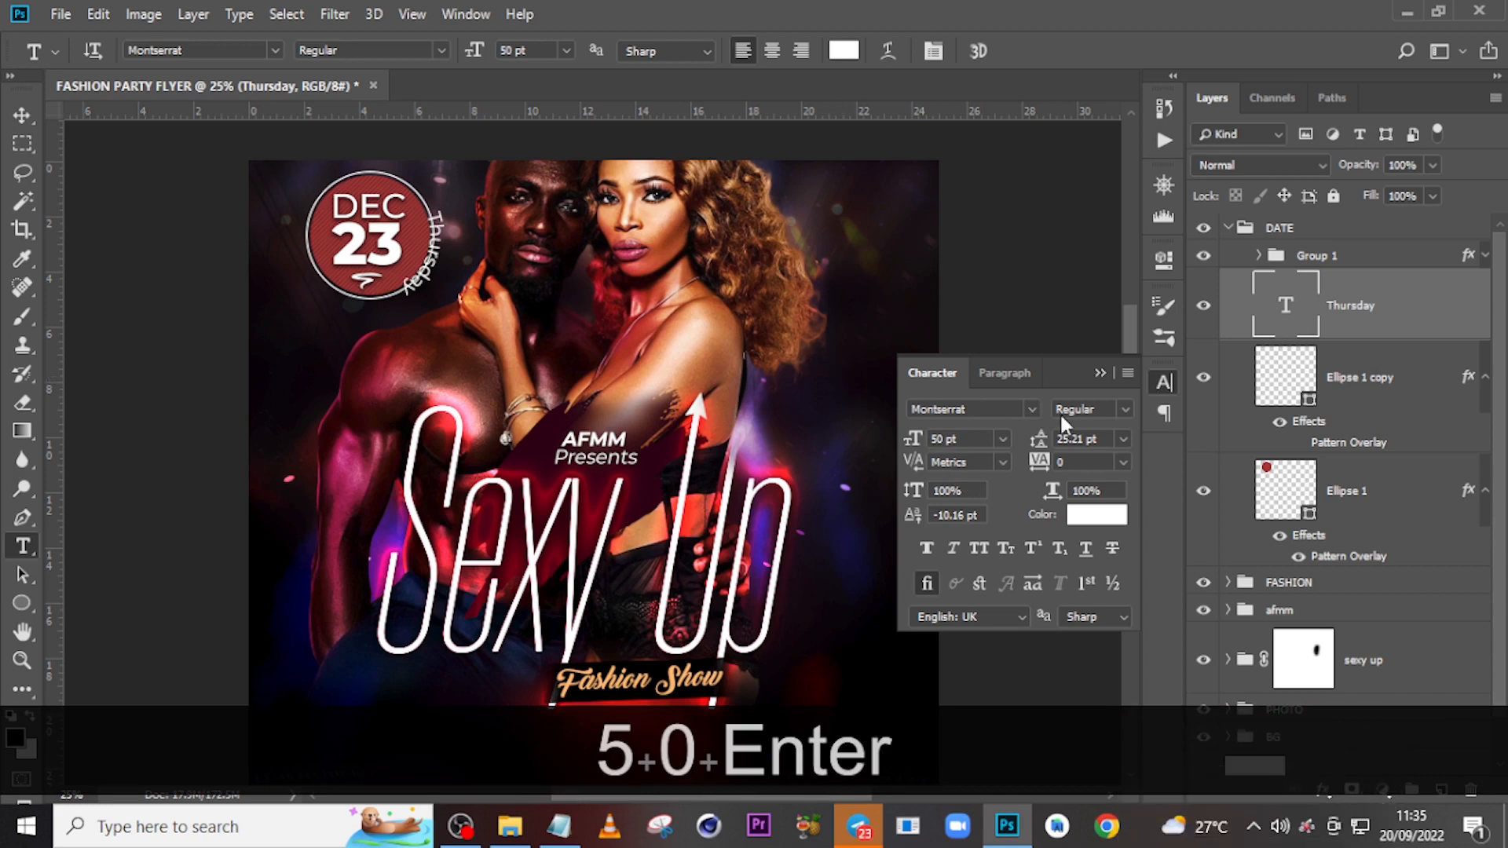
Rotate the curved "Thursday" text by -15° and scale it up proportionally about its centre to about 115%.
click(24, 518)
click(28, 546)
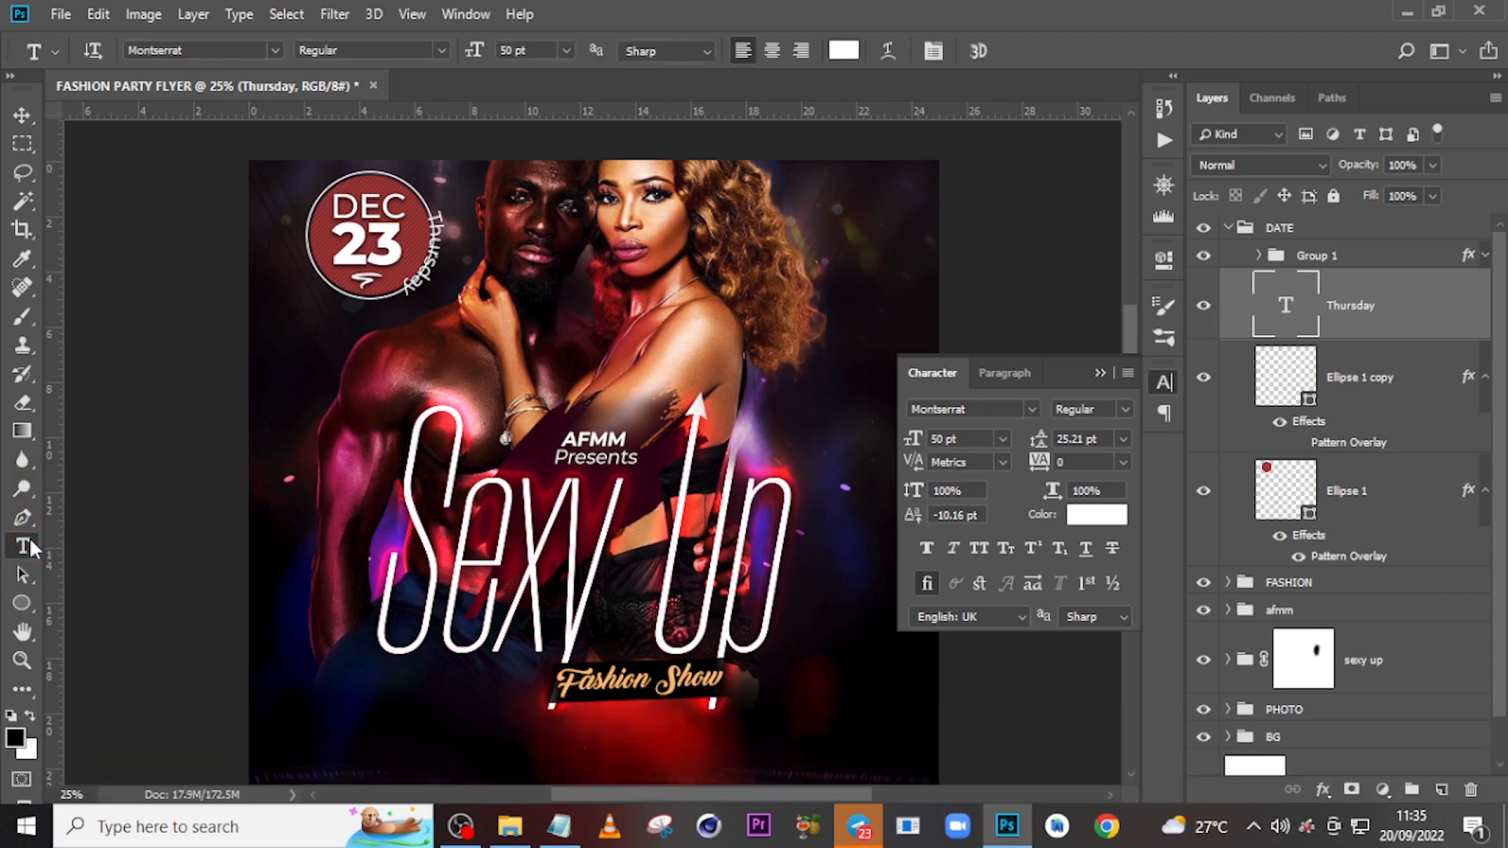
key(ctrl+t)
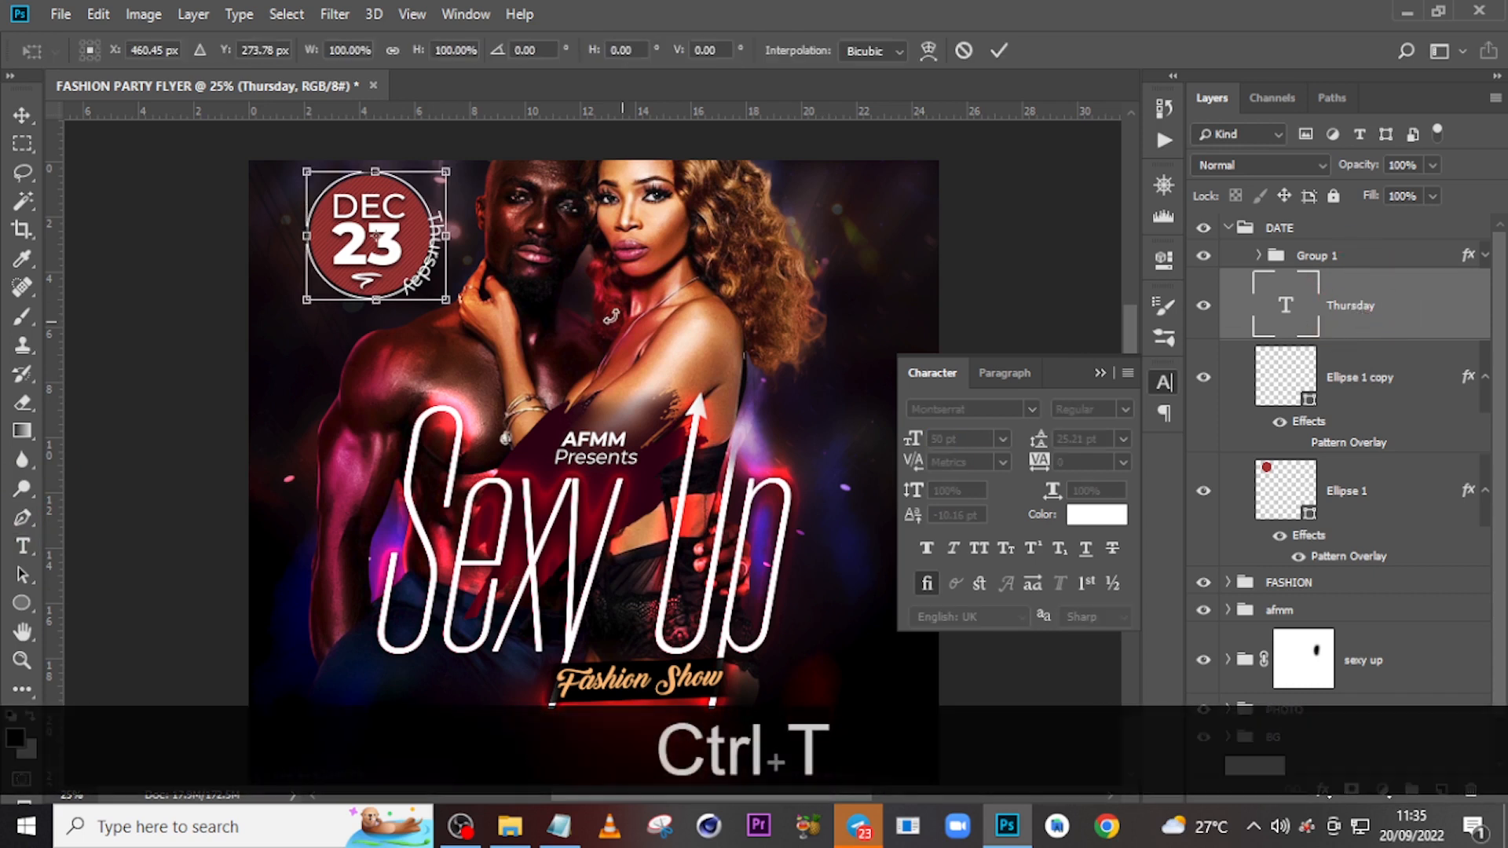
key(shift)
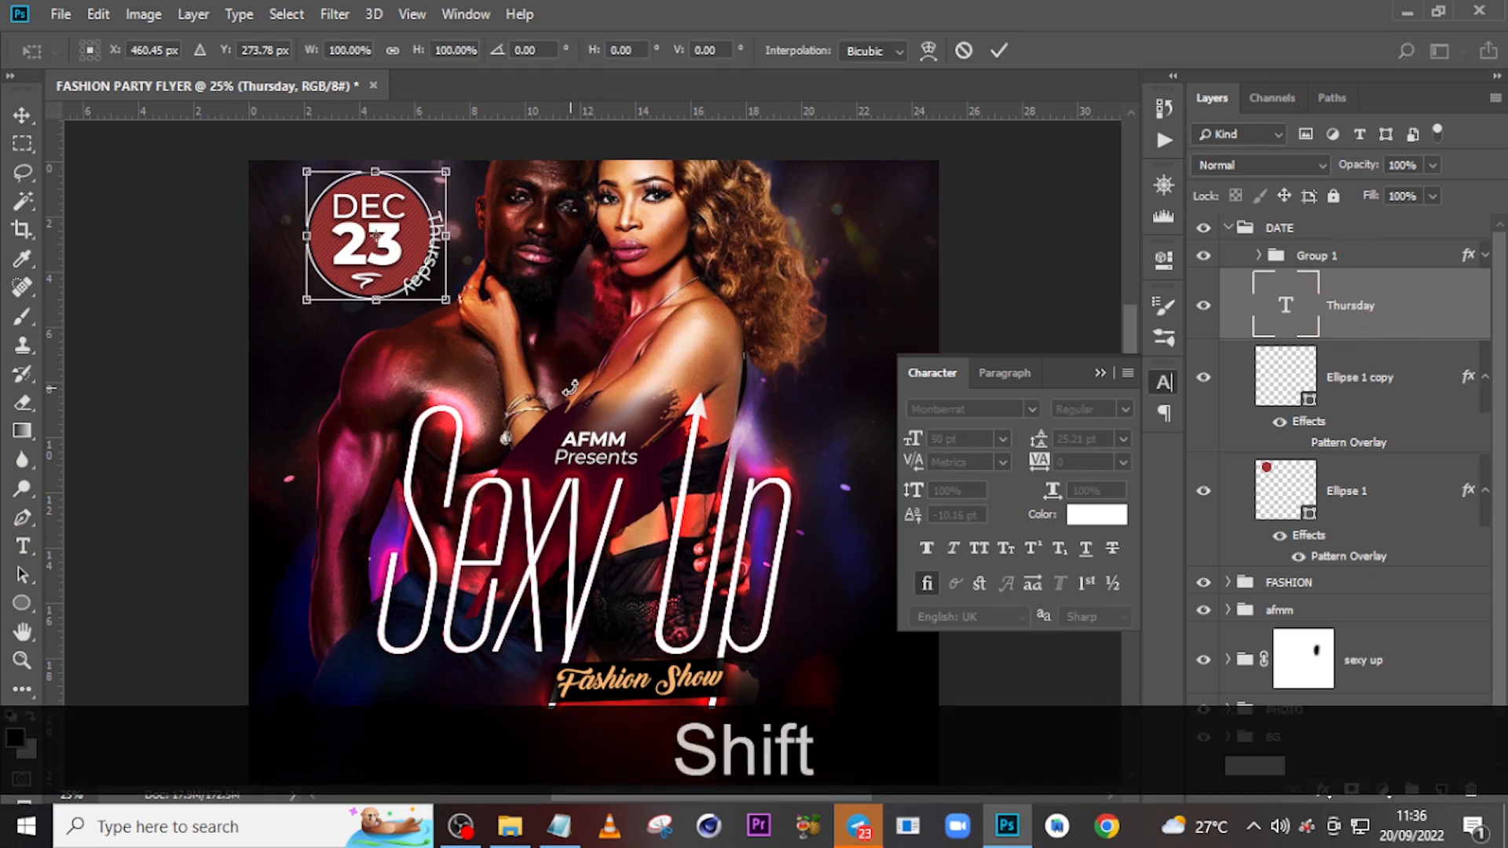
drag(571, 388, 598, 334)
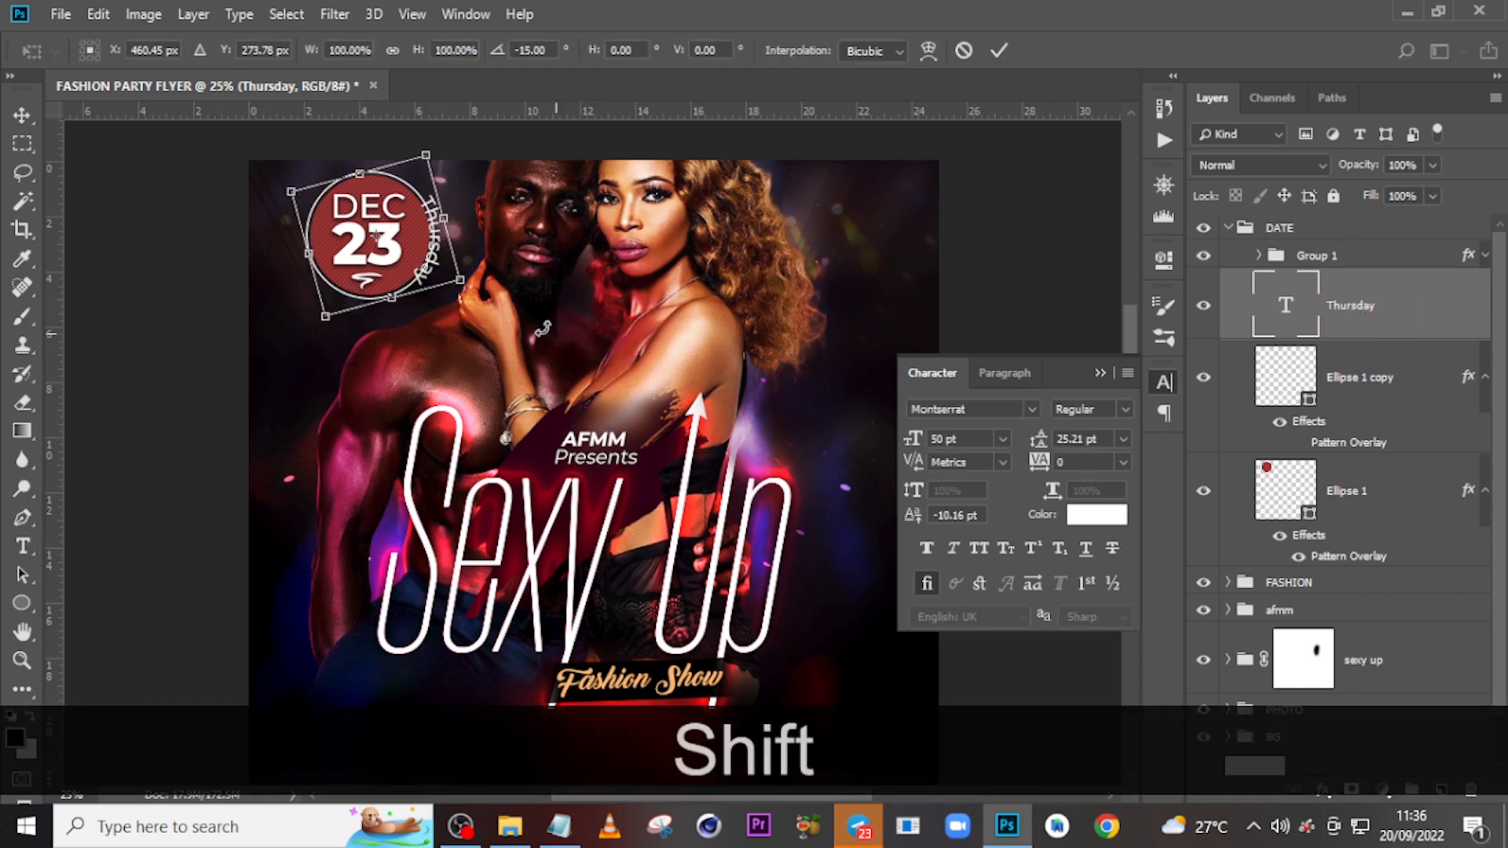
key(alt)
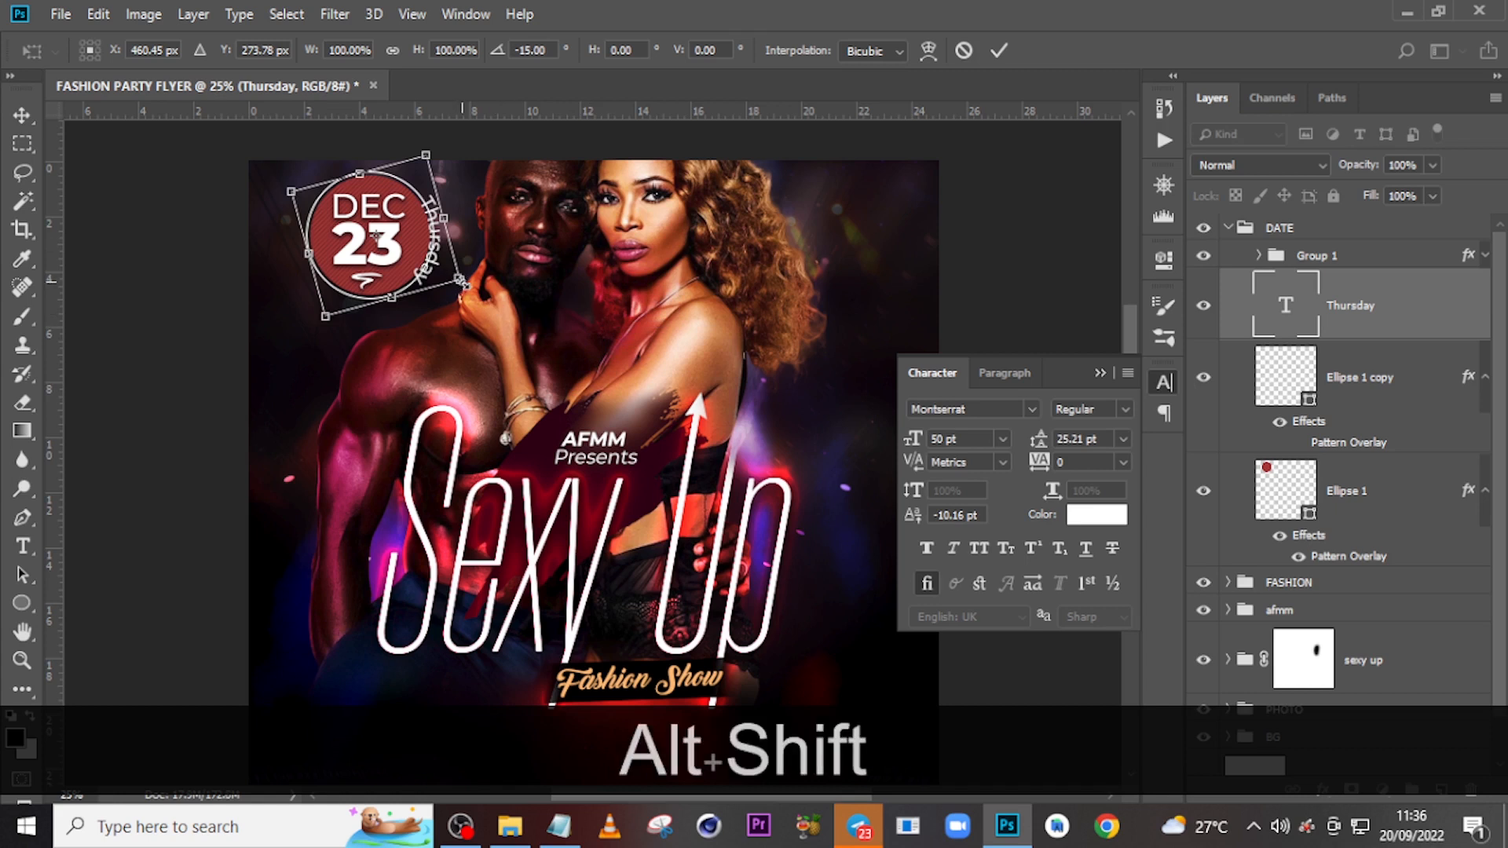
drag(465, 285, 475, 291)
key(alt+shift+Return)
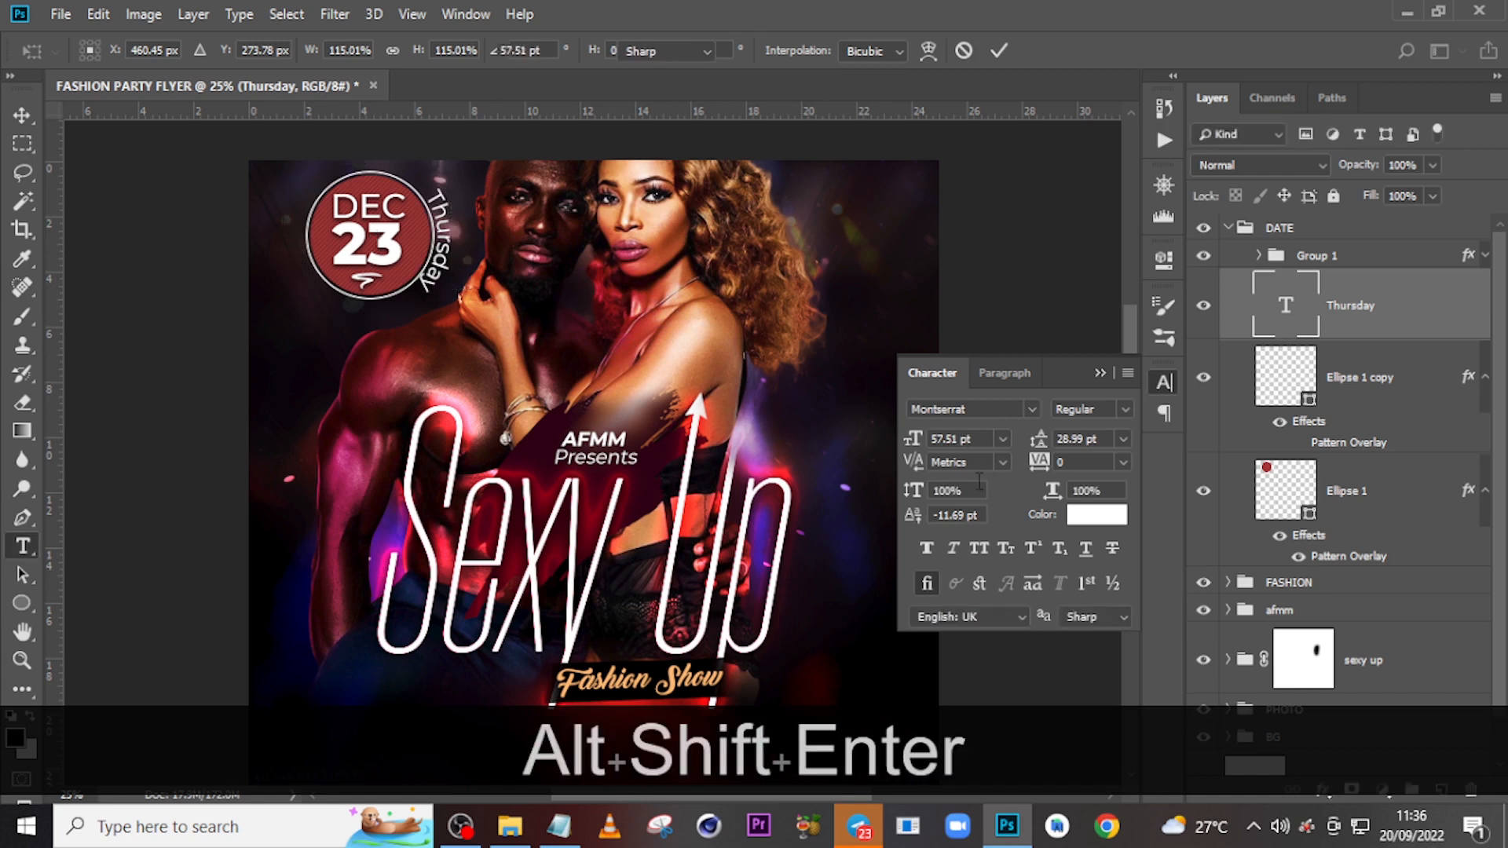
Set the "Thursday" text's font size to 40 pt and its tracking to 100.
click(985, 438)
text(40)
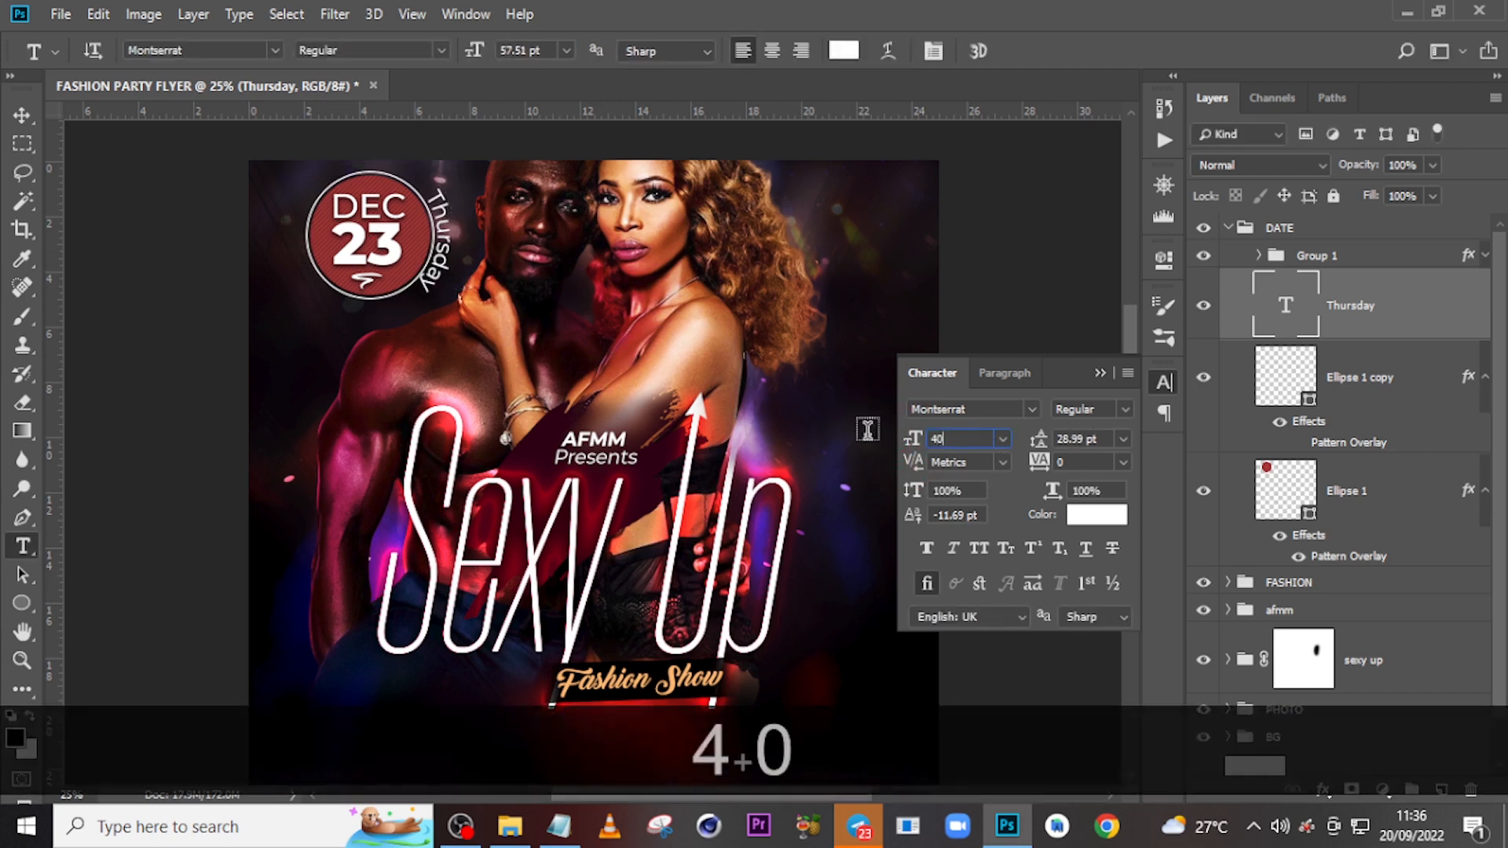
key(Return)
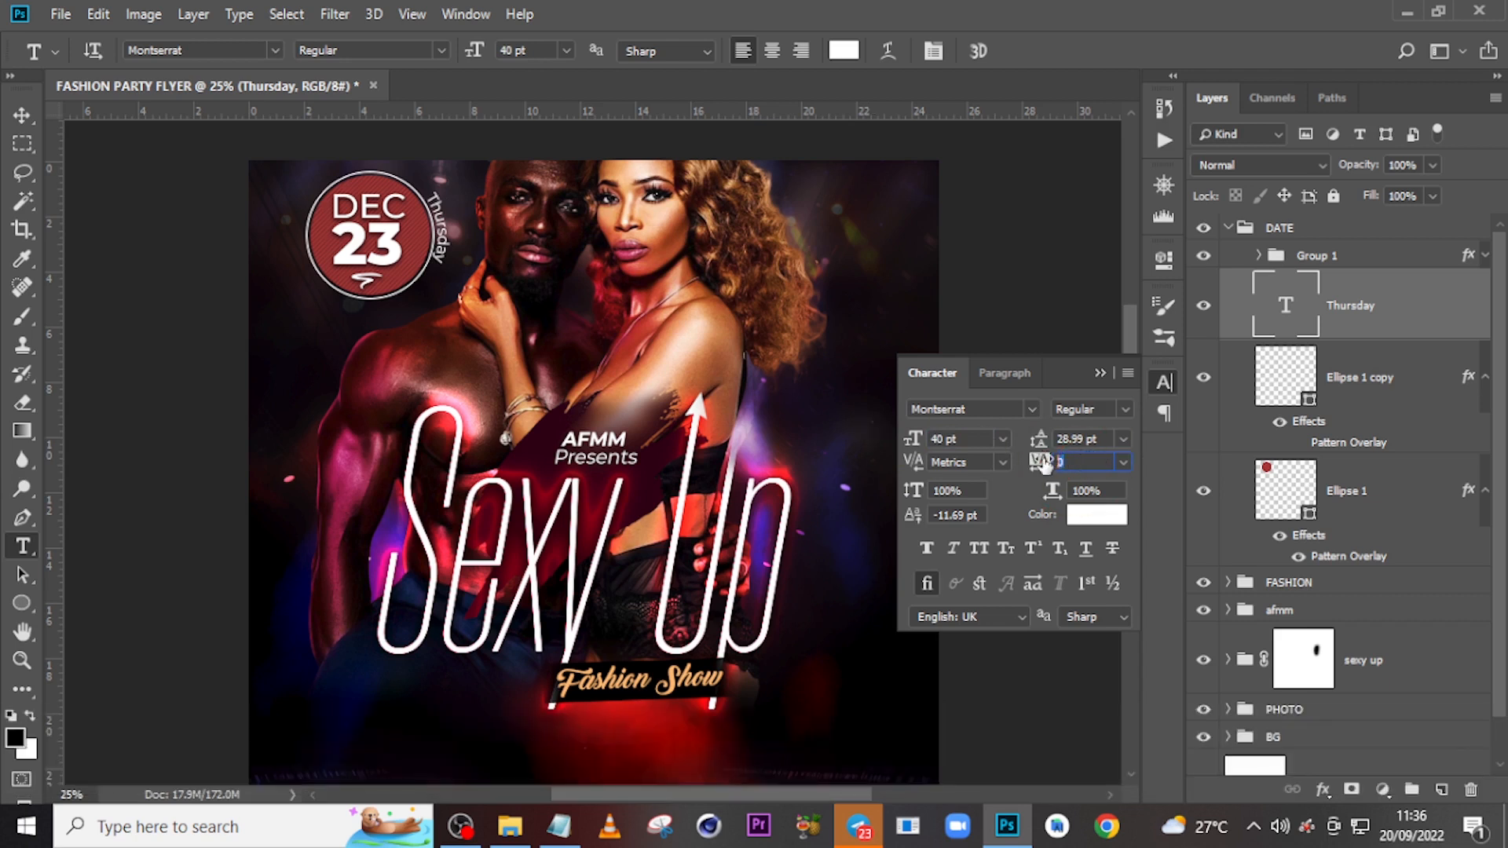
text(100)
key(Return)
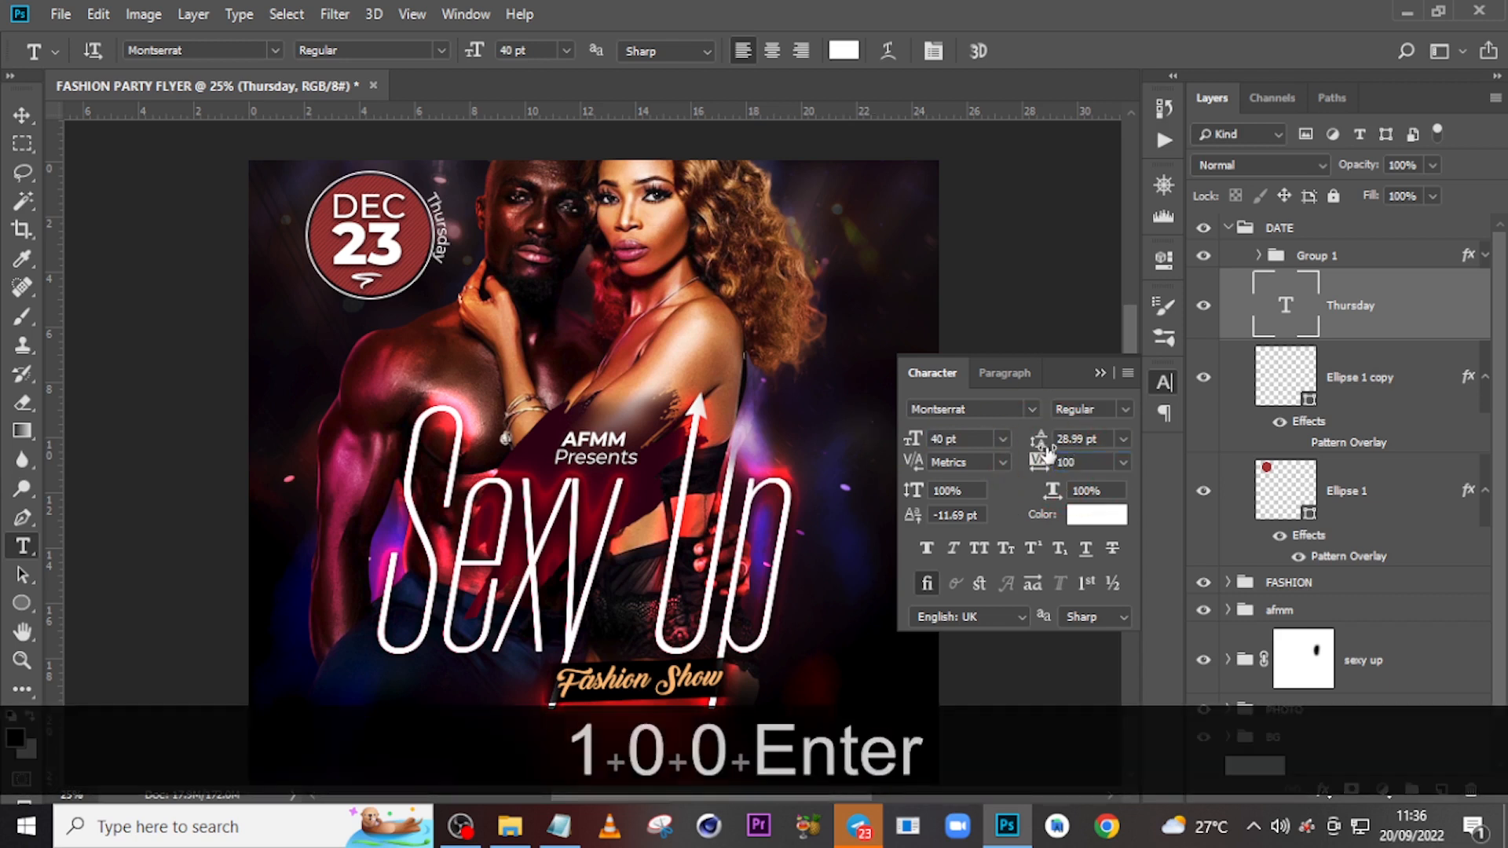
Set the tracking of the curved "Thursday" text to 500.
text(300)
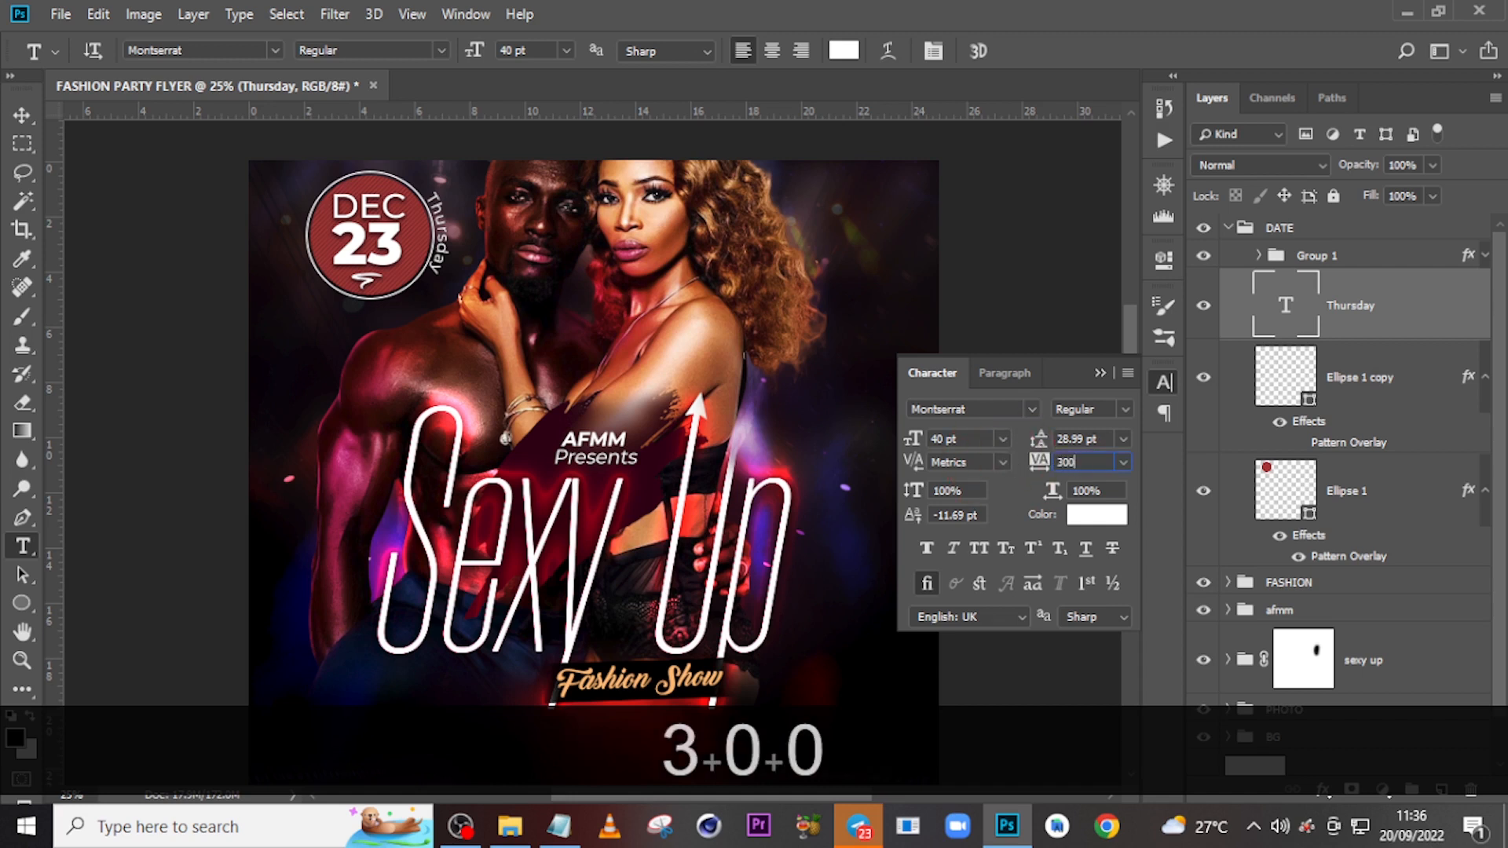
key(Return)
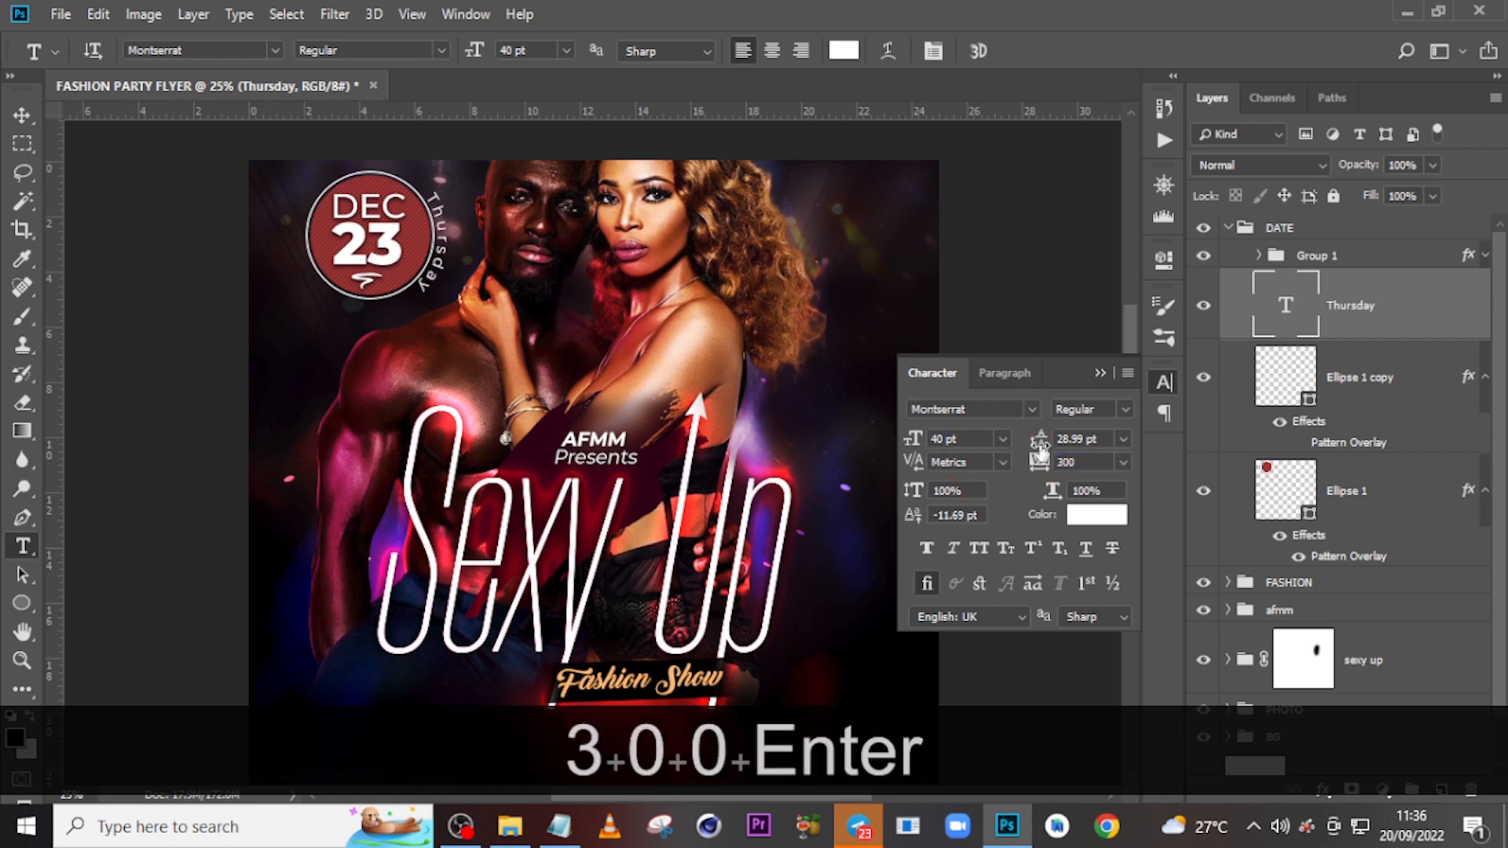
text(500)
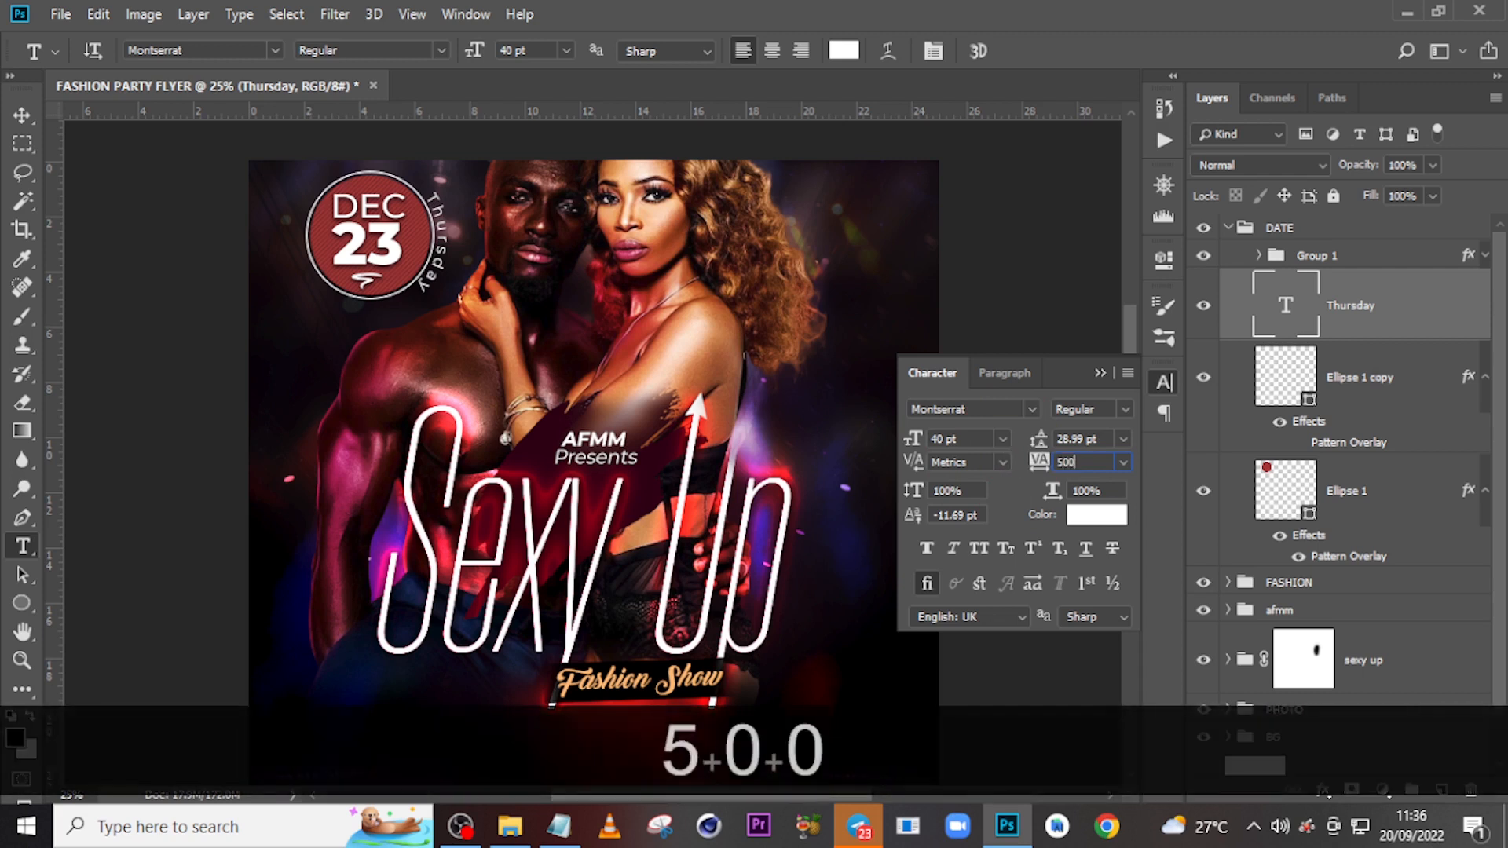
key(Return)
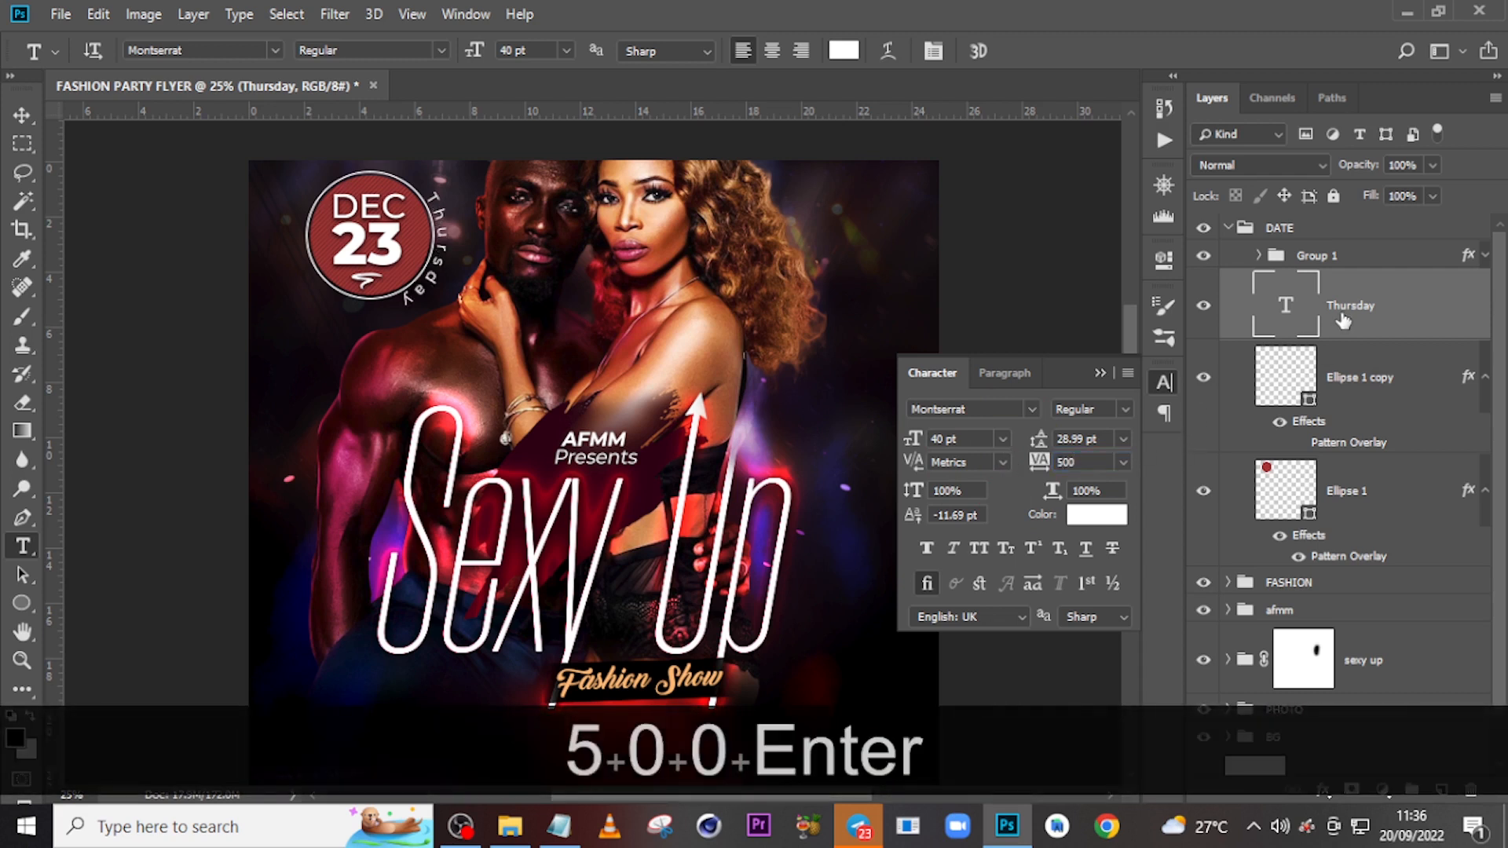
Rotate the curved "Thursday" text counter-clockwise around the badge so it sits beside the ring's right side.
key(ctrl+t)
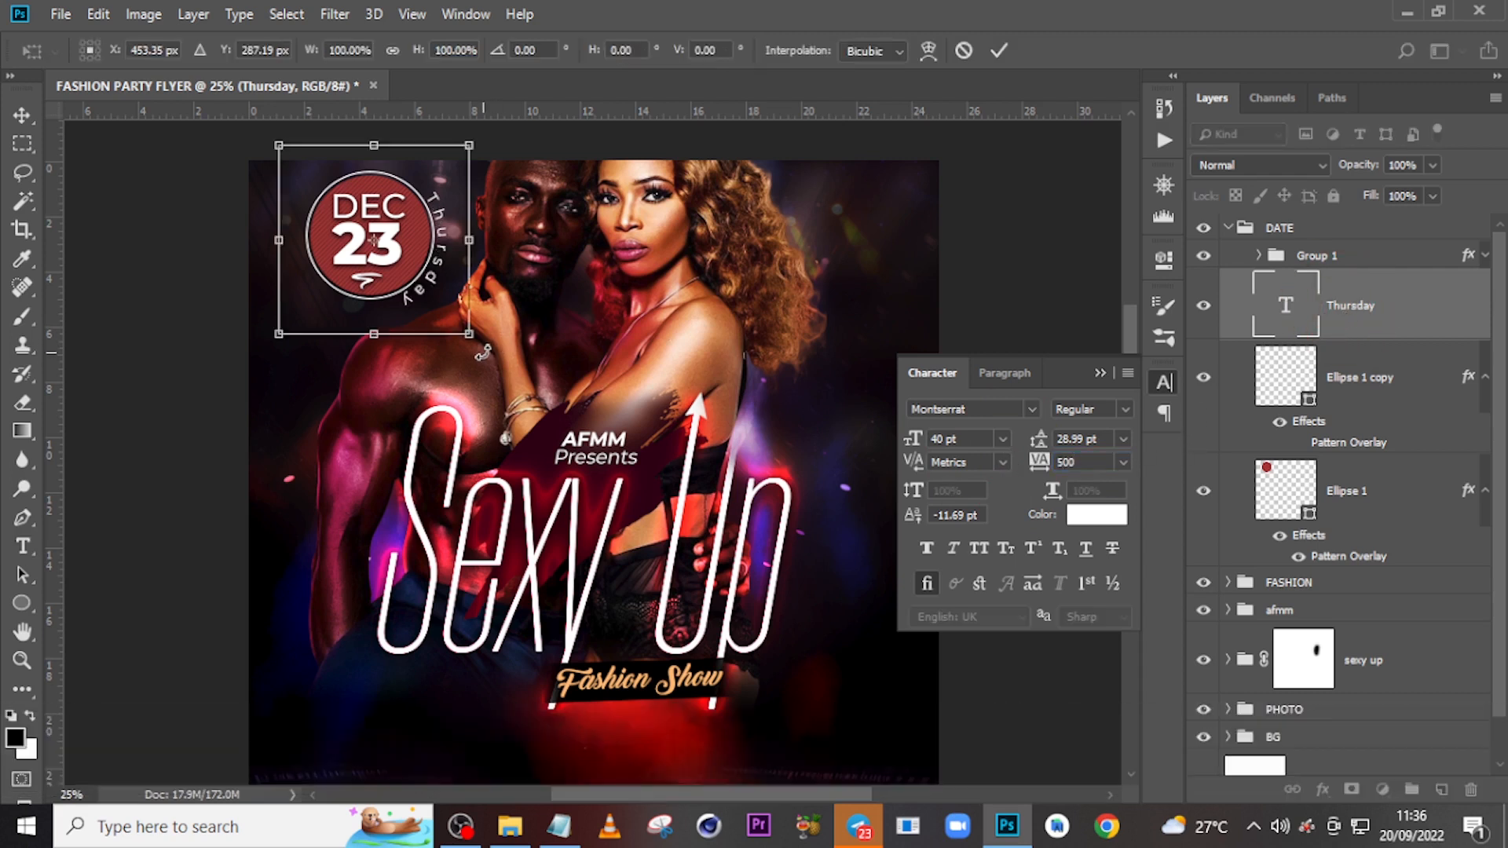
drag(483, 354, 523, 310)
key(Return)
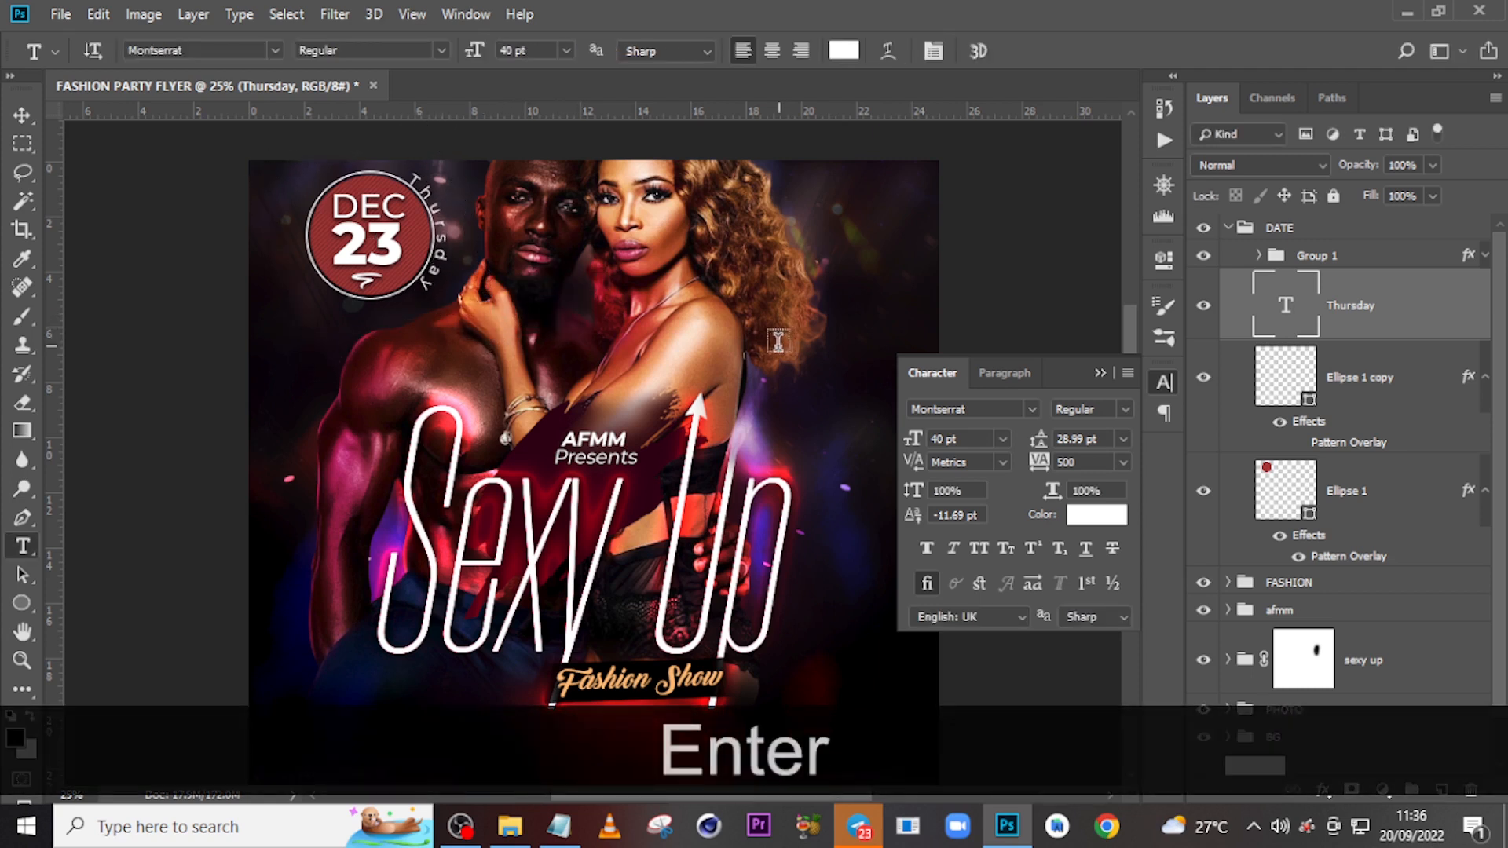
Nudge the curved "Thursday" text slightly right and rotate it clockwise by about 3.9°.
key(v)
key(Right)
key(Right)
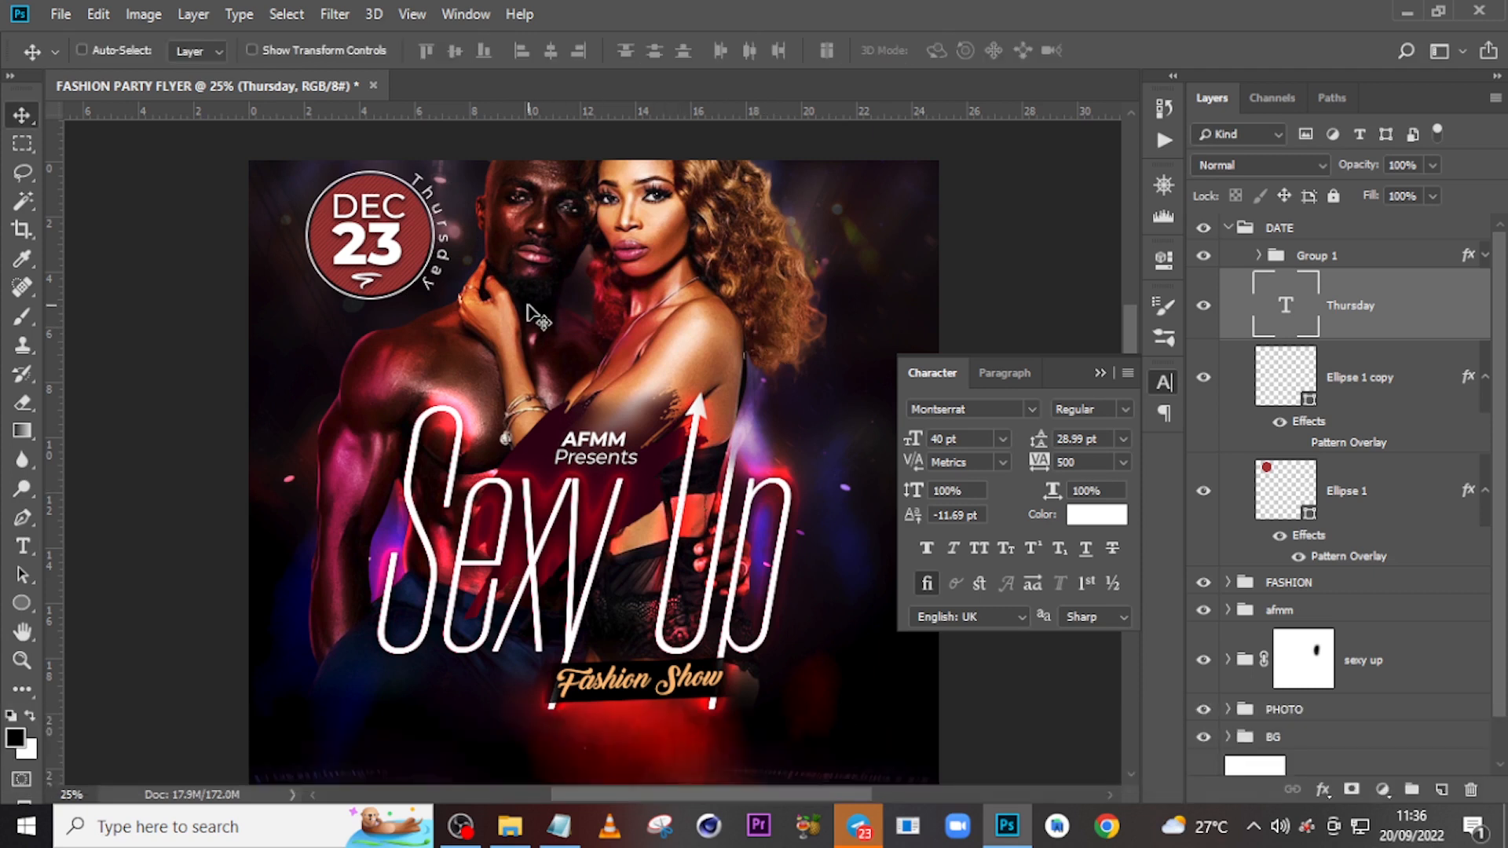
key(ctrl)
key(ctrl+t)
drag(553, 305, 556, 315)
key(Return)
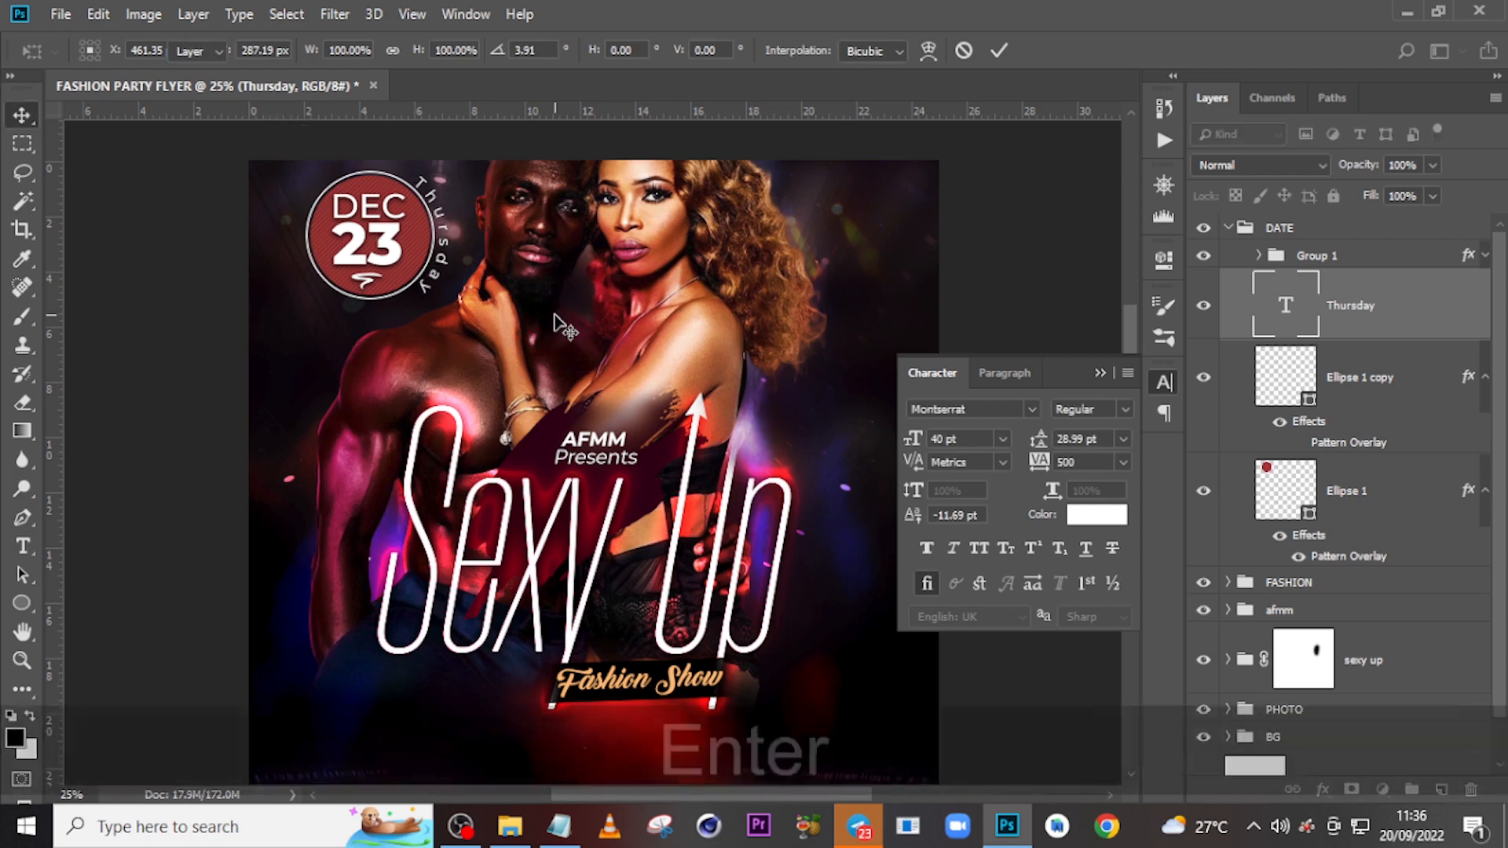
Collapse the DATE group, select it as a whole and show the guides over the flyer.
click(1228, 227)
click(1292, 228)
key(v)
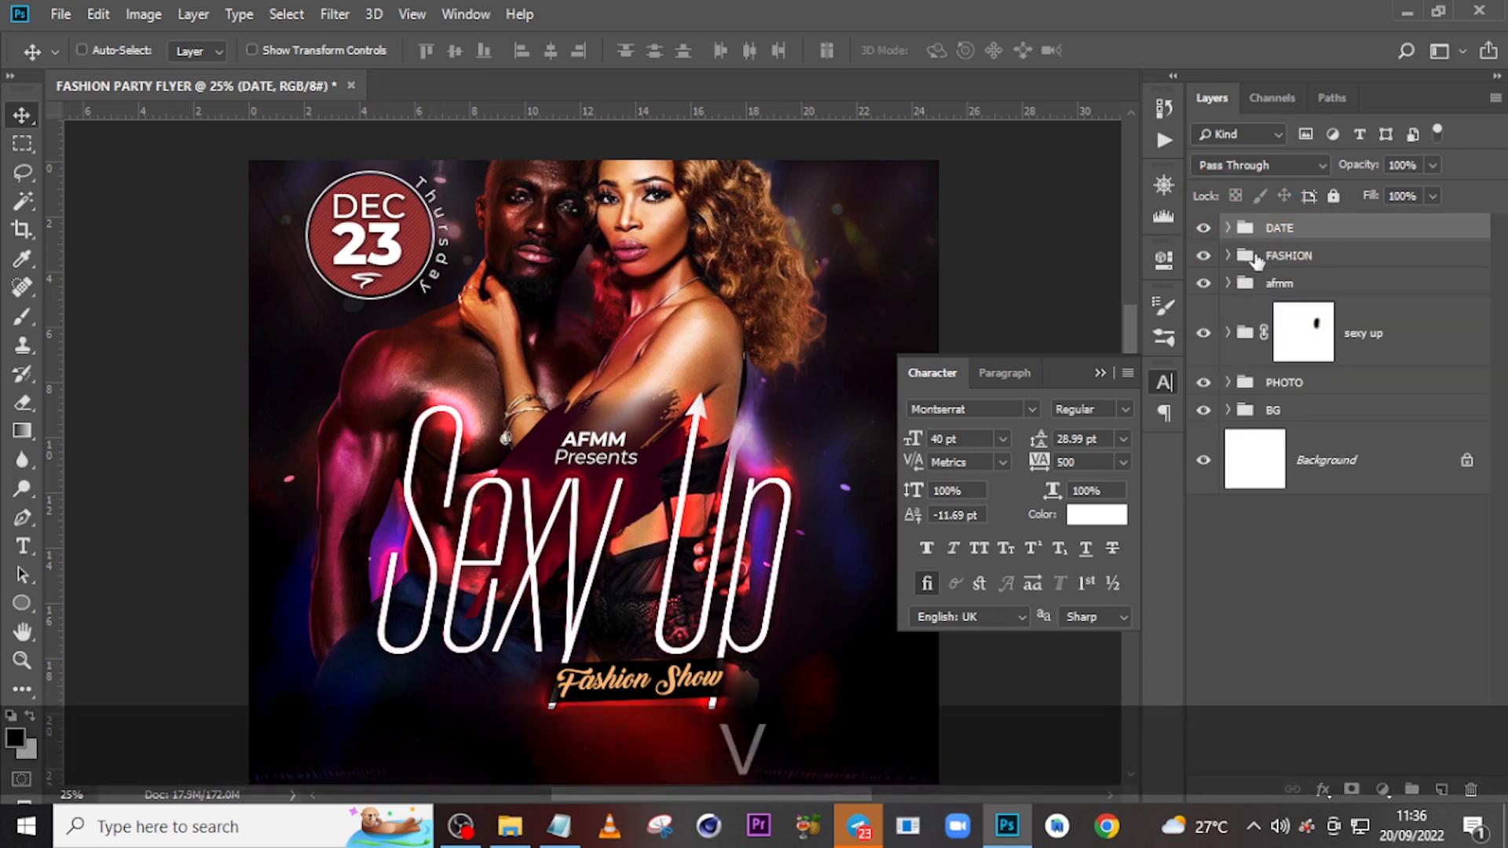
key(ctrl)
key(ctrl+h)
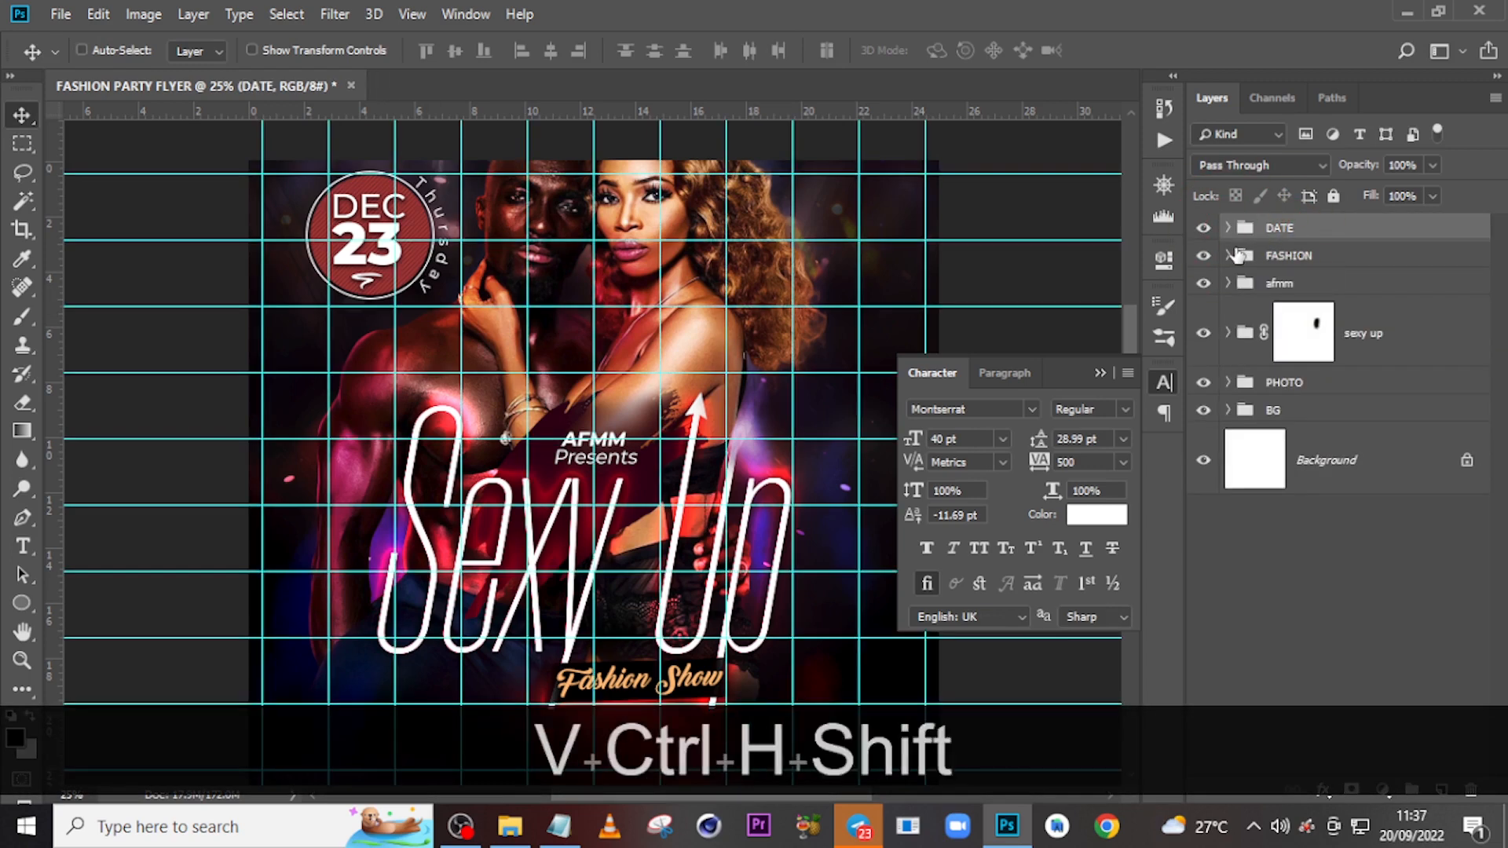
Shift the DATE group down and right, with small upward corrections, to line the badge up with the guides.
key(shift+Down)
key(shift+Down)
key(shift+Down)
key(shift+Down)
key(shift+Down)
key(shift+Right)
key(shift+Right)
key(shift+Right)
key(shift+Right)
key(shift+Right)
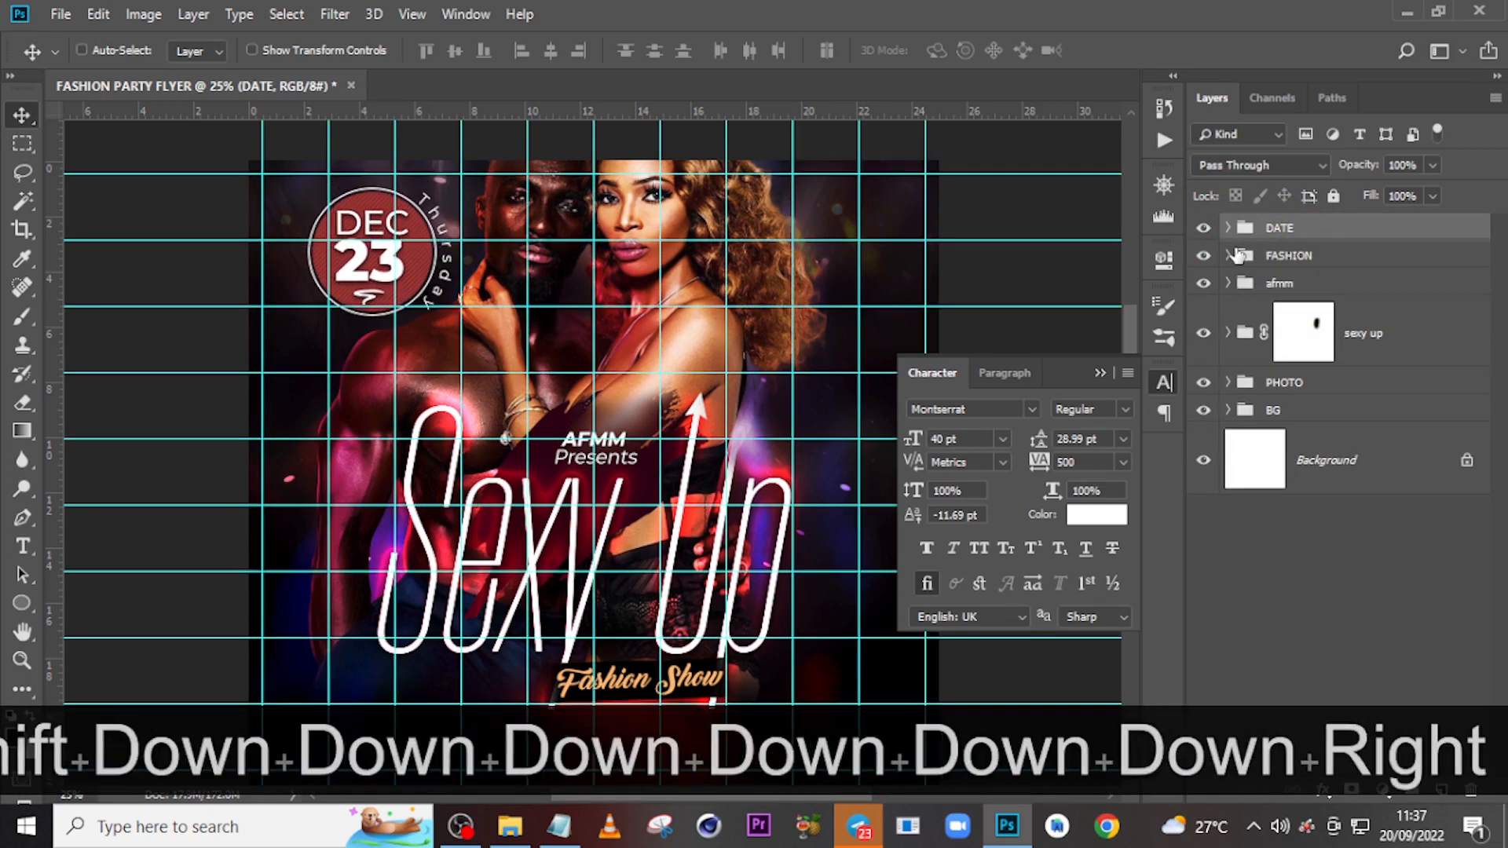
key(shift+Up)
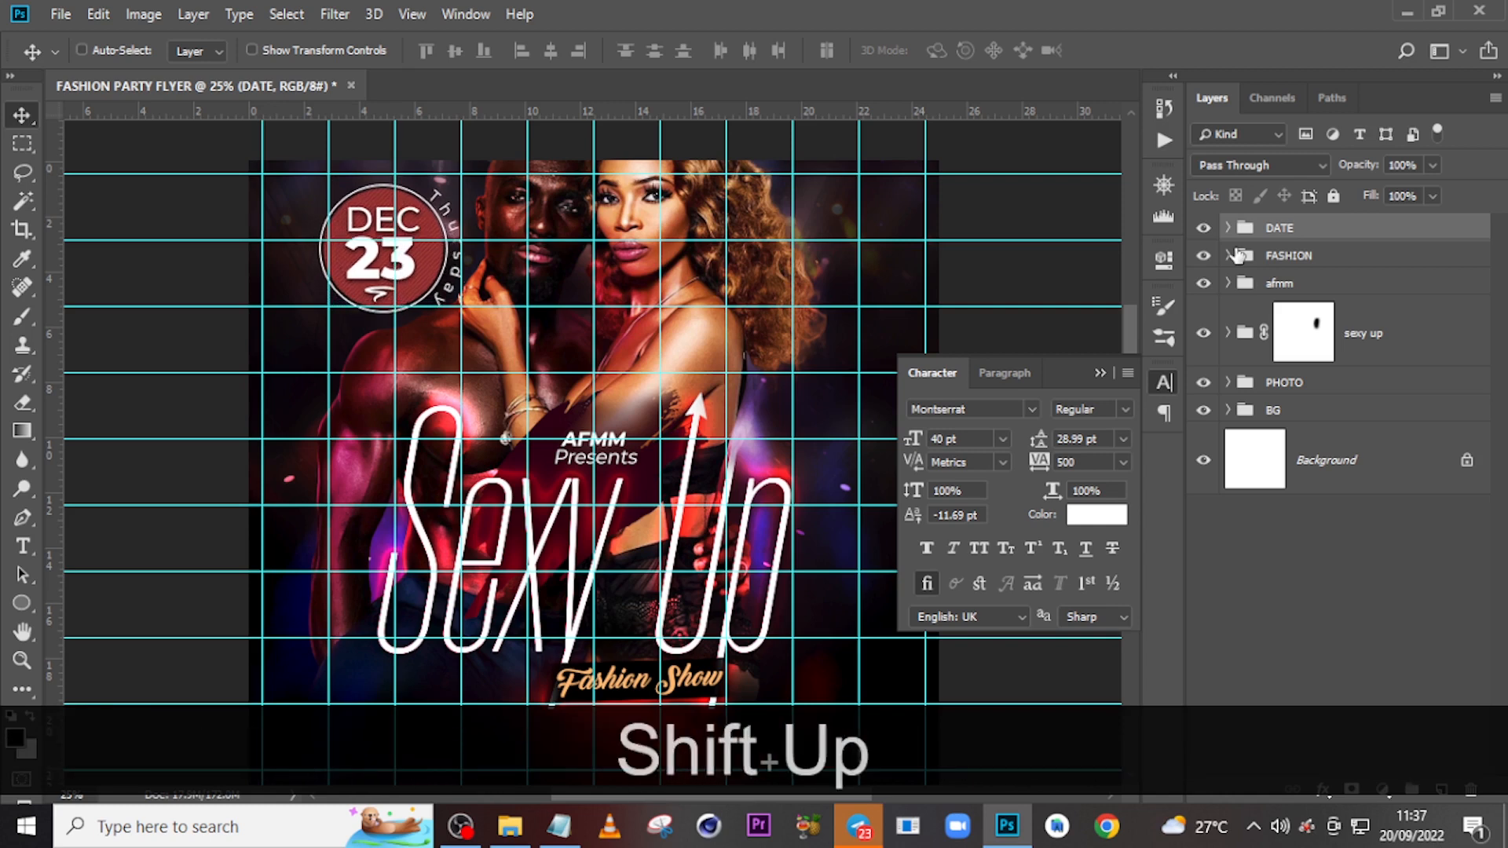
key(shift+Up)
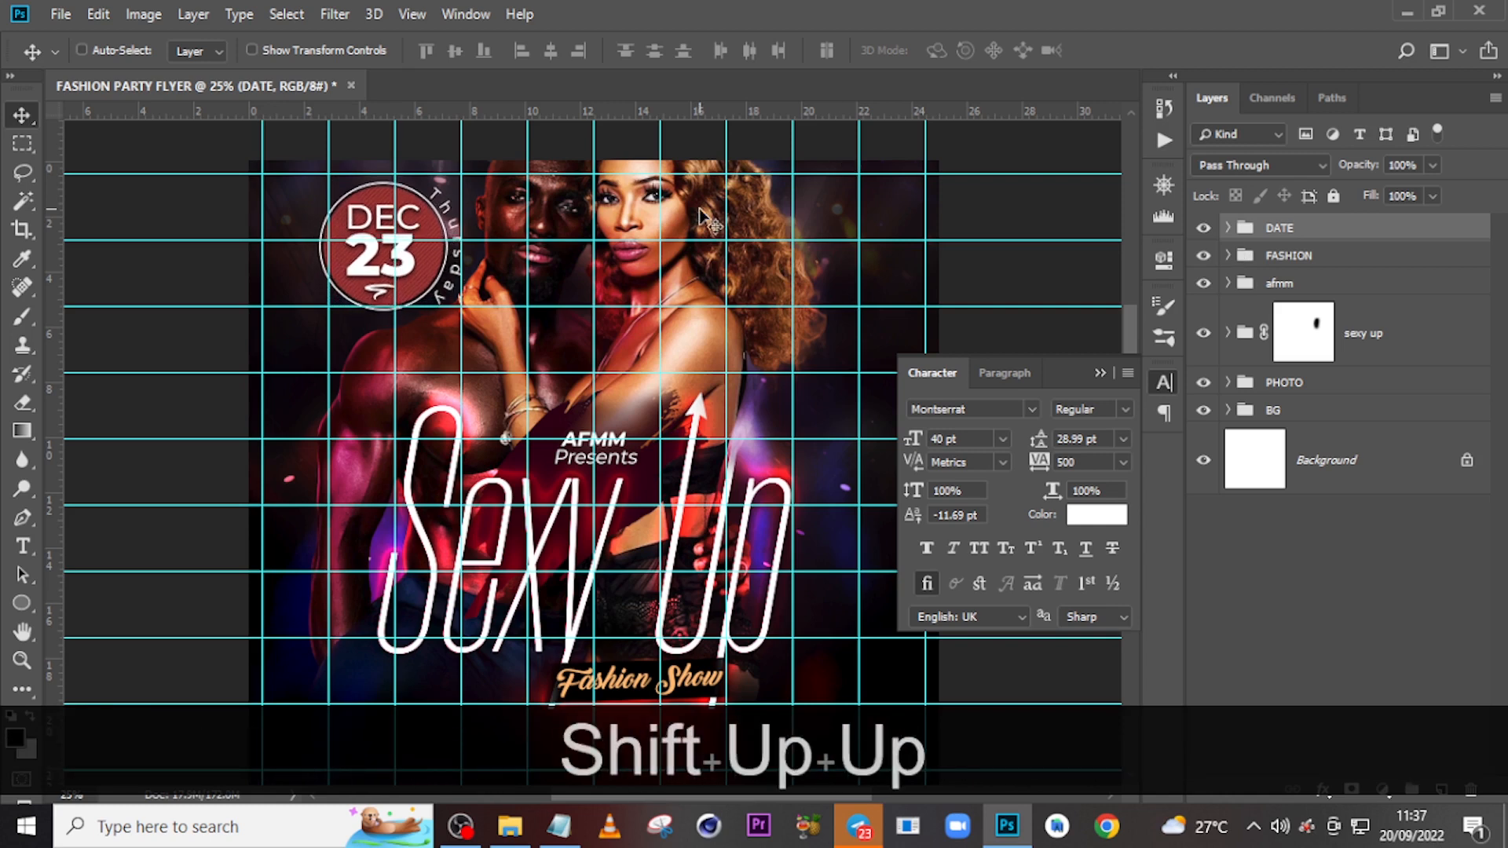
Transform the DATE group so its centre sits at about X 569 px, Y 291 px.
key(ctrl+t)
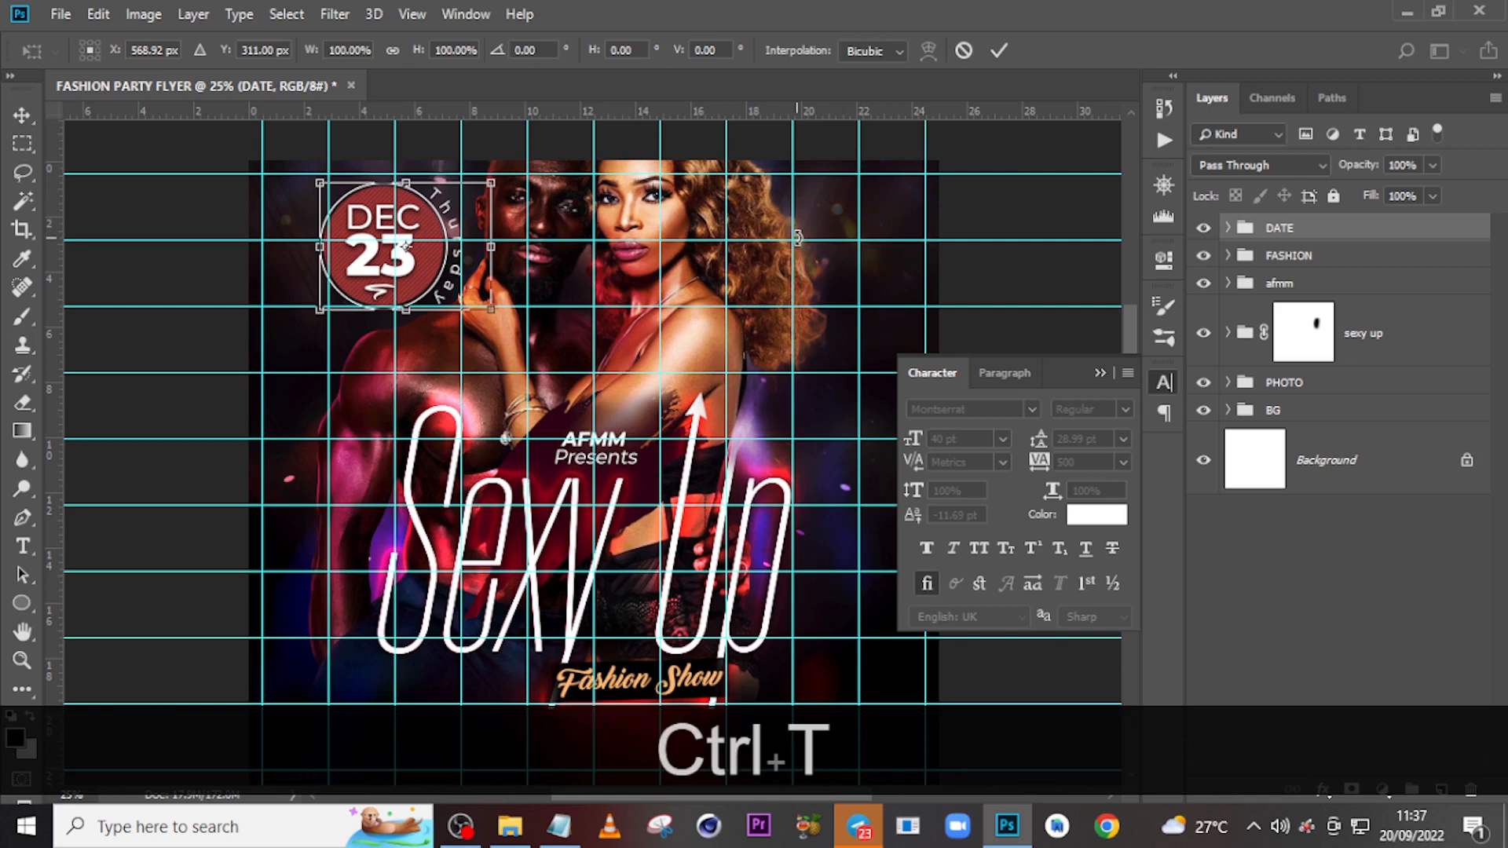
key(Up)
key(Up)
key(Up)
key(Up)
key(Up)
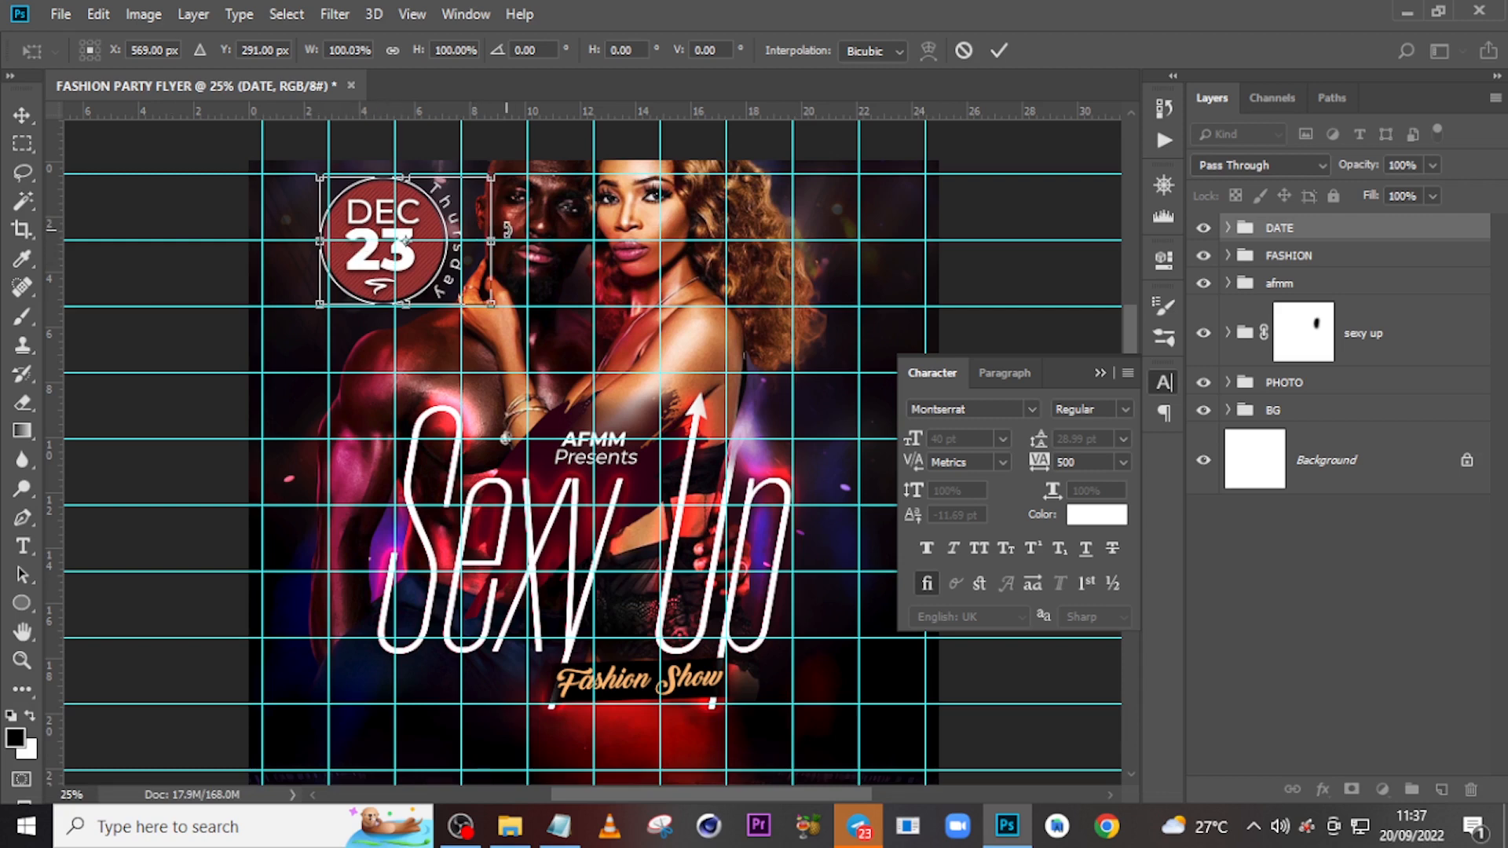
key(Return)
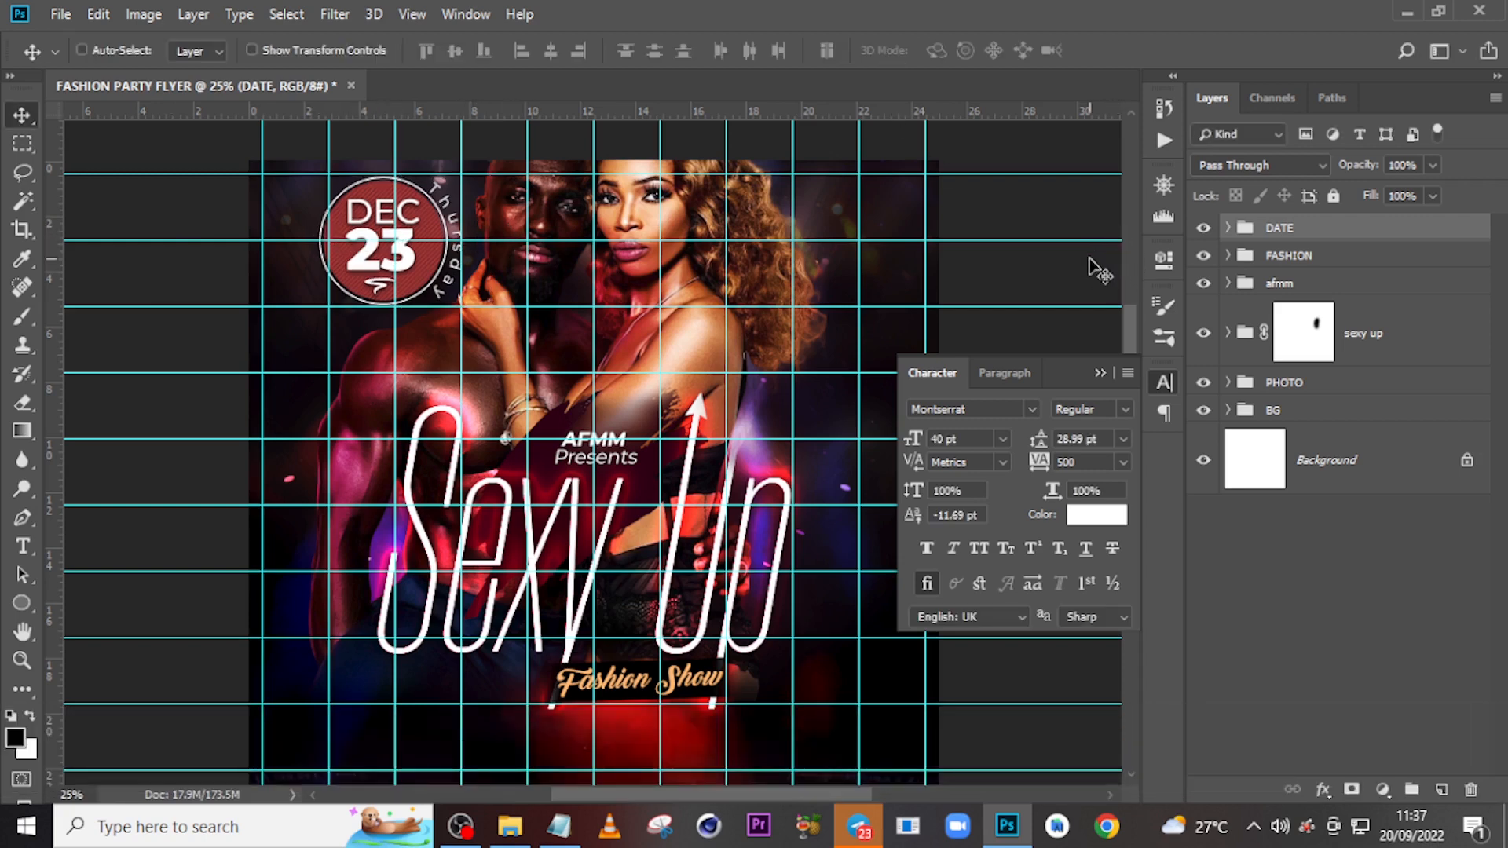
Copy "The HipHop" from the 144.txt file in Notepad and paste it in Photoshop as text in the flyer's upper right area.
key(t)
click(560, 826)
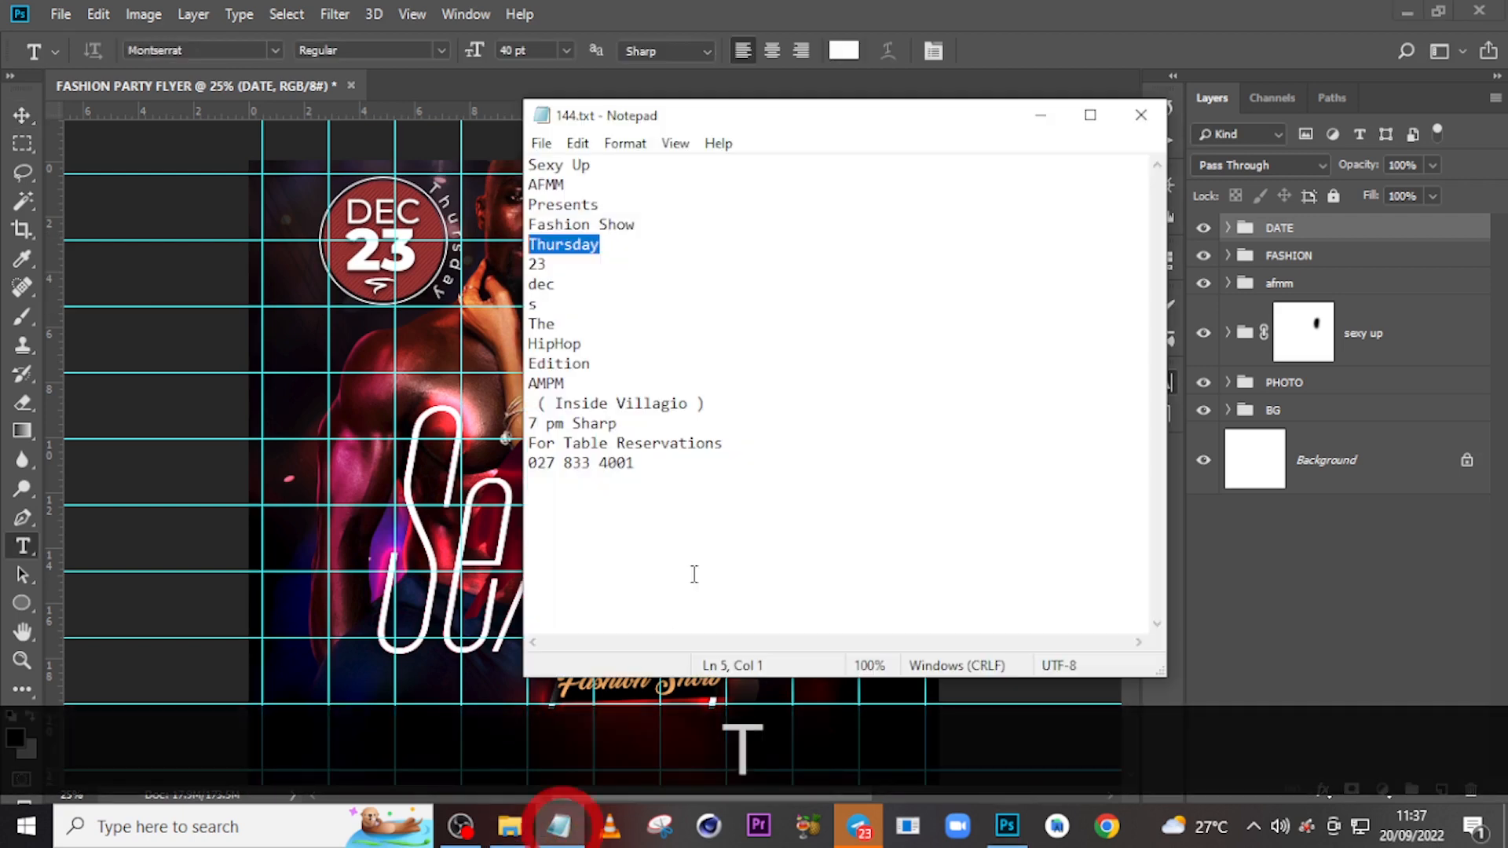
drag(593, 363, 528, 324)
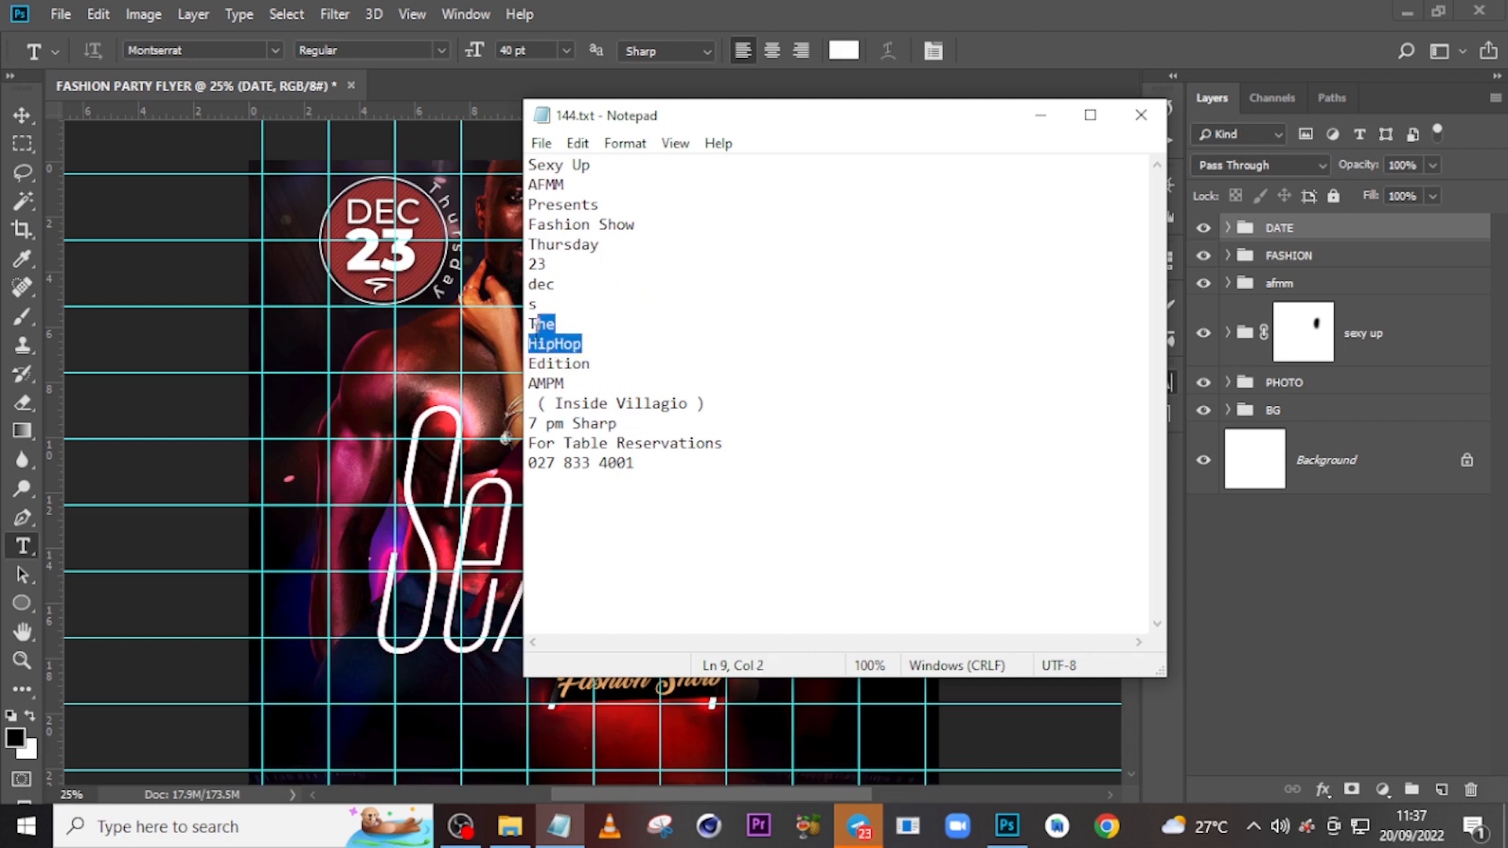
key(ctrl+c)
click(655, 16)
click(803, 233)
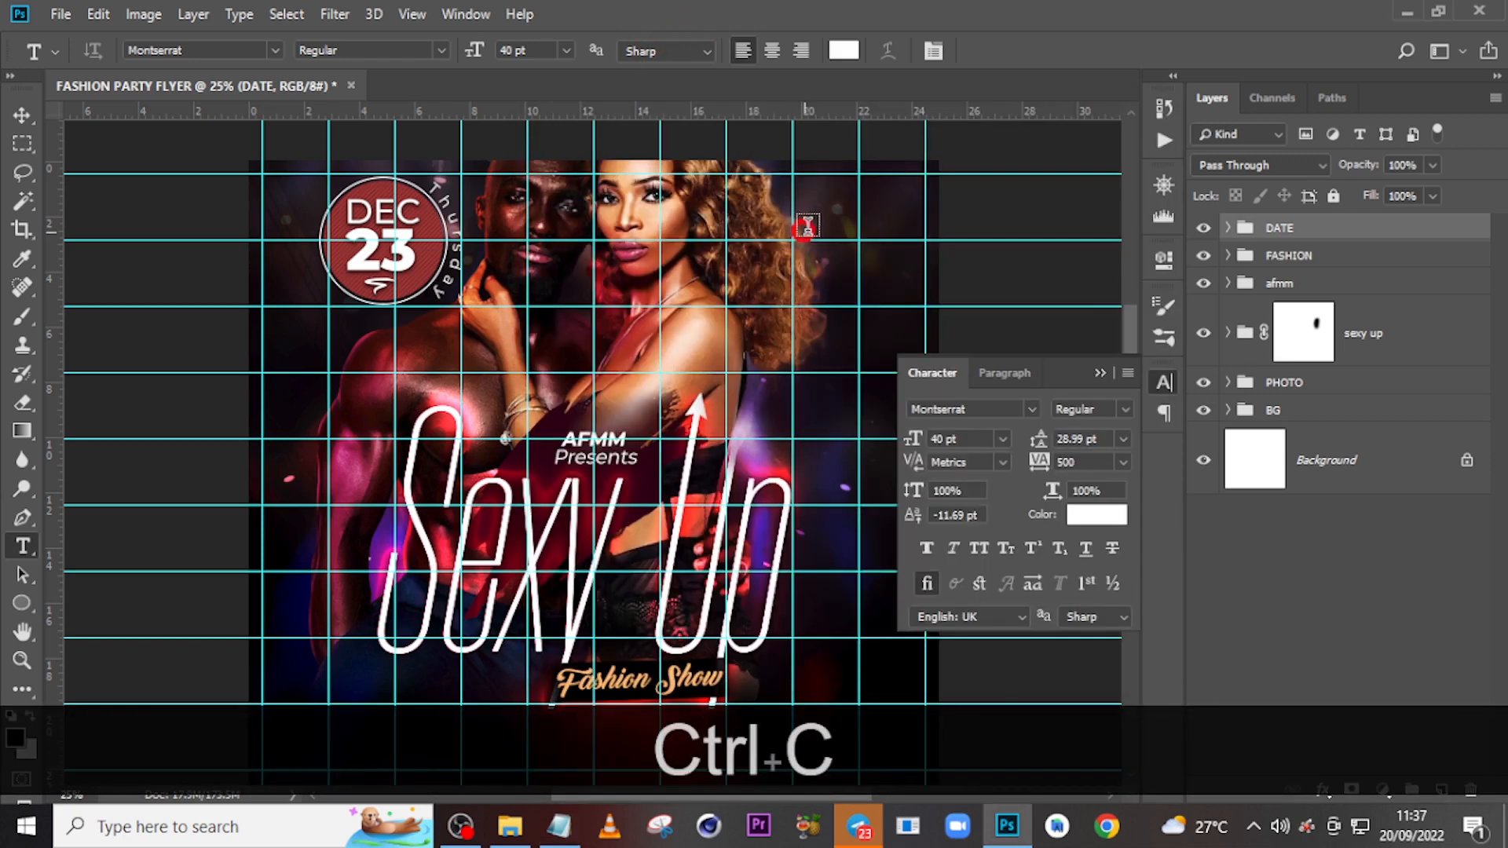
key(ctrl+v)
click(1299, 252)
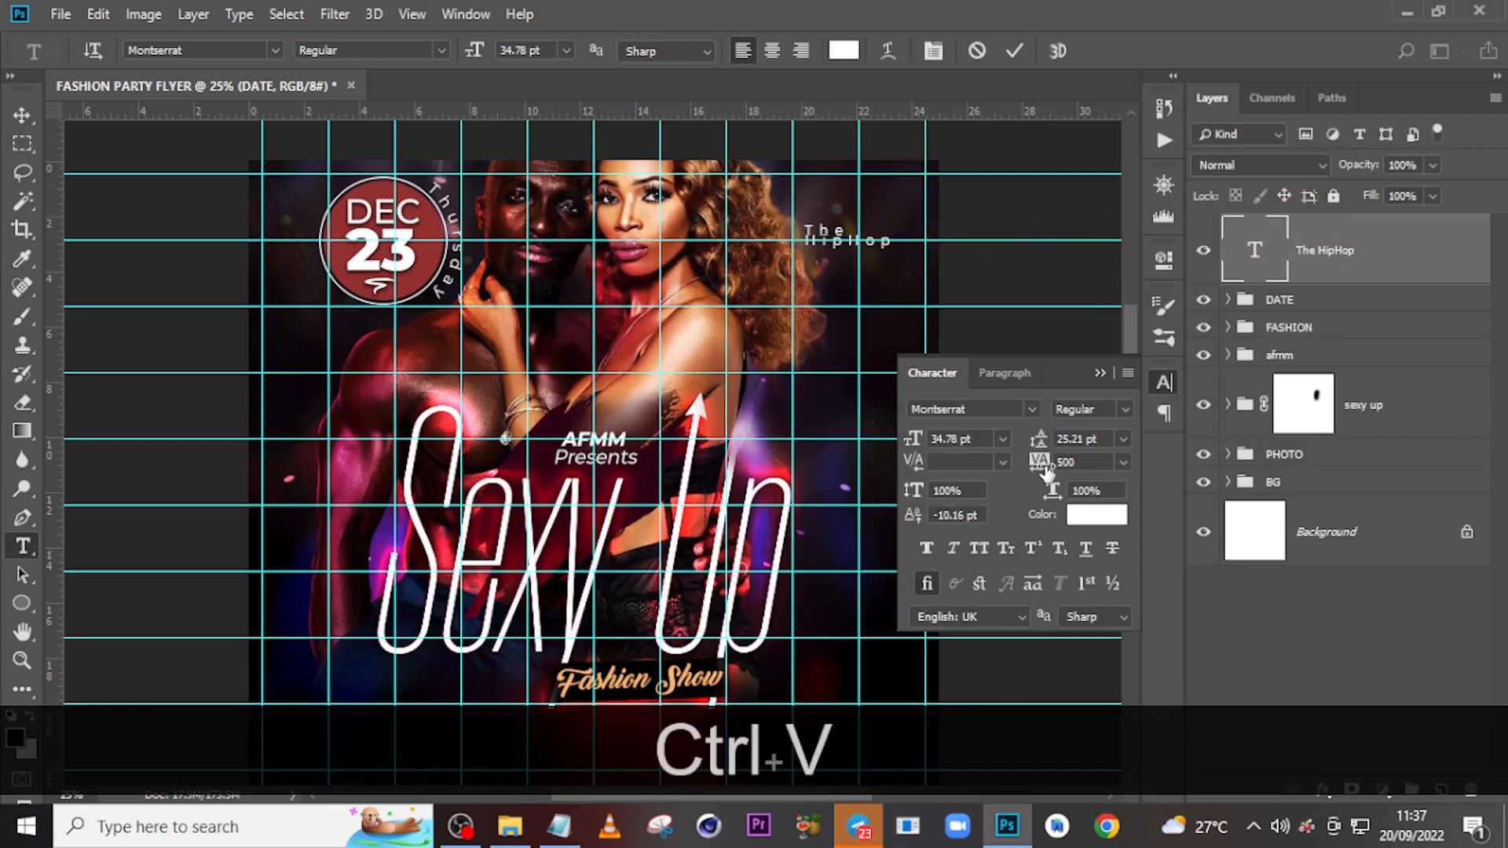
Set "The HipHop" text to zero tracking, Montserrat ExtraBold and 58 pt.
click(1084, 461)
text(0)
key(Return)
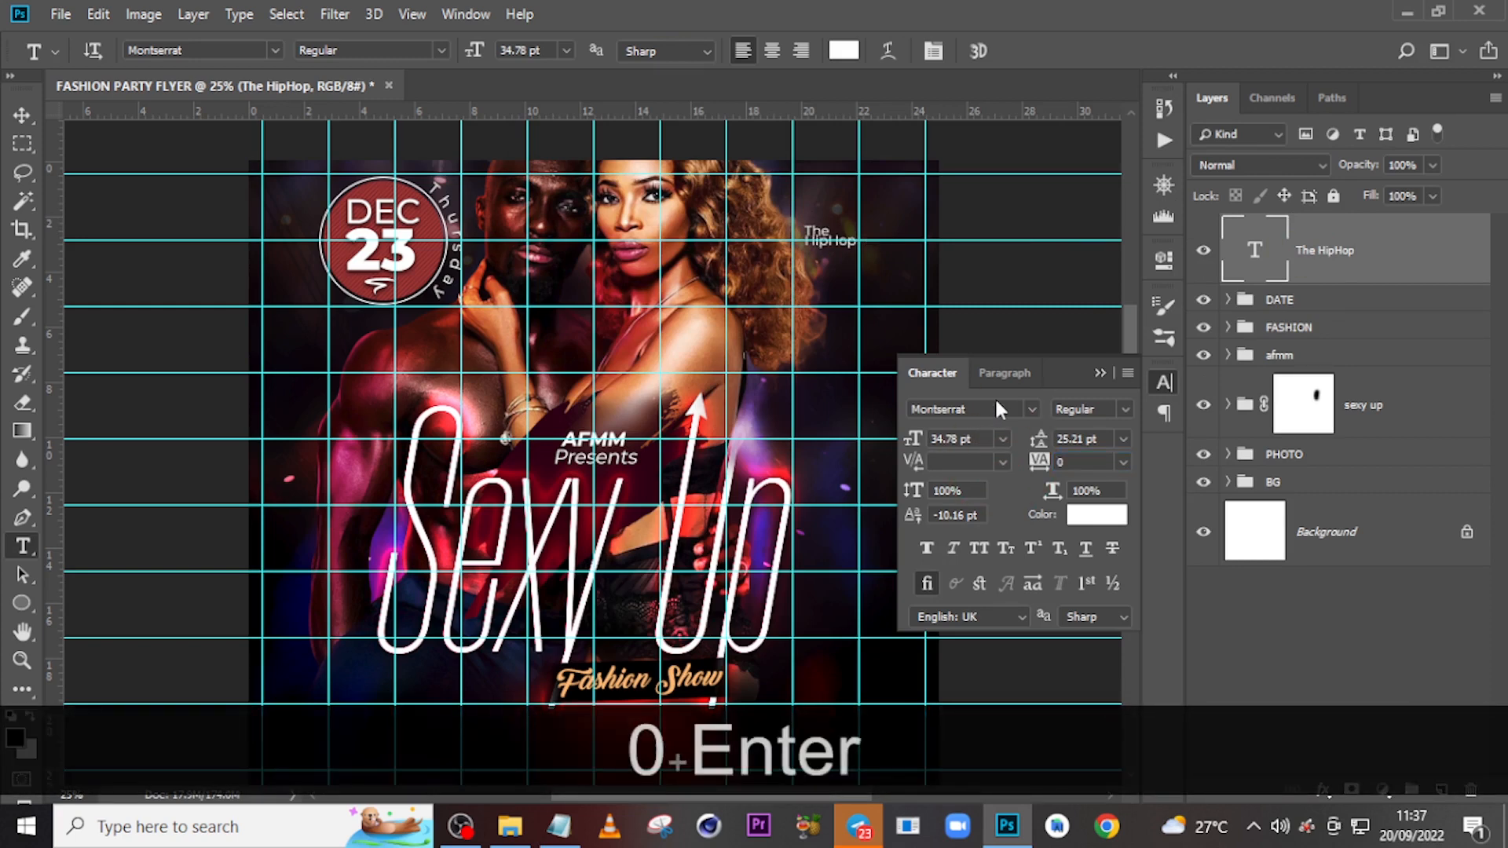
click(1112, 401)
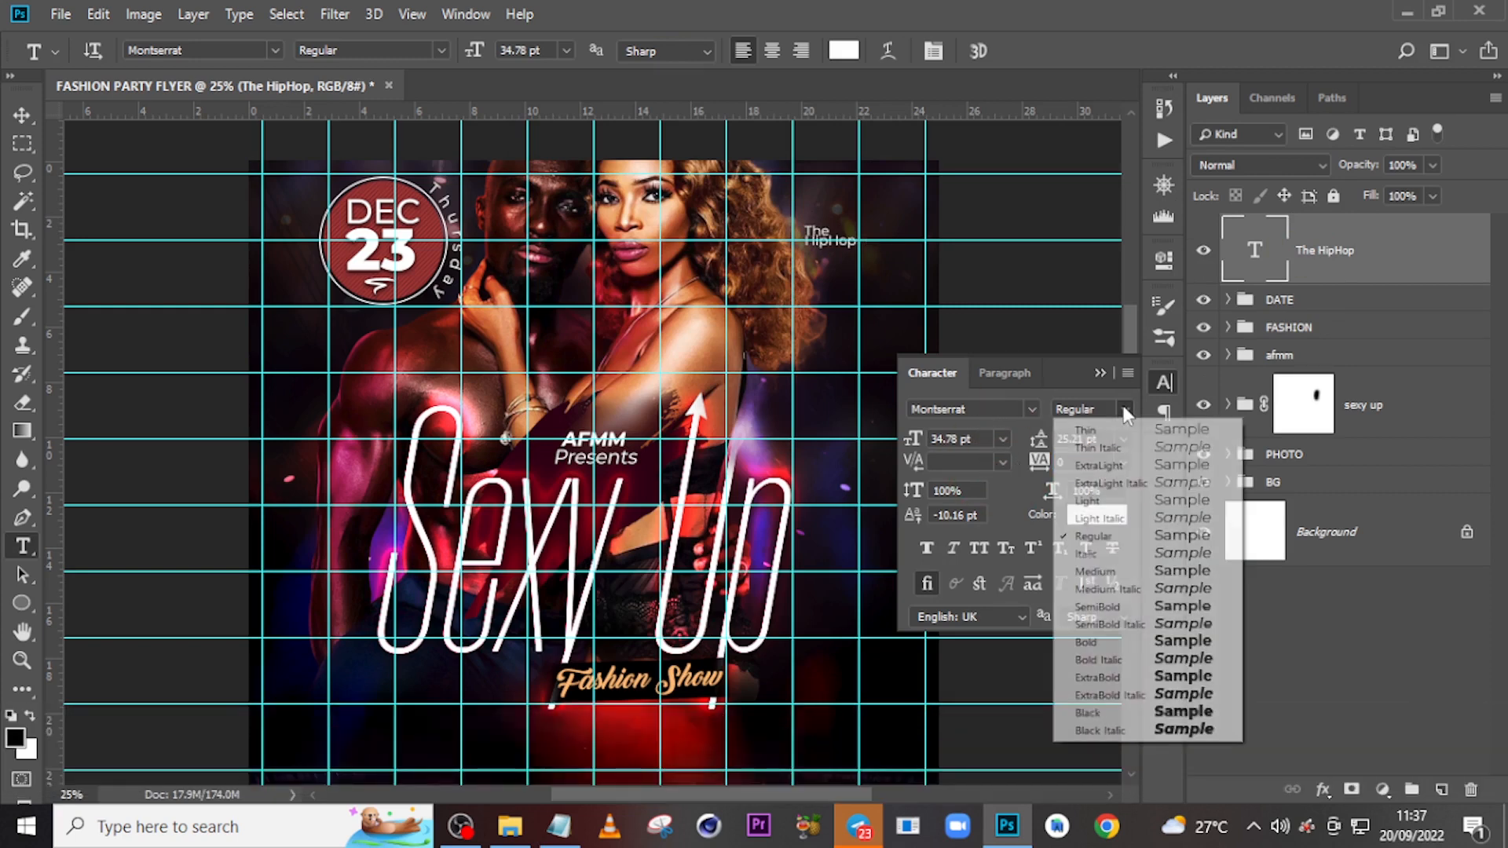
click(1109, 679)
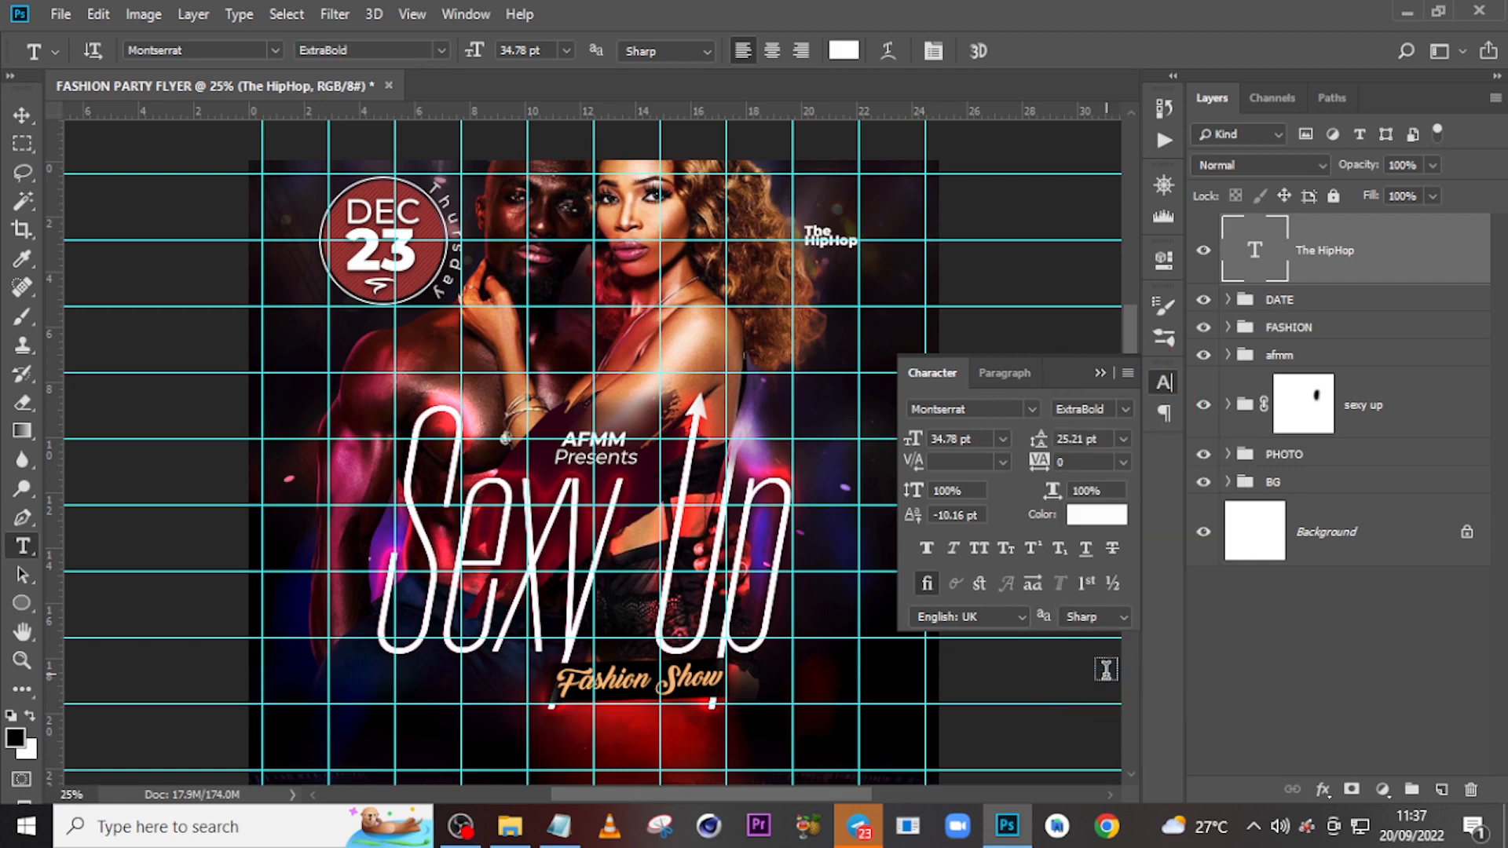
click(987, 438)
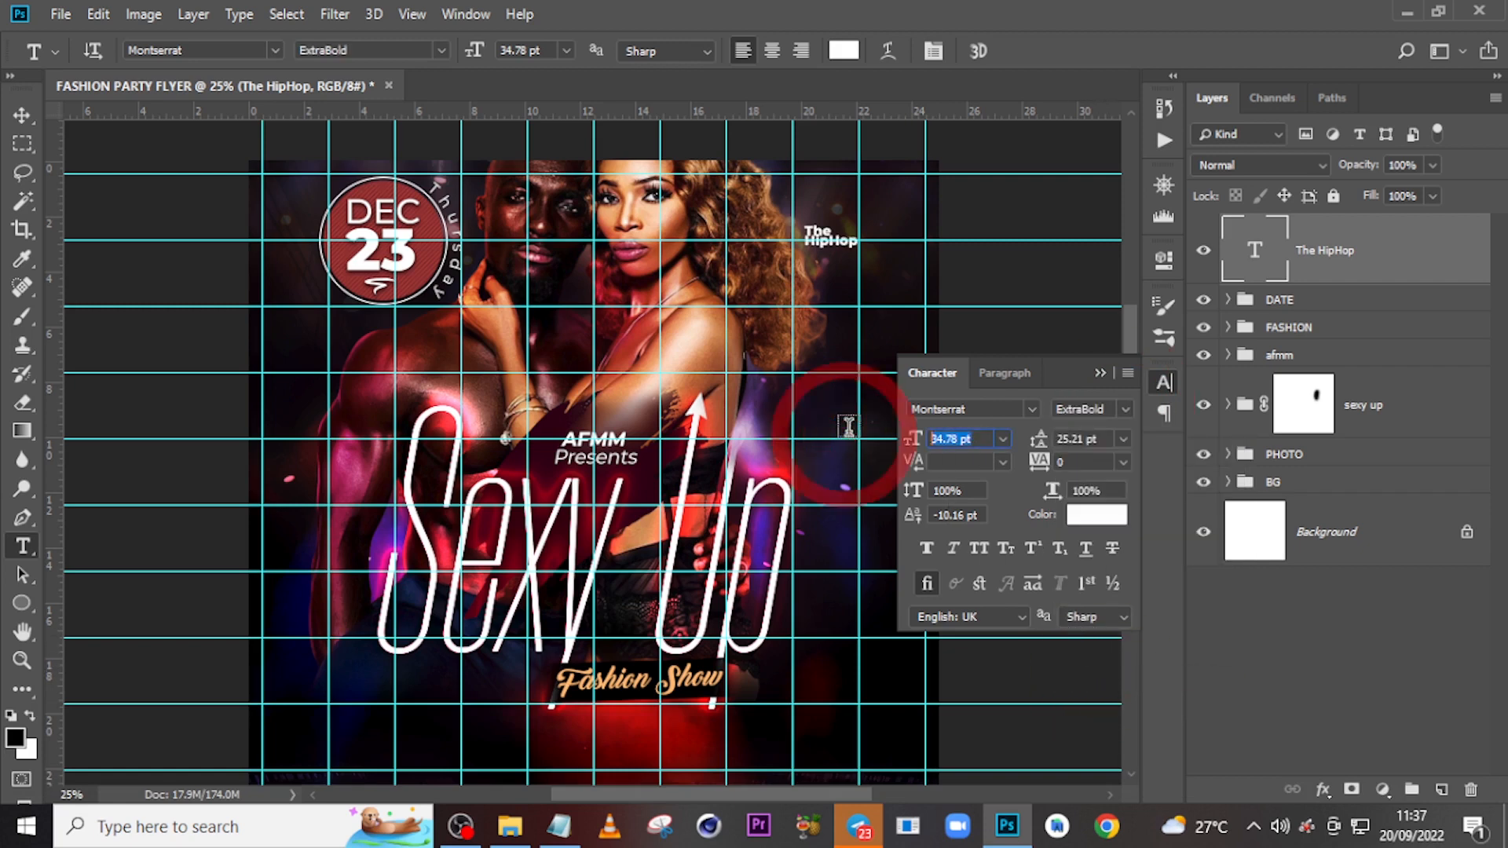
text(58)
key(Return)
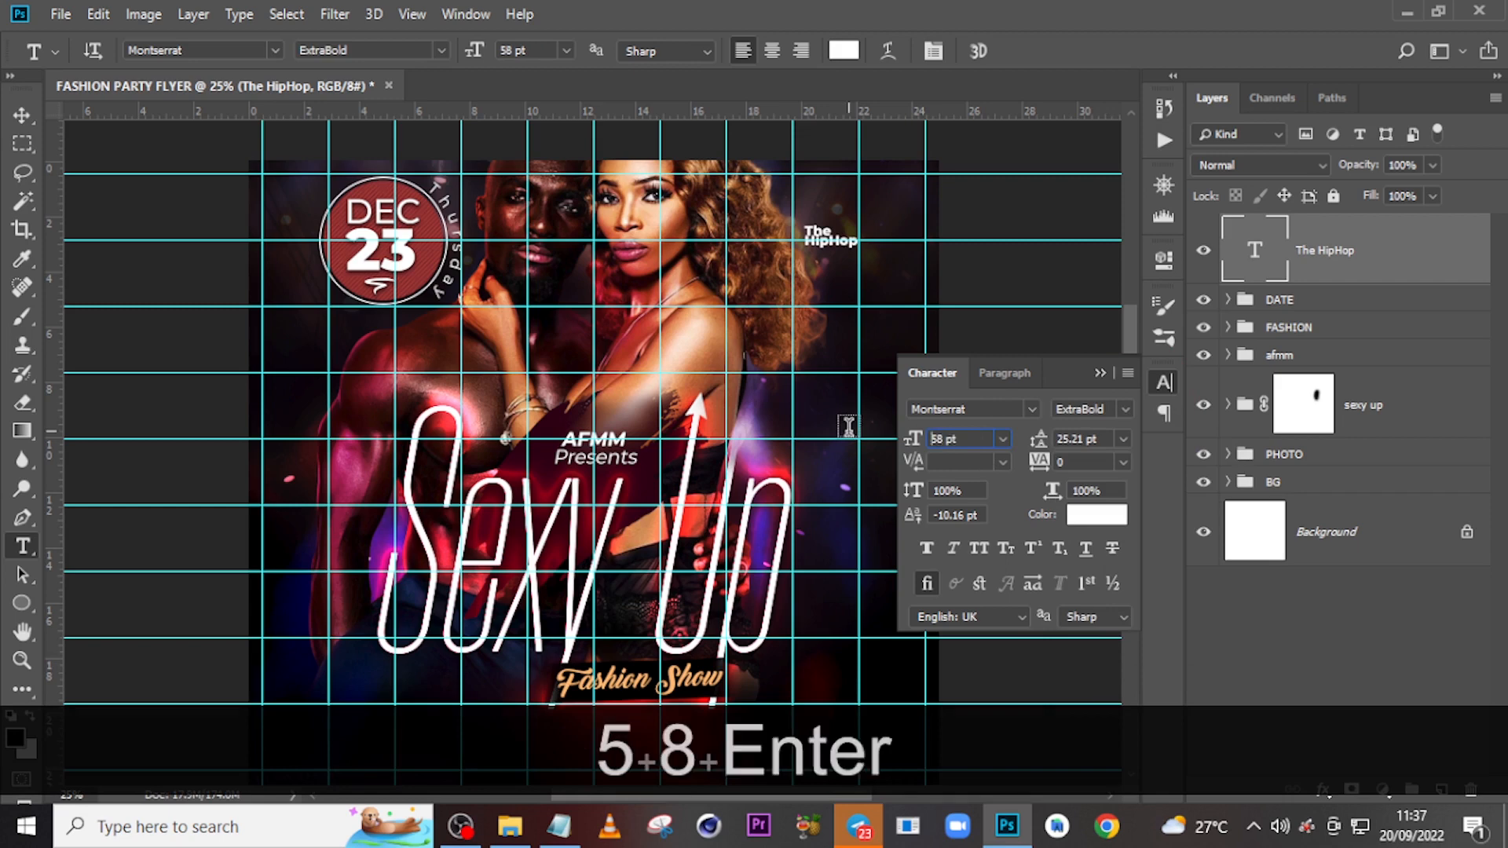
Apply faux italic to "The HipHop" text and set its leading to 58 pt.
click(954, 547)
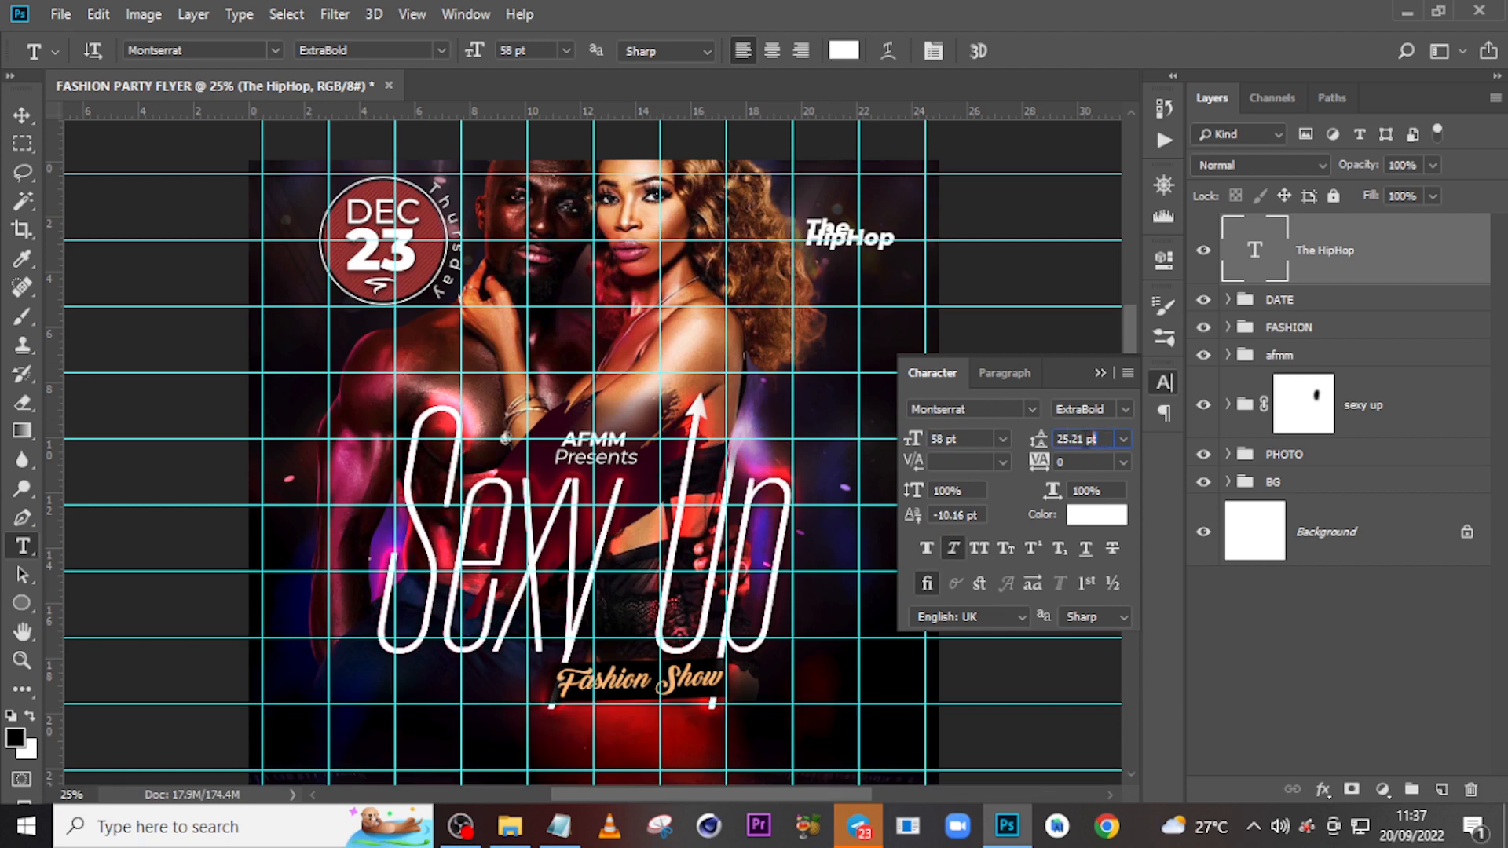
text(59)
key(BackSpace)
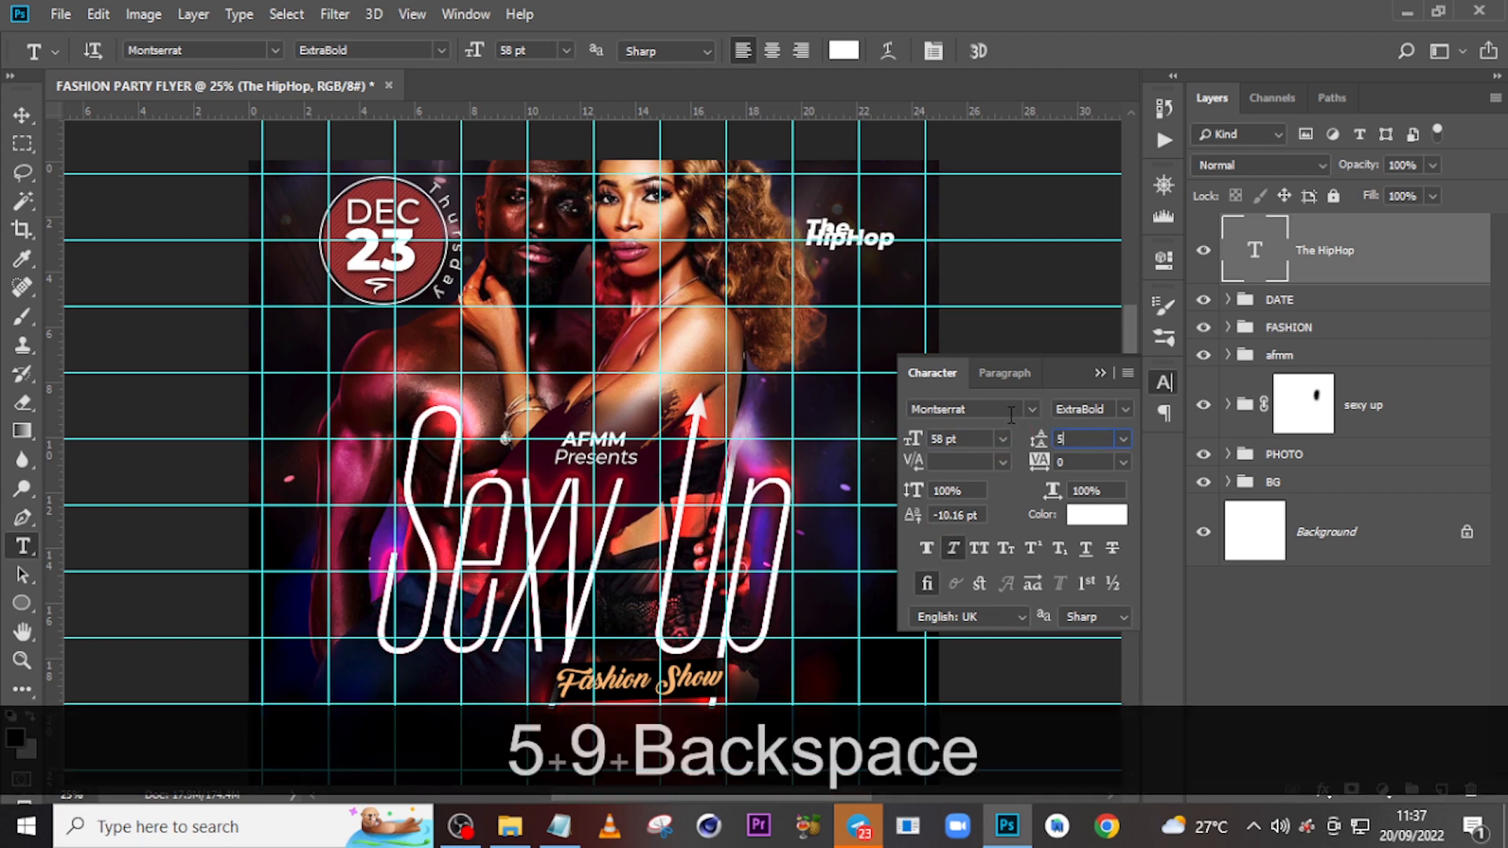
text(8)
key(Return)
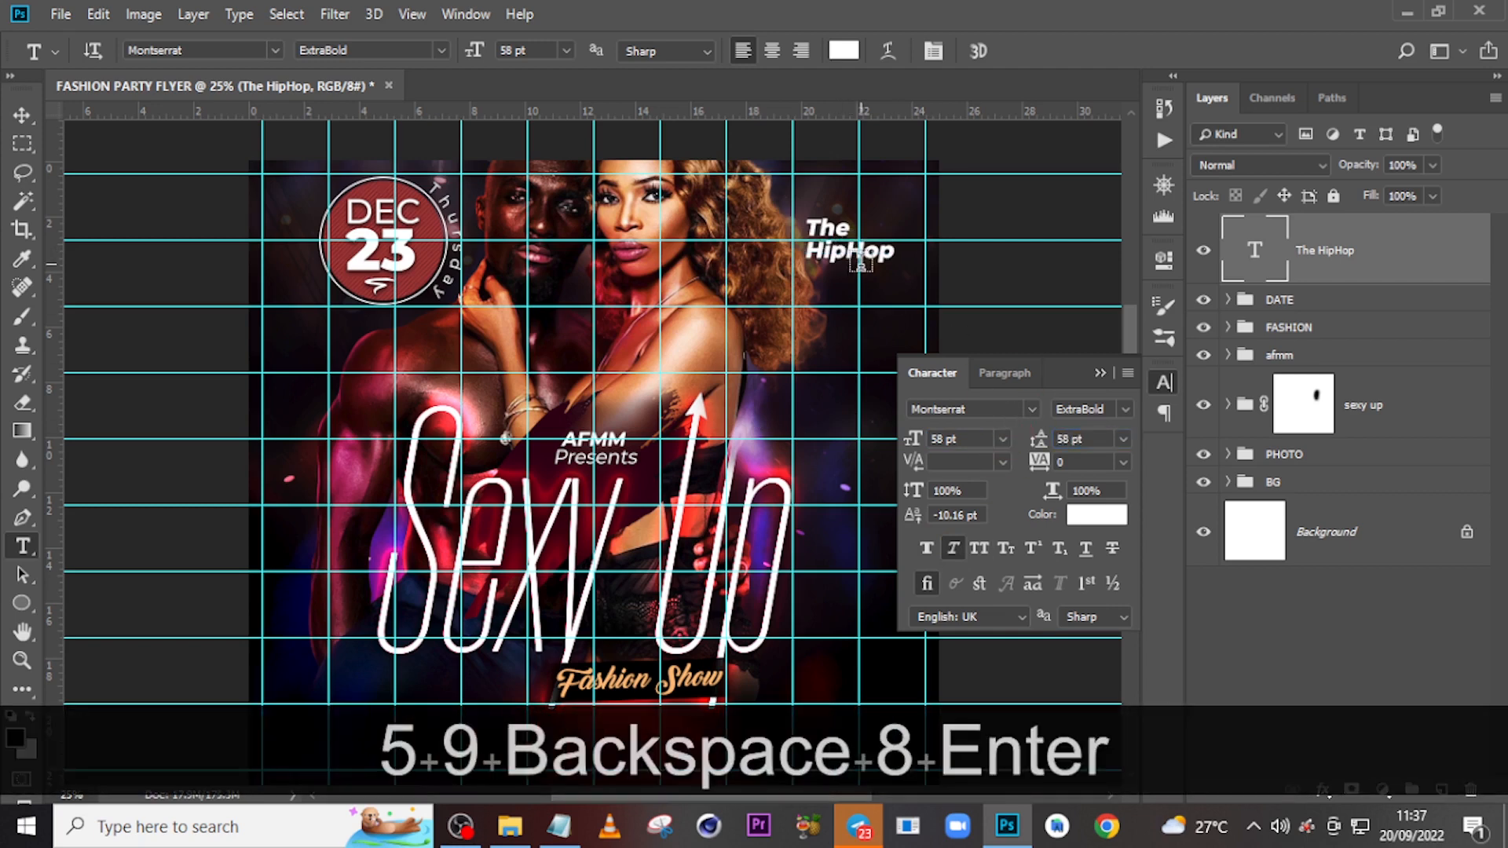
Right-align "The HipHop" text and move it so its right edge meets the vertical guide in the flyer's upper right area.
key(b)
key(v)
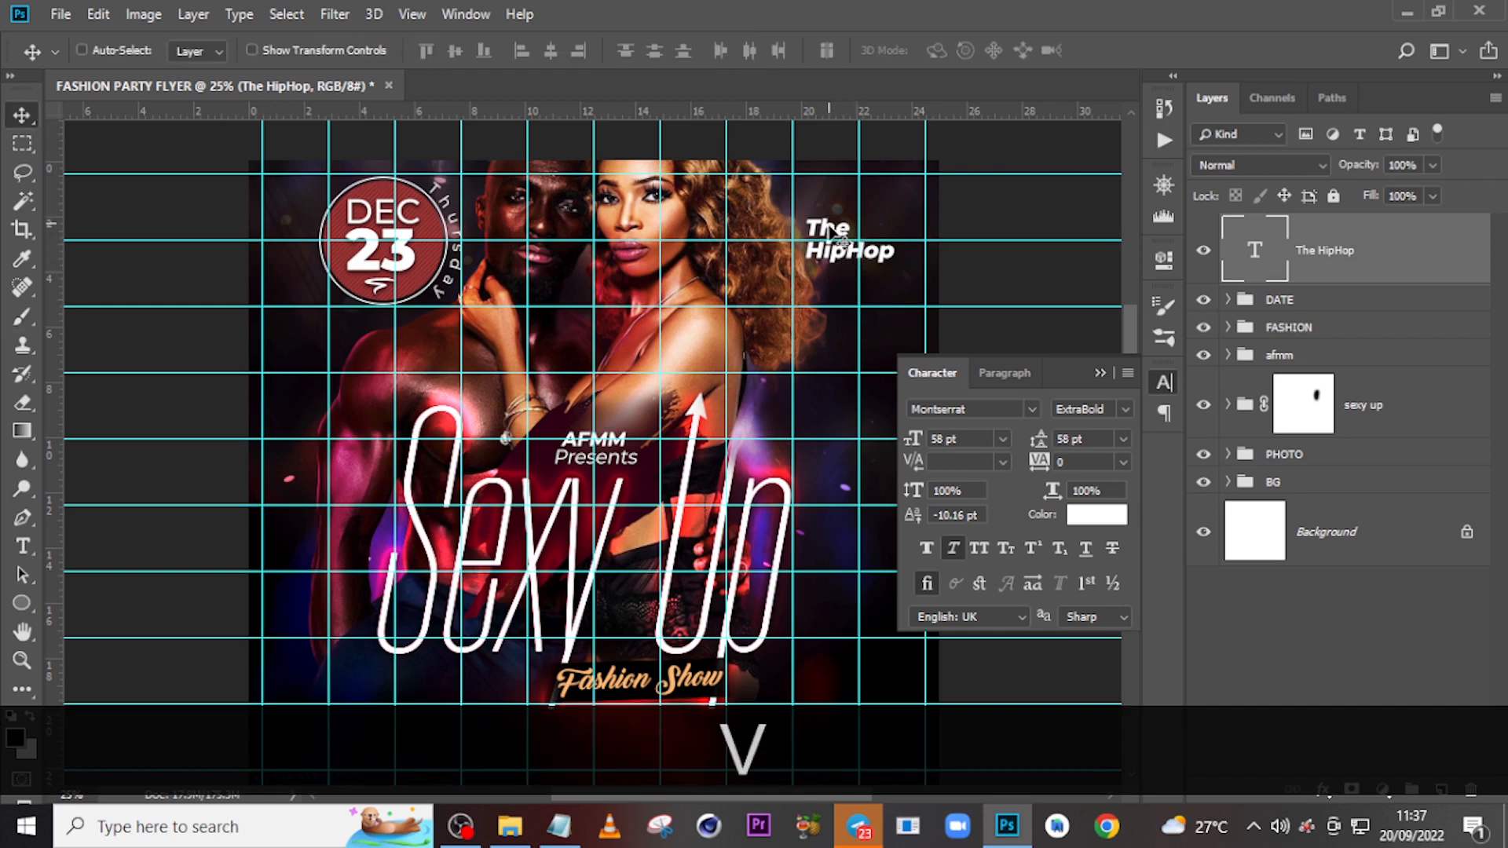
drag(833, 229, 798, 211)
click(1004, 374)
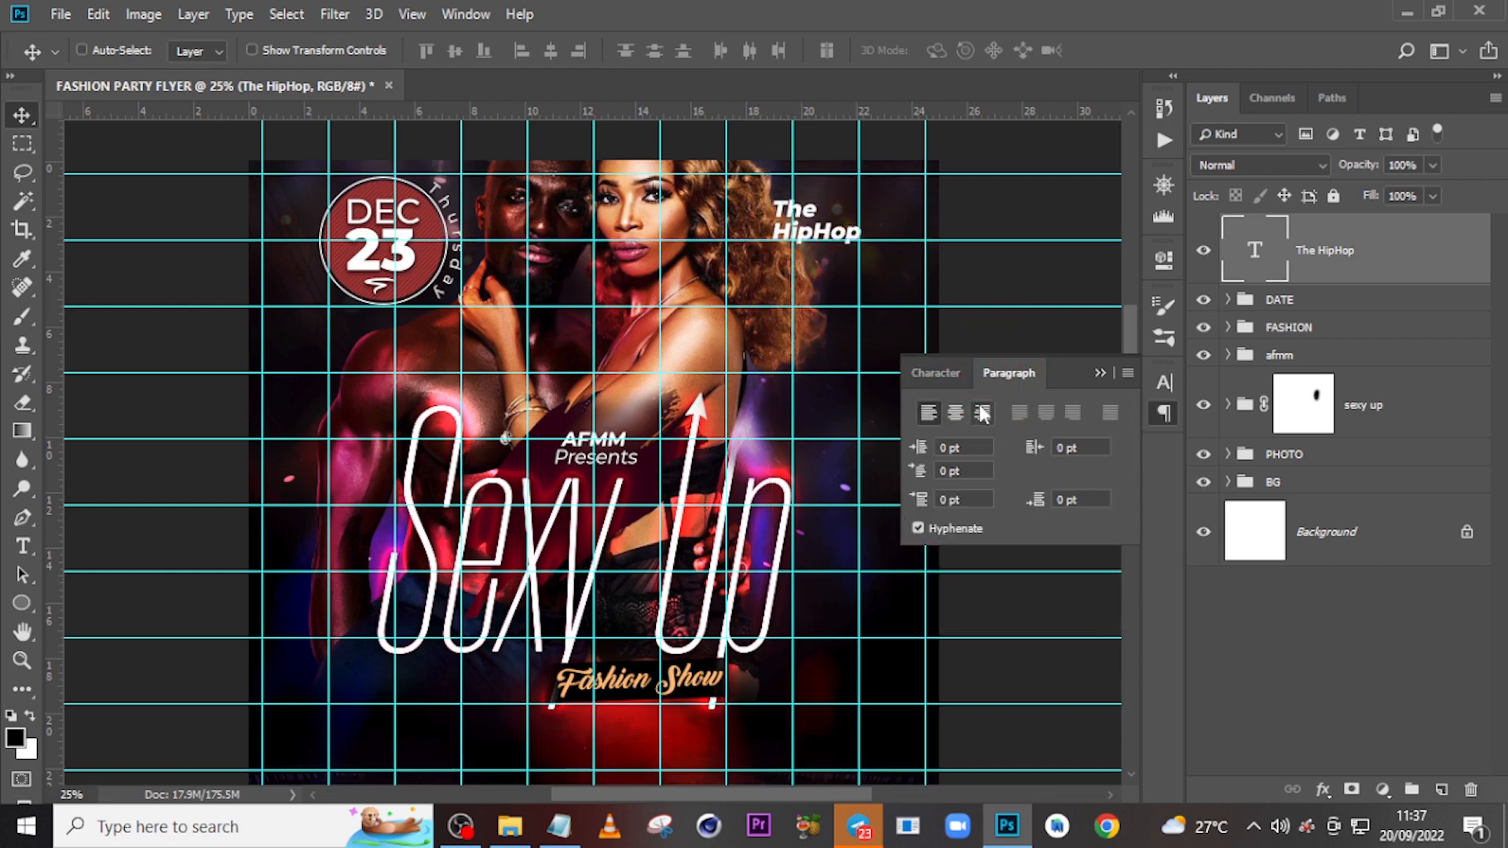
click(982, 412)
drag(760, 230, 839, 221)
key(shift+Right)
key(shift+Right)
key(shift+Right)
key(shift+Right)
key(shift+Right)
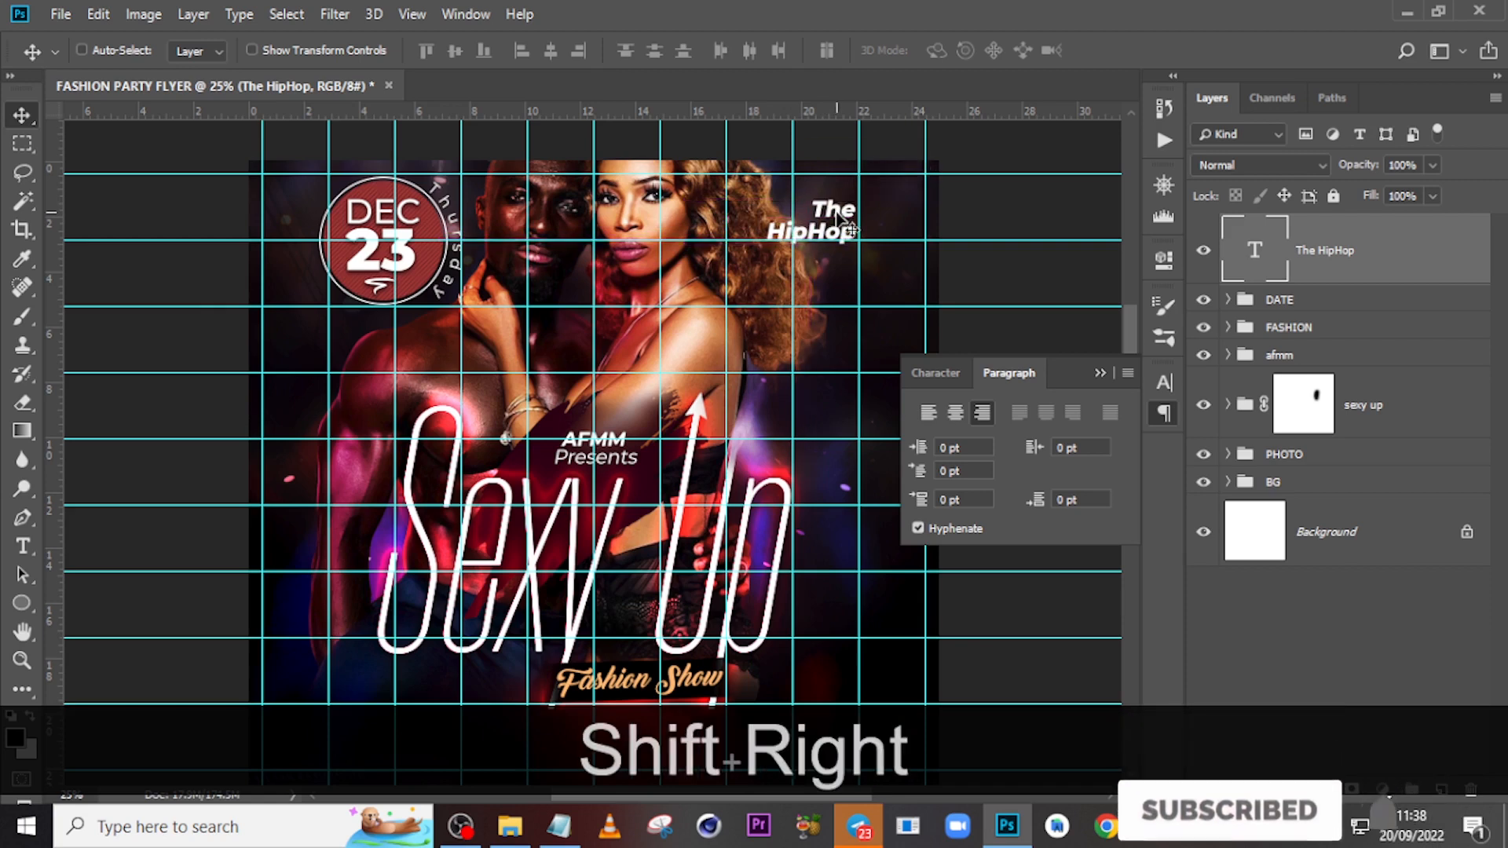
Duplicate "The HipHop" text layer and place the copy directly below the original.
key(ctrl+j)
key(v)
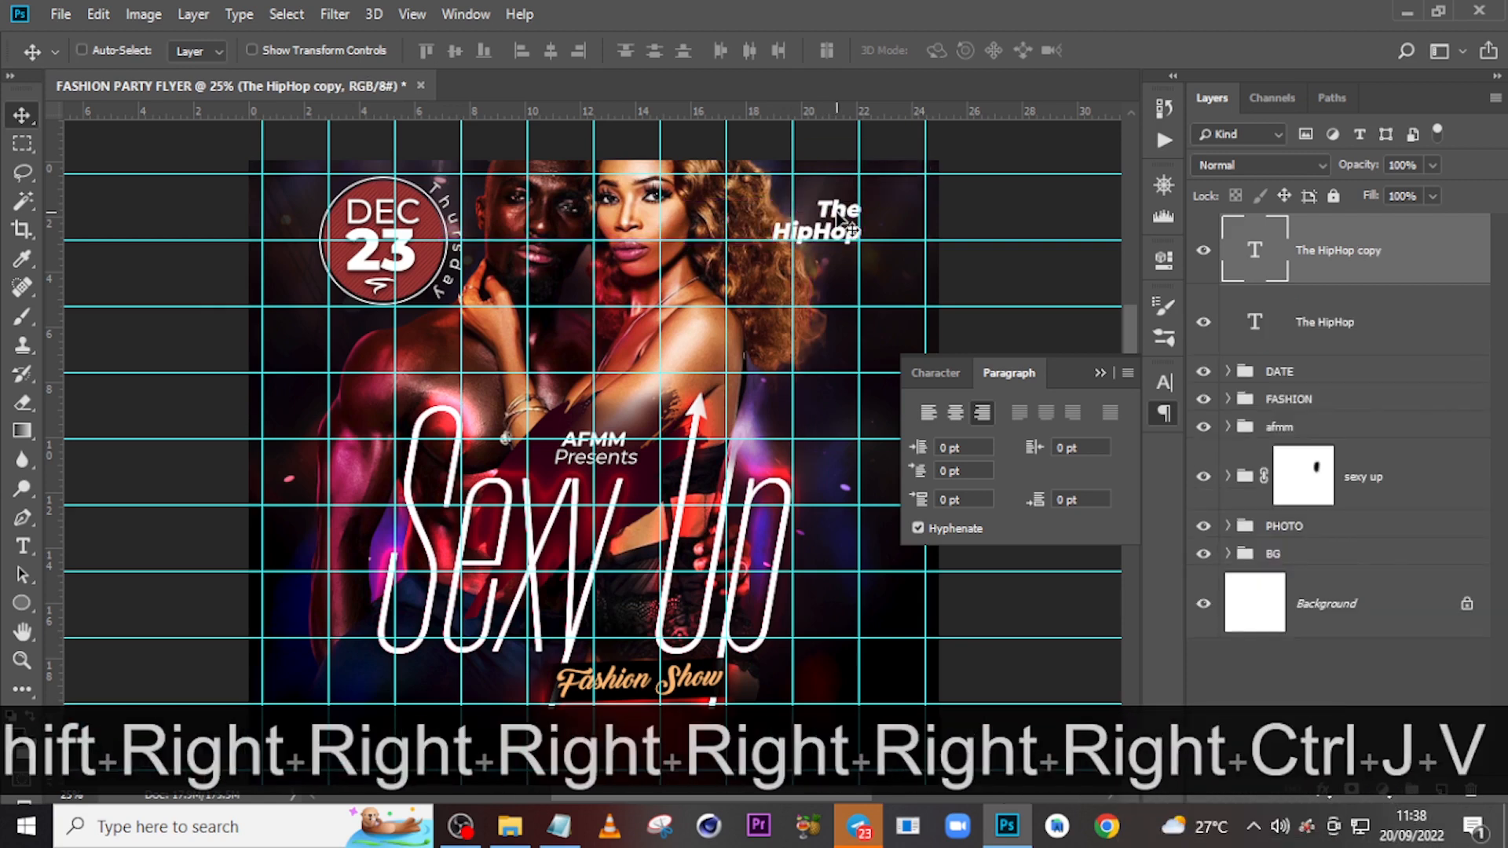
drag(835, 245, 834, 290)
Copy "Edition" from the 144.txt file in Notepad, replace the duplicated text with it in Photoshop and show its character settings.
click(559, 826)
drag(594, 363, 499, 376)
key(ctrl+c)
click(1167, 289)
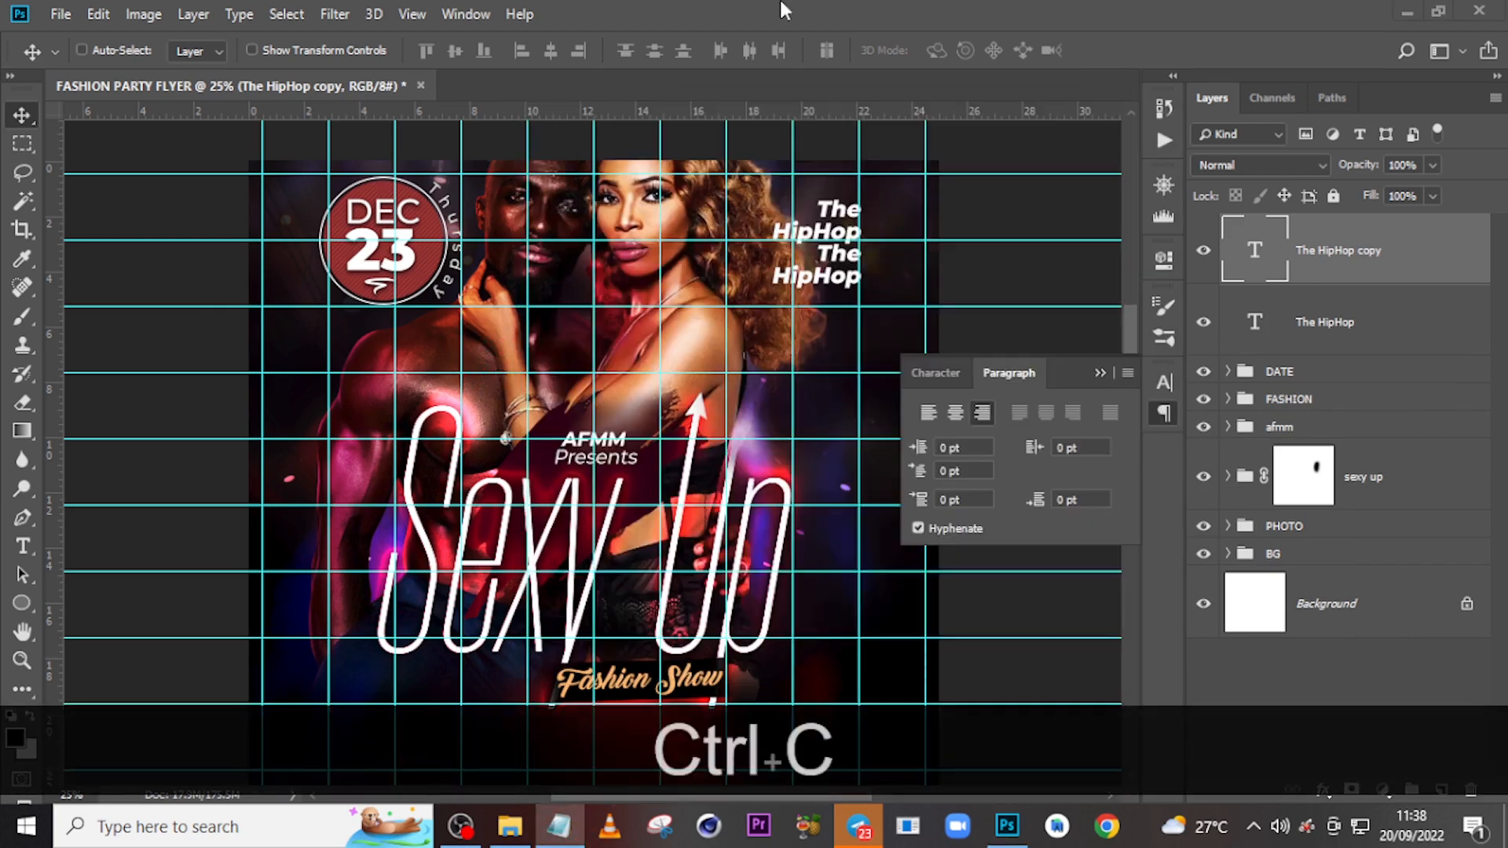
double_click(1252, 259)
key(ctrl+v)
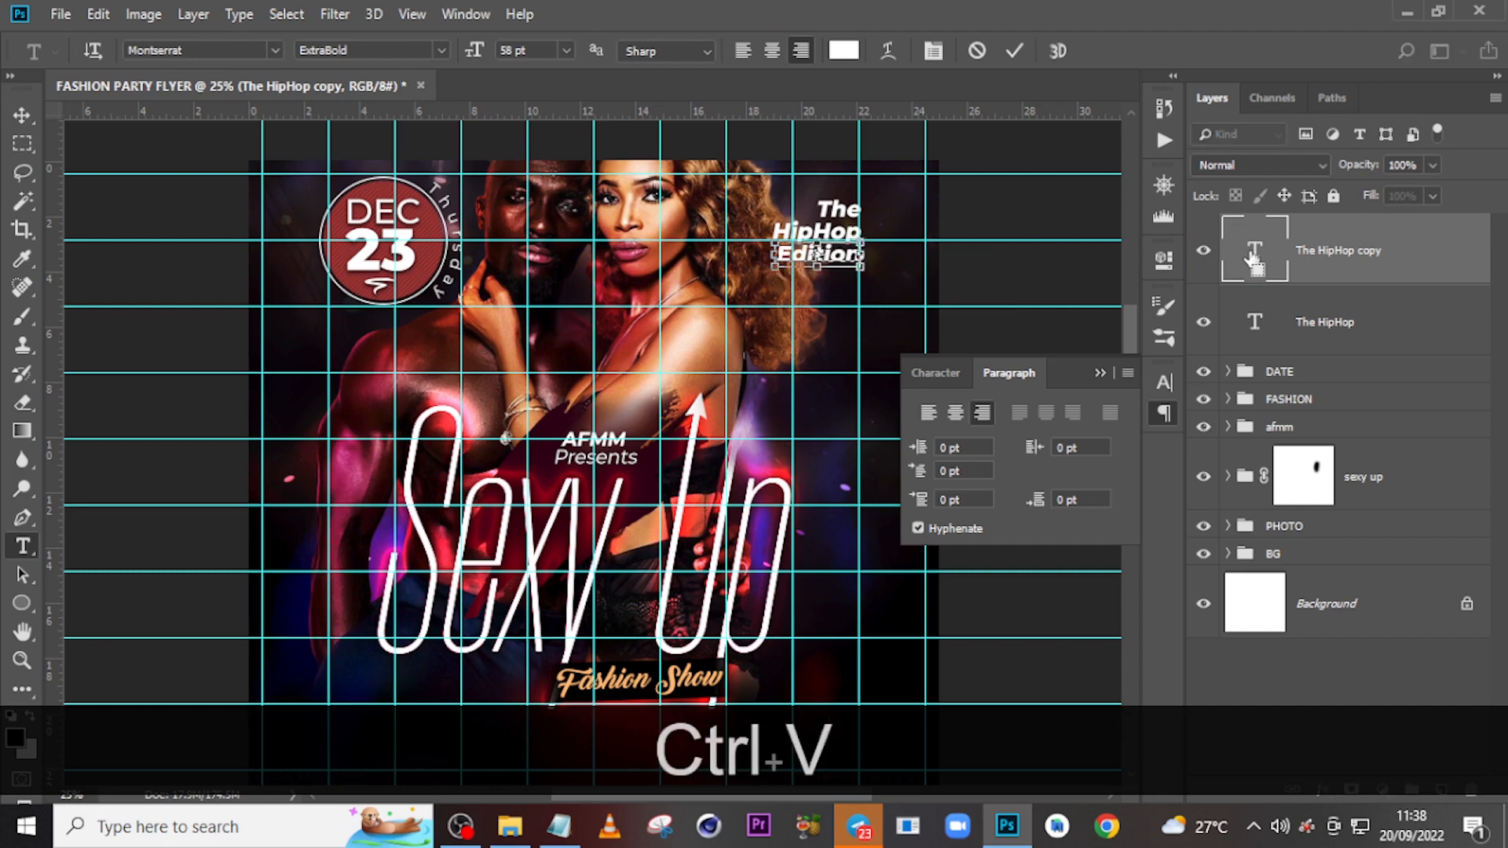
key(Escape)
click(947, 373)
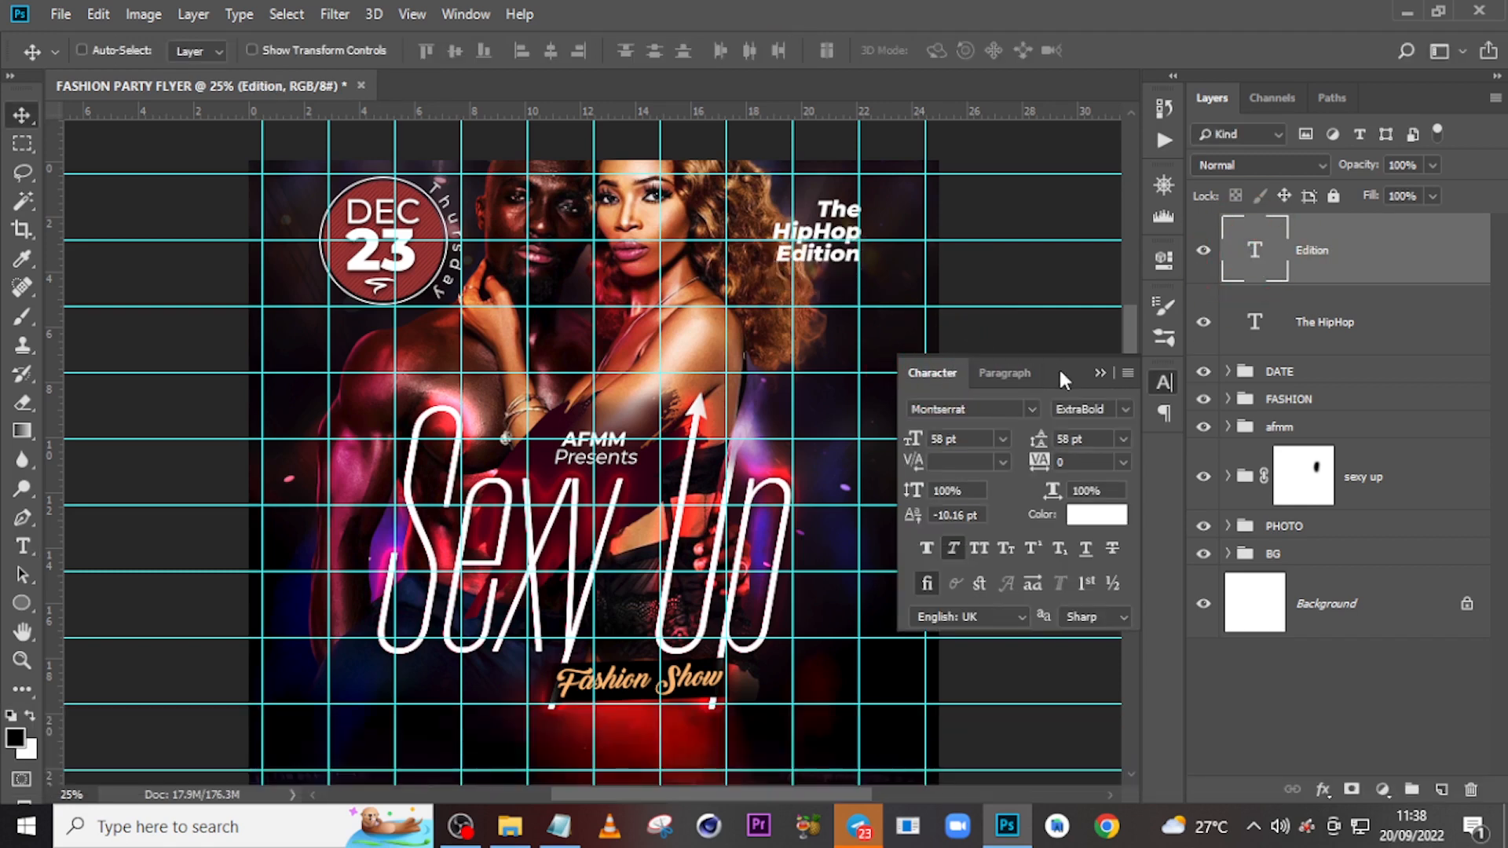
Set the "Edition" text's font style to Medium and its colour to FFBB72.
click(1116, 409)
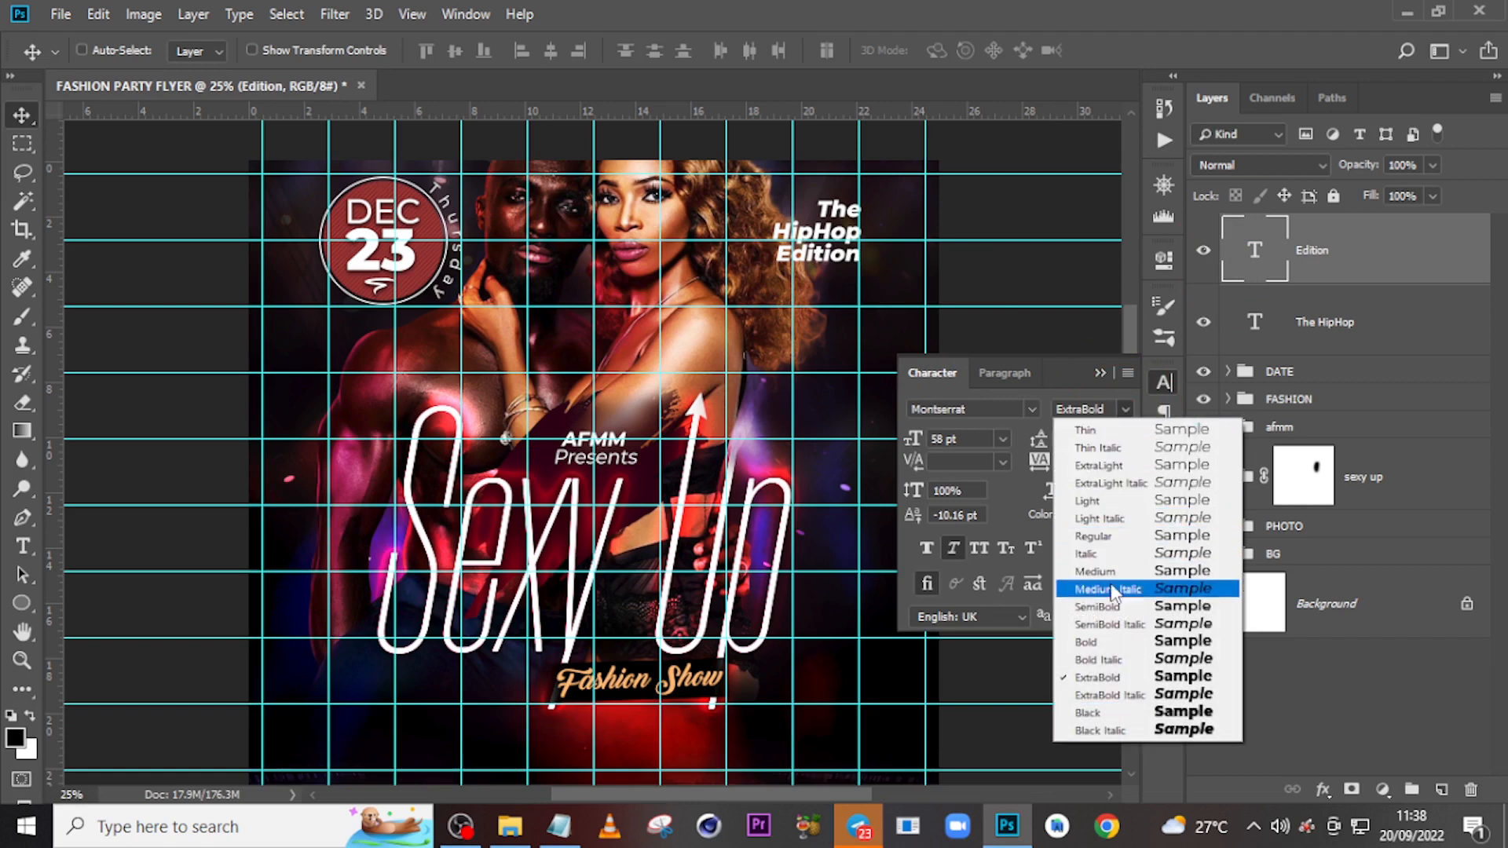
click(1088, 581)
click(1120, 409)
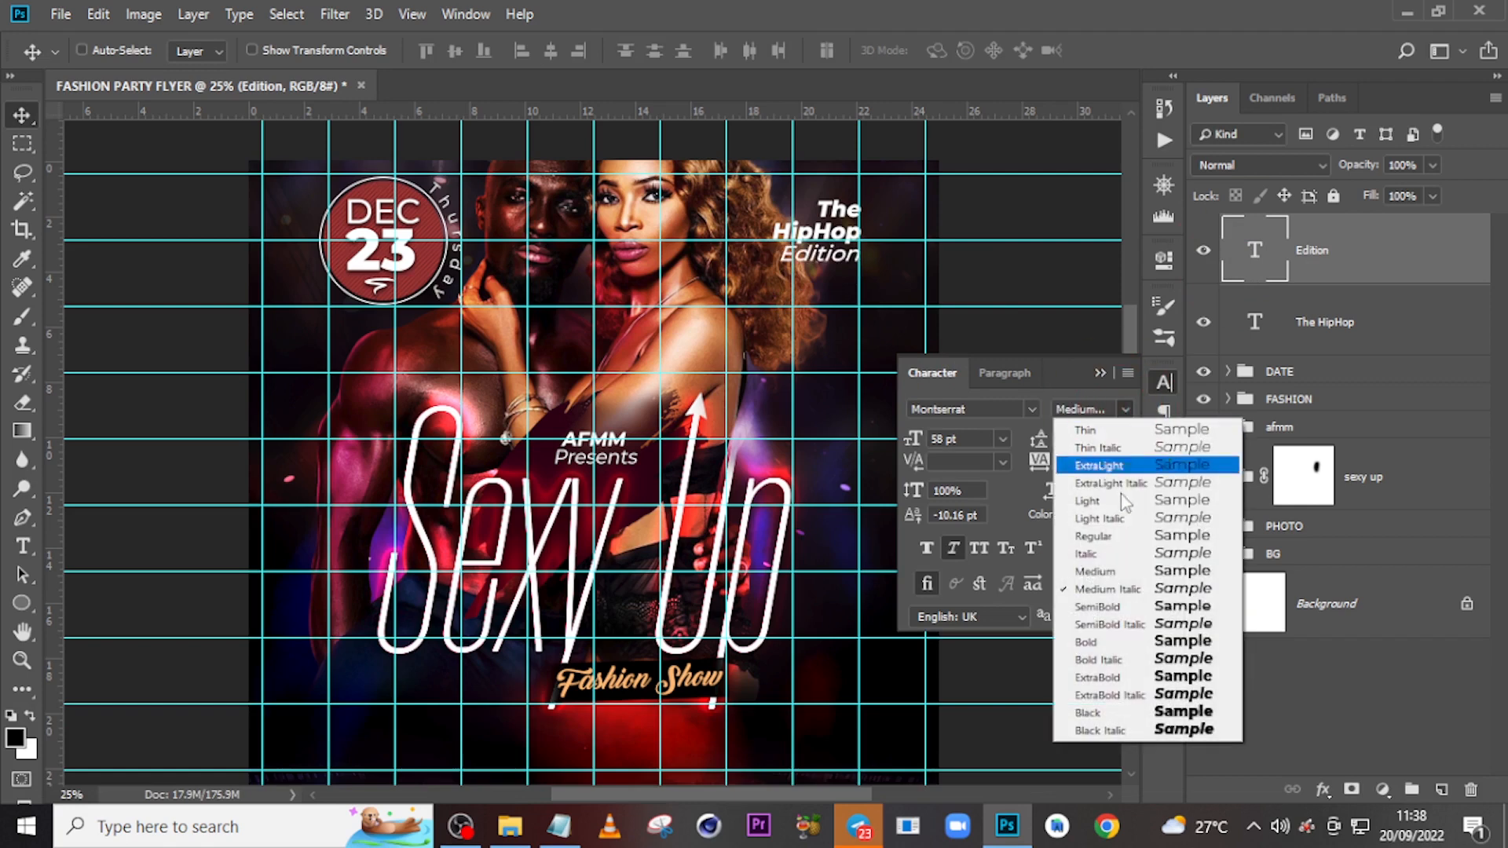
click(1100, 571)
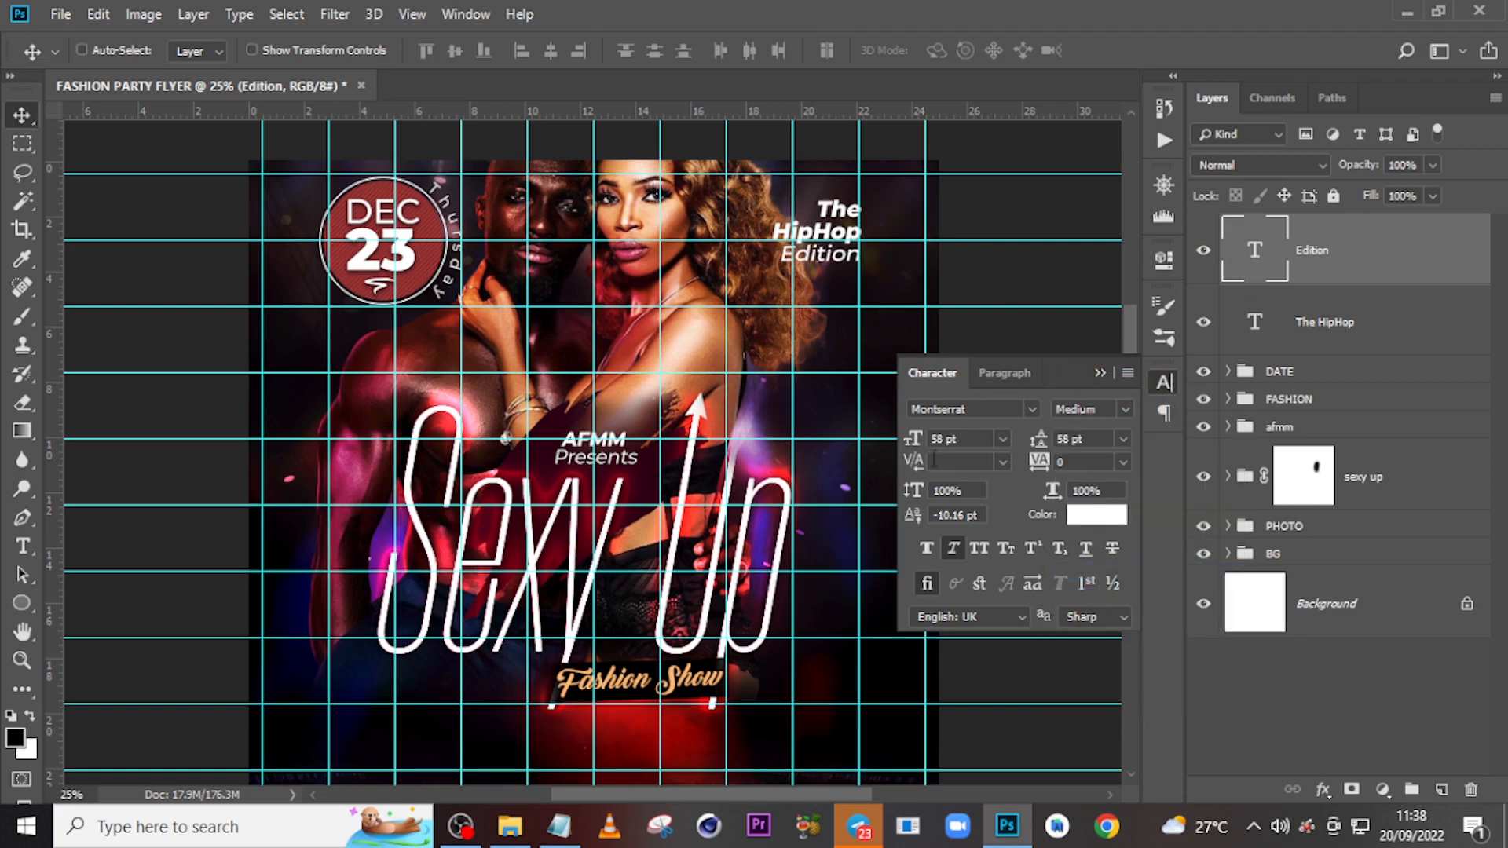
click(1091, 521)
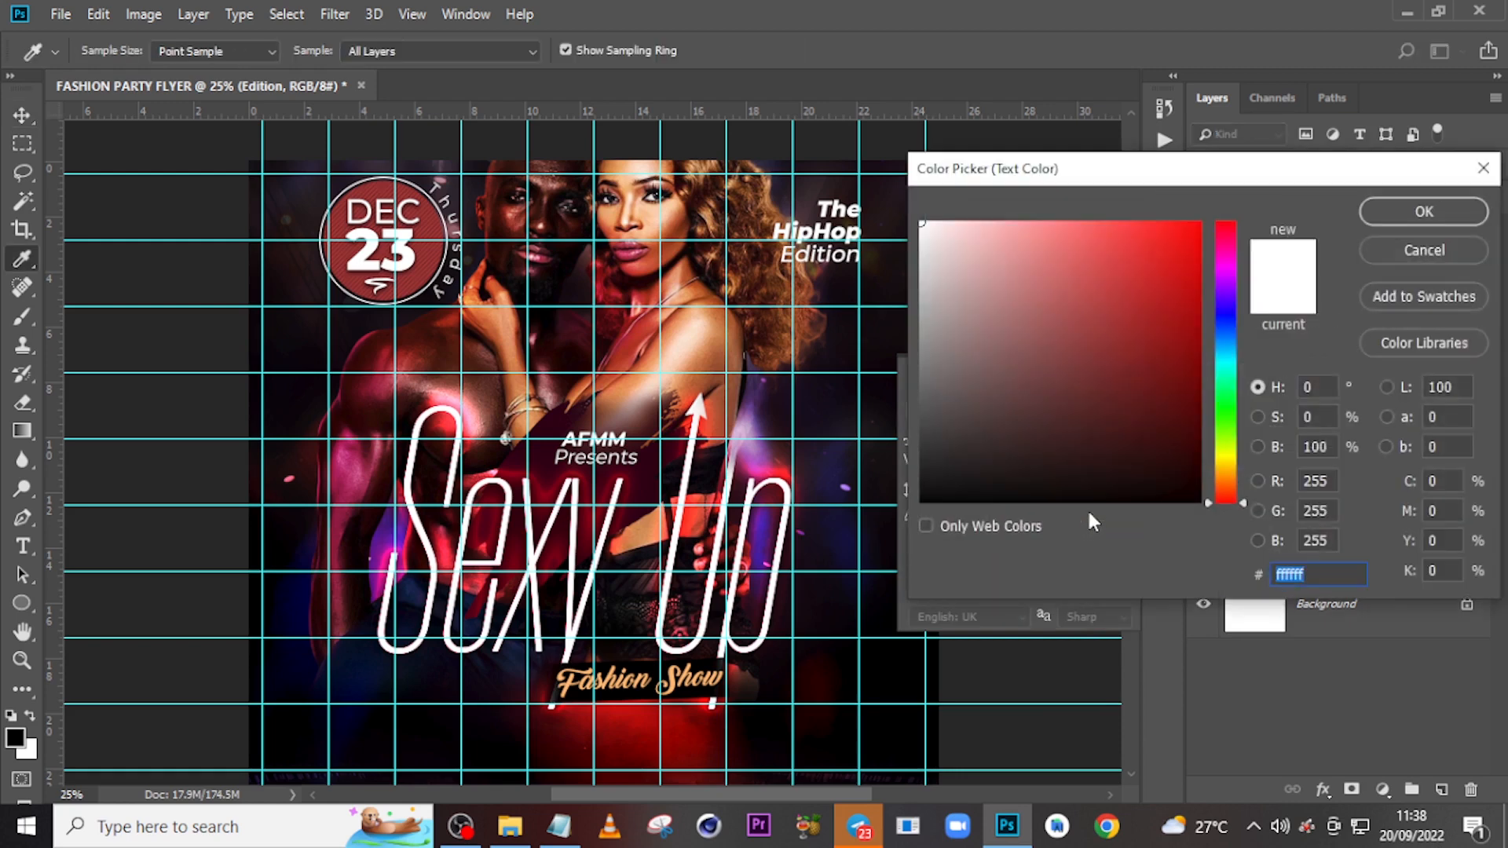
text(FFBB)
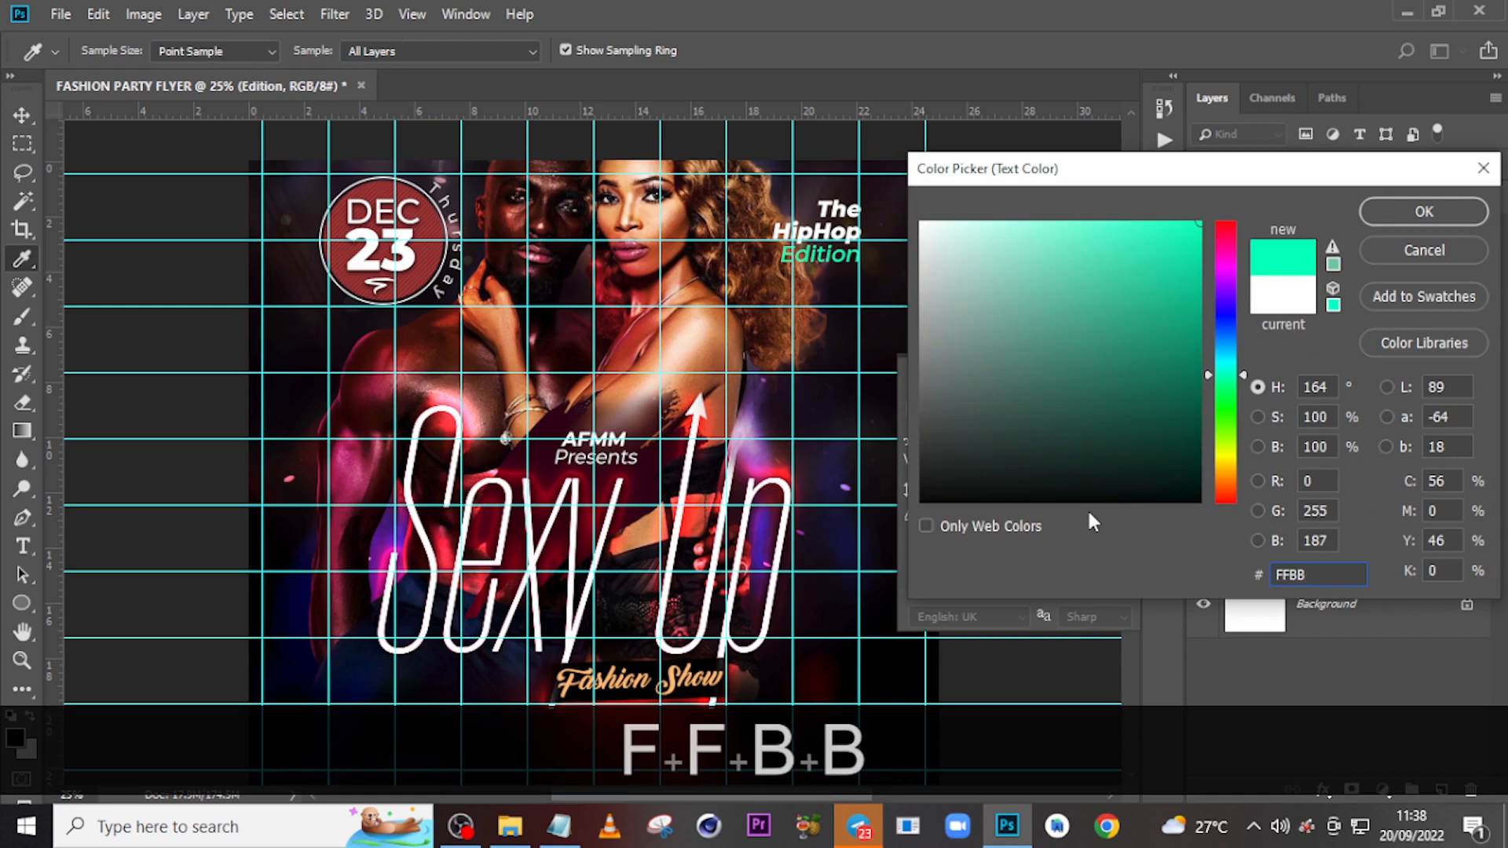
text(72)
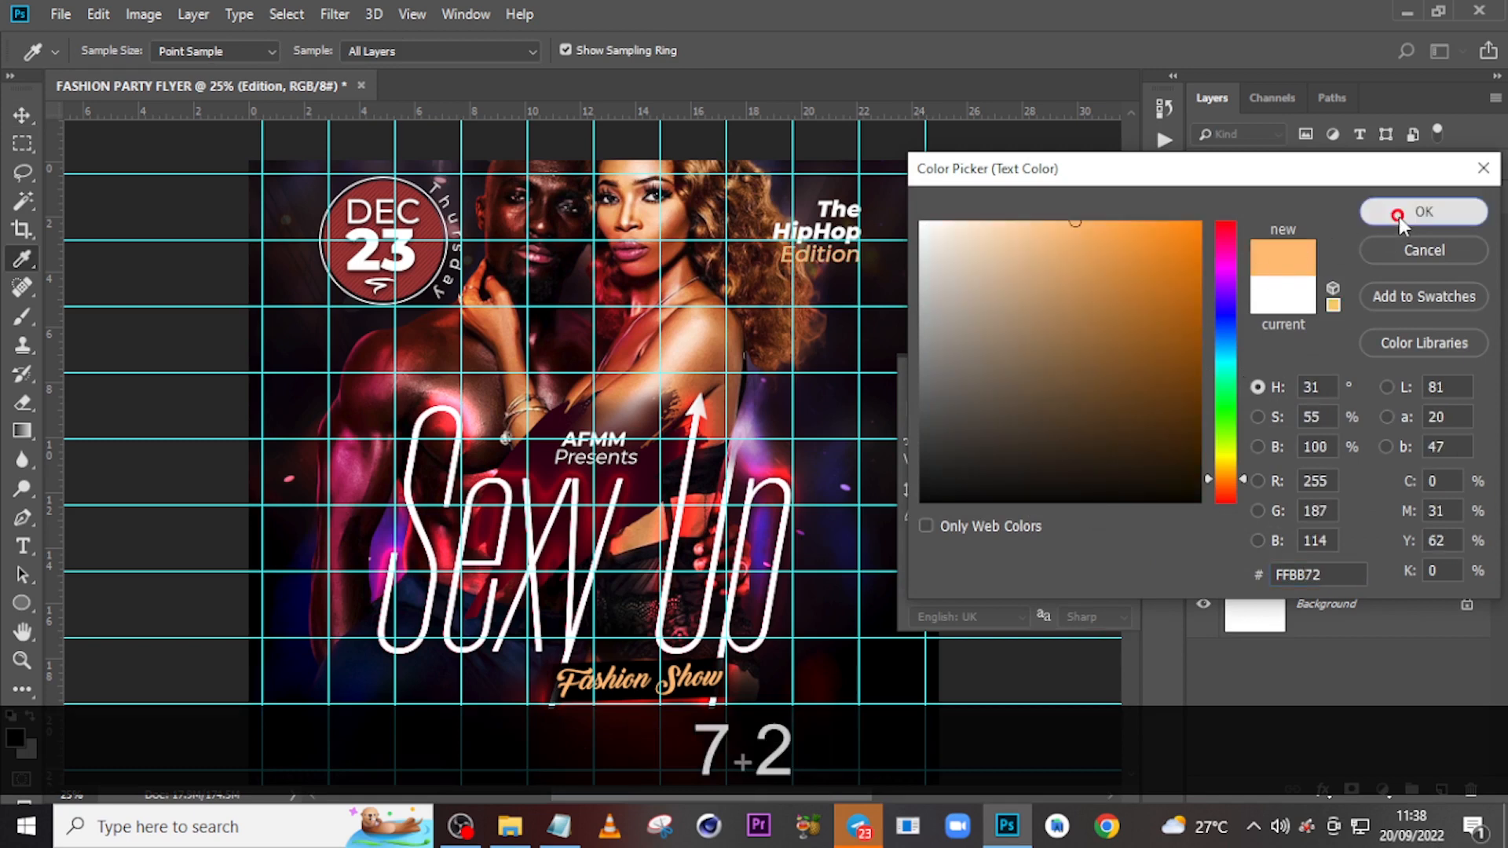
click(1398, 217)
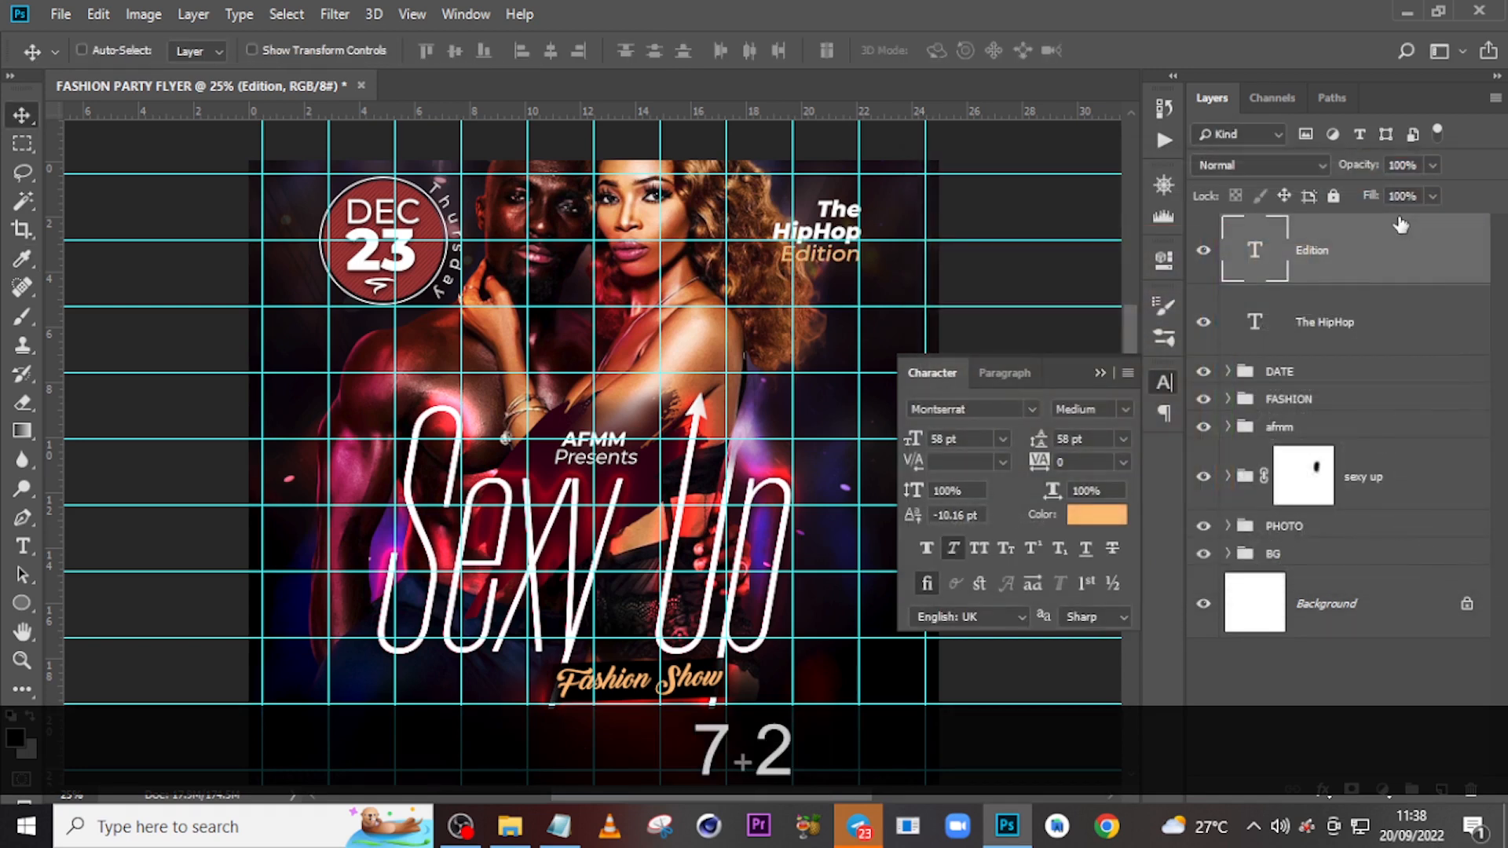
Group the "Edition" and "The HipHop" text layers and name the group THE HIPPOP.
ctrl+click(1355, 337)
key(ctrl+g)
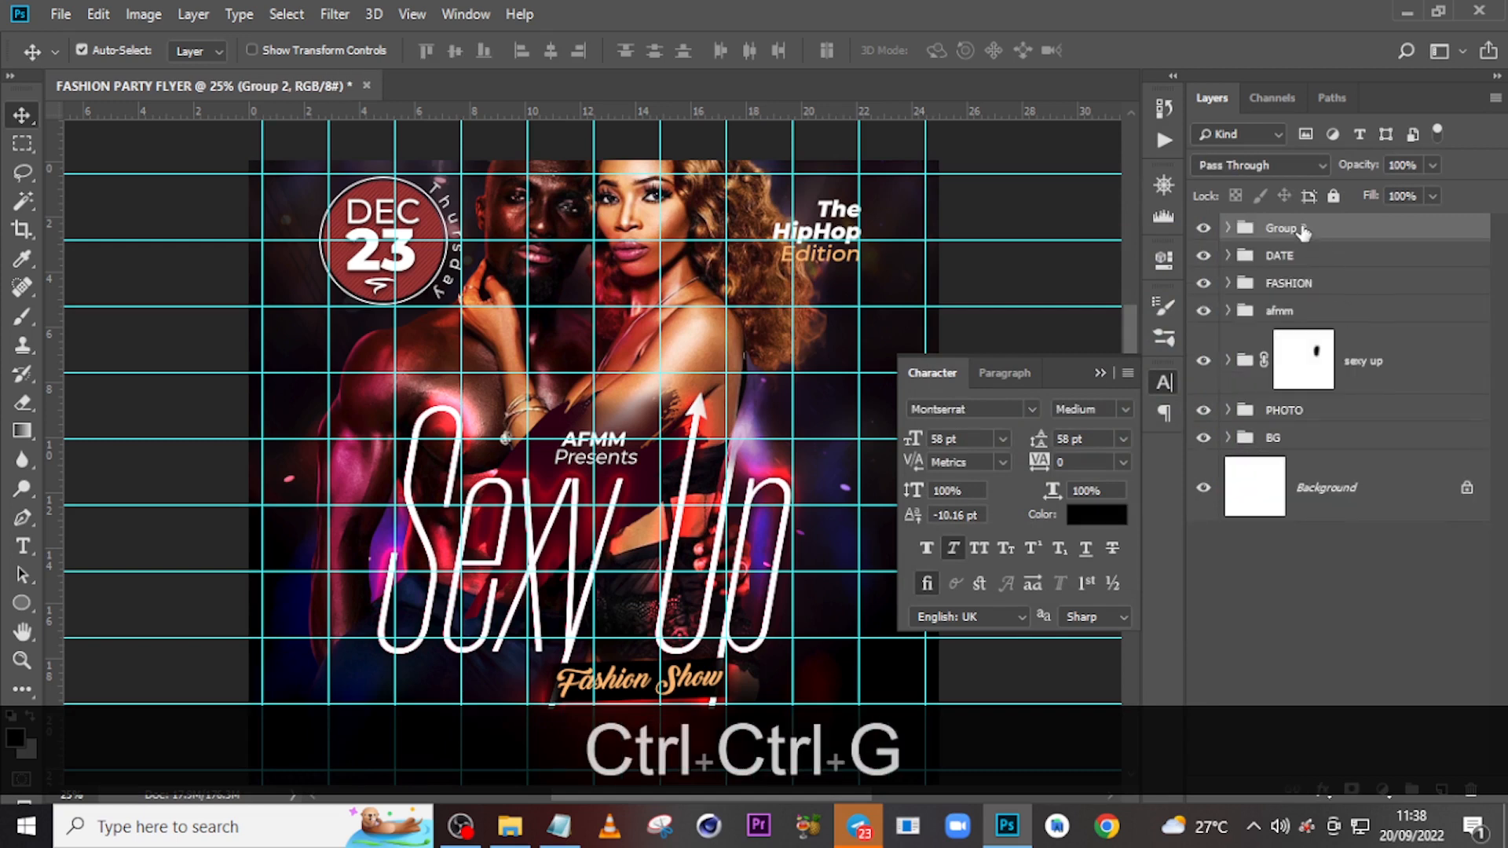
double_click(1300, 226)
text(THE HO)
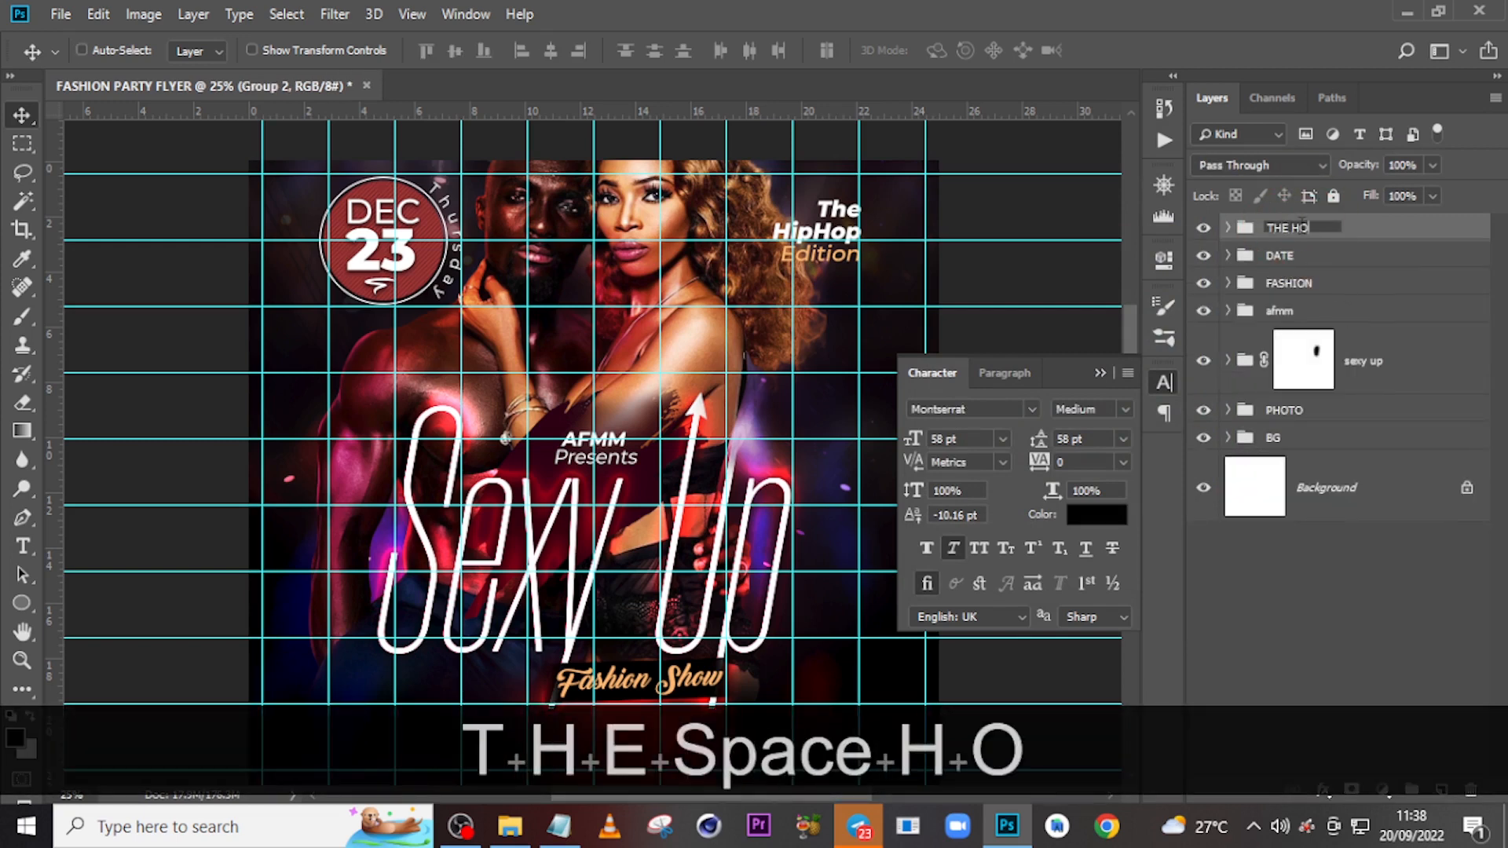
key(BackSpace)
text(IP)
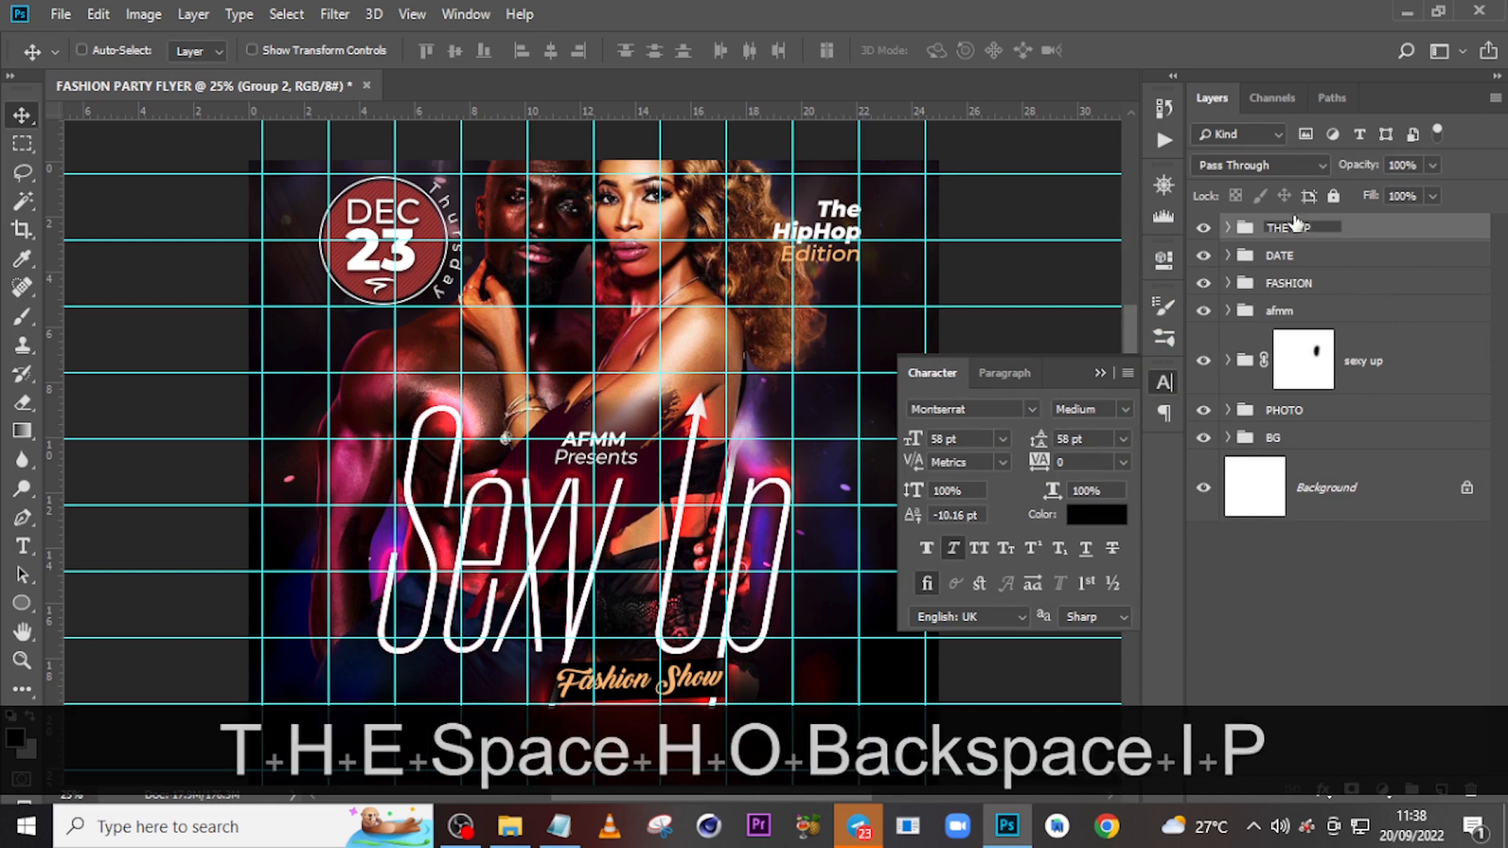
text(POP)
key(Return)
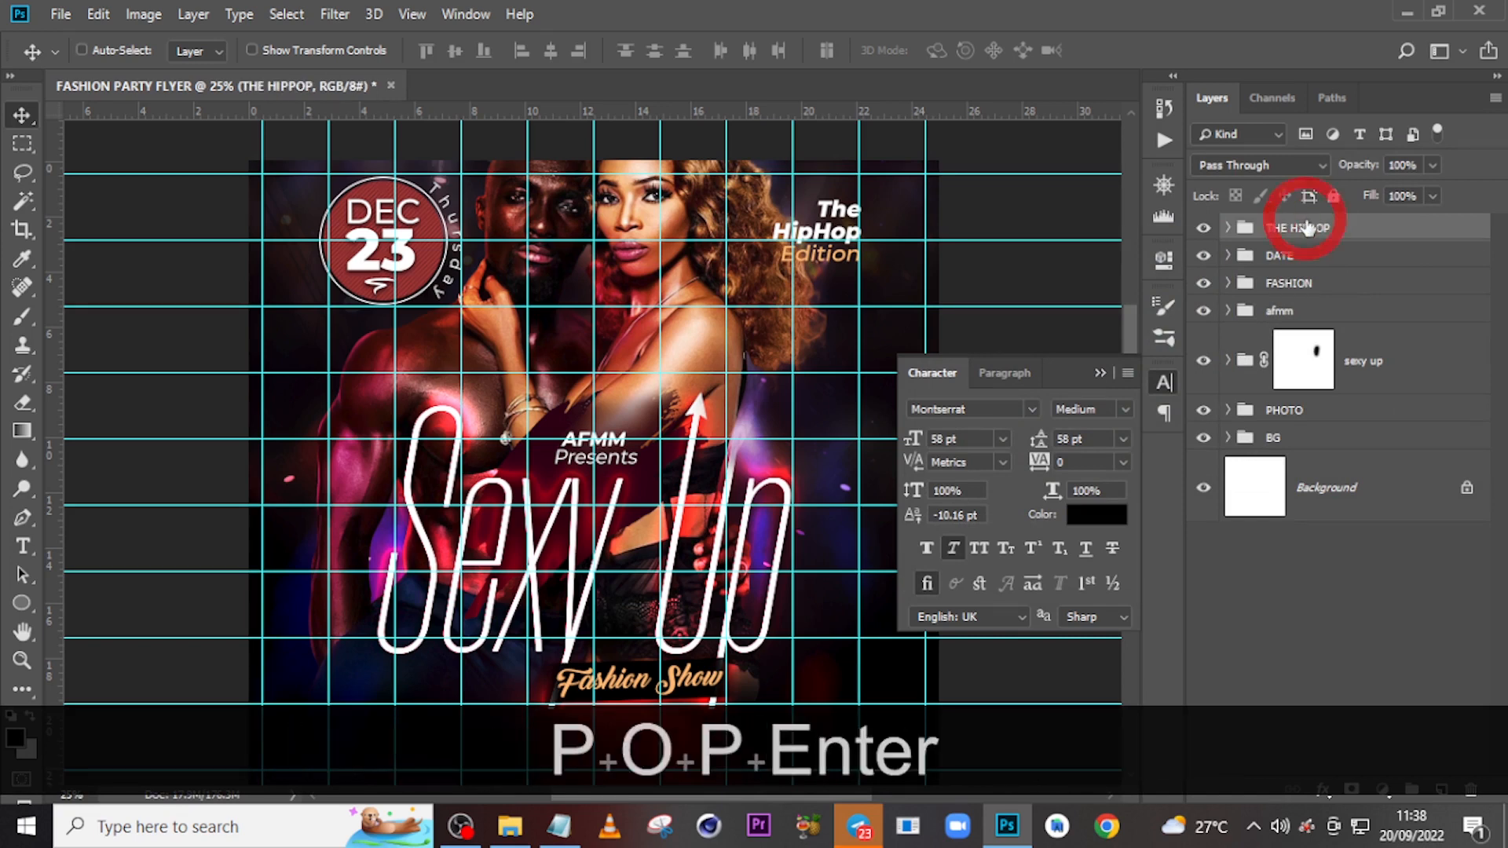
Add a Multiply drop shadow at 58% opacity to the THE HIPPOP group.
double_click(1378, 229)
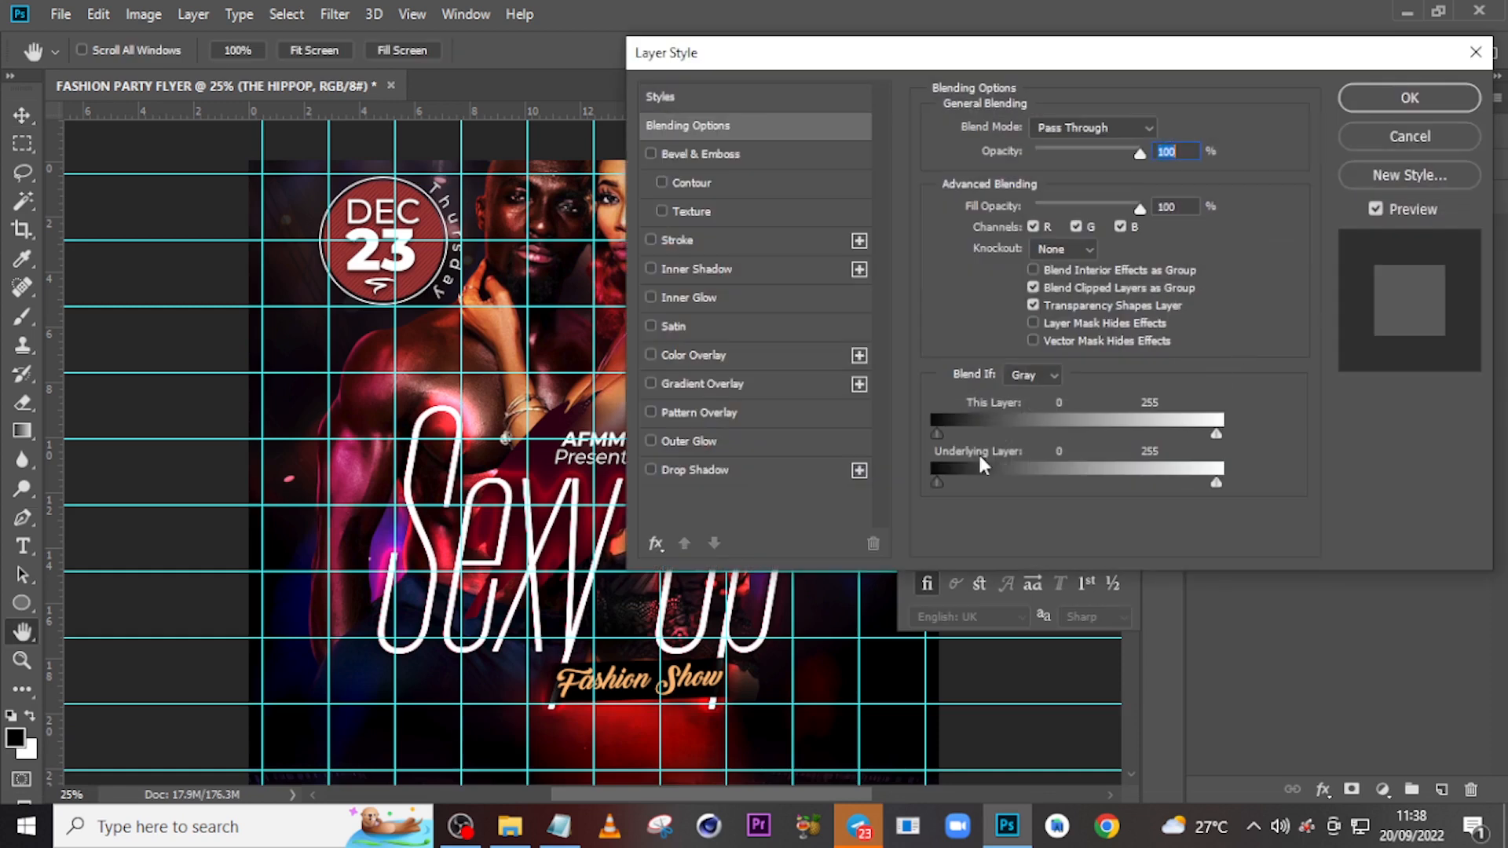
click(678, 470)
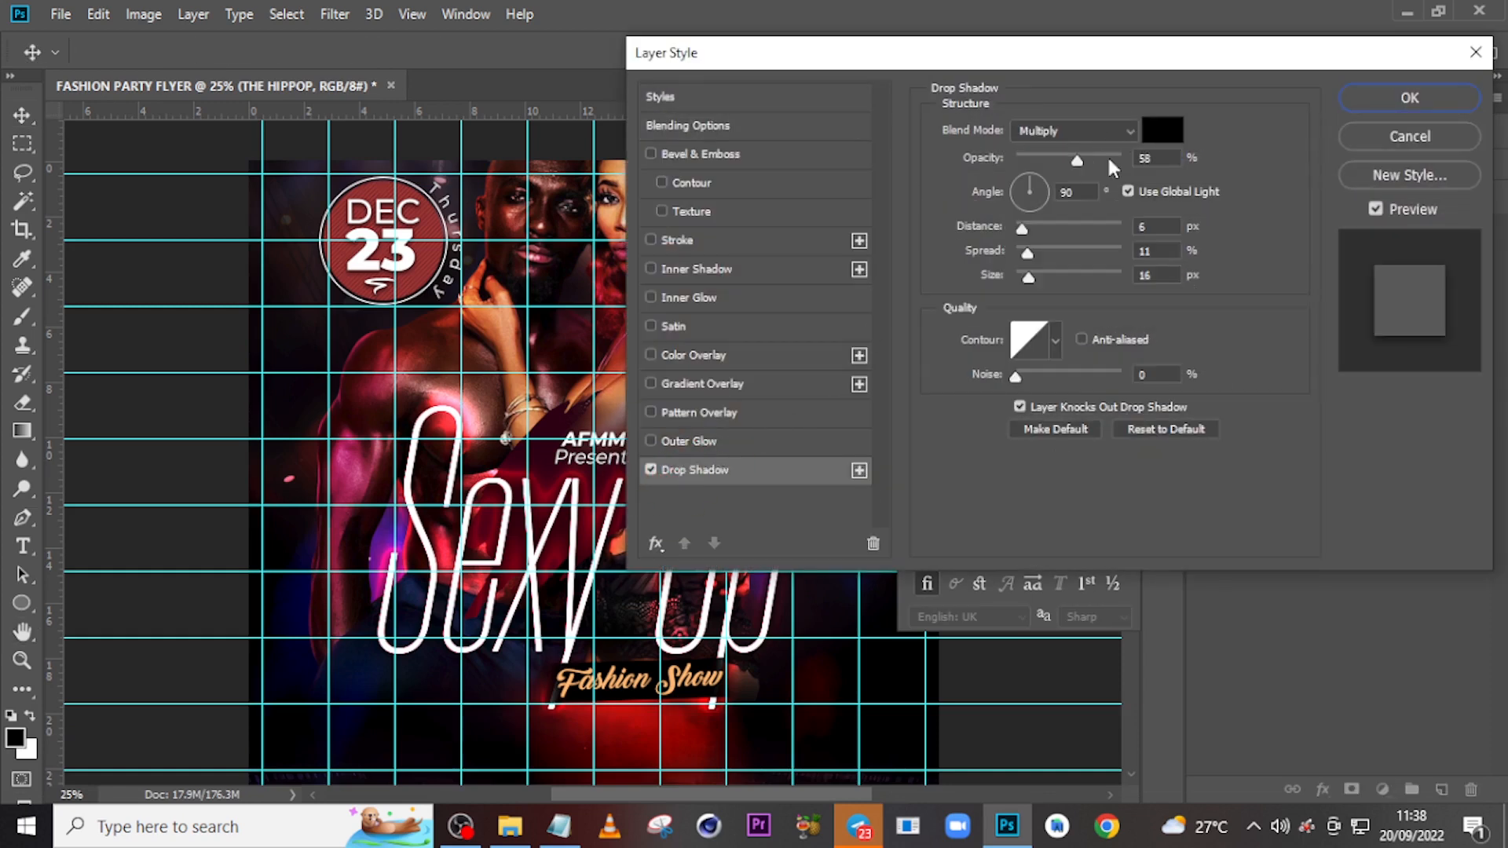
drag(1156, 159, 1139, 160)
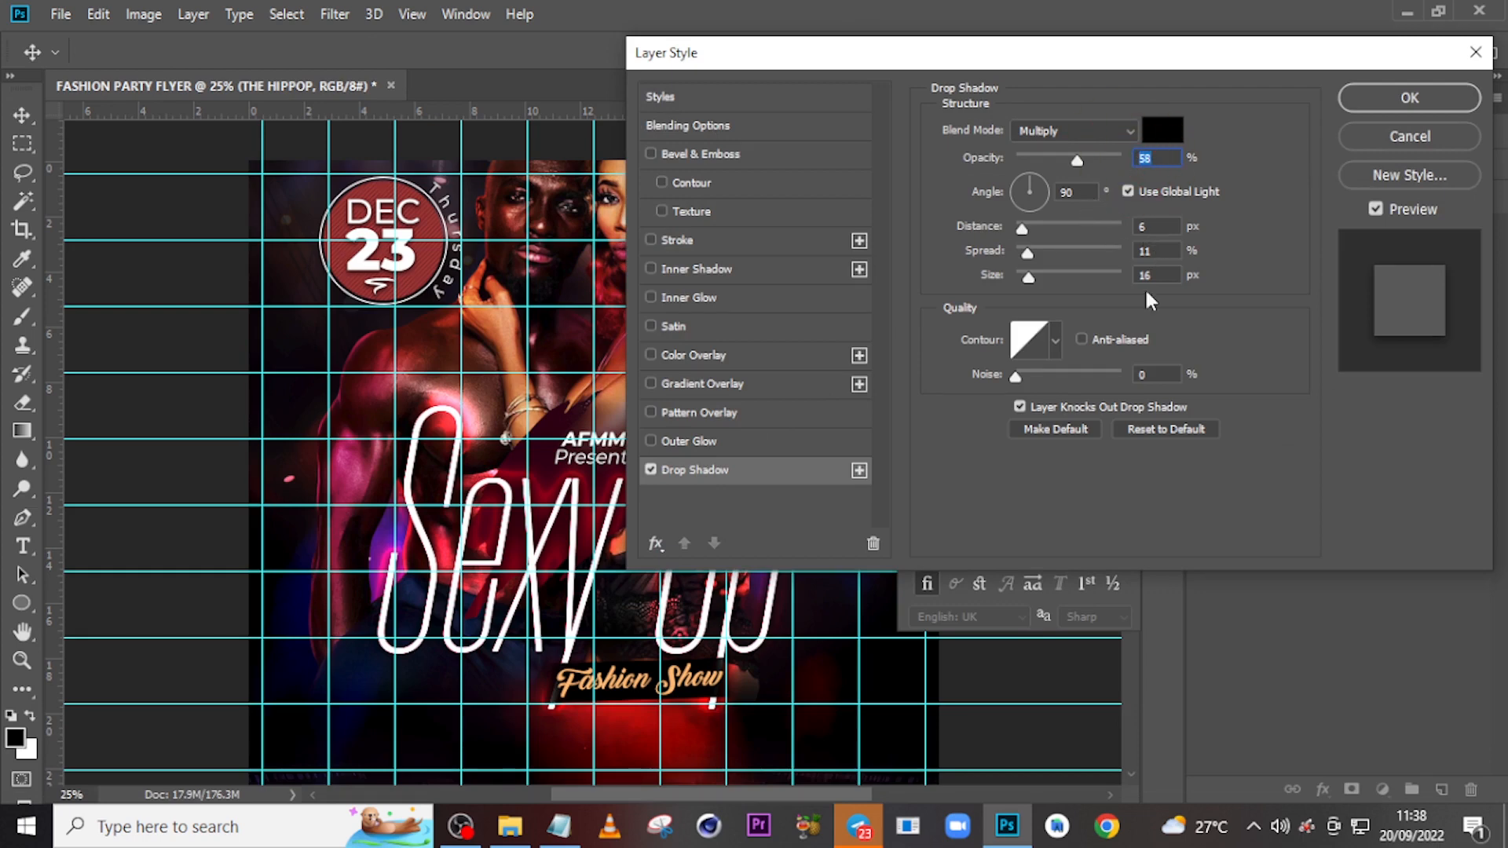
click(1381, 107)
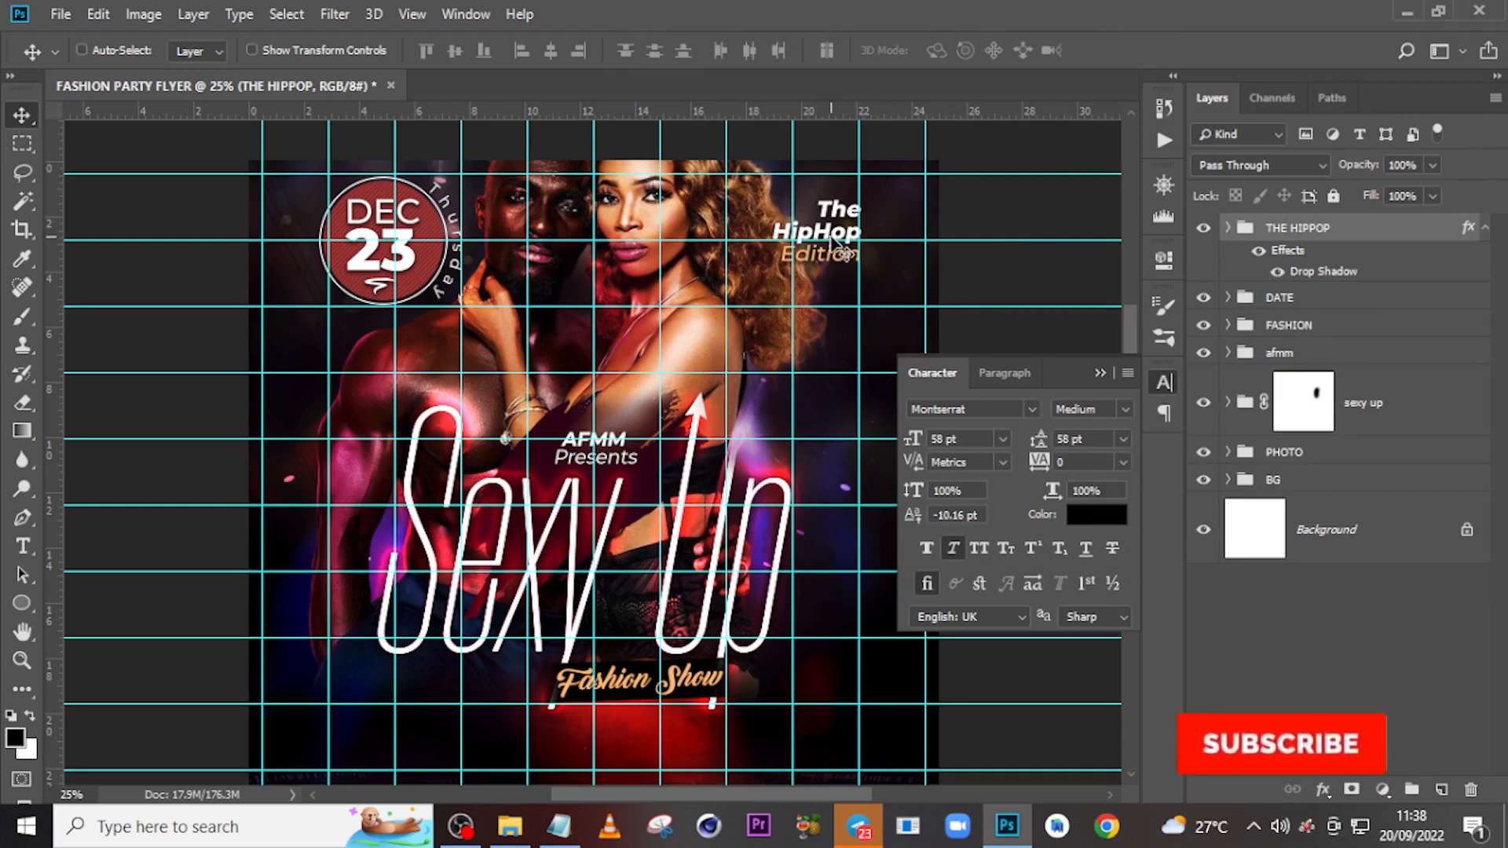
Shift the THE HIPPOP group down by about 28 px and collapse its list of effects.
key(ctrl+t)
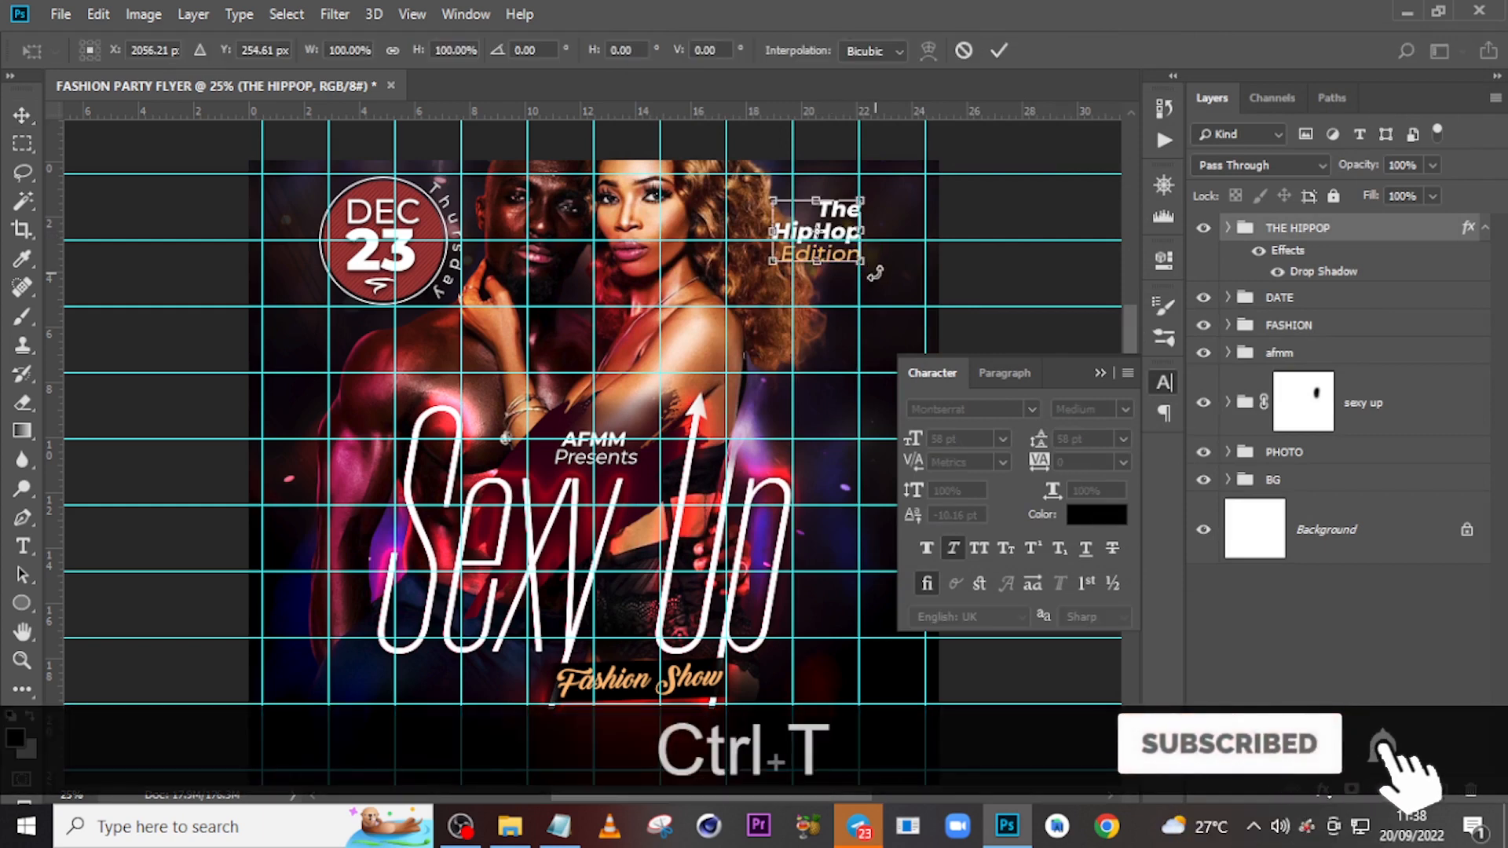
key(Down)
key(Down)
key(Down)
key(Down)
key(Down)
key(Down)
key(Down)
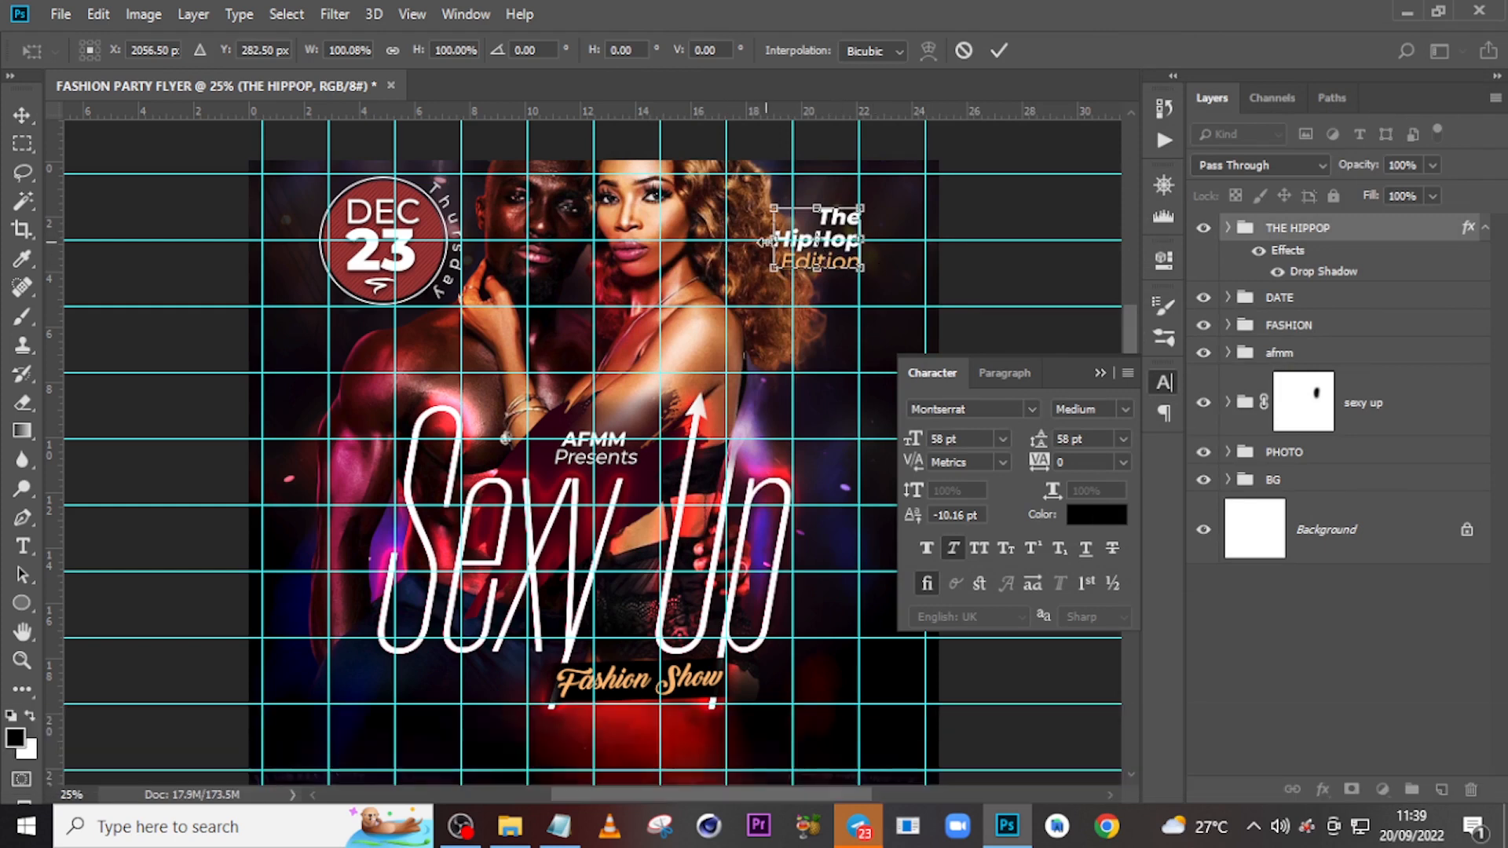
key(Return)
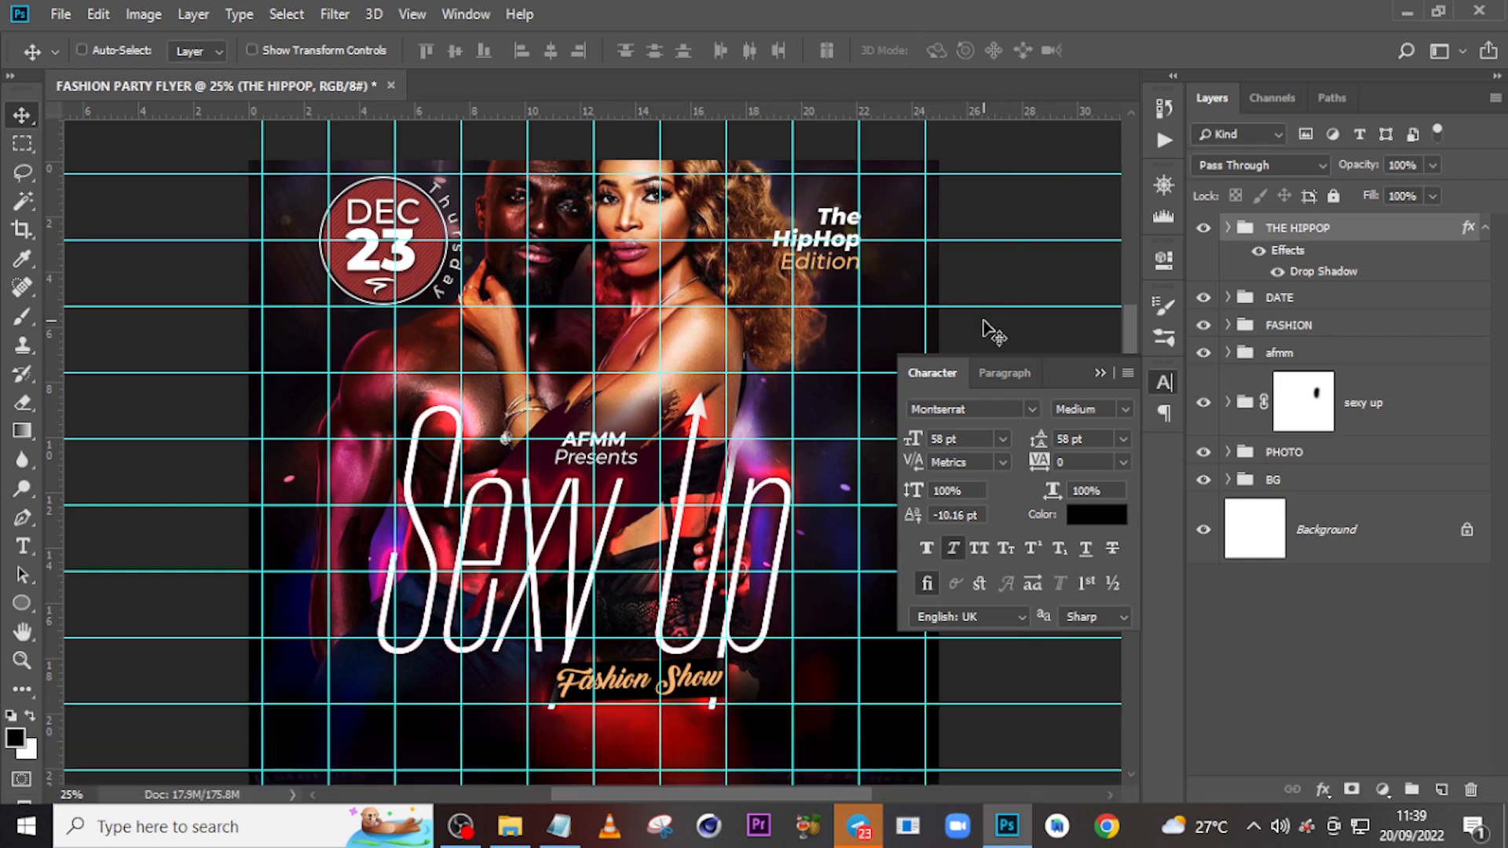
click(1485, 228)
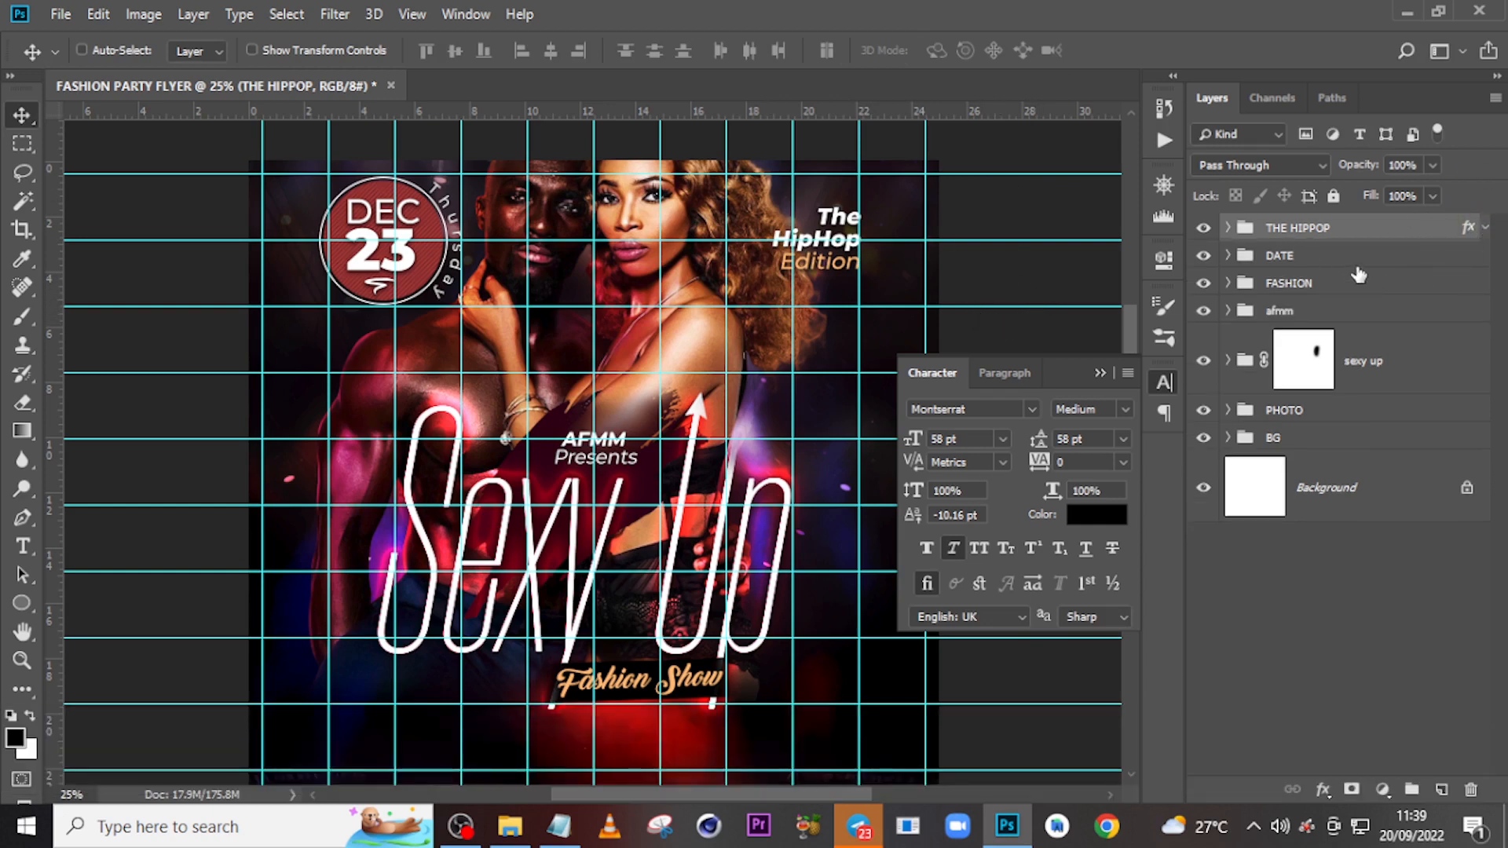
Copy "AMPM" from the 144.txt file in Notepad and paste it in Photoshop as new text below and left of "Fashion Show".
key(t)
scroll(780, 555, down, 5)
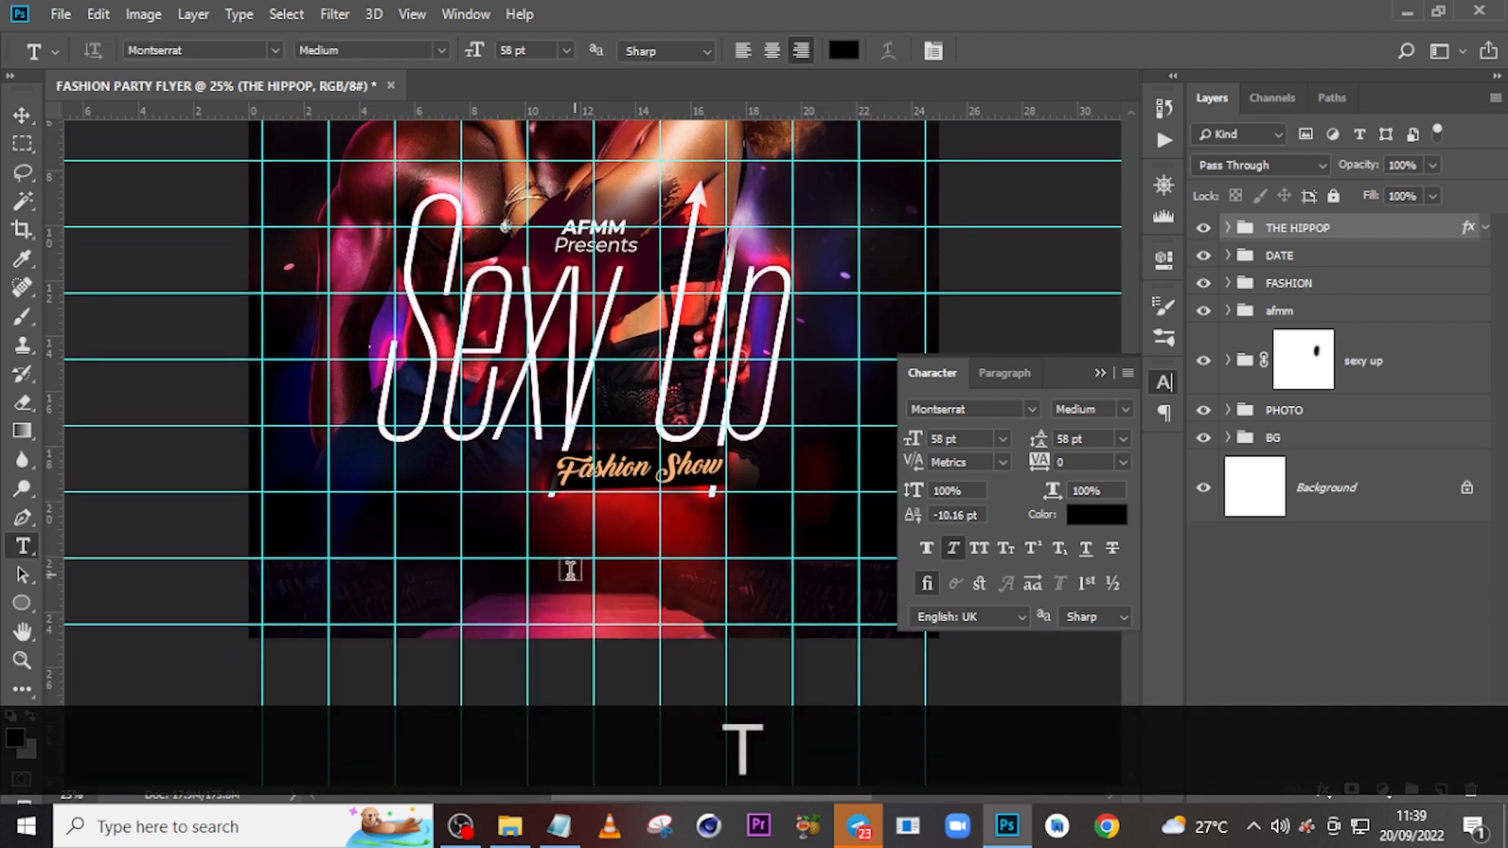
click(488, 533)
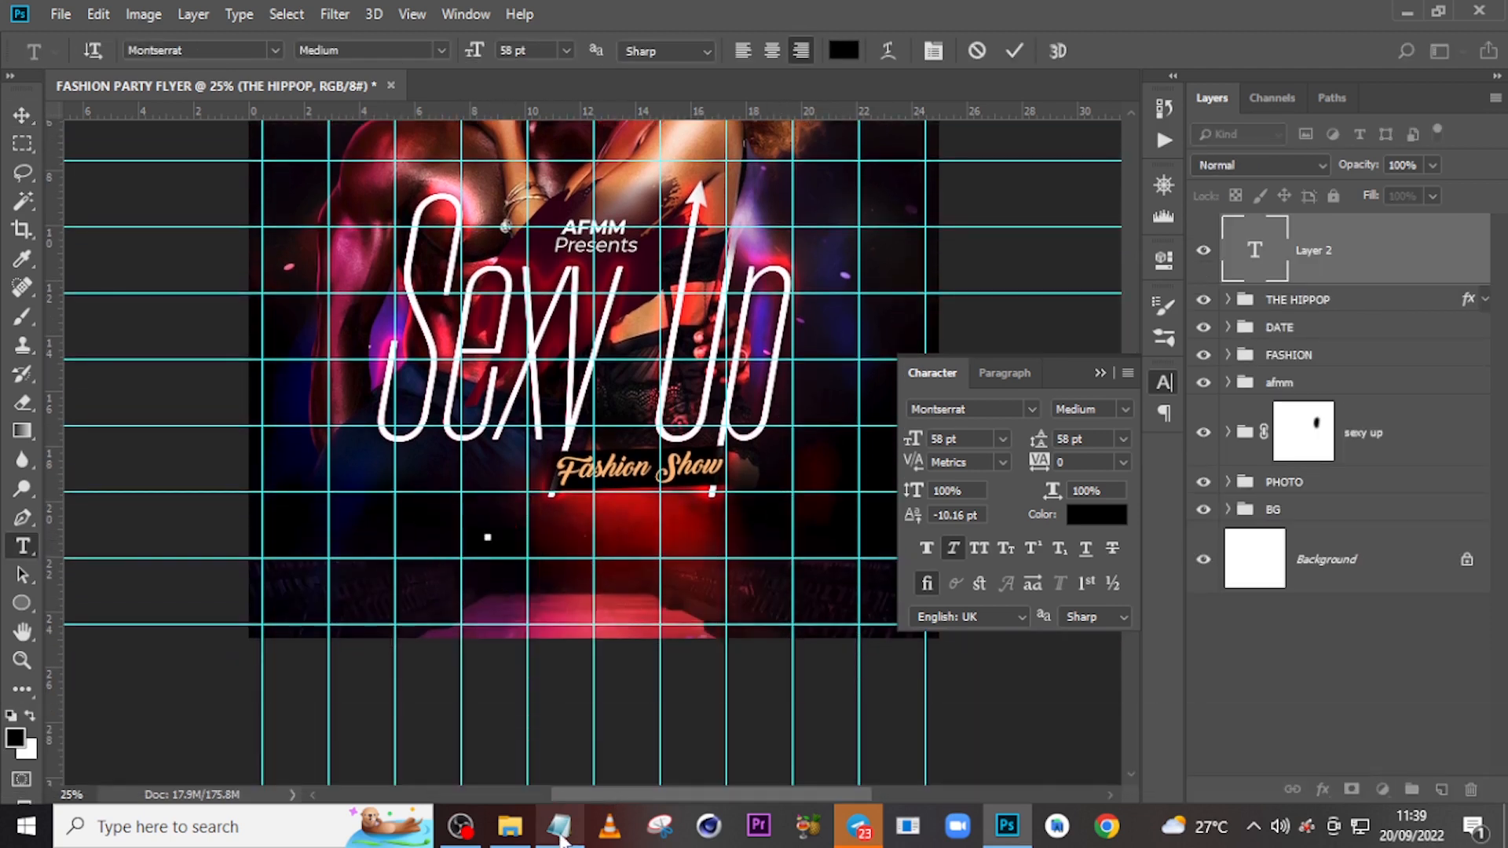
click(559, 826)
drag(571, 383, 527, 384)
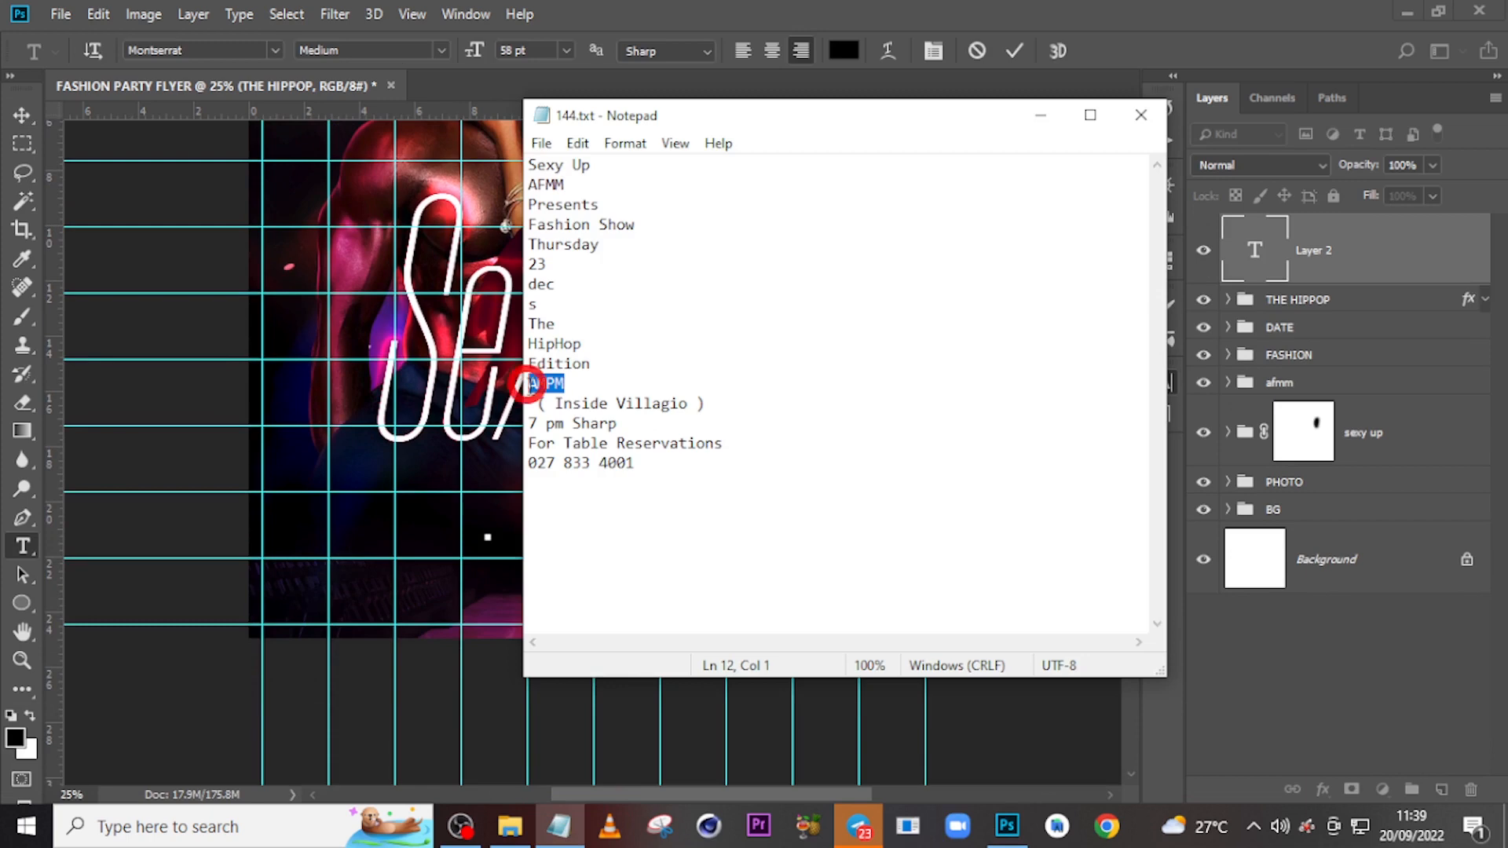
key(ctrl+c)
click(791, 11)
key(ctrl+v)
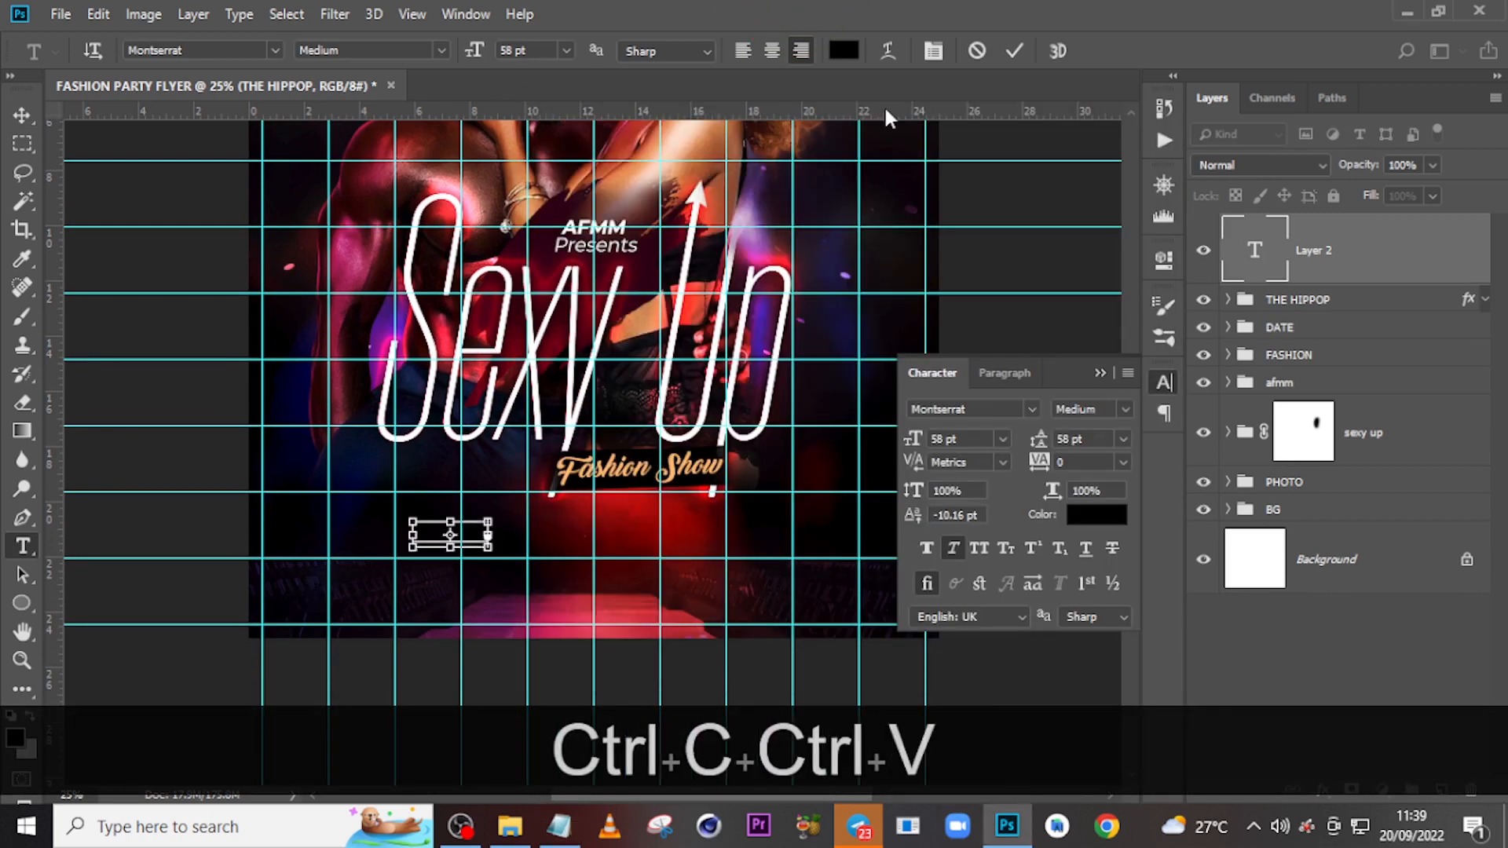
click(1280, 276)
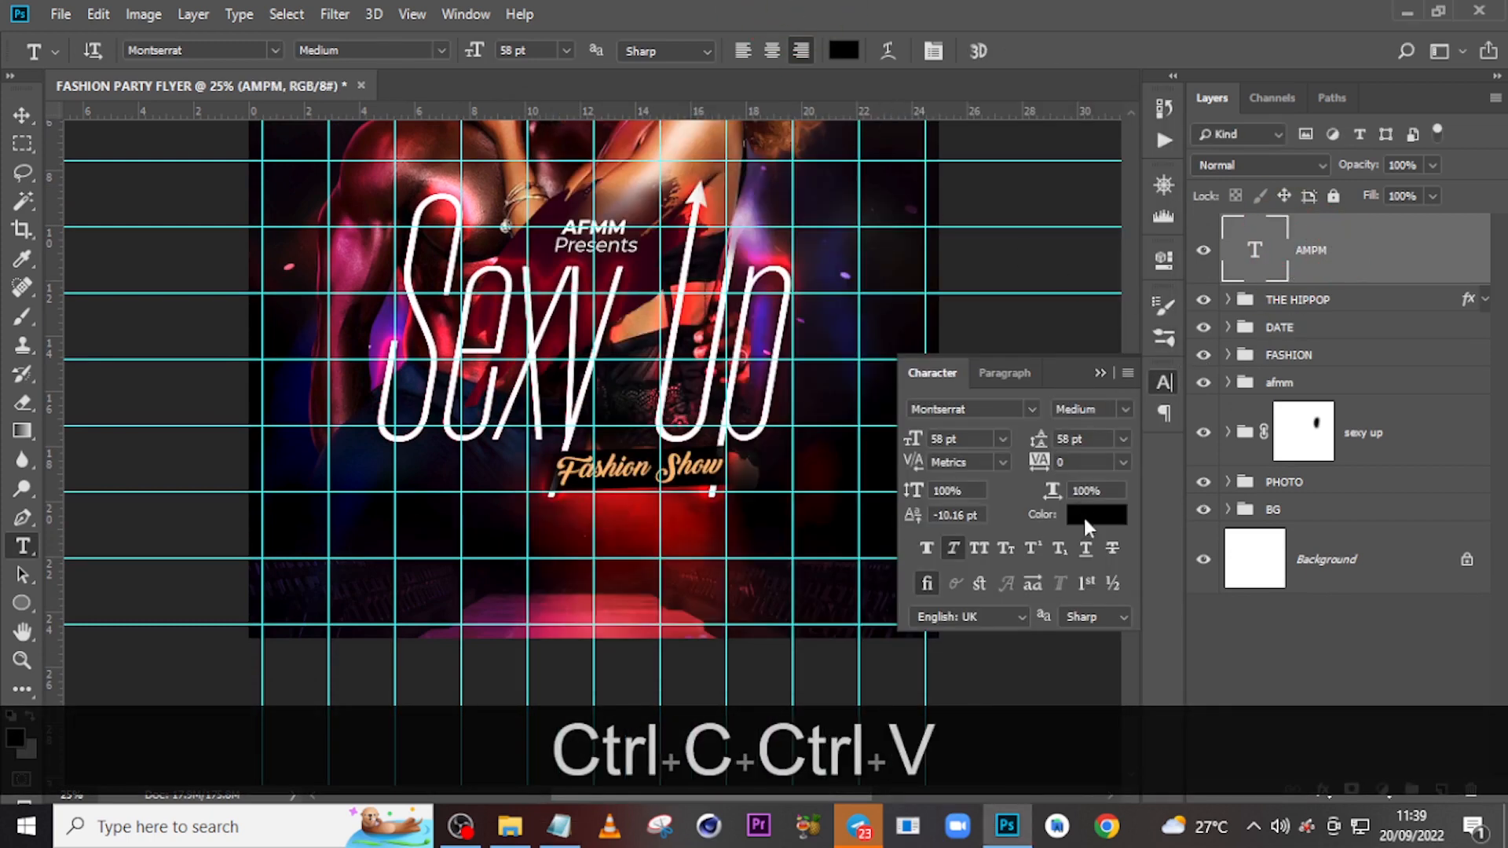
Change the "AMPM" text colour to FFBB72.
click(1084, 519)
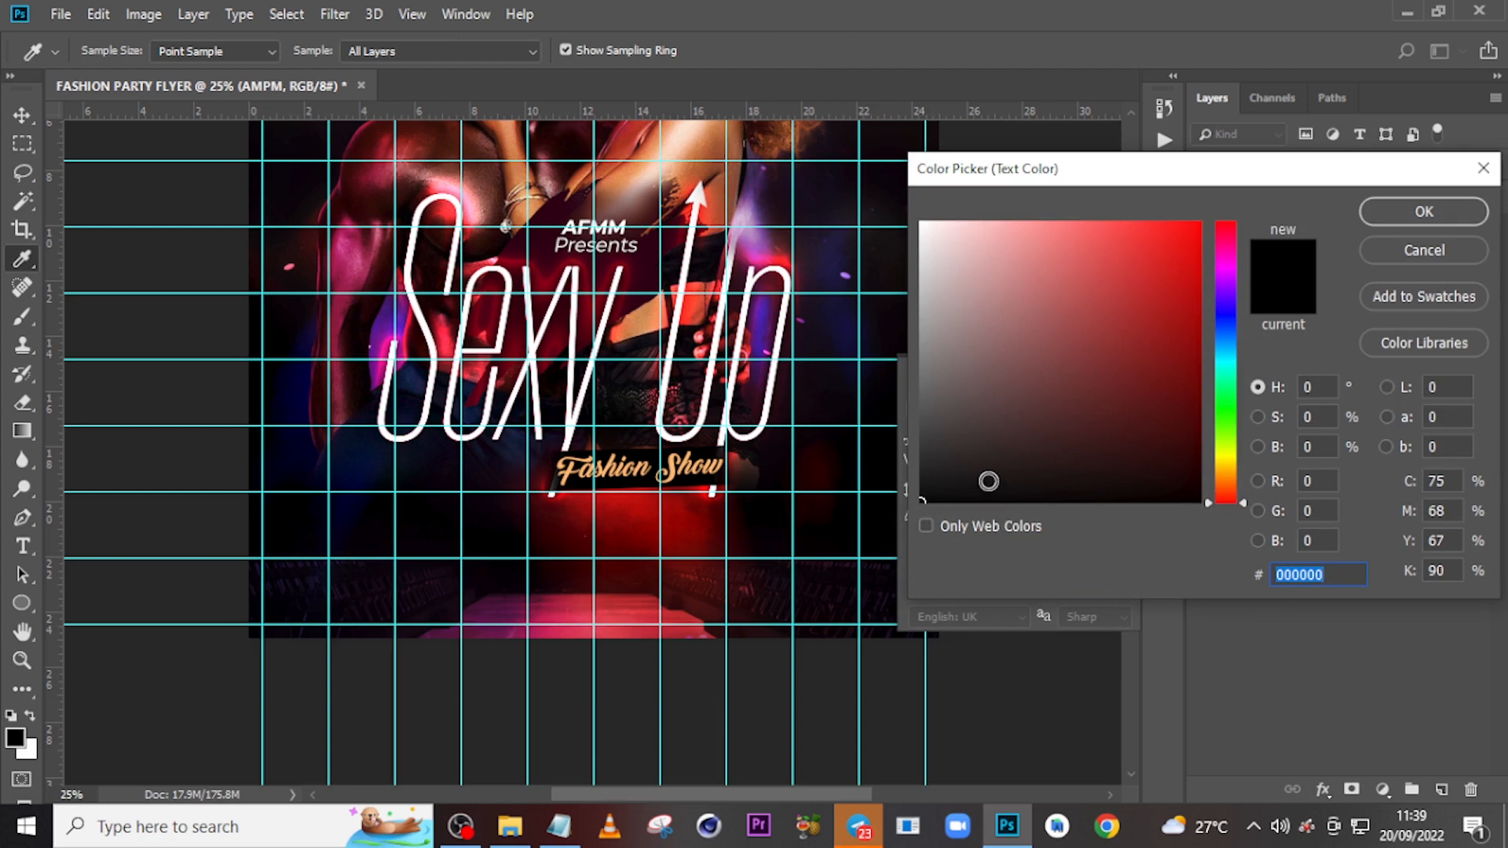
text(FFBB)
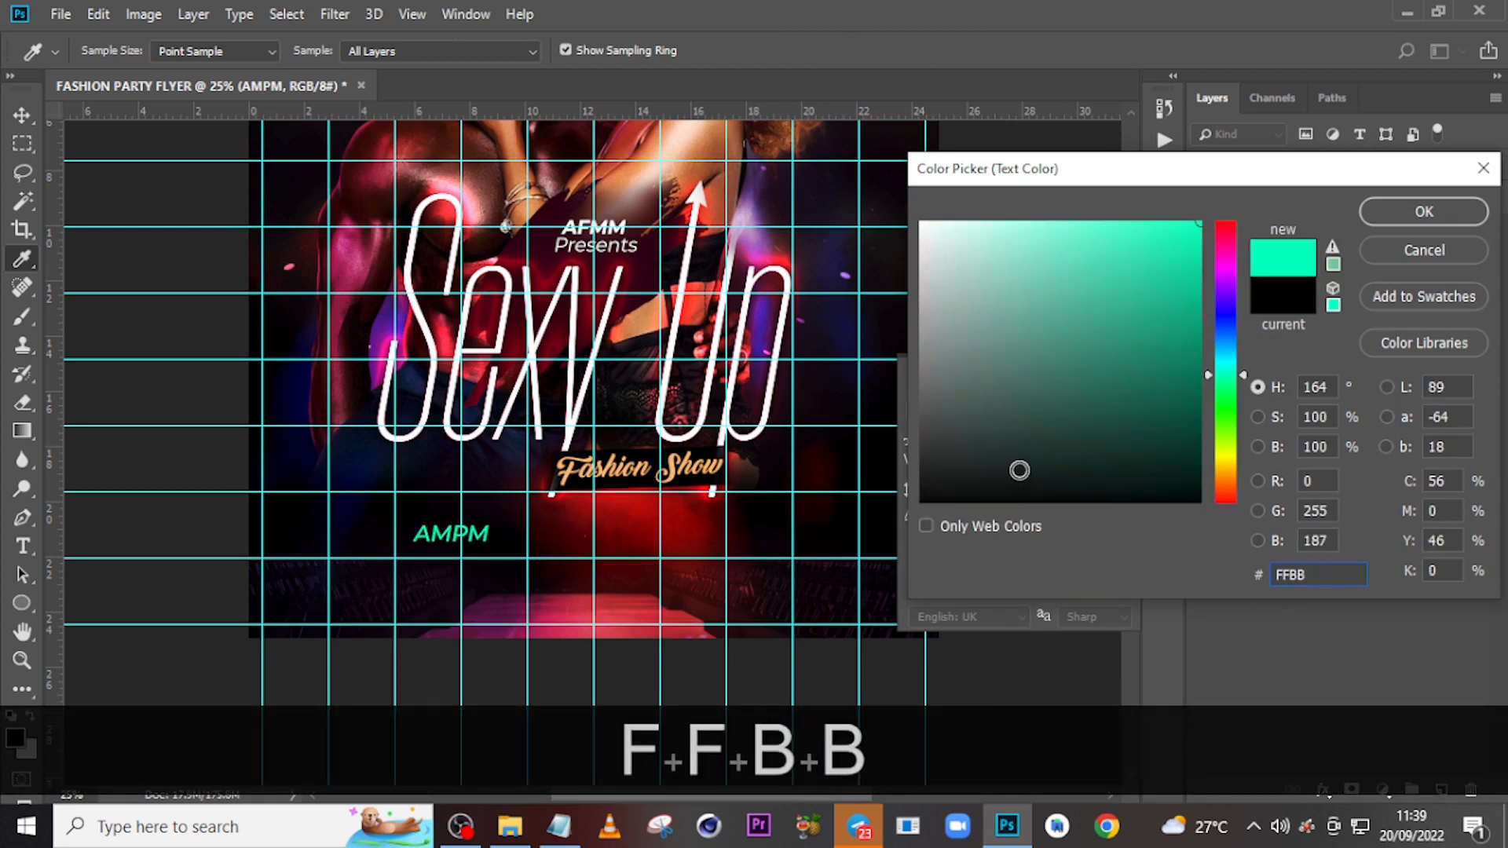
text(72)
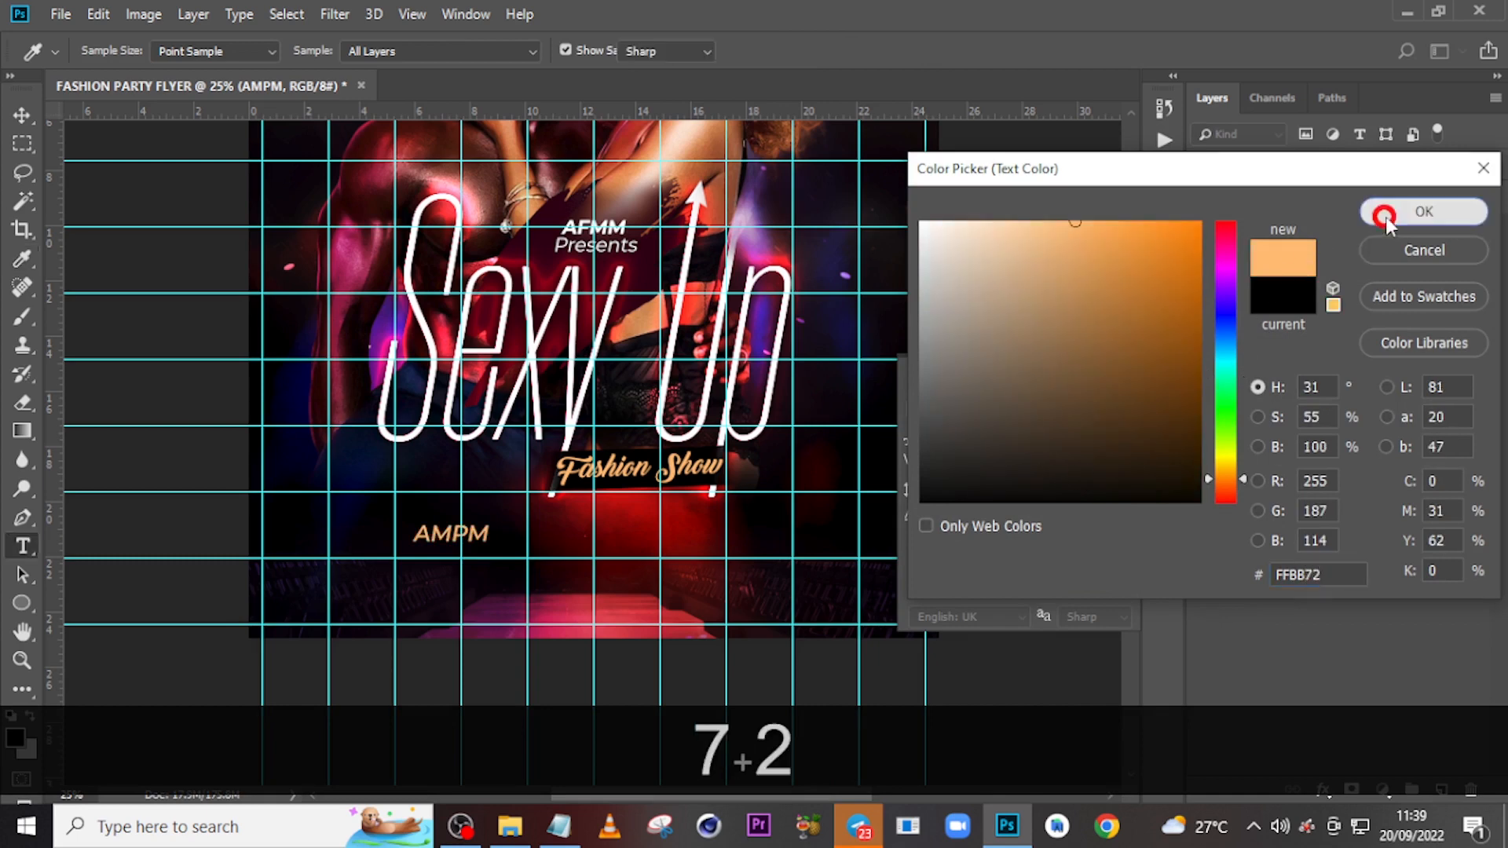
click(1385, 217)
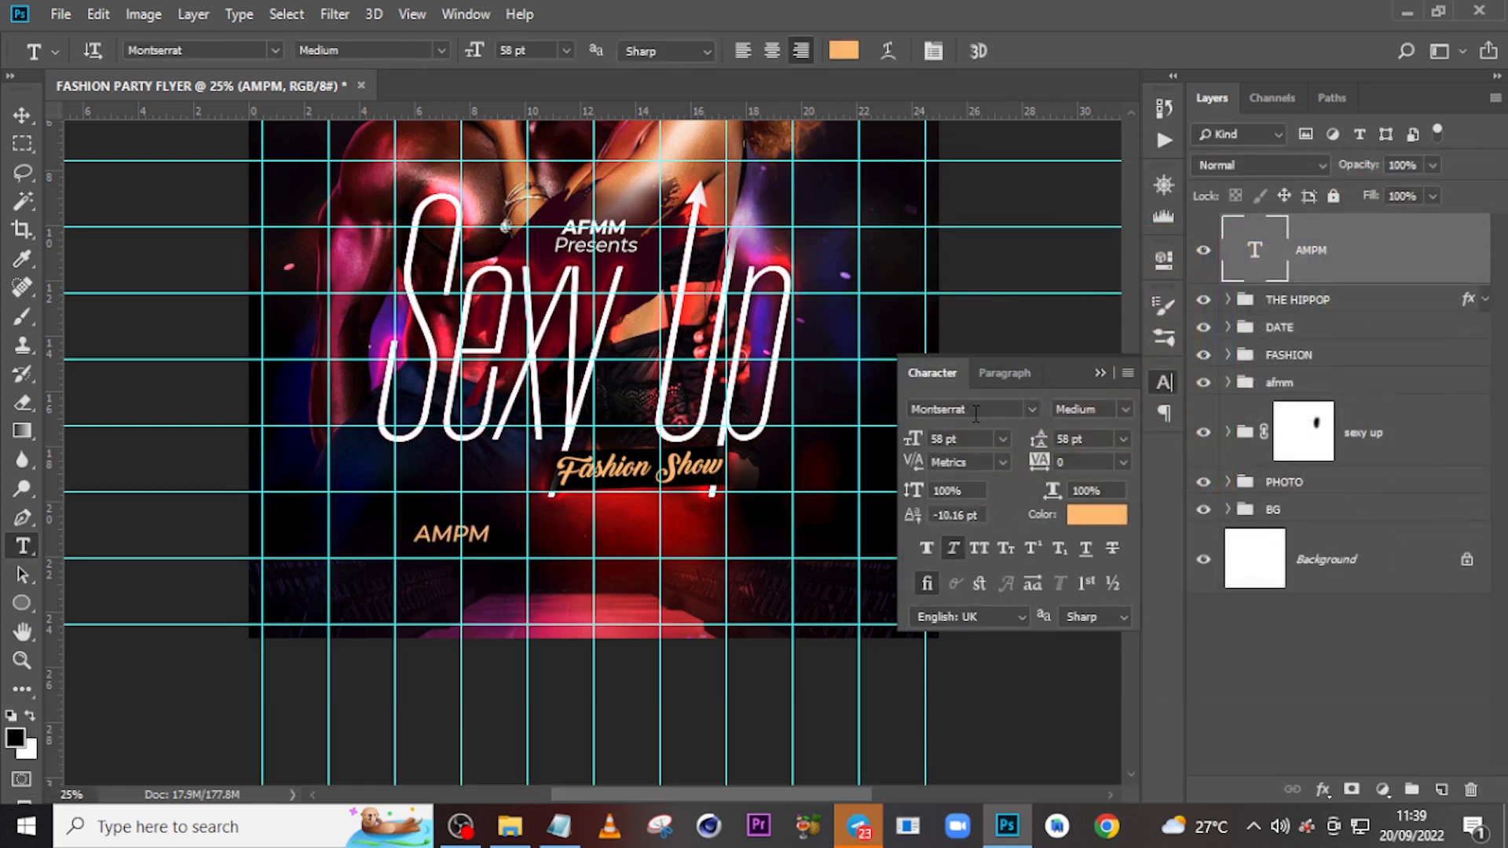
Set the "AMPM" text to the SemiBold font style at 64 pt.
click(1124, 407)
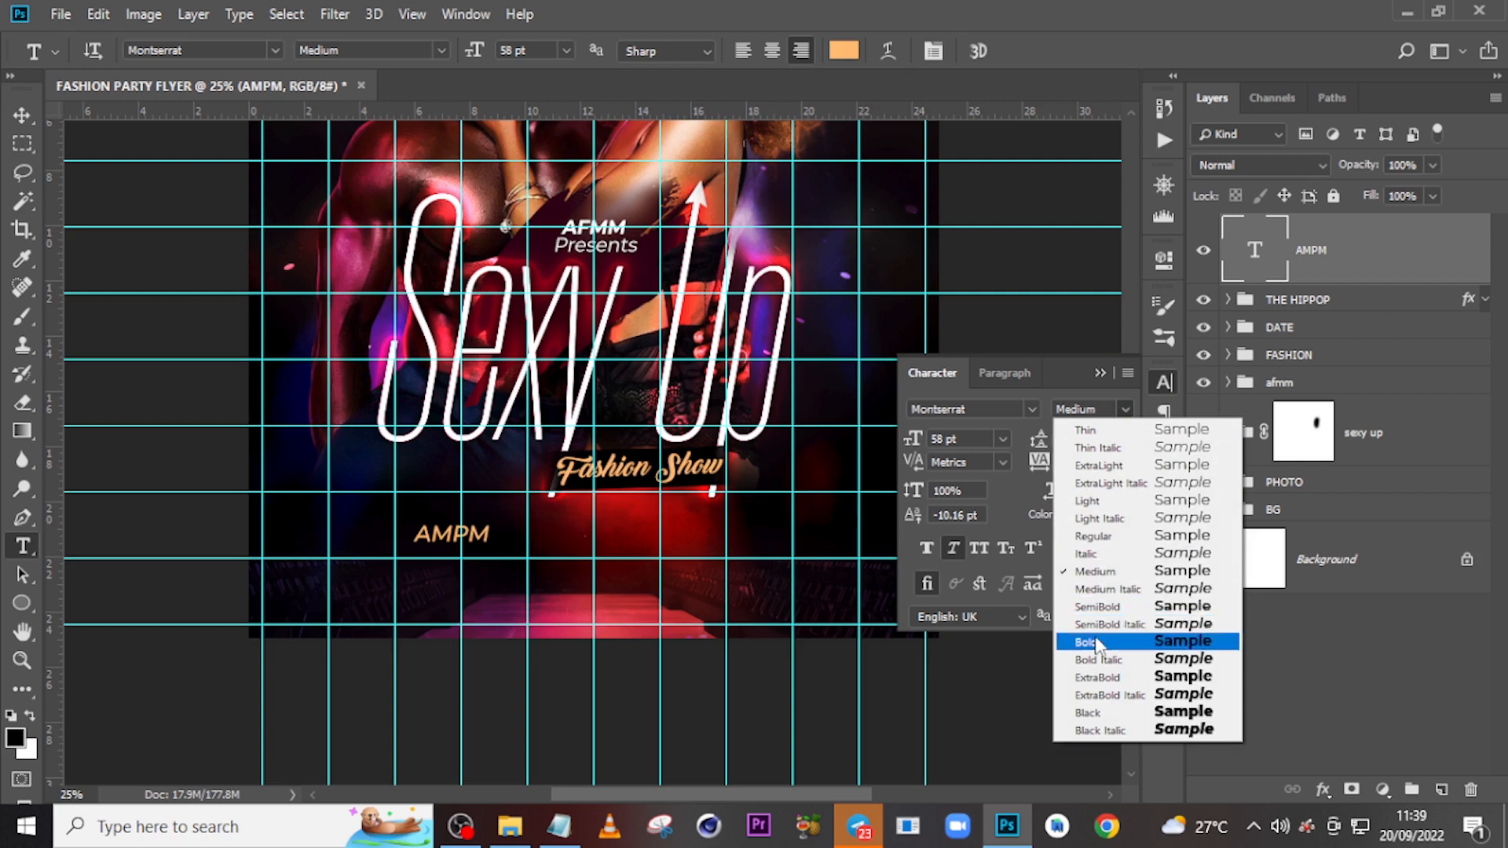
click(1098, 607)
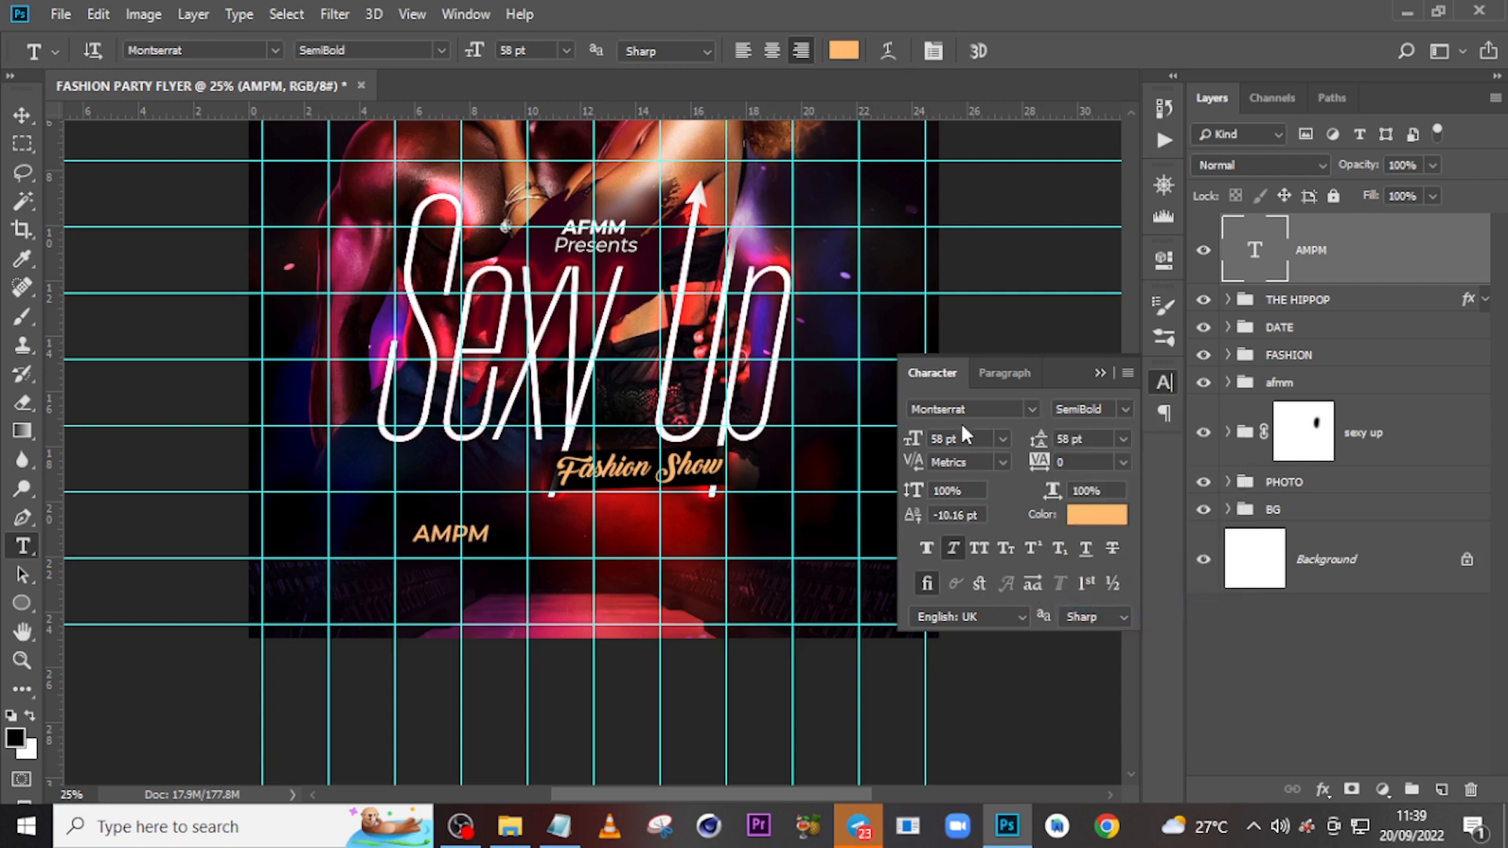
text(64)
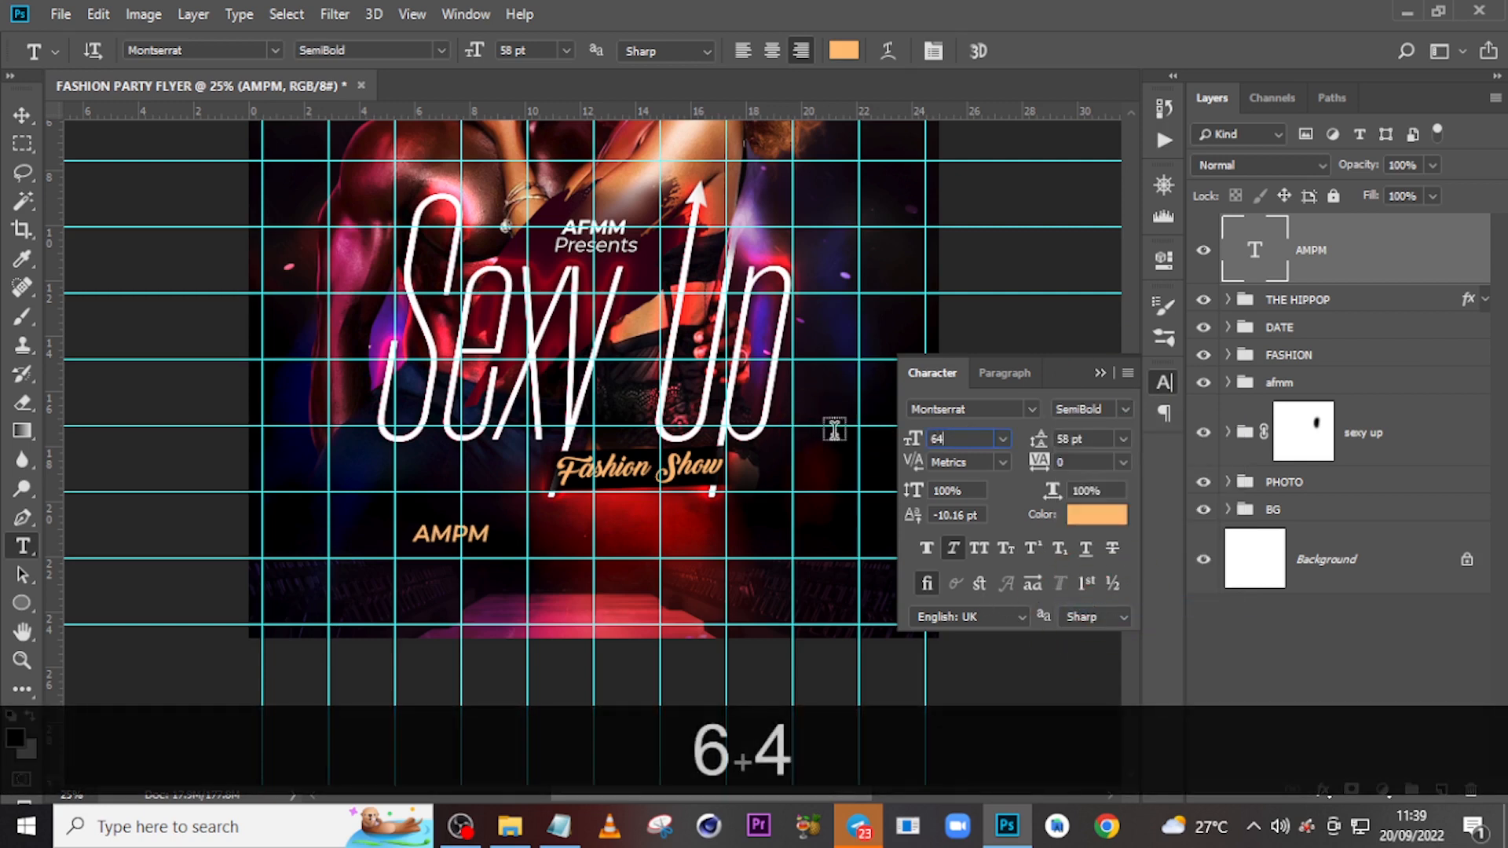
key(Return)
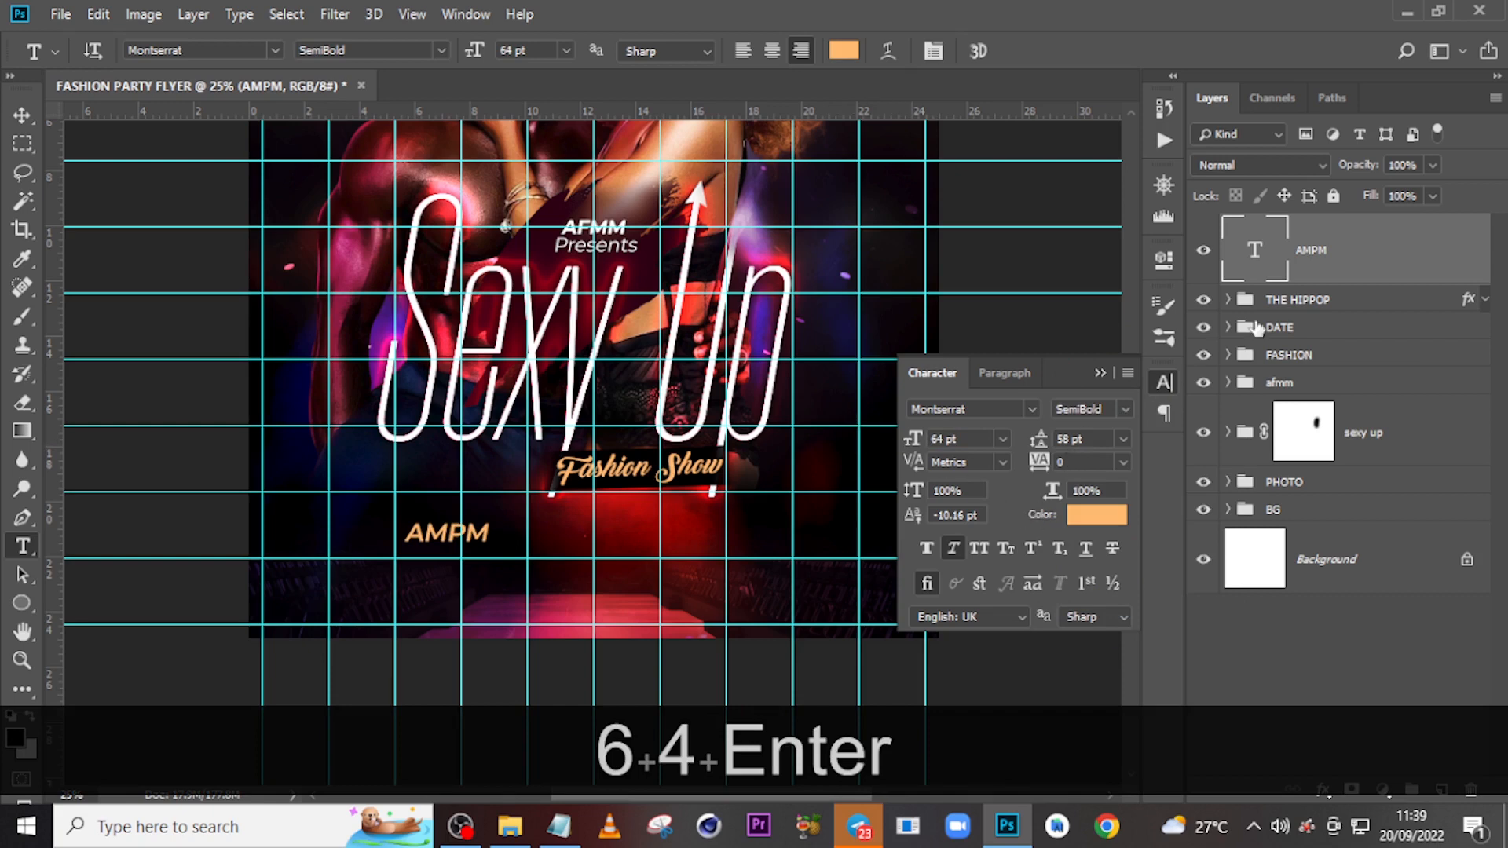
Duplicate the "AMPM" text layer and place the copy directly to the right of the original on the same line.
key(ctrl+j)
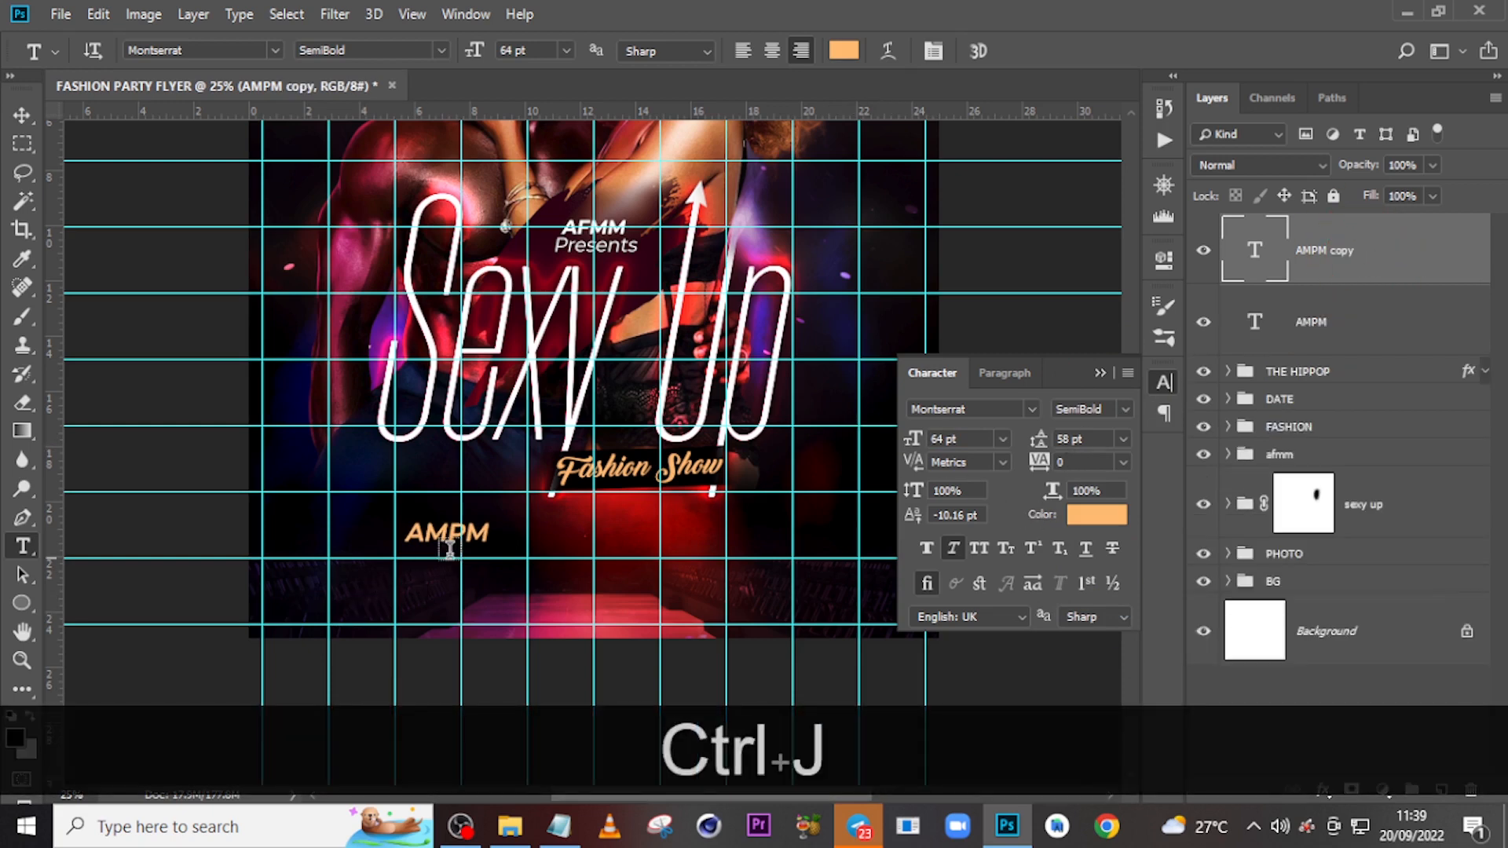
key(v)
drag(478, 551, 583, 554)
Copy "( Inside Villagio )" from the 144.txt file in Notepad and paste it into the duplicated "AMPM" text layer in Photoshop.
click(559, 826)
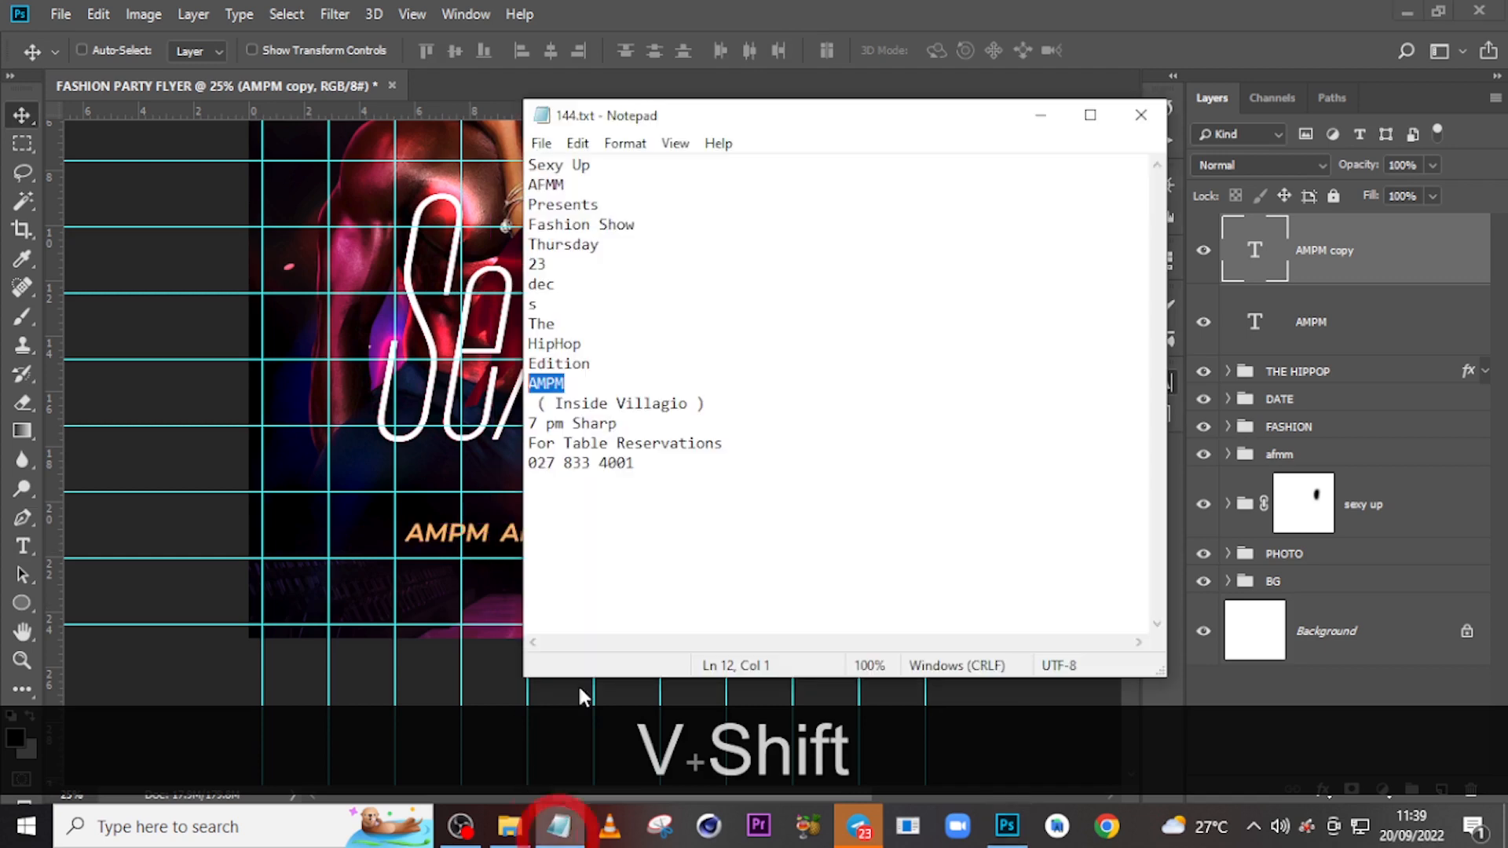
drag(717, 404, 552, 405)
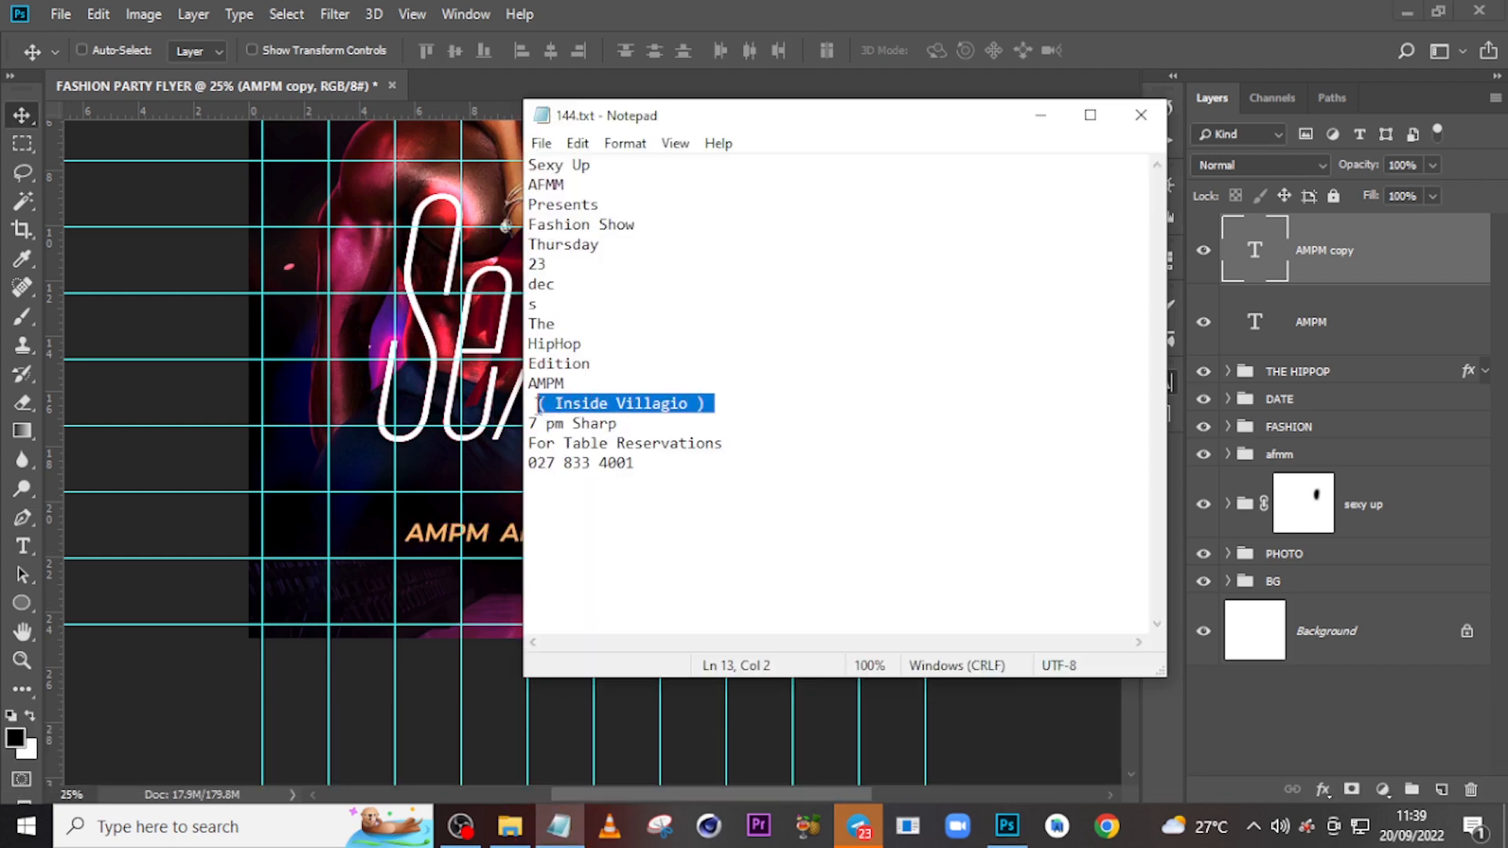
key(ctrl+c)
click(1215, 230)
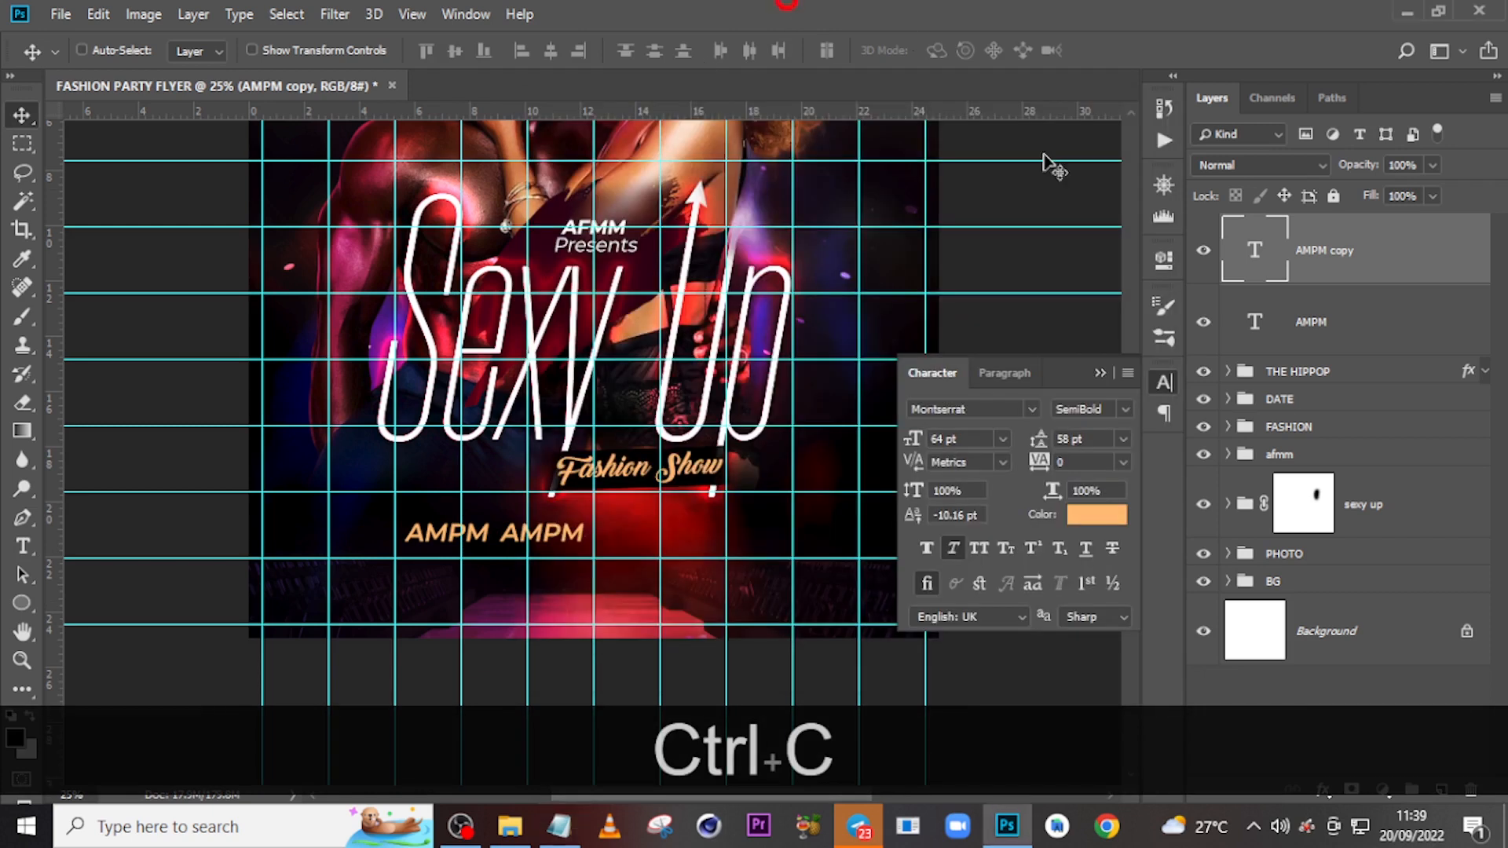
double_click(1267, 259)
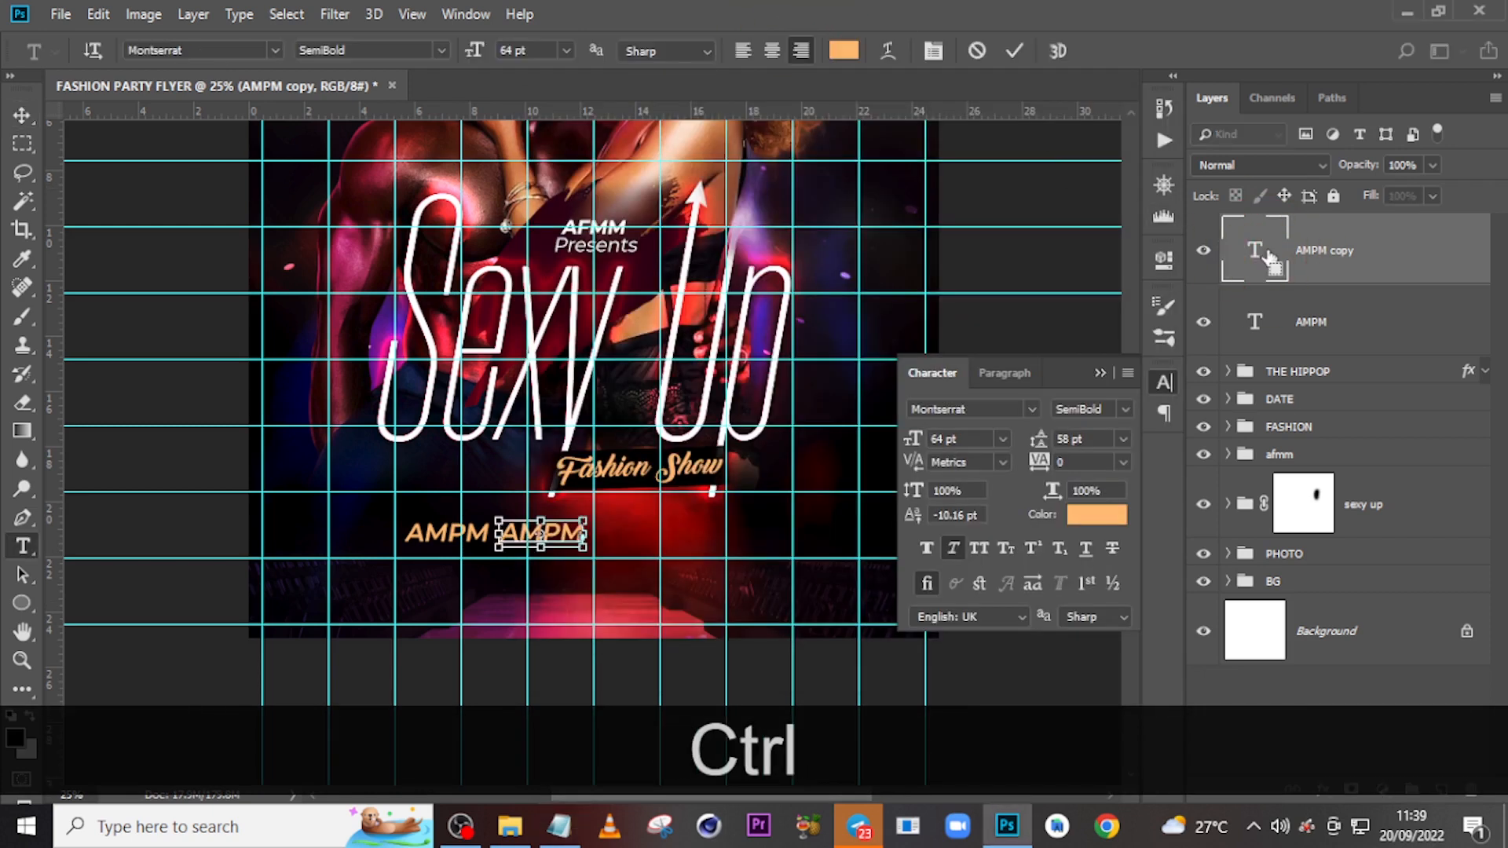
key(ctrl+v)
click(462, 454)
key(v)
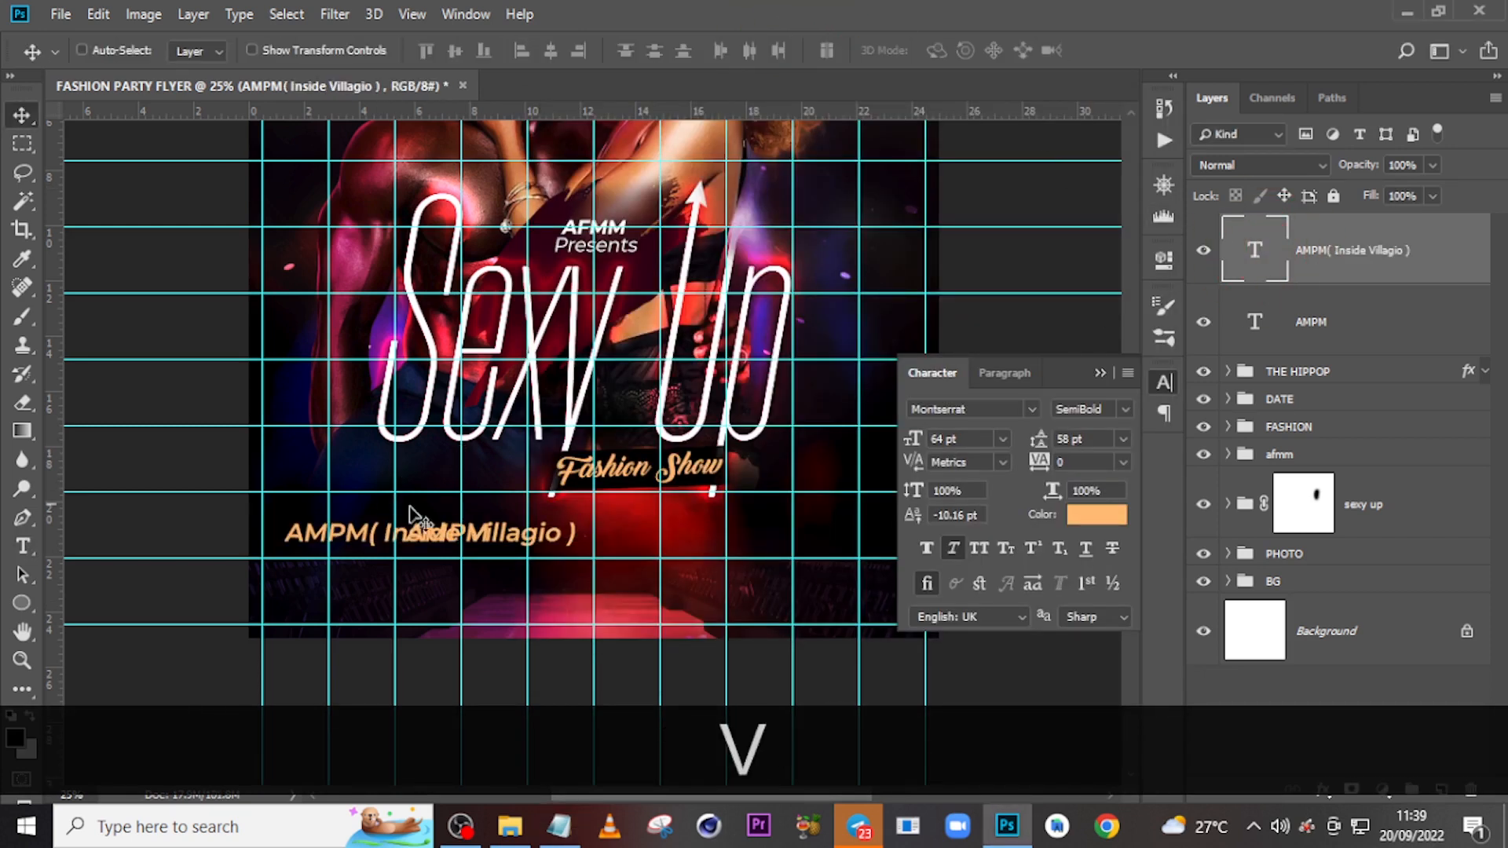
Remove the leftover "AMPM" from the pasted text and place "( Inside Villagio )" directly to the right of the original "AMPM".
drag(429, 541, 518, 537)
key(t)
triple_click(610, 526)
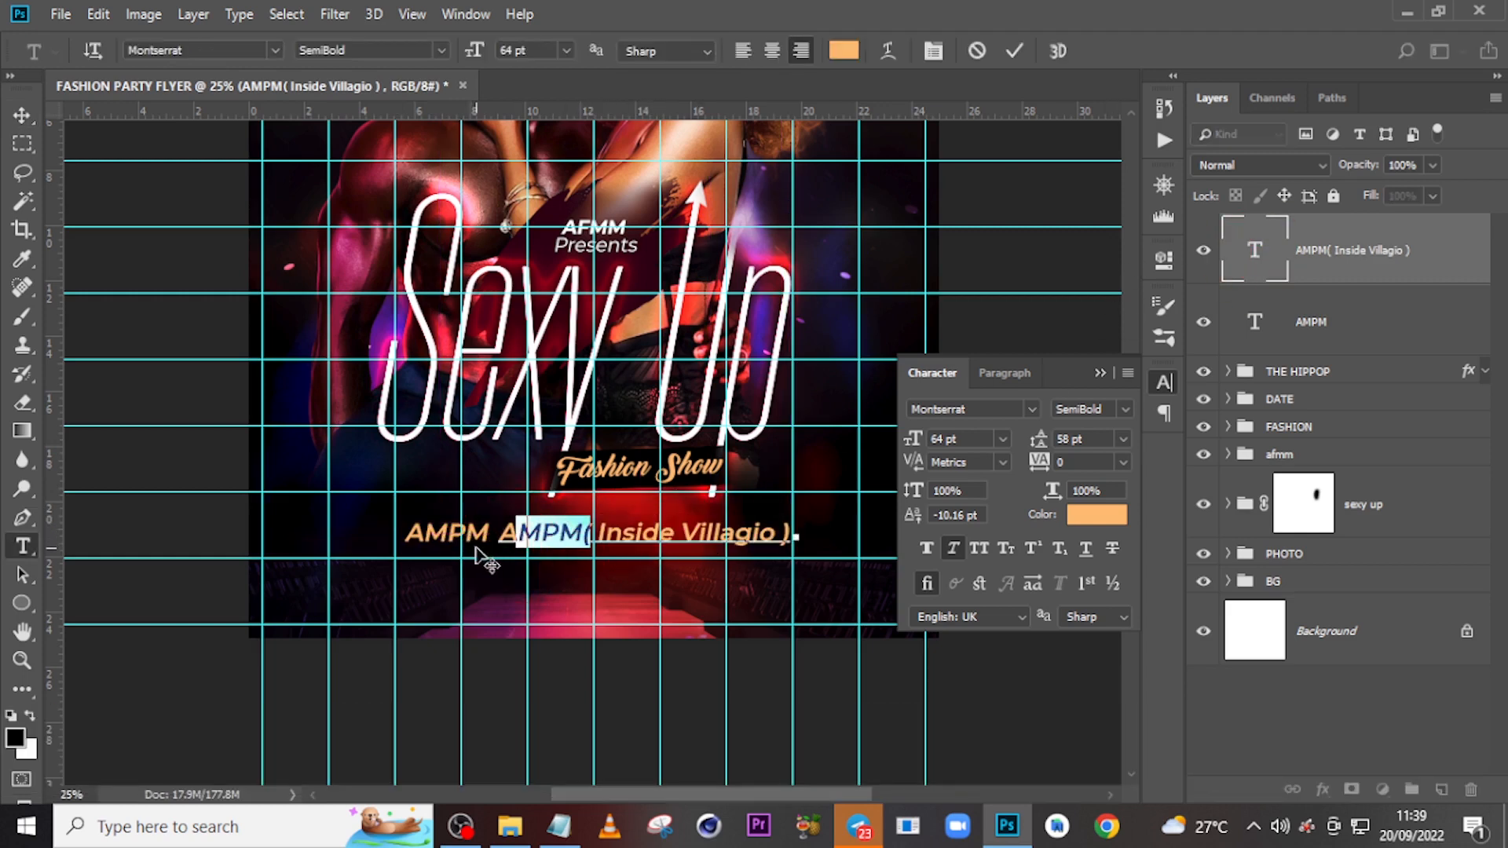
key(BackSpace)
text(()
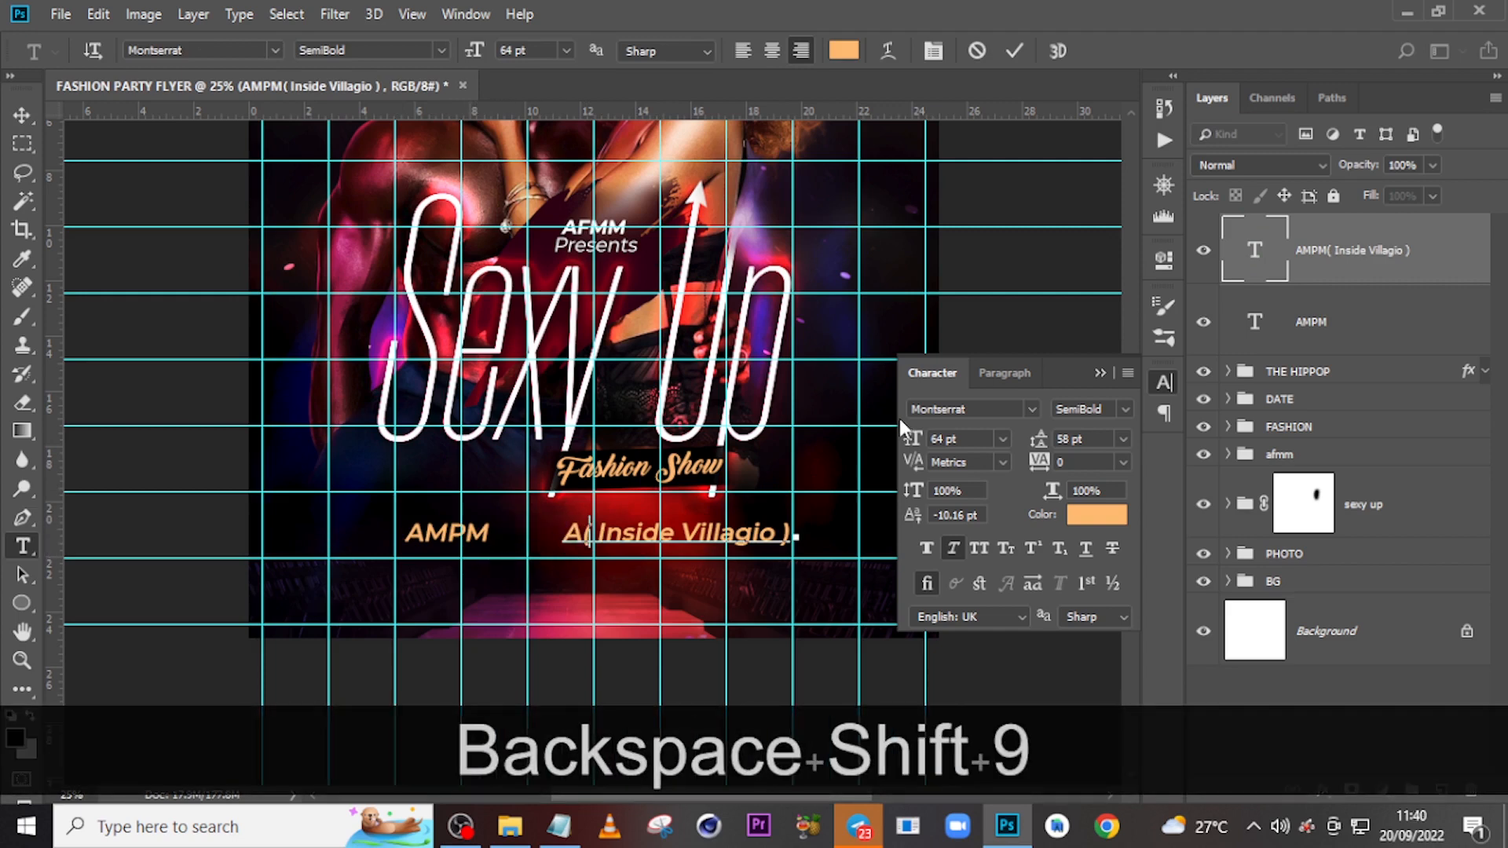
key(Left)
key(BackSpace)
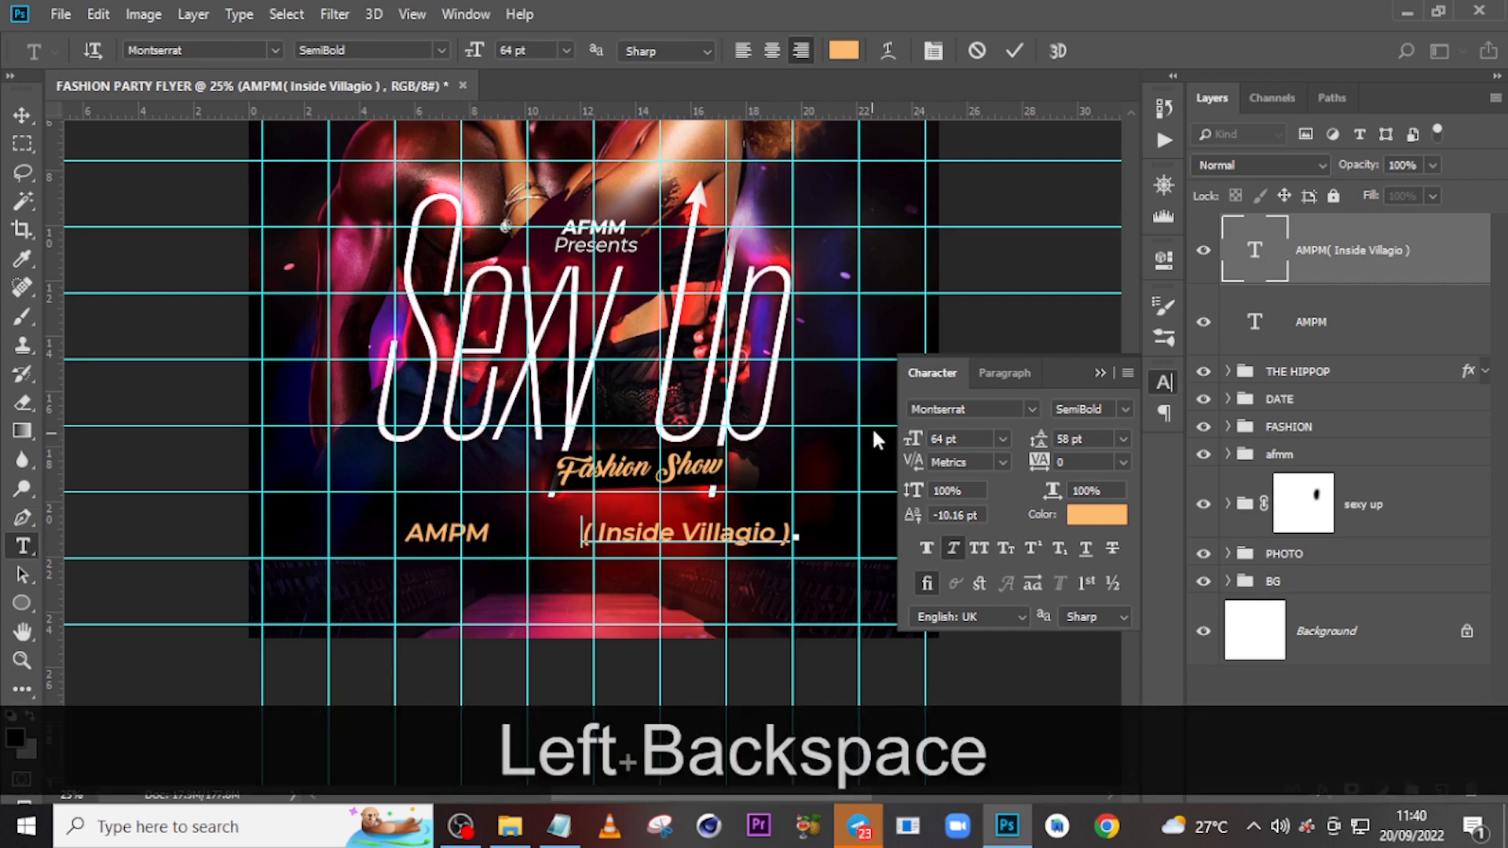
click(1254, 266)
key(v)
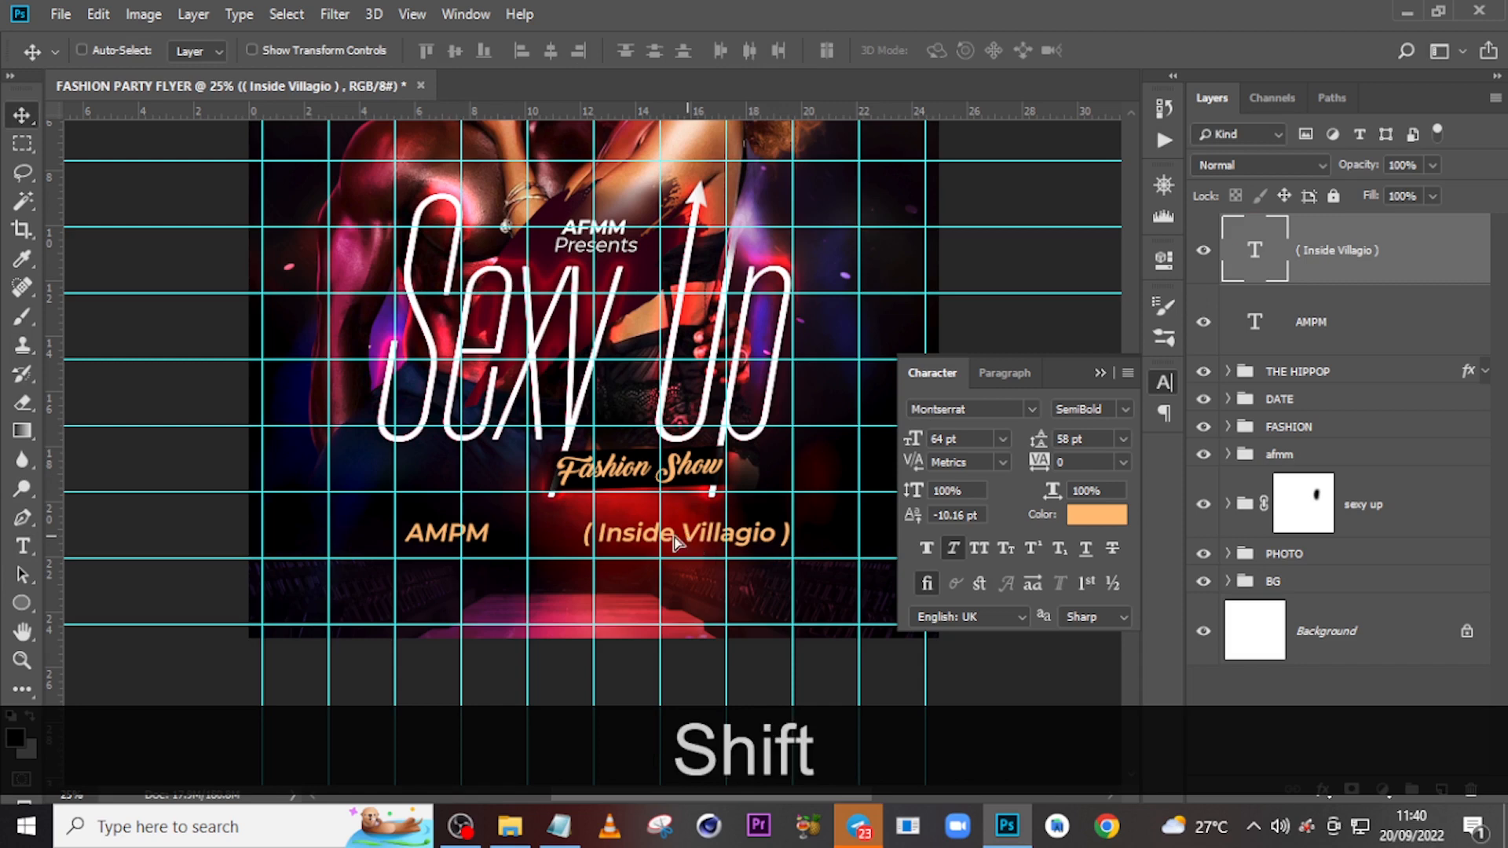
drag(688, 542, 605, 540)
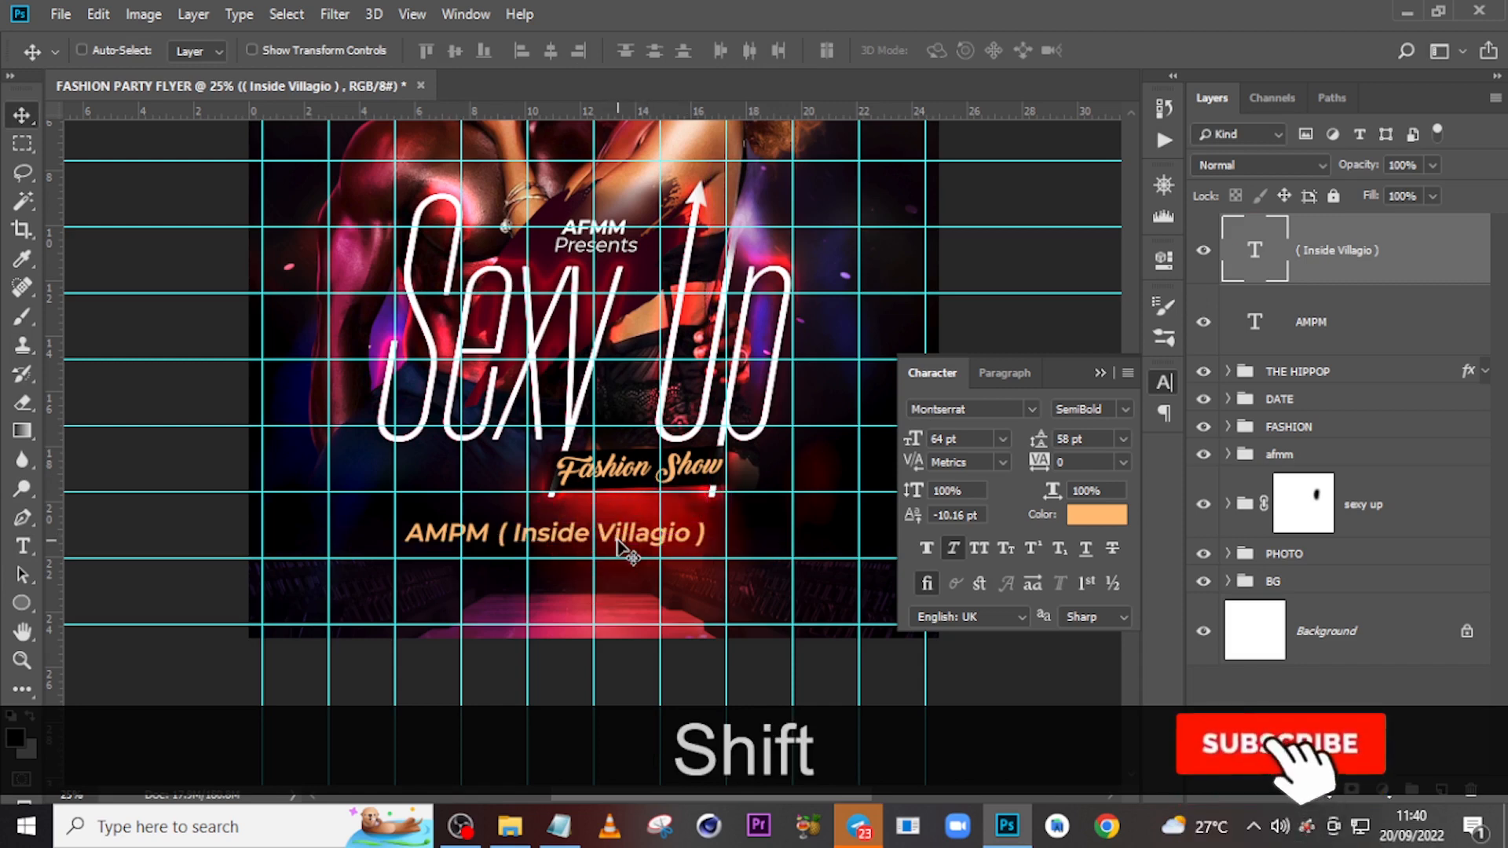
Set the "( Inside Villagio )" text to the Regular font style and change its colour to ffffff.
click(1125, 410)
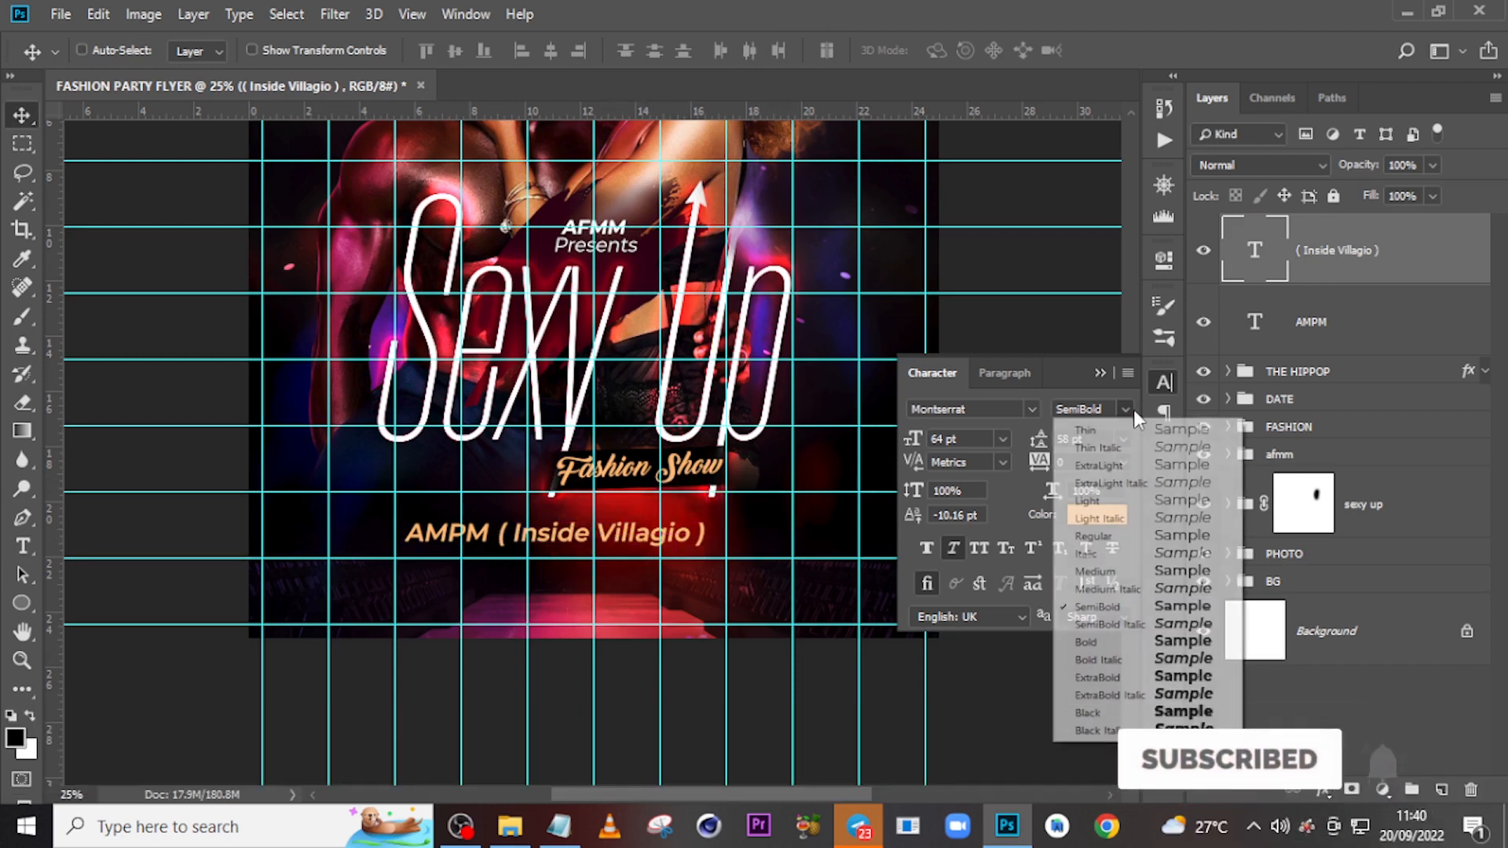
click(1083, 528)
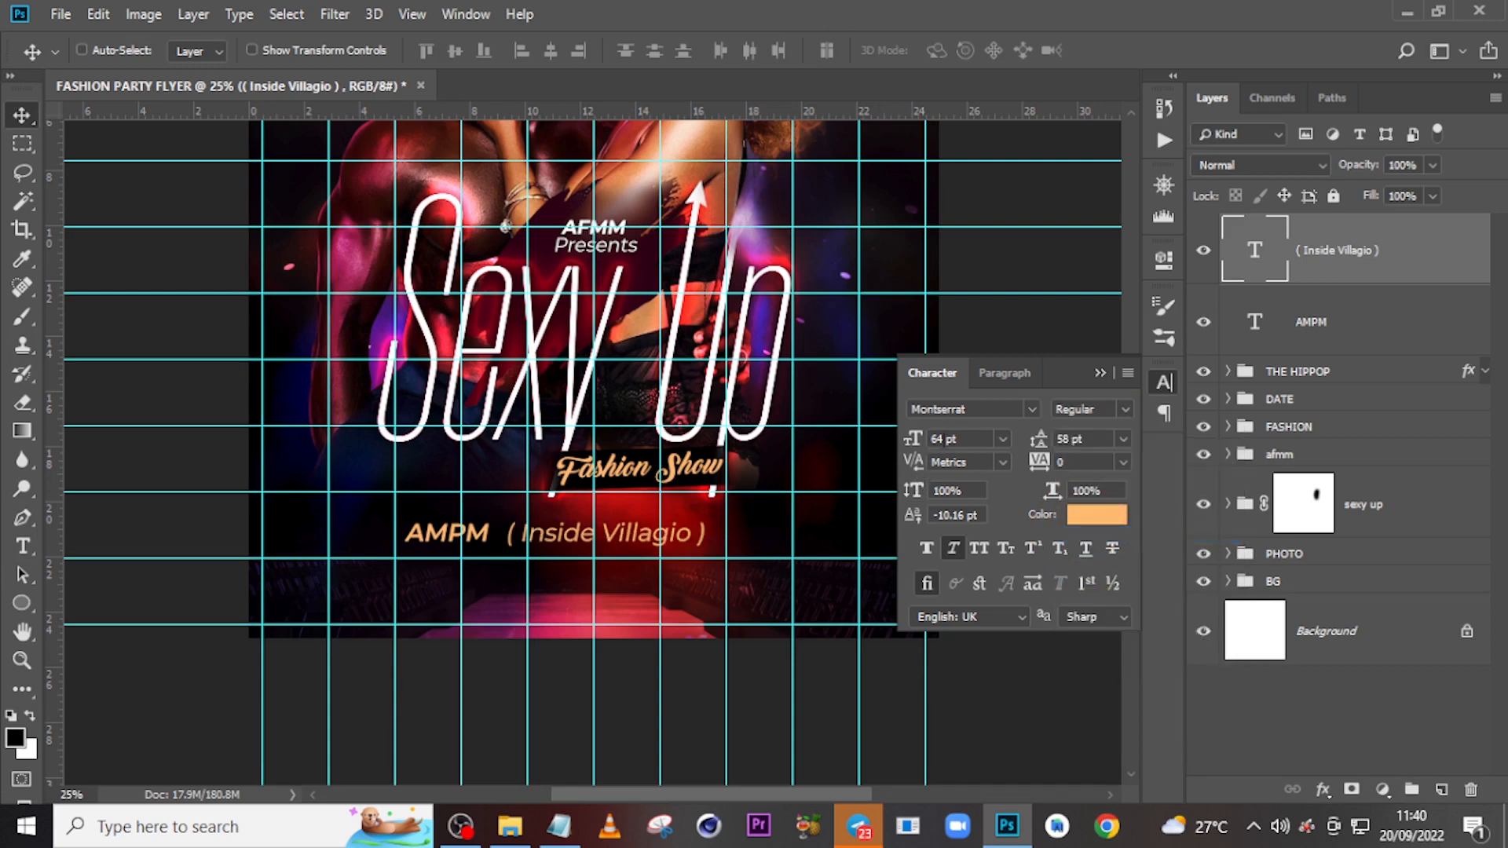
click(942, 438)
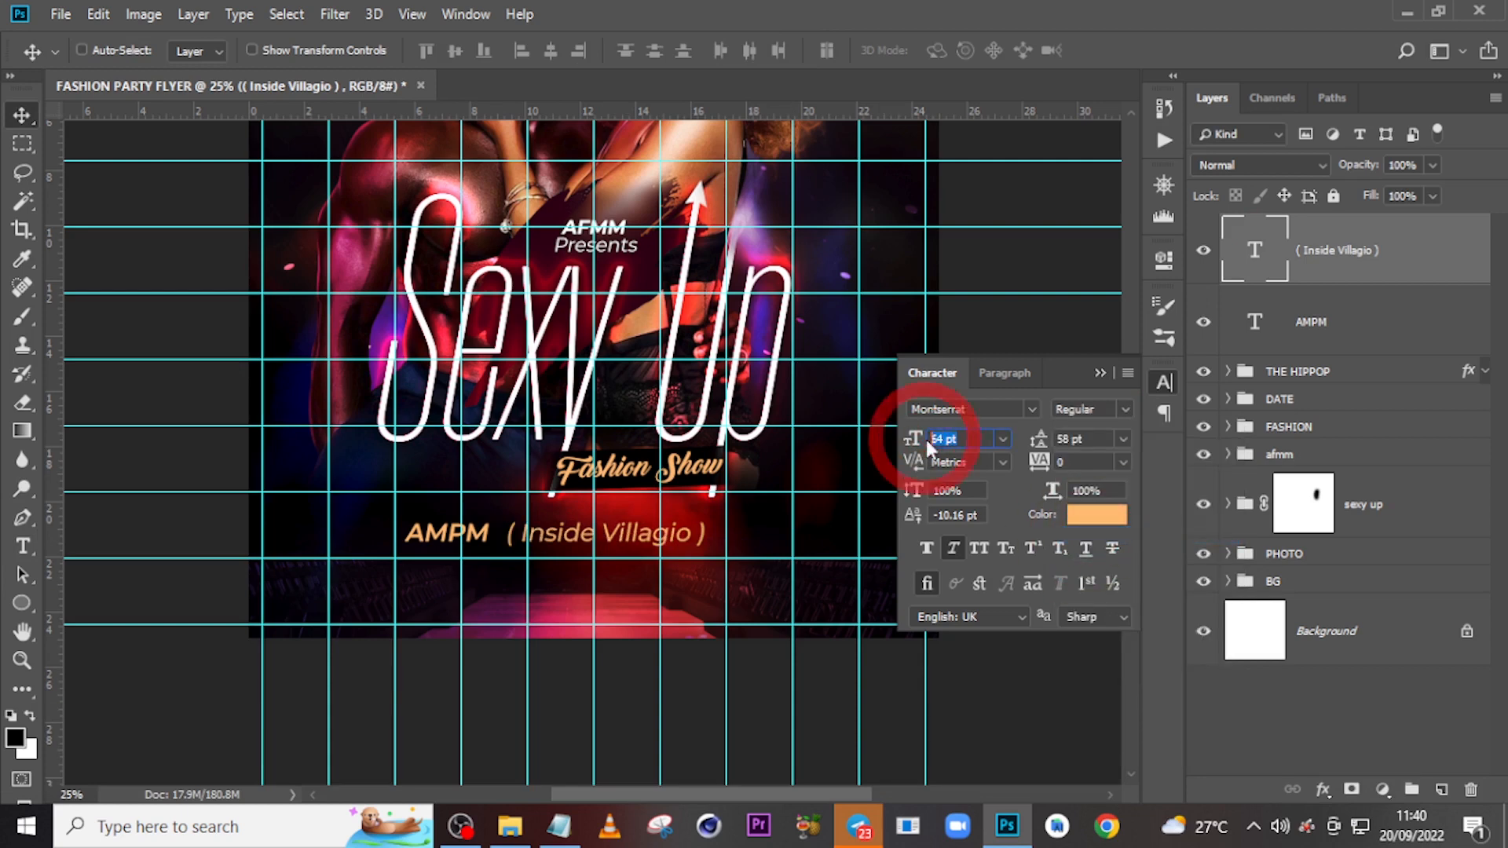
click(1103, 514)
text(ffffff)
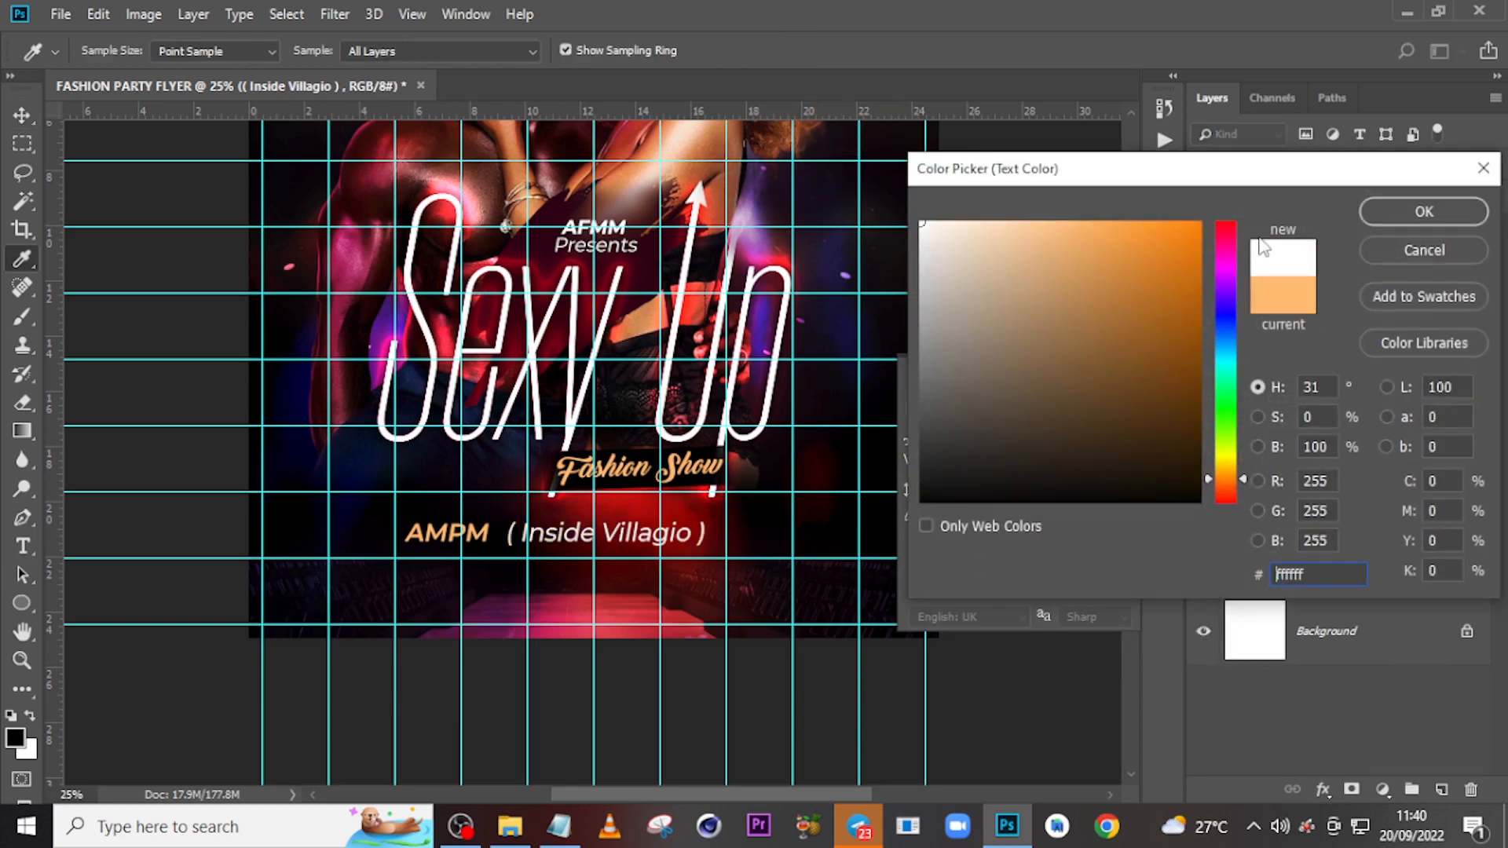
click(1395, 212)
Nudge the "( Inside Villagio )" text slightly left so that it sits closer to "AMPM".
key(v)
key(Left)
key(Left)
key(Left)
key(Left)
key(Left)
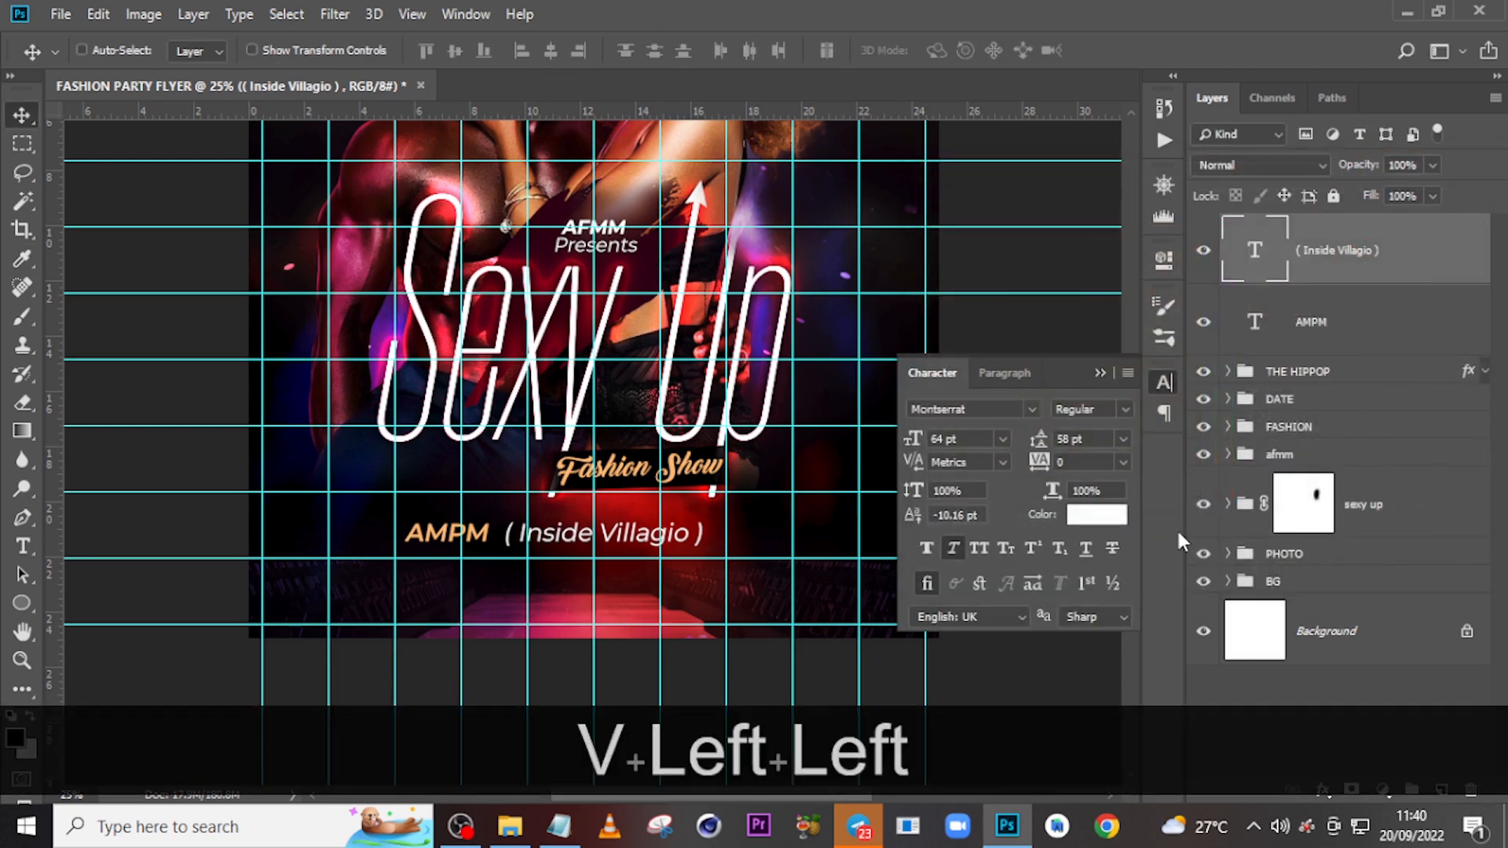
key(Left)
key(Left)
key(Left)
key(Left)
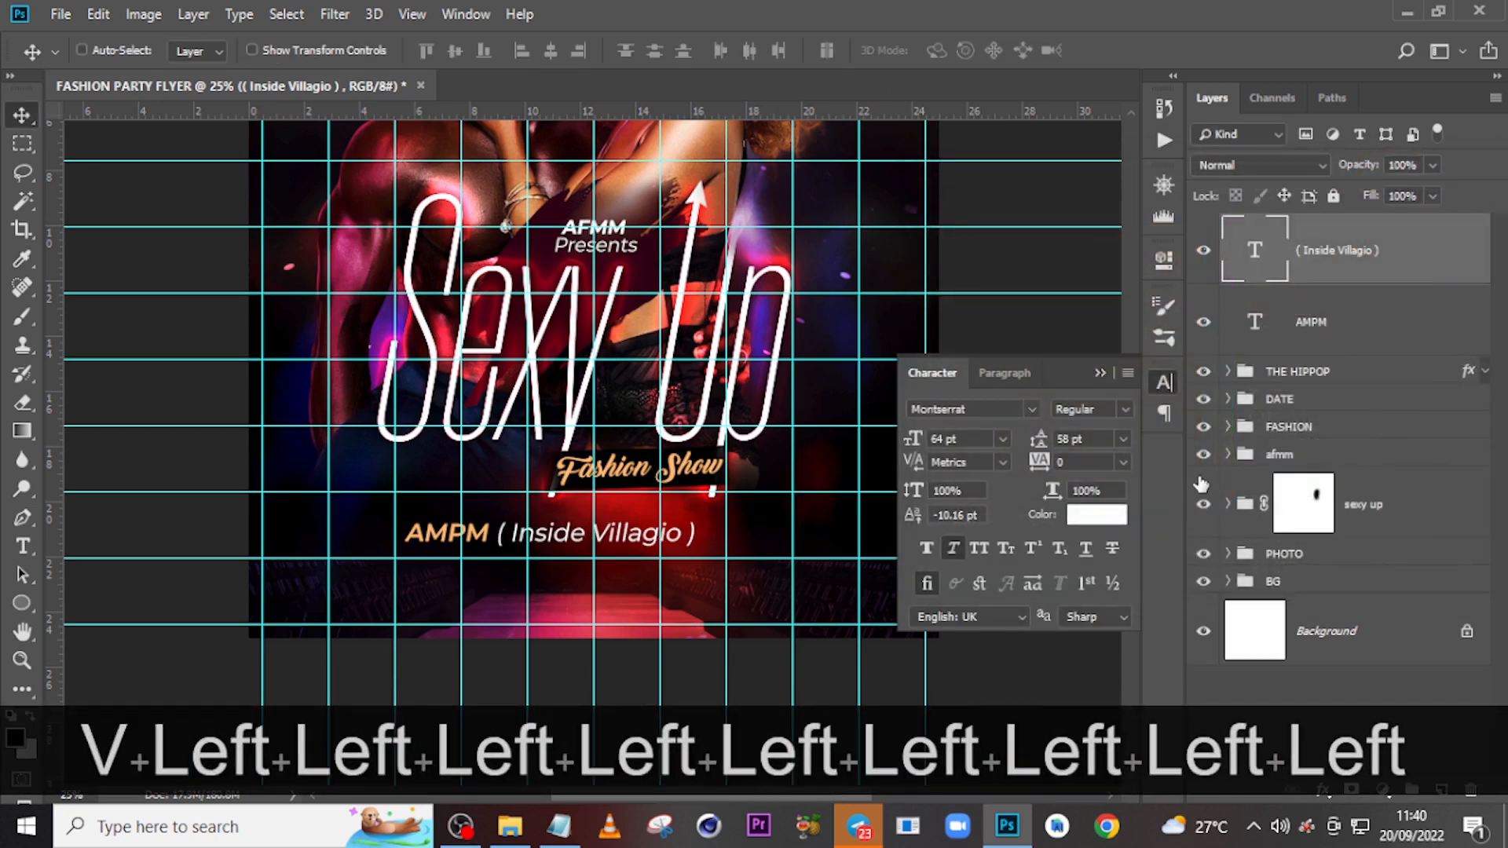
Move the "AMPM" and "( Inside Villagio )" layers together to the horizontal centre of the flyer and slightly up, below "Fashion Show".
ctrl+click(1320, 318)
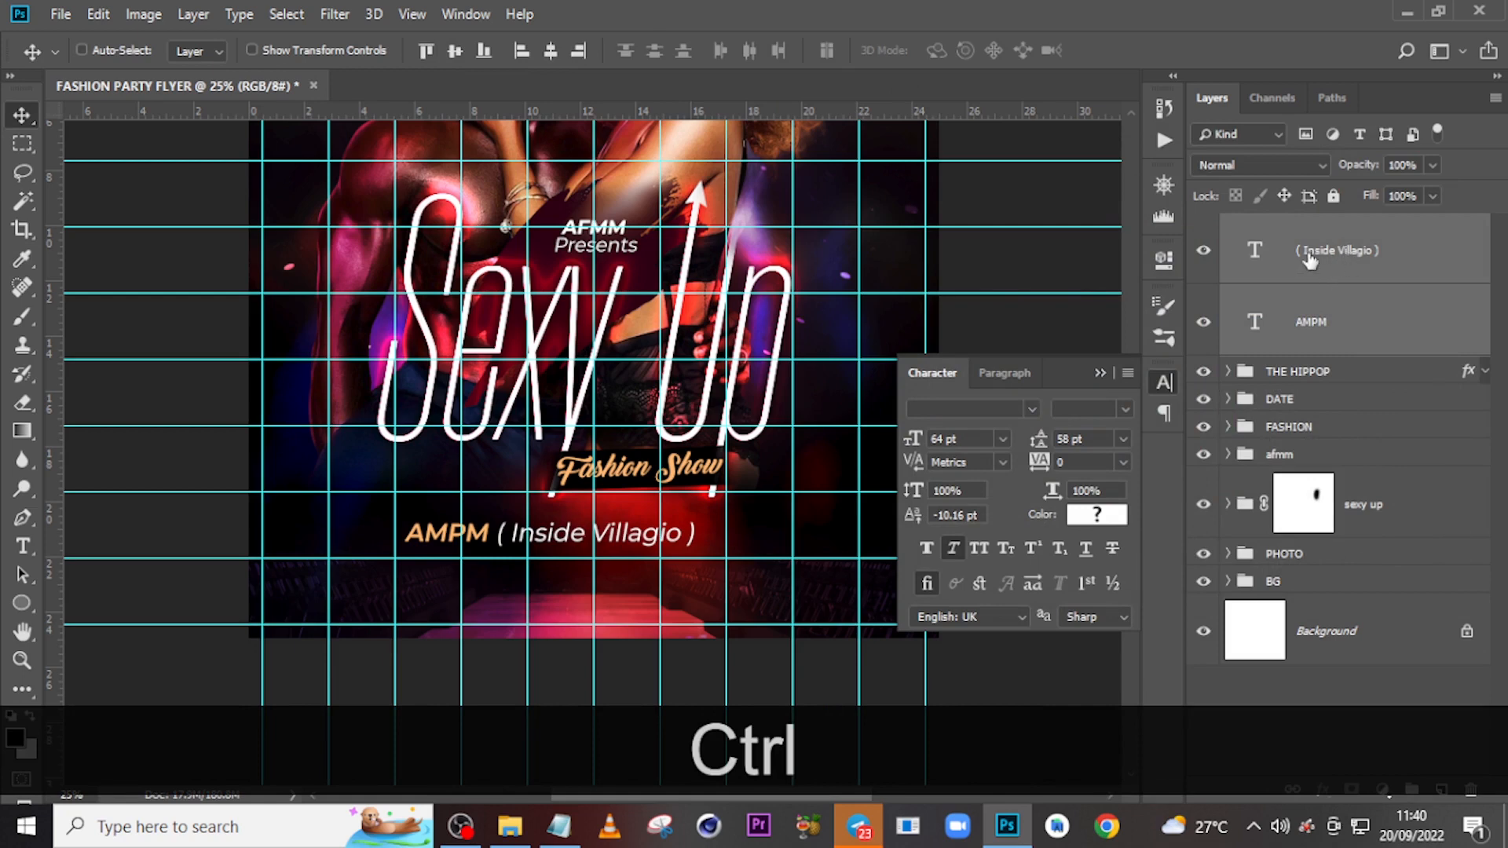
key(ctrl+t)
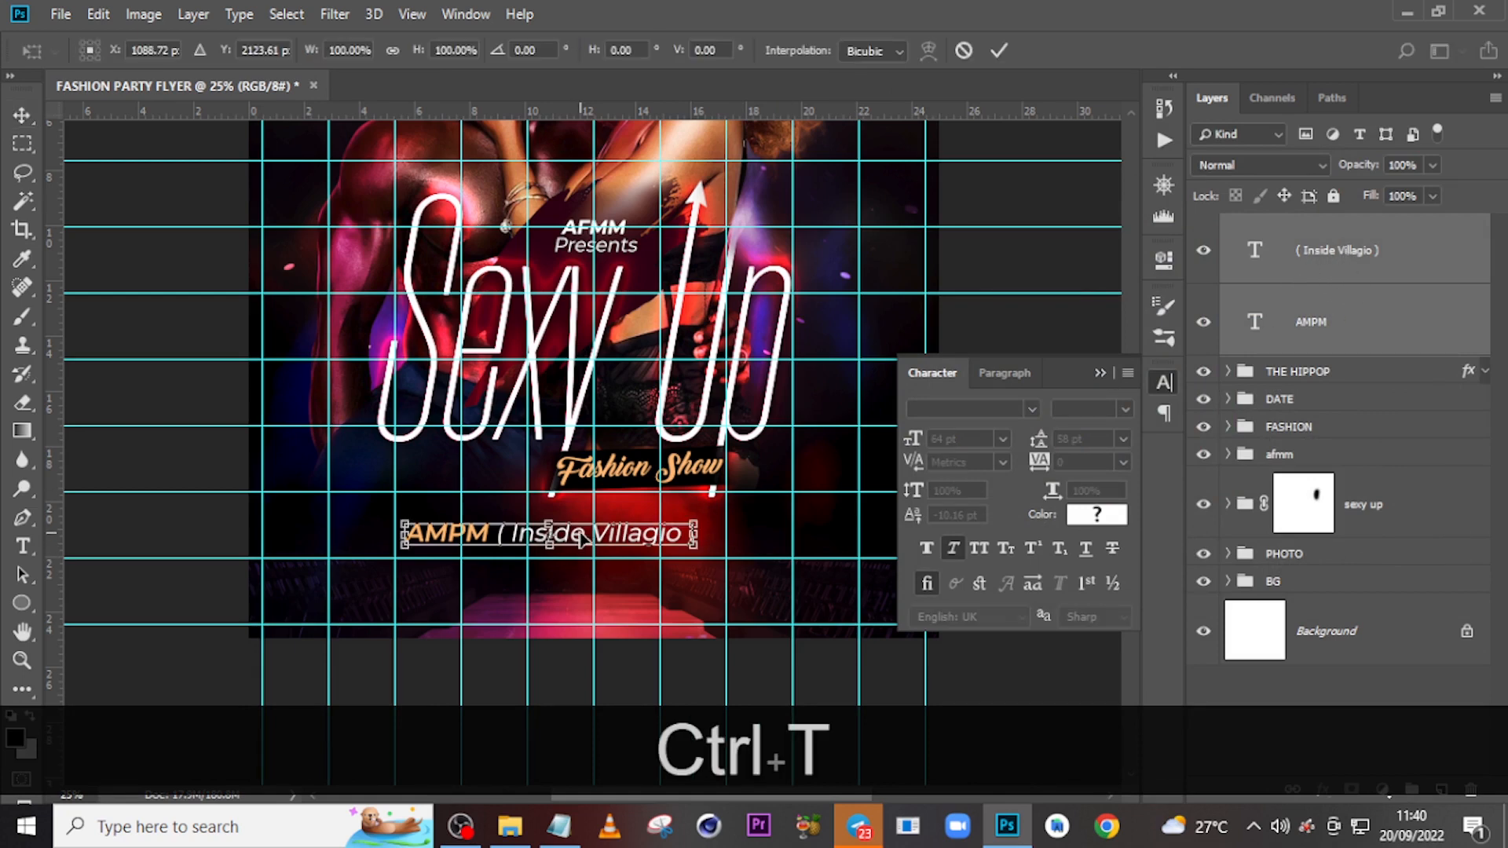
drag(581, 538, 626, 536)
key(shift+Up)
key(Up)
key(Up)
key(Return)
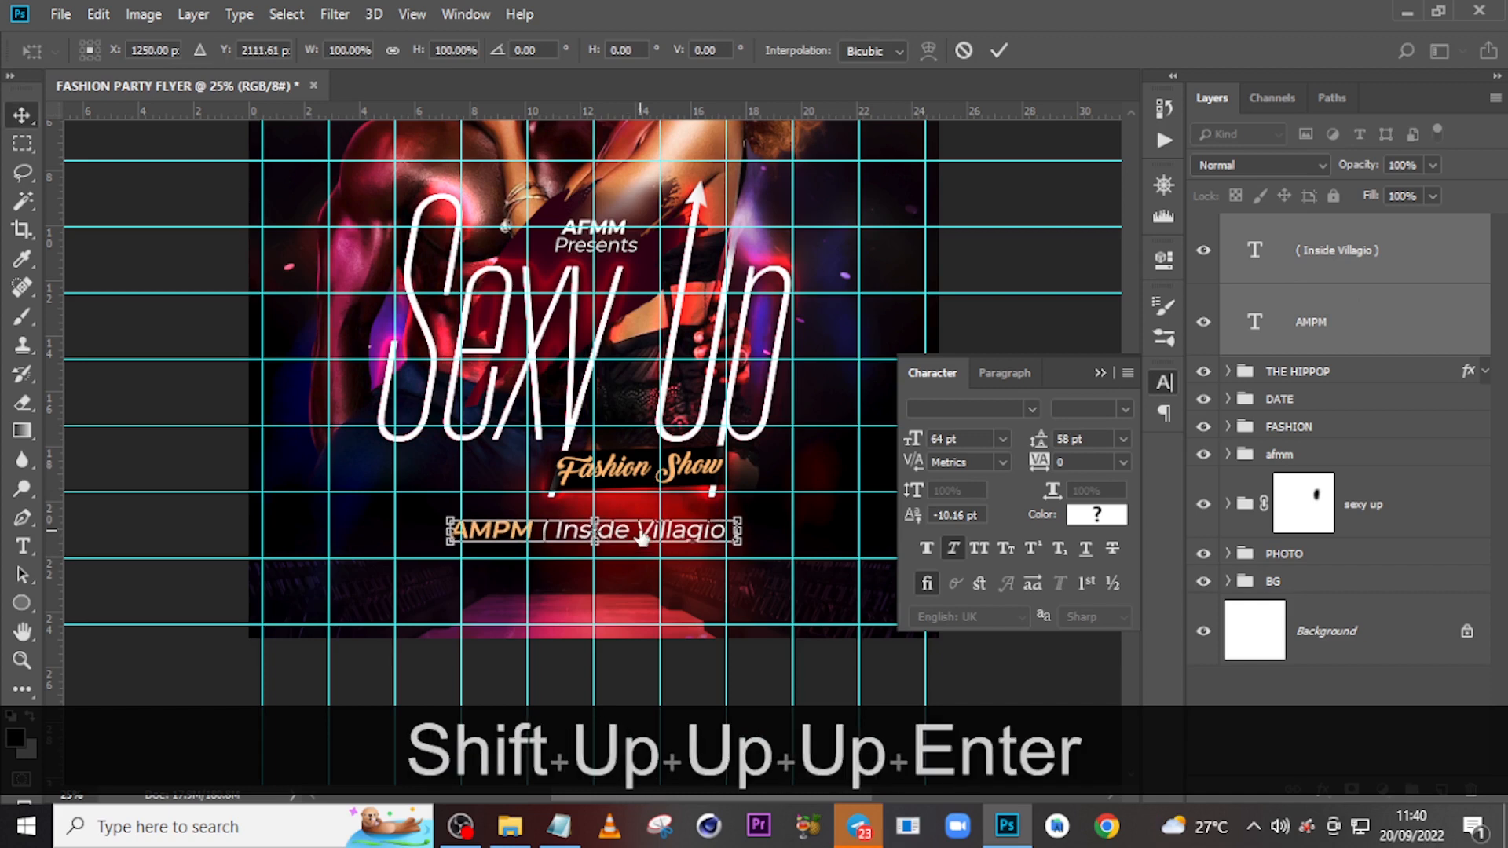
Duplicate the "( Inside Villagio )" text layer and place the copy just below the venue line.
click(1310, 258)
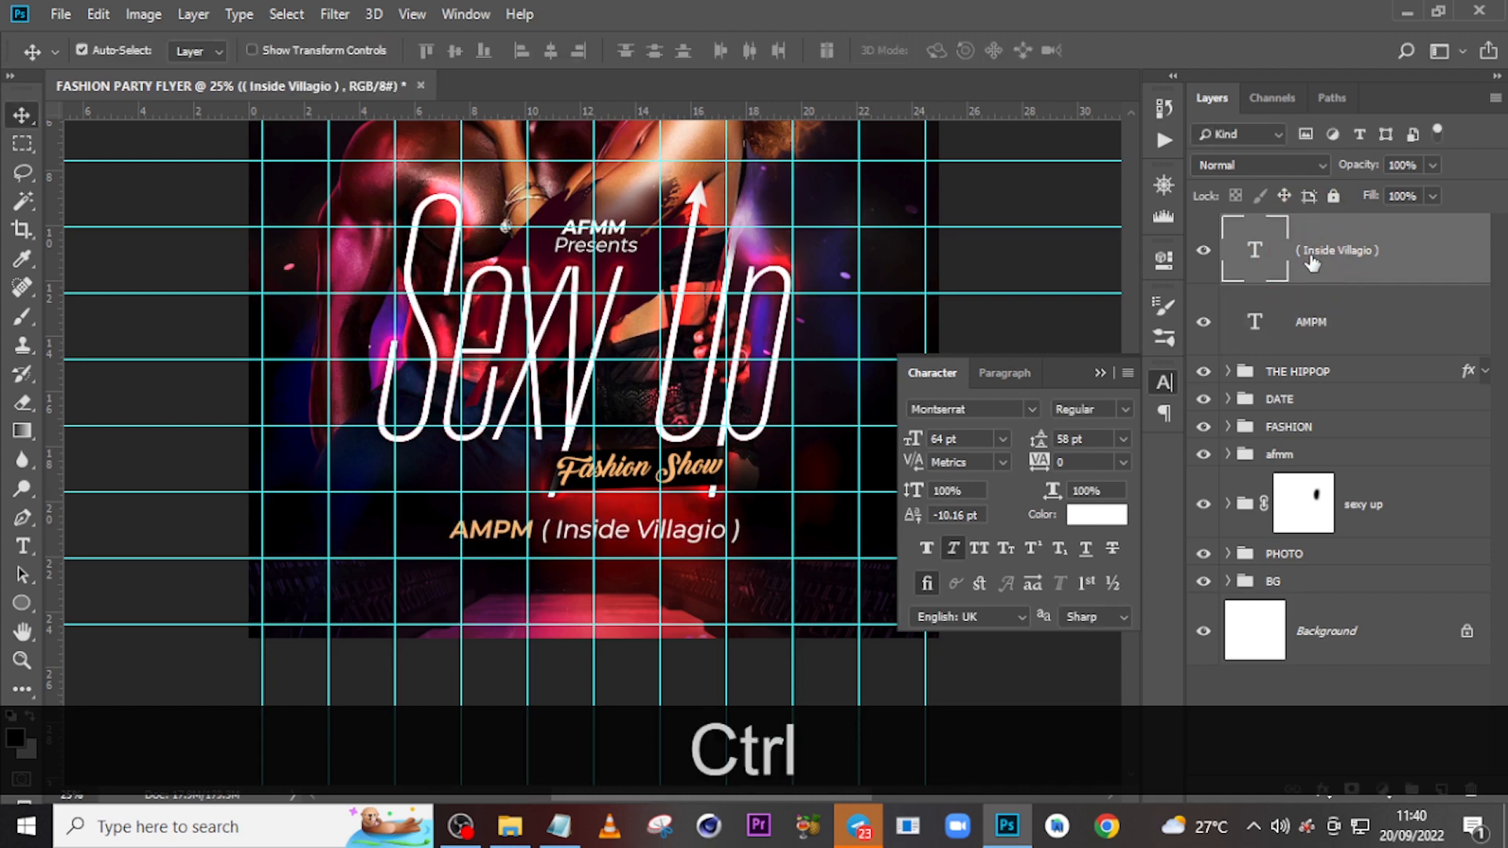
key(ctrl+j)
drag(692, 542, 634, 663)
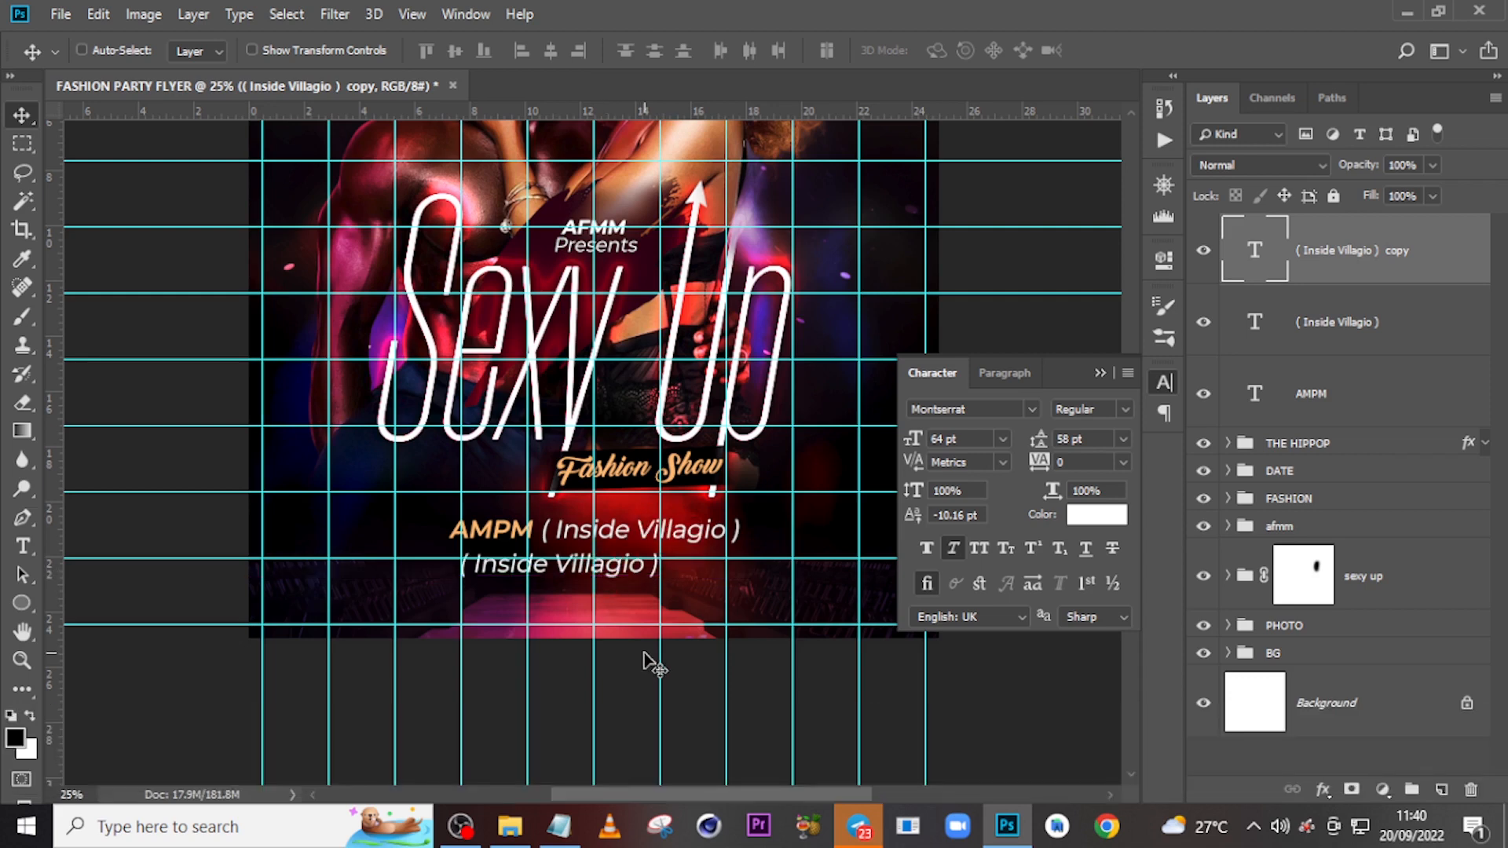
Copy "7 pm Sharp" from the 144.txt file in Notepad and replace the duplicated text in Photoshop with it.
click(558, 826)
drag(646, 427, 525, 428)
key(ctrl+c)
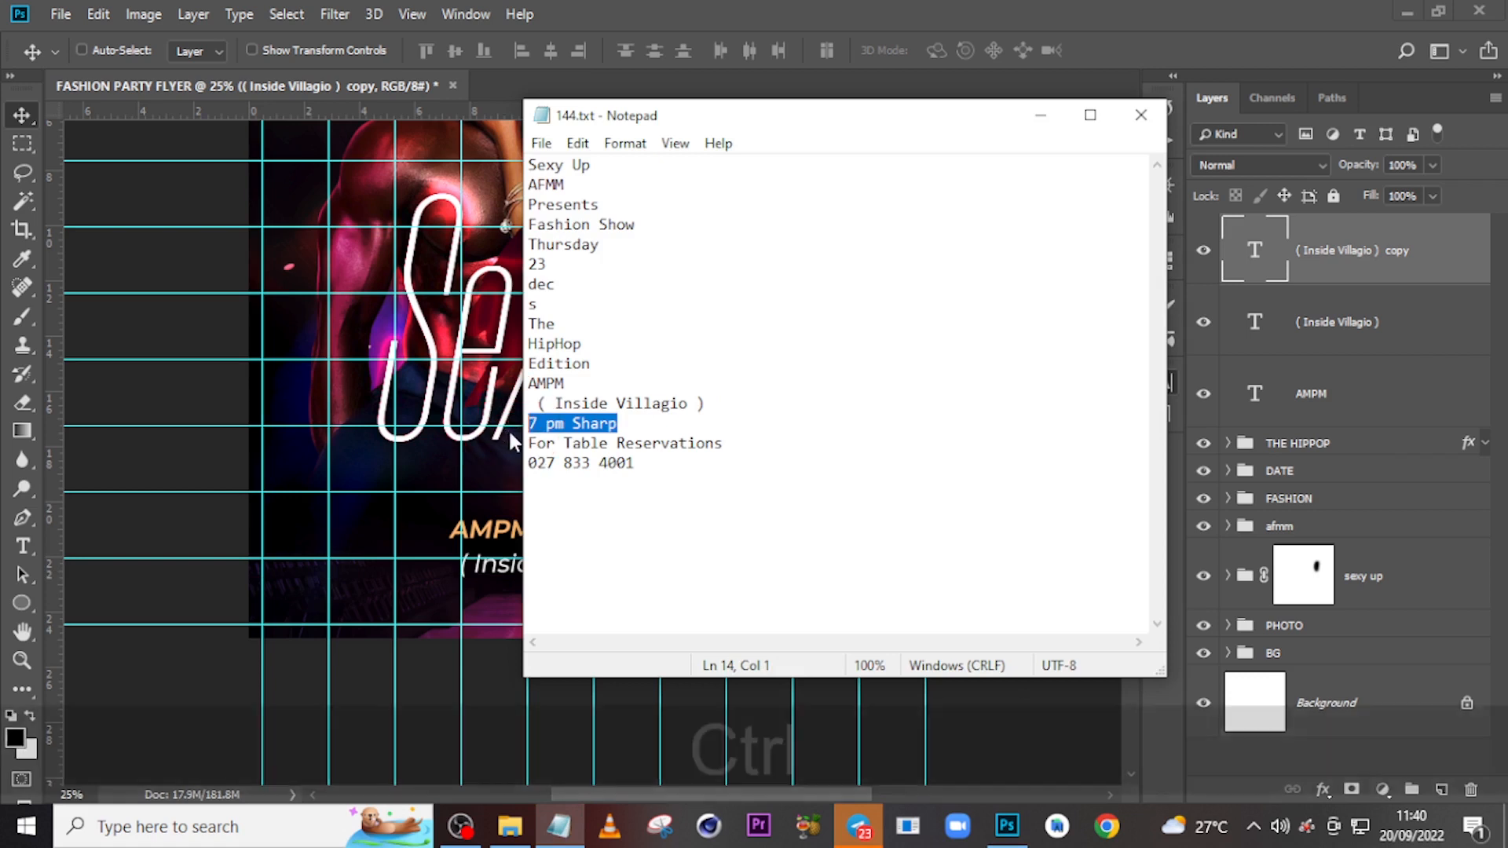
click(789, 11)
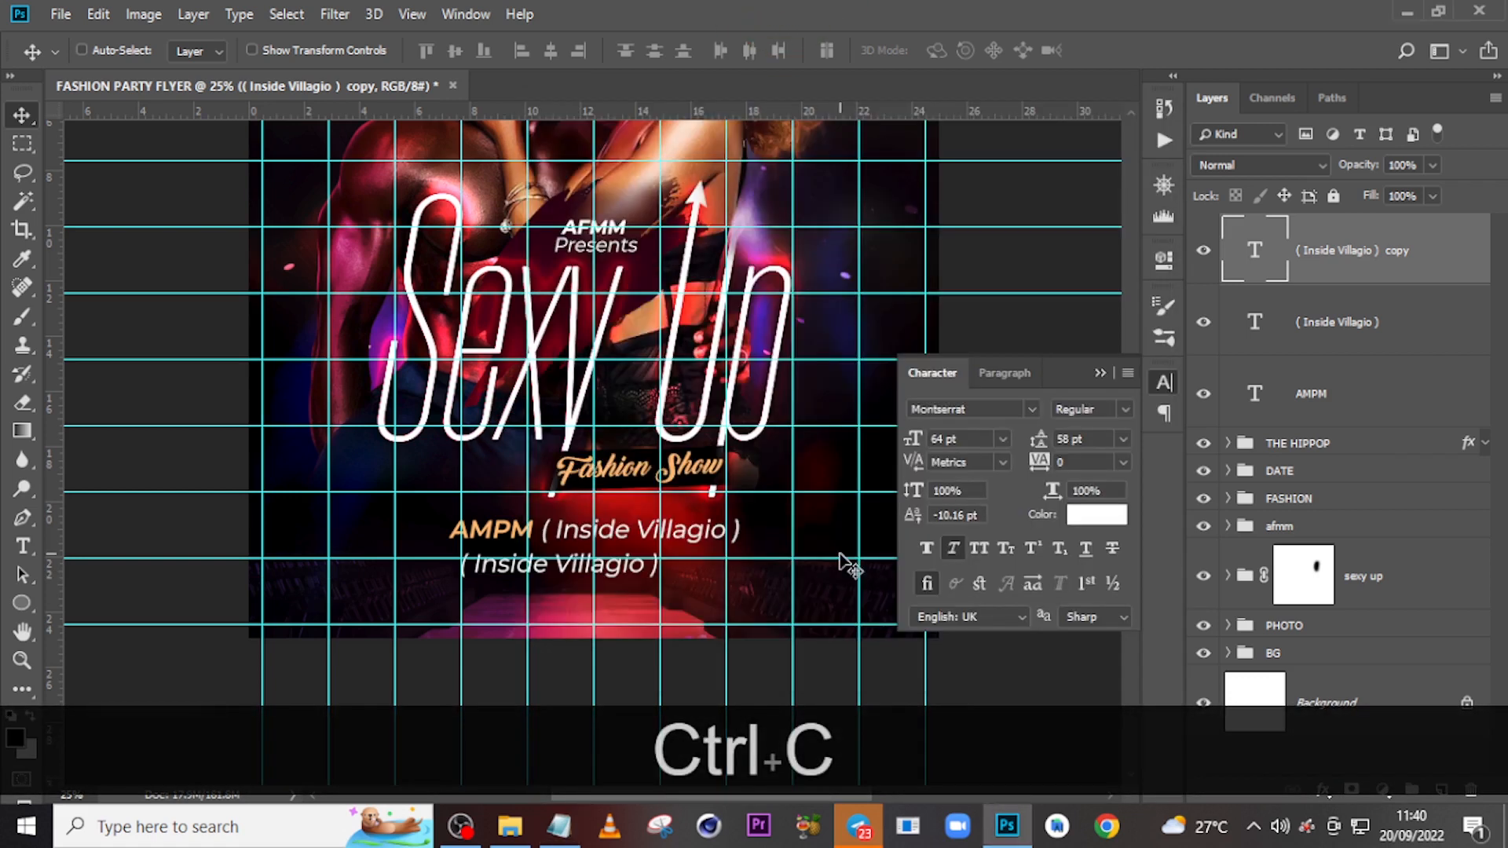
double_click(1250, 252)
key(ctrl+v)
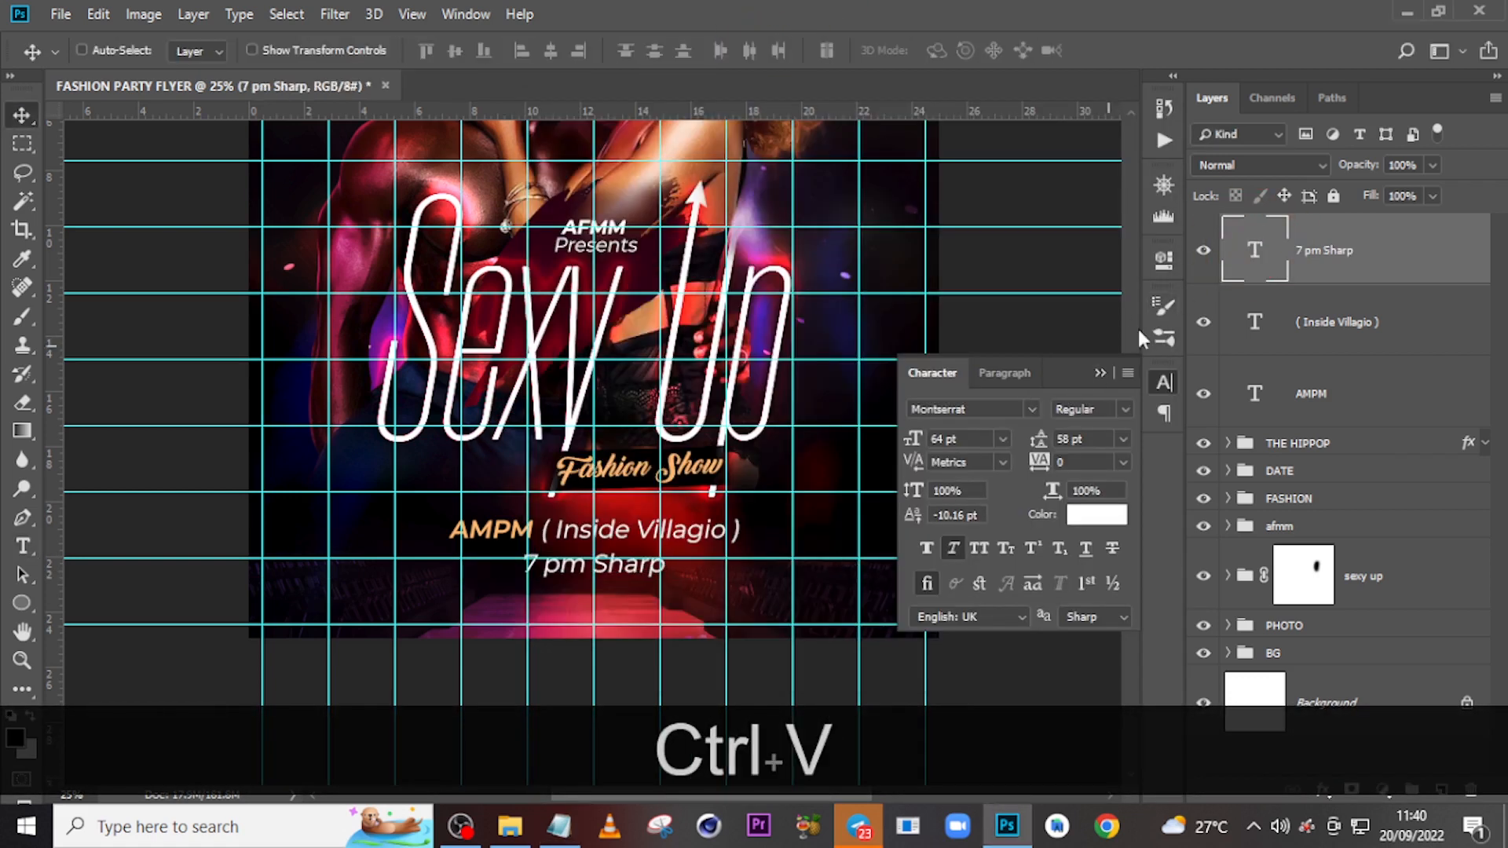
Set only the "7 pm" part of the "7 pm Sharp" text to SemiBold and colour it black.
double_click(1256, 260)
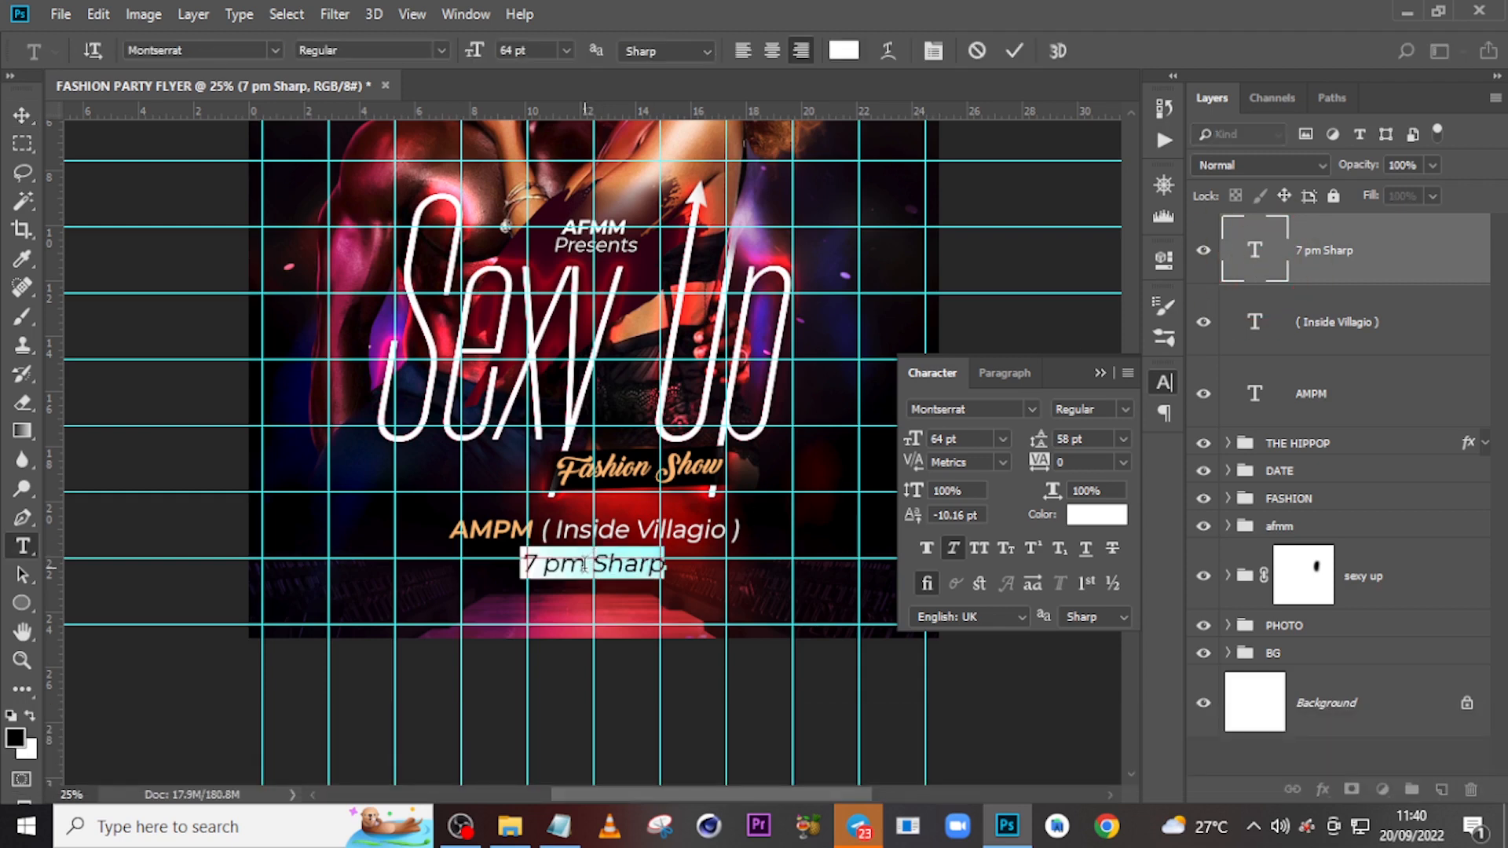
drag(588, 564, 507, 565)
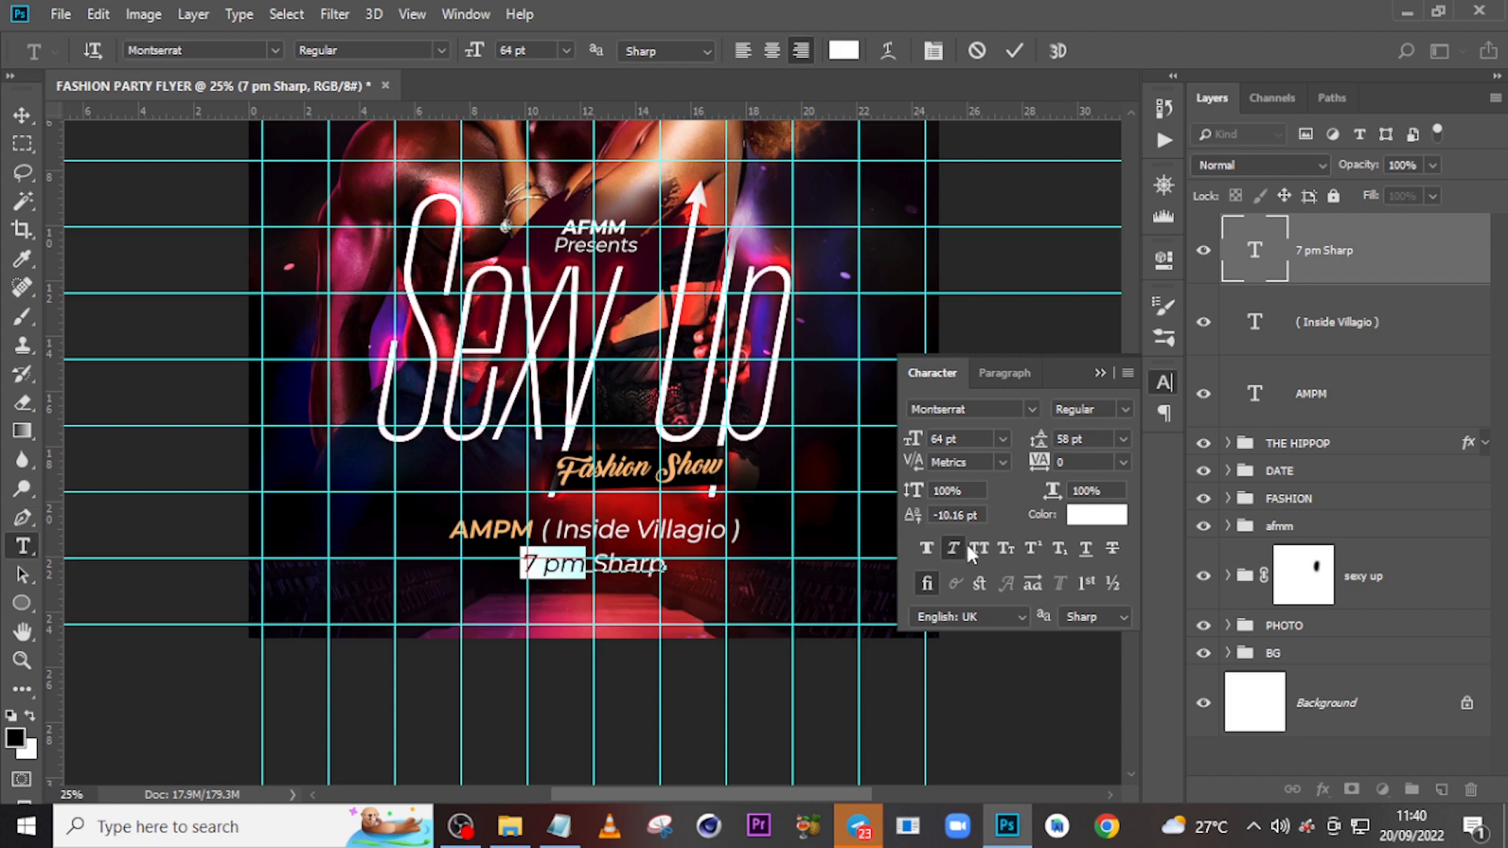
click(1123, 409)
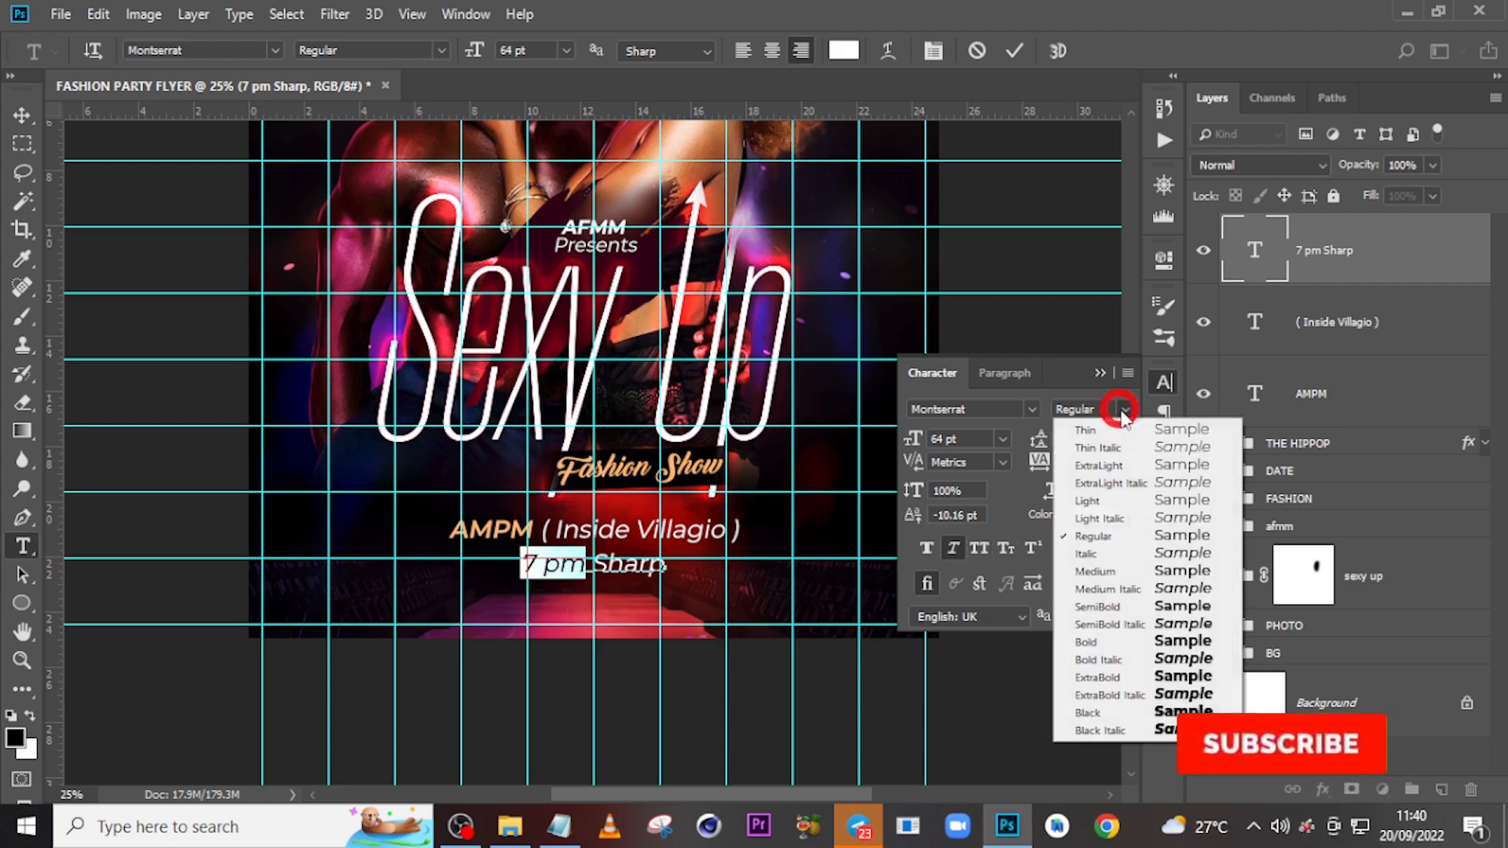
click(1102, 606)
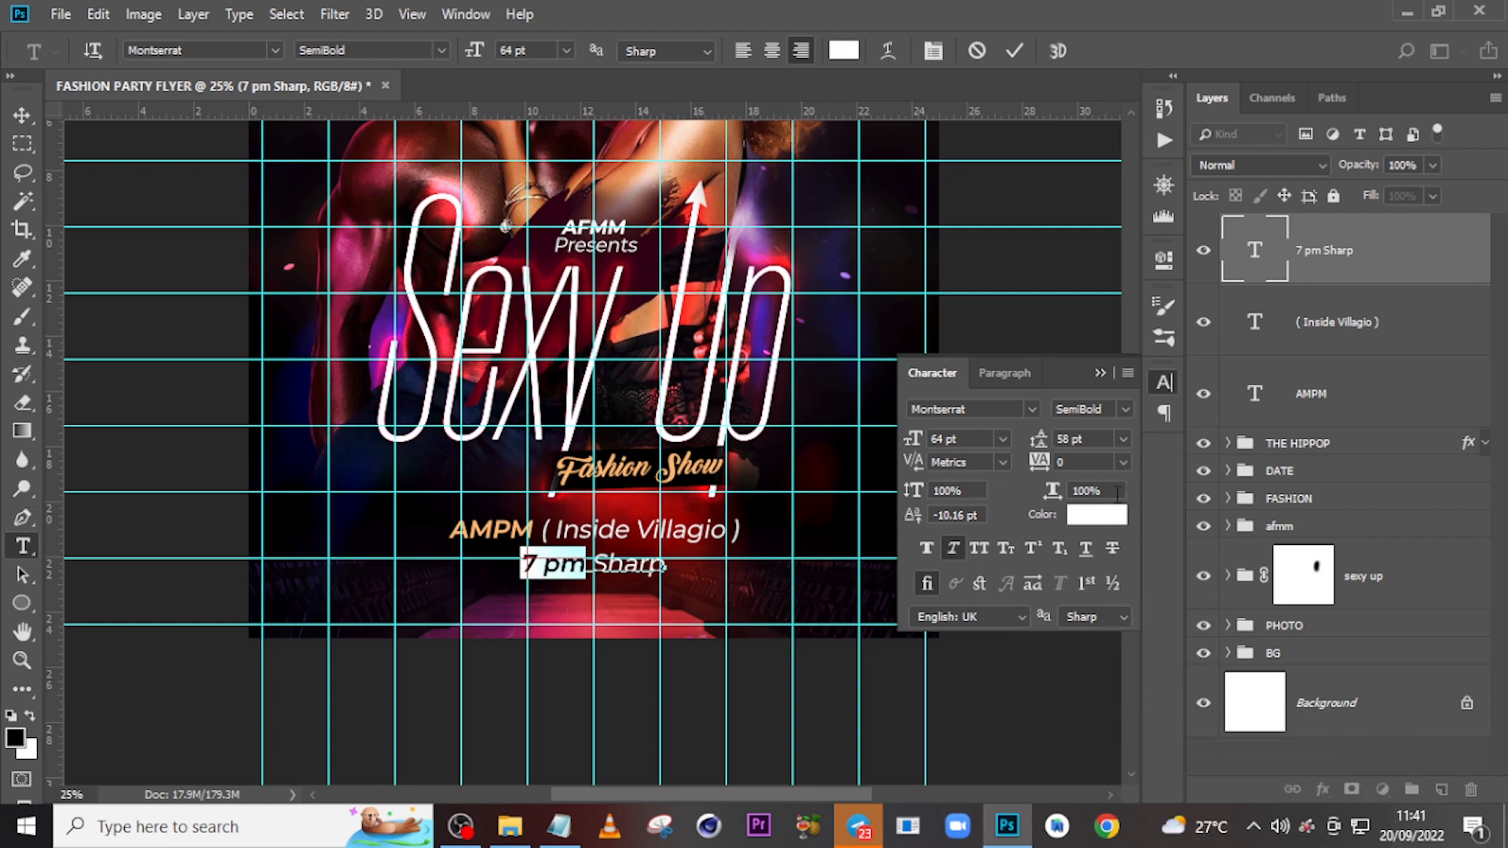
click(1097, 519)
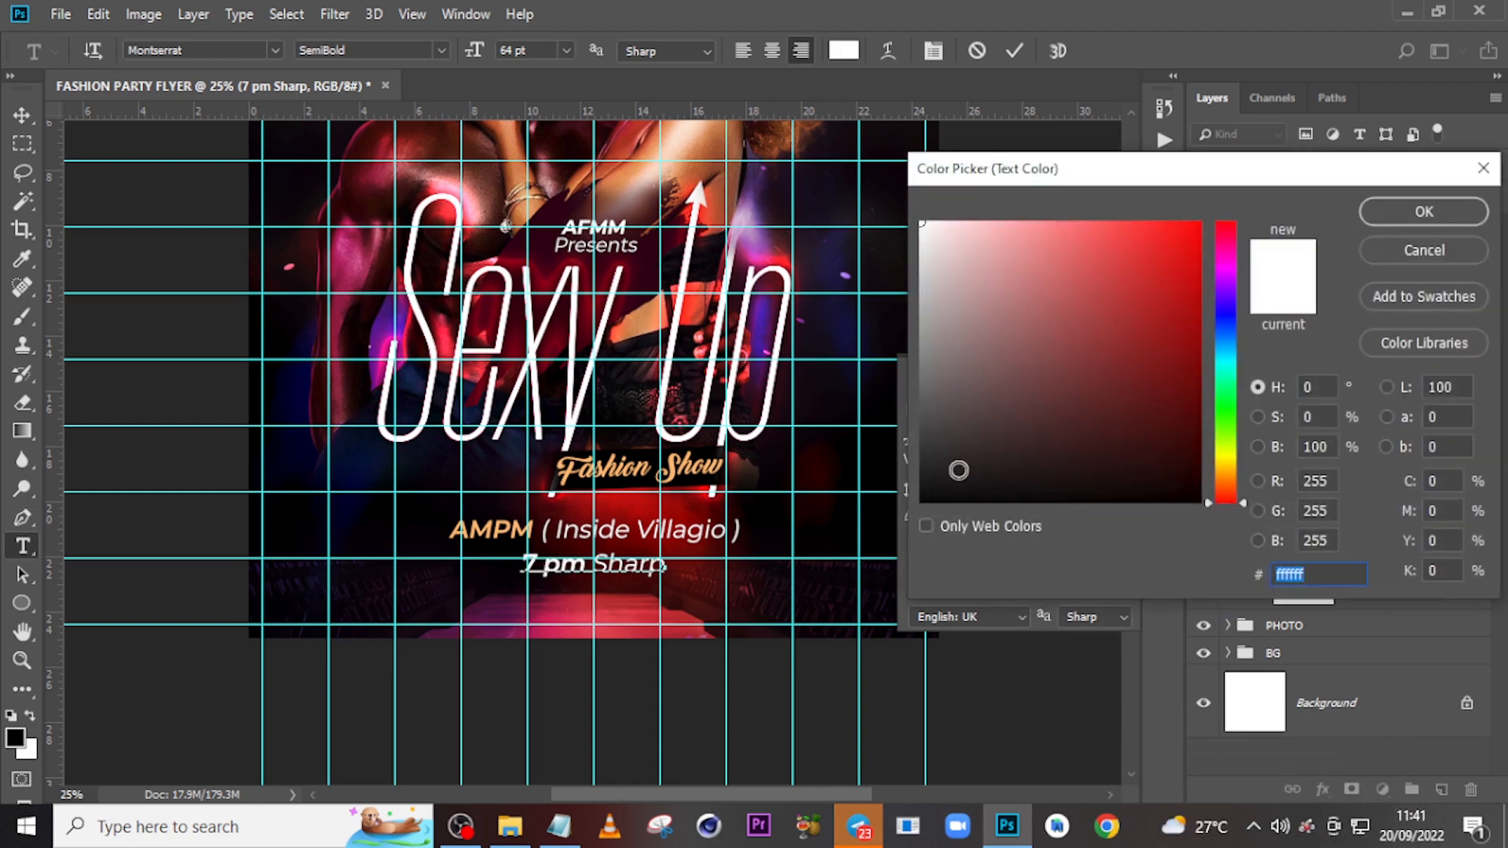
click(934, 501)
click(1389, 210)
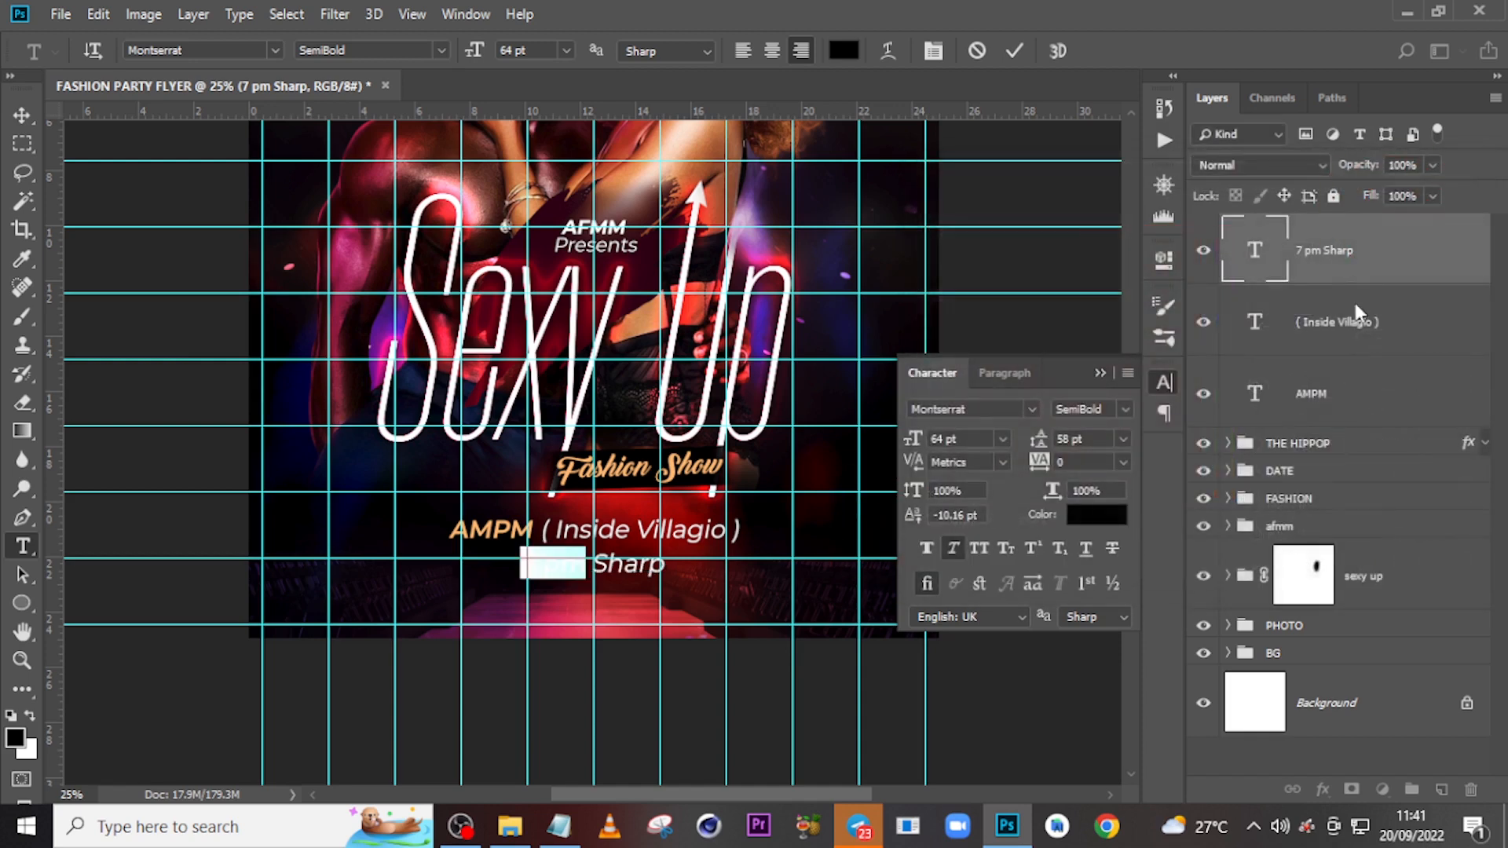
Change the colour of the whole "7 pm Sharp" text layer to black.
key(ctrl+Return)
key(v)
click(1098, 516)
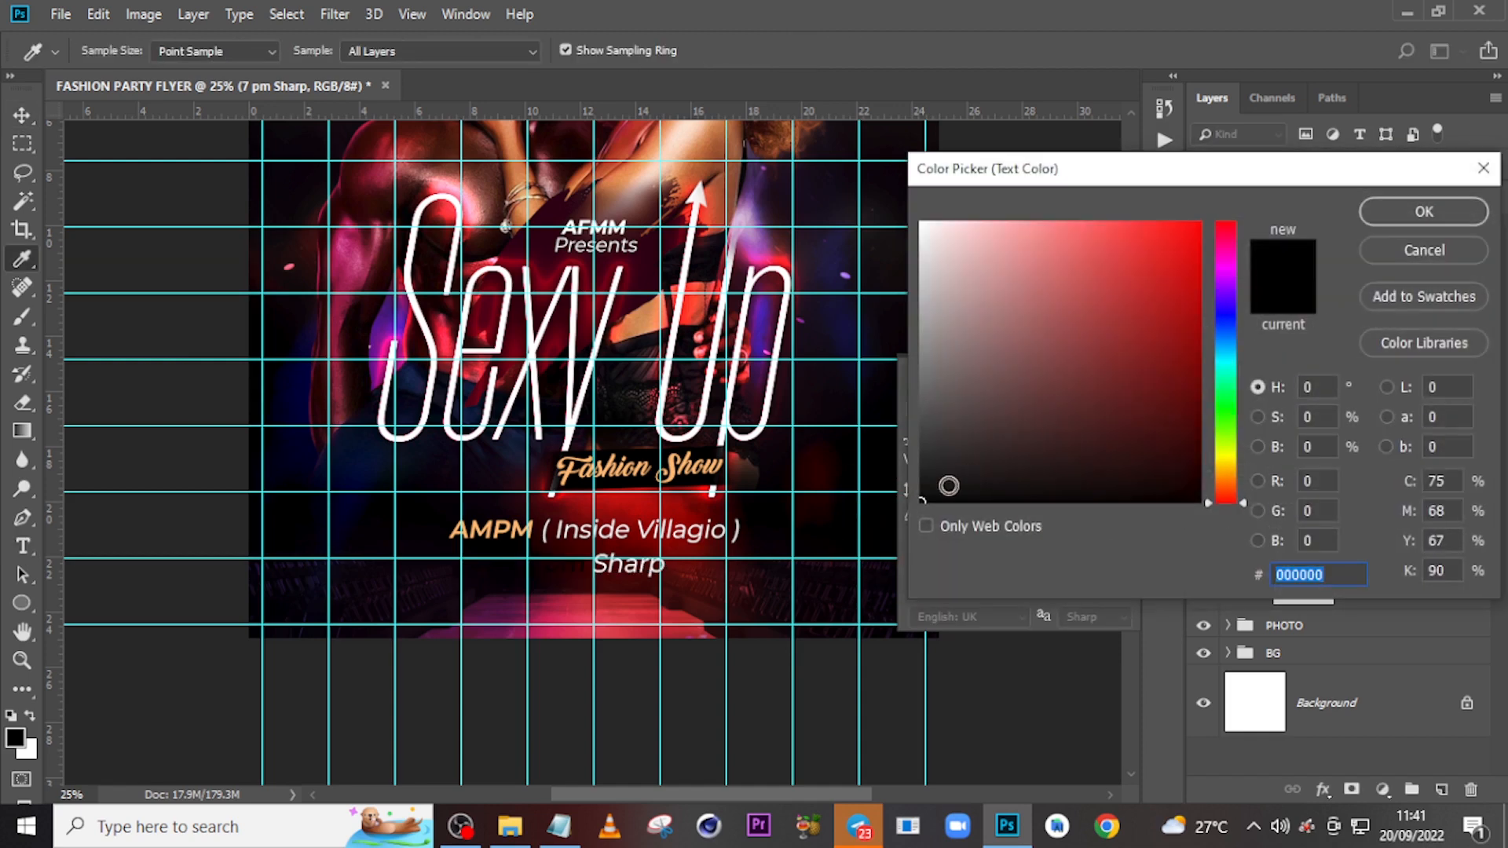
click(933, 501)
click(1406, 215)
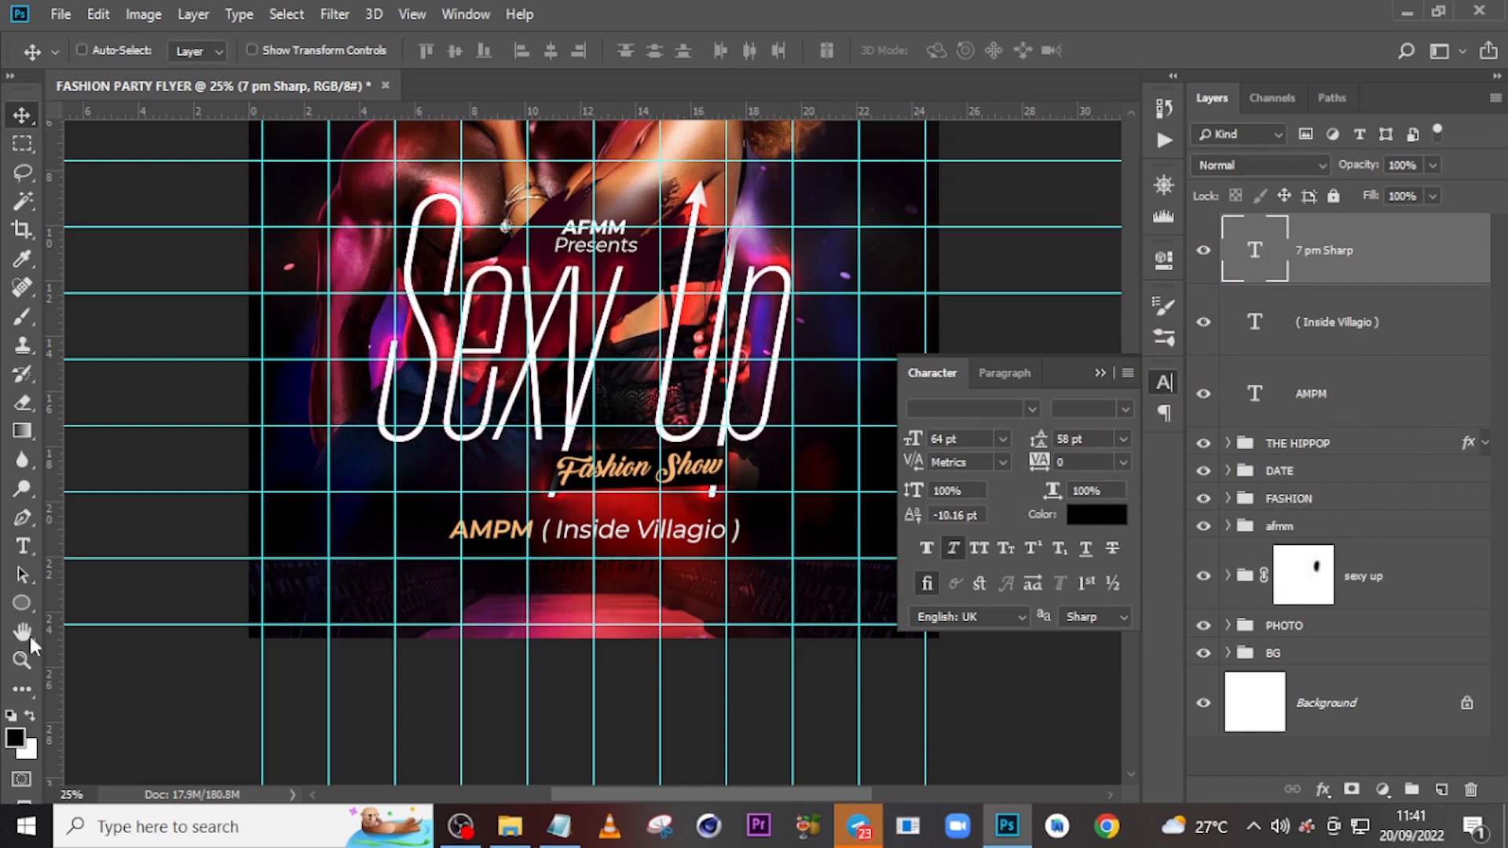
Draw a rectangle shape of about 603 x 138 px over the "7 pm Sharp" text below the venue line.
click(22, 603)
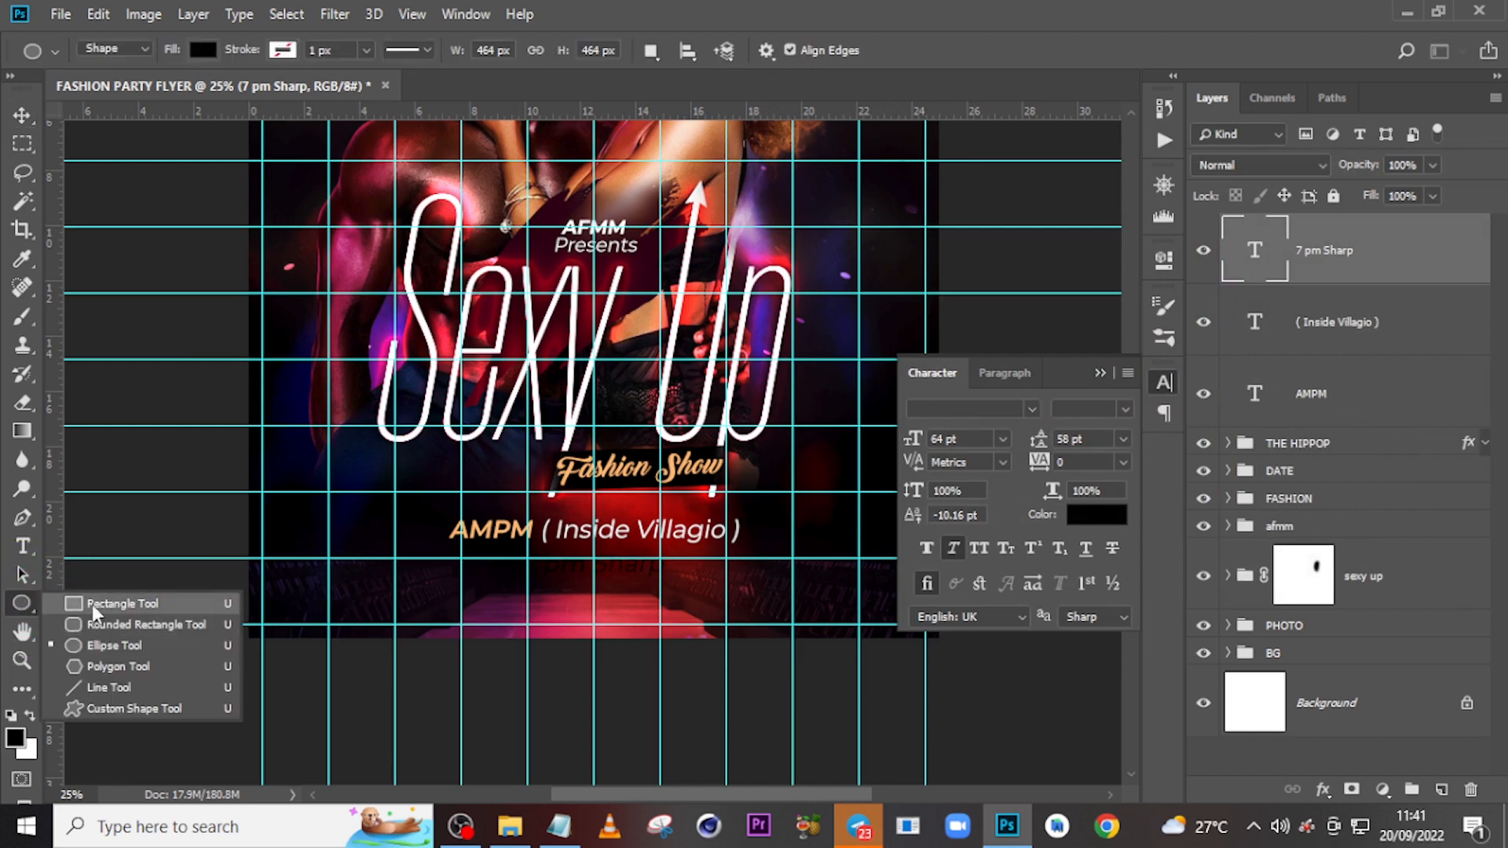
click(93, 605)
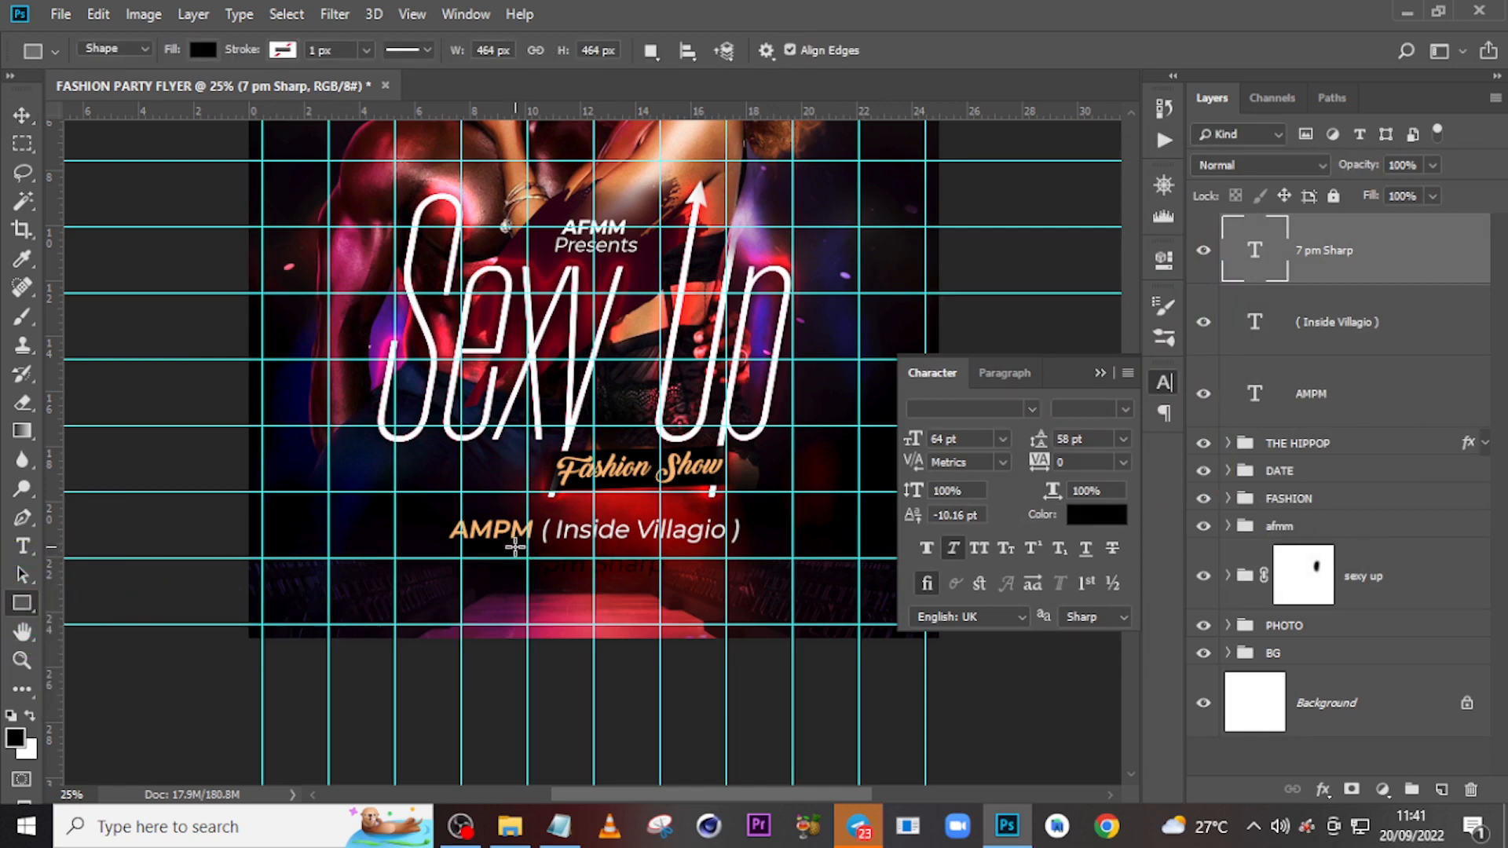
drag(516, 548, 683, 585)
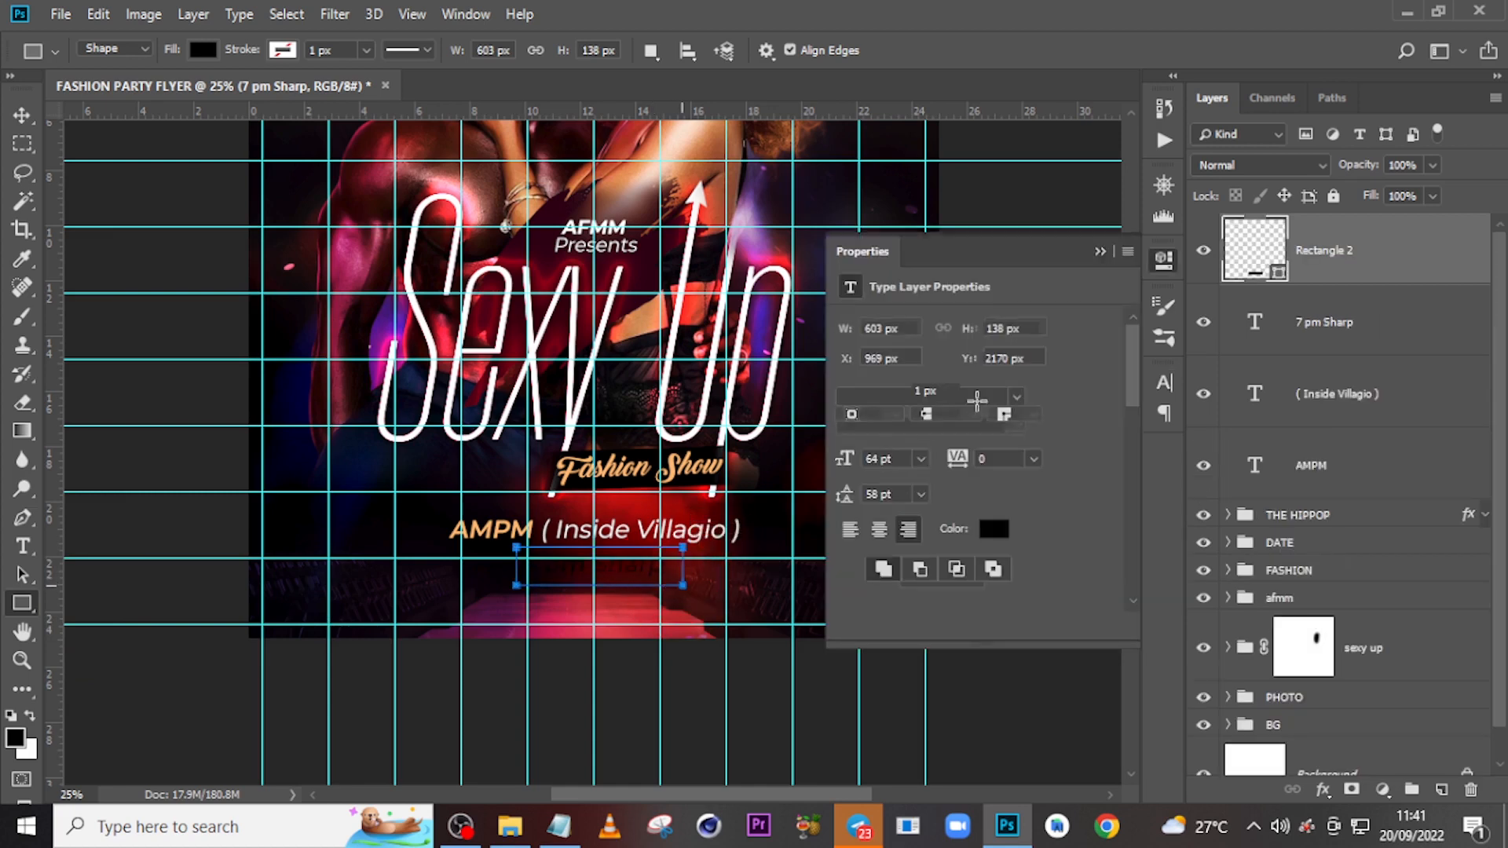
Move the black rectangle's layer below the "7 pm Sharp" text layer and shift the rectangle 24 px left to centre it on the flyer.
drag(1335, 280, 1357, 317)
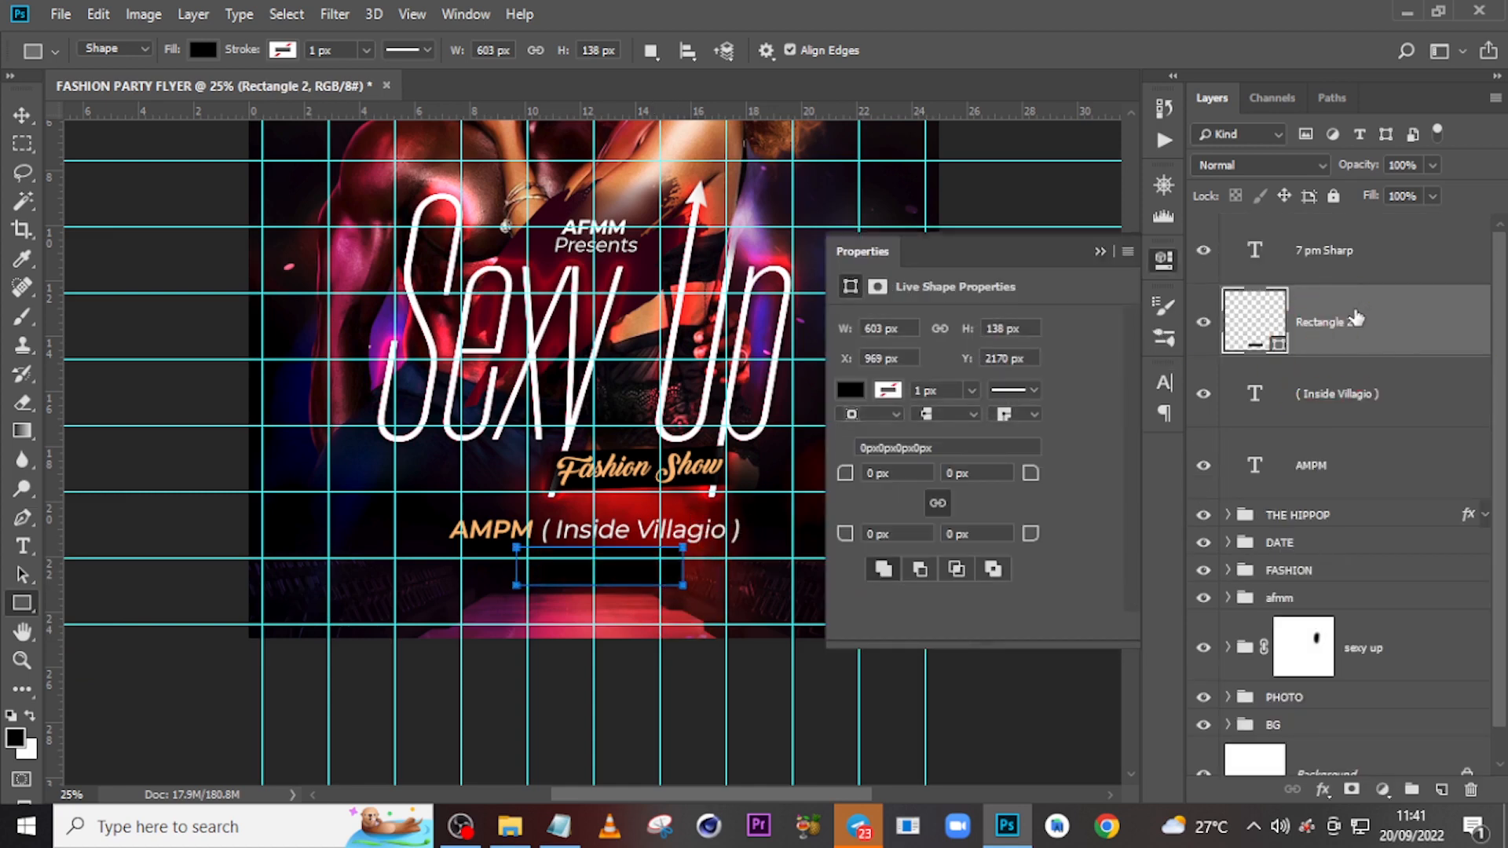
key(ctrl+t)
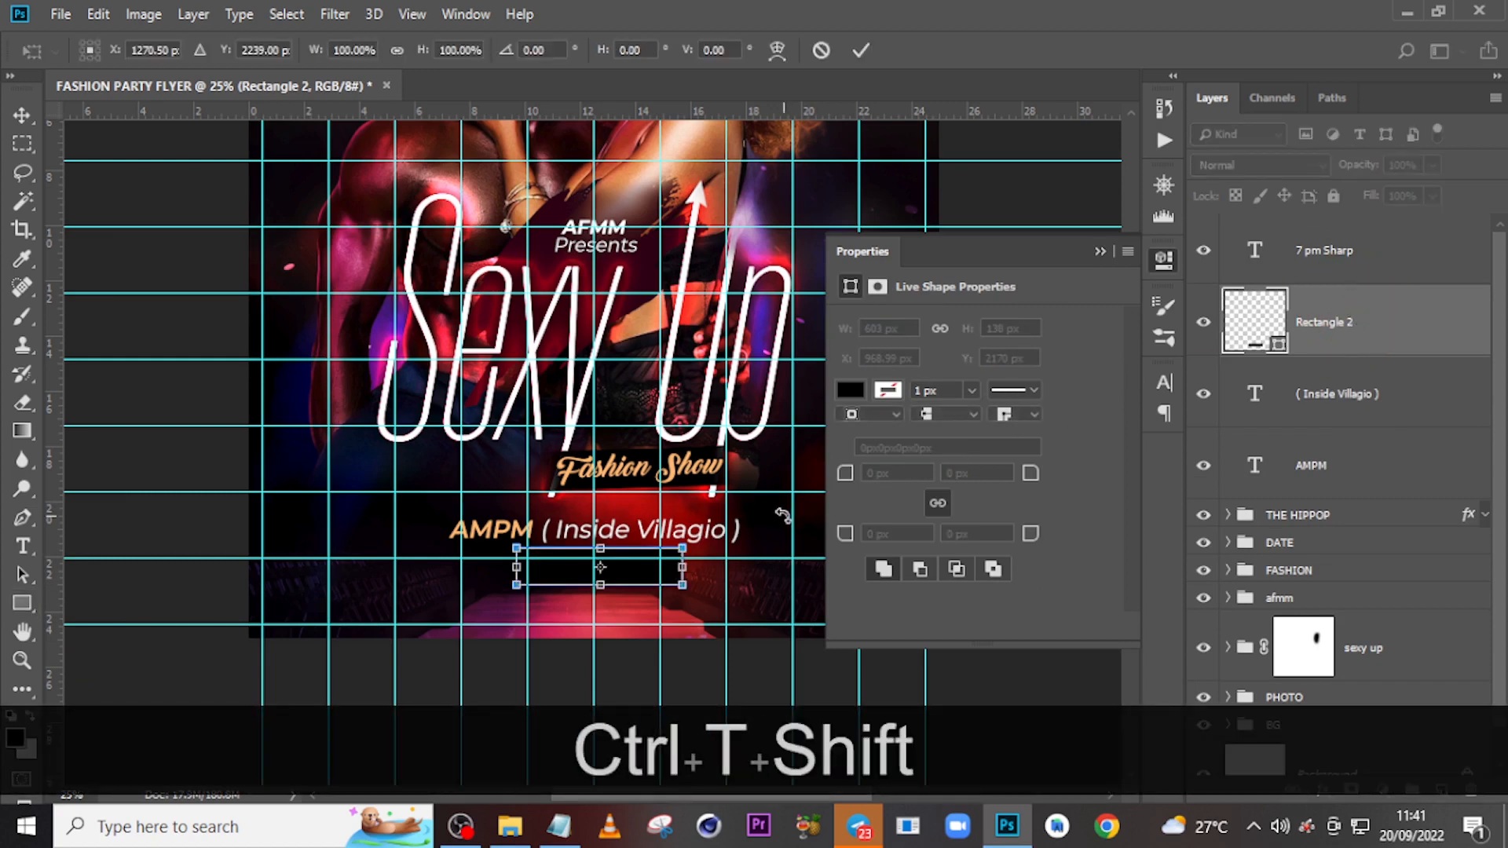
key(shift+Left)
key(shift+Left)
key(shift+Left)
key(shift+Left)
key(shift+Left)
key(shift+Left)
key(shift+Left)
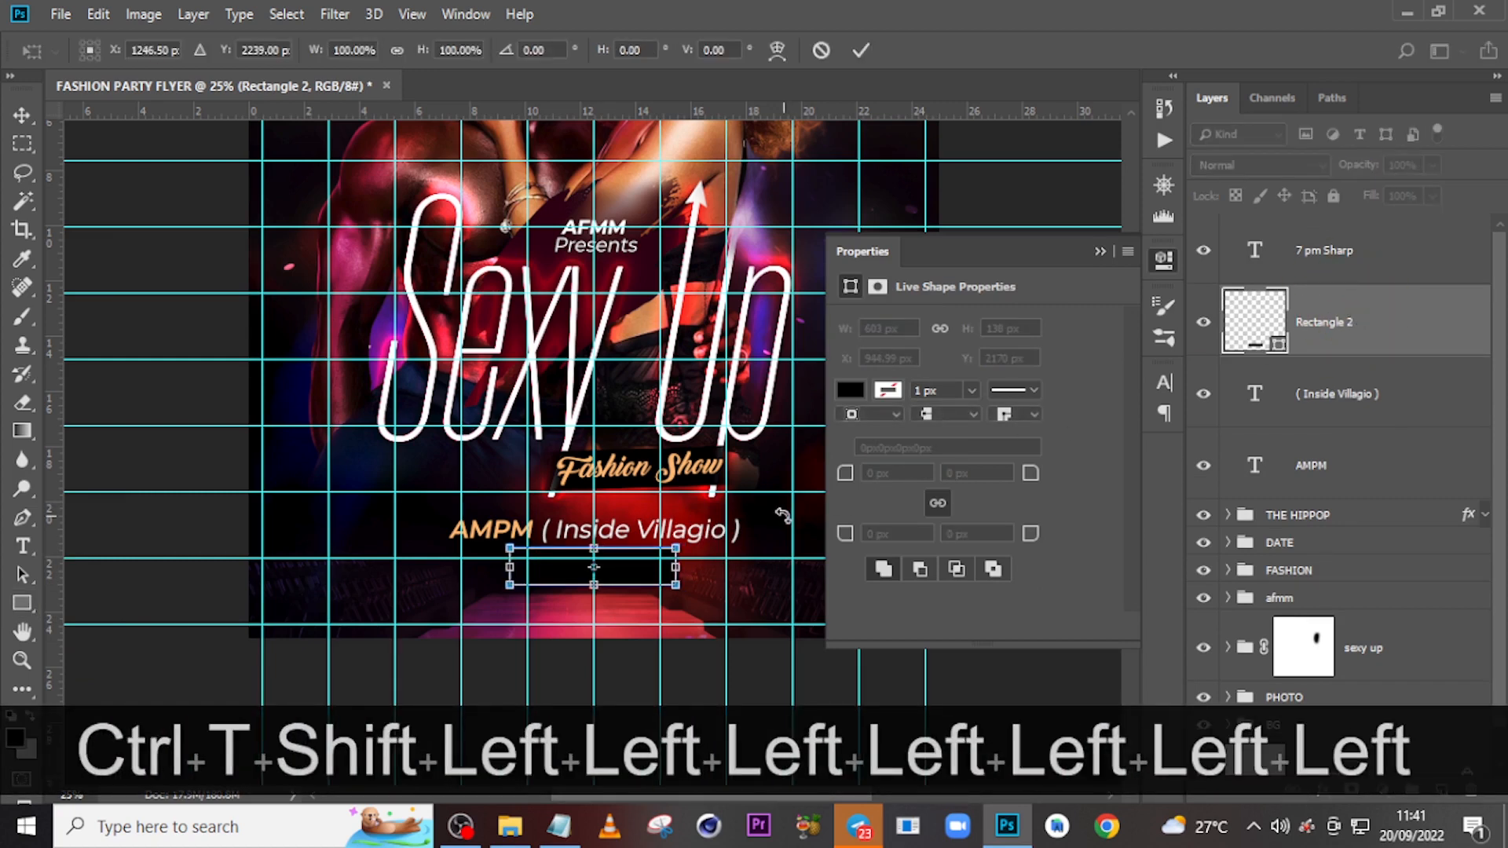
key(Return)
Nudge the "7 pm Sharp" text slightly right and 8 px down to centre it on the rectangle.
click(1304, 271)
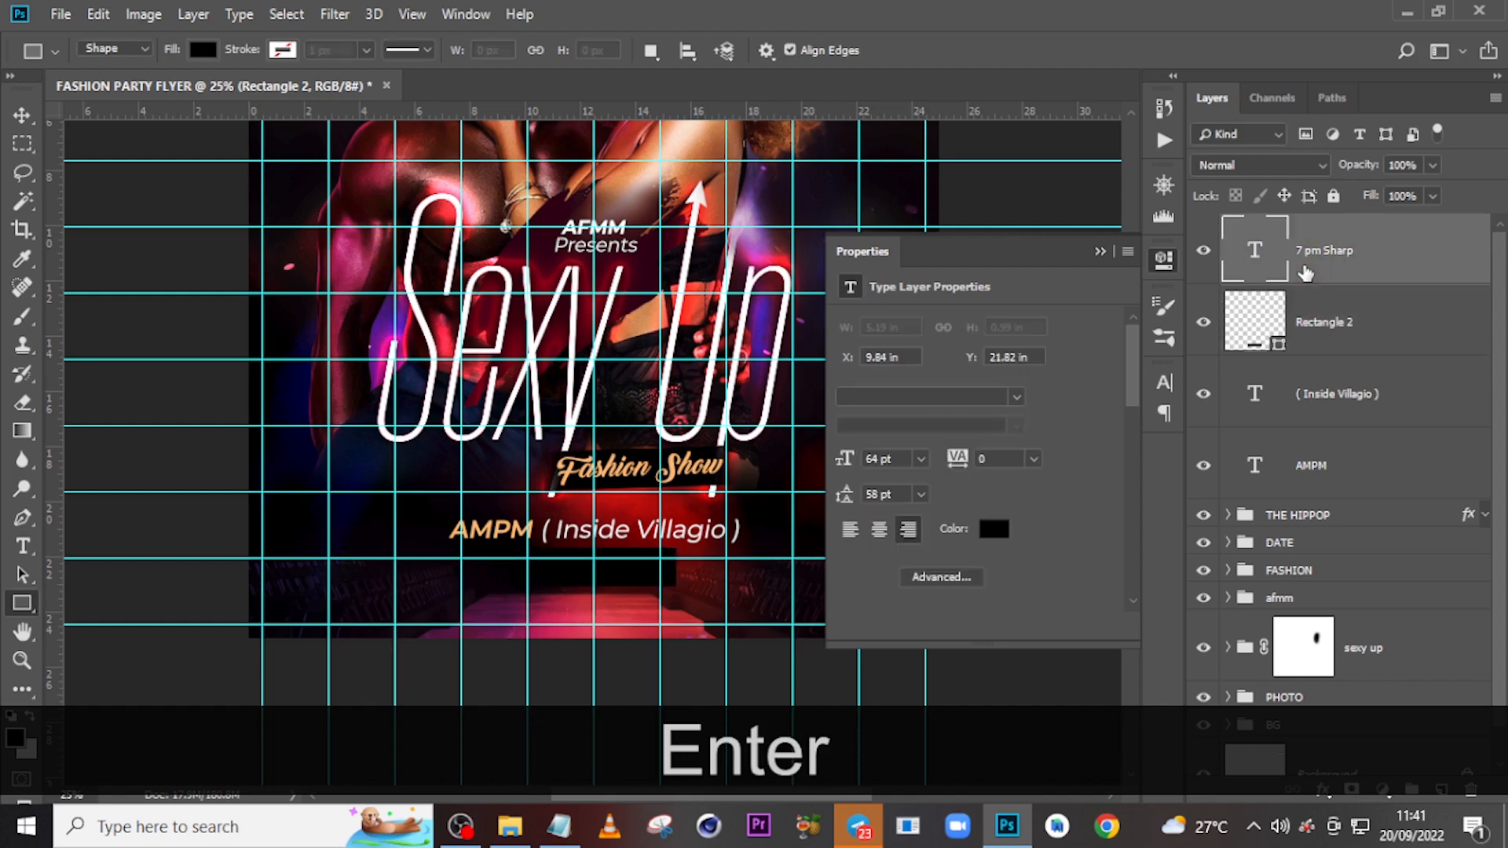
key(ctrl+t)
key(Right)
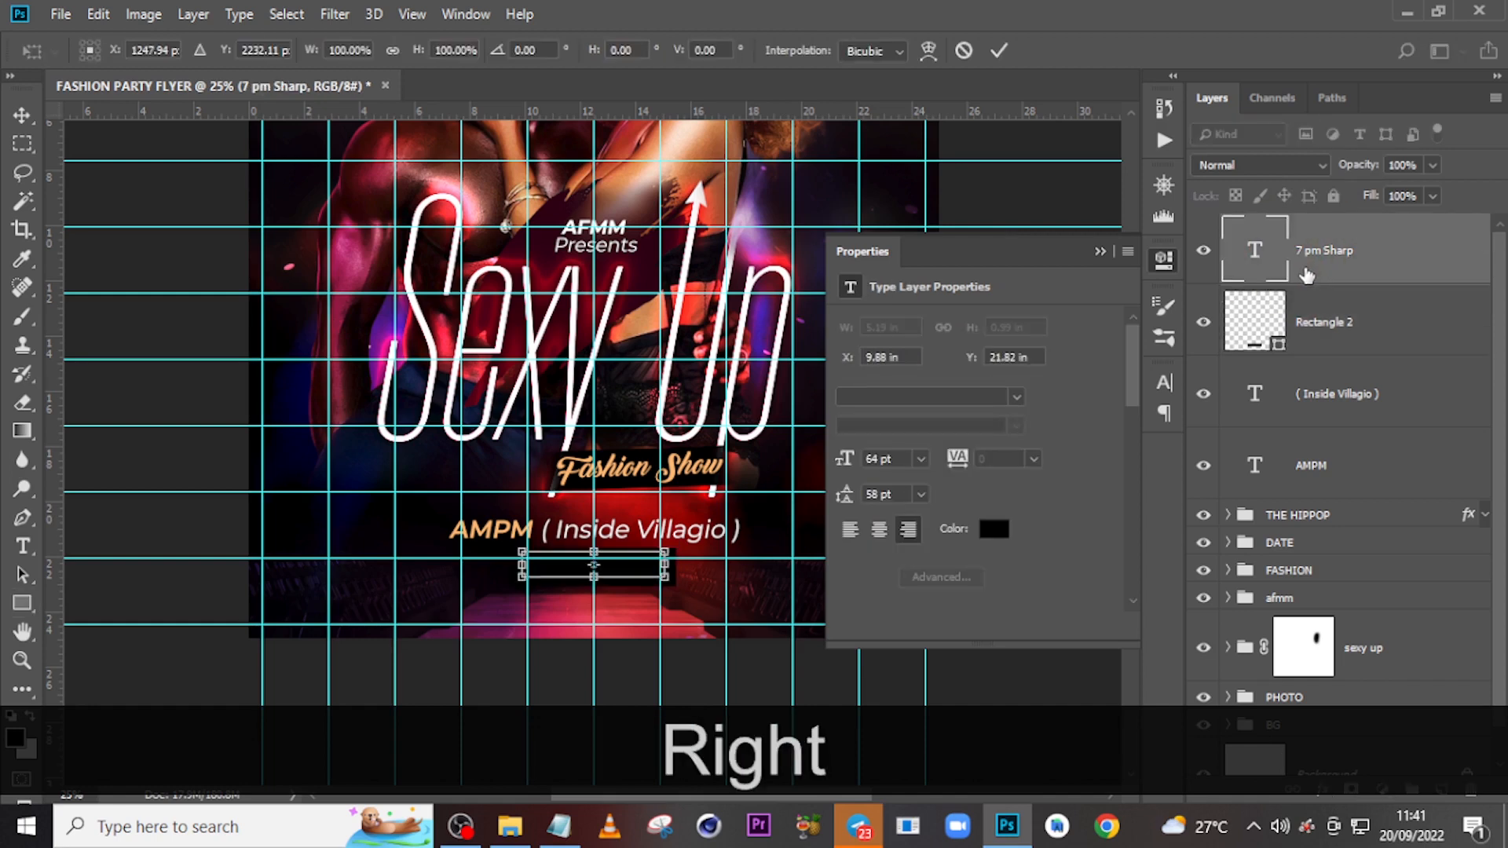
key(Down)
key(Down)
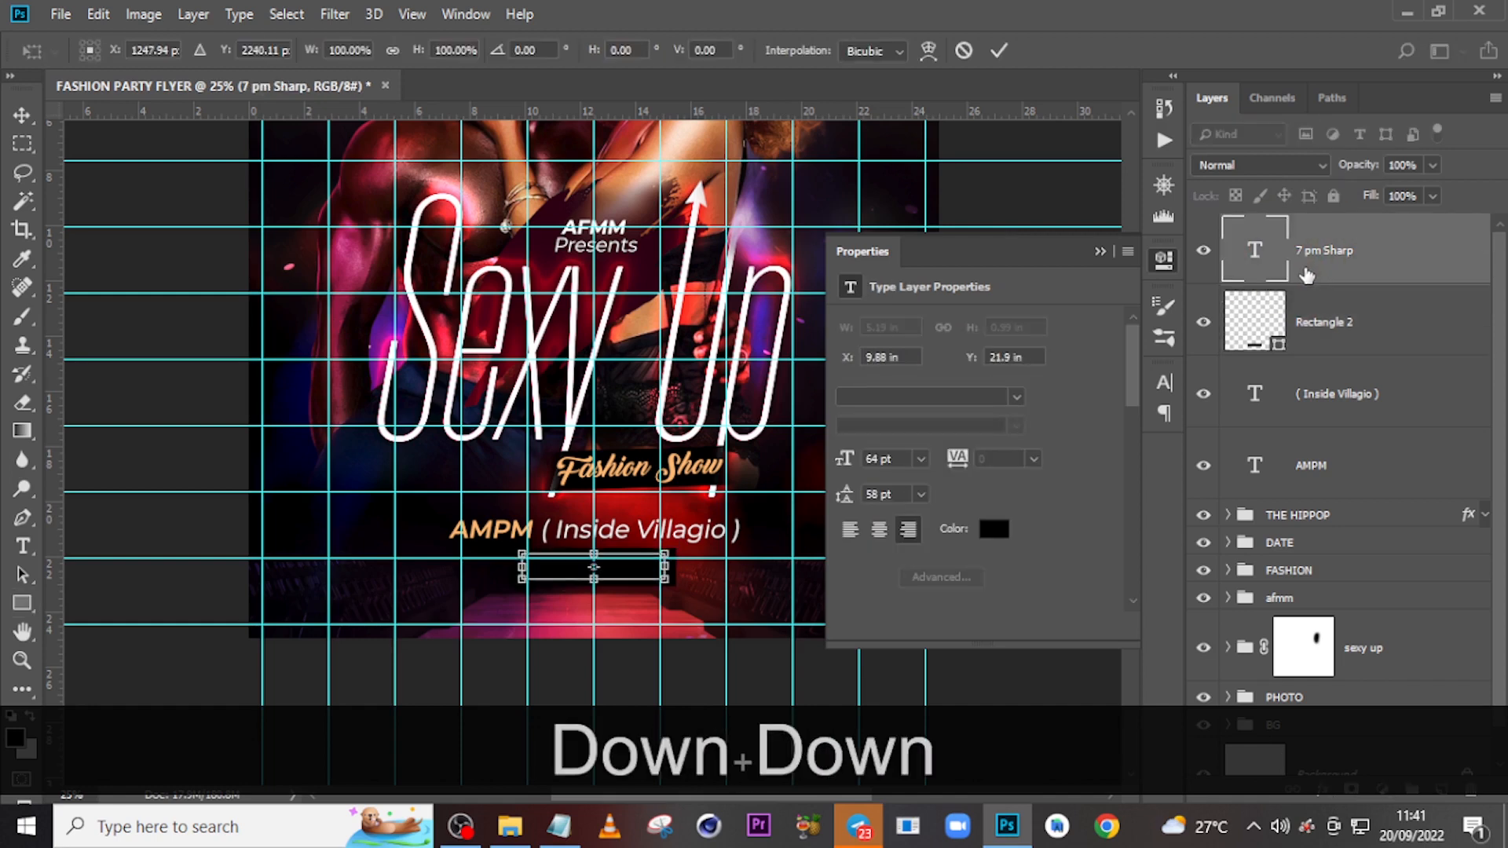
key(Return)
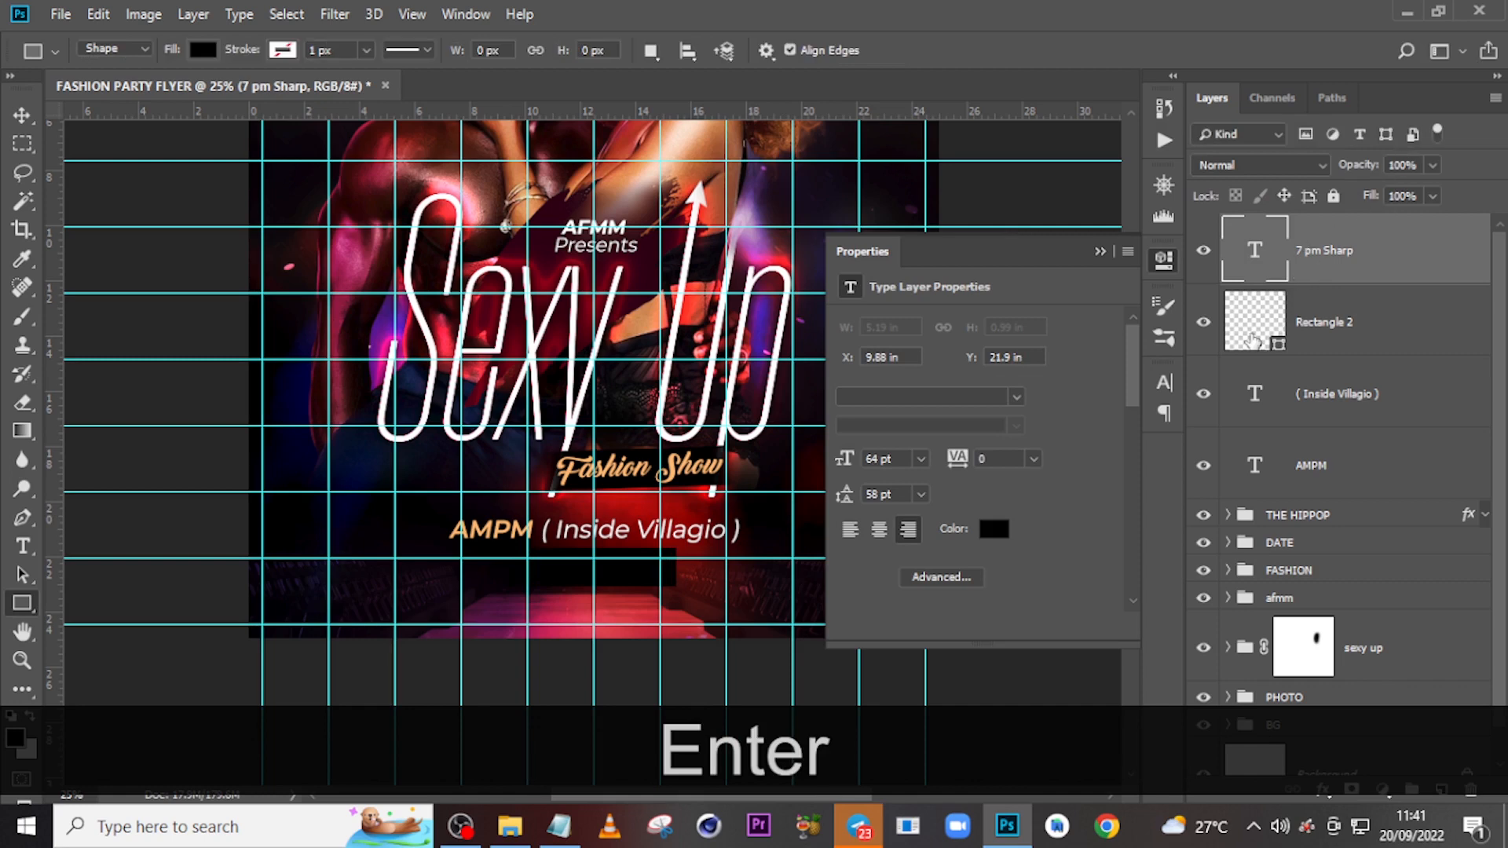
click(1252, 340)
double_click(1252, 340)
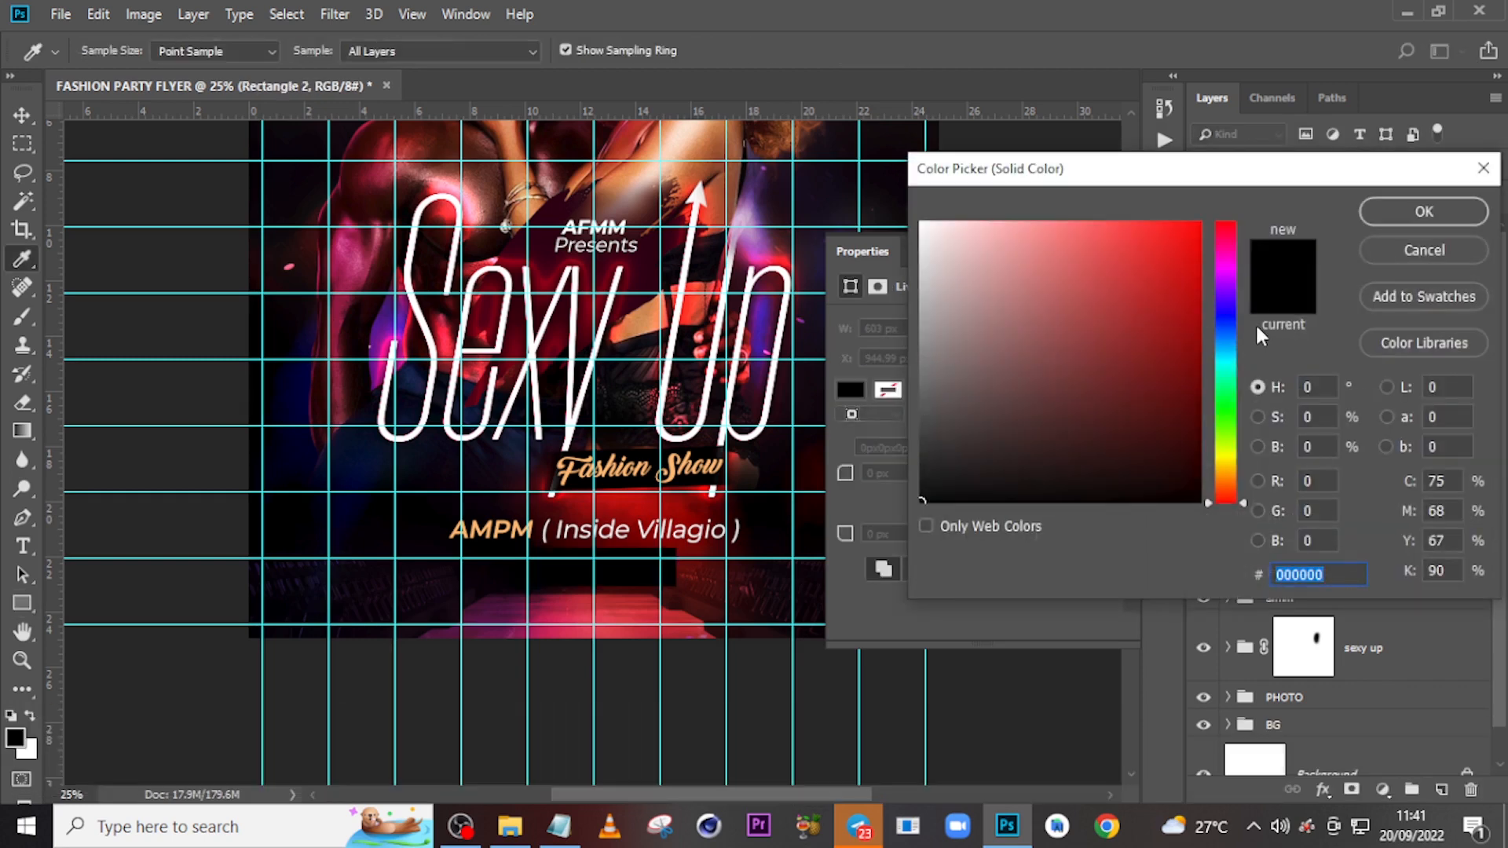
text(FF)
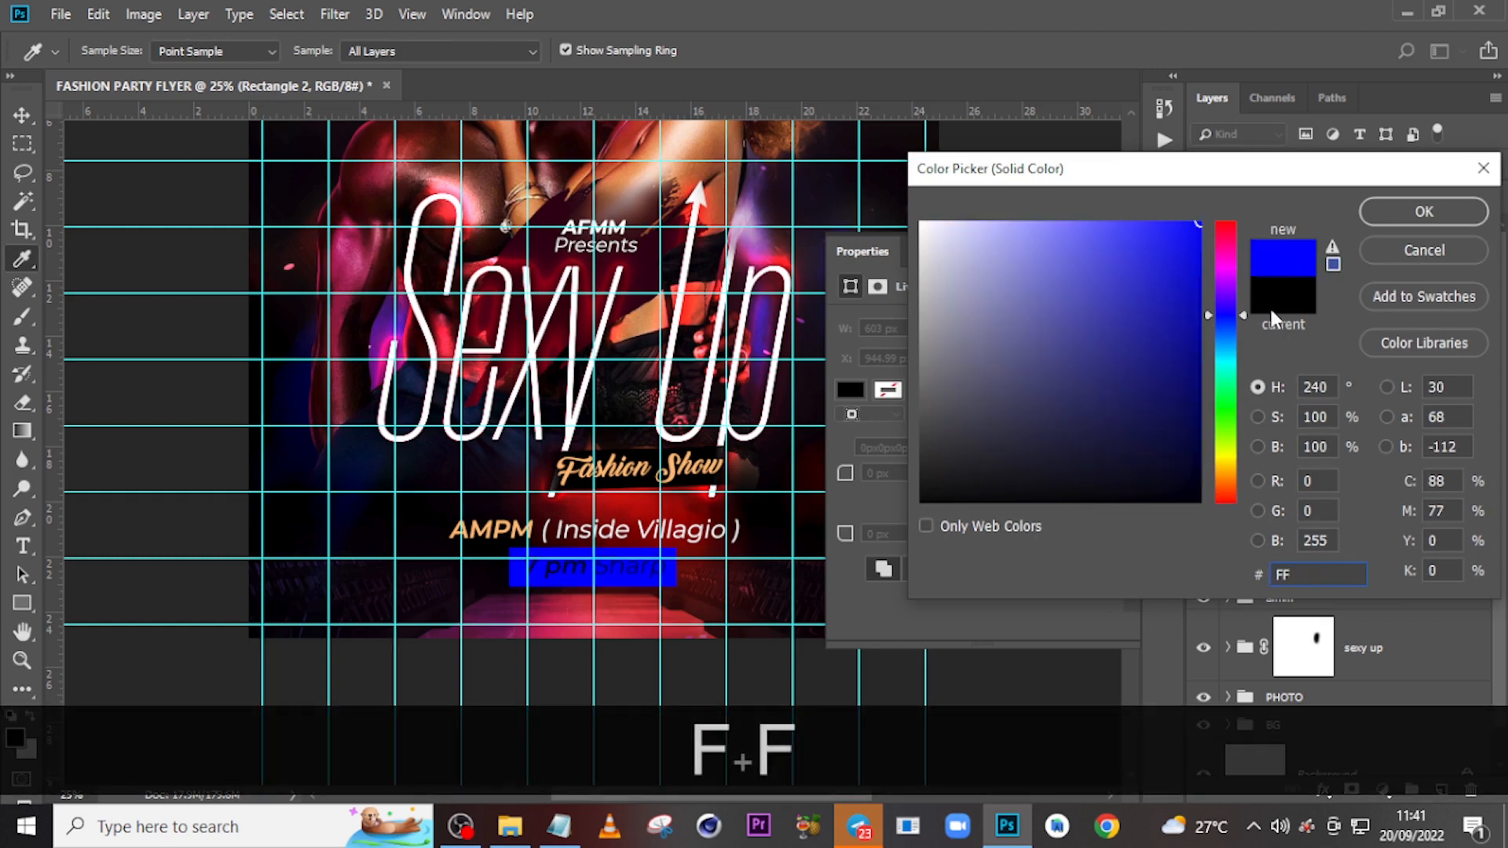
text(N)
key(BackSpace)
text(BB)
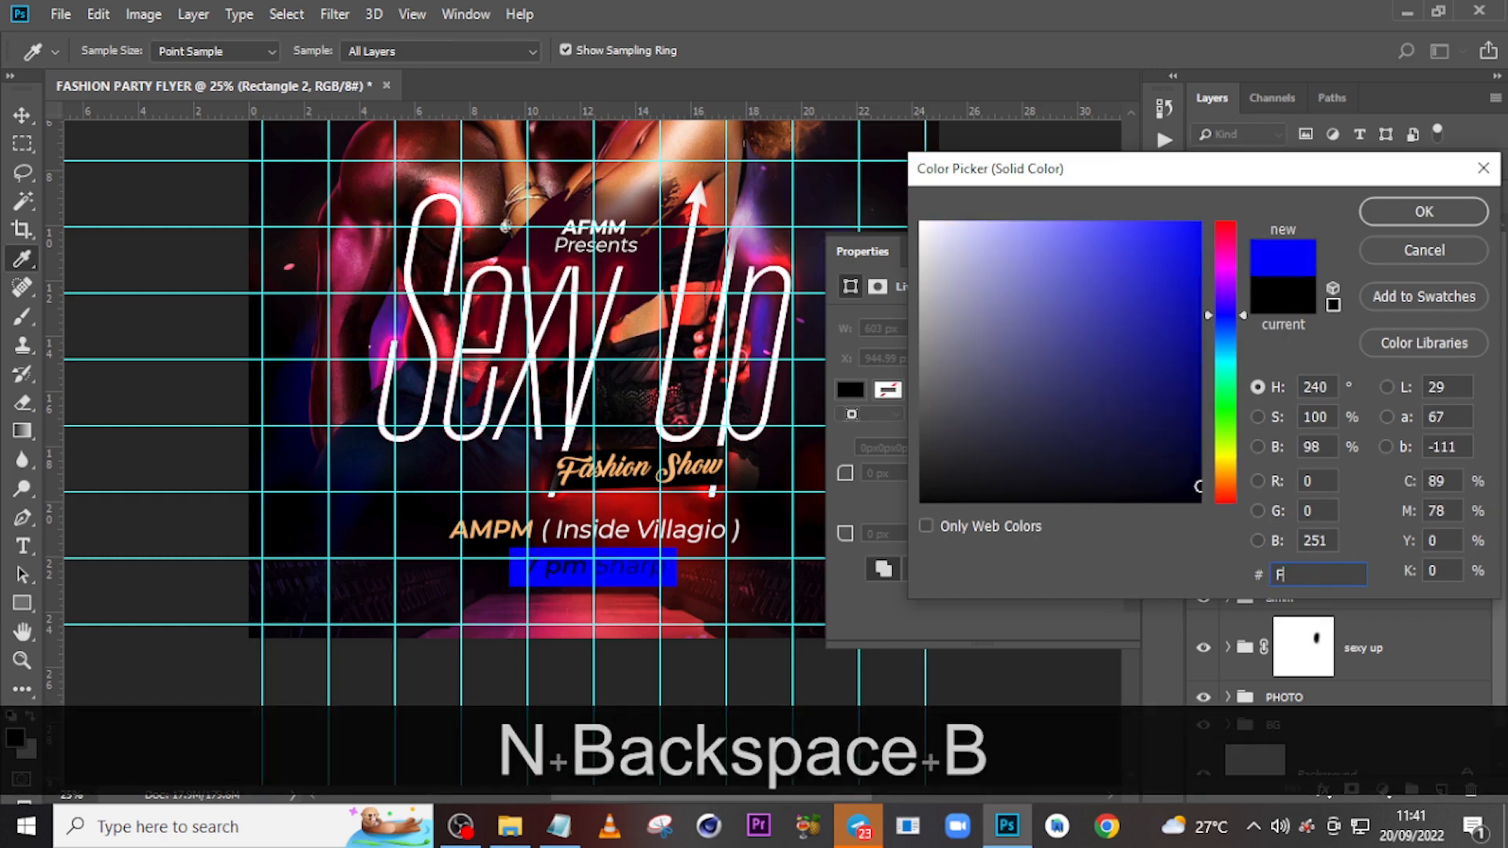
text(72)
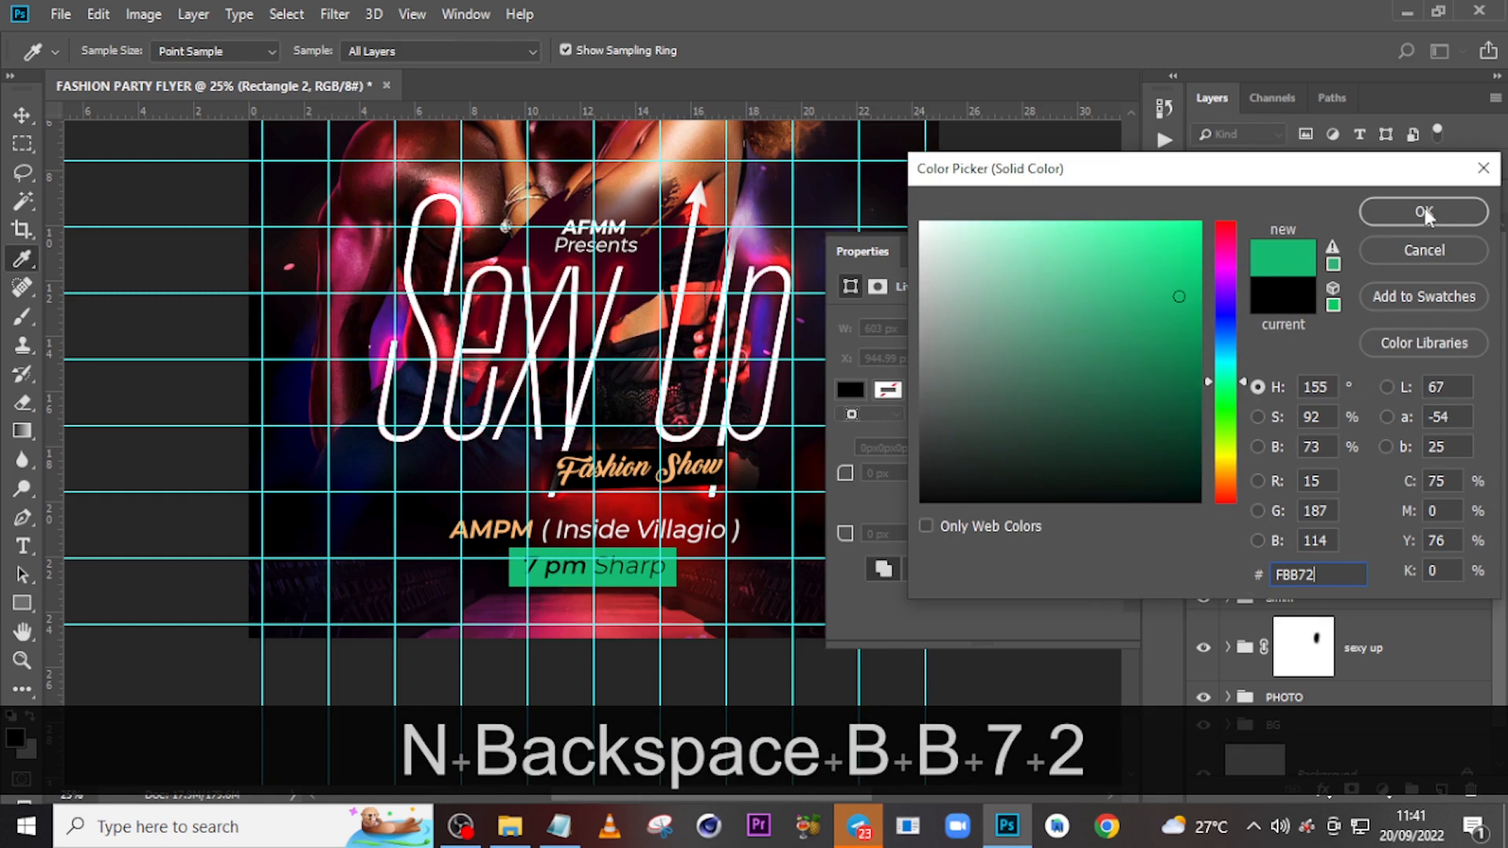
click(1283, 574)
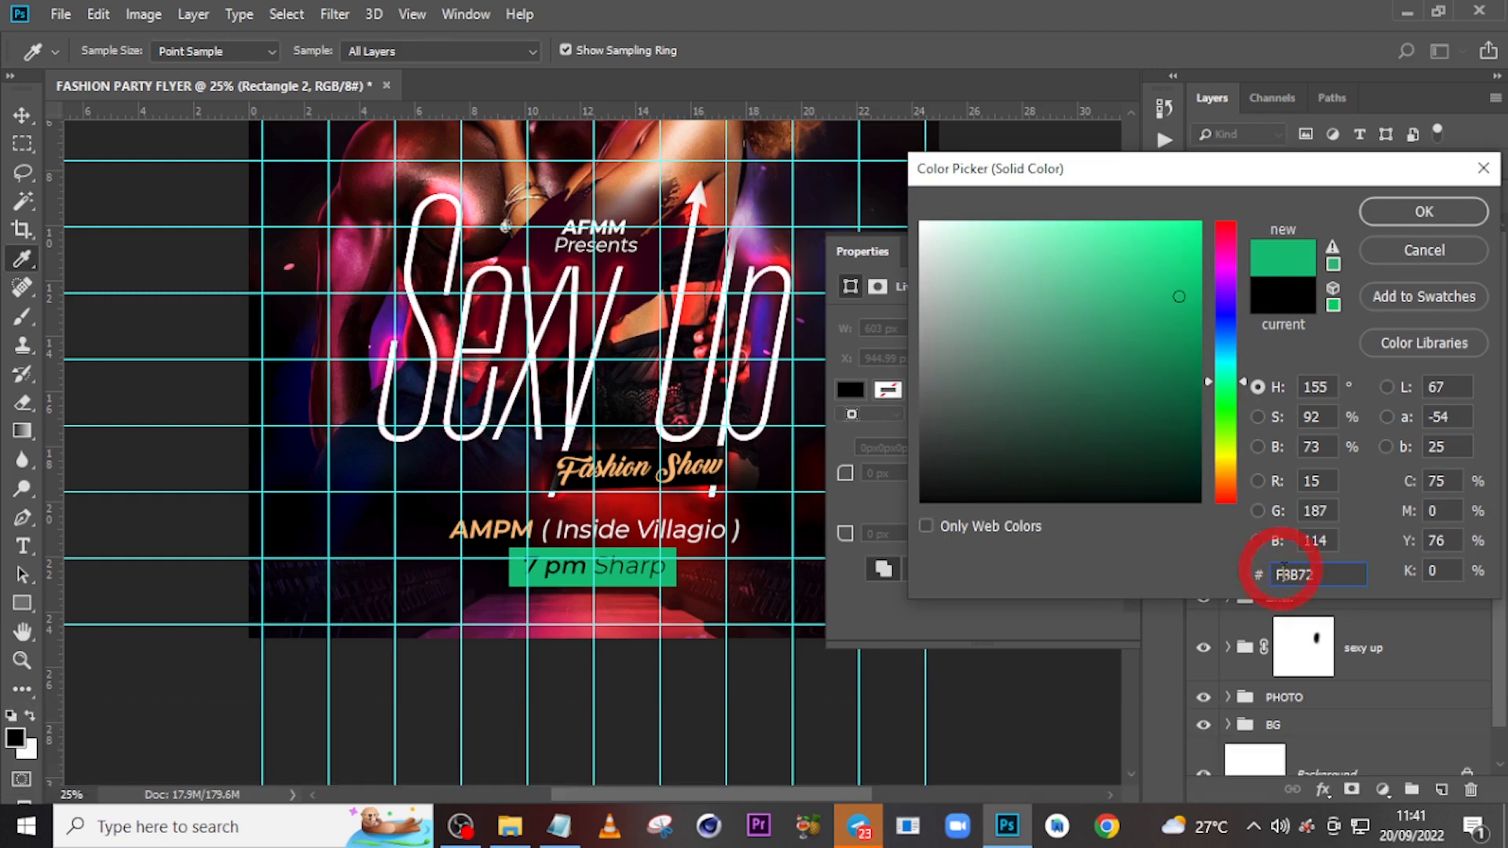
text(F)
click(1259, 573)
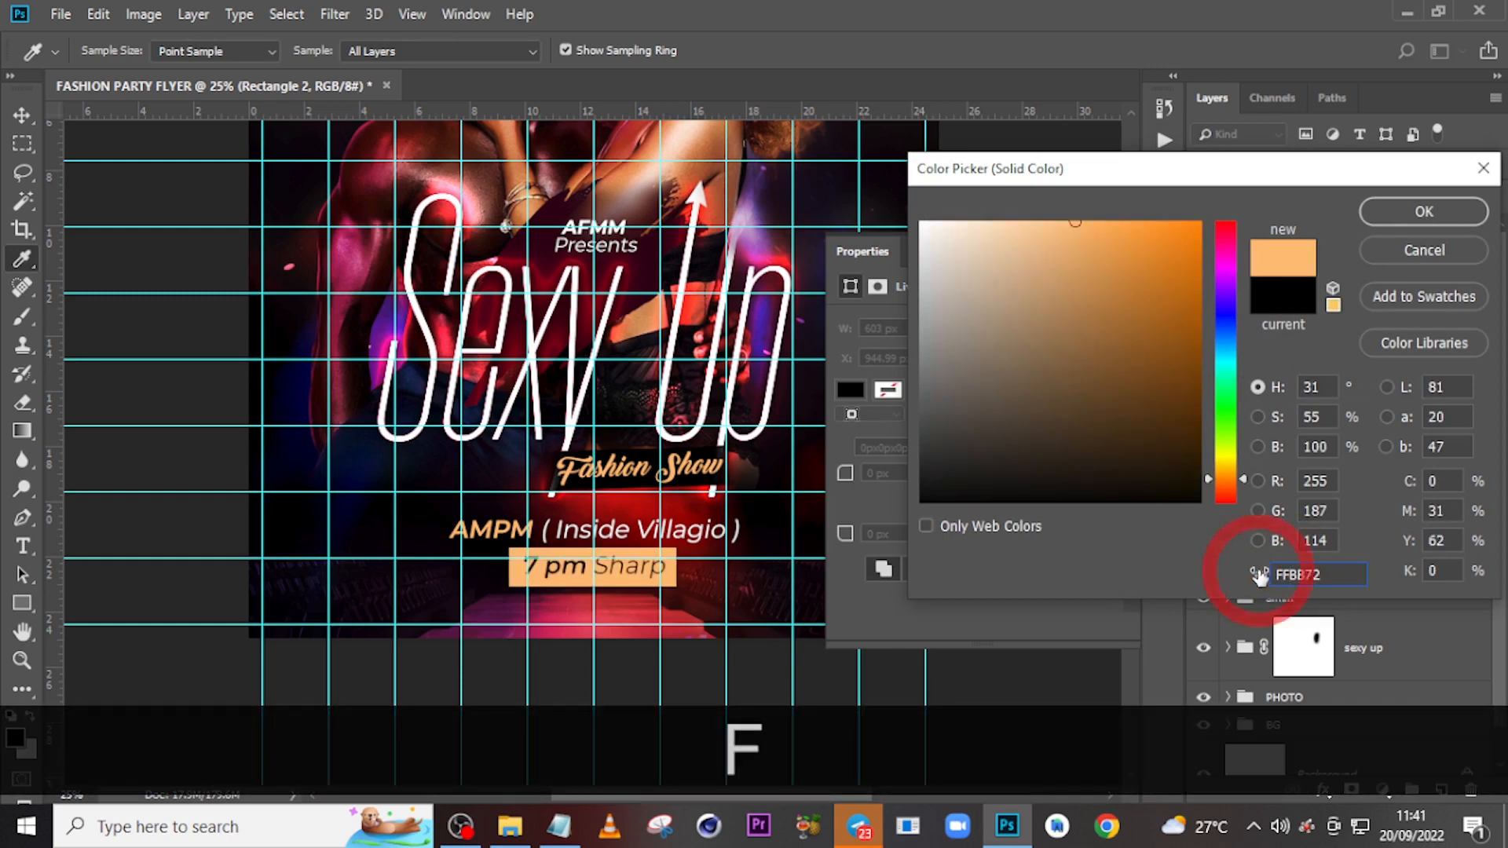
drag(1331, 568, 1241, 581)
click(1407, 252)
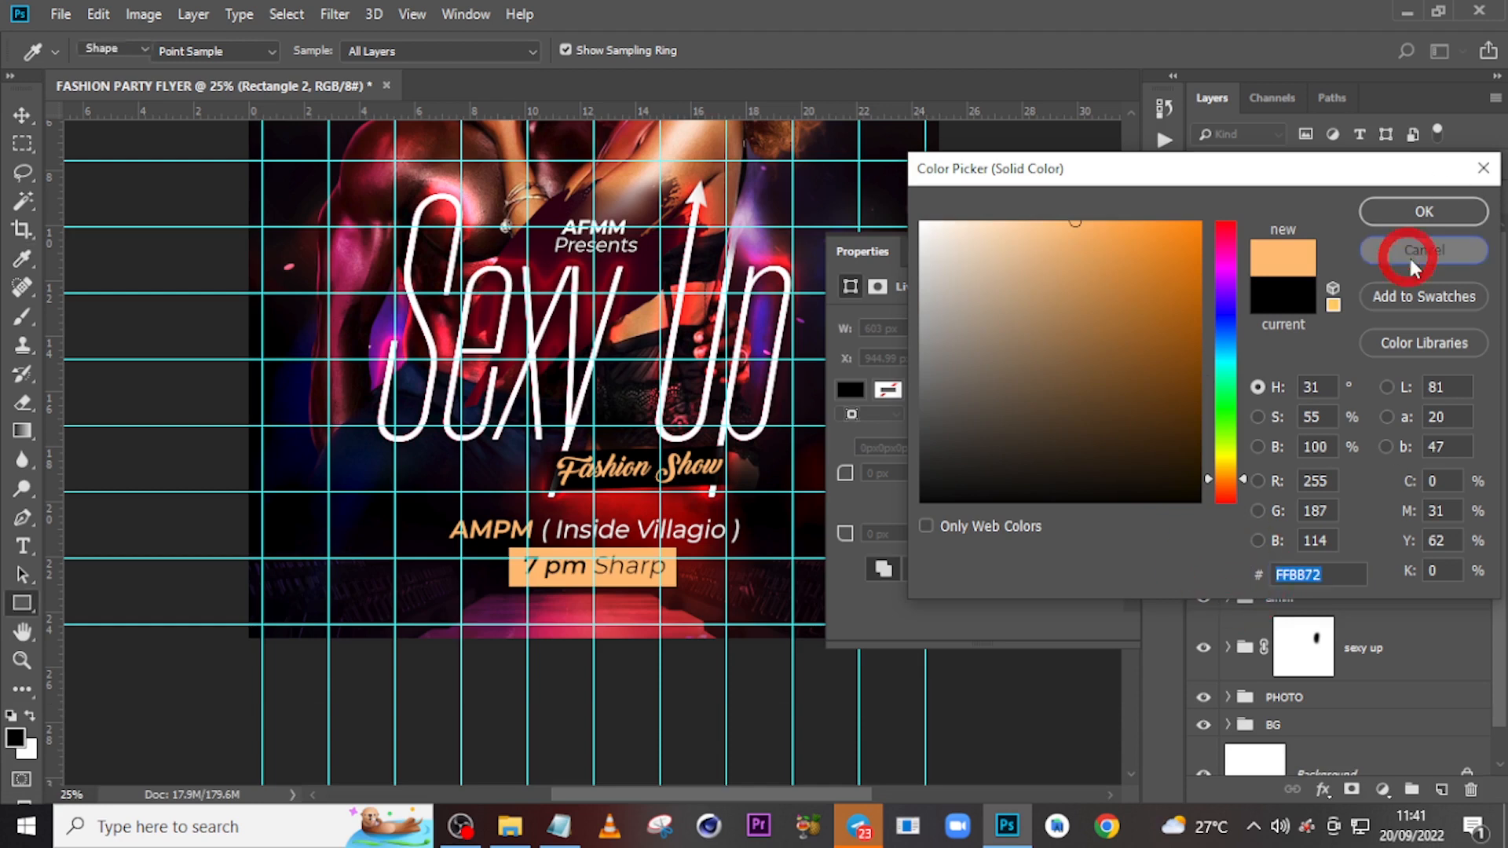
Set the fill colour of the rectangle behind "7 pm Sharp" to #FFBB72.
click(1259, 326)
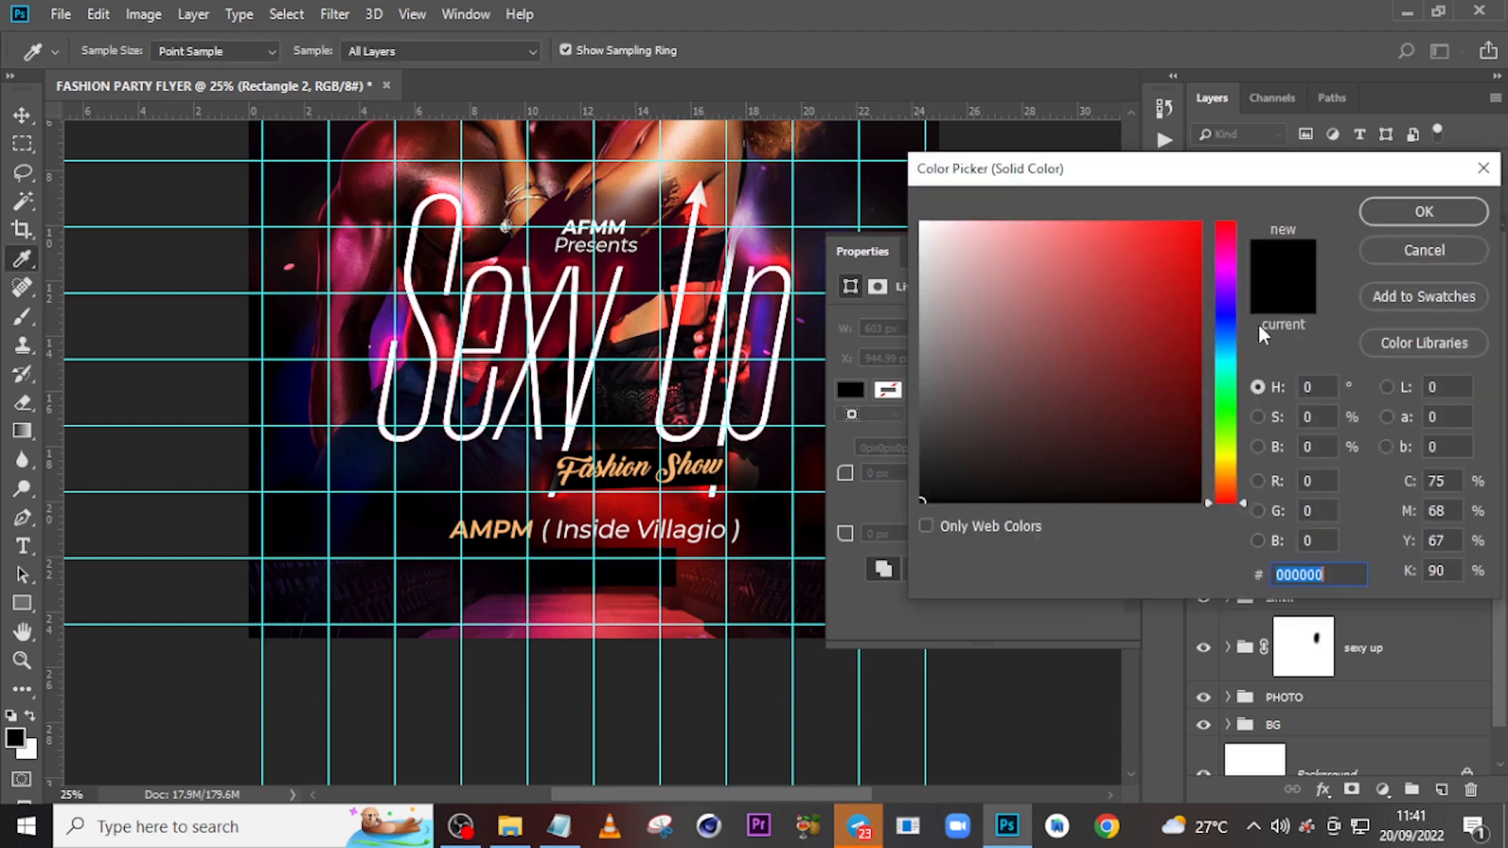
text(FFBB)
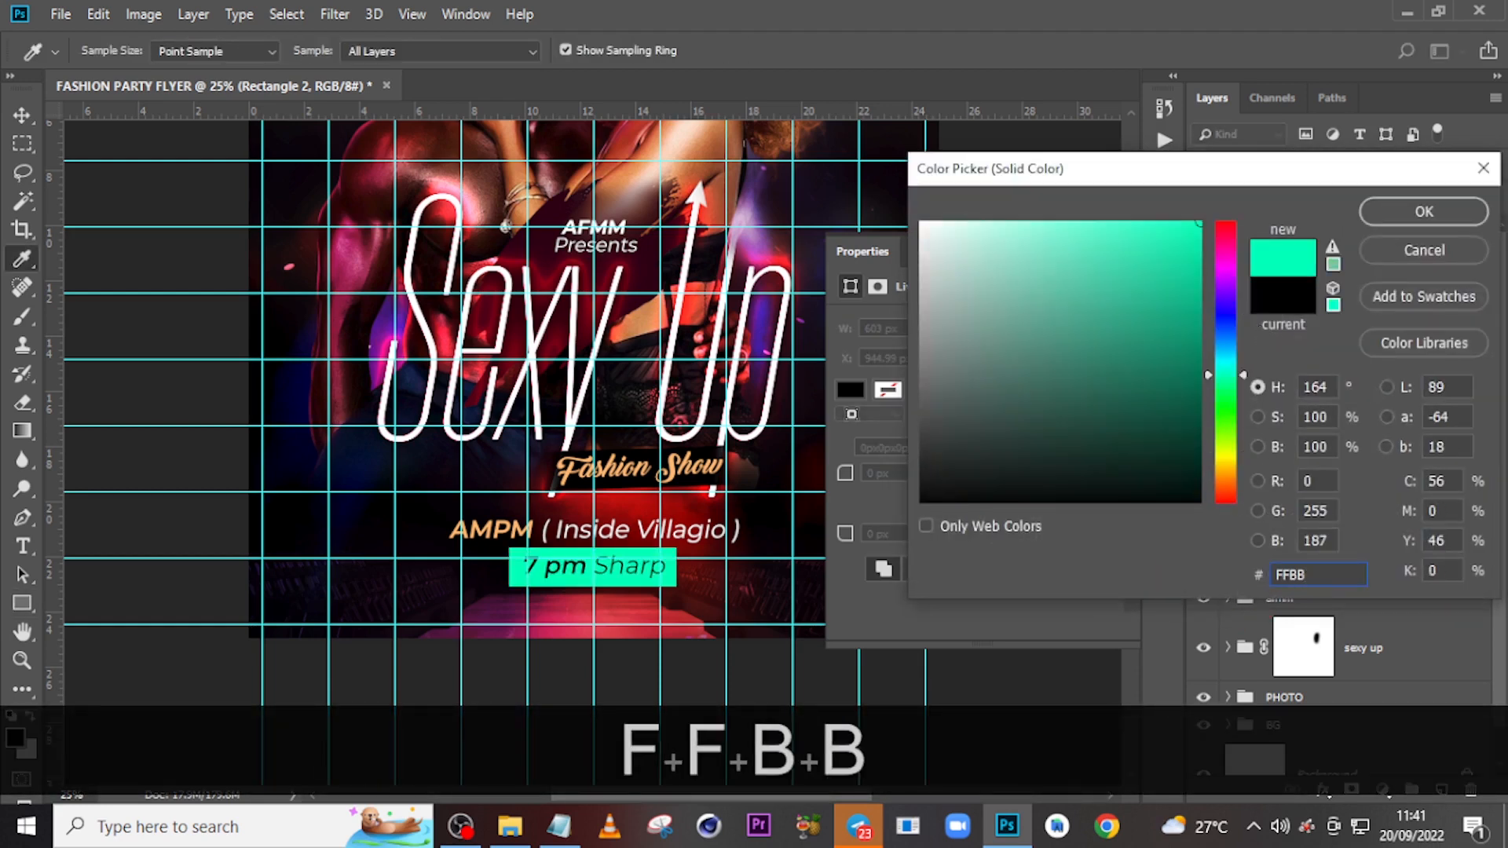
text(72)
click(1418, 211)
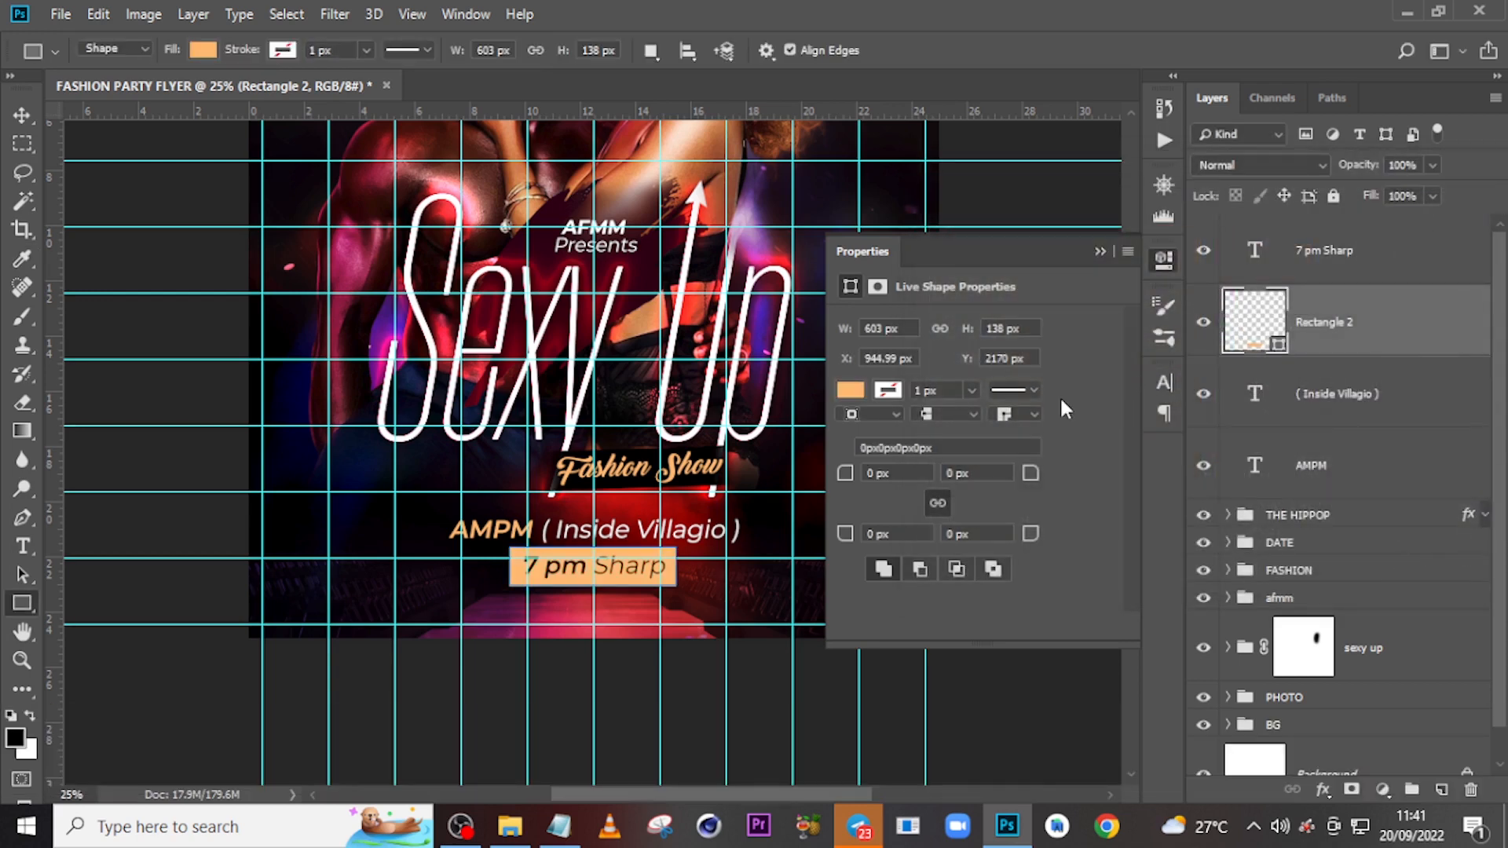
Group the "7 pm Sharp", rectangle, "( Inside Villagio )" and "AMPM" layers and name the group DETAIL.
click(1328, 256)
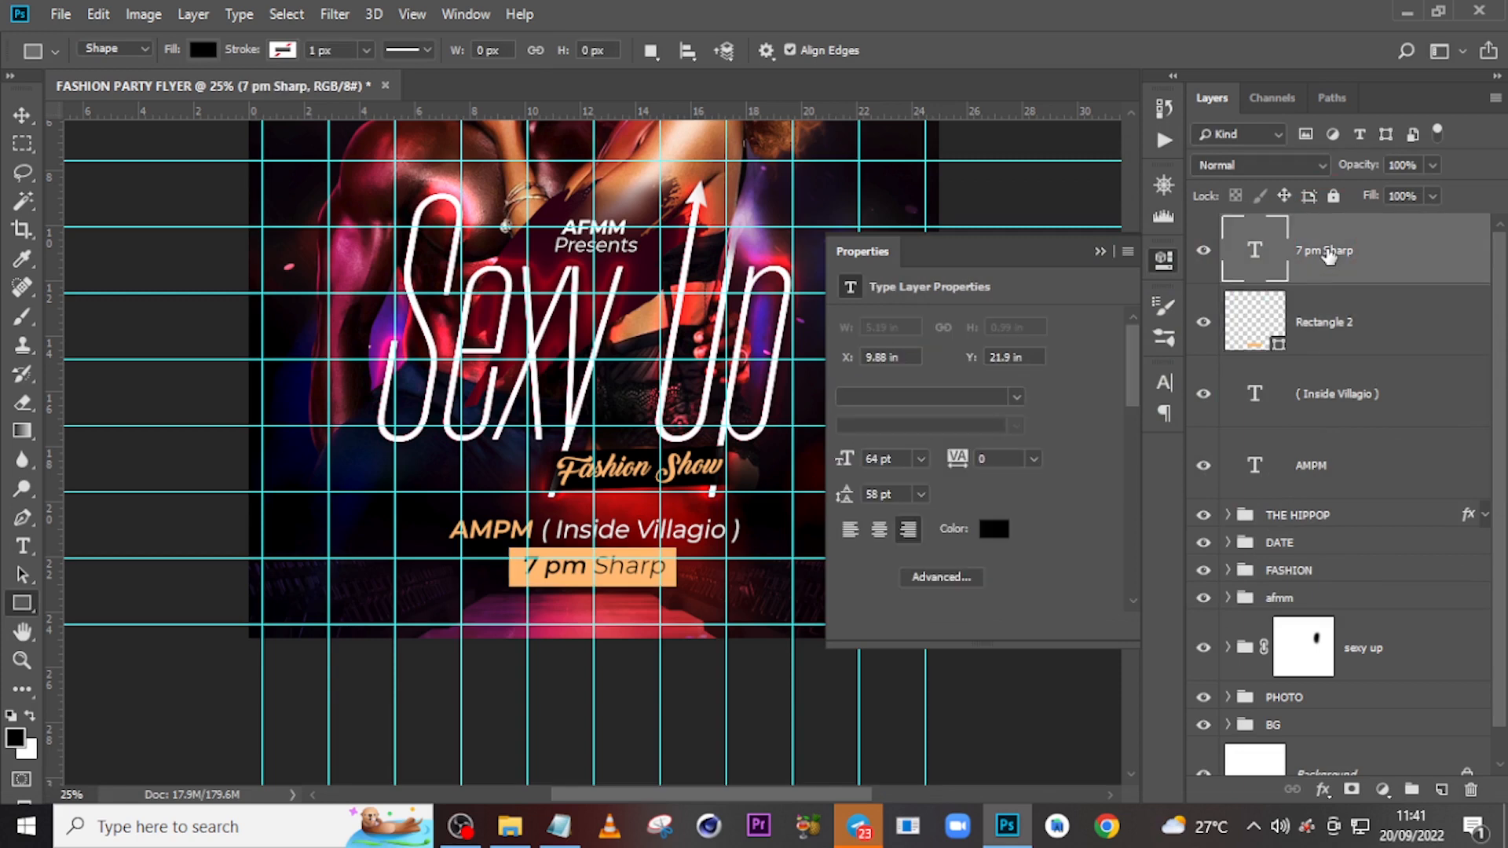
shift+click(1304, 467)
key(ctrl+shift+g)
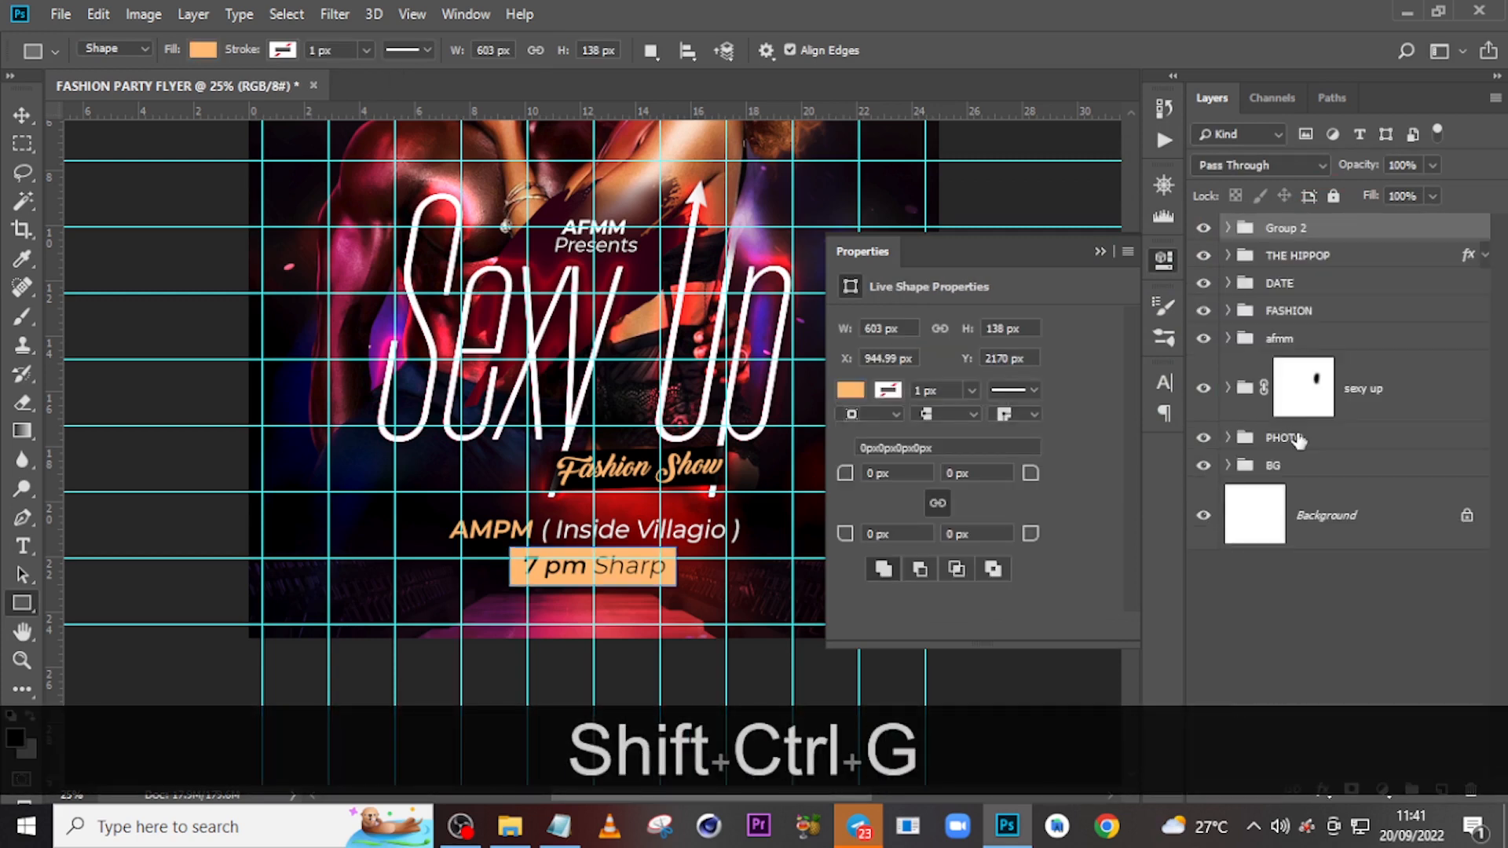
double_click(1294, 228)
text(DE)
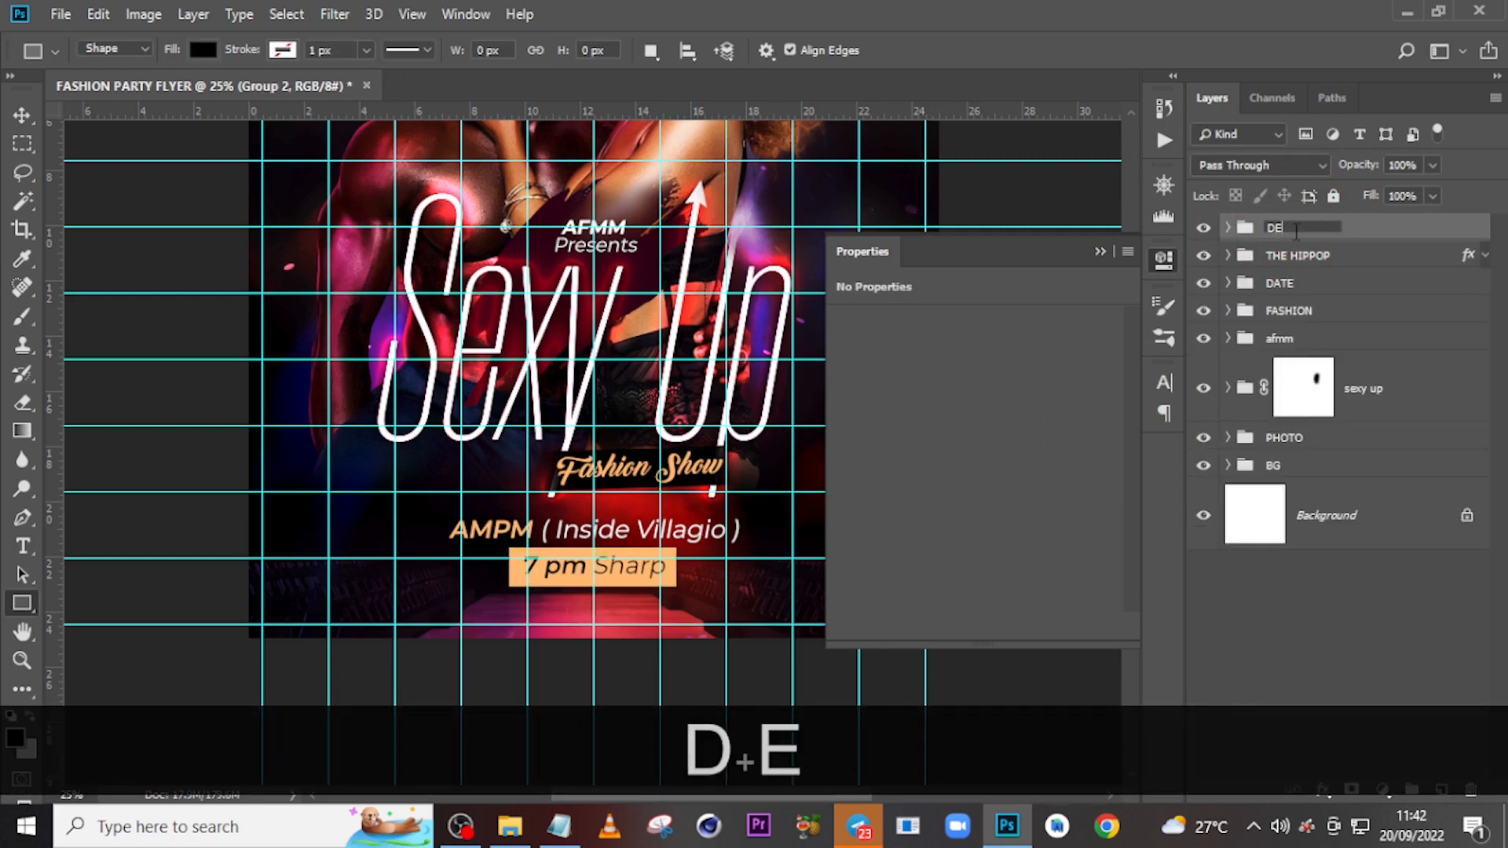
text(TAIL)
key(Return)
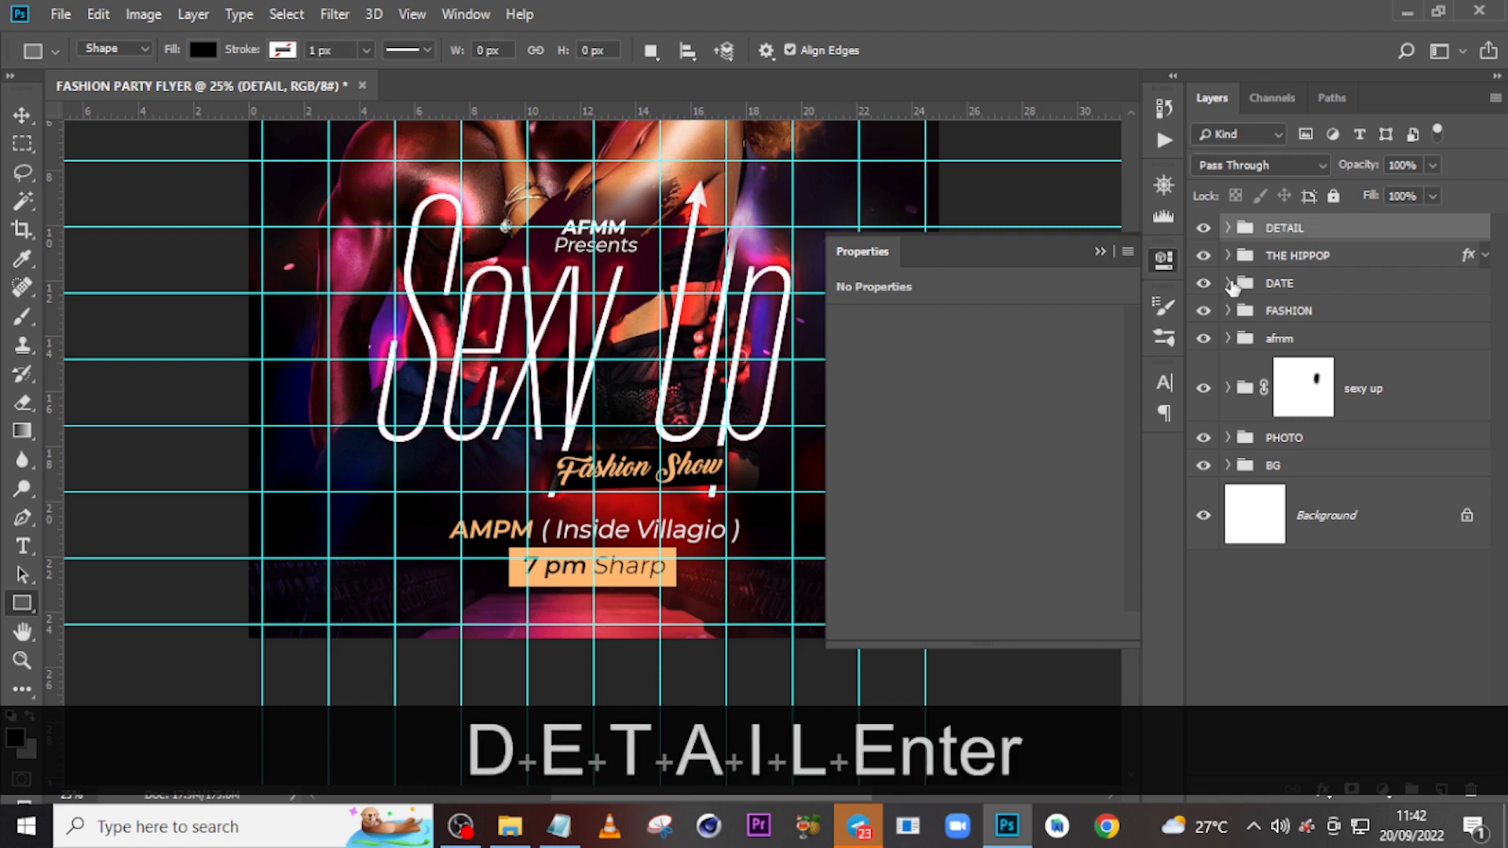
Draw a rectangle shape of about 2751 x 230 px across the flyer's bottom edge and fill it with white.
click(1100, 251)
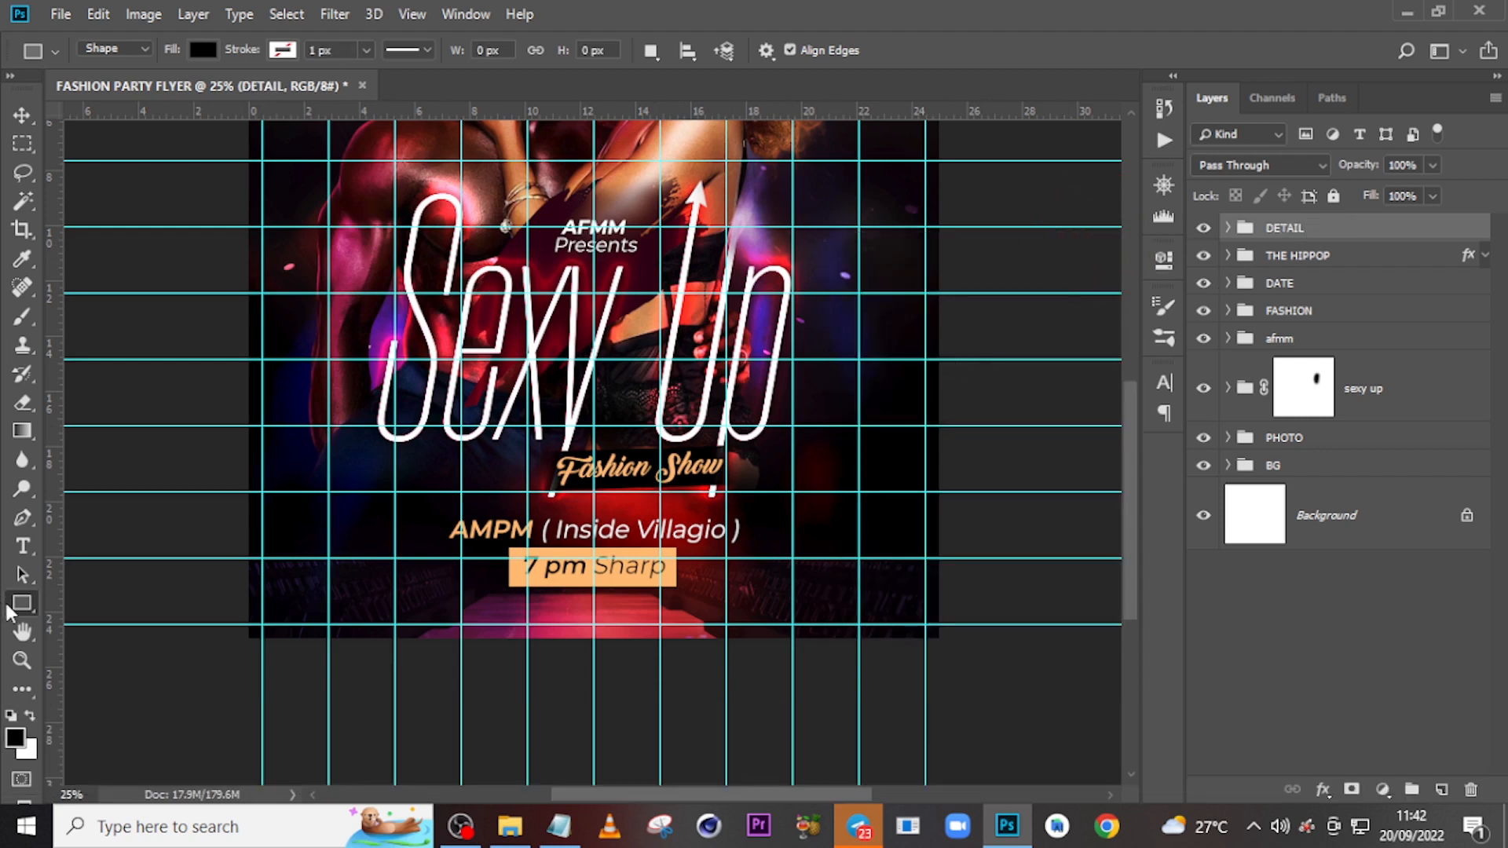
drag(209, 594, 969, 657)
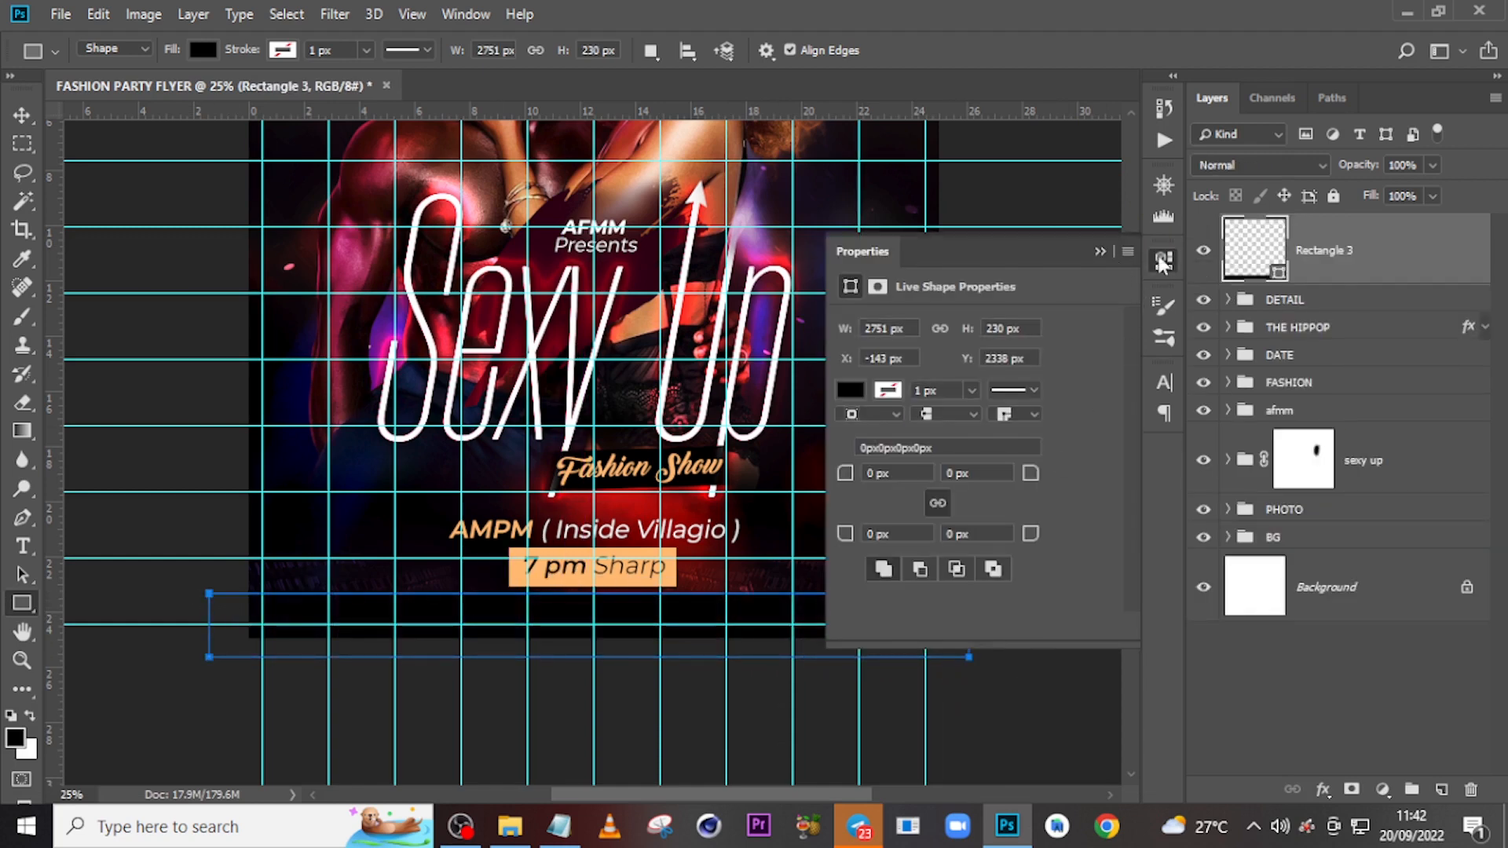
double_click(1274, 256)
drag(940, 458, 922, 223)
click(1423, 211)
Move the white bottom rectangle down about 28 px to a Y position of 2366 px.
key(v)
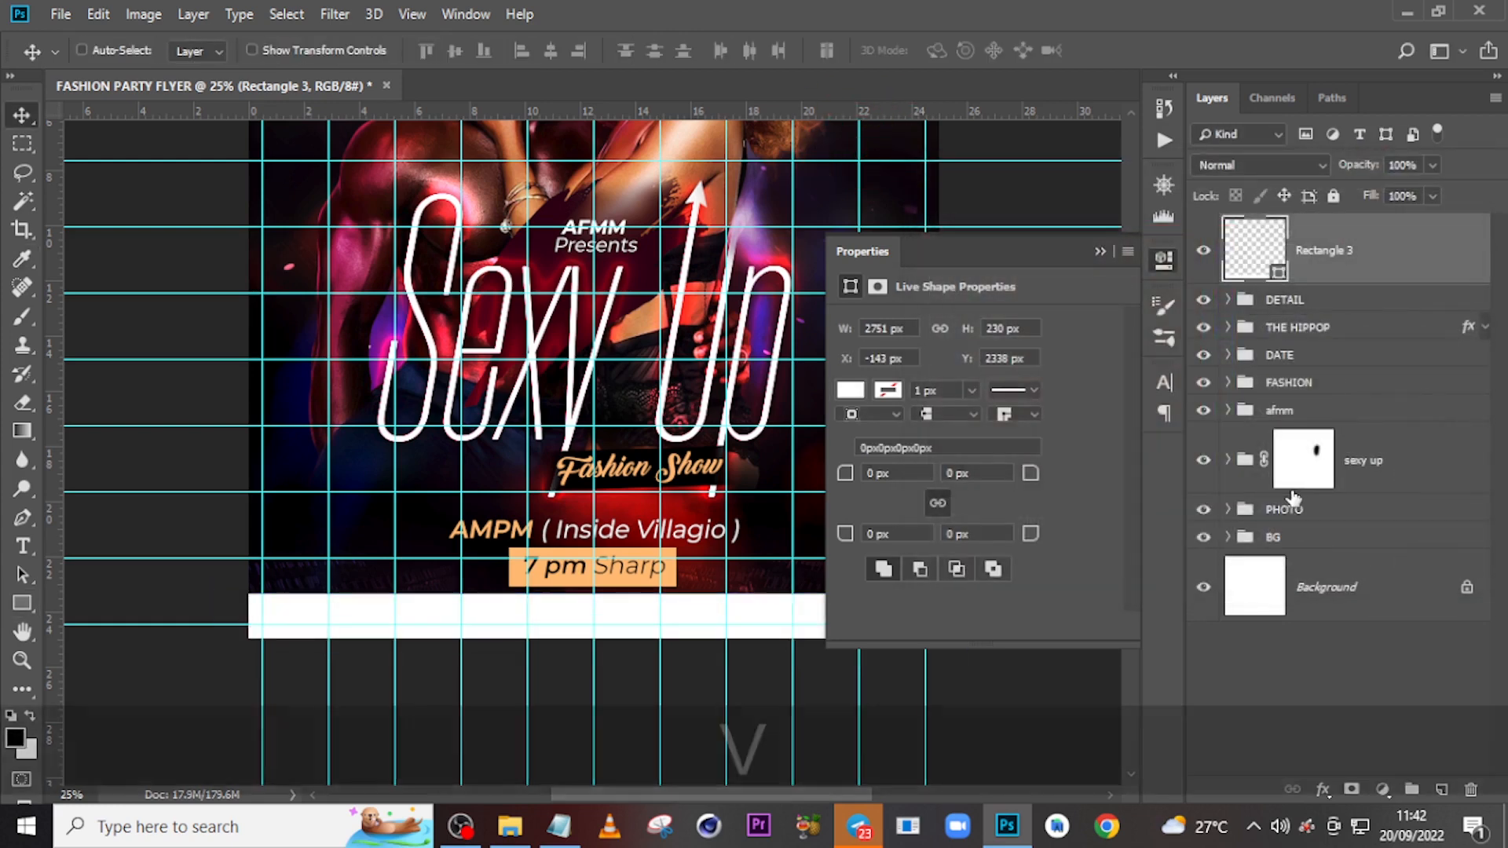
key(Down)
key(Down)
key(Down)
key(Down)
key(Down)
key(Down)
key(Down)
key(Down)
key(Down)
key(Down)
key(Down)
key(Down)
key(Down)
key(Down)
key(Down)
key(Down)
key(Down)
key(Down)
key(Down)
key(Down)
key(Down)
key(Down)
key(Down)
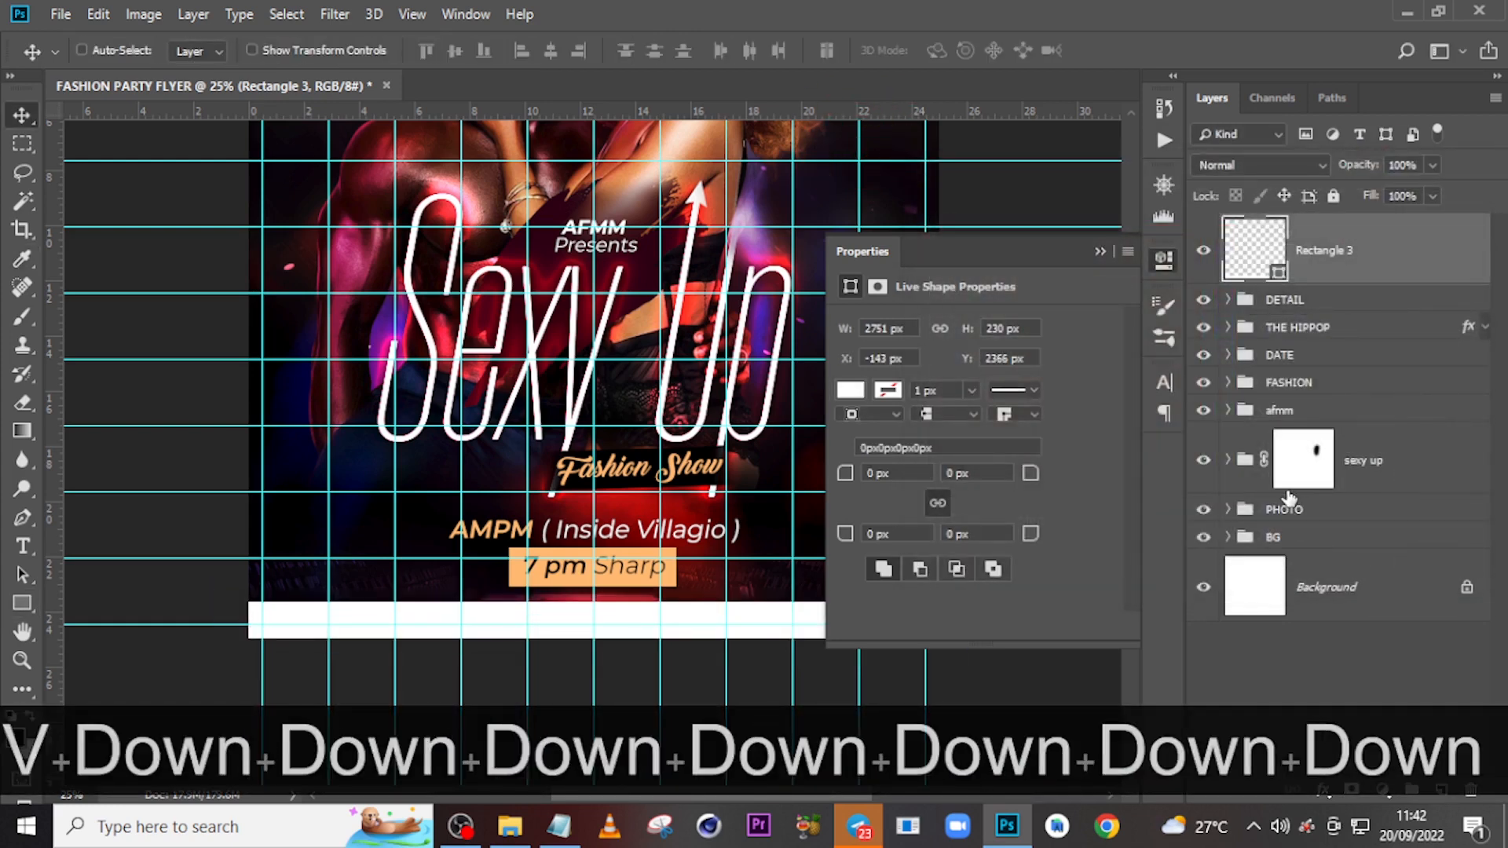
key(Up)
key(y)
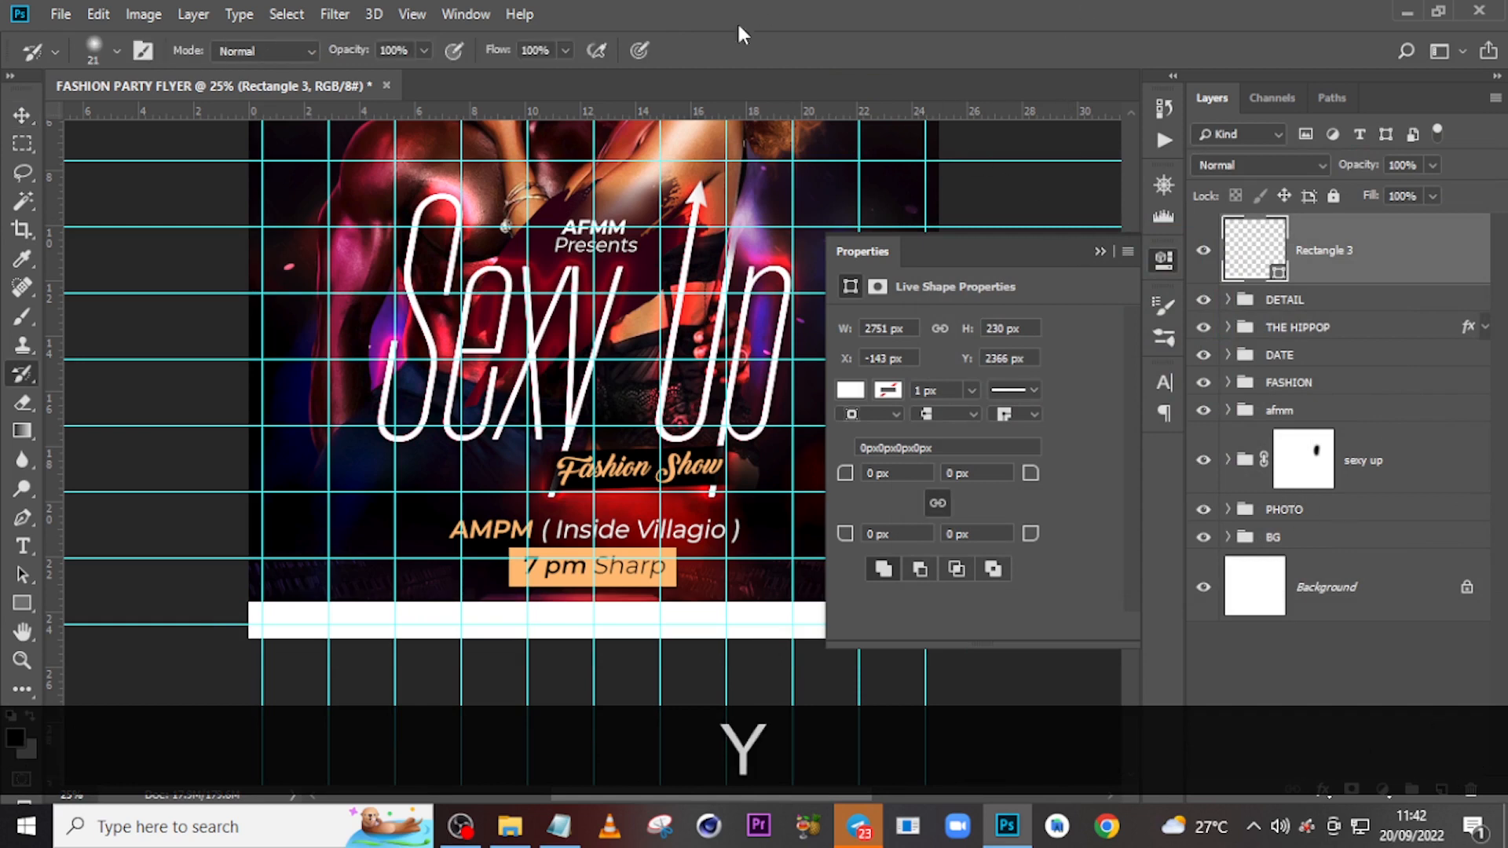
click(1099, 252)
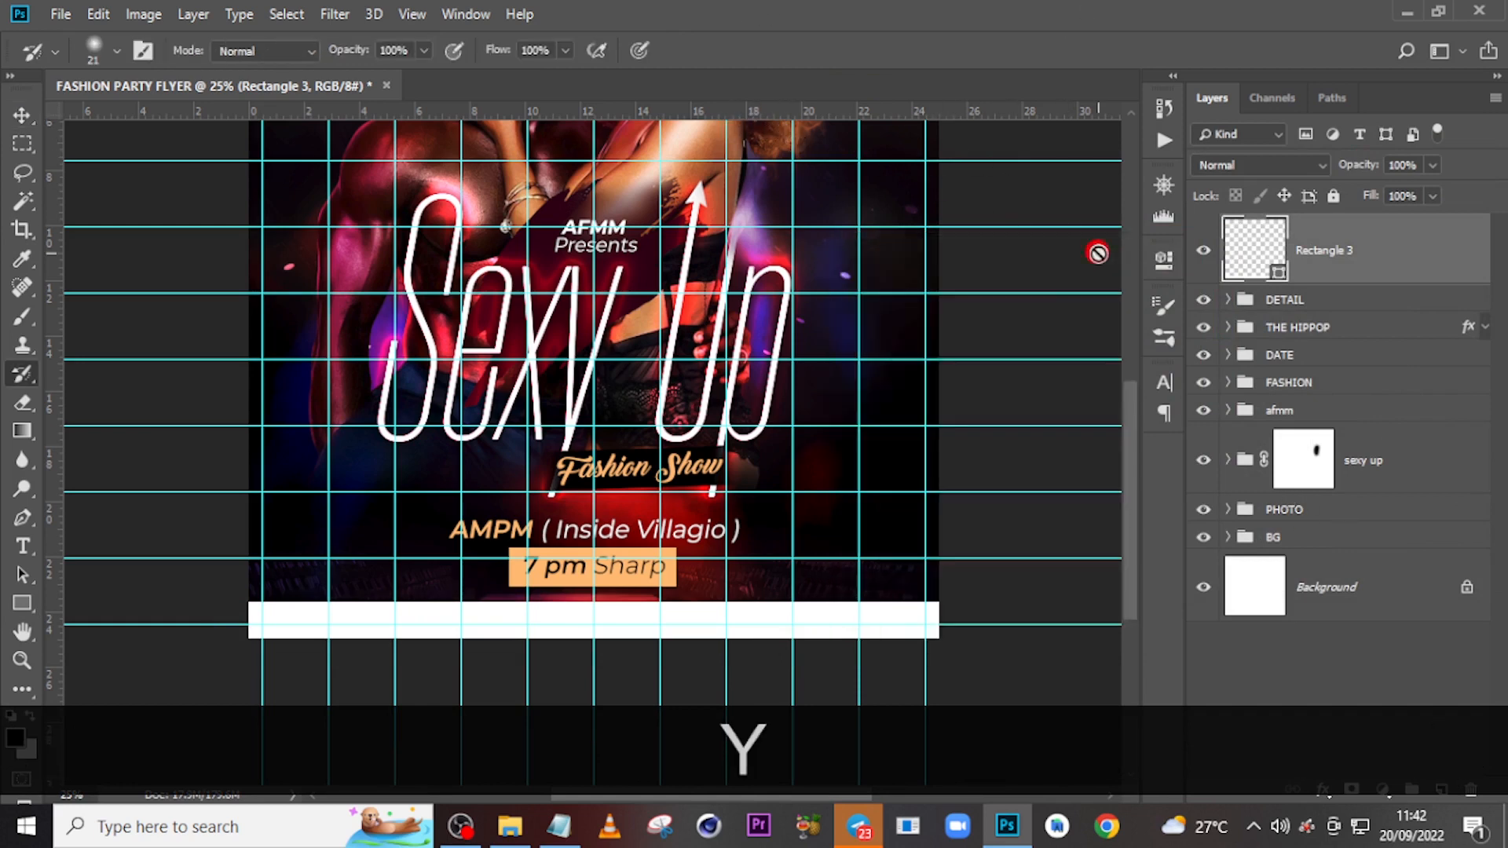
Start a new text layer and copy "For Table Reservations" with the phone number beneath it from 144.txt in Notepad.
key(t)
click(823, 155)
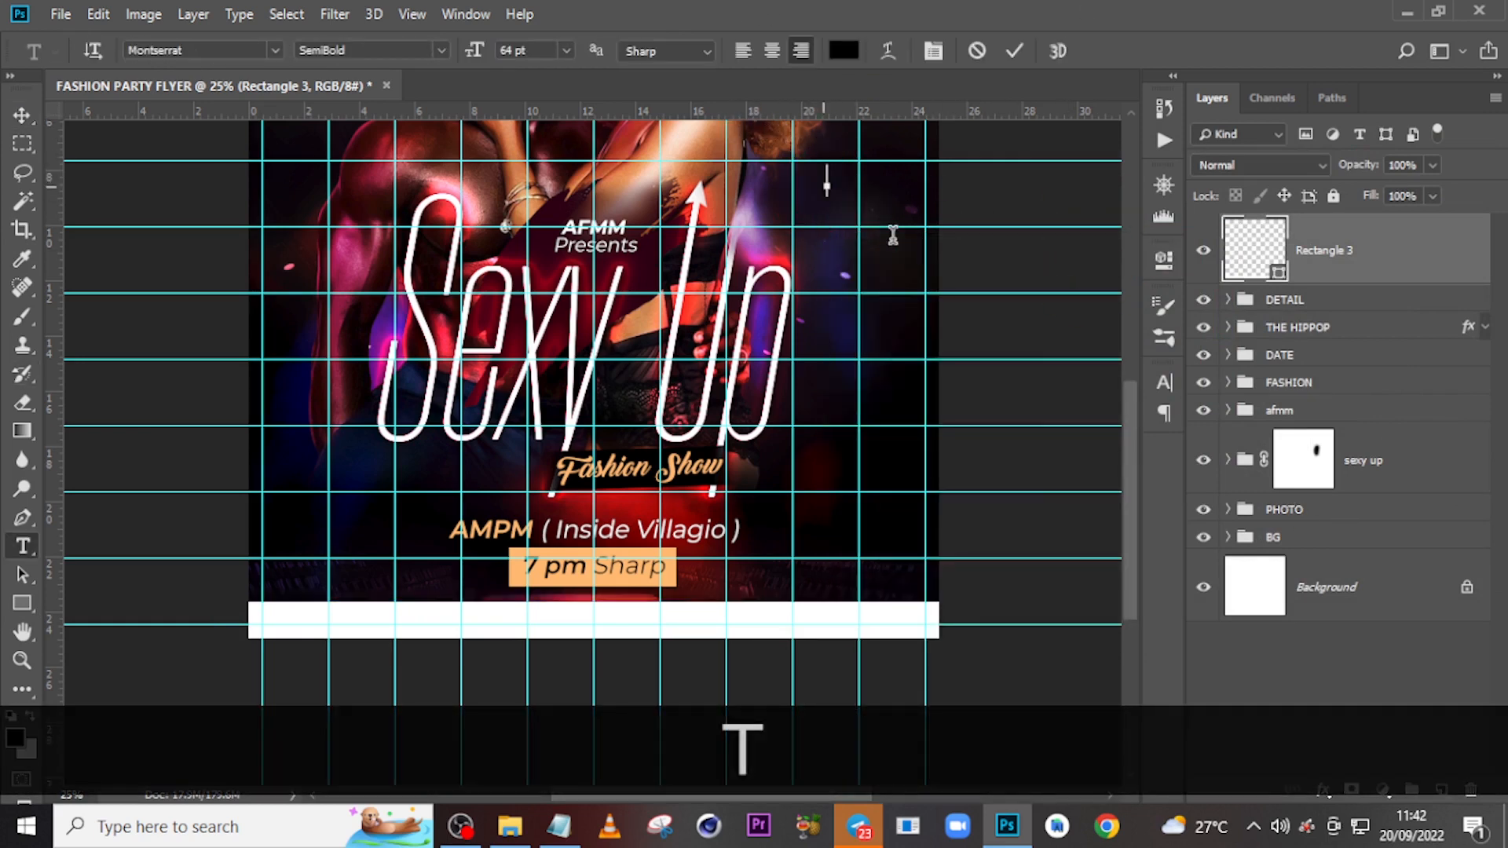
click(551, 833)
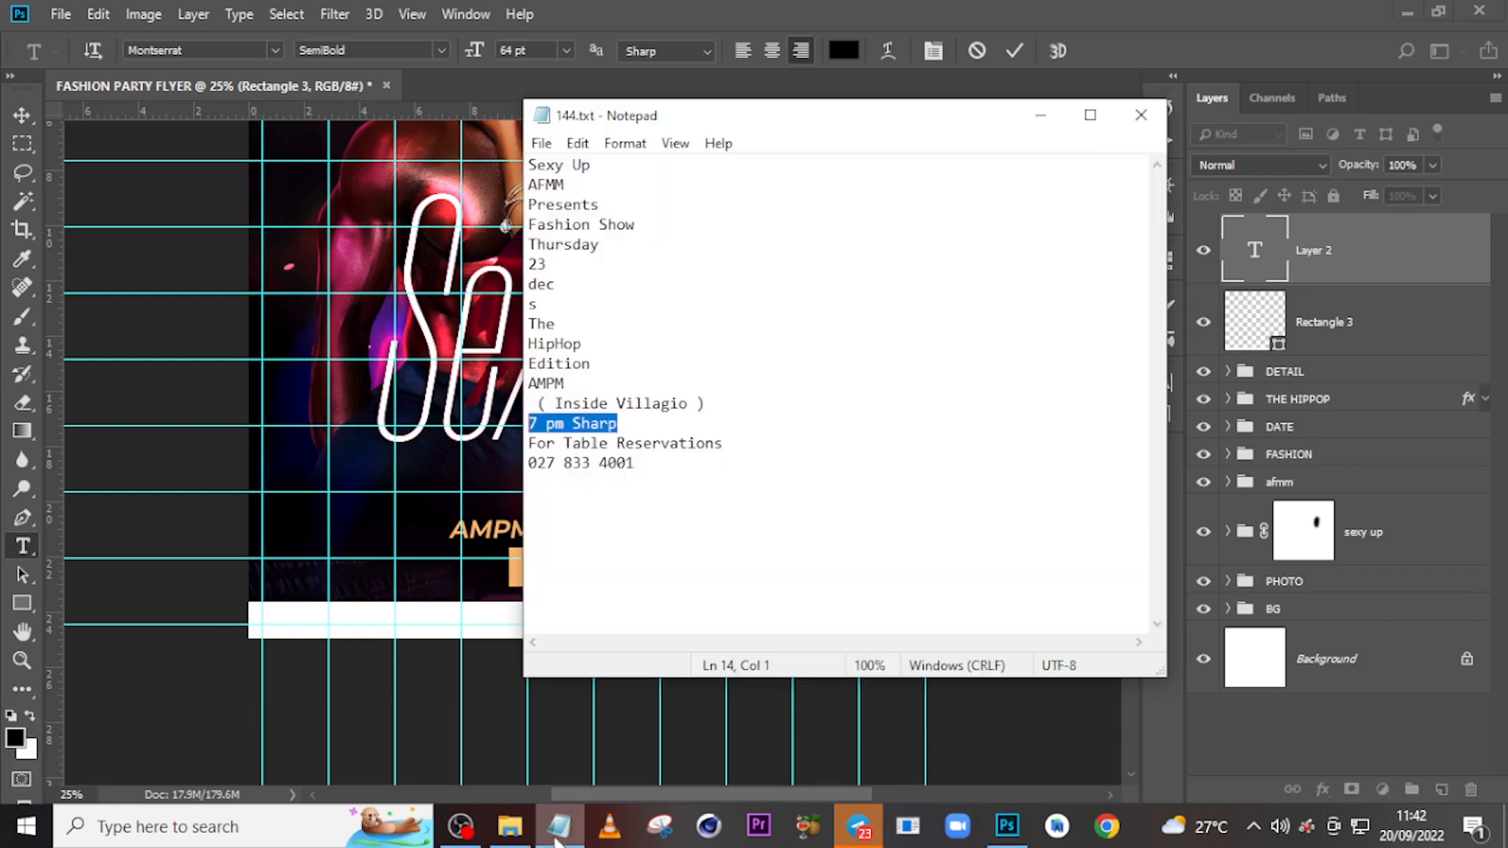
drag(740, 454, 539, 445)
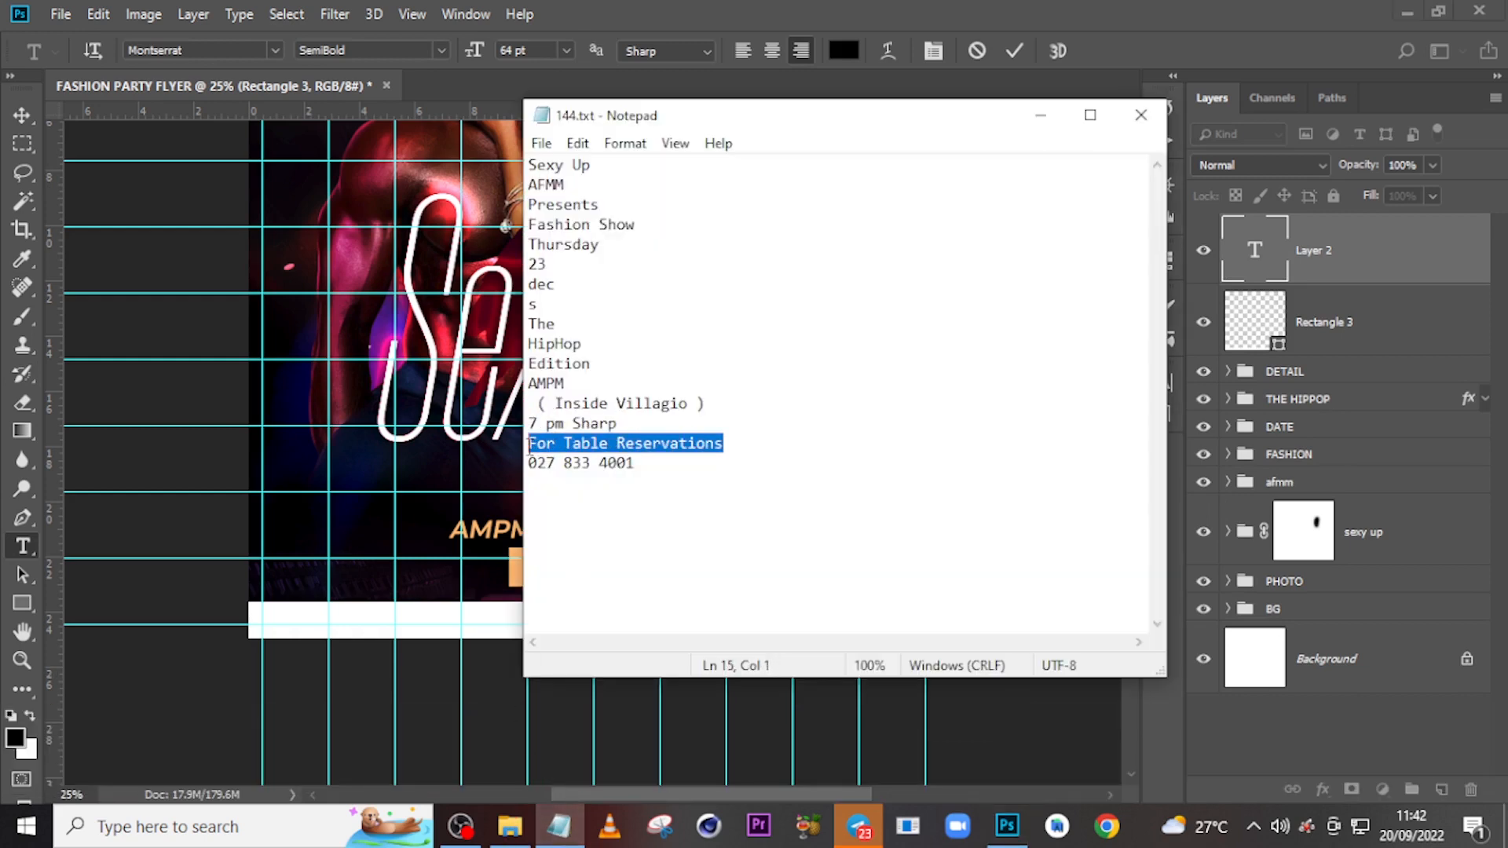
click(529, 464)
drag(669, 465, 513, 442)
key(ctrl+c)
click(869, 8)
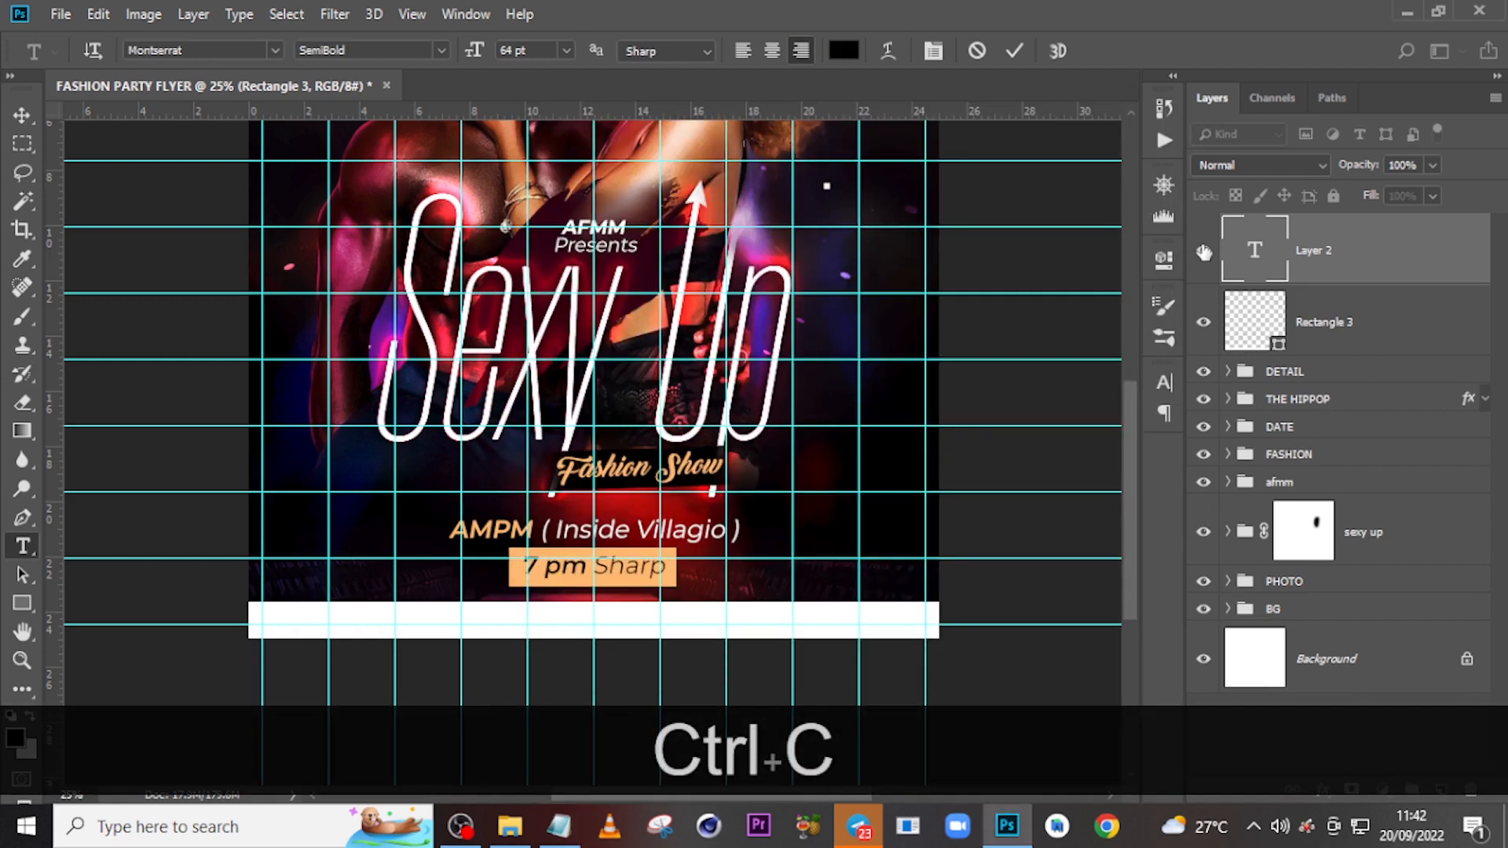
Paste the copied reservation line and phone number into the new text layer in Photoshop.
click(1258, 245)
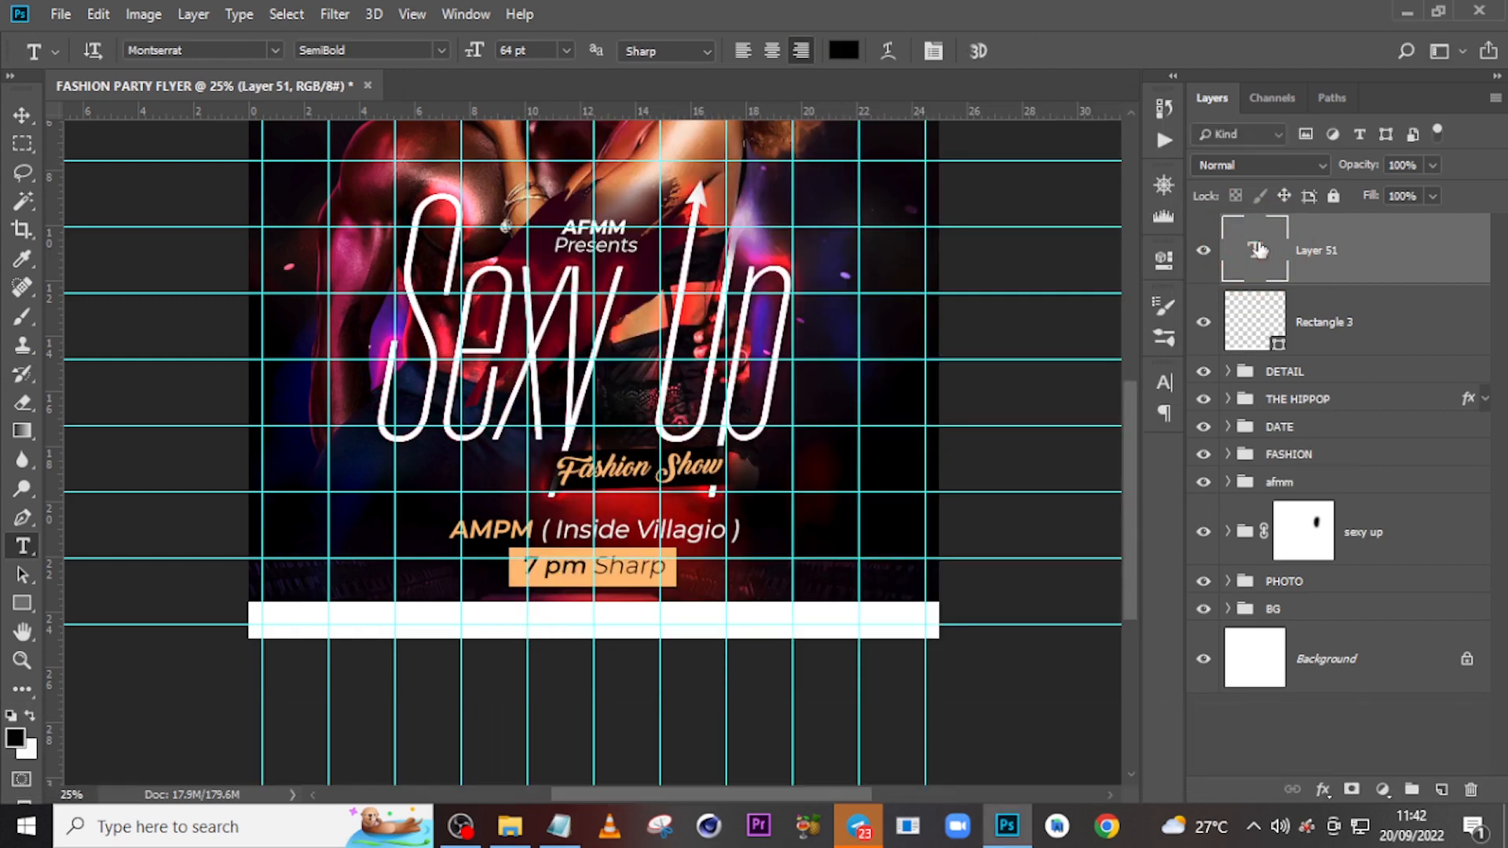
key(ctrl+v)
click(1256, 245)
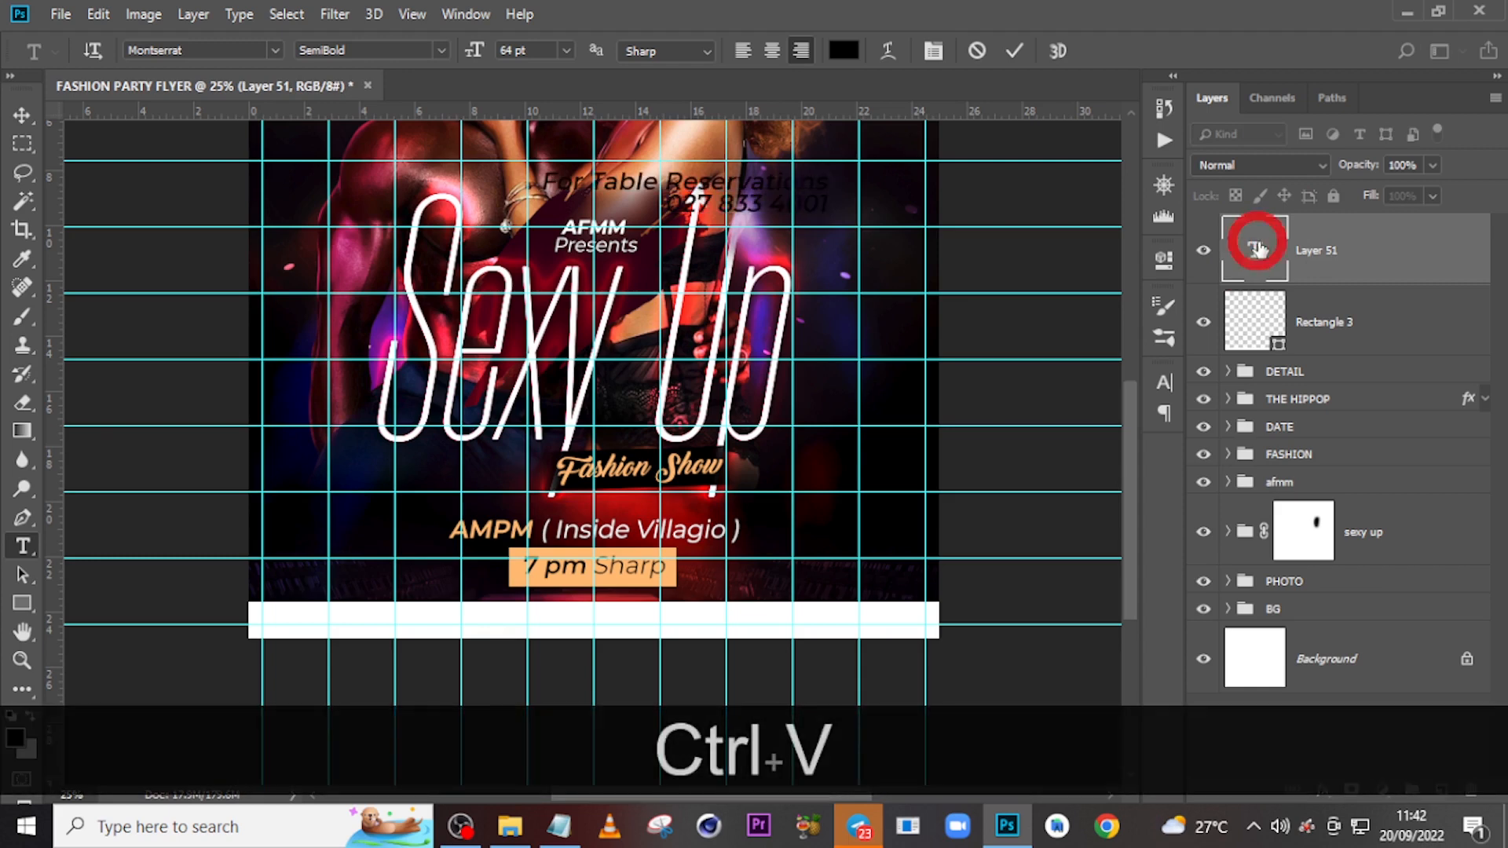
key(v)
Join the phone number onto the "For Table Reservations" line, separated by extra spaces.
double_click(1257, 250)
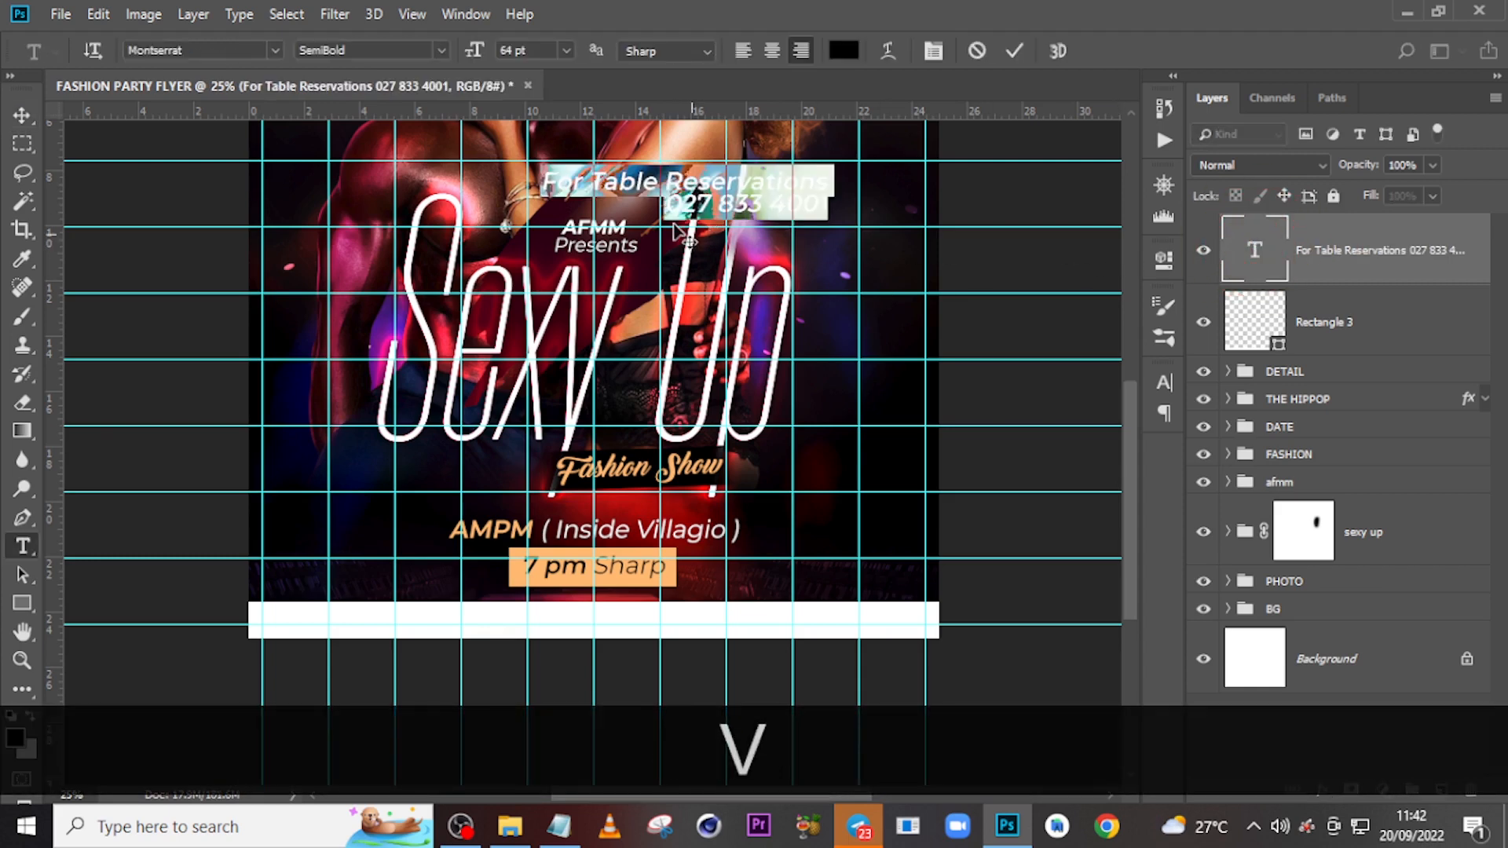
click(665, 205)
key(BackSpace)
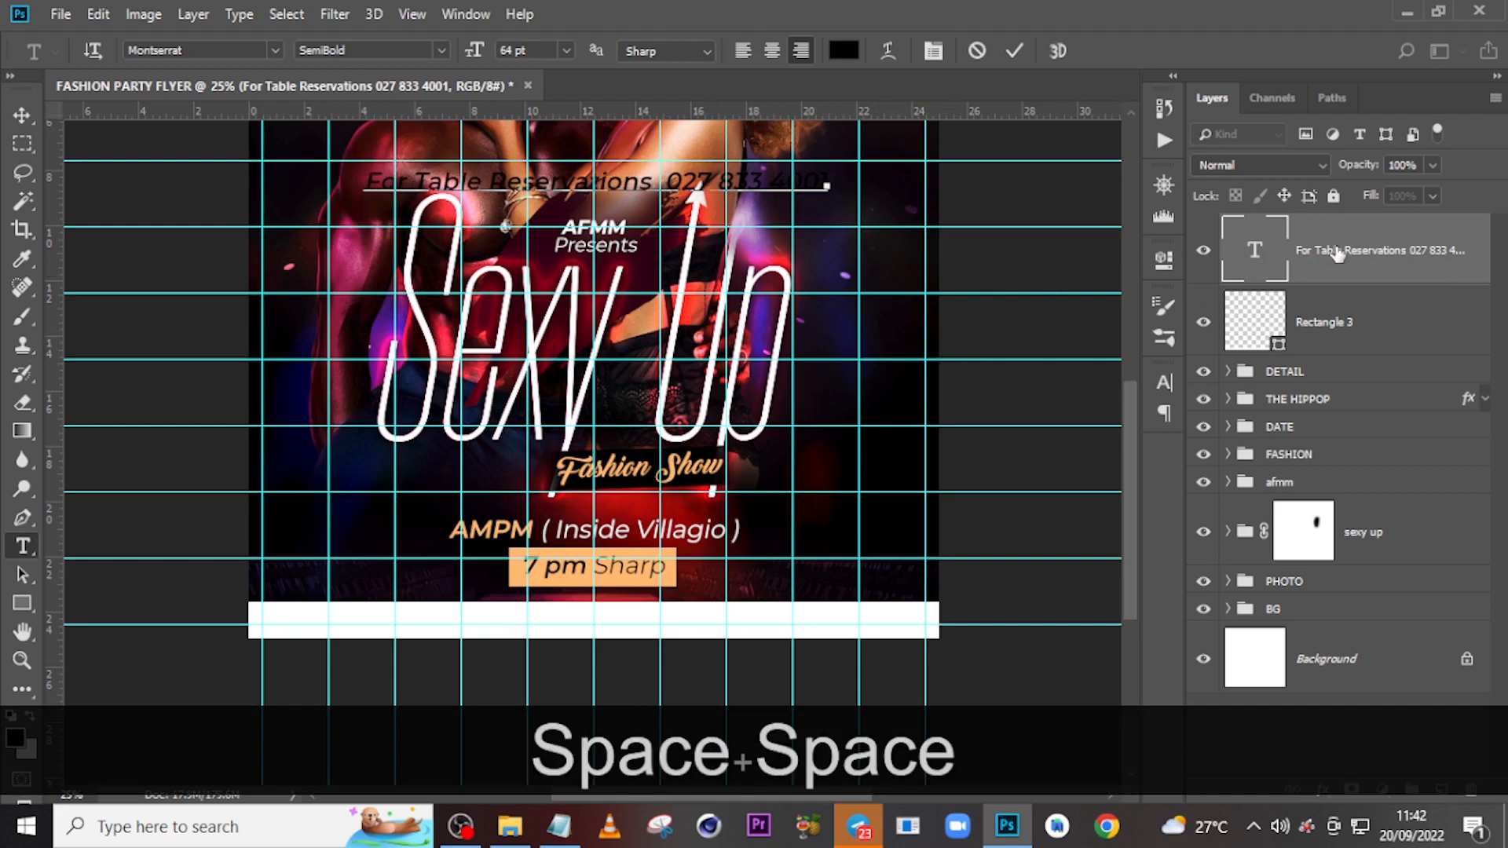
Move the table reservations text onto the white bottom strip and set its font size to 44 pt.
key(v)
drag(635, 198, 590, 633)
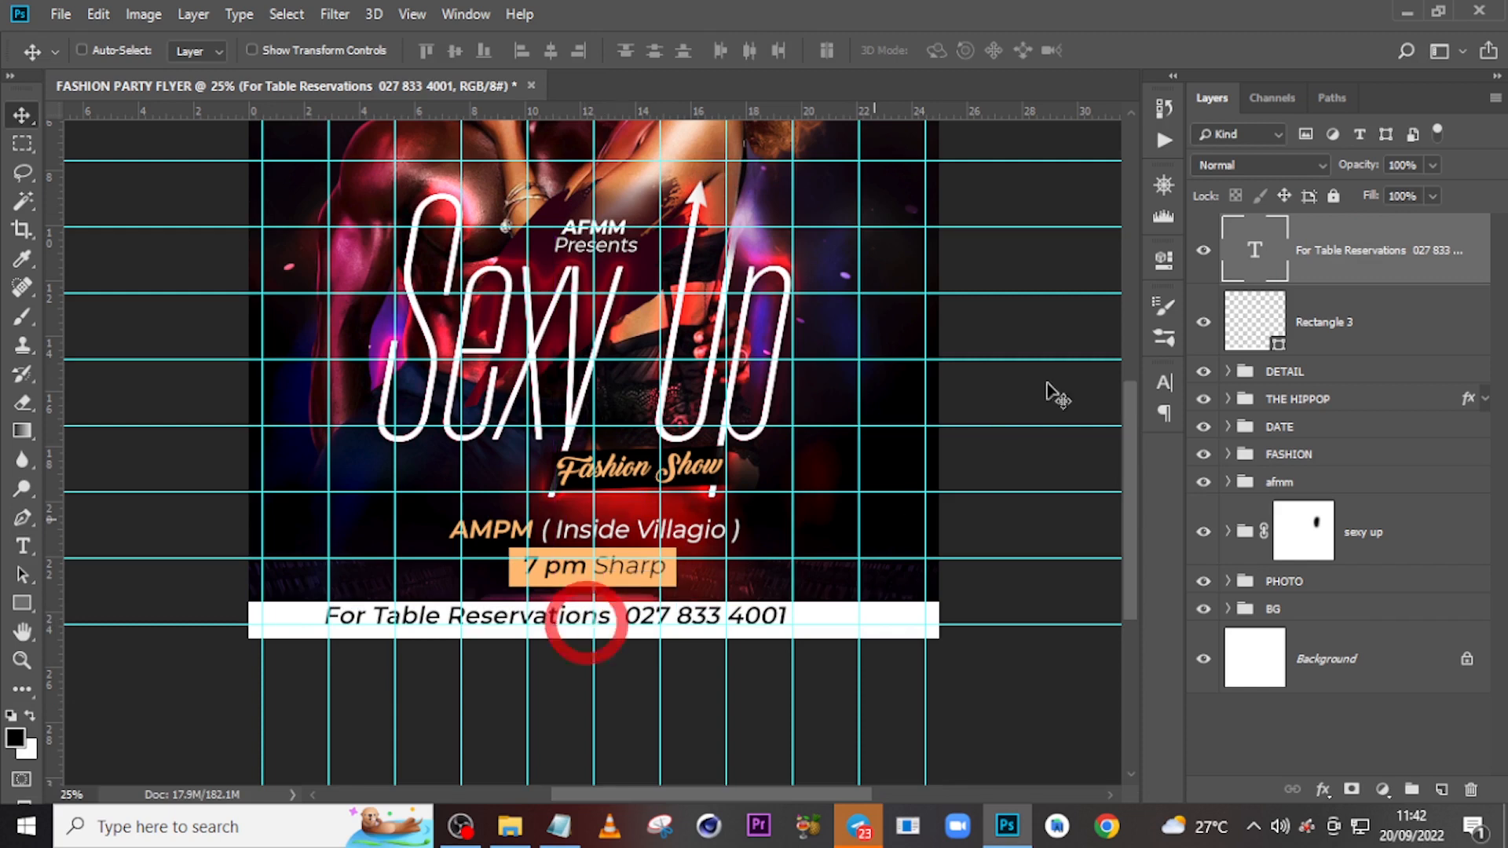
click(1166, 384)
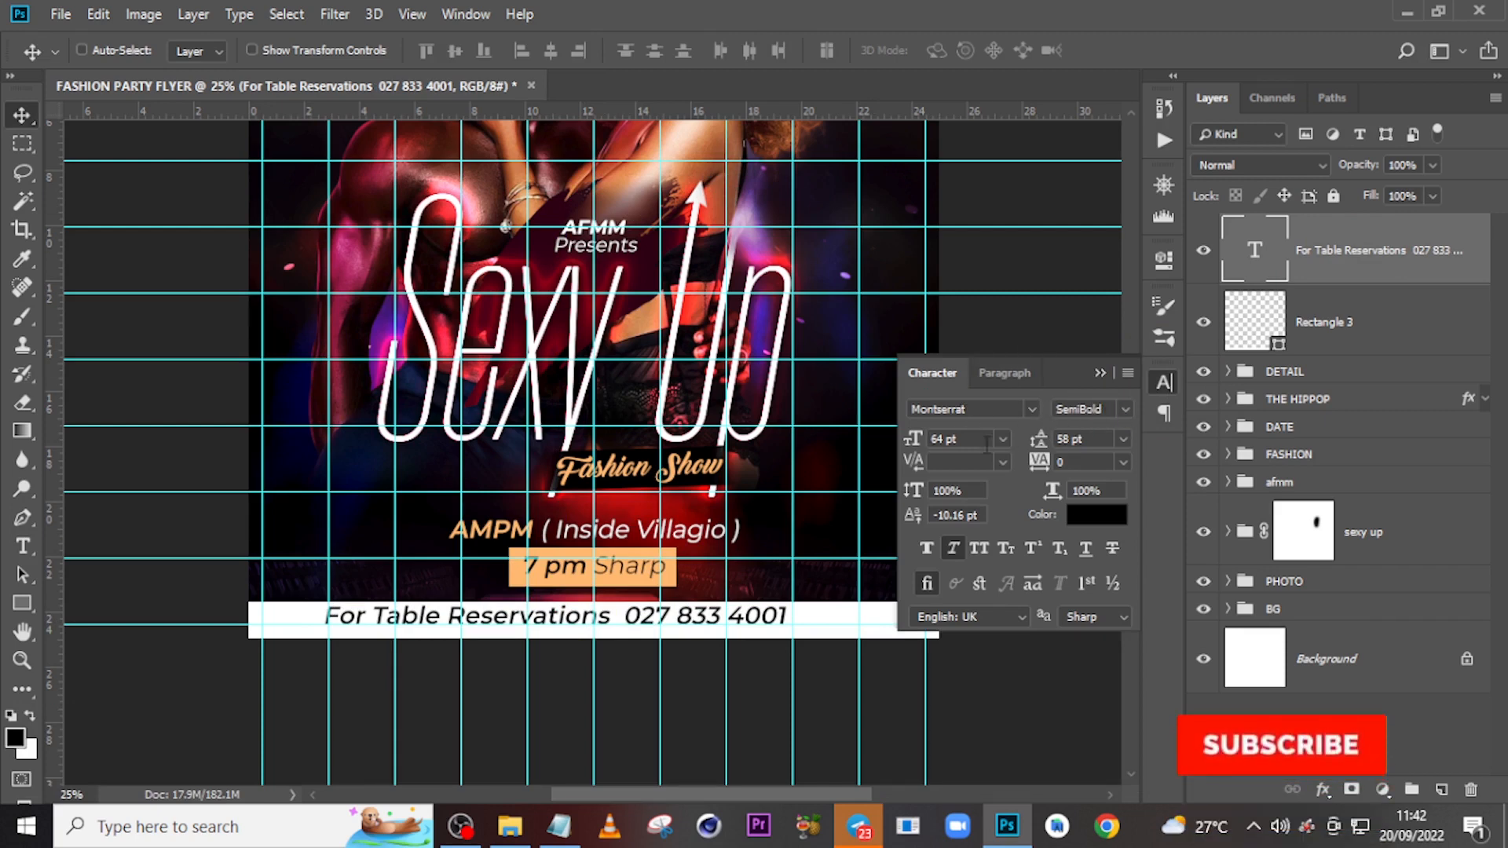
drag(959, 440, 931, 439)
text(44)
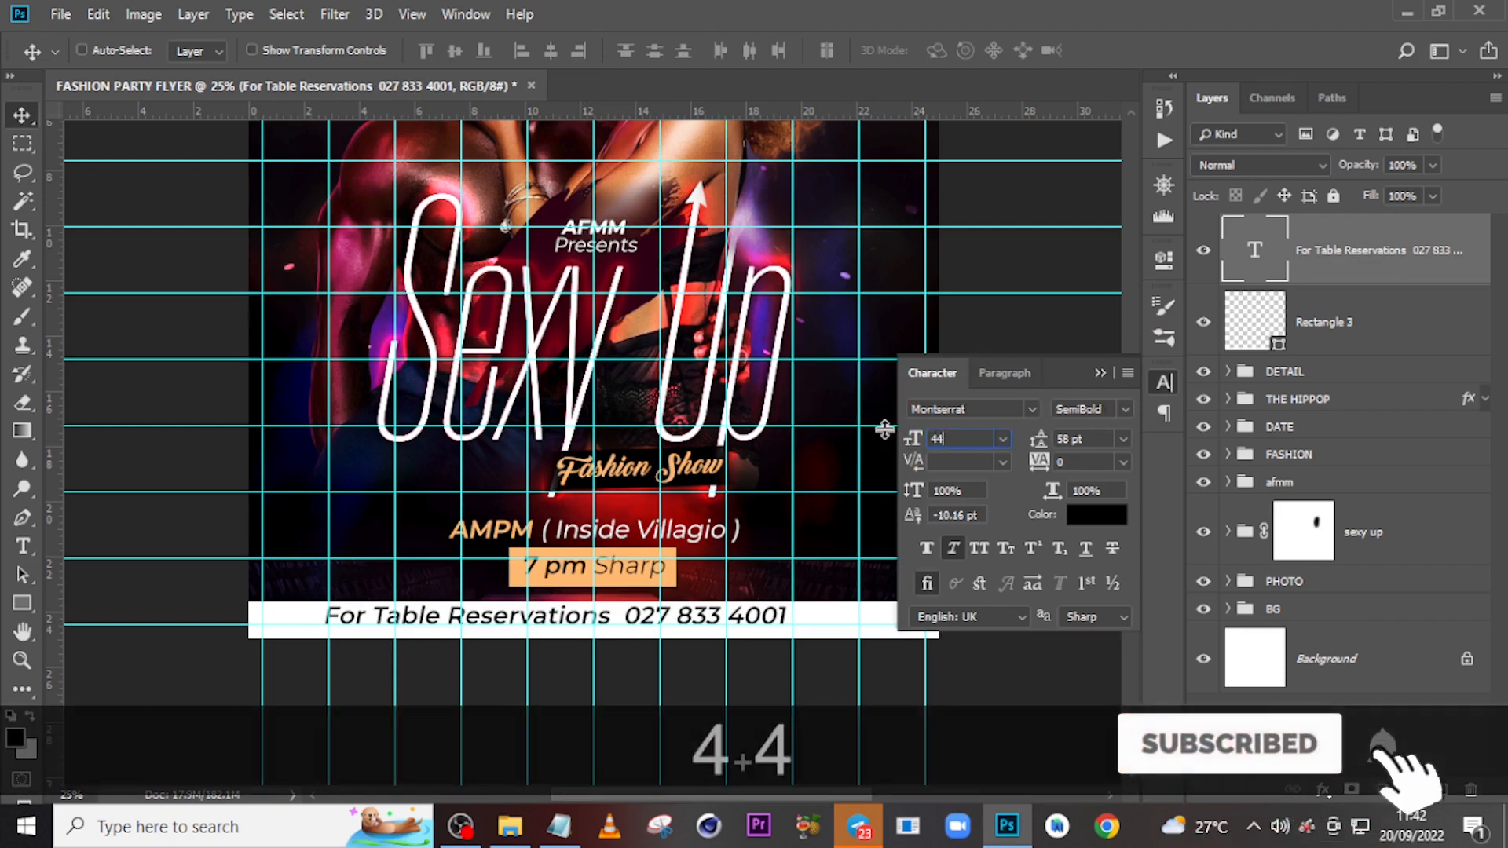
key(Return)
Set the reservation text's letter tracking to 500.
click(1084, 462)
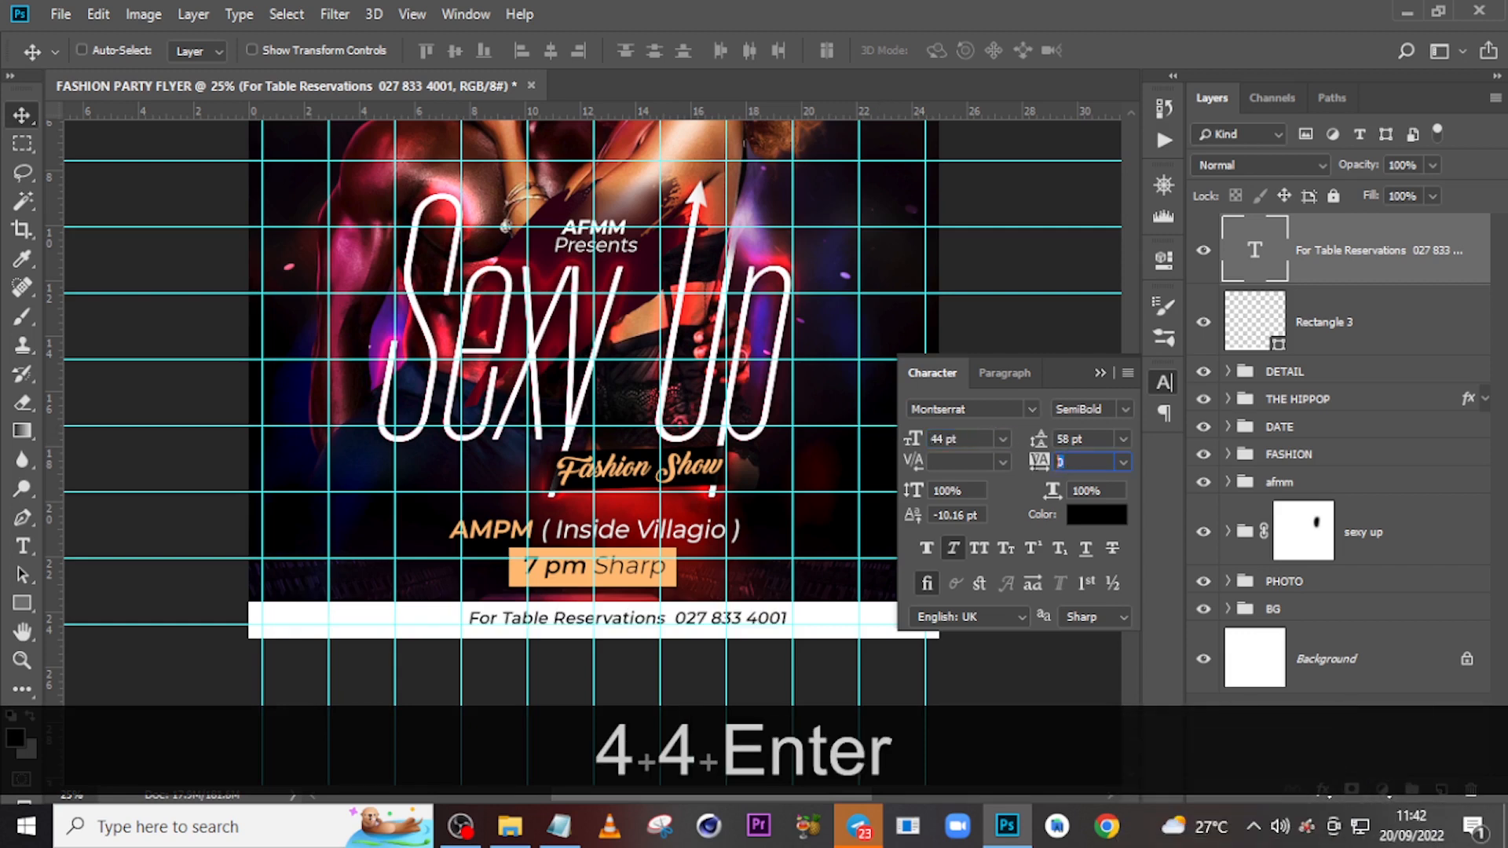
text(500)
key(Return)
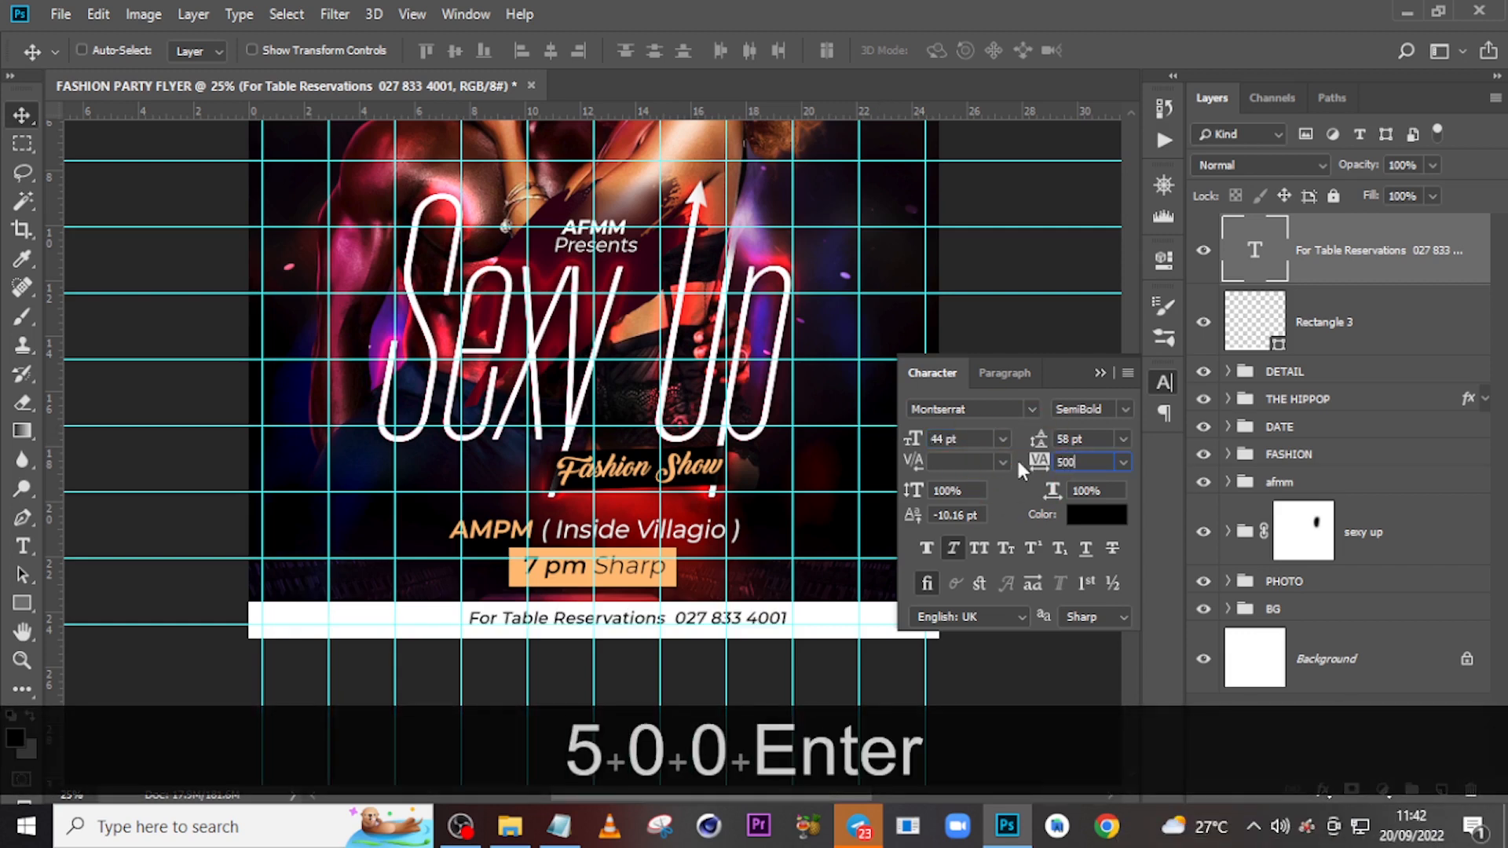
click(1096, 371)
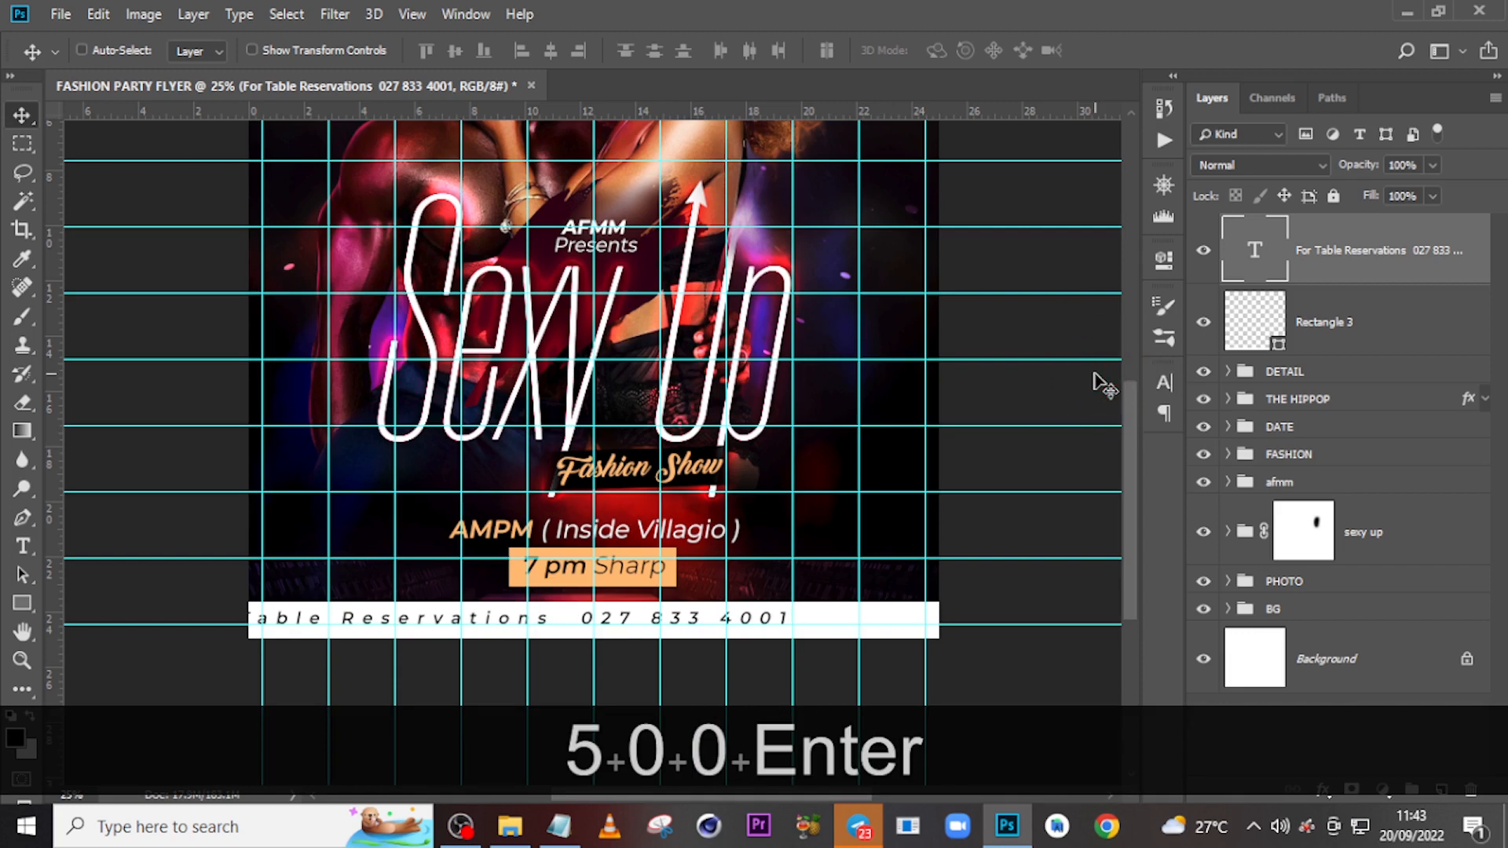
Centre the widely spaced reservation text horizontally on the white strip, at an X position of 1246.5 px.
click(1163, 383)
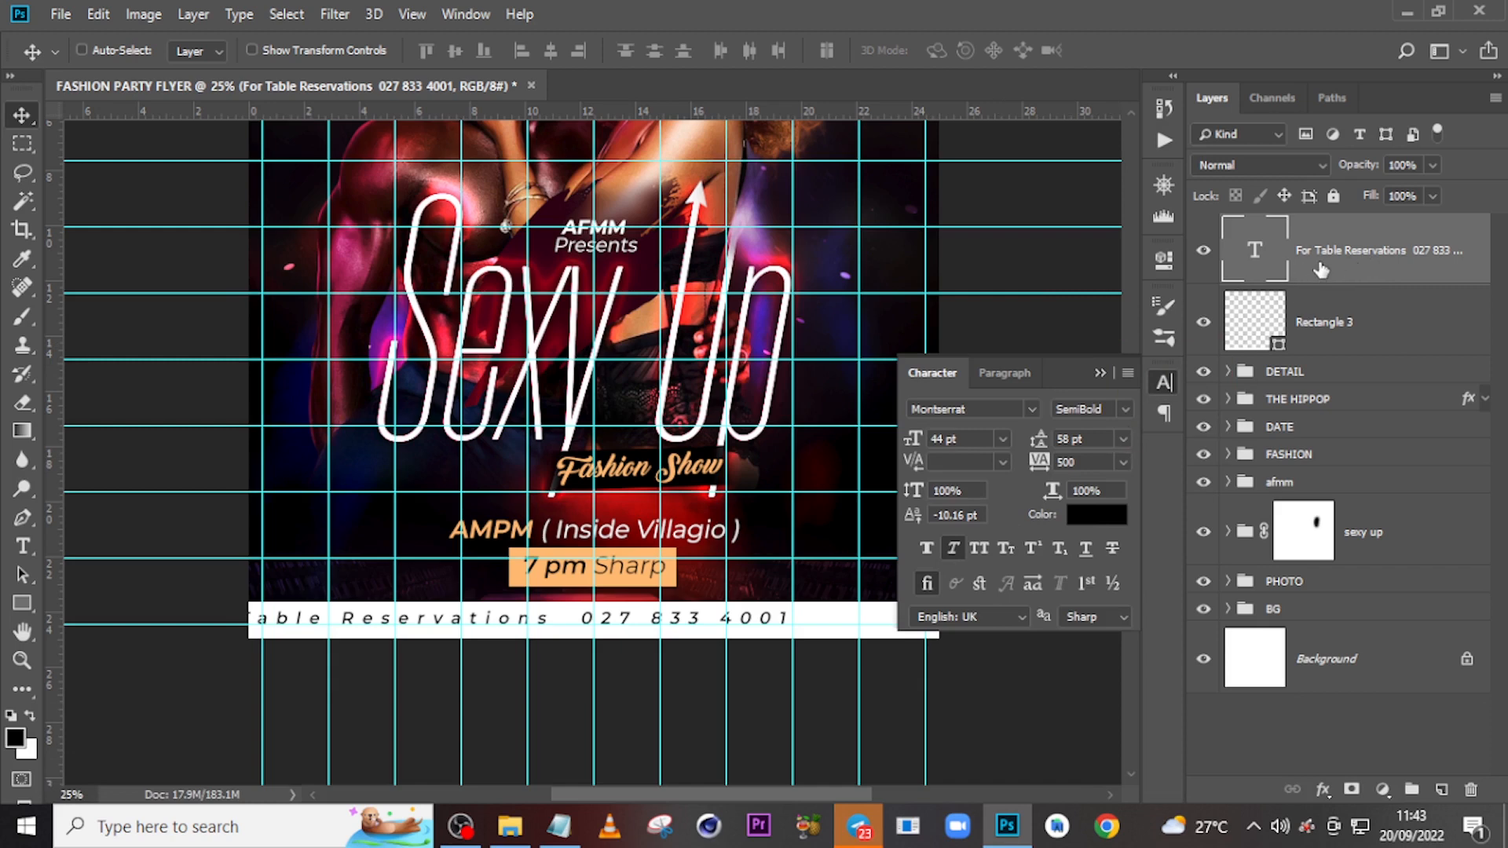
key(ctrl+t)
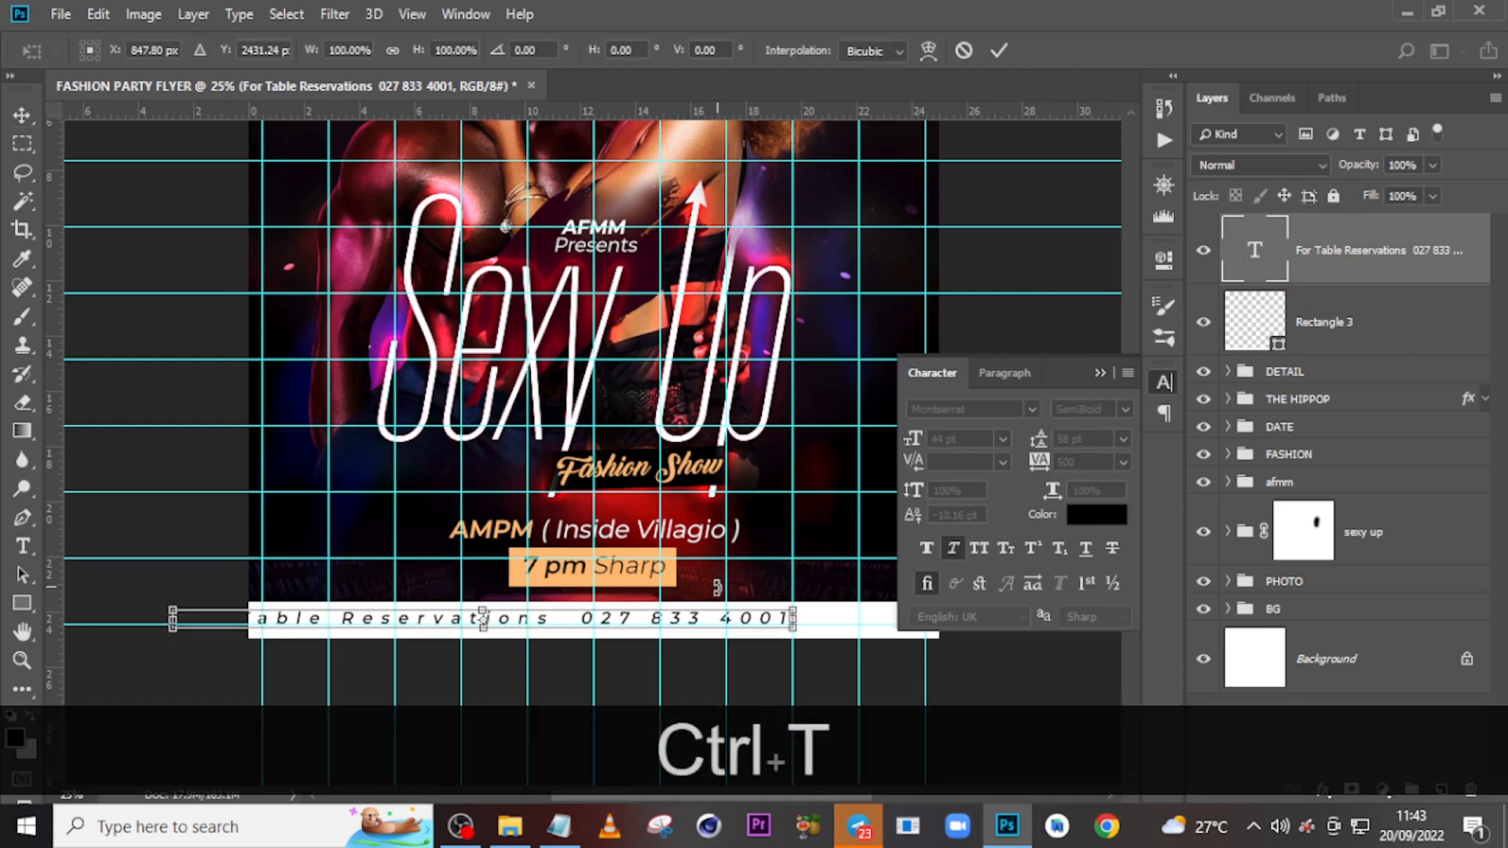
drag(677, 625, 786, 624)
key(Return)
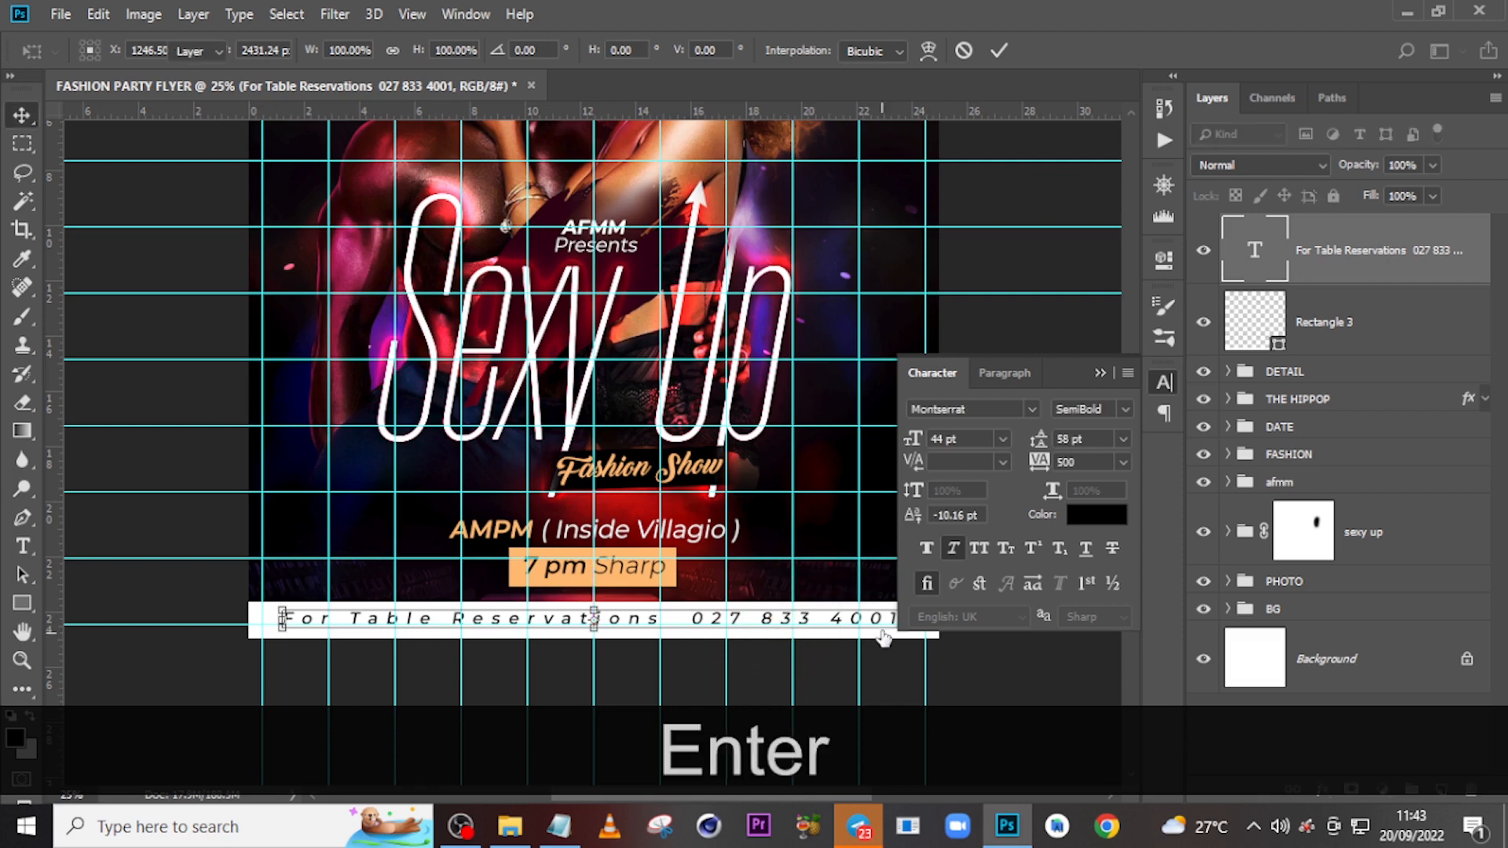
click(1093, 374)
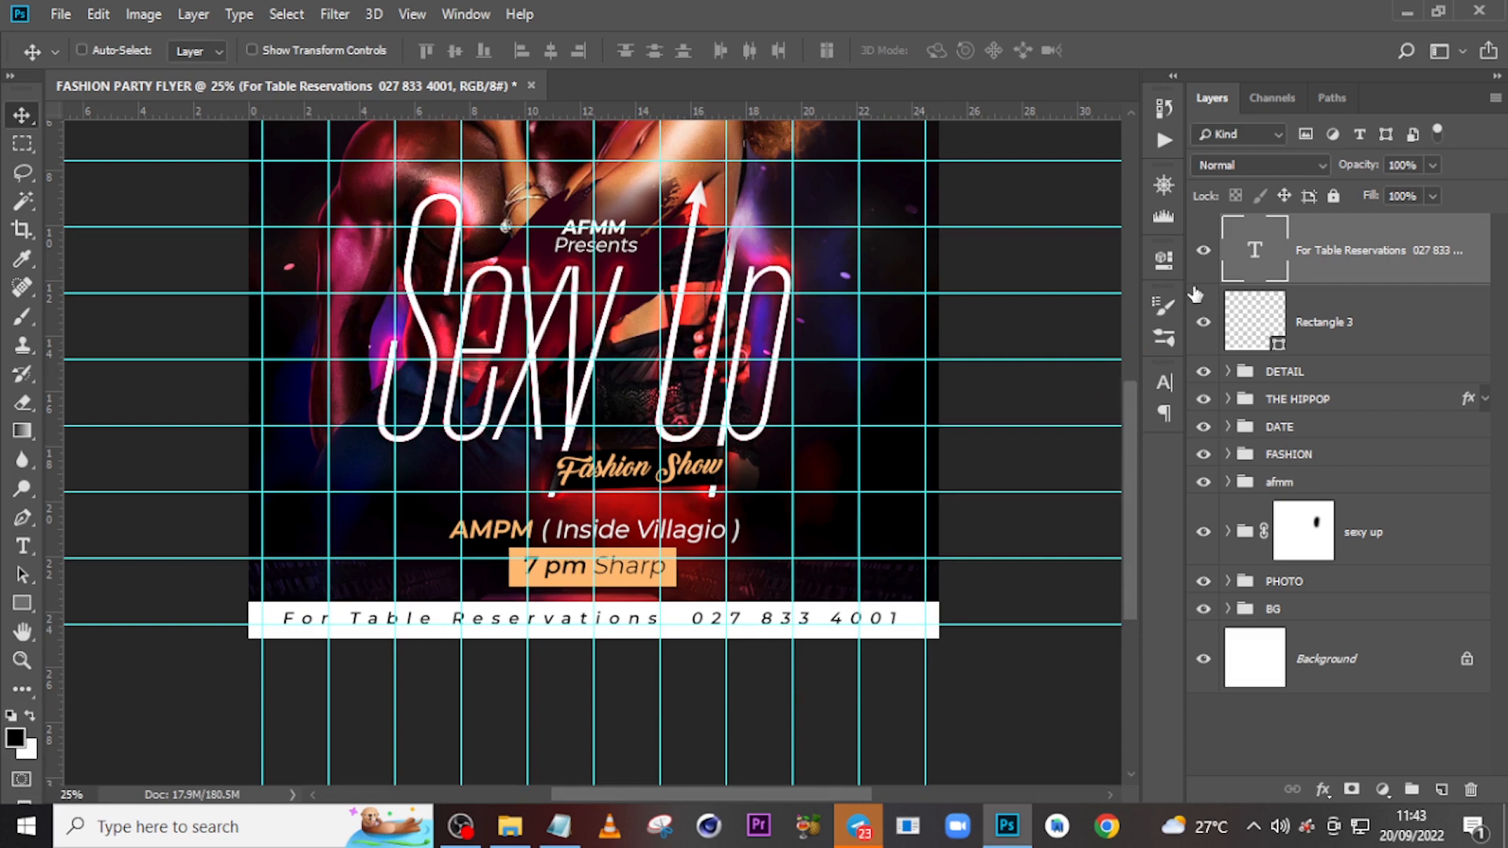
Group the reservation text layer, name the group CONTACT and collapse it.
key(ctrl)
key(ctrl)
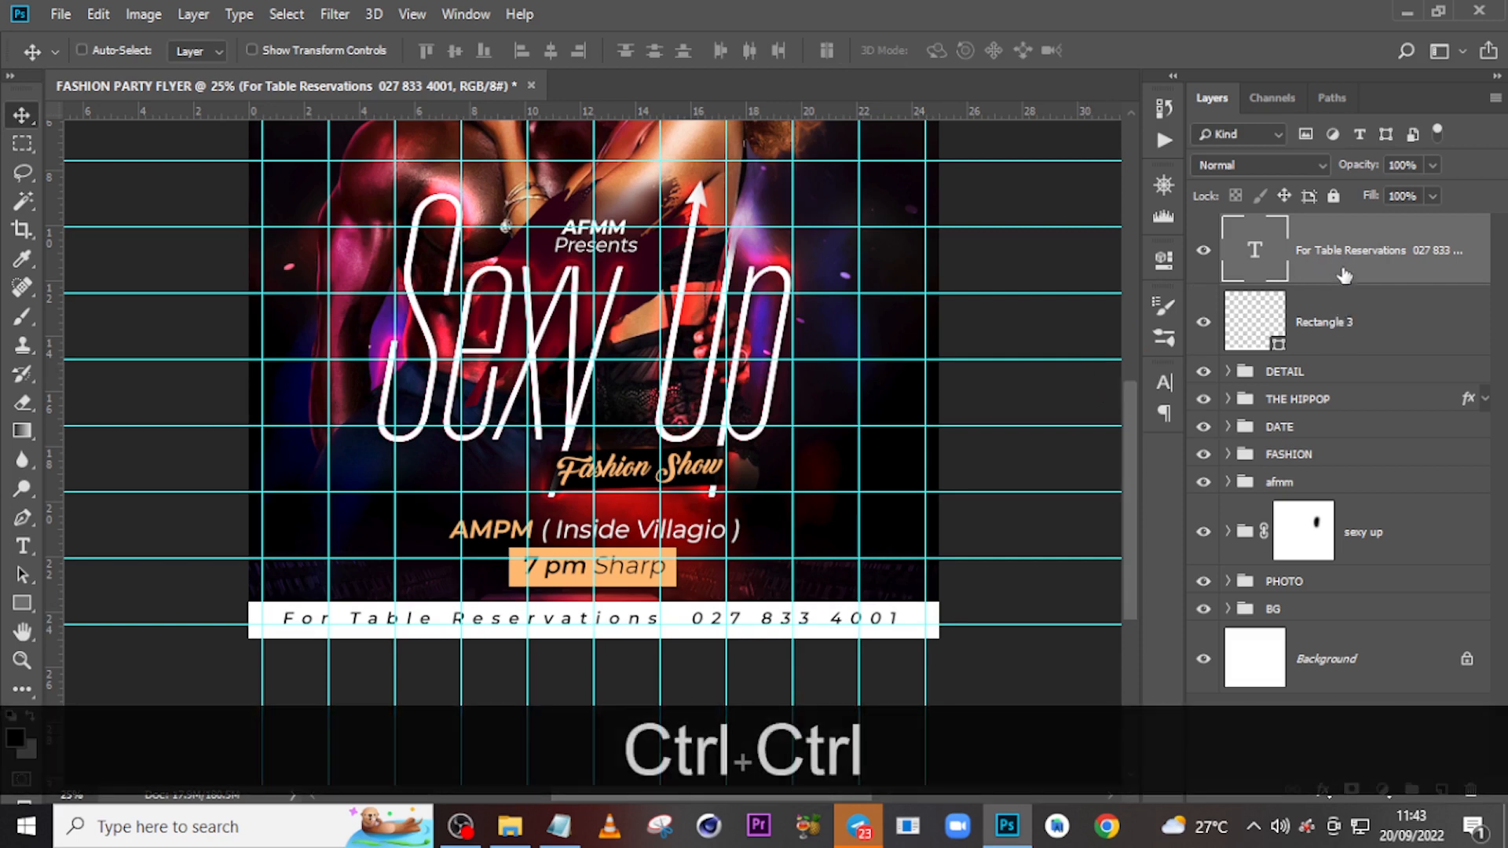
key(ctrl+g)
double_click(1288, 227)
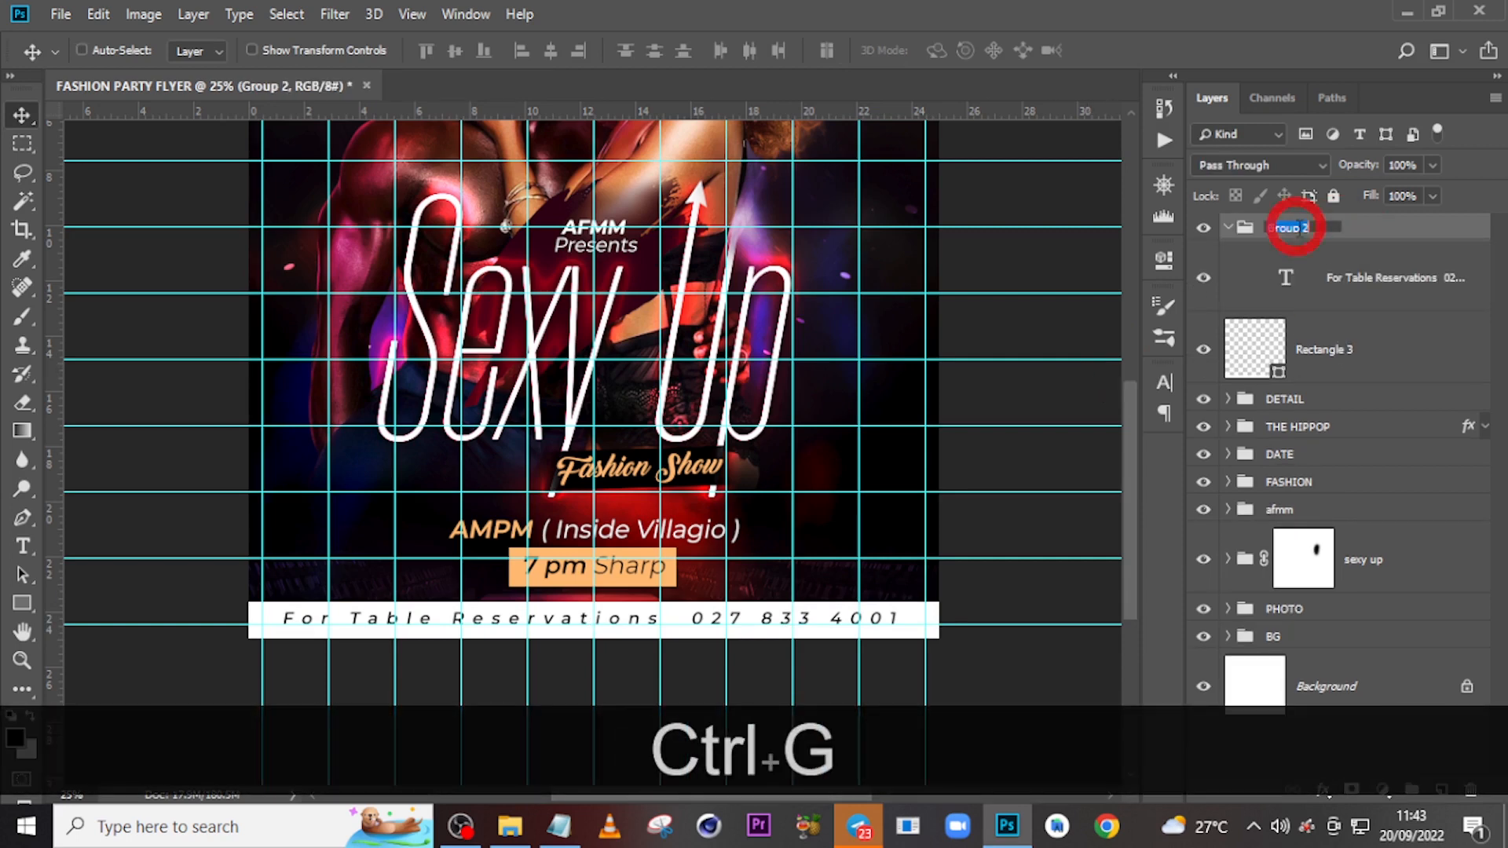
text(CON)
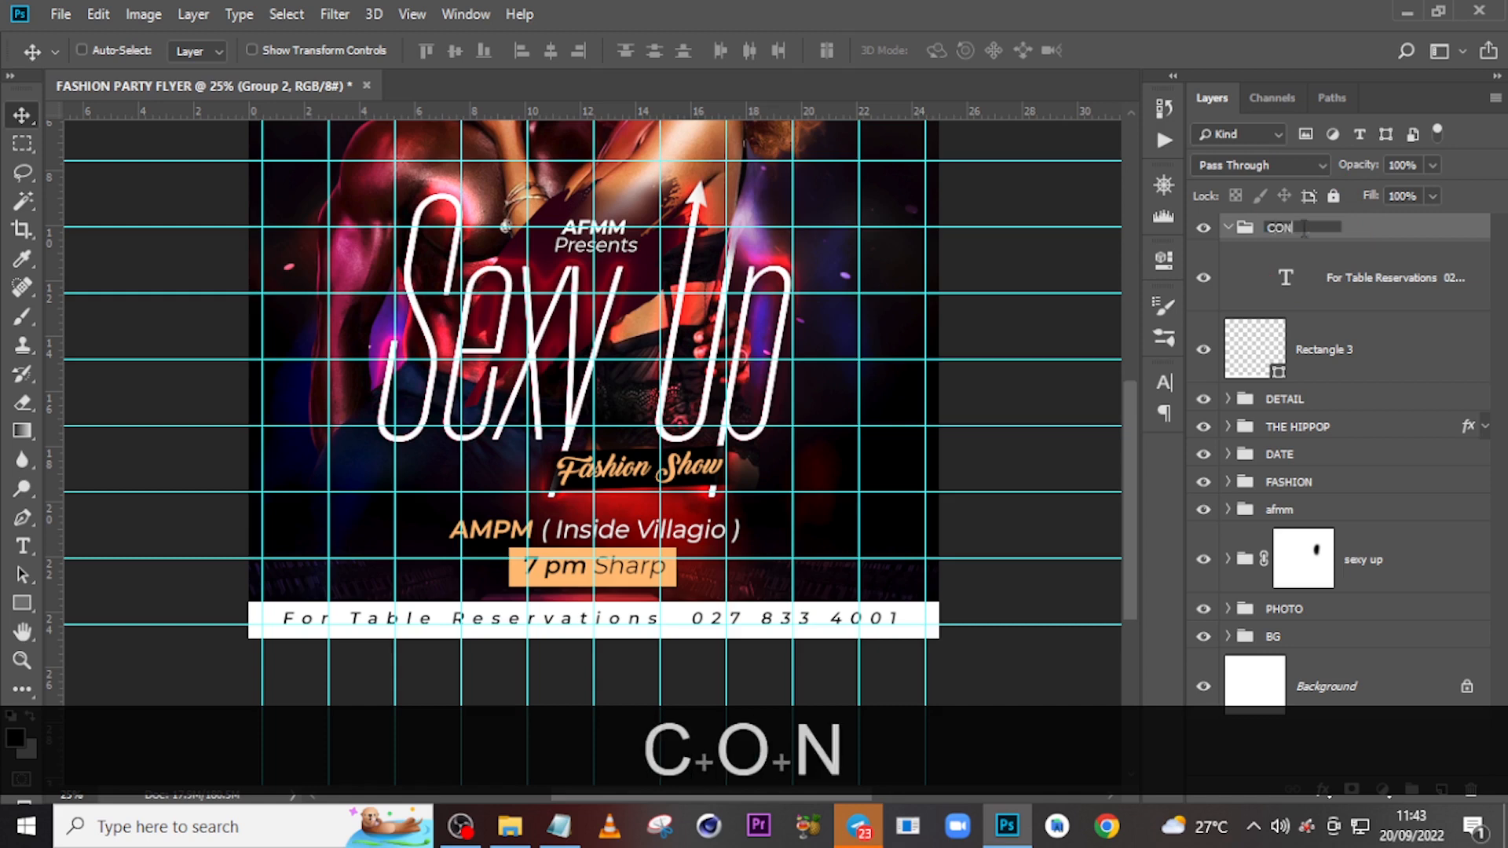
text(TACT)
key(Return)
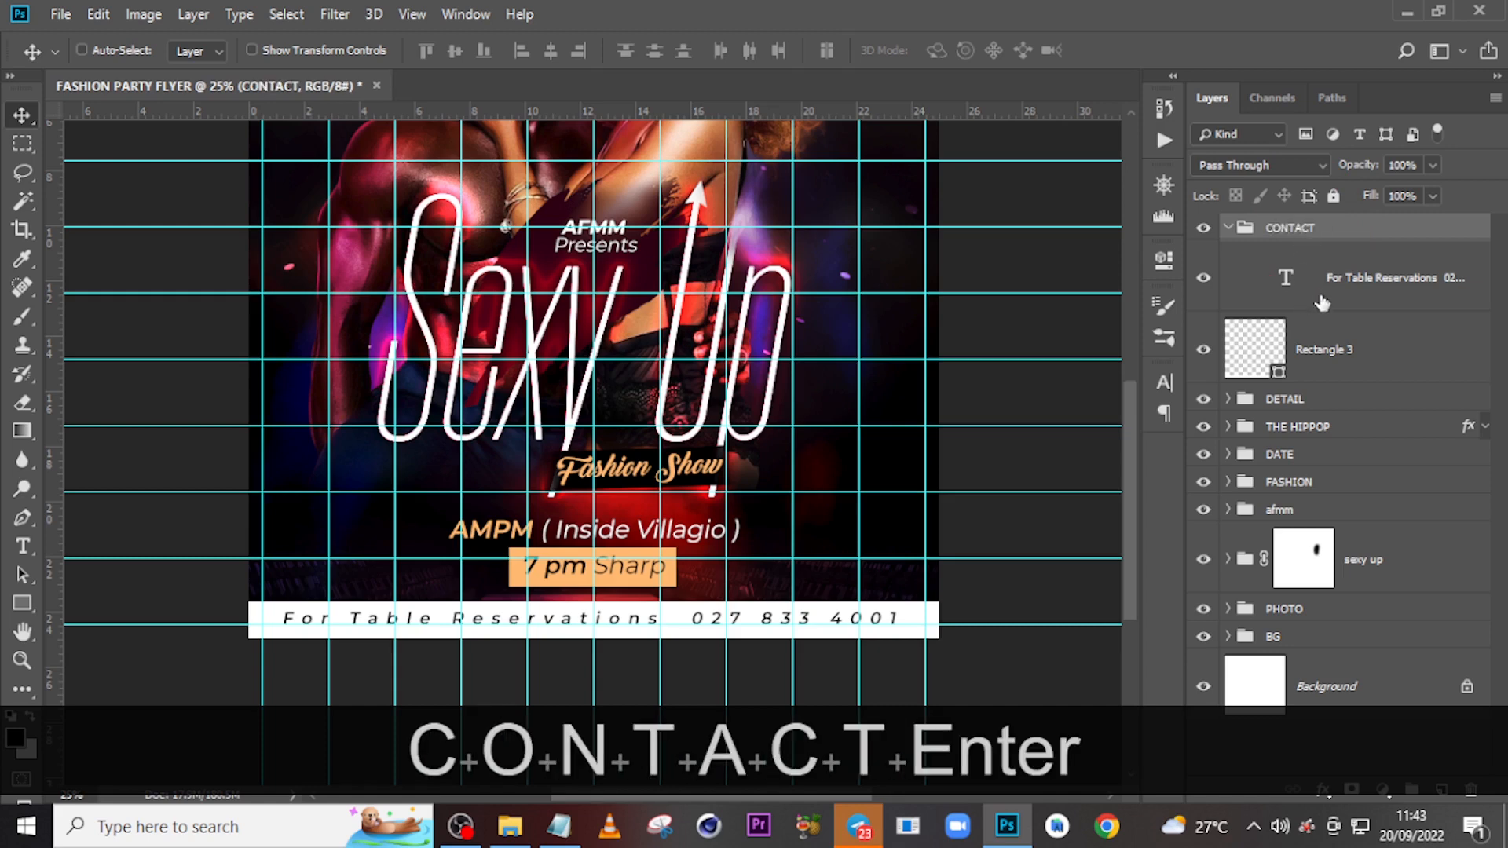
click(1230, 228)
Put the Rectangle 3 layer into its own group named SHAPES.
click(1377, 295)
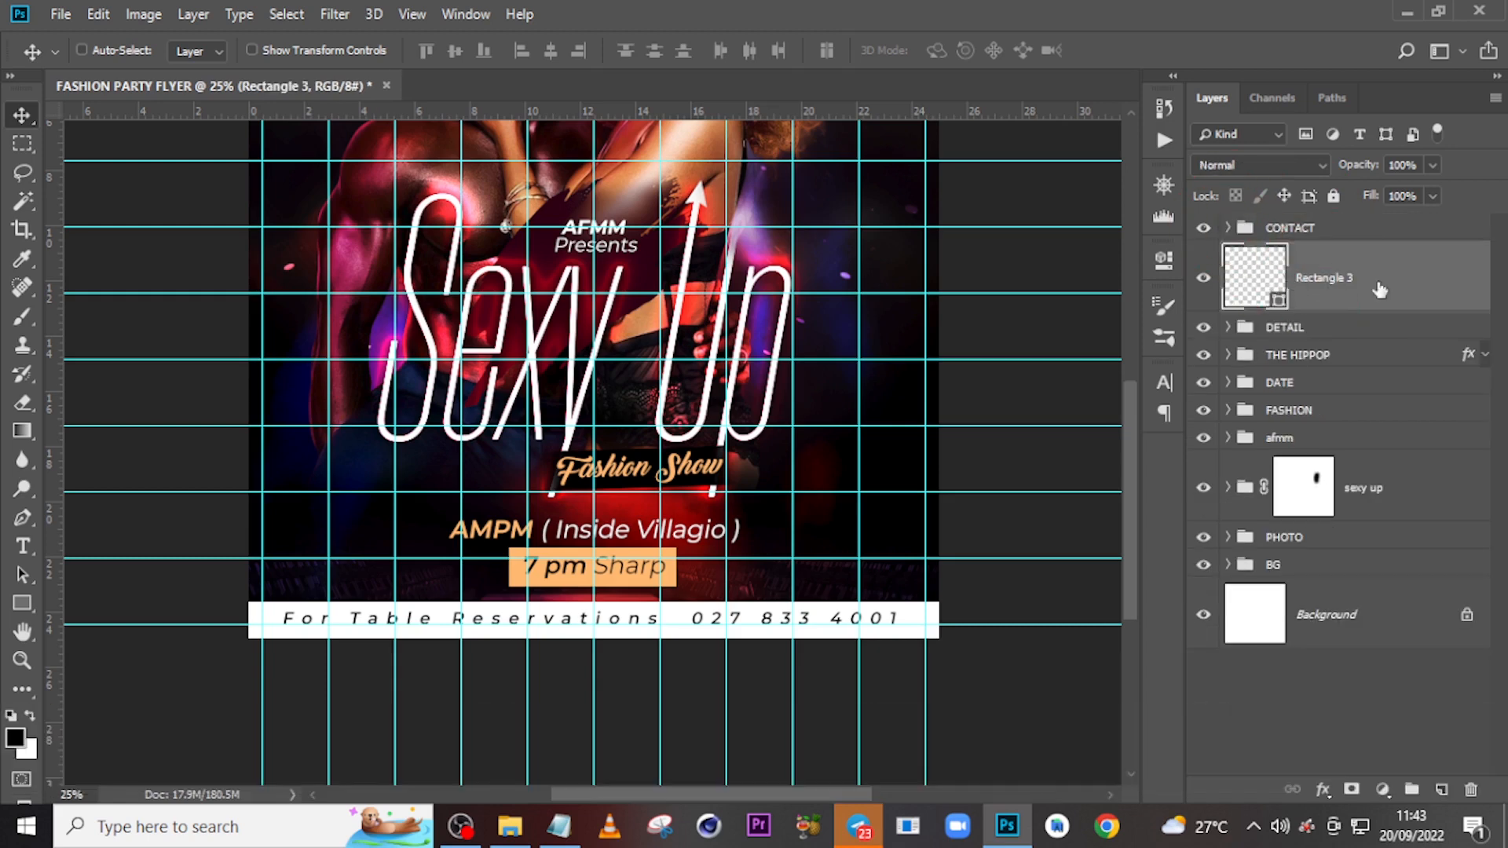
key(ctrl+g)
double_click(1276, 257)
text(SH)
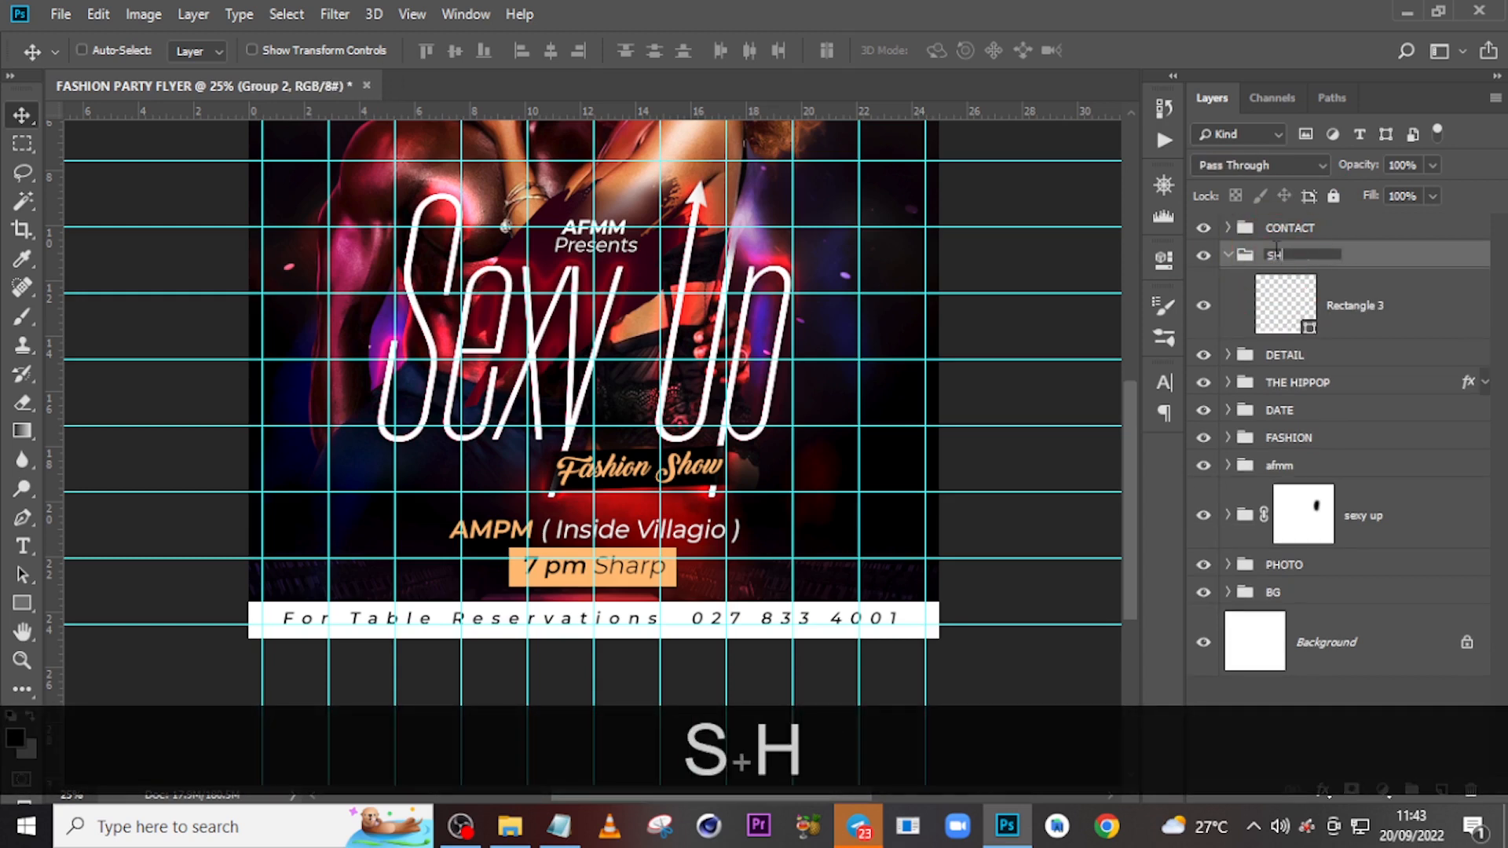
text(APES)
key(Return)
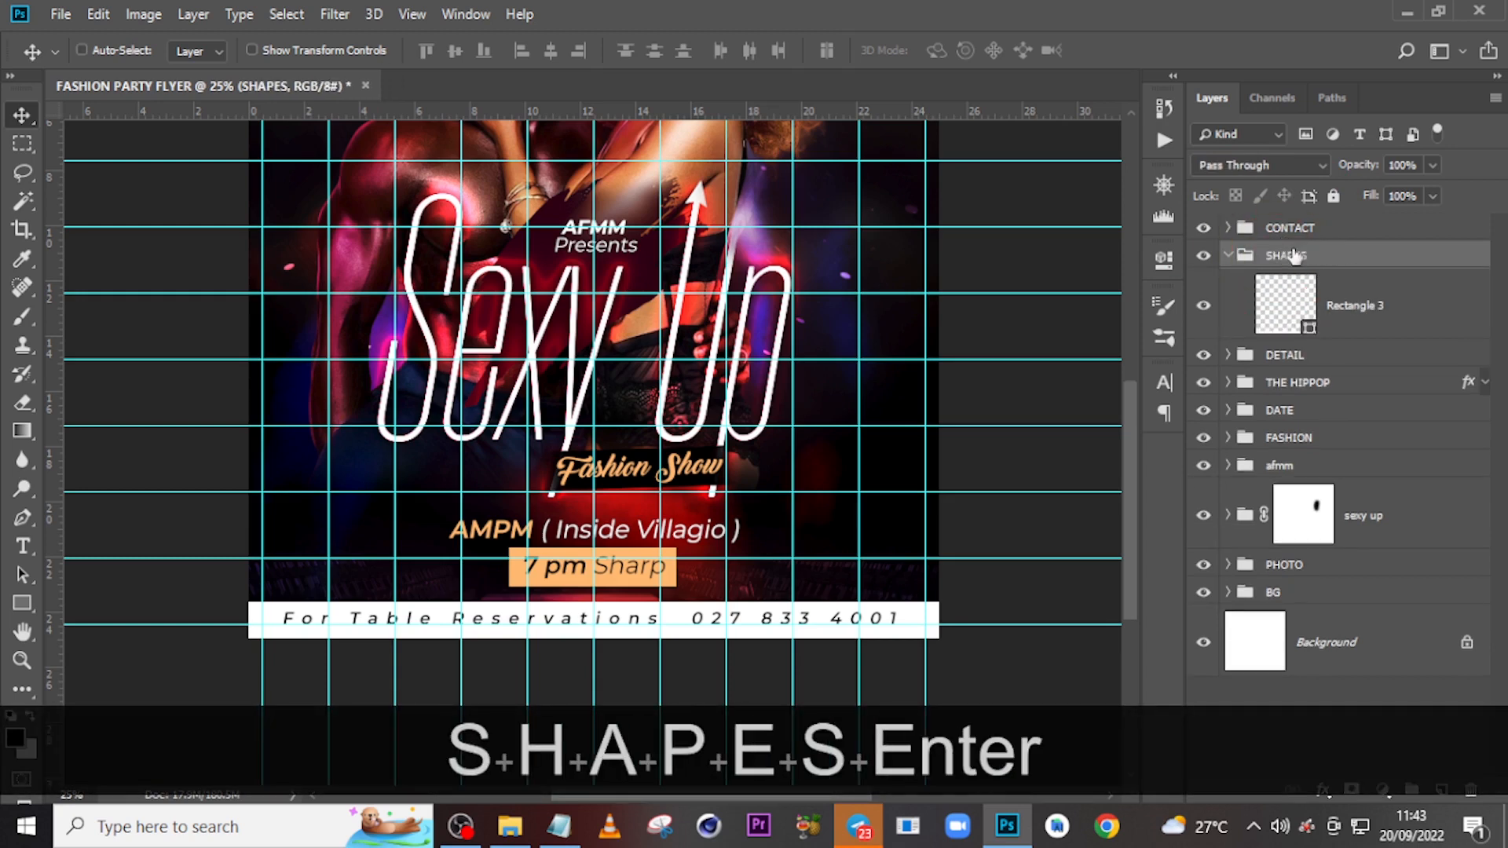
Draw an ellipse shape about 2063 by 1446 px over the lower half of the flyer, inside the SHAPES group.
click(1323, 305)
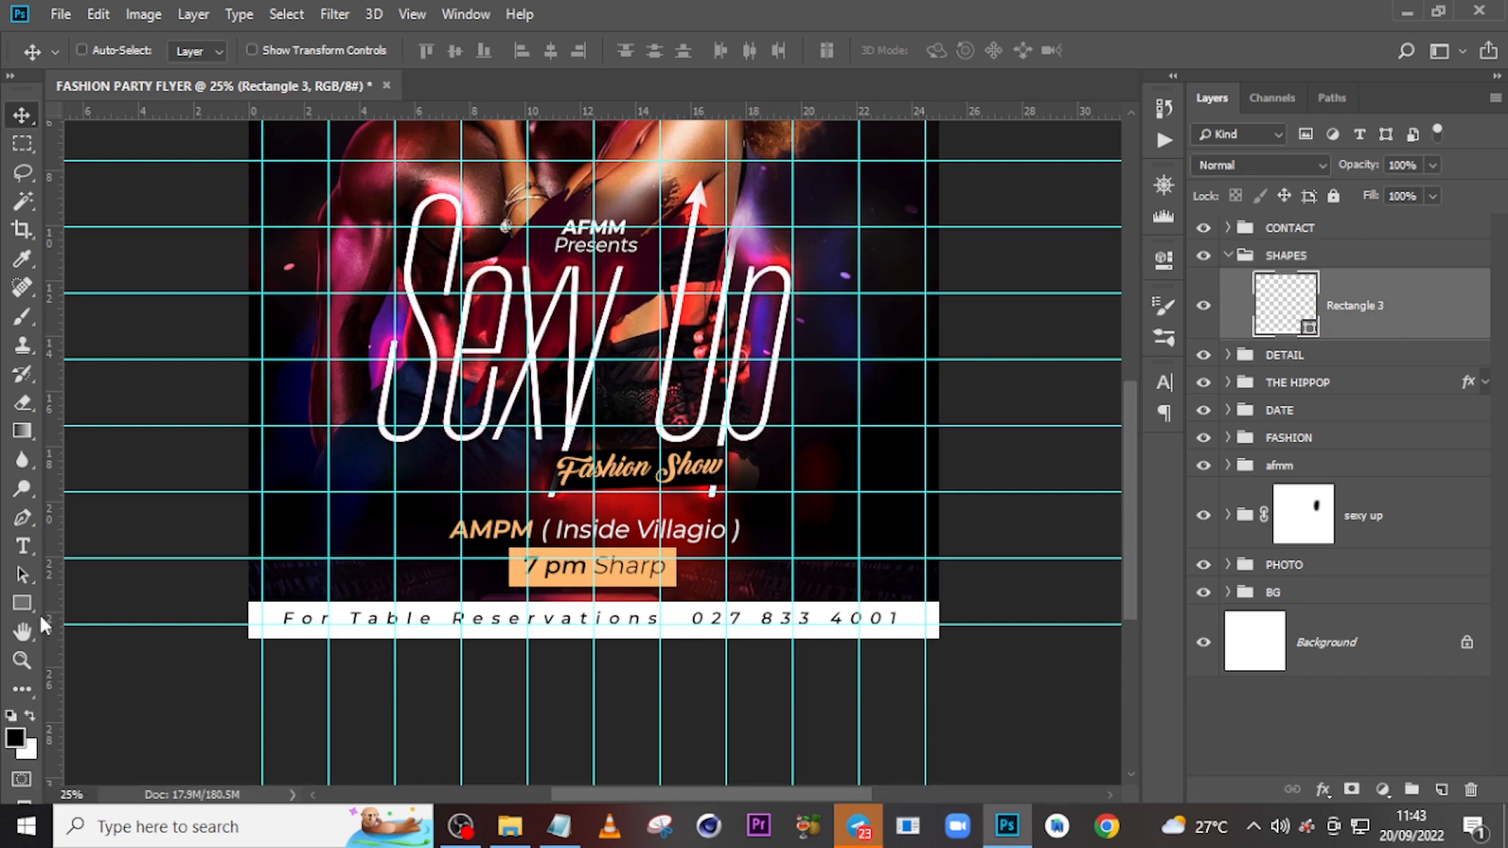
click(22, 603)
click(89, 645)
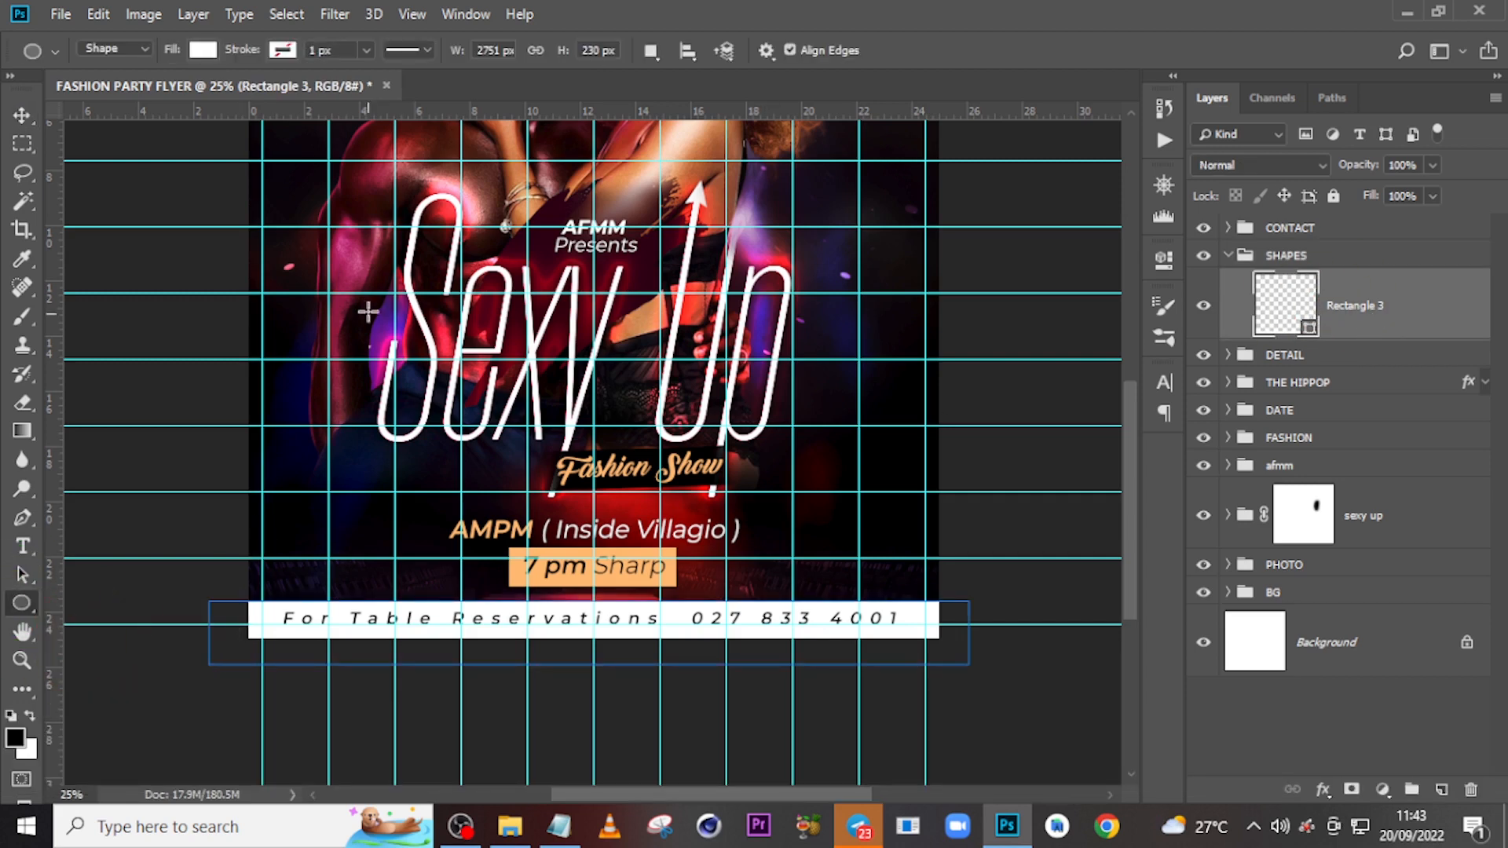
drag(341, 259, 909, 658)
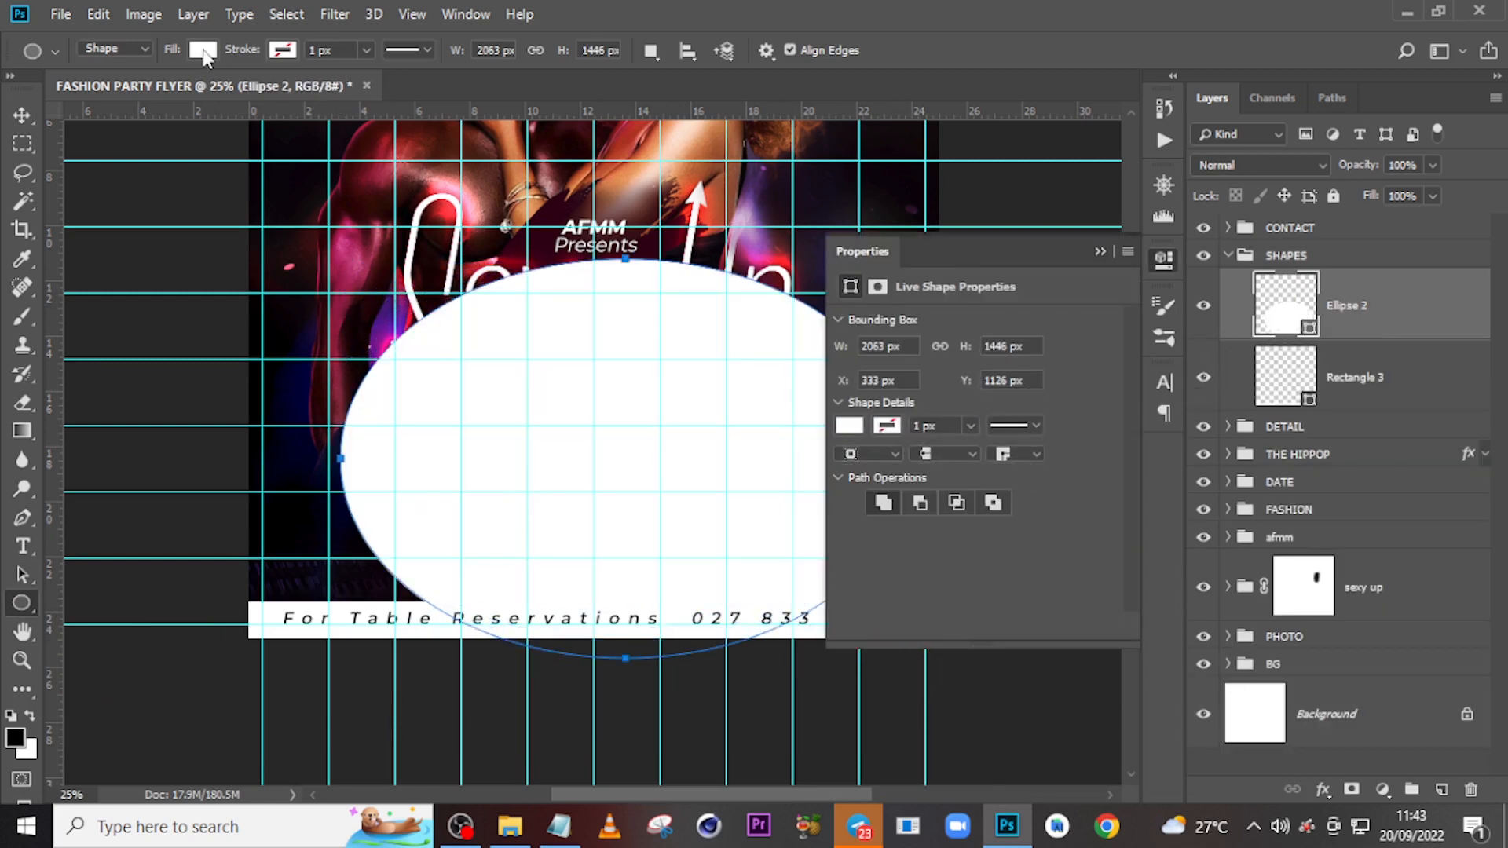
Remove the ellipse's fill and give it a white 5 px stroke.
click(203, 49)
click(107, 92)
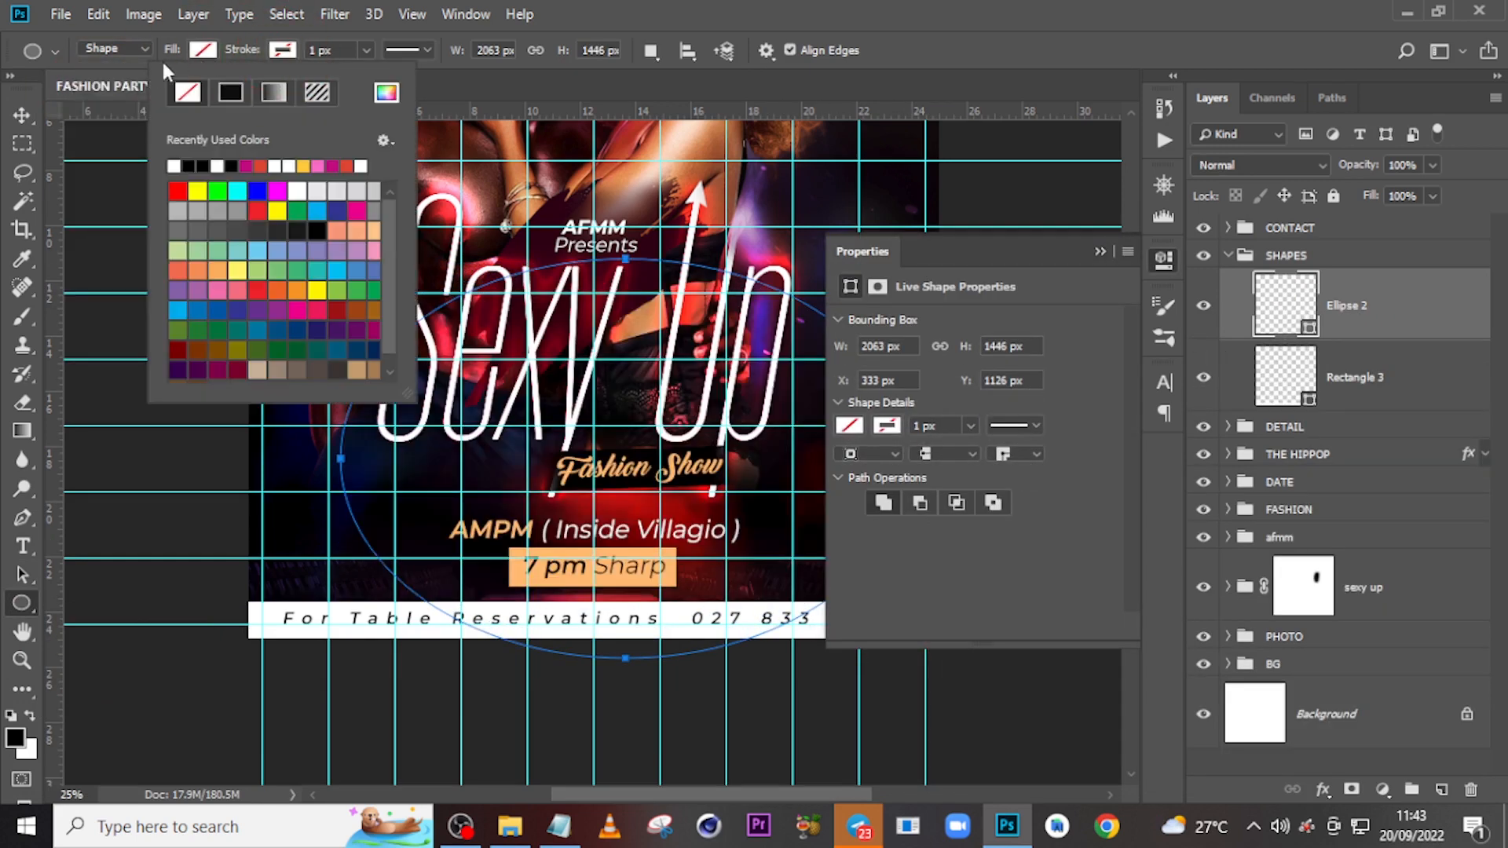
click(178, 165)
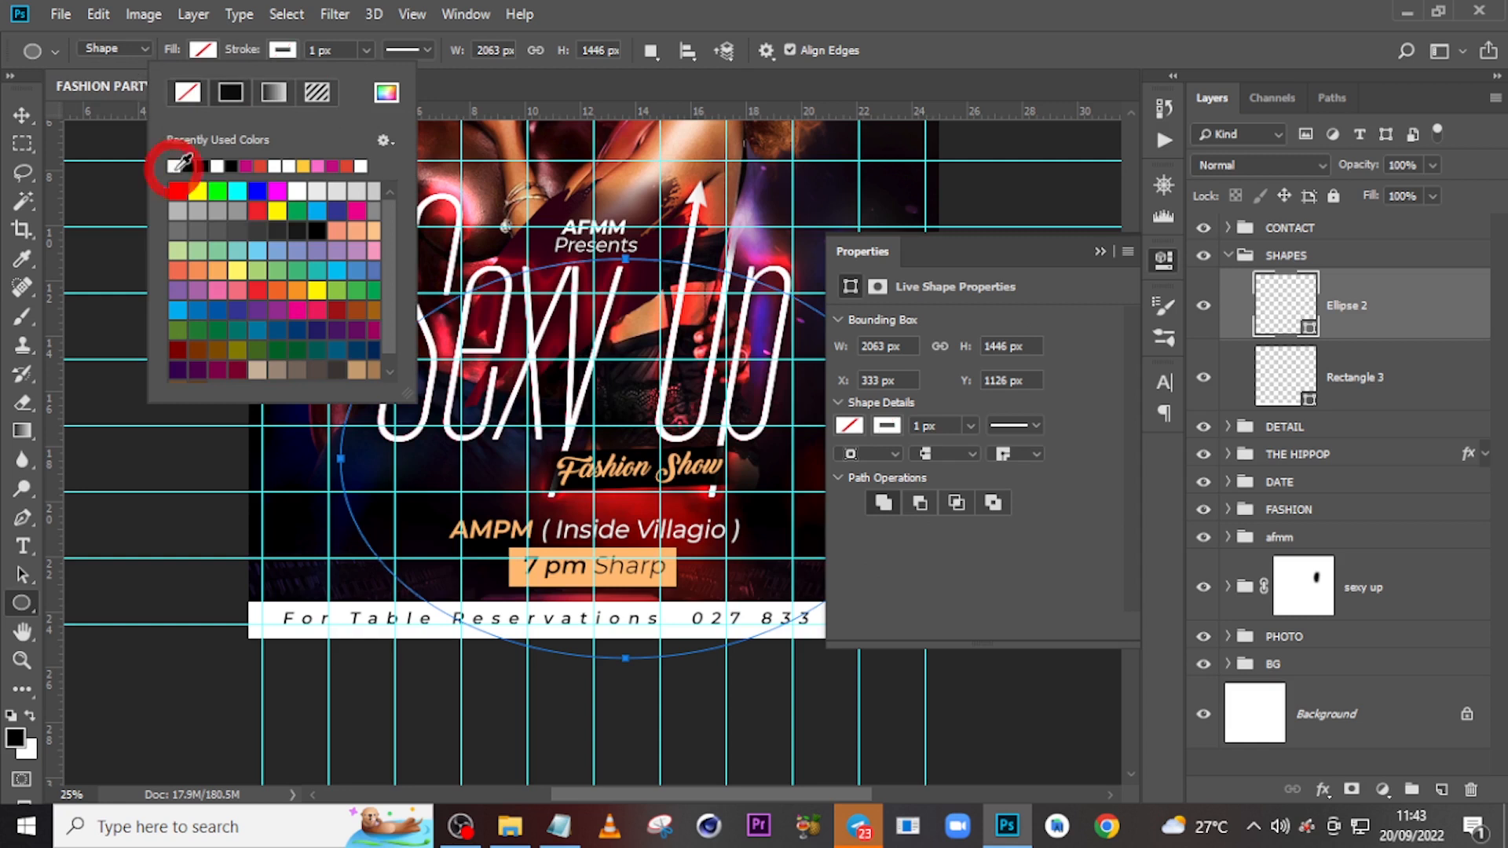
click(337, 52)
text(5)
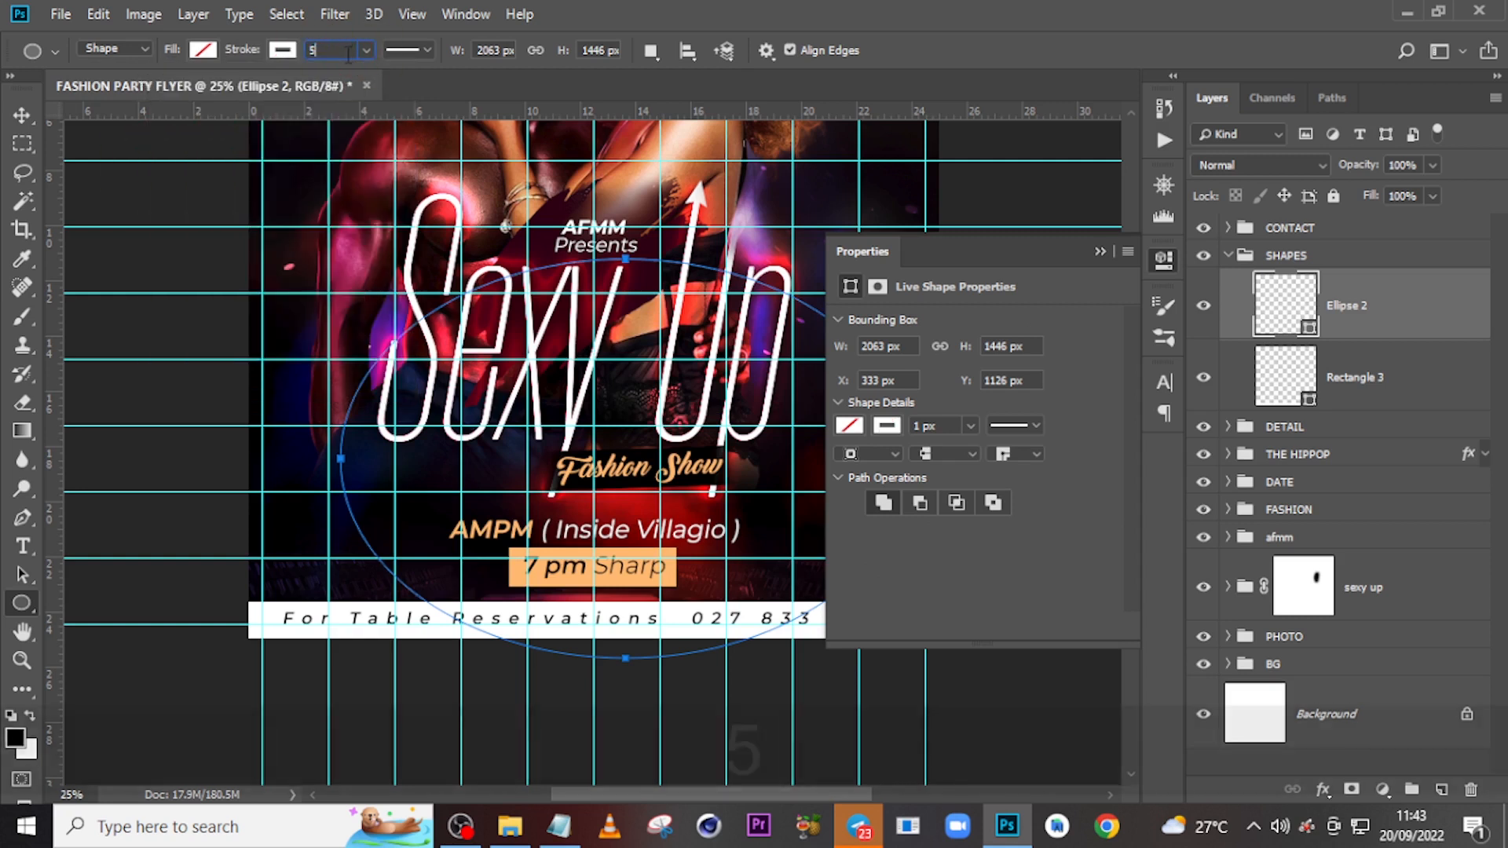
key(Return)
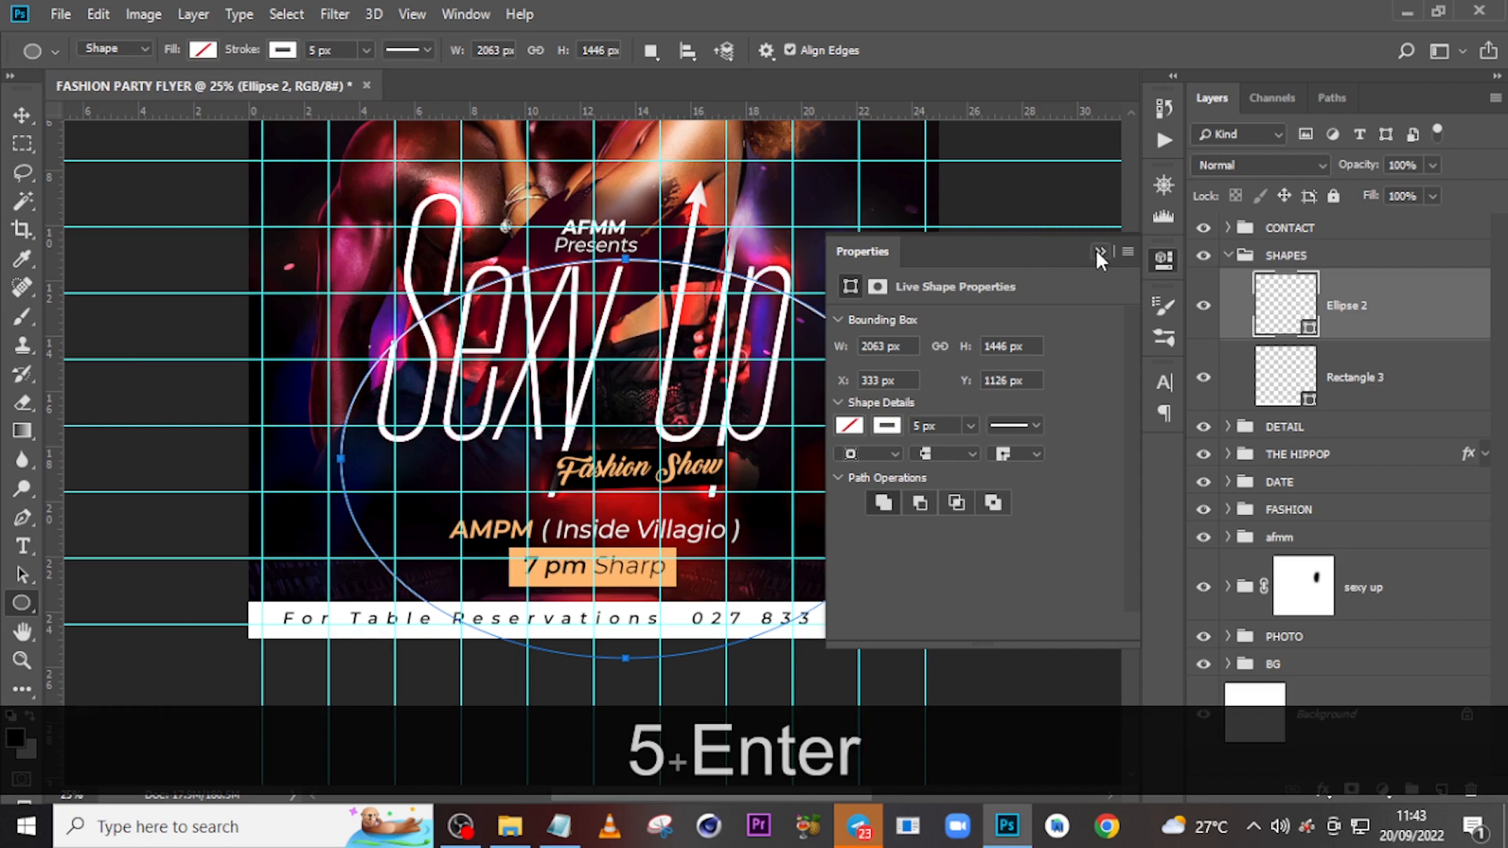
click(1100, 252)
Place the ellipse layer below Rectangle 3 and move the ellipse down, centred at about X 1246.5 px, Y 2706 px.
key(v)
drag(1441, 321, 1402, 393)
drag(624, 305, 626, 518)
key(ctrl+t)
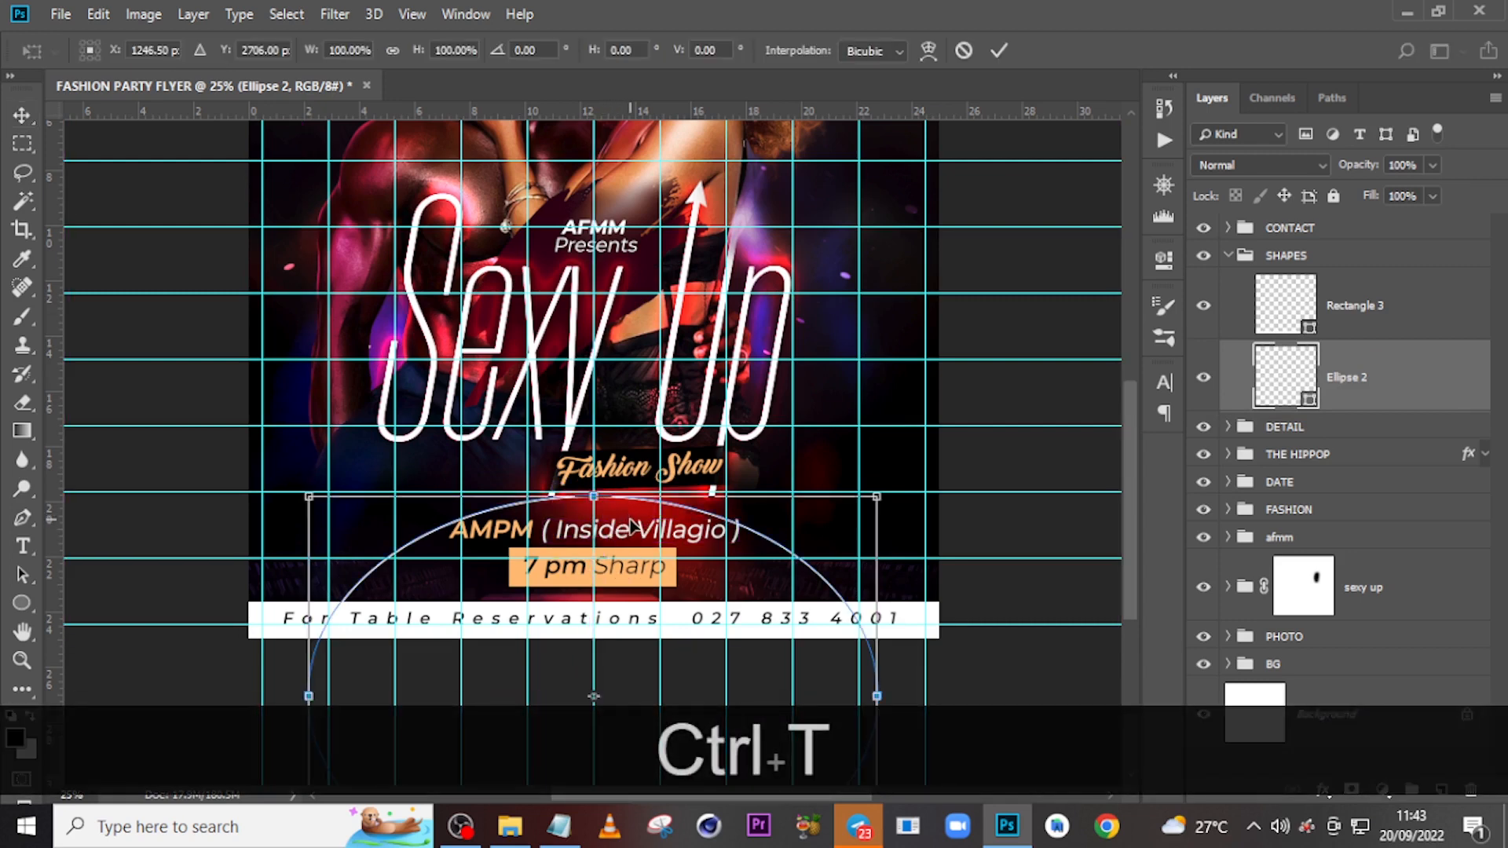
key(shift)
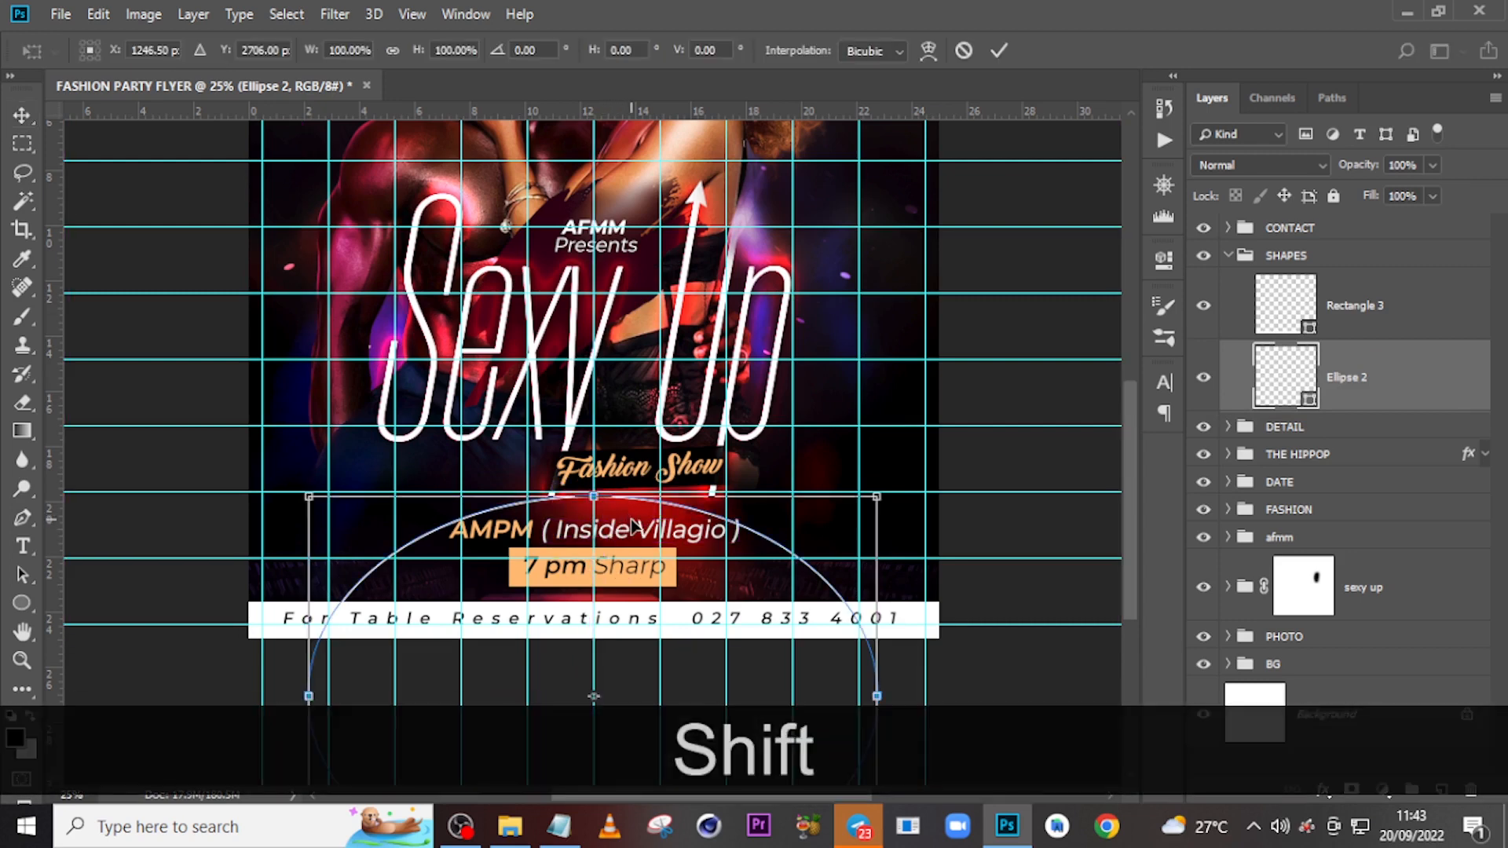
key(shift+Return)
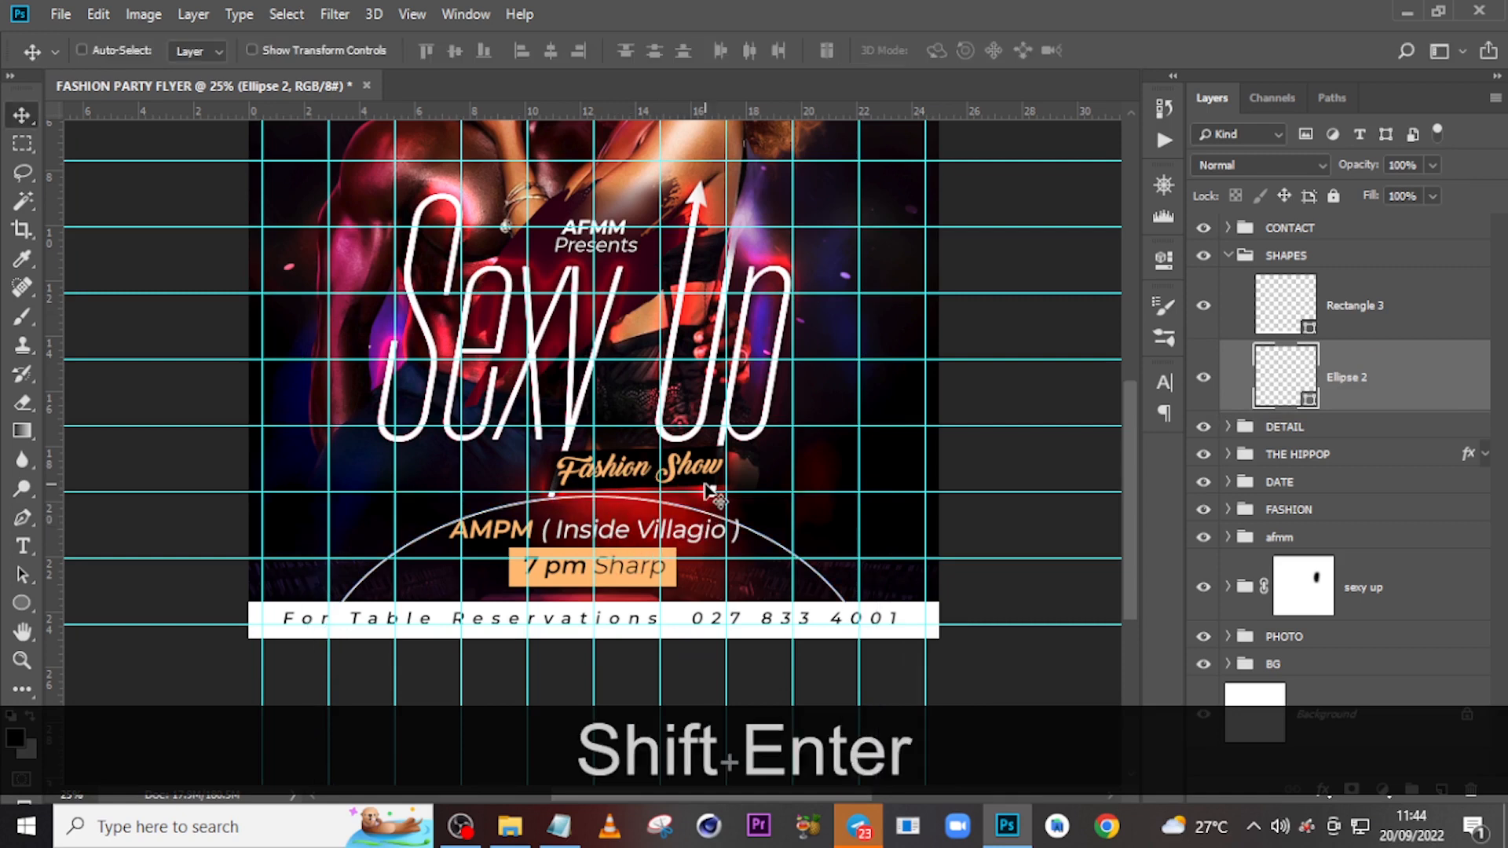
Nudge the ellipse up until its centre is at Y 2582 px, with the arc's top behind the Fashion Show text.
key(Down)
key(Down)
key(Down)
key(Down)
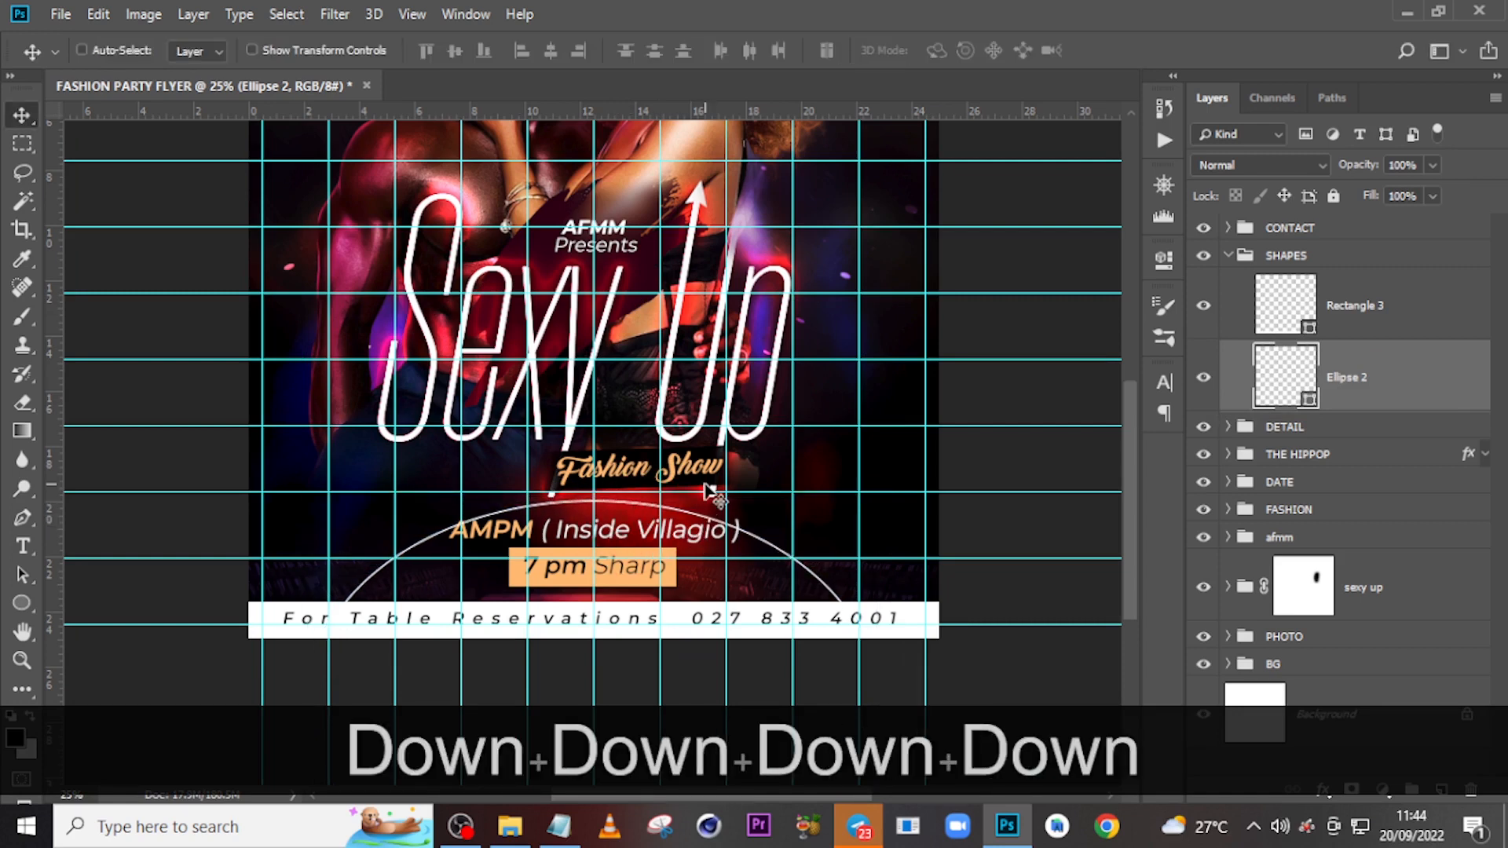
key(Up)
key(Up)
key(Up)
key(Up)
key(Up)
key(Up)
key(Up)
key(Up)
key(Up)
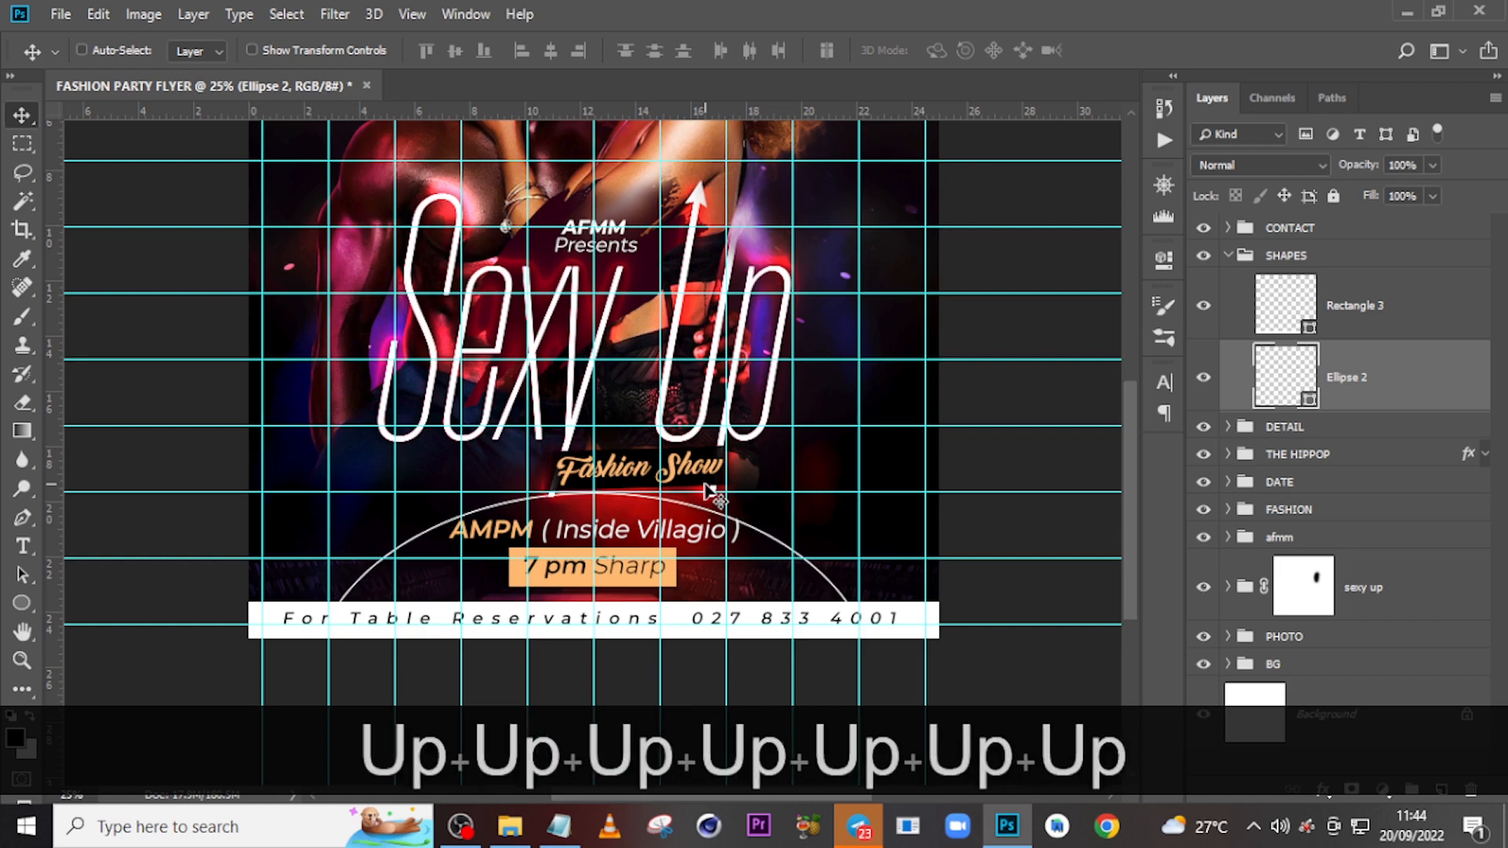
key(Up)
key(Up)
key(Up)
key(Up)
key(Up)
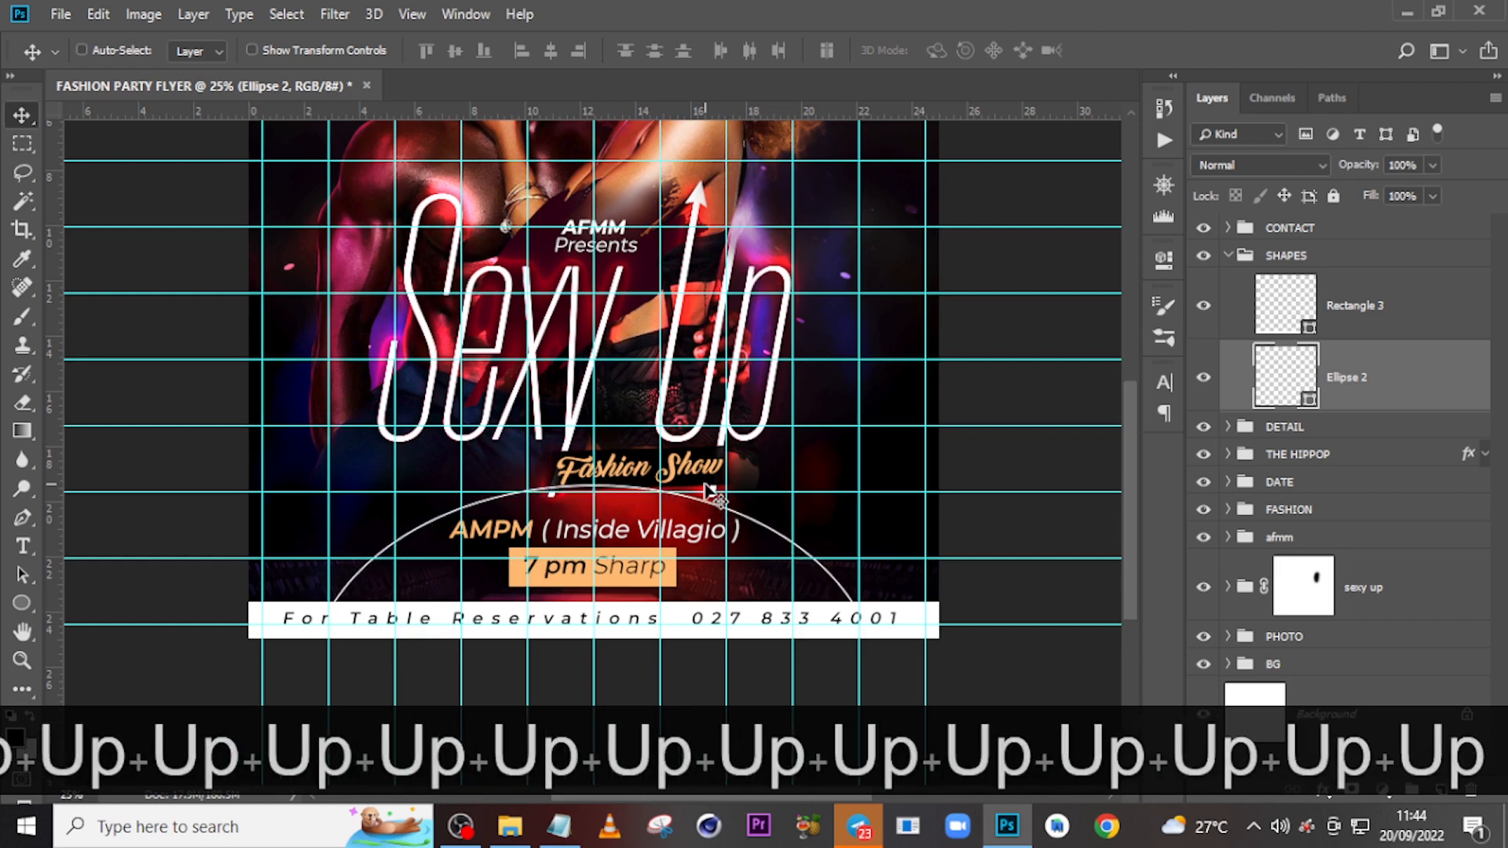
key(Up)
key(Up)
key(Up)
key(Up)
key(Up)
key(Up)
key(Up)
key(Up)
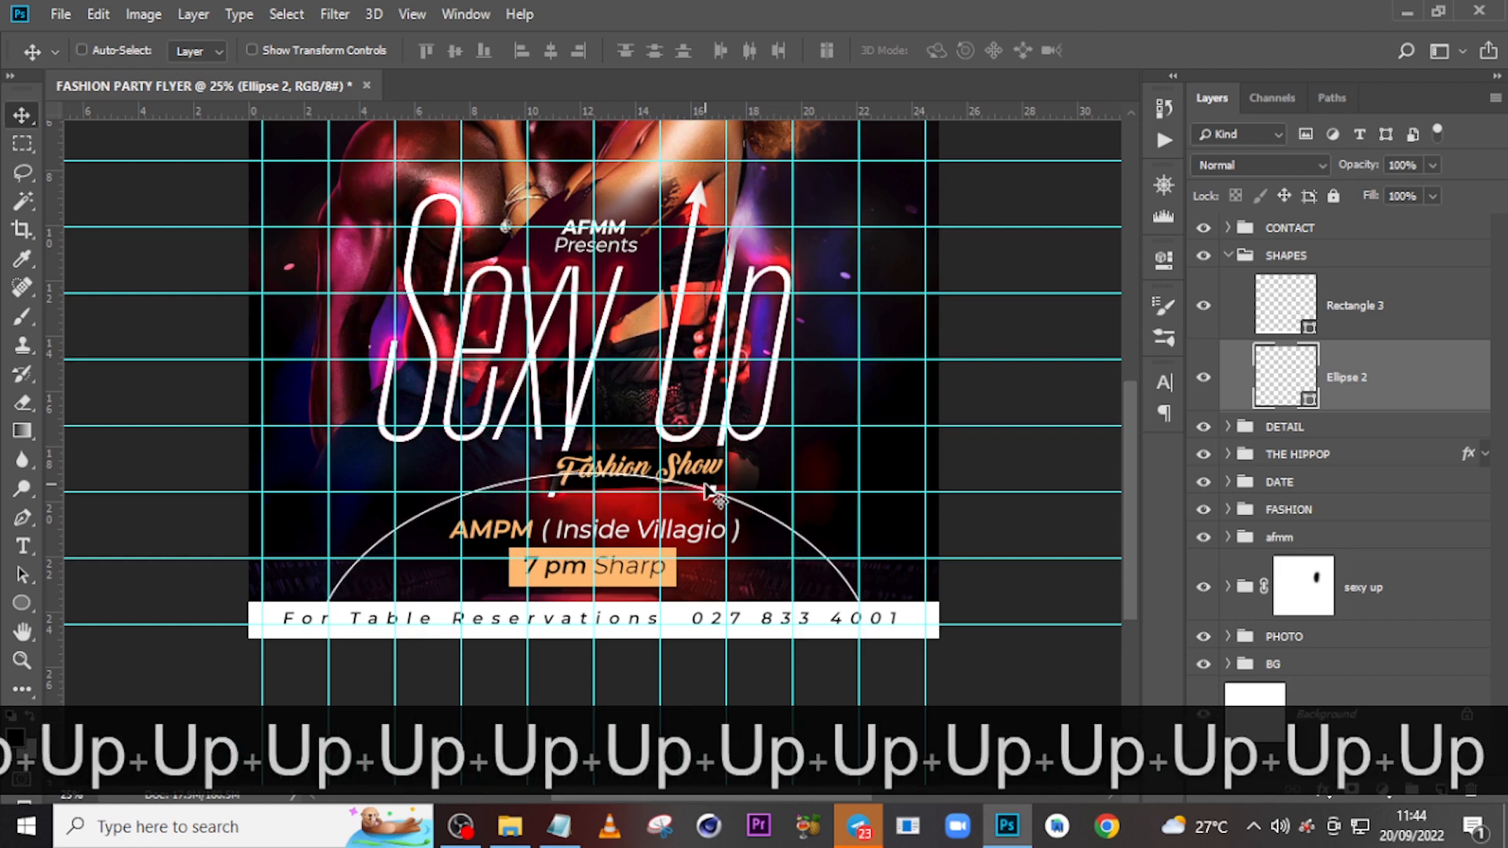
key(Up)
key(Up)
key(Up)
key(Up)
key(Up)
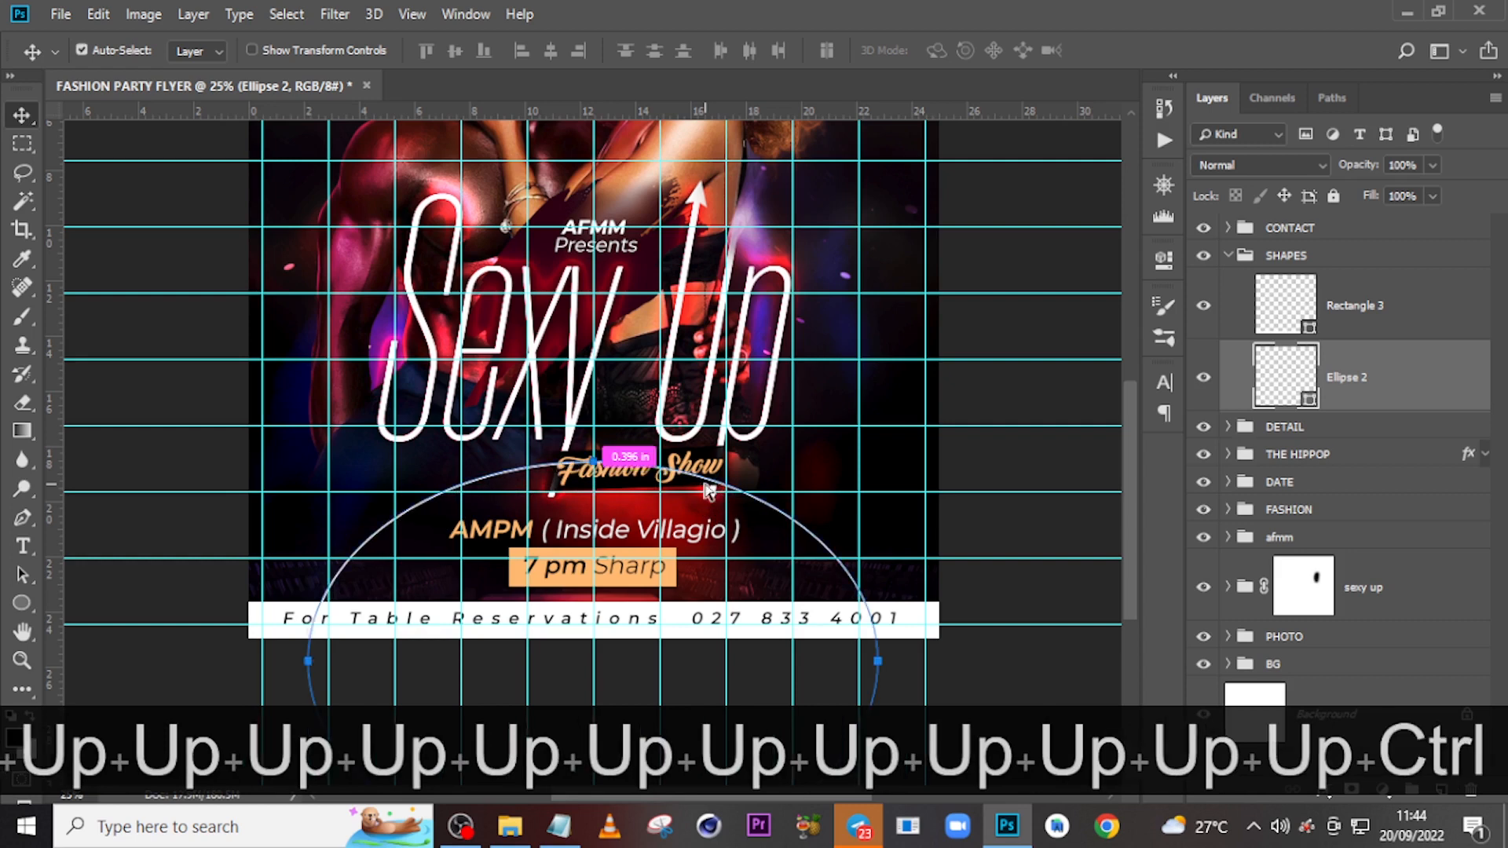
Narrow the ellipse evenly from both sides and shift it slightly to the right behind the venue details.
key(ctrl+t)
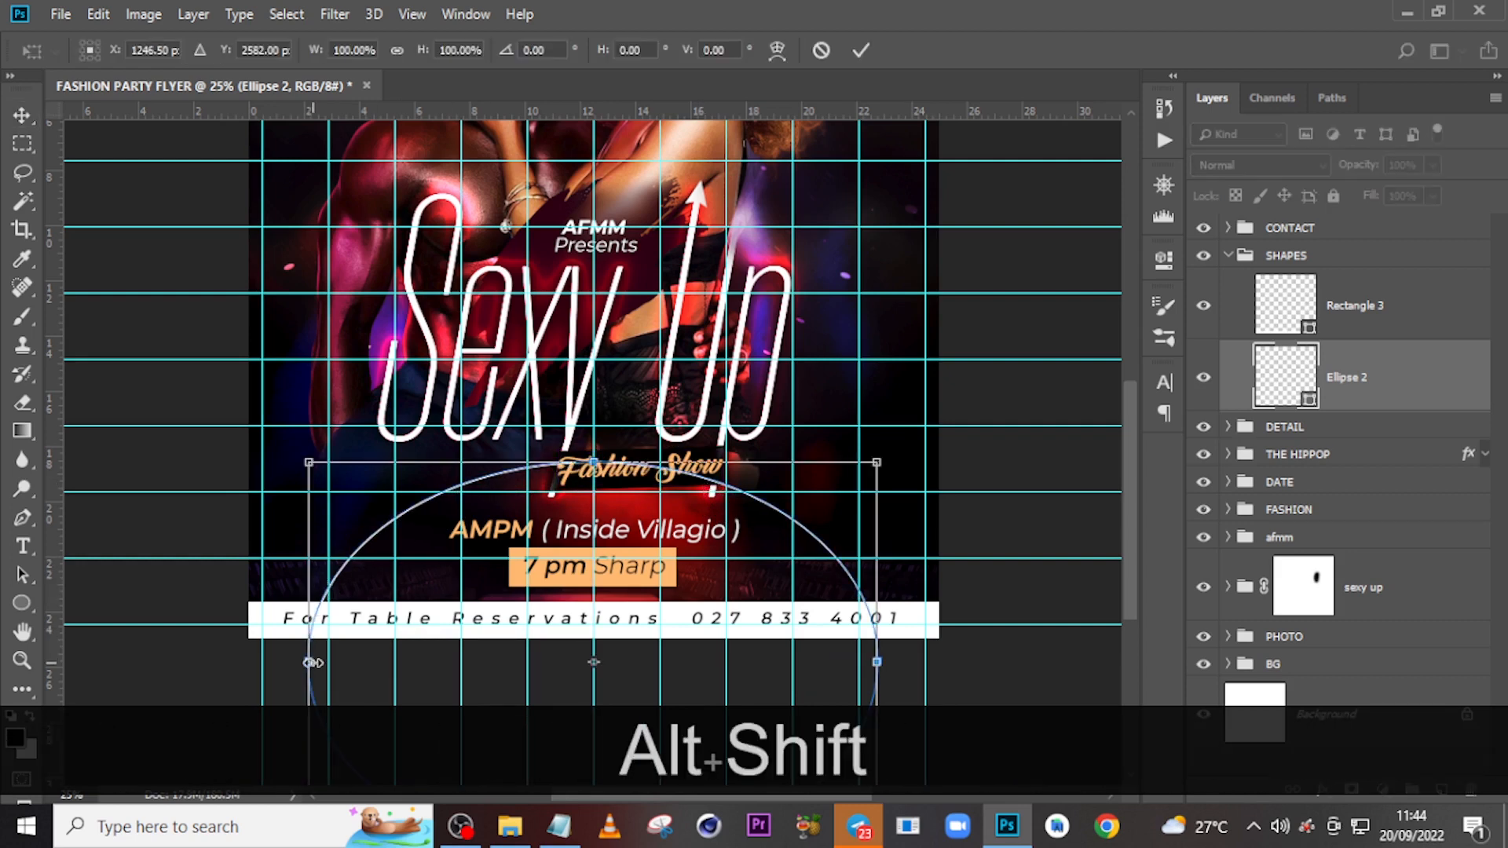
drag(313, 662, 353, 664)
key(Return)
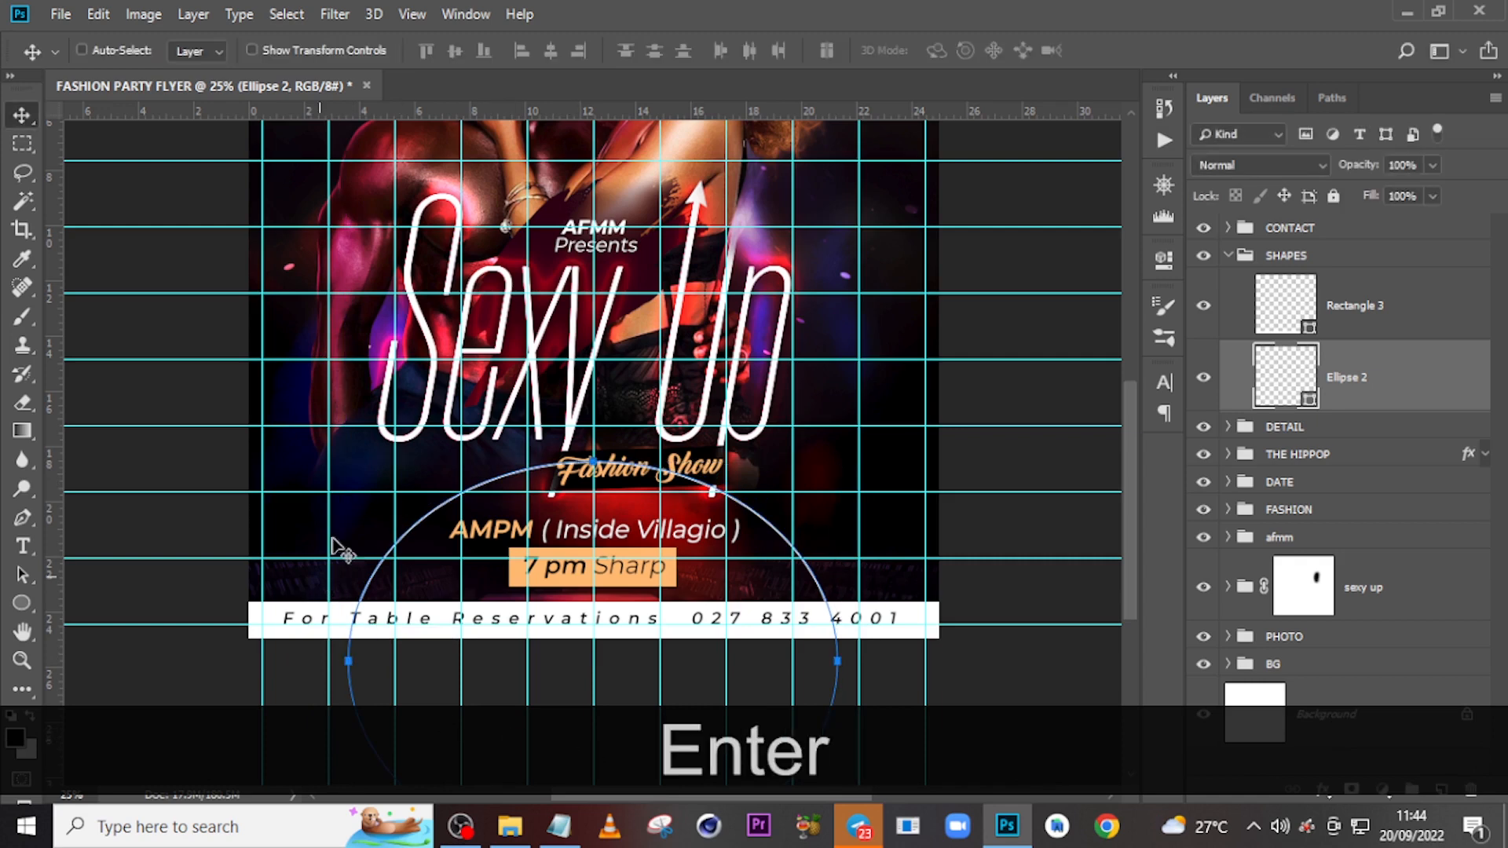
key(shift+Right)
key(shift+Right)
key(shift+Right)
key(shift+Right)
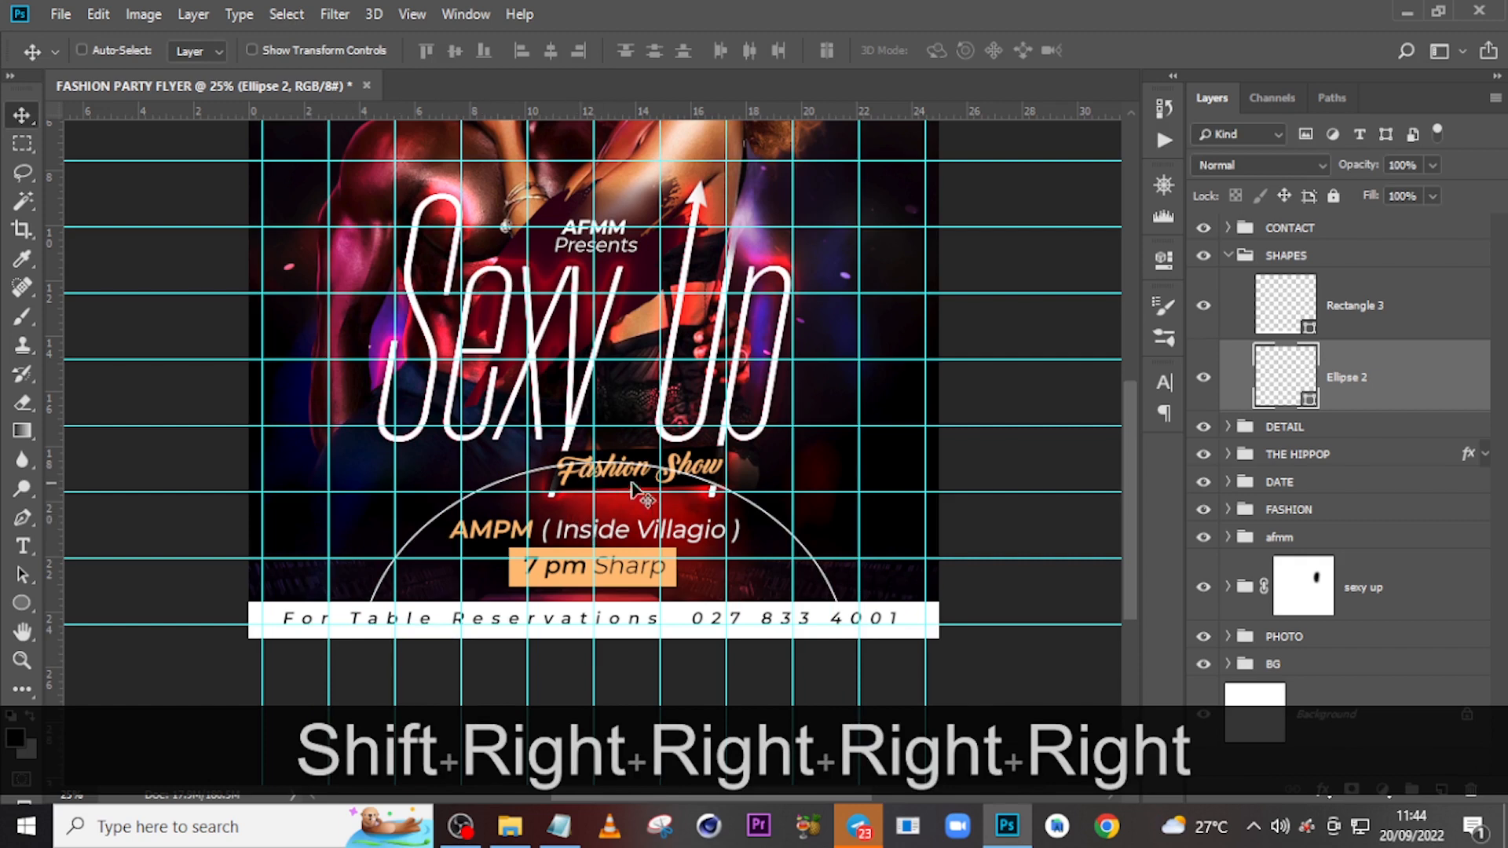
Nudge the white-outlined ellipse slightly down behind the Fashion Show text.
key(Down)
key(Down)
key(Down)
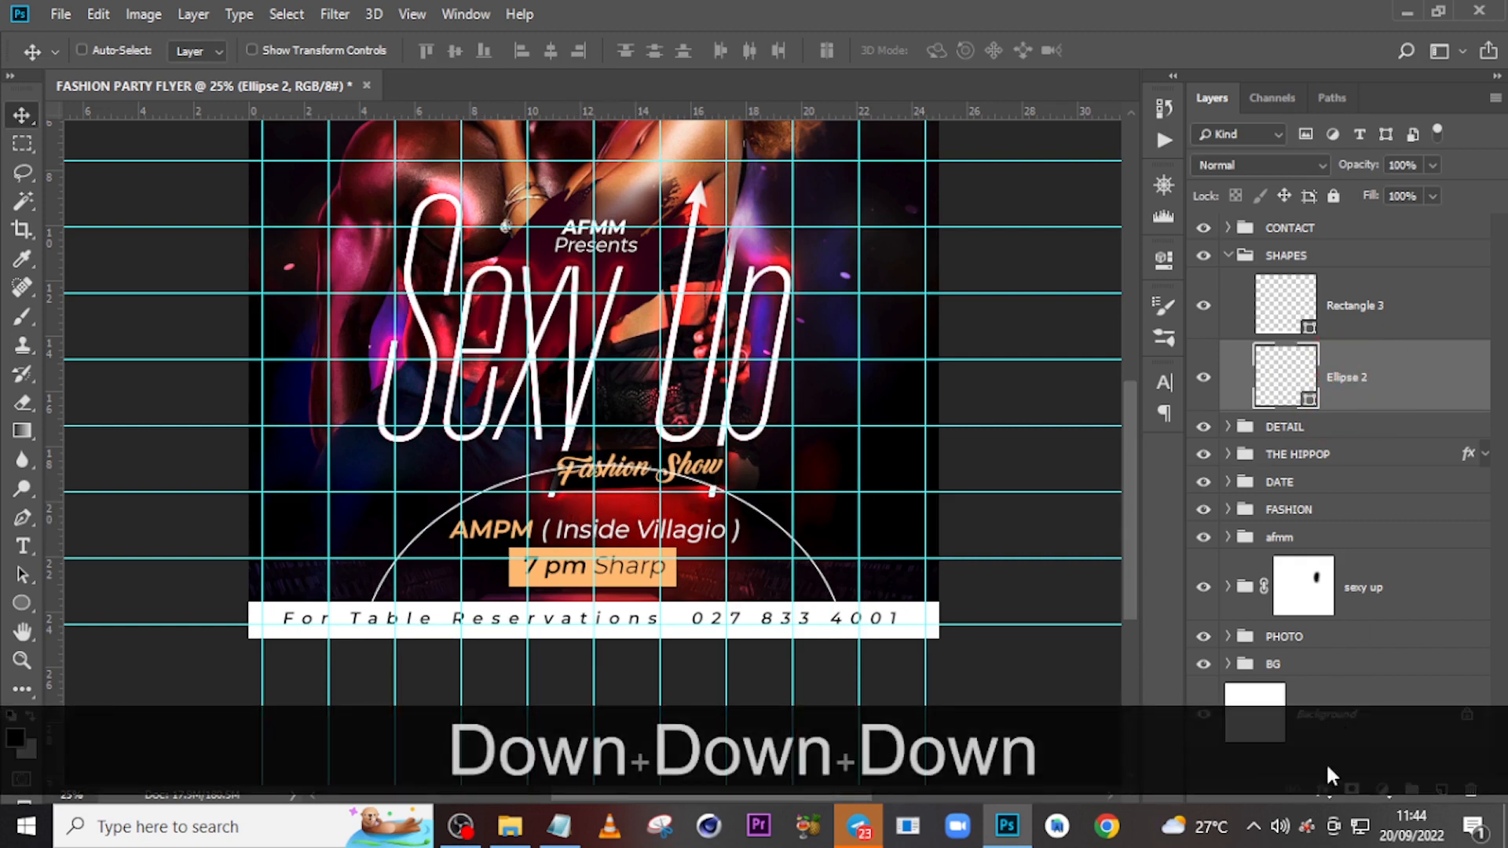
Add a layer mask to the ellipse layer and enlarge the Brush tool to 250 px.
click(1351, 790)
key(b)
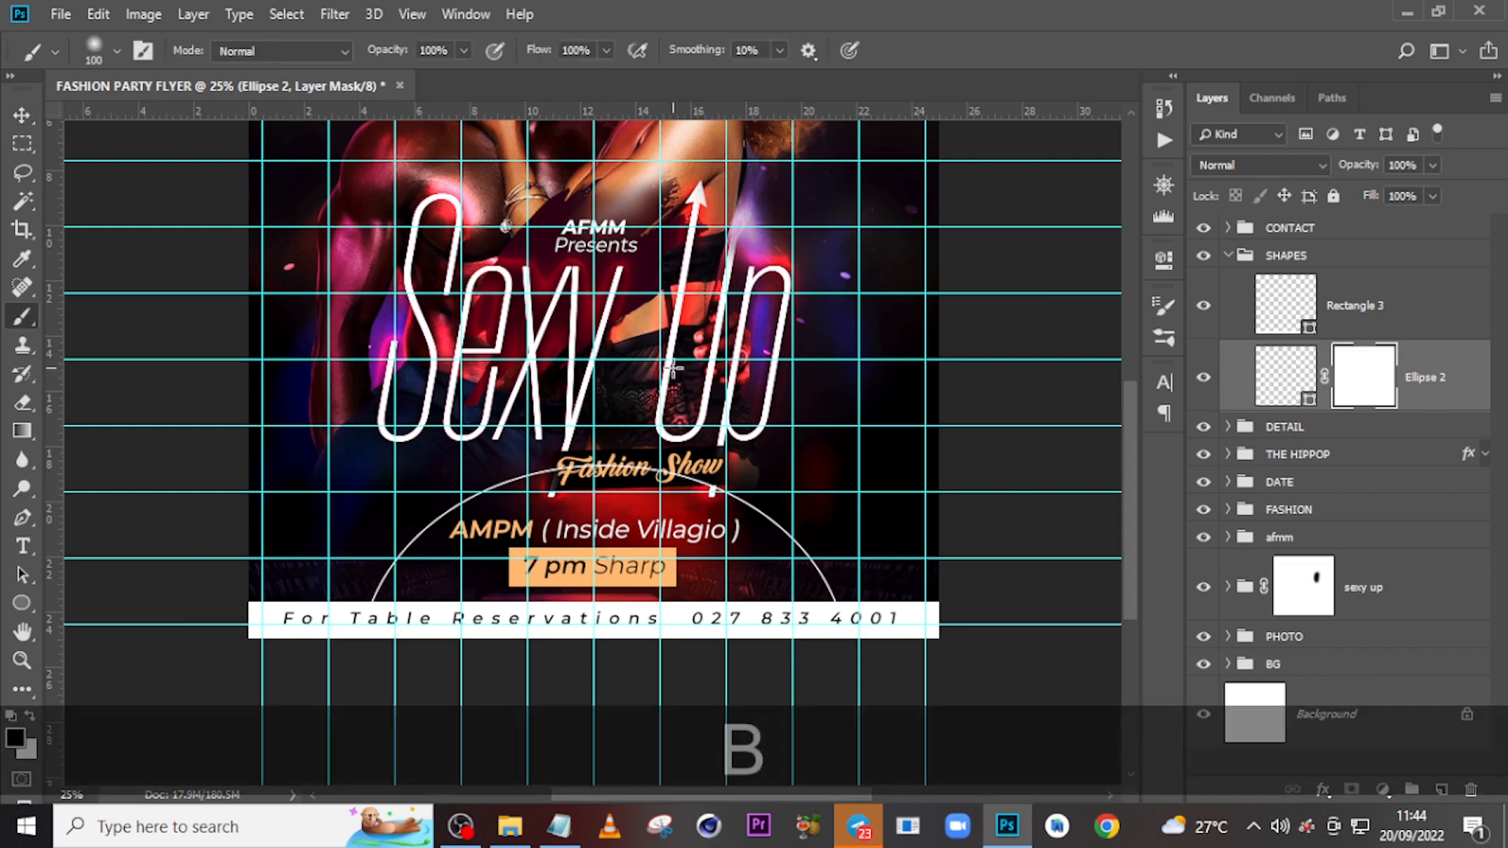
key(Caps_Lock)
key(bracketright)
key(bracketright)
key(bracketright)
key(bracketright)
key(bracketright)
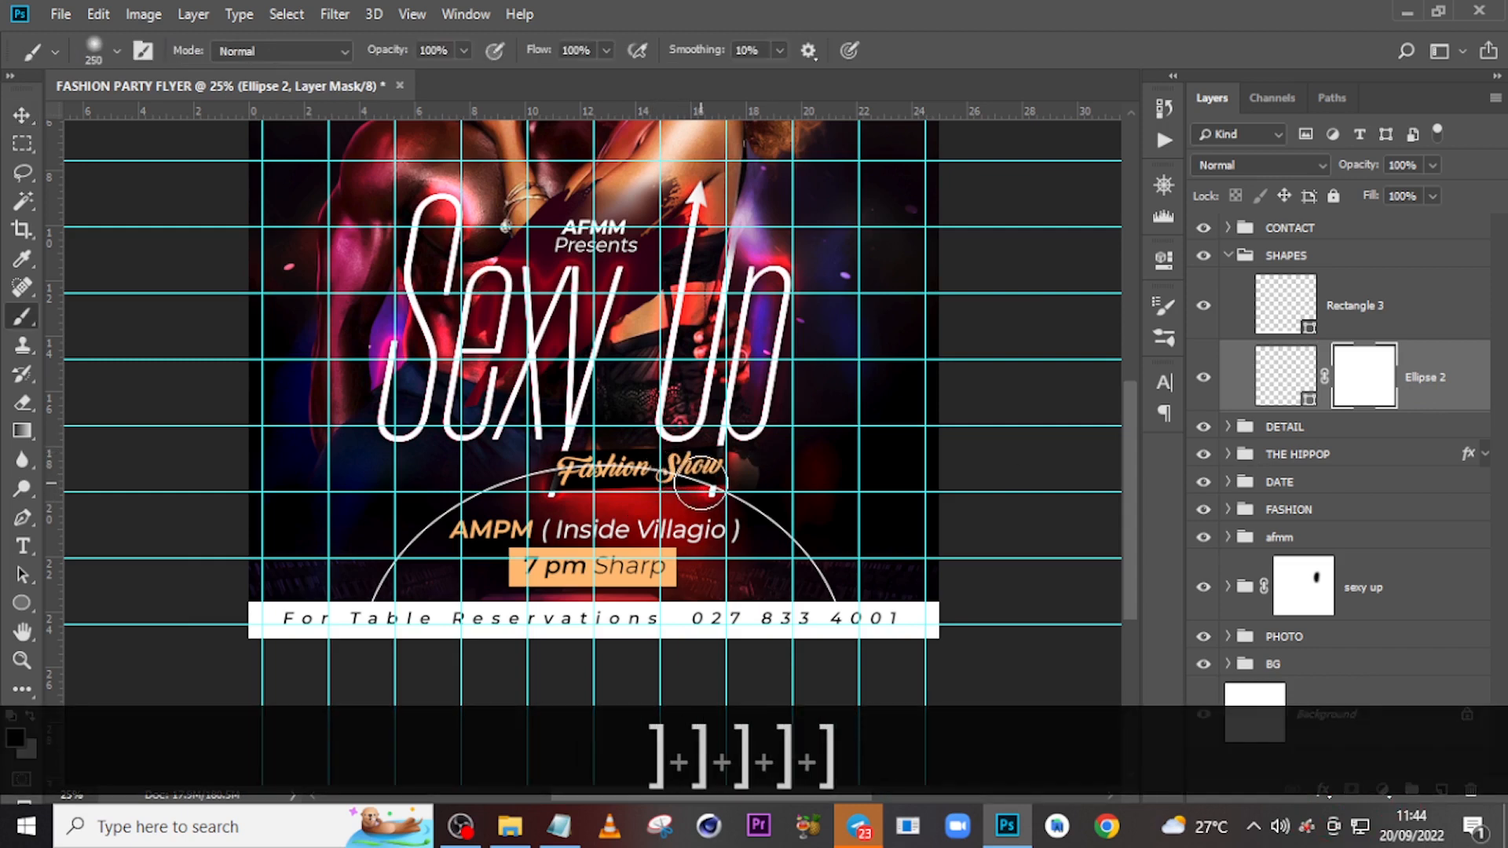
Rotate the ellipse by -6.29° and centre it at about X 1331 px, Y 2569 px, accepting conversion to a regular path.
key(ctrl+t)
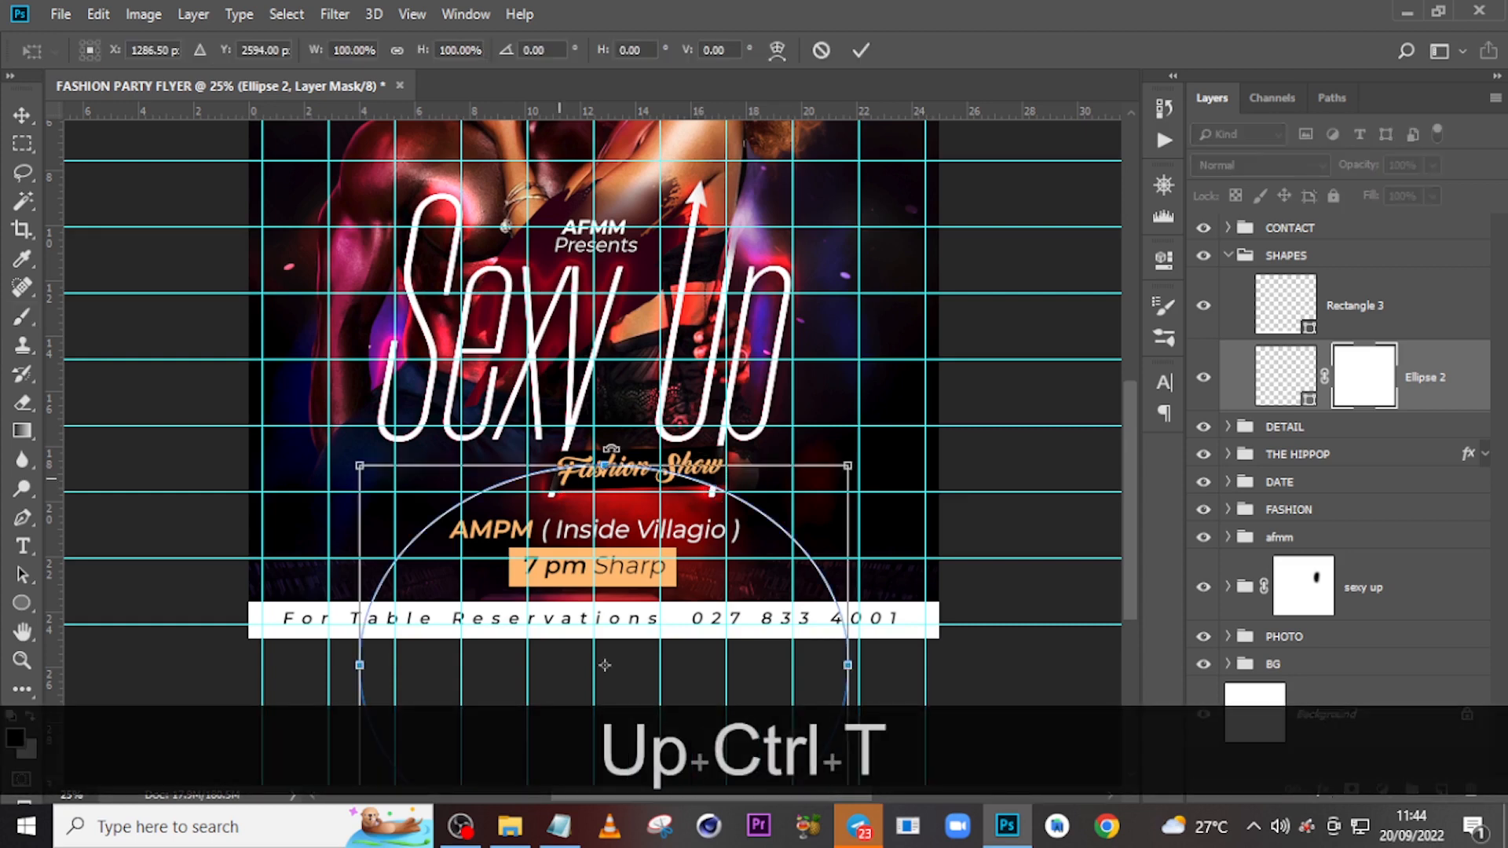
drag(961, 469, 967, 414)
drag(617, 633, 629, 629)
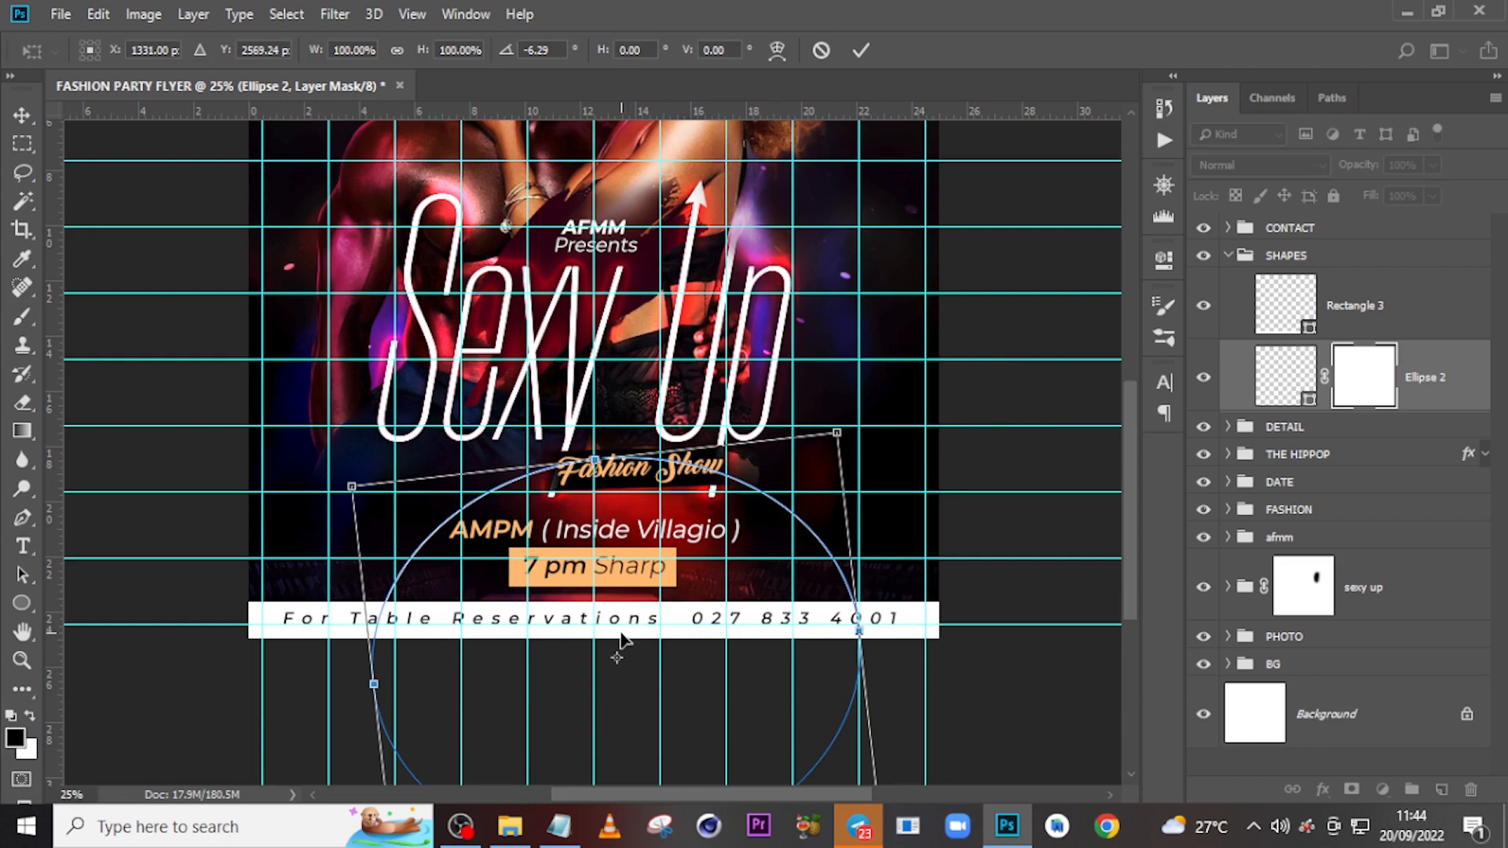
key(Return)
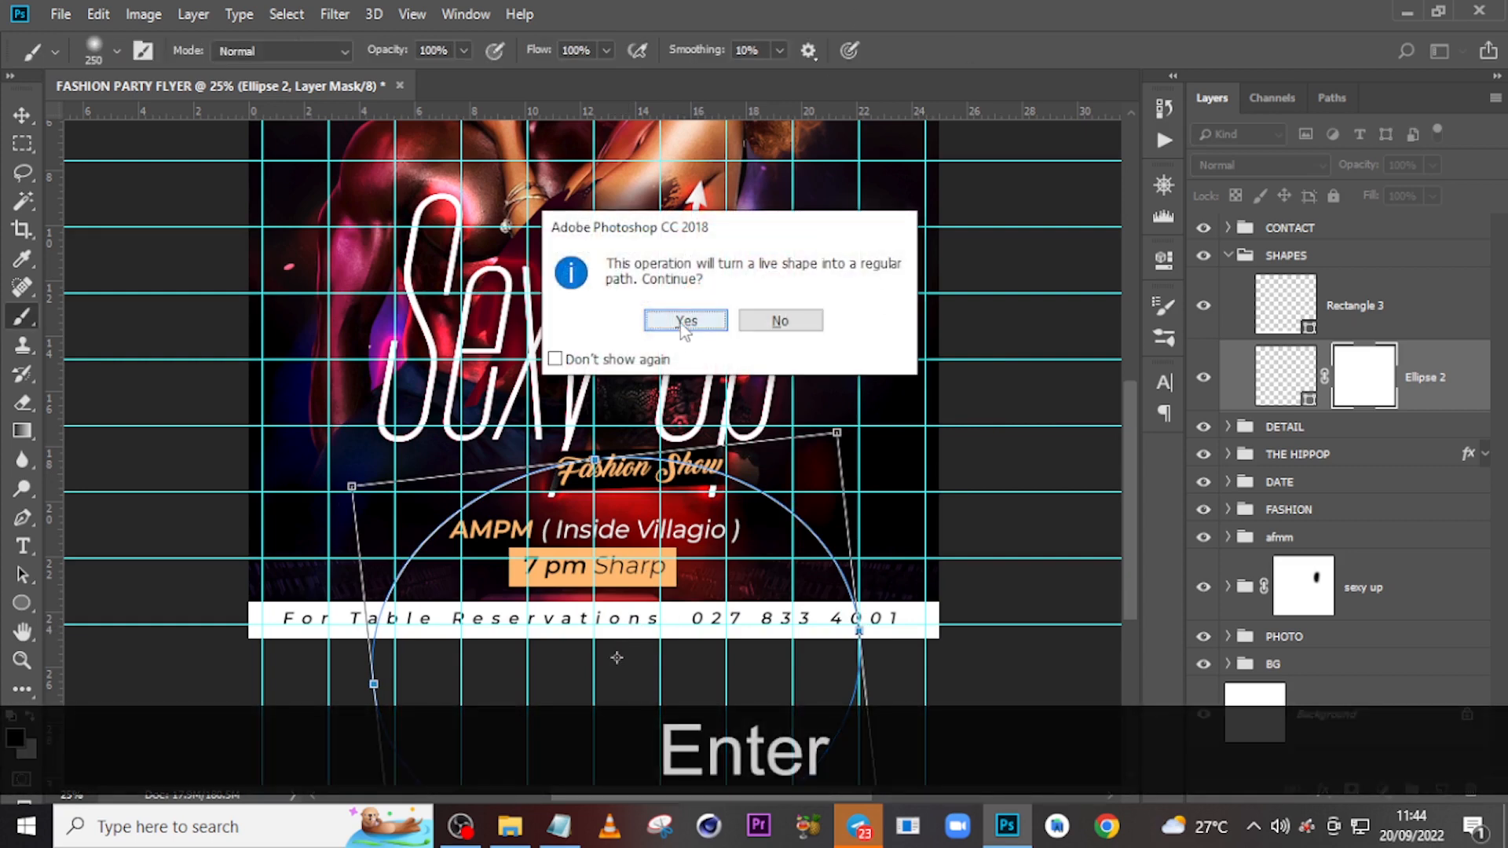
click(684, 320)
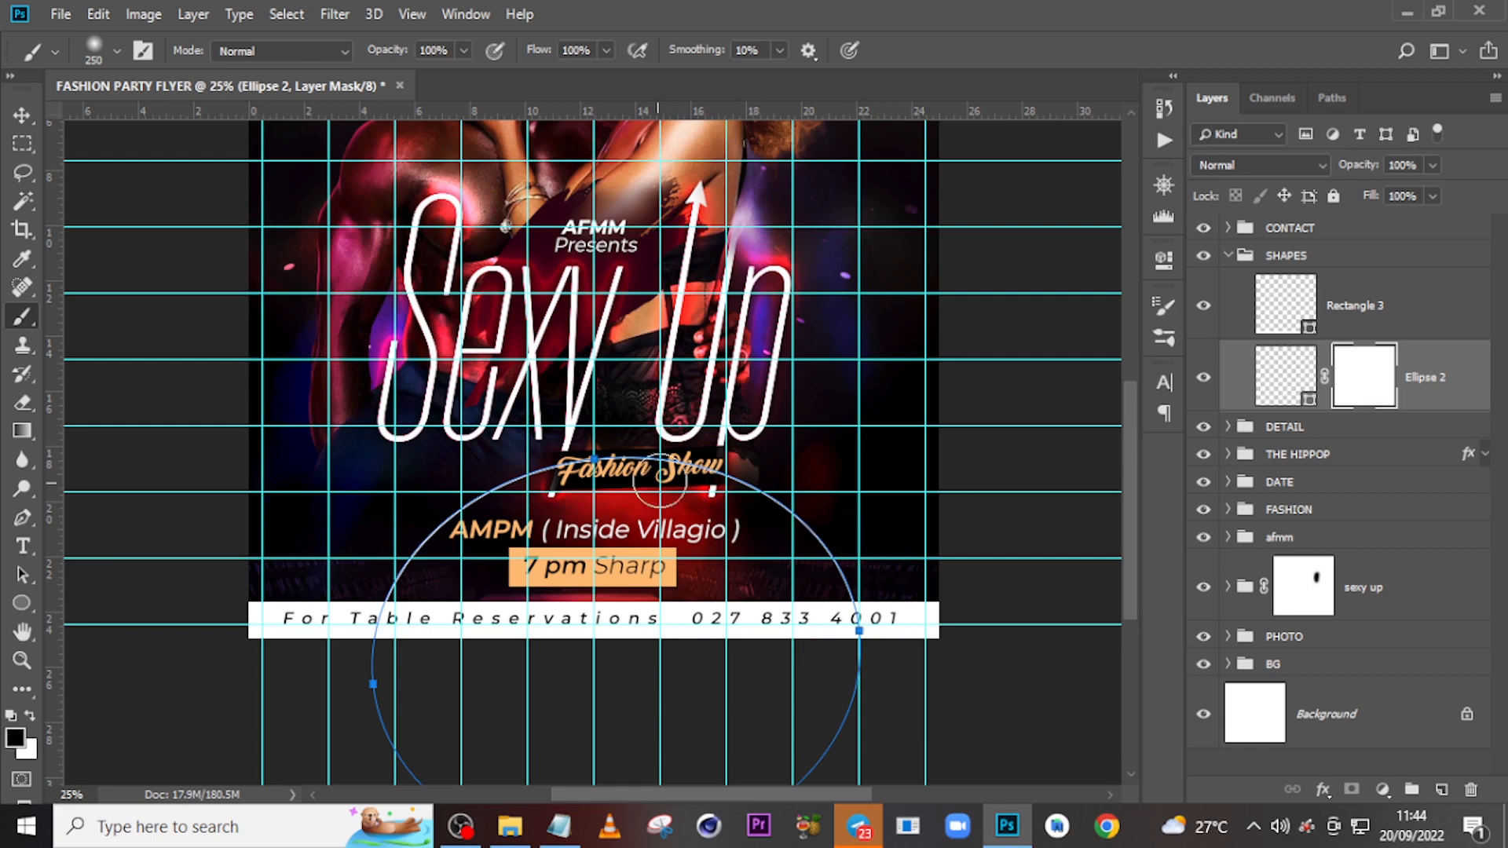
Paint black on the ellipse's mask to hide the top of the arc behind the Fashion Show text.
click(585, 454)
mouse_move(584, 459)
mouse_down()
mouse_move(564, 470)
mouse_move(710, 472)
mouse_up()
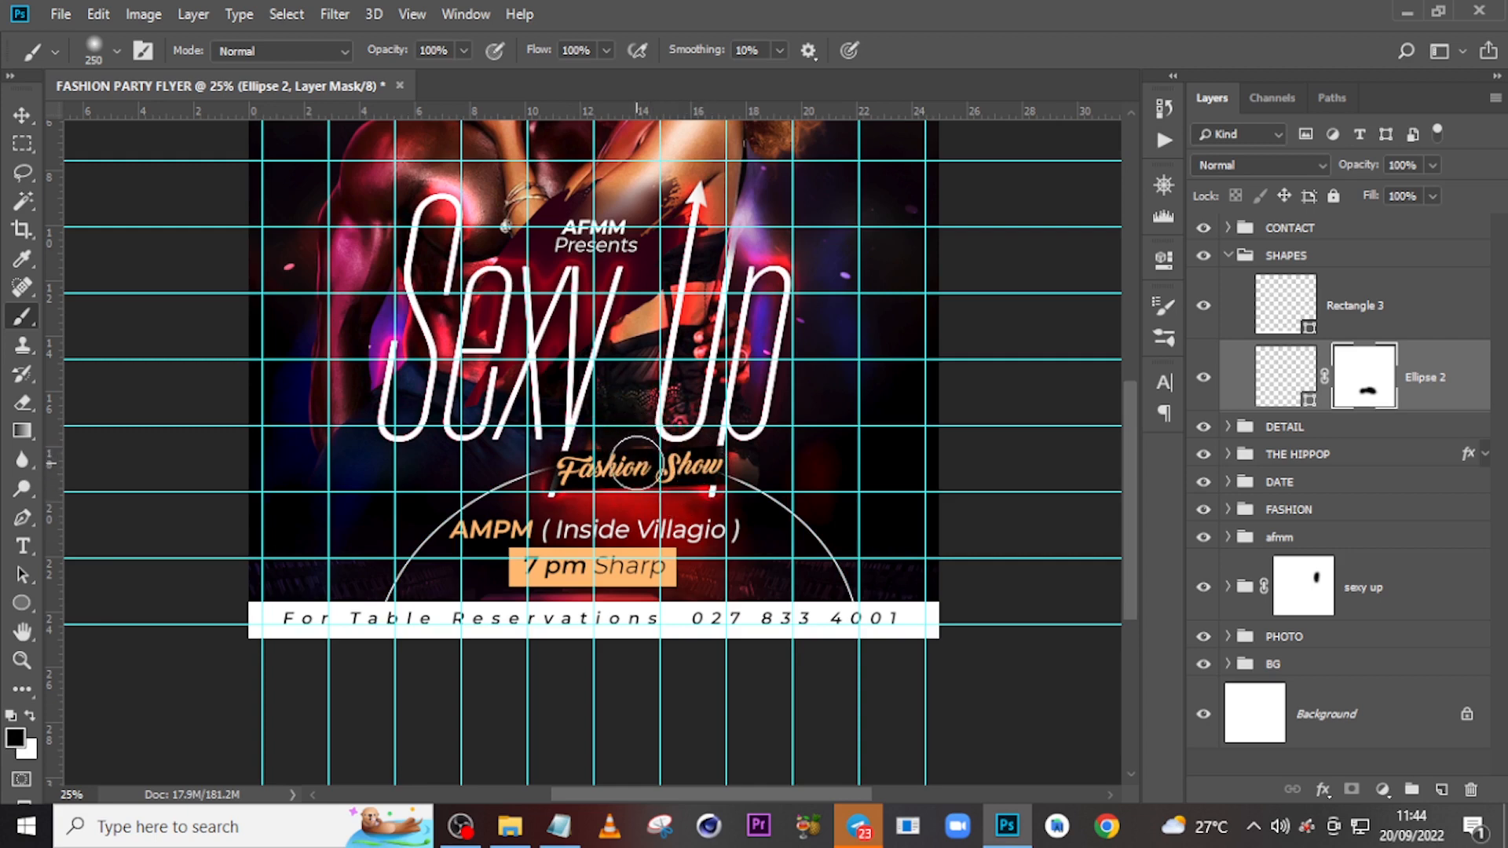
click(611, 458)
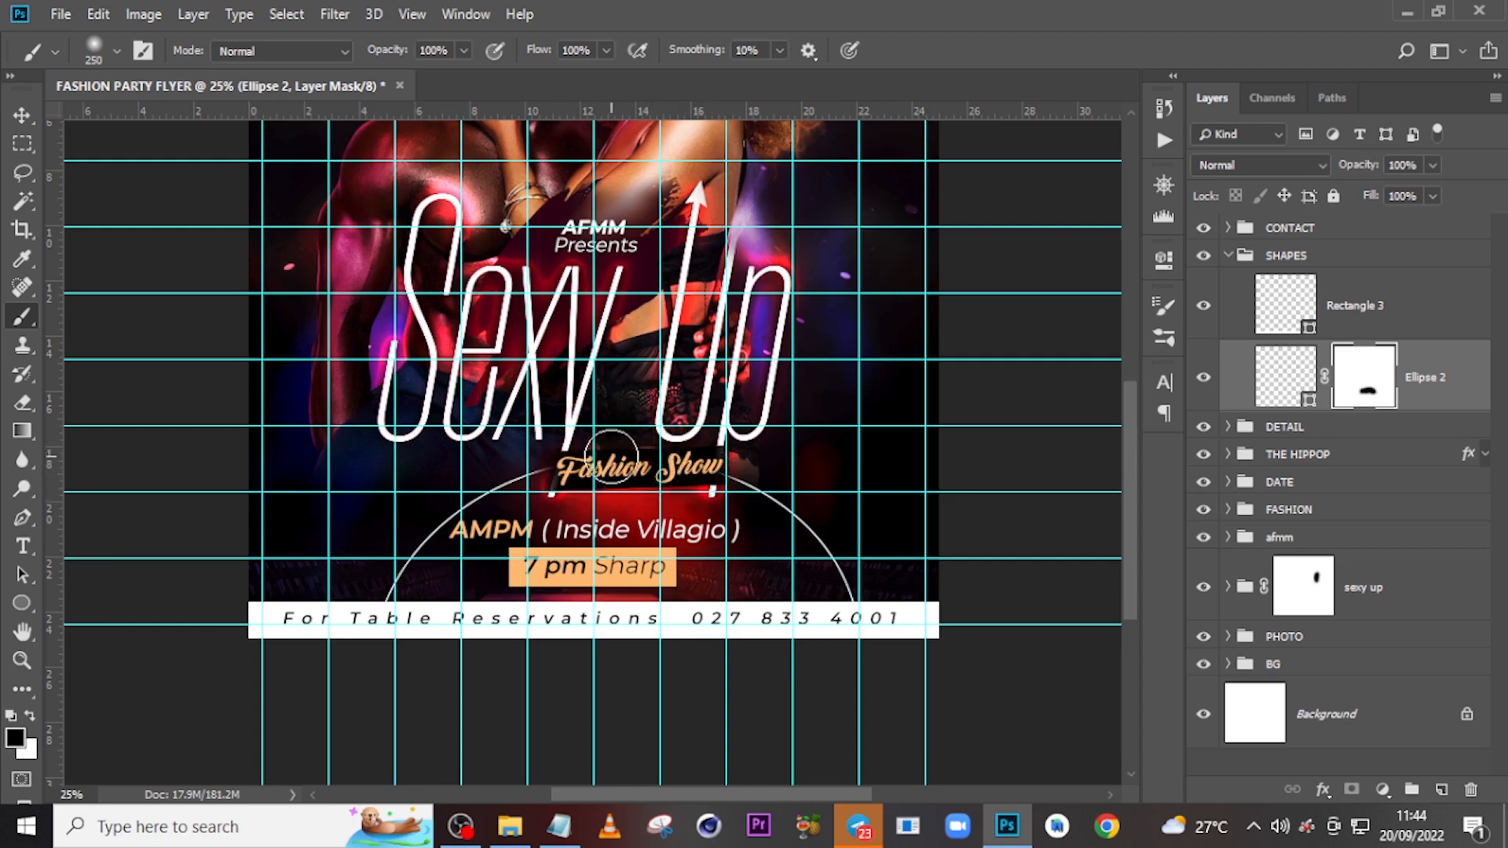
Hide the guides and collapse the SHAPES group.
key(ctrl+h)
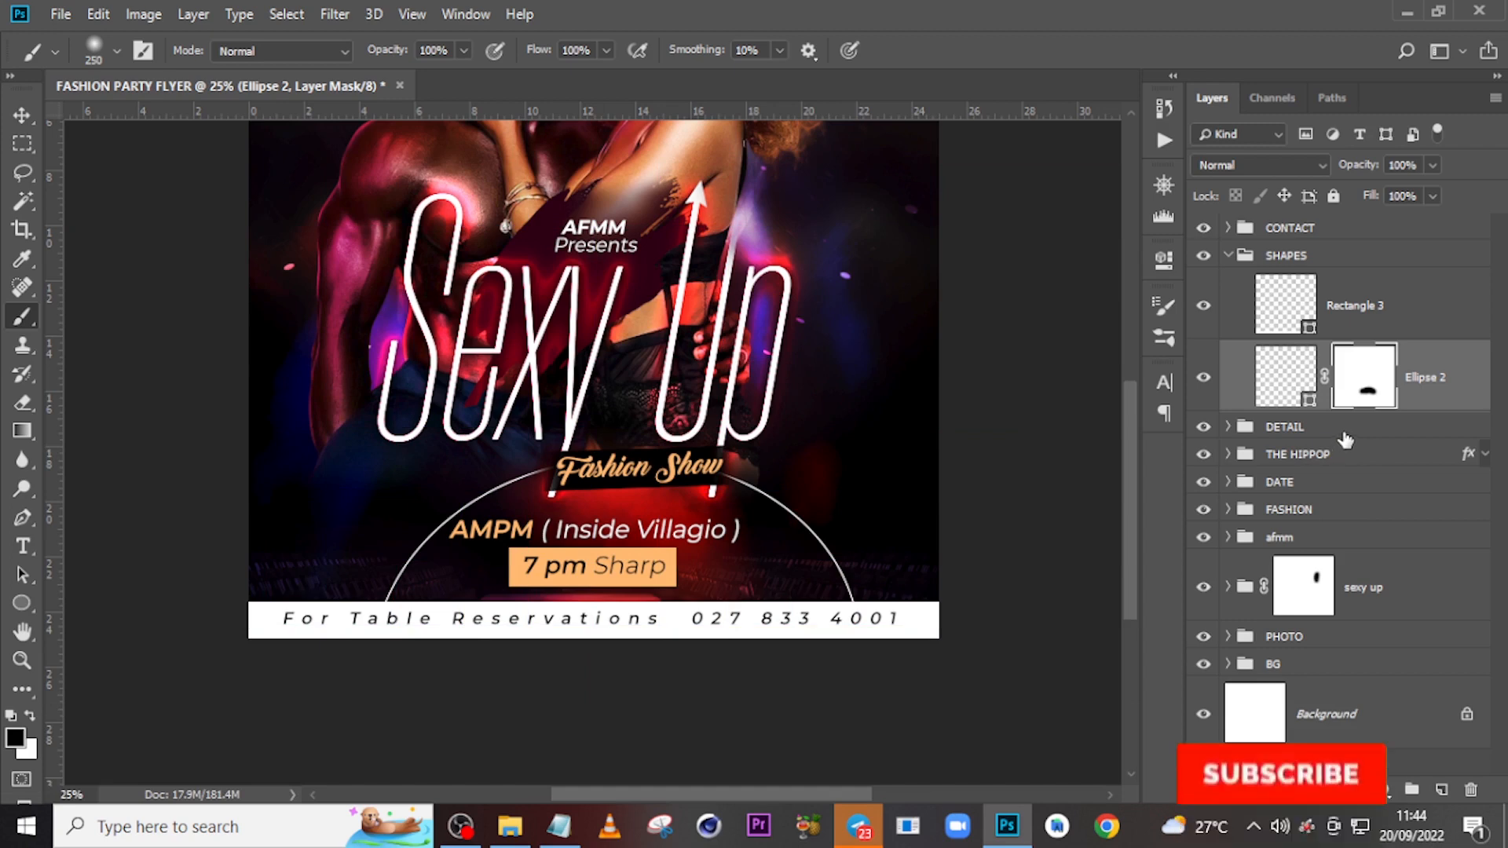
key(ctrl+minus)
key(ctrl+minus)
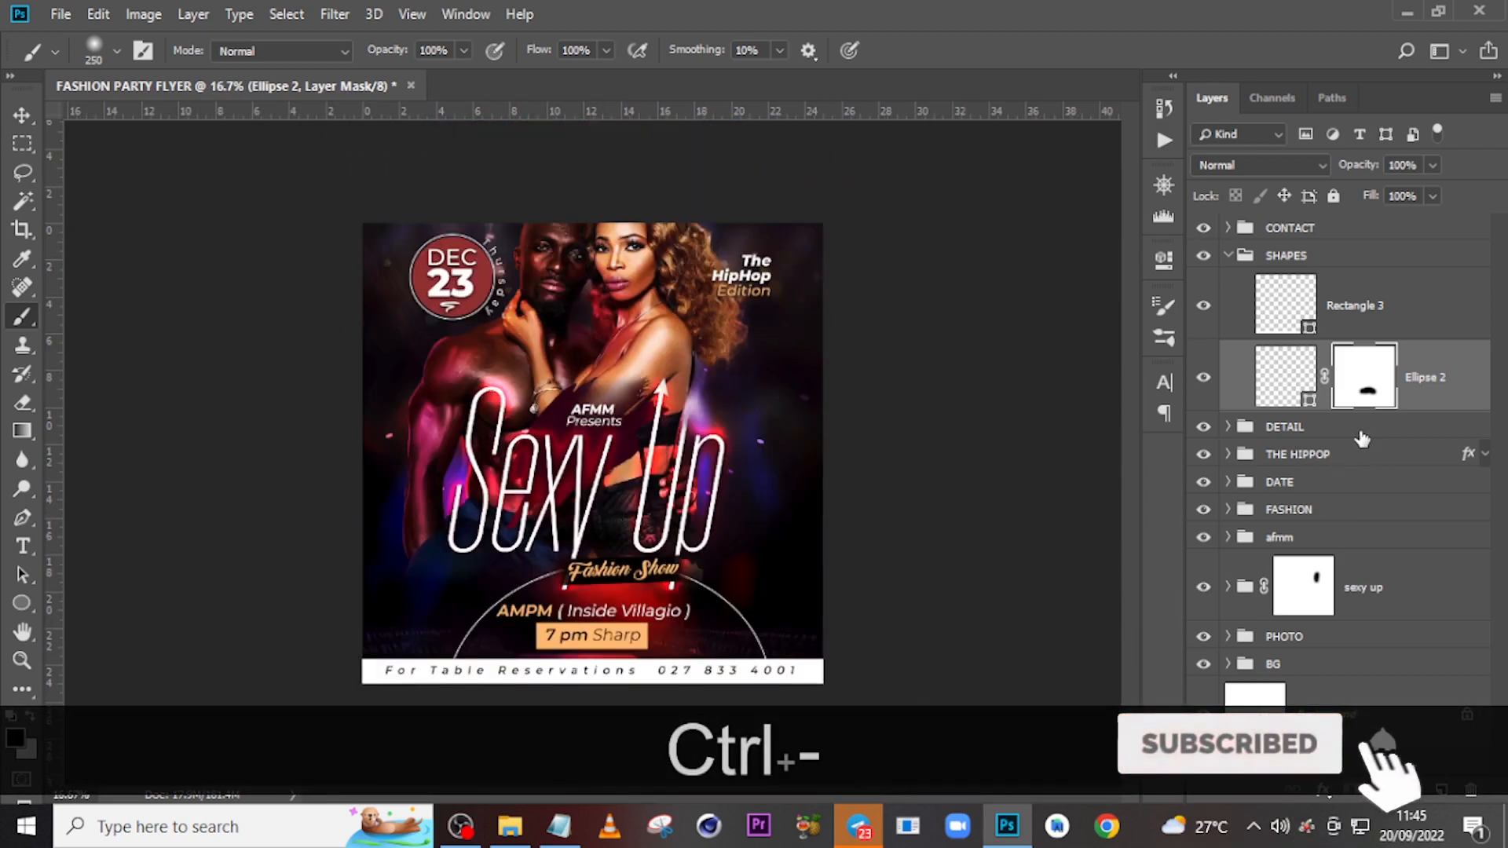
click(1282, 372)
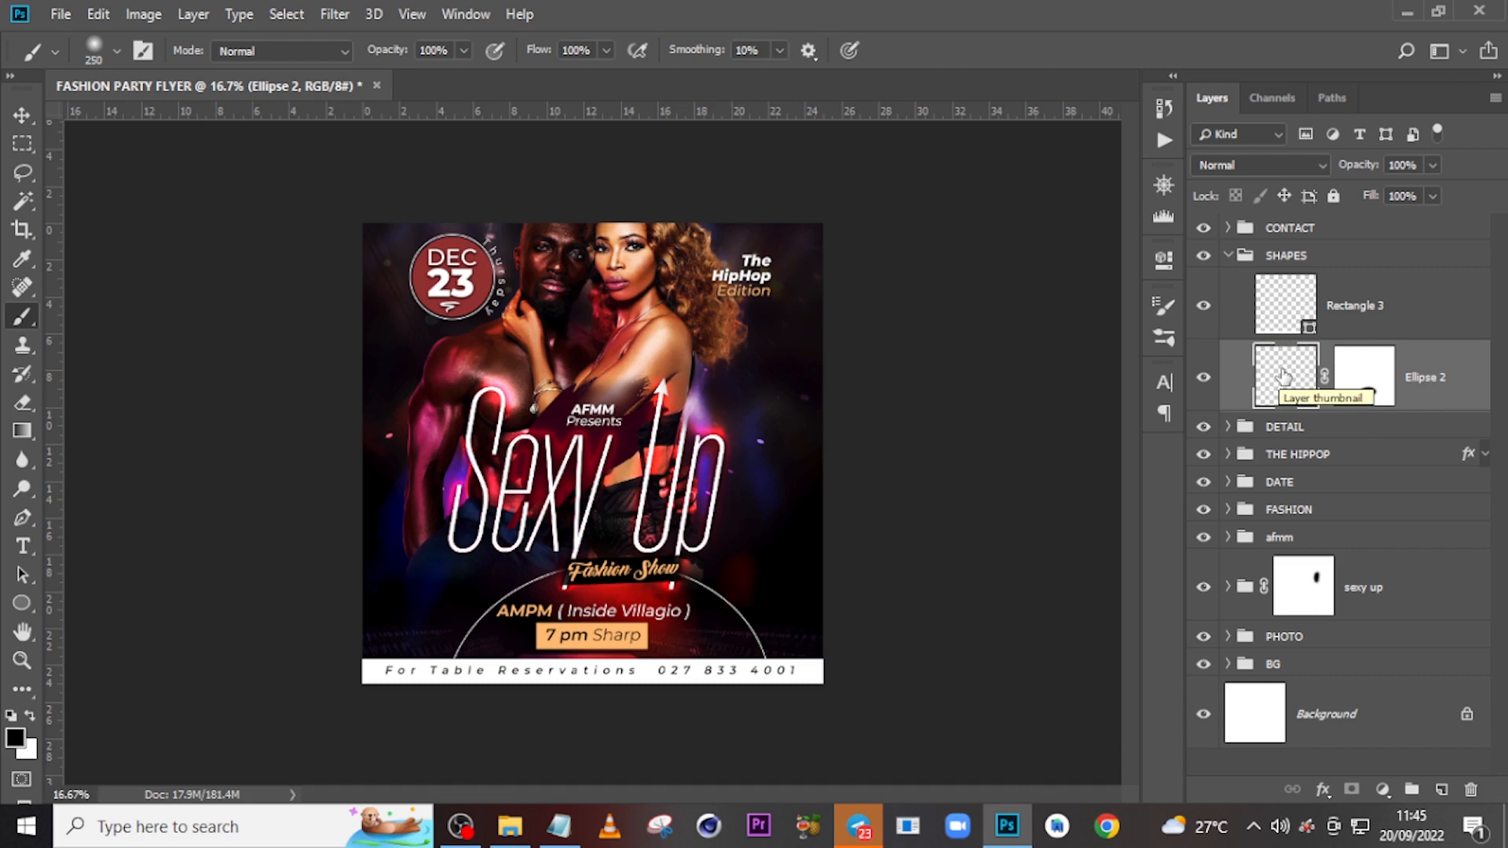
click(1229, 256)
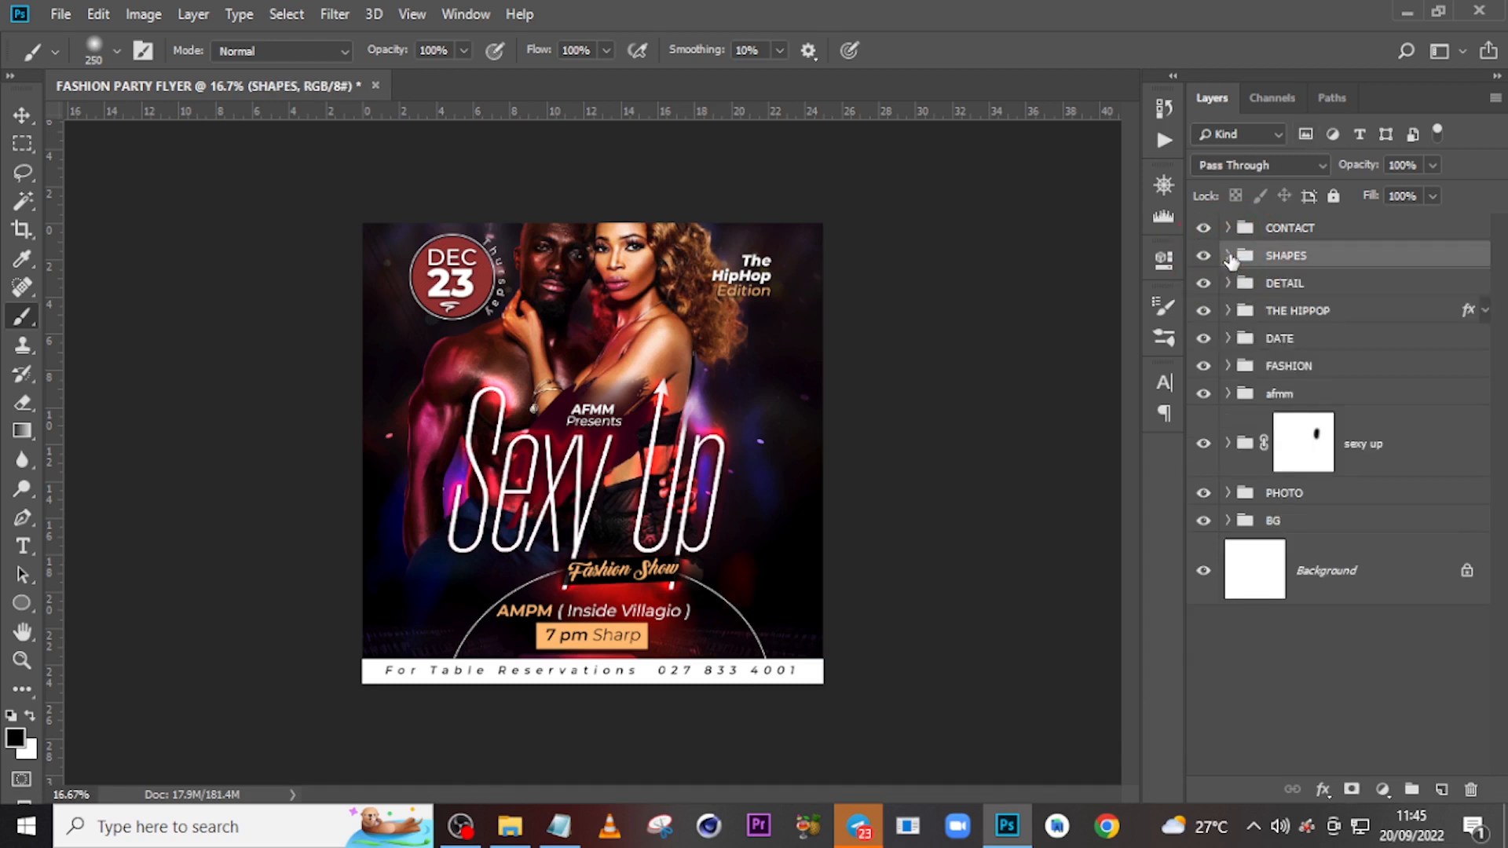
Select the afmm, FASHION and sexy up groups and move them slightly down together.
click(1275, 395)
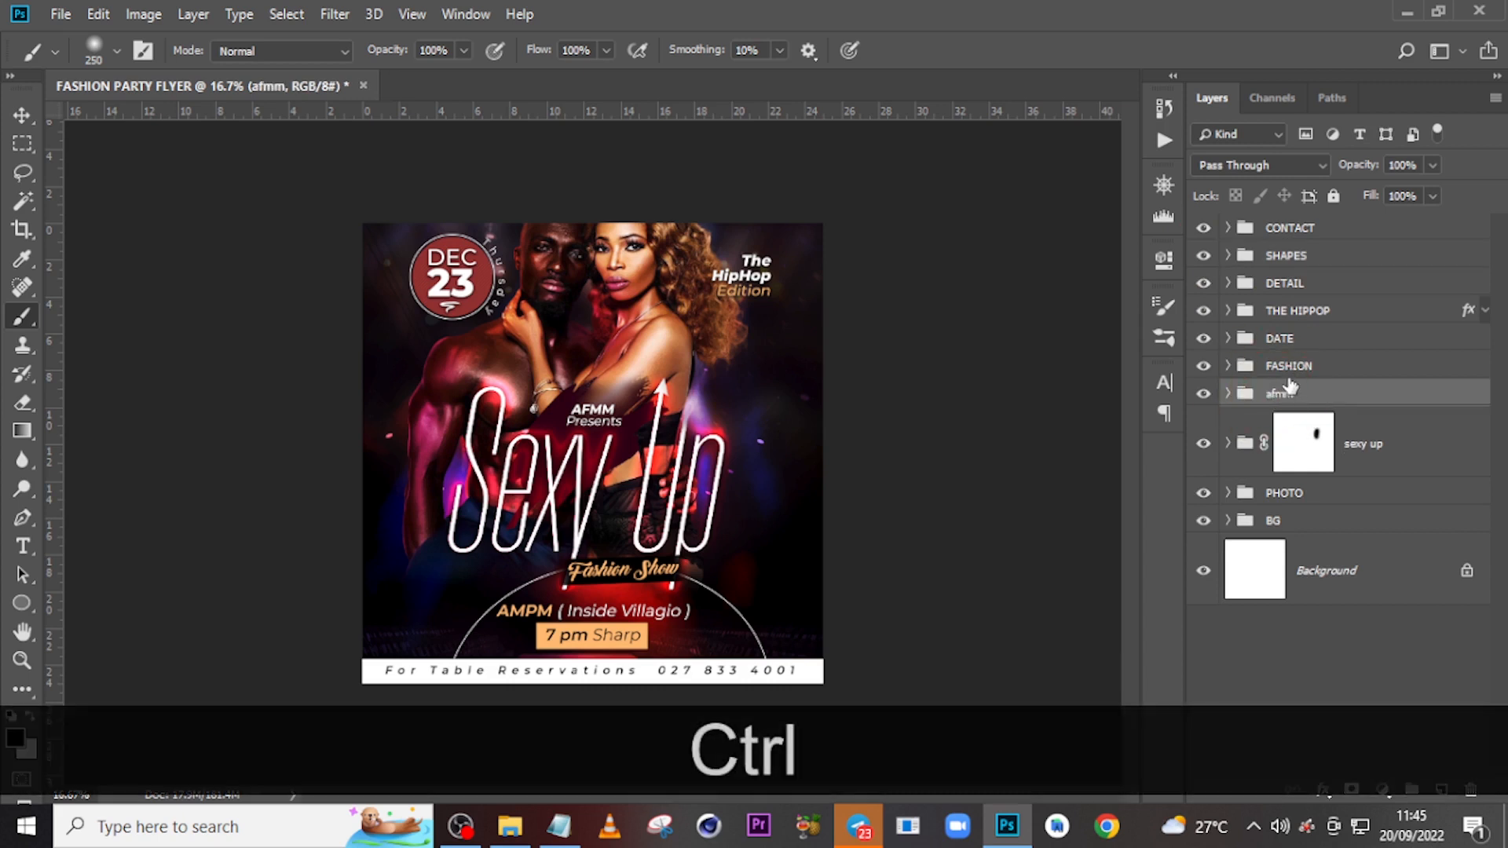
ctrl+click(1288, 366)
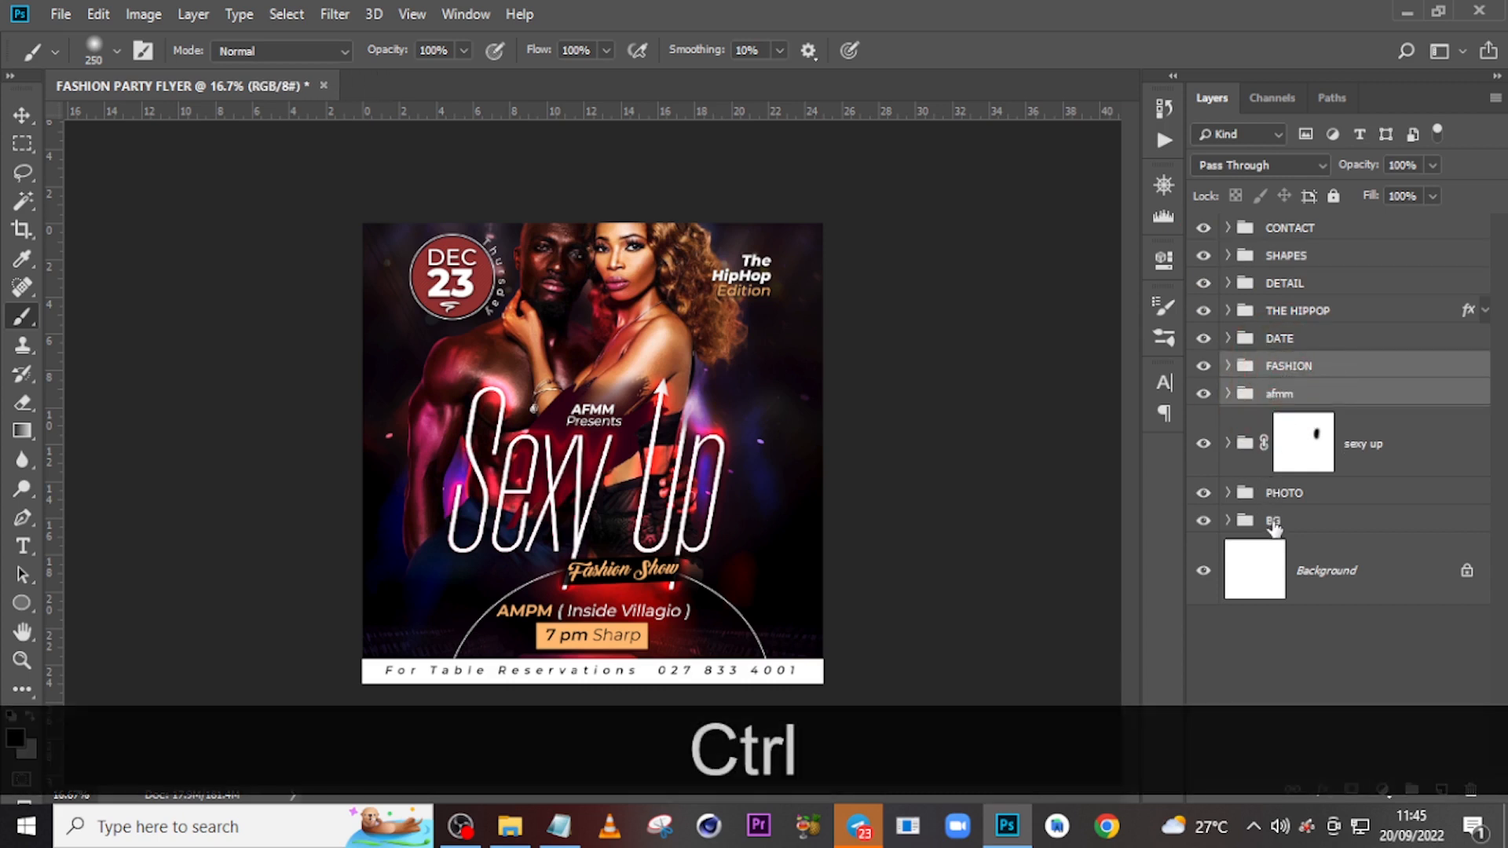
ctrl+click(1405, 454)
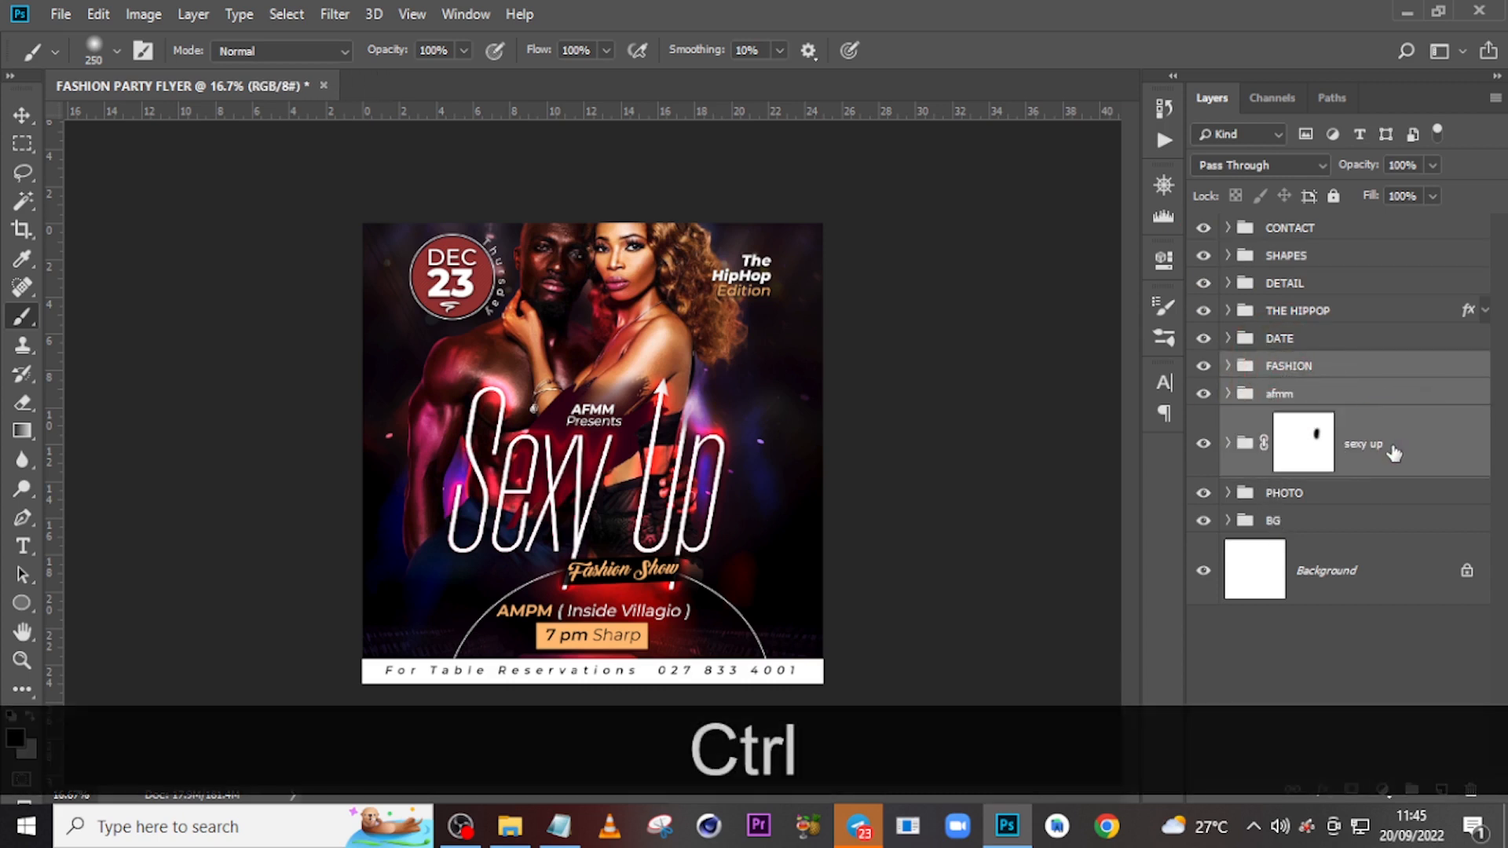
key(shift+Down)
key(shift+Down)
key(shift+Down)
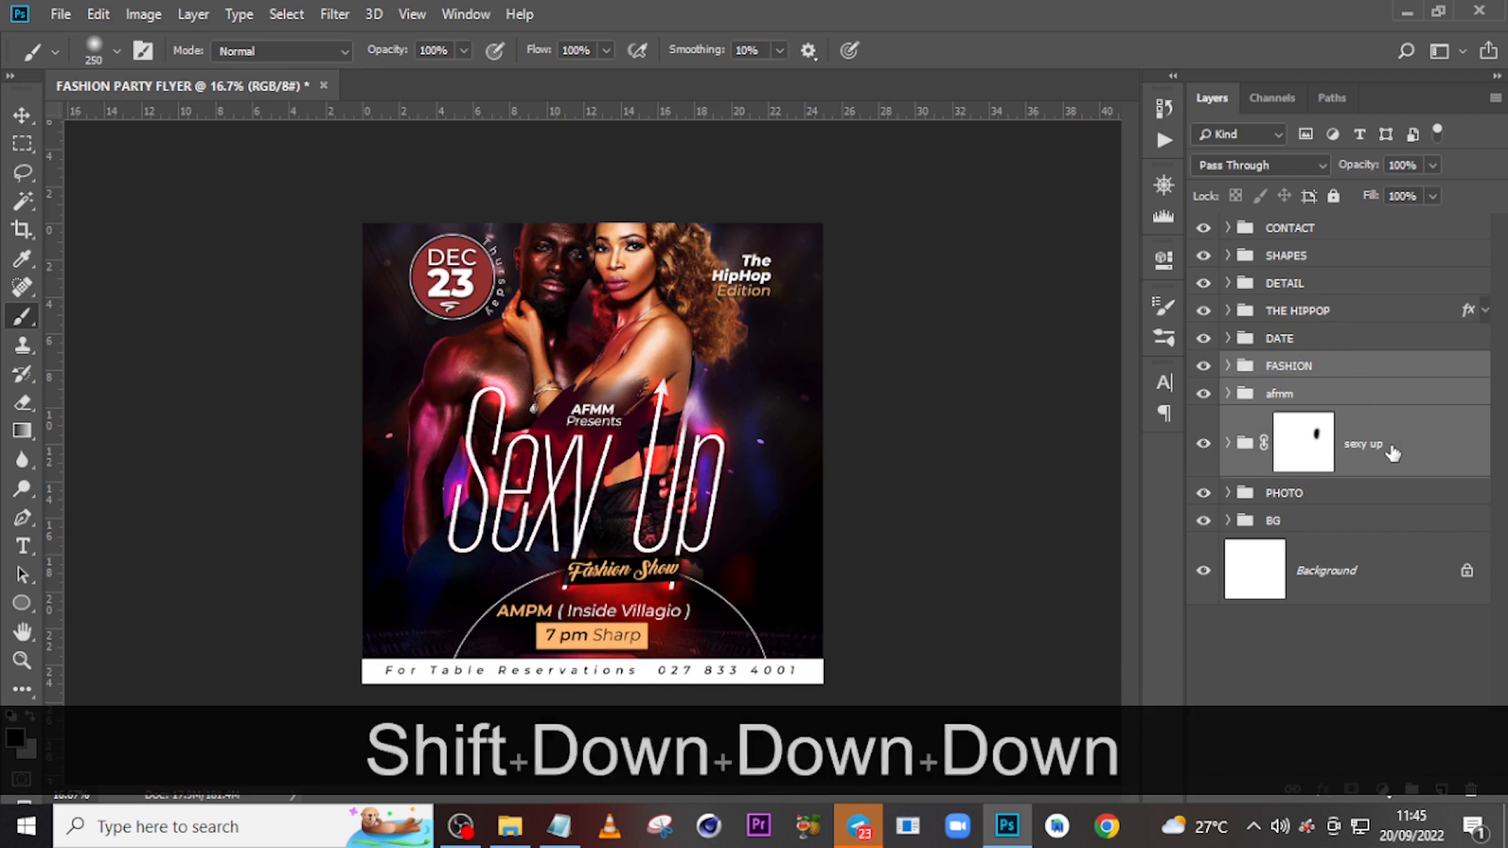
key(v)
key(shift+Down)
key(shift+Down)
key(shift+Down)
key(shift+Down)
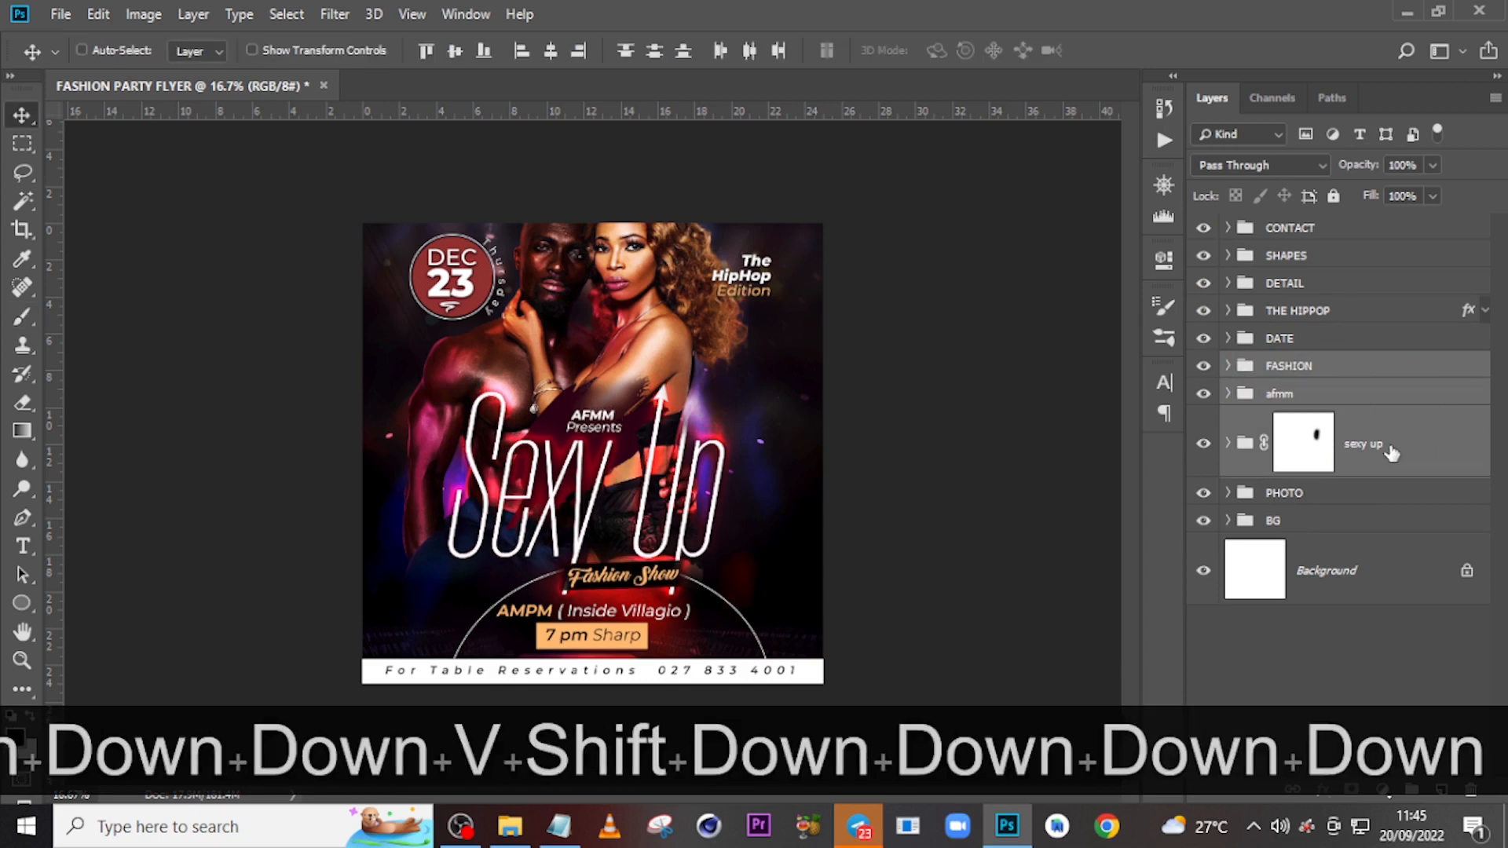
key(shift+Down)
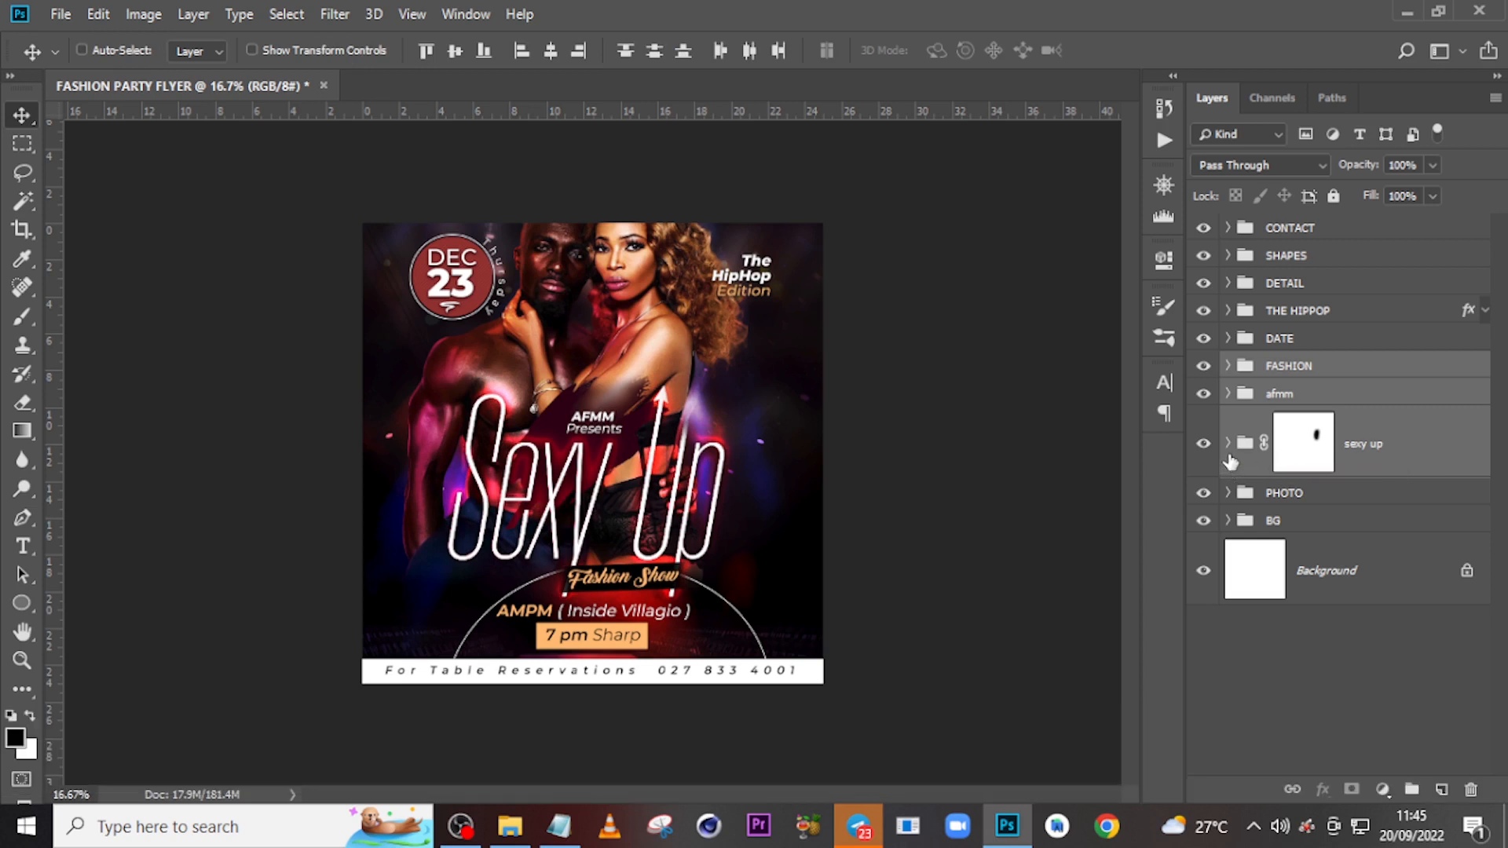
Shift the three selected title groups back up by a smaller amount.
key(shift+Up)
key(shift+Up)
key(shift+Up)
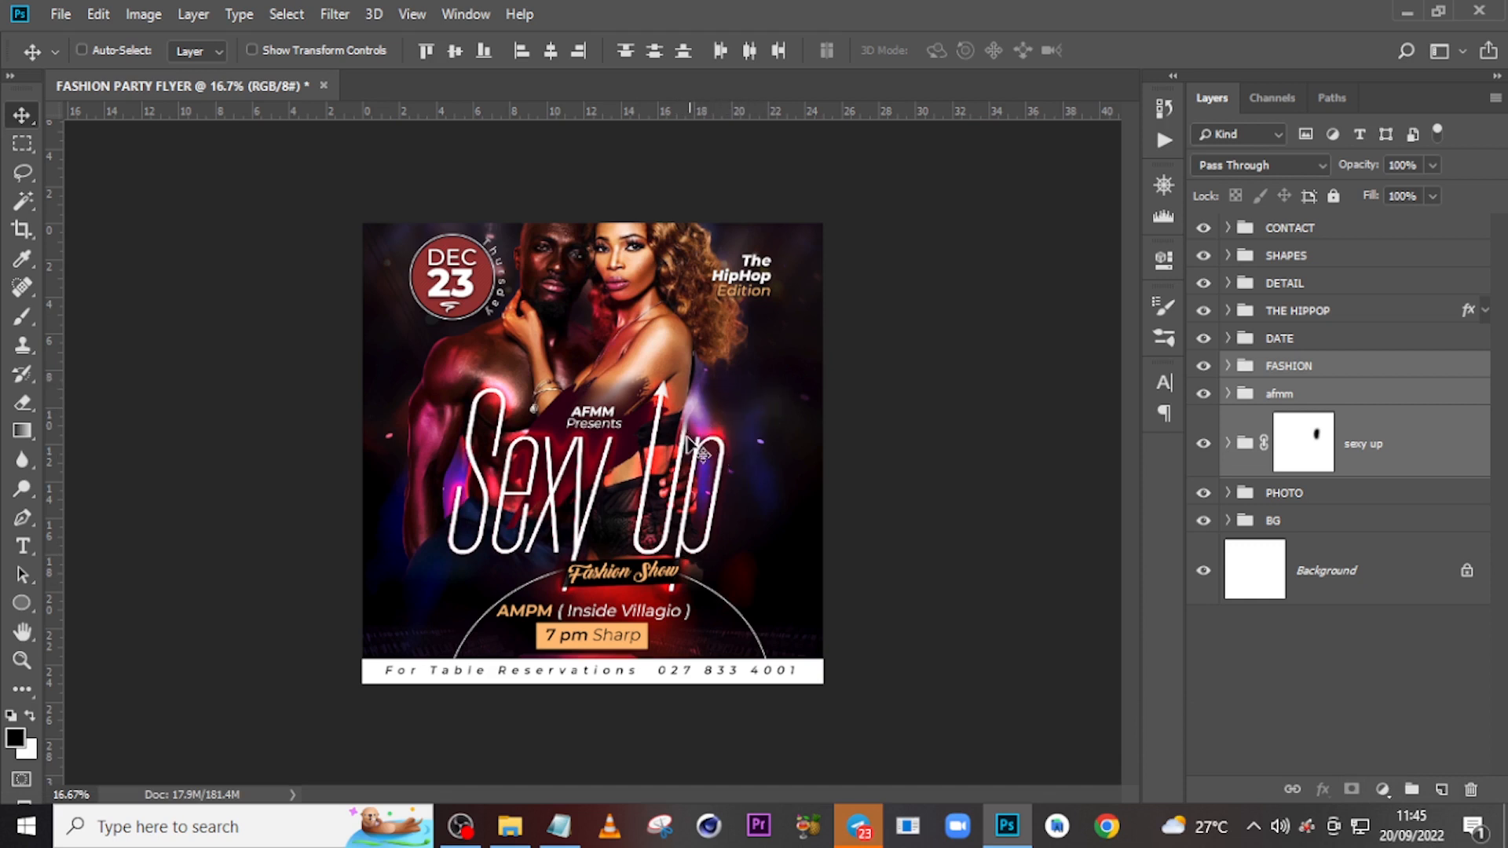
Move the PHOTO group slightly to the right behind the title.
click(1289, 495)
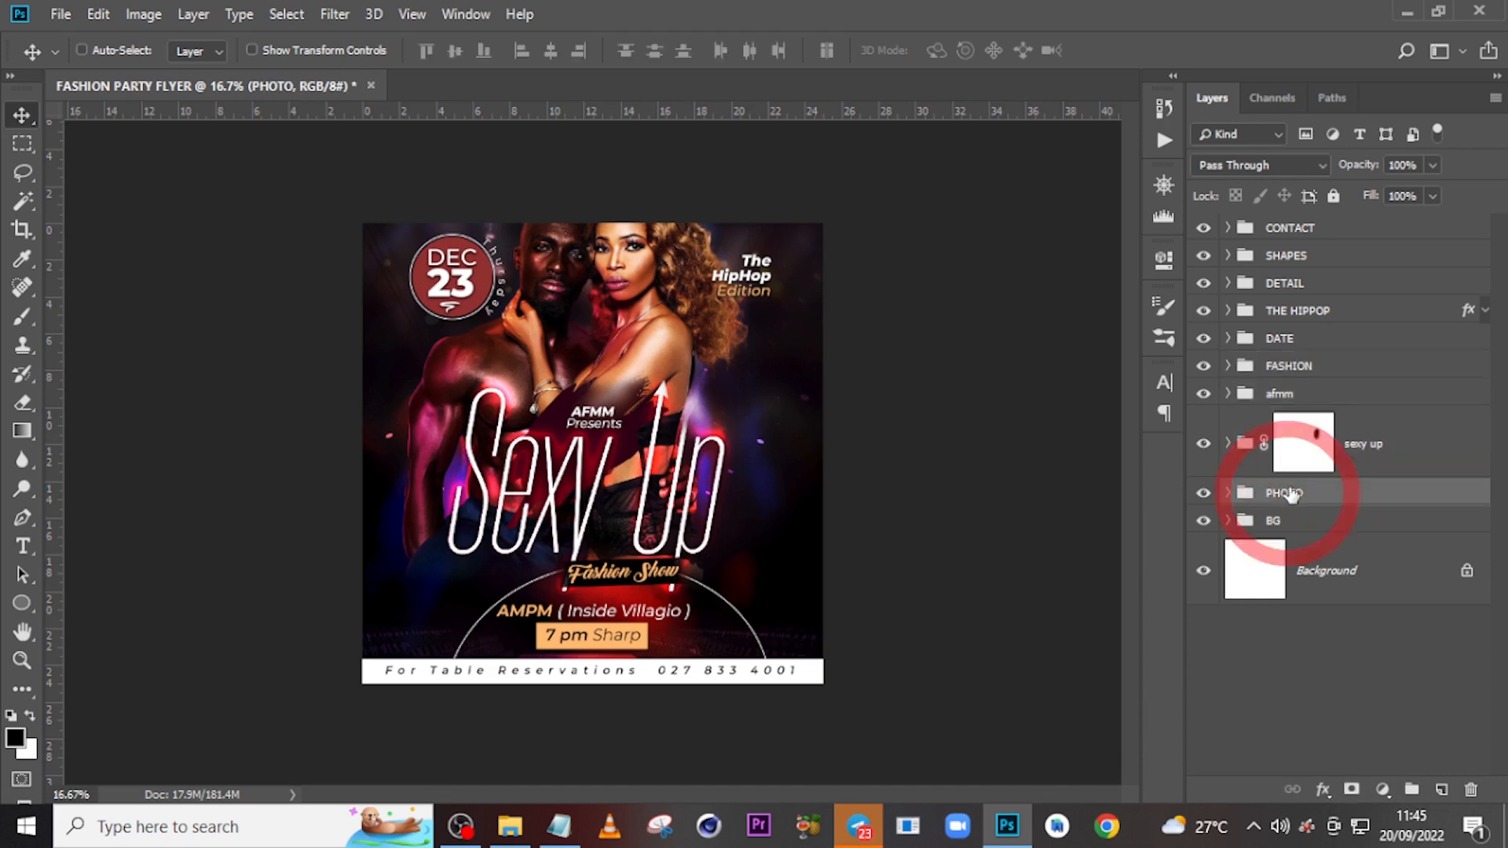
key(shift+Right)
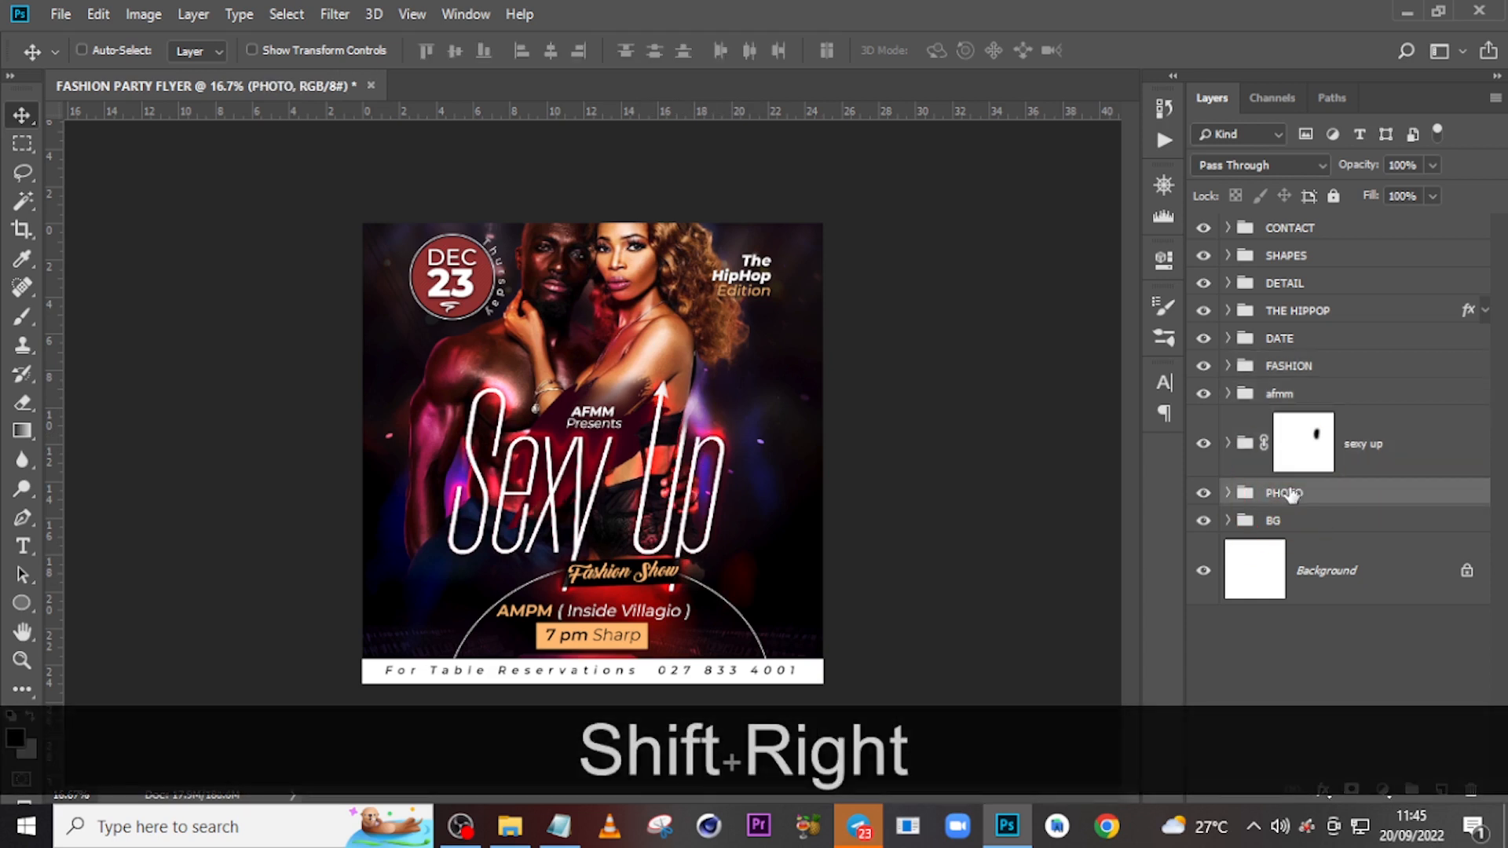
key(shift+Right)
key(shift+Right)
key(shift+Right)
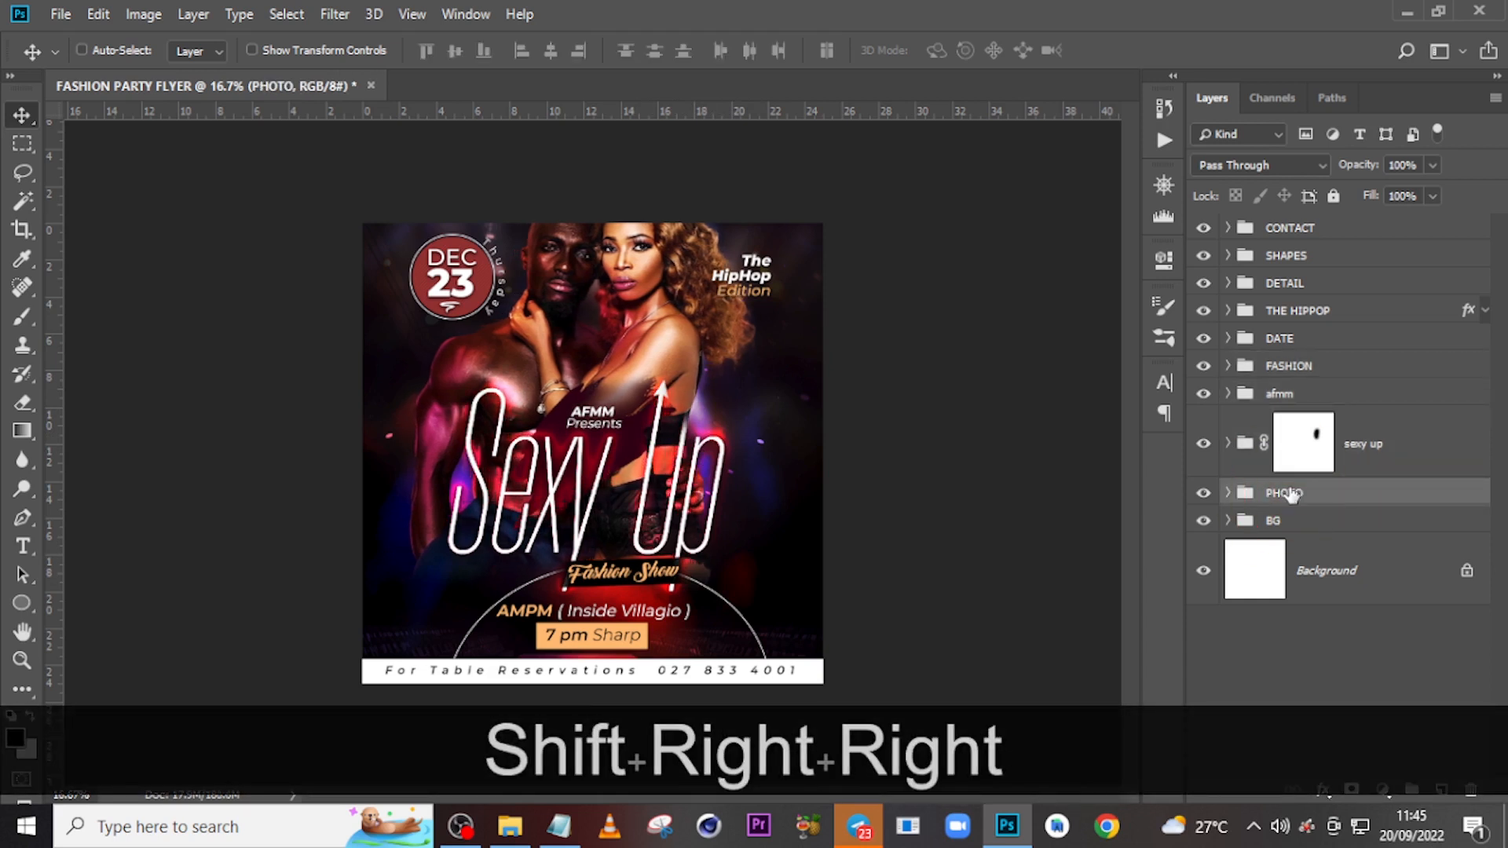
key(shift+Right)
key(shift)
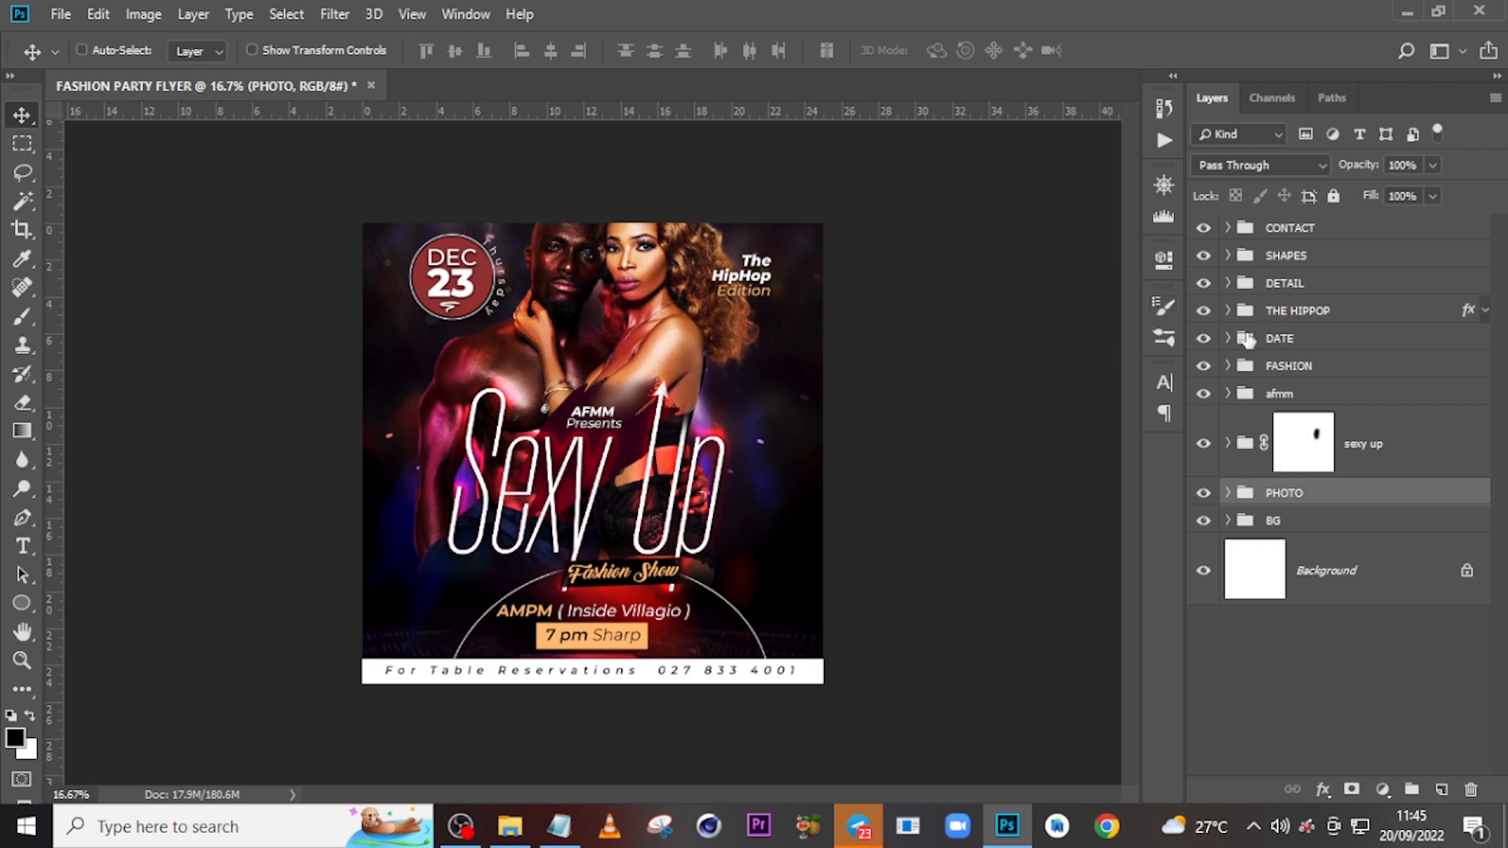
Widen the Ellipse 2 arc evenly from its centre to about 114.56% of its width.
click(1228, 256)
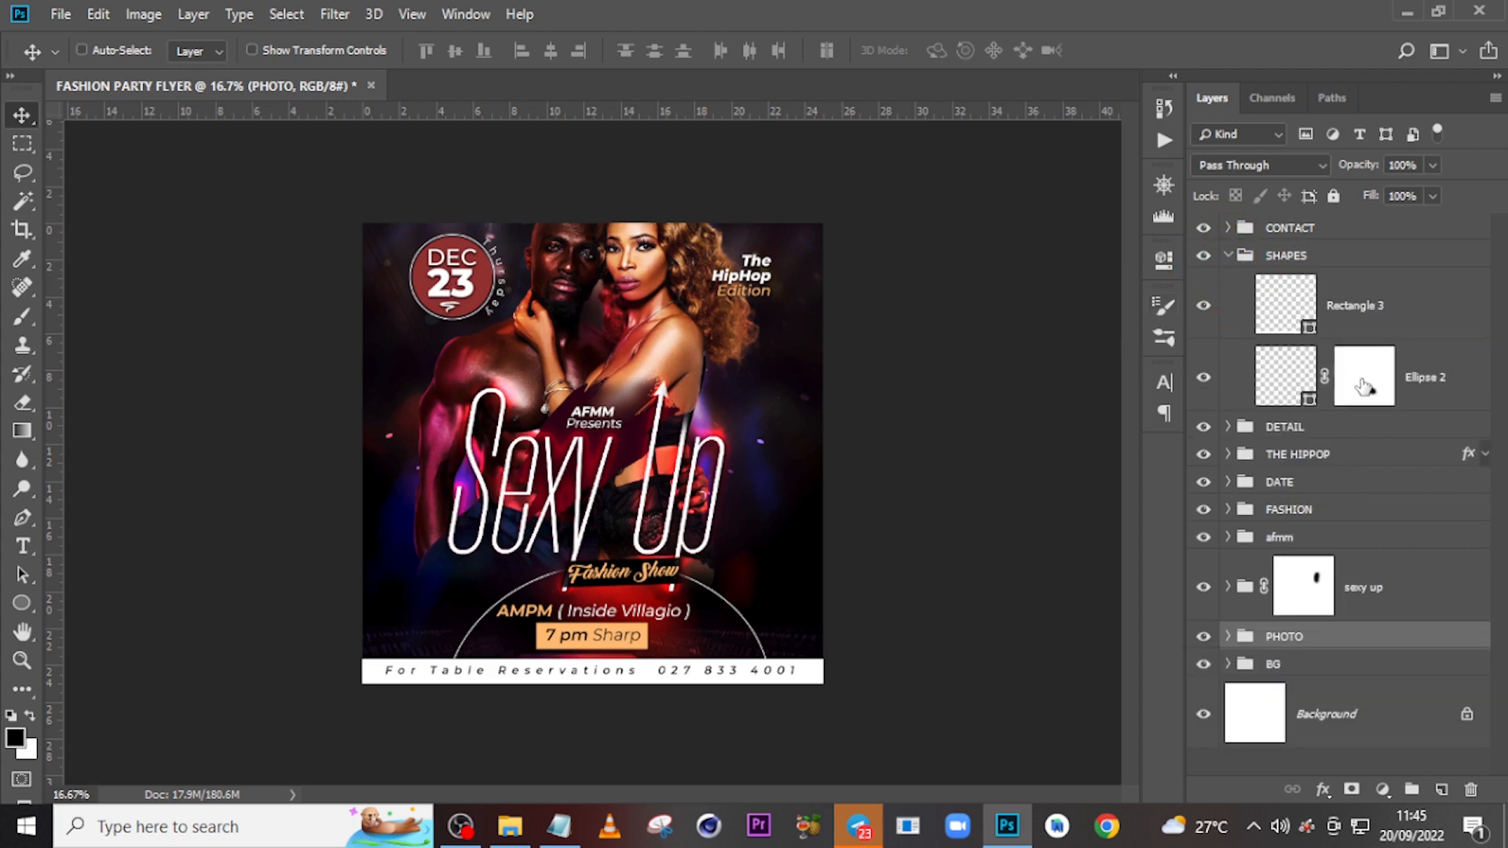
click(1296, 371)
key(v)
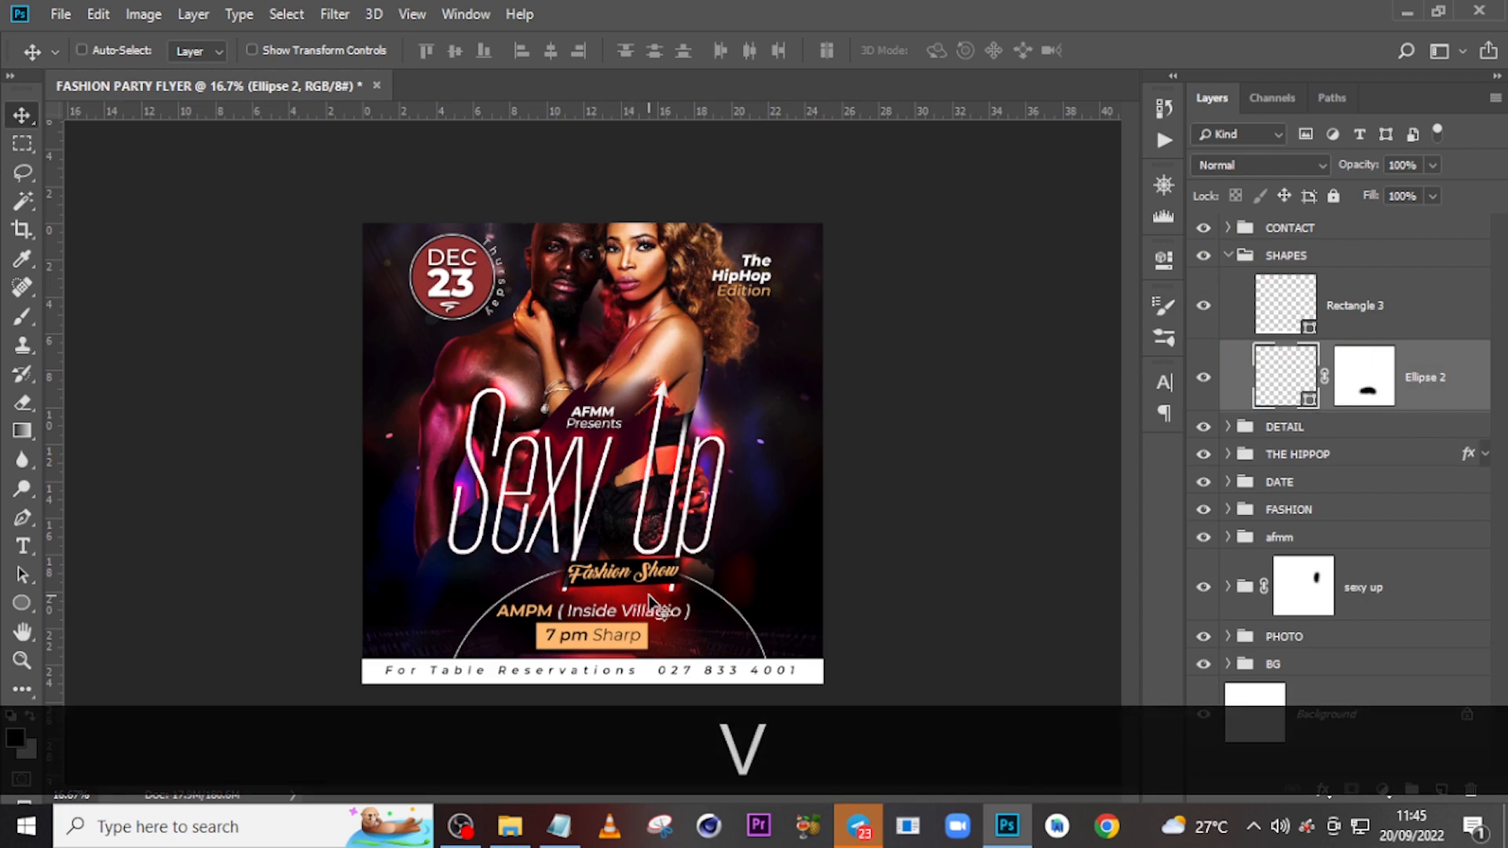
key(ctrl+t)
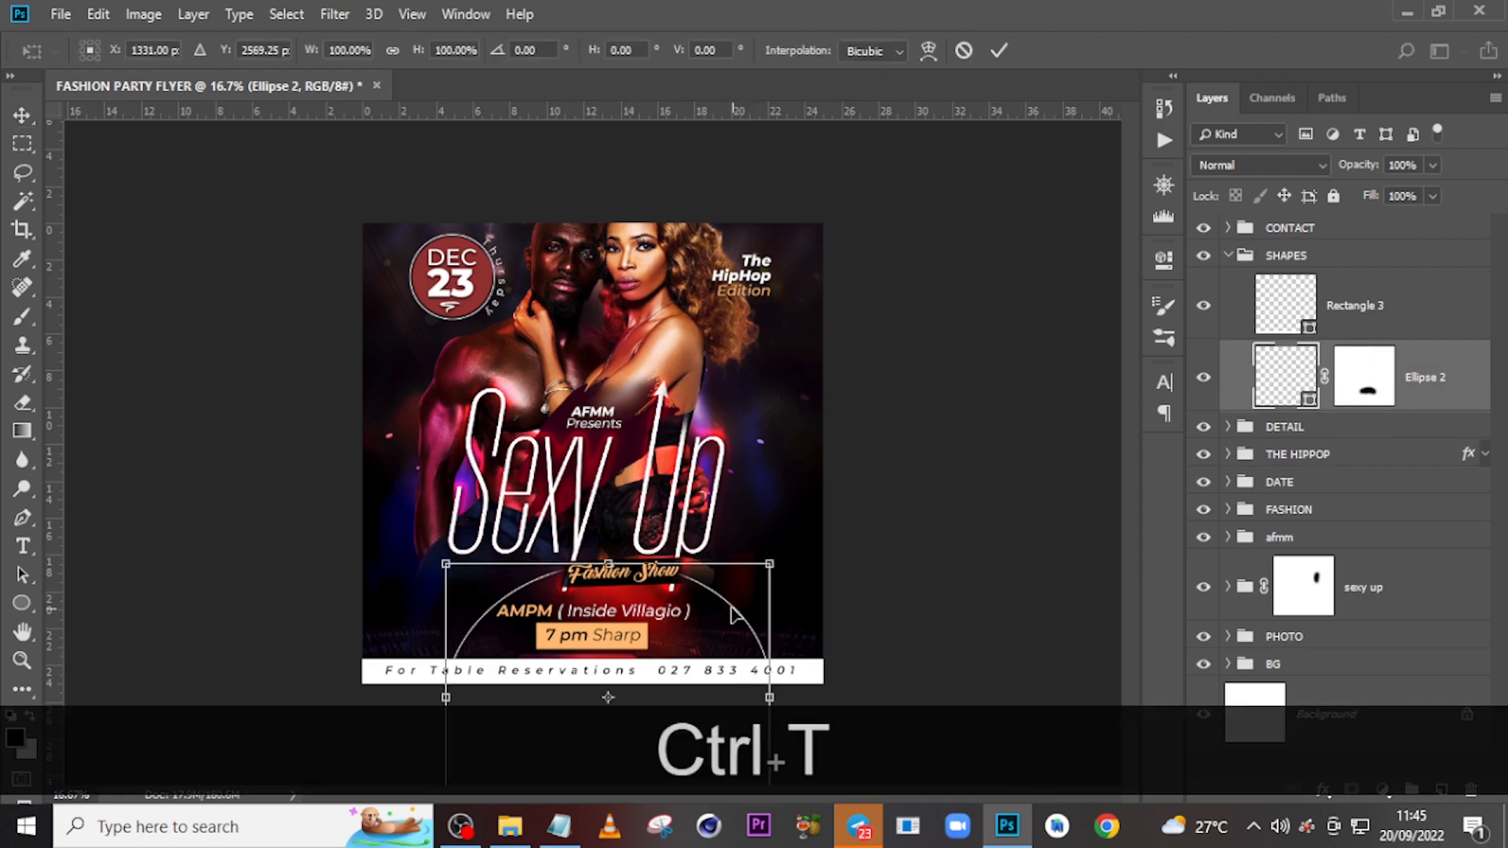
drag(775, 699, 799, 698)
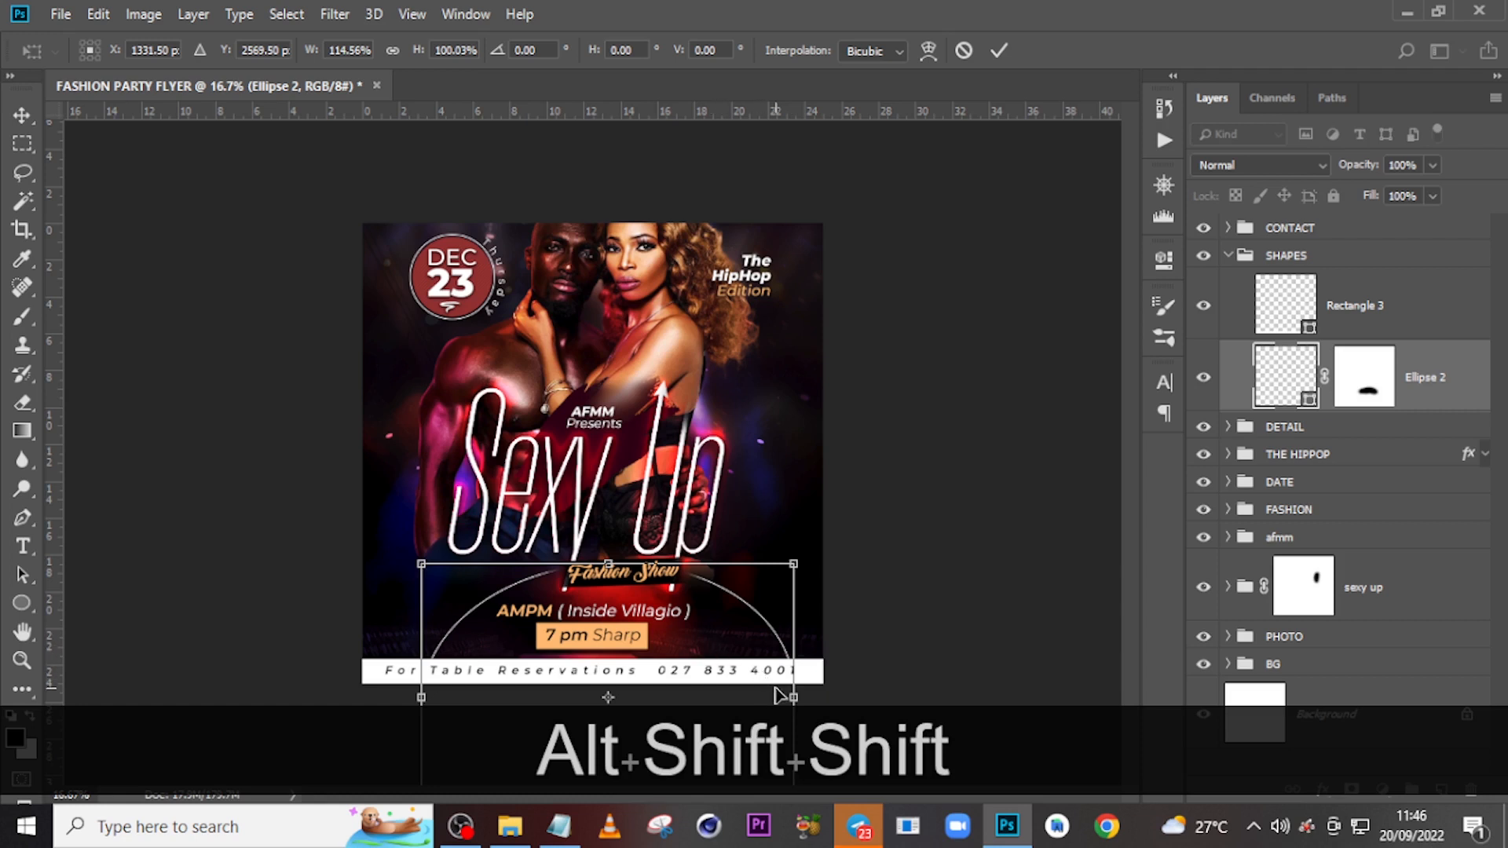
key(alt+shift+Return)
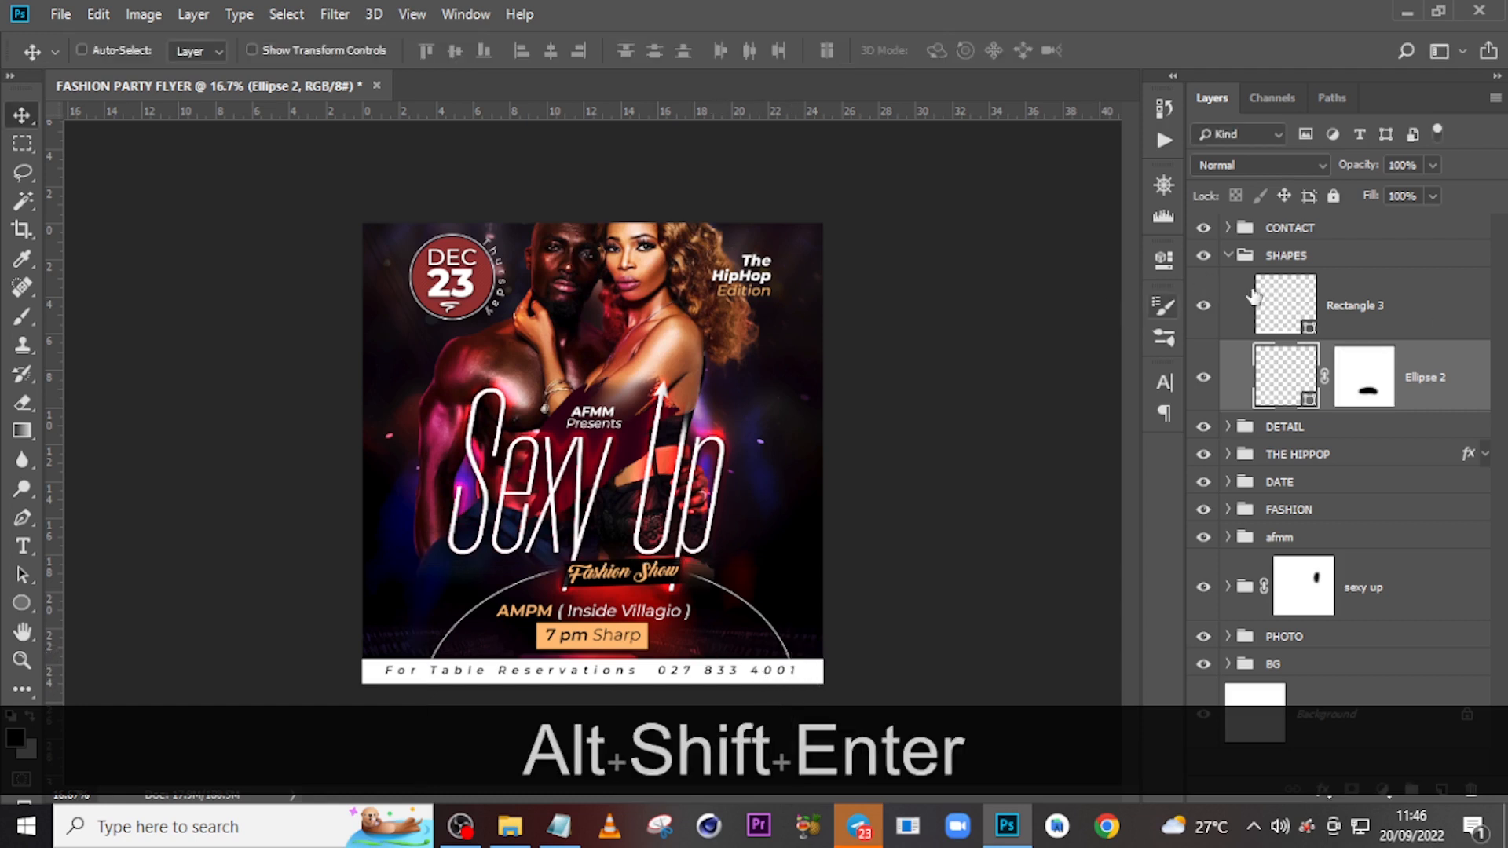
Add a Multiply drop shadow to the ellipse layer with 79% opacity, 140° angle and 15 px distance.
double_click(1428, 363)
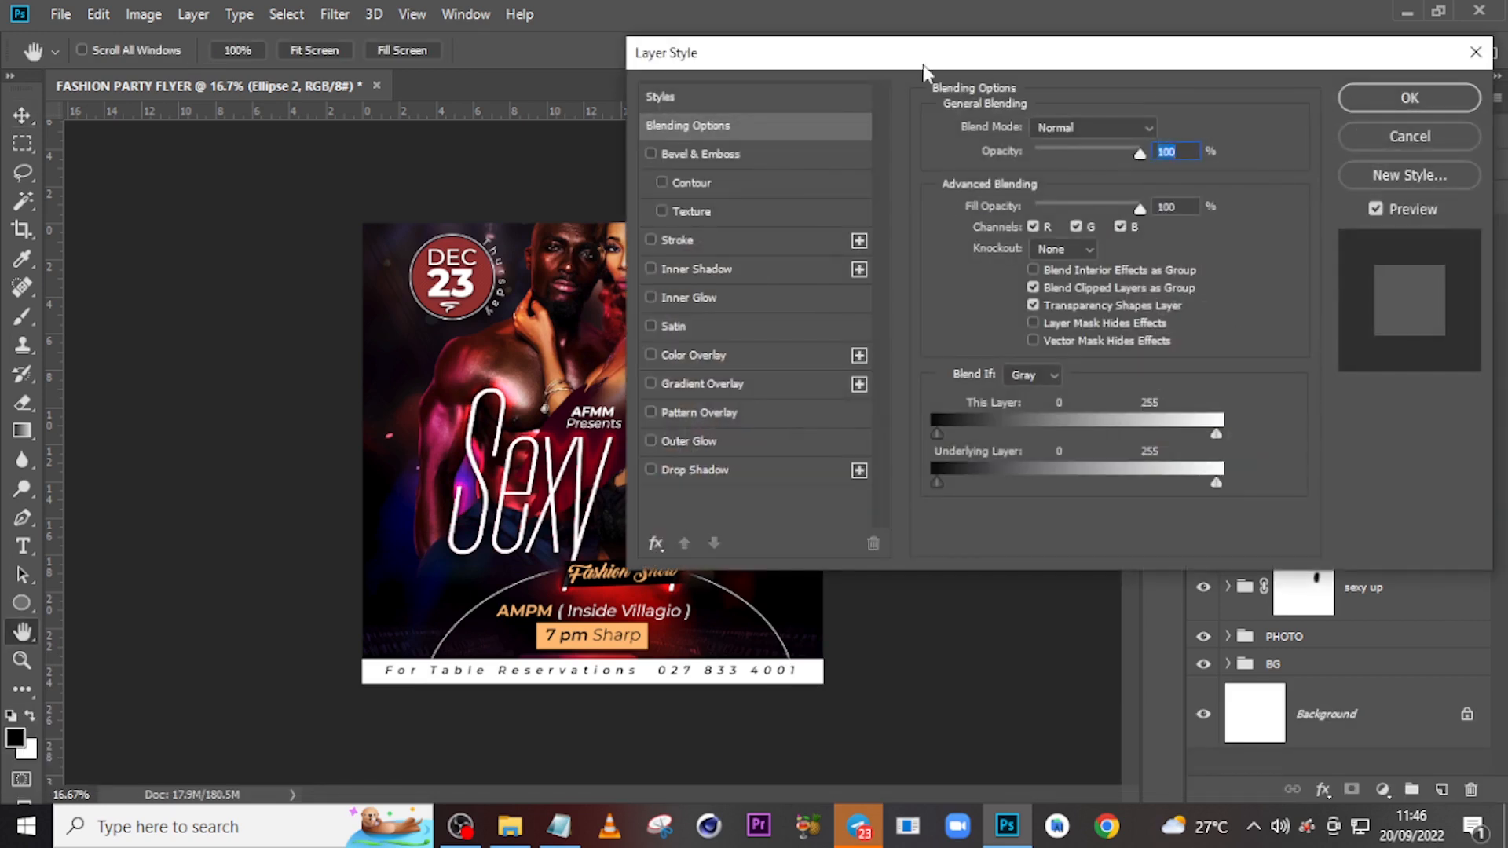
drag(923, 73, 1005, 56)
click(787, 453)
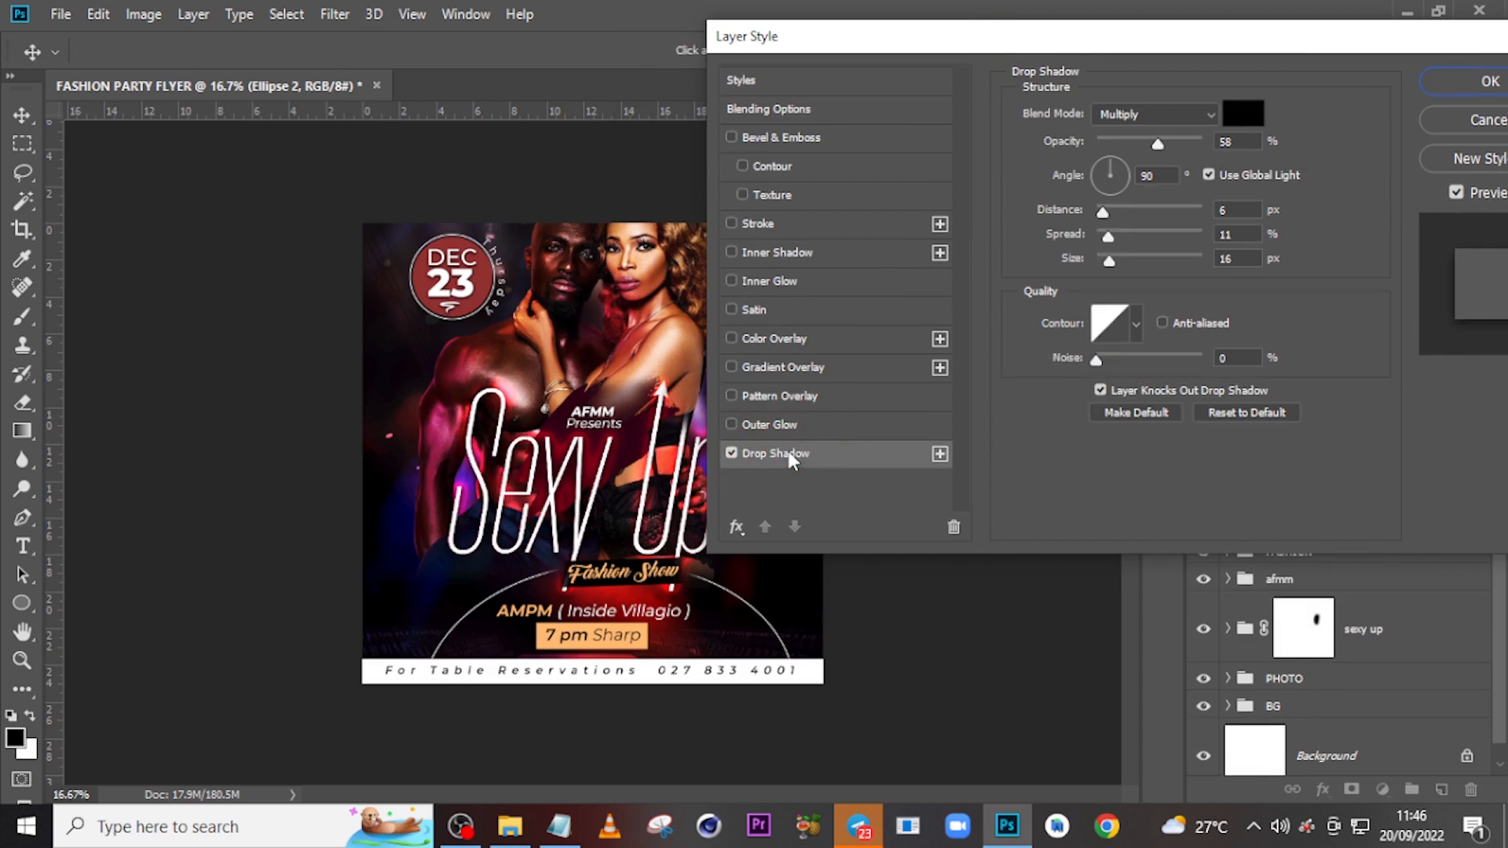
drag(1161, 145, 1181, 144)
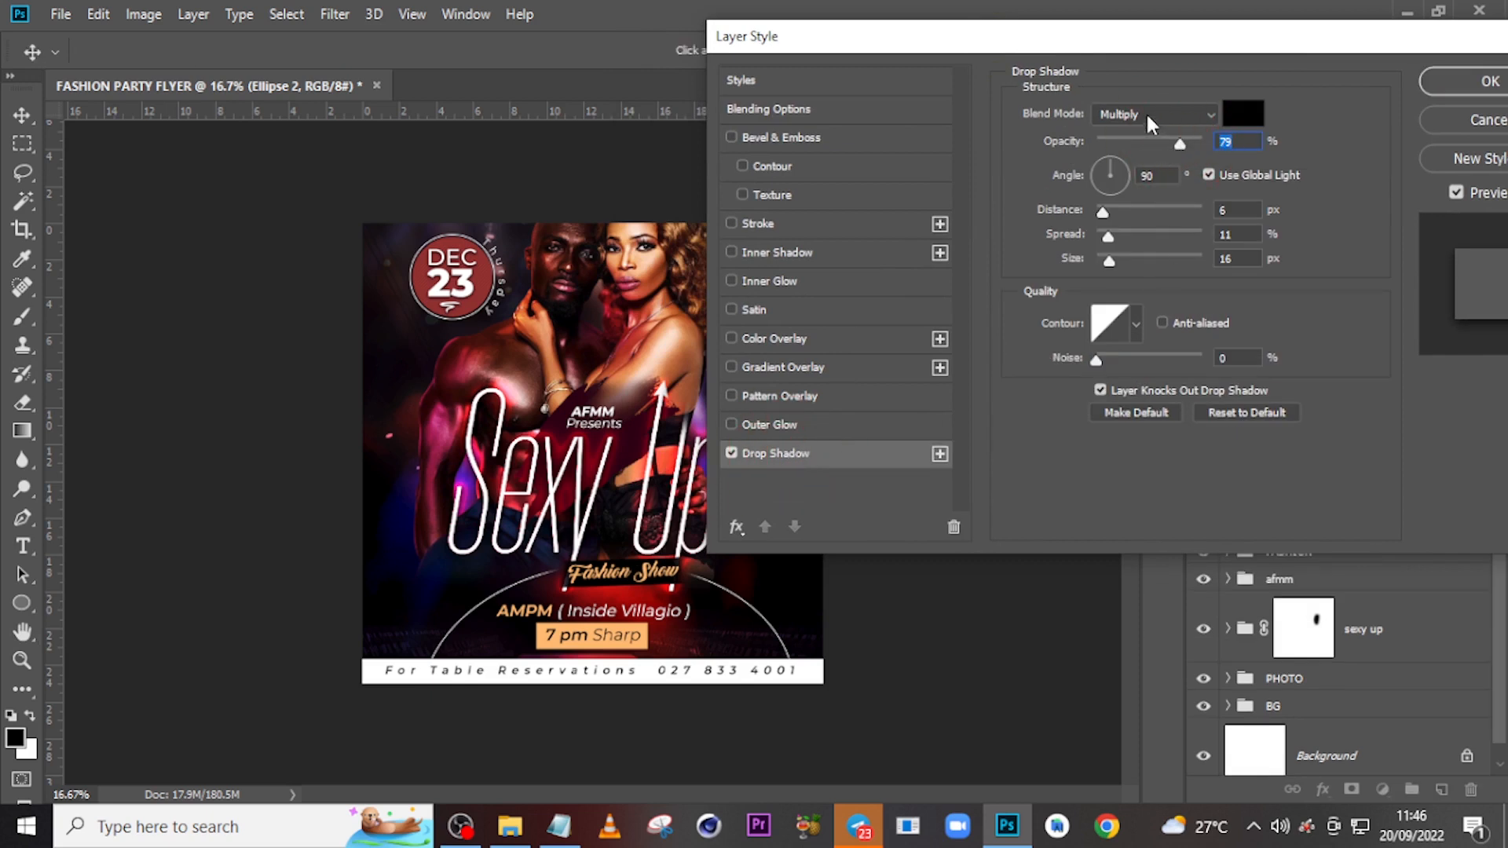
click(1102, 172)
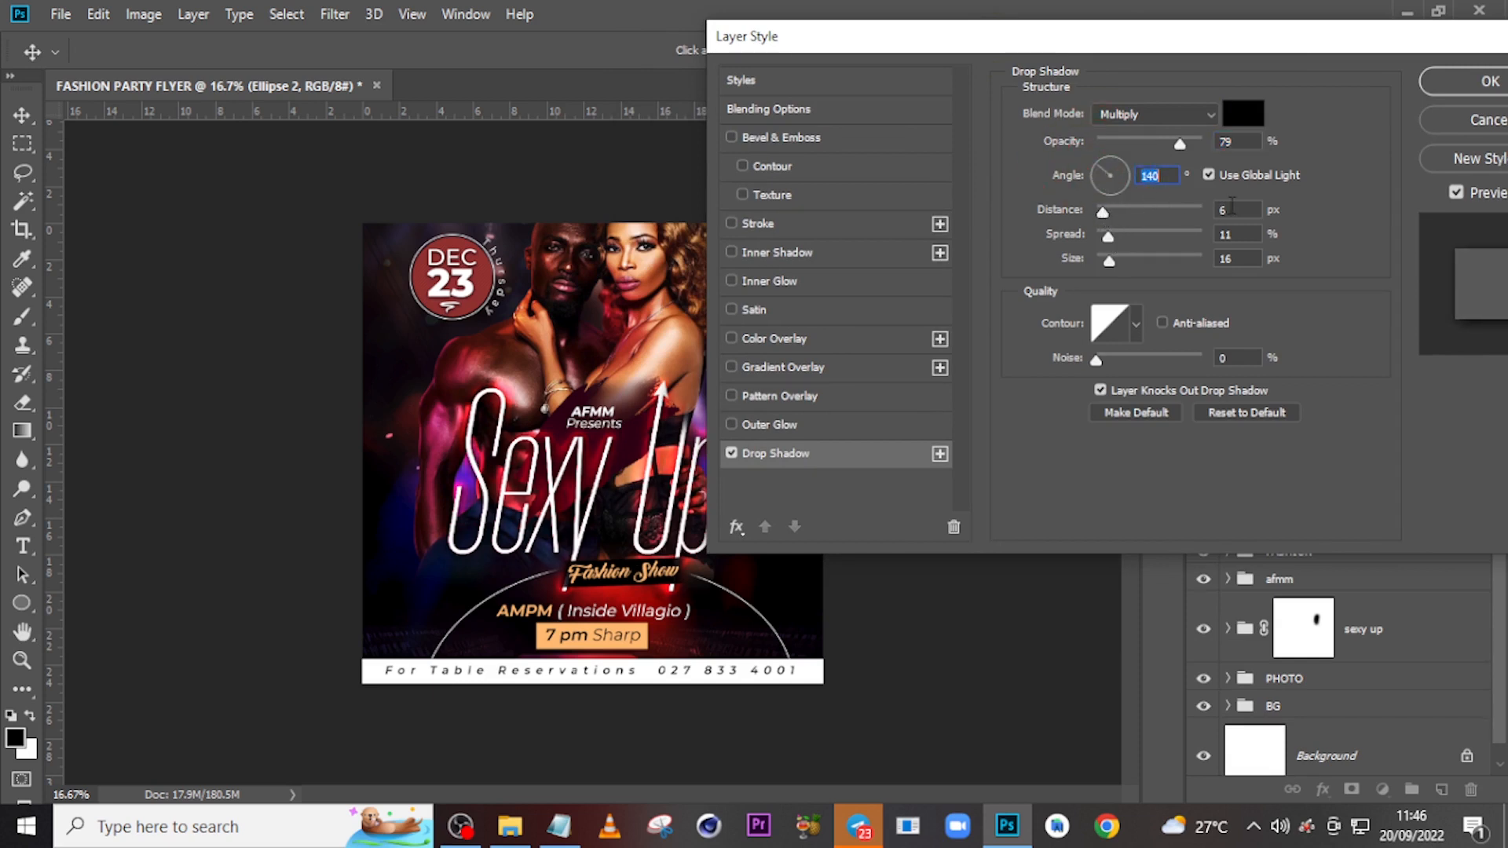
text(15)
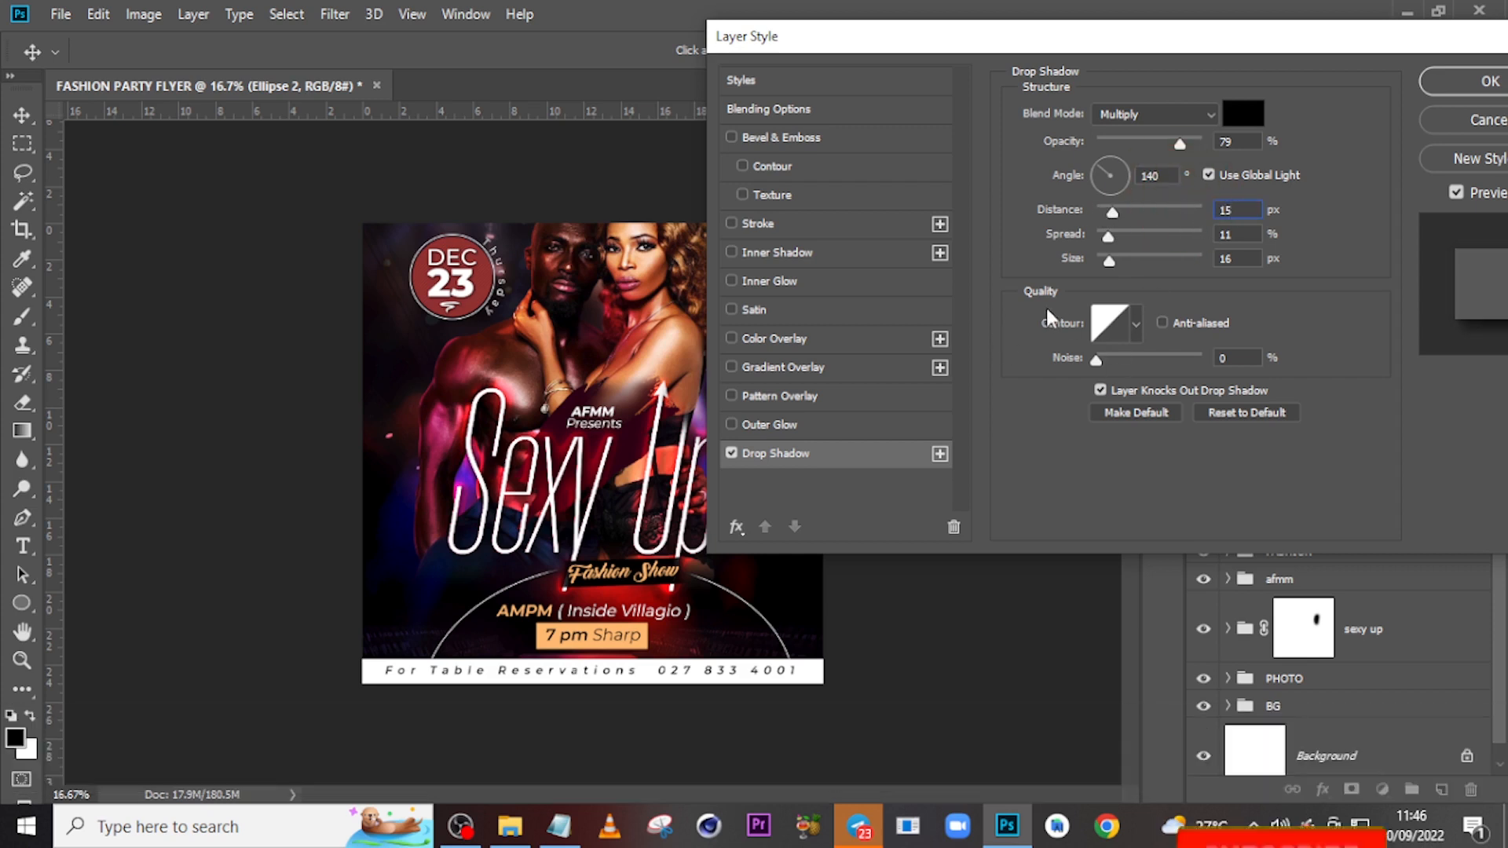
click(1450, 83)
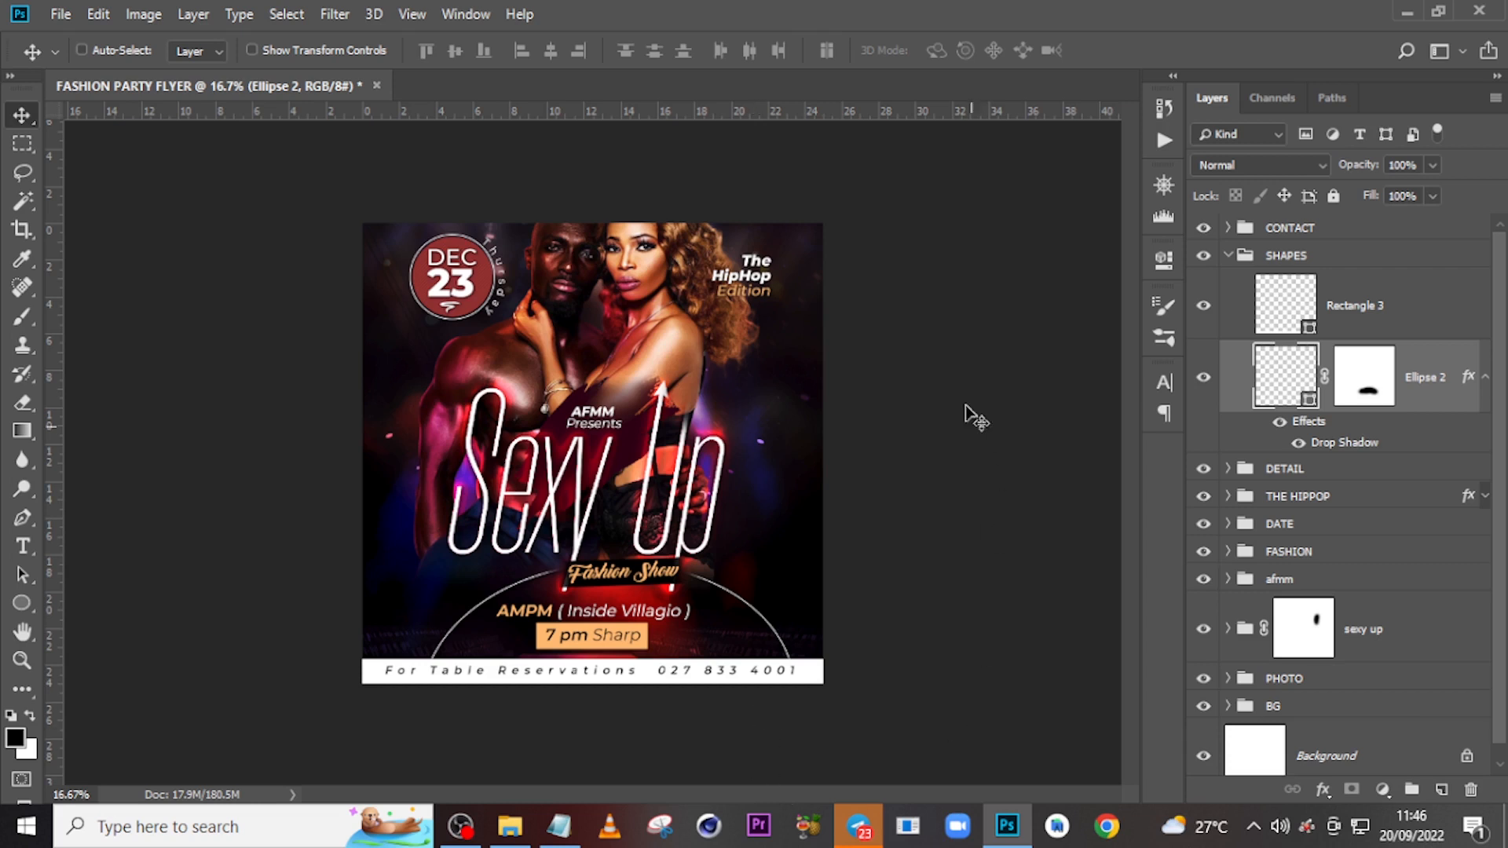
Collapse the SHAPES group and add a new empty layer above the CONTACT group.
click(1229, 256)
click(1300, 230)
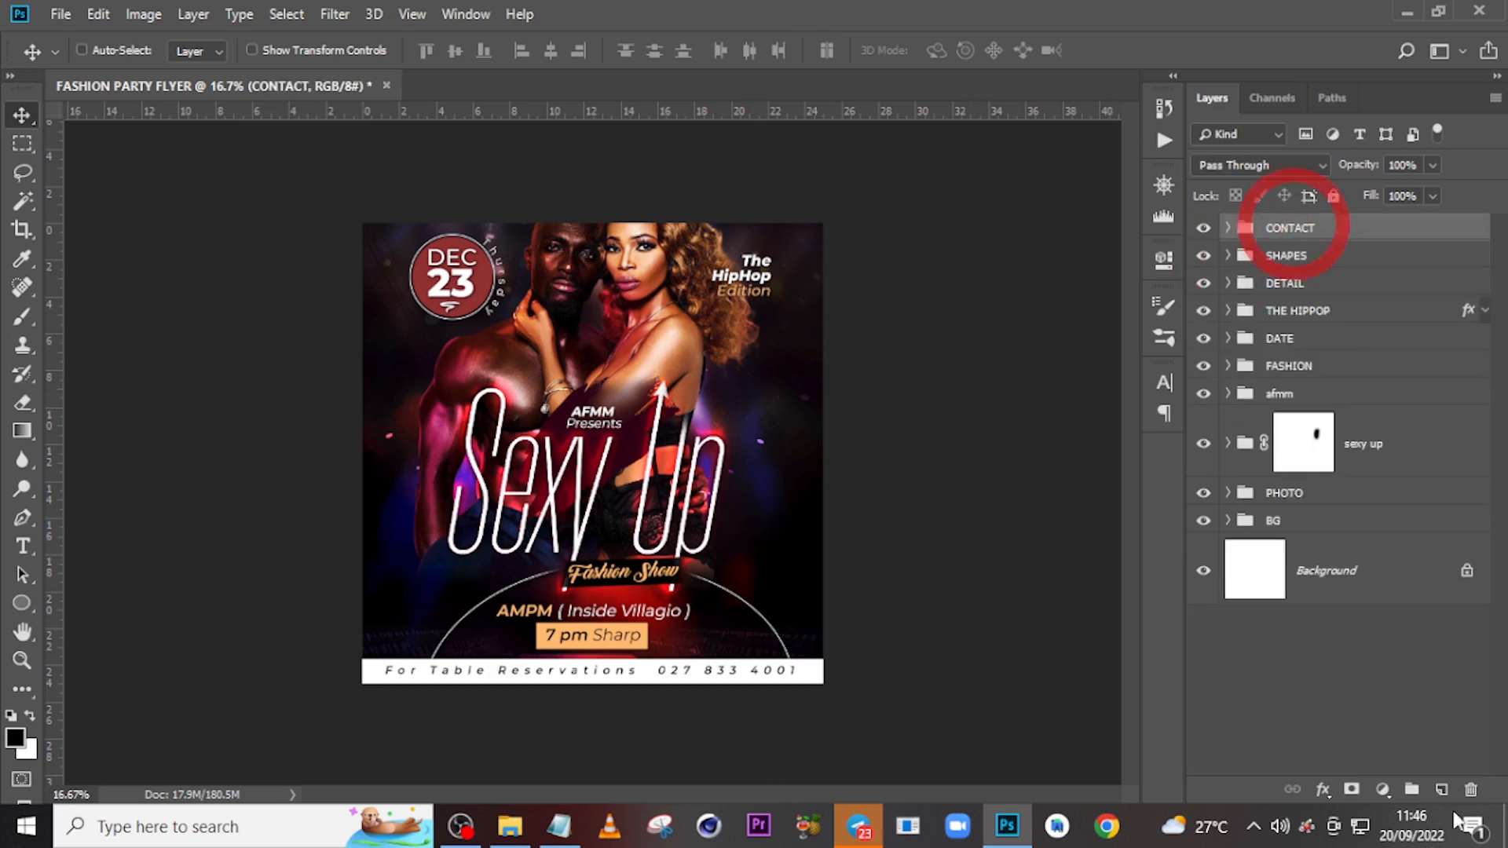
click(1442, 787)
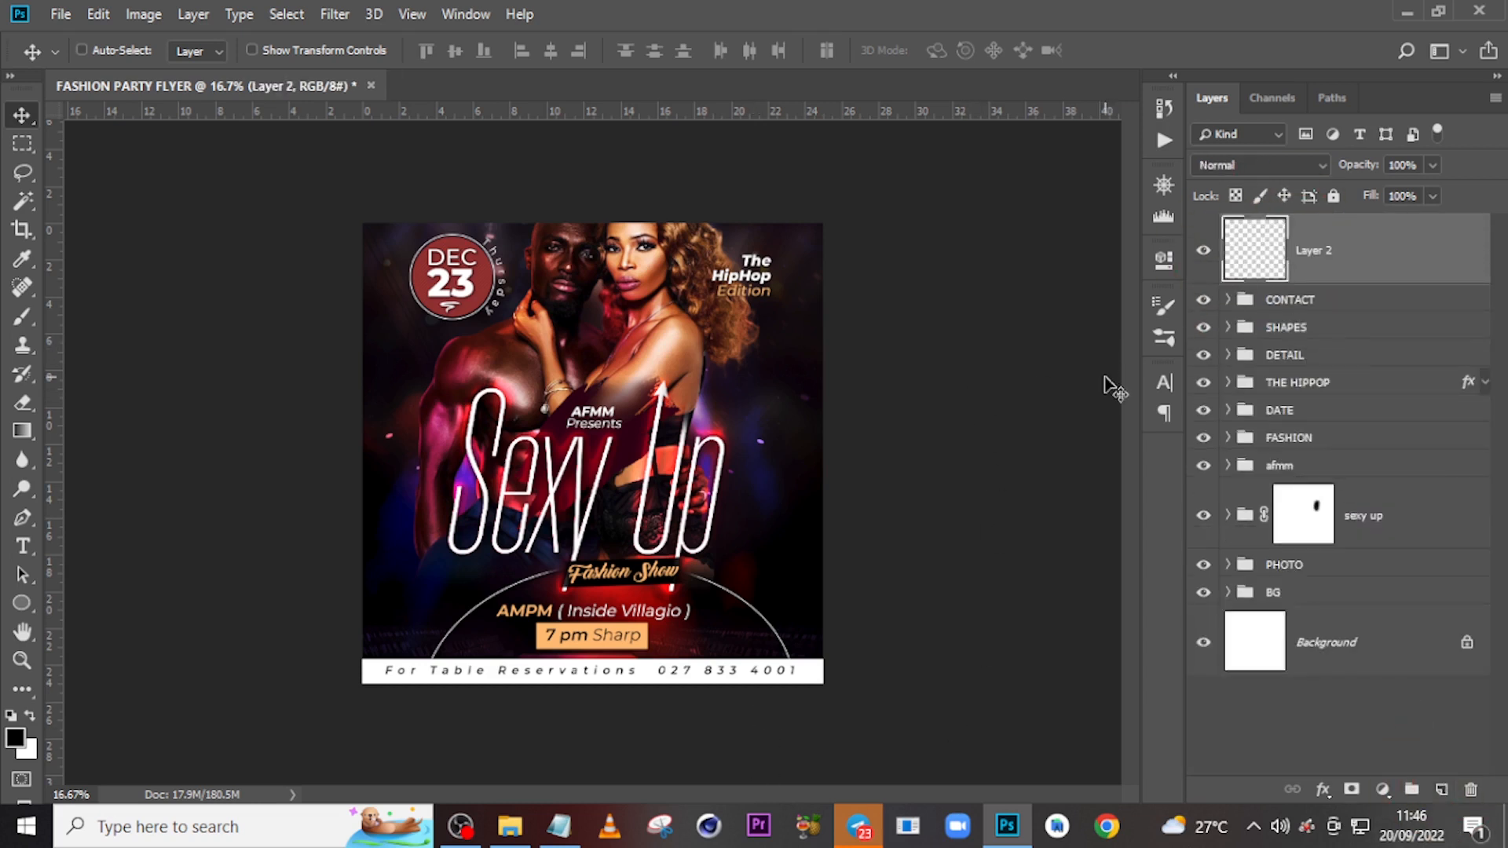
Enlarge the soft brush to 600 px and set the foreground color to pink #f96bc9.
key(b)
key(bracketright)
key(bracketright)
key(bracketright)
key(bracketright)
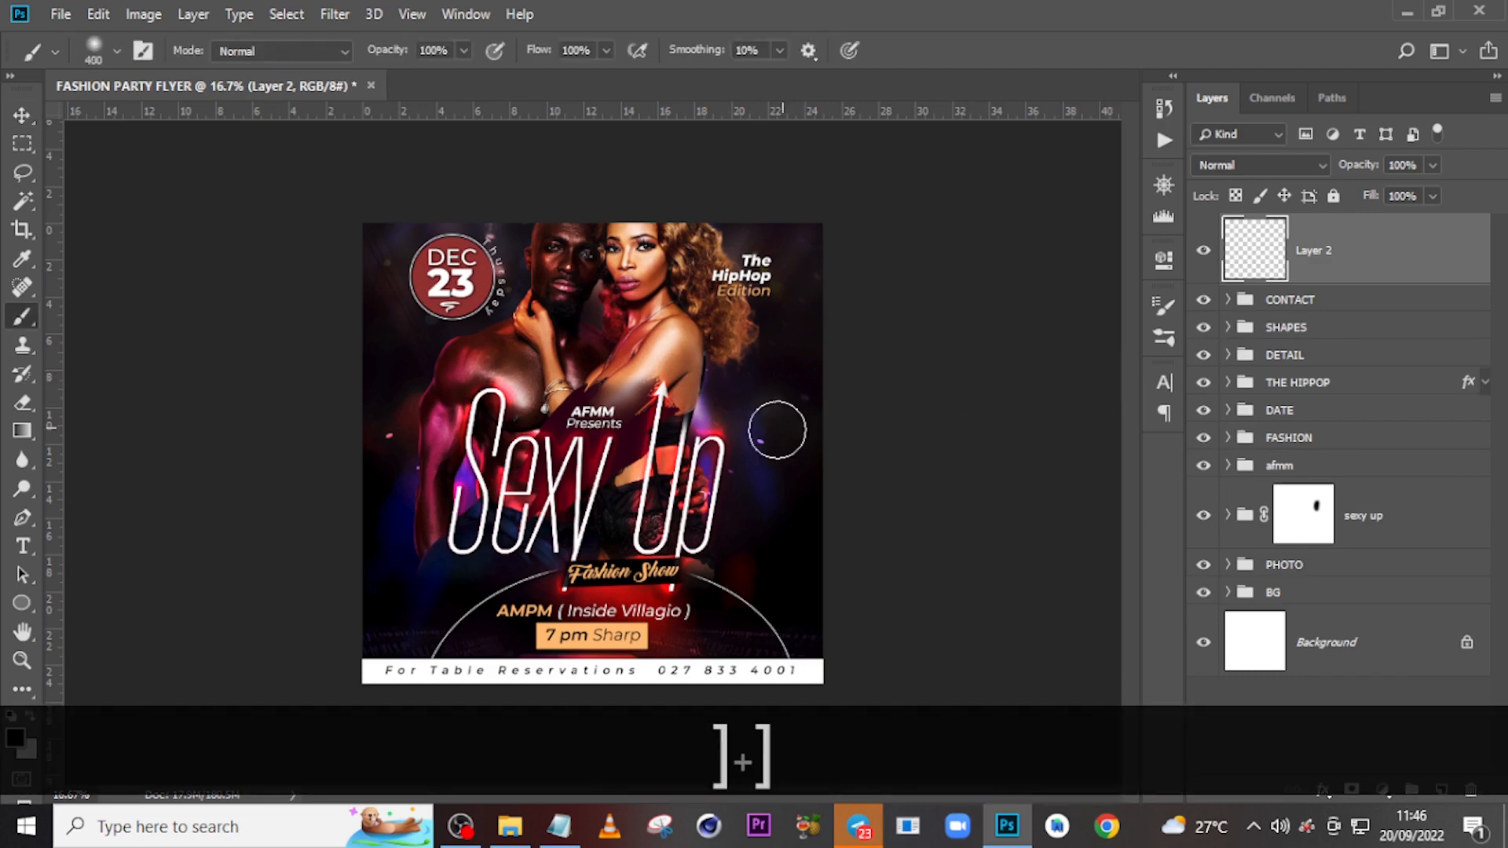
click(15, 737)
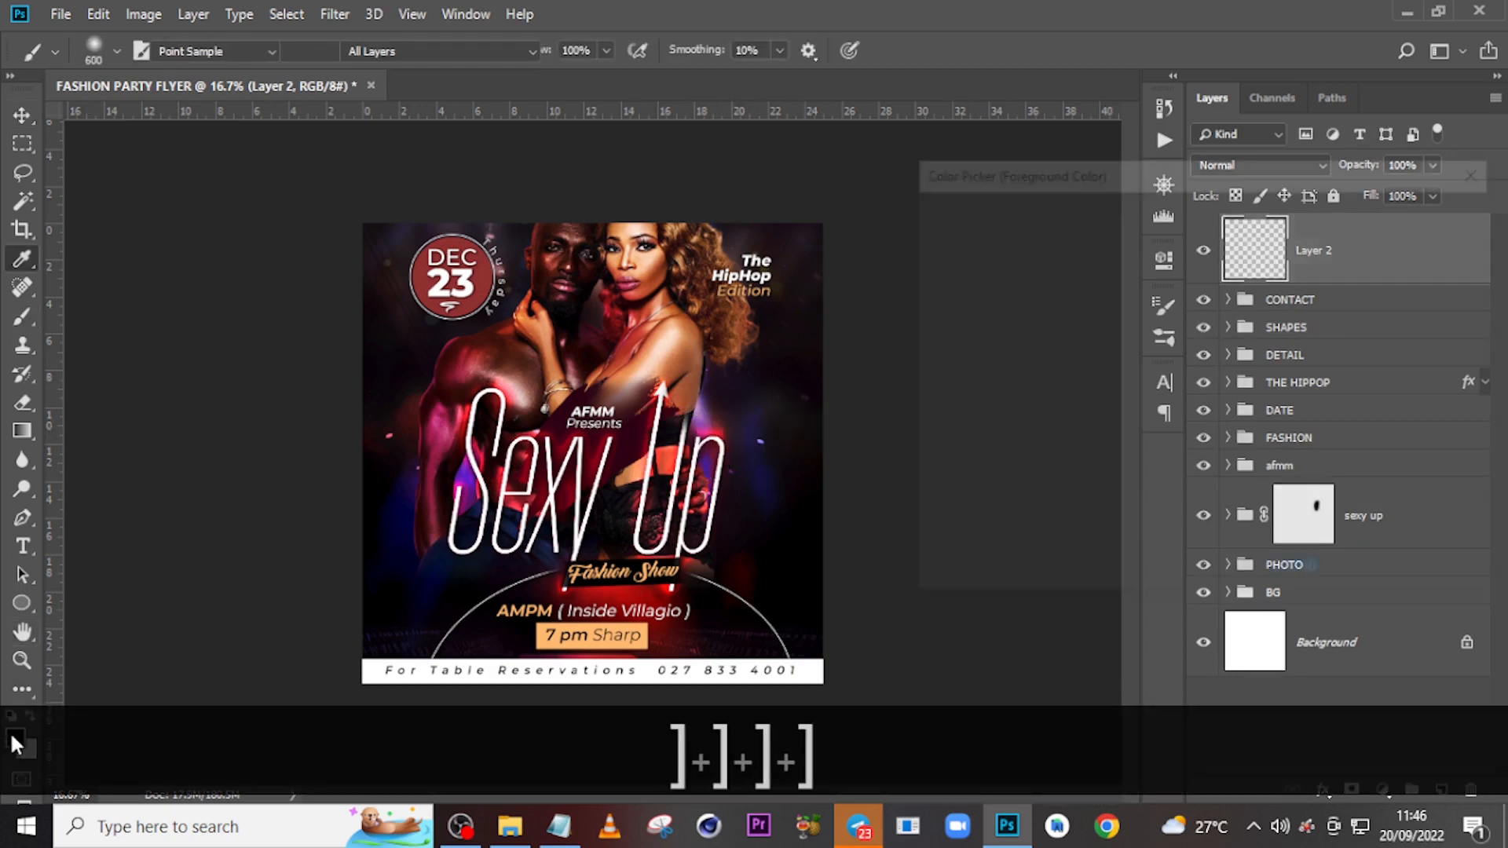
text(f9)
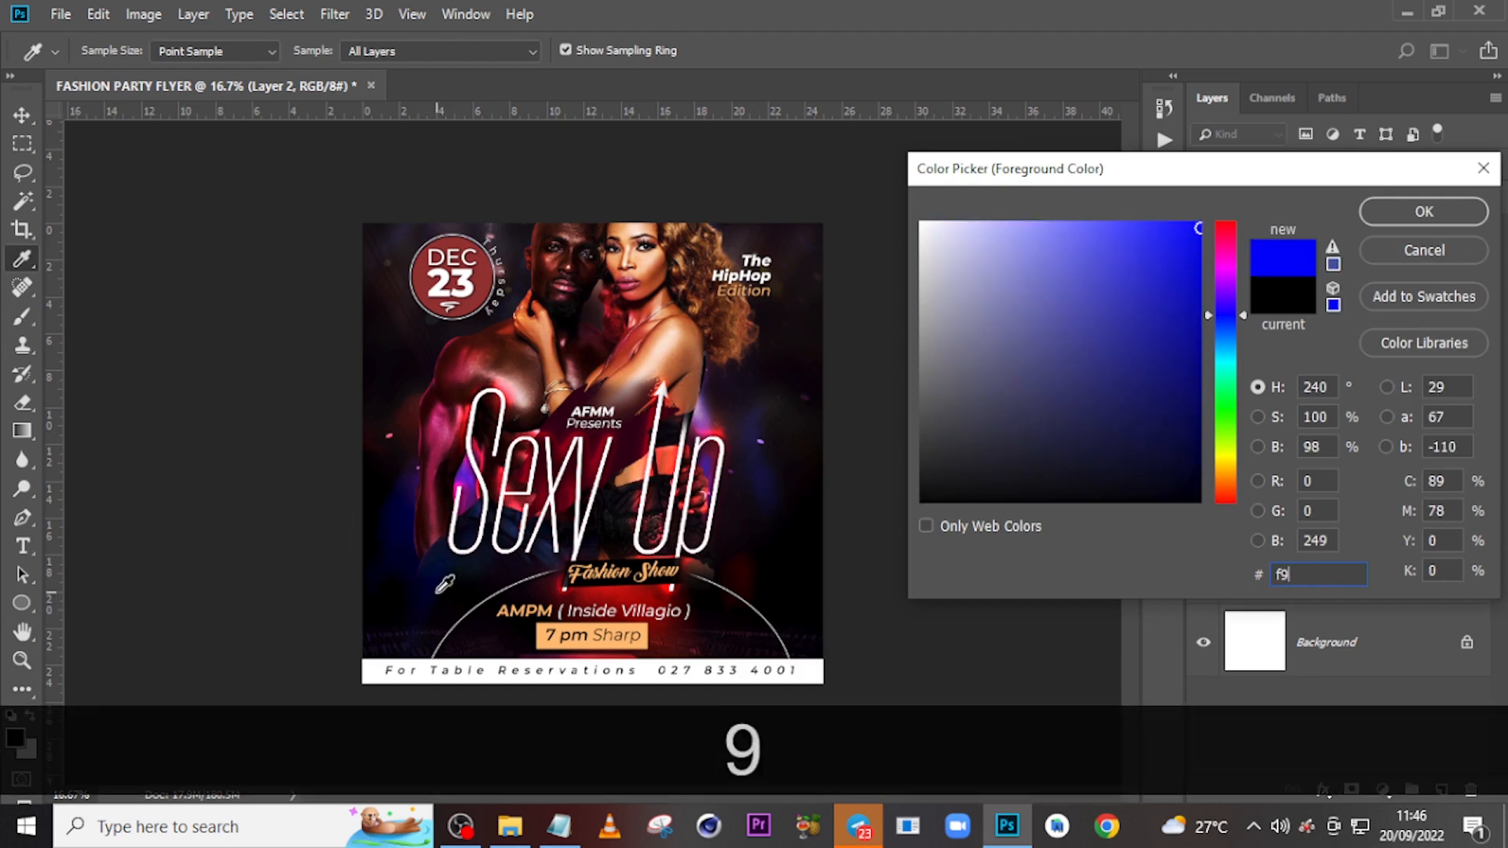
text(6)
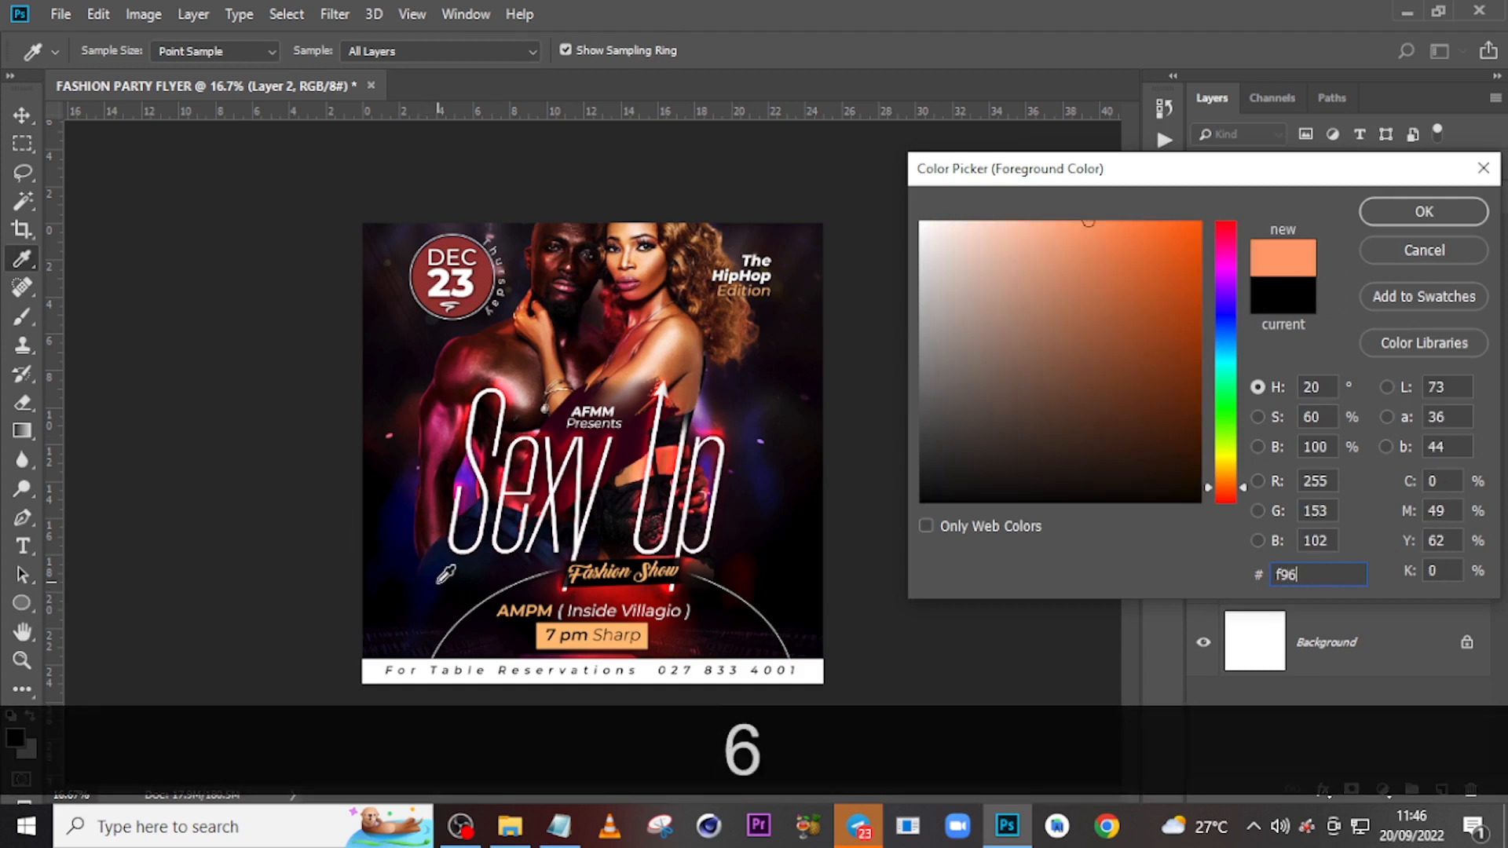
text(bc)
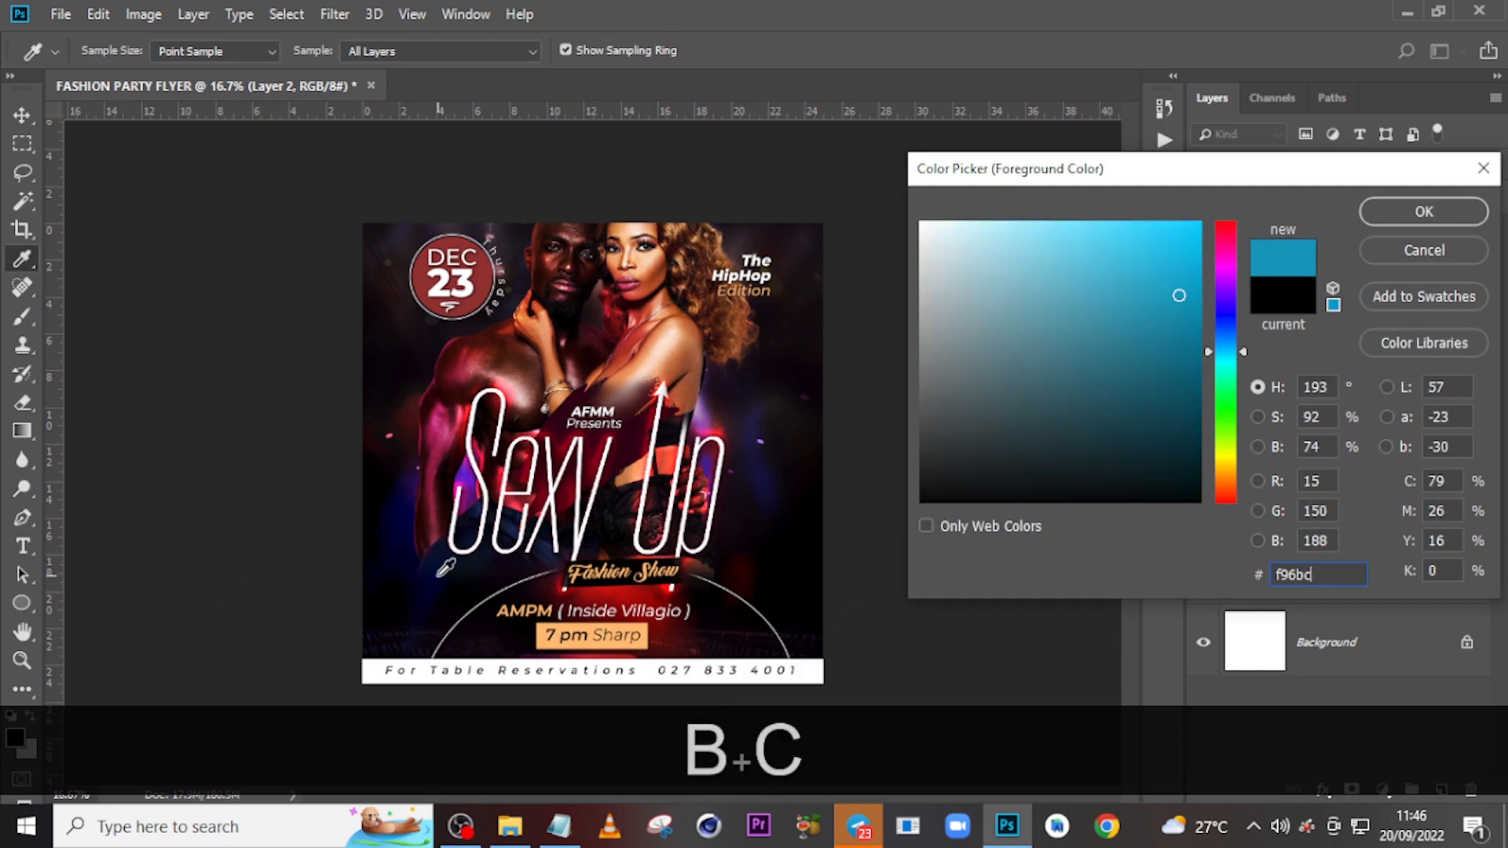
text(9)
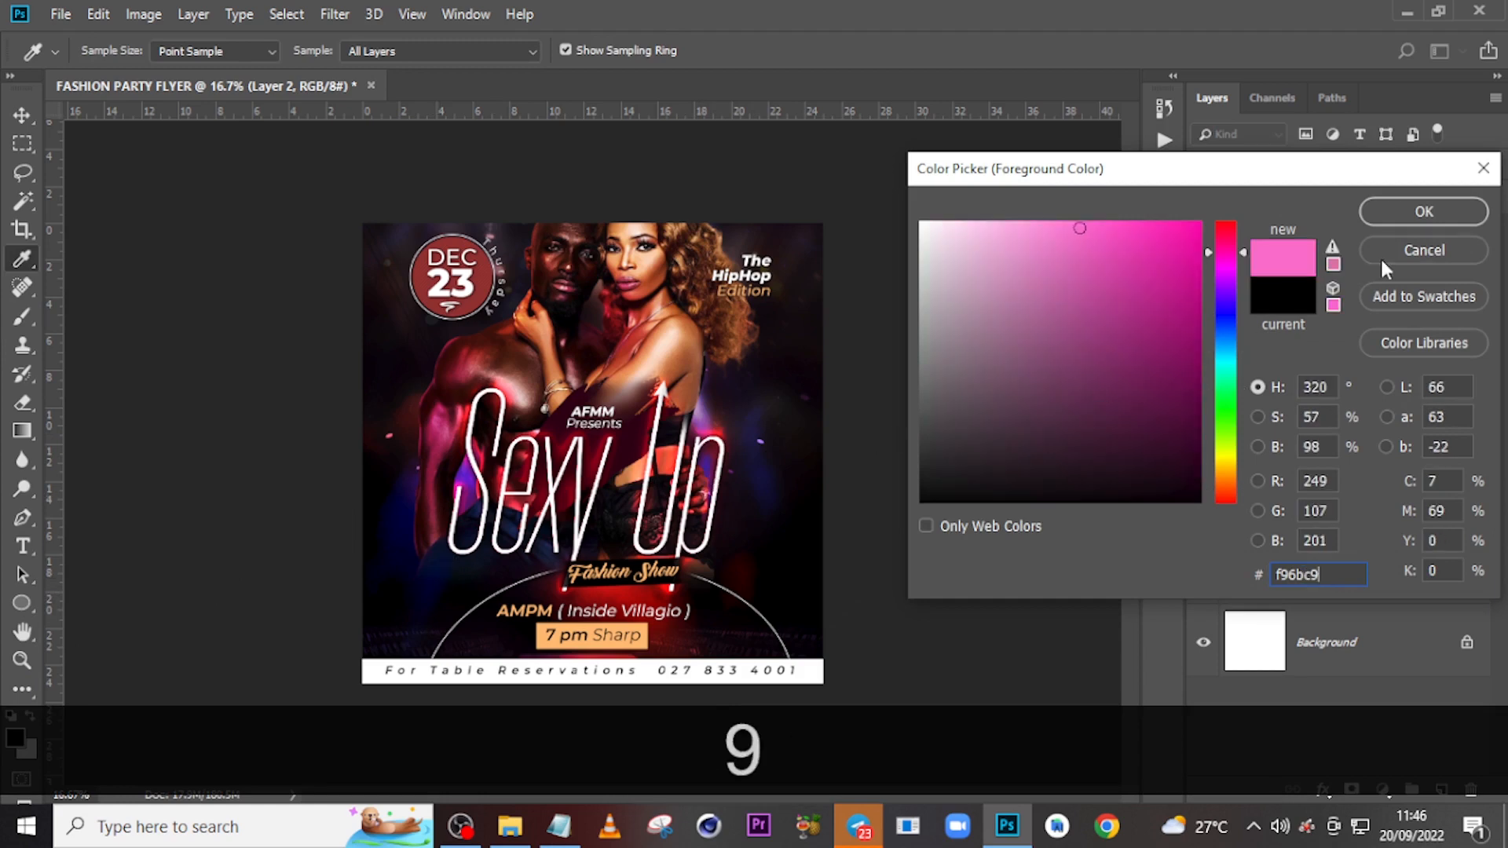
click(1446, 208)
Paint one soft pink spot over the "Sexy" part of the title with the brush enlarged to 1100 px.
key(bracketright)
key(bracketright)
key(bracketright)
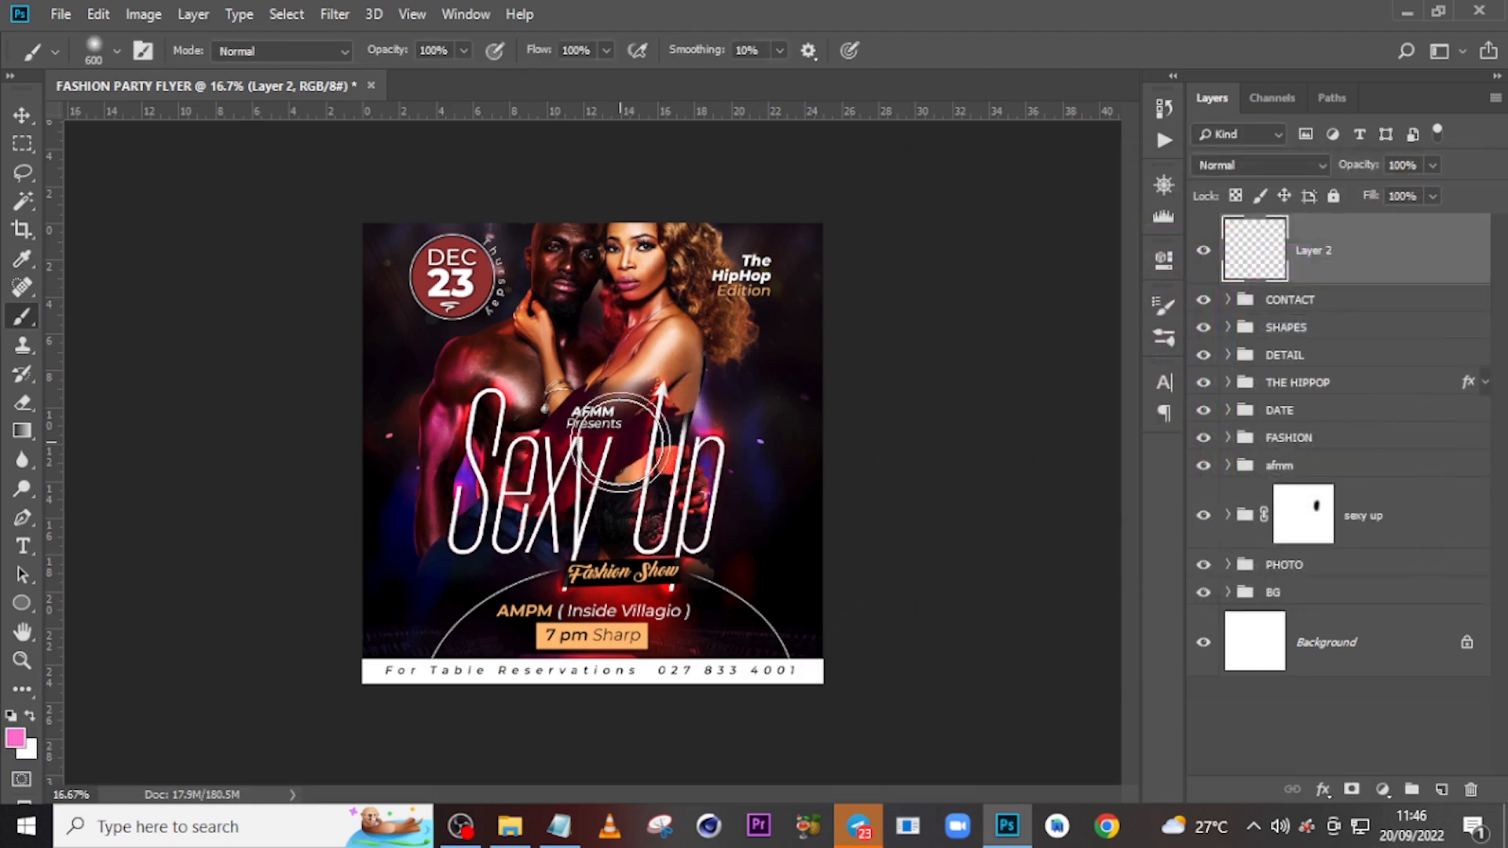
key(bracketright)
click(483, 440)
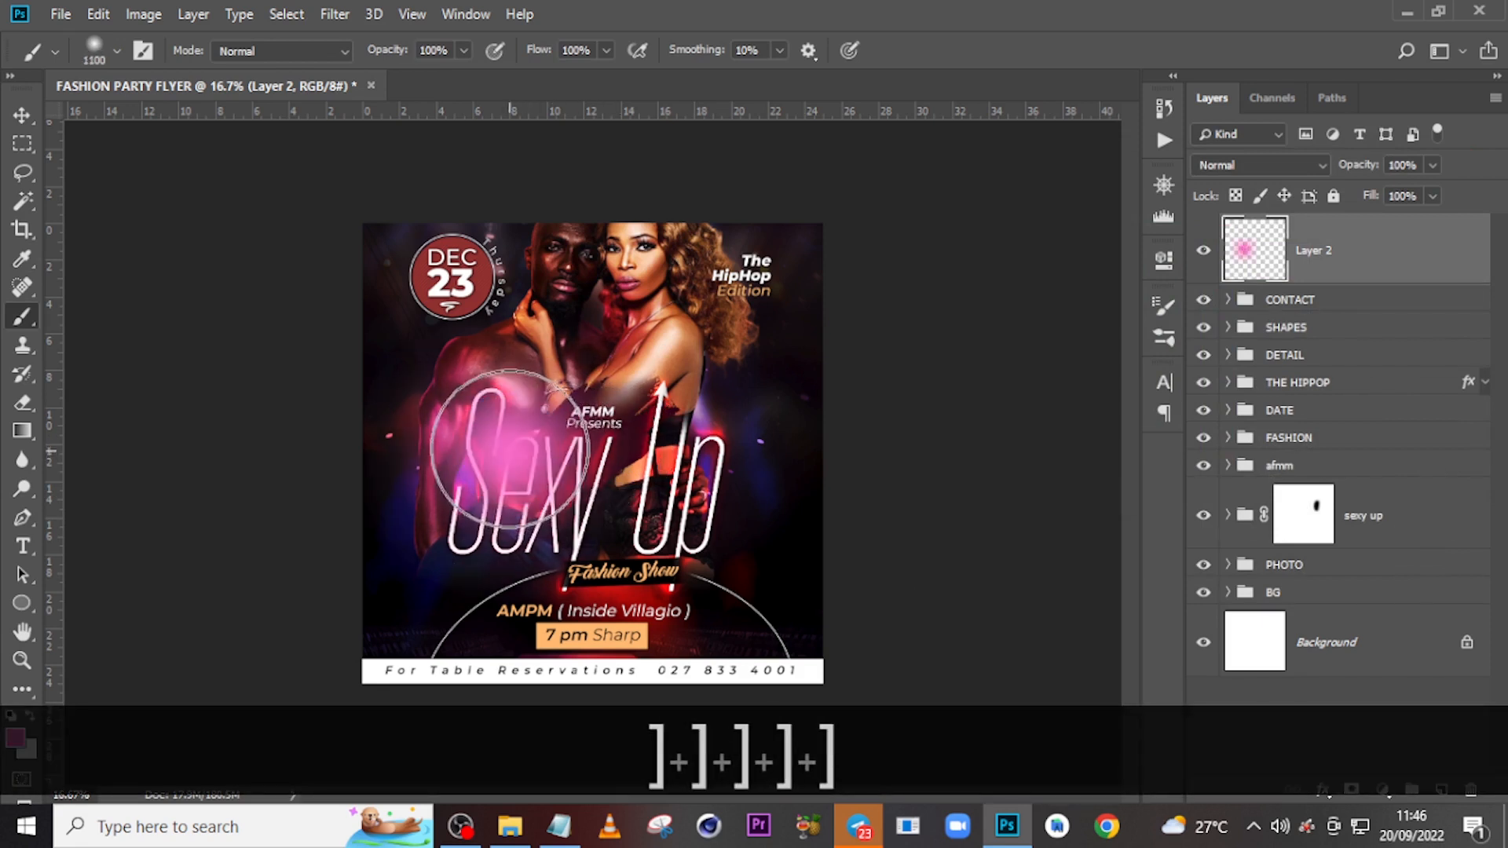
Set the pink glow layer to Hard Light blending with 90% opacity.
click(1251, 167)
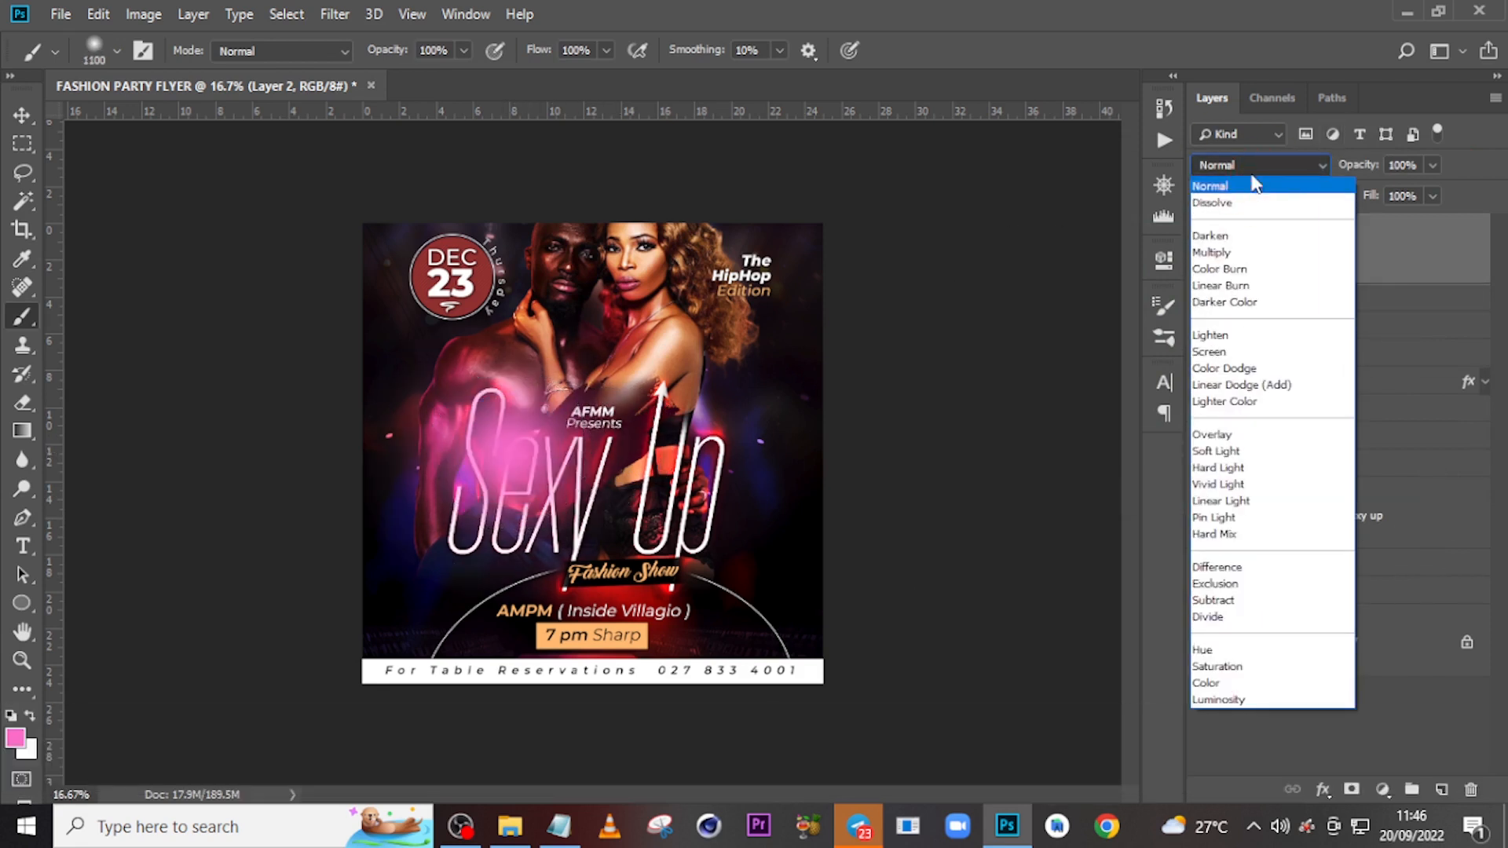
click(1221, 468)
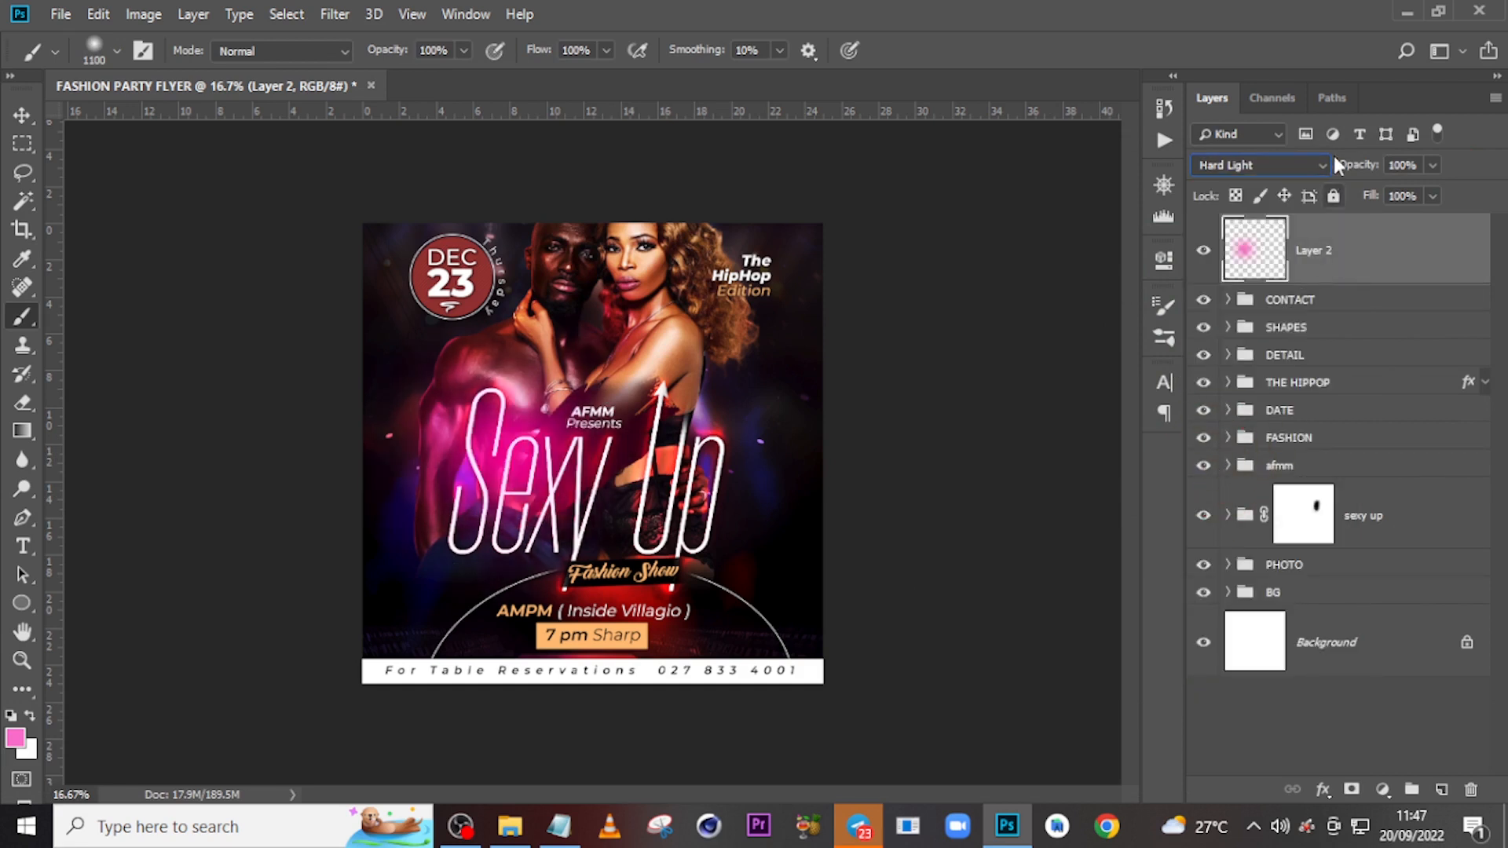
click(1418, 165)
text(90)
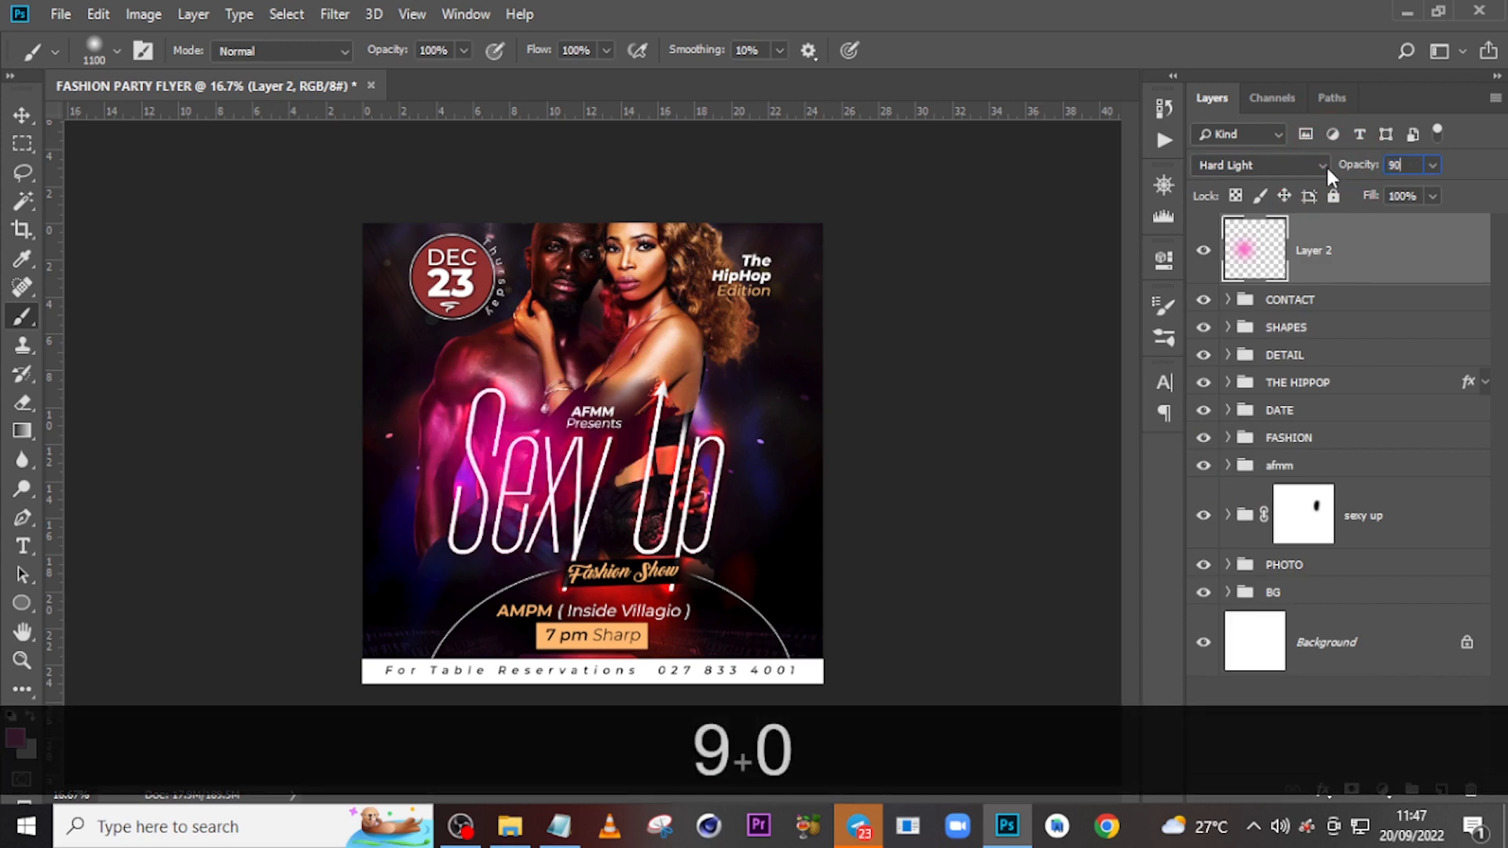
key(Return)
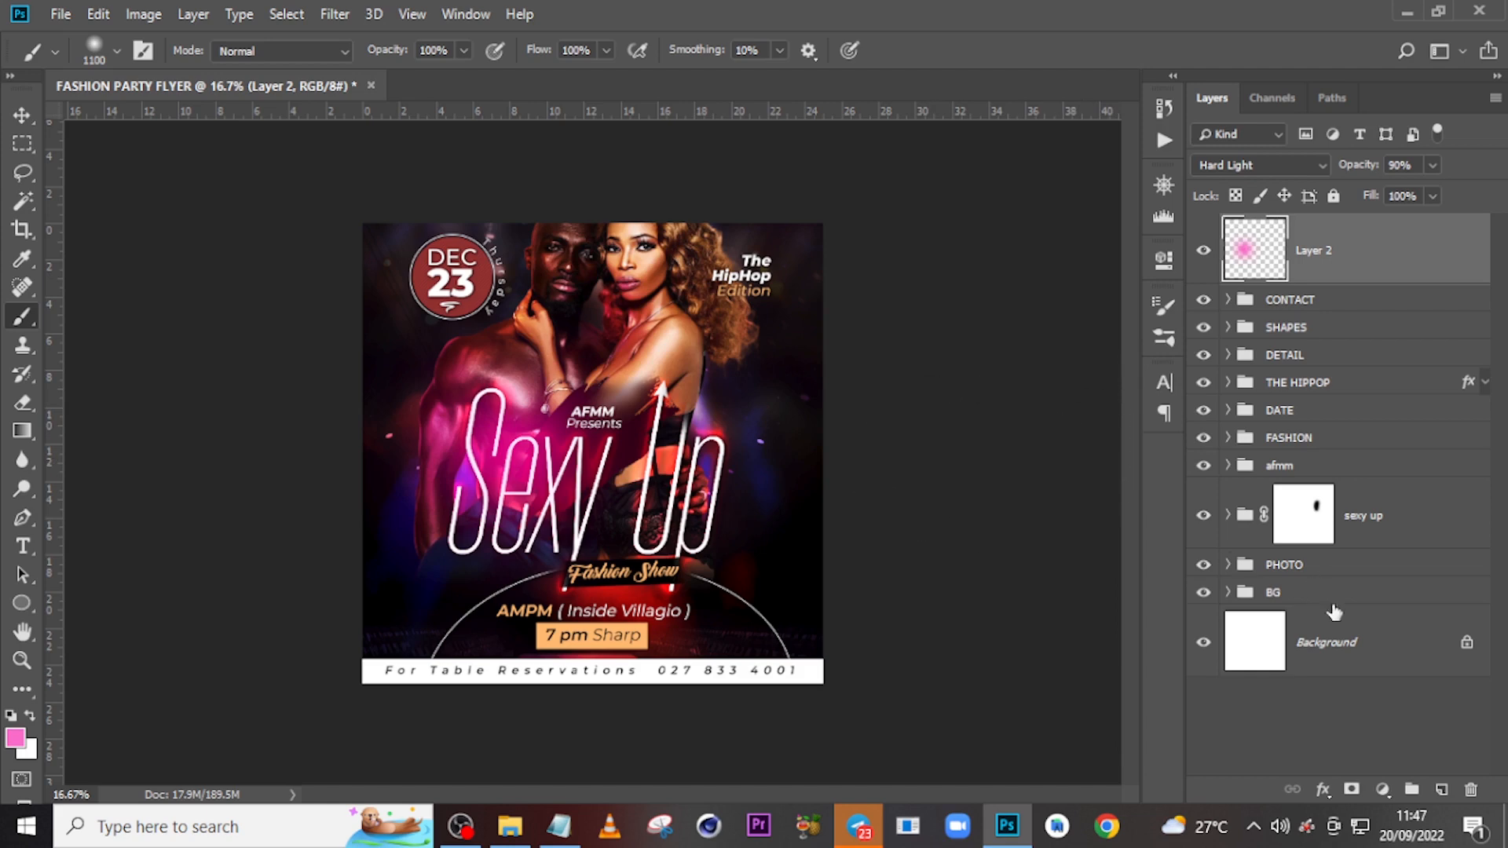
On a new top layer, paint one soft yellow #feca35 spot over the "Up" part of the title.
click(1441, 788)
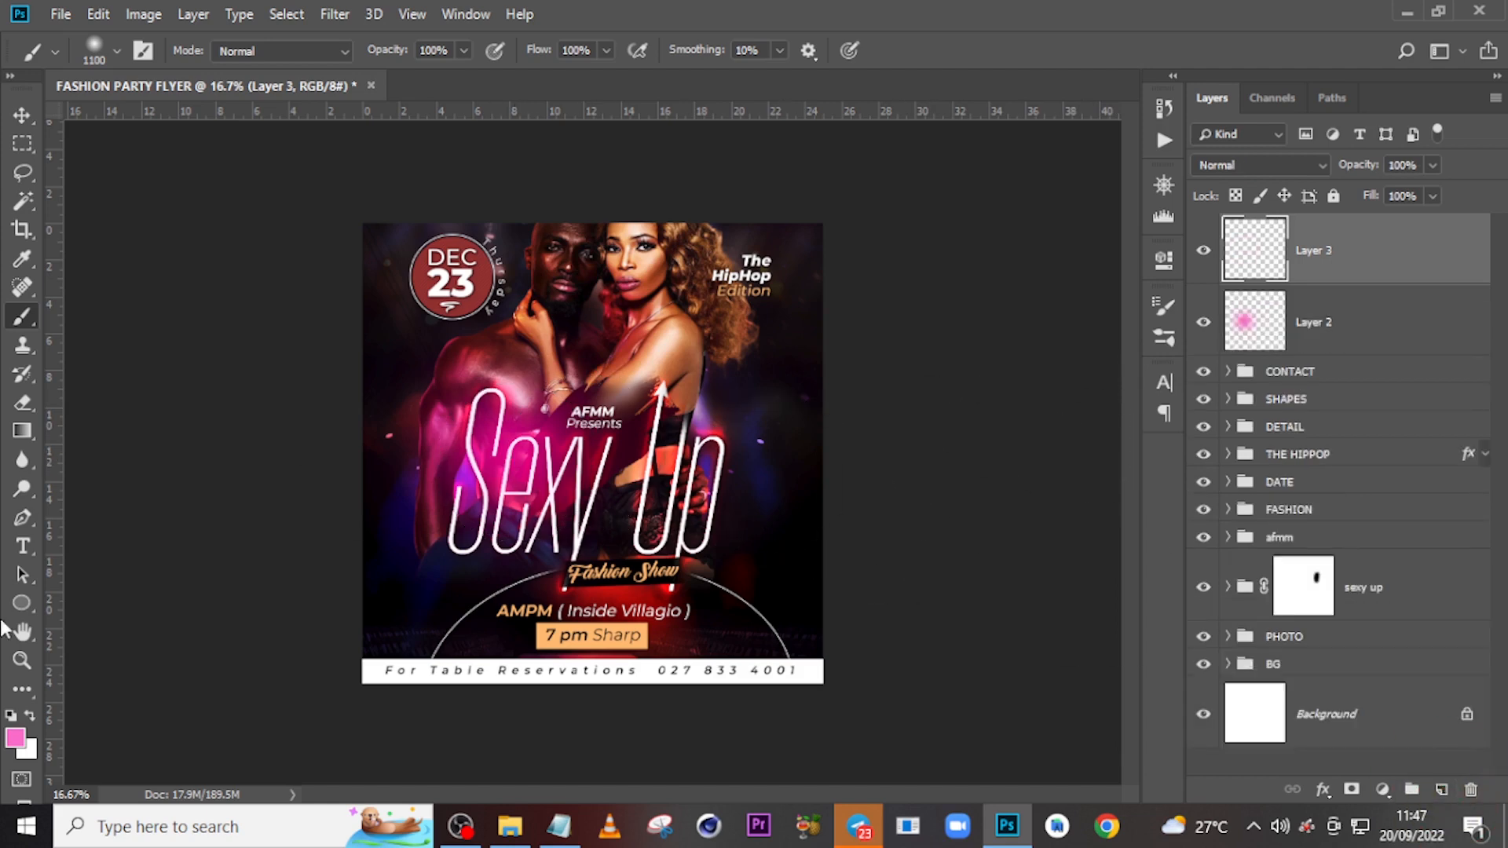
click(14, 740)
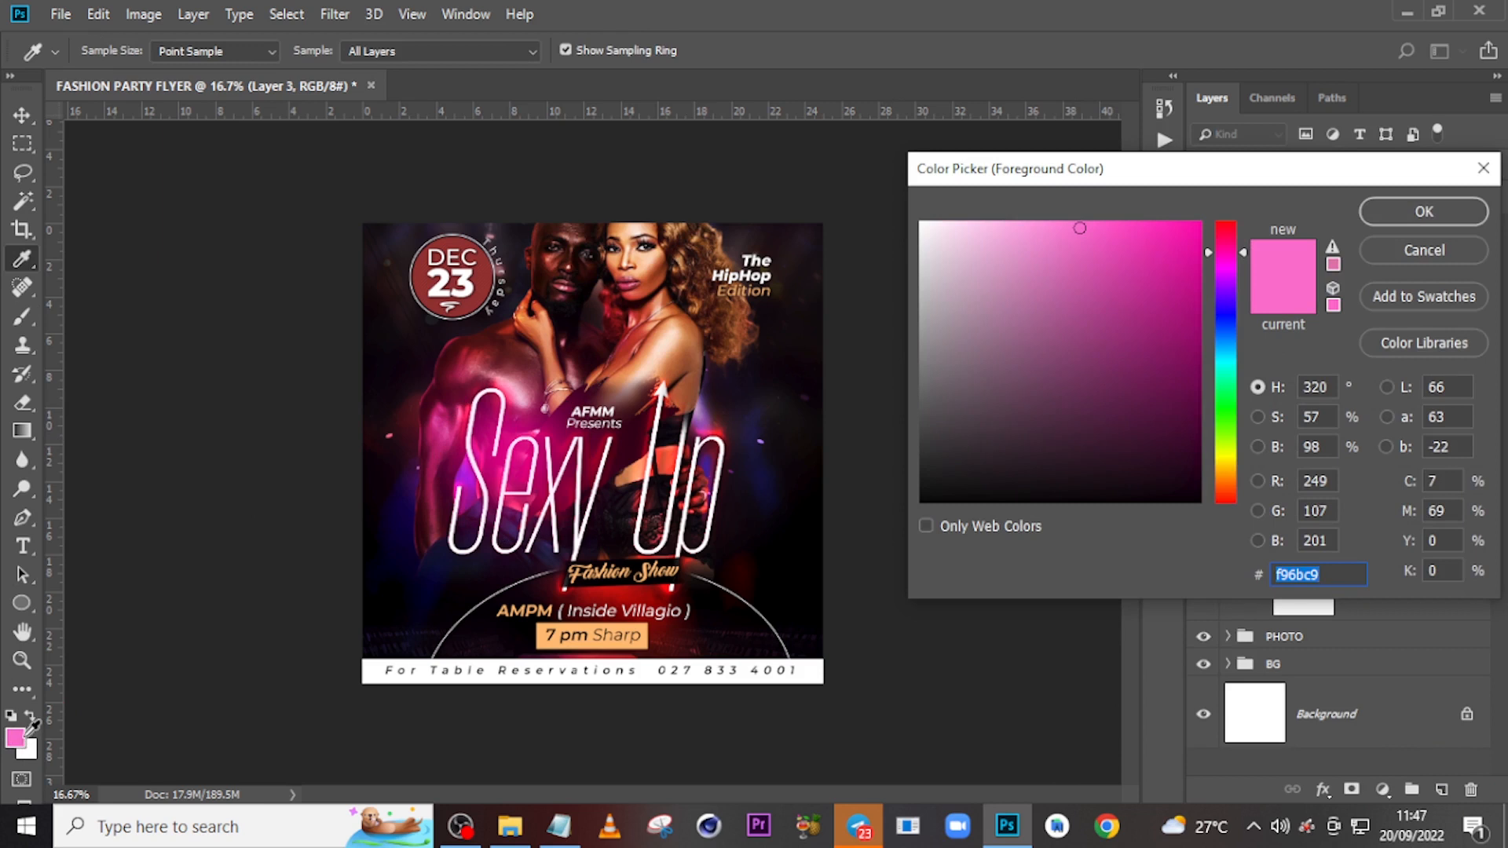
text(fec)
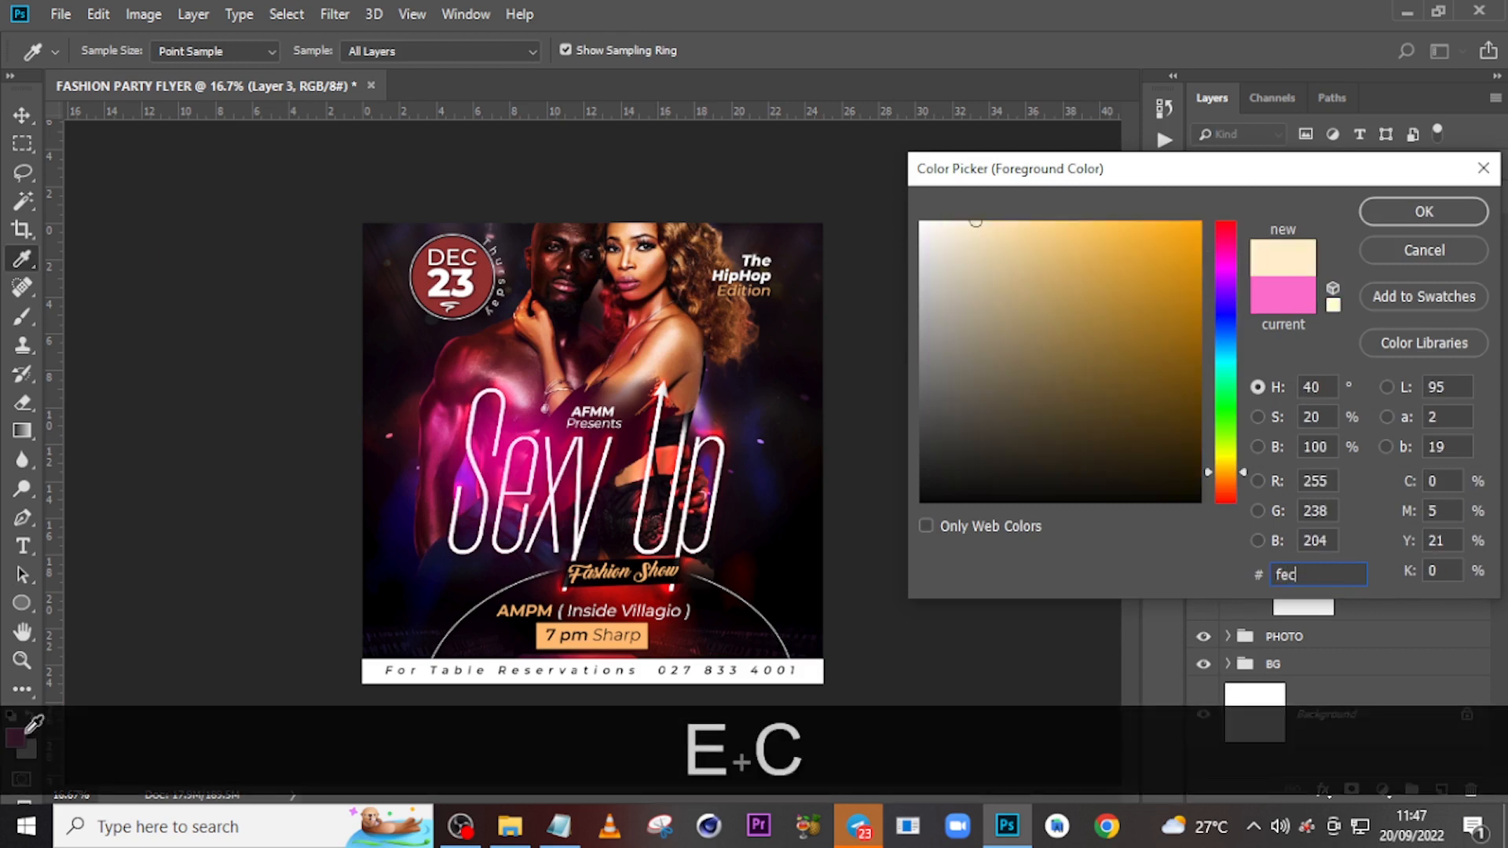
text(a35)
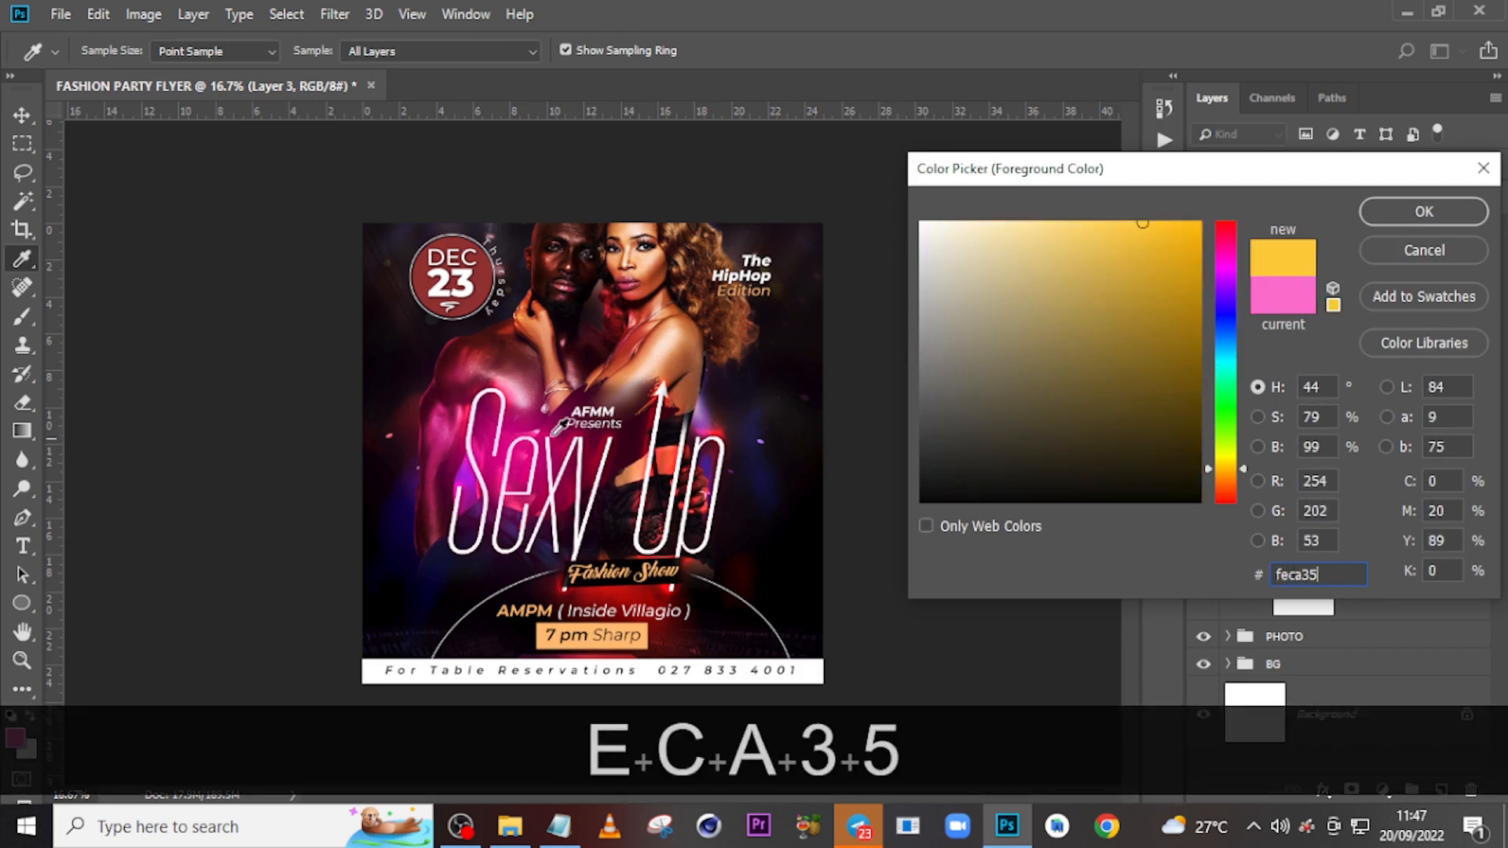
click(1444, 205)
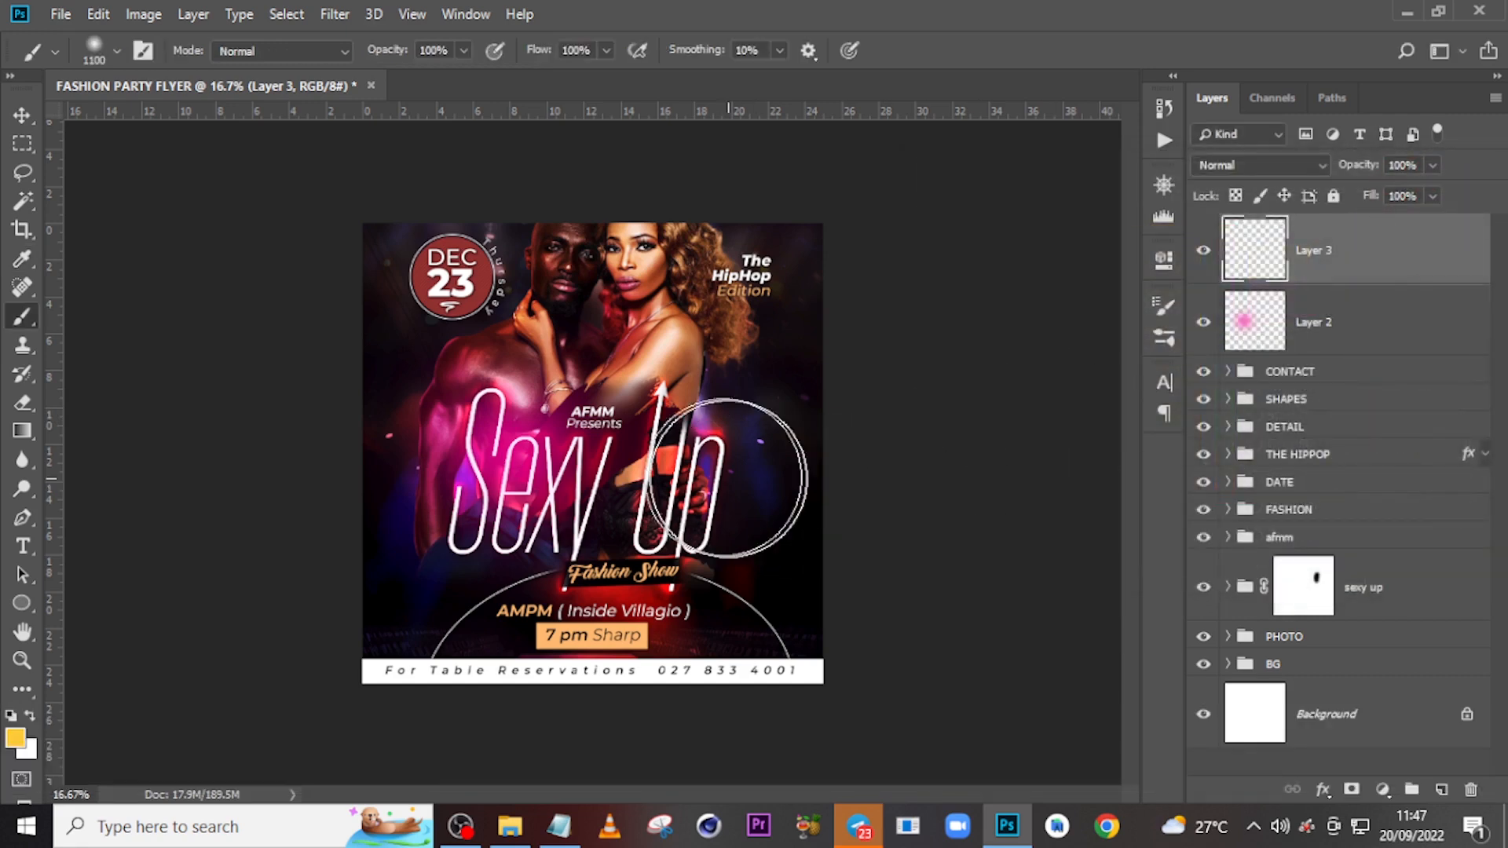
click(690, 430)
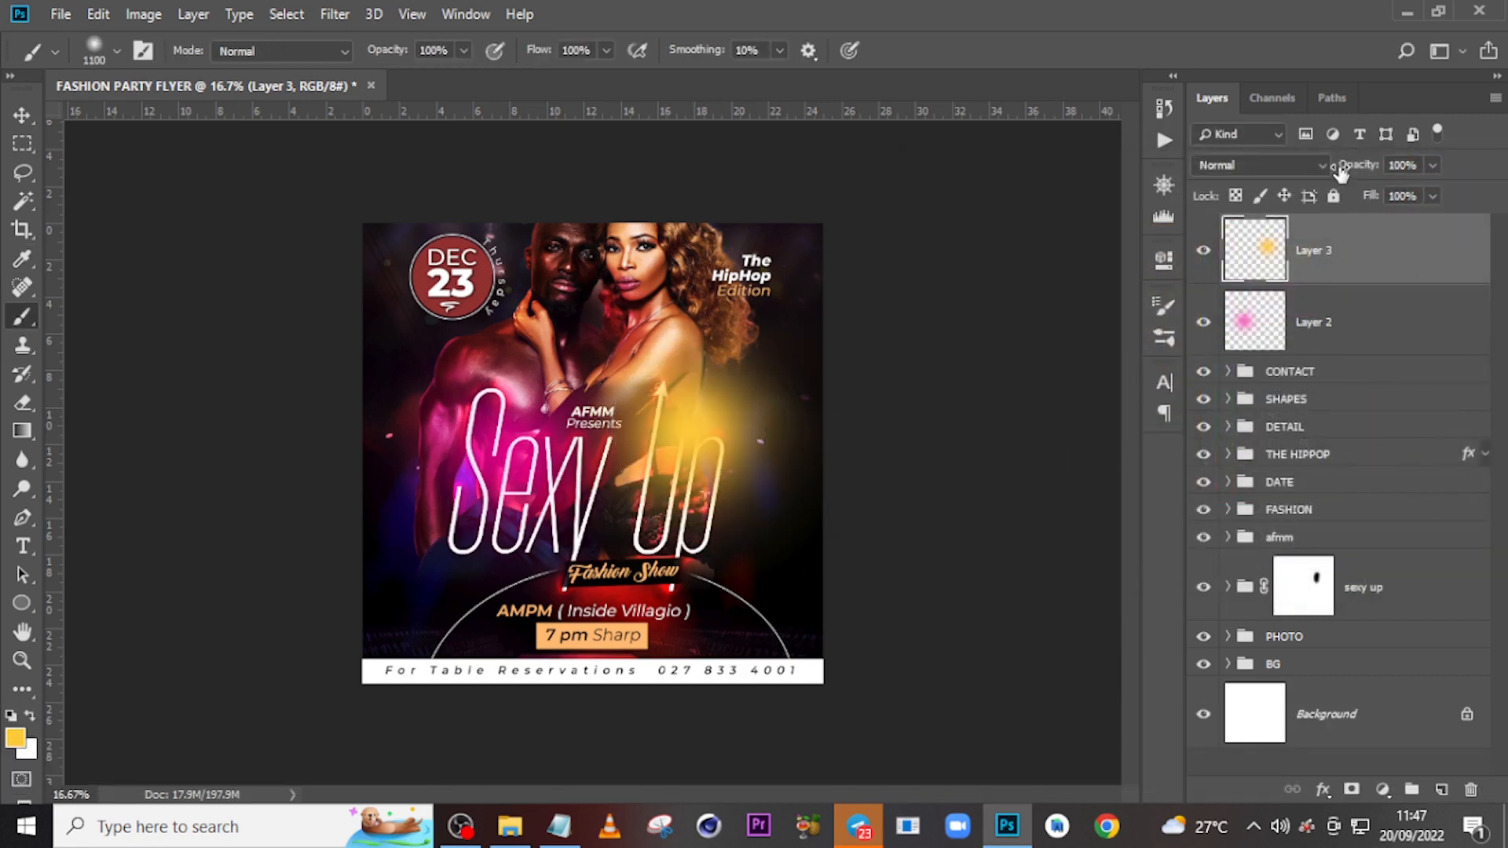
Set the yellow glow layer to Hard Light blending with 85% opacity.
click(1303, 163)
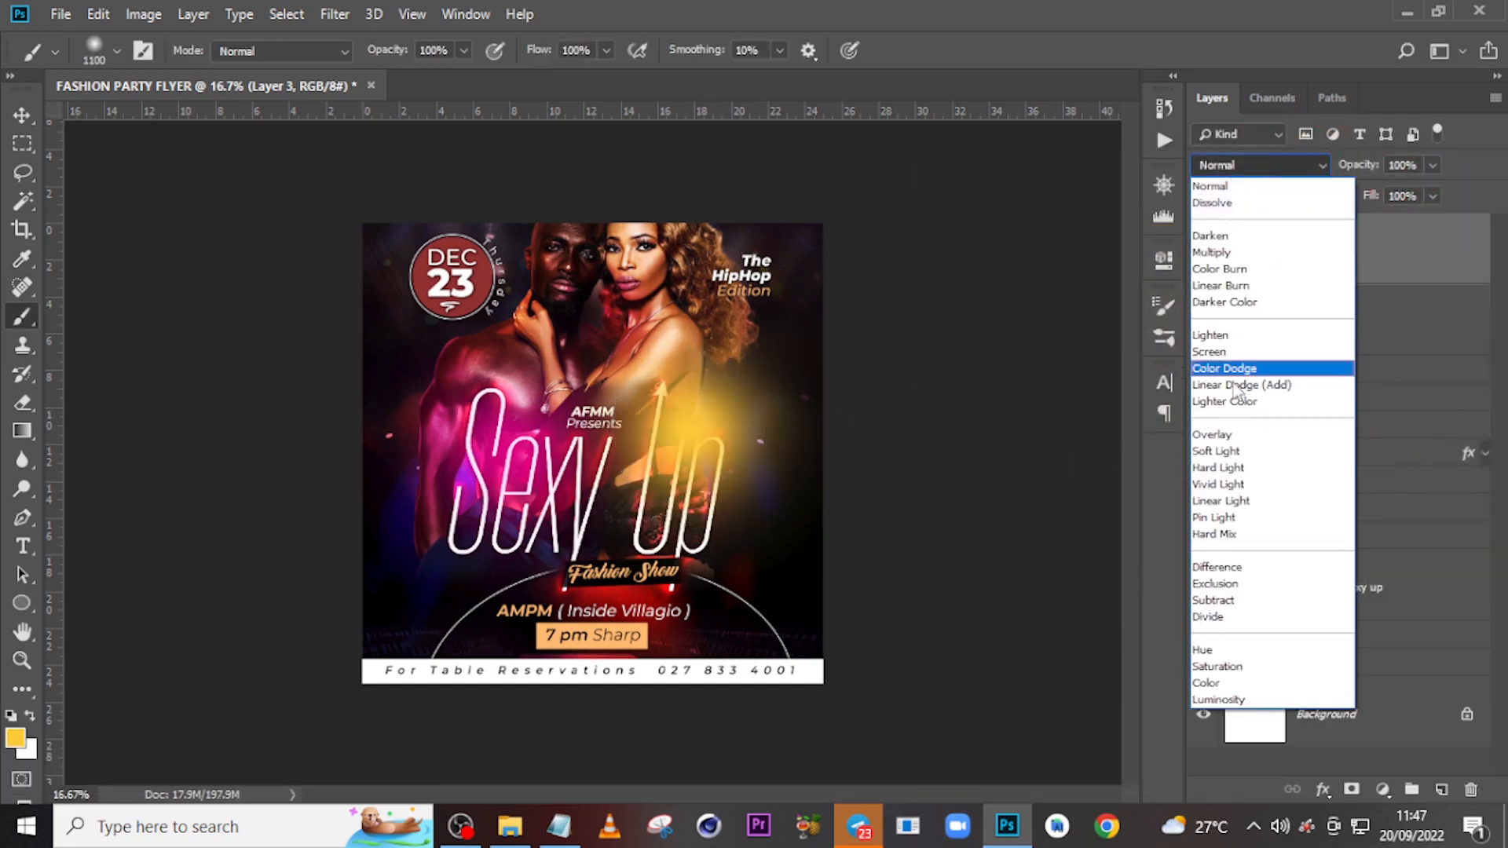
click(1212, 468)
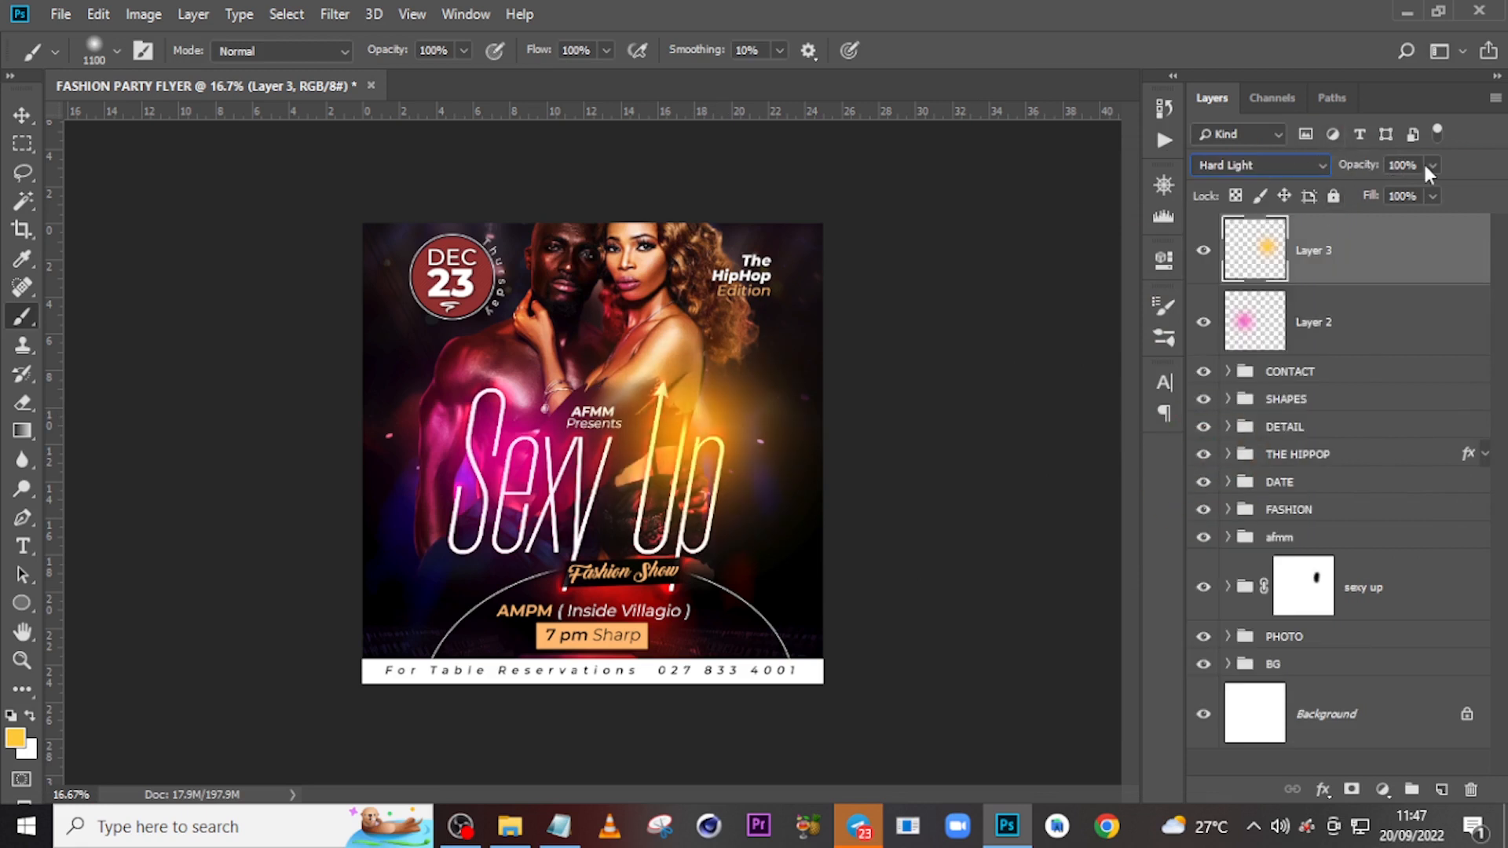
click(1380, 166)
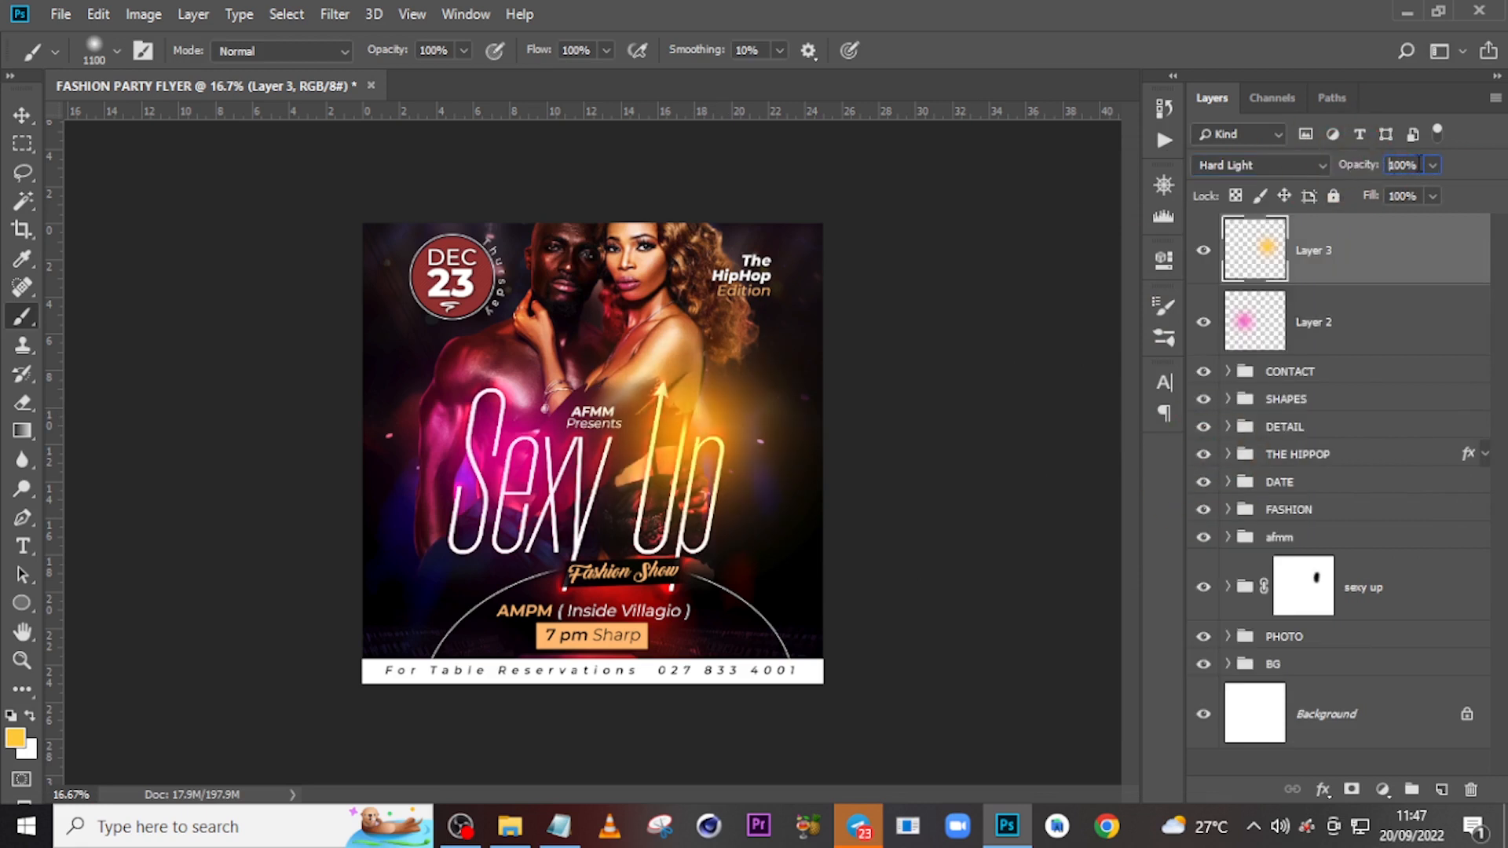
click(1355, 156)
text(85)
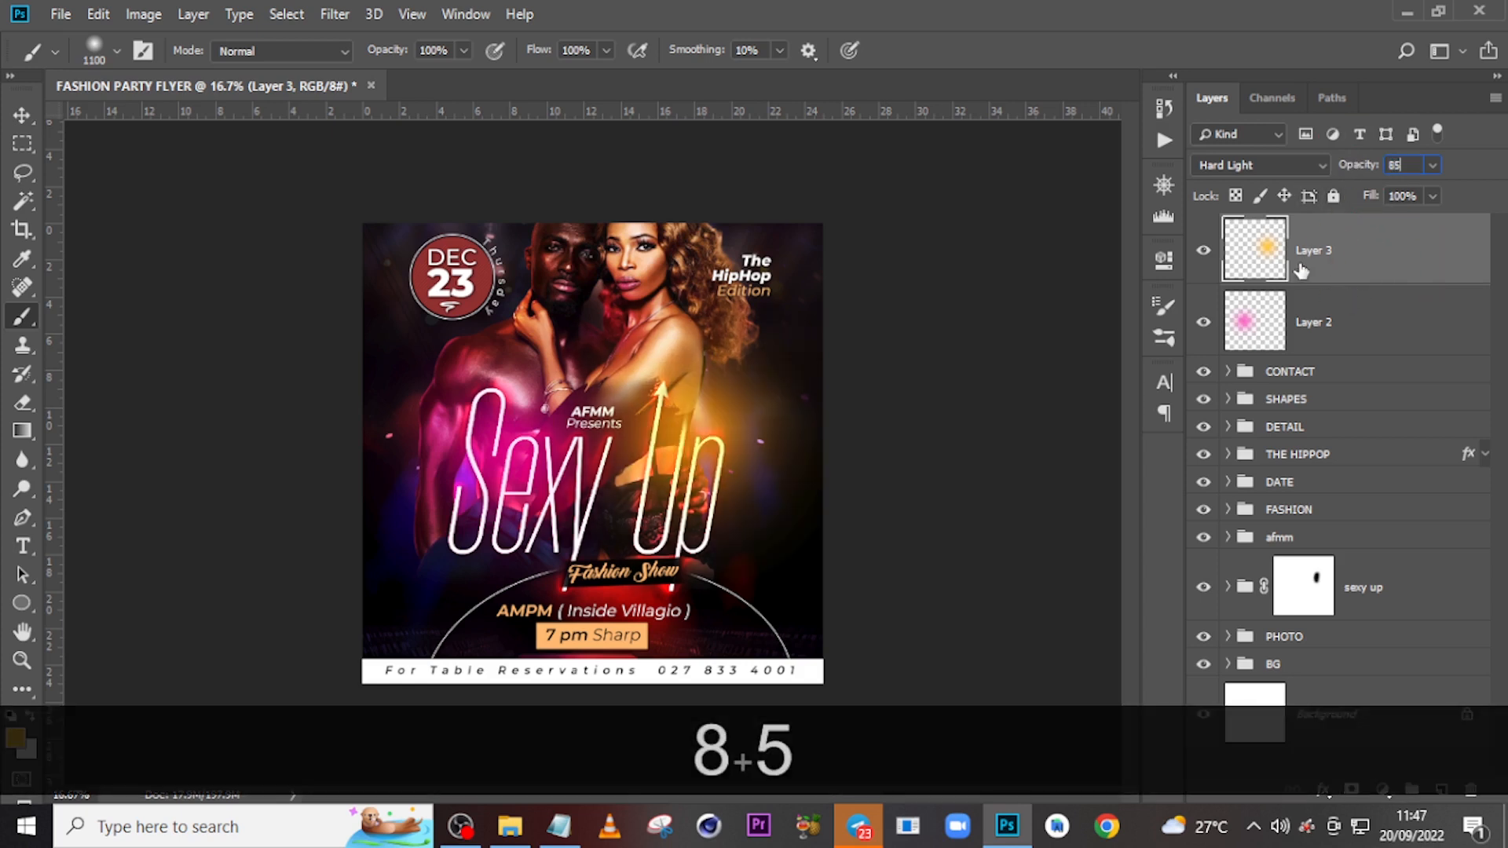
Scale the yellow glow down around its centre to about 92% of its size.
key(ctrl+t)
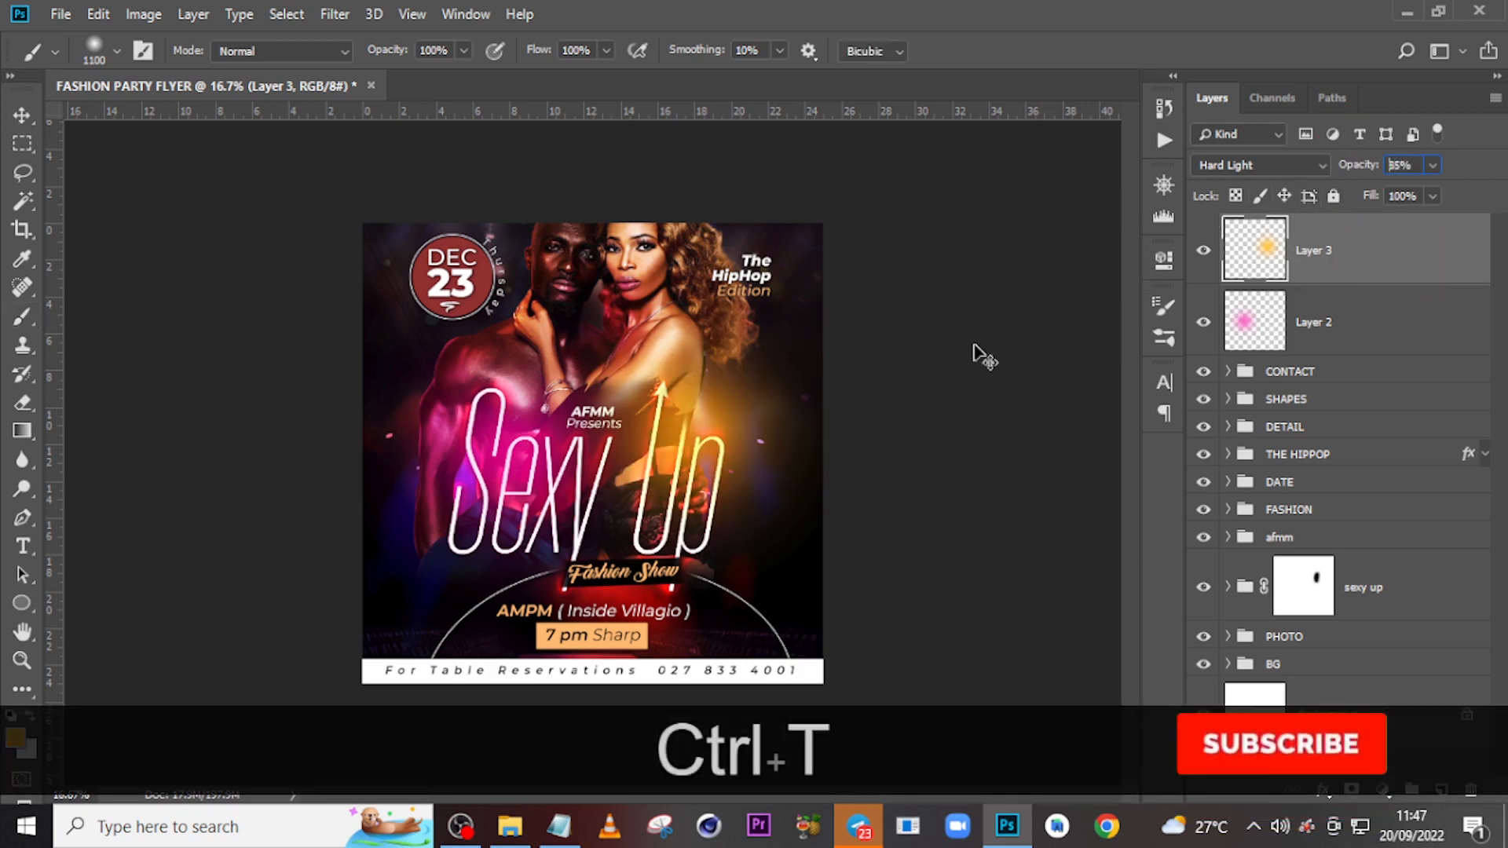
drag(822, 267, 810, 280)
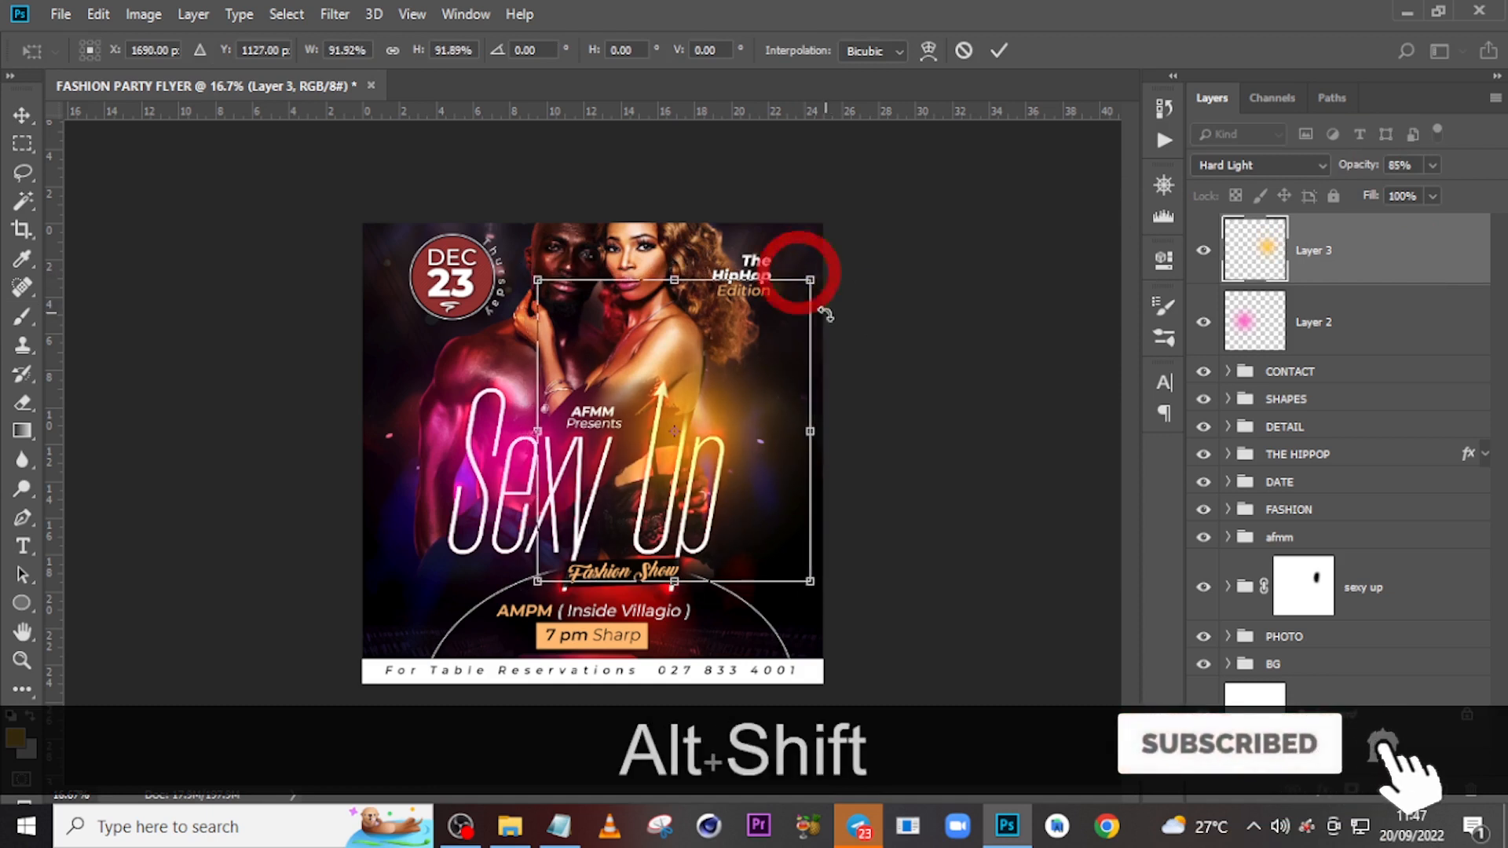
key(Return)
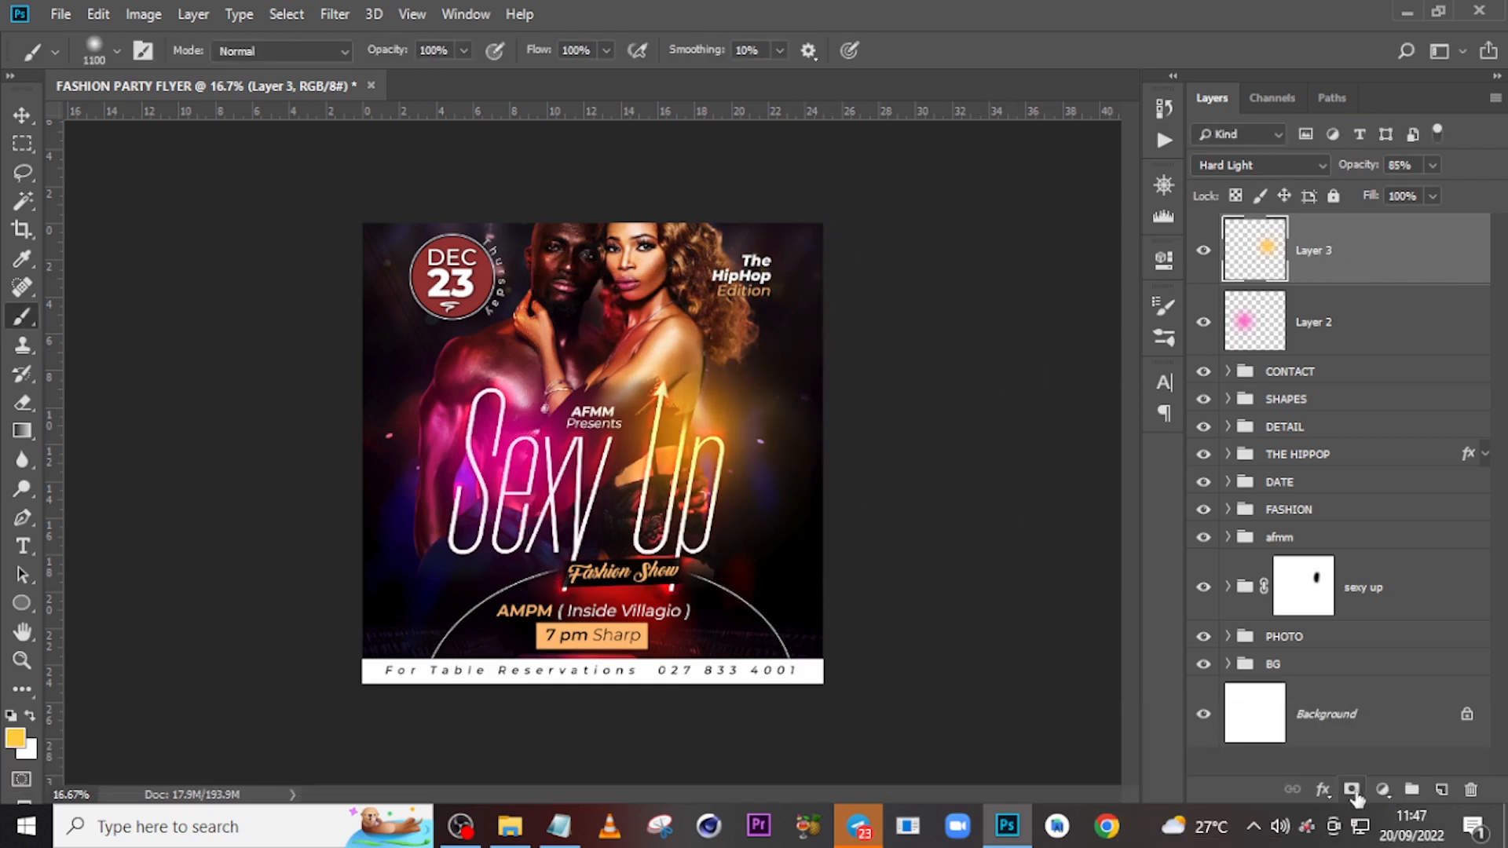
Add a layer mask to the yellow glow and paint black along the flyer's right edge with a soft brush, hiding the glow there.
click(1351, 788)
key(bracketleft)
key(bracketleft)
key(bracketleft)
key(bracketleft)
key(bracketleft)
key(bracketleft)
key(bracketleft)
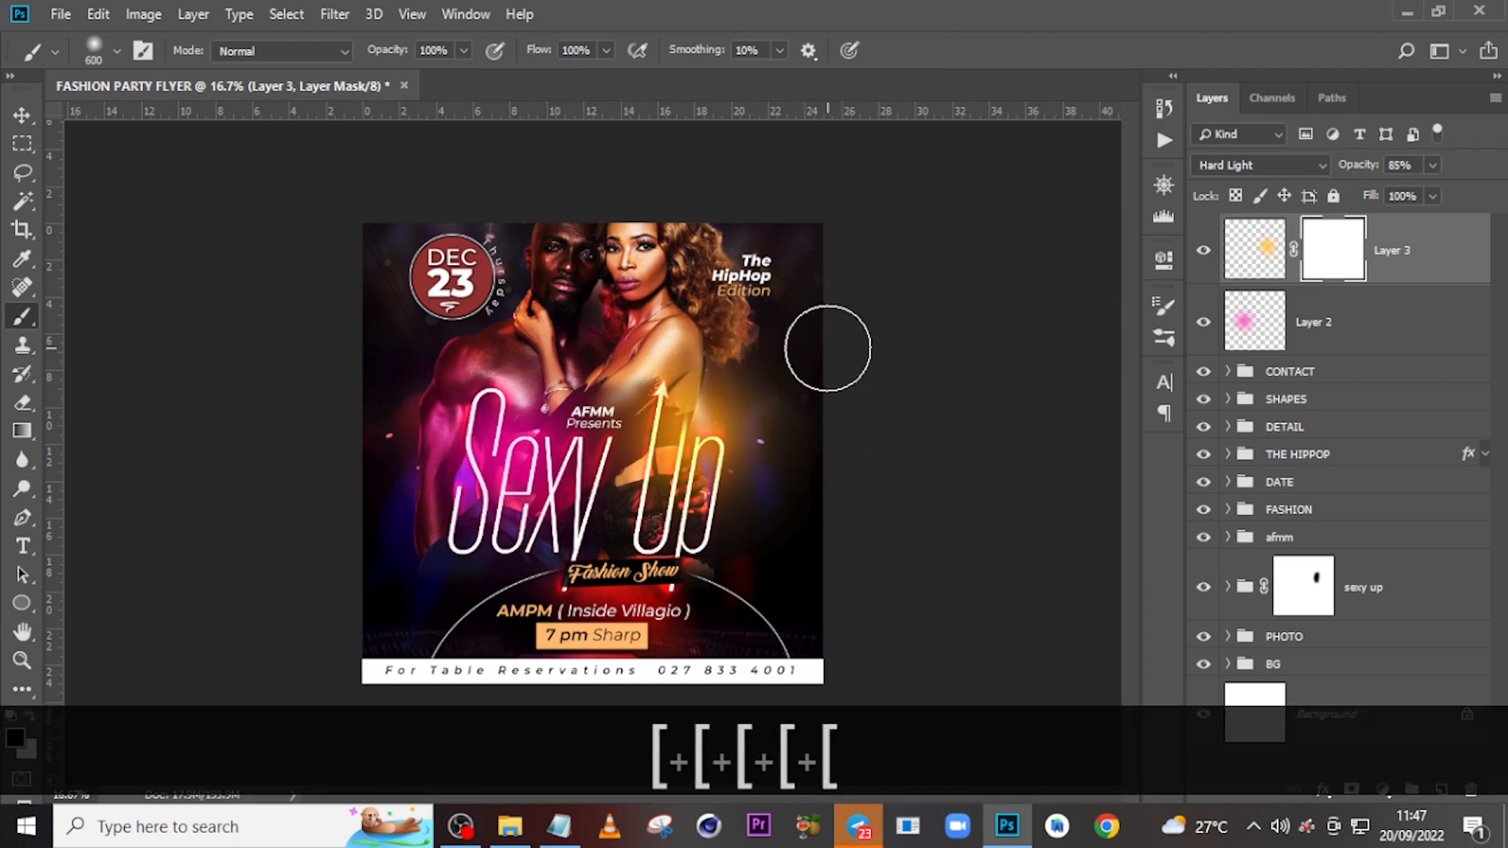
mouse_move(744, 601)
mouse_down()
mouse_move(794, 505)
mouse_move(788, 549)
mouse_move(808, 484)
mouse_move(779, 574)
mouse_up()
key(bracketright)
key(bracketright)
key(bracketright)
key(bracketright)
key(bracketright)
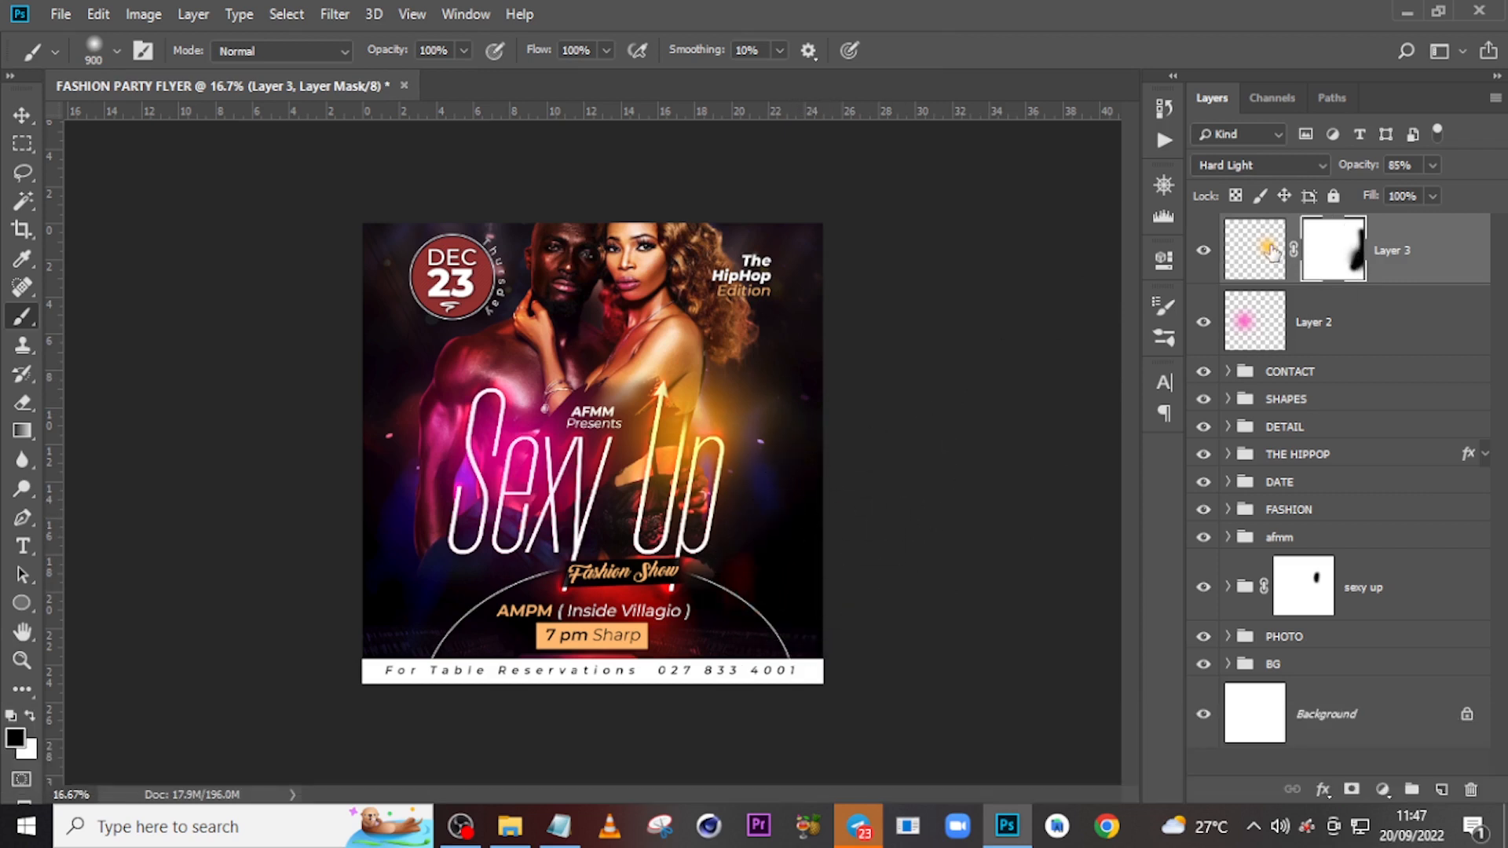
On a new top layer, paint one soft white spot over "The HipHop Edition" text and set the layer to Screen blending.
click(1442, 792)
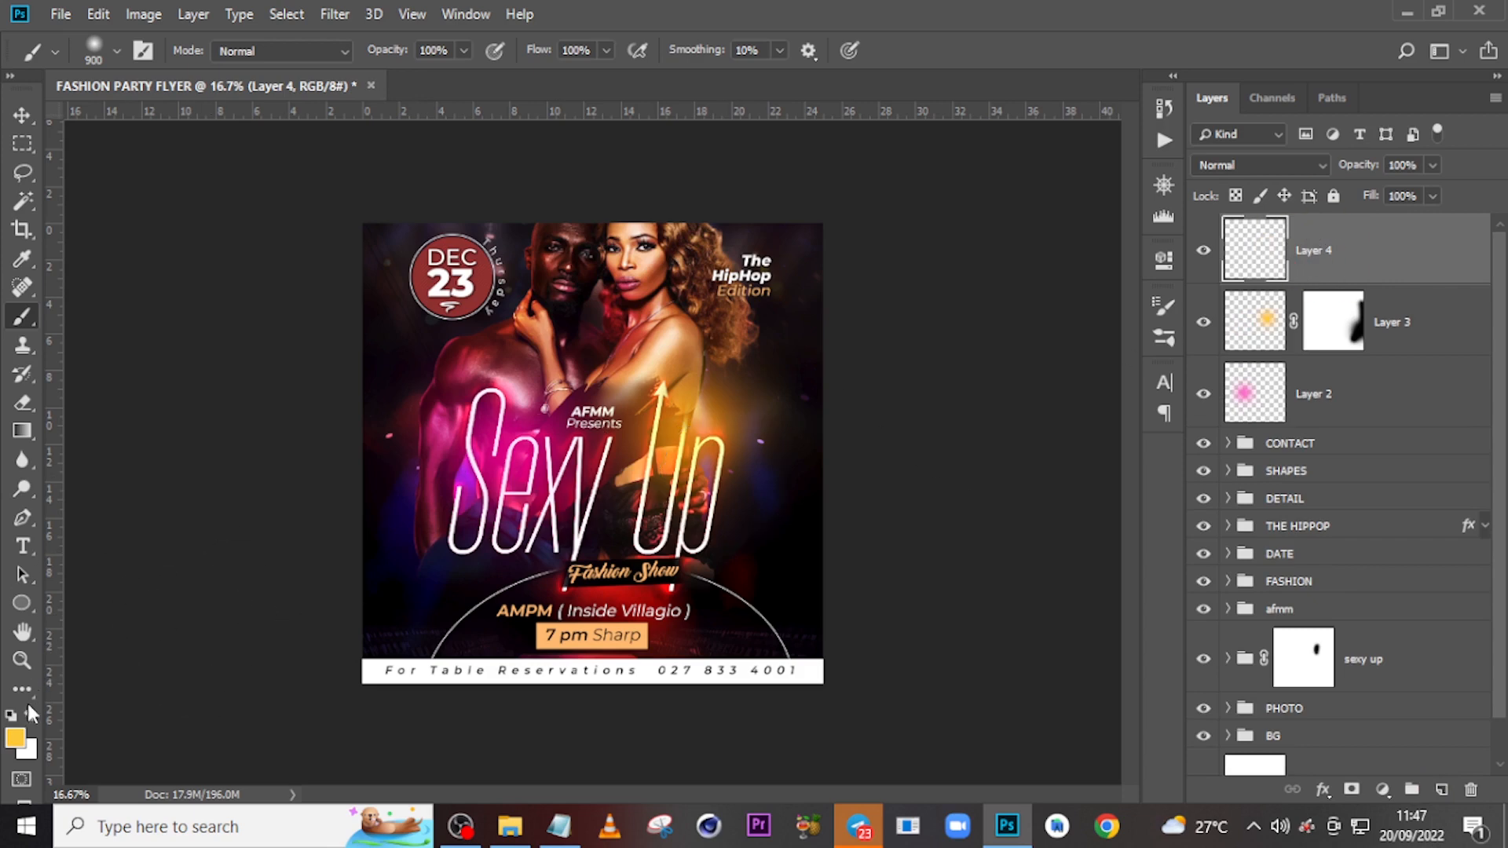
click(13, 740)
click(925, 223)
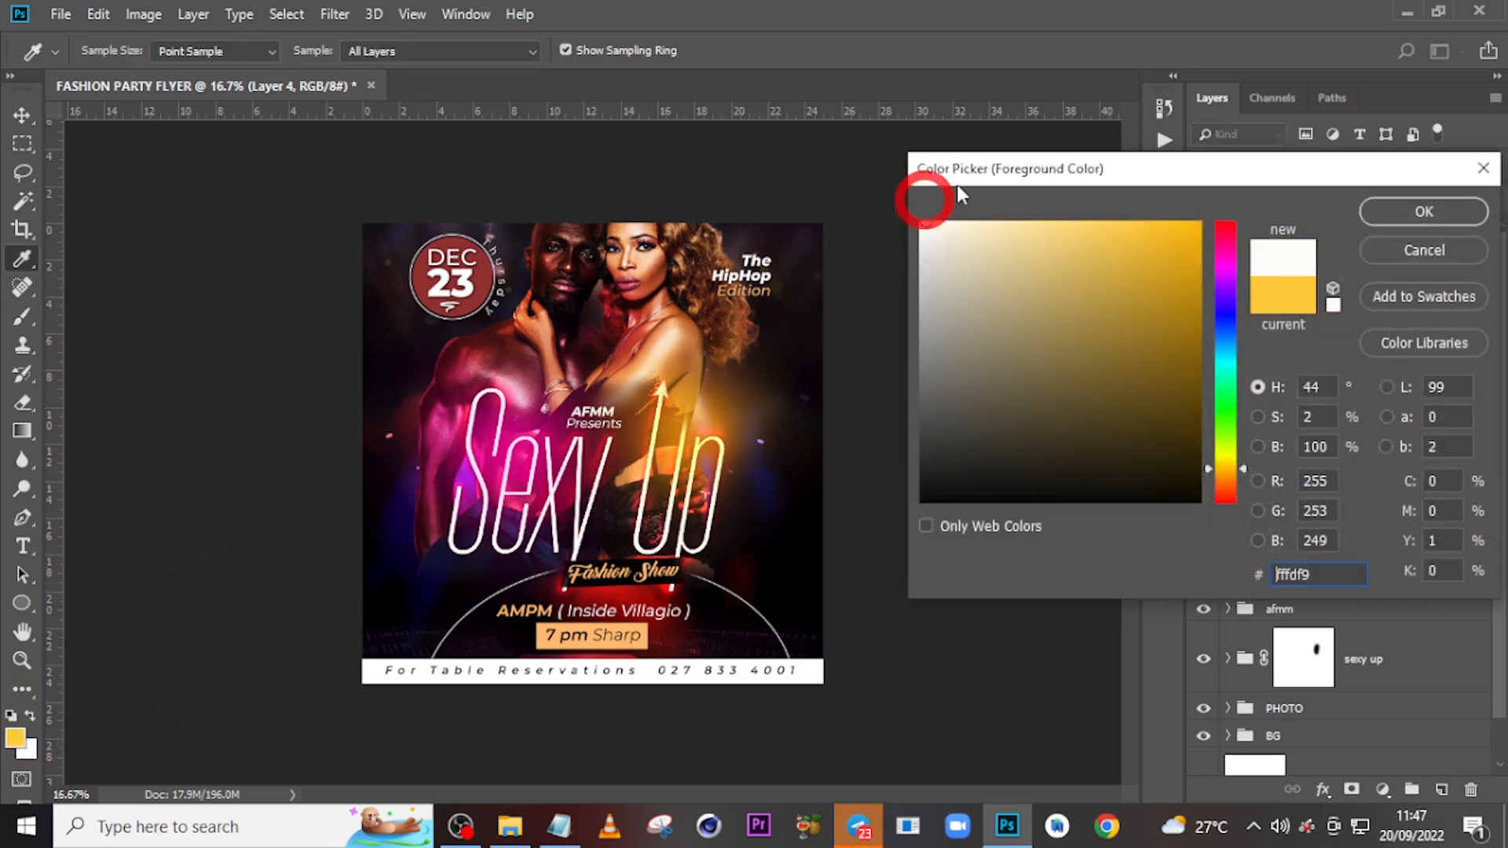
click(1423, 211)
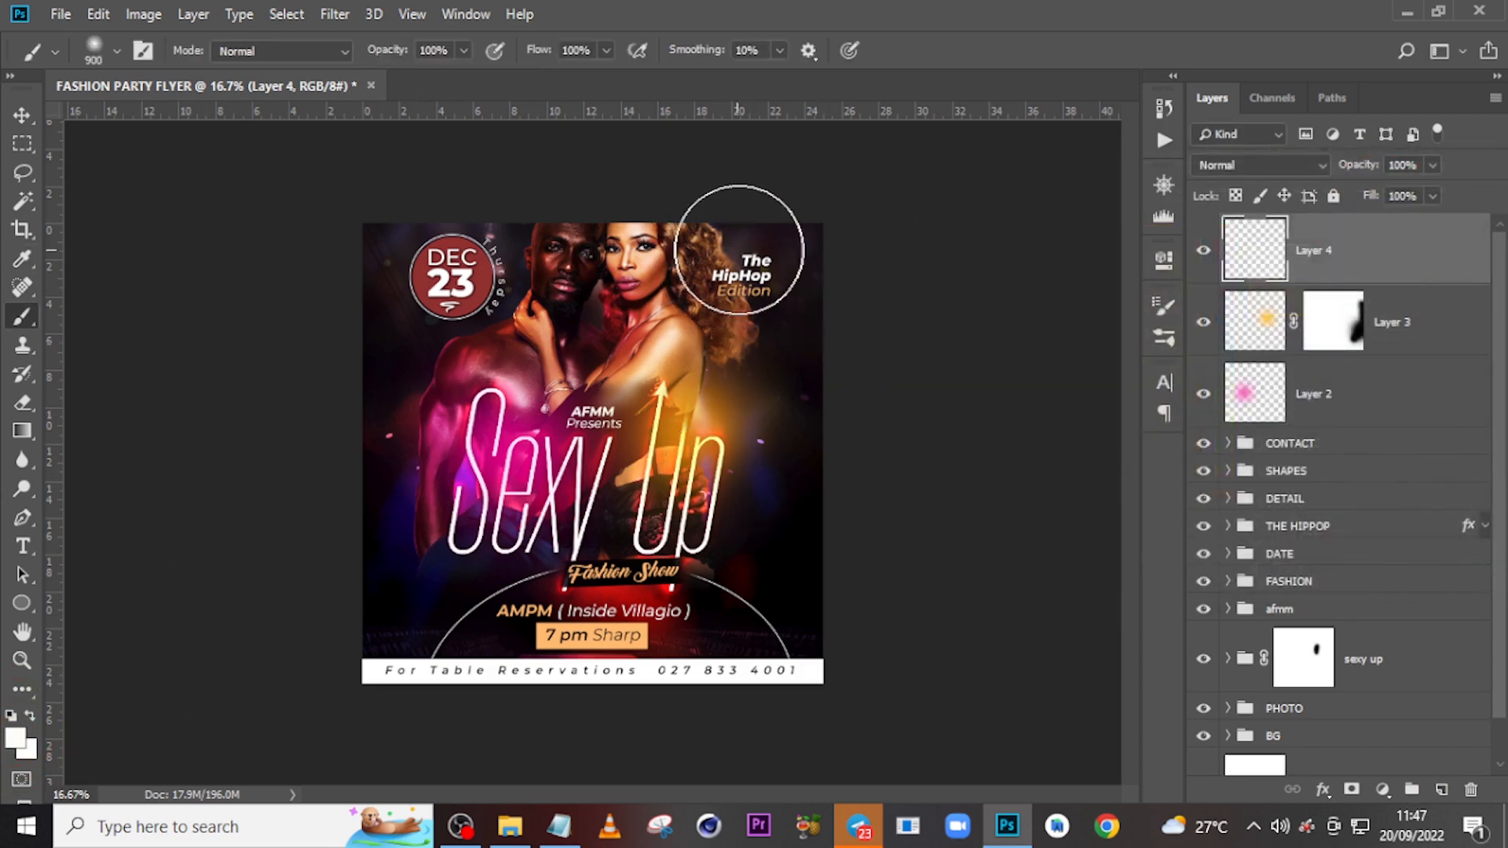
click(756, 260)
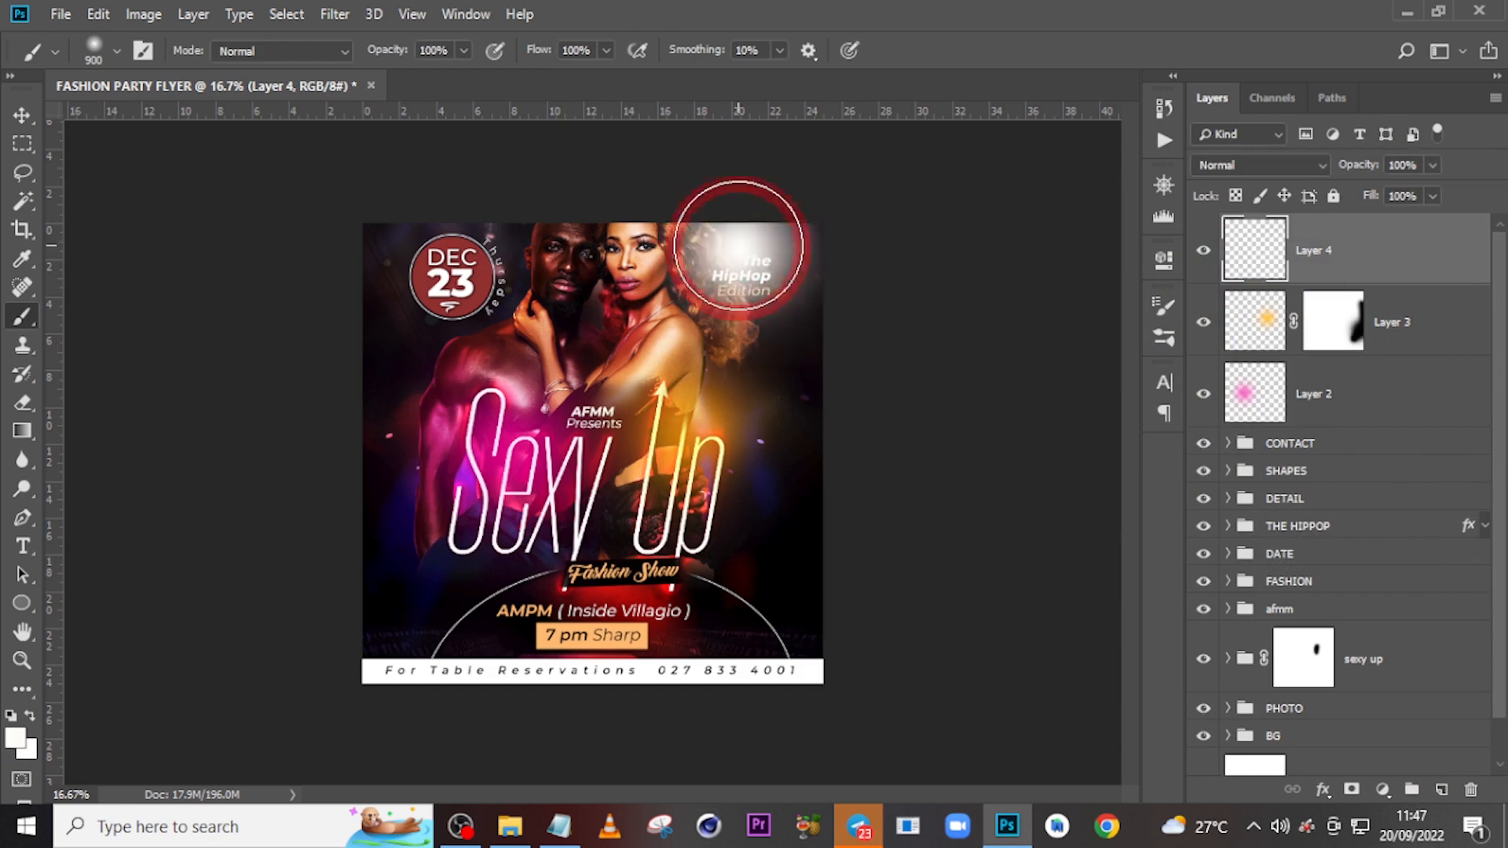
click(1236, 163)
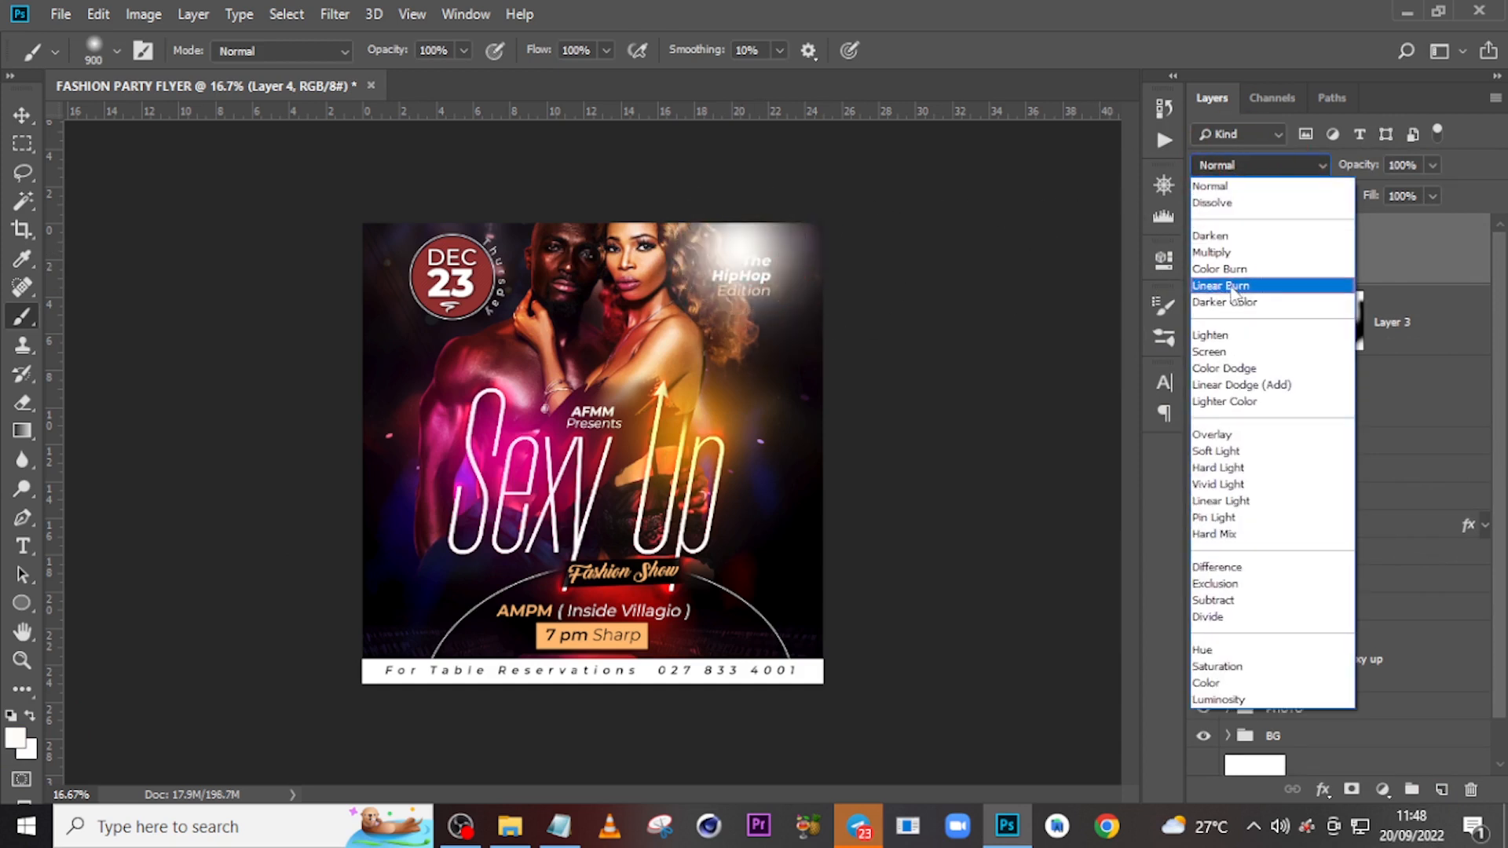
click(1214, 352)
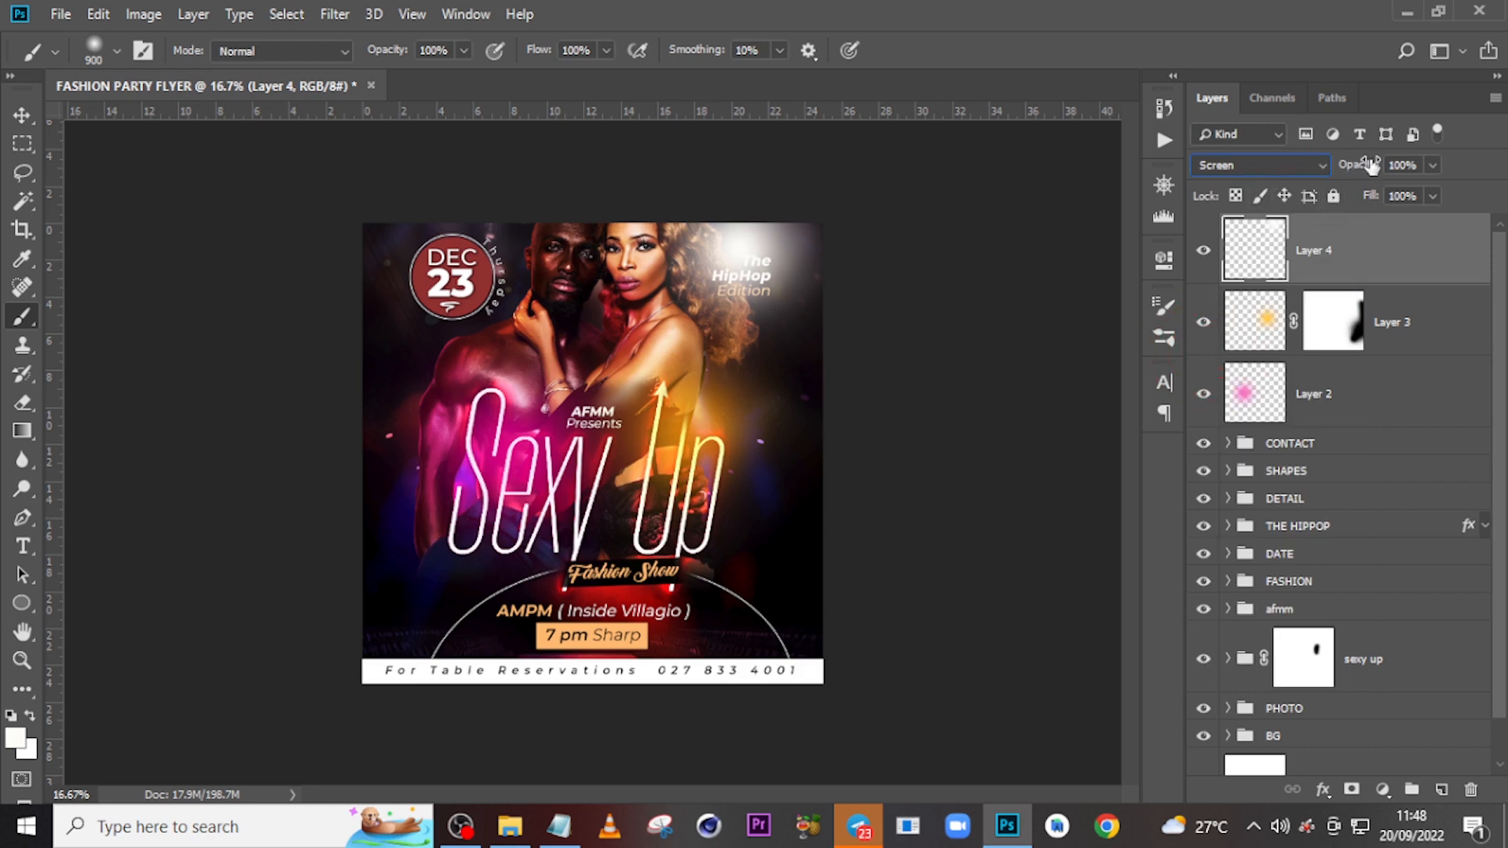
Set the white glow layer's opacity to 60%.
click(1335, 166)
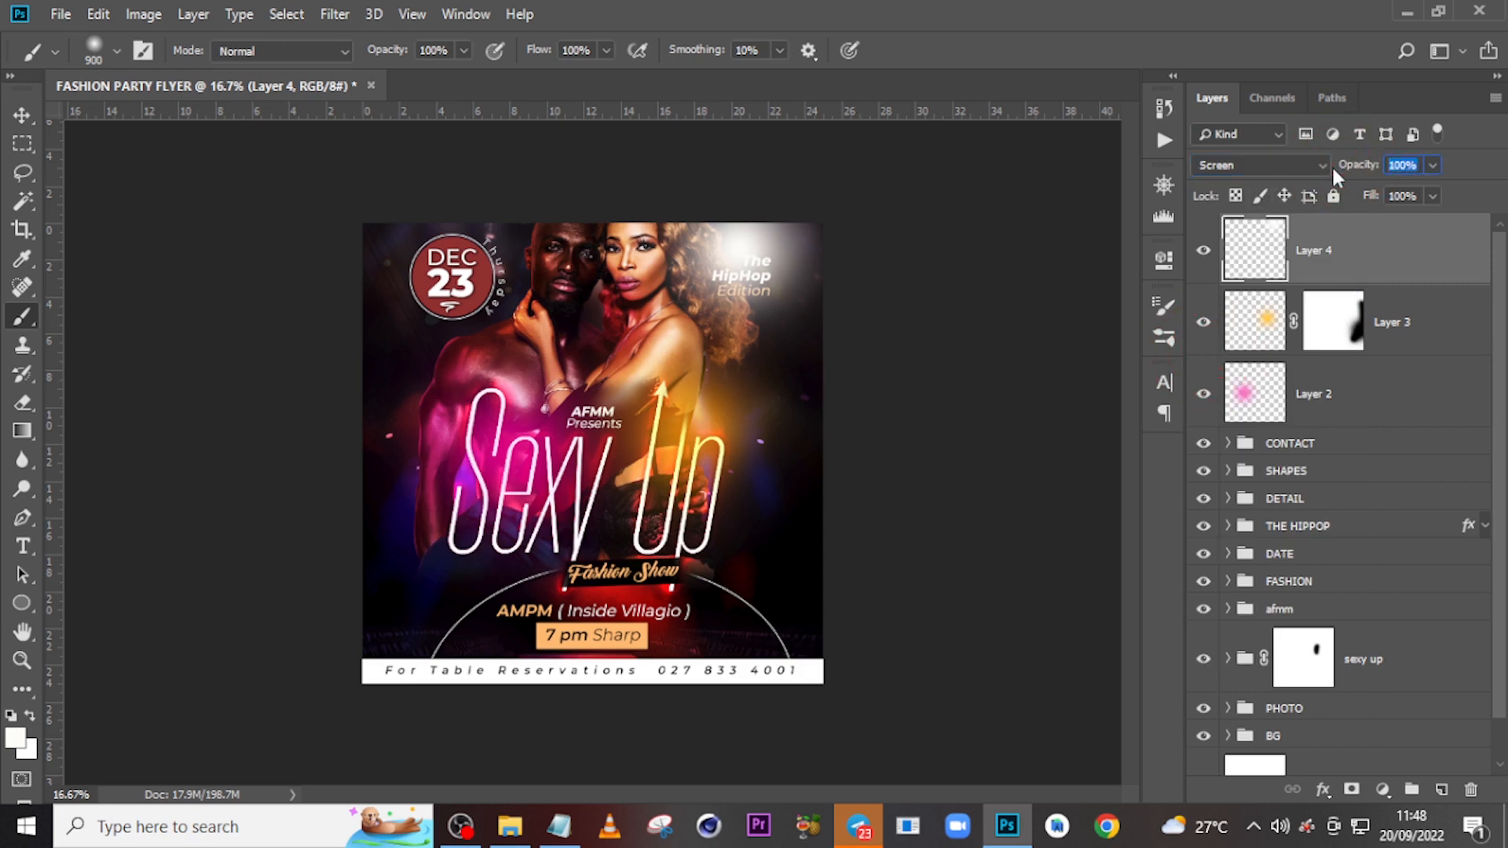
text(60)
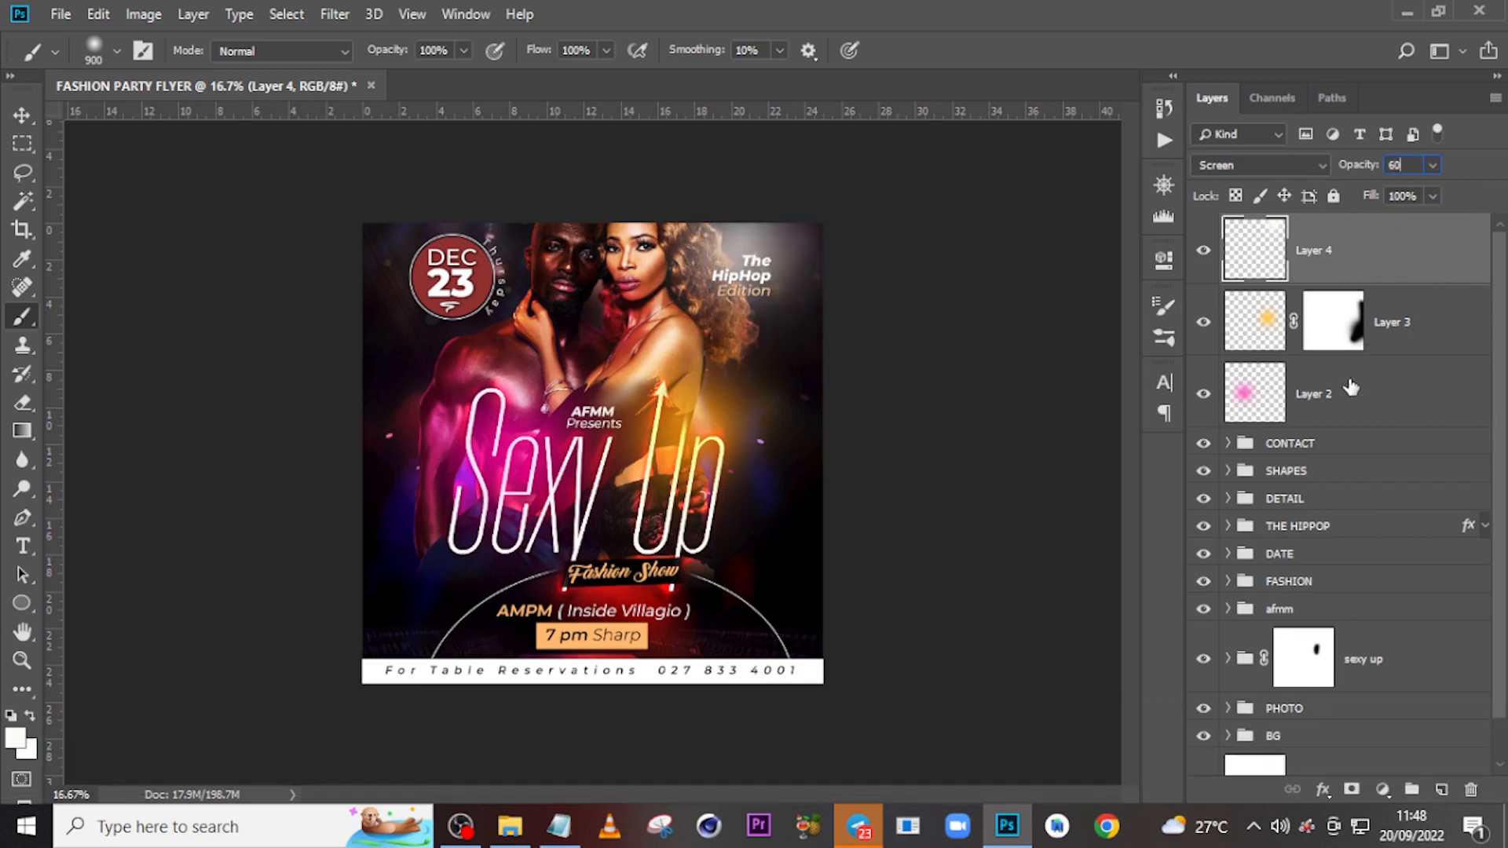
Group the white, yellow and pink glow layers together and name the group "glow".
shift+click(1313, 393)
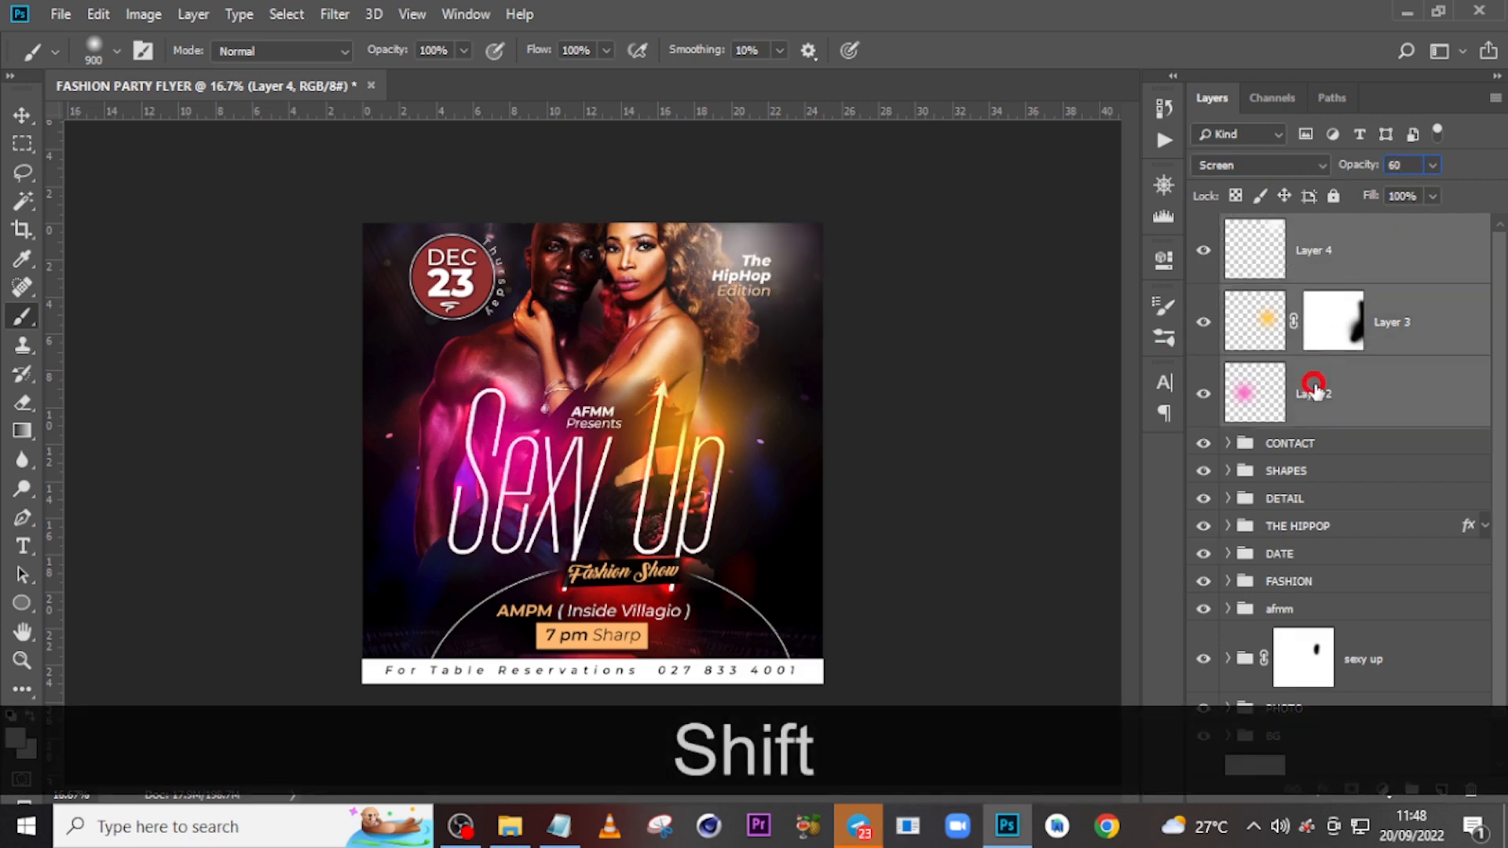
key(ctrl+shift+g)
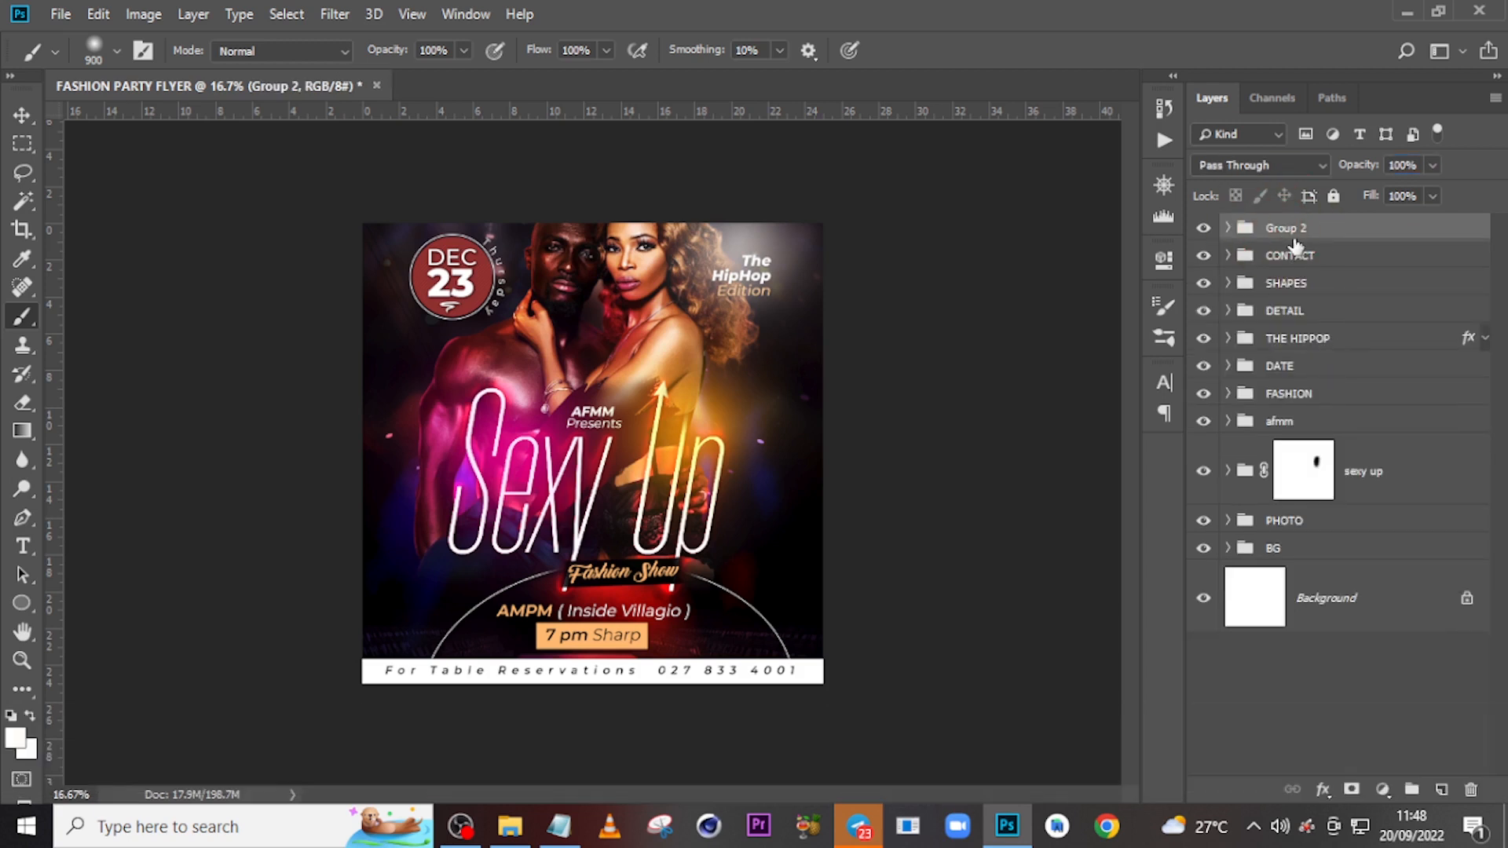
double_click(1289, 228)
text(gl)
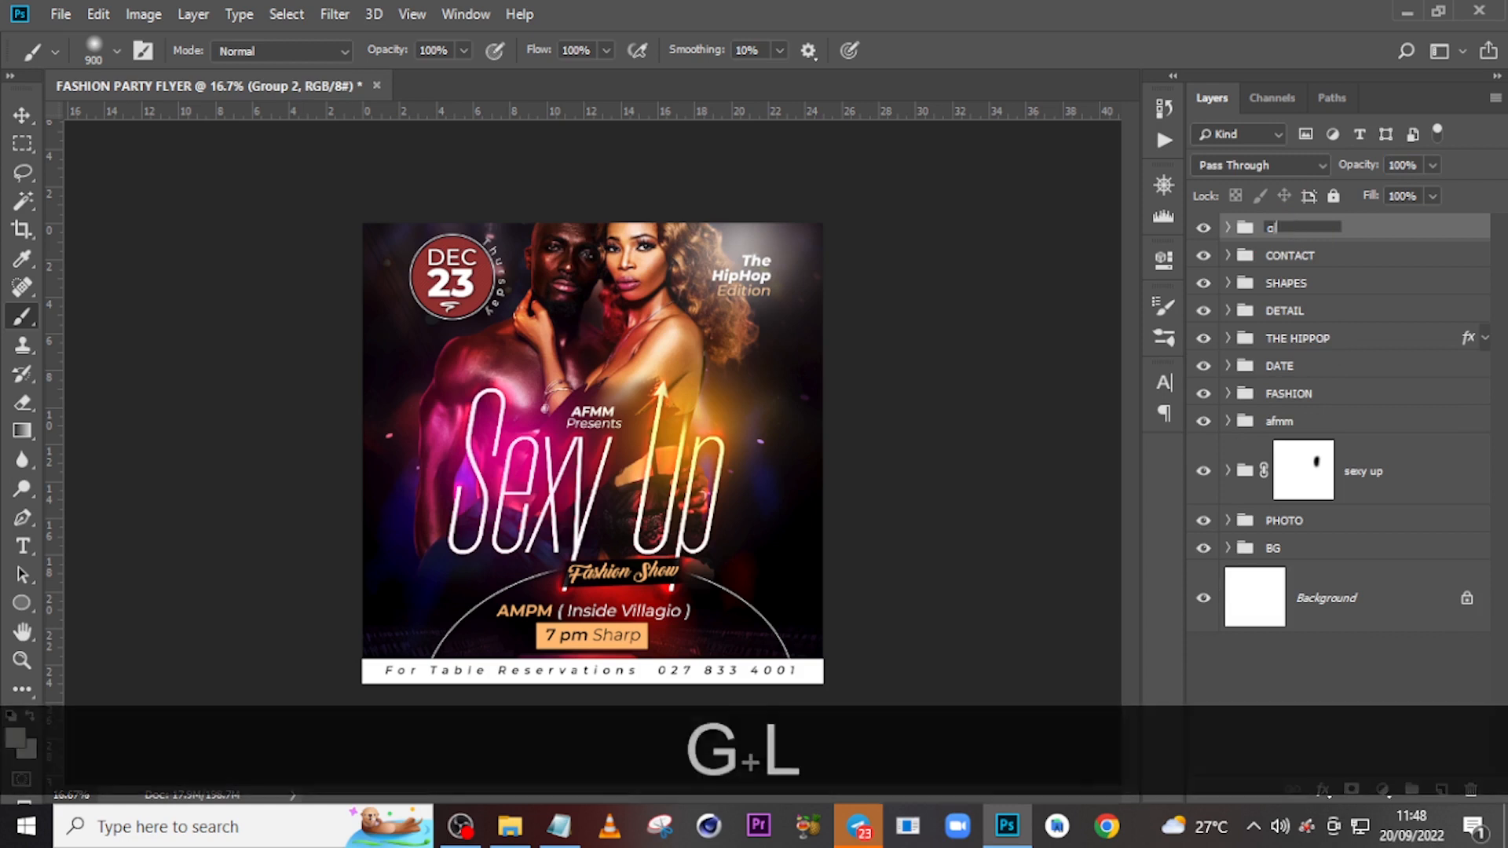
text(ow)
key(Return)
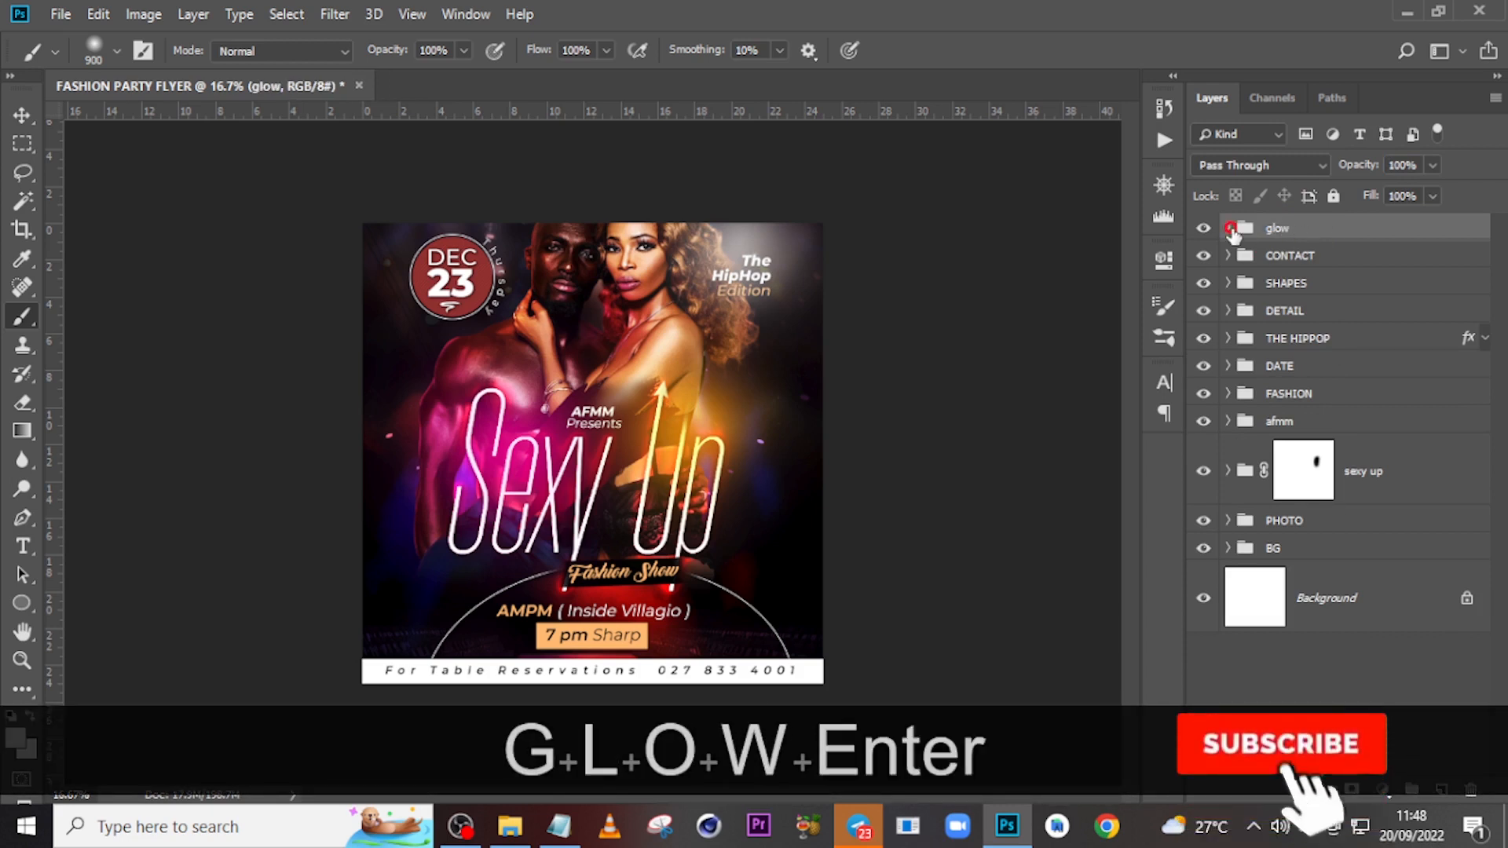
Lower the opacity of the white glow layer inside the glow group to 30%, leaving the group collapsed.
click(1229, 228)
click(1341, 278)
click(1433, 165)
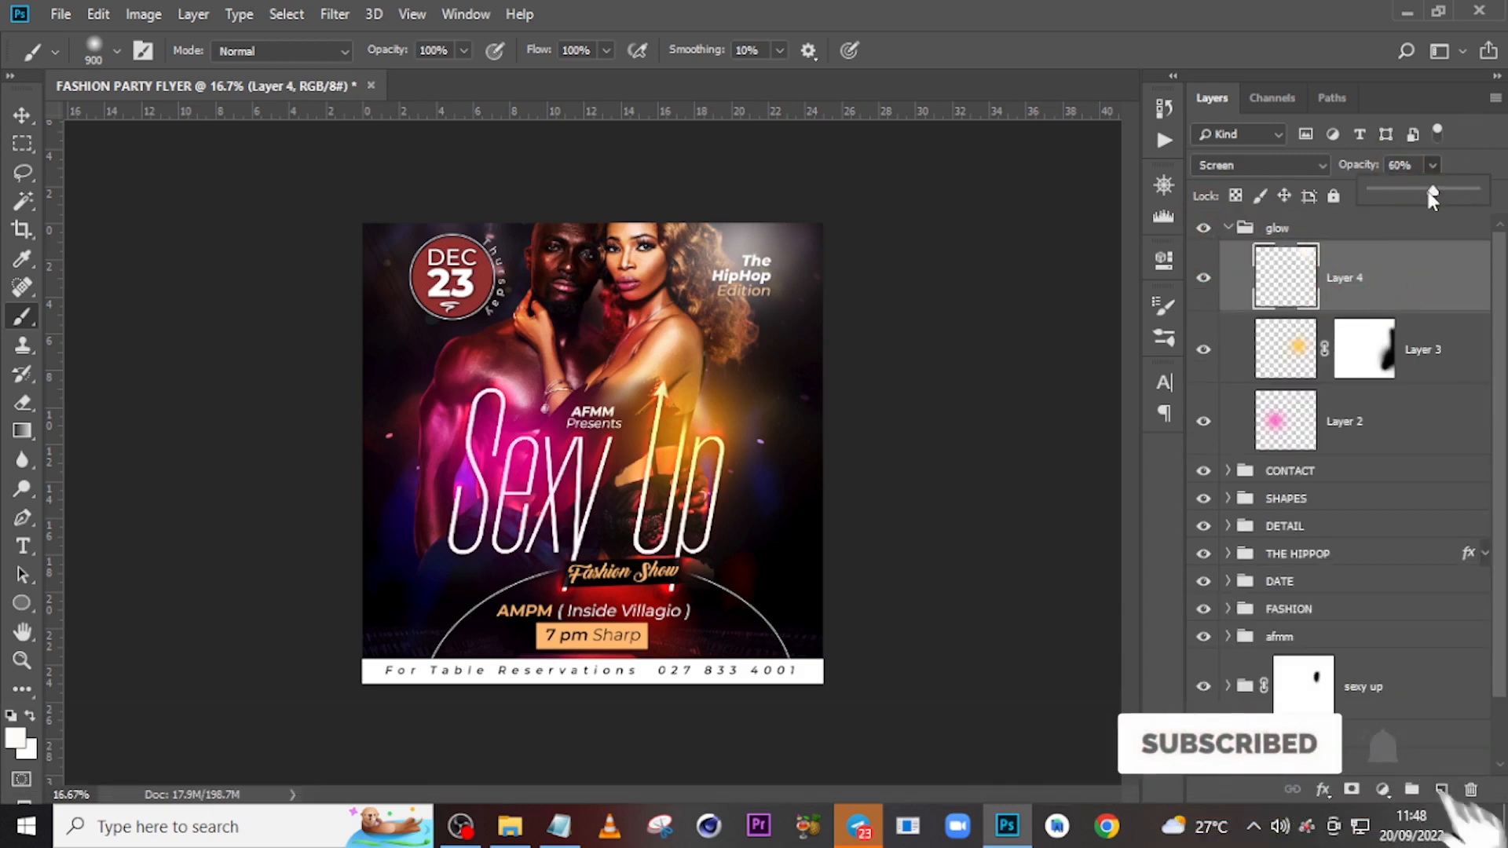
drag(1431, 192, 1404, 202)
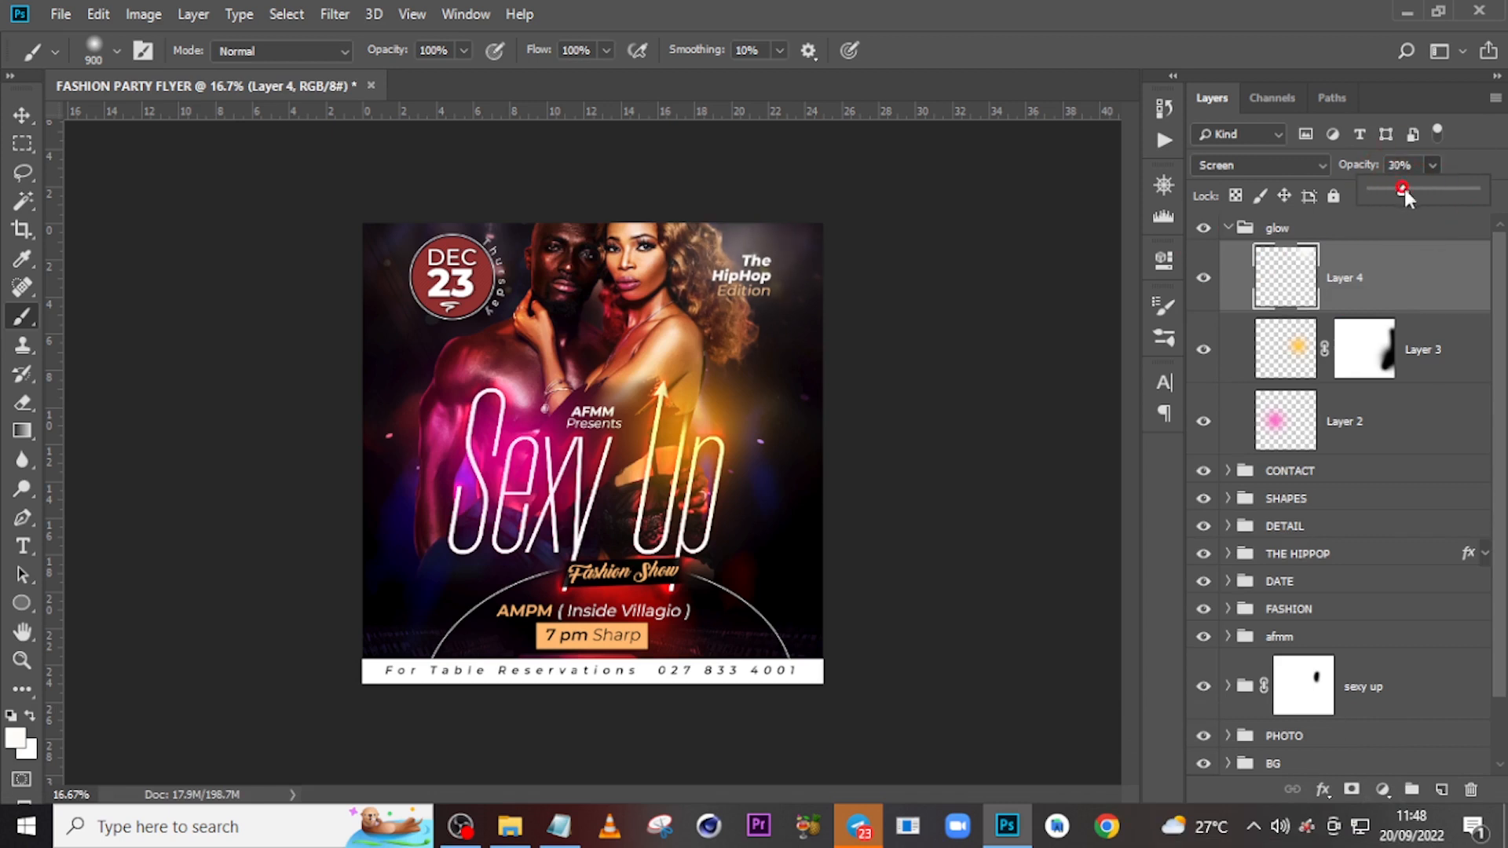
click(1230, 227)
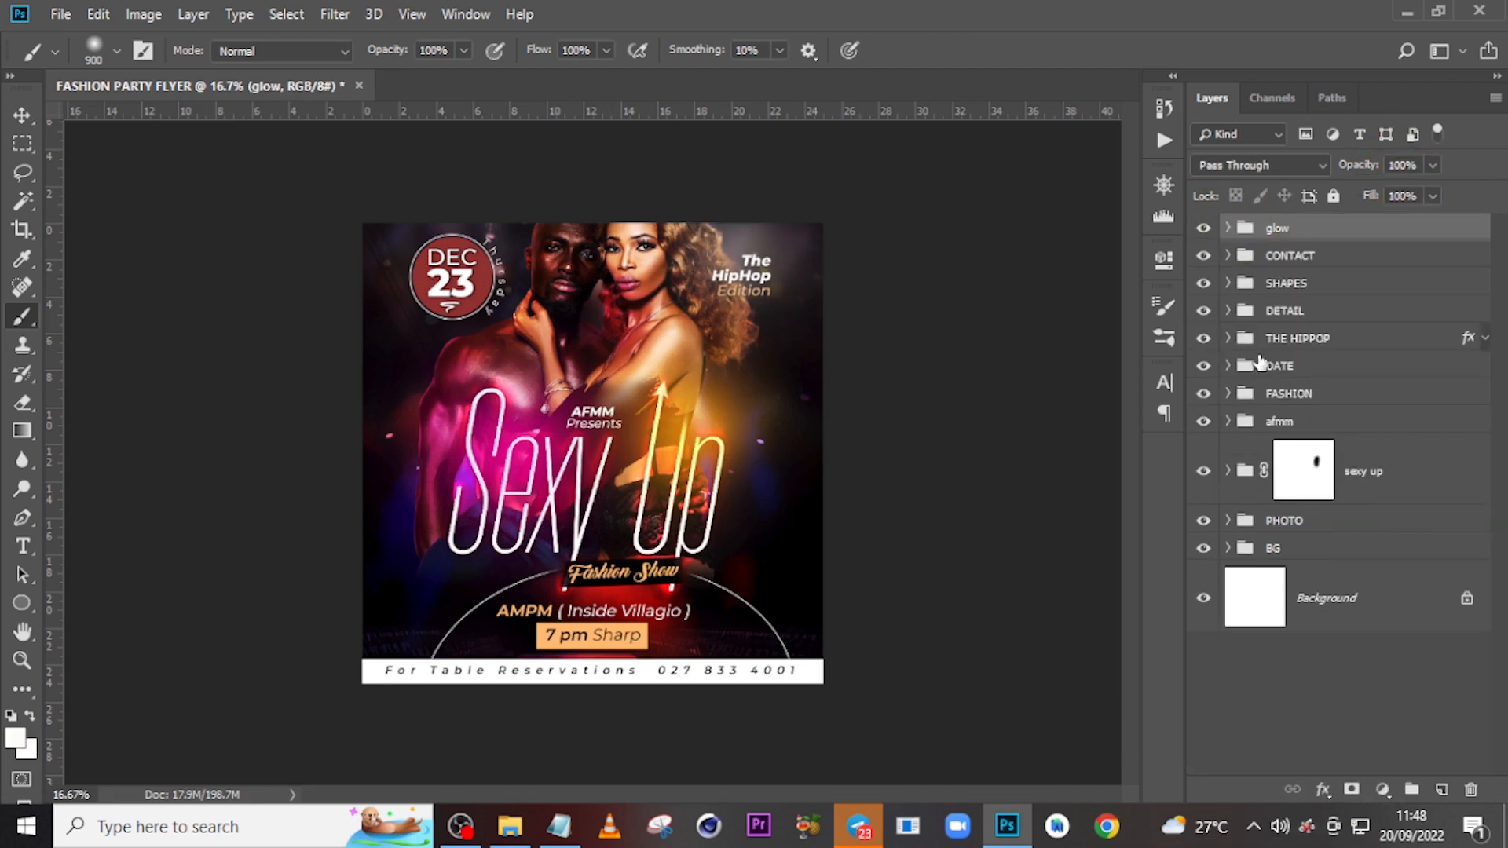